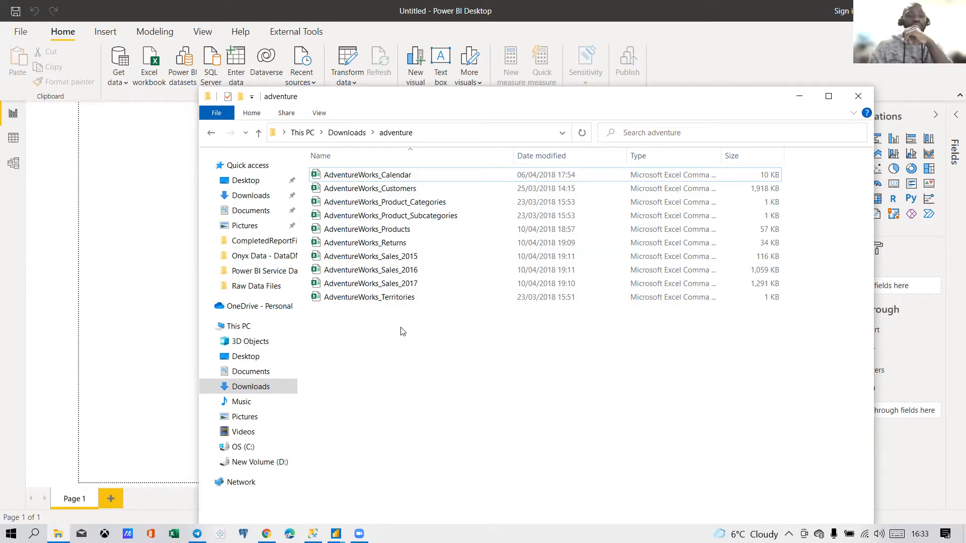
Step: Open the AdventureWorks_Calendar file in Excel, look through its dates, and close it
left_click(406, 180)
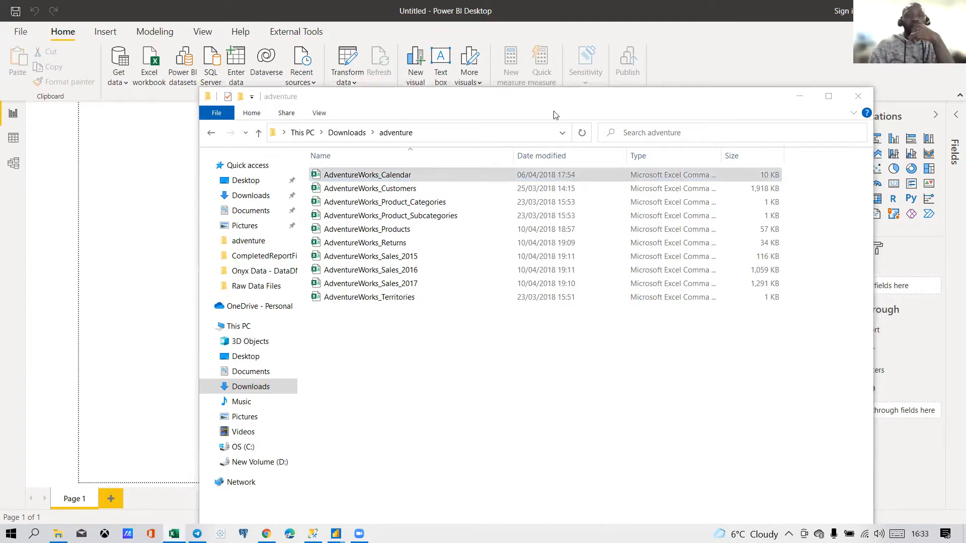
double_click(321, 245)
scroll(332, 312, "down", 6)
scroll(332, 312, "up", 6)
scroll(332, 312, "down", 2)
left_click(828, 109)
left_click(467, 290)
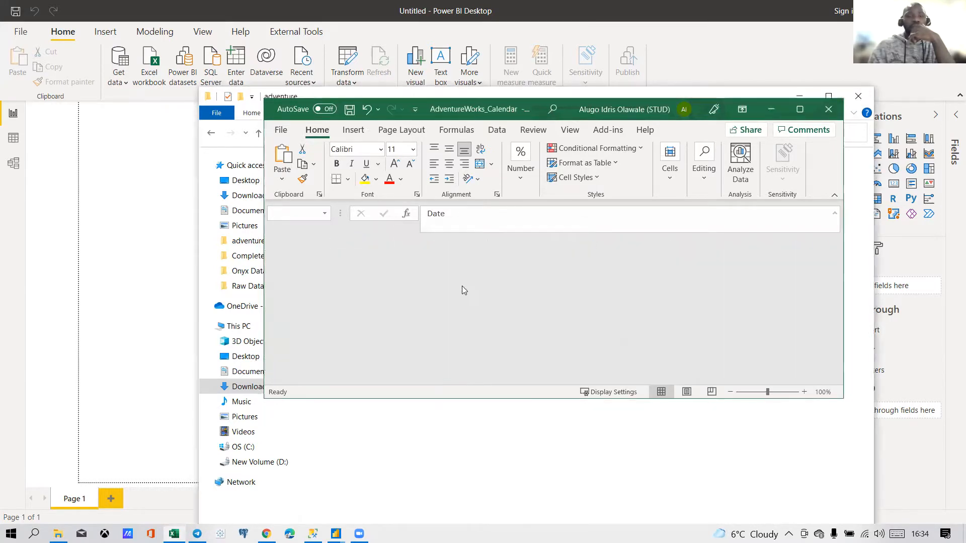
Step: Open the AdventureWorks_Customers file in Excel, view its customer records at full window size, and close it
left_click(392, 190)
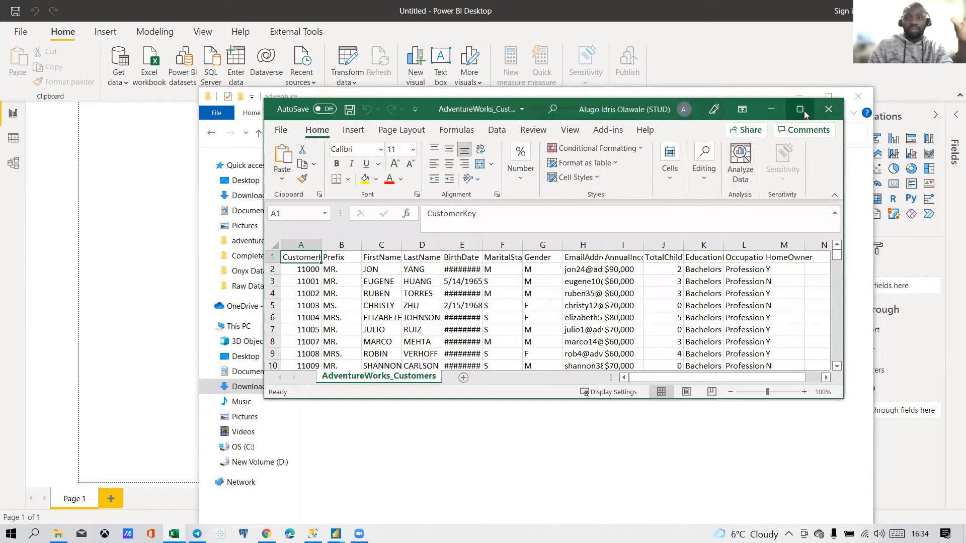
left_click(795, 112)
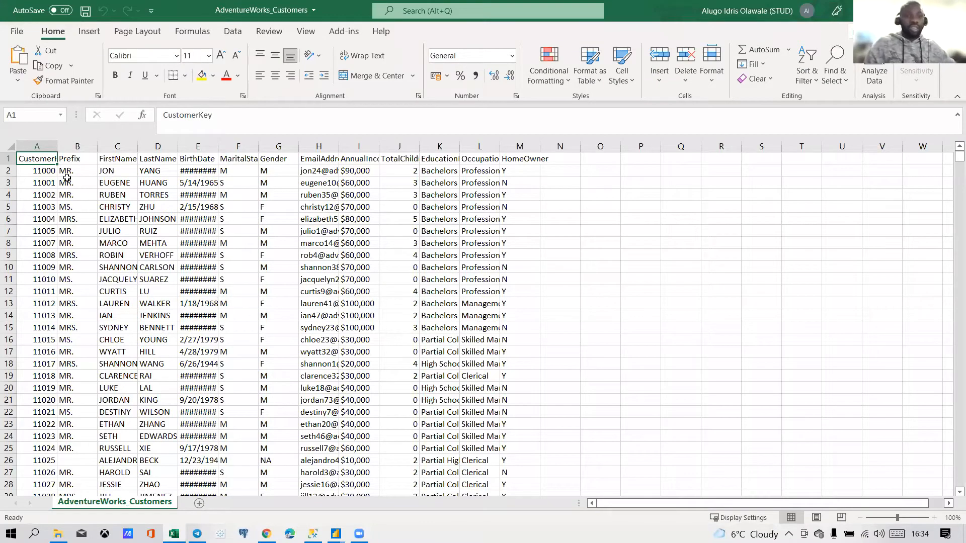
left_click(954, 10)
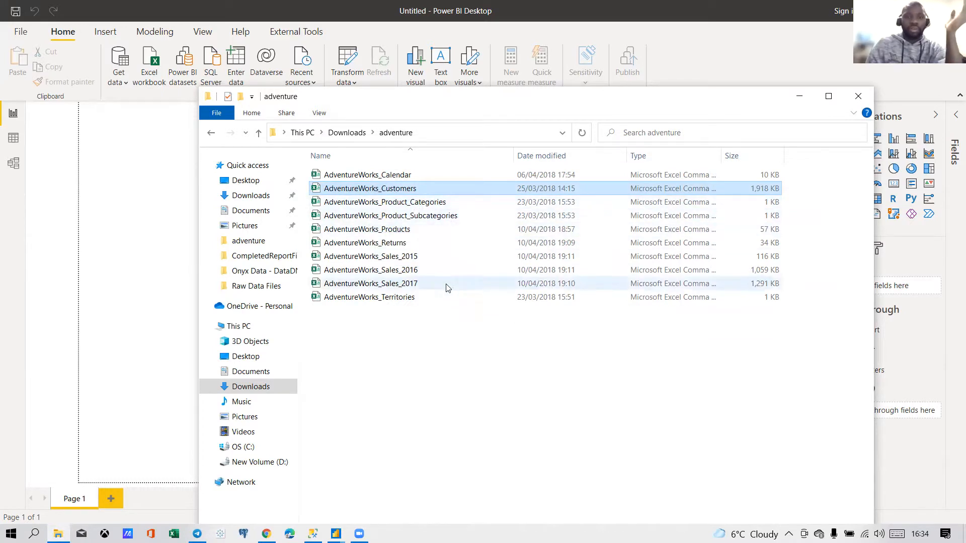
Step: Review the Returns, Sales_2015, Sales_2016, Sales_2017 and Territories files in the adventure folder
left_click(406, 246)
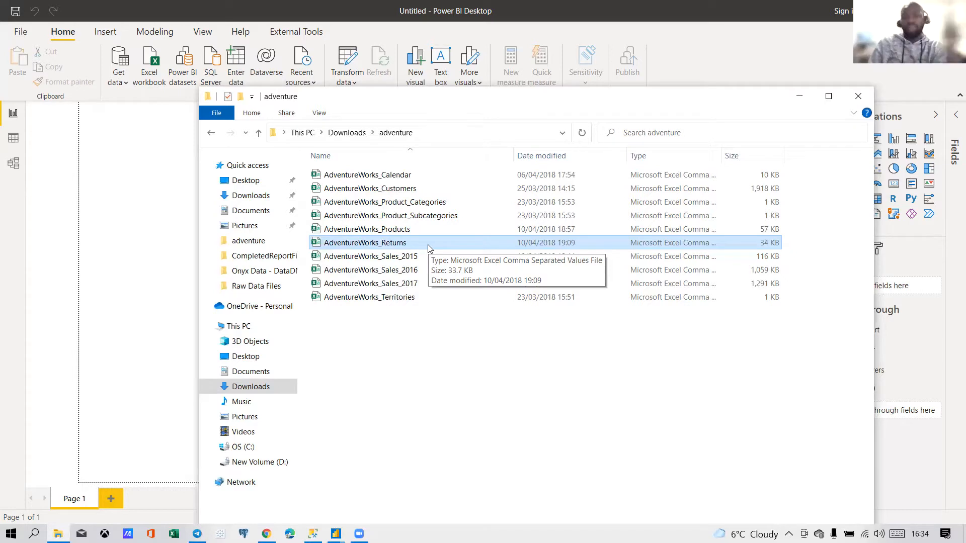
left_click(410, 256)
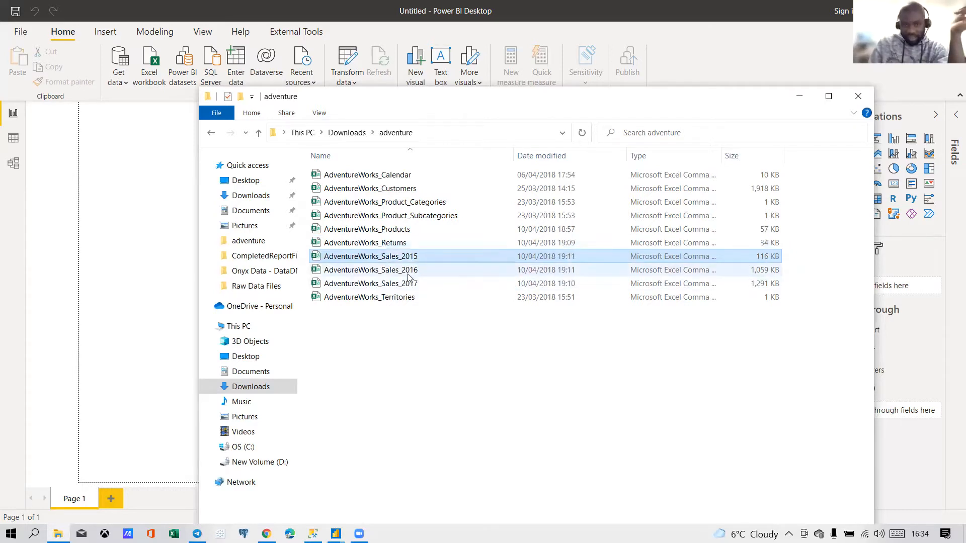
left_click(410, 283)
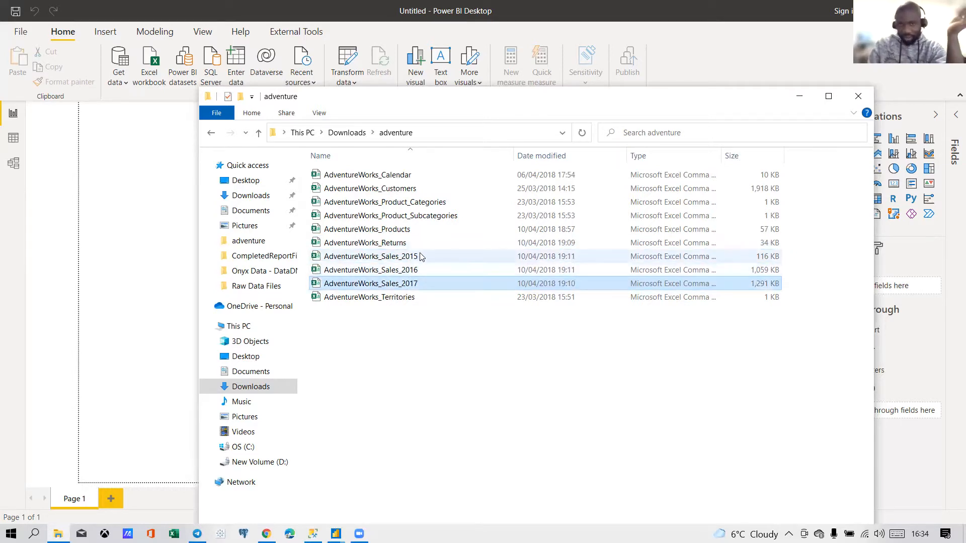
left_click(421, 257)
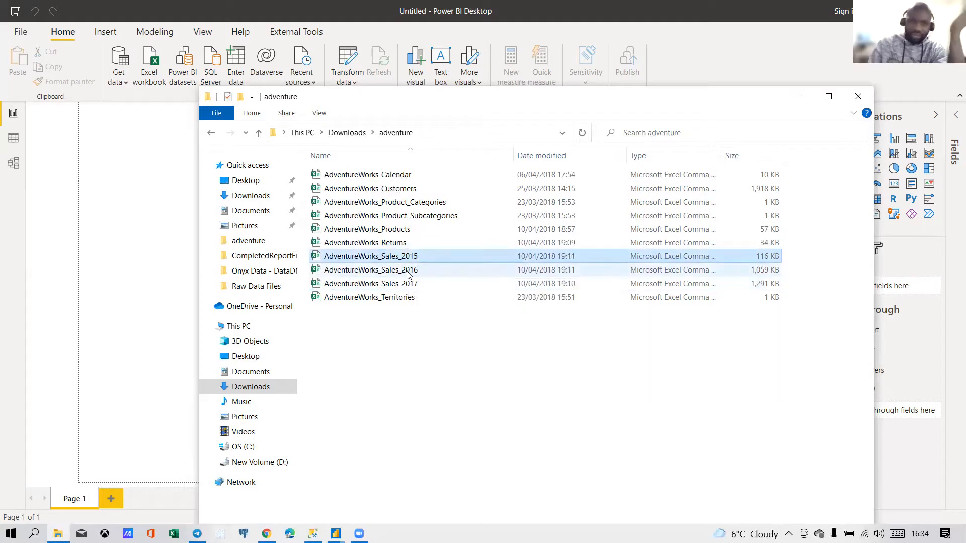
left_click(409, 270)
left_click(408, 286)
left_click(402, 301)
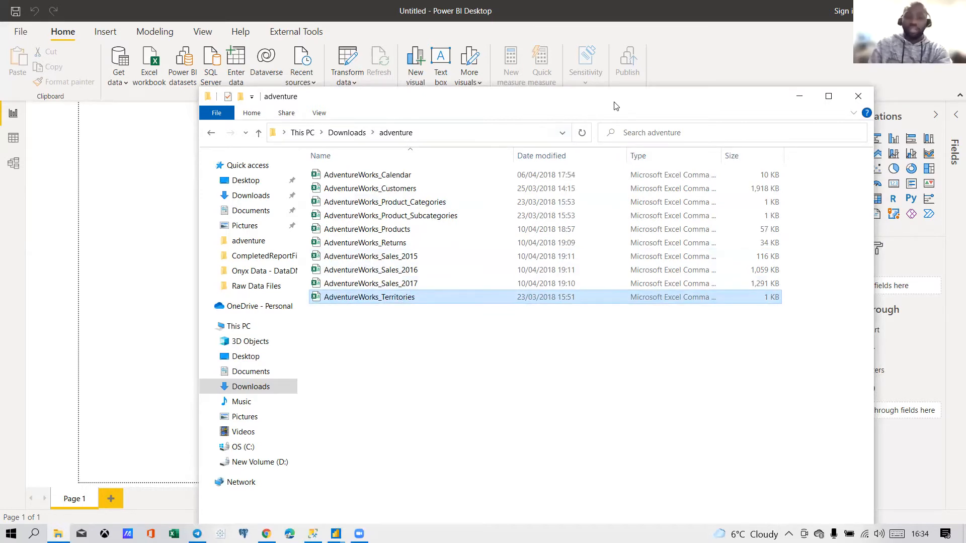
left_click_drag(613, 106, 603, 110)
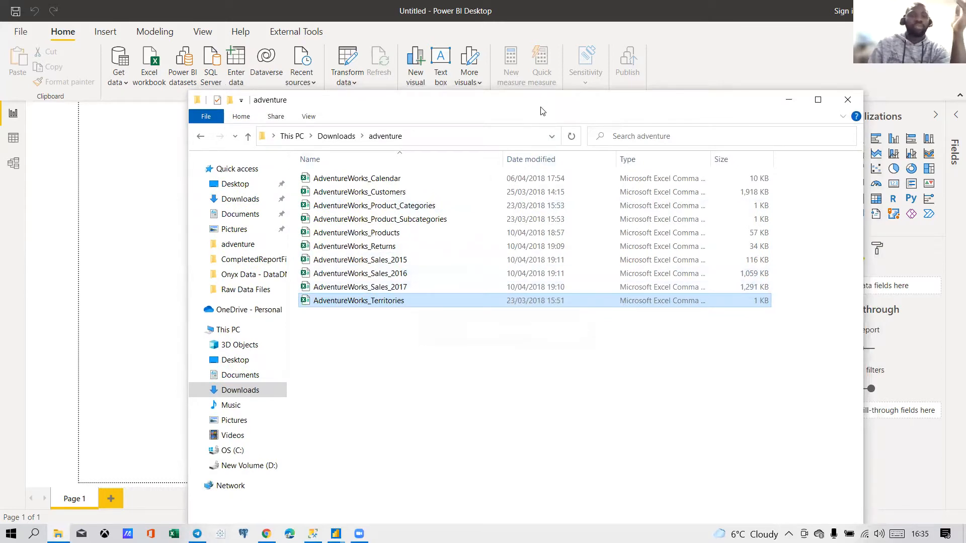
Step: Switch to Power BI Desktop and import AdventureWorks_Calendar.csv from the adventure folder for transformation in Power Query Editor
left_click(336, 534)
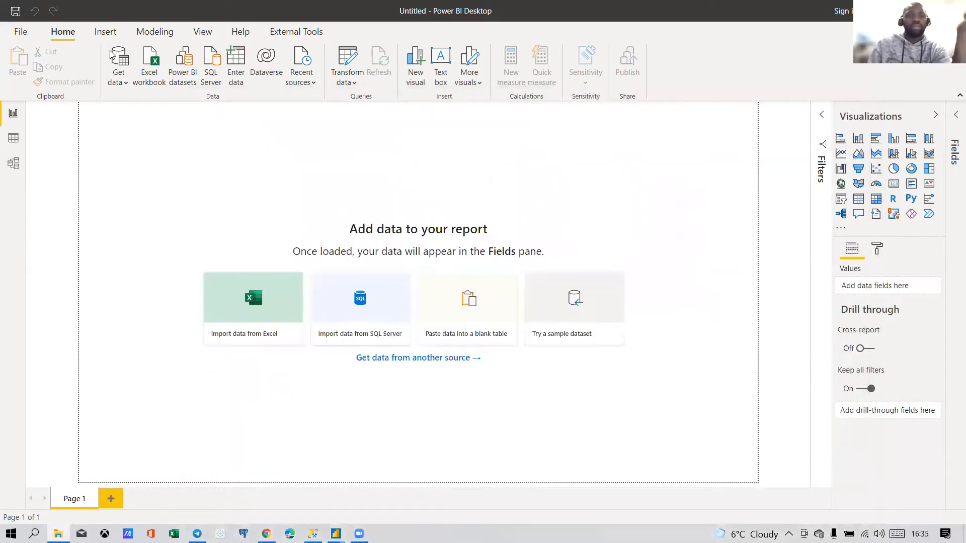
left_click(95, 33)
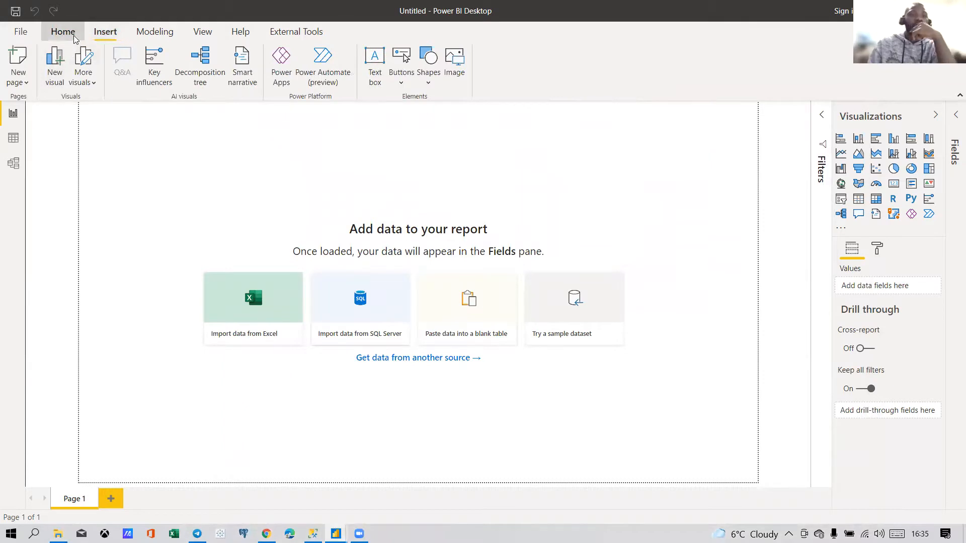
left_click(63, 32)
left_click(119, 75)
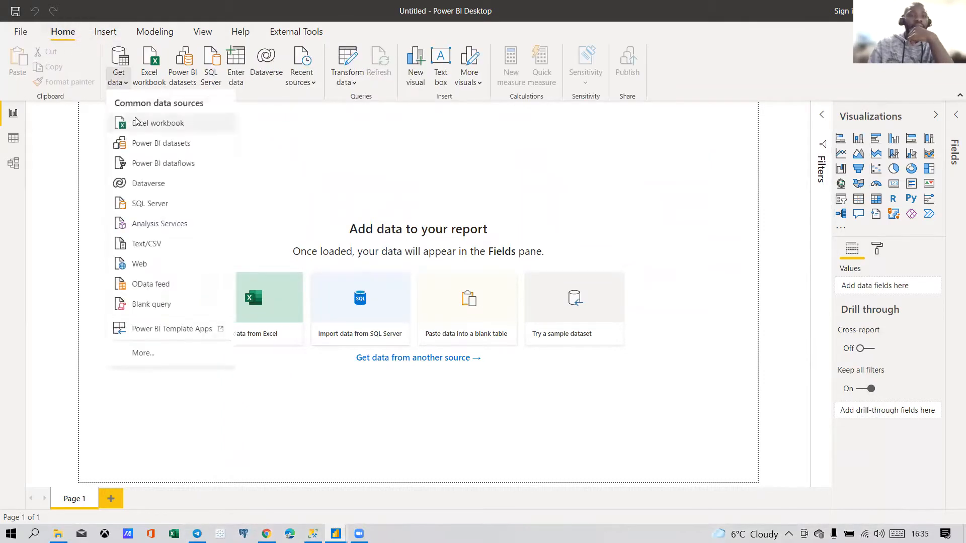
left_click(138, 245)
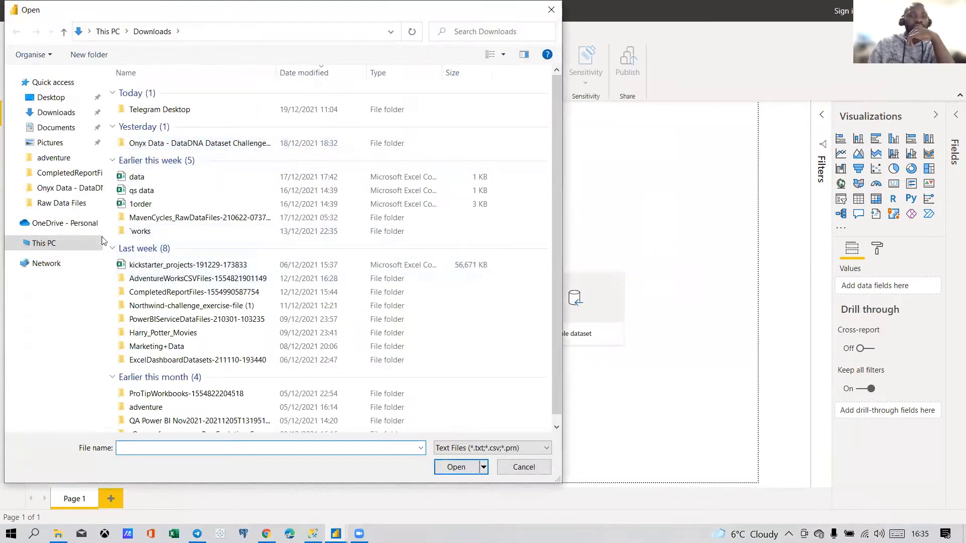
left_click(50, 158)
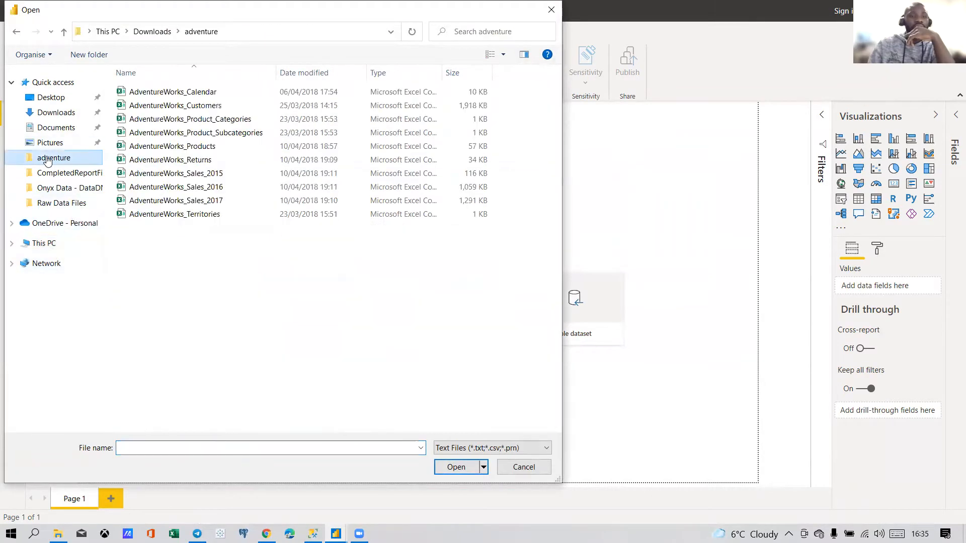
double_click(213, 93)
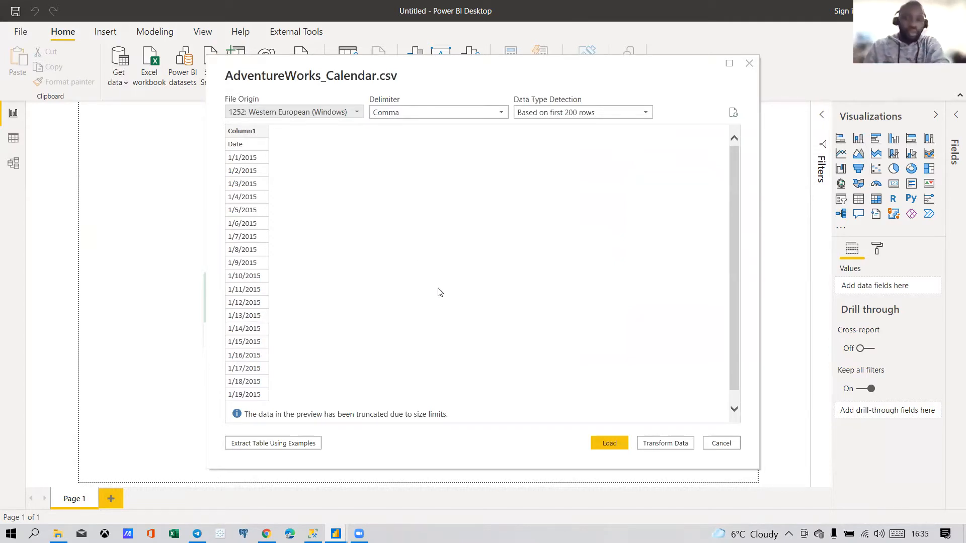
left_click(656, 447)
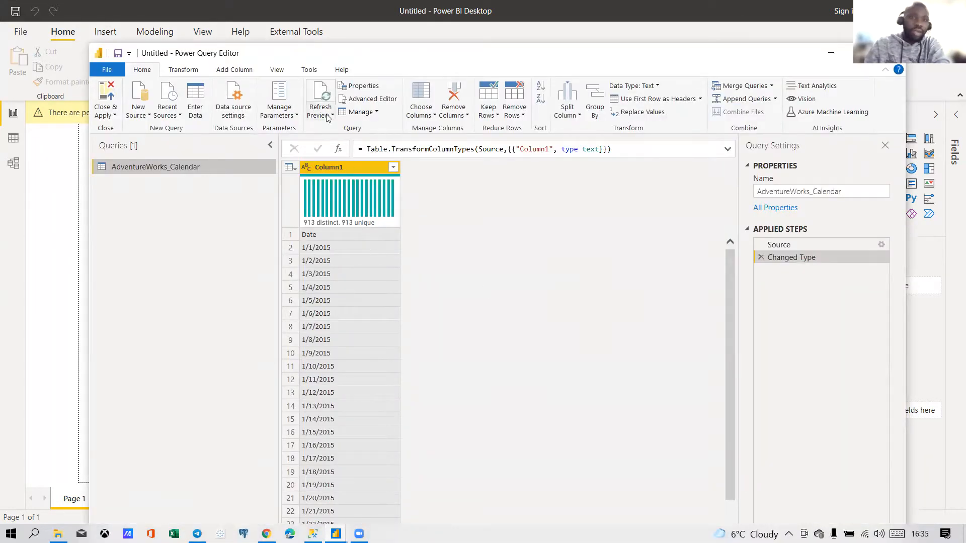
Step: Maximize the Power Query Editor and turn off the column distribution shown in the data preview
mouse_move(314, 218)
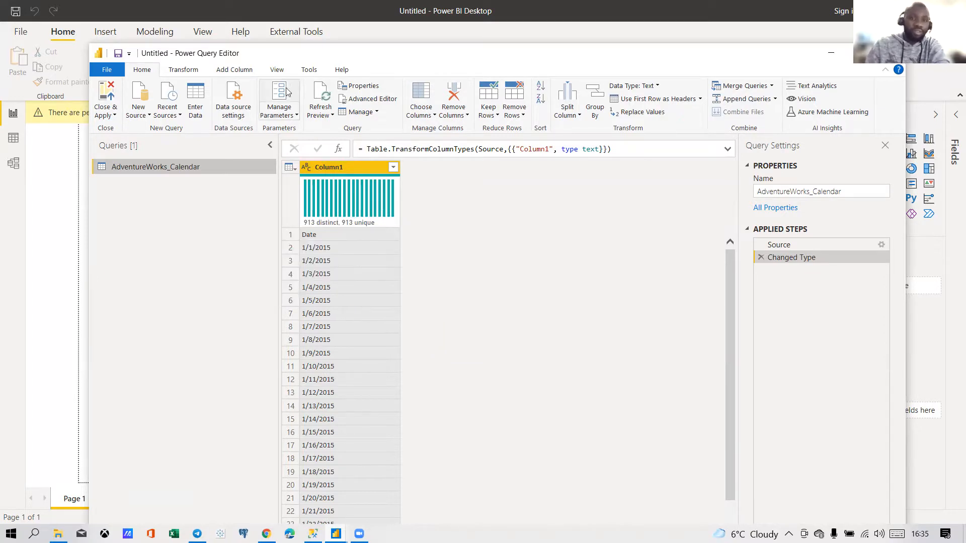
left_click(277, 70)
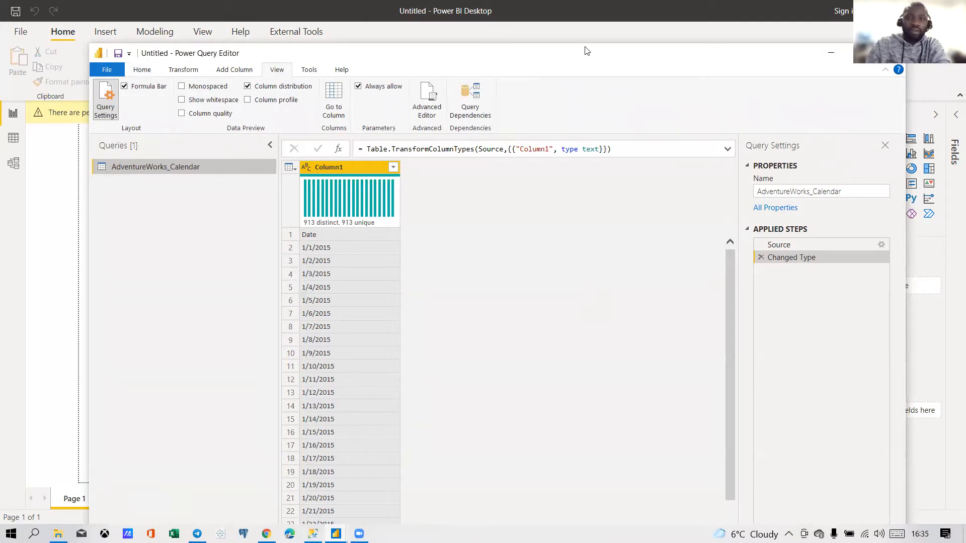
left_click_drag(539, 53, 484, 30)
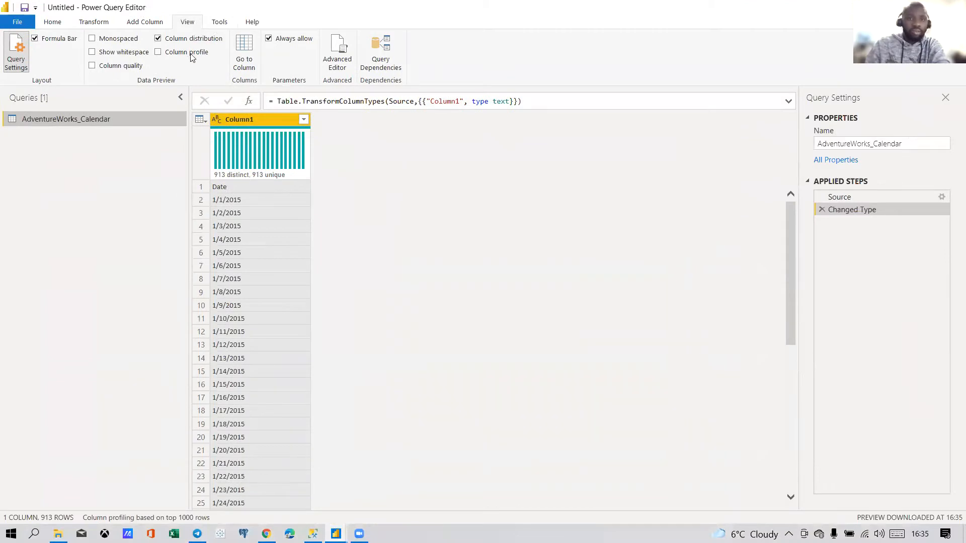
left_click(191, 39)
left_click(173, 40)
scroll(270, 246, "down", 8)
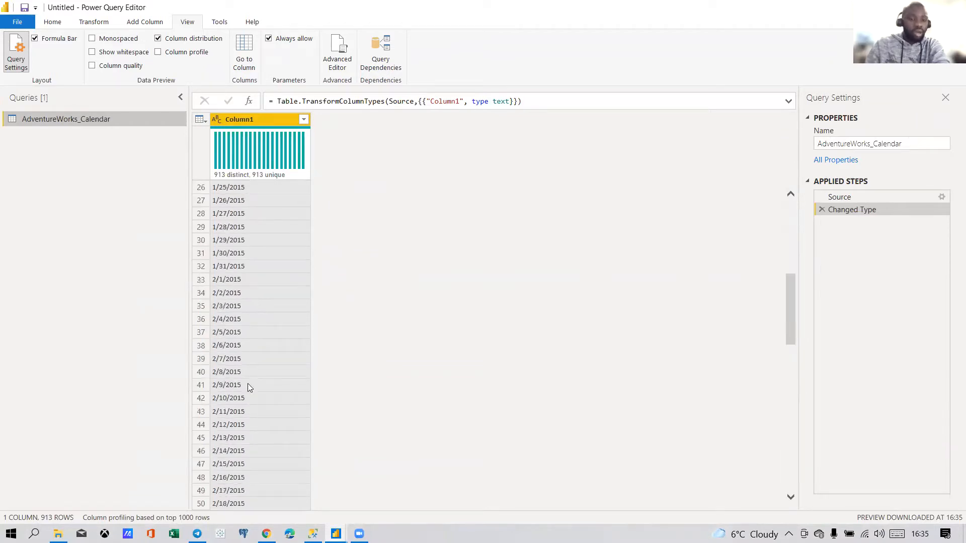
scroll(247, 386, "up", 8)
left_click(196, 41)
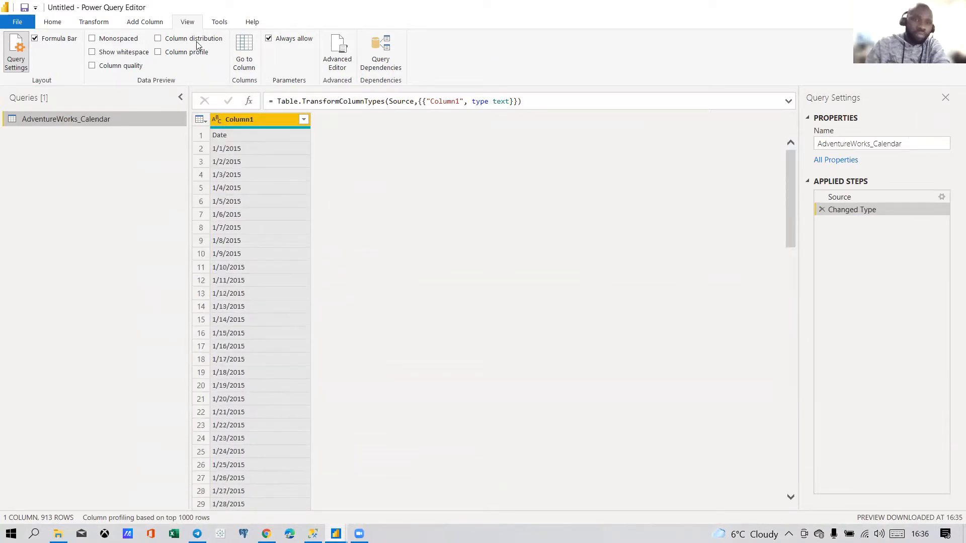
Step: Close the Power Query Editor without applying the calendar query and discard the pending changes
left_click(52, 21)
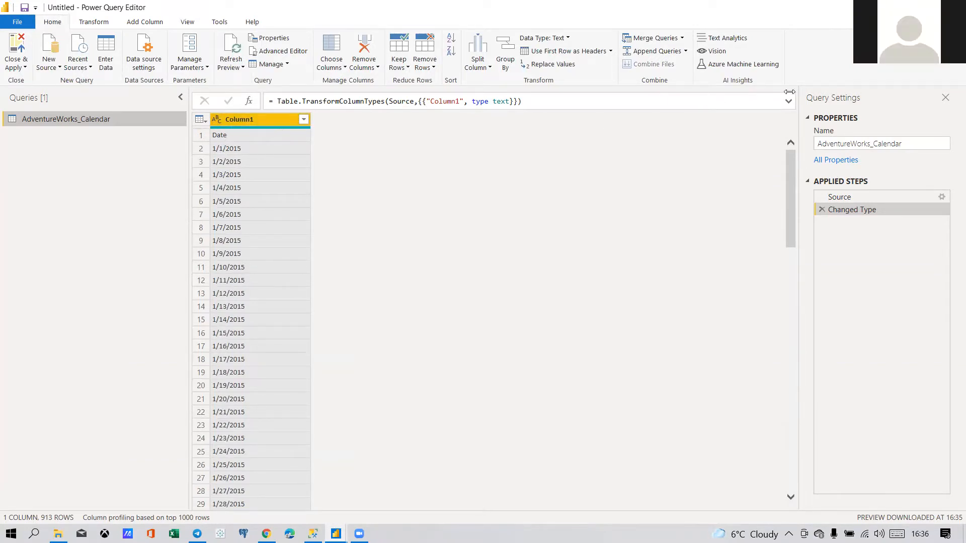
left_click(954, 7)
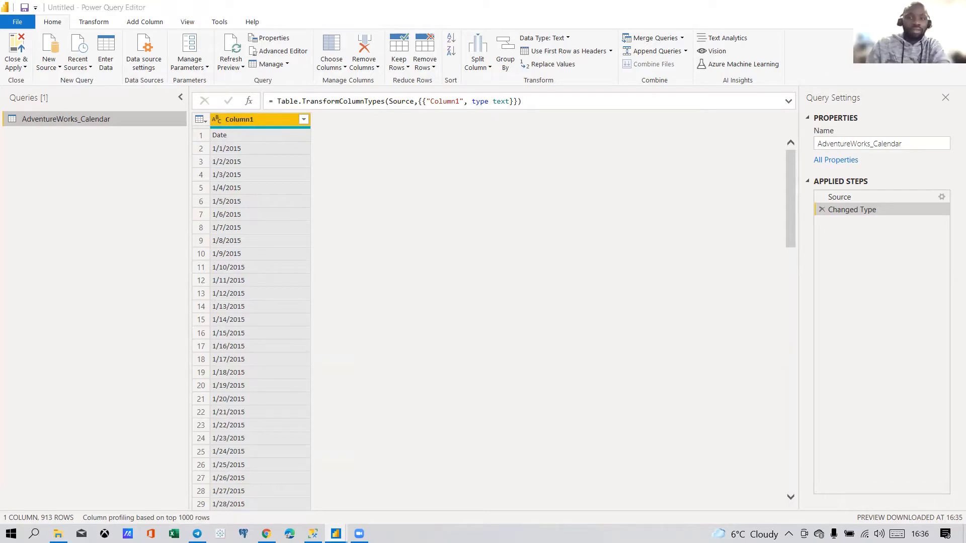
left_click(547, 287)
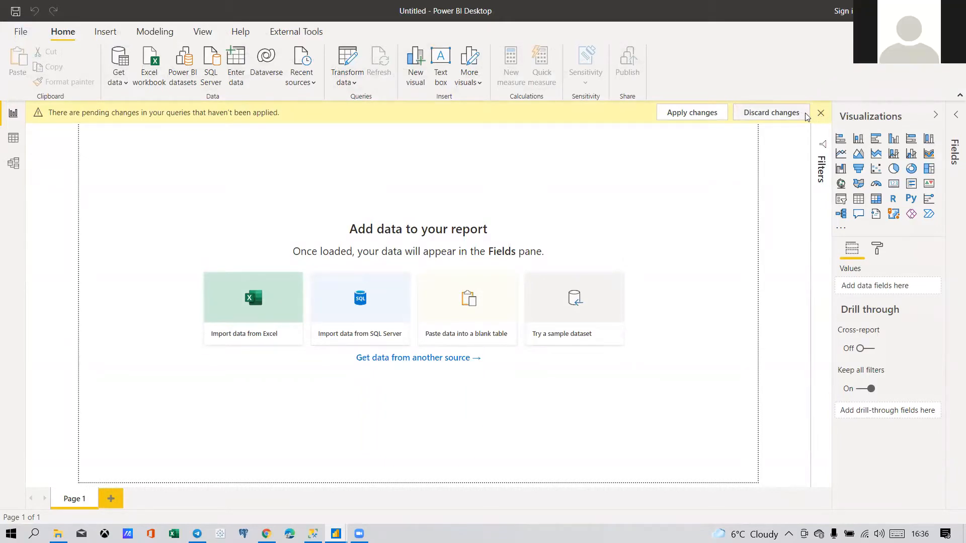
left_click(771, 112)
left_click(553, 299)
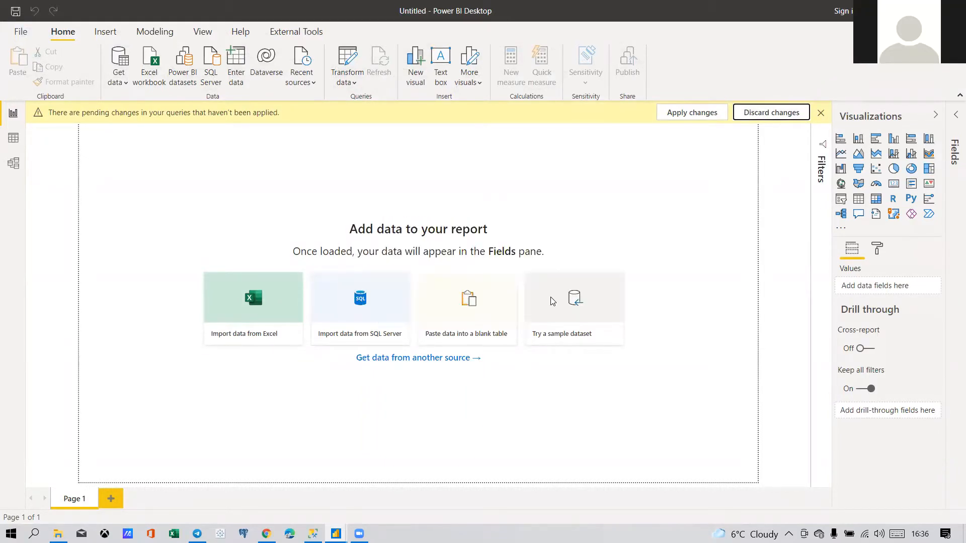
Step: Set the current file's locale for import to English (United States) in the regional options
left_click(22, 32)
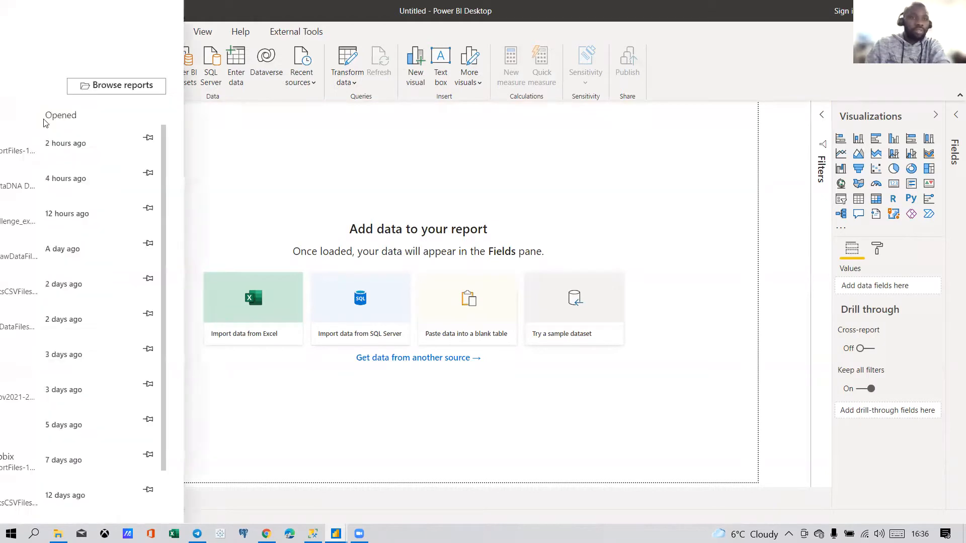
left_click(48, 230)
left_click(256, 86)
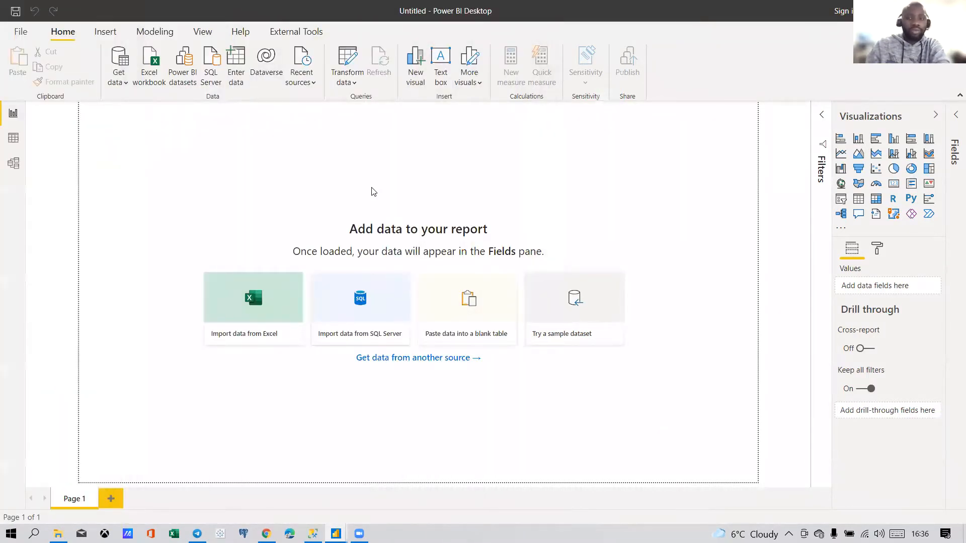
left_click(323, 385)
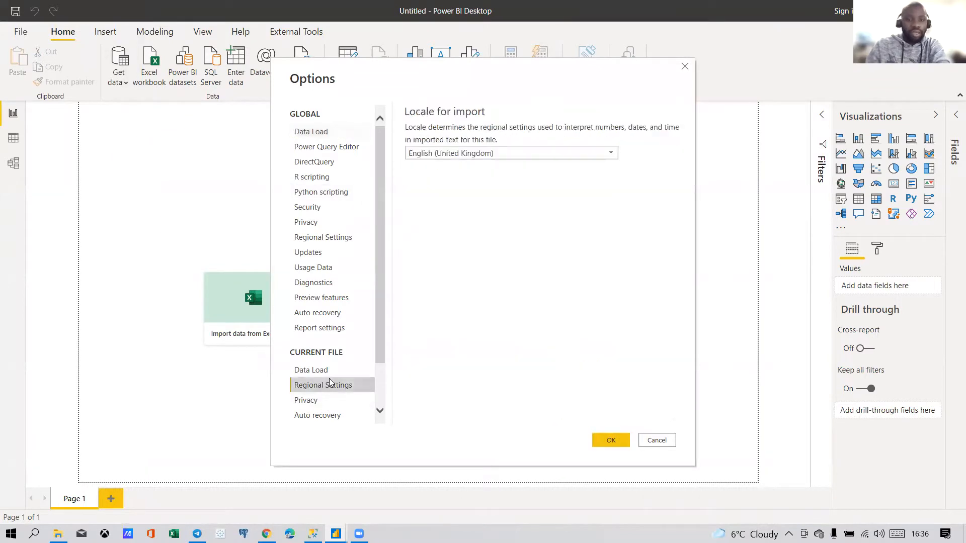
left_click(503, 153)
scroll(505, 170, "down", 5)
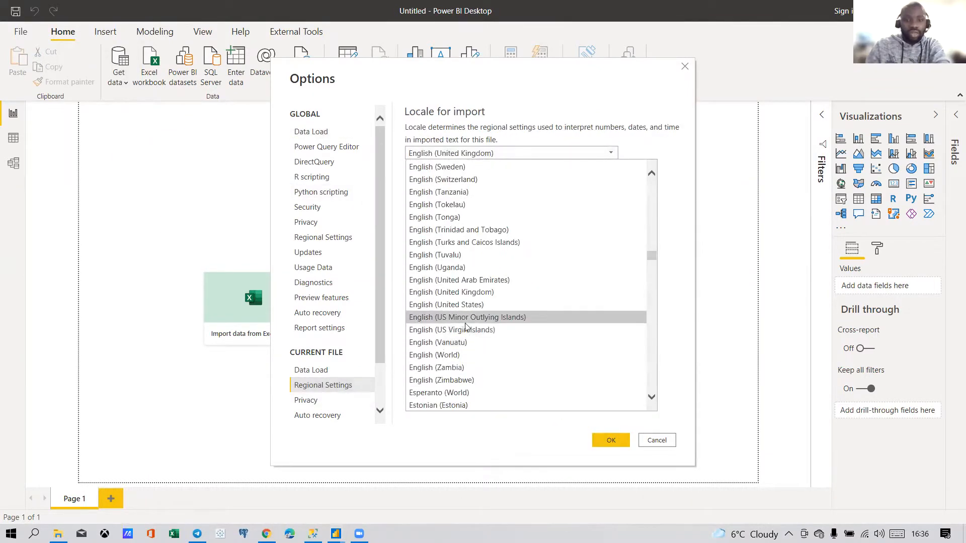
left_click(470, 310)
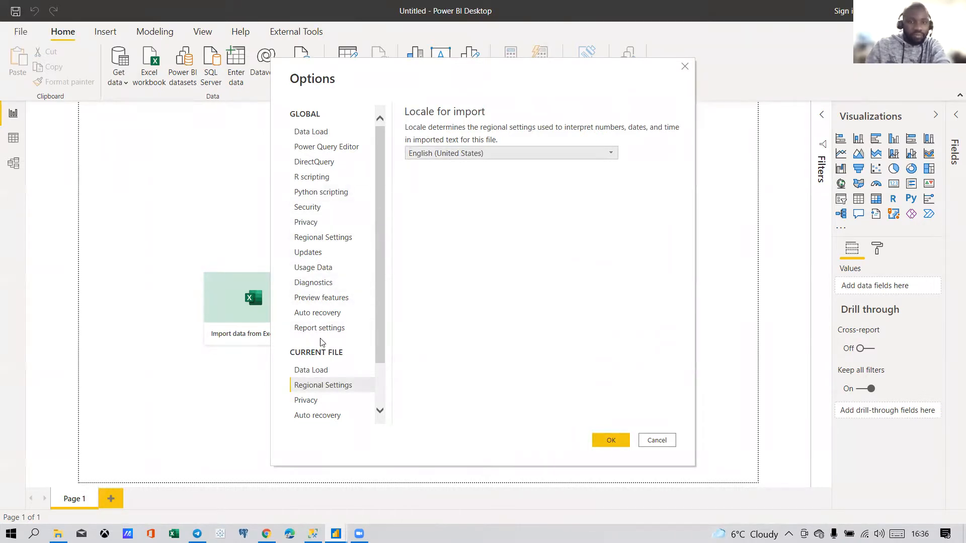
Step: Turn off autodetection of new relationships after data is loaded for the current file, save the options, and apply the pending changes
left_click(318, 371)
left_click(481, 202)
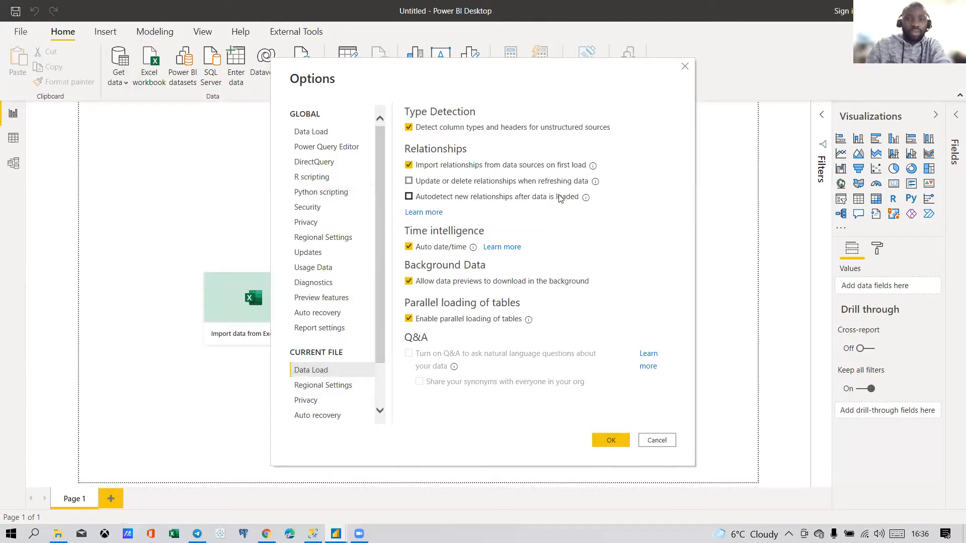
left_click(607, 442)
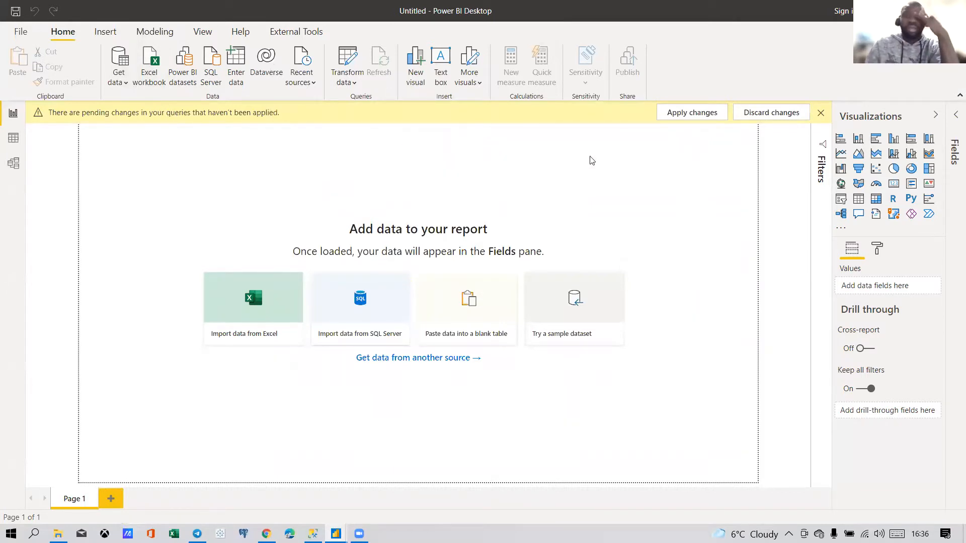
left_click(699, 114)
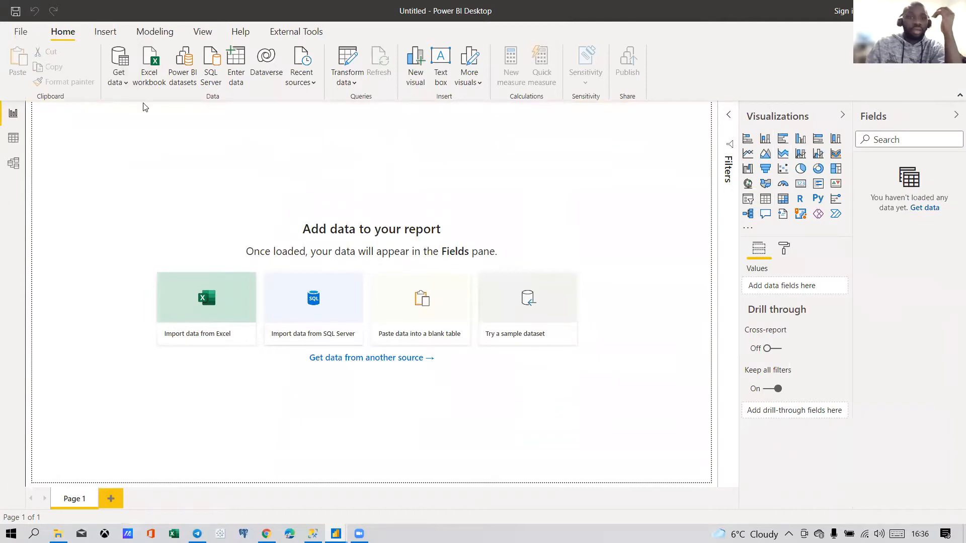
Step: Import AdventureWorks_Calendar.csv through the Power Query Editor and apply the query to load it into the report
left_click(125, 79)
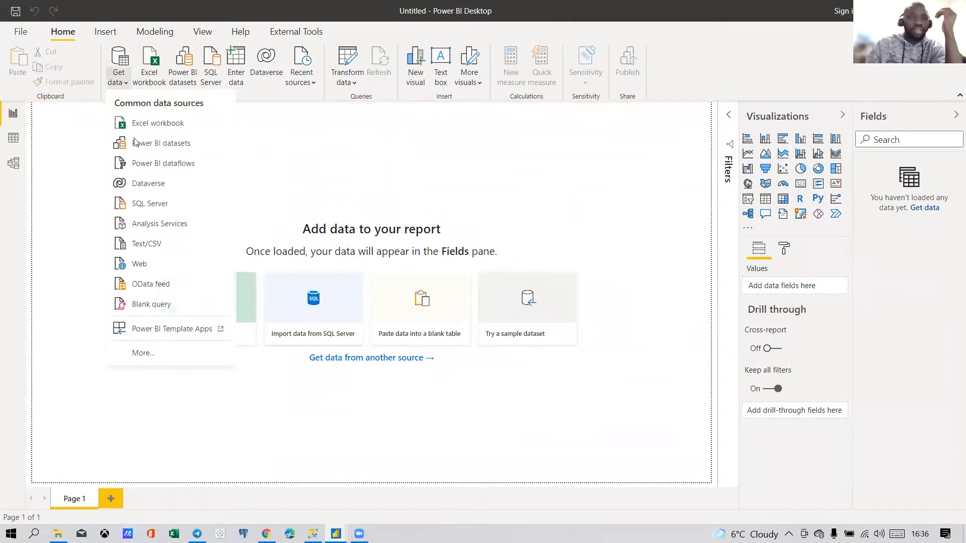
left_click(145, 250)
left_click(193, 93)
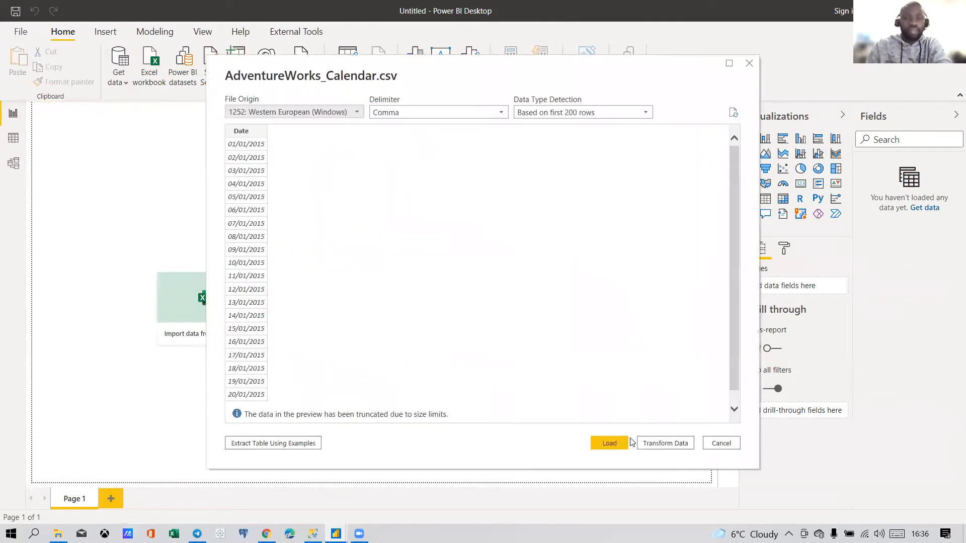
left_click(656, 441)
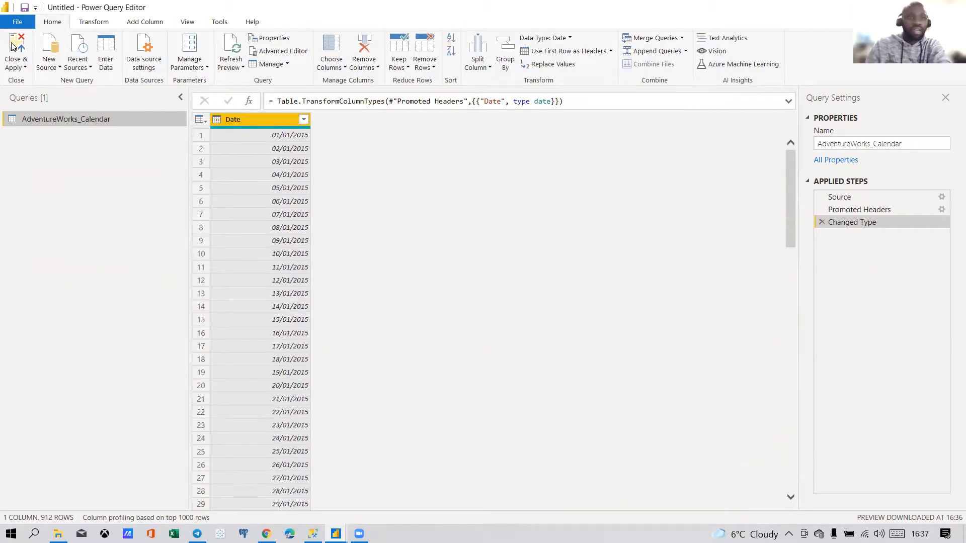
left_click(25, 61)
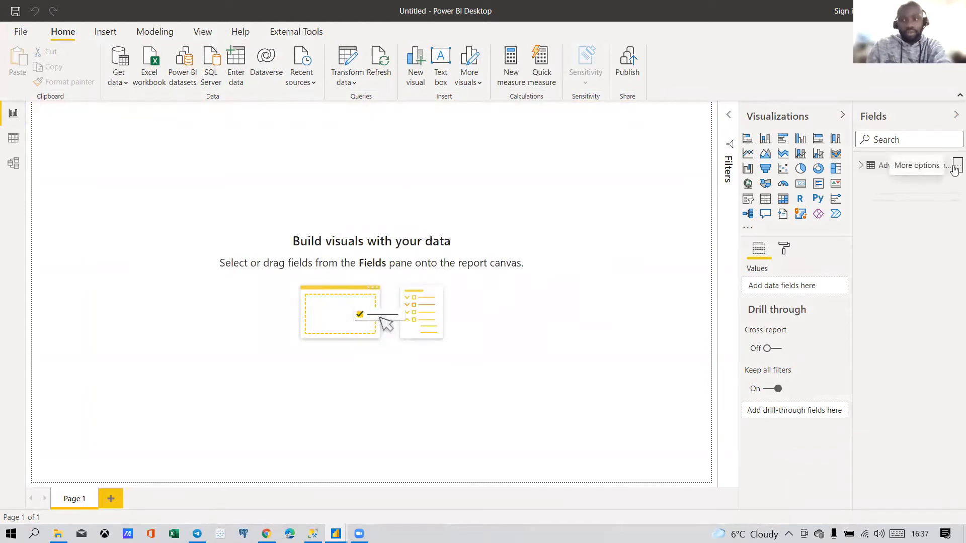
Step: Open the calendar table's query for editing, then close the Power Query Editor and apply it
left_click(954, 166)
left_click(872, 240)
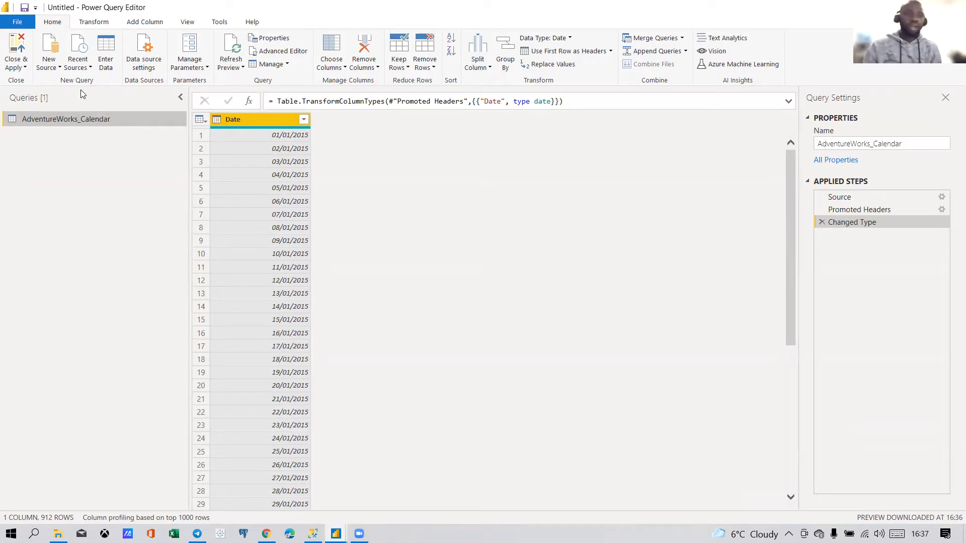
left_click(15, 47)
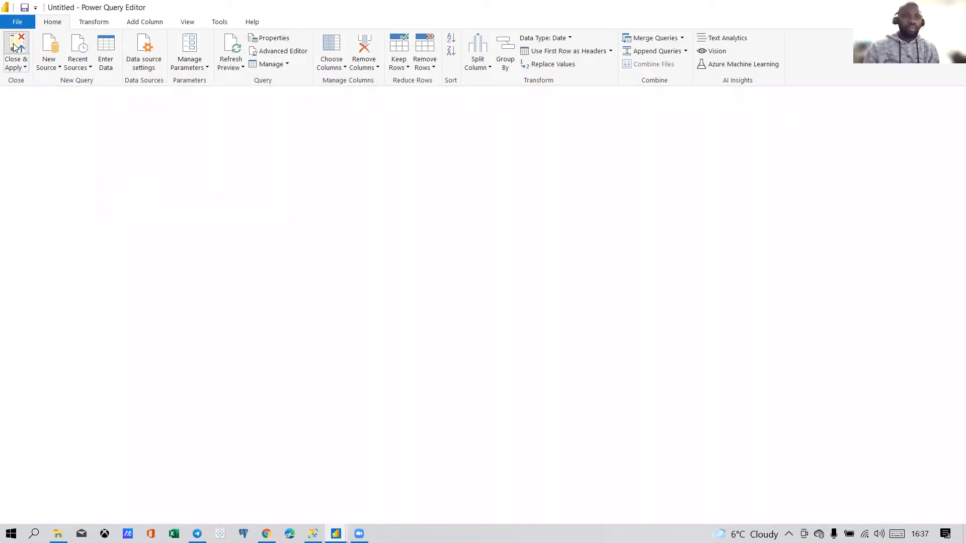
Step: Save the report as AdventureDashboard in the adventure folder
left_click(20, 34)
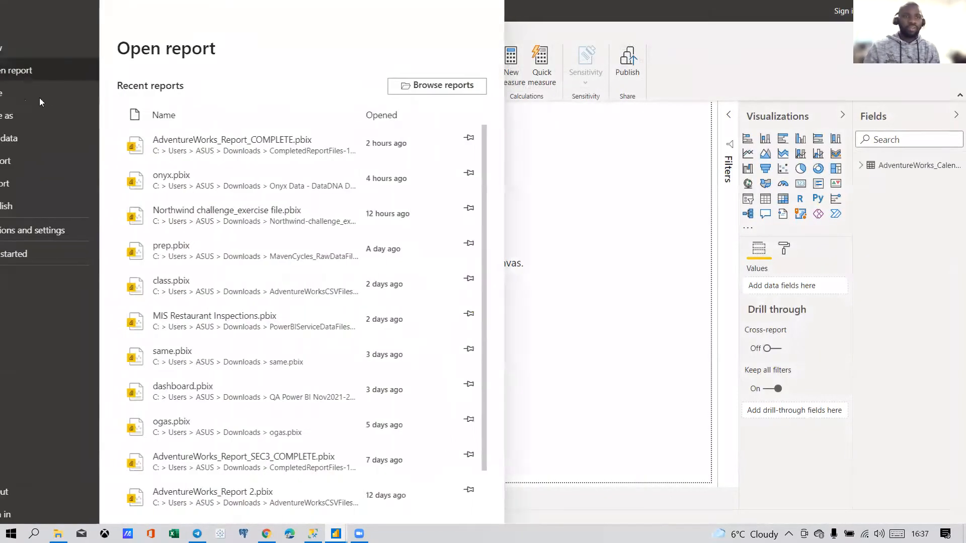
left_click(36, 98)
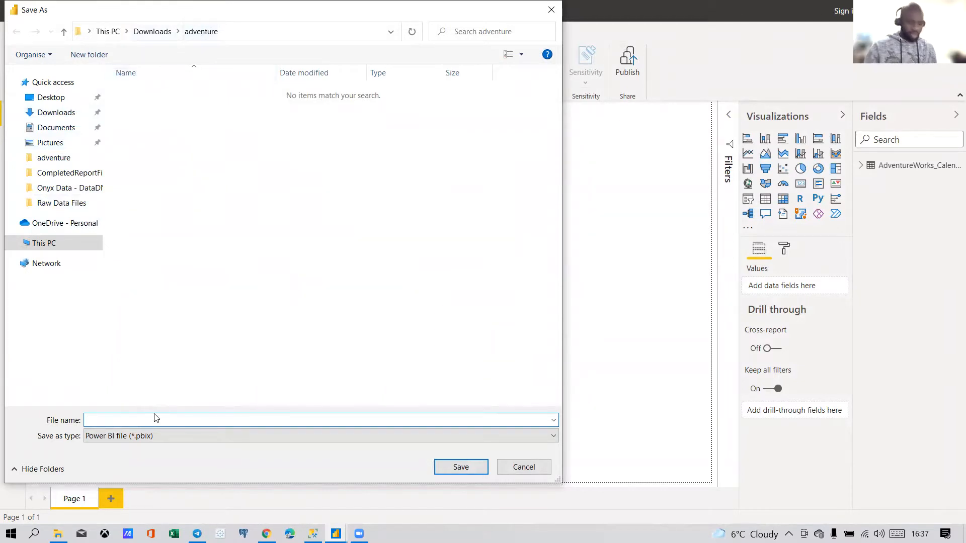
type("Adveb")
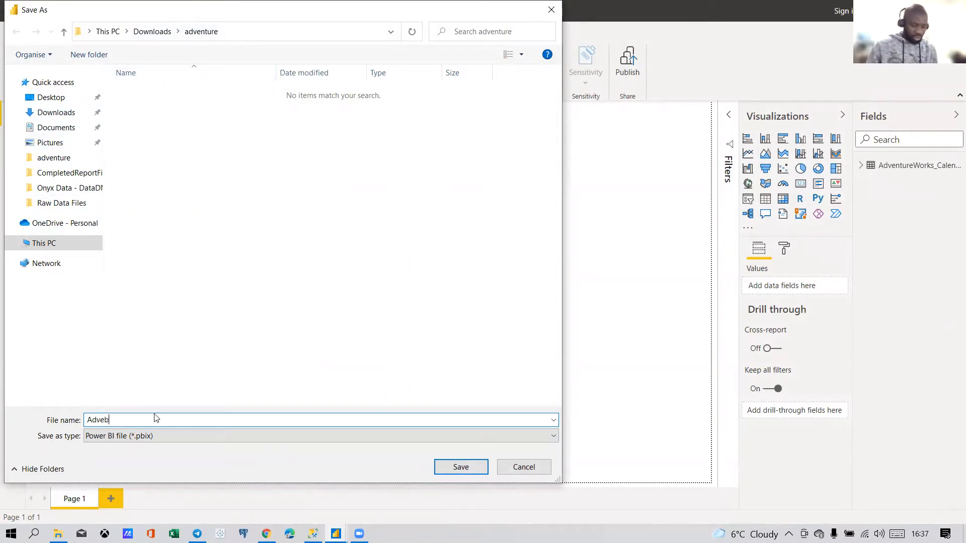
key("BackSpace")
type("ntureDashboard")
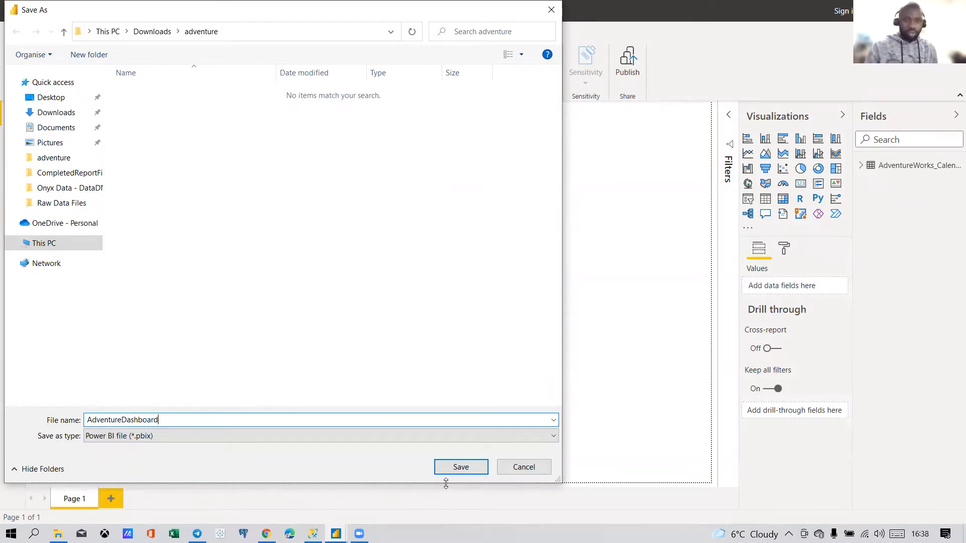
left_click(459, 471)
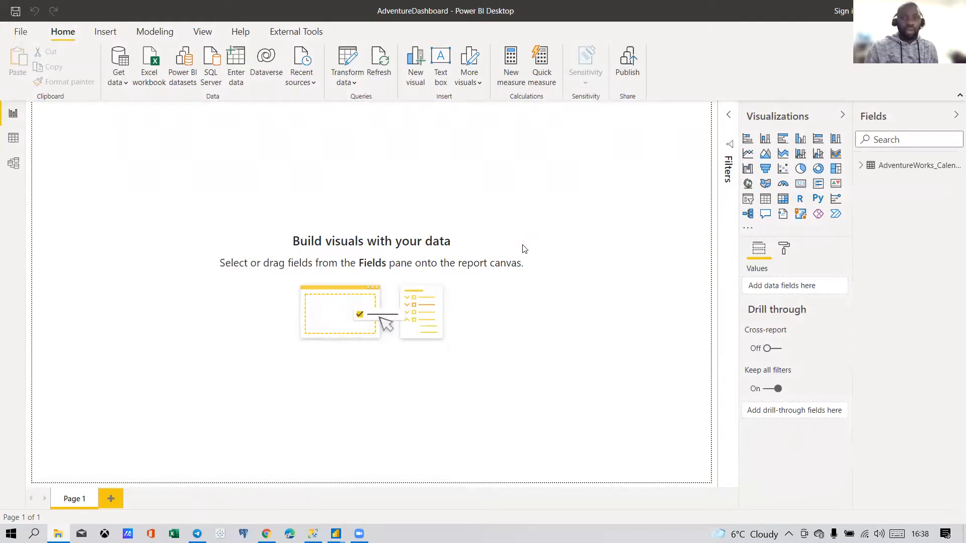
Step: Switch to File Explorer to check for the saved AdventureDashboard file in the adventure folder, then return to Power BI Desktop
key("alt+Tab")
left_click(510, 256)
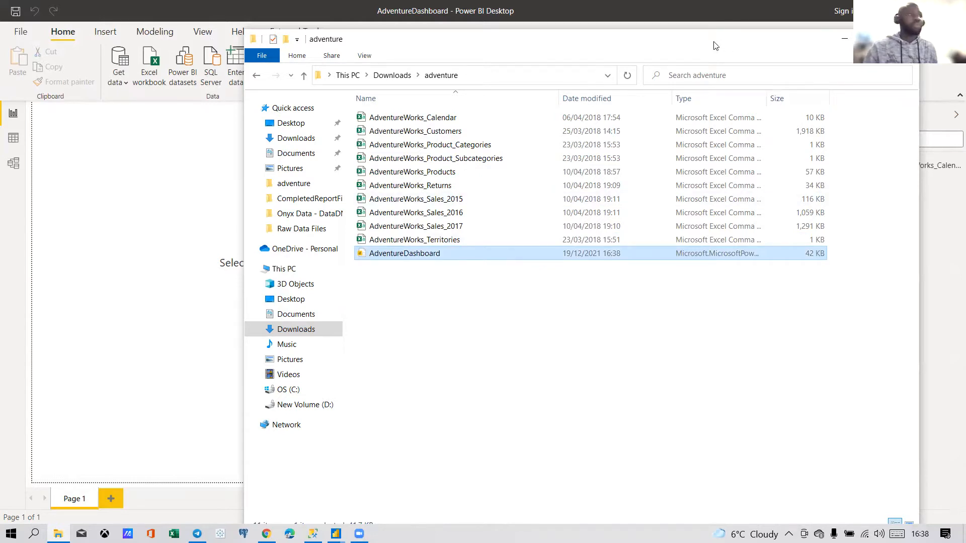
key("alt+Tab")
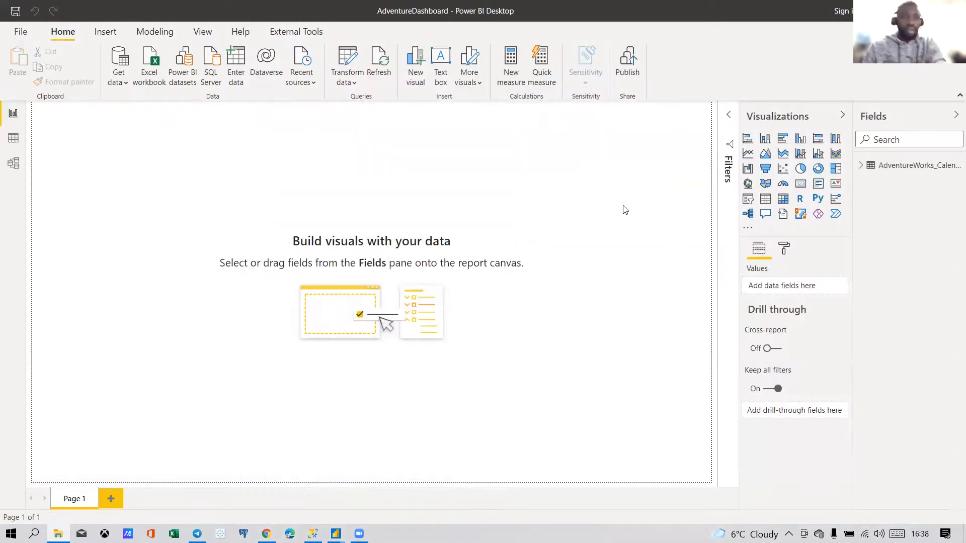
Step: Open the AdventureWorks_Calendar table's query for editing in the Power Query Editor
left_click(120, 82)
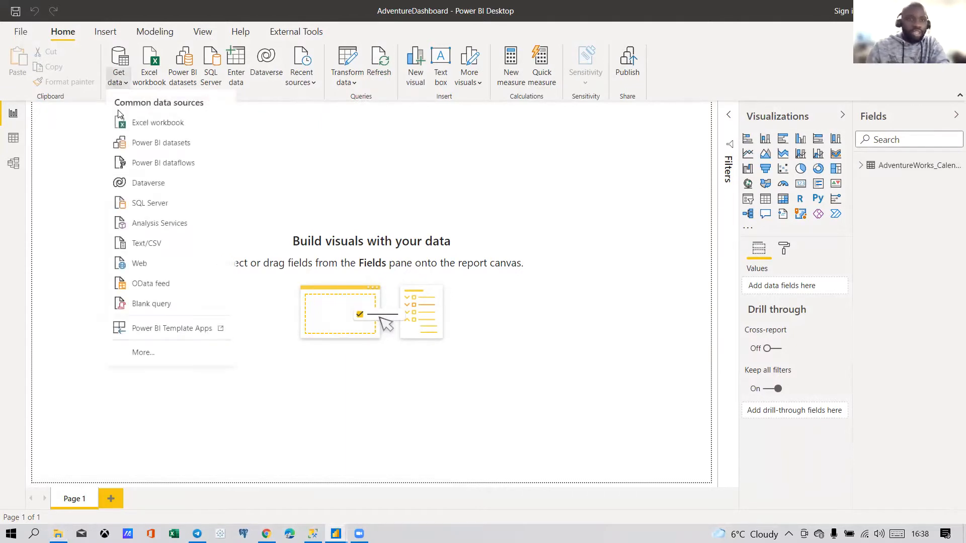
left_click(618, 192)
left_click(948, 168)
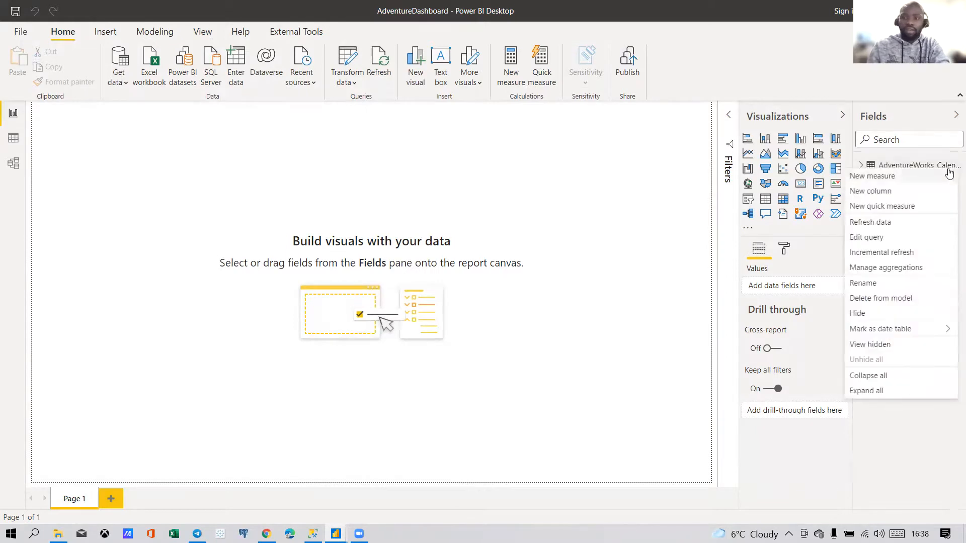
left_click(879, 237)
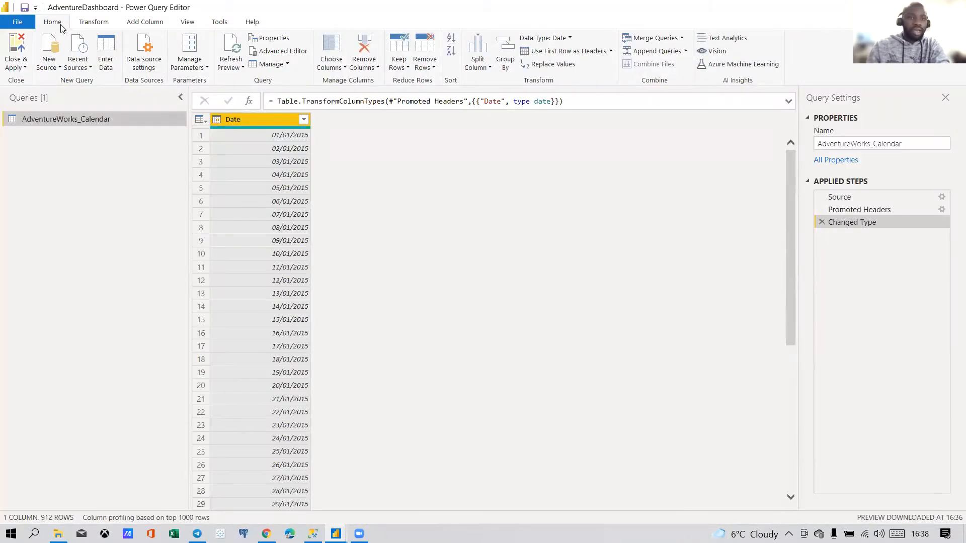
Step: Collapse and restore the ribbon, and review the data sources used in the current file
double_click(54, 22)
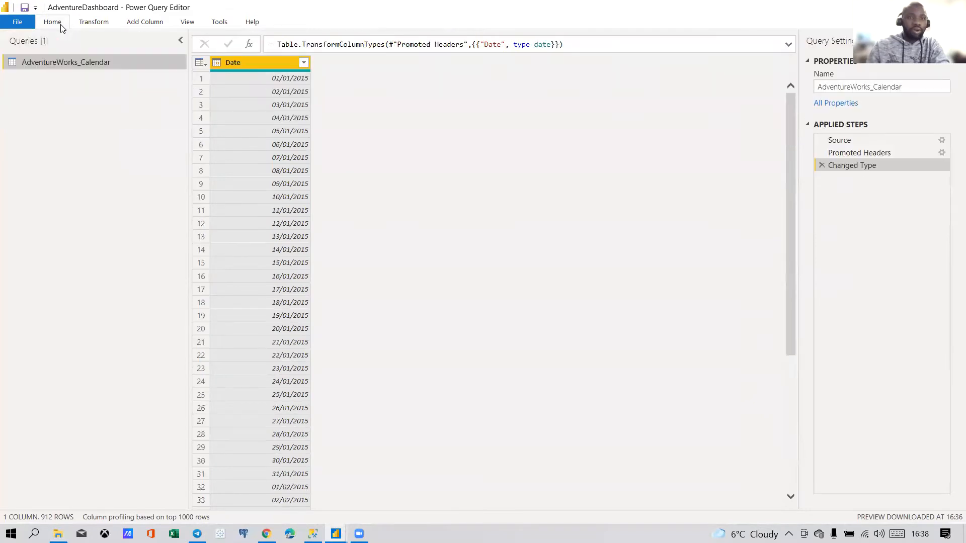
double_click(64, 25)
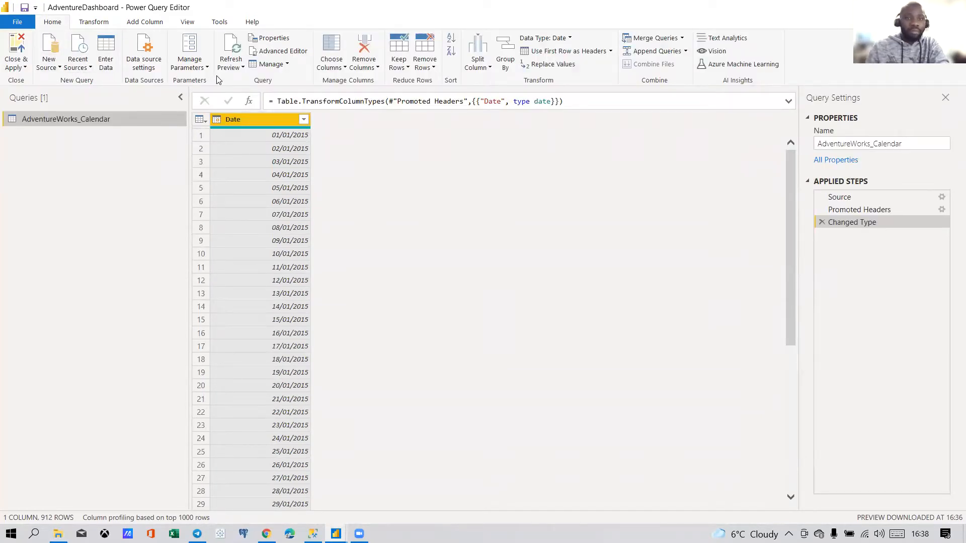
left_click(158, 70)
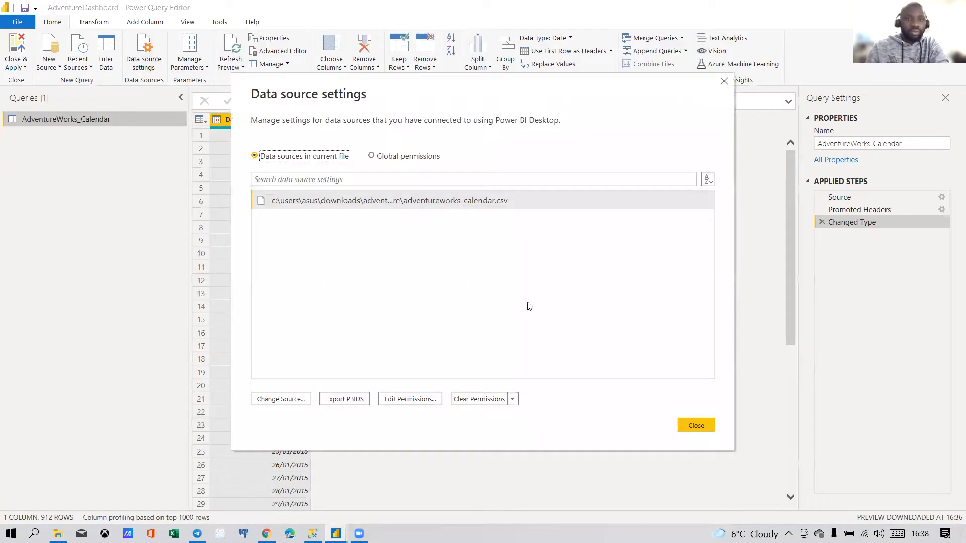
left_click(697, 424)
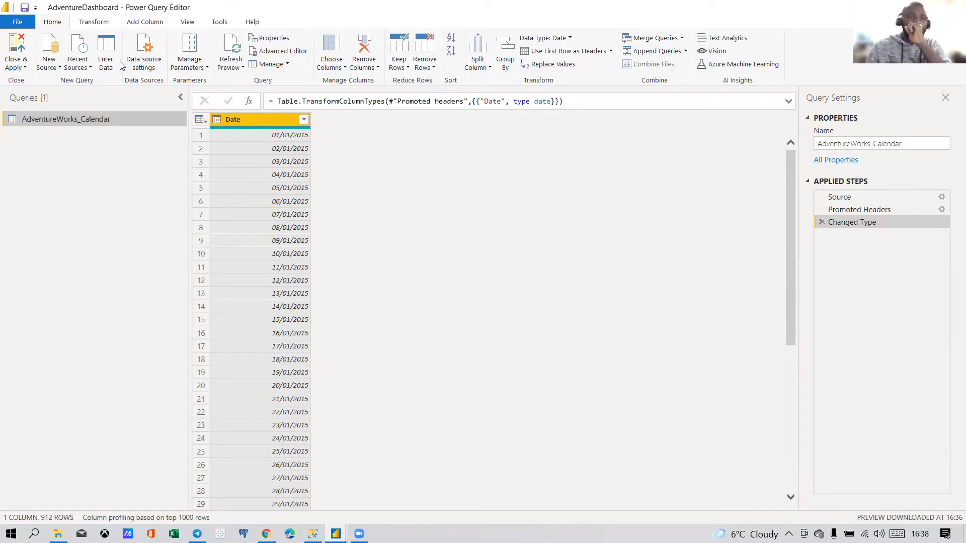
Step: Import AdventureWorks_Customers.csv from the adventure folder as a new query
left_click(54, 60)
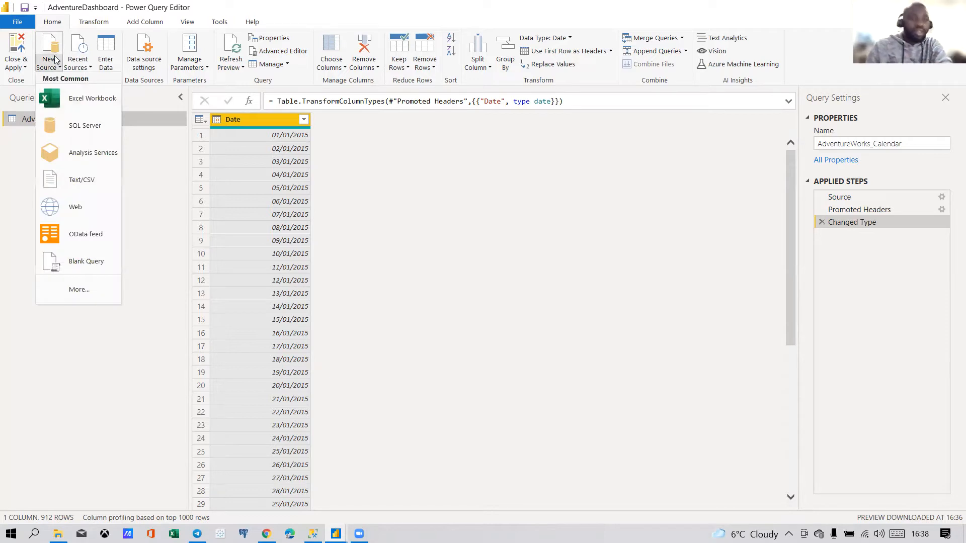
left_click(75, 189)
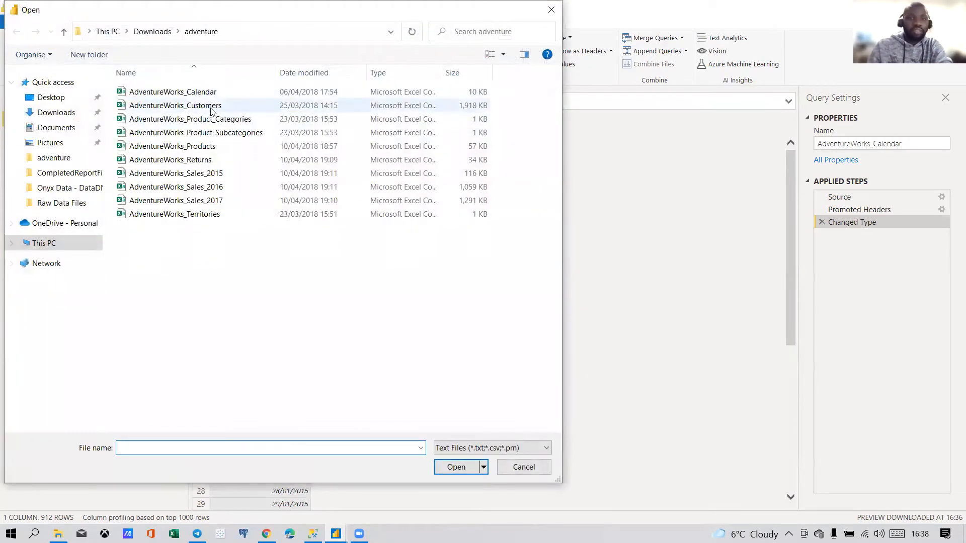
double_click(211, 106)
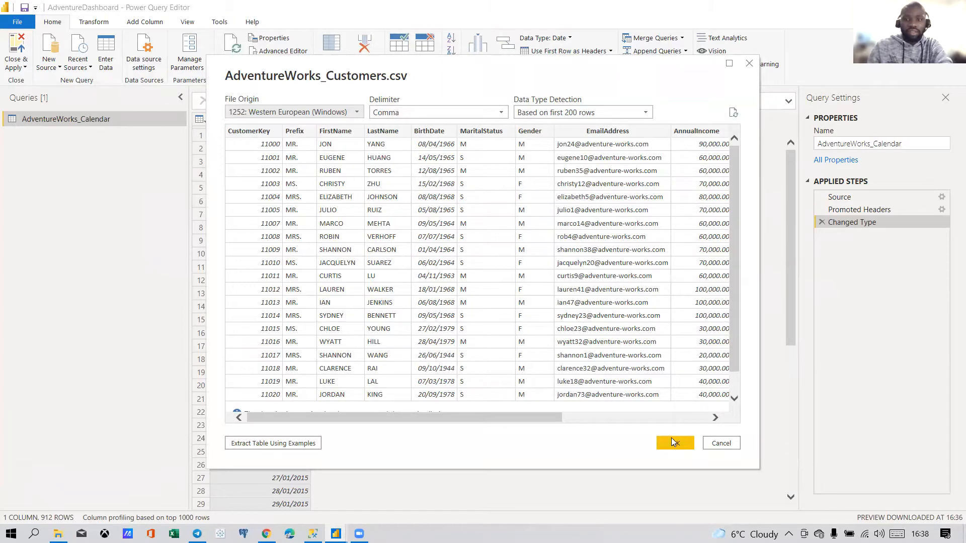
left_click(674, 443)
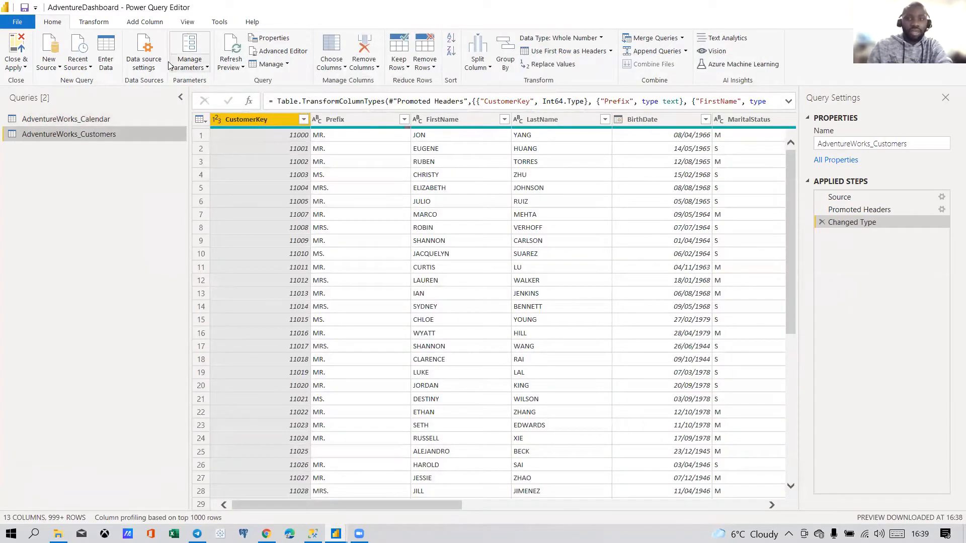
Step: Import AdventureWorks_Product_Categories.csv from the adventure folder as a new query
left_click(49, 61)
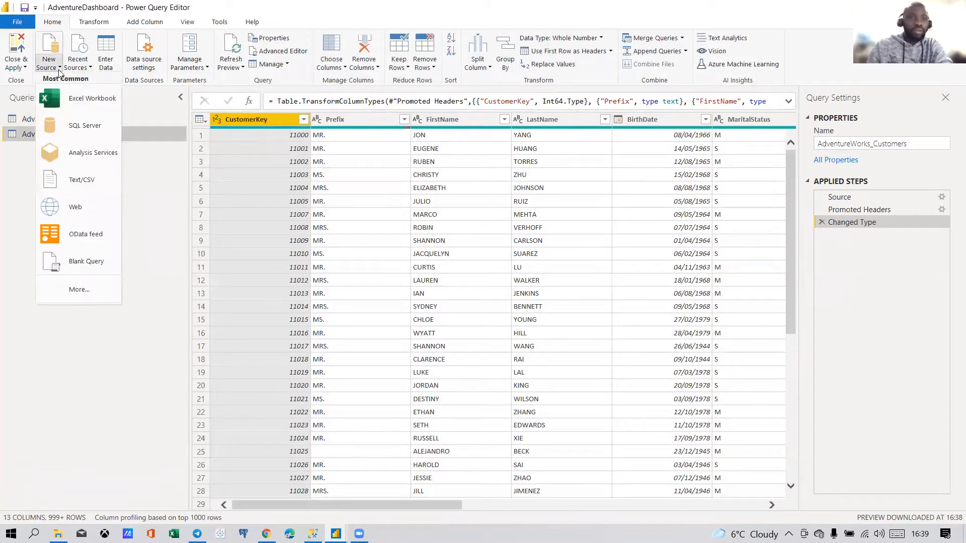
left_click(70, 179)
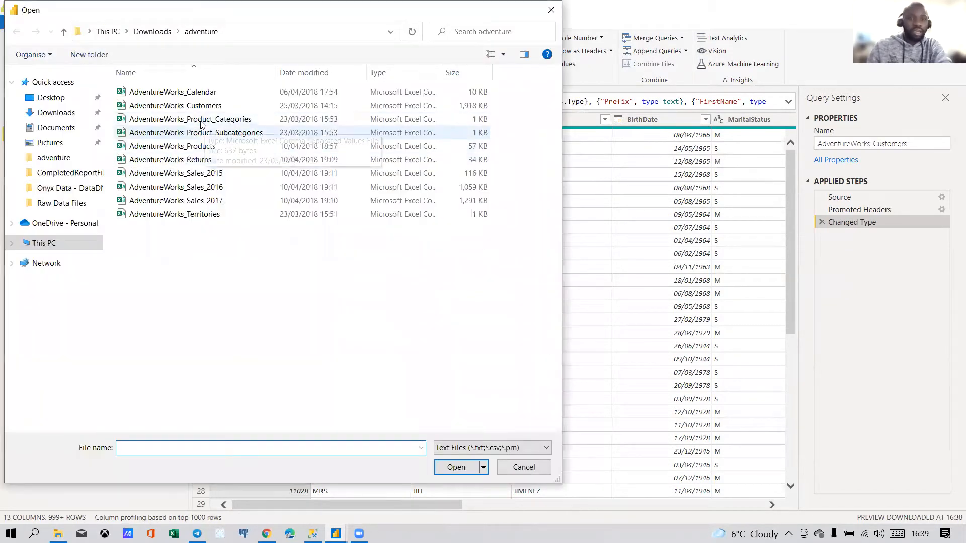
double_click(206, 121)
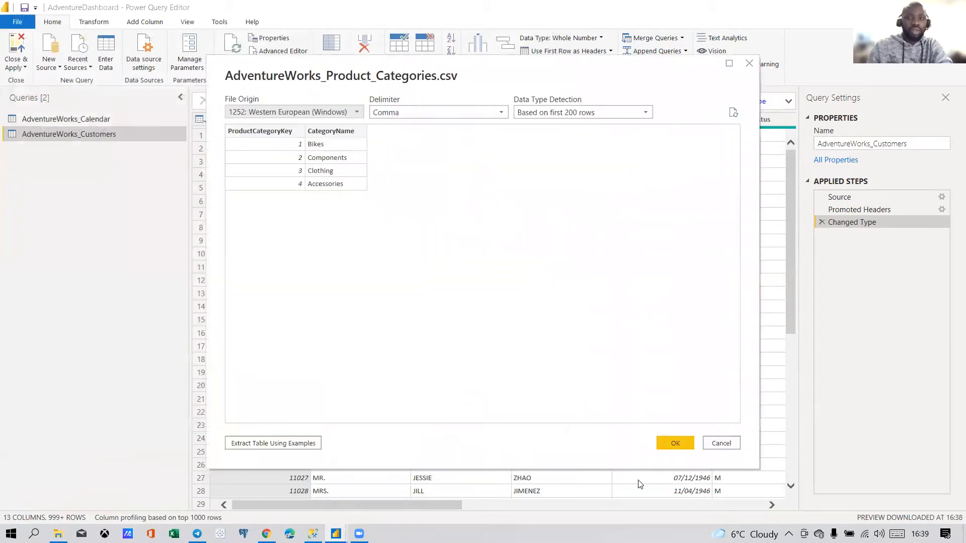
left_click(674, 445)
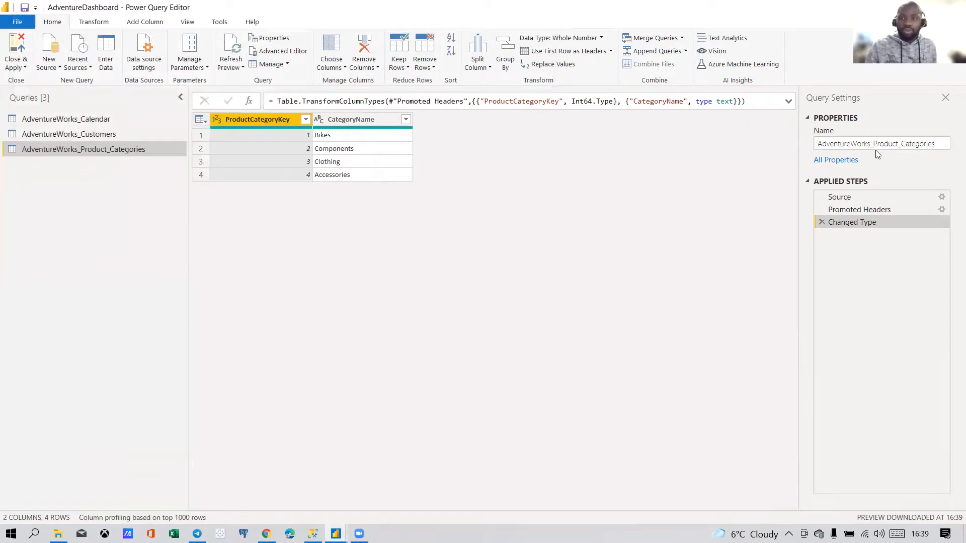
Step: Rename the product categories query to Categories_Lookup
left_click_drag(873, 145, 817, 145)
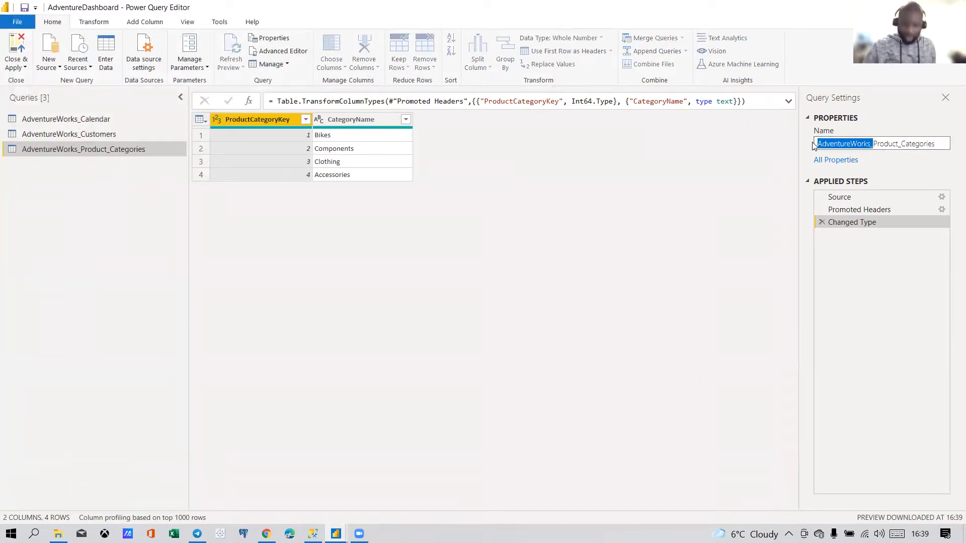
key("BackSpace")
left_click(886, 144)
left_click_drag(886, 144, 793, 148)
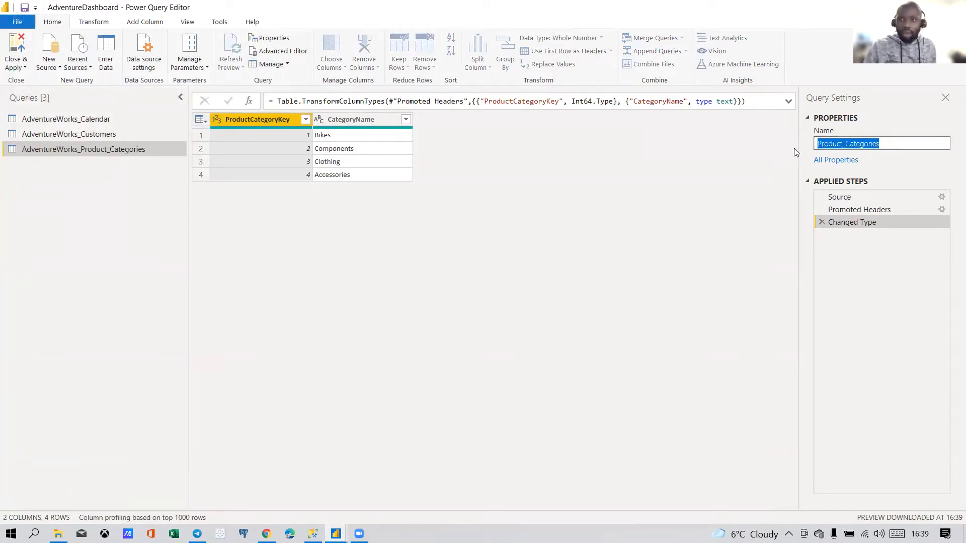
type("Categories")
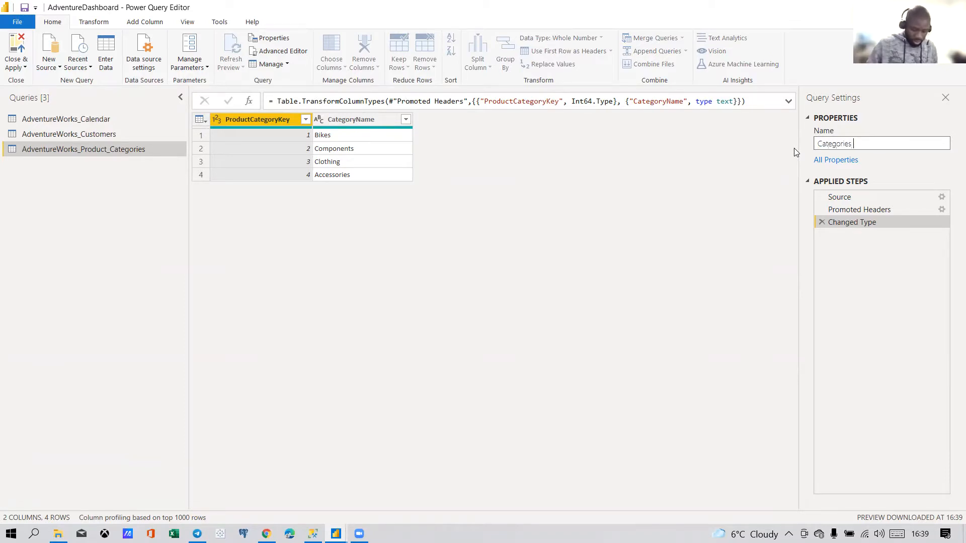
type("_Lookup")
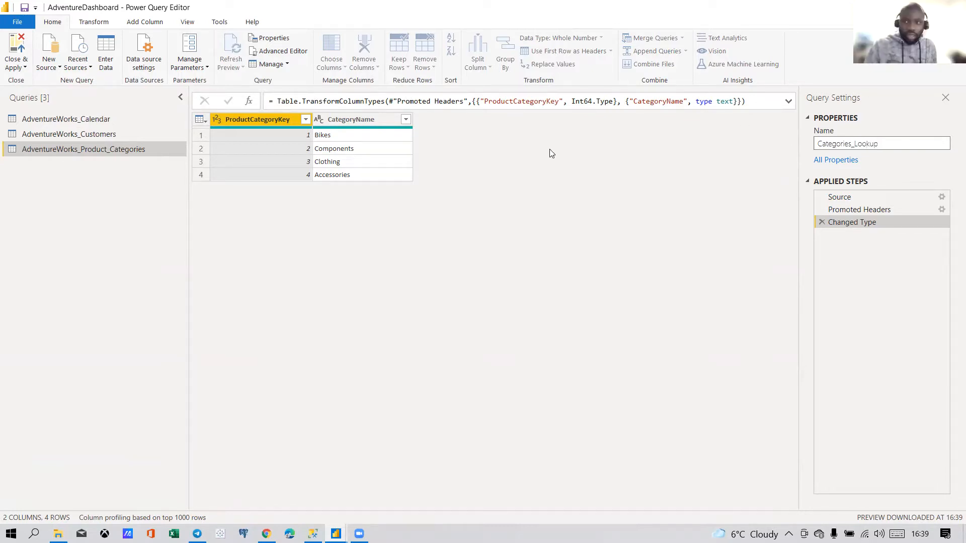
Step: Rename the AdventureWorks_Customers query to Customers_Lookup
left_click(95, 135)
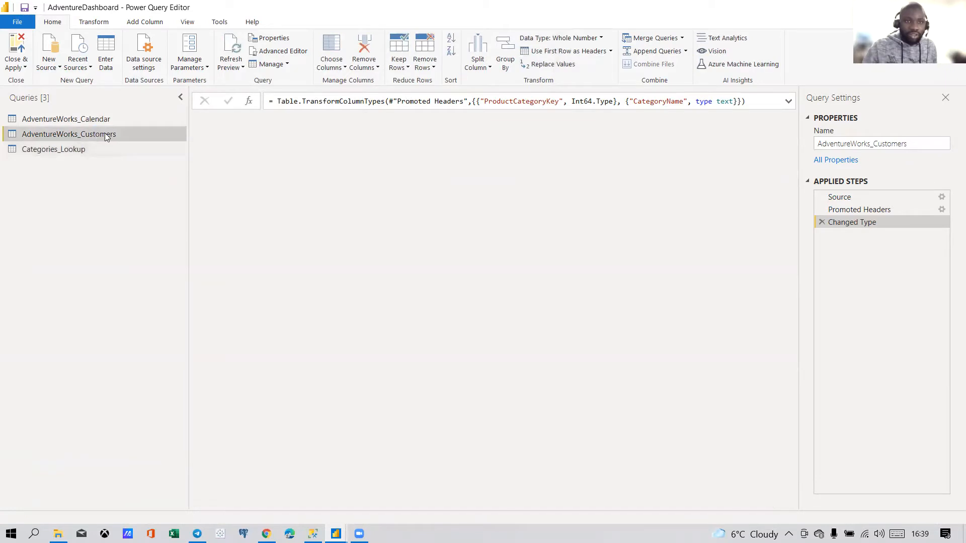
left_click_drag(874, 144, 815, 145)
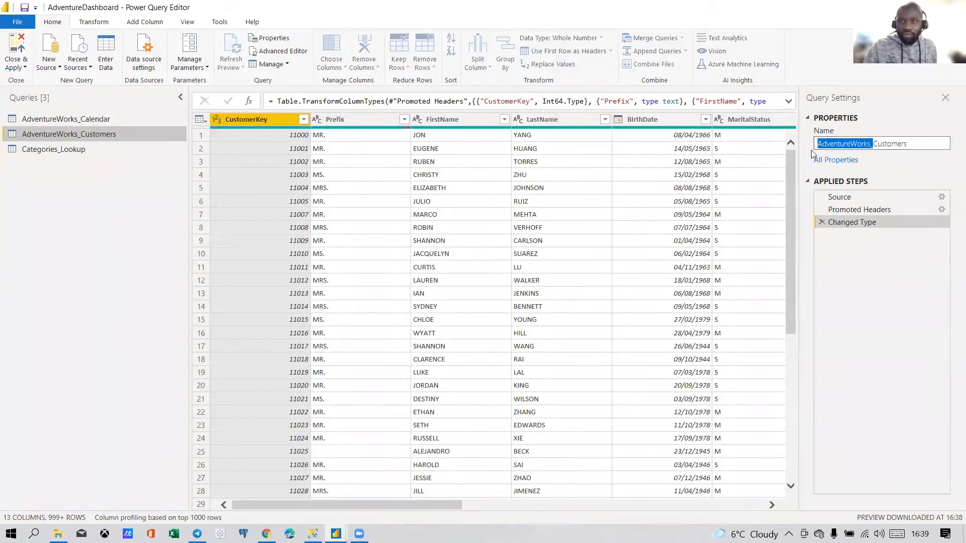
key("BackSpace")
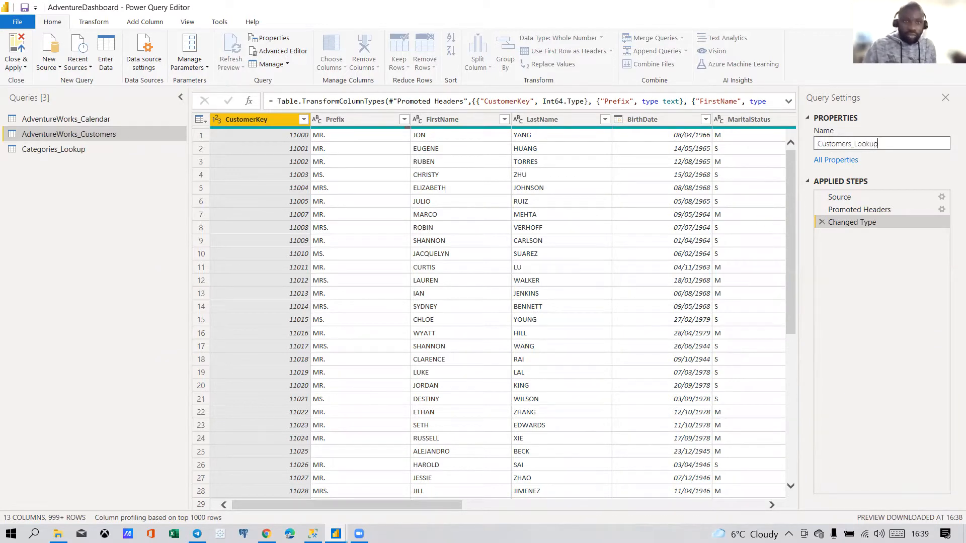
Step: Rename the AdventureWorks_Calendar query to Calendar_Lookup
left_click(95, 120)
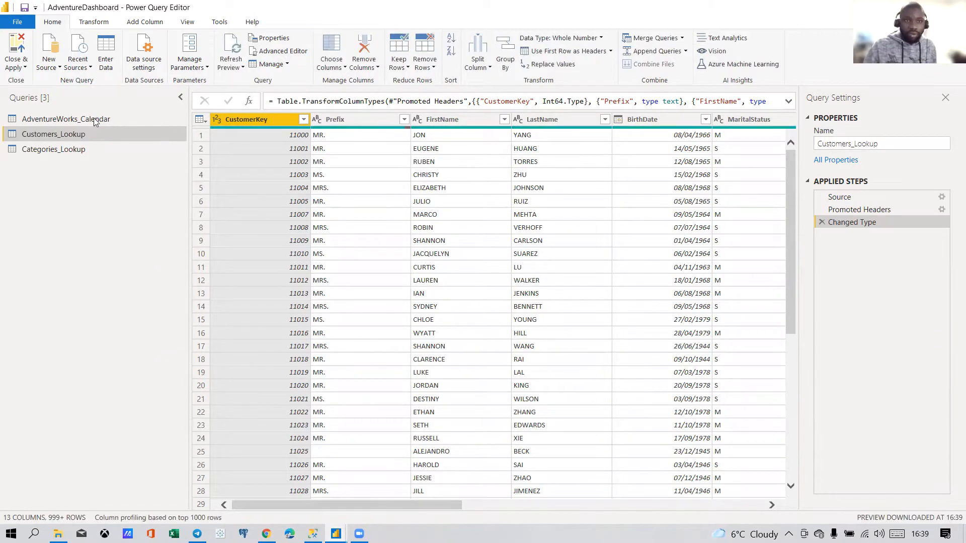
left_click(873, 145)
type("Calendar")
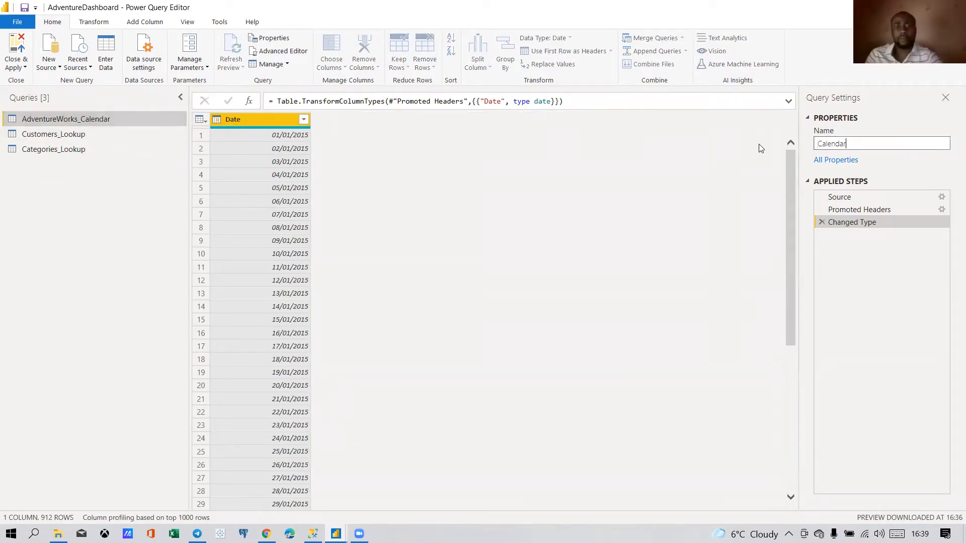
type("_Lookup")
left_click(109, 183)
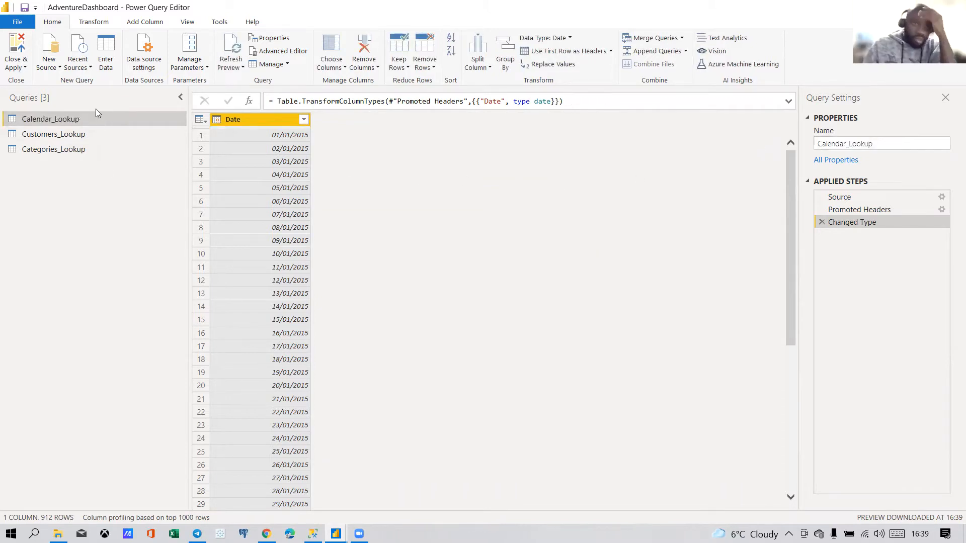
Step: Import AdventureWorks_Product_Subcategories.csv from the adventure folder as a new query and rename it Subcategories_Lookup
left_click(49, 64)
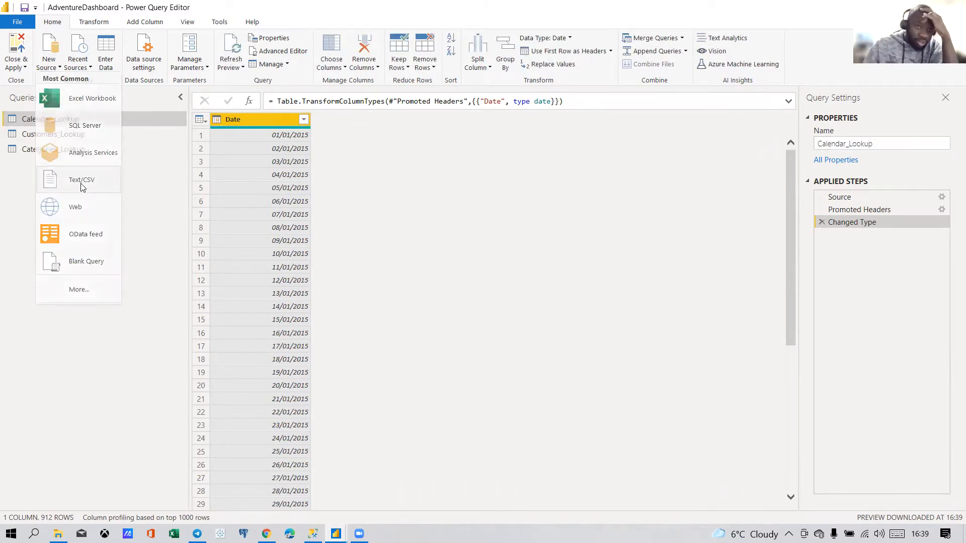
left_click(83, 181)
left_click(201, 133)
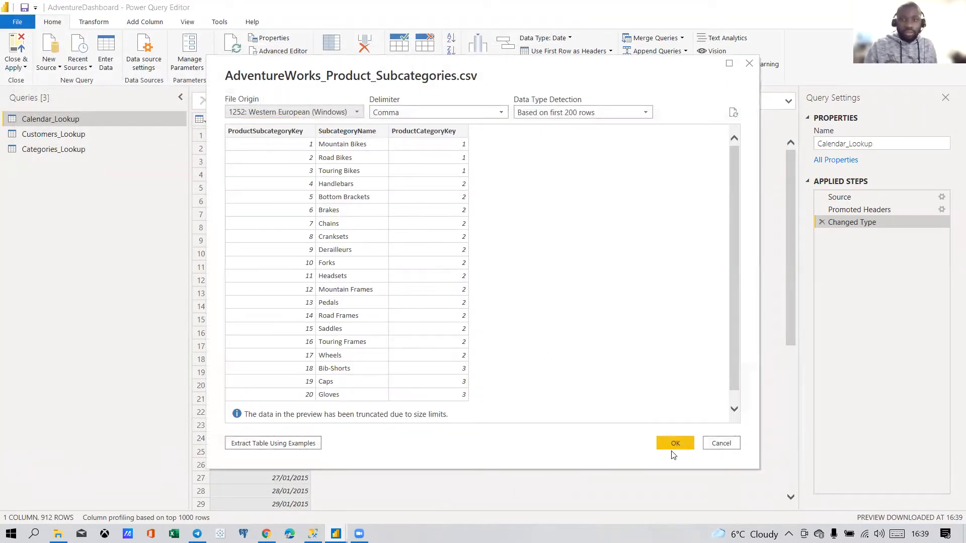
left_click(674, 444)
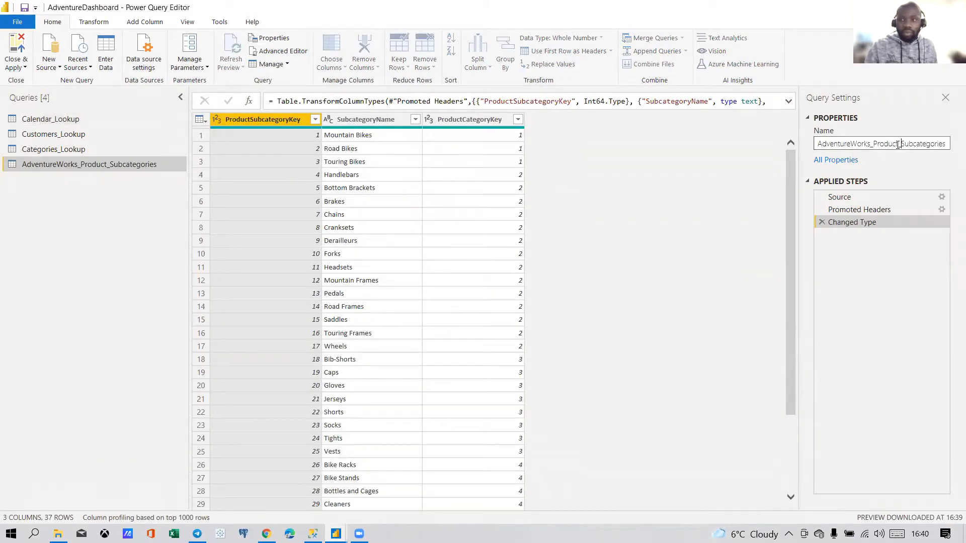
left_click_drag(898, 144, 815, 153)
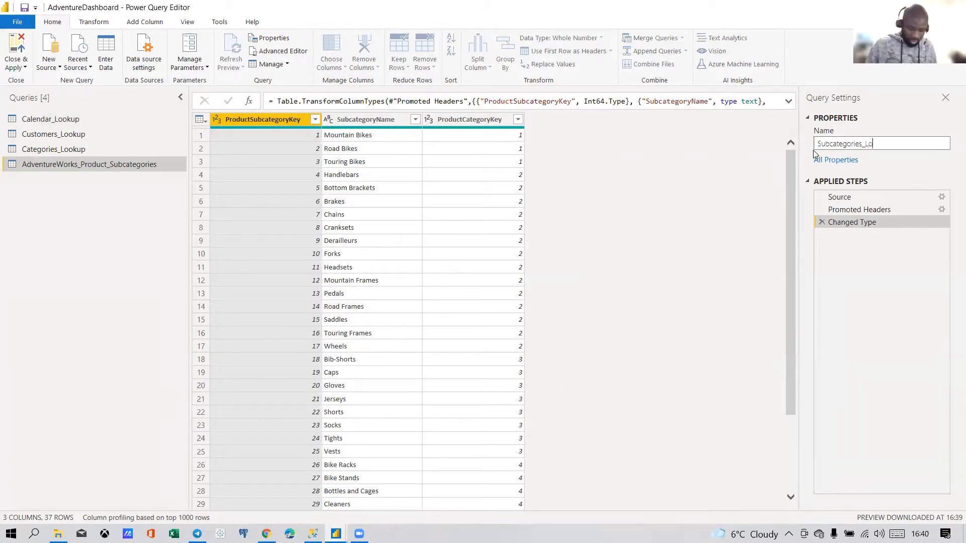
key("Return")
Step: Import AdventureWorks_Products.csv from the adventure folder as a new query and rename it Products_Lookup
left_click(48, 59)
left_click(64, 176)
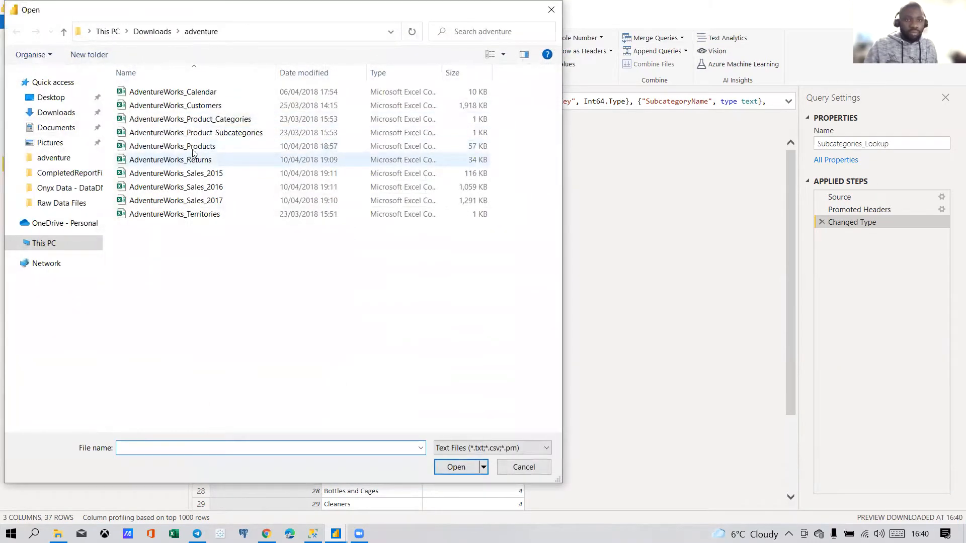
double_click(192, 147)
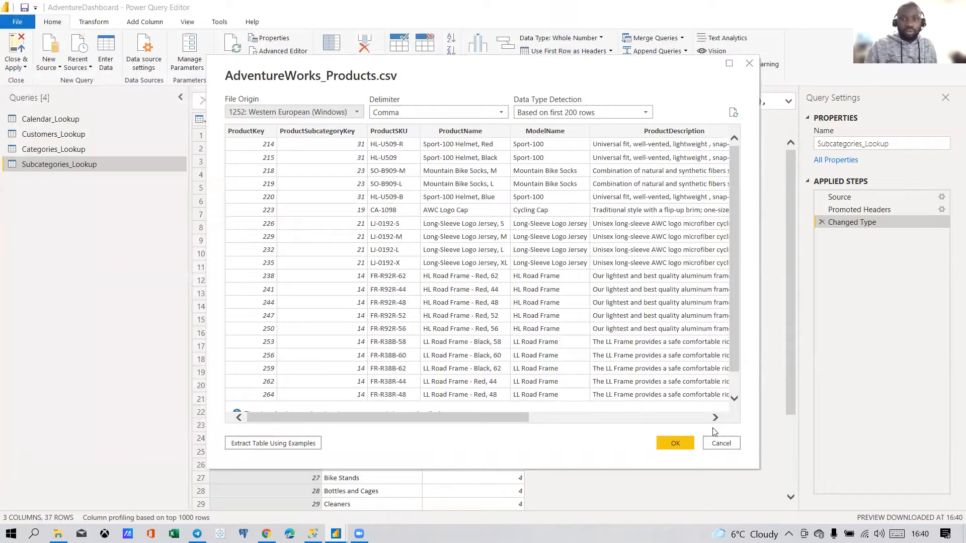
left_click(675, 443)
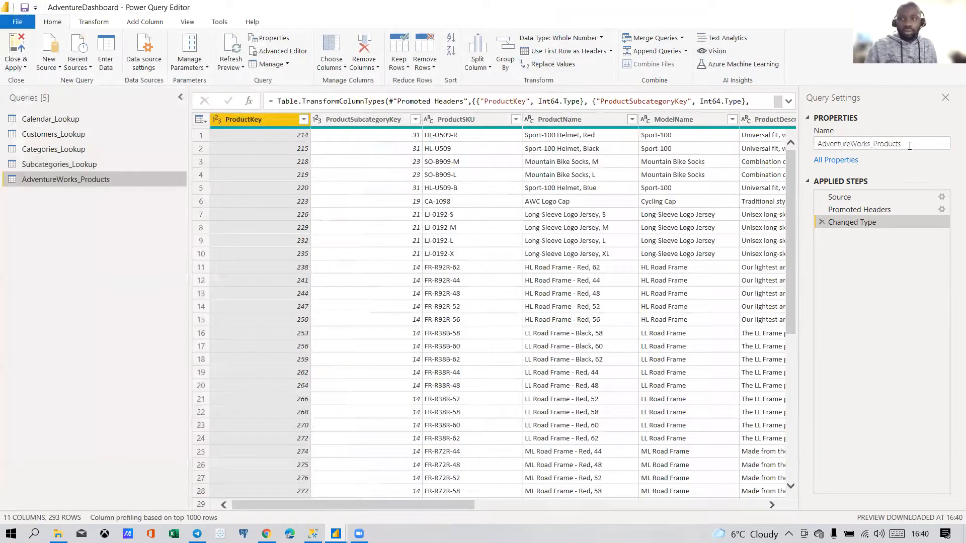
double_click(830, 144)
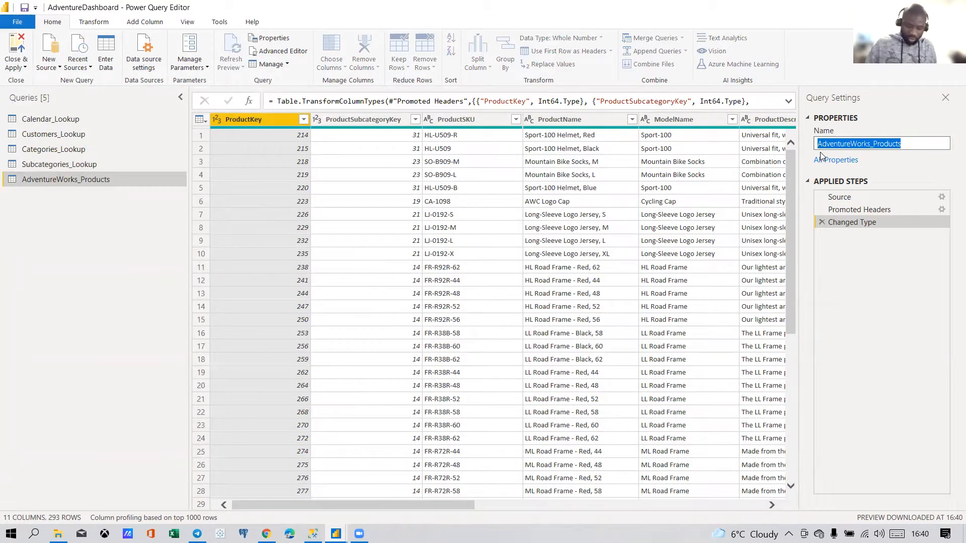
type("Products")
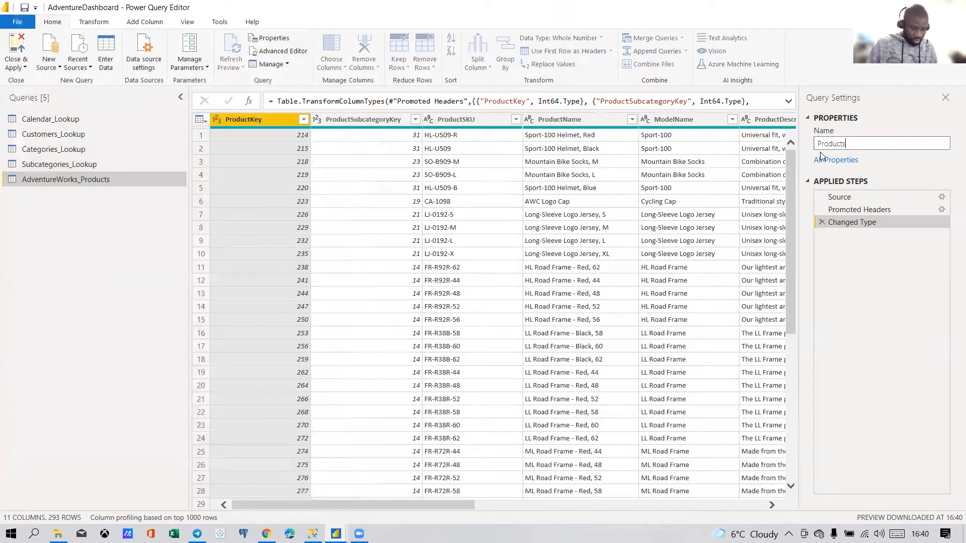
type("_Lookup")
left_click(134, 295)
Step: Import AdventureWorks_Returns.csv from the adventure folder as a new query and shorten its name to Returns
left_click(49, 60)
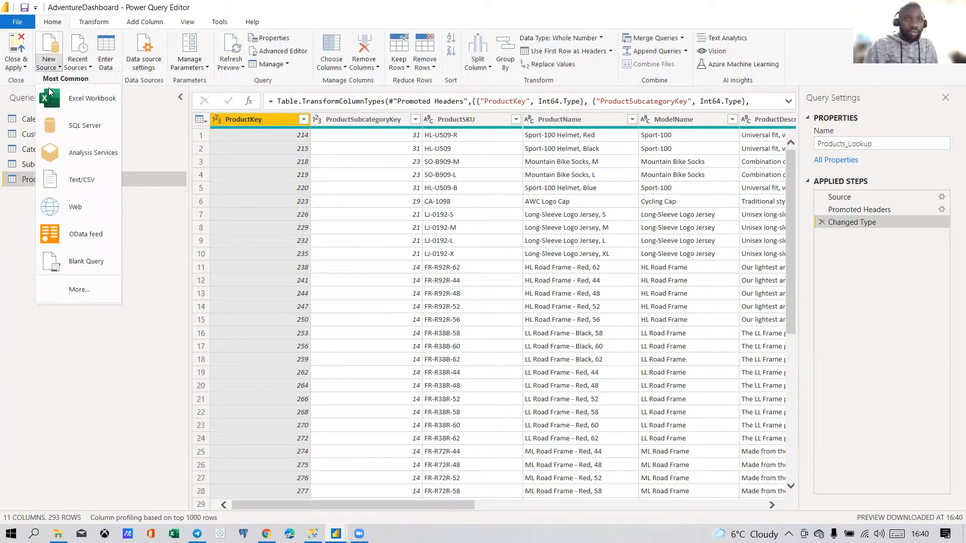
left_click(63, 181)
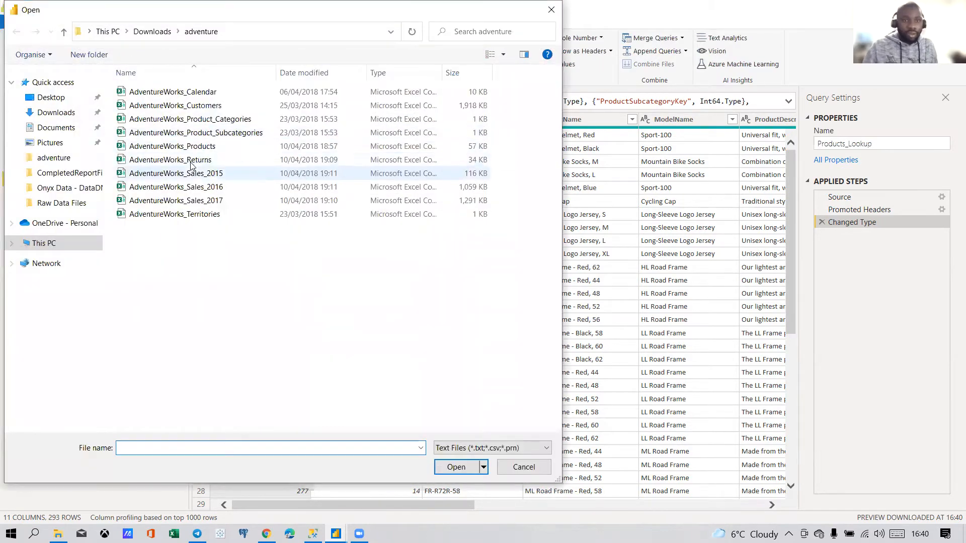
double_click(209, 160)
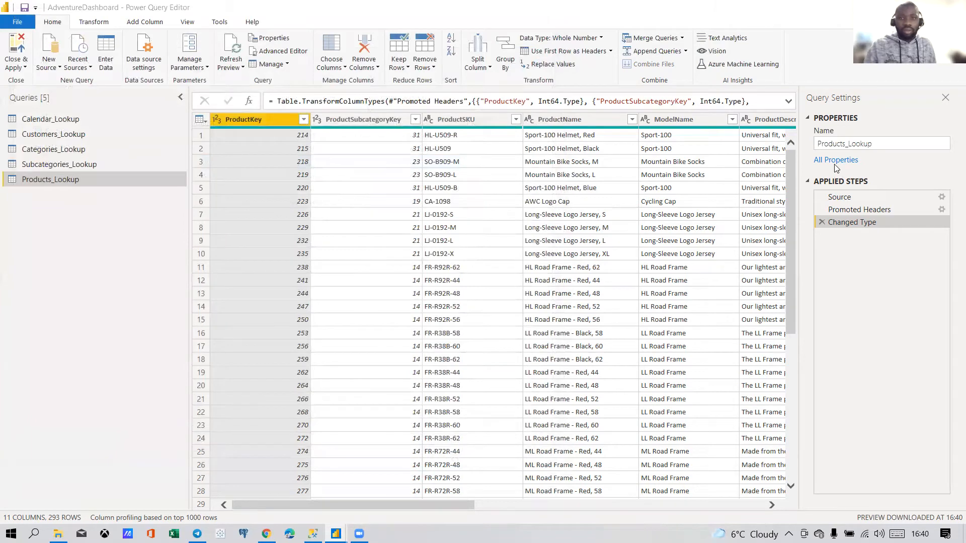
left_click(676, 444)
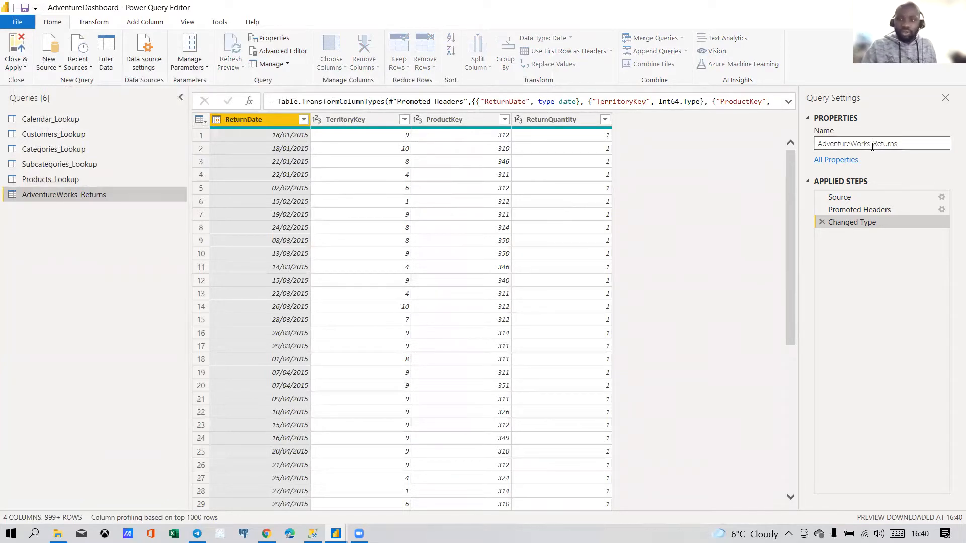
left_click_drag(873, 143, 807, 151)
key("BackSpace")
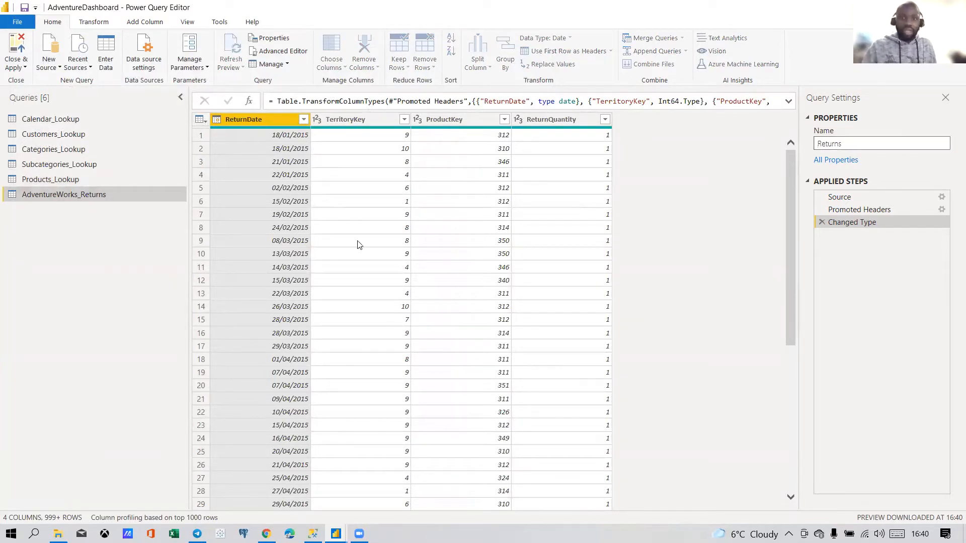
key("Return")
Step: Import AdventureWorks_Territories.csv from the adventure folder as a new query and rename it Territories_Lookup
left_click(49, 63)
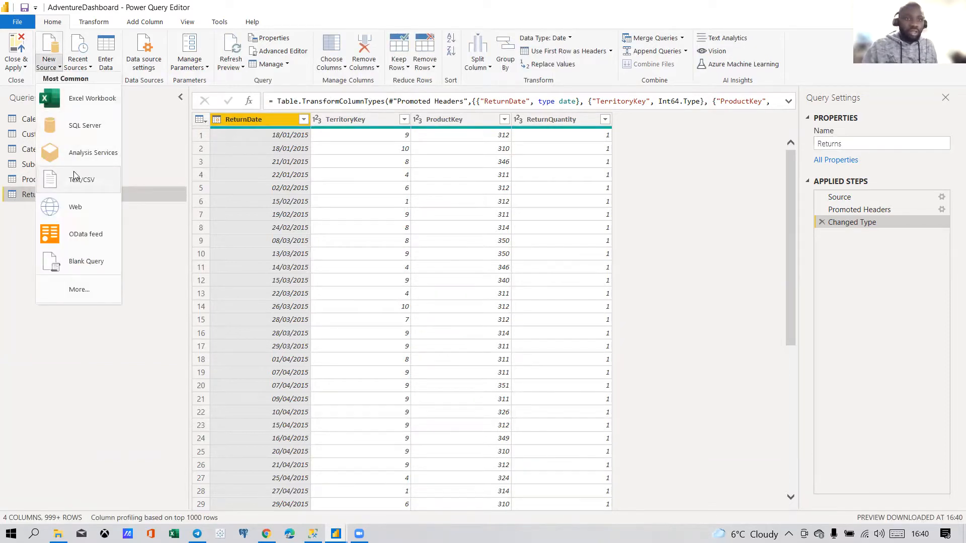
left_click(75, 182)
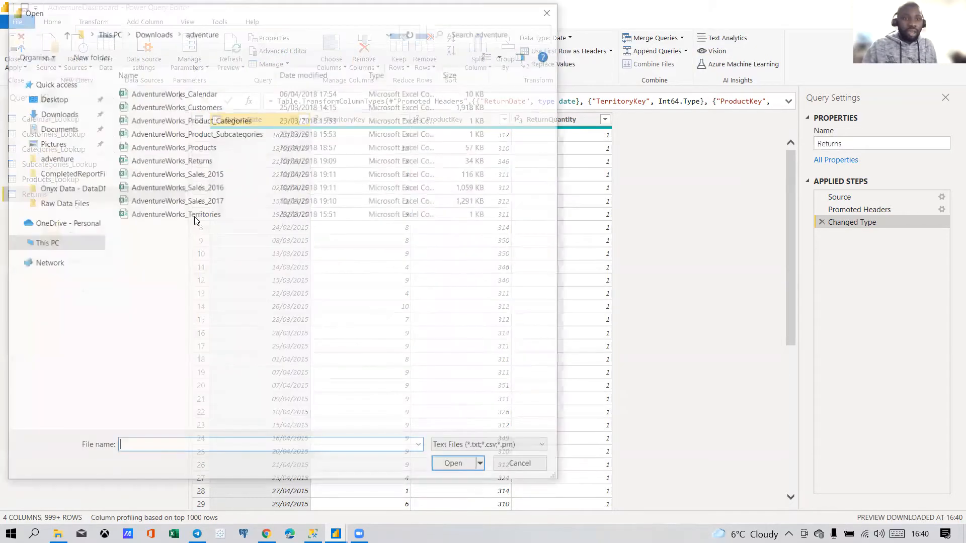
double_click(202, 215)
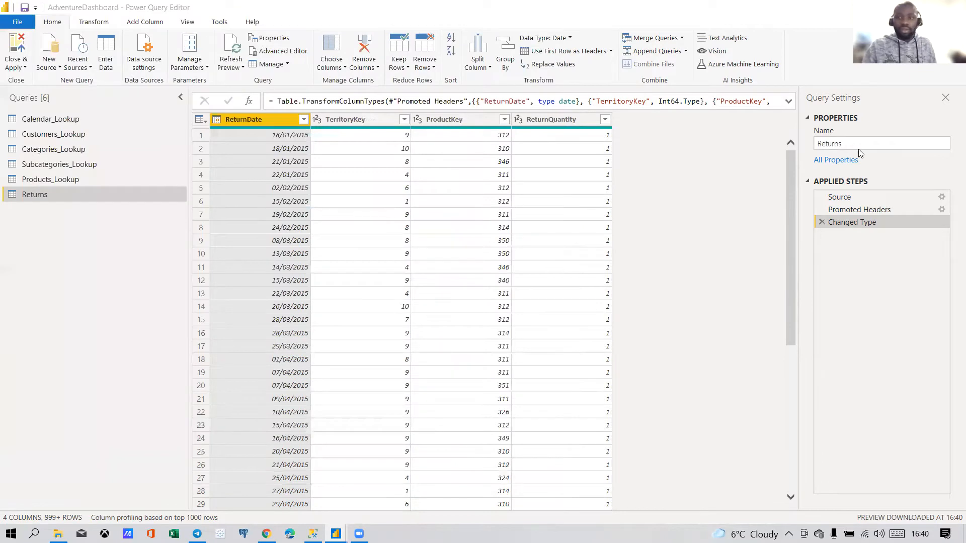
left_click(679, 442)
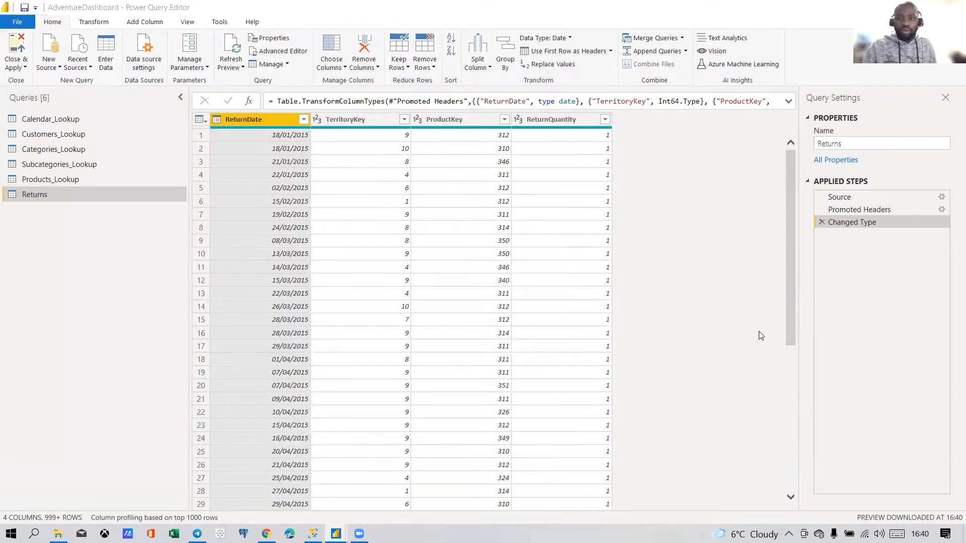
double_click(825, 145)
key("BackSpace")
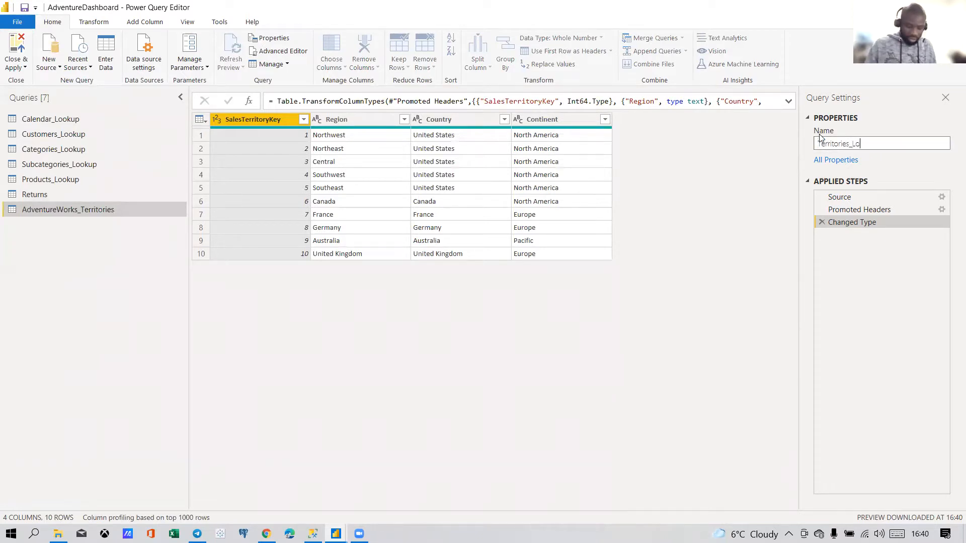
left_click(681, 199)
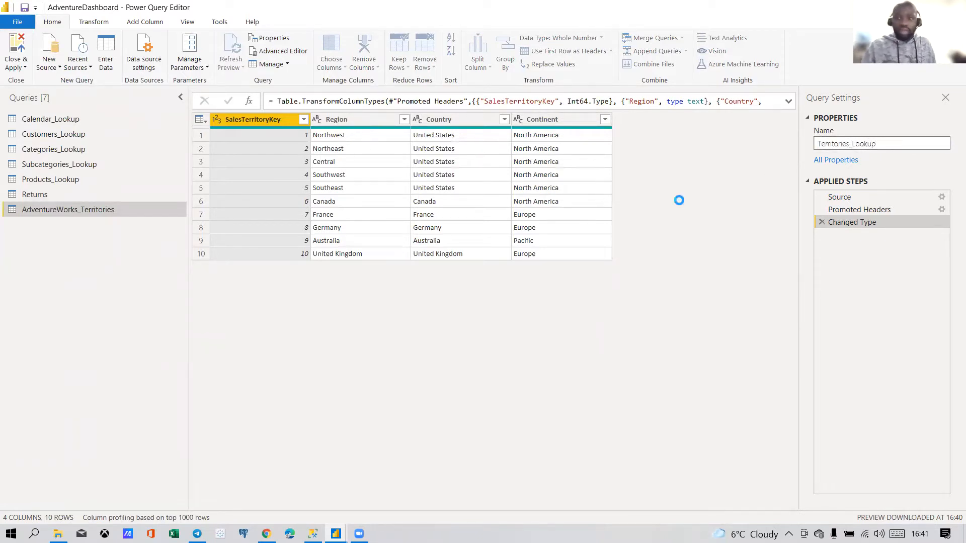
Step: Browse for a Text/CSV source and create a new folder named Sales inside the adventure folder
left_click(50, 69)
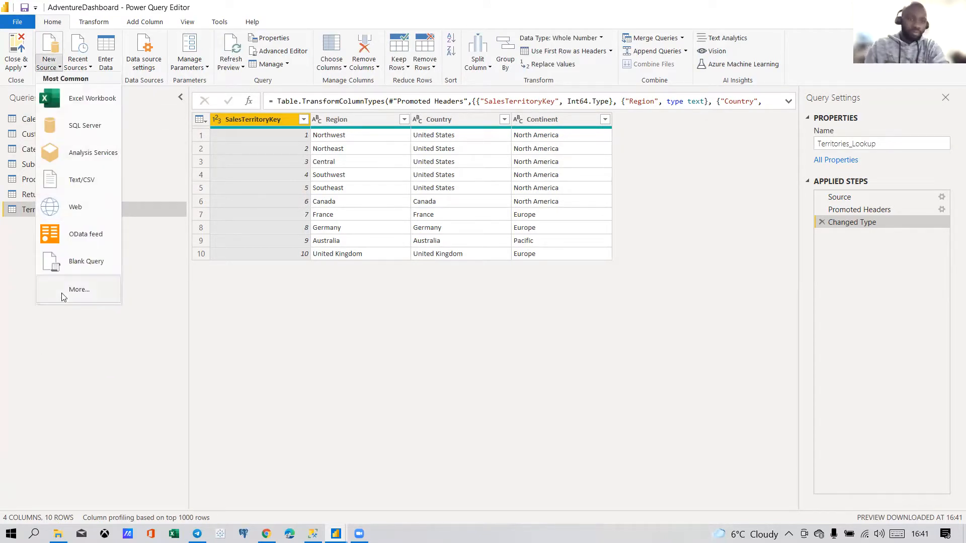
left_click(54, 311)
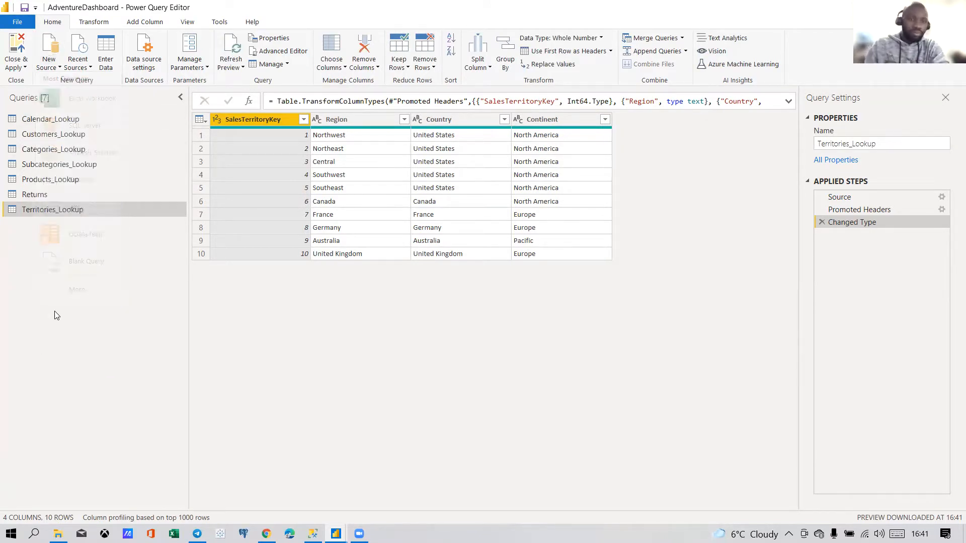
left_click(52, 71)
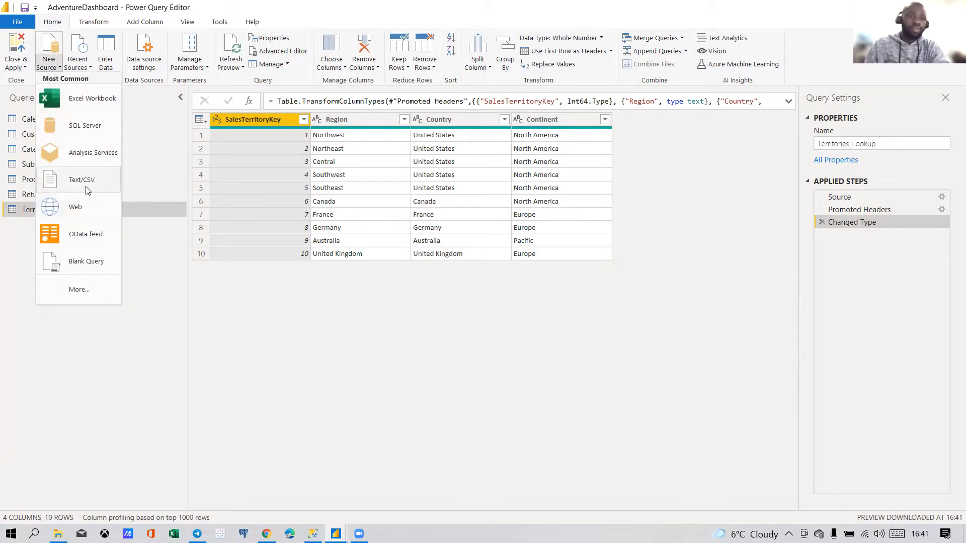
left_click(359, 180)
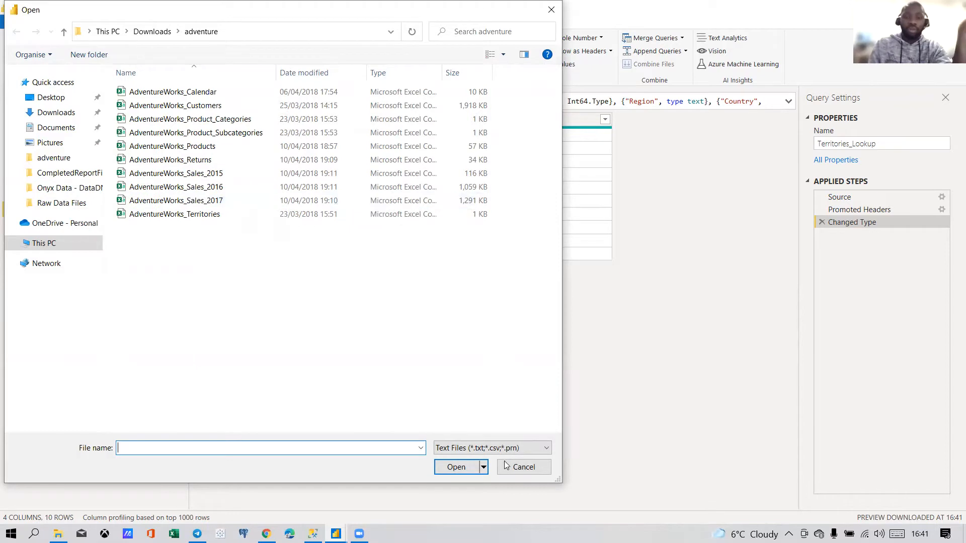
right_click(229, 247)
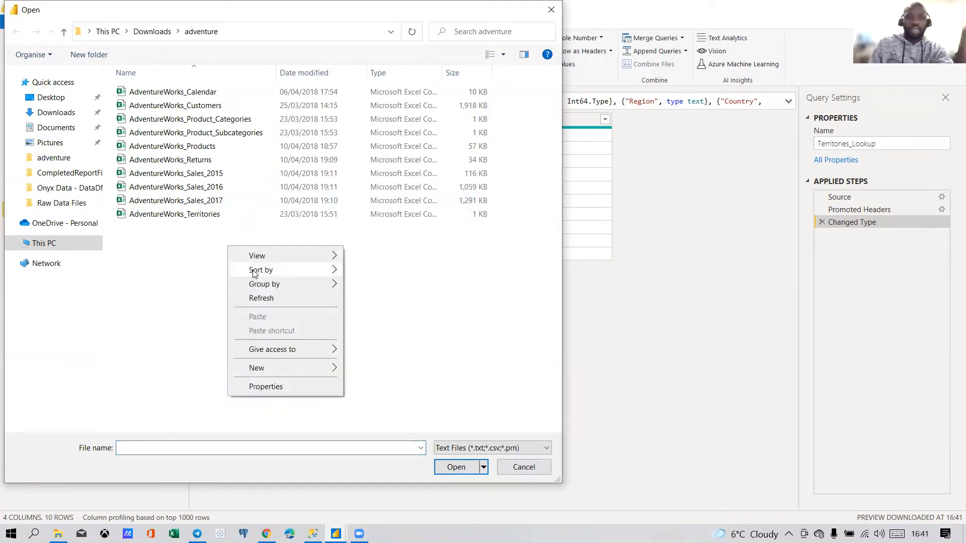
mouse_move(310, 372)
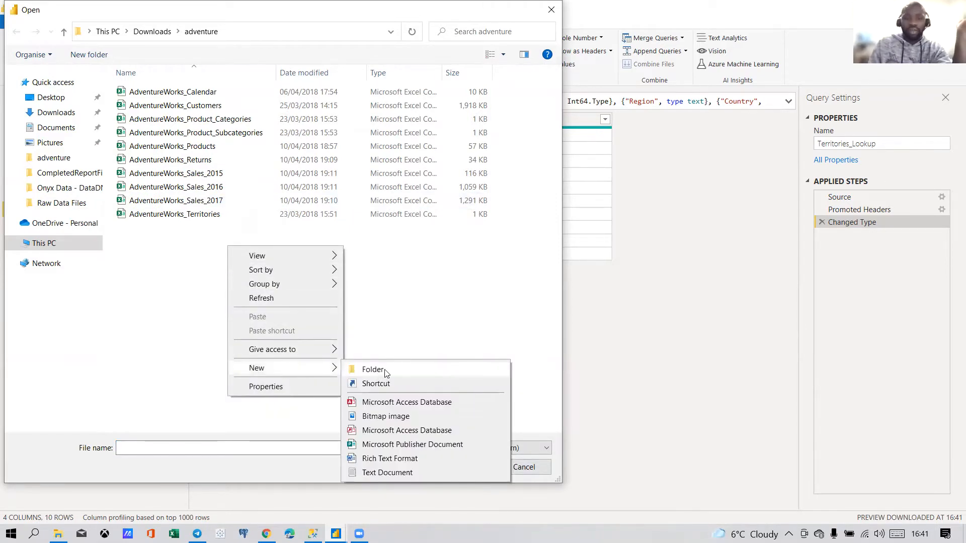
left_click(372, 370)
type("Sales")
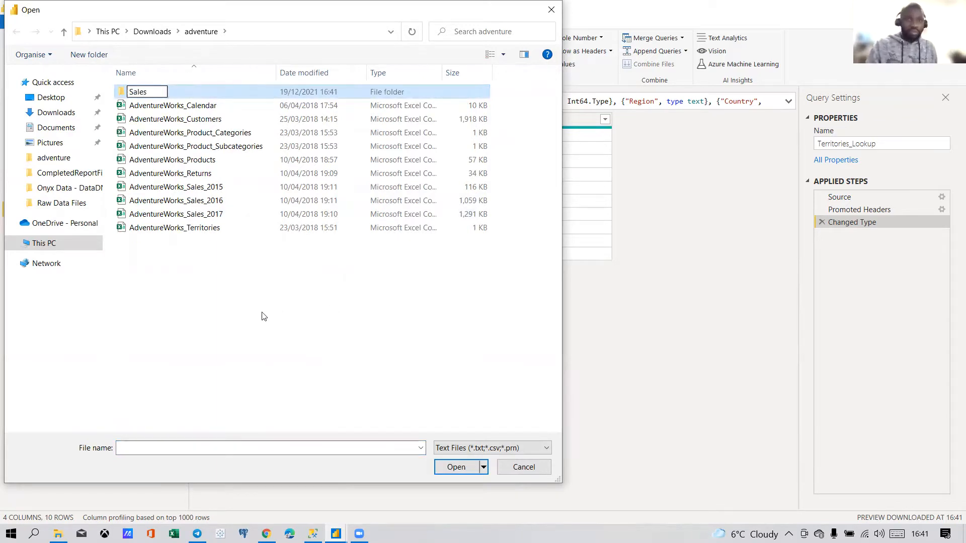
left_click(262, 316)
Step: Move the AdventureWorks_Sales_2015, 2016 and 2017 files into the Sales folder and leave the file browser without importing
left_click(217, 200)
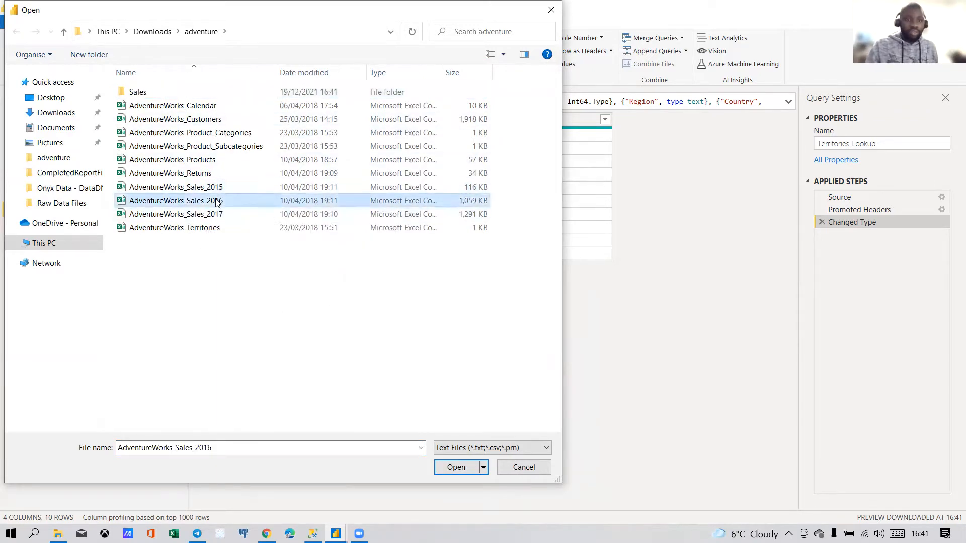
left_click(216, 189)
left_click(217, 202)
left_click_drag(214, 187, 182, 97)
left_click_drag(215, 187, 197, 96)
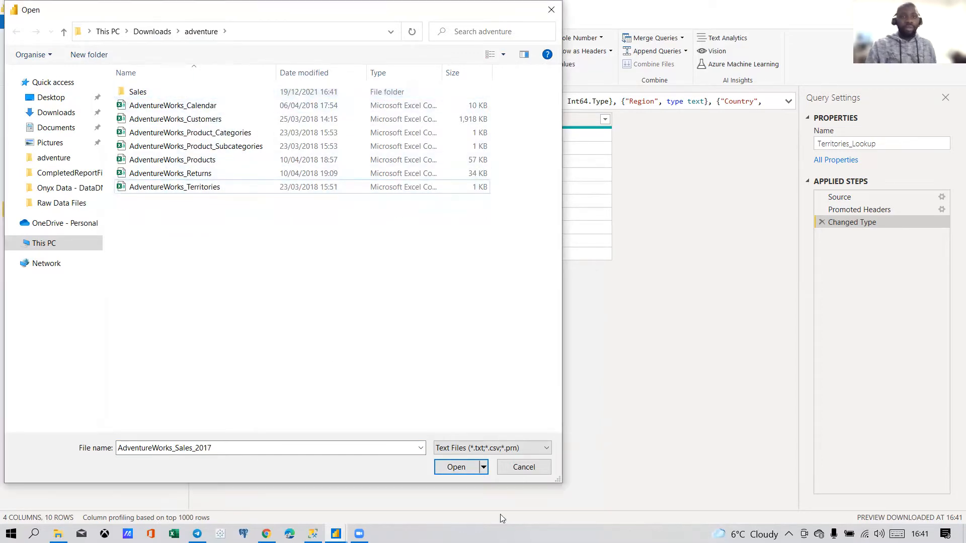
left_click(525, 469)
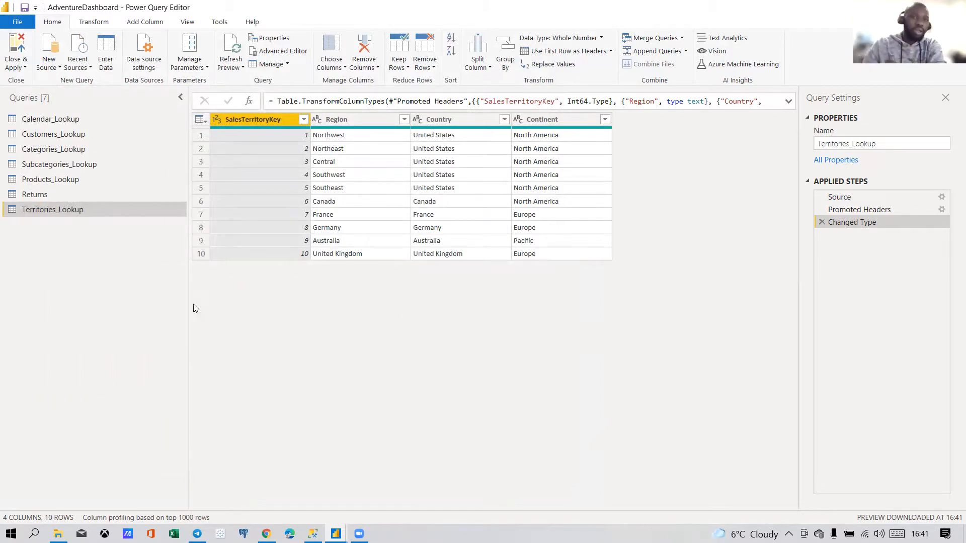
Step: Apply the pending query changes to the report and start a new data import from a Folder source
left_click(13, 48)
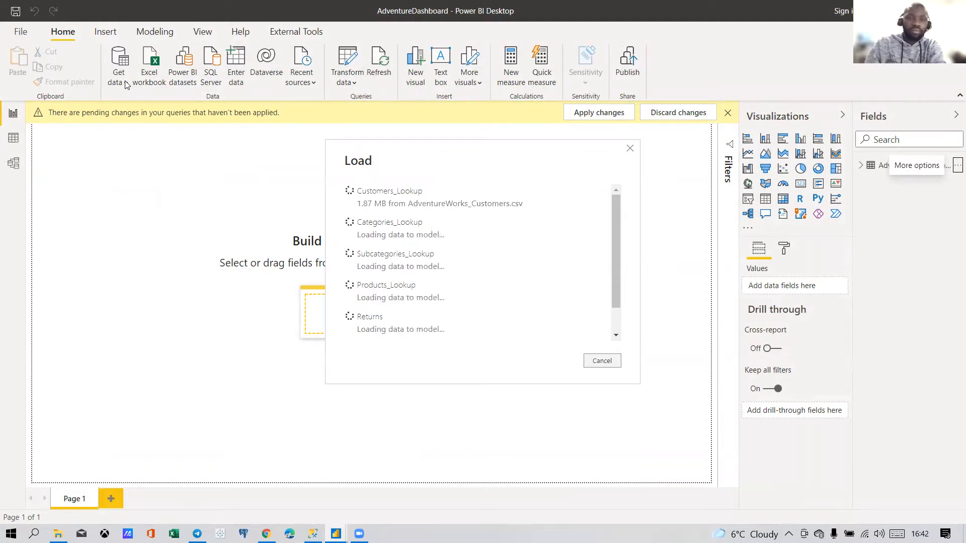
left_click(125, 83)
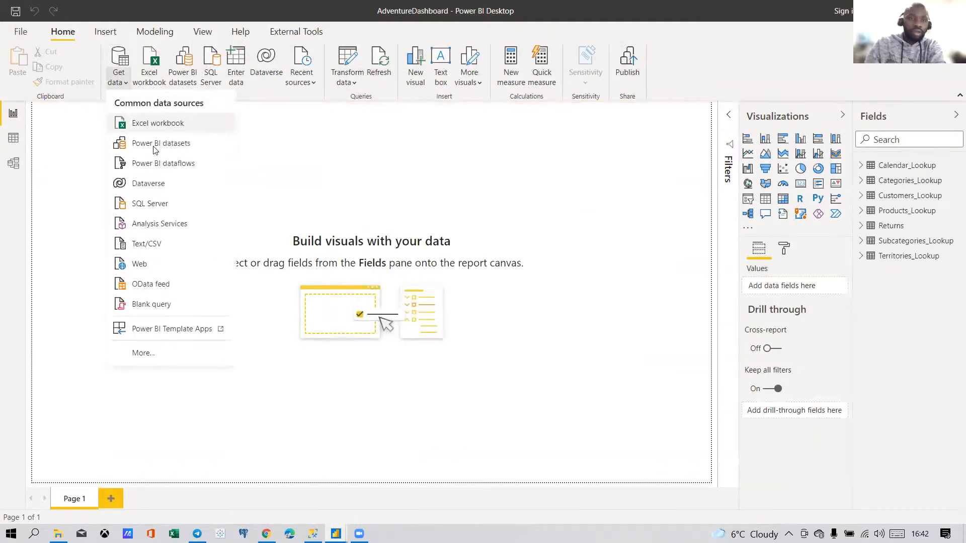
left_click(126, 58)
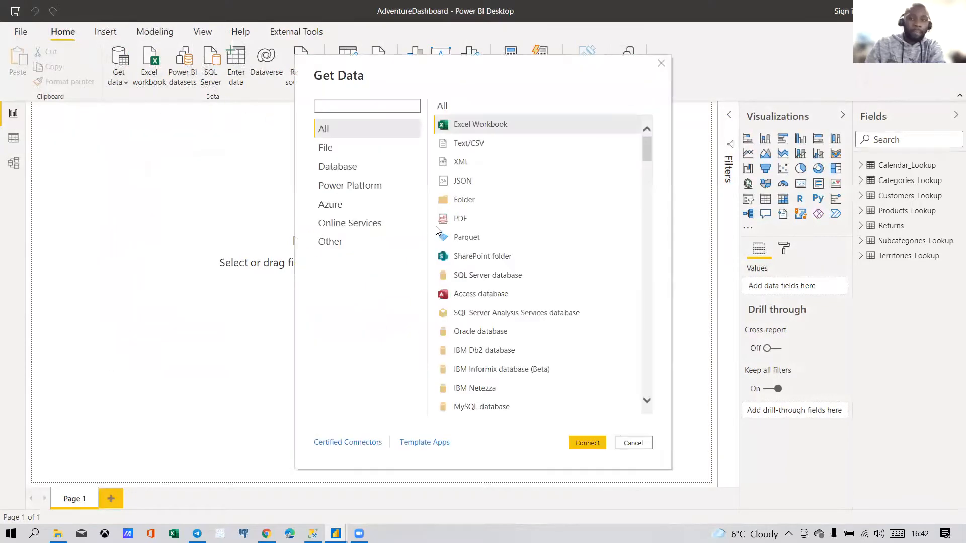
left_click(448, 200)
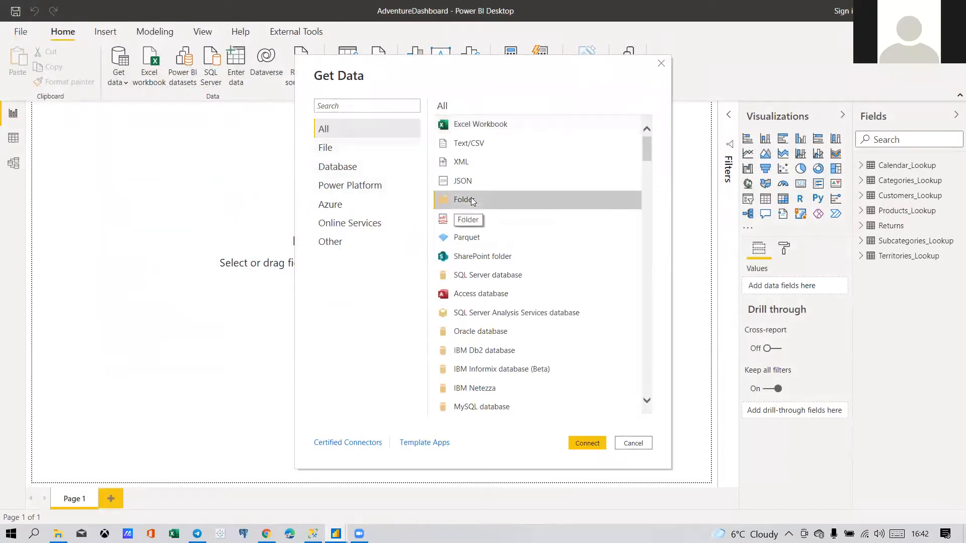
left_click(586, 442)
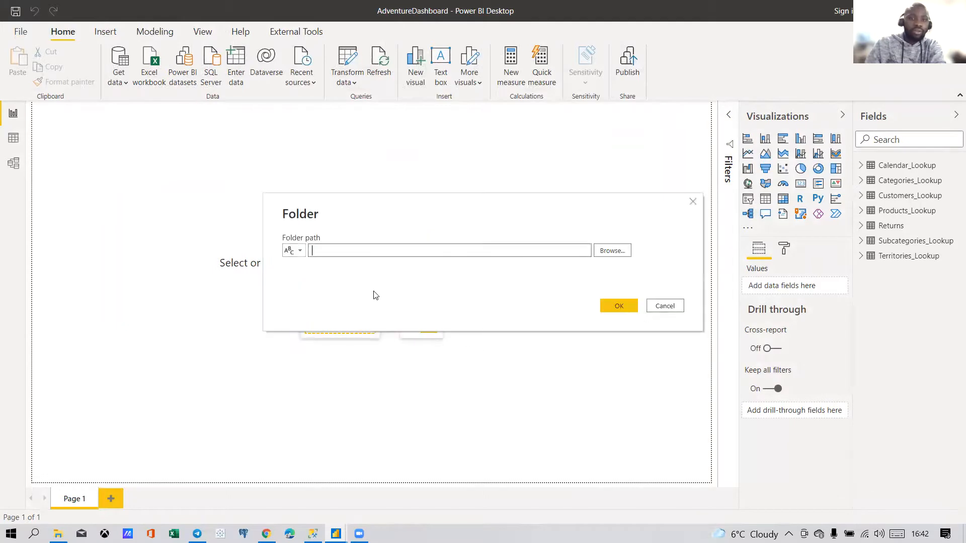
Step: Set the folder path to the Sales folder inside Downloads\adventure and open its file list for transformation as a new query
left_click(609, 251)
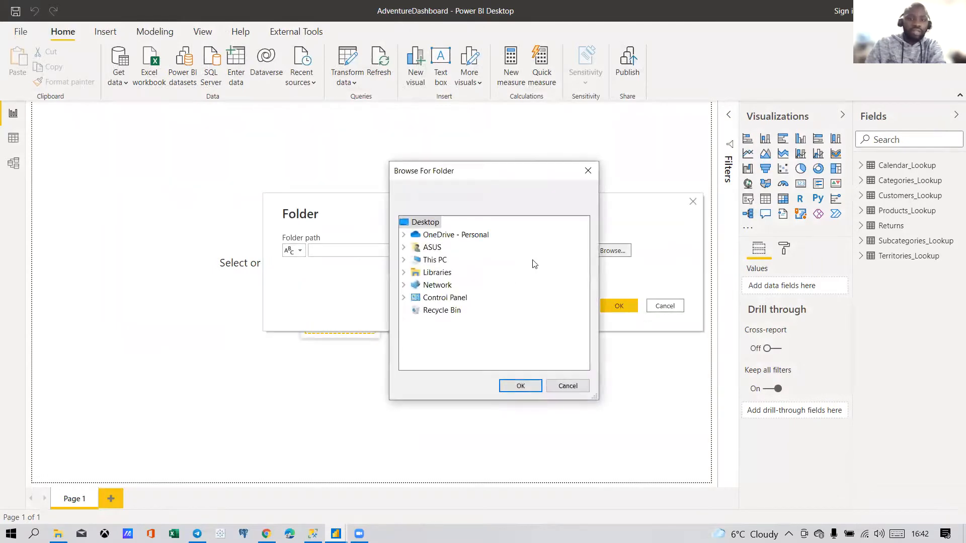
left_click(433, 259)
left_click(452, 285)
left_click(463, 262)
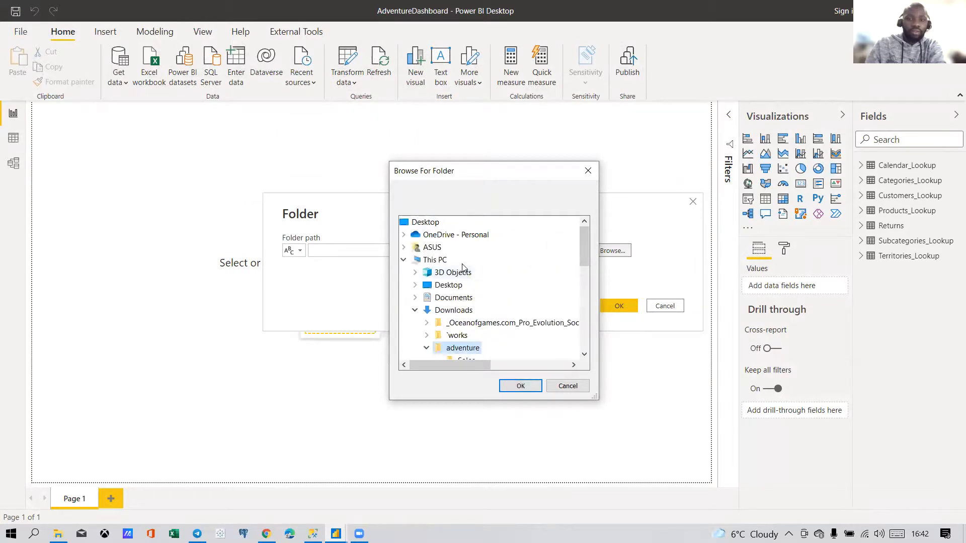
left_click(466, 285)
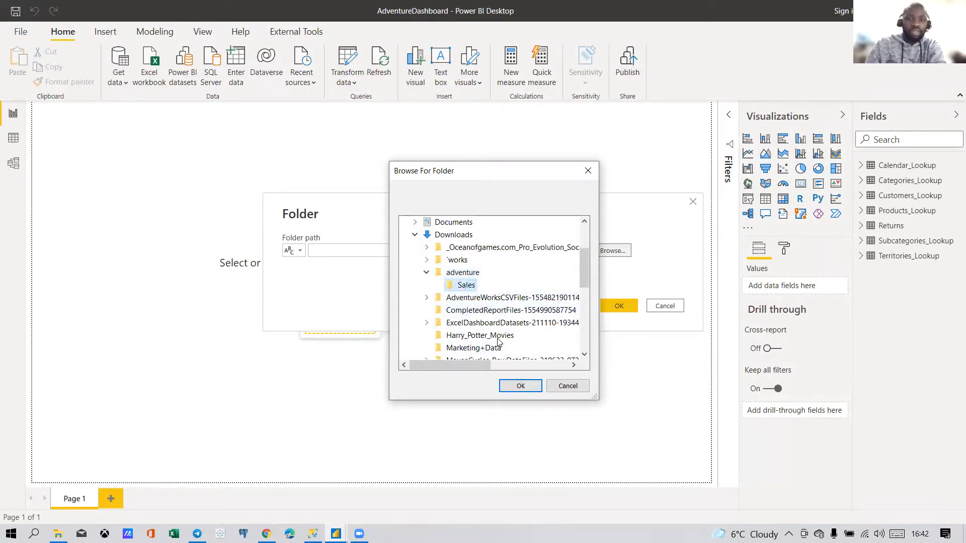
left_click(521, 387)
left_click(615, 307)
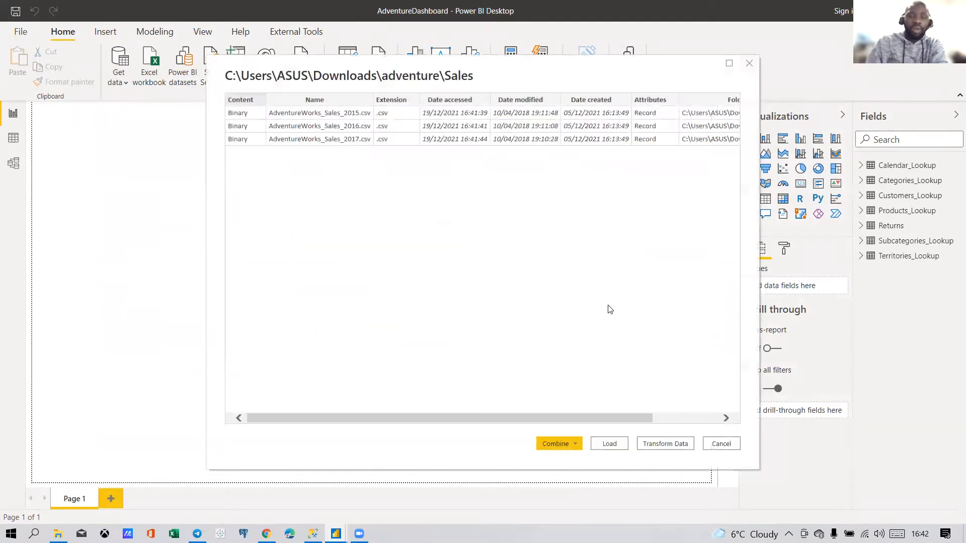
left_click(668, 443)
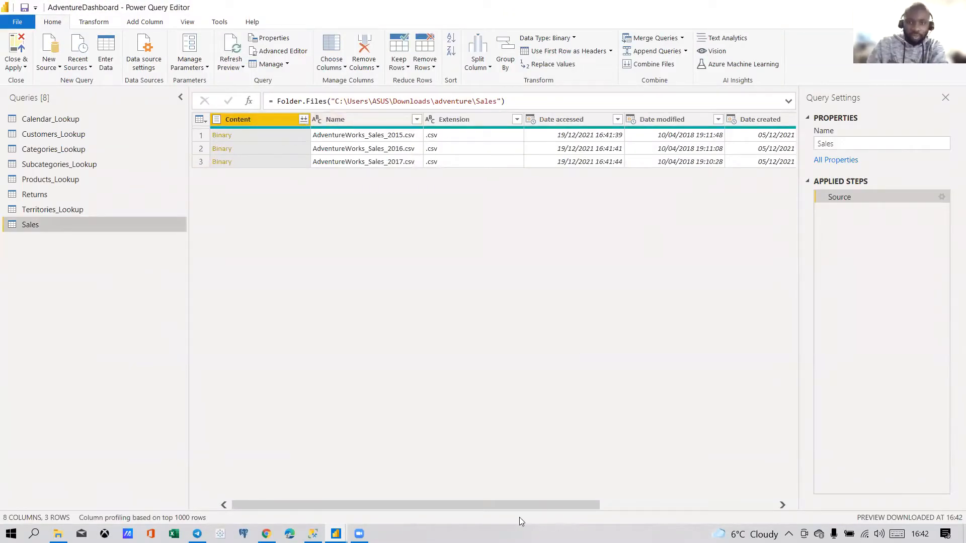
Step: Combine the yearly sales CSV files, using the first file as sample and a comma delimiter
left_click_drag(509, 505, 344, 474)
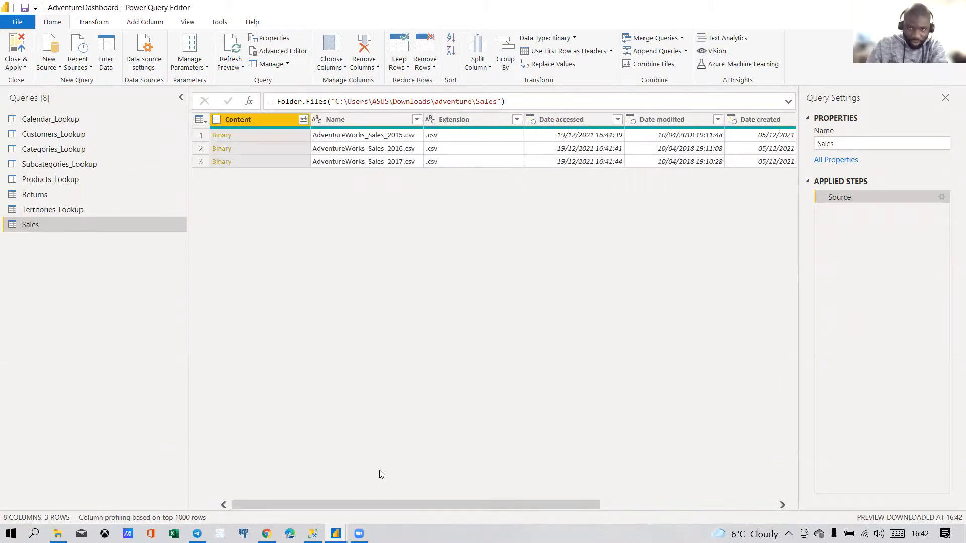
left_click_drag(390, 506, 299, 490)
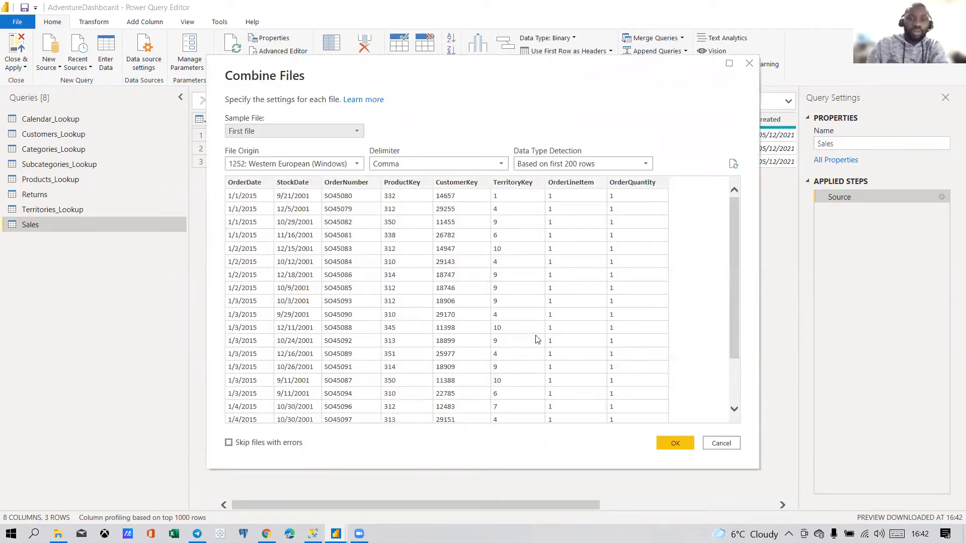
scroll(610, 327, "down", 5)
scroll(330, 214, "up", 5)
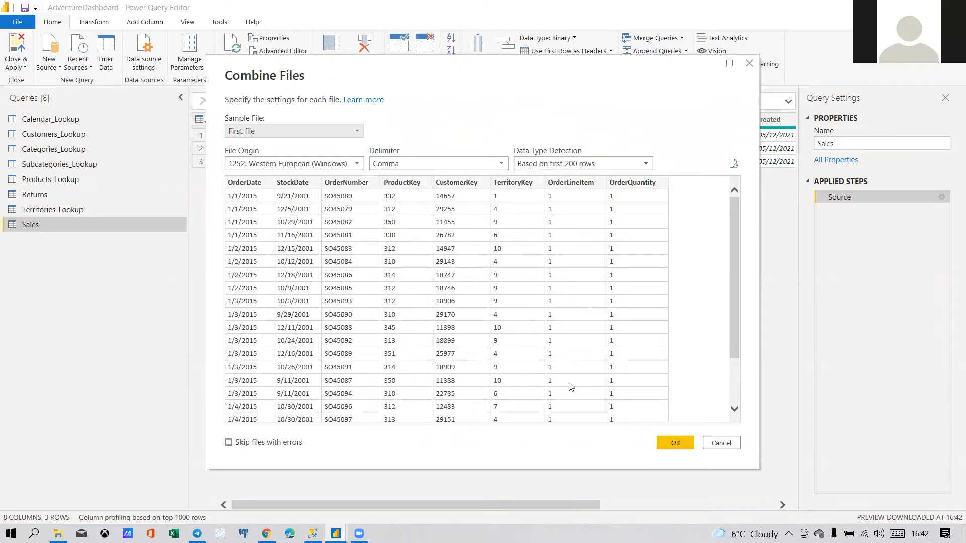
left_click(666, 444)
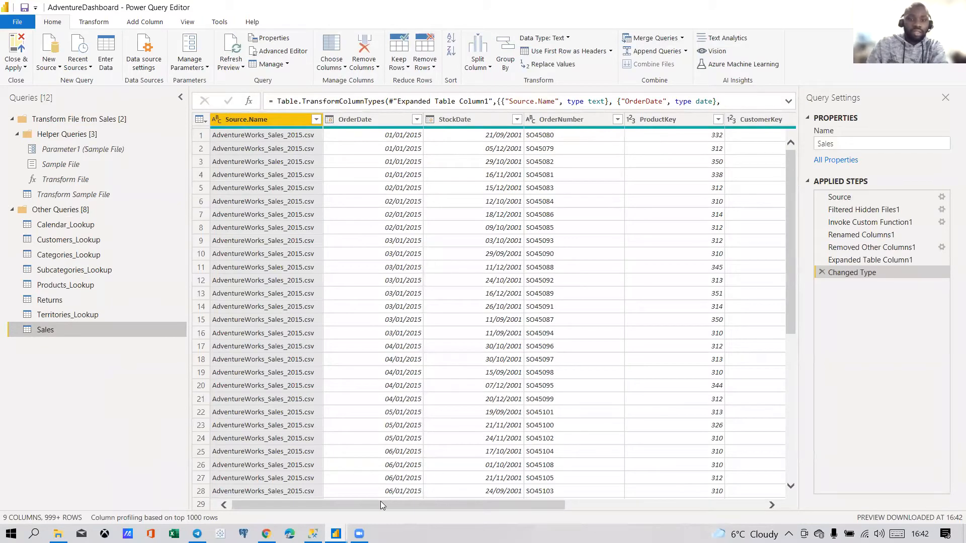
Step: Remove the Source.Name column from the combined Sales query
left_click_drag(380, 505, 632, 512)
left_click_drag(571, 509, 373, 511)
left_click(269, 121)
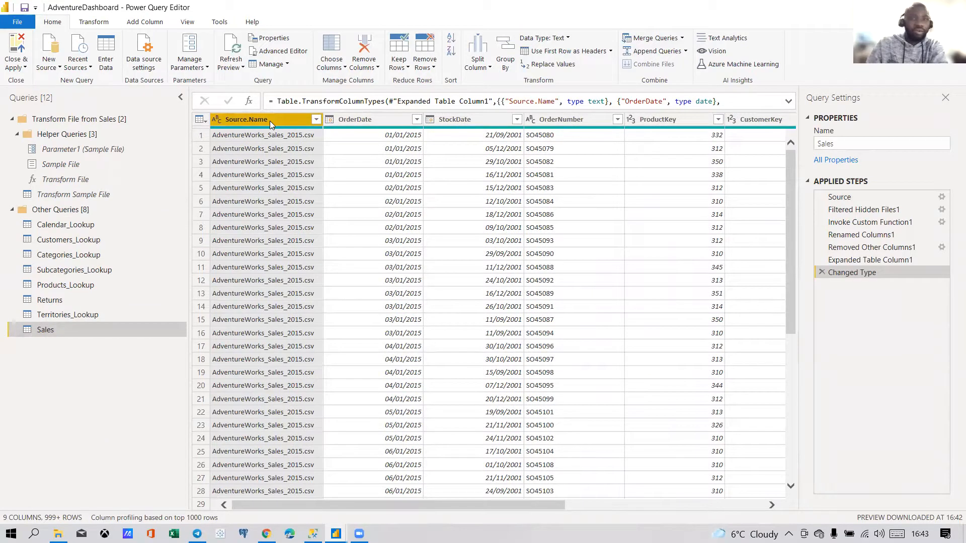
right_click(270, 121)
left_click(301, 150)
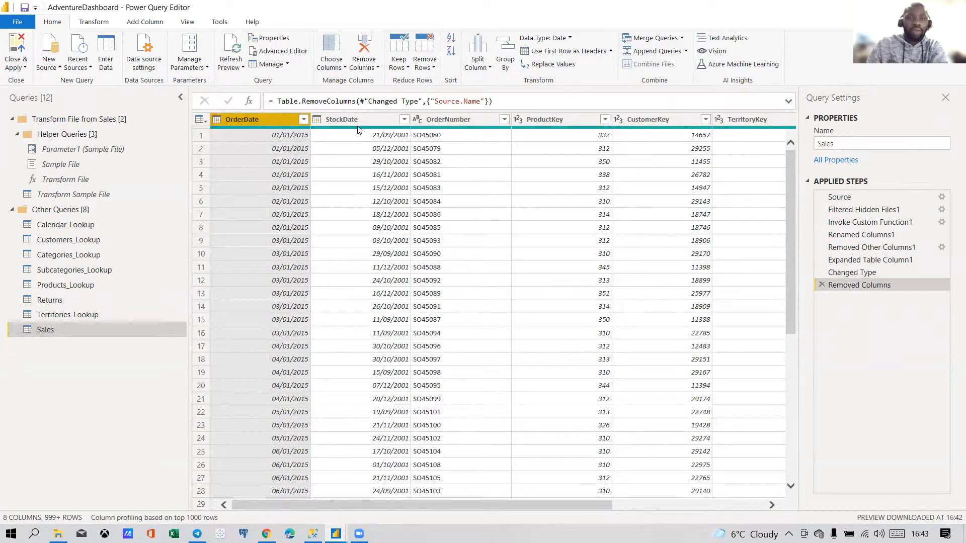
Step: Examine the Sales query's columns and its full list of OrderDate filter values, plus the Territories_Lookup and Returns tables
left_click(373, 120)
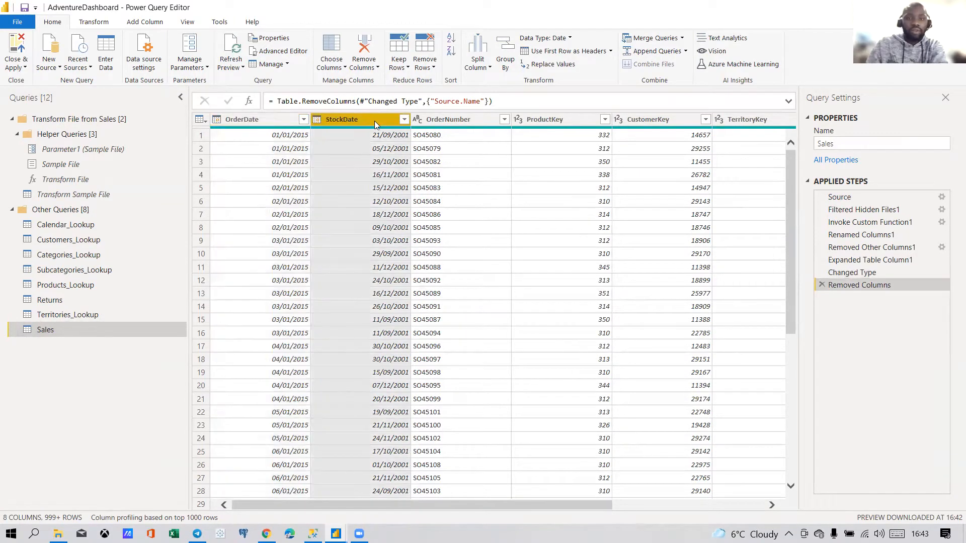
left_click(474, 120)
left_click(556, 118)
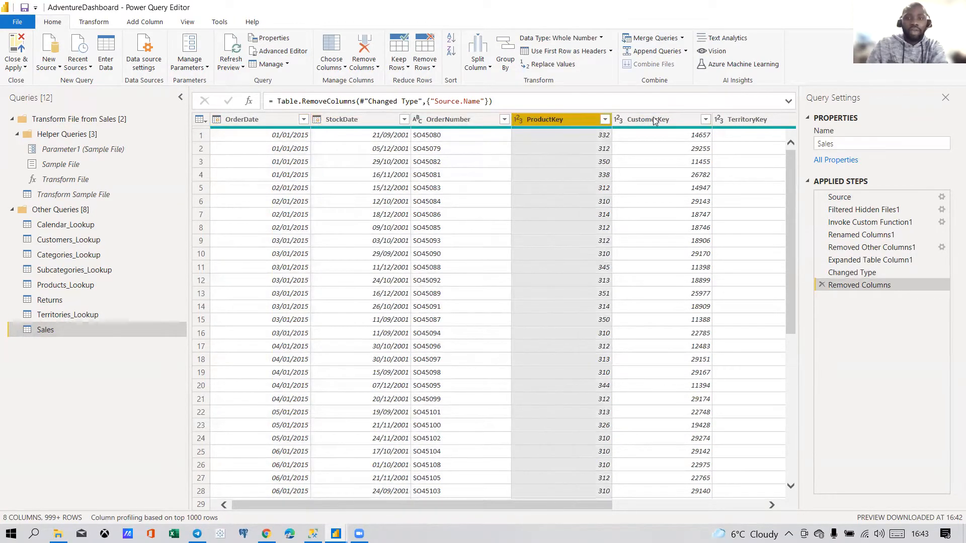
left_click(652, 118)
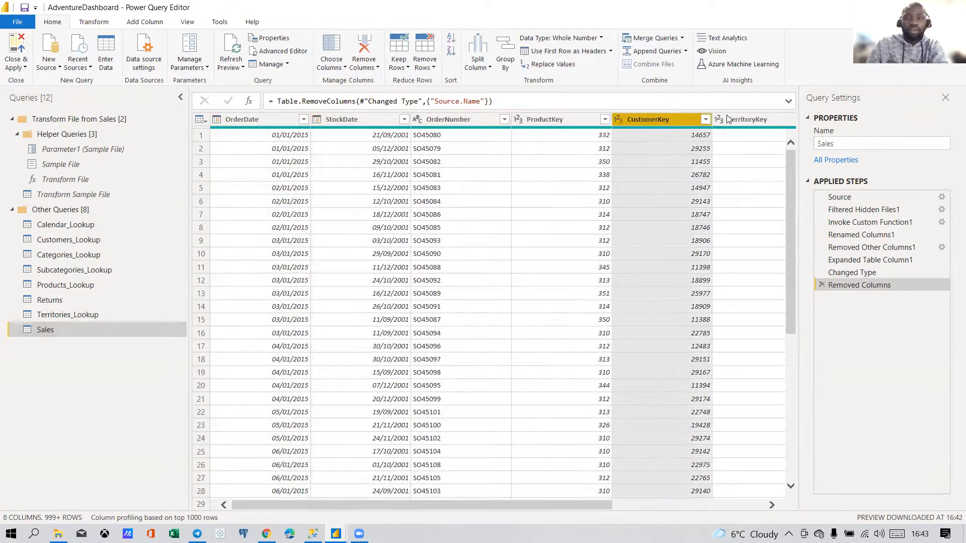
left_click(303, 119)
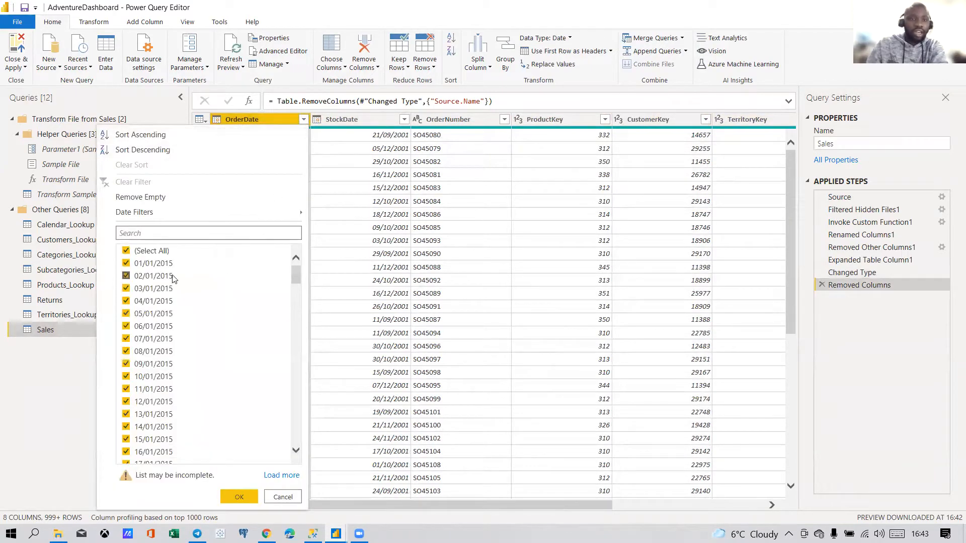
scroll(174, 279, "down", 15)
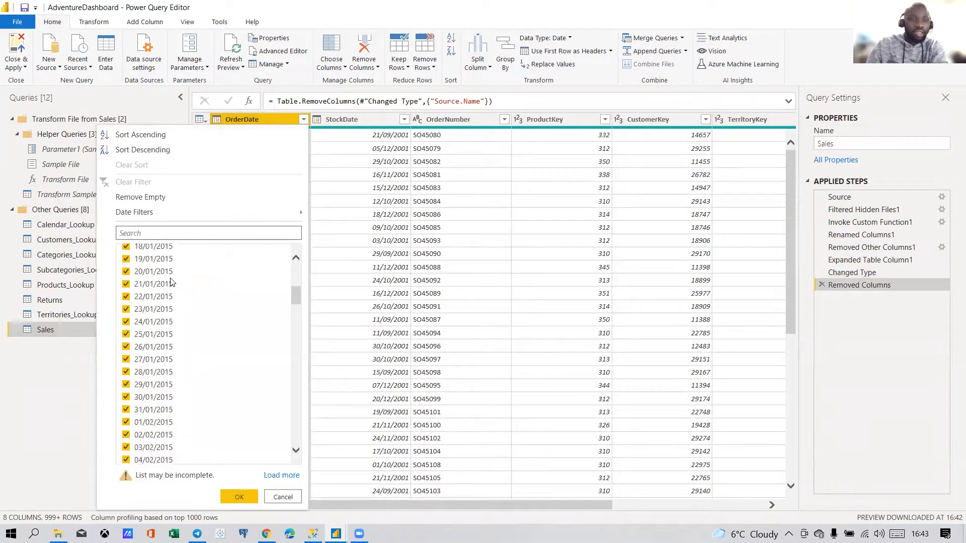
left_click(282, 476)
left_click_drag(296, 326, 284, 445)
left_click(283, 478)
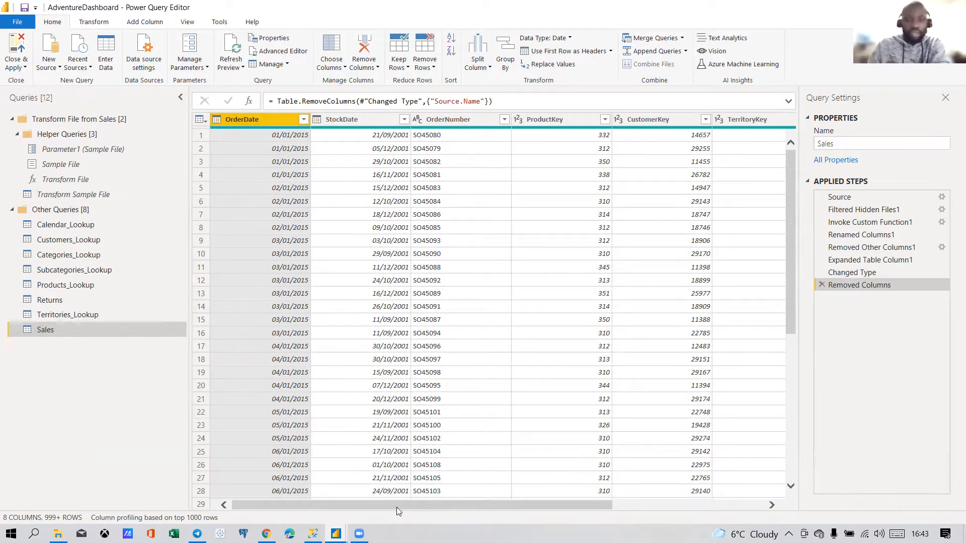
mouse_move(394, 504)
left_mouse_down()
mouse_move(411, 500)
mouse_move(391, 500)
left_mouse_up()
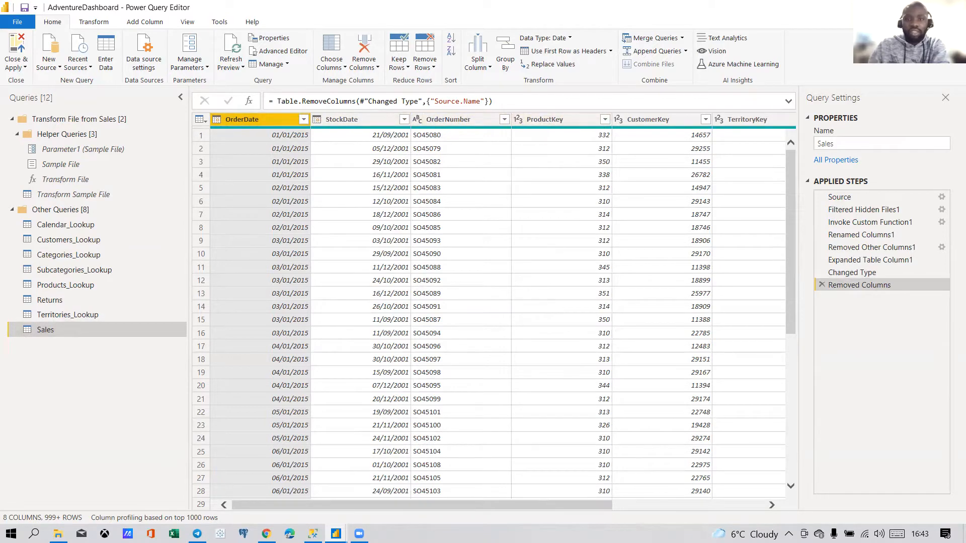
left_click_drag(481, 504, 707, 504)
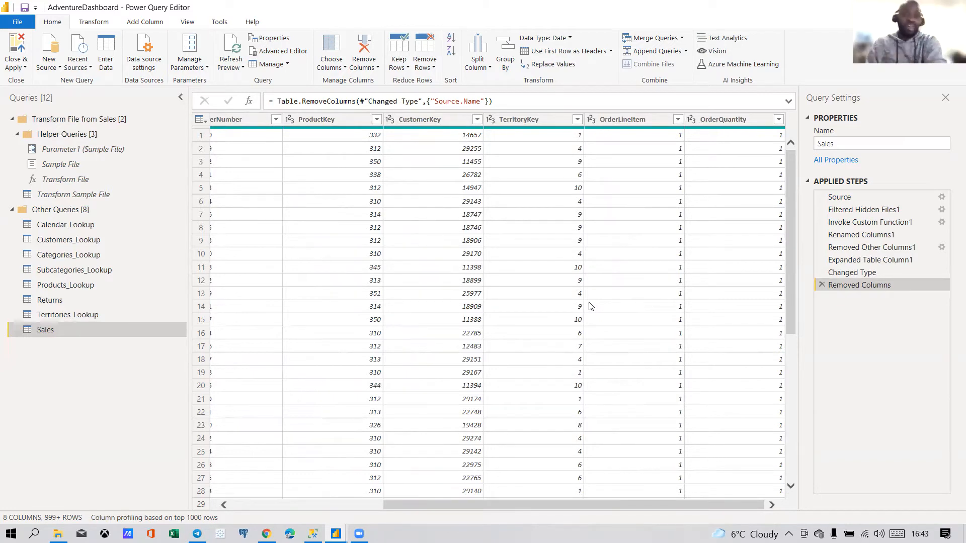
left_click(82, 320)
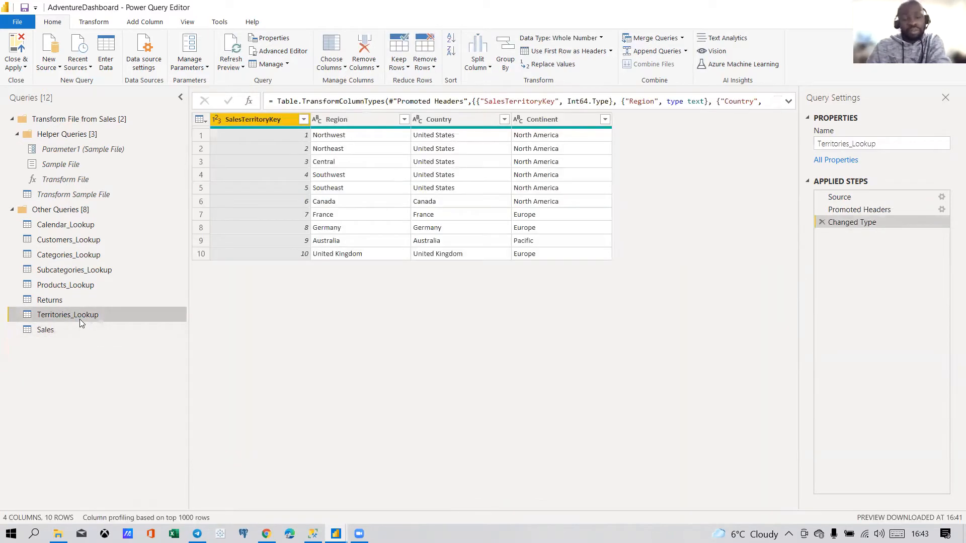
left_click(53, 298)
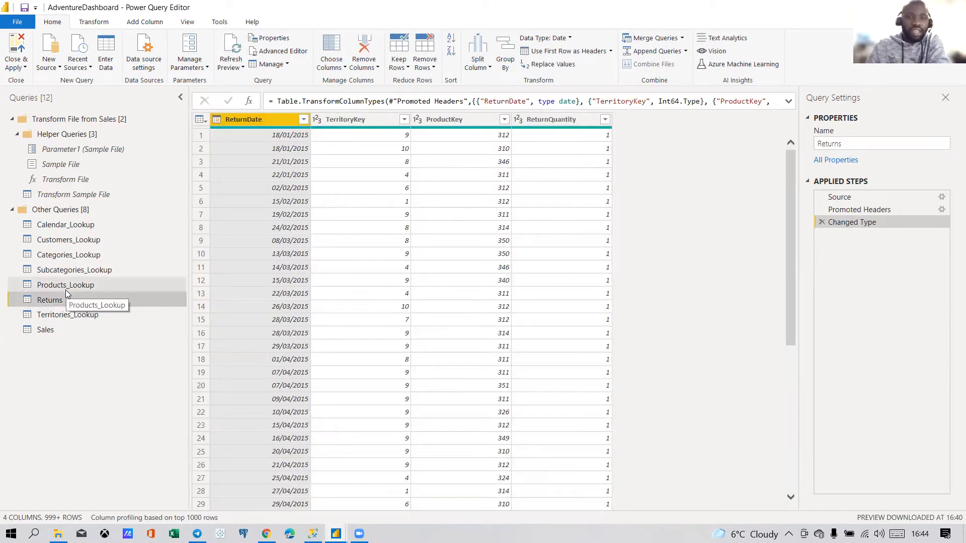
Step: Change the ProductCost column in Products_Lookup to Fixed decimal number, replacing the current type conversion
left_click(66, 286)
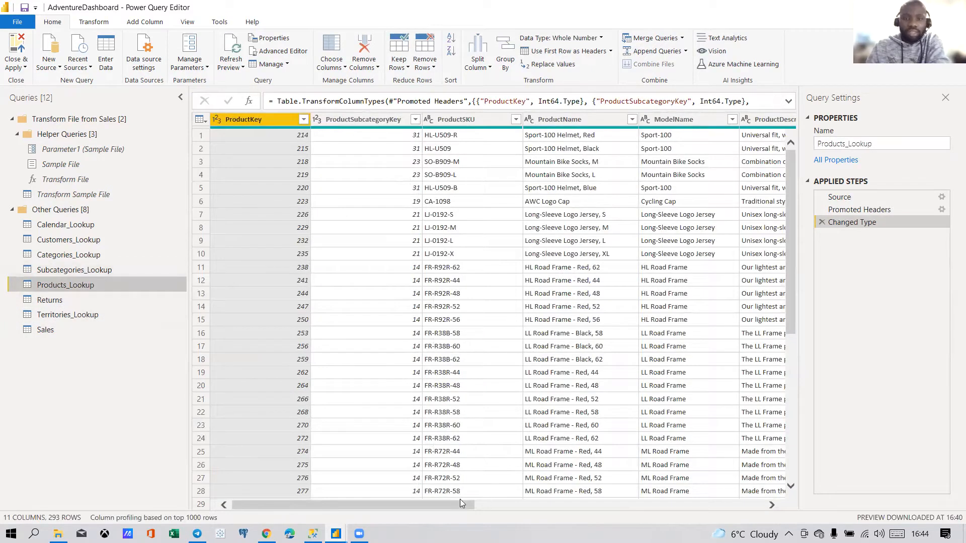
left_click_drag(389, 503, 701, 498)
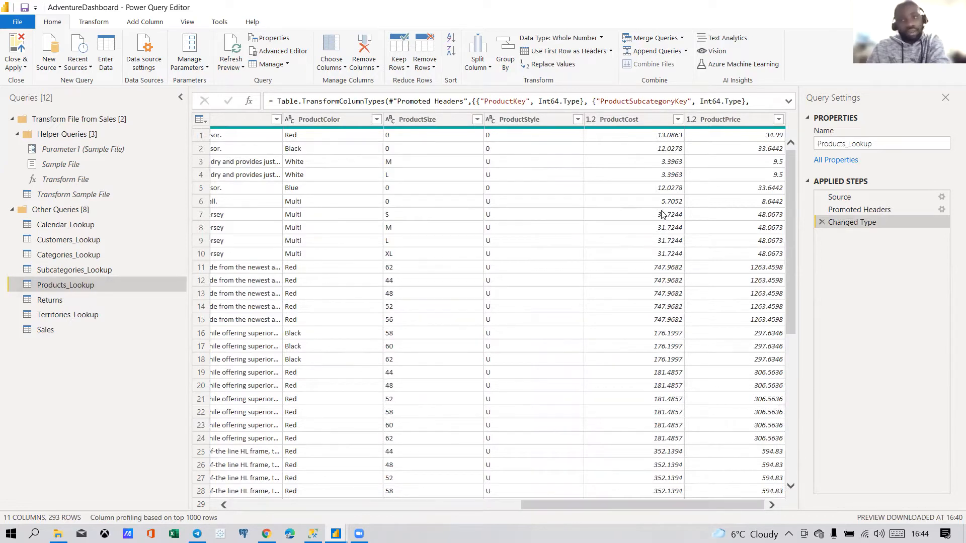
left_click(590, 120)
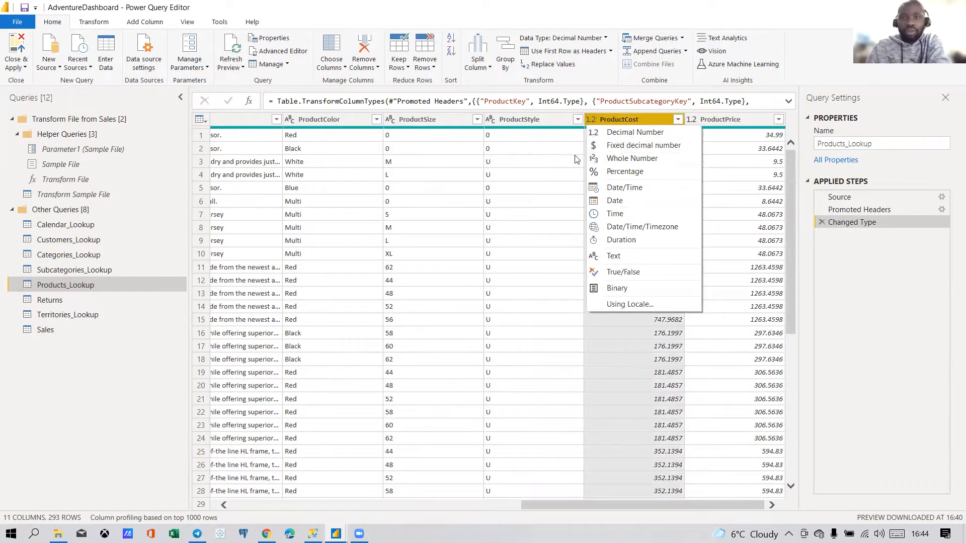
left_click(626, 146)
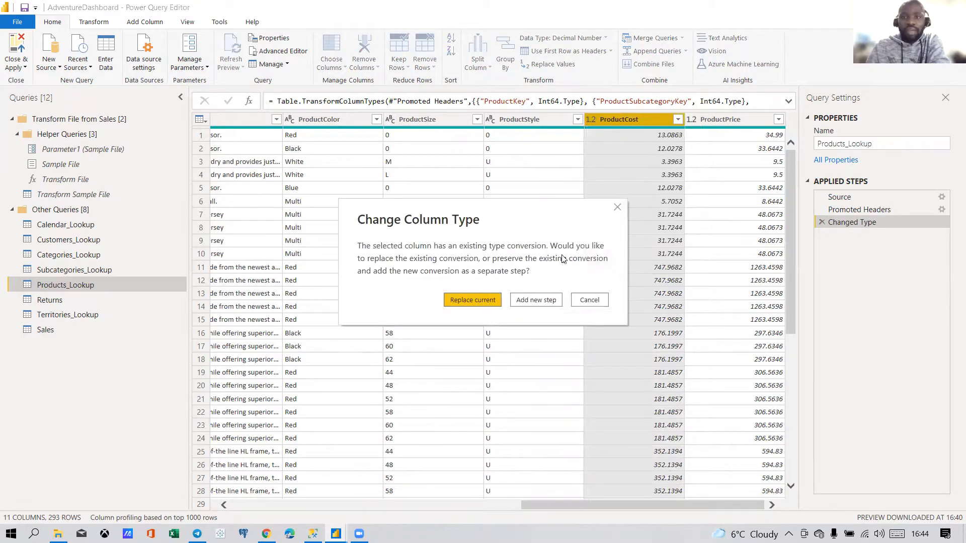
left_click(484, 300)
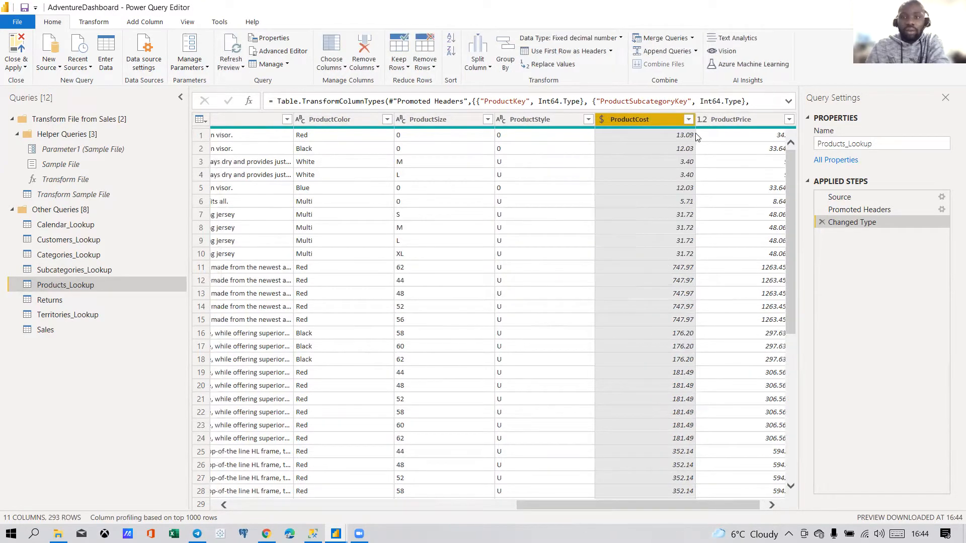
Step: Change the ProductPrice column in Products_Lookup to Fixed decimal number, replacing the current type conversion
left_click(706, 120)
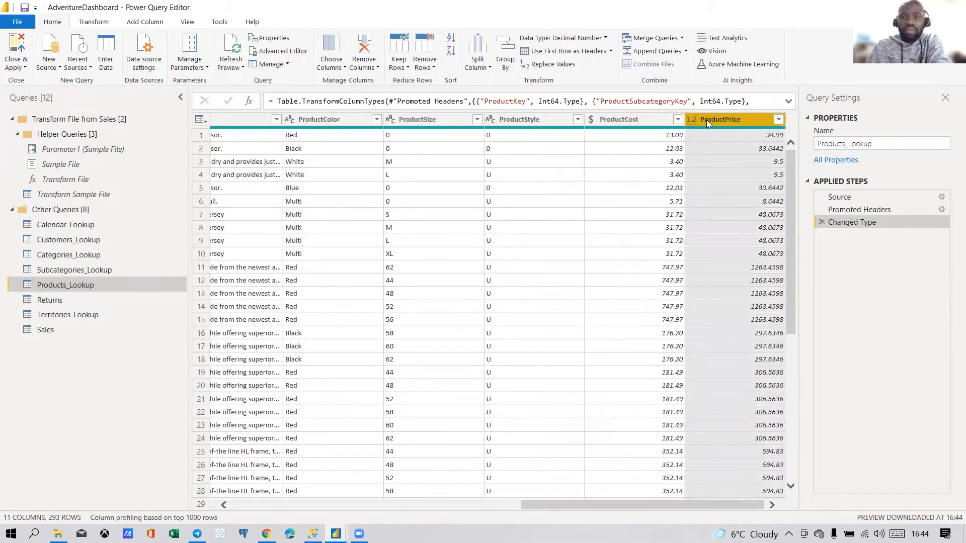
left_click(692, 119)
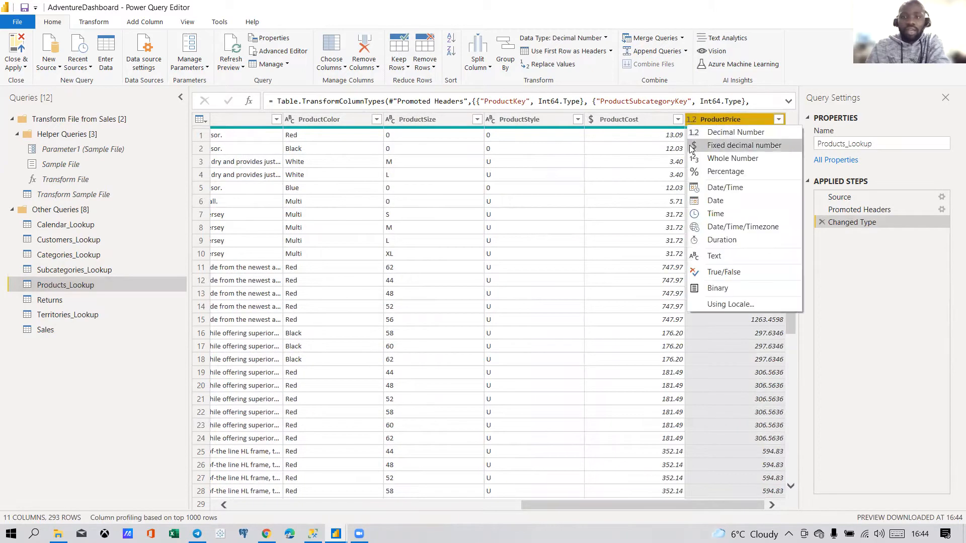
left_click(723, 145)
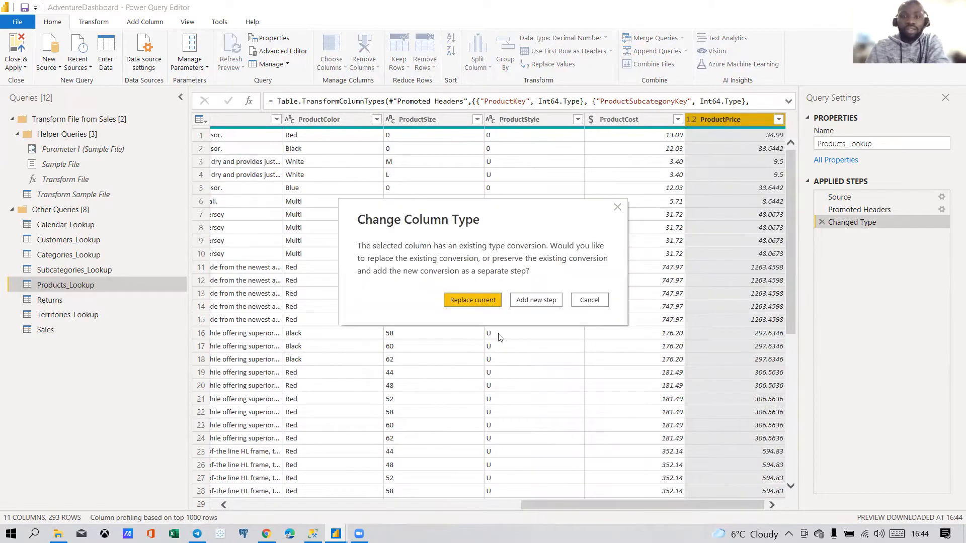
left_click(479, 300)
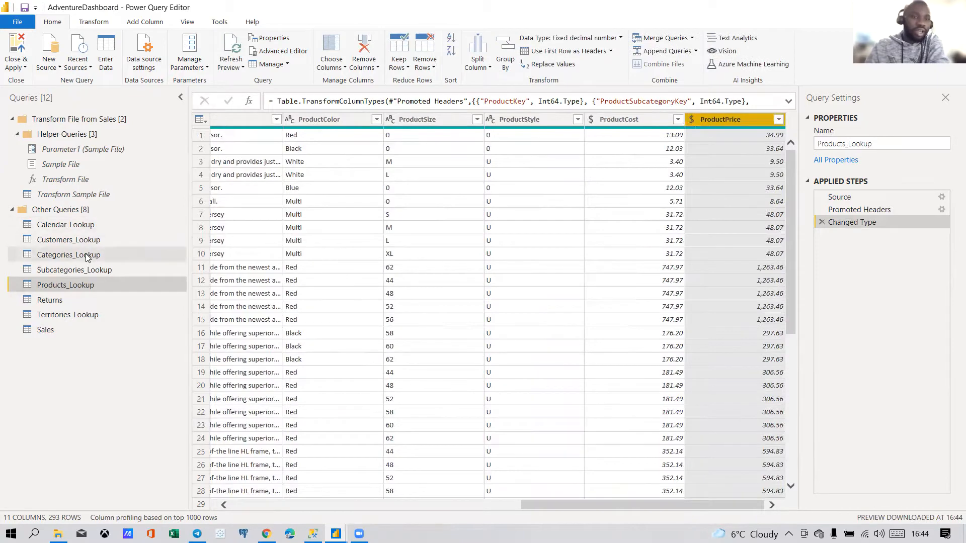
Step: Examine the Categories_Lookup table and all columns of Customers_Lookup, focusing on Prefix, FirstName and LastName
left_click(86, 254)
left_click(84, 228)
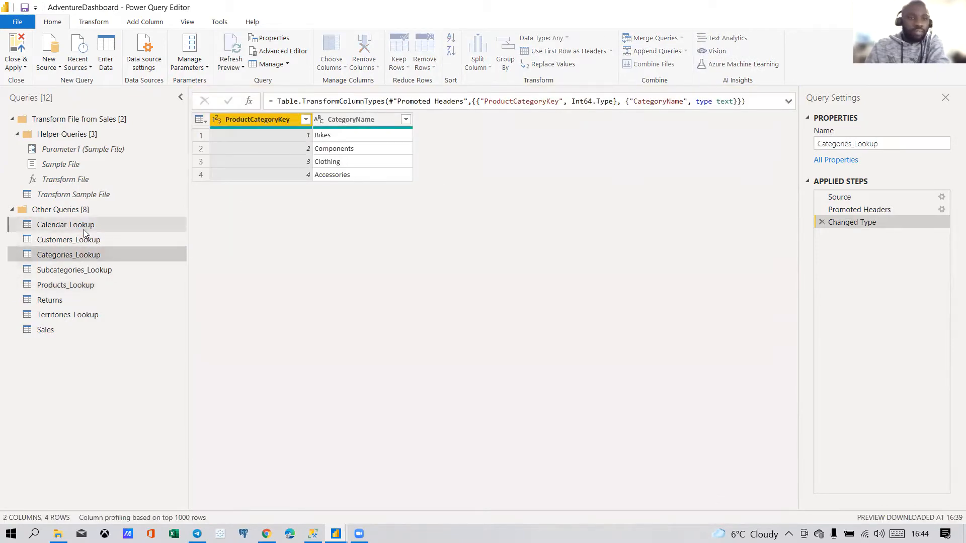
left_click(83, 240)
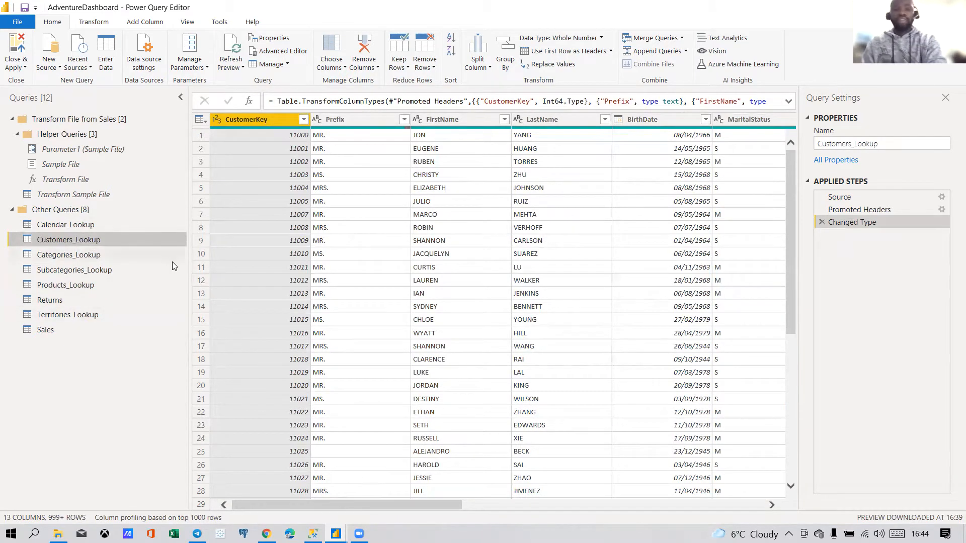
left_click_drag(291, 506, 256, 521)
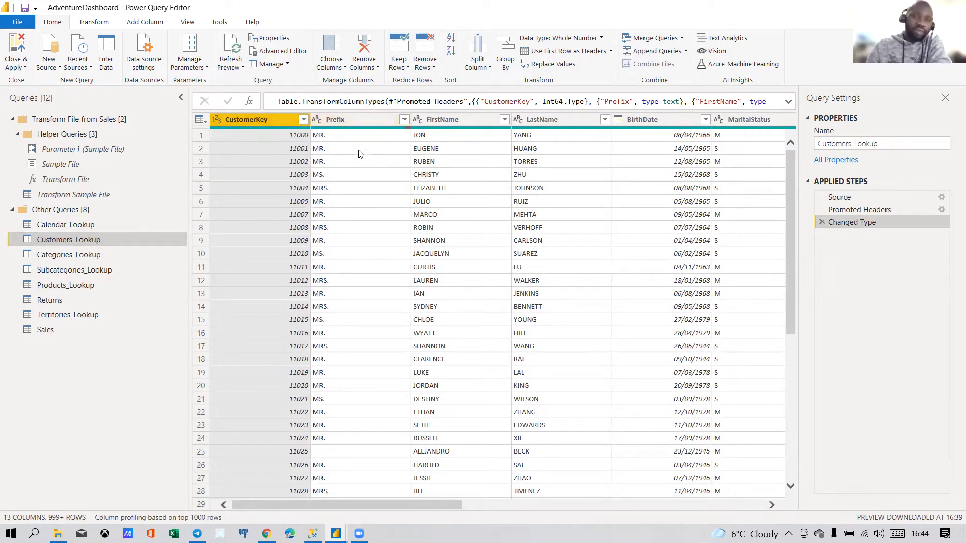
left_click(451, 119)
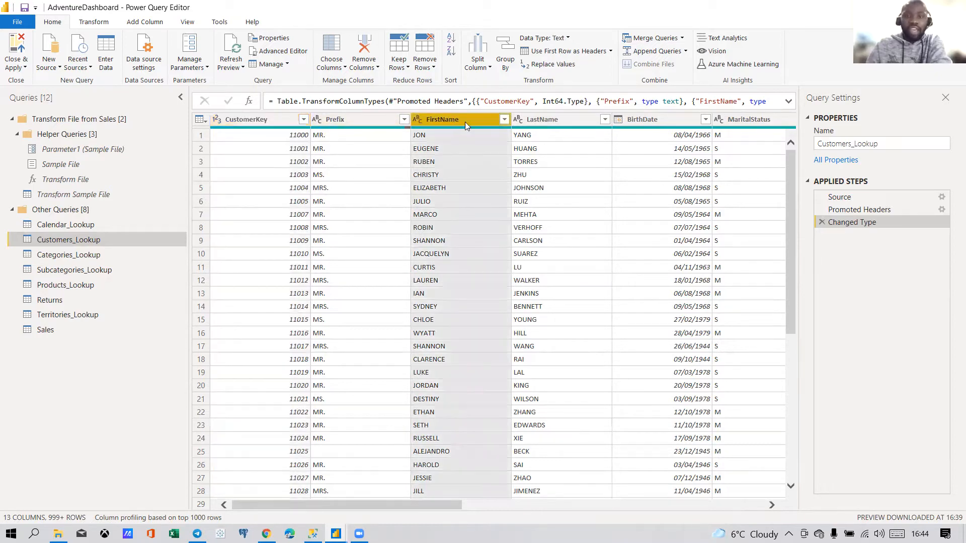
left_click(553, 121)
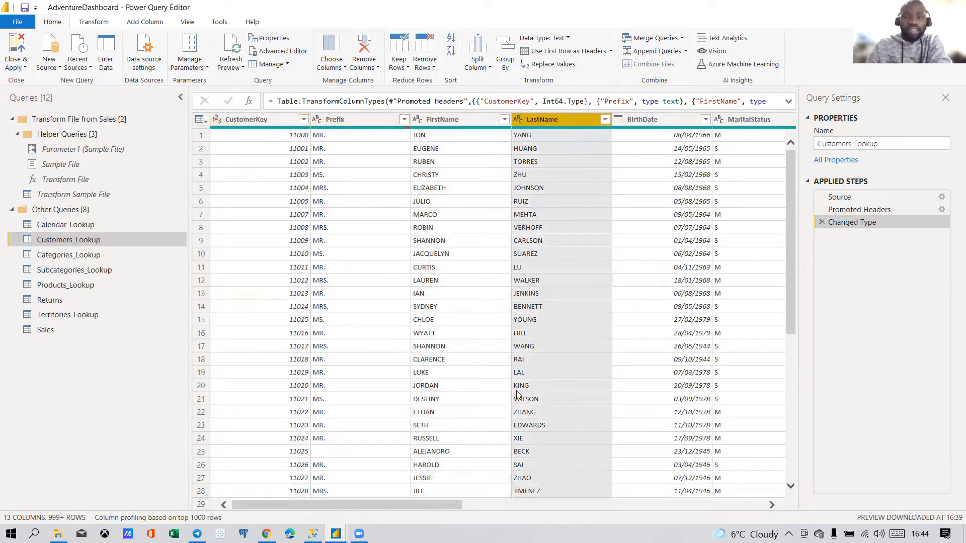
left_click_drag(411, 506, 496, 511)
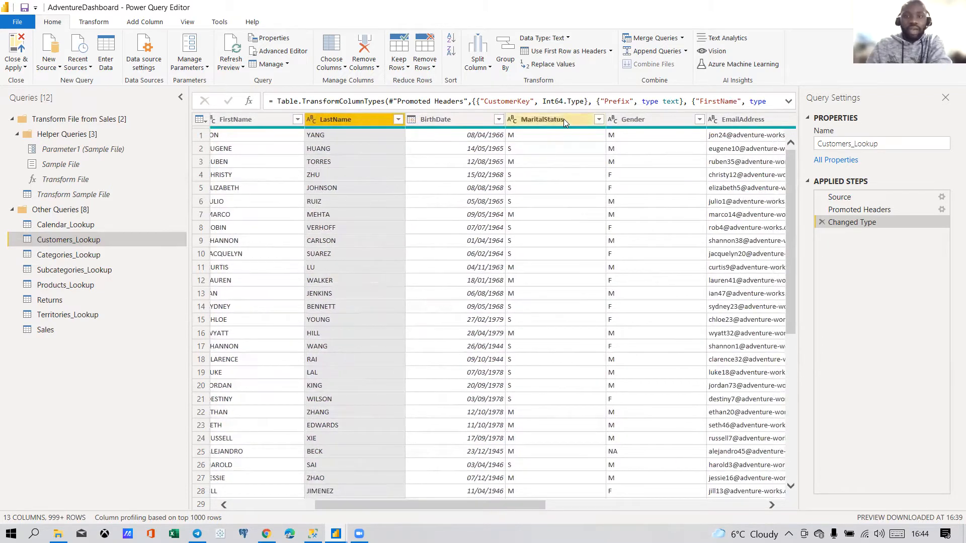
left_click_drag(463, 509, 689, 514)
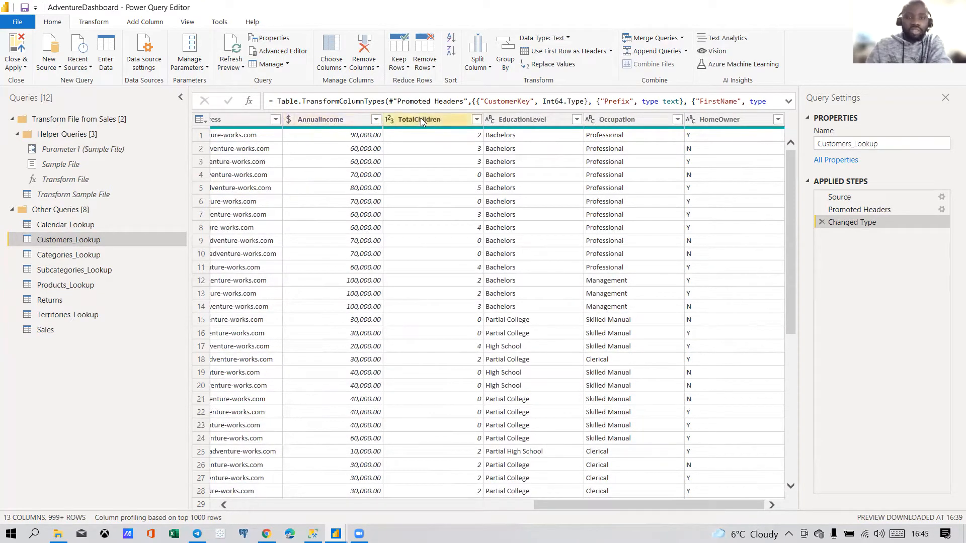
left_click_drag(655, 504, 354, 515)
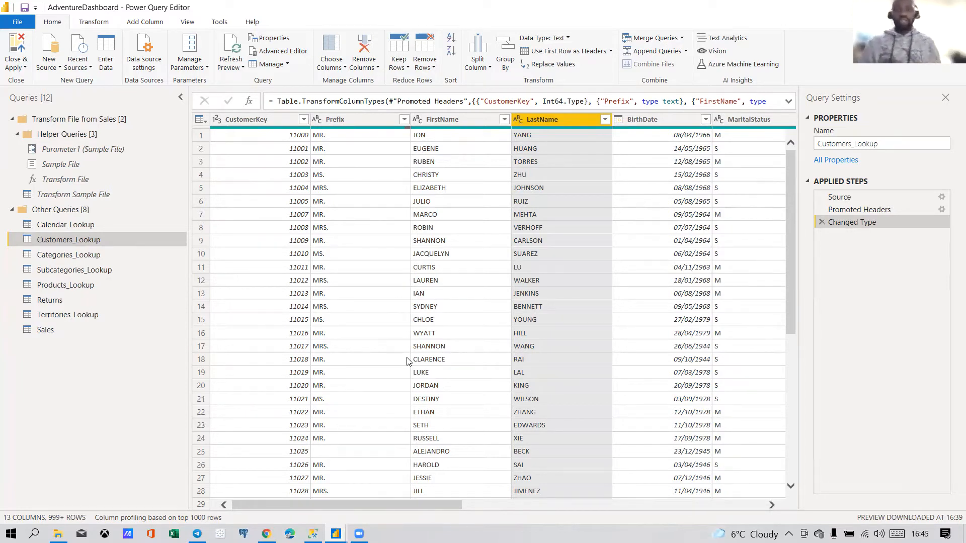
left_click(339, 120)
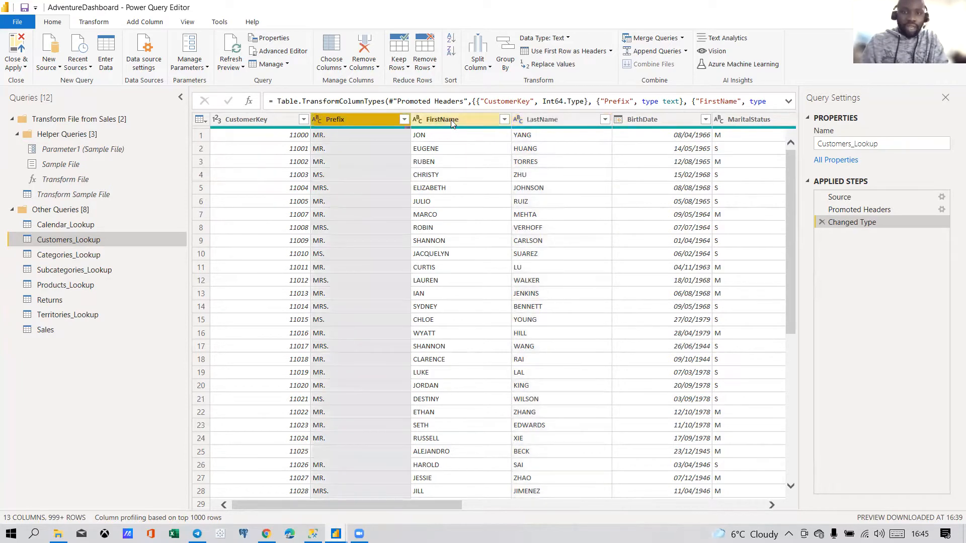
left_click(450, 120)
left_click(562, 119)
left_click(353, 119)
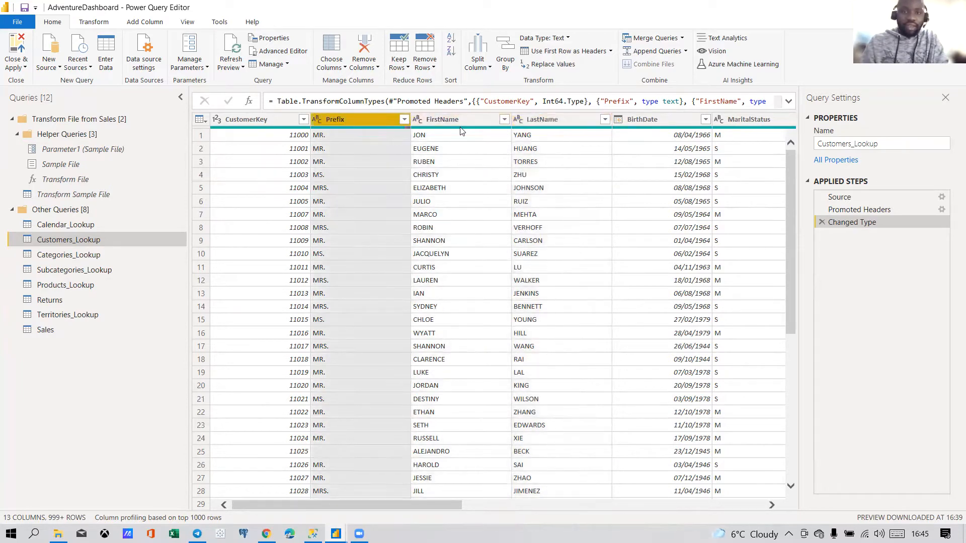
left_click(474, 123)
left_click(540, 125)
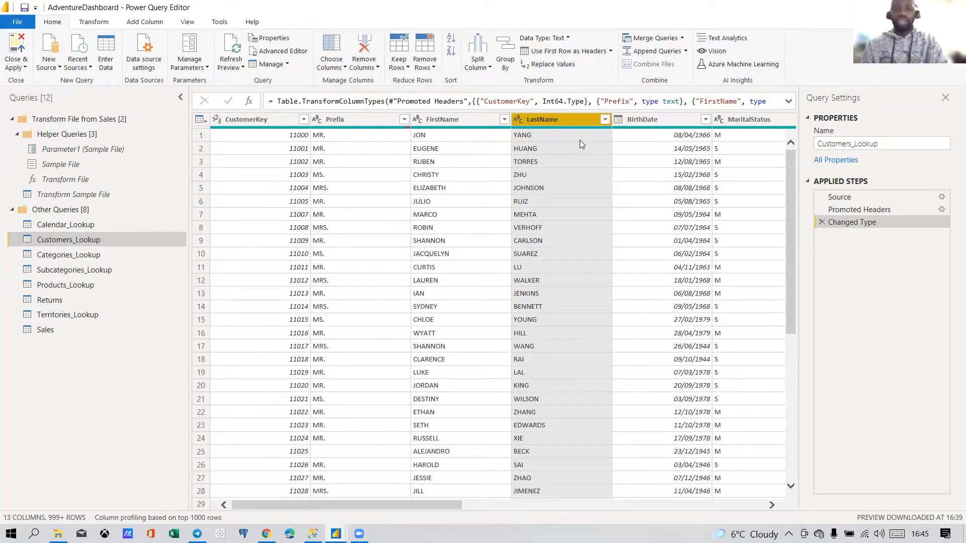
Step: Merge the Prefix, FirstName and LastName columns of Customers_Lookup into one column named Full Name, using Space as the separator
left_click(376, 118)
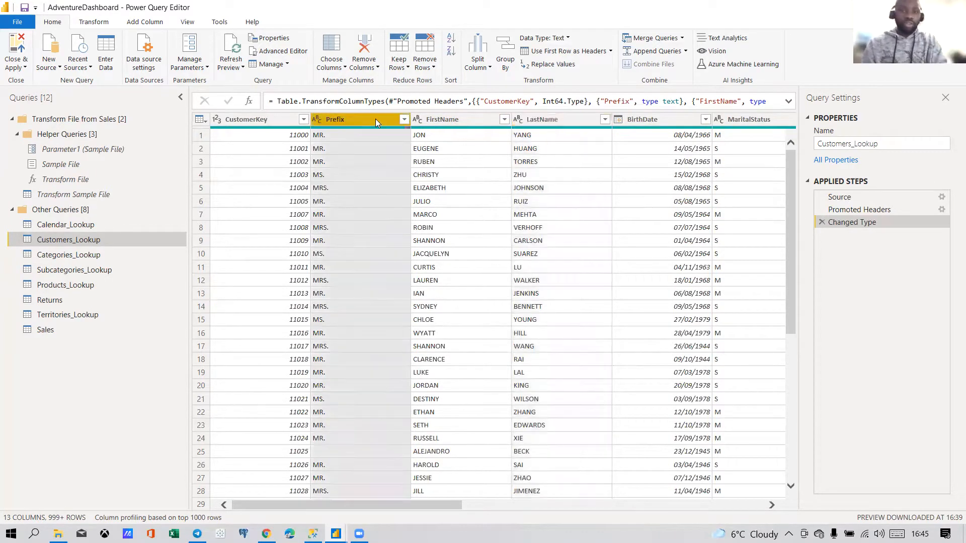
left_click(447, 119, "ctrl")
left_click(558, 119, "ctrl")
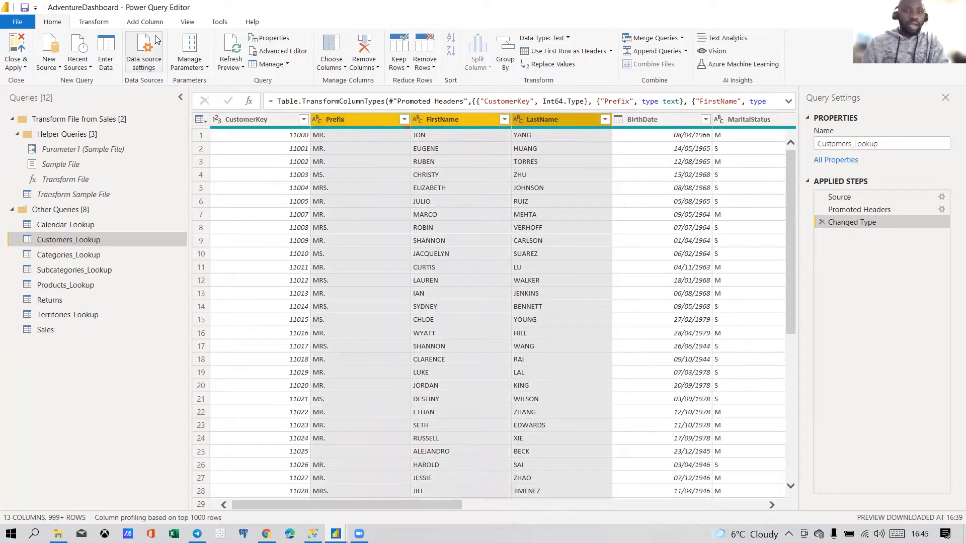
left_click(135, 21)
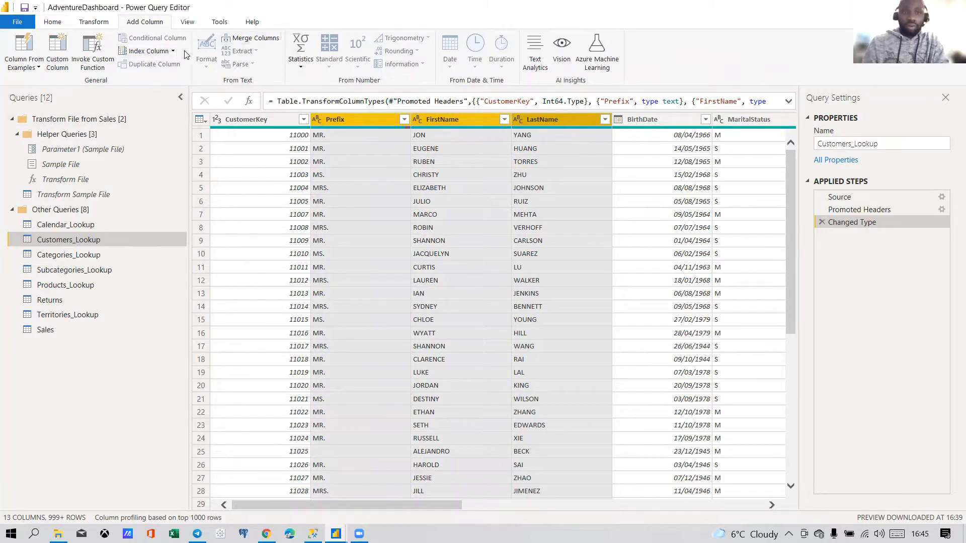
left_click(95, 23)
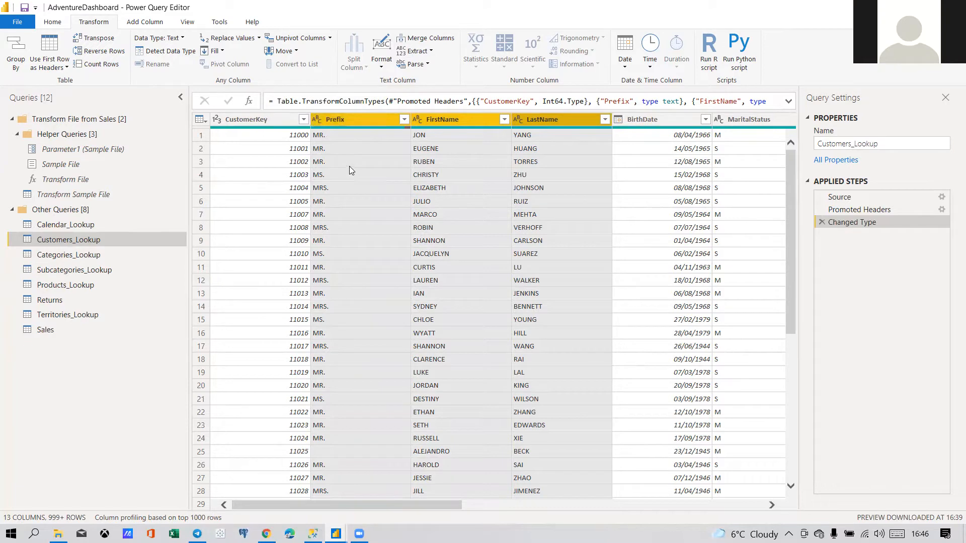
right_click(378, 116)
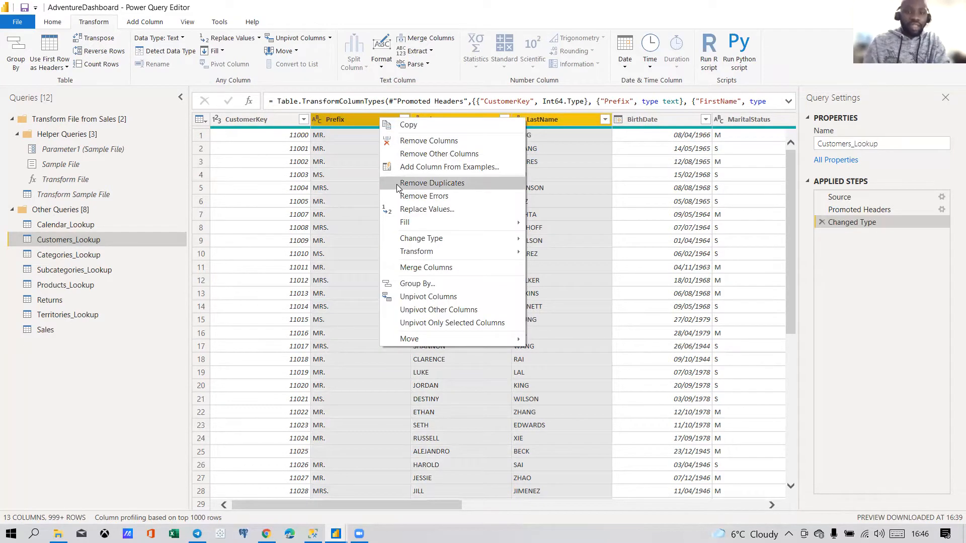
left_click(439, 267)
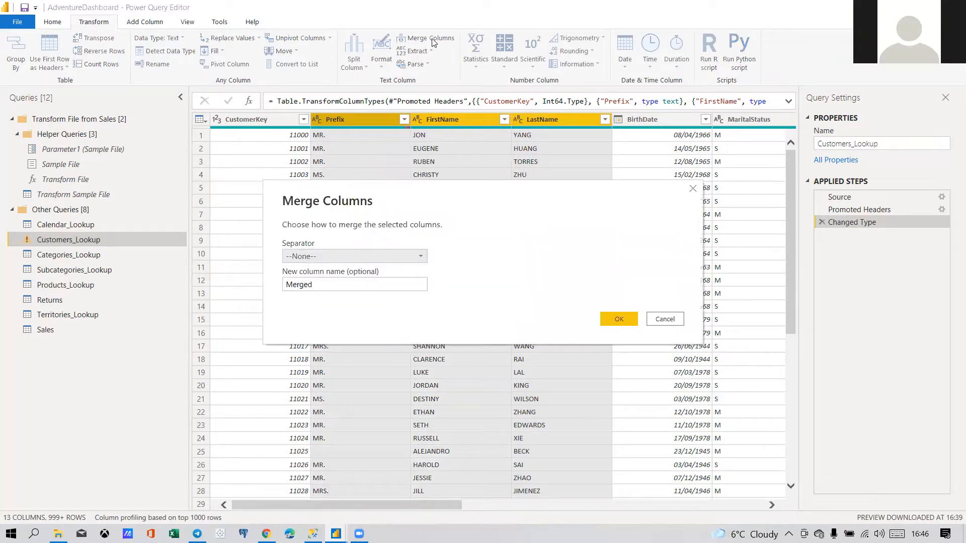
left_click(350, 256)
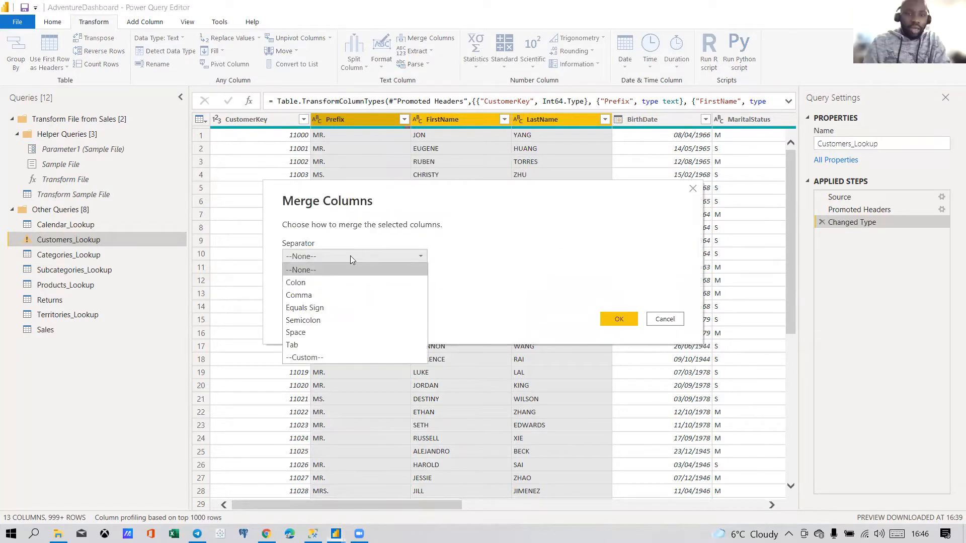
left_click(307, 332)
left_click_drag(325, 285, 258, 297)
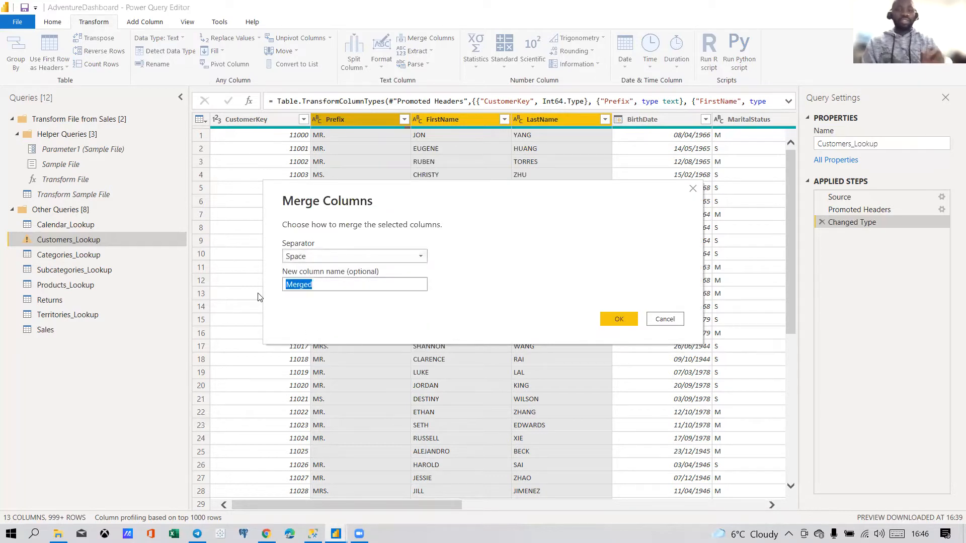
type("Full Name")
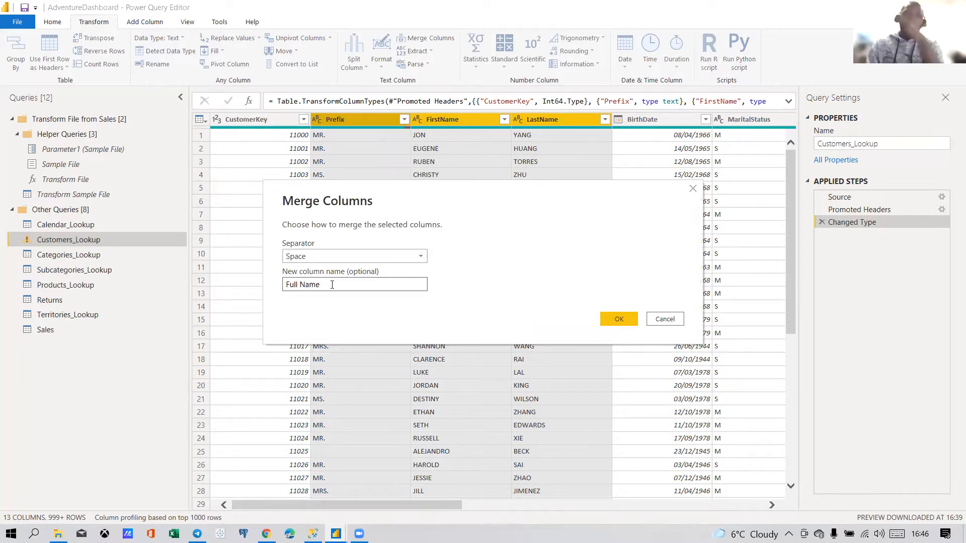
left_click(628, 321)
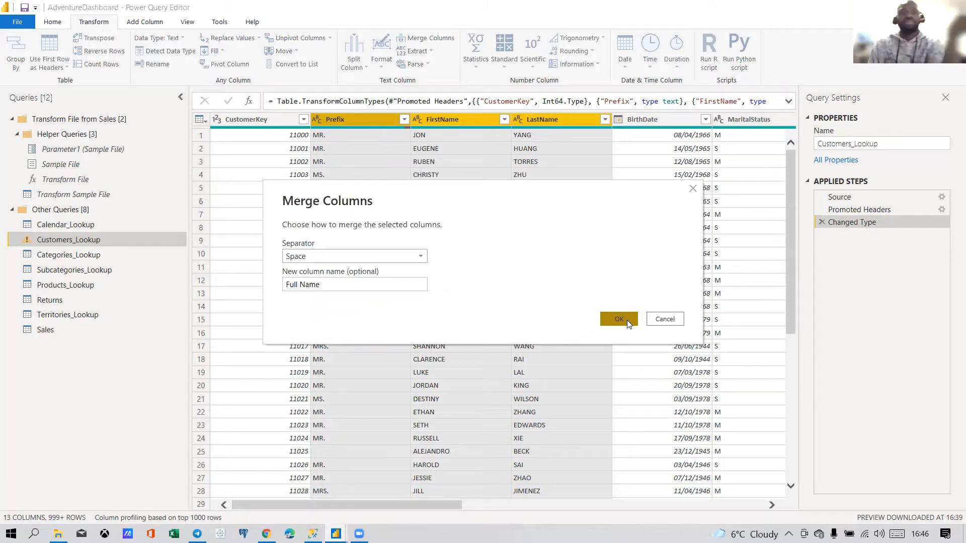
left_click(626, 320)
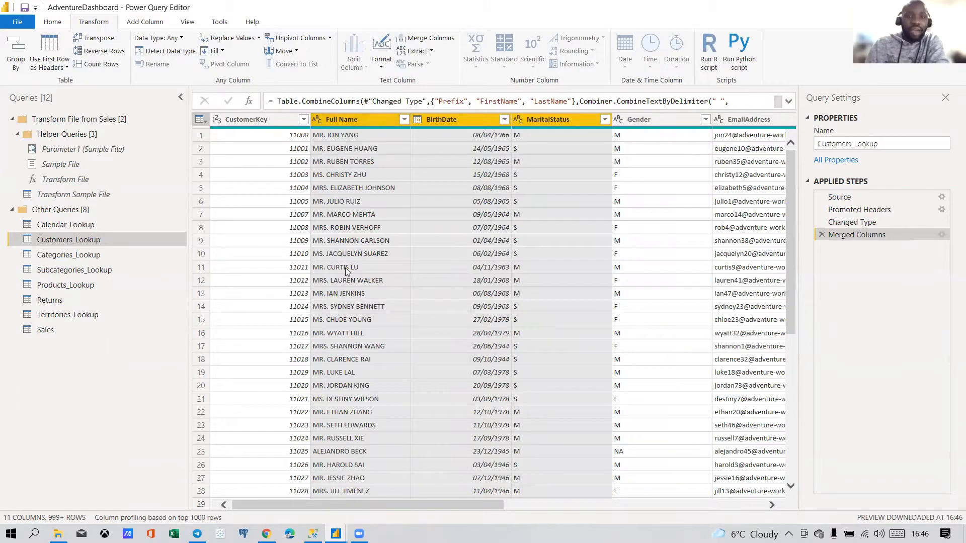
left_click(357, 165)
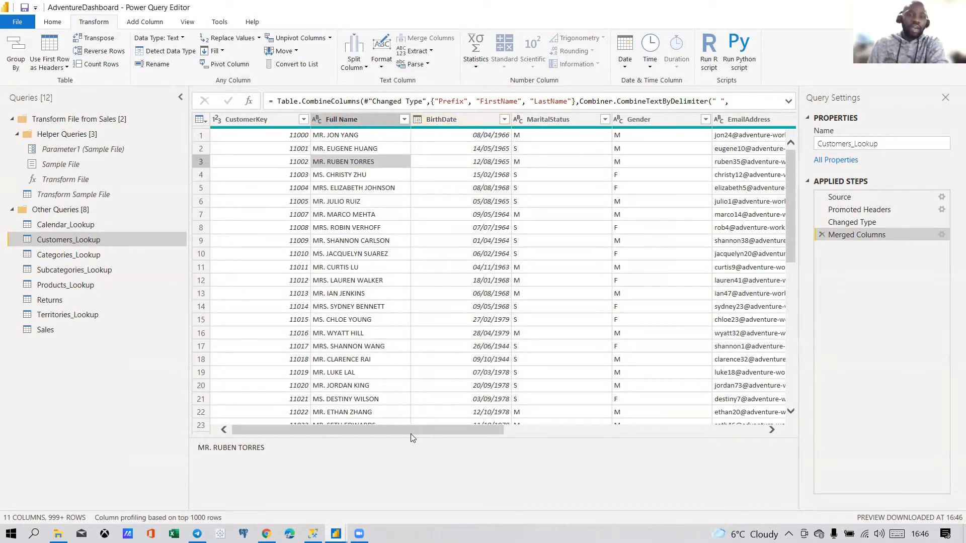
Step: Add an Age column to Customers_Lookup calculated from the BirthDate column, keeping the original dates
left_click_drag(410, 435, 443, 435)
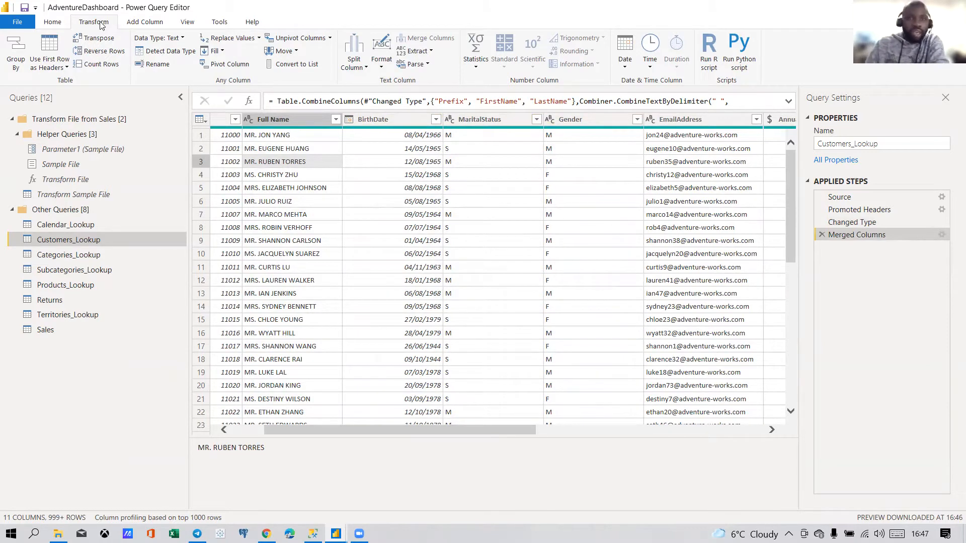
left_click(474, 64)
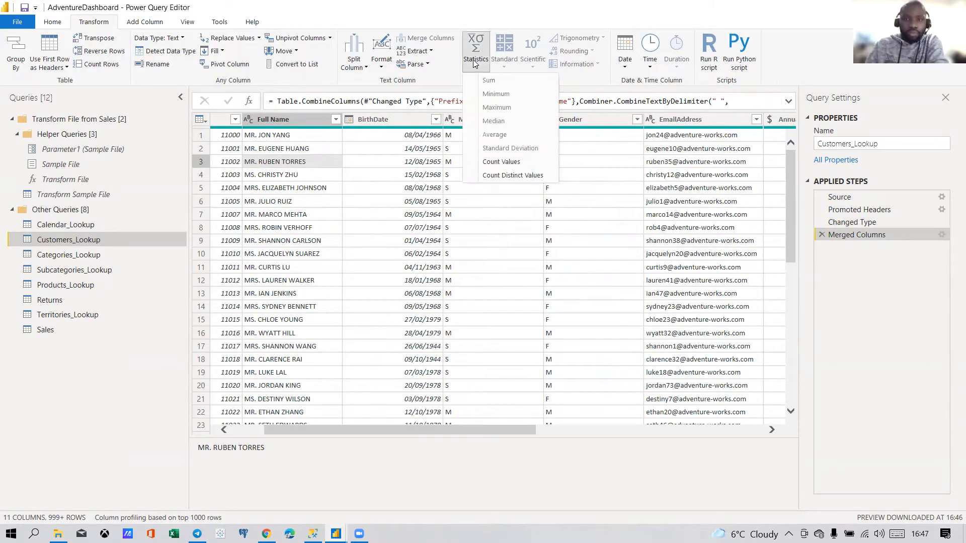
left_click(624, 63)
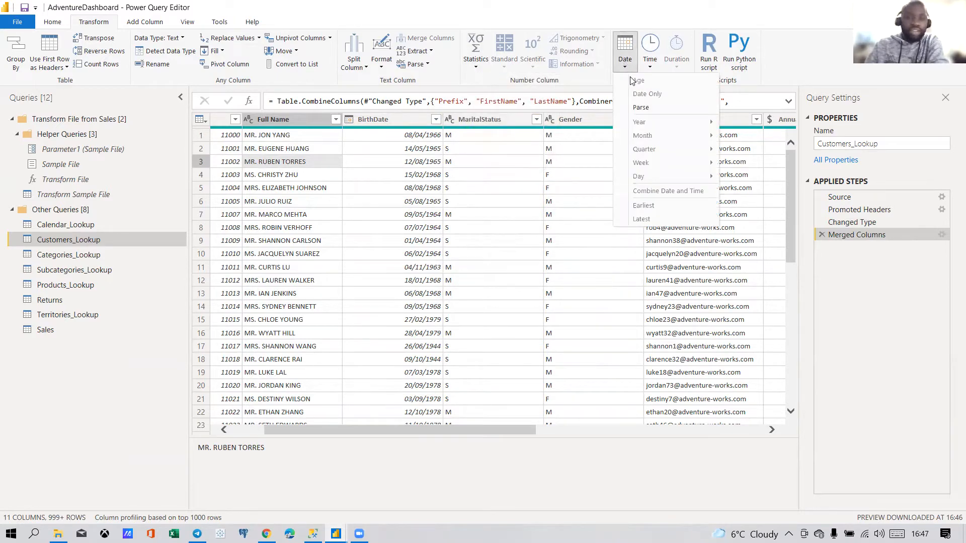
left_click(406, 119)
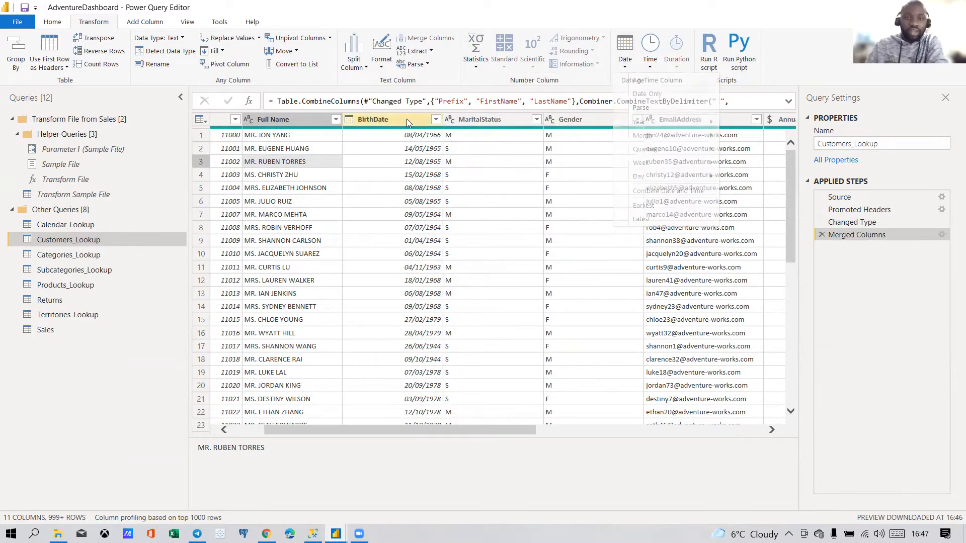
left_click(407, 119)
left_click(151, 22)
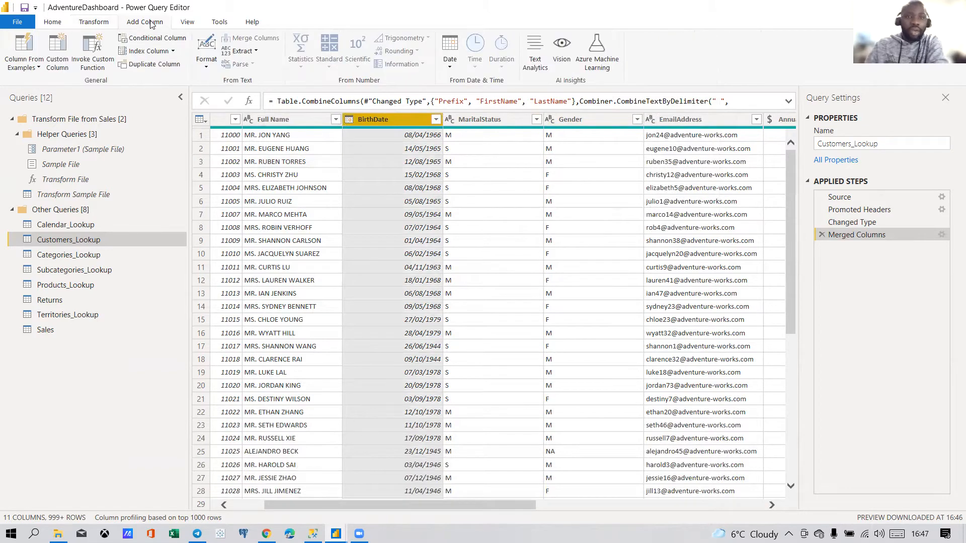
left_click(451, 60)
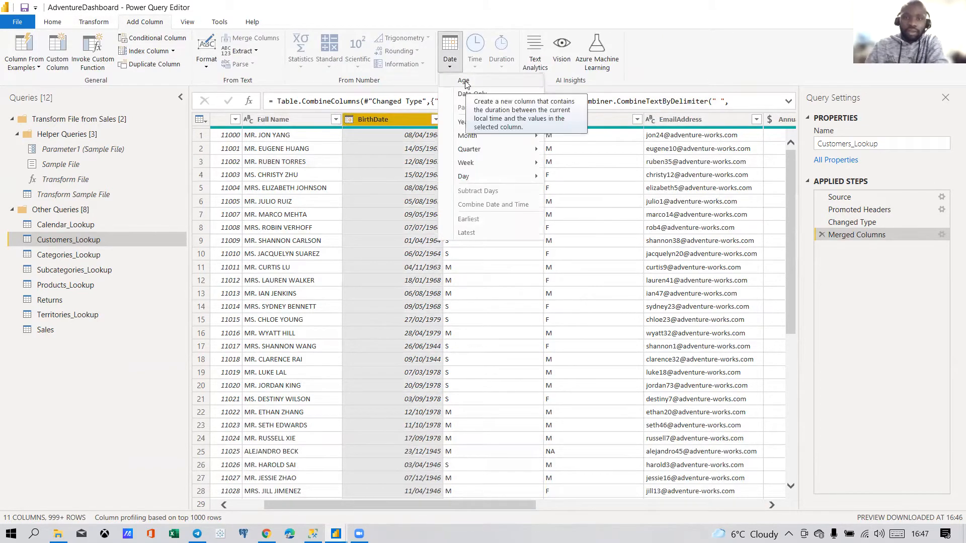
left_click(465, 81)
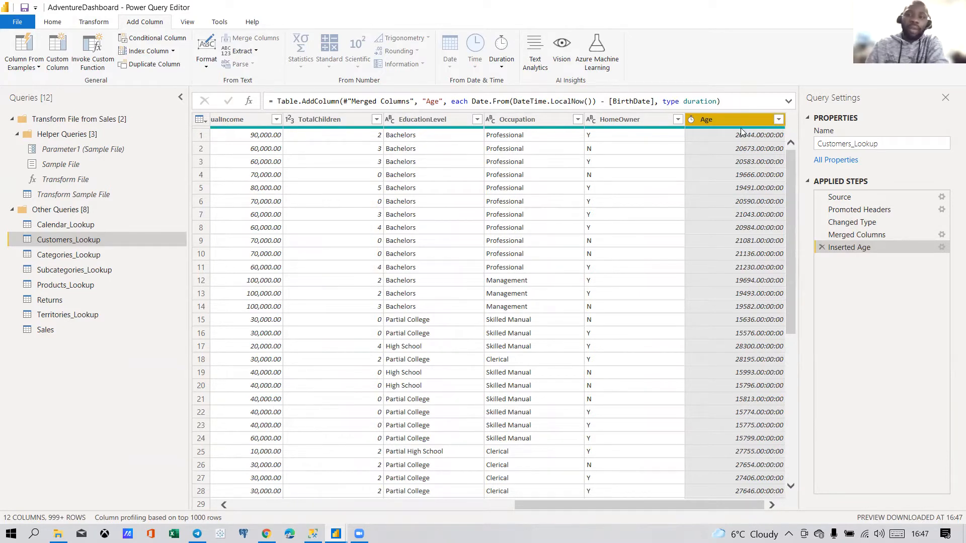
Step: Change the Age column's data type to Whole Number, and replace that conversion with Date/Time
left_click(691, 120)
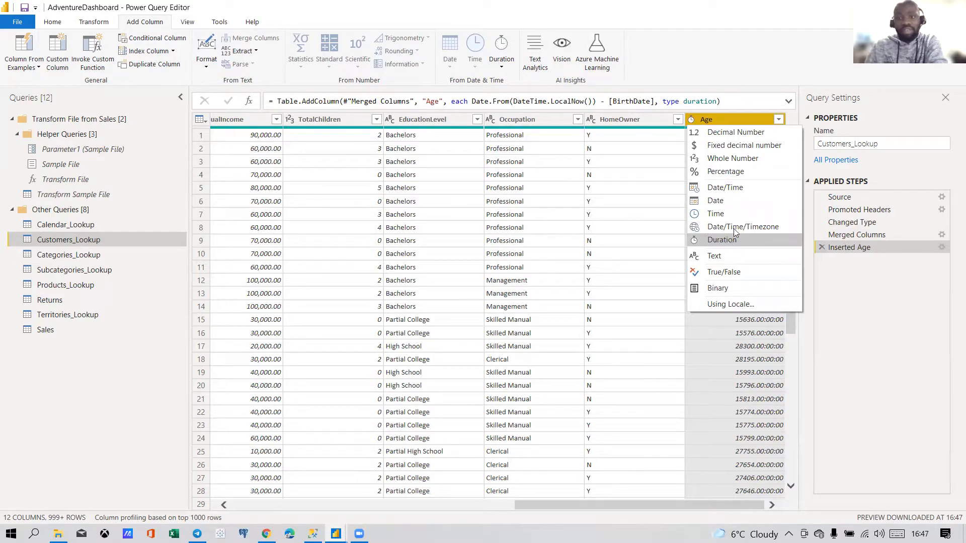
left_click(722, 159)
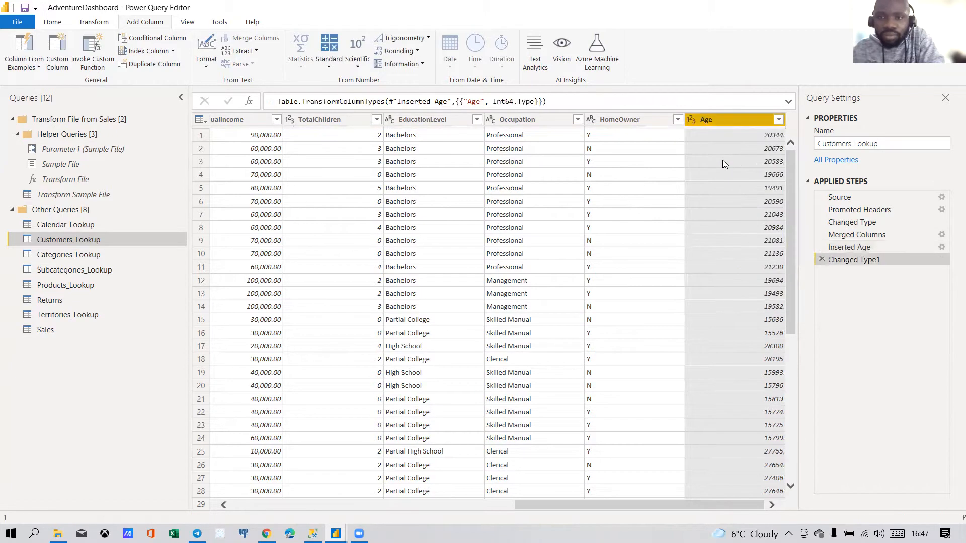
left_click(691, 124)
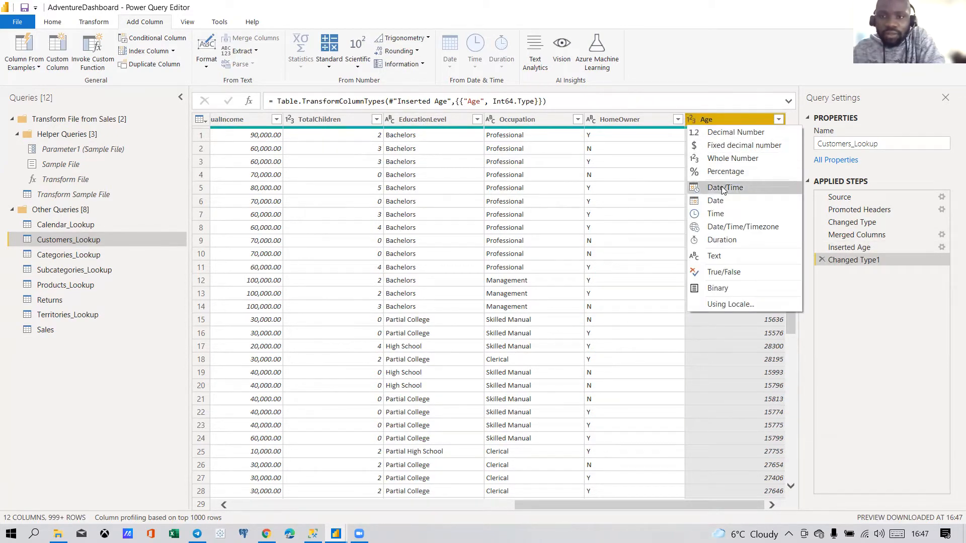
left_click(722, 188)
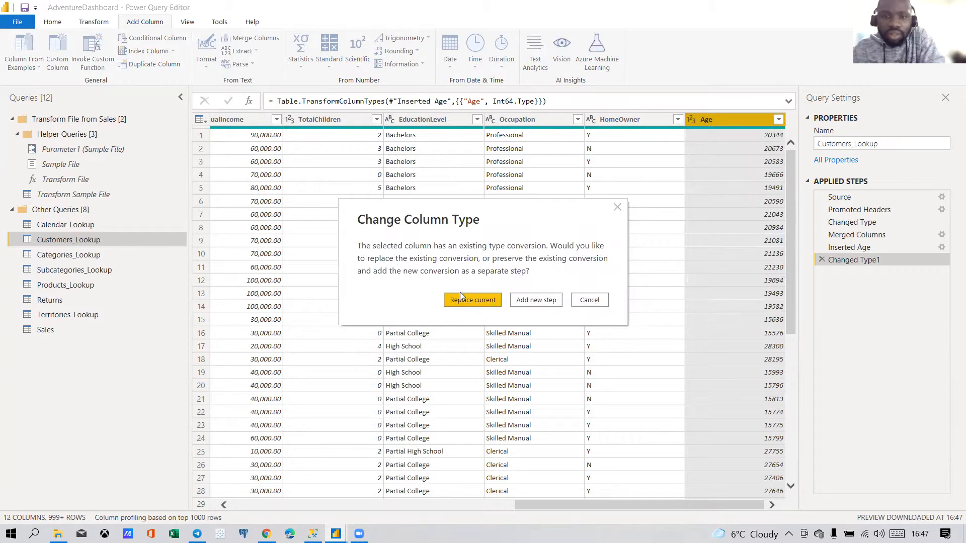
left_click(522, 301)
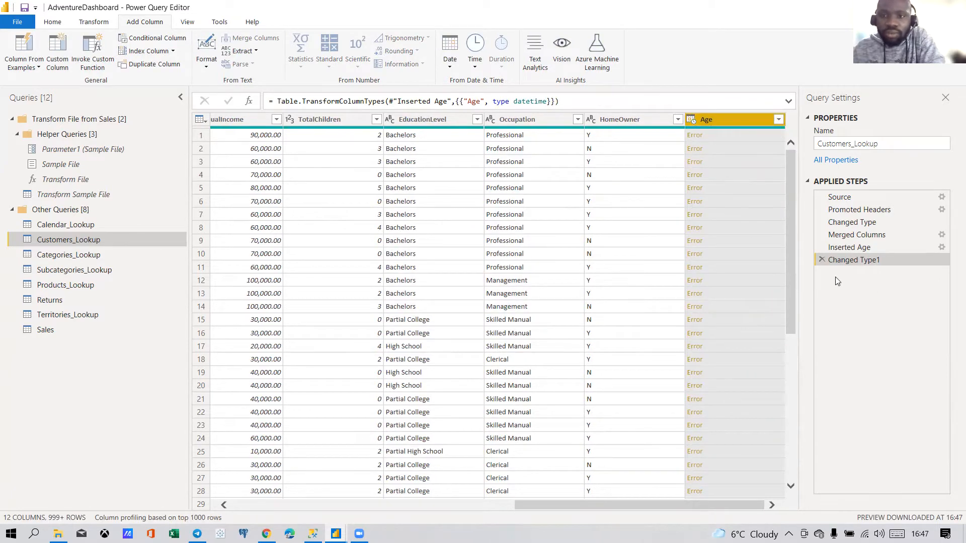
Step: Remove the Date/Time type conversion of the Age column from the applied steps of Customers_Lookup
left_click(821, 261)
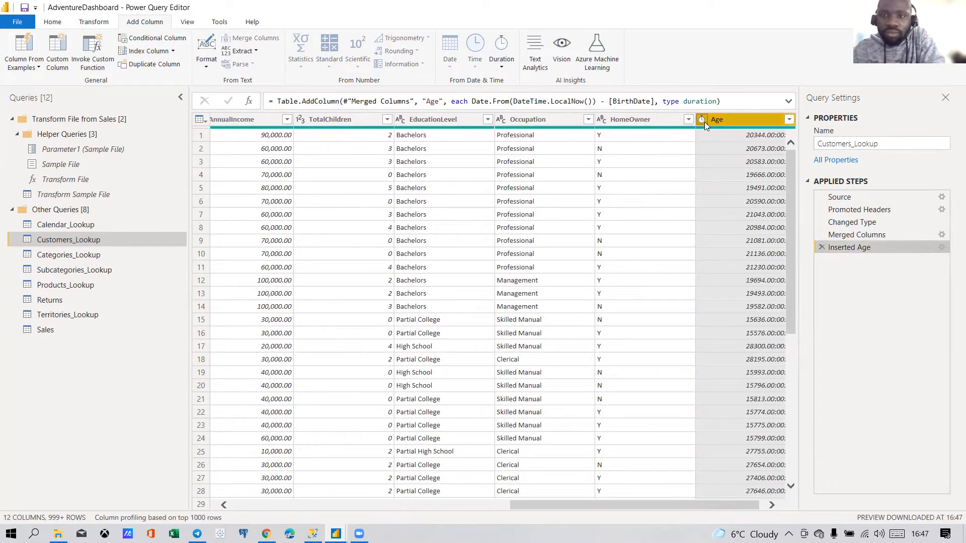
left_click(702, 121)
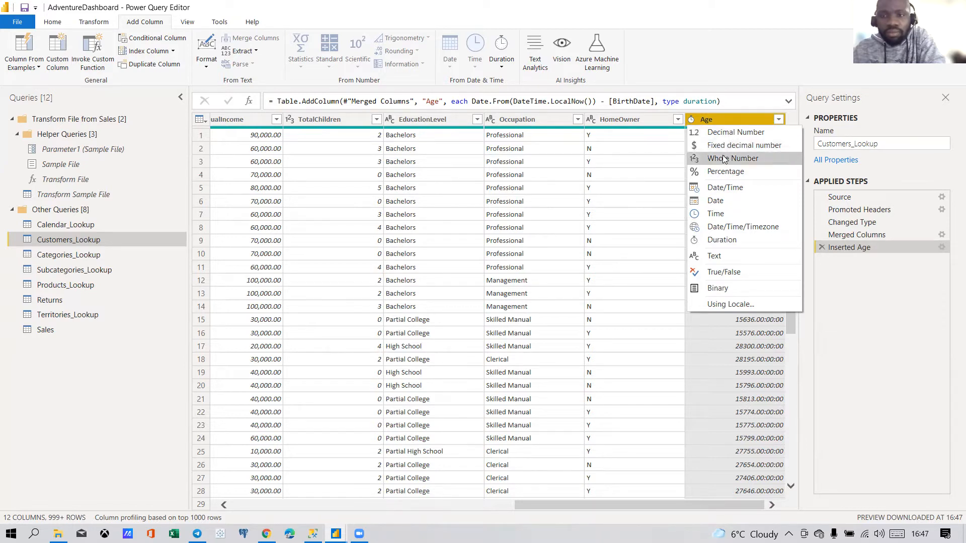
left_click(734, 110)
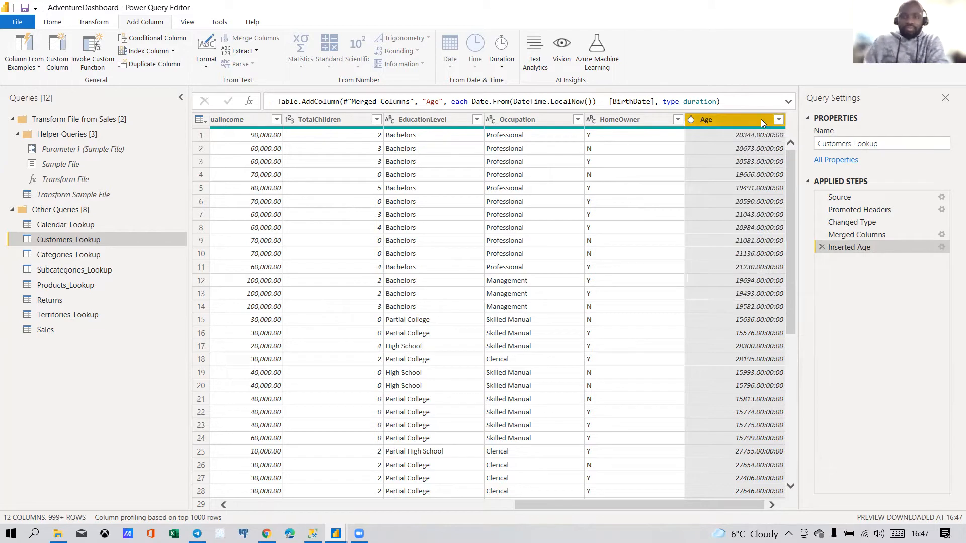
left_click(692, 119)
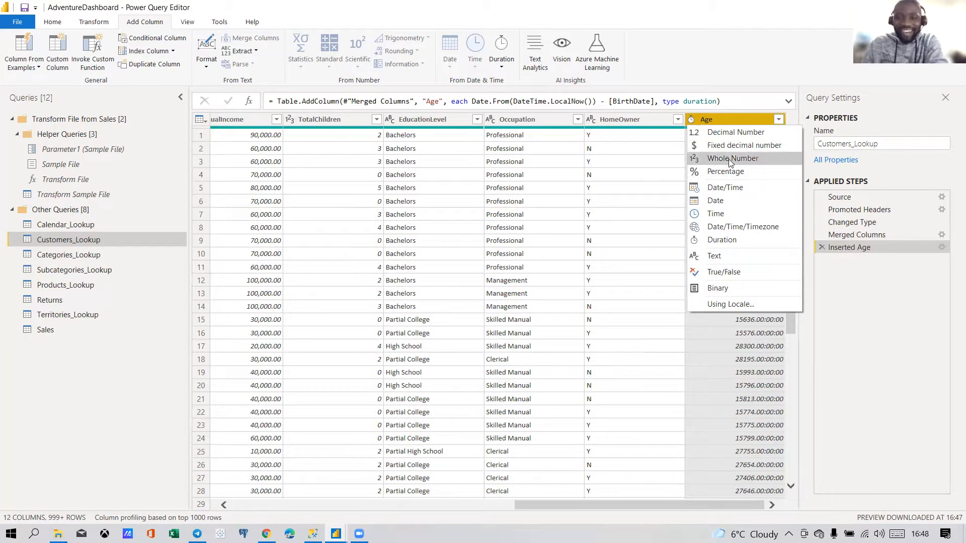
left_click(721, 65)
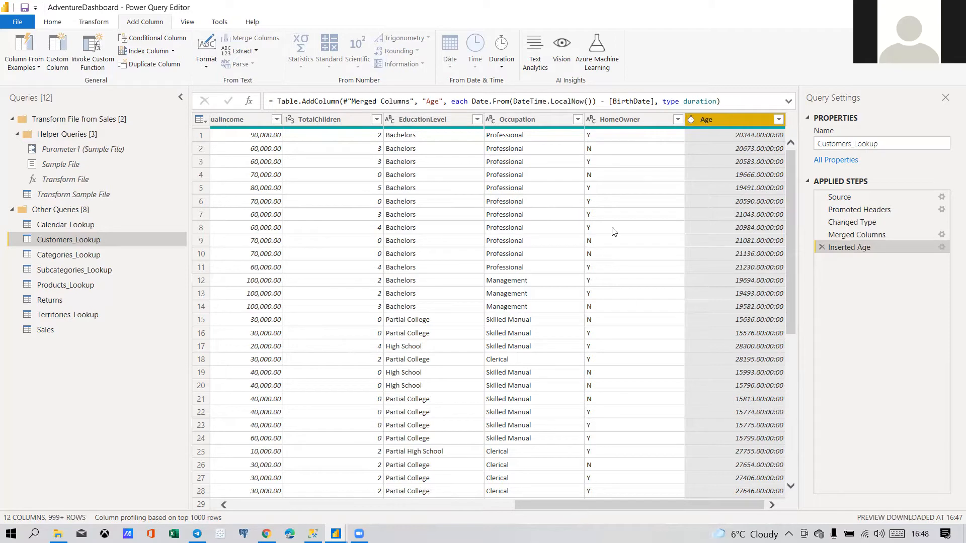
Step: Add a Total Years column calculated from the Age durations and set its data type to Whole Number
left_click(509, 59)
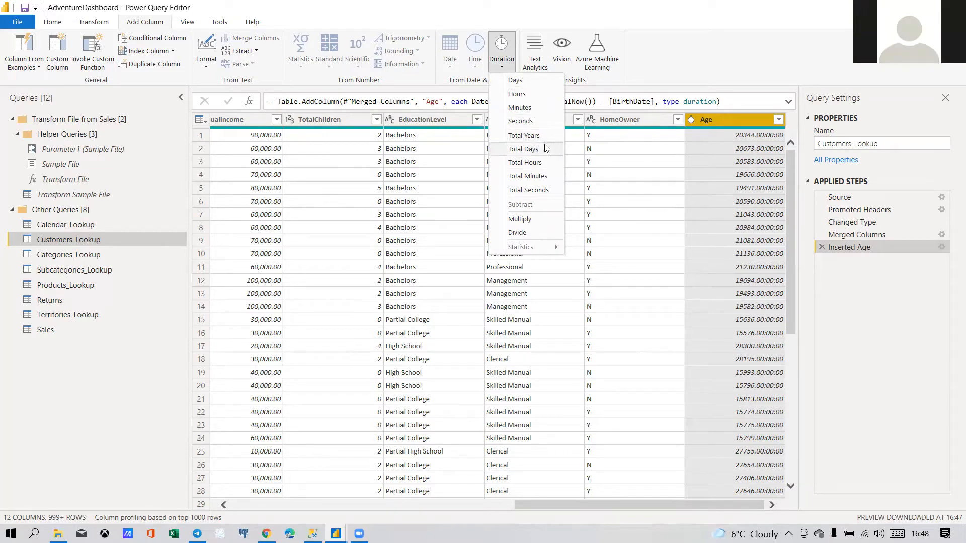
left_click(523, 135)
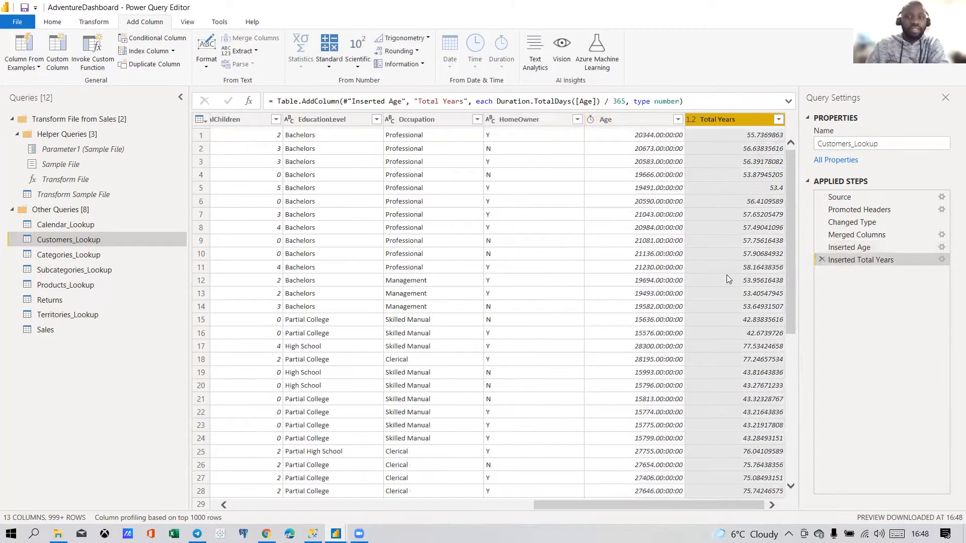
left_click(692, 119)
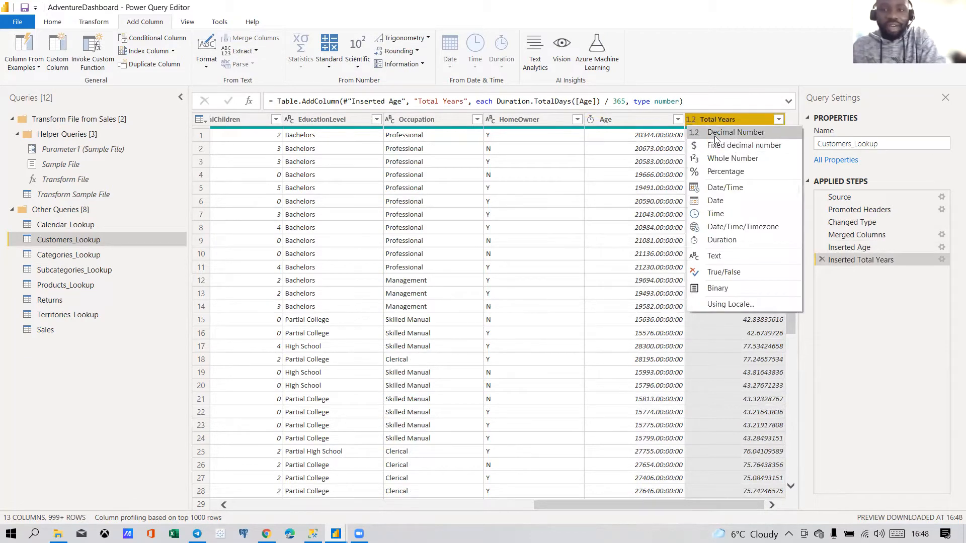
left_click(715, 159)
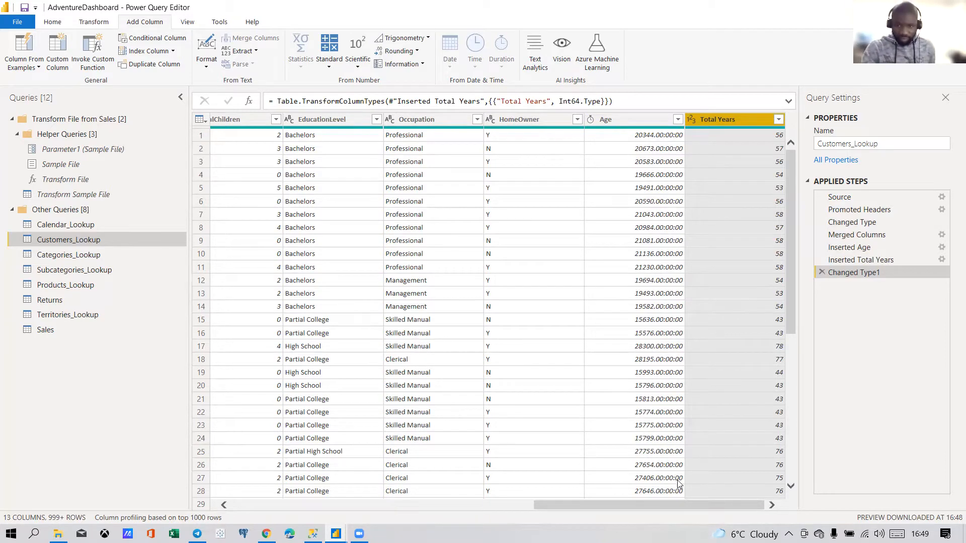
Step: Examine the complete lists of distinct values in the MaritalStatus and Gender columns, leaving both unfiltered
left_click_drag(676, 506, 406, 506)
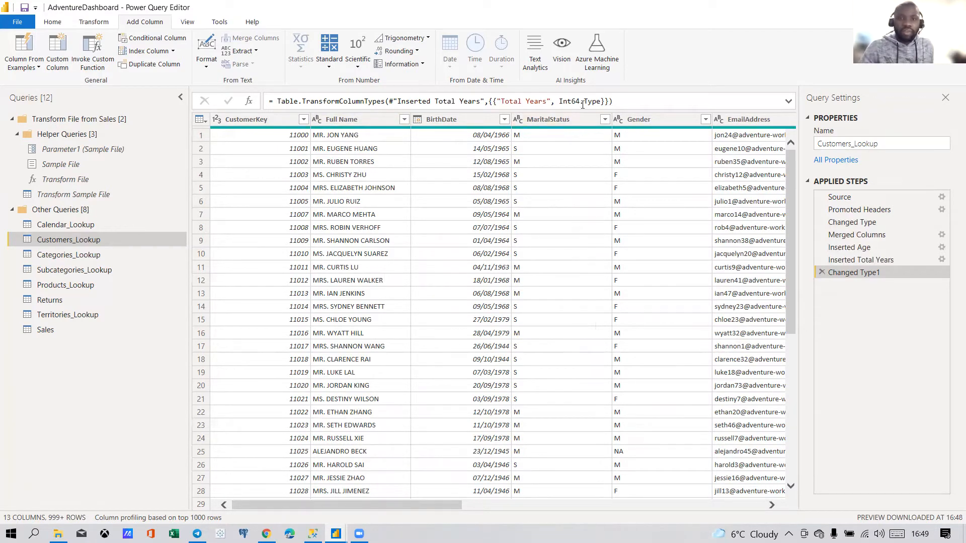
left_click(604, 119)
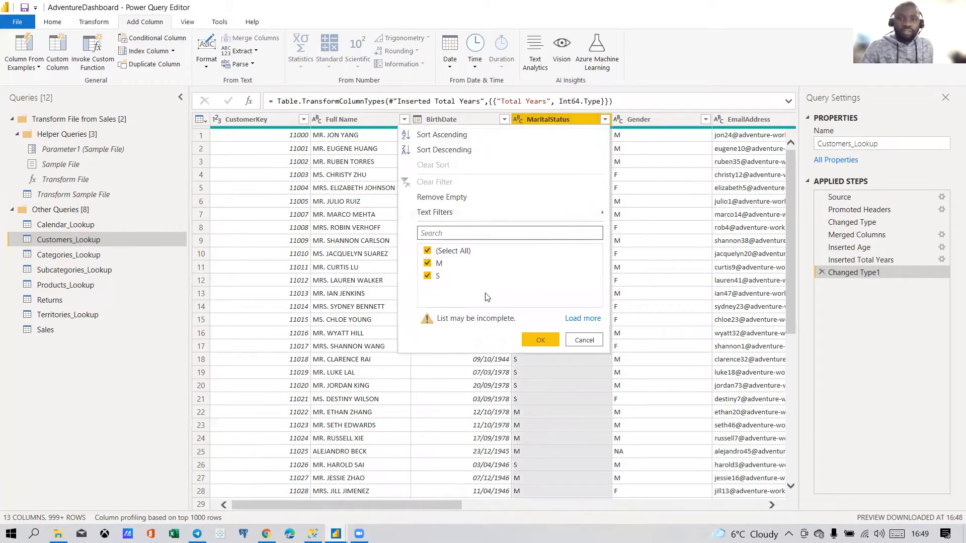
left_click(574, 319)
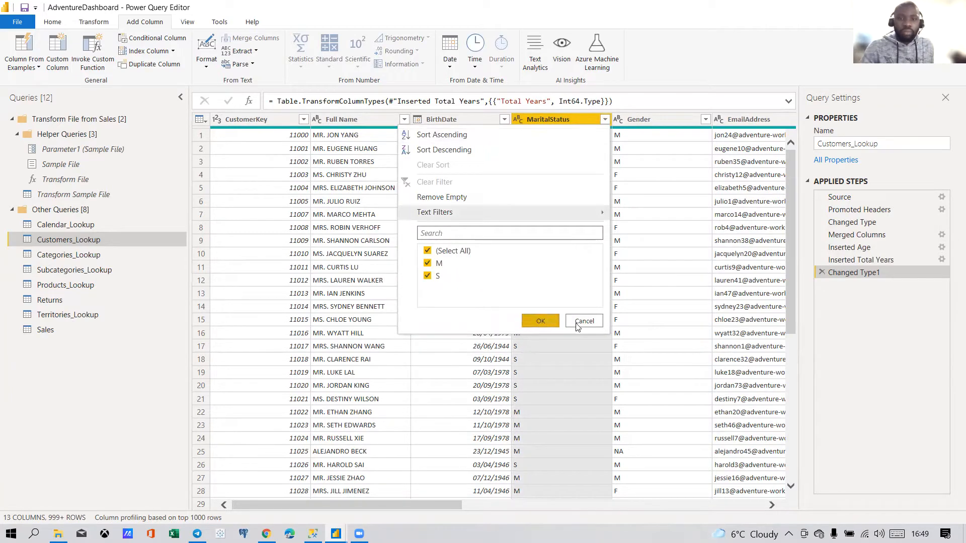
left_click(584, 321)
left_click_drag(460, 506, 535, 507)
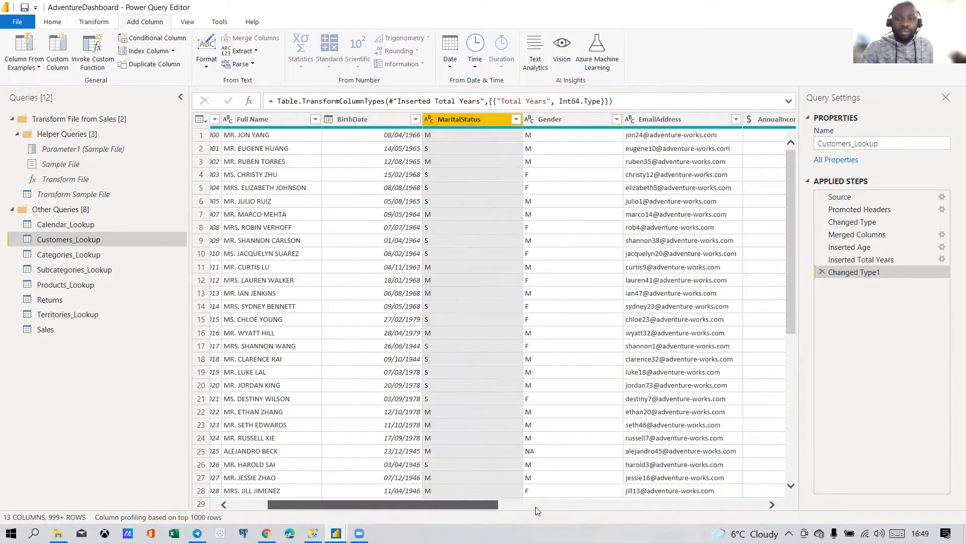
left_click(442, 119)
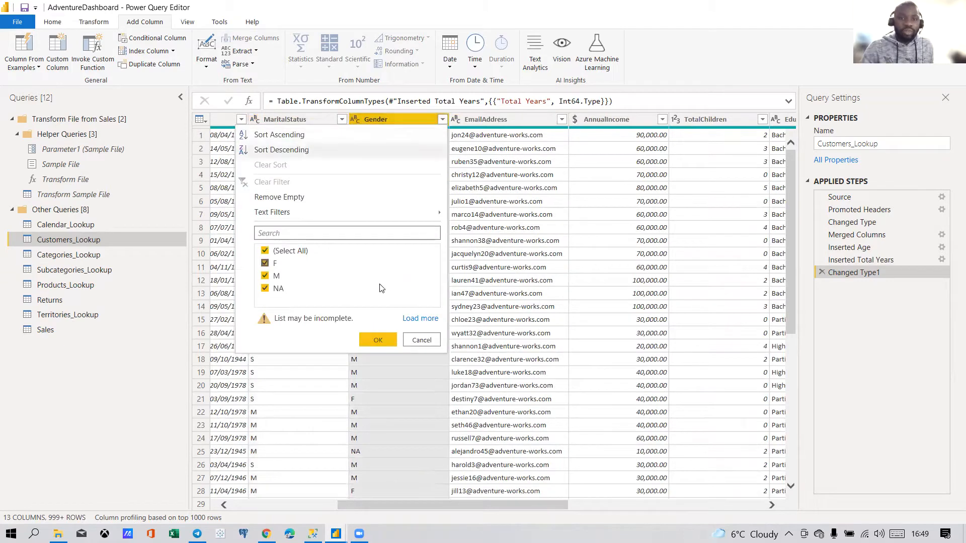
left_click(420, 318)
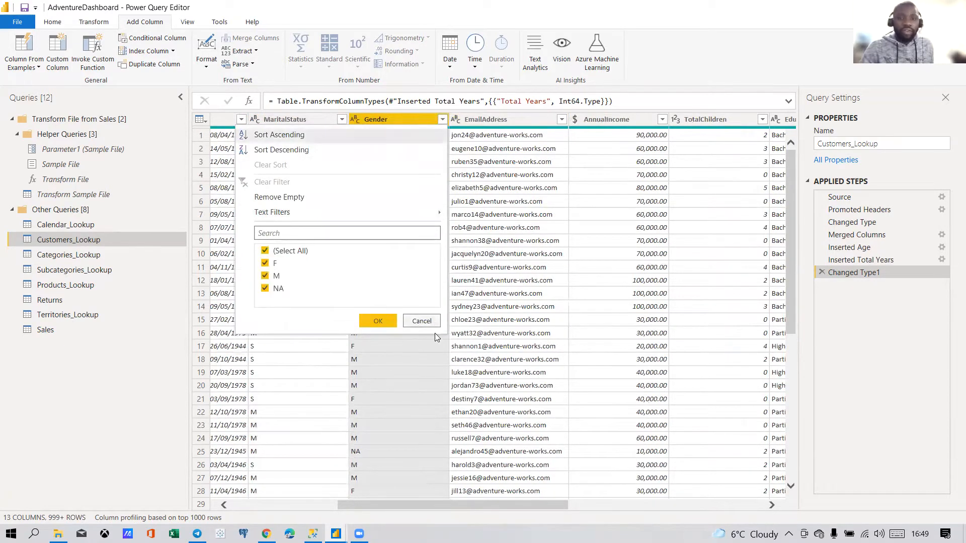
left_click(431, 325)
Step: Examine the complete list of distinct values in the AnnualIncome column without filtering it
left_click_drag(501, 506, 567, 506)
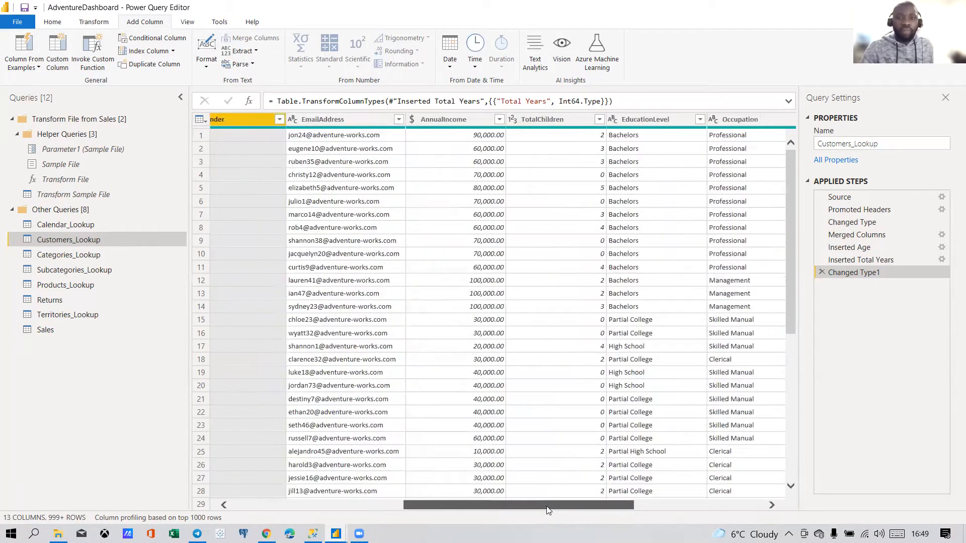
left_click(456, 119)
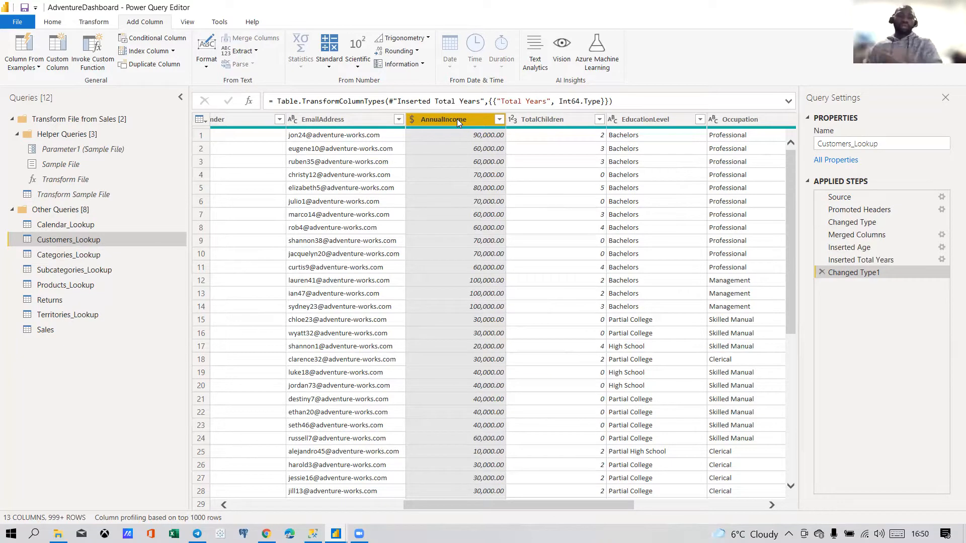
left_click(499, 119)
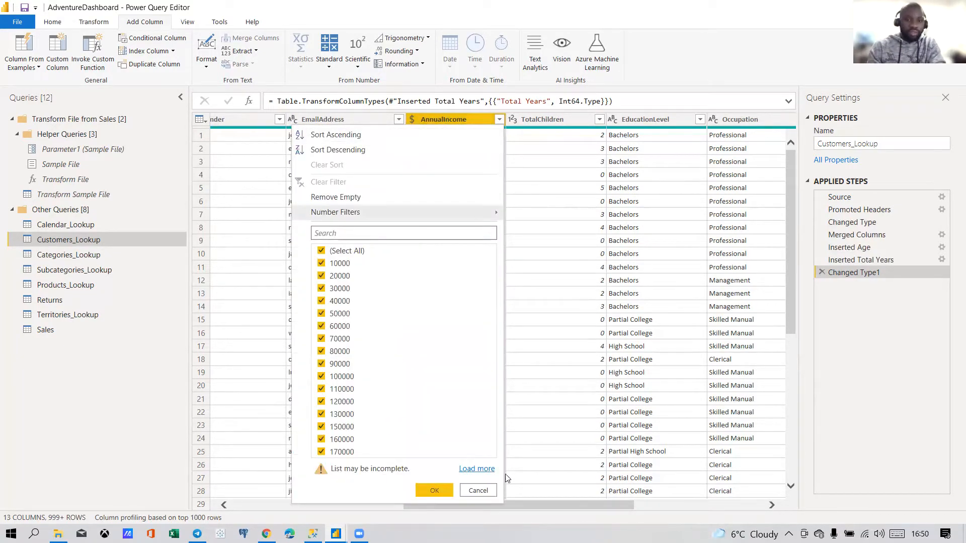
left_click(473, 468)
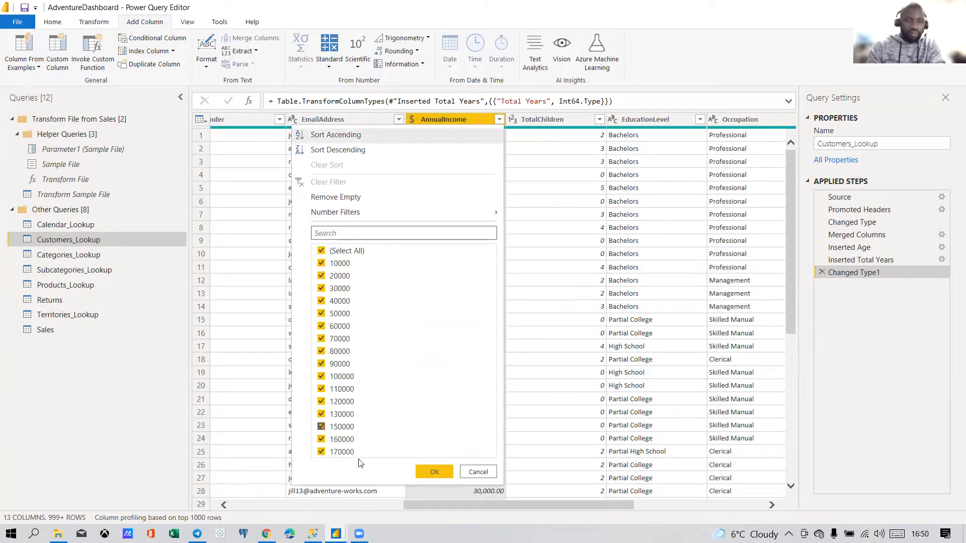
left_click(477, 472)
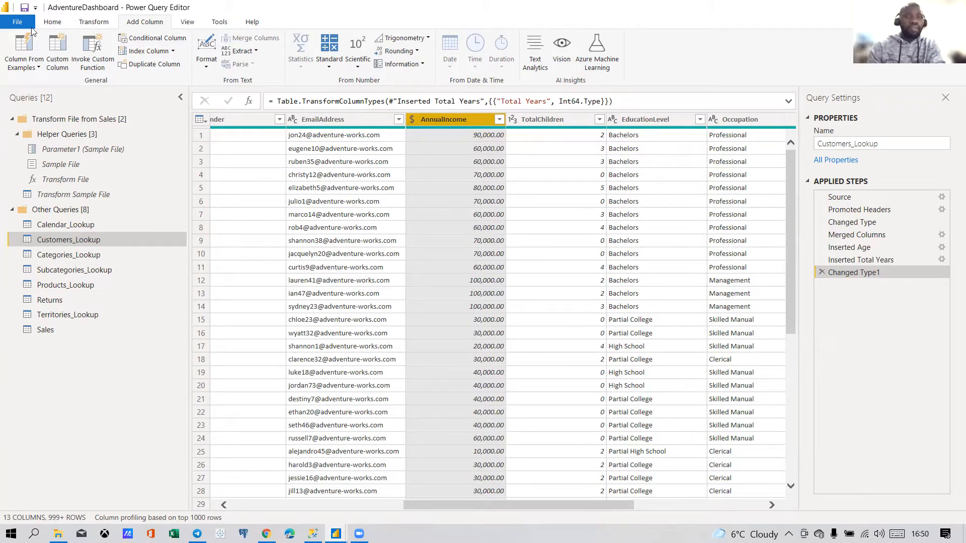
Step: Start a conditional column whose first clause outputs Low when AnnualIncome is less than 50,000
left_click(140, 40)
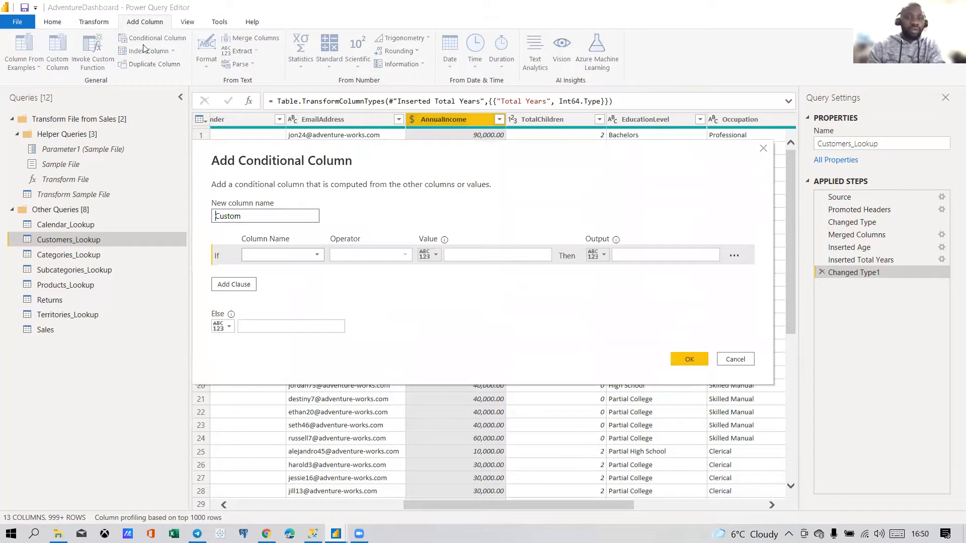
left_click(264, 255)
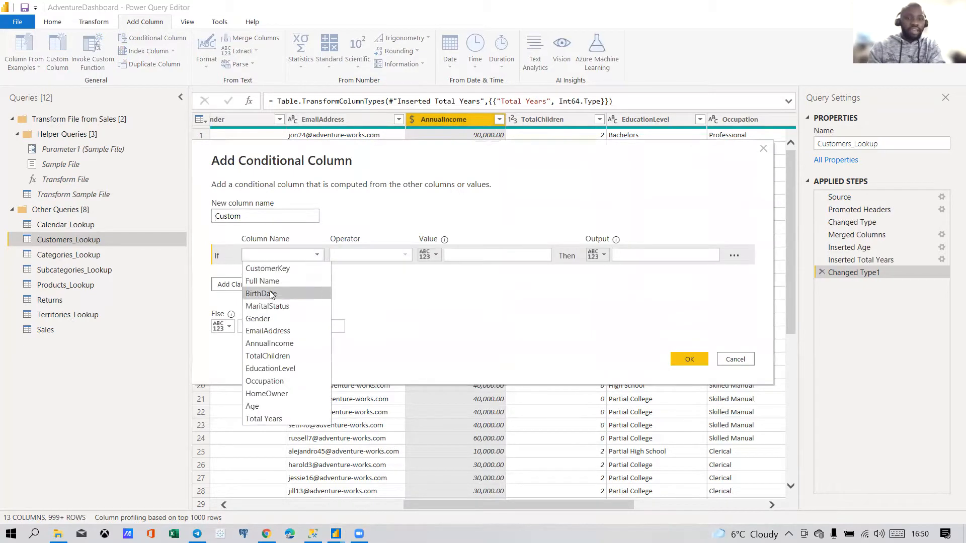
left_click(276, 344)
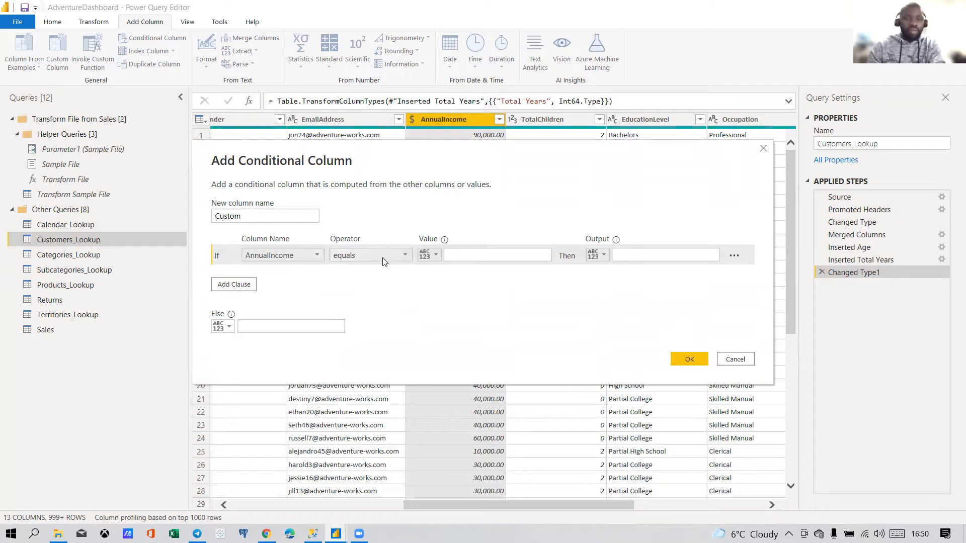
left_click(370, 256)
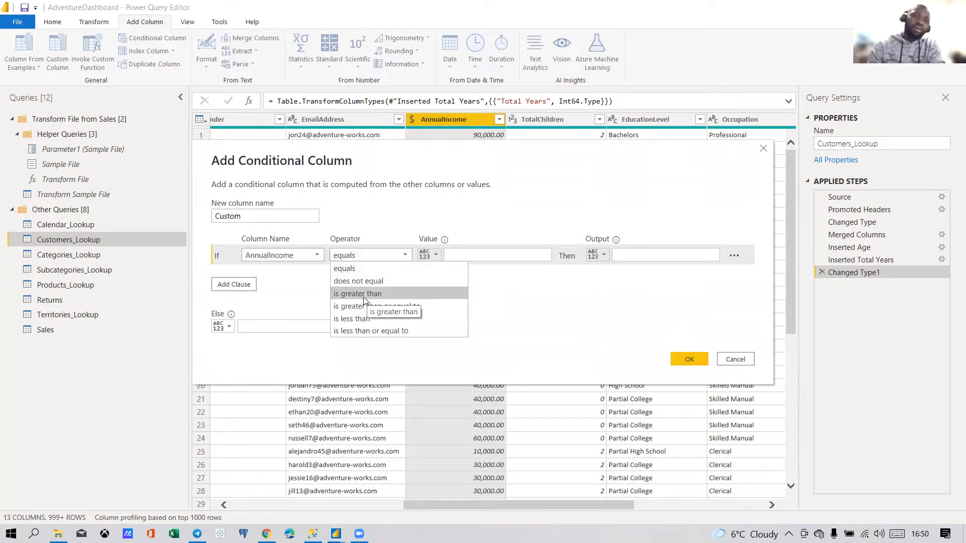
left_click(364, 296)
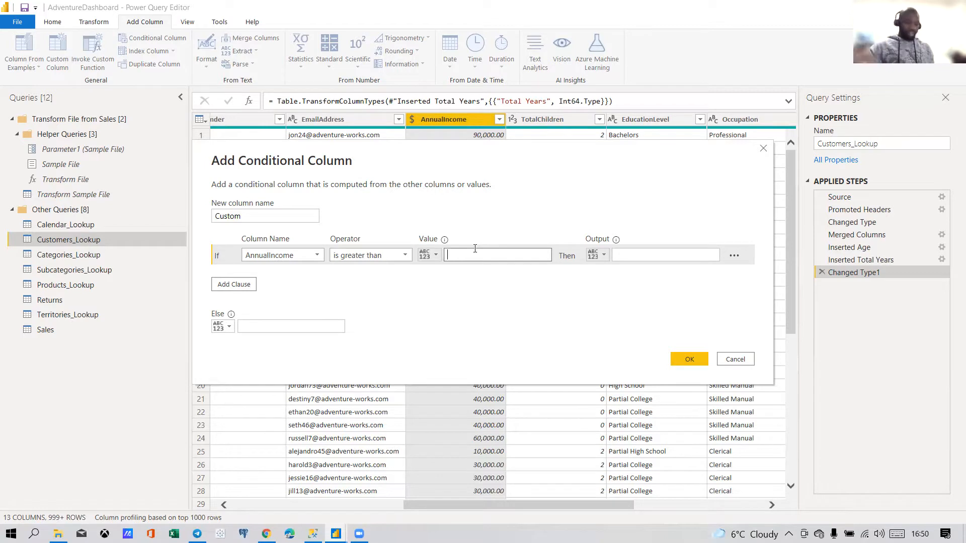
left_click(411, 254)
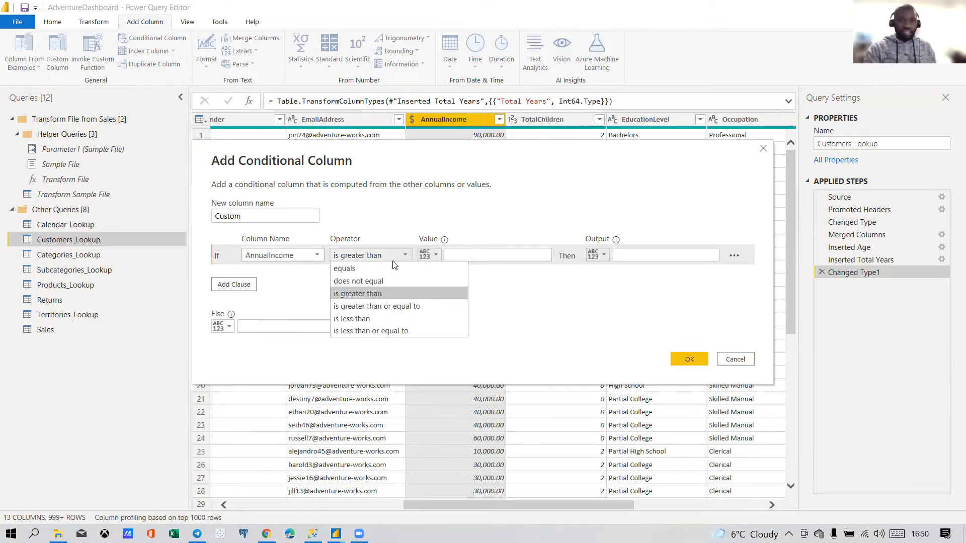
left_click(363, 319)
left_click(476, 254)
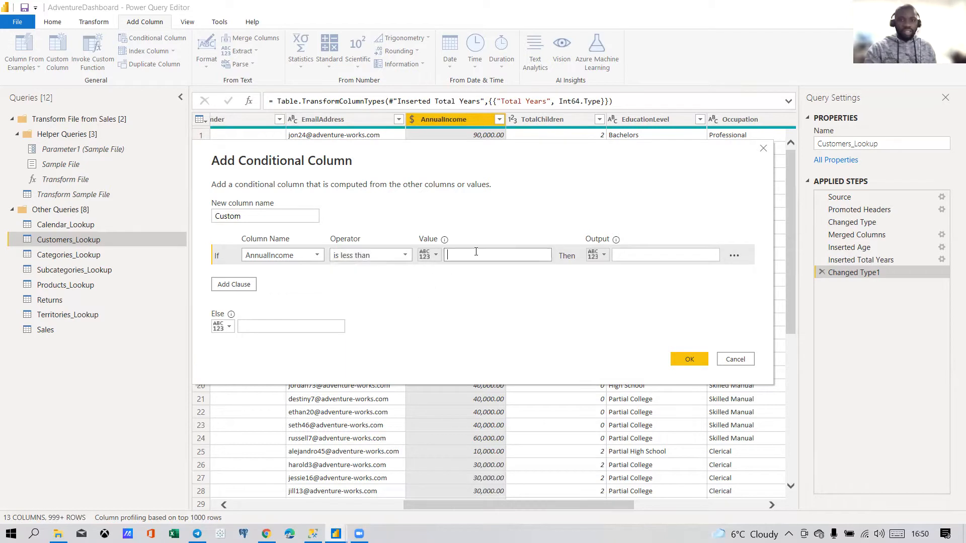
type("50,00")
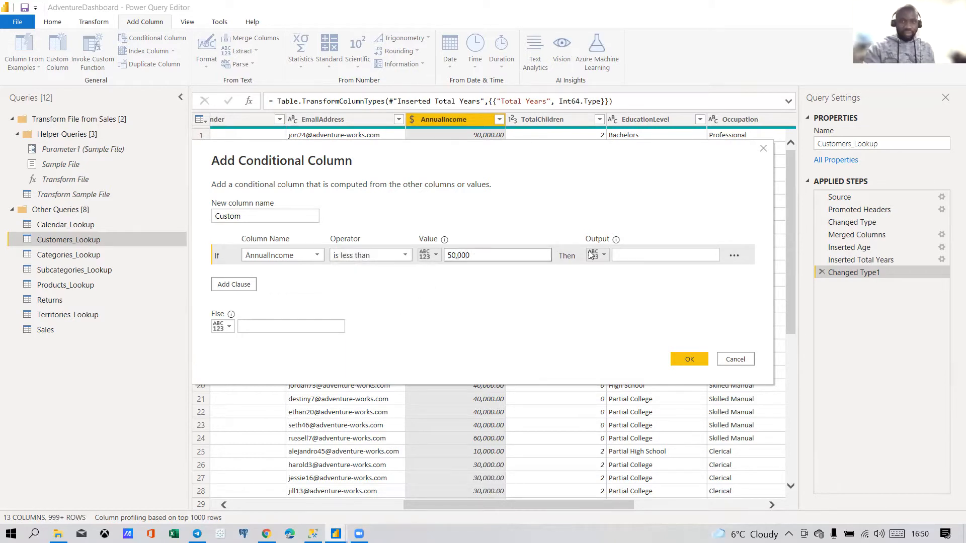
left_click(628, 254)
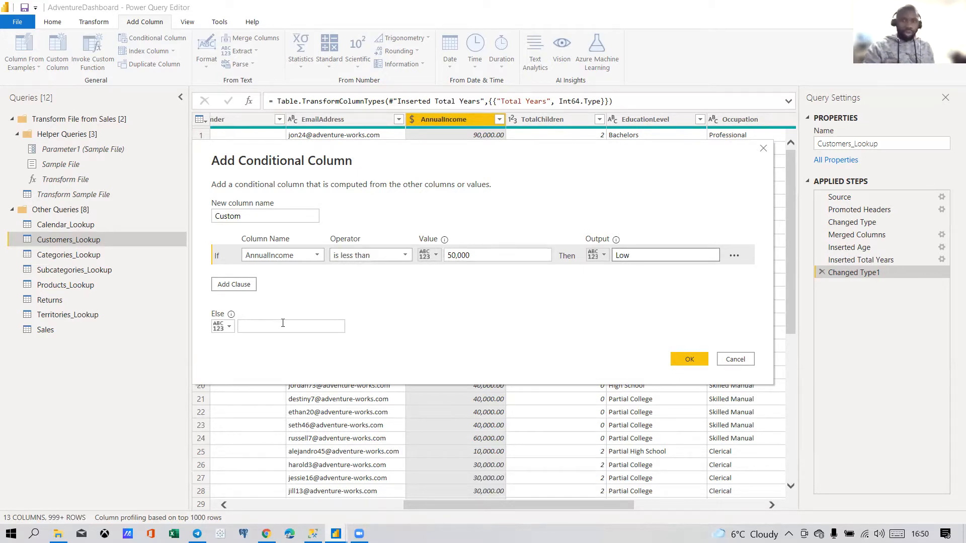
Step: Add a second clause that outputs Mid when AnnualIncome is less than 100000
left_click(232, 285)
left_click(304, 276)
left_click(314, 363)
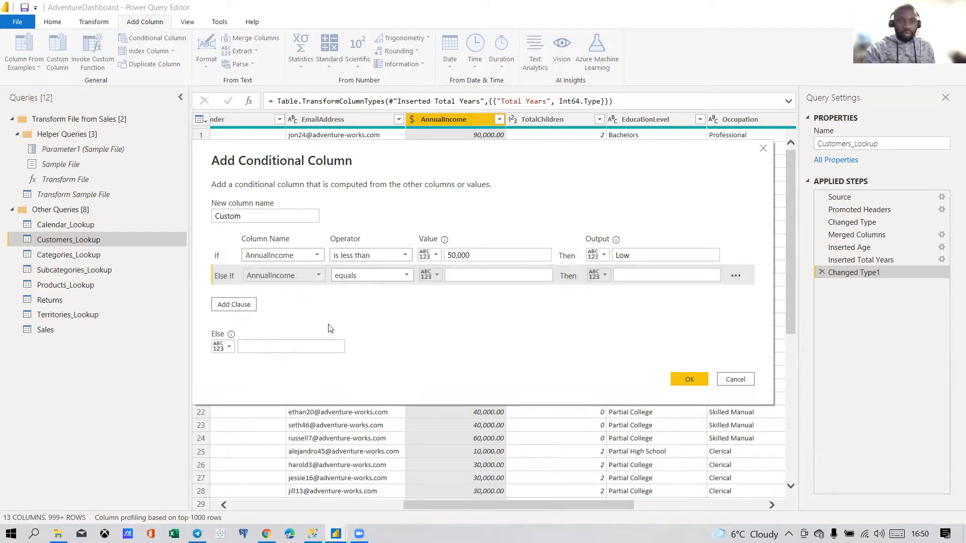
left_click(371, 279)
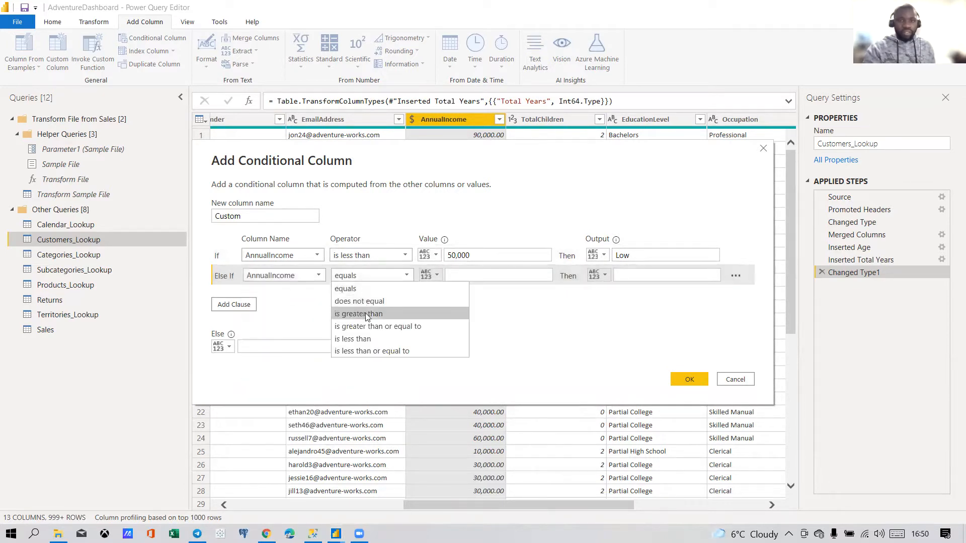
left_click(360, 338)
left_click(490, 276)
type("10000")
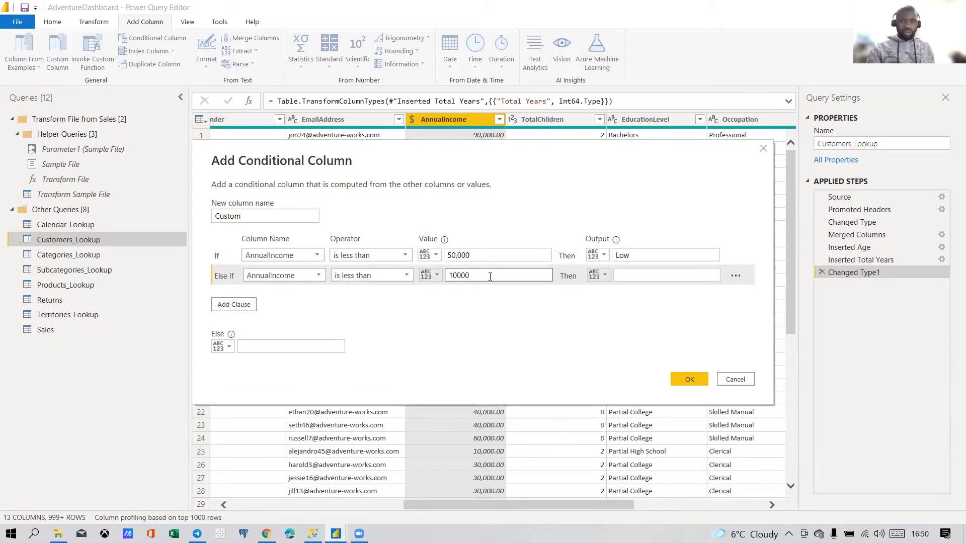
type("0")
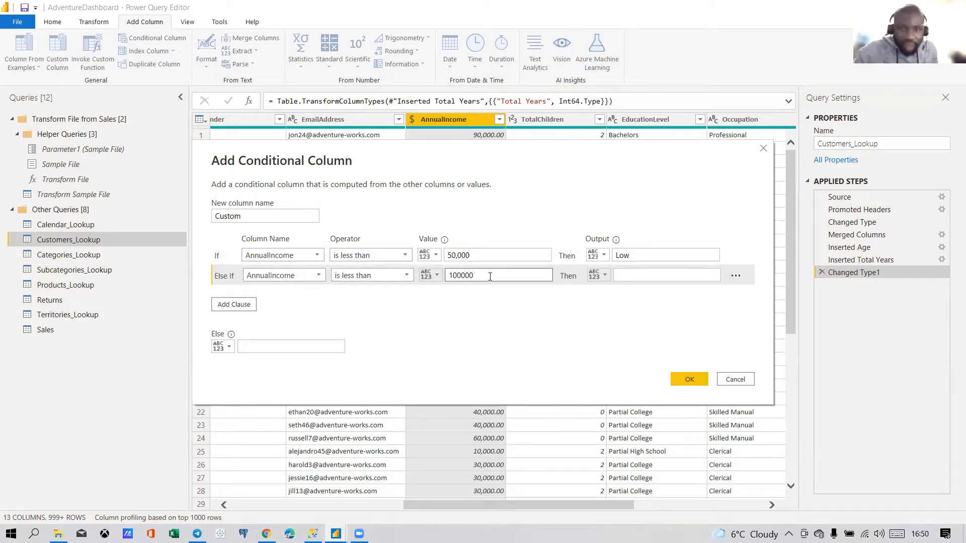
left_click(647, 275)
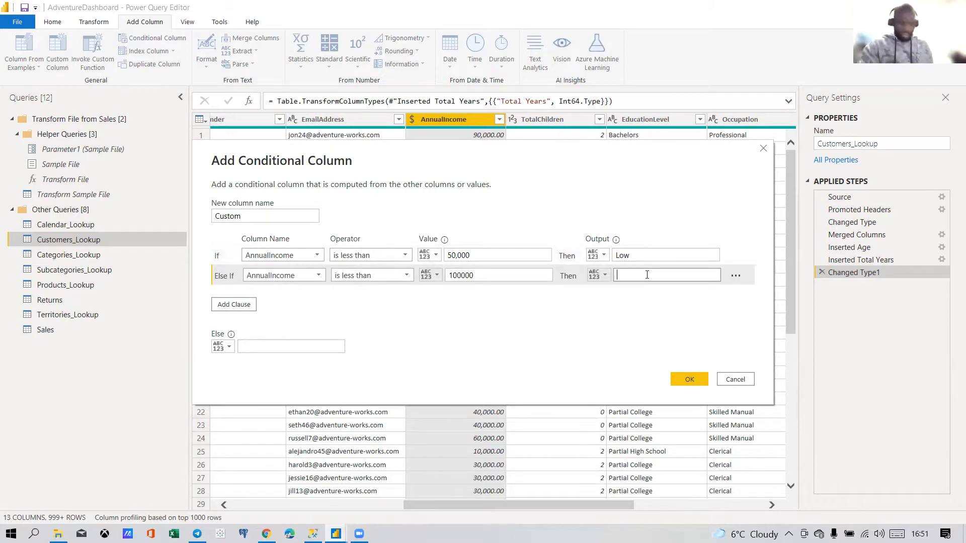
type("Mi")
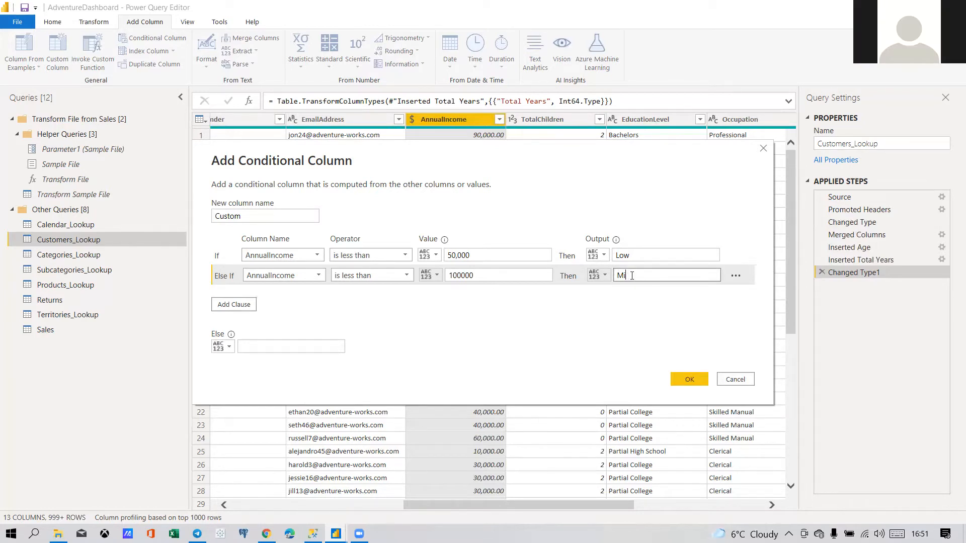
type("d")
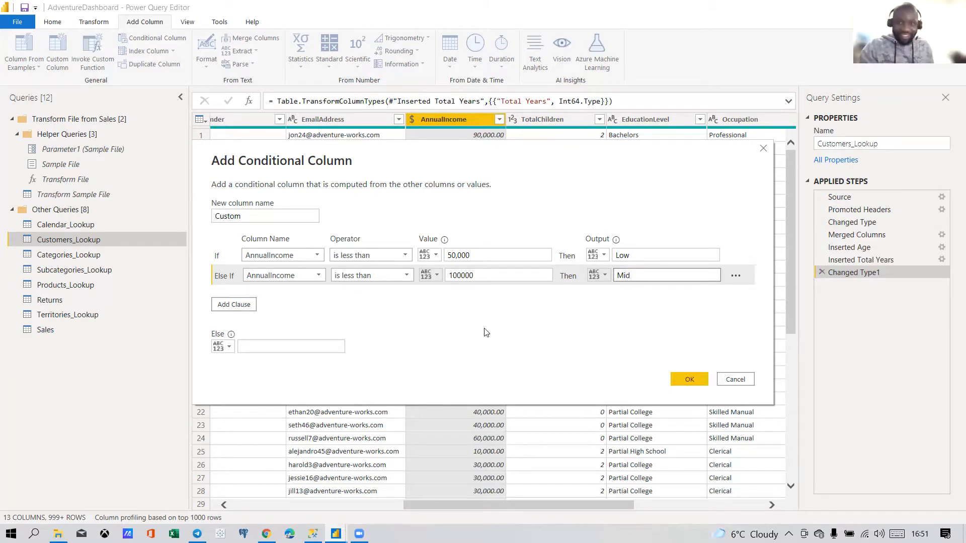
Step: Set the second clause's threshold to 8000 and the first clause's threshold to 4,000
left_click(458, 274)
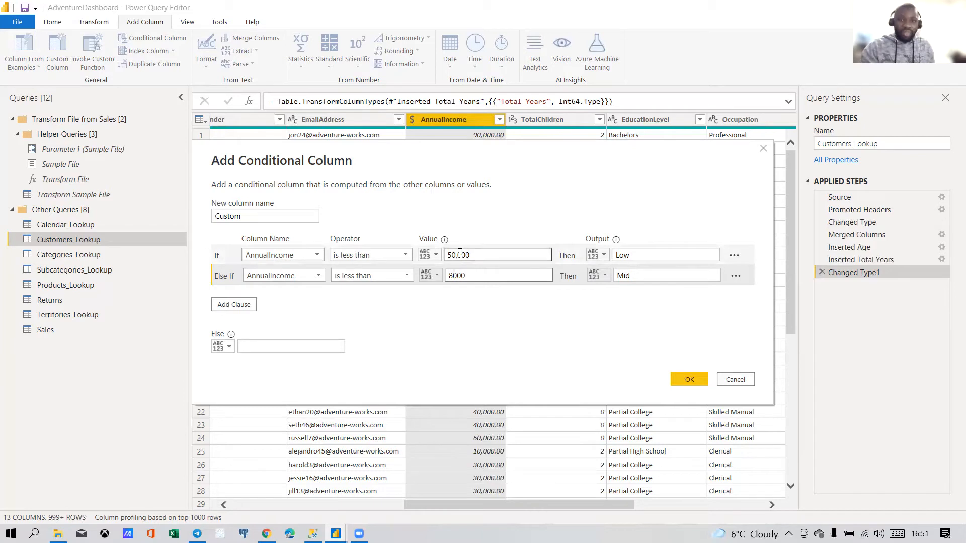
left_click(459, 256)
key("BackSpace")
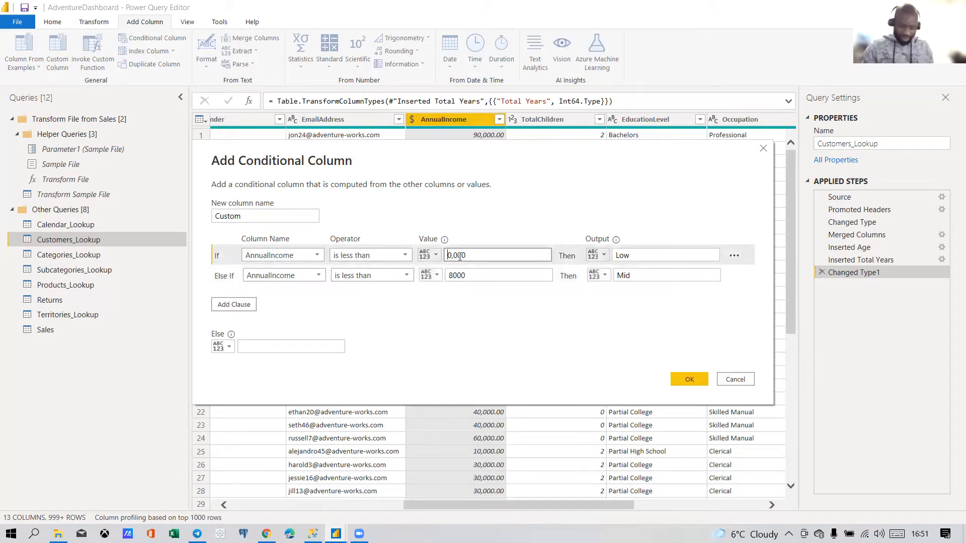
key("Delete")
type("4")
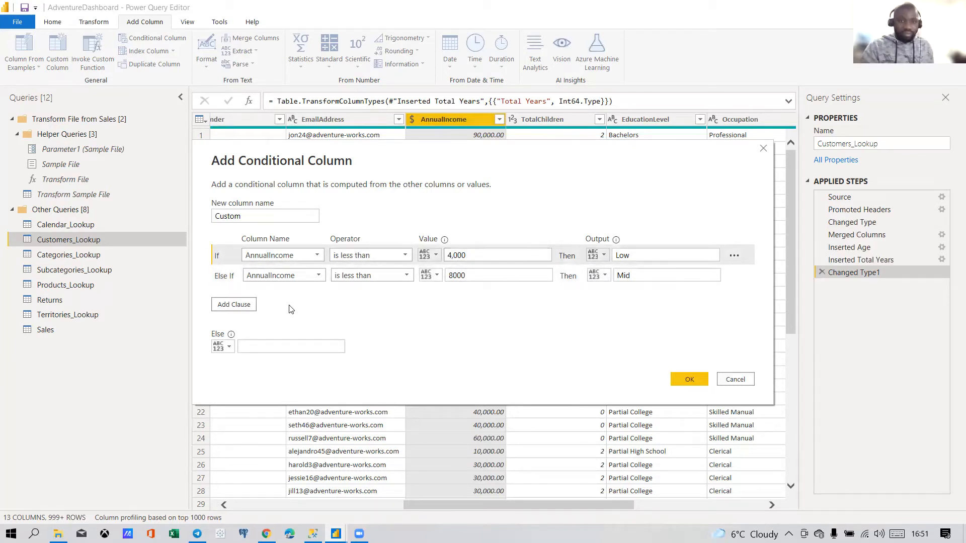
Step: Add a third clause to the conditional column that tests AnnualIncome
left_click(246, 305)
left_click(280, 297)
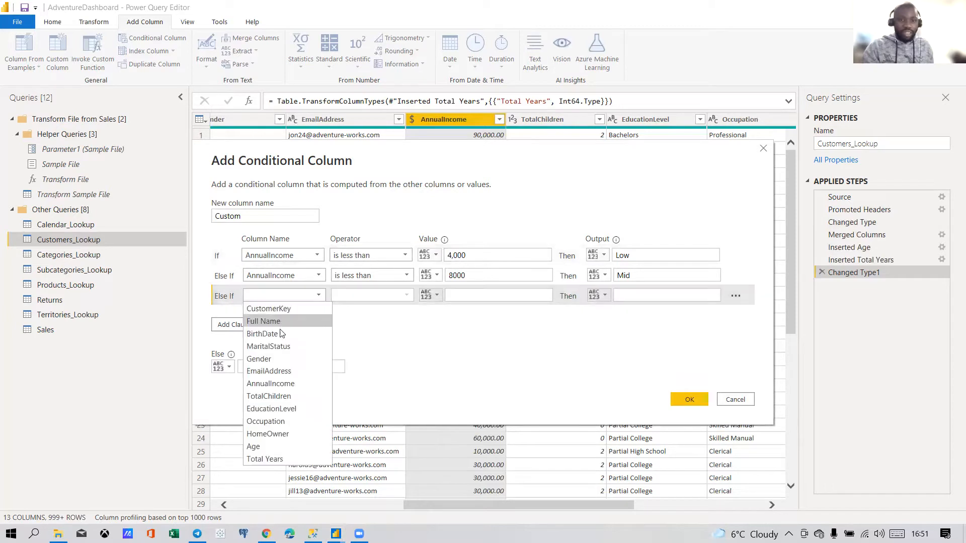
left_click(270, 383)
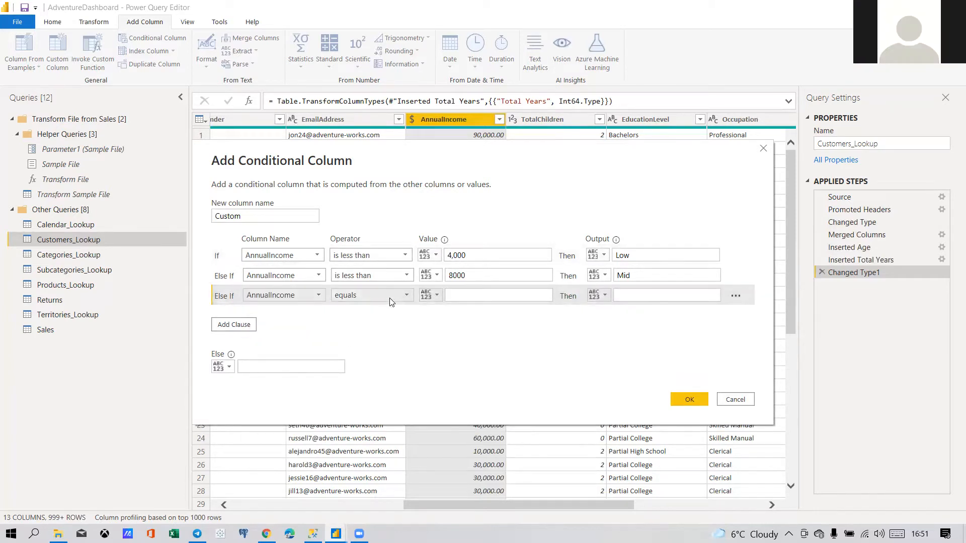
Step: Set the first two clause thresholds to 40000 and 80000, and the third clause's operator to is greater than or equal to
left_click(471, 254)
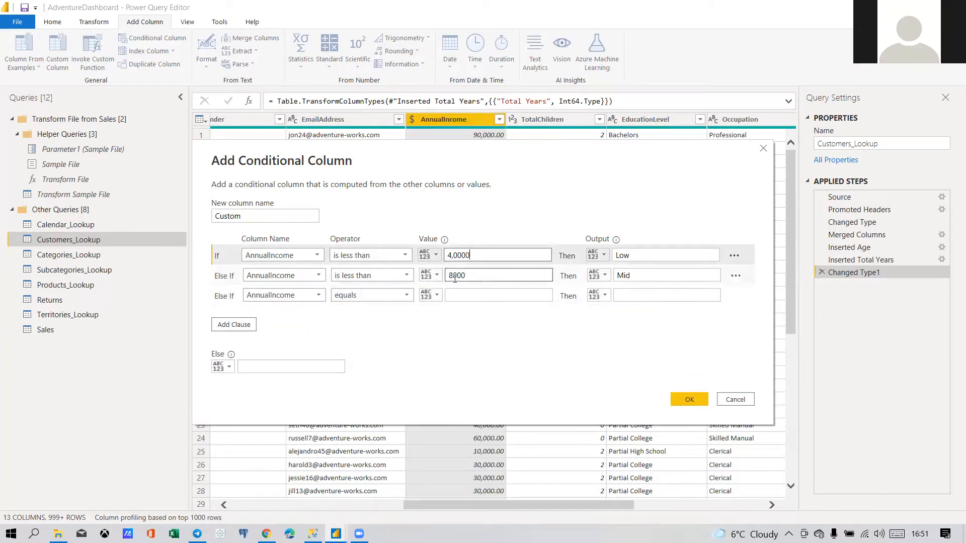
key("Left")
key("Left")
key("Left")
key("BackSpace")
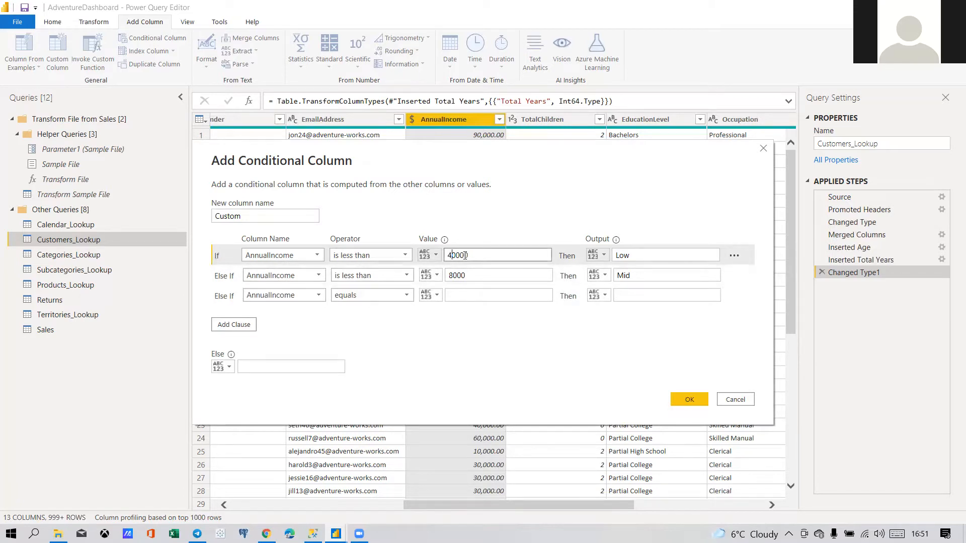
type(",")
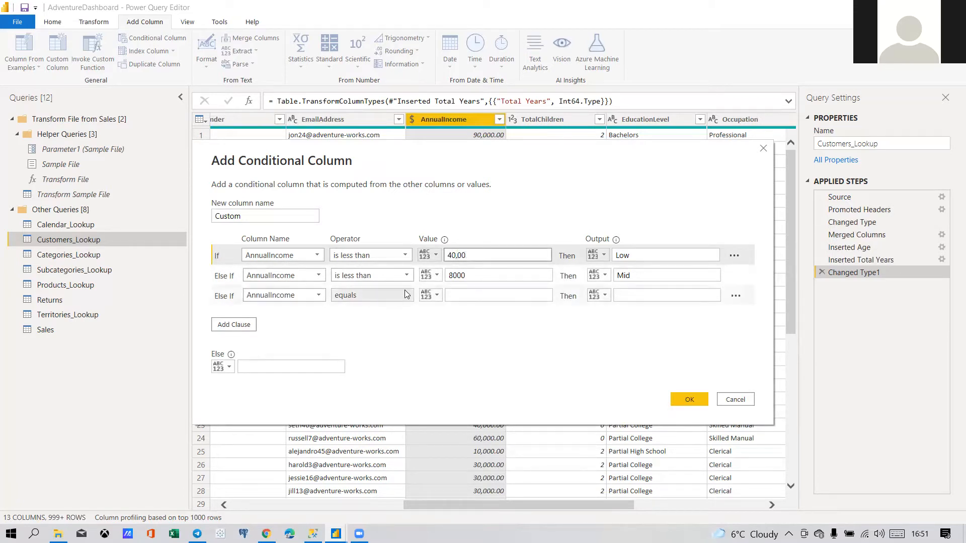
left_click(473, 276)
type("0")
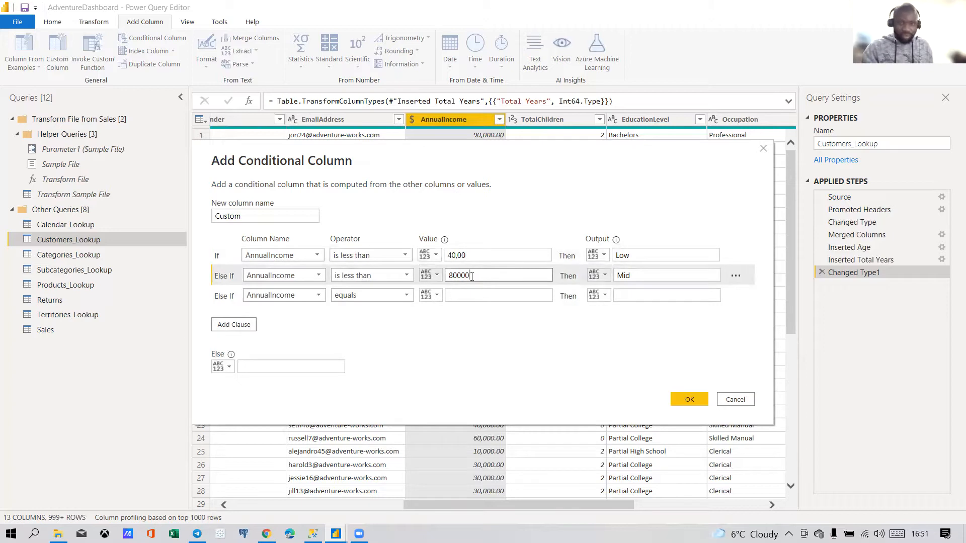
left_click(396, 294)
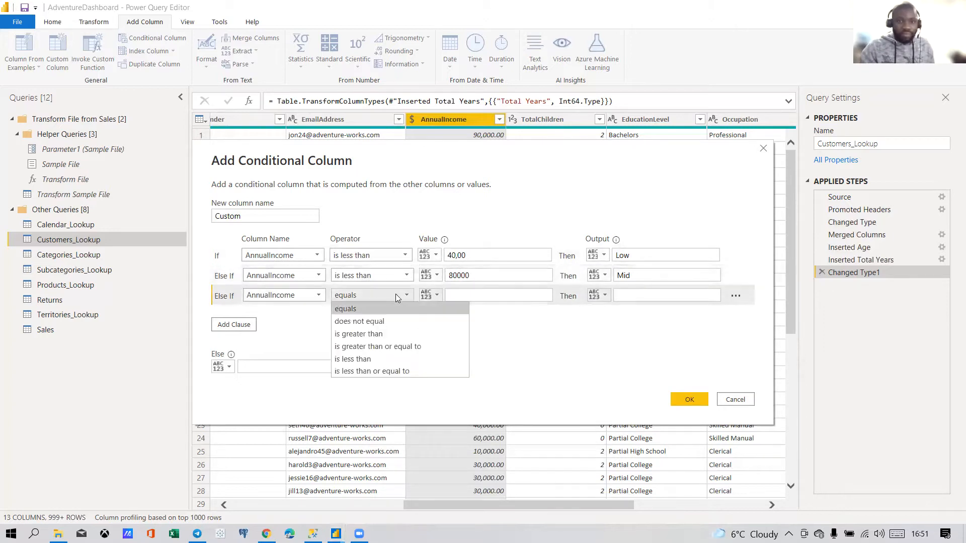
left_click(369, 346)
left_click(468, 256)
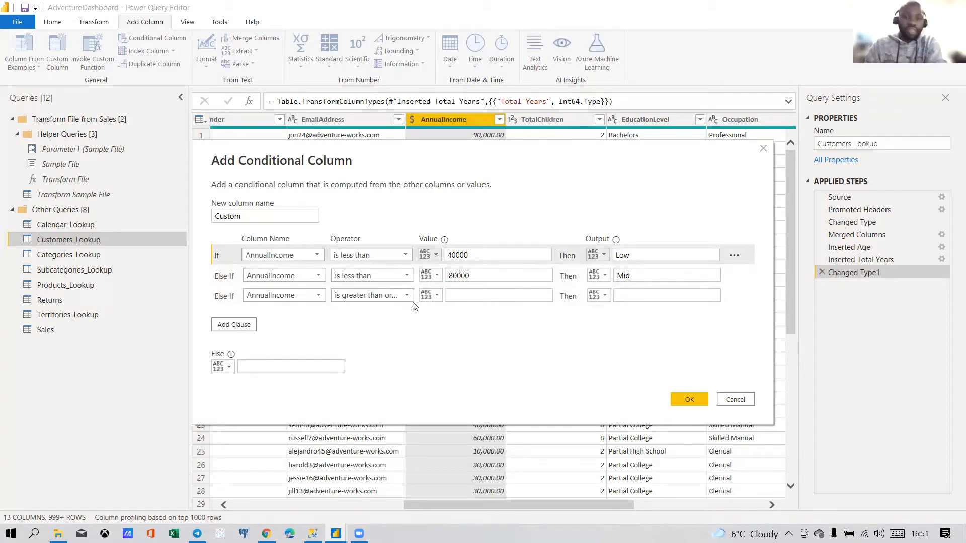
Step: Set the threshold values of both the second and third clauses to 90000
left_click(471, 277)
left_click(467, 299)
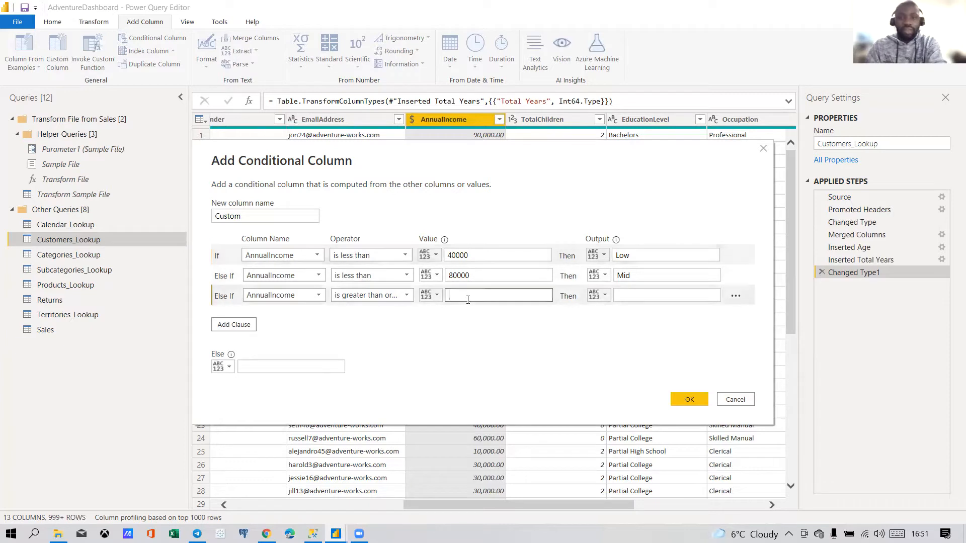
type("80000")
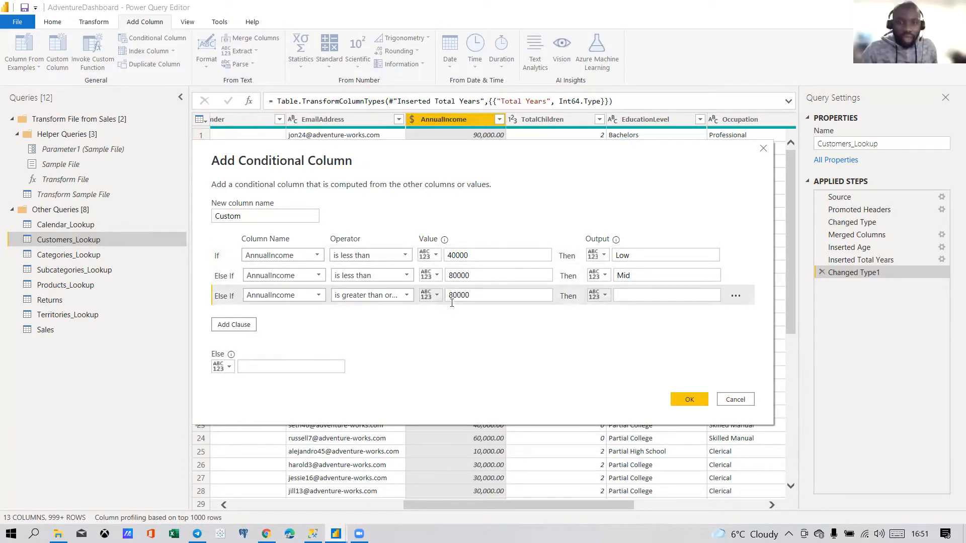
left_click(455, 295)
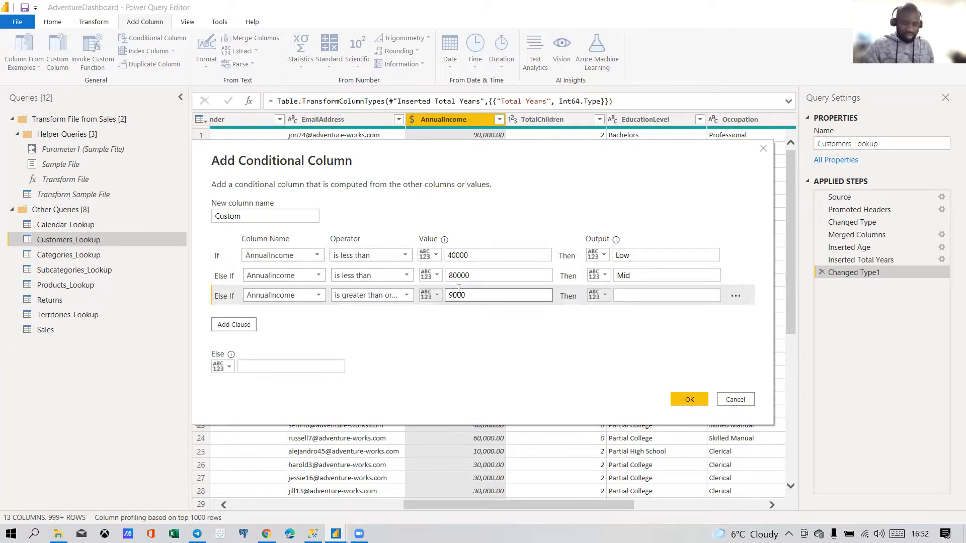
left_click(457, 277)
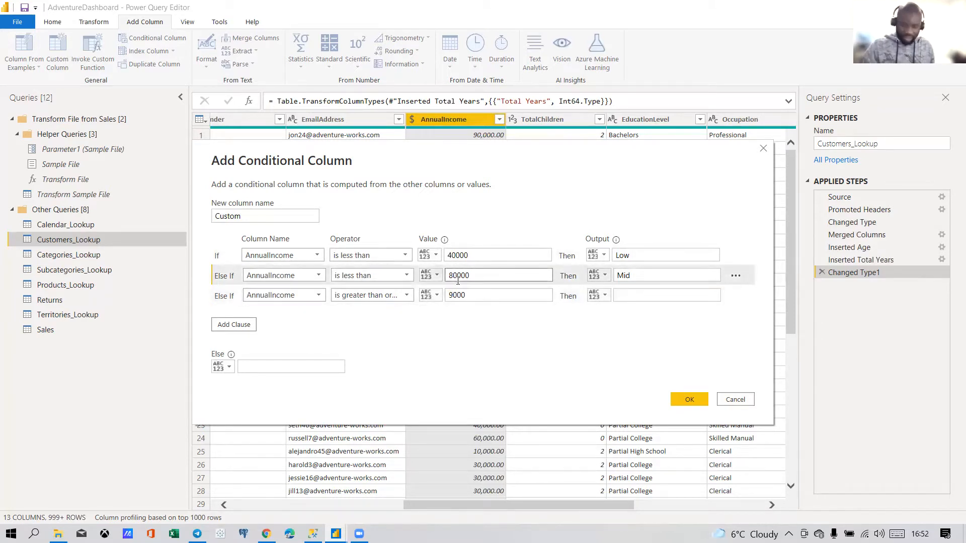
left_click(479, 274)
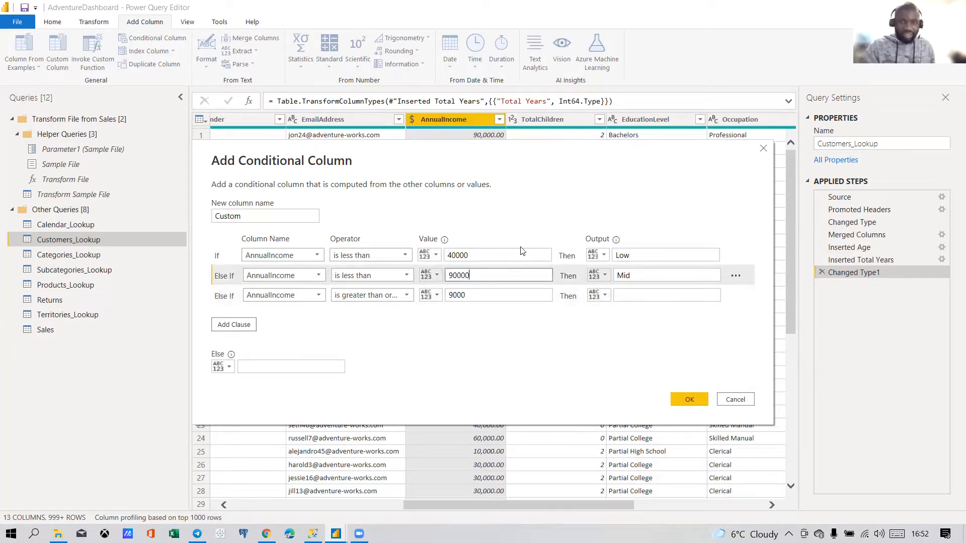
left_click(492, 292)
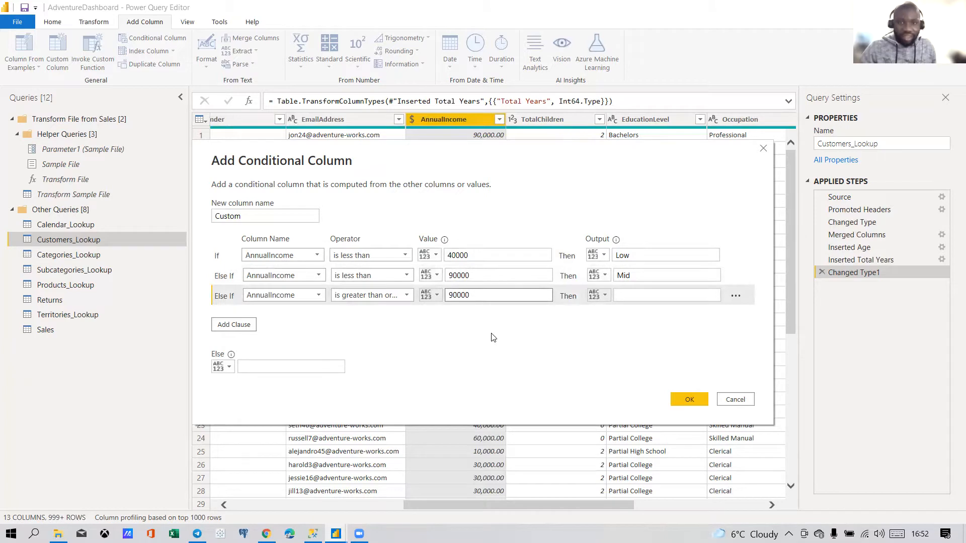
Step: Set the third clause's output to High, leave the Else value empty and create the conditional column
left_click(268, 366)
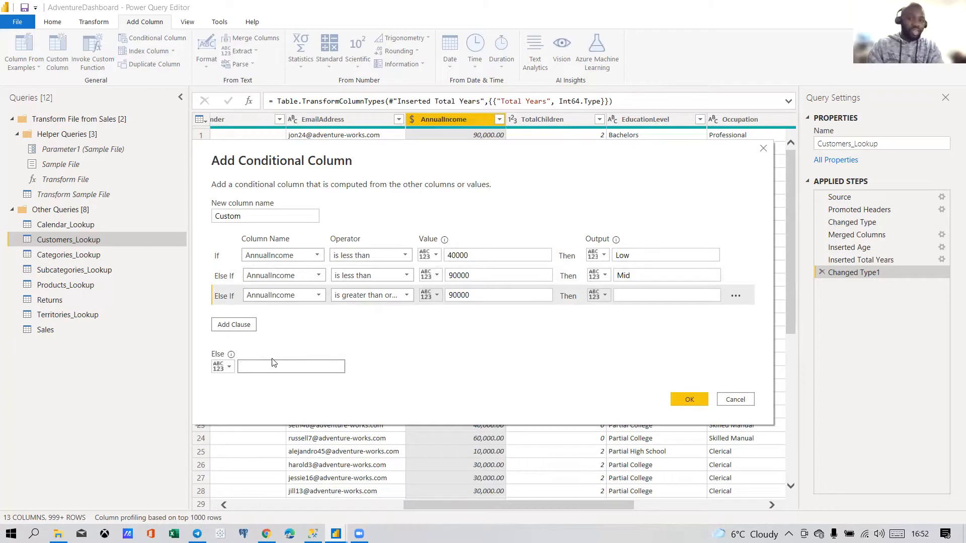
left_click(637, 296)
type("High")
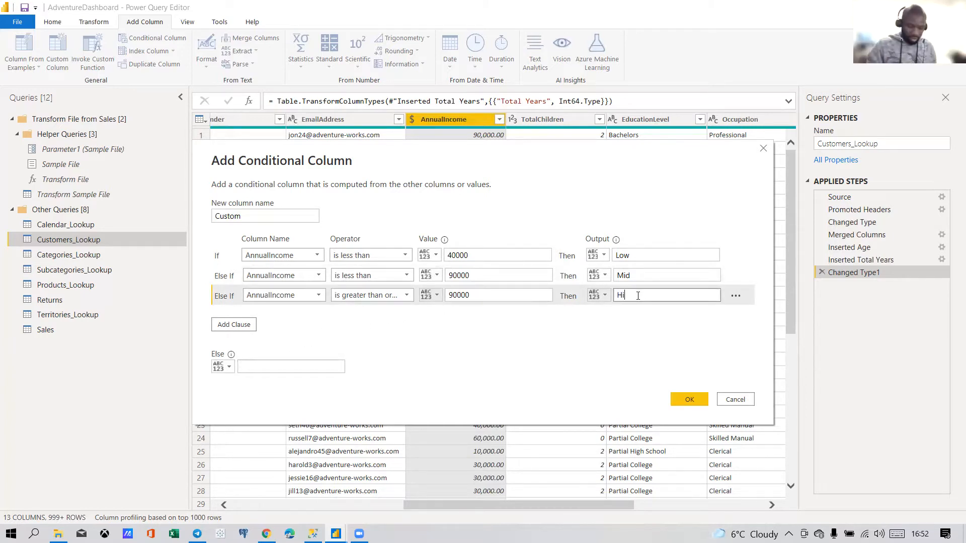
left_click(344, 340)
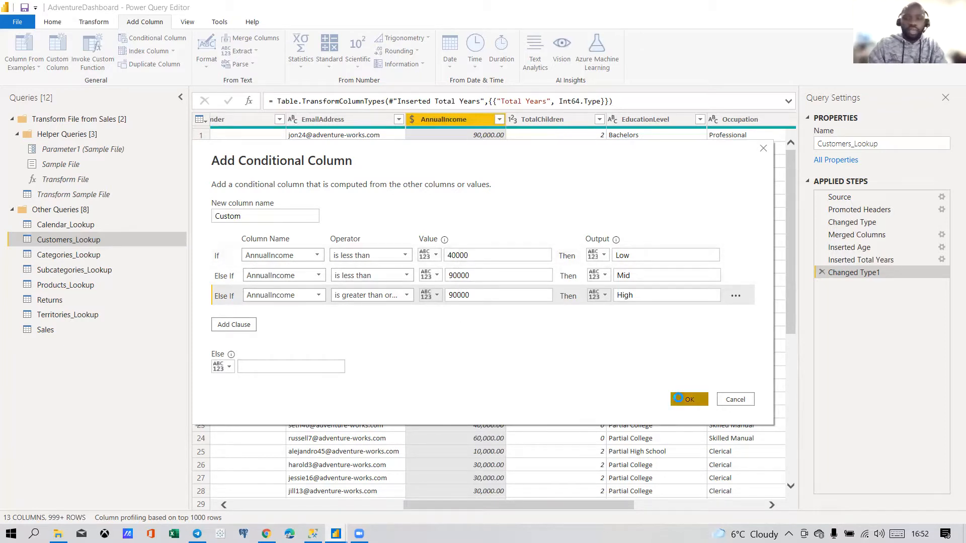
left_click(687, 398)
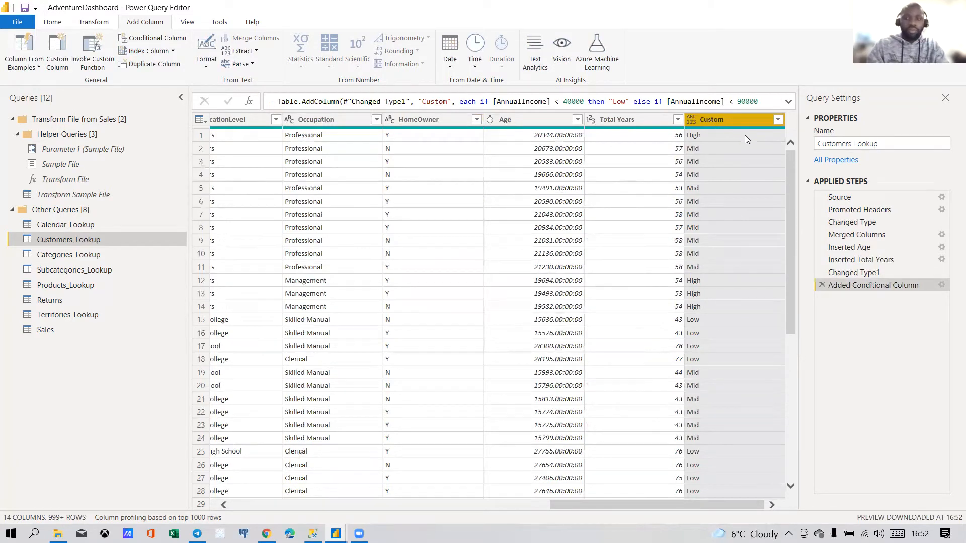
Step: Rename the new Custom column as Income Class
double_click(719, 120)
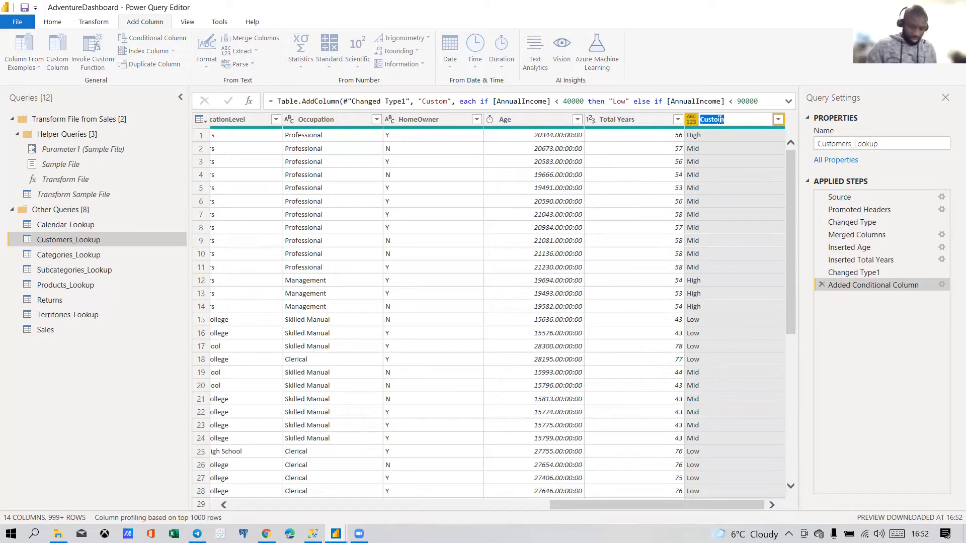
type("I")
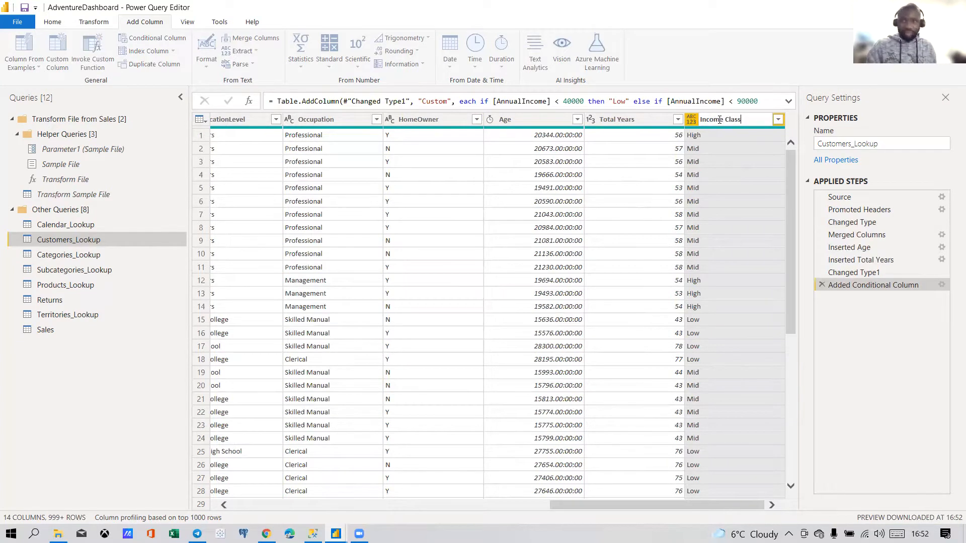
type("ncome Class")
key("Return")
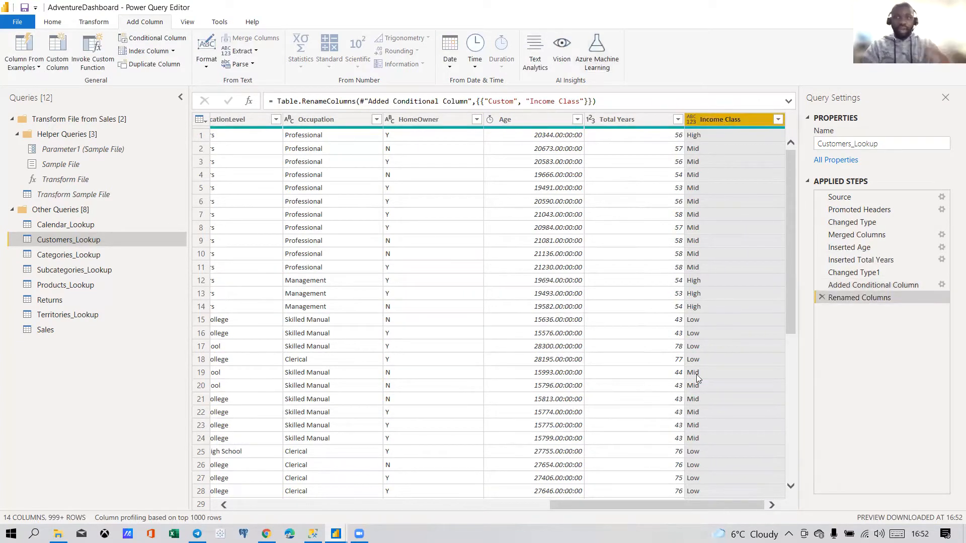
Step: Examine the complete list of distinct values in the EducationLevel column without filtering it
left_click_drag(645, 509, 564, 501)
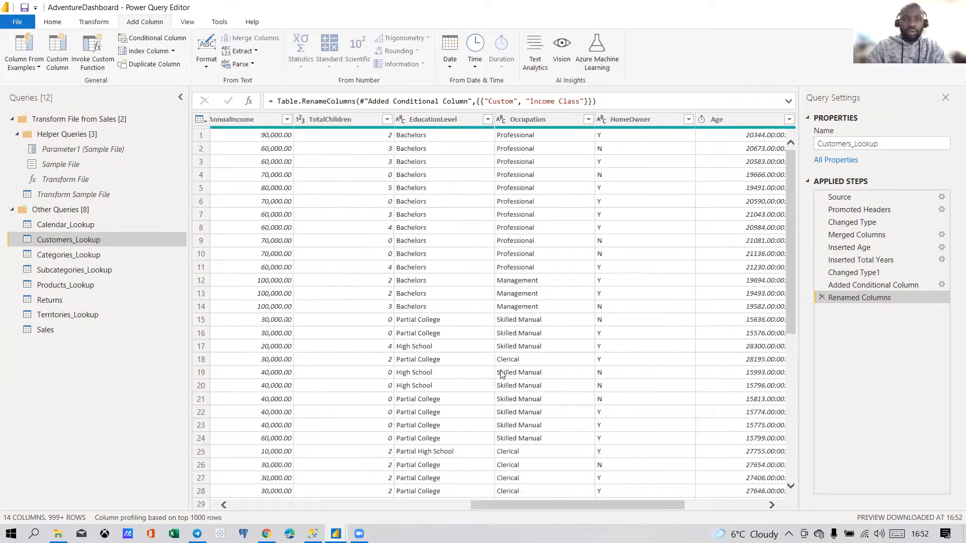
left_click(486, 119)
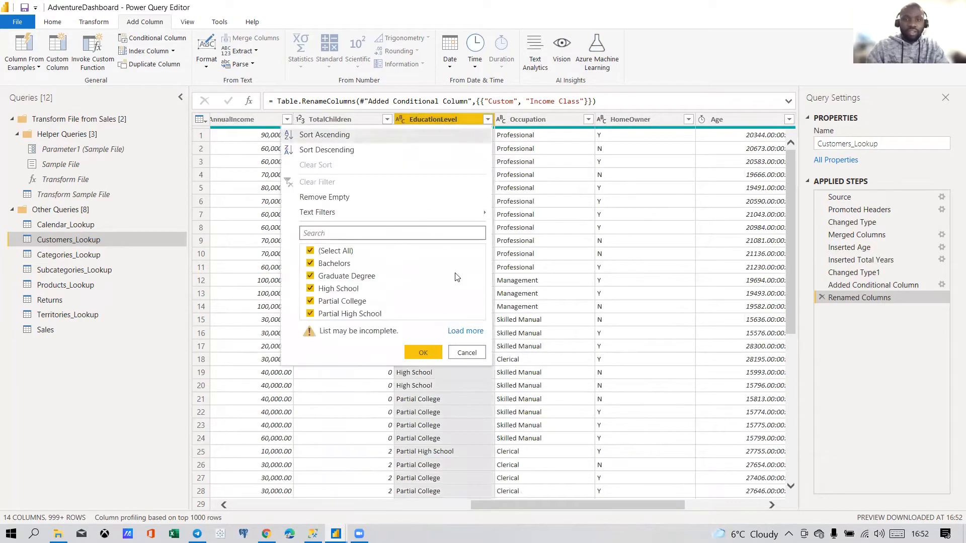
left_click(466, 330)
left_click(467, 334)
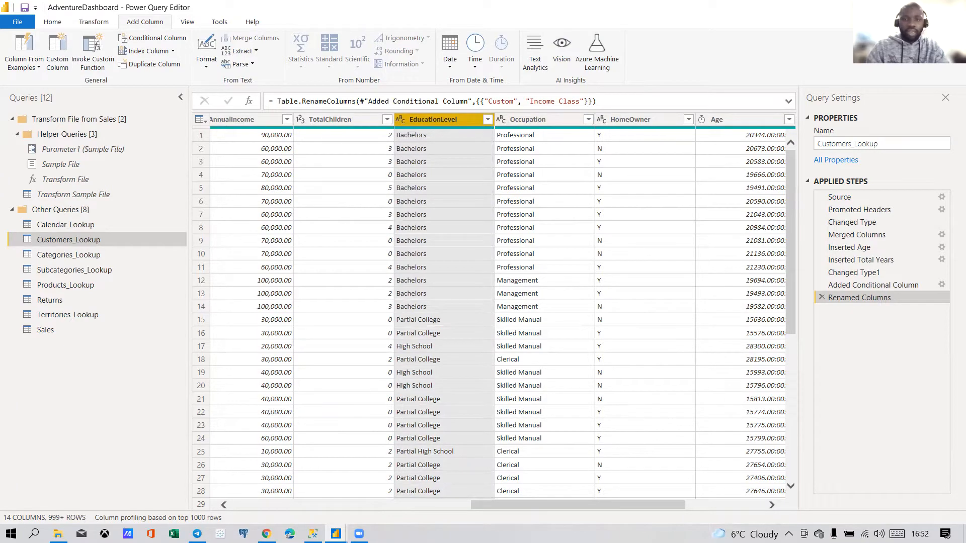
left_click_drag(495, 507, 264, 508)
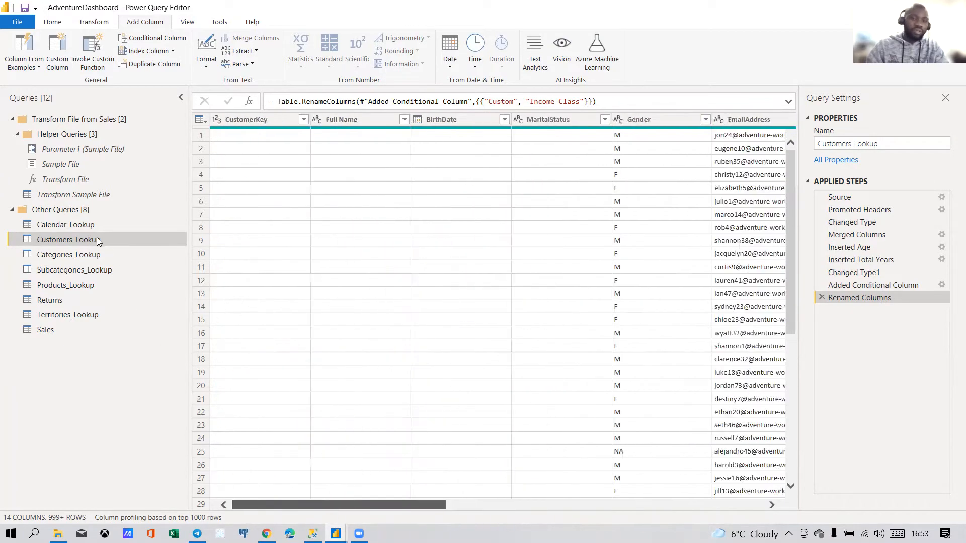
Step: Look through the Categories_Lookup and Subcategories_Lookup queries and examine all columns of Products_Lookup from ProductKey to ProductPrice
left_click(78, 257)
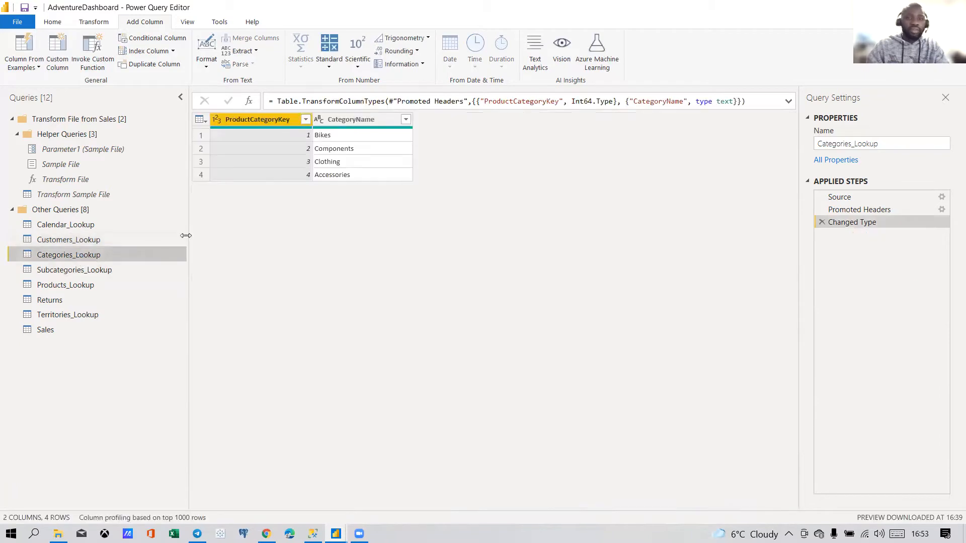
left_click(77, 283)
left_click(75, 271)
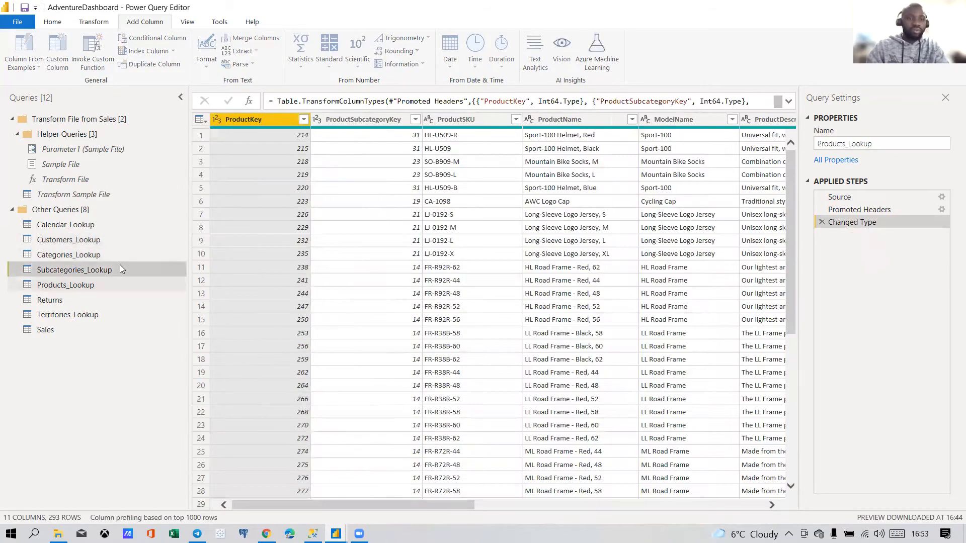
left_click(72, 286)
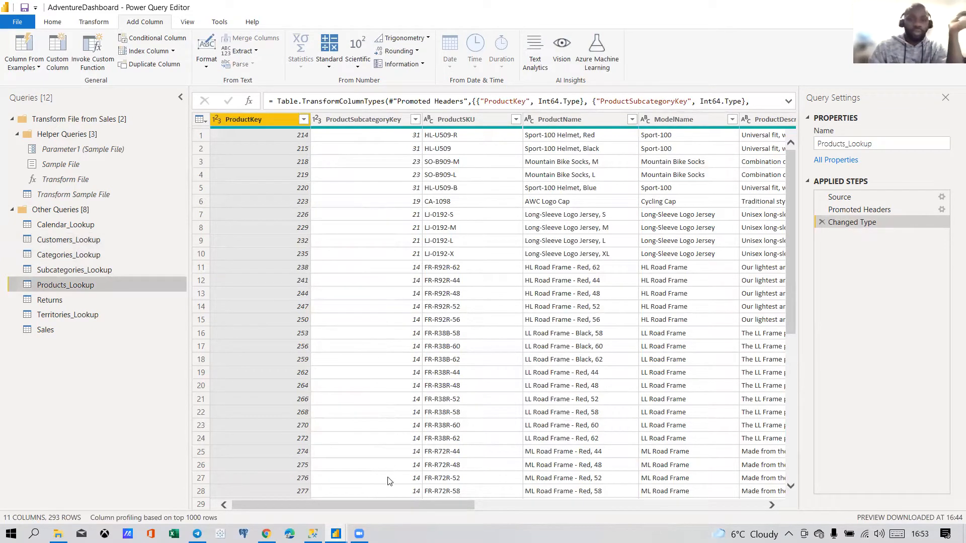
left_click_drag(356, 505, 398, 503)
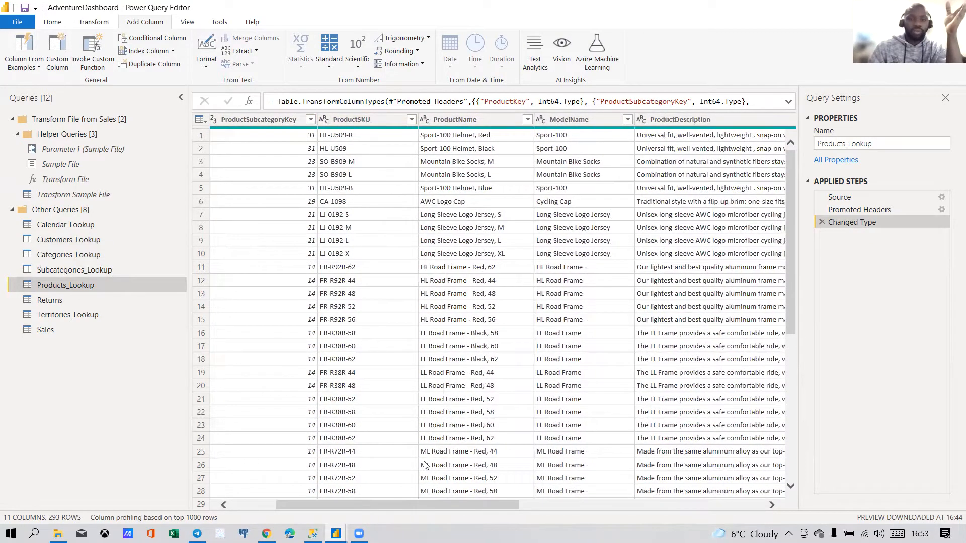
left_click_drag(384, 504, 410, 511)
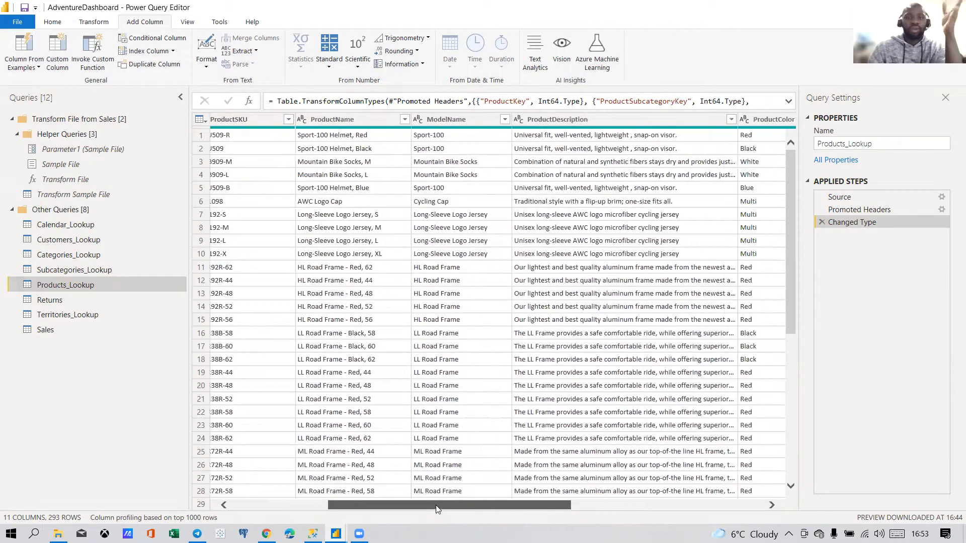
left_click_drag(436, 505, 628, 496)
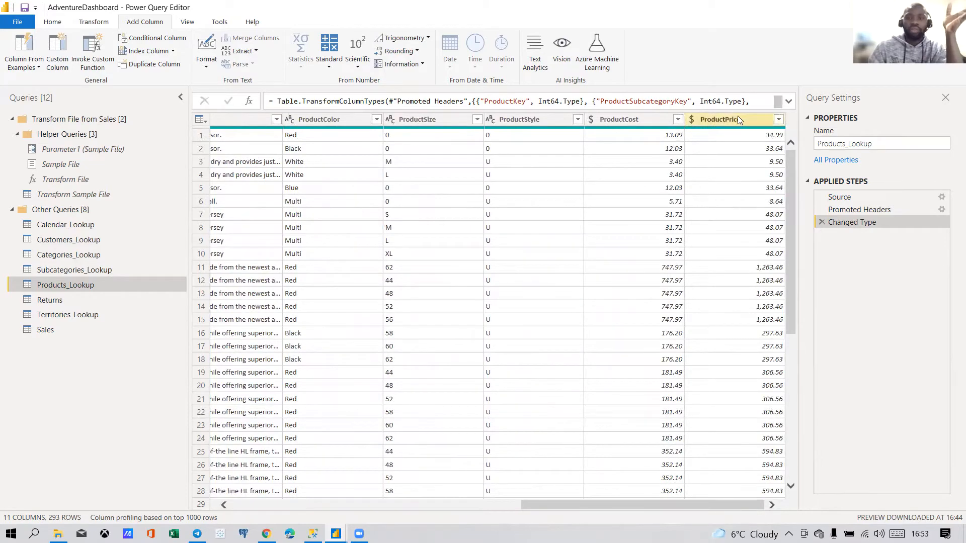
left_click_drag(598, 505, 403, 505)
left_click_drag(281, 475, 279, 471)
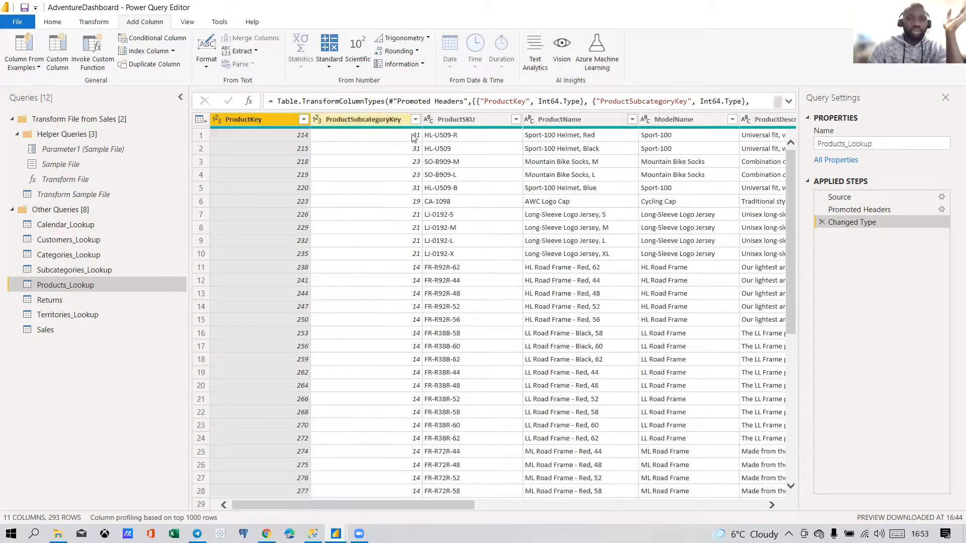
Step: Examine the ProductSKU codes down the rows of Products_Lookup
left_click(462, 119)
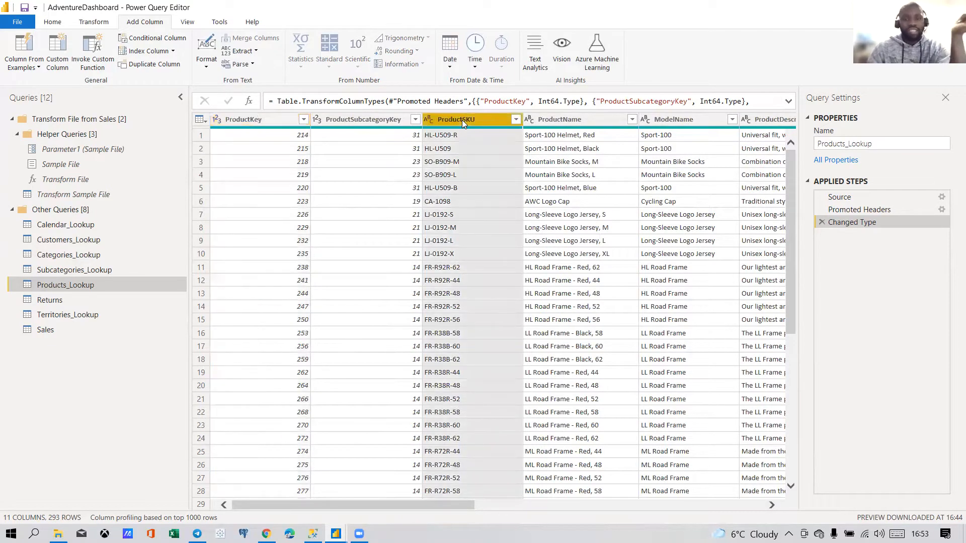
scroll(452, 284, "down", 3)
scroll(453, 282, "up", 3)
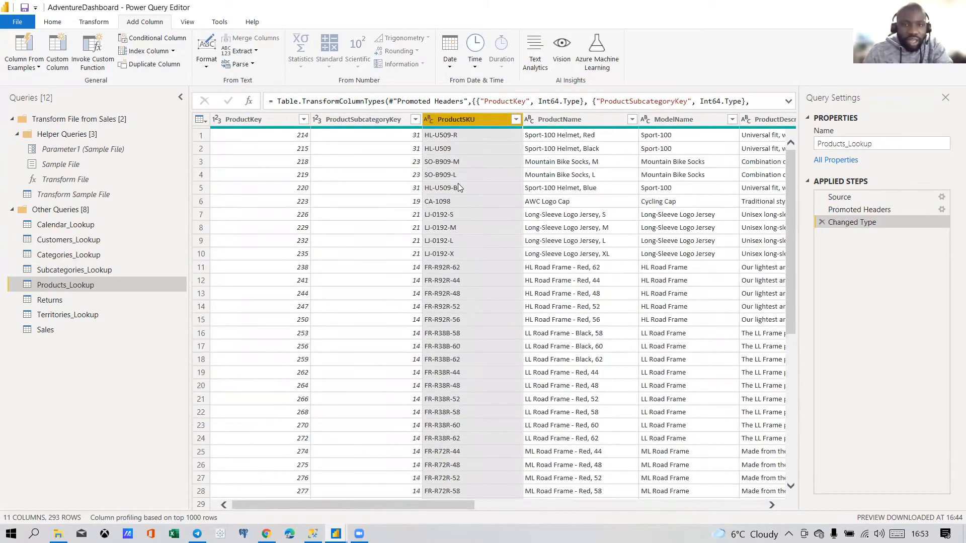
scroll(450, 254, "down", 8)
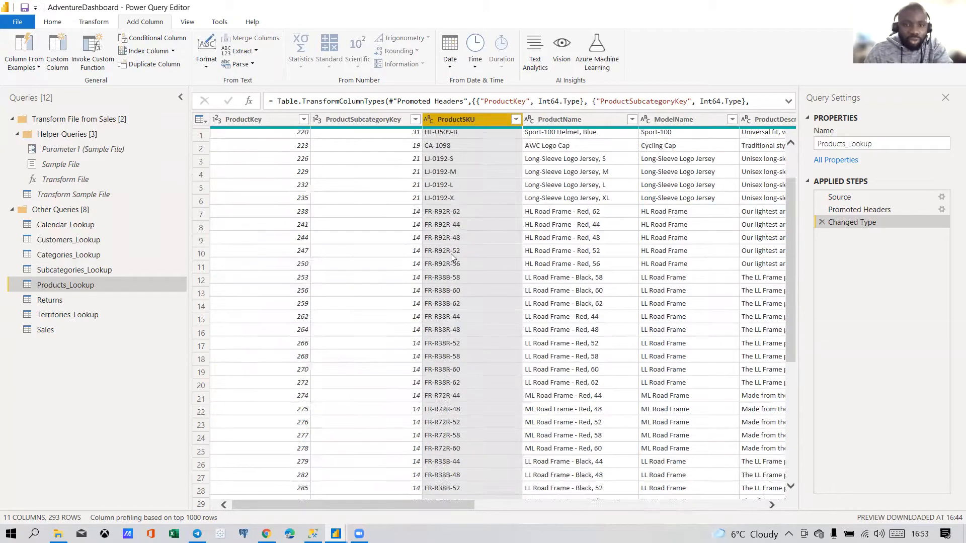
scroll(450, 260, "down", 20)
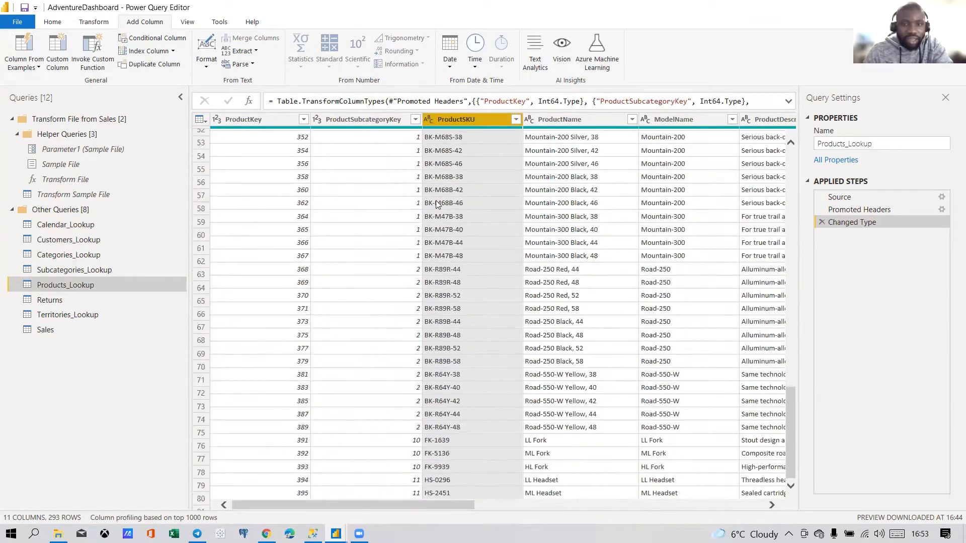
scroll(432, 175, "up", 6)
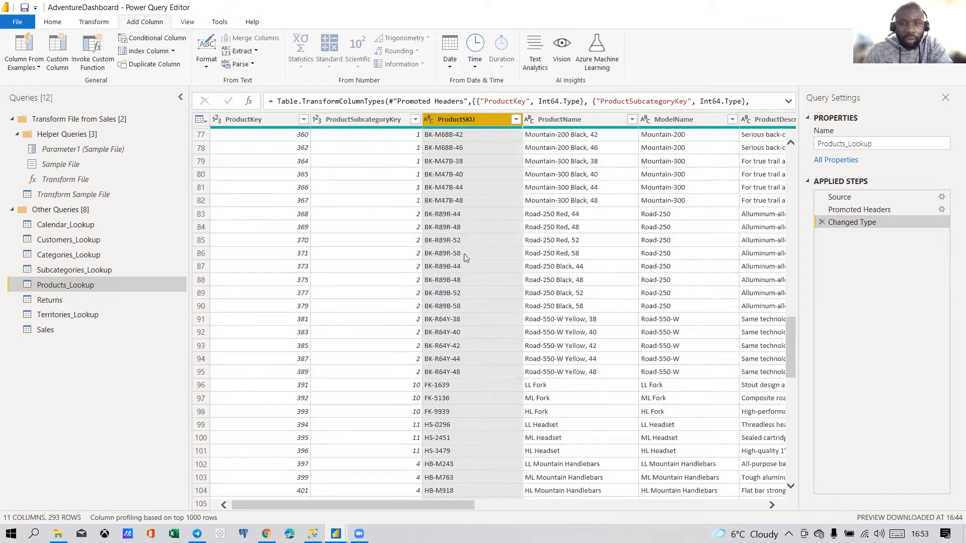
scroll(462, 253, "up", 14)
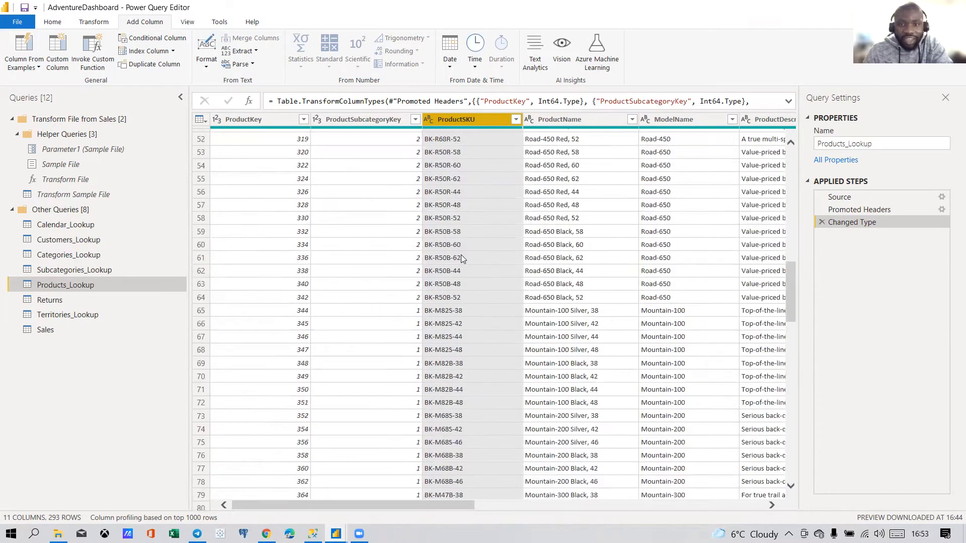
scroll(573, 259, "up", 4)
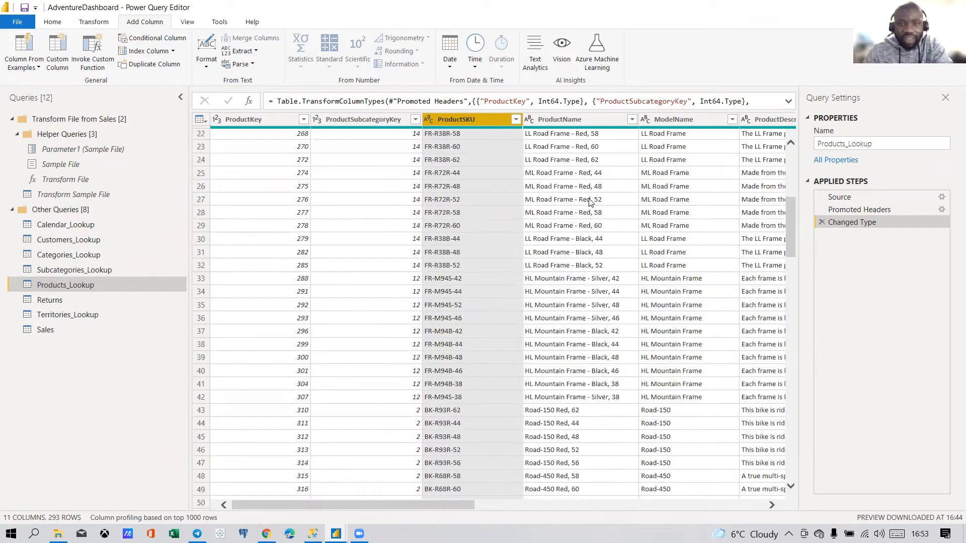
scroll(572, 261, "up", 7)
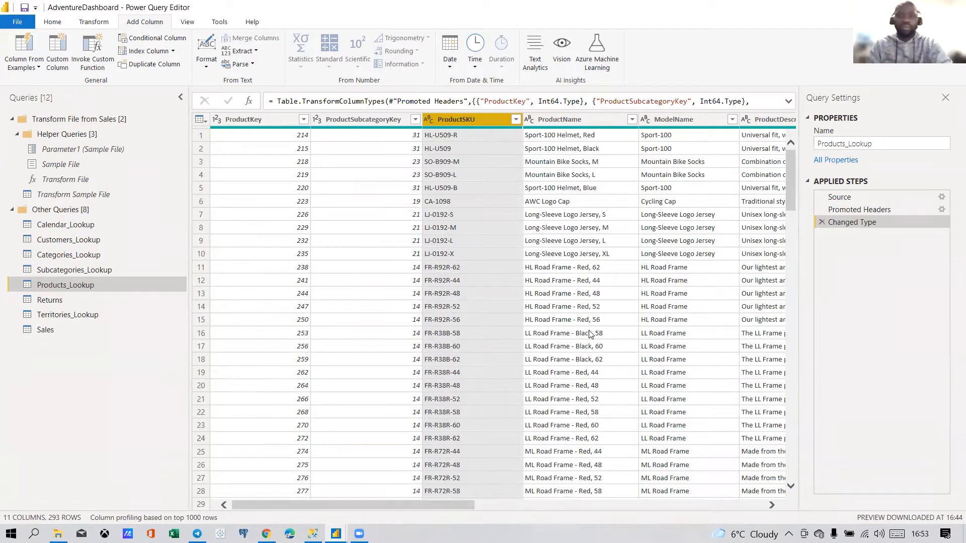
Step: Inspect the ProductCost and ProductPrice columns of Products_Lookup
left_click_drag(369, 506, 682, 497)
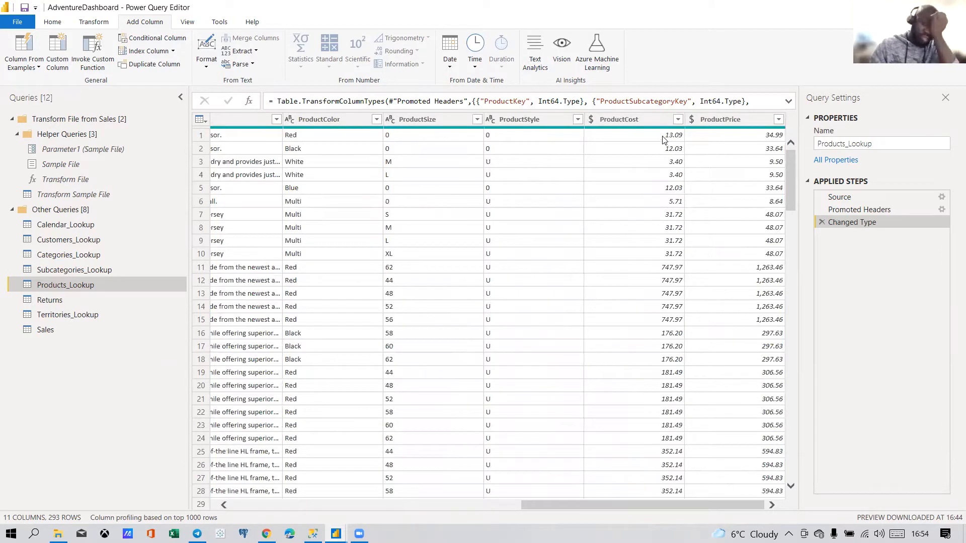
left_click(646, 123)
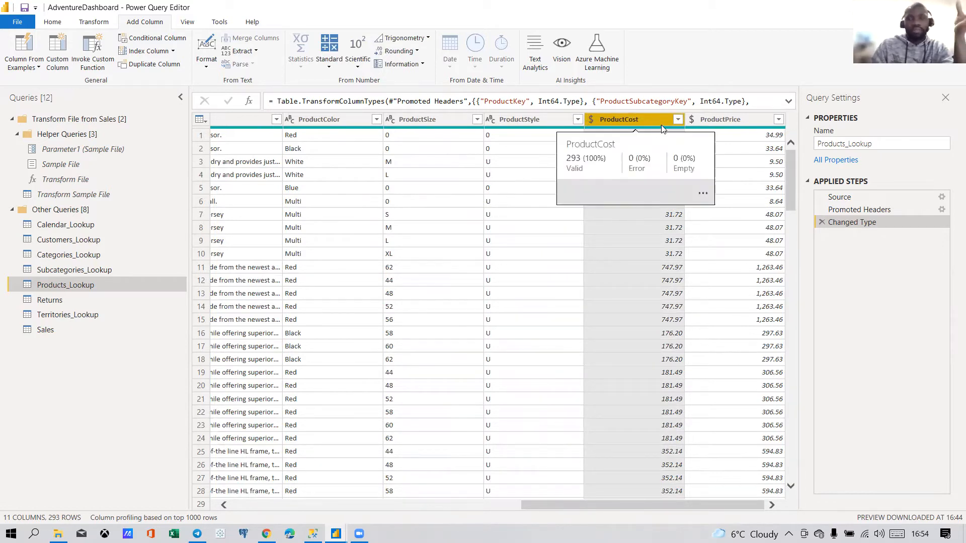
left_click(718, 120)
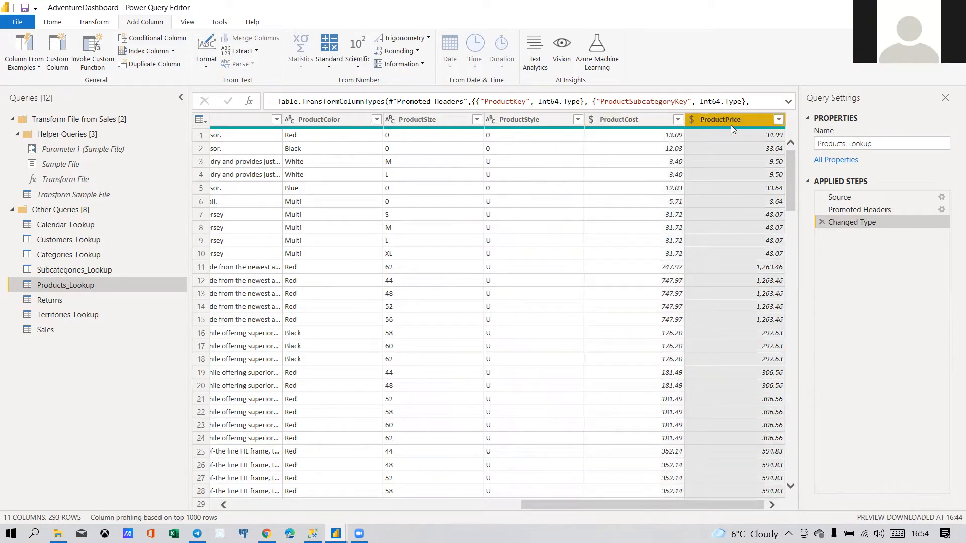
mouse_move(731, 126)
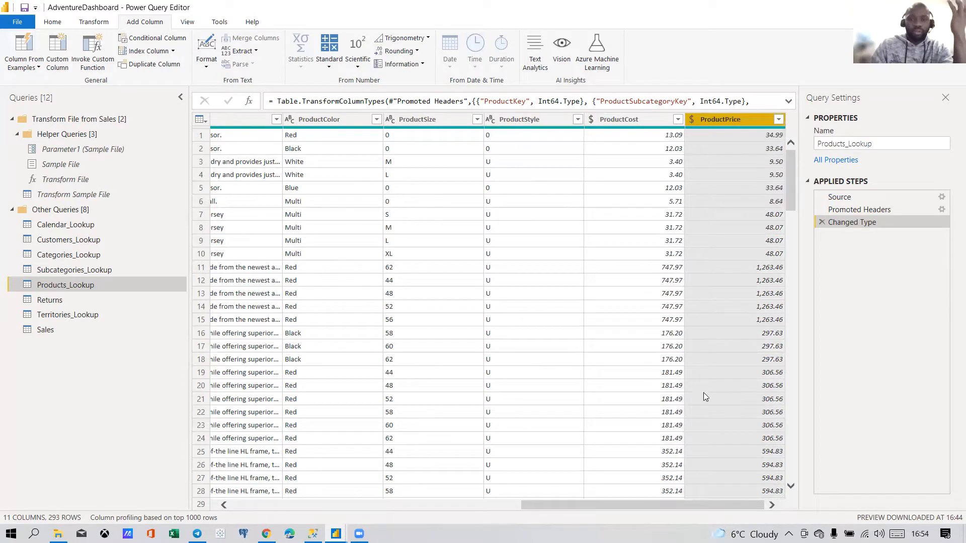
left_click_drag(626, 506, 675, 501)
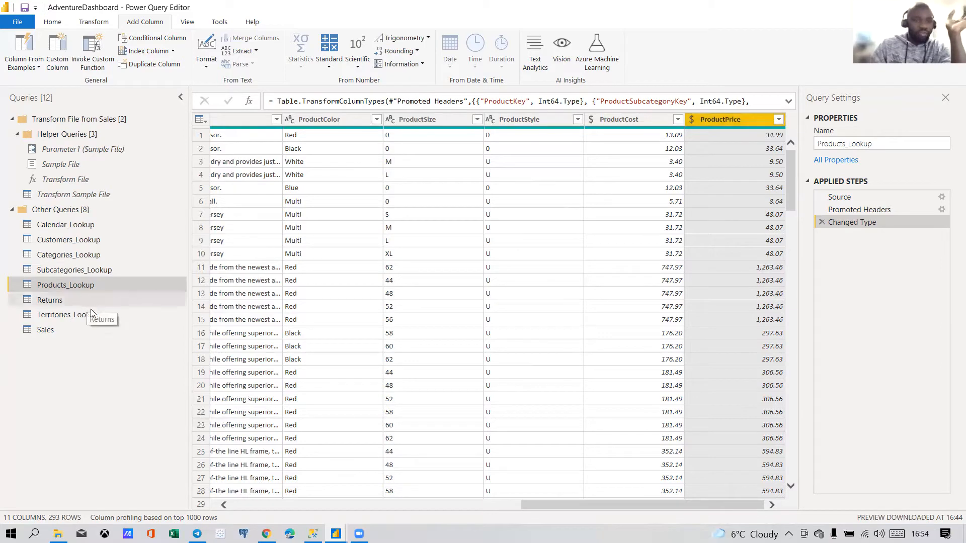
Step: Review the data in the Returns, Territories_Lookup and Sales queries, including the last columns of Sales
left_click(63, 303)
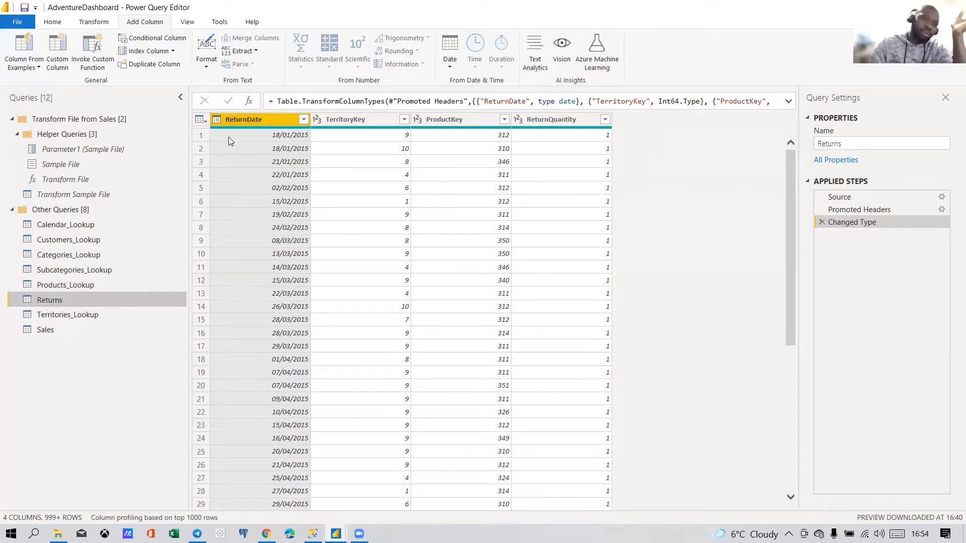
left_click(107, 315)
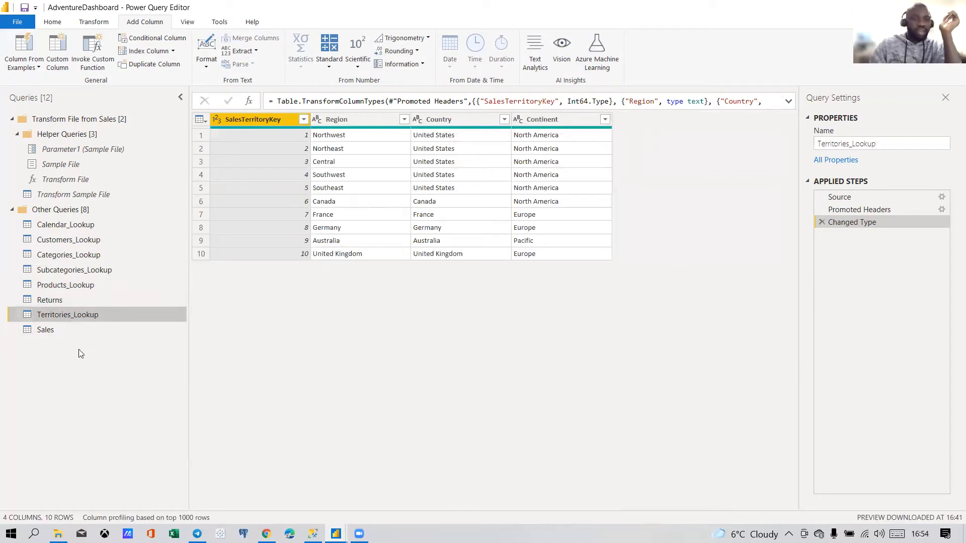
left_click(74, 331)
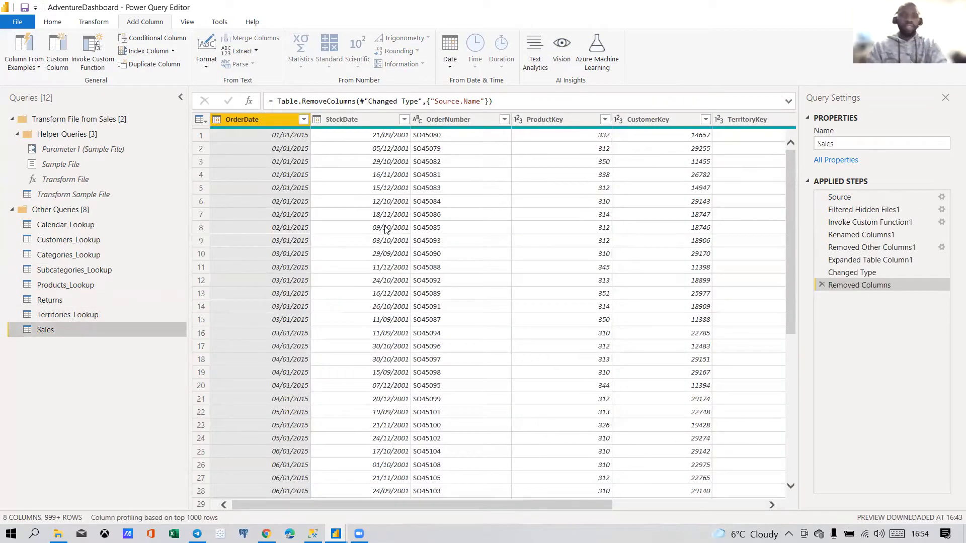
left_click_drag(366, 506, 559, 513)
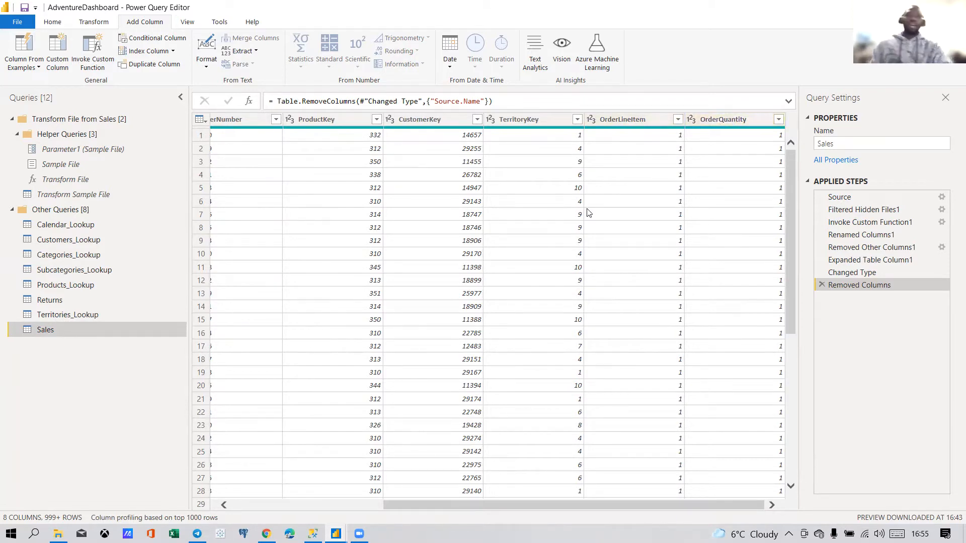
Step: Inspect the unrounded ProductCost and ProductPrice values of the first product in Products_Lookup
left_click(62, 288)
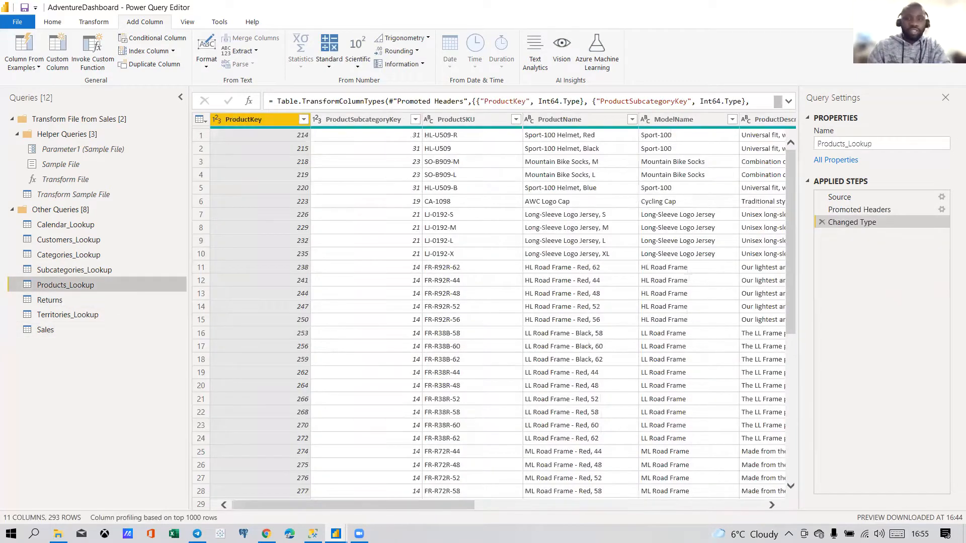
left_click_drag(411, 505, 539, 503)
left_click_drag(798, 486, 759, 441)
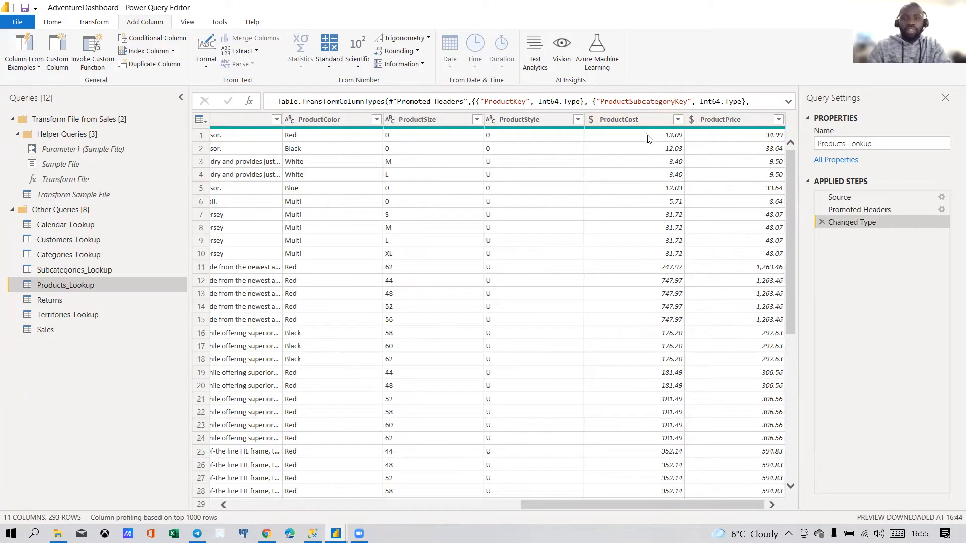
left_click(646, 135)
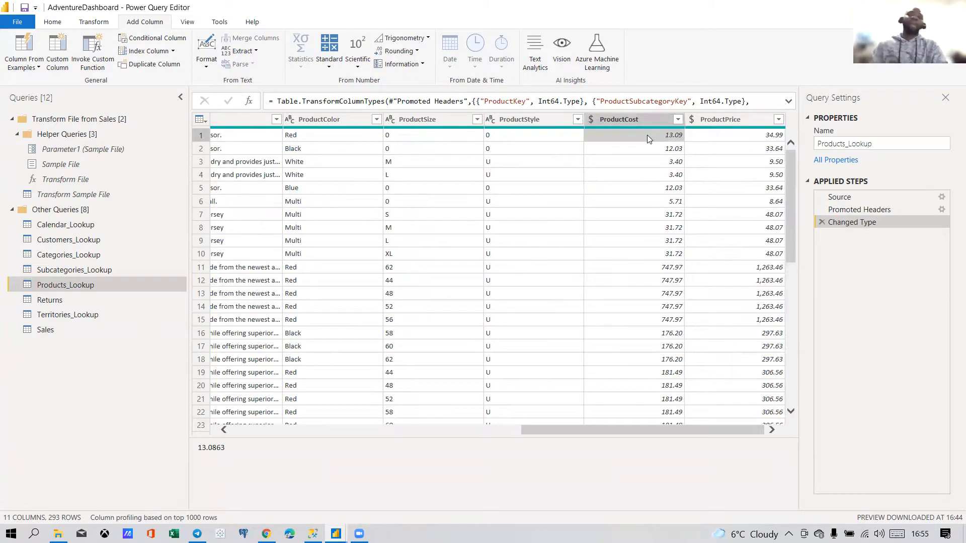
left_click(722, 141)
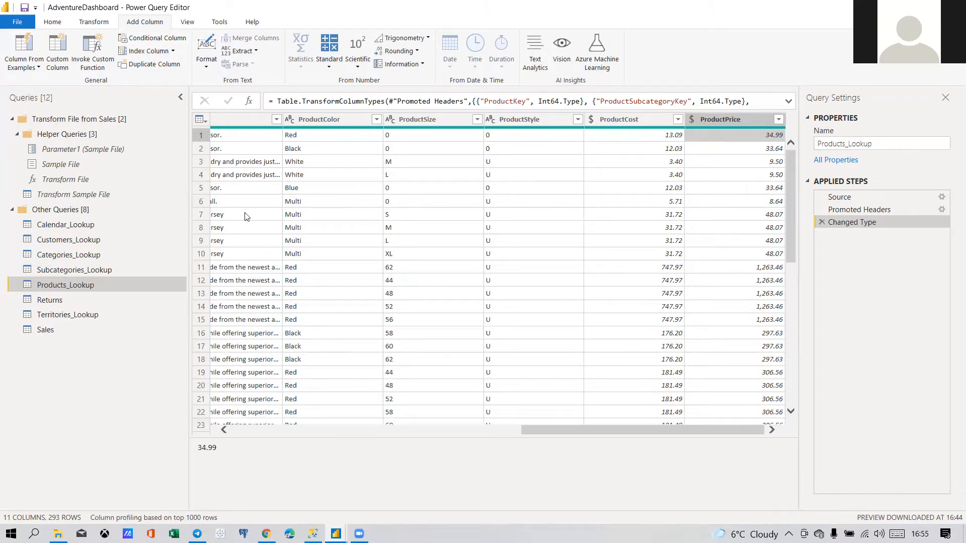
left_click_drag(539, 431, 196, 431)
left_click_drag(700, 438, 745, 435)
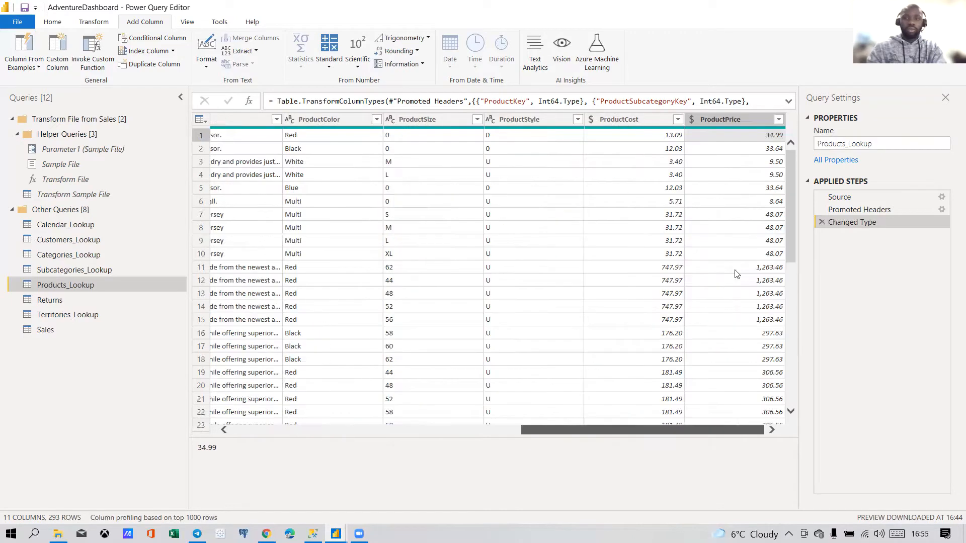
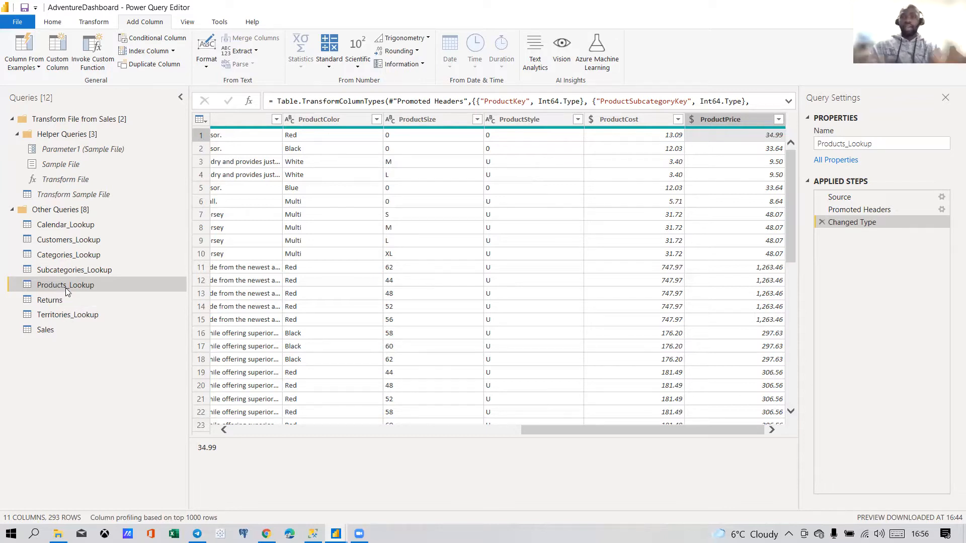
Step: Check the key columns and the OrderLineItem and OrderQuantity columns of the Sales query
left_click(70, 330)
left_click_drag(445, 507, 598, 507)
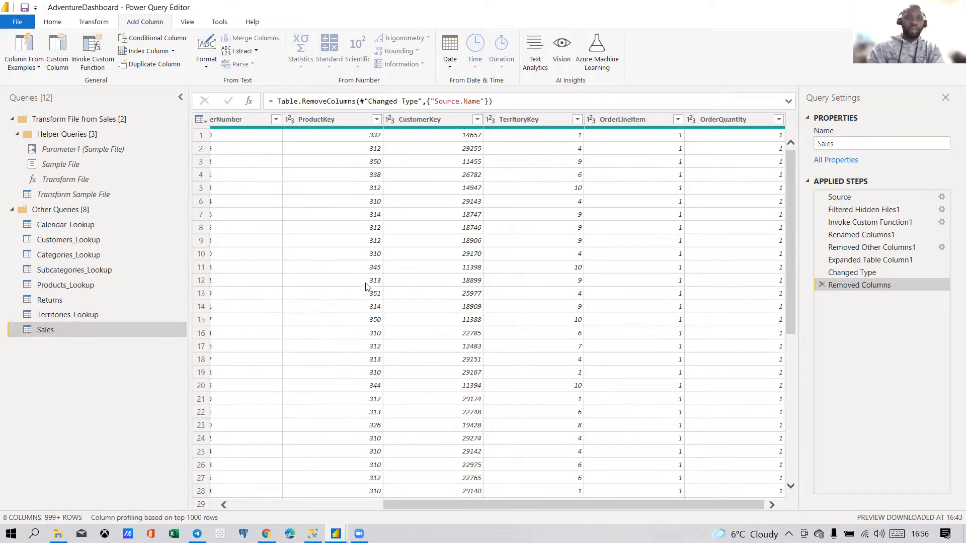
mouse_move(571, 506)
left_mouse_down()
mouse_move(397, 507)
mouse_move(588, 504)
left_mouse_up()
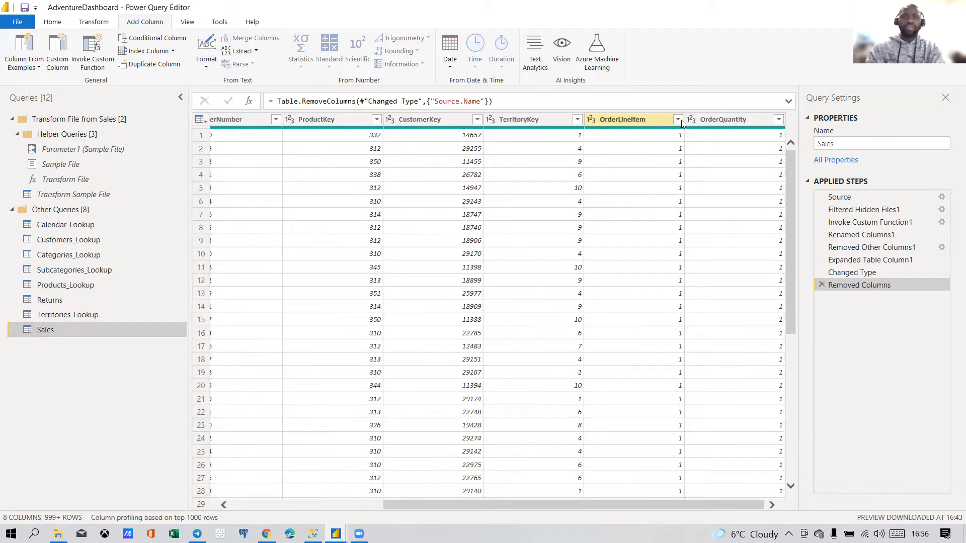
Step: Close the query editor with all changes applied, and display the loaded tables in the Model view
left_click(54, 24)
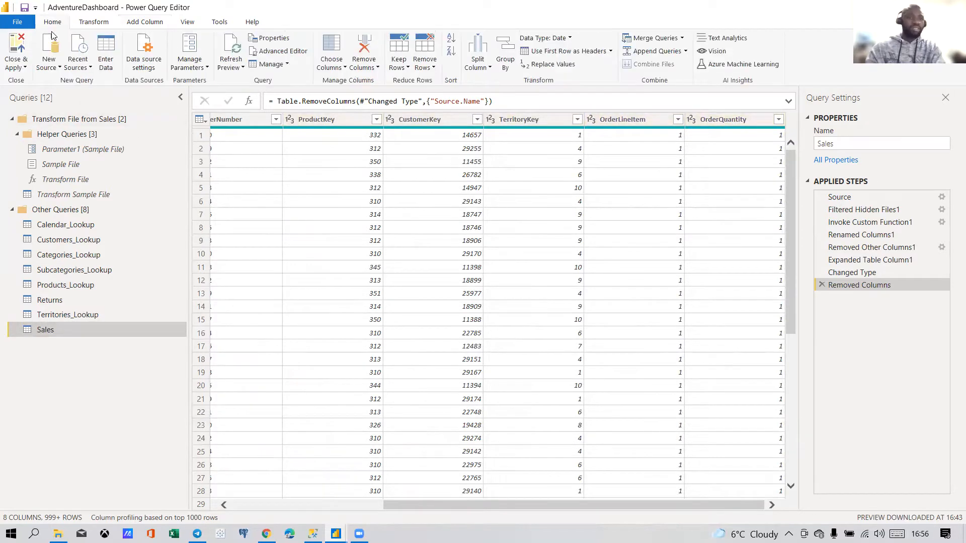
left_click(15, 49)
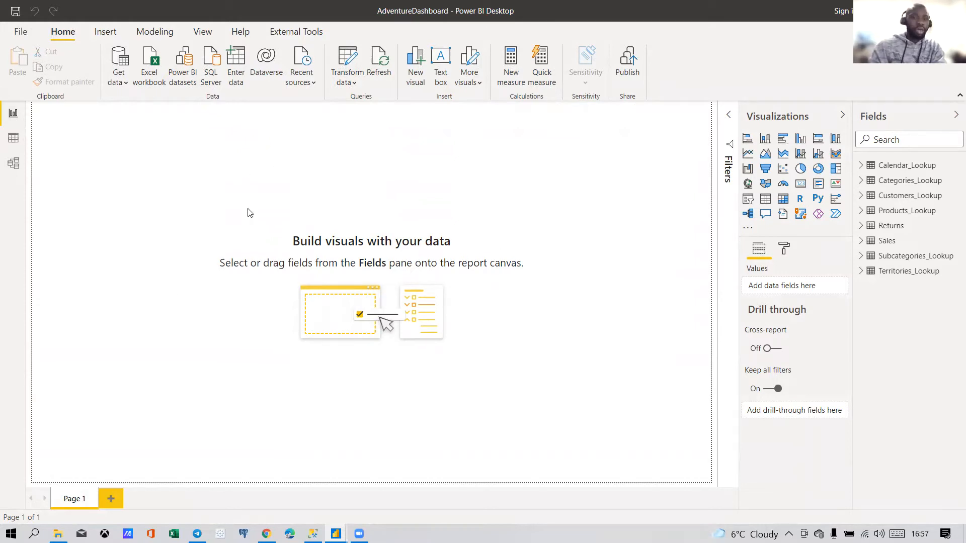
left_click(14, 139)
left_click(13, 164)
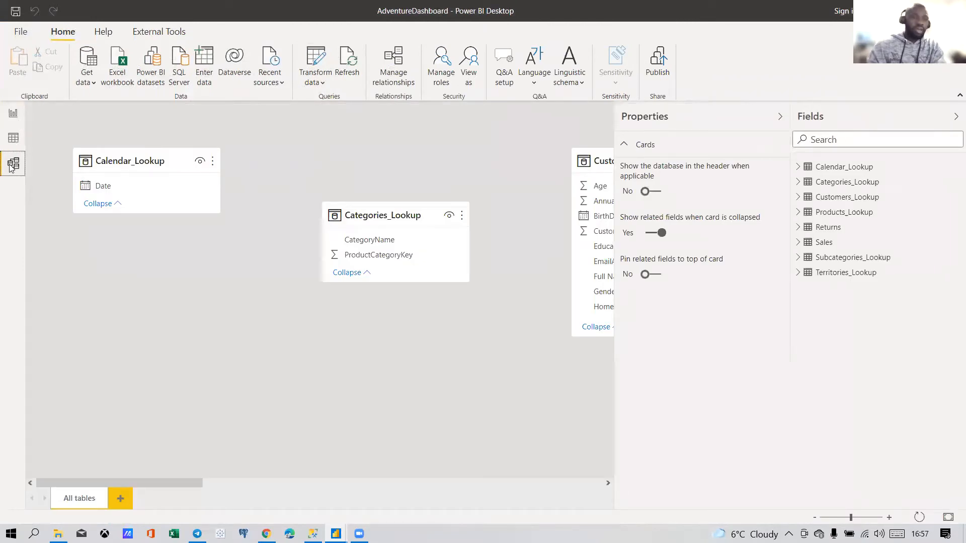
Step: Look at the Calendar_Lookup rows in the Data view and the empty report page, and return to the Model view
left_click(13, 139)
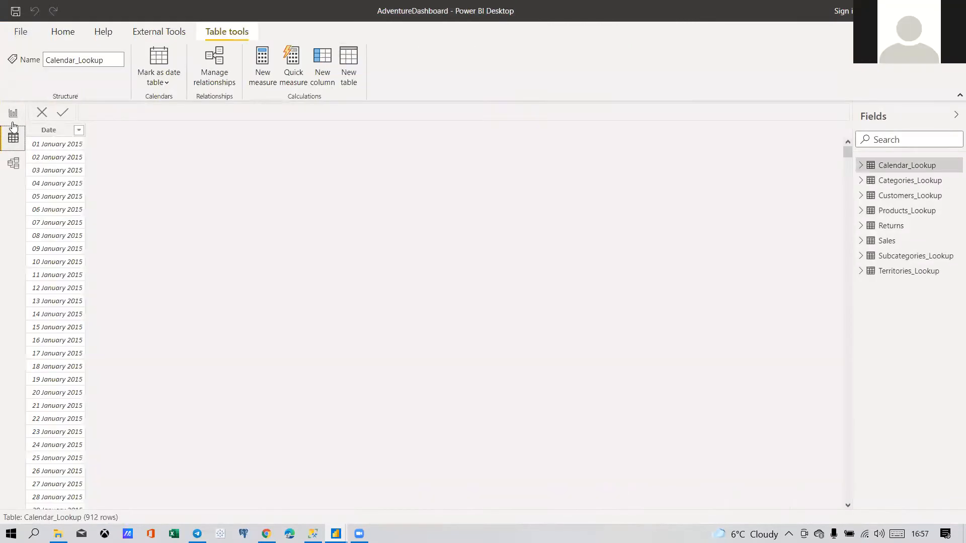
left_click(13, 115)
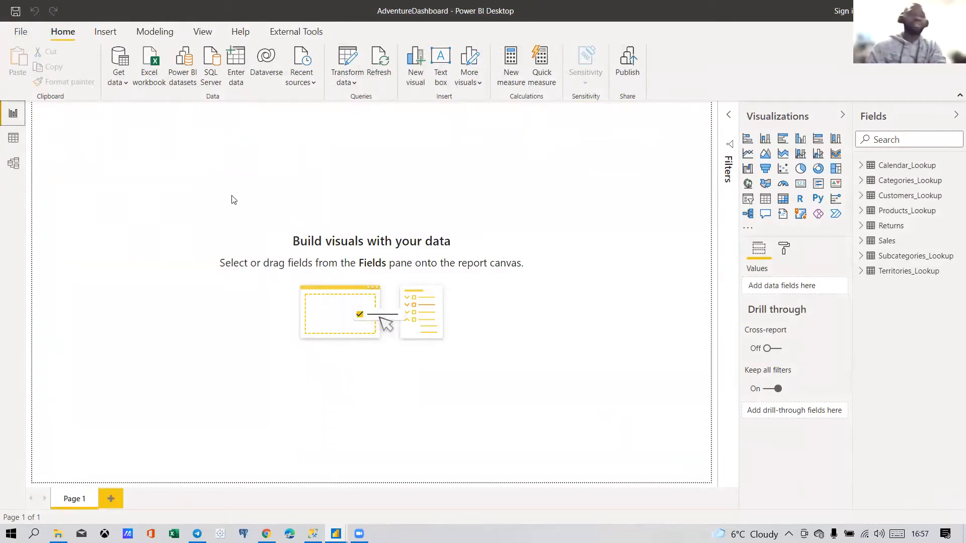
left_click(16, 166)
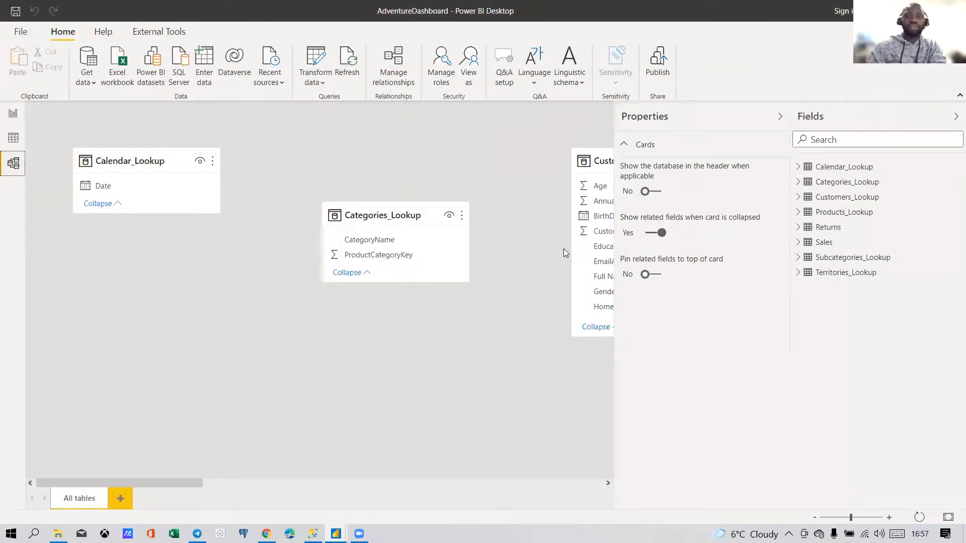
Step: Collapse the Properties pane and line up Categories_Lookup, Customers_Lookup and Products_Lookup in a row beside Calendar_Lookup
left_click(779, 119)
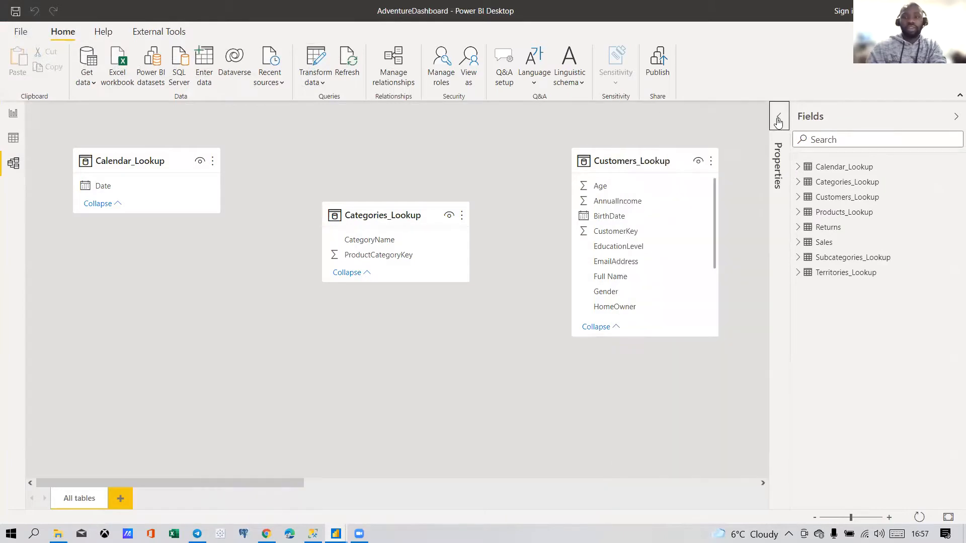
left_click(814, 518)
left_click_drag(274, 185, 215, 144)
left_click_drag(453, 144, 335, 145)
left_click_drag(636, 147, 457, 148)
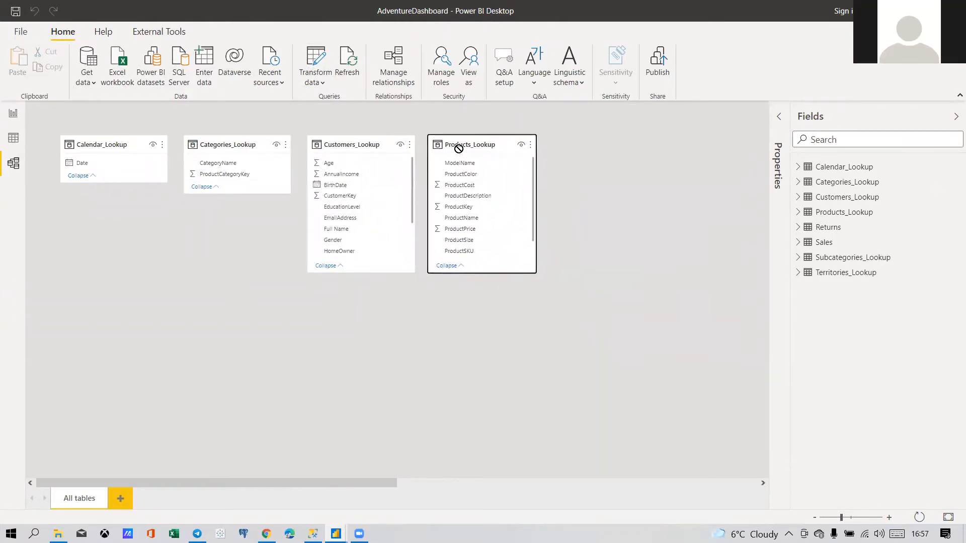
Step: Bring the Returns, Subcategories_Lookup and Territories_Lookup cards closer together in the same row as the other tables
left_click_drag(352, 480, 593, 498)
left_click_drag(351, 167, 118, 138)
left_click_drag(507, 179, 220, 146)
left_click_drag(686, 173, 348, 143)
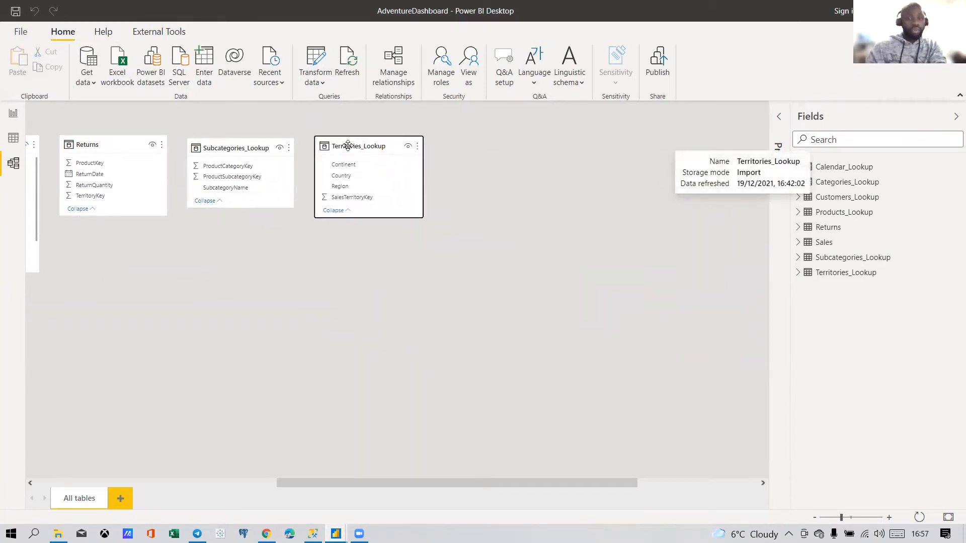
Step: Move the Sales table from the far end of the diagram to below the Categories_Lookup card
left_click_drag(485, 482, 606, 483)
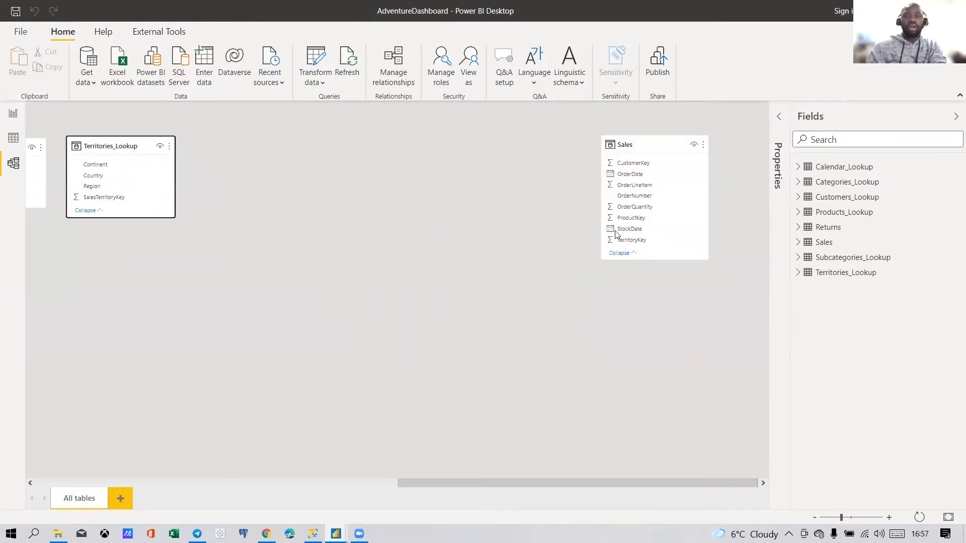
left_click_drag(650, 149, 180, 314)
left_click_drag(407, 483, 282, 482)
left_click_drag(367, 303, 225, 316)
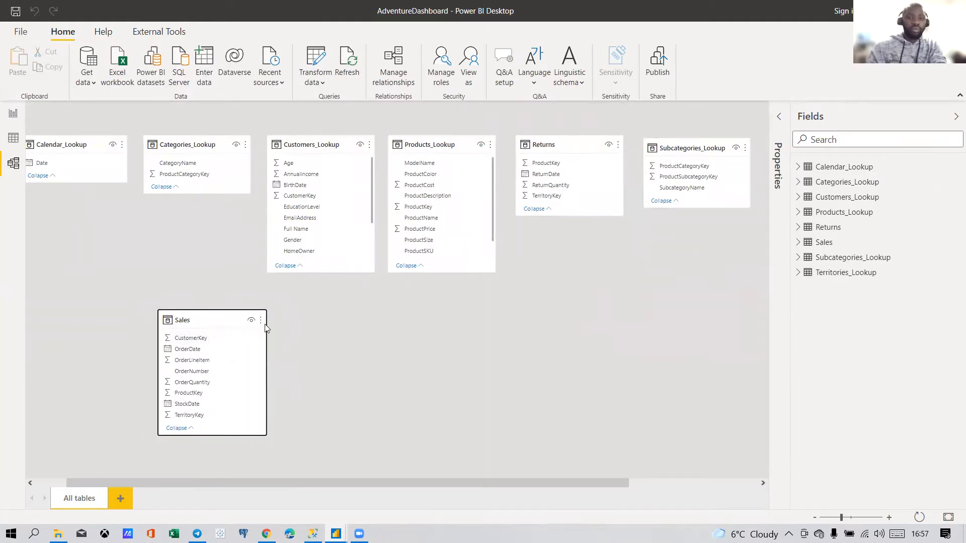
Step: Move the Returns table out of the lookup row and place it beside Sales in a lower row
left_click_drag(350, 479, 539, 481)
left_click_drag(478, 481, 297, 487)
left_click_drag(596, 142, 402, 323)
left_click_drag(296, 325, 177, 332)
left_click_drag(406, 322, 352, 326)
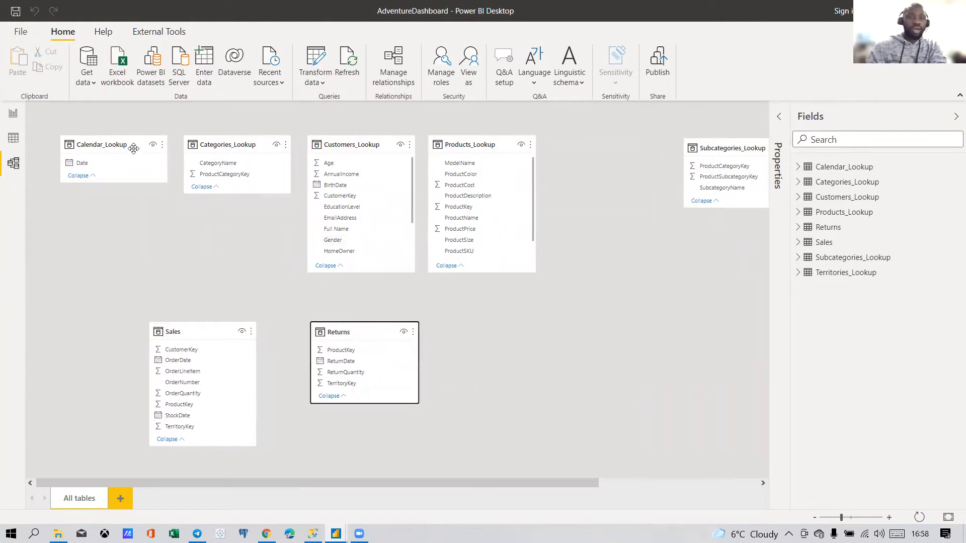
Step: Shift Calendar_Lookup, Categories_Lookup, Customers_Lookup and Products_Lookup slightly downwards so they stay roughly in one row
left_click_drag(136, 149, 139, 182)
mouse_move(206, 151)
left_mouse_down()
mouse_move(206, 186)
mouse_move(216, 164)
left_mouse_up()
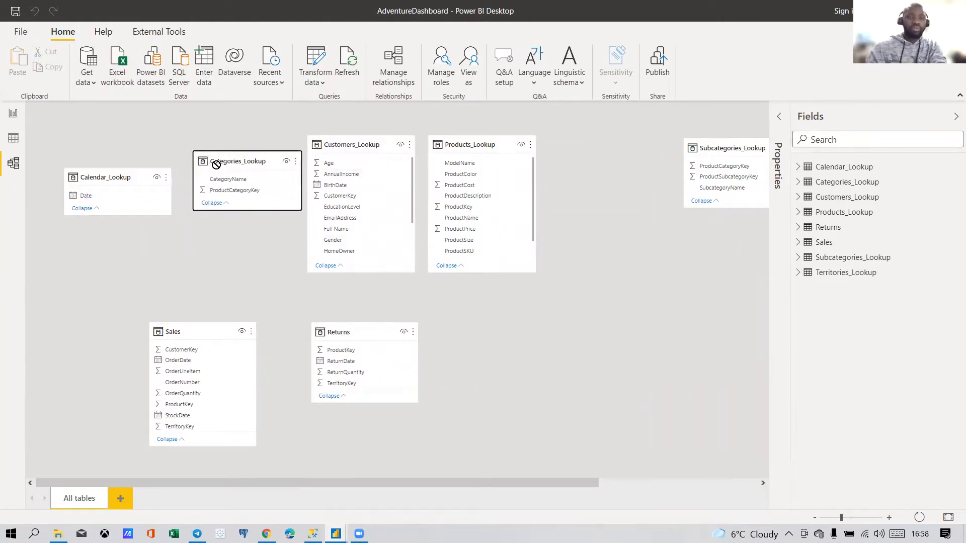
left_click_drag(135, 180, 134, 161)
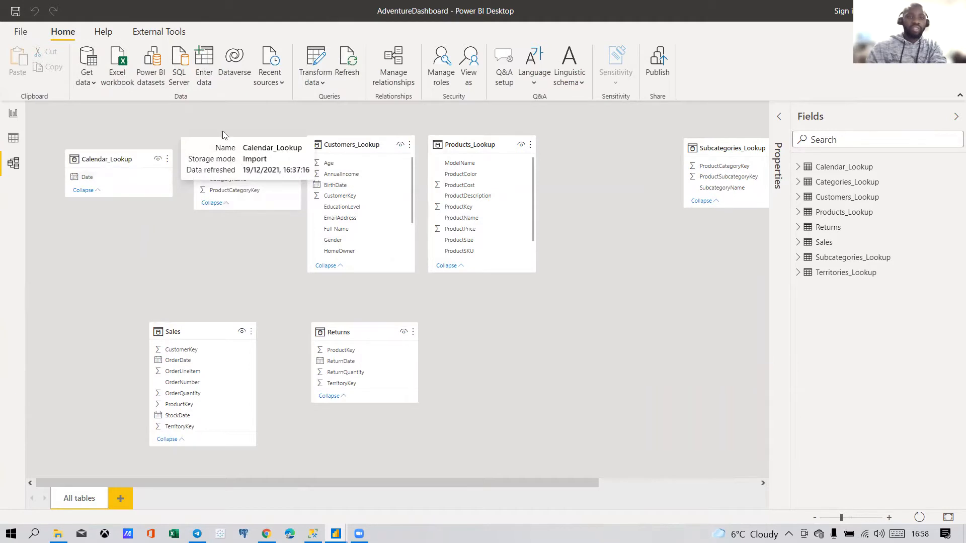
left_click_drag(239, 158, 234, 156)
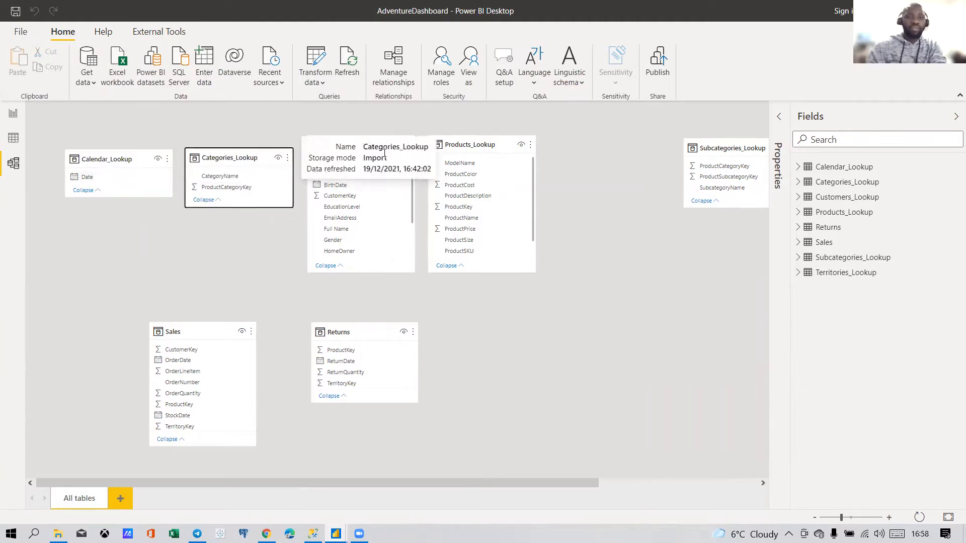
mouse_move(377, 134)
left_mouse_down()
mouse_move(355, 147)
mouse_move(385, 148)
left_mouse_up()
left_click_drag(455, 144, 457, 154)
Step: Close the gap in the lookup row by moving Subcategories_Lookup and Territories_Lookup nearer to Products_Lookup
left_click_drag(731, 150, 634, 166)
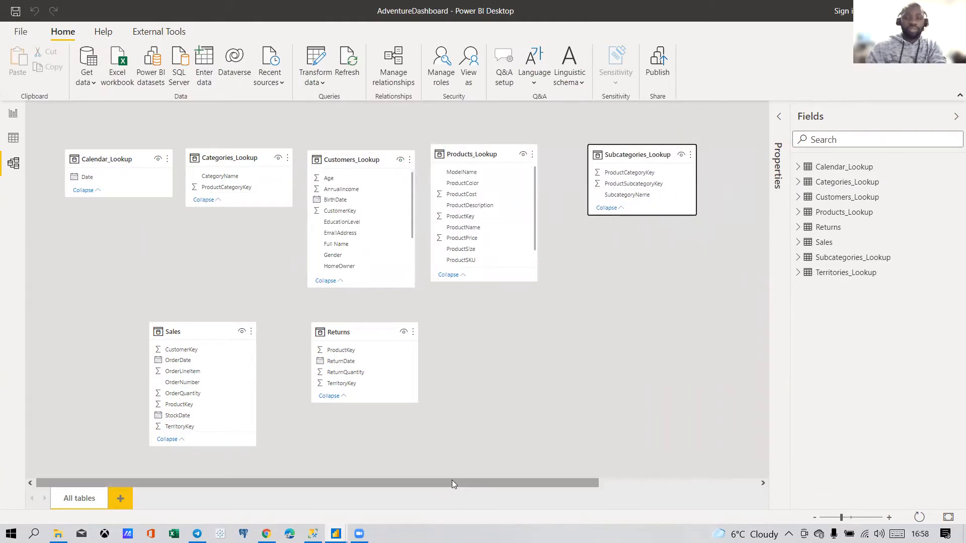
left_click_drag(452, 482, 579, 497)
left_click_drag(690, 150, 756, 165)
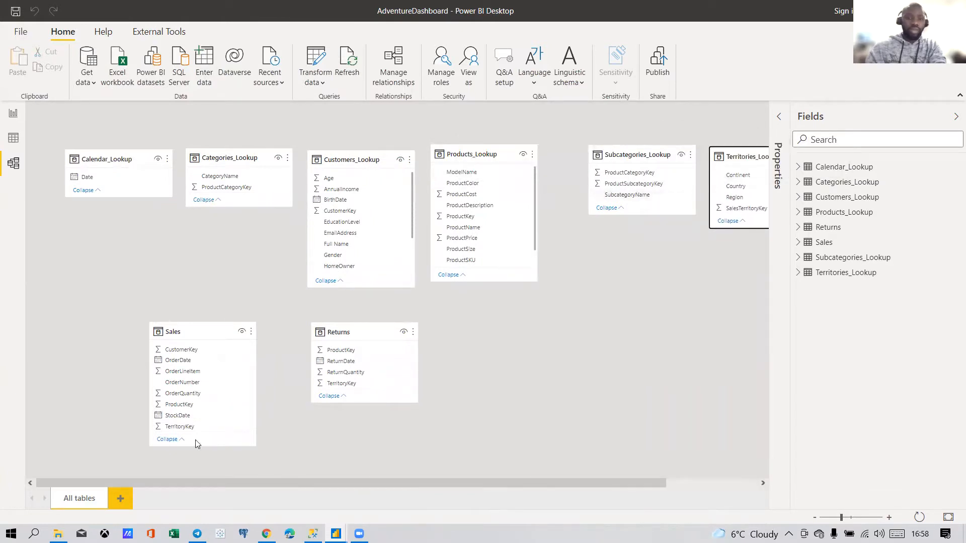
left_click(138, 232)
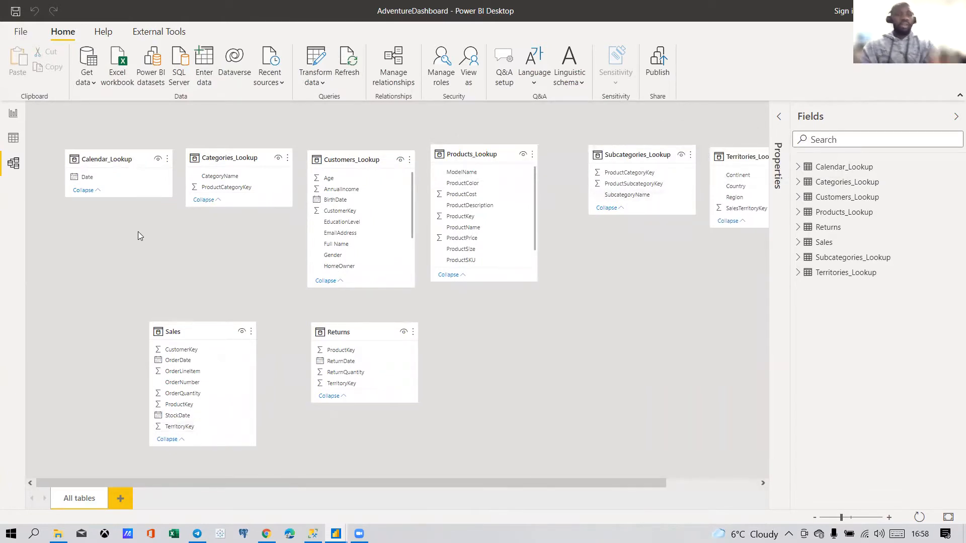
Step: Raise the Sales card slightly and relate Date in Calendar_Lookup to OrderDate in Sales
left_click(112, 179)
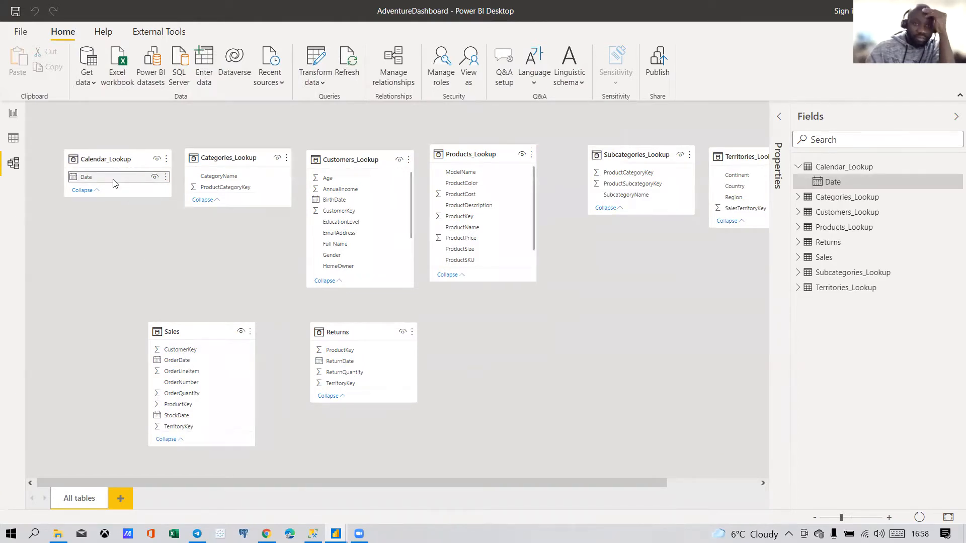
left_click_drag(190, 331, 181, 318)
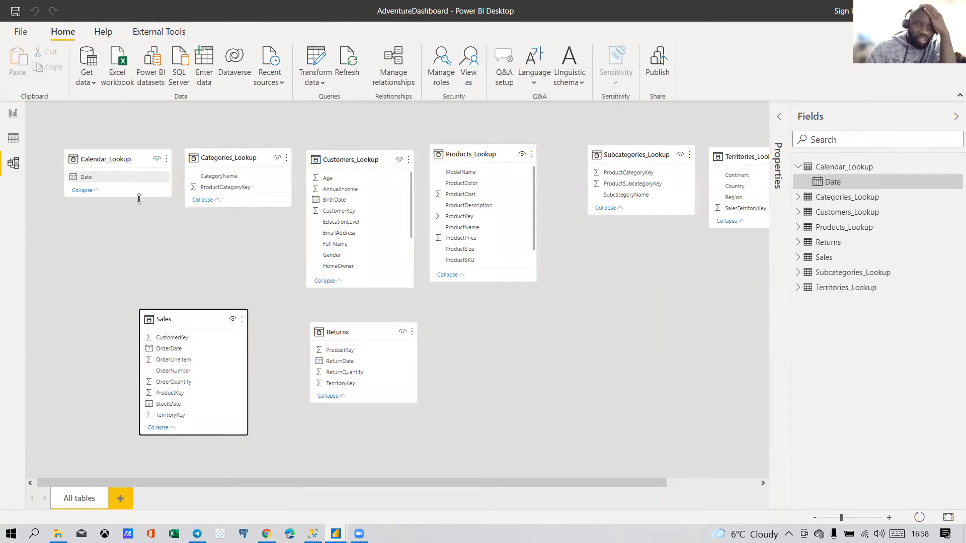
left_click(137, 179)
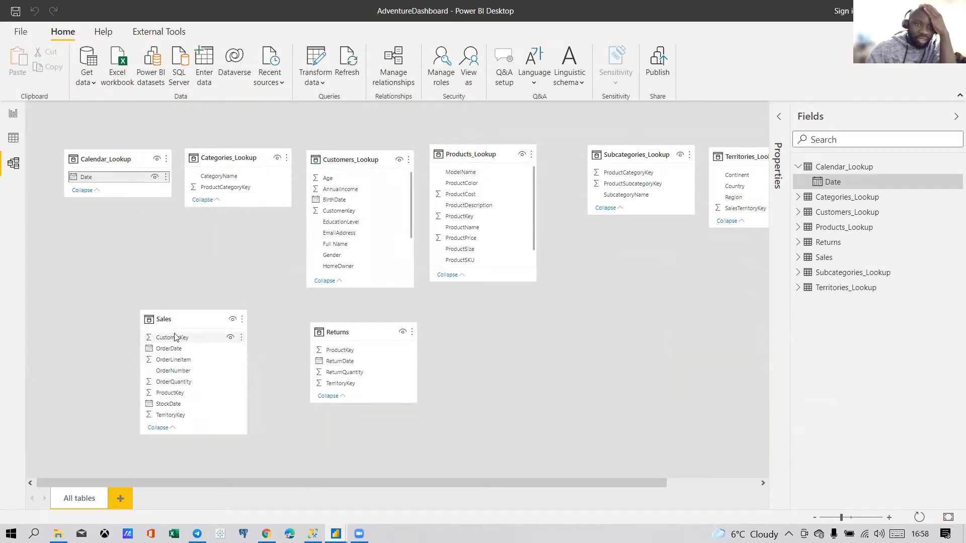
left_click_drag(123, 181, 174, 349)
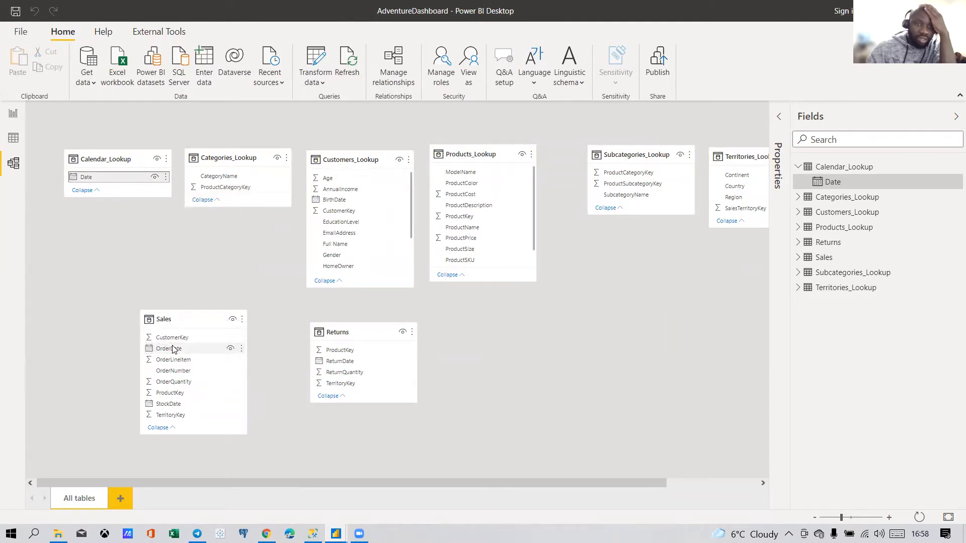
Step: Move Categories_Lookup below Subcategories_Lookup and place Customers_Lookup beside Calendar_Lookup
left_click_drag(118, 159, 40, 163)
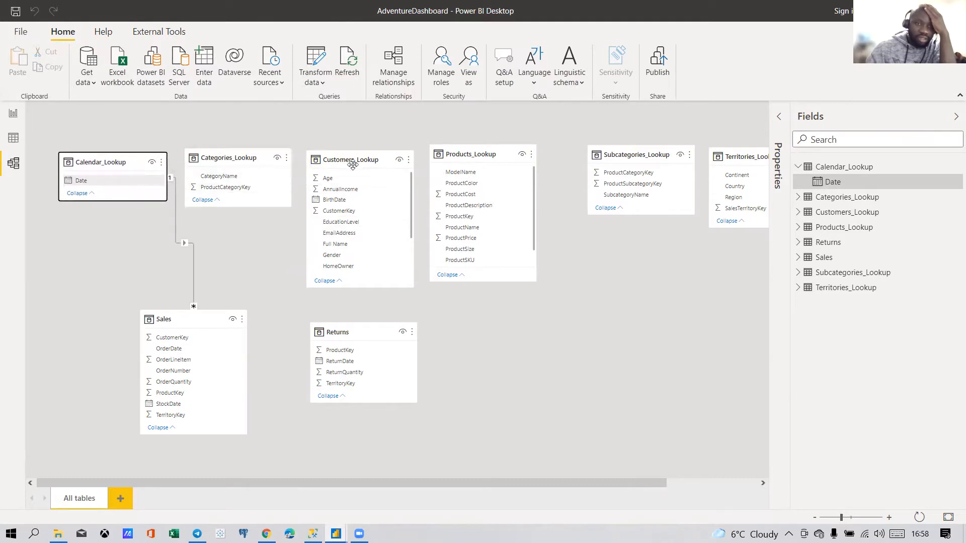
left_click_drag(352, 164, 374, 164)
left_click_drag(242, 159, 630, 284)
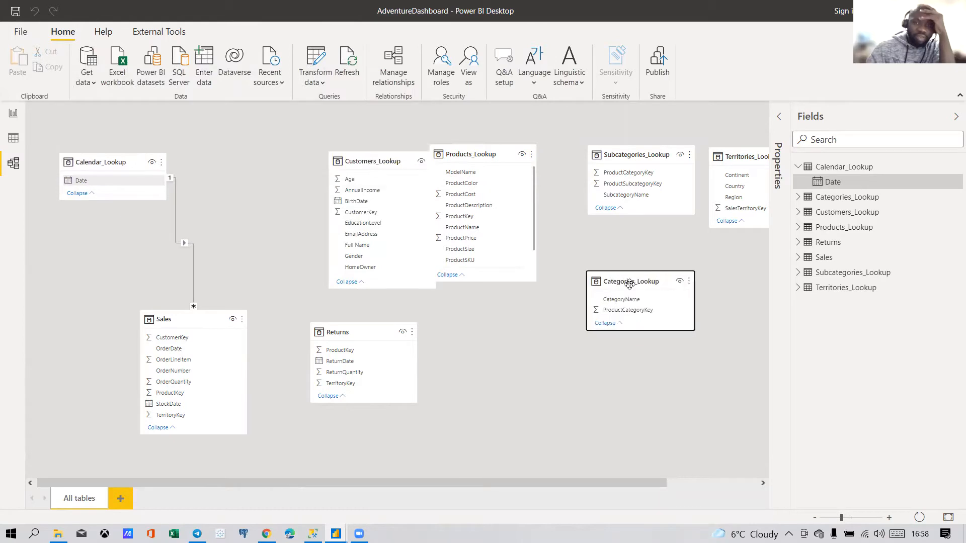
left_click_drag(368, 164, 263, 161)
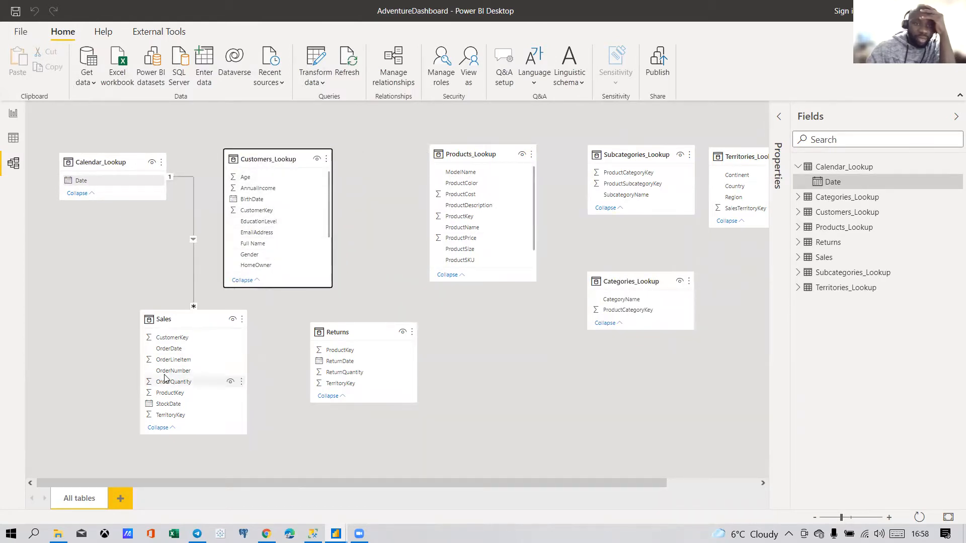
Step: Lengthen the Sales and Customers_Lookup cards to make room for more of their fields
left_click_drag(185, 435, 185, 456)
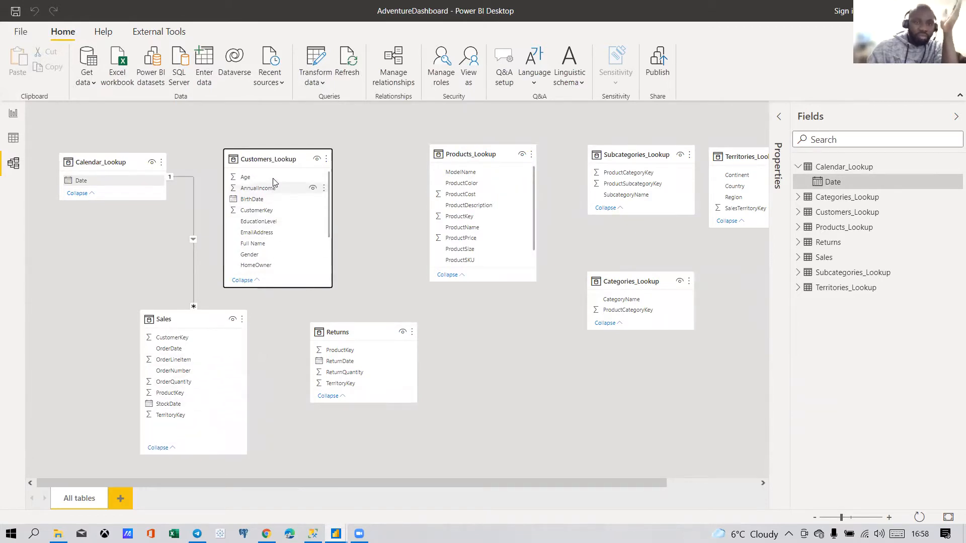
left_click(263, 291)
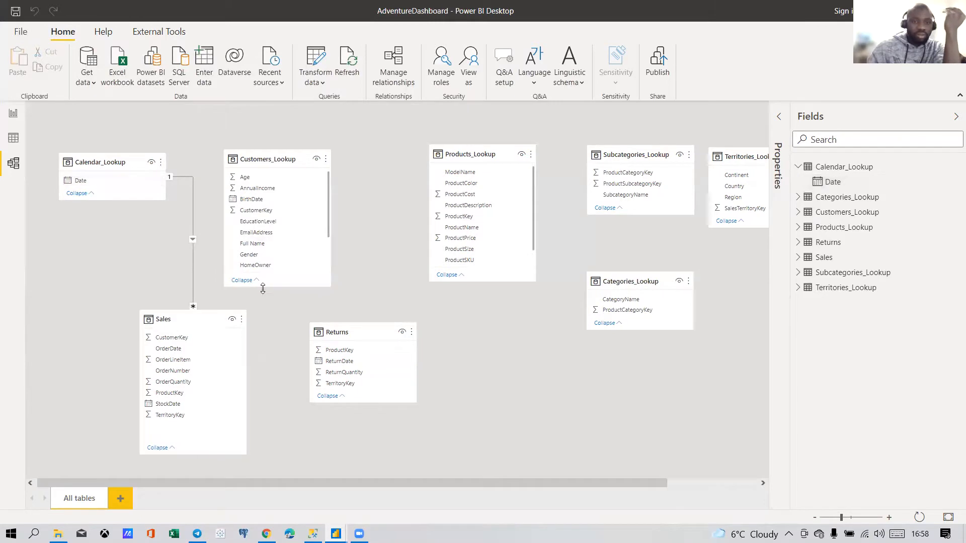
left_click_drag(265, 287, 265, 316)
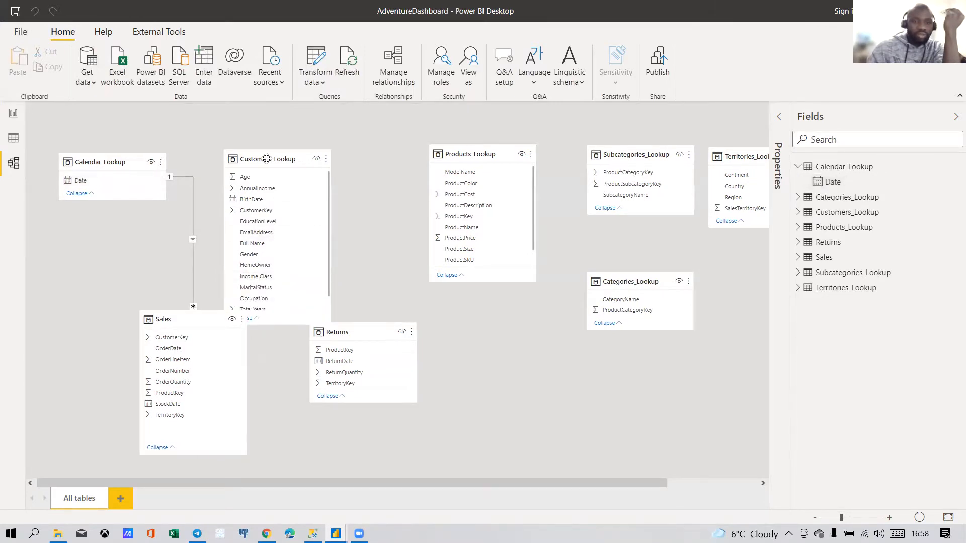
Step: Separate the Customers_Lookup and Sales cards and relate CustomerKey in Customers_Lookup to CustomerKey in Sales
left_click_drag(267, 159, 267, 144)
left_click_drag(271, 312, 172, 352)
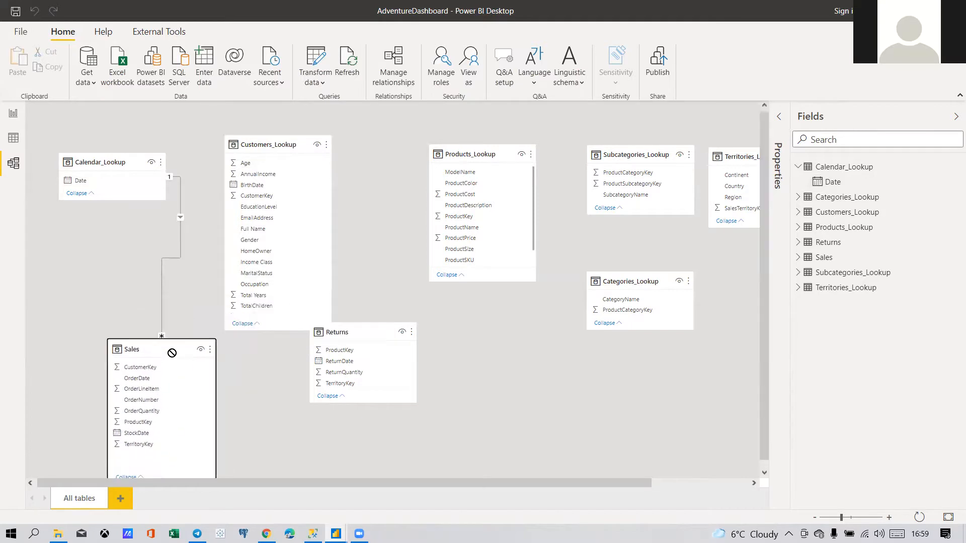
left_click_drag(257, 196, 174, 375)
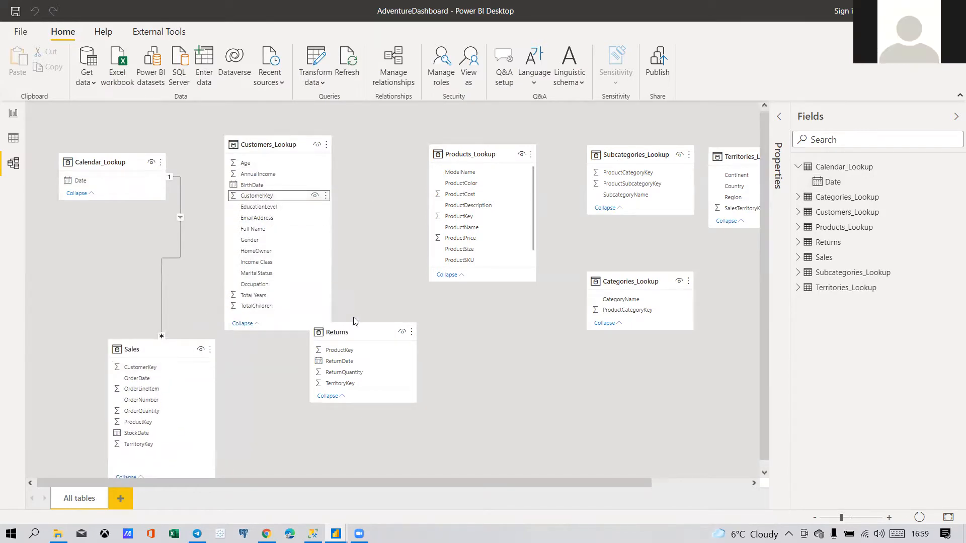
Step: Move the Returns and Products_Lookup cards lower and place Territories_Lookup beside Customers_Lookup
left_click_drag(353, 331, 388, 400)
left_click_drag(476, 151, 519, 280)
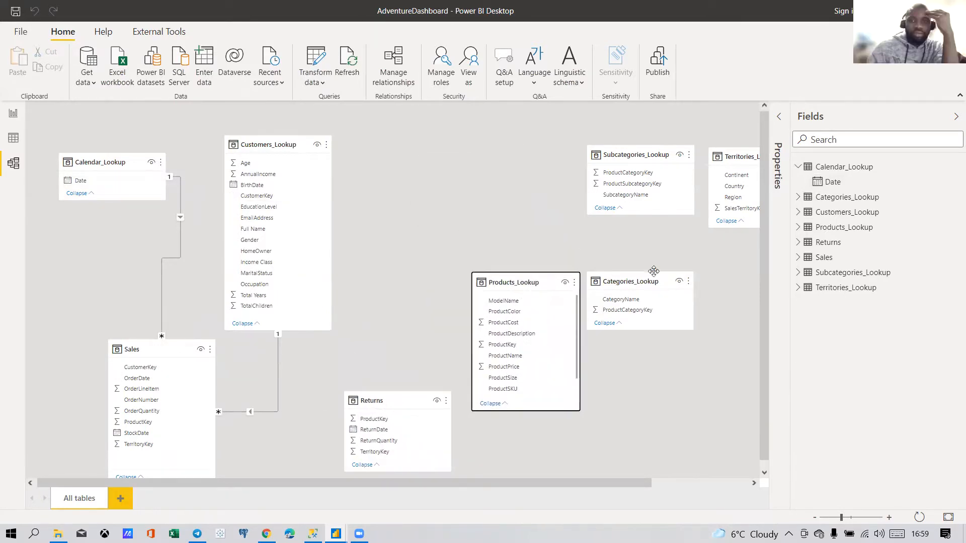
left_click_drag(735, 156, 377, 147)
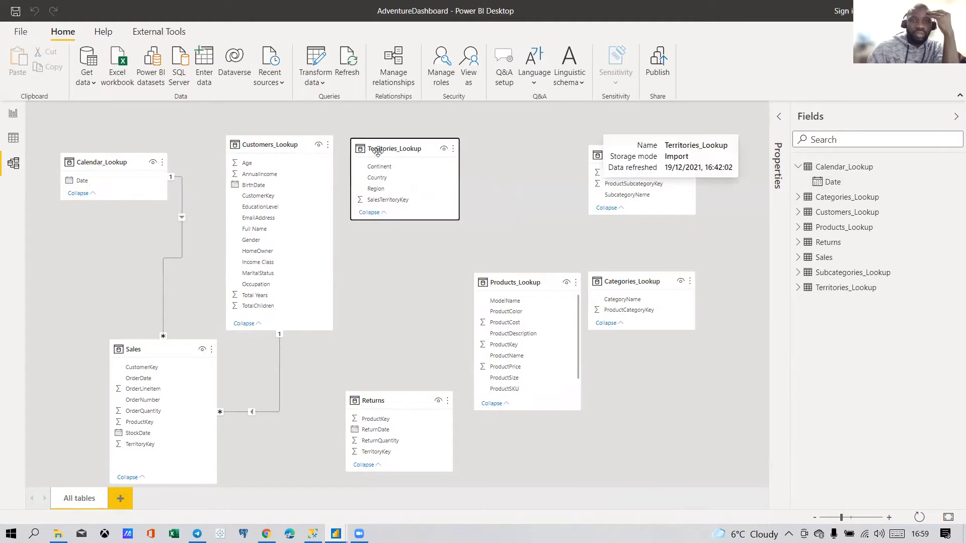
Step: Lengthen the Territories_Lookup card slightly and relate TerritoryKey in Sales to its SalesTerritoryKey
left_click_drag(391, 220, 392, 230)
left_click_drag(147, 444, 388, 201)
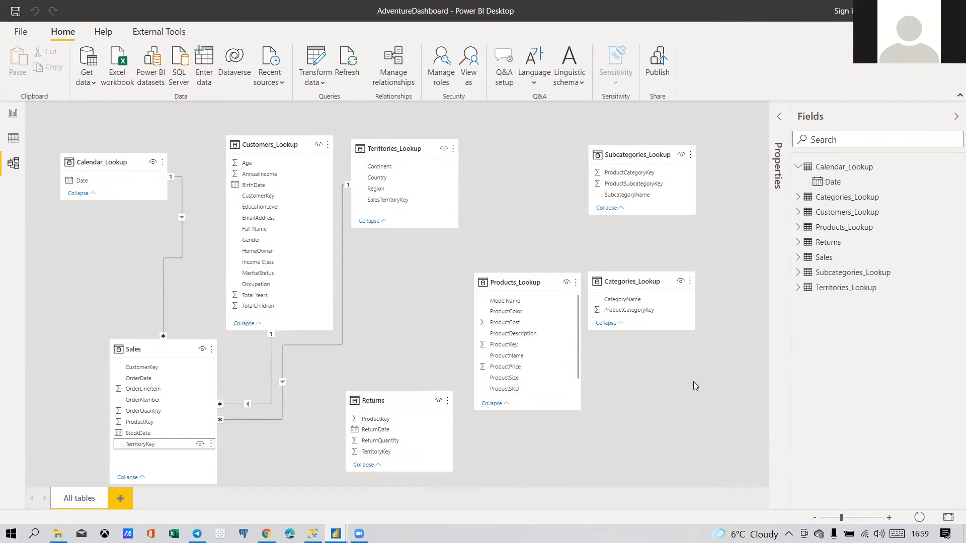
Step: Shift Returns slightly closer to Sales, lower Subcategories_Lookup above Products_Lookup, and place Categories_Lookup on the far side of Subcategories_Lookup
left_click(813, 518)
left_click(813, 519)
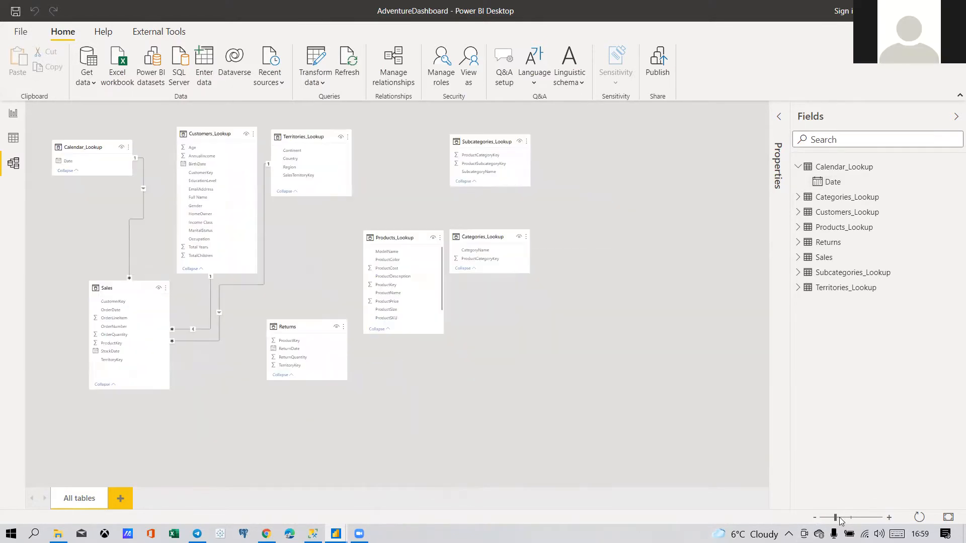
left_click(889, 518)
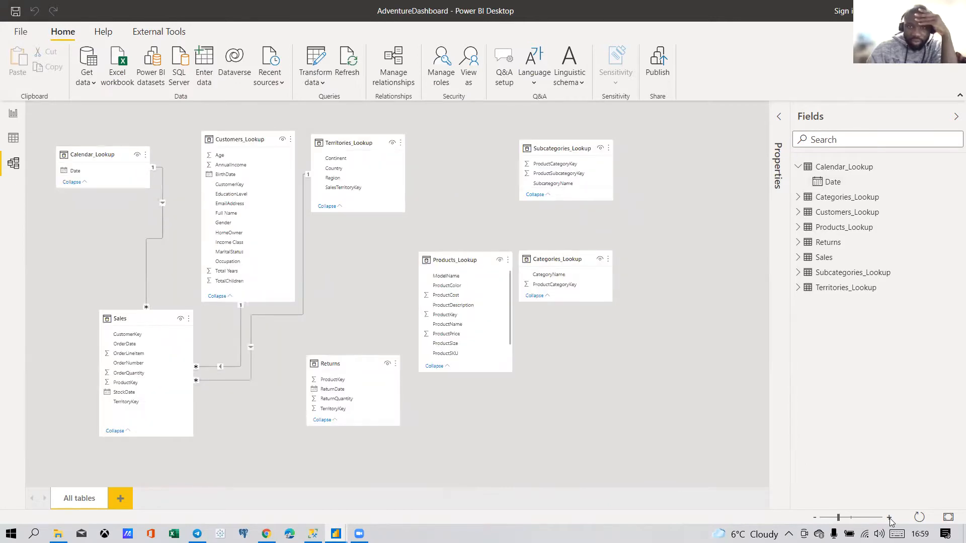
left_click(889, 518)
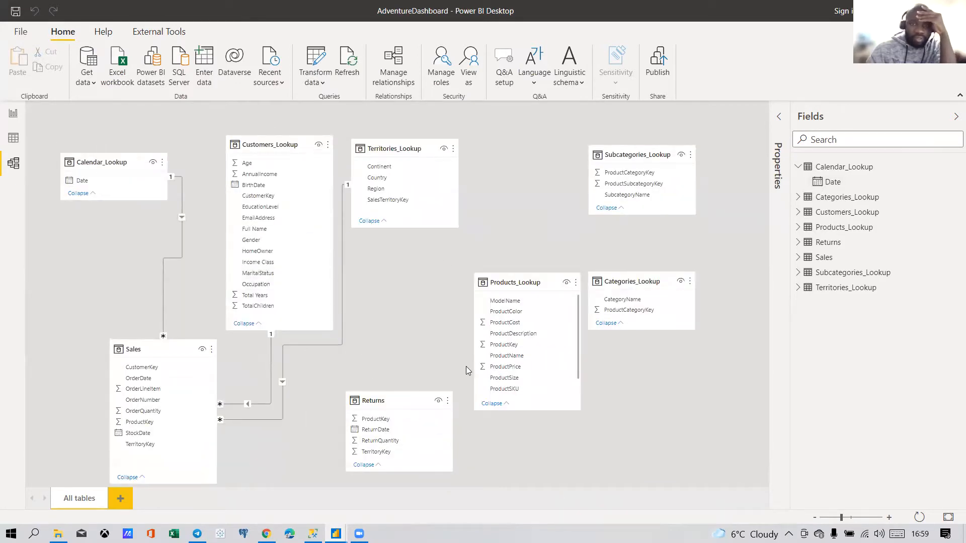
left_click_drag(402, 402, 384, 414)
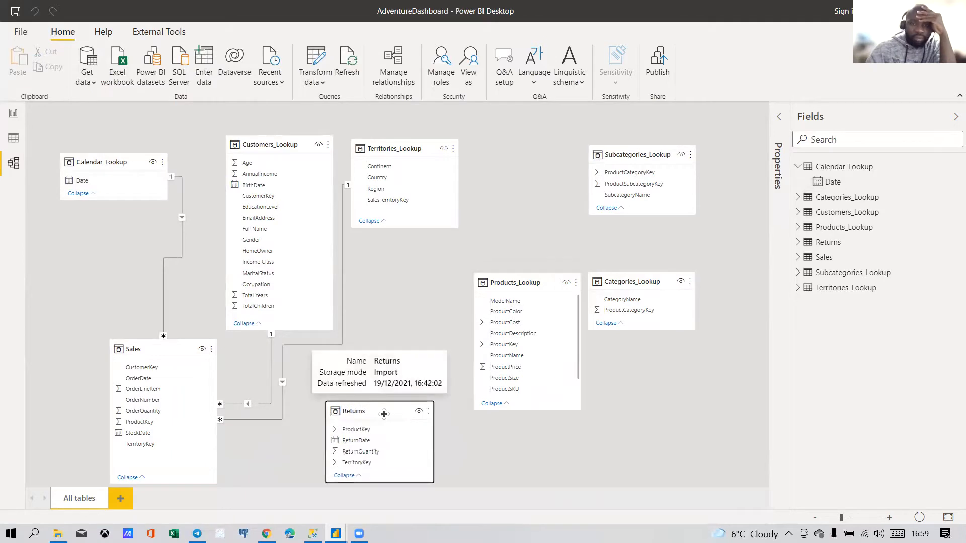
left_click_drag(622, 160, 592, 199)
left_click_drag(640, 281, 704, 168)
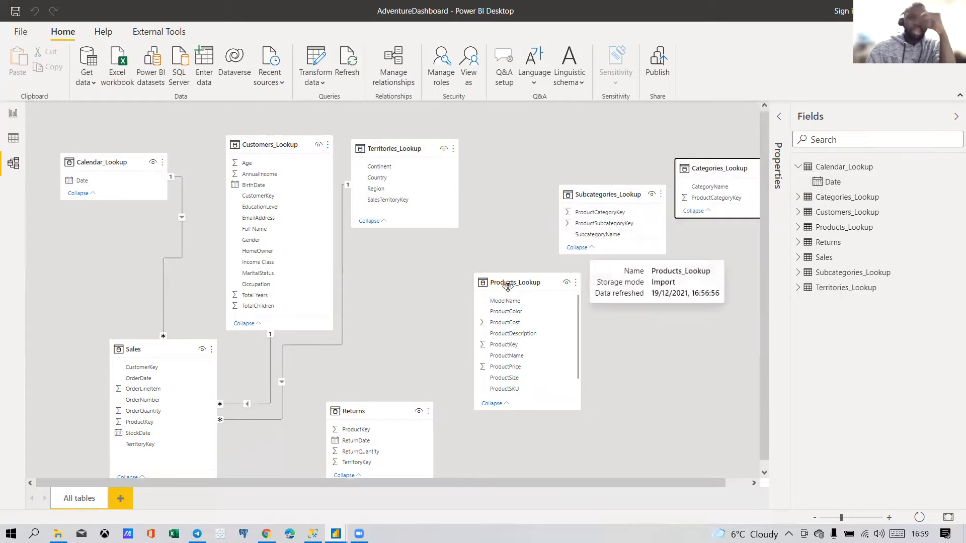
Step: Shift Products_Lookup slightly toward Returns, lower Subcategories_Lookup beside Products_Lookup, and raise Categories_Lookup above Subcategories_Lookup
mouse_move(508, 286)
left_mouse_down()
mouse_move(477, 285)
mouse_move(498, 286)
left_mouse_up()
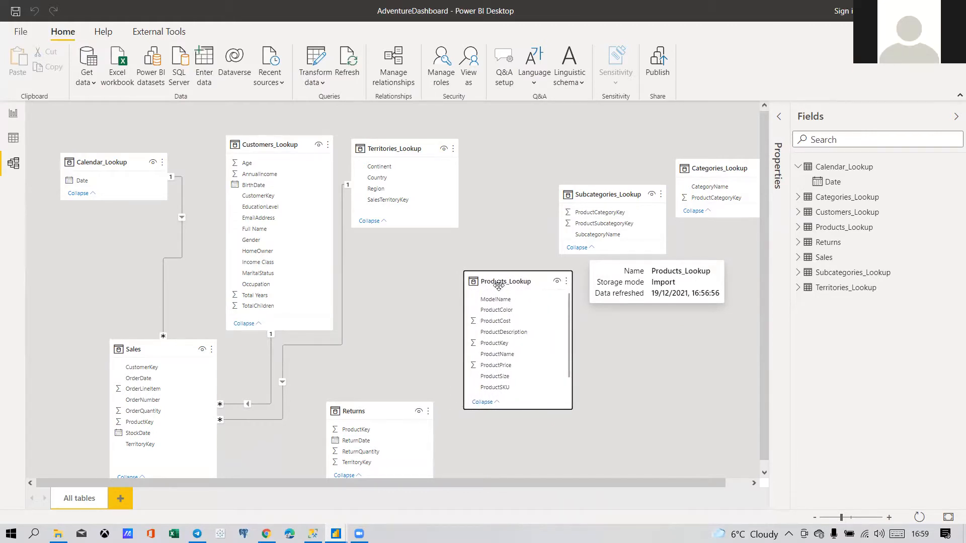
left_click_drag(616, 195, 635, 220)
left_click_drag(698, 173, 706, 157)
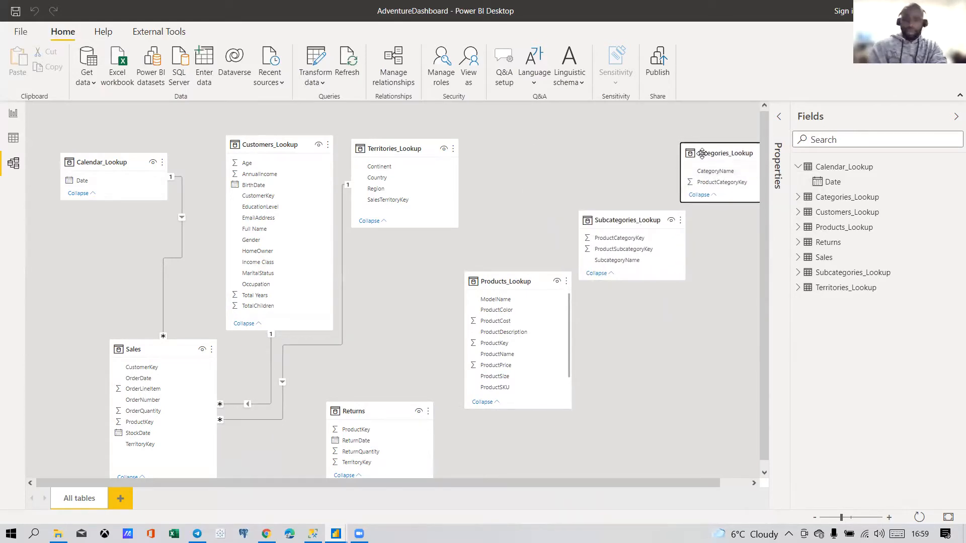
Step: Try to relate ProductCategoryKey in Categories_Lookup to ProductSubcategoryKey in Subcategories_Lookup and view the relationship's settings without changing them
left_click(719, 183)
left_click_drag(710, 185, 638, 256)
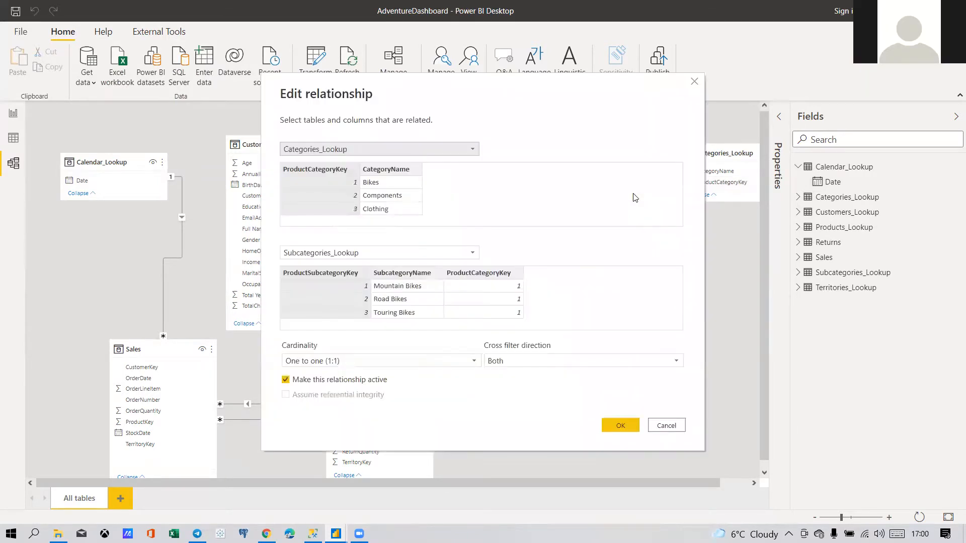
left_click(665, 425)
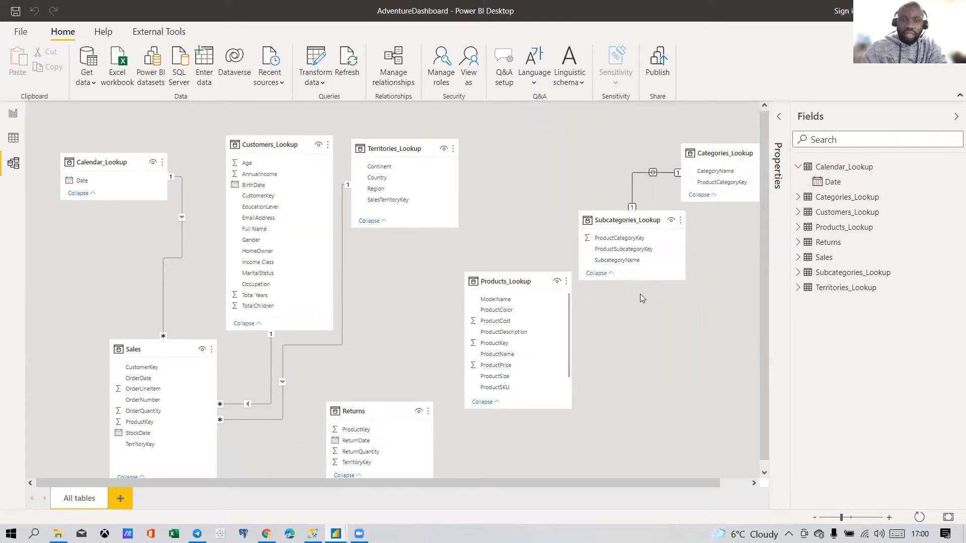
Step: Delete the mistaken relationship between Categories_Lookup and Subcategories_Lookup, and relate the two tables on ProductCategoryKey instead
right_click(647, 179)
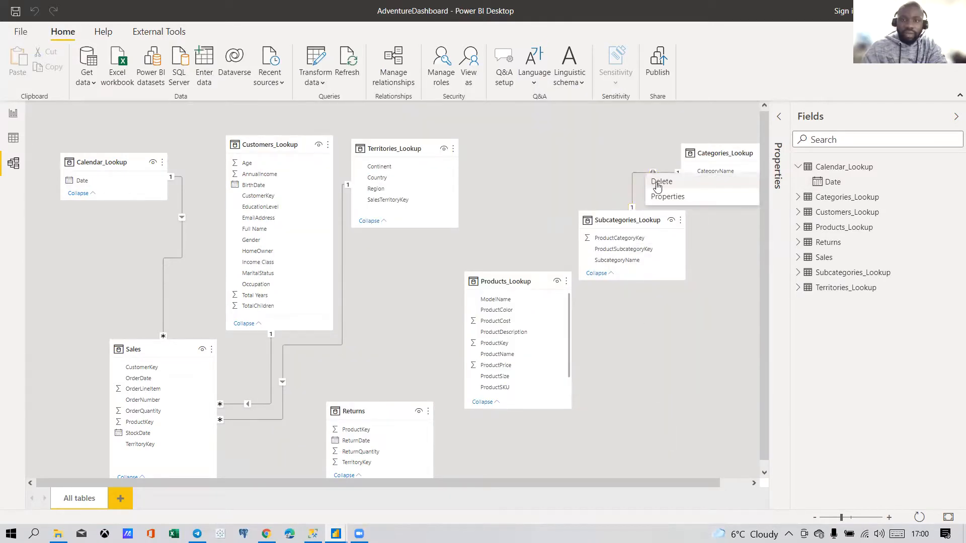
left_click(602, 185)
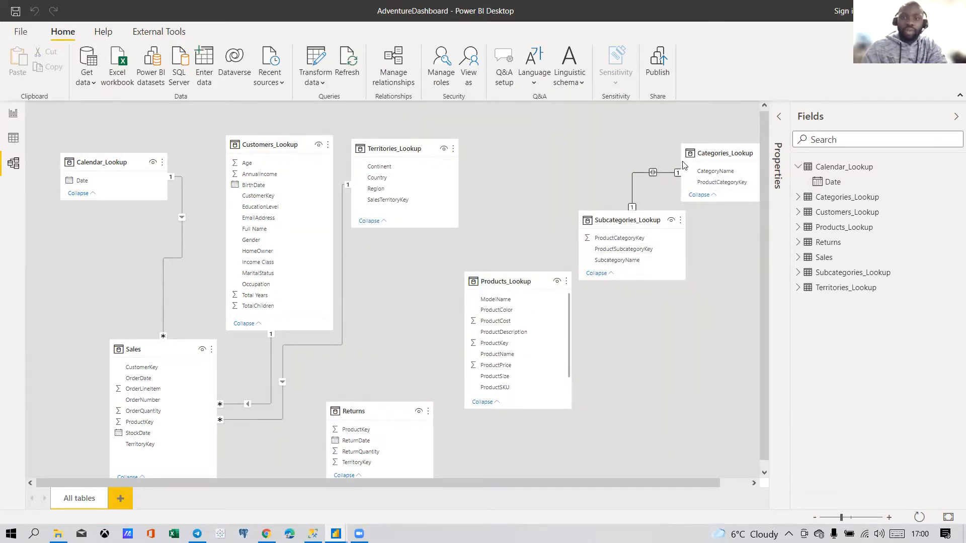
right_click(642, 179)
left_click(657, 183)
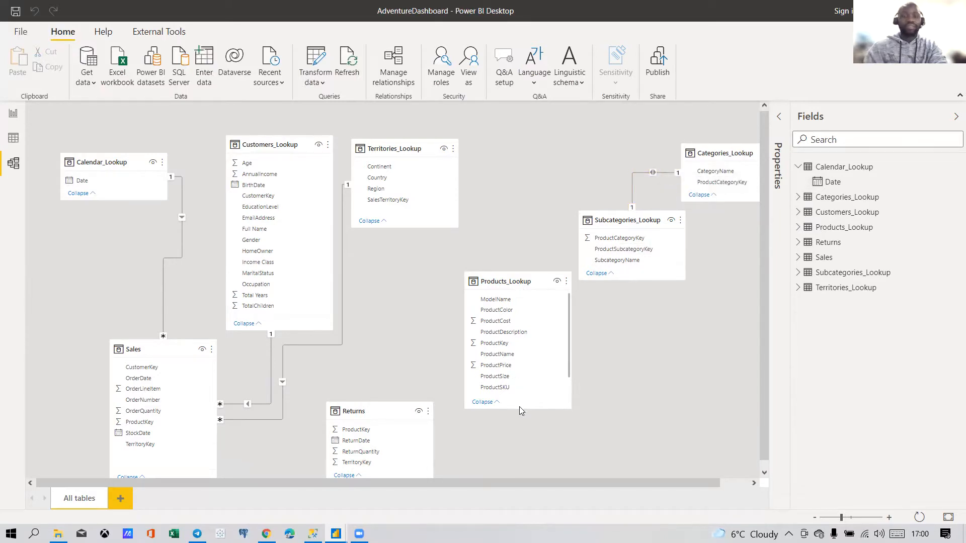
left_click(489, 304)
left_click_drag(697, 182, 644, 242)
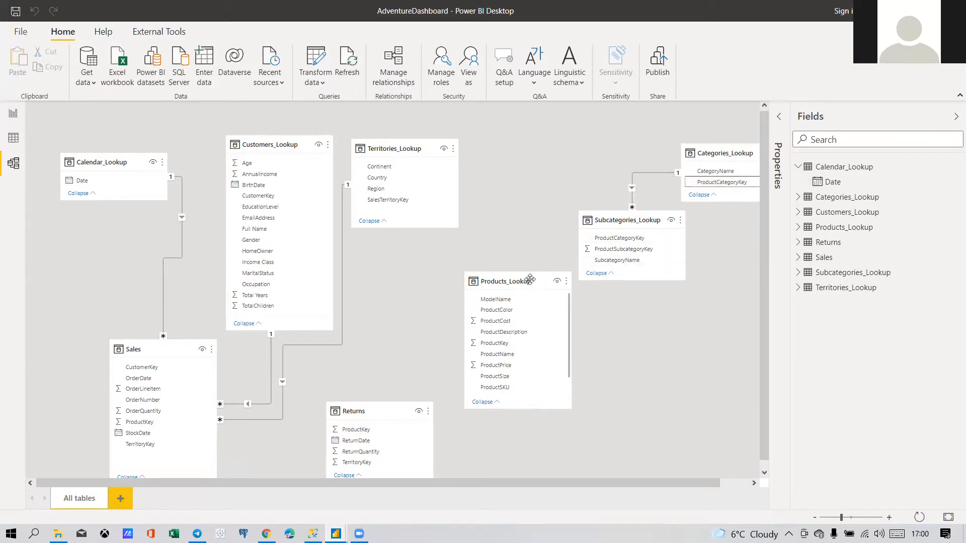
Step: Lengthen the Products_Lookup card to show all its fields and relate its ProductSubcategoryKey to ProductSubcategoryKey in Subcategories_Lookup
left_click_drag(531, 281, 521, 277)
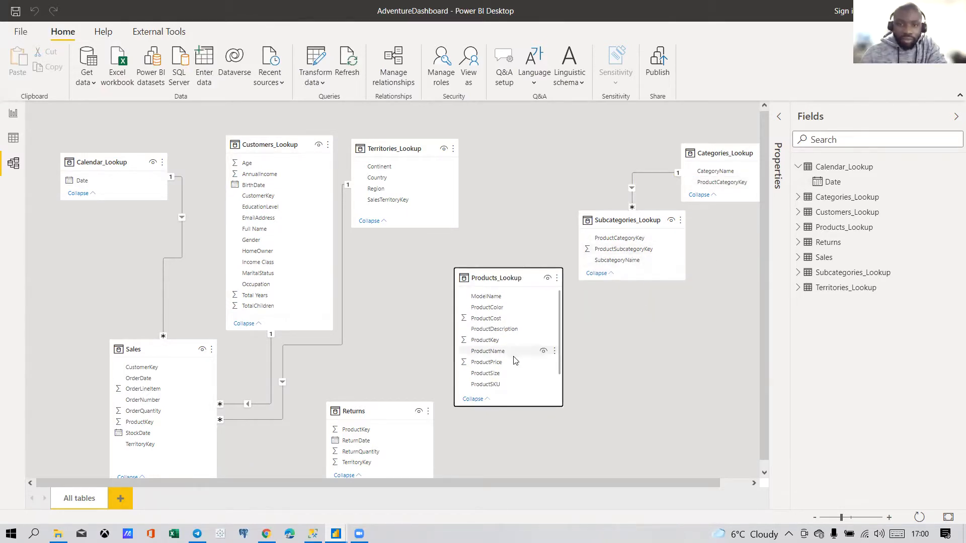
left_click_drag(505, 406, 502, 453)
left_click_drag(514, 408, 631, 251)
left_click_drag(521, 278, 534, 274)
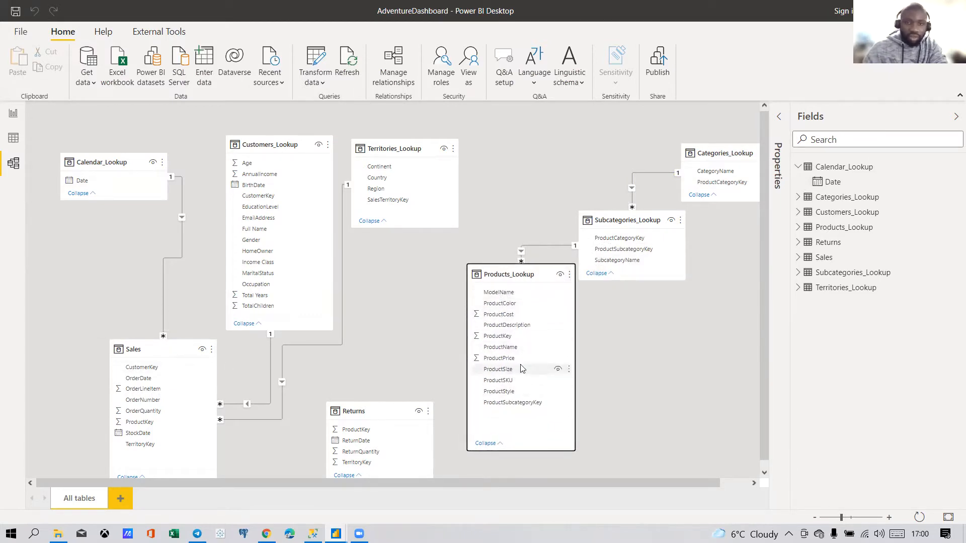
Step: Relate ProductKey in Products_Lookup to ProductKey in Sales and shift the Sales card slightly lower
left_click(504, 338)
left_click_drag(500, 340, 149, 425)
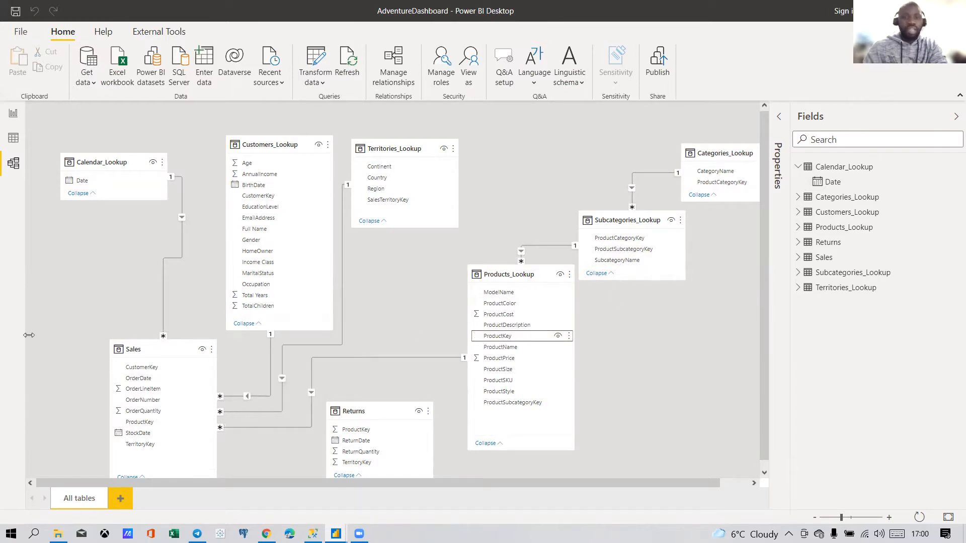
left_click_drag(152, 351, 155, 367)
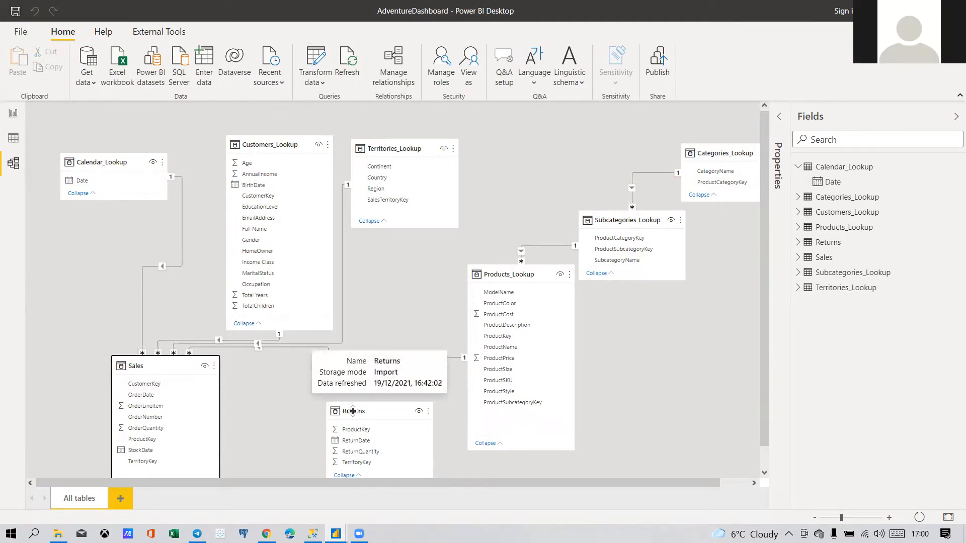
Step: Place a slightly lengthened Returns card beside Sales and relate its ReturnDate to Date in Calendar_Lookup, nudging Customers_Lookup toward Calendar_Lookup
left_click_drag(354, 411, 297, 371)
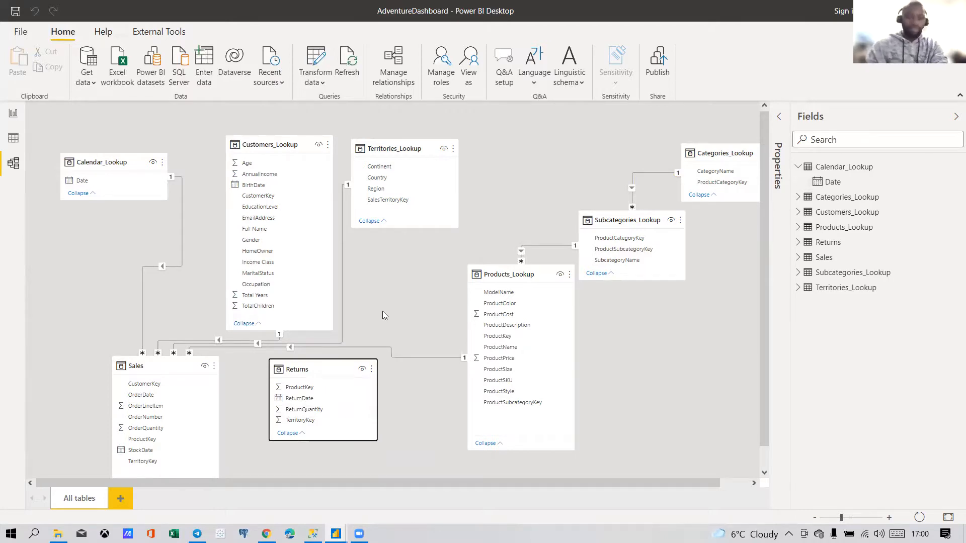
left_click_drag(321, 373, 326, 388)
left_click_drag(329, 455, 327, 471)
left_click_drag(309, 413, 120, 180)
left_click_drag(284, 144, 273, 145)
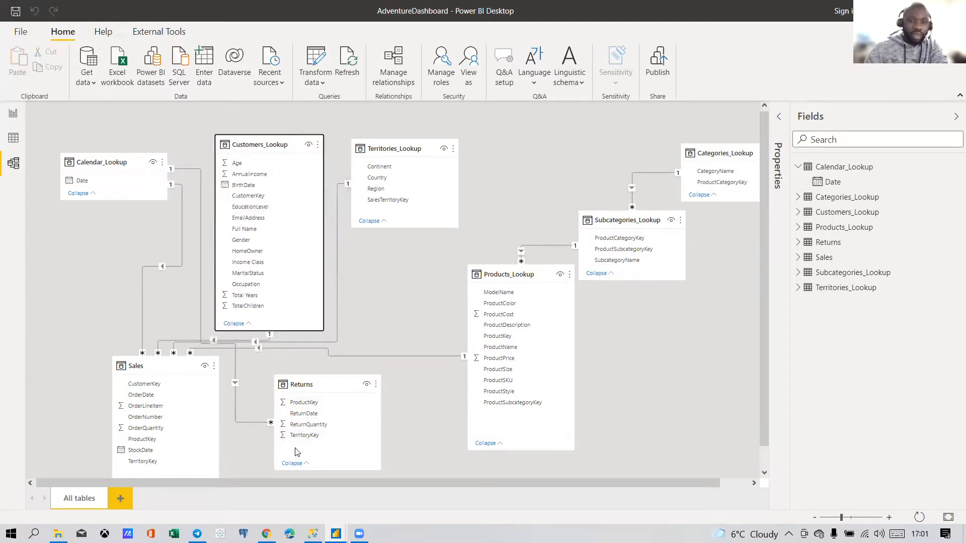
Step: Relate TerritoryKey in Returns to SalesTerritoryKey in Territories_Lookup, and ProductKey in Returns to ProductKey in Products_Lookup, adjusting both card positions slightly
left_click_drag(336, 386, 344, 390)
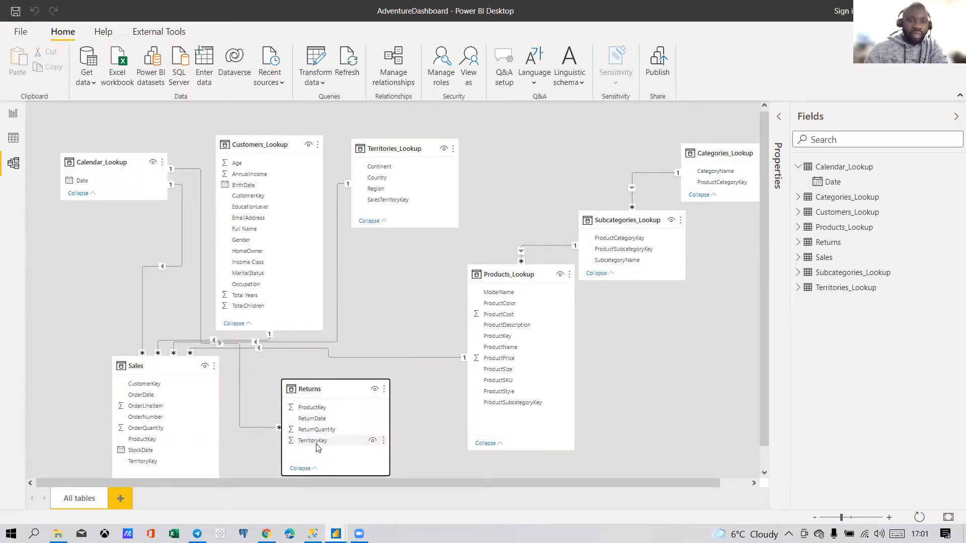
left_click_drag(401, 203, 350, 444)
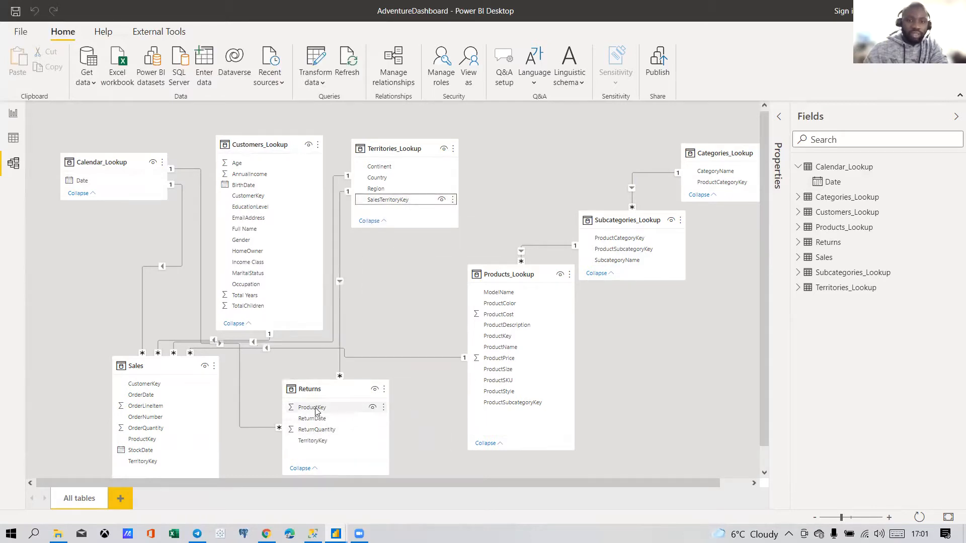
left_click_drag(316, 411, 522, 342)
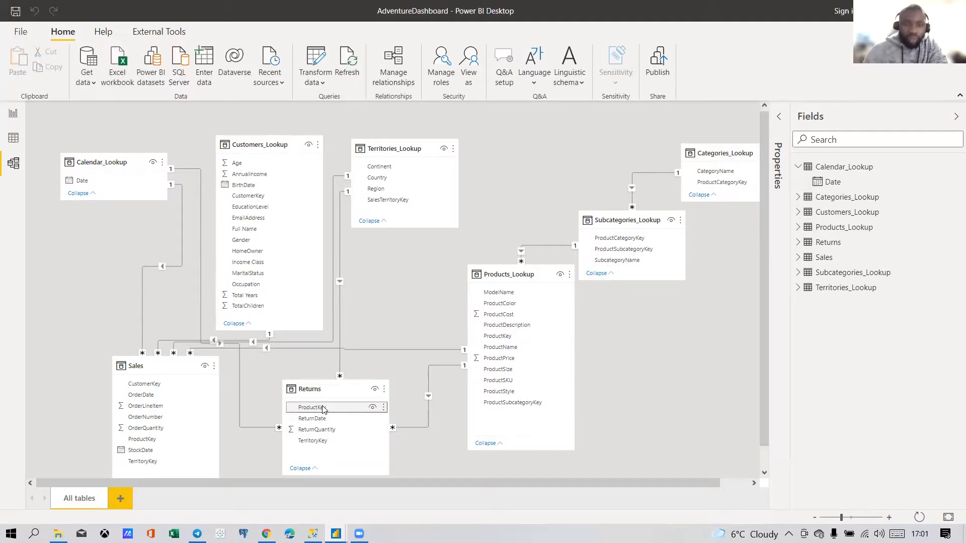
mouse_move(525, 277)
left_click_drag(526, 277, 520, 277)
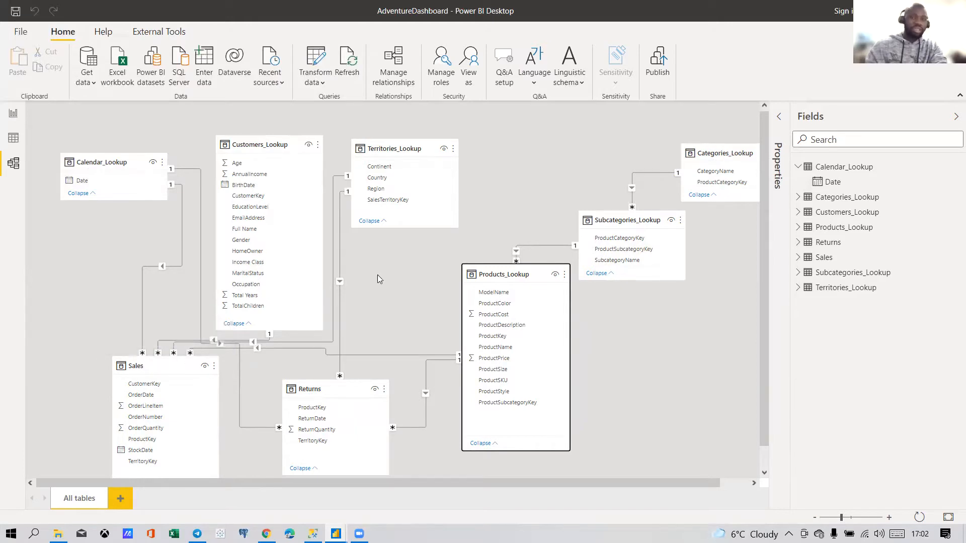
Step: Nudge the Customers_Lookup card slightly toward Territories_Lookup
left_click(253, 142)
mouse_move(253, 143)
left_mouse_down()
mouse_move(249, 116)
mouse_move(270, 129)
mouse_move(256, 134)
left_mouse_up()
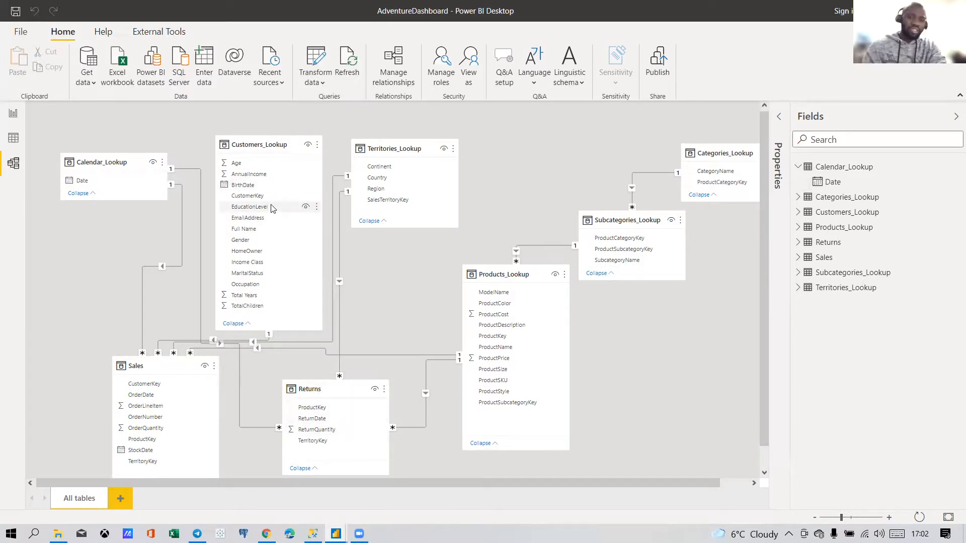
left_click_drag(273, 146, 279, 146)
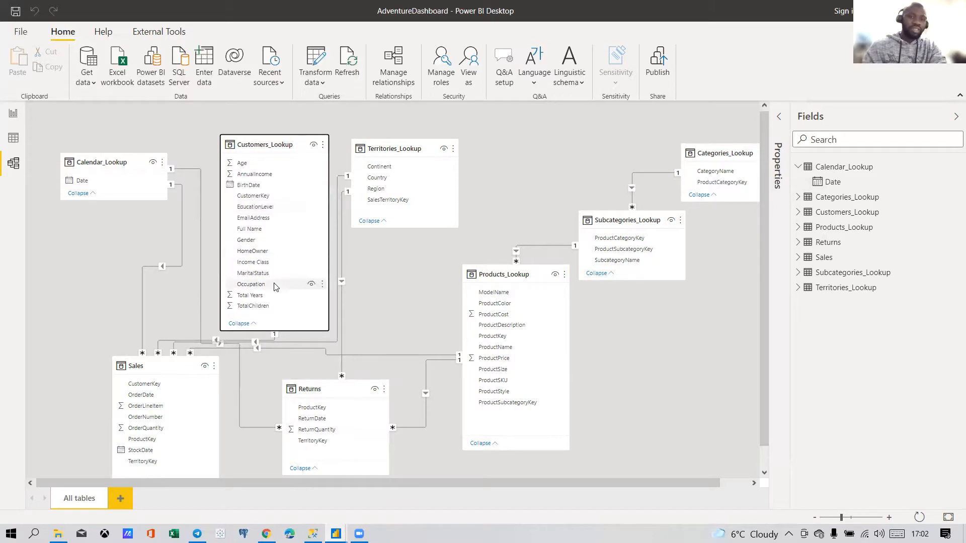
scroll(289, 317, "down", 1)
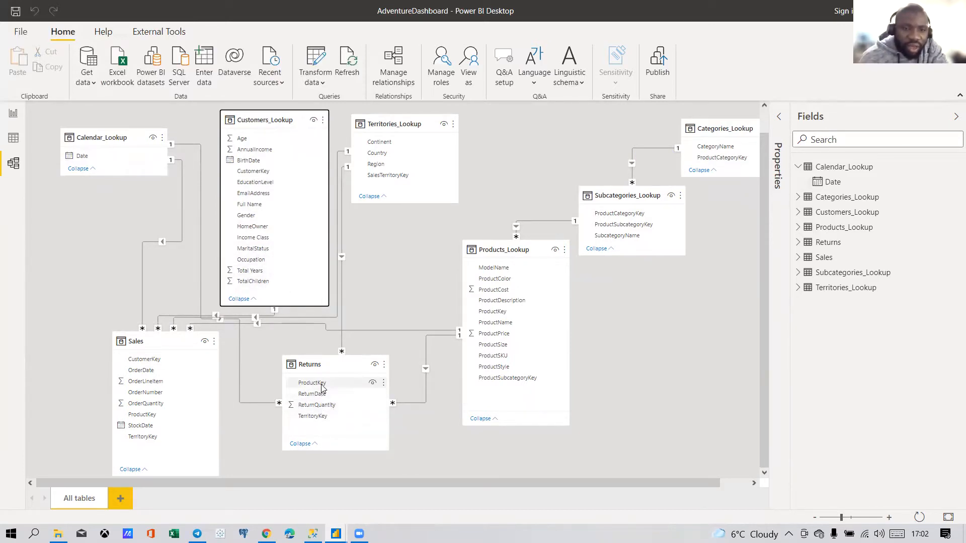
scroll(283, 262, "up", 1)
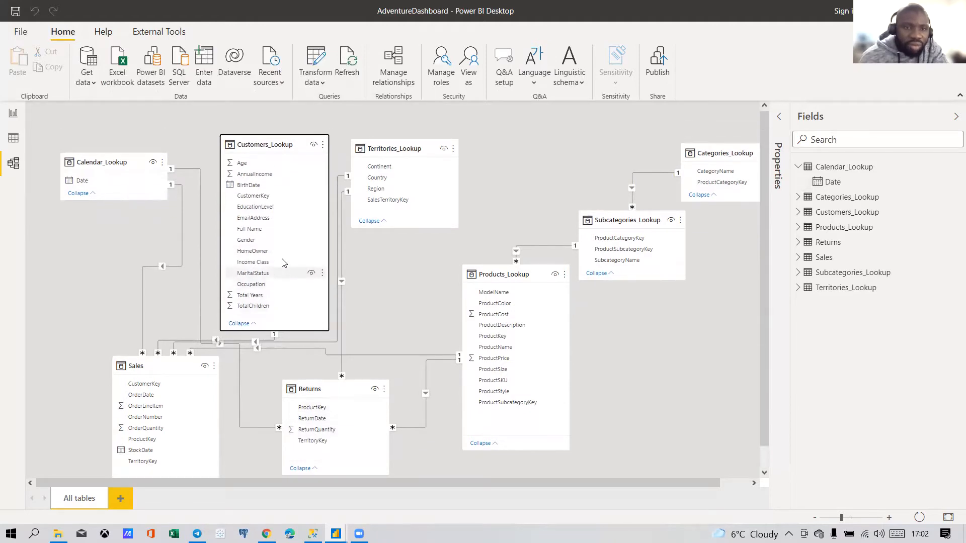
scroll(283, 265, "down", 1)
scroll(278, 271, "up", 1)
scroll(276, 252, "down", 1)
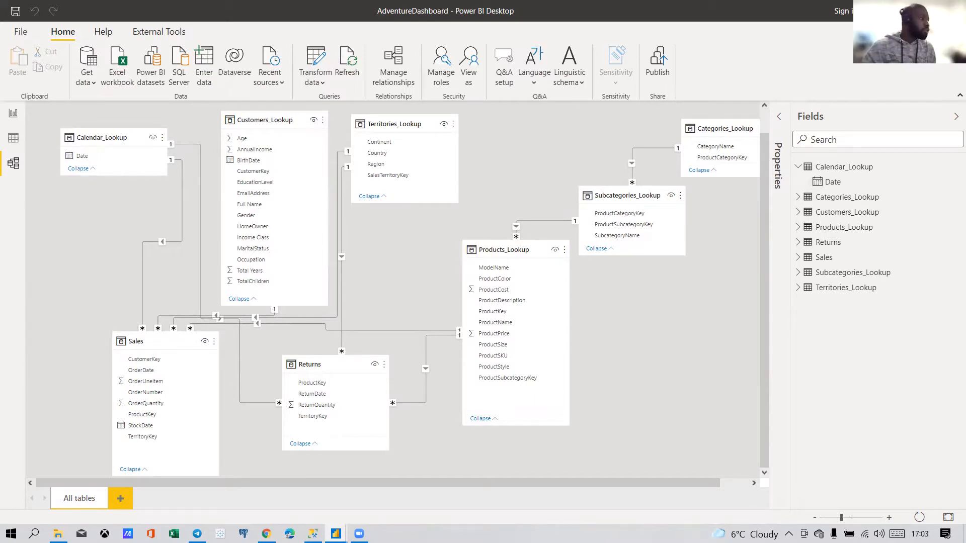
Step: Examine the Customers_Lookup table data through to its Age, Total Years and Income Class columns
left_click(13, 113)
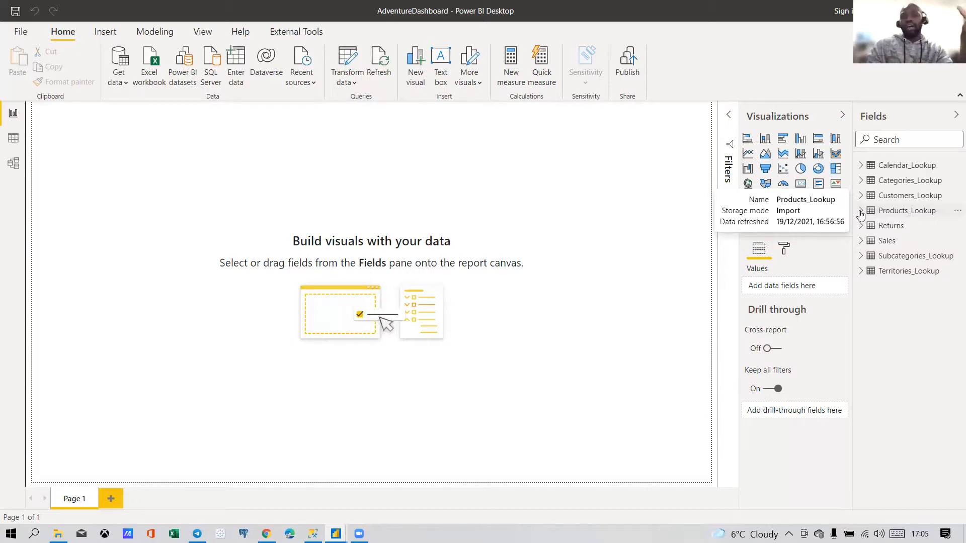
left_click(13, 138)
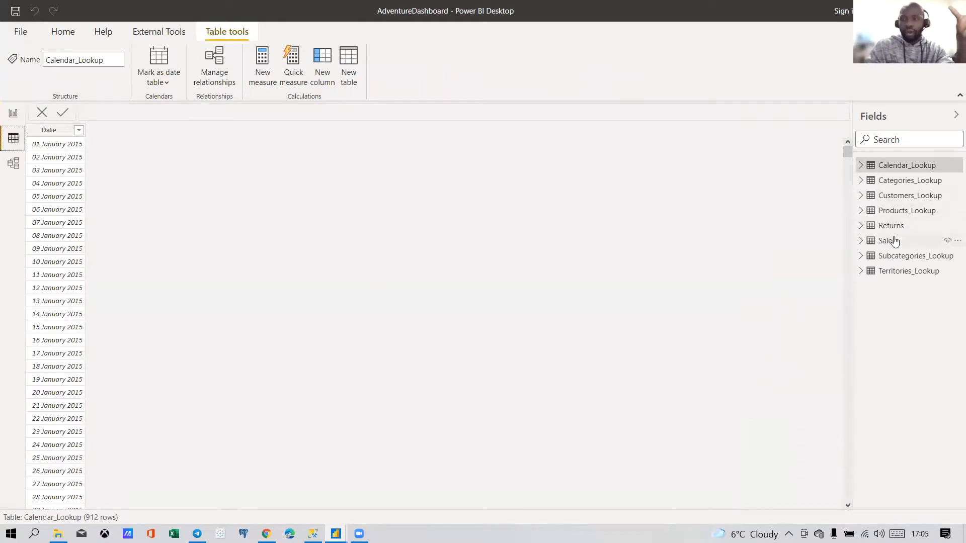
left_click(913, 196)
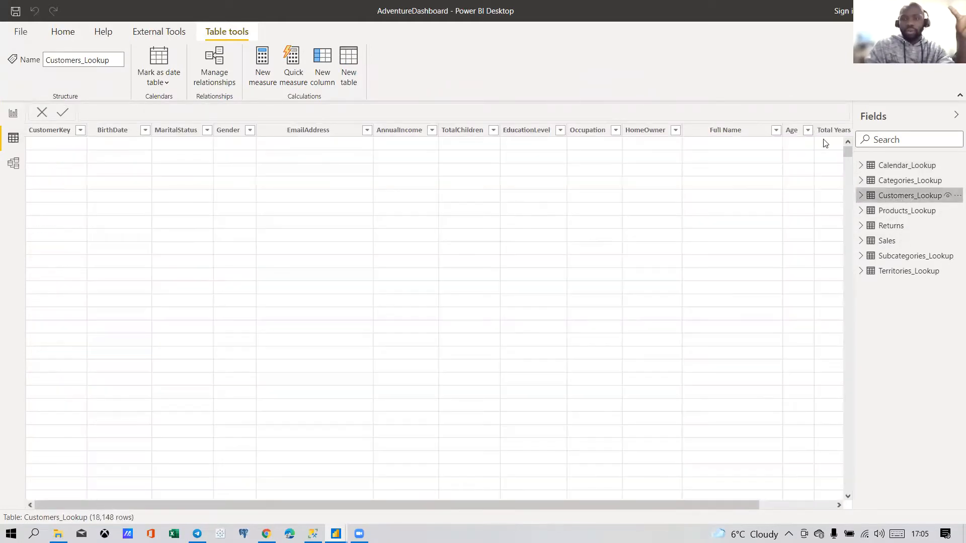
left_click_drag(616, 504, 690, 504)
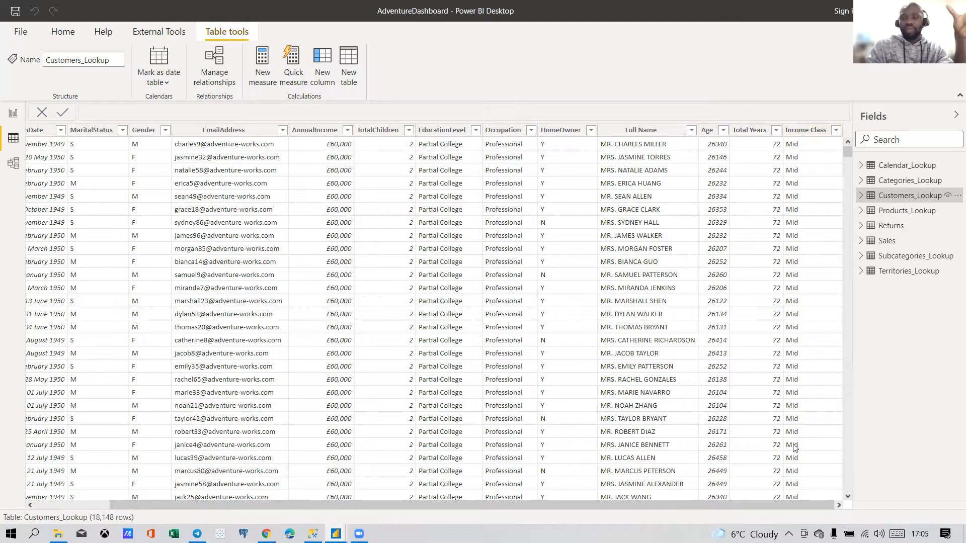
left_click(948, 196)
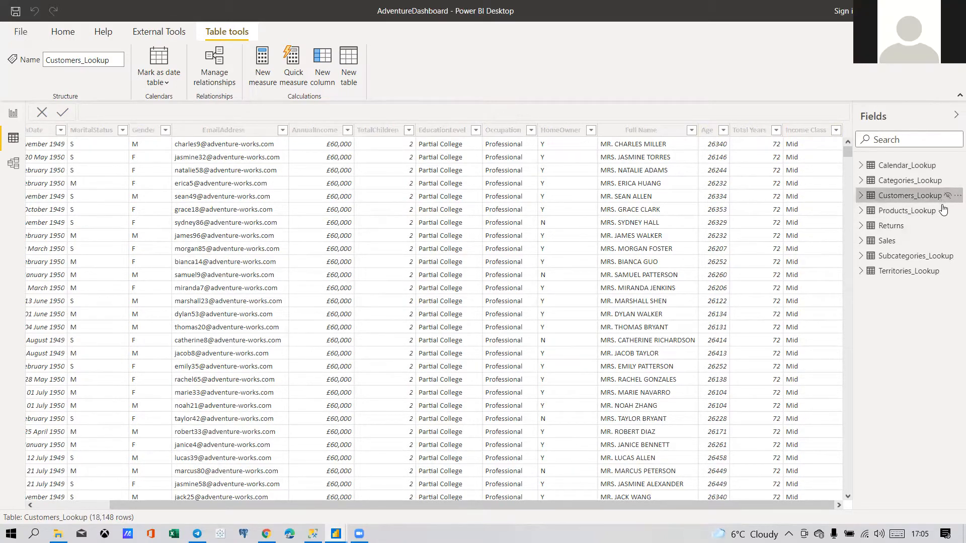
left_click(948, 196)
Step: Open the Customers_Lookup query in Power Query Editor and add a Total Years duration column based on the Age column
right_click(949, 200)
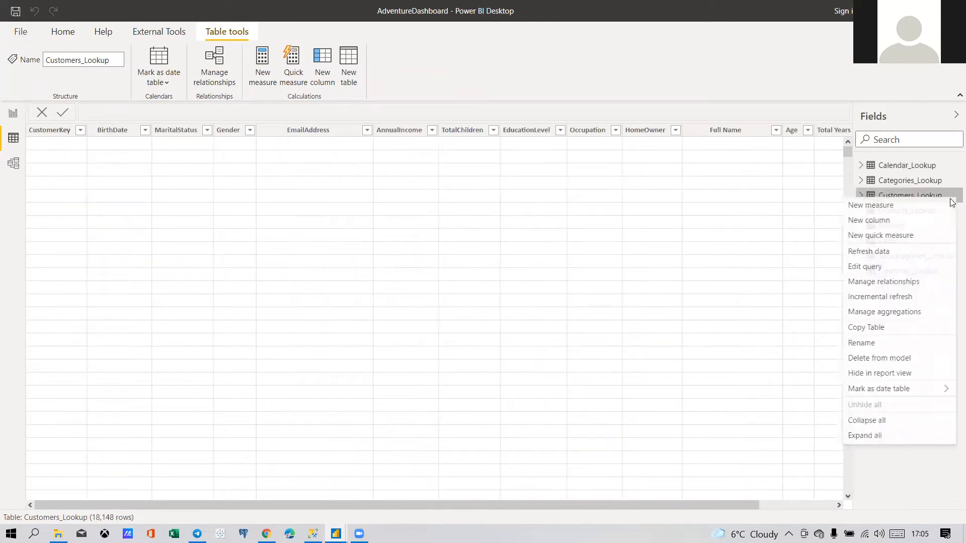
left_click(867, 267)
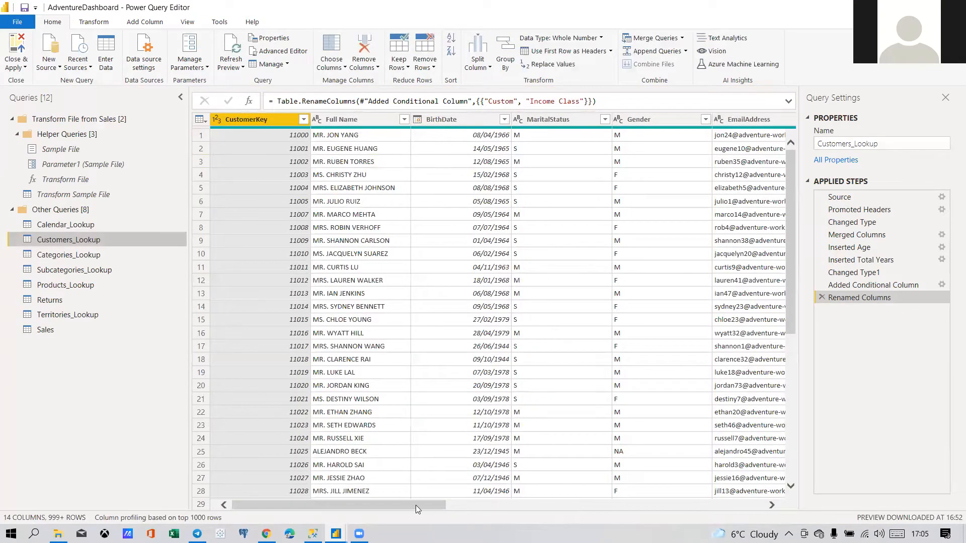
left_click_drag(411, 506, 730, 505)
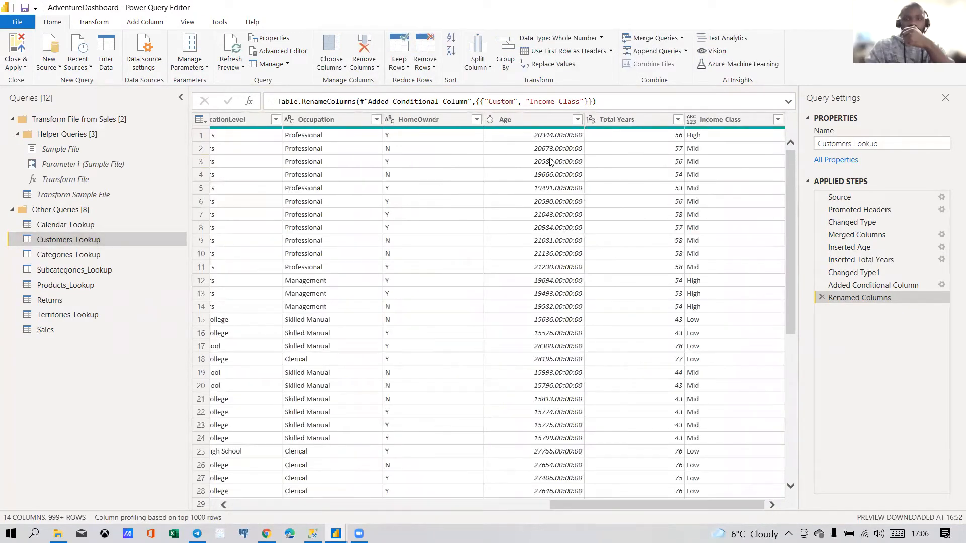
left_click(539, 120)
left_click(93, 23)
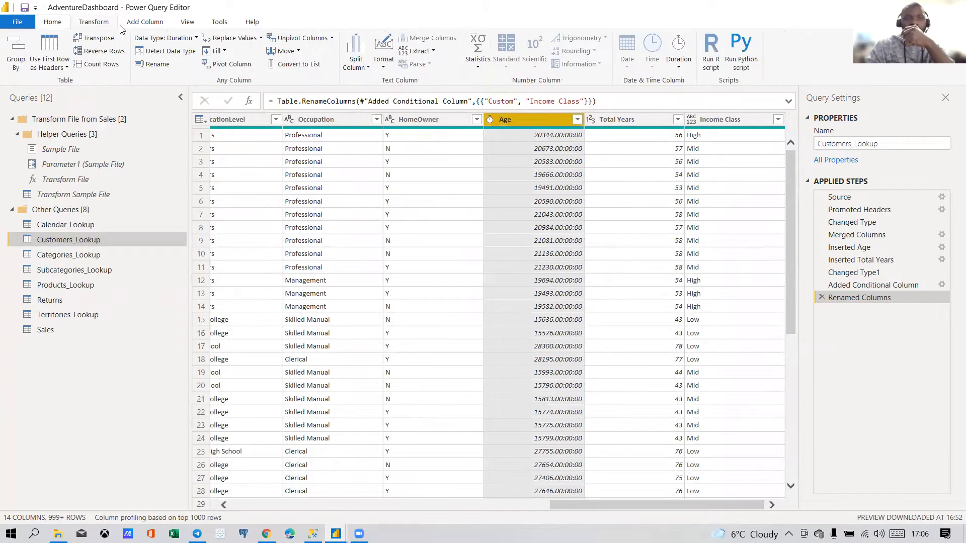
left_click(145, 22)
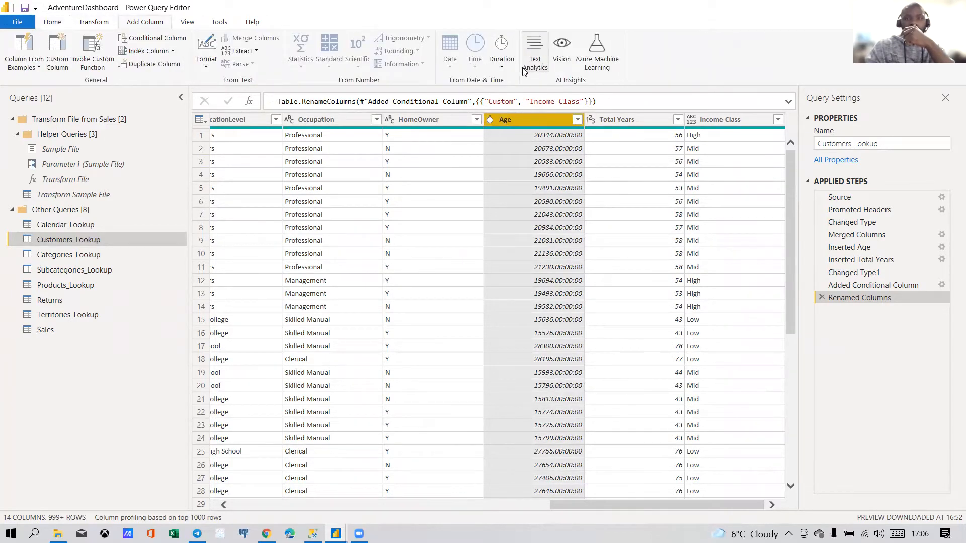
left_click(501, 58)
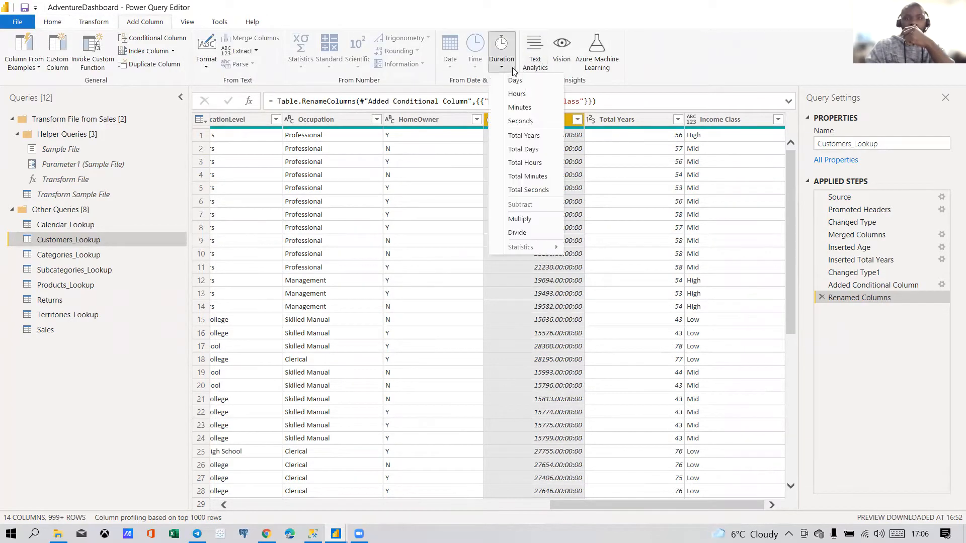
left_click(513, 136)
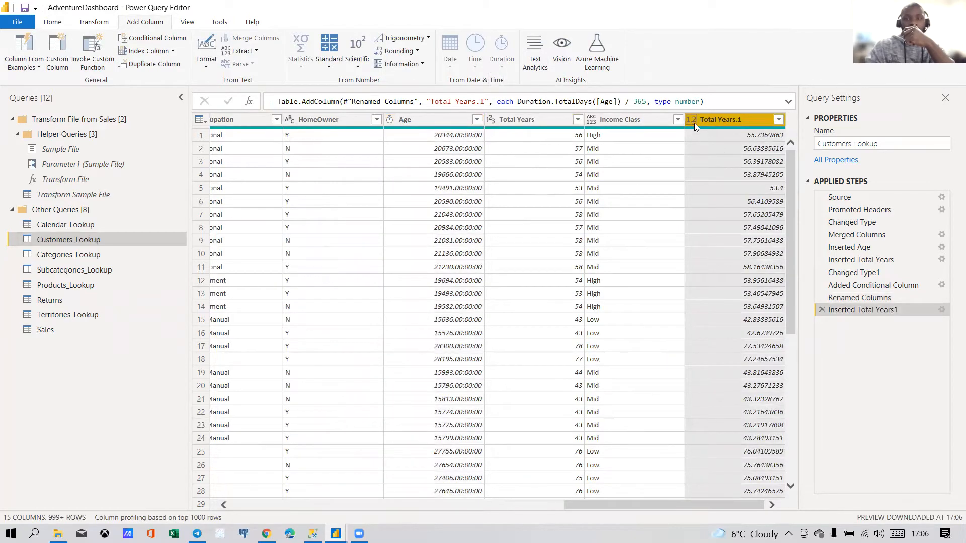
Step: Delete the Inserted Total Years1 step from Customers_Lookup, review the Changed Type1 step, and close and apply the query changes
left_click(821, 310)
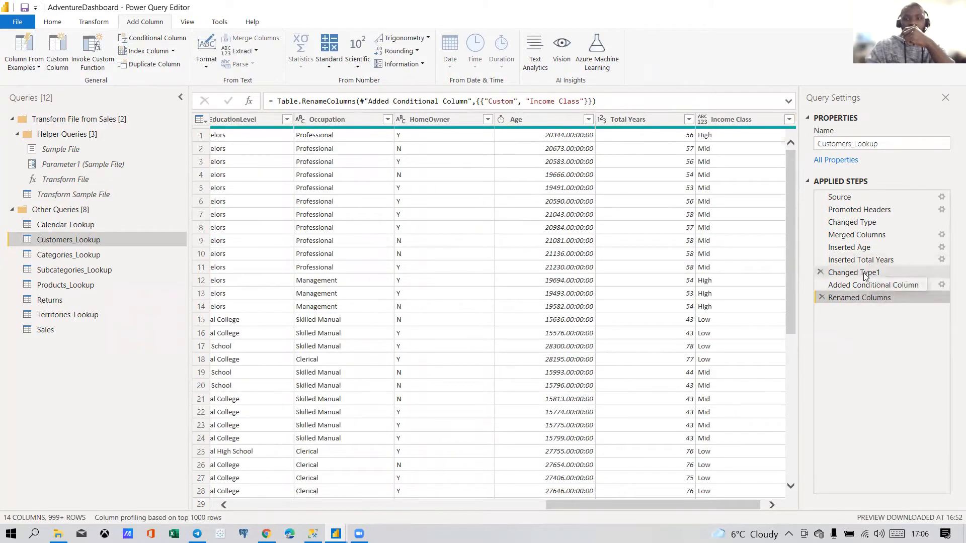
left_click(866, 272)
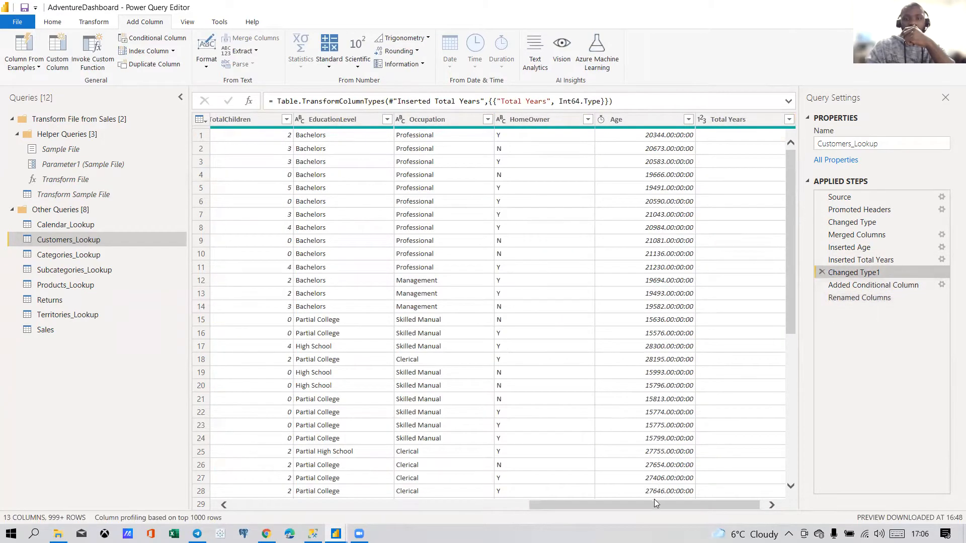
left_click_drag(653, 503, 710, 504)
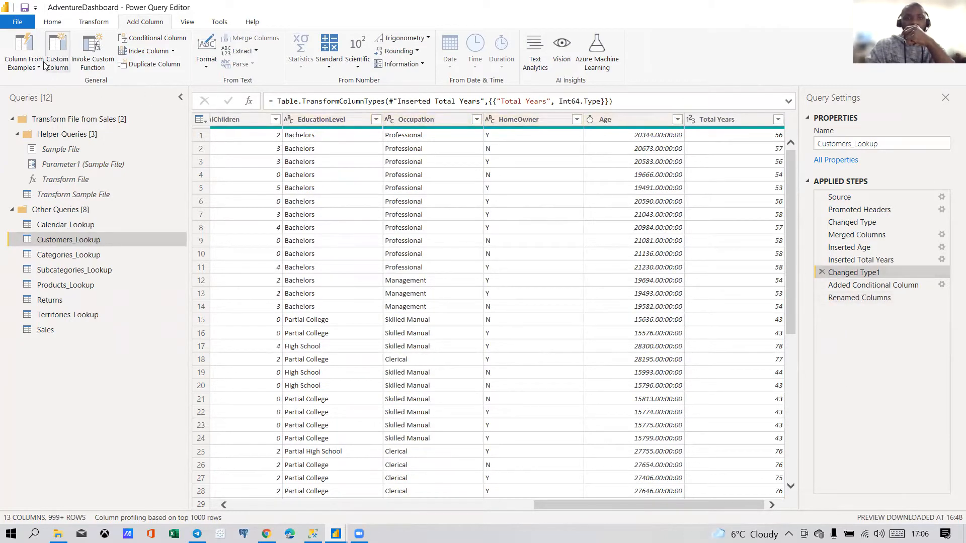
left_click(46, 23)
left_click(14, 46)
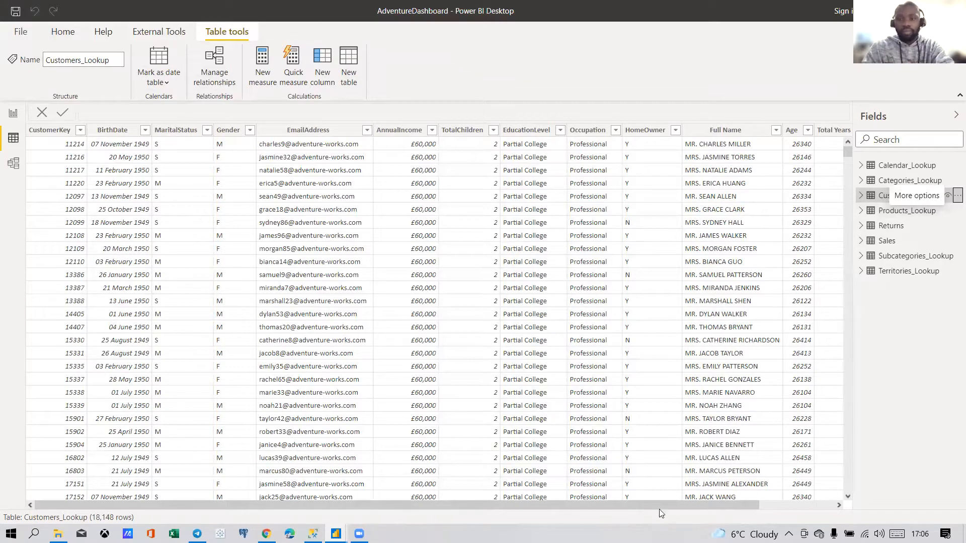
Step: Review the Age and Total Years columns in the Customers_Lookup data and reopen the table's query for editing
left_click_drag(728, 505, 803, 506)
left_click(715, 131)
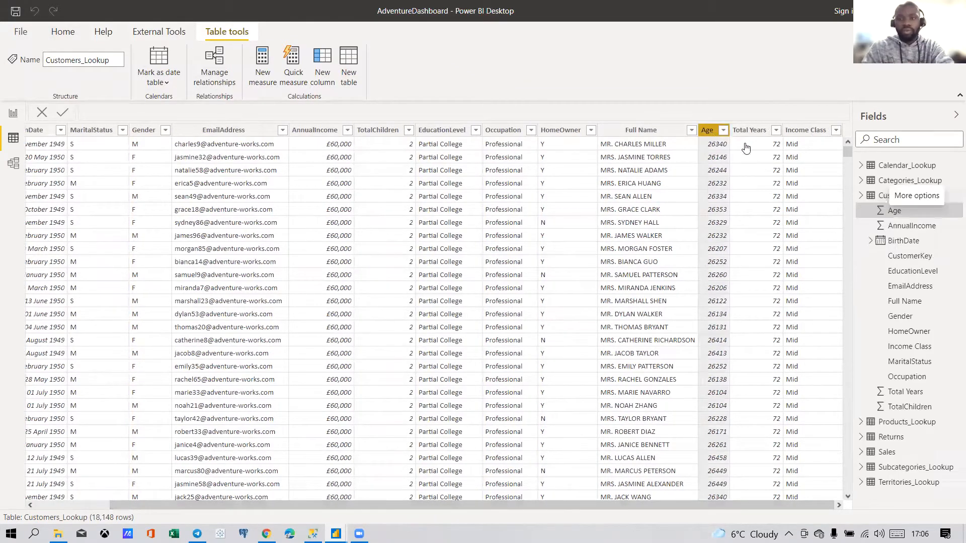
left_click(957, 197)
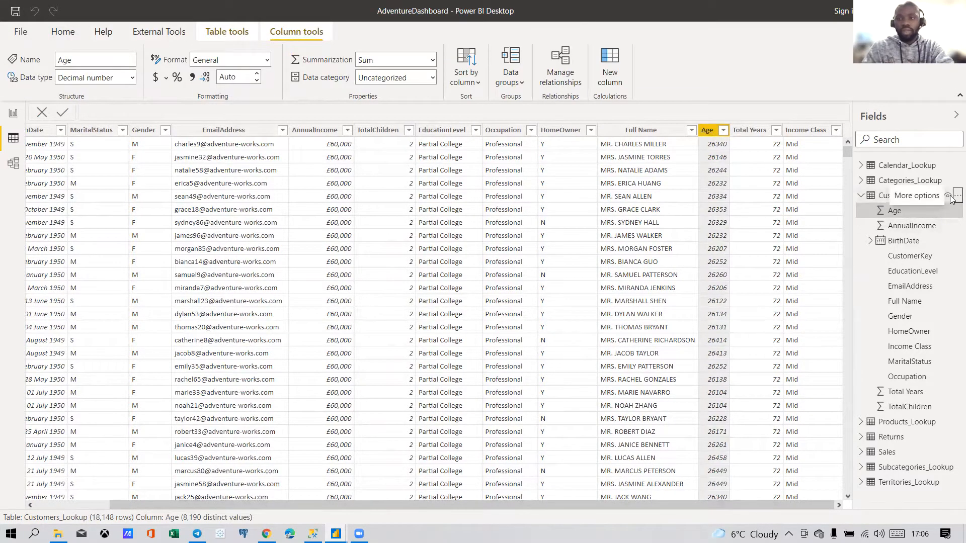
left_click(864, 267)
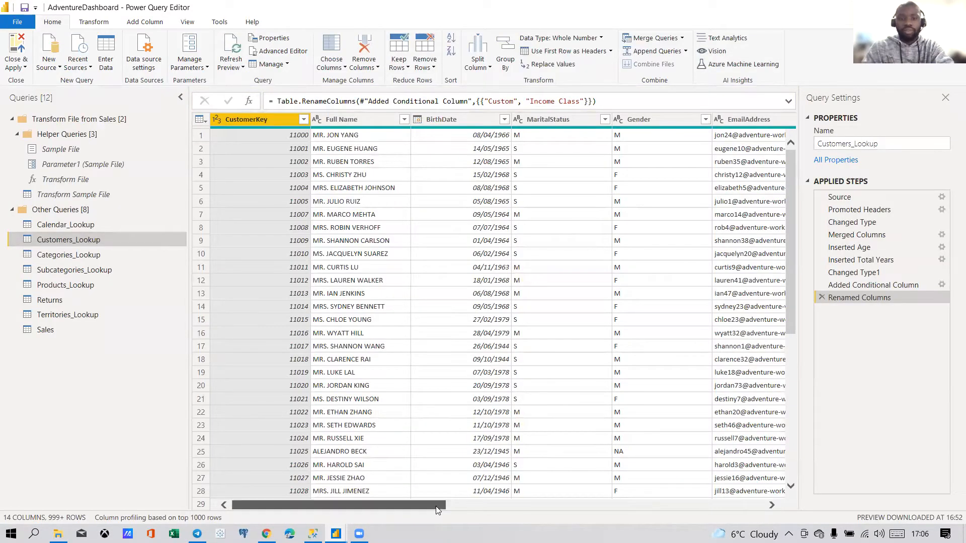
Step: Delete the Inserted Total Years and Changed Type1 steps from the Customers_Lookup query, keeping the Inserted Age step
left_click_drag(436, 509, 754, 508)
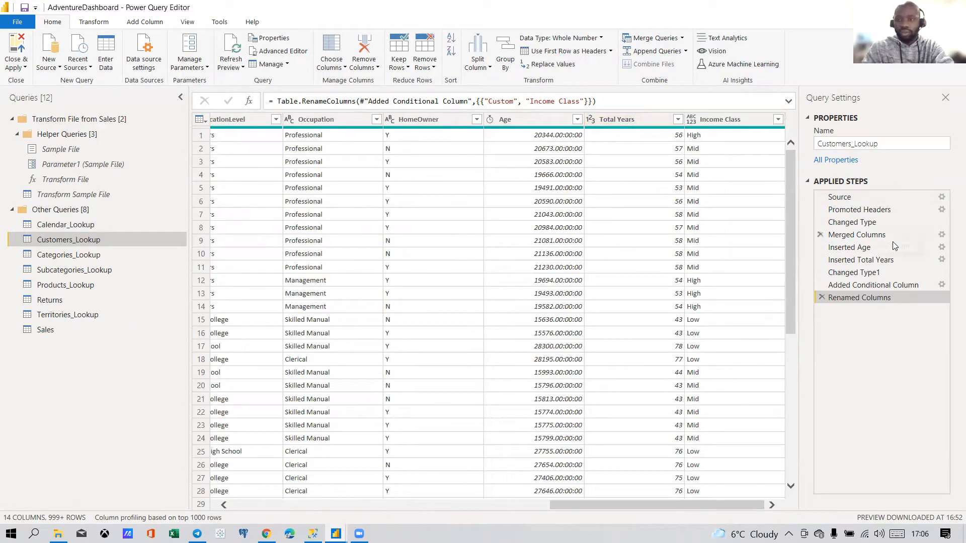
left_click(819, 247)
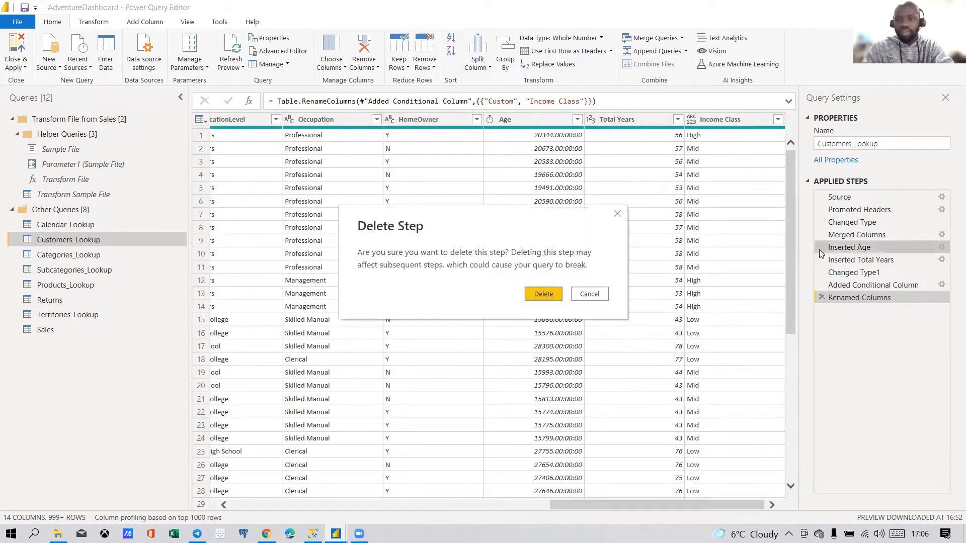
left_click(603, 295)
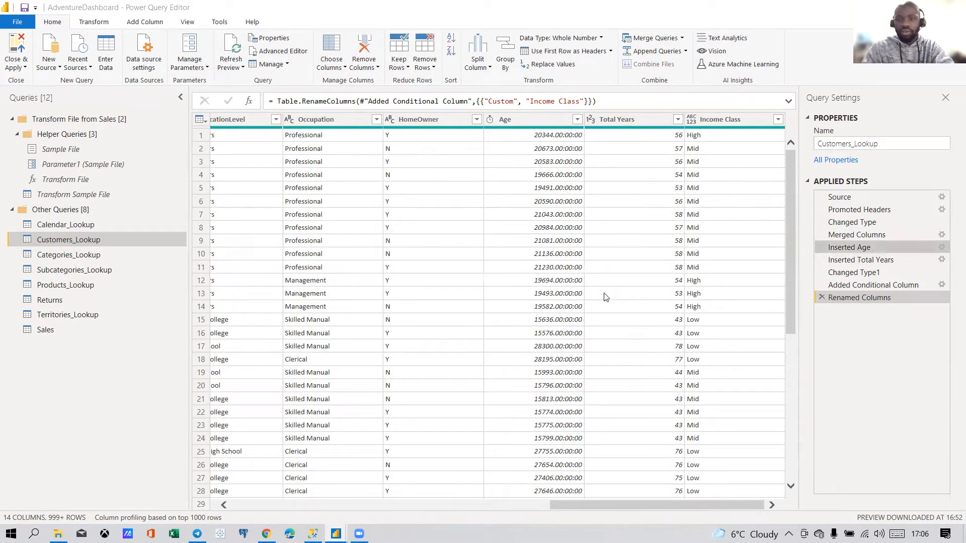
left_click(822, 259)
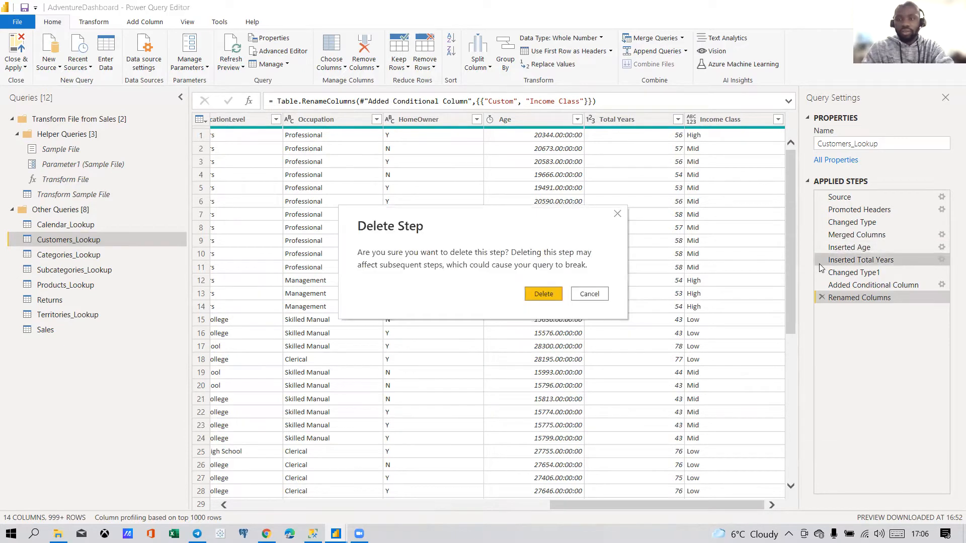
left_click(550, 297)
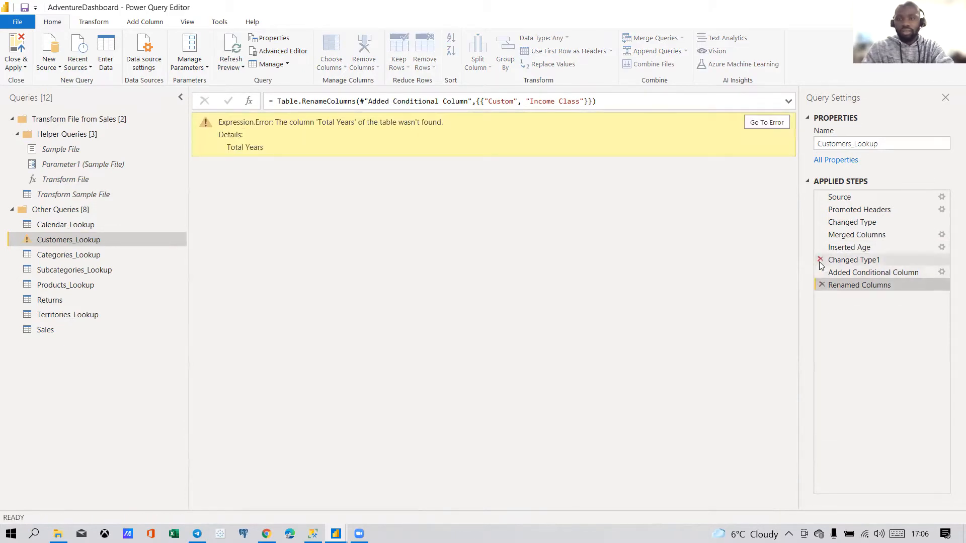
left_click(821, 260)
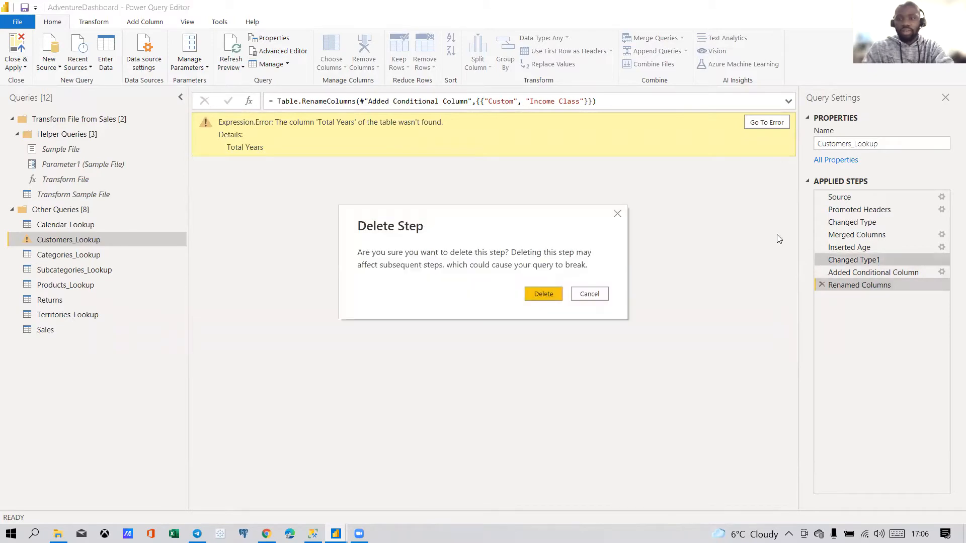
left_click(542, 295)
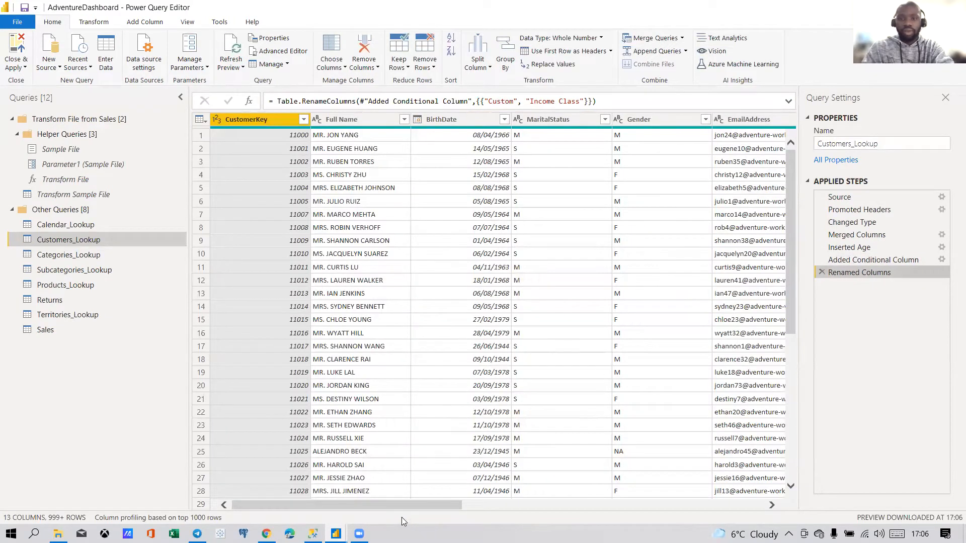
Step: Add a Total Years duration column based on the Age column and set its data type to Whole Number
left_click_drag(401, 503, 689, 504)
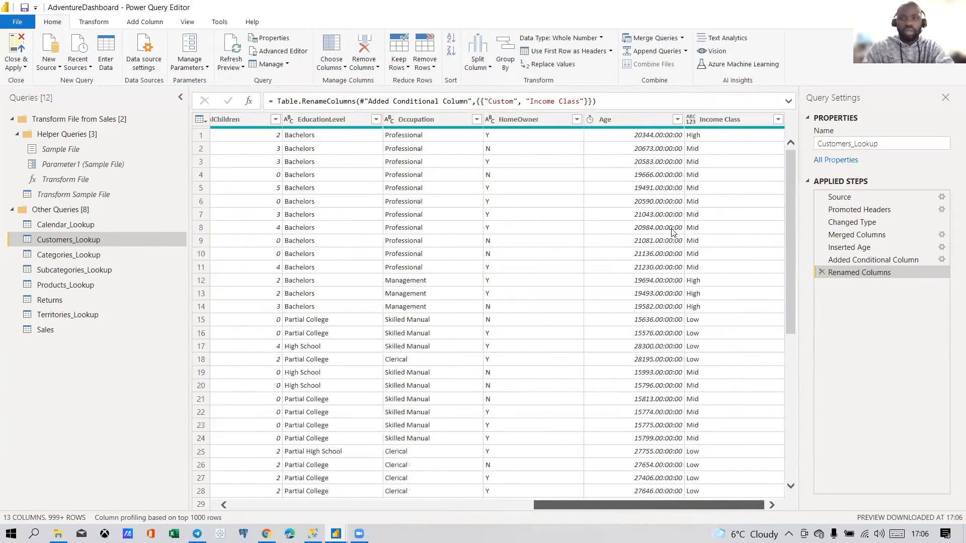
left_click(616, 119)
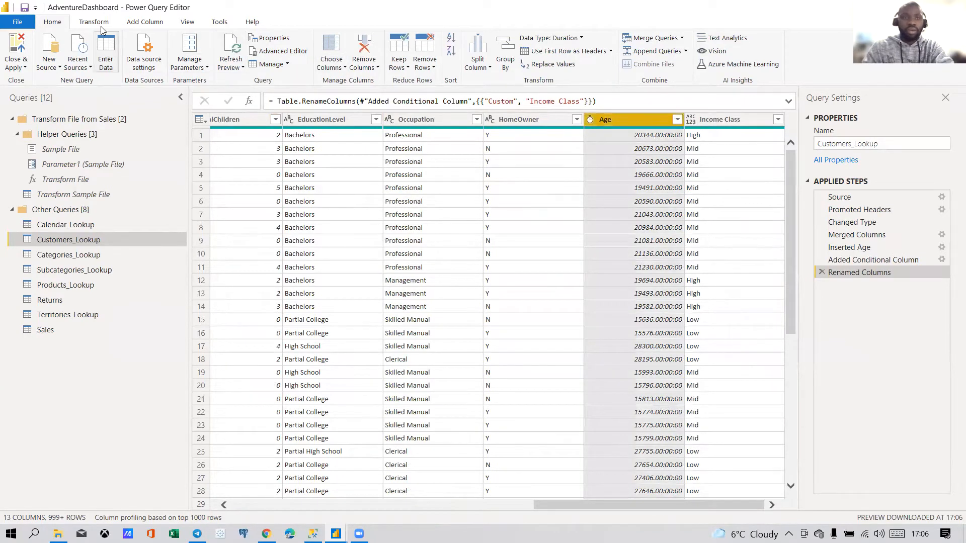
left_click(144, 23)
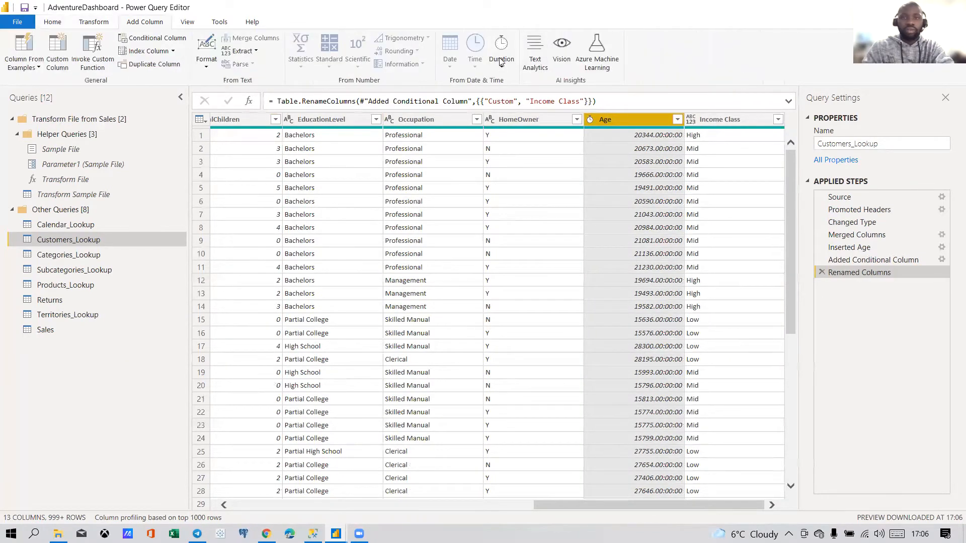
left_click(502, 56)
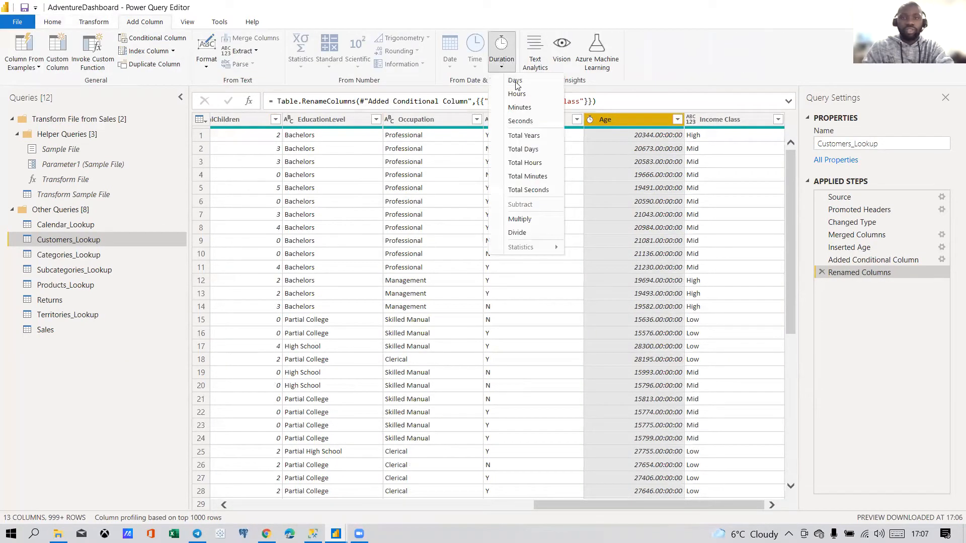
left_click(523, 136)
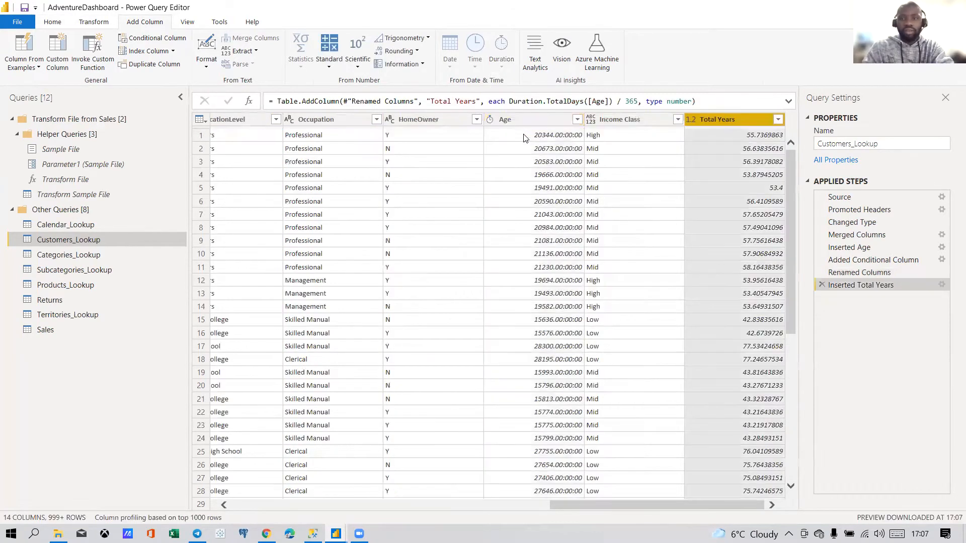
left_click(693, 119)
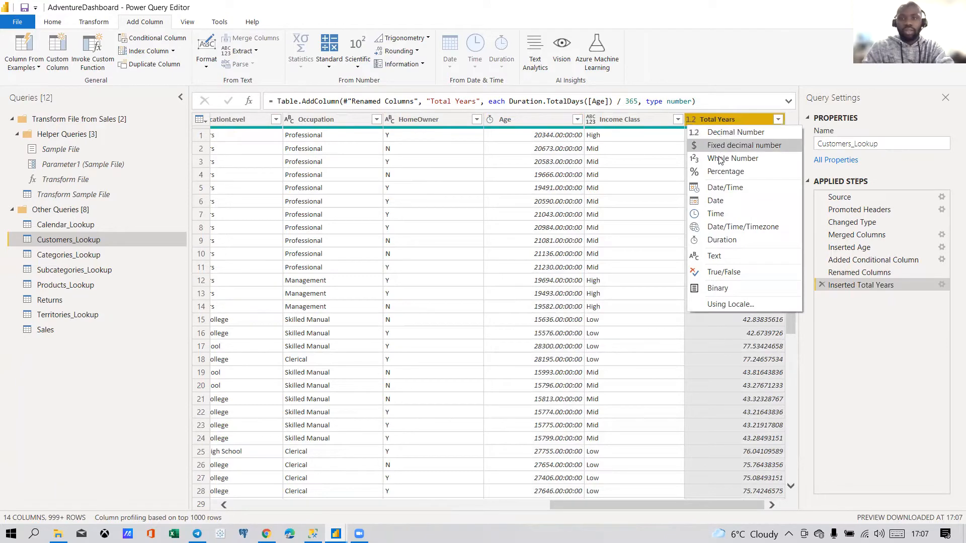
left_click(717, 158)
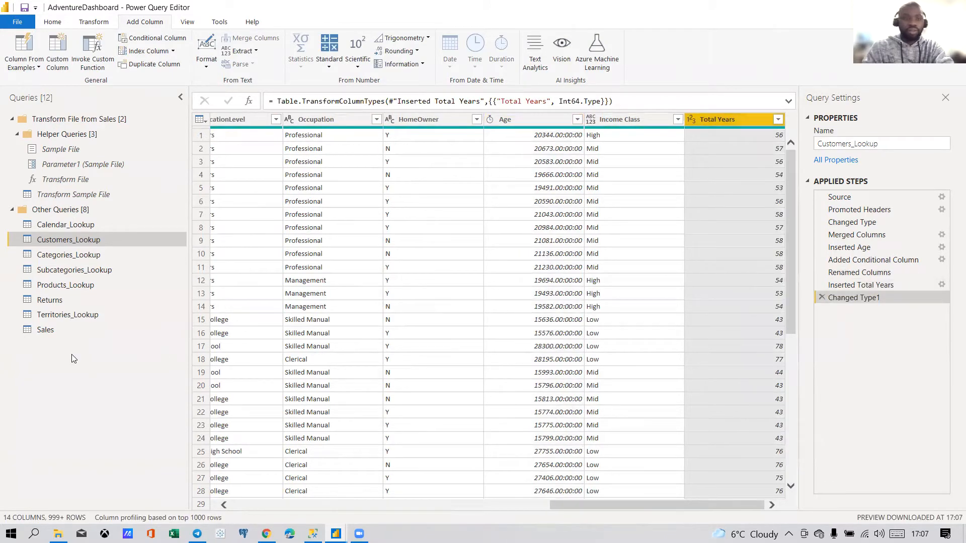
Step: Close and apply the query changes, and select the Total Years column in the Customers_Lookup data
left_click(50, 24)
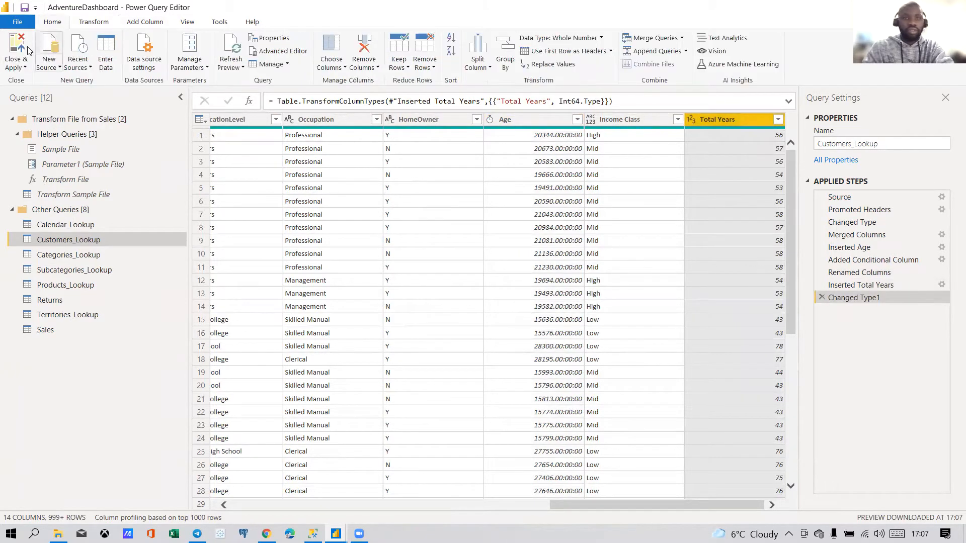
left_click(12, 46)
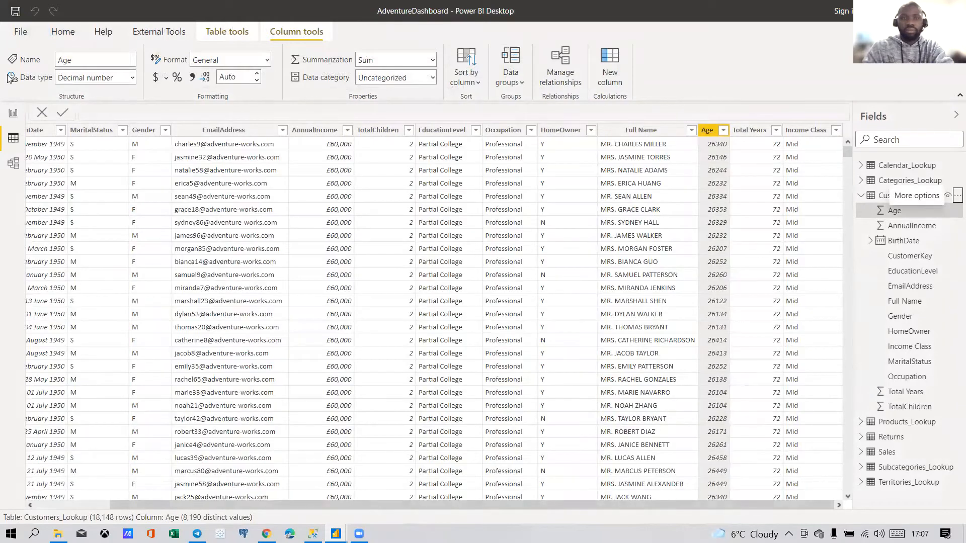
left_click(15, 111)
left_click(13, 138)
left_click(743, 131)
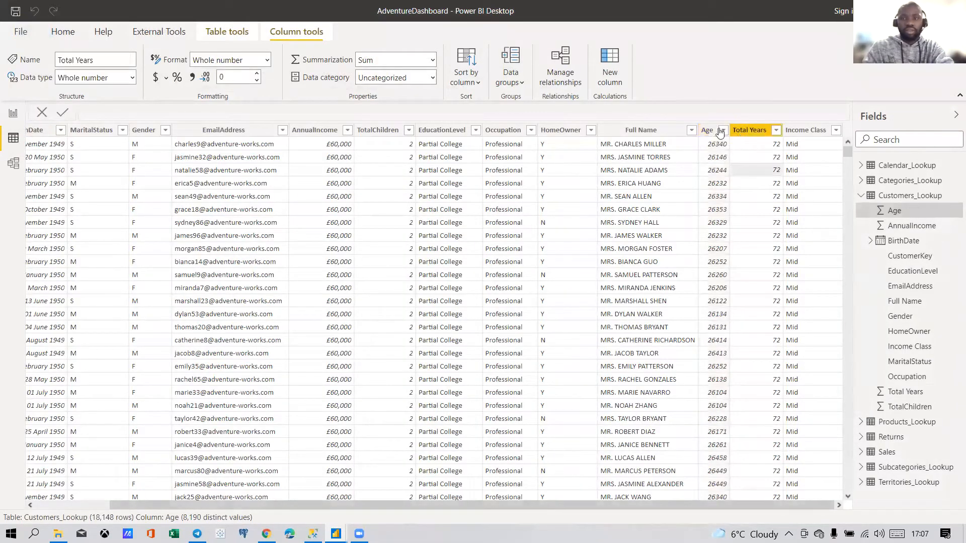
Step: Change the data type of the Age column in Customers_Lookup to Whole number and accept the data type change
left_click(719, 132)
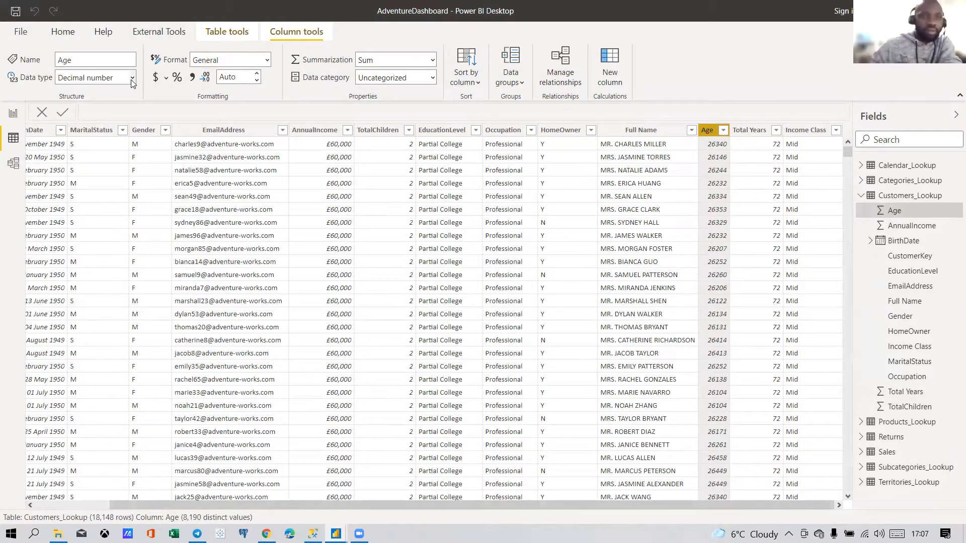
left_click(96, 77)
left_click(115, 103)
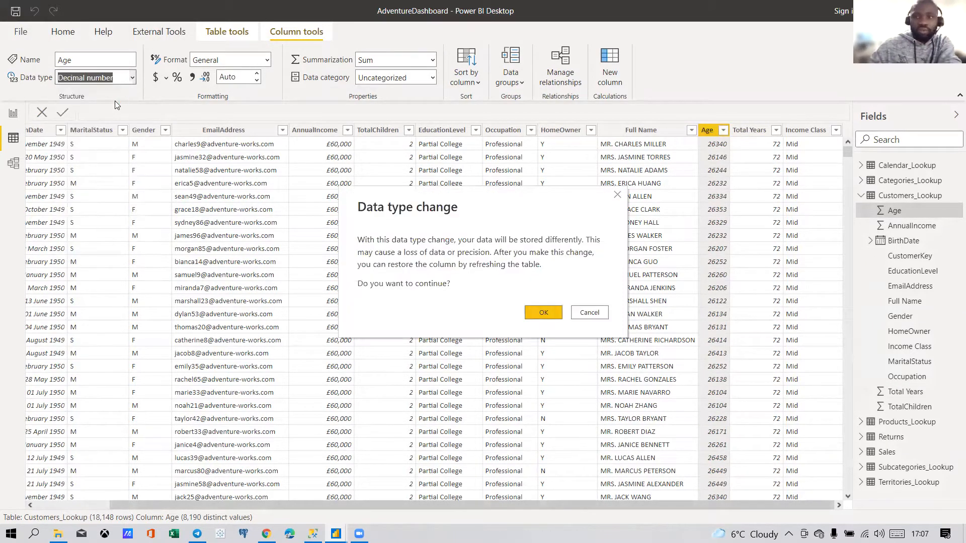
left_click(542, 315)
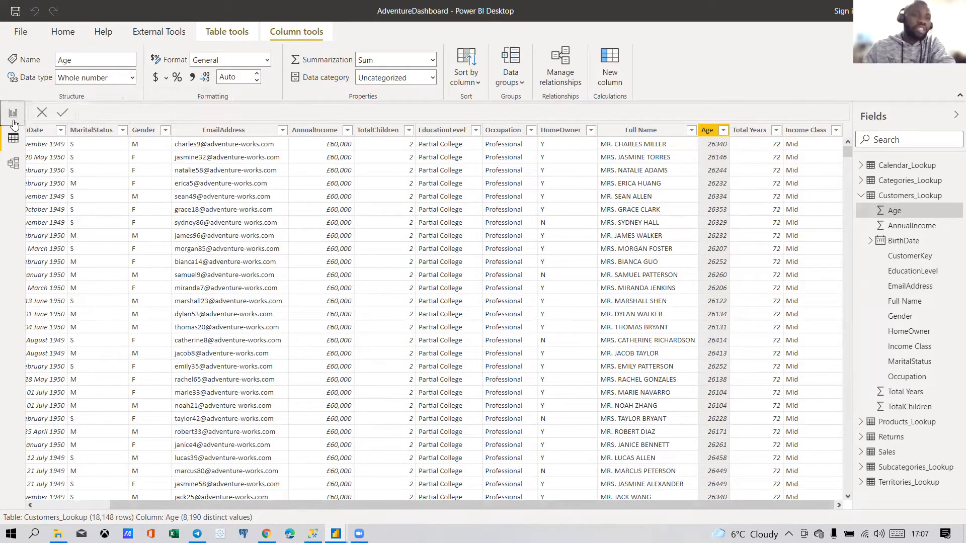
Step: Switch to the report view, create a blank table named Measures and load it into the model
left_click(11, 116)
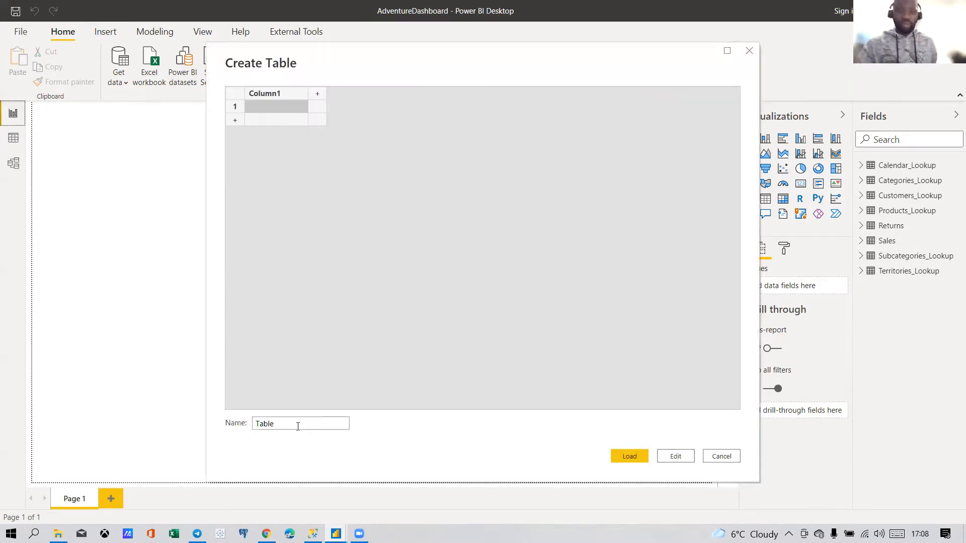
left_click_drag(300, 429, 243, 426)
type("Measures")
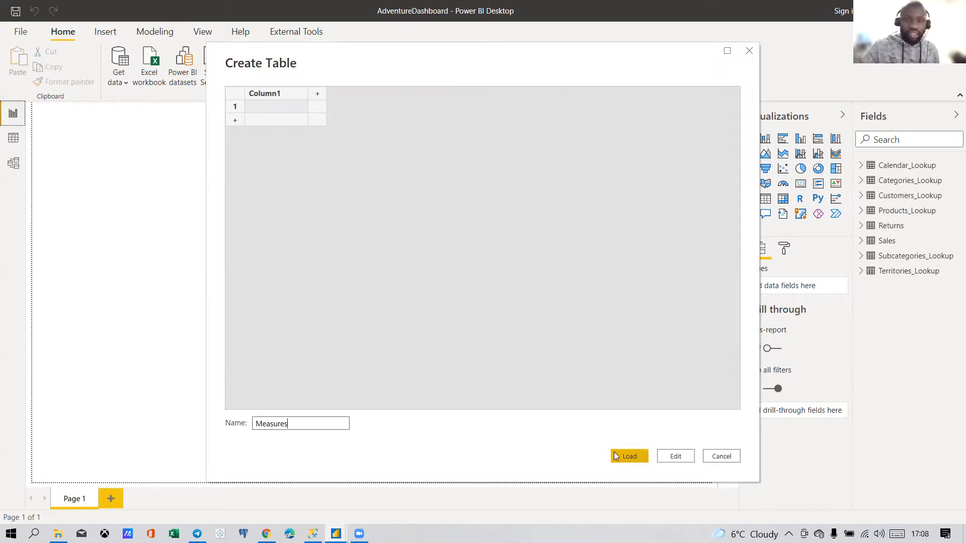
left_click(638, 454)
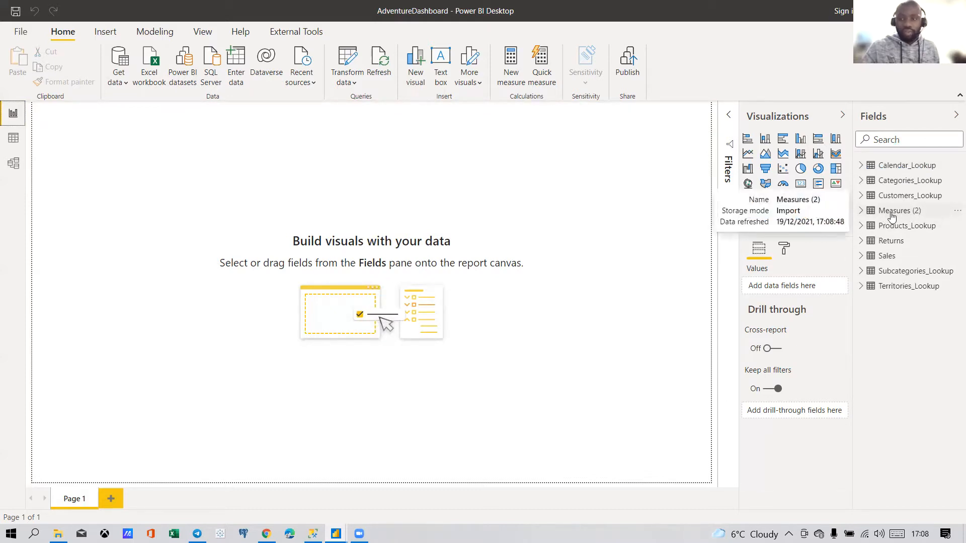
Step: Add a new measure to the Measures (2) table and name it Total Cost, leaving its expression empty
left_click(890, 214)
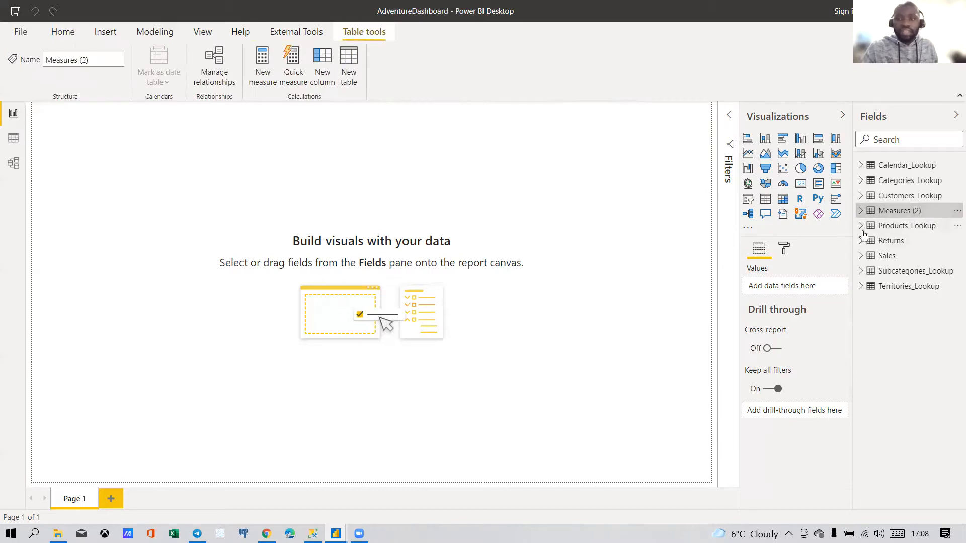
left_click(860, 257)
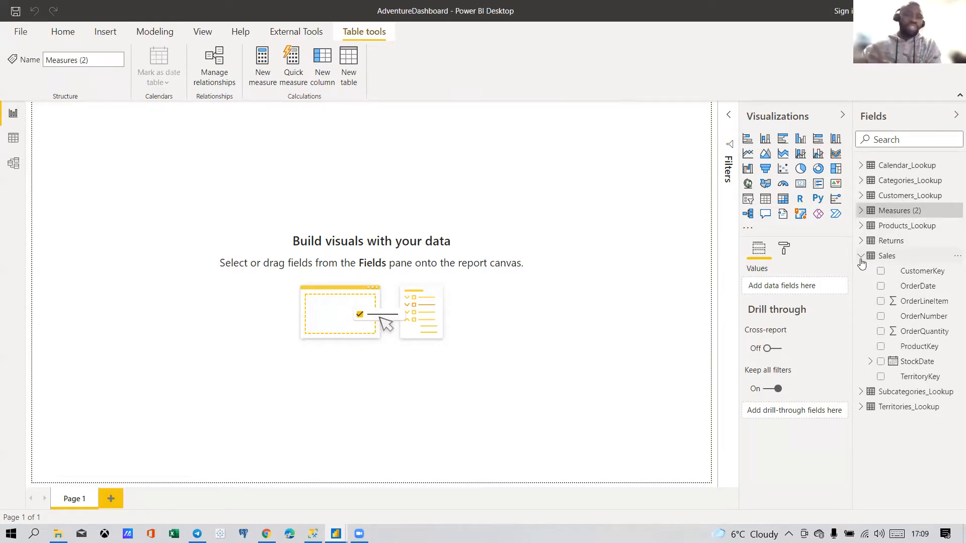
right_click(905, 258)
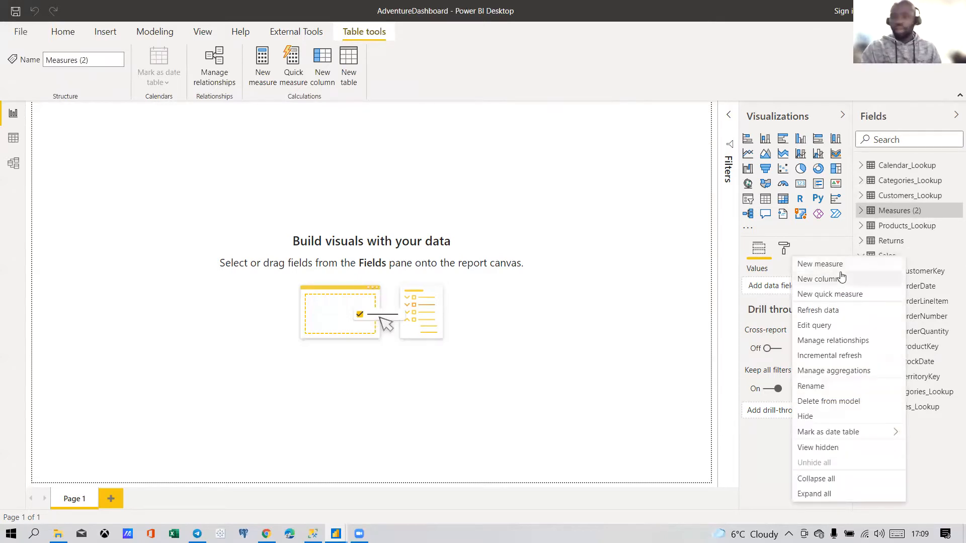
left_click(860, 211)
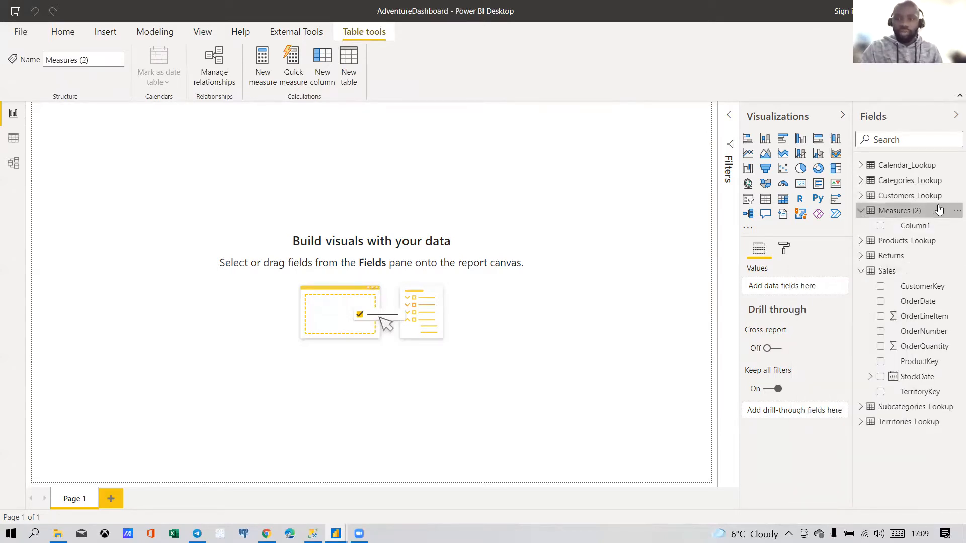
right_click(897, 217)
left_click(837, 228)
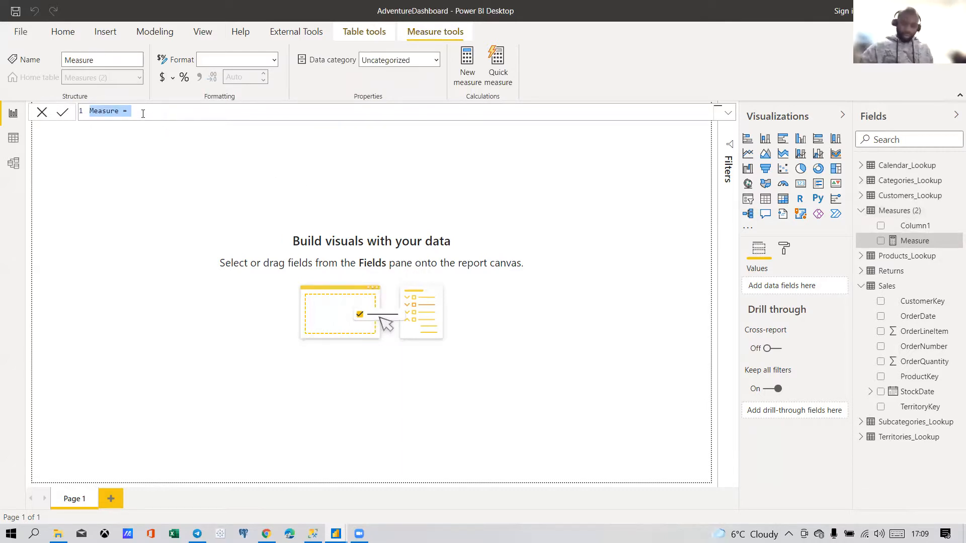
key("BackSpace")
type("Total")
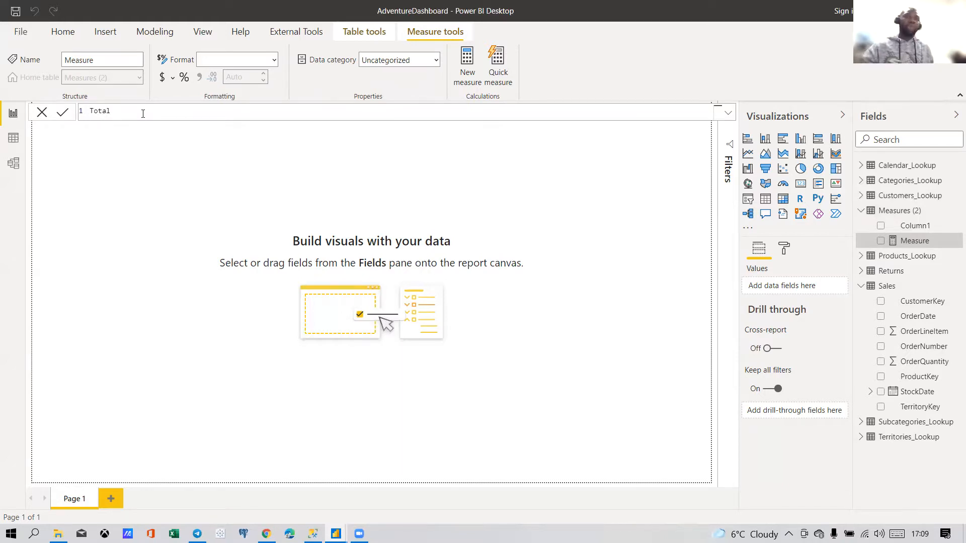
type(" Cost =")
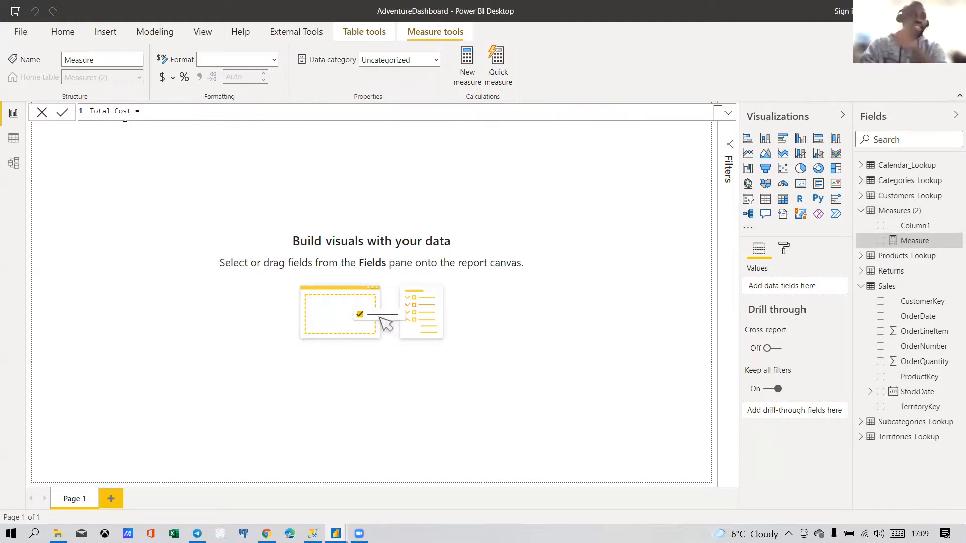
Step: Examine the ProductCost column in the Products_Lookup data and the product keys and order quantities in the Sales data
left_click(14, 145)
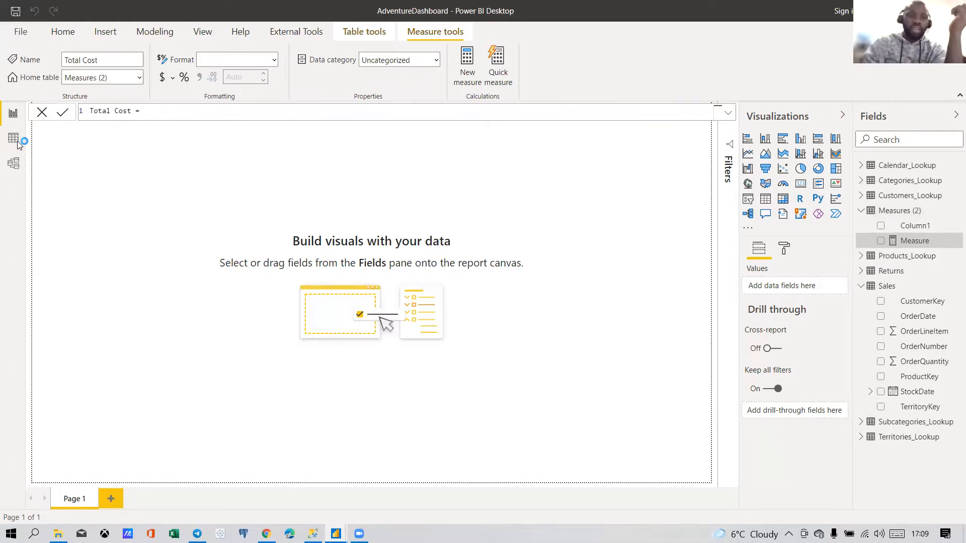
left_click(13, 145)
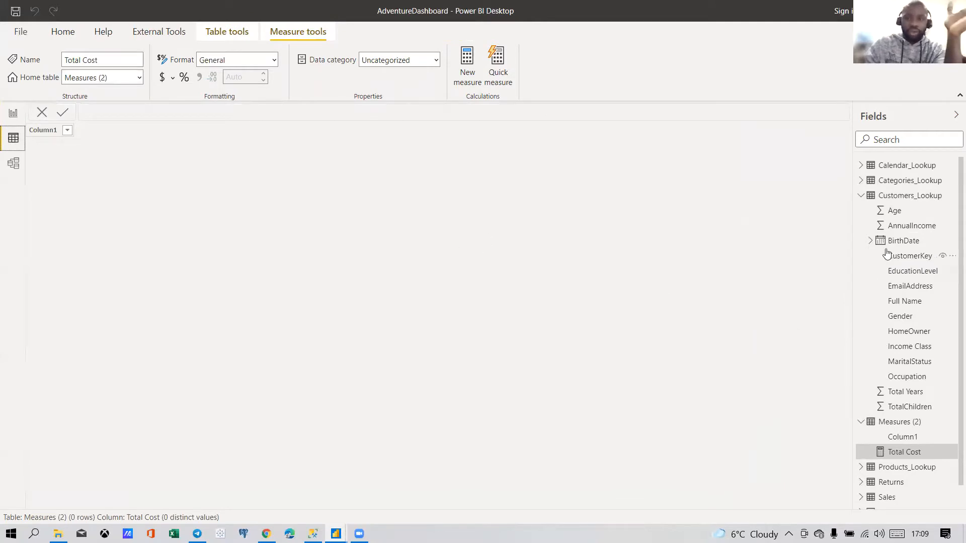
left_click(860, 195)
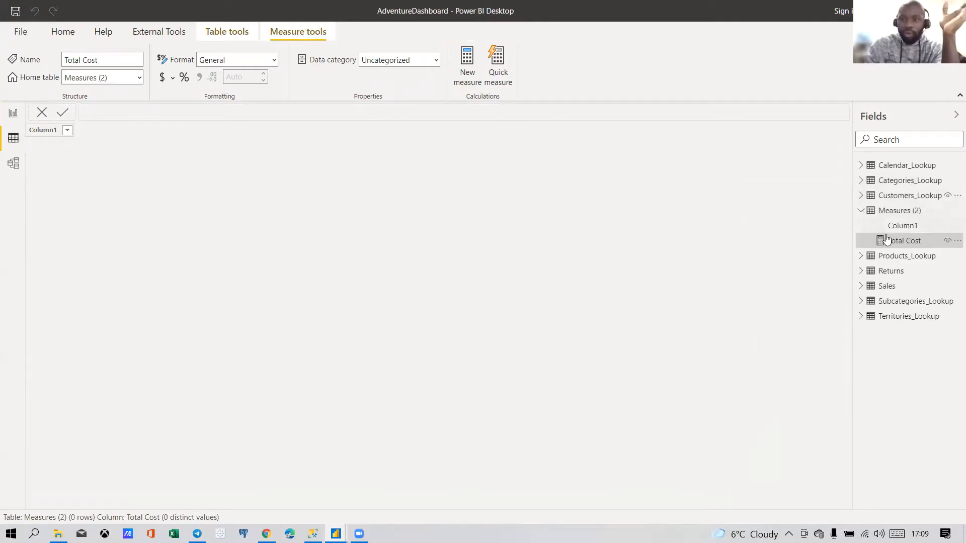
left_click(890, 257)
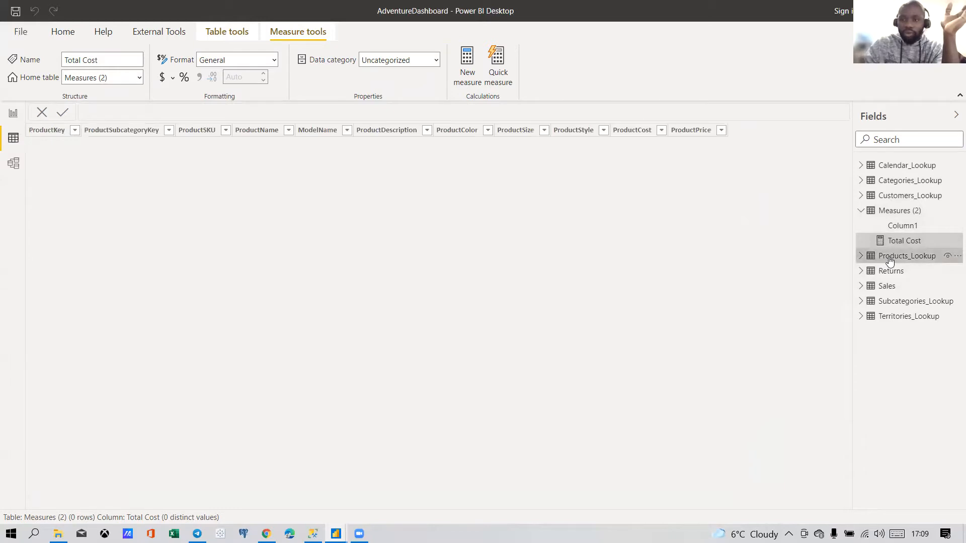
left_click_drag(294, 504, 496, 506)
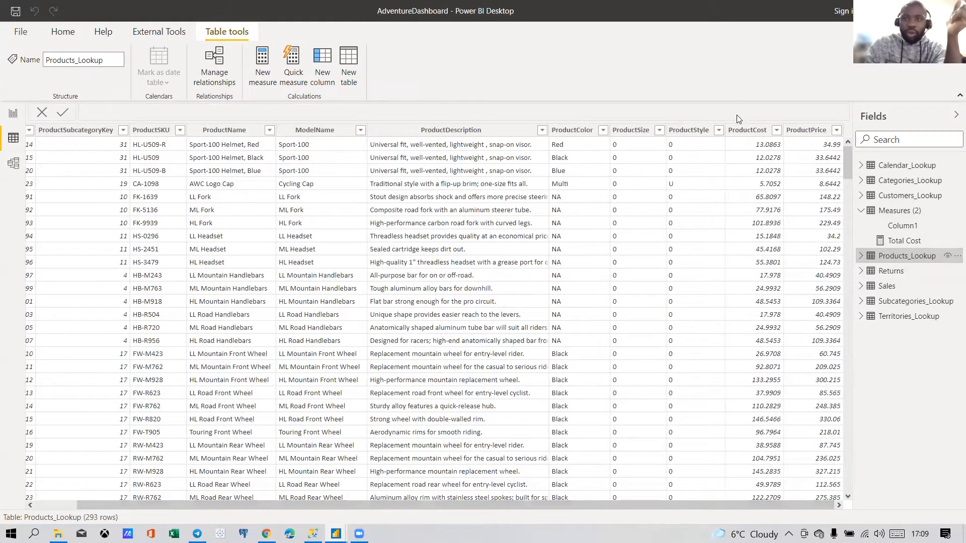
left_click(748, 146)
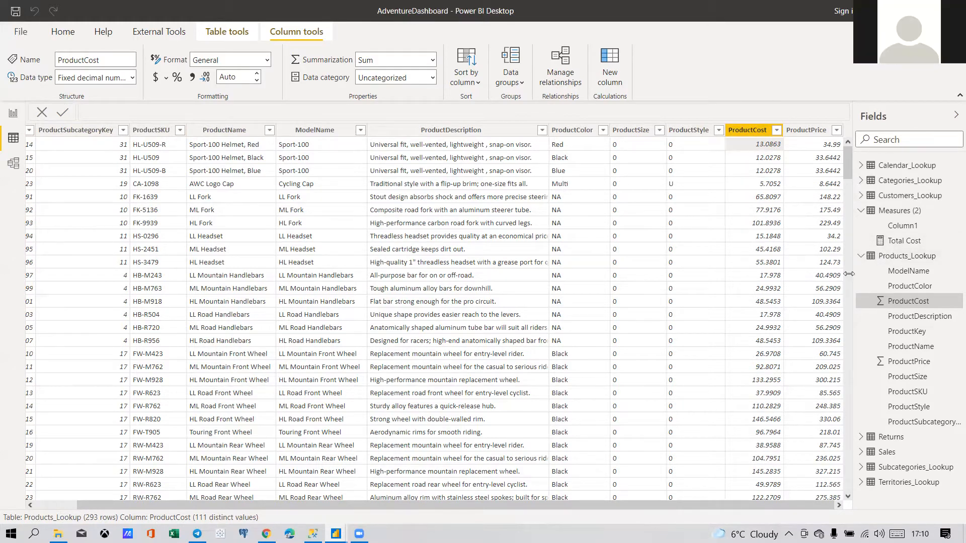
left_click(868, 458)
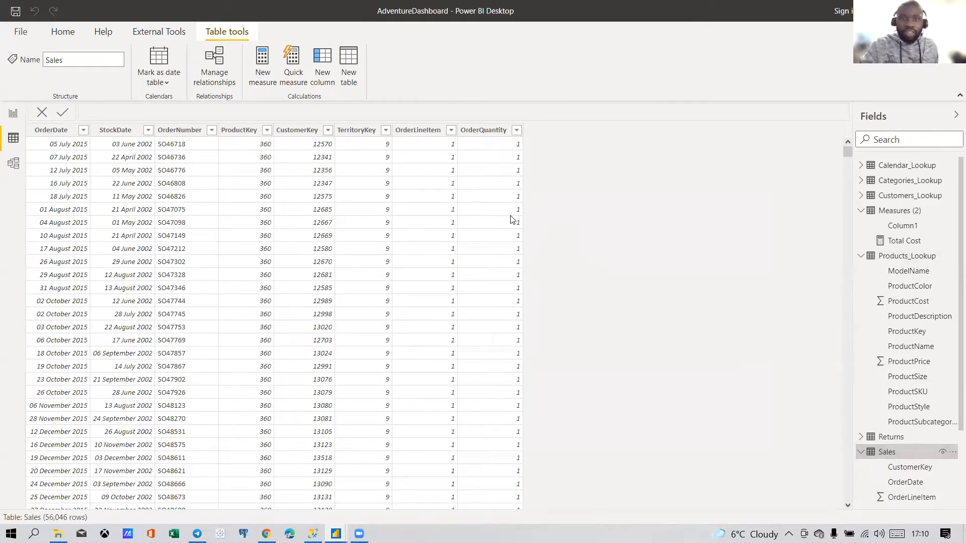
scroll(688, 217, "down", 5)
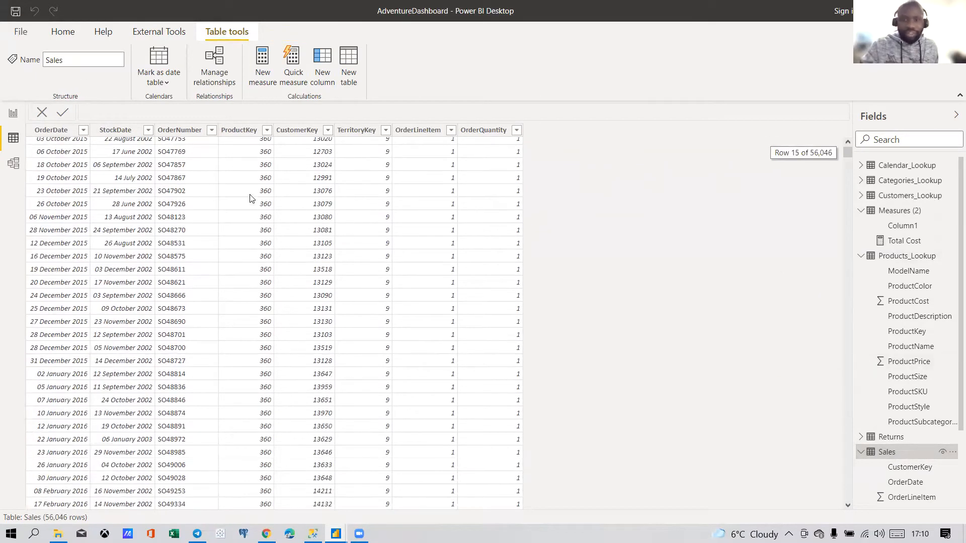
scroll(395, 171, "up", 5)
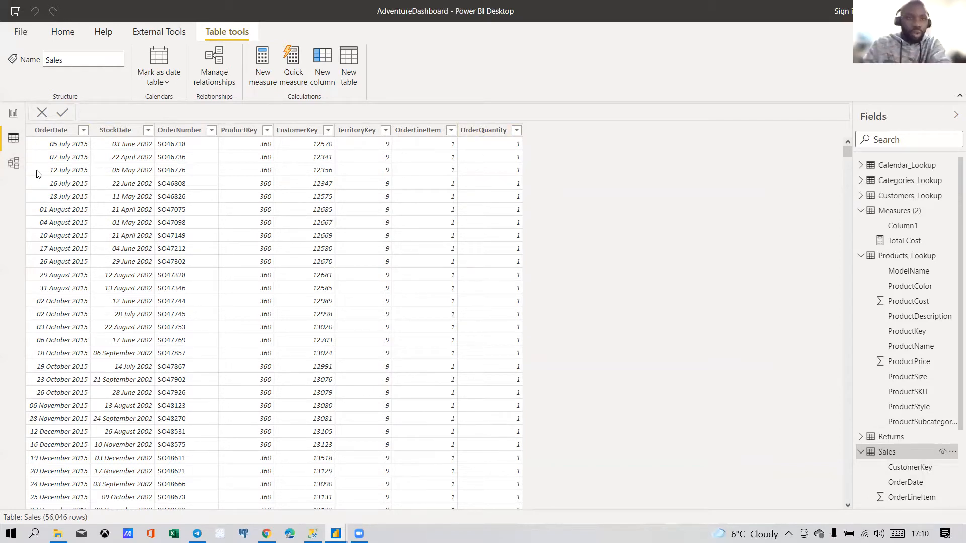
Step: Return to the report view and define the Total Cost measure as SUM(Sales[OrderQuantity])
left_click(14, 116)
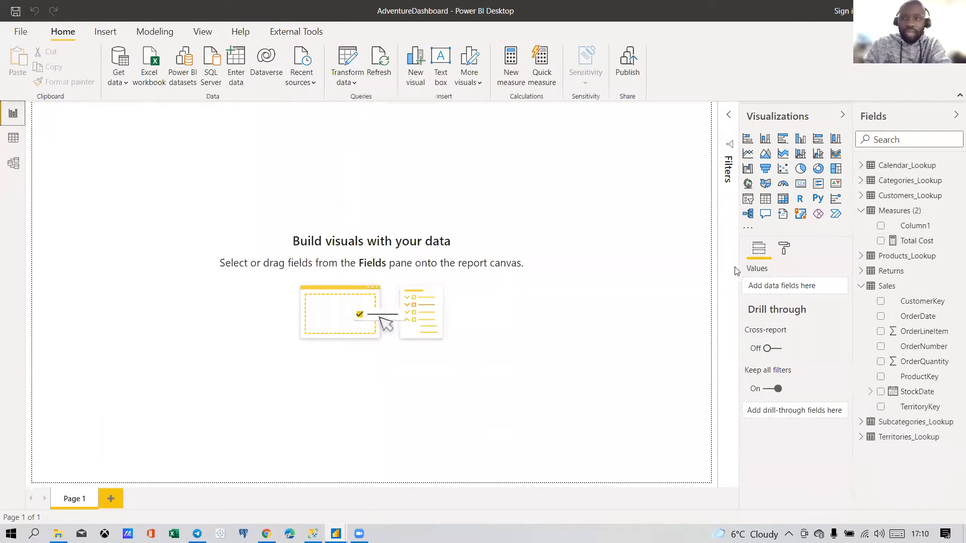
left_click(909, 241)
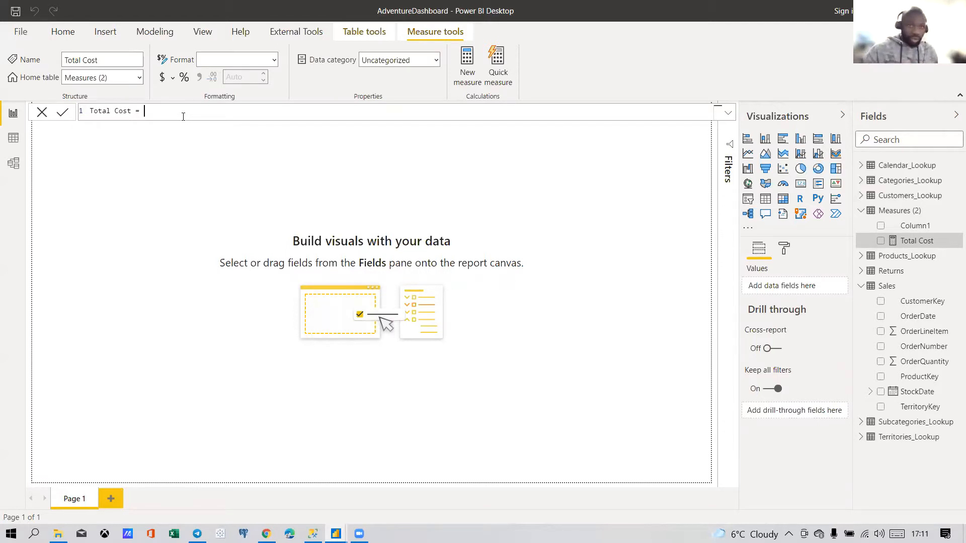
type("SUM")
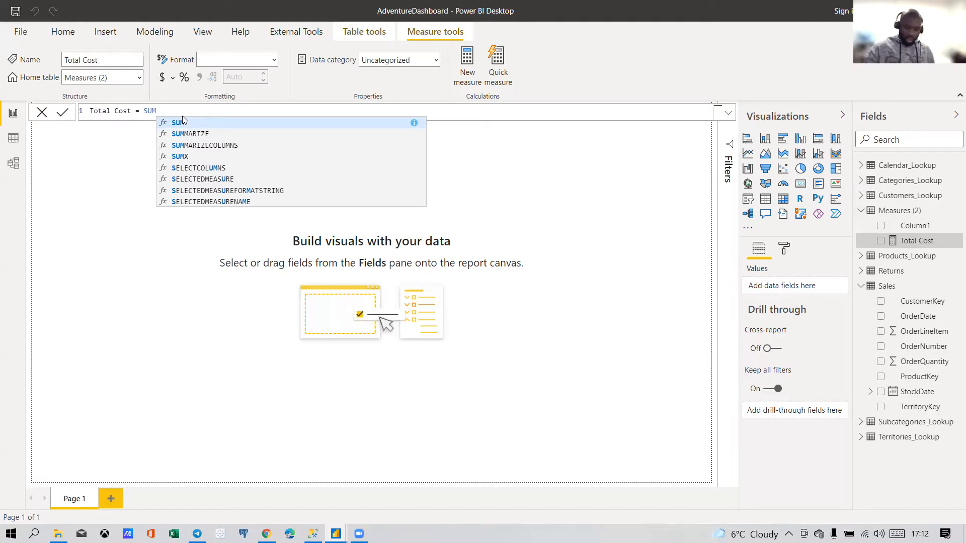
type("(")
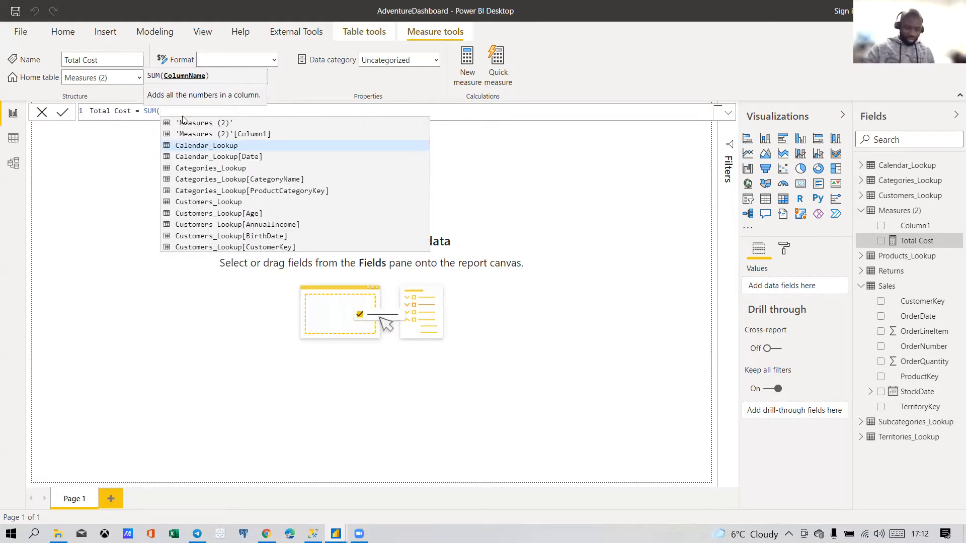
type("ORDER")
key("Down")
key("Down")
key("Down")
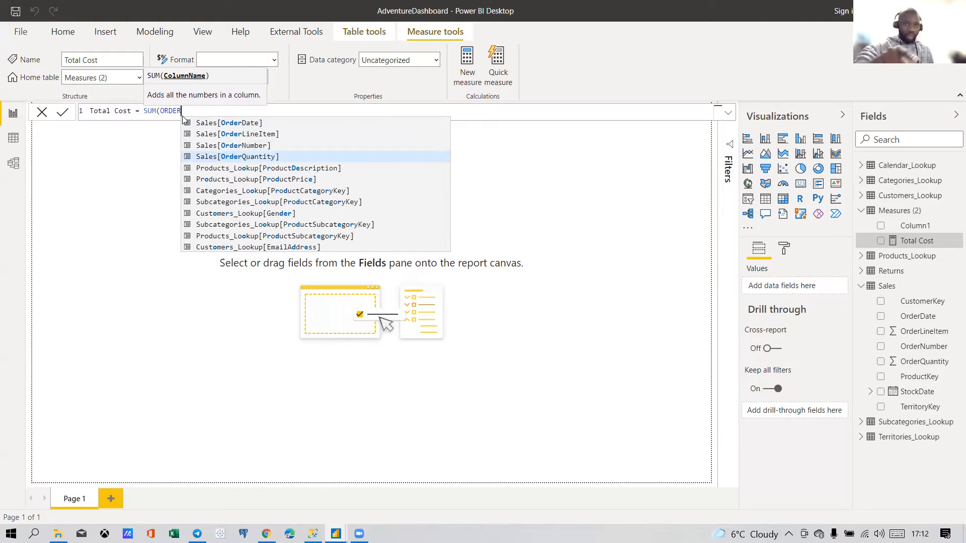
key("Tab")
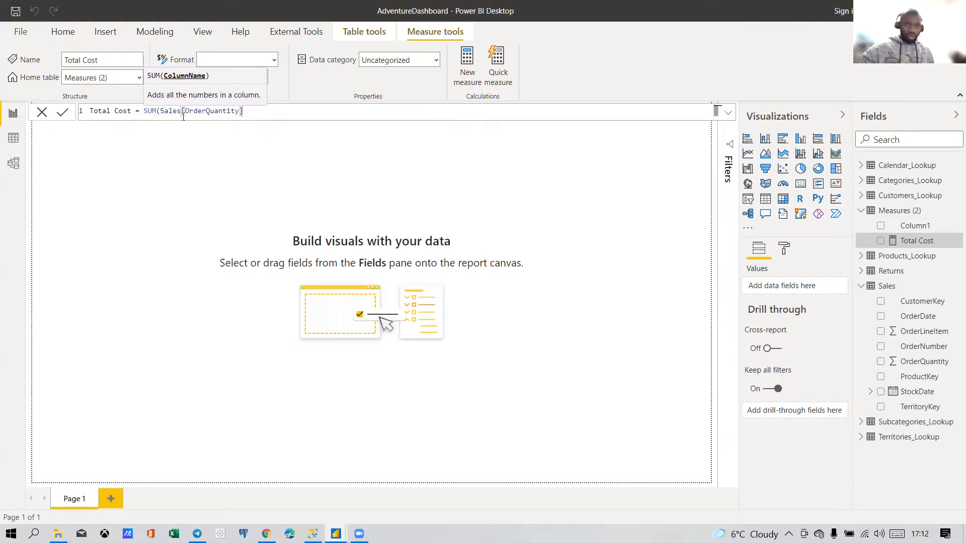
type(")")
key("Return")
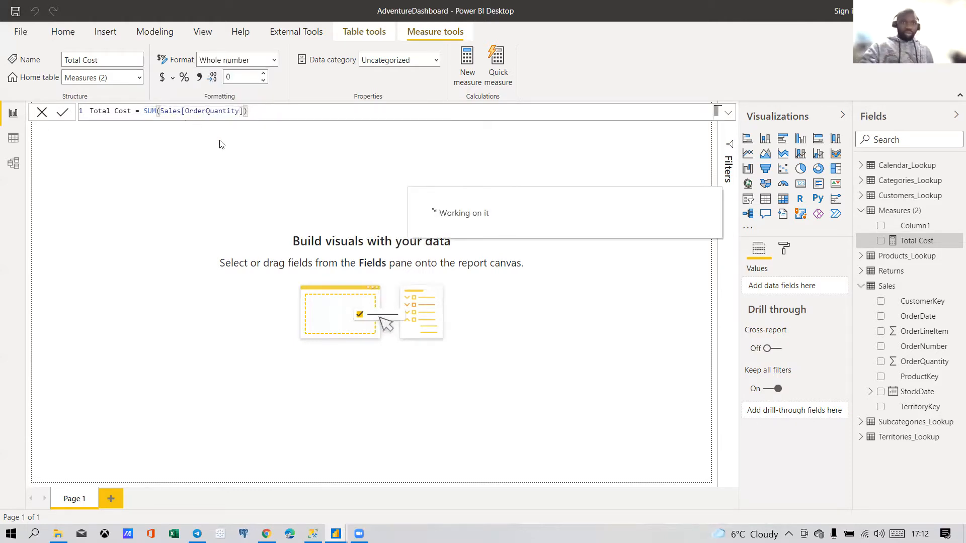
left_click(322, 160)
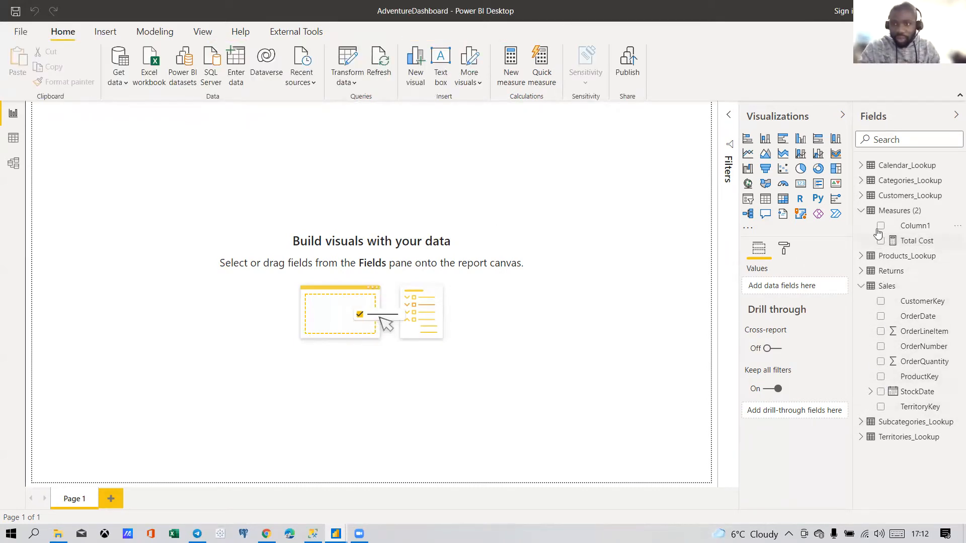
Step: Create a table visual listing ProductName from Products_Lookup with the Total Cost measure
left_click(861, 256)
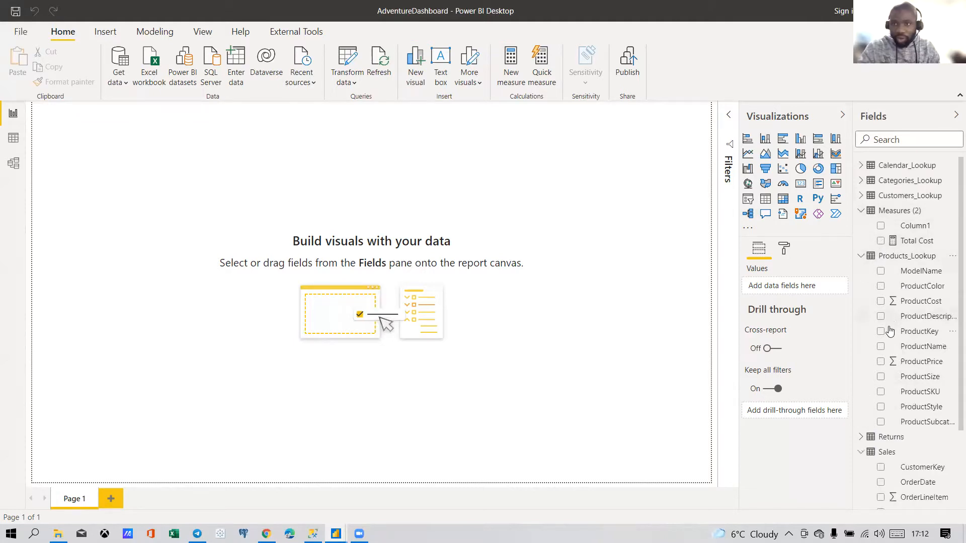
left_click(881, 346)
left_click(881, 346)
scroll(892, 467, "down", 1)
scroll(891, 467, "down", 2)
scroll(881, 358, "up", 2)
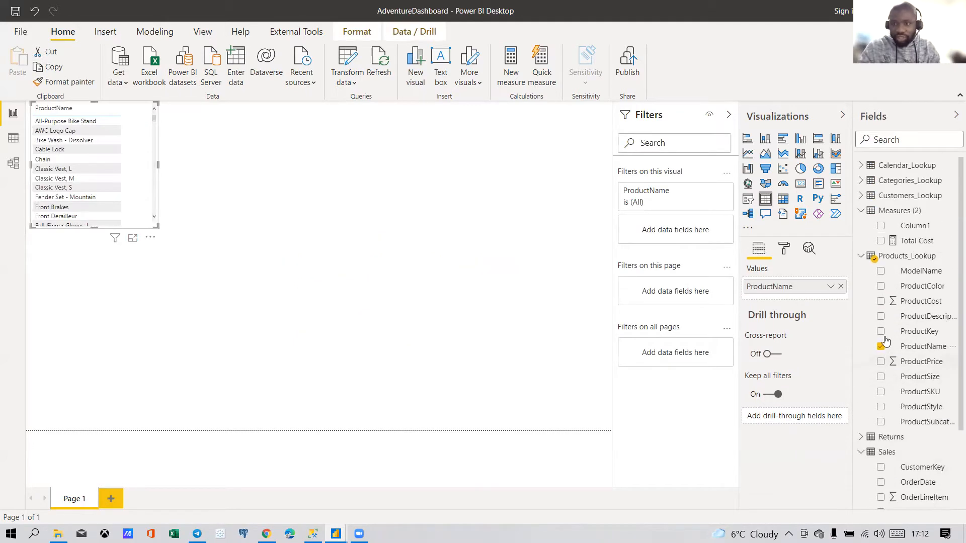
left_click(881, 241)
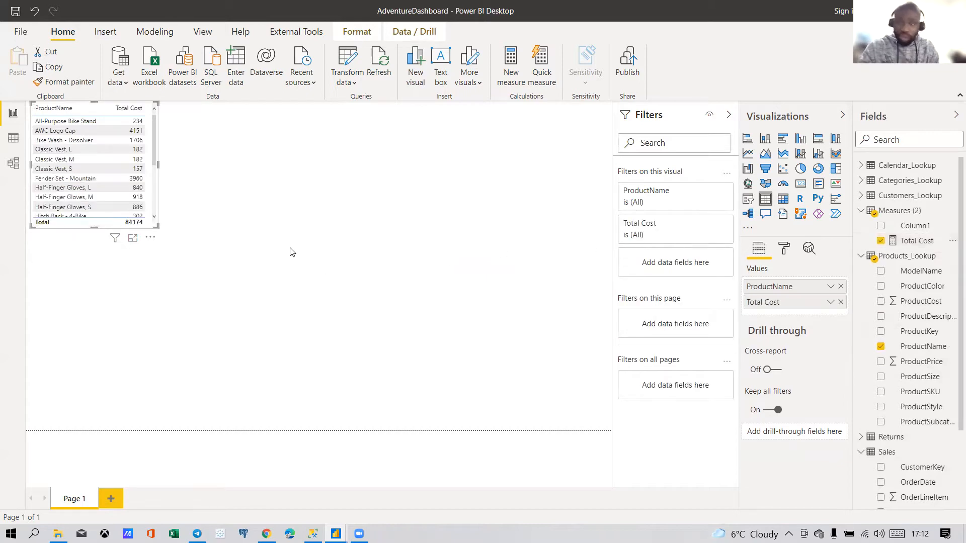
Step: Enlarge the product table visual on the report page and add the ProductKey field from Products_Lookup to it
left_click_drag(161, 230, 397, 406)
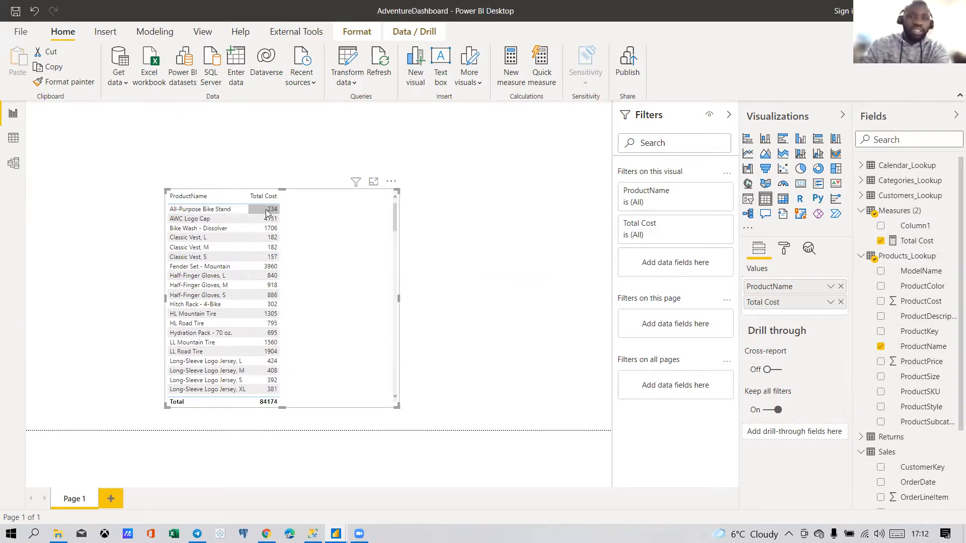
mouse_move(271, 211)
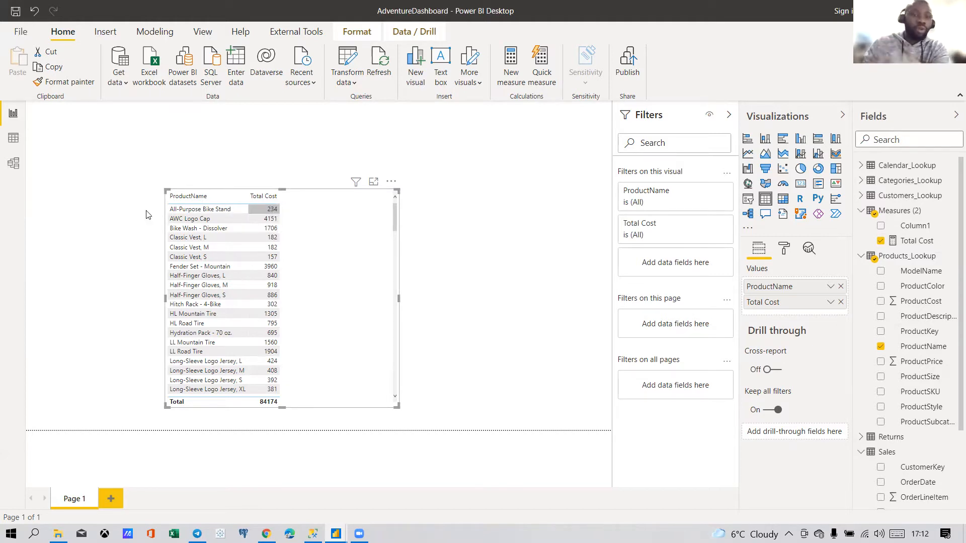
left_click(13, 139)
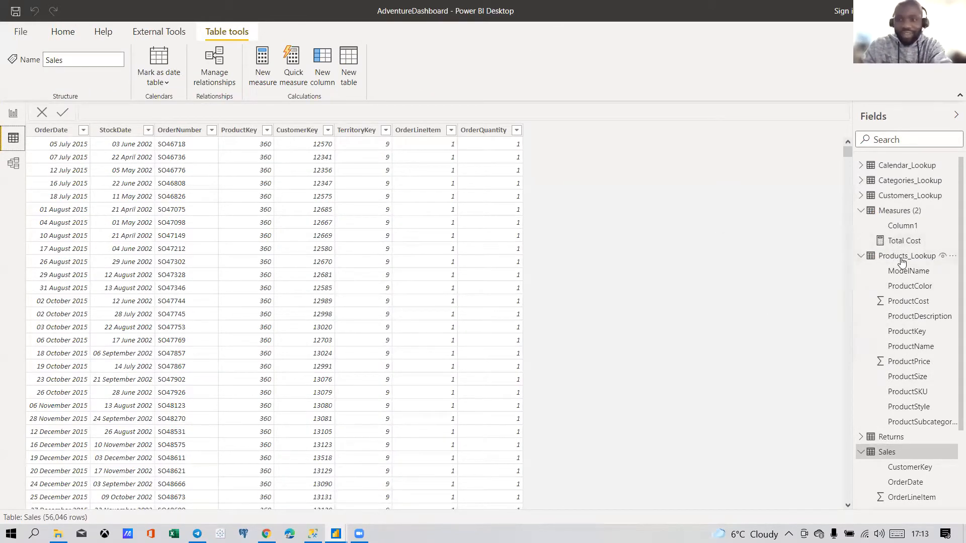
scroll(897, 347, "down", 3)
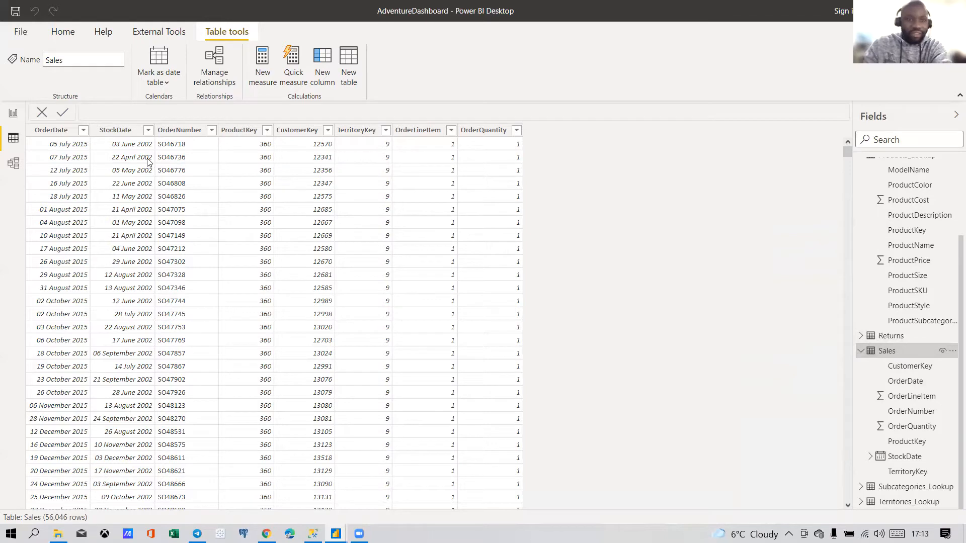
left_click(13, 119)
left_click(13, 138)
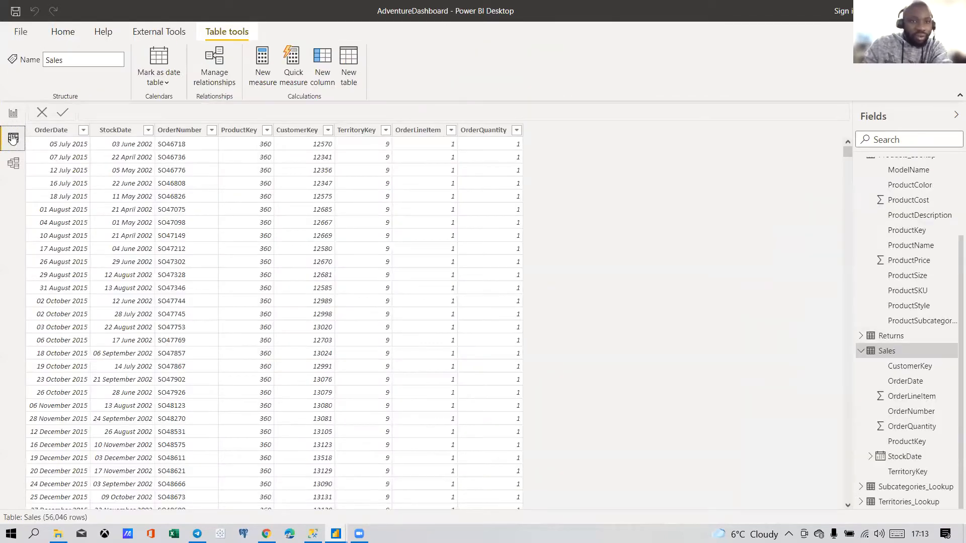
left_click(13, 112)
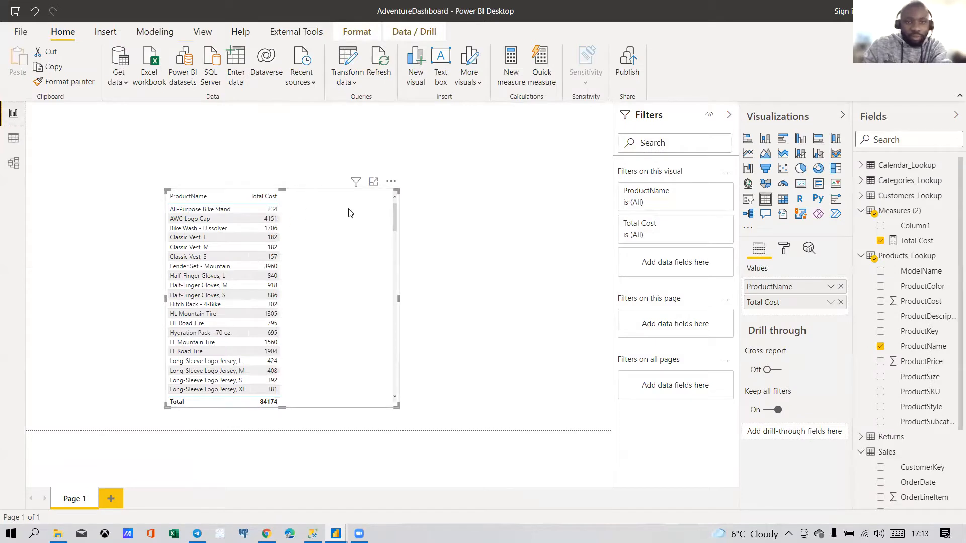
left_click(880, 332)
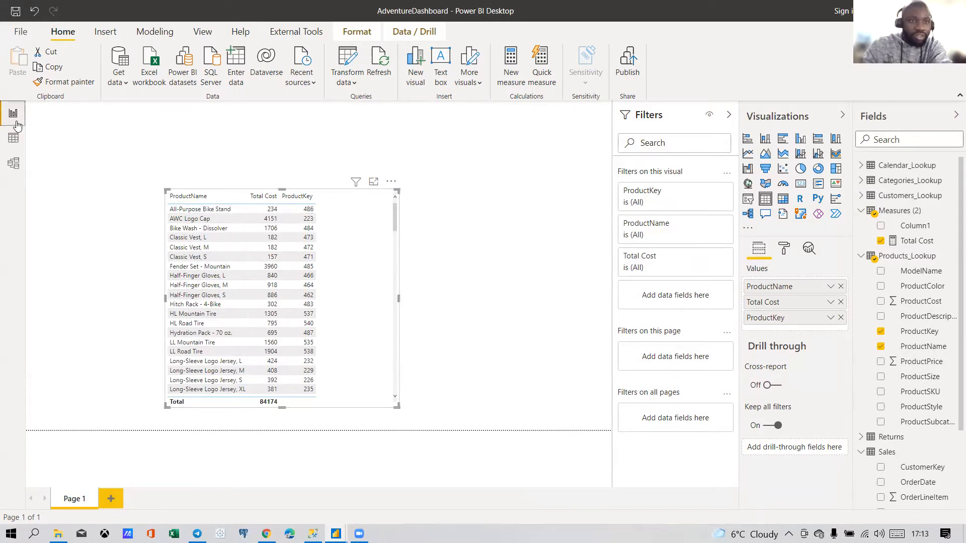
Step: Filter the Sales table in the data view to show only rows with ProductKey 486
left_click(13, 138)
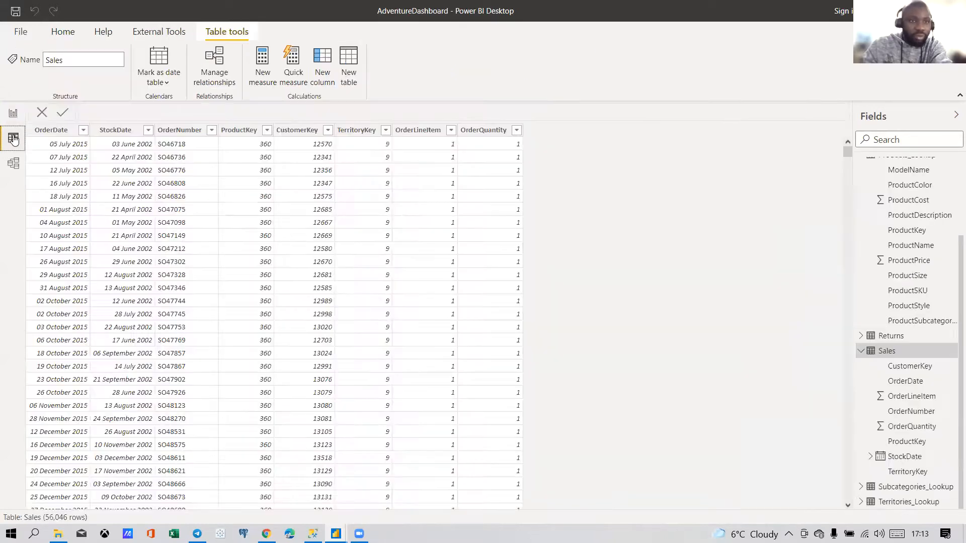
left_click(267, 130)
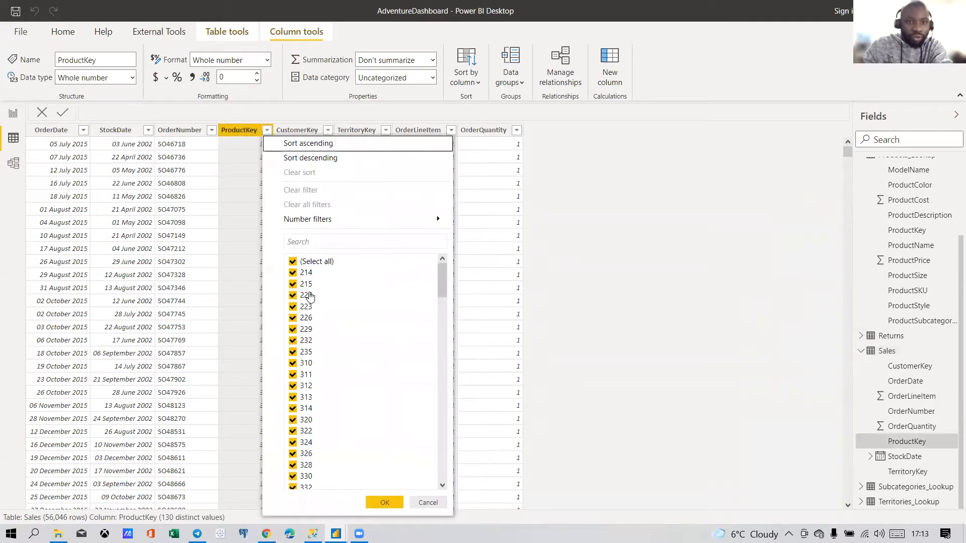
left_click(293, 262)
scroll(302, 335, "down", 8)
scroll(296, 384, "down", 10)
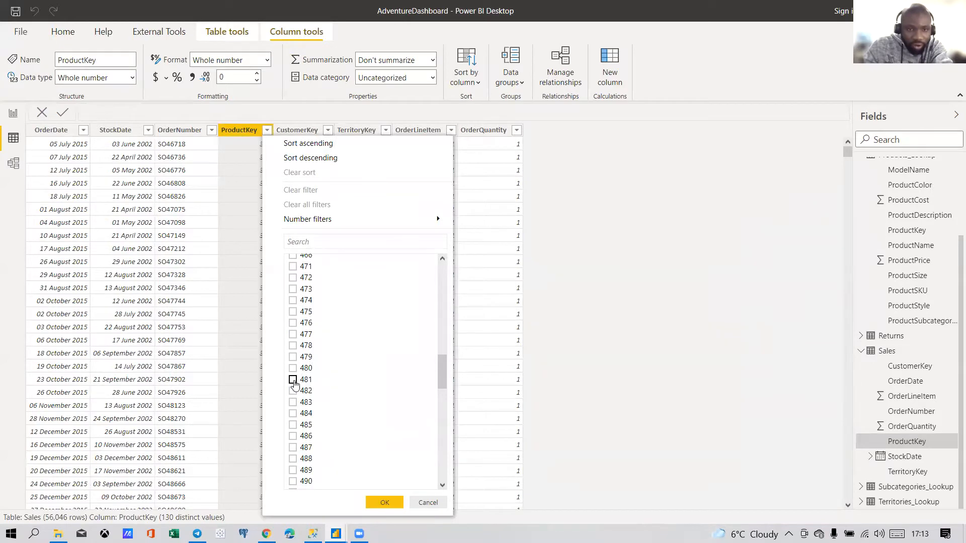
left_click(293, 436)
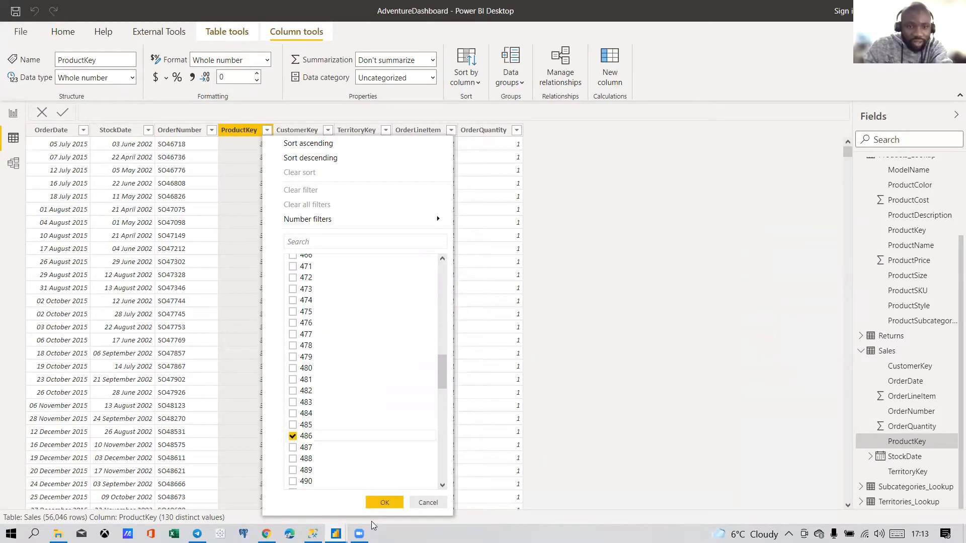
left_click(384, 503)
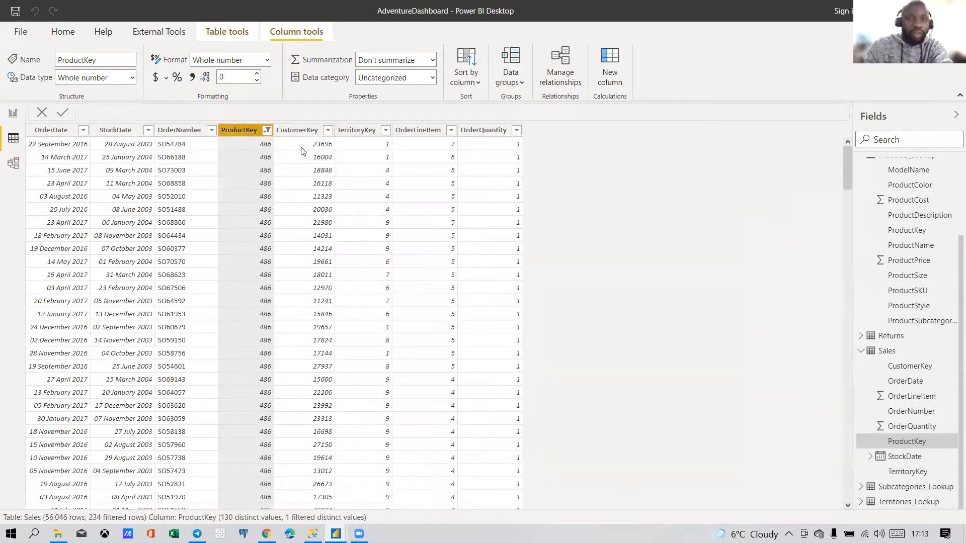
Step: Examine the OrderQuantity column and the row count across all filtered Sales rows
left_click(493, 130)
scroll(506, 216, "down", 10)
scroll(506, 222, "down", 20)
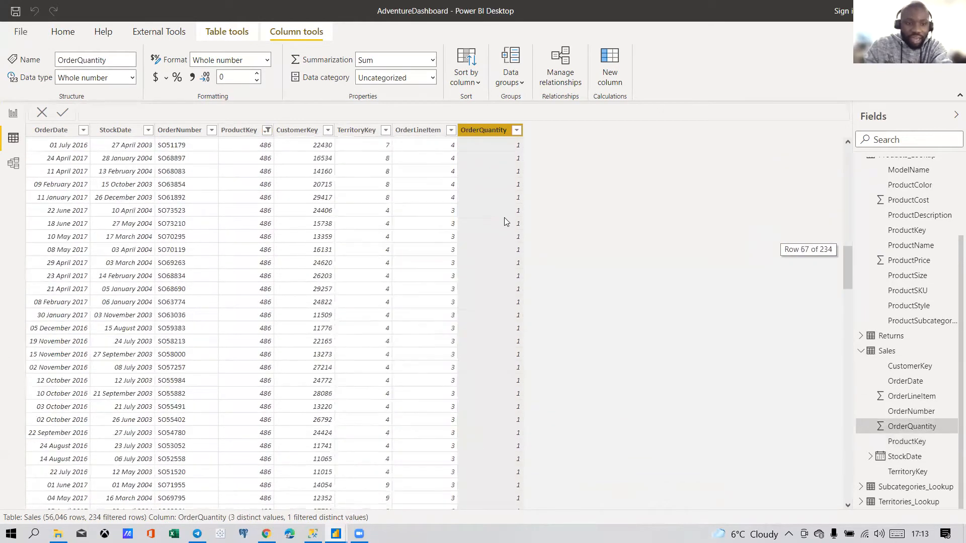
scroll(501, 227, "down", 3)
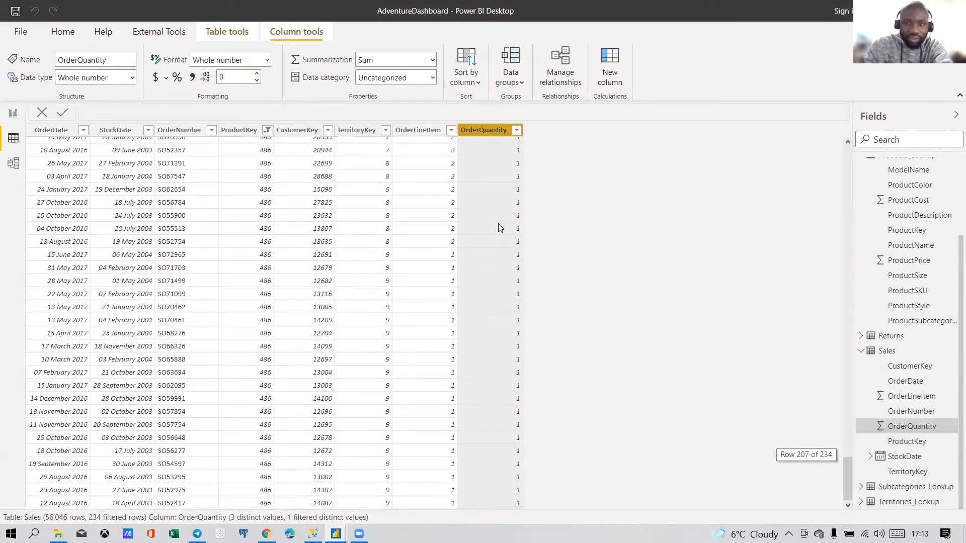
scroll(498, 227, "up", 7)
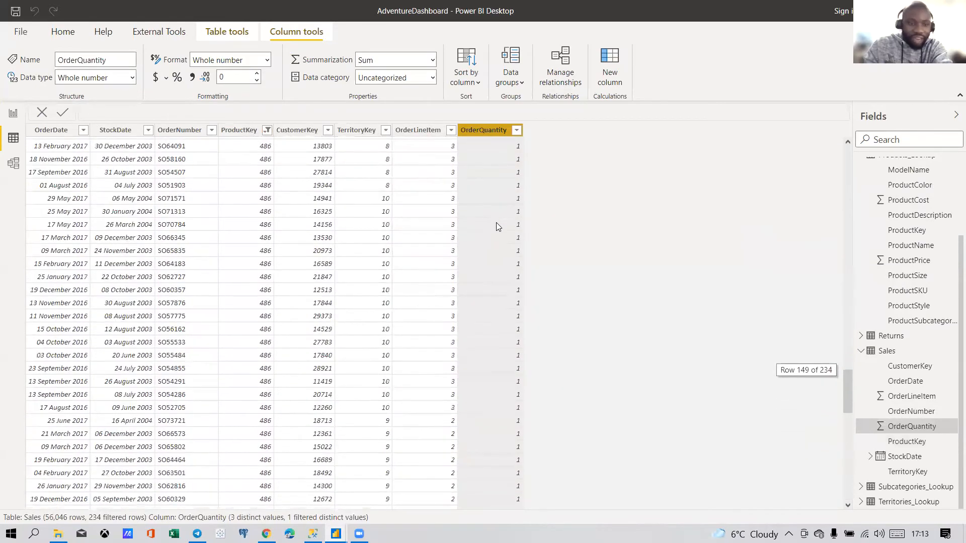
scroll(495, 226, "down", 7)
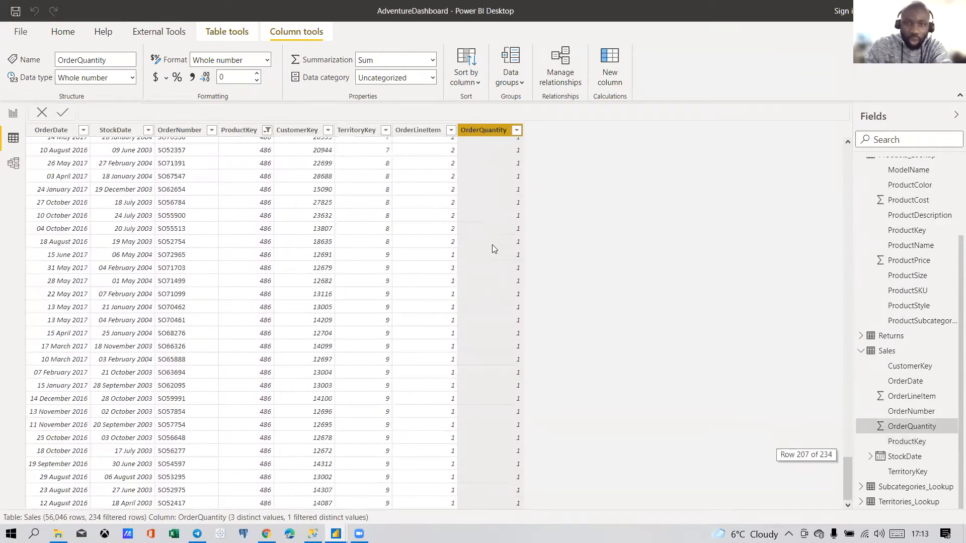
scroll(492, 244, "up", 20)
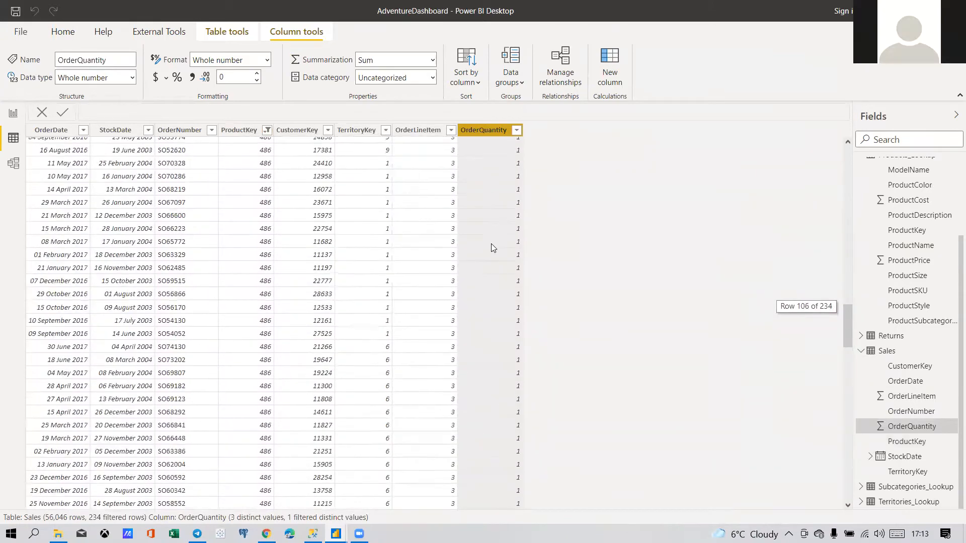
scroll(491, 245, "up", 20)
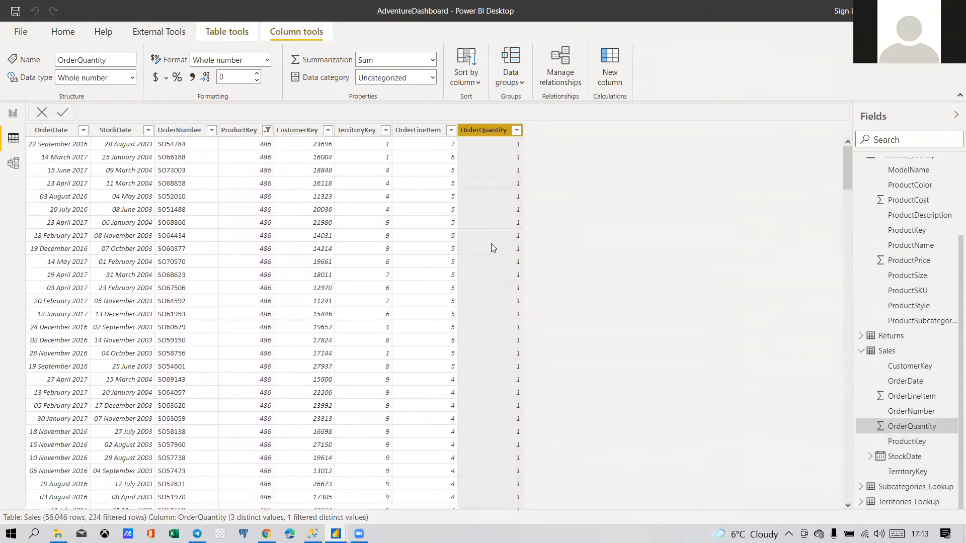
scroll(491, 243, "down", 20)
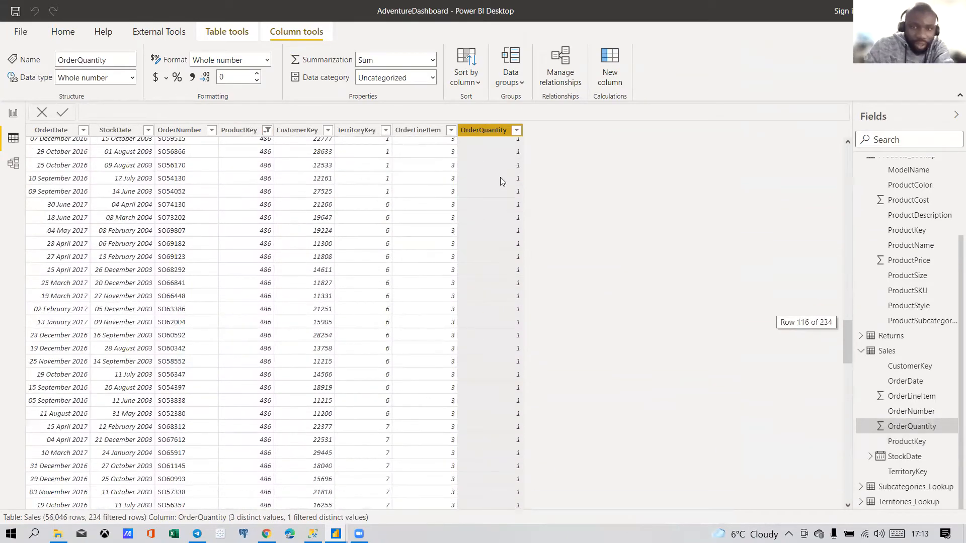
scroll(494, 189, "up", 20)
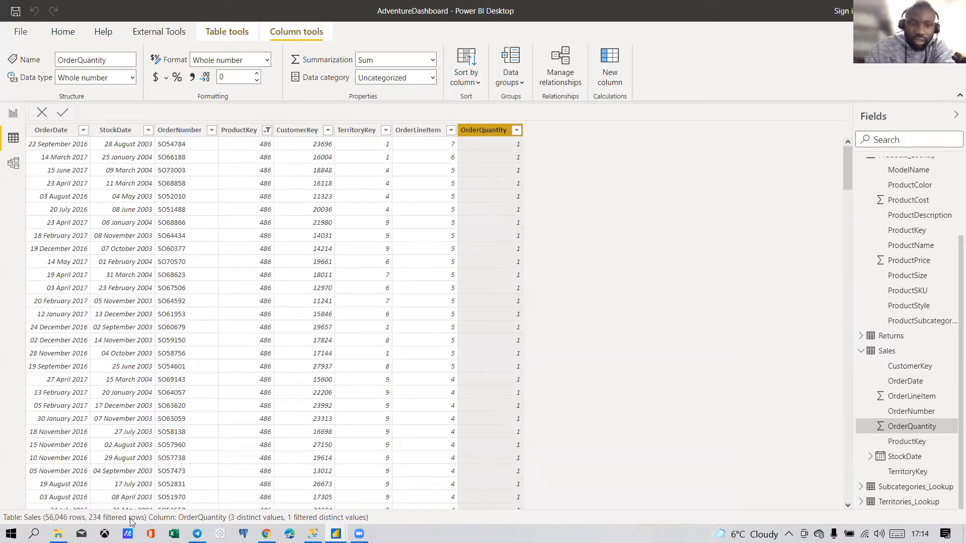
Step: Review the Total Cost measure's formula in the report view and delete the product table visual from Page 1
left_click(13, 113)
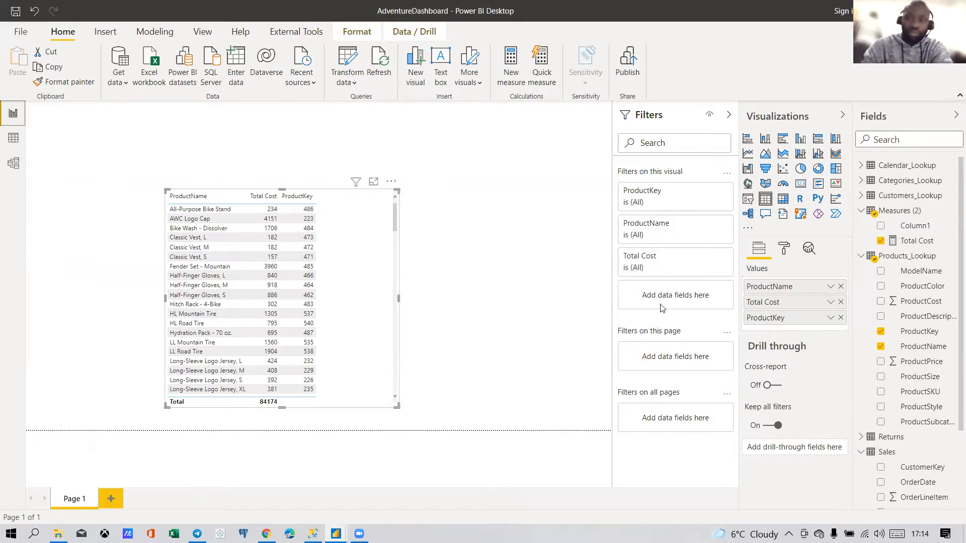
left_click(916, 241)
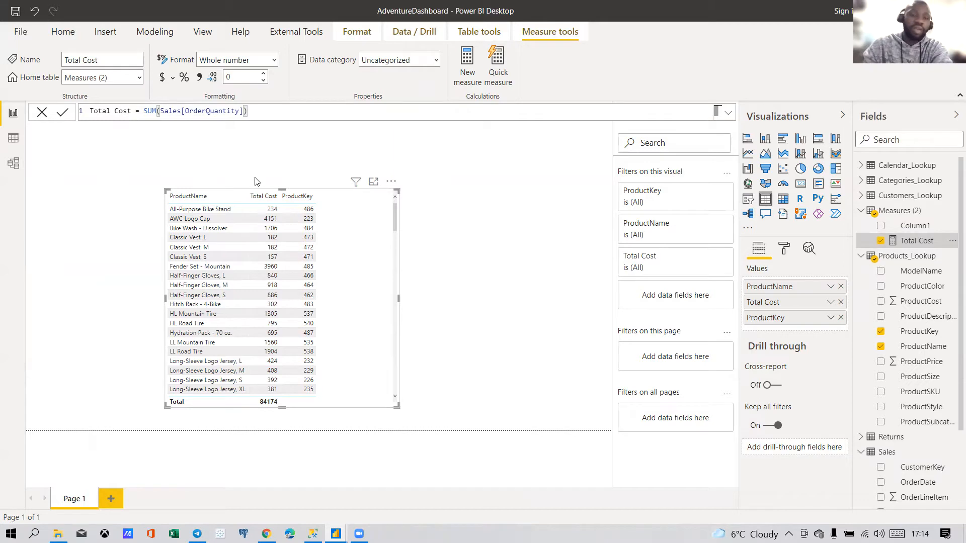
left_click(476, 210)
left_click(365, 241)
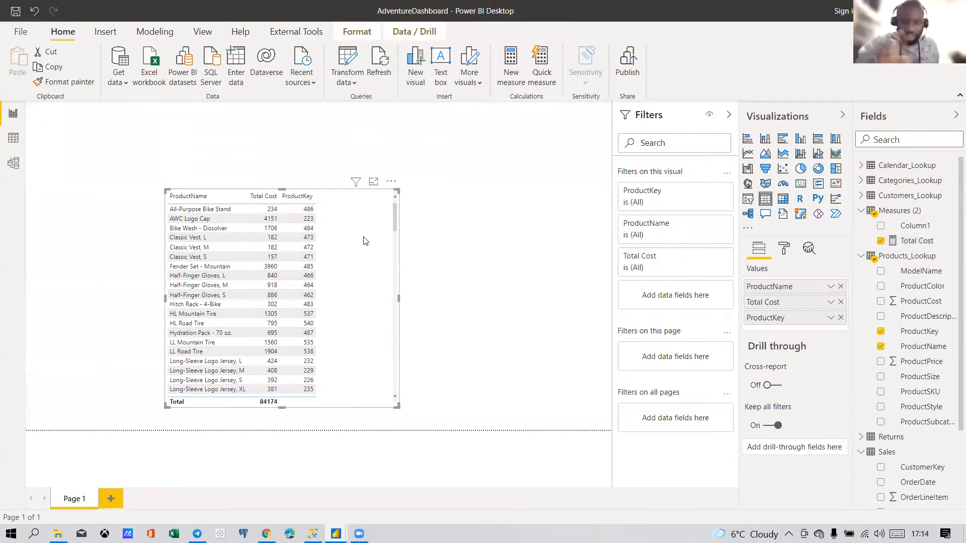
key("Delete")
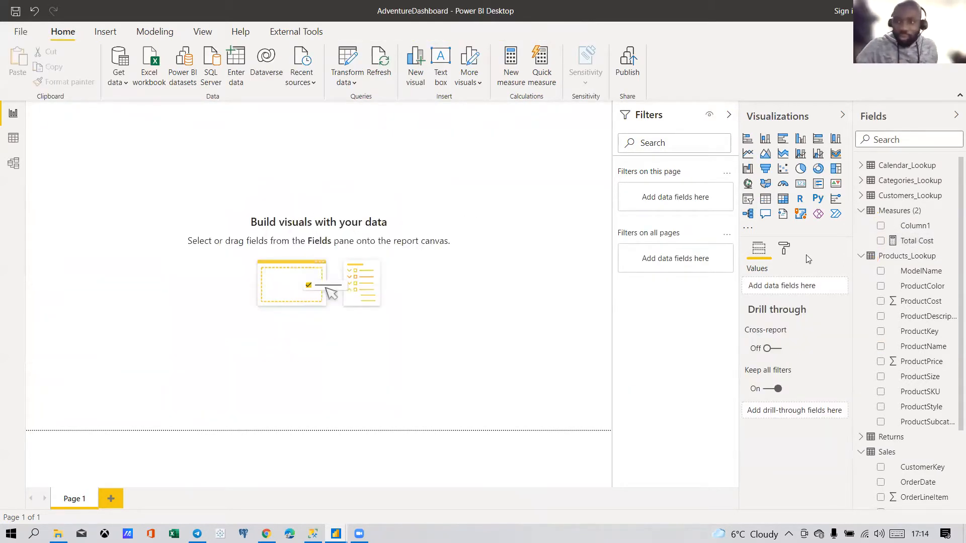
Step: Rewrite the Total Cost measure to use SUMX with Sales as its table argument, leaving the expression argument empty
left_click(917, 240)
left_click_drag(248, 111, 154, 111)
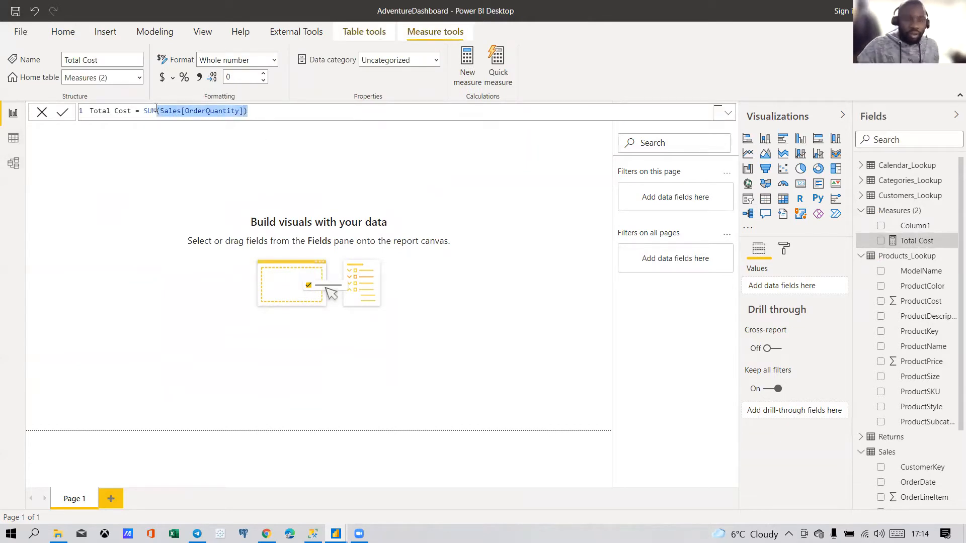
key("BackSpace")
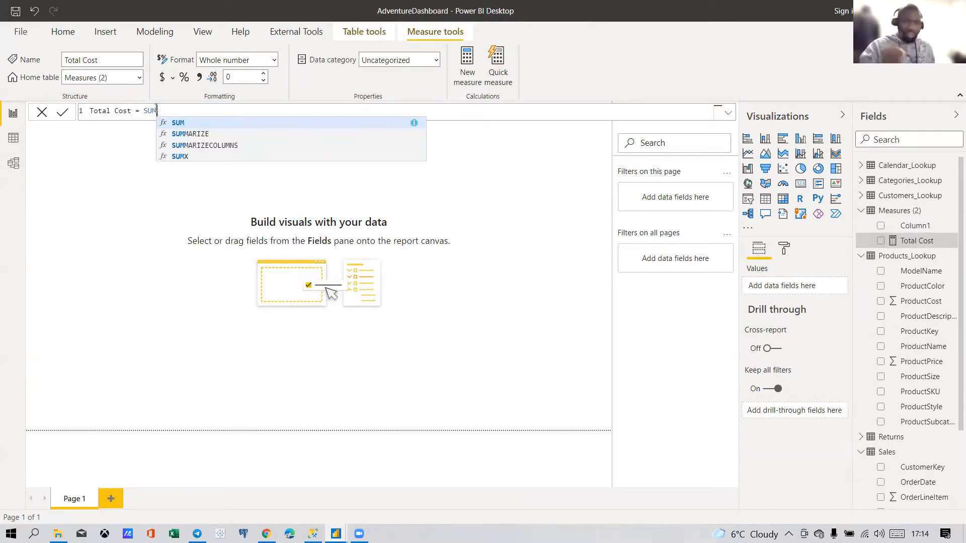
type("X")
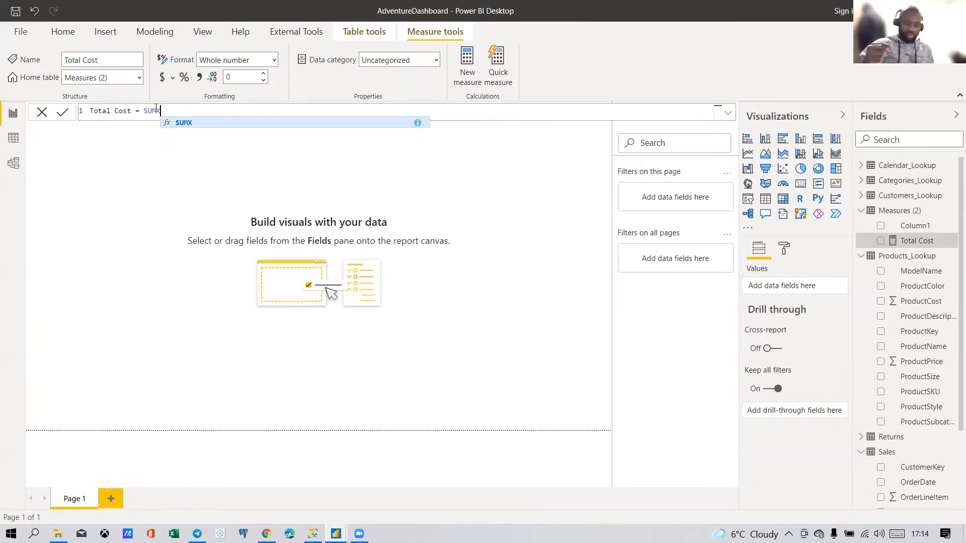
type("(")
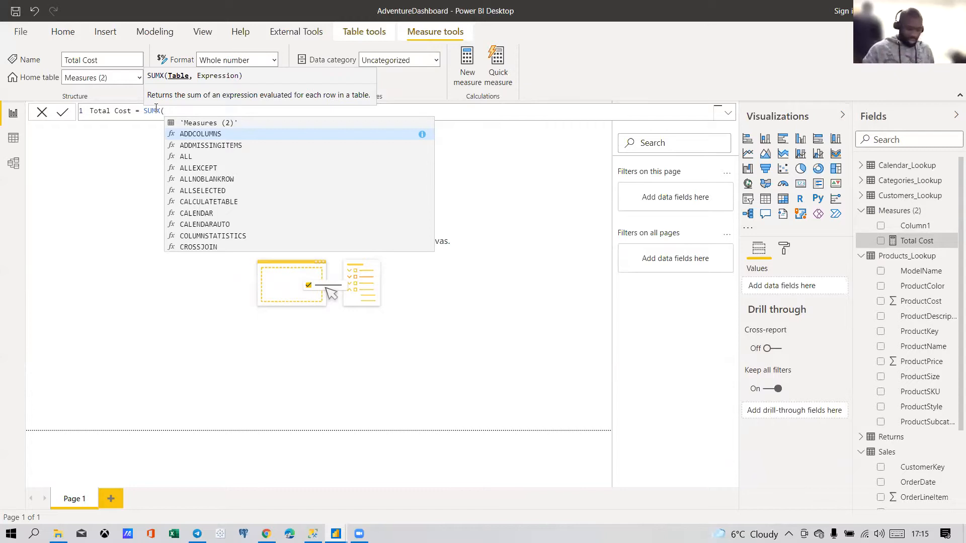
type("Sales")
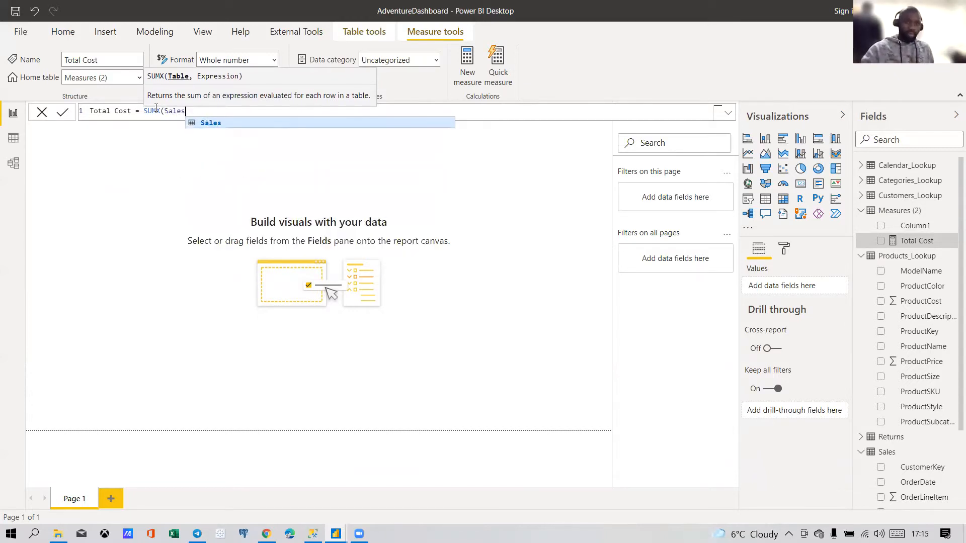
type(",")
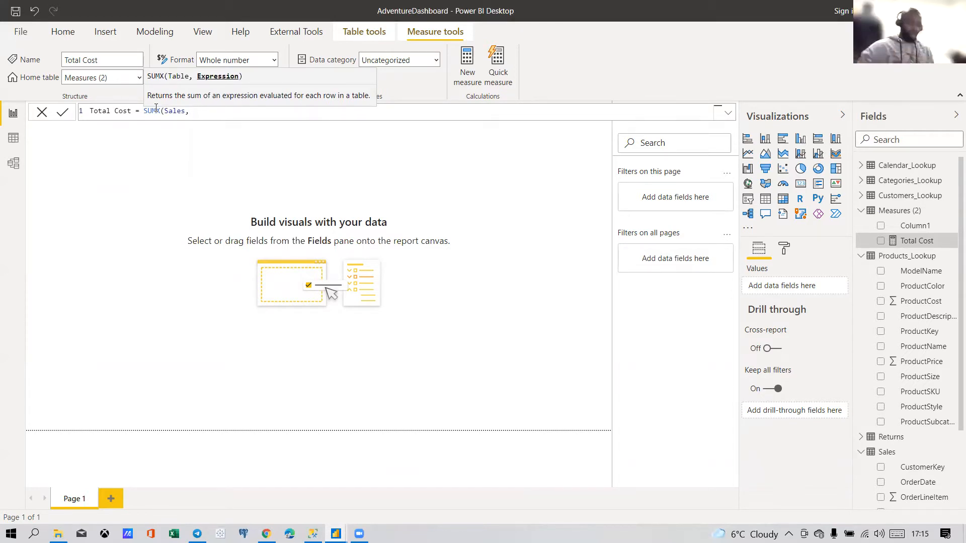
left_click(14, 141)
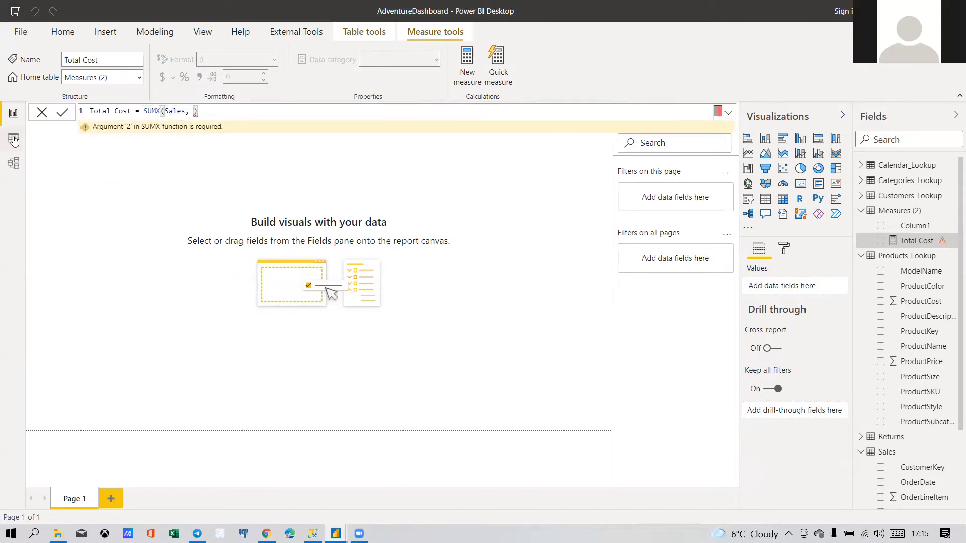
Step: Inspect the OrderQuantity values of the filtered Sales rows in the data view and return to the report view
left_click(14, 139)
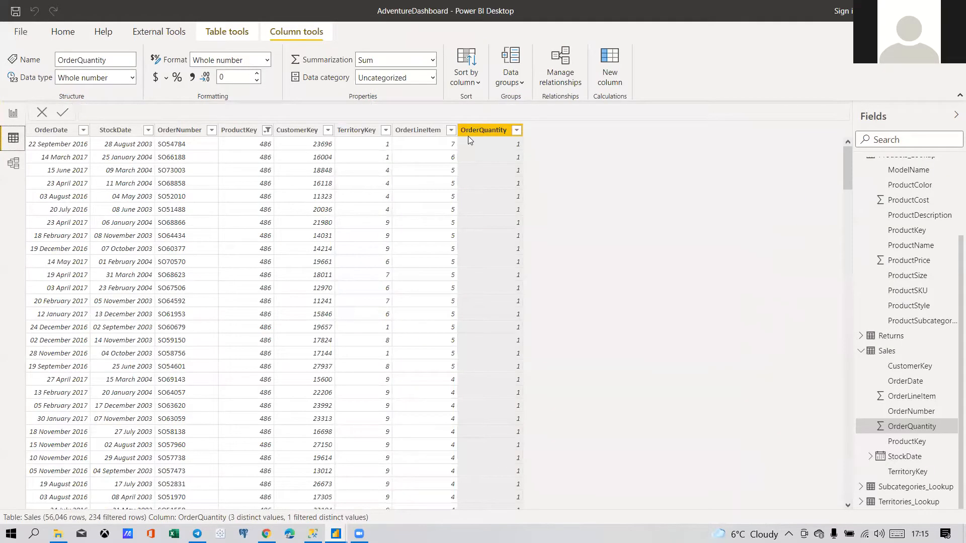
scroll(487, 164, "down", 10)
scroll(488, 158, "up", 10)
scroll(488, 160, "down", 3)
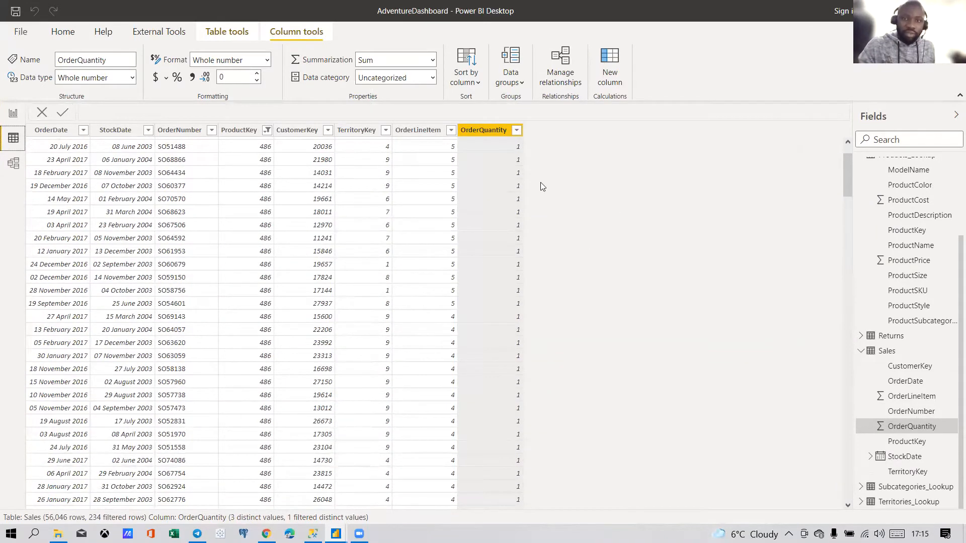
scroll(502, 143, "up", 3)
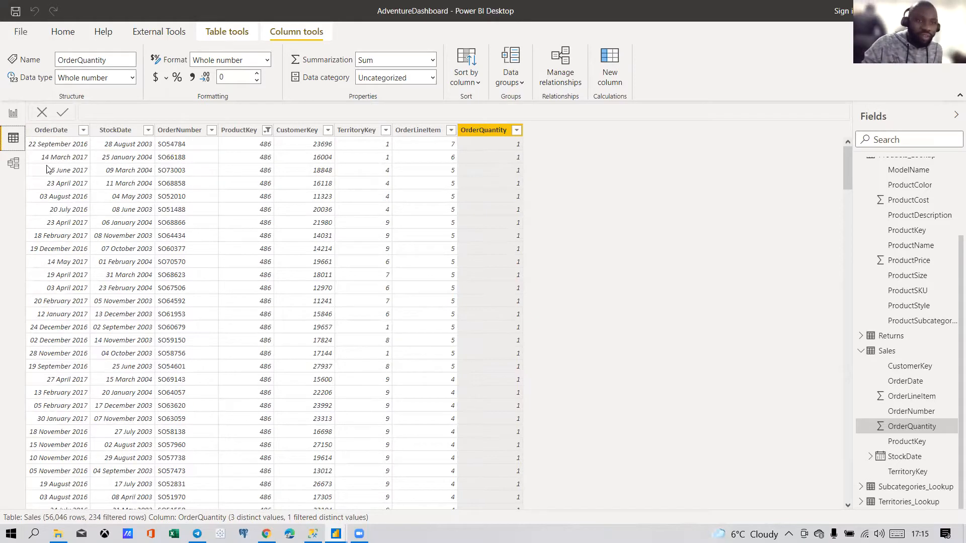
left_click(13, 113)
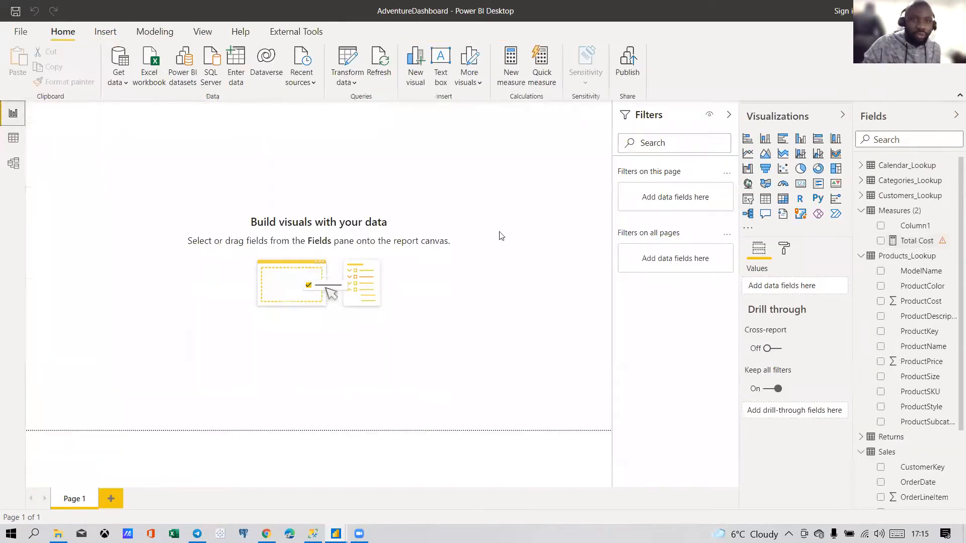
Step: Create a measure in the Measures (2) table with the formula Total Quantity = SUM(Sales[OrderQuantity])
right_click(915, 243)
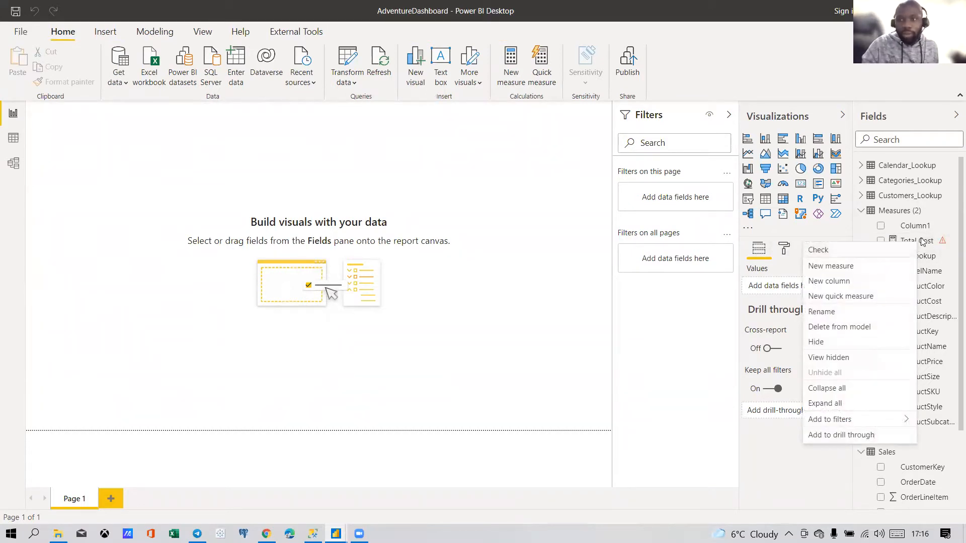
right_click(890, 213)
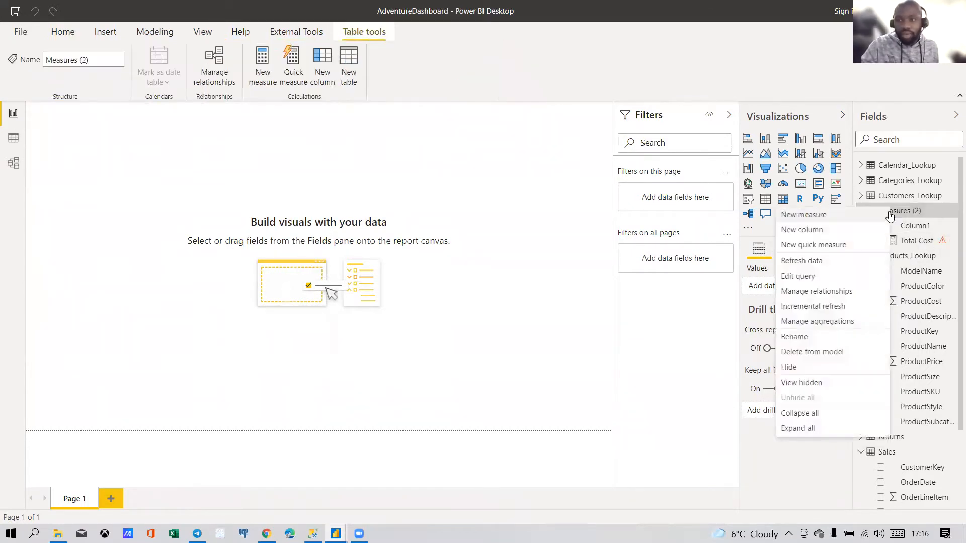
left_click(832, 215)
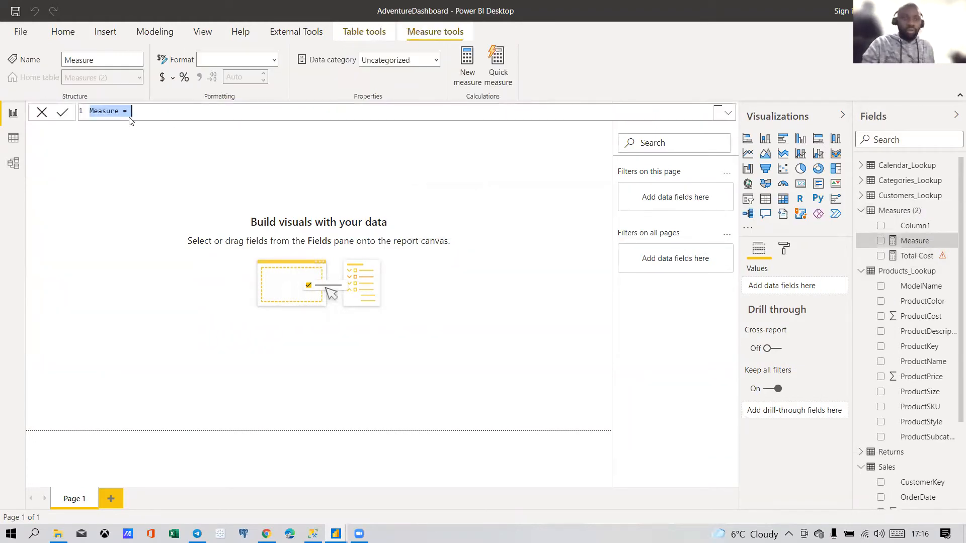
type("To")
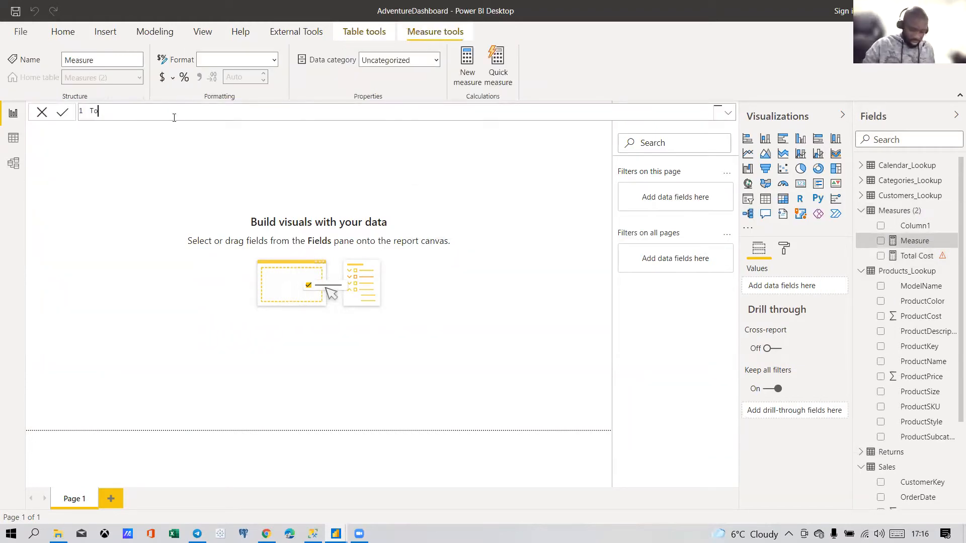
type("tal Quantity = S")
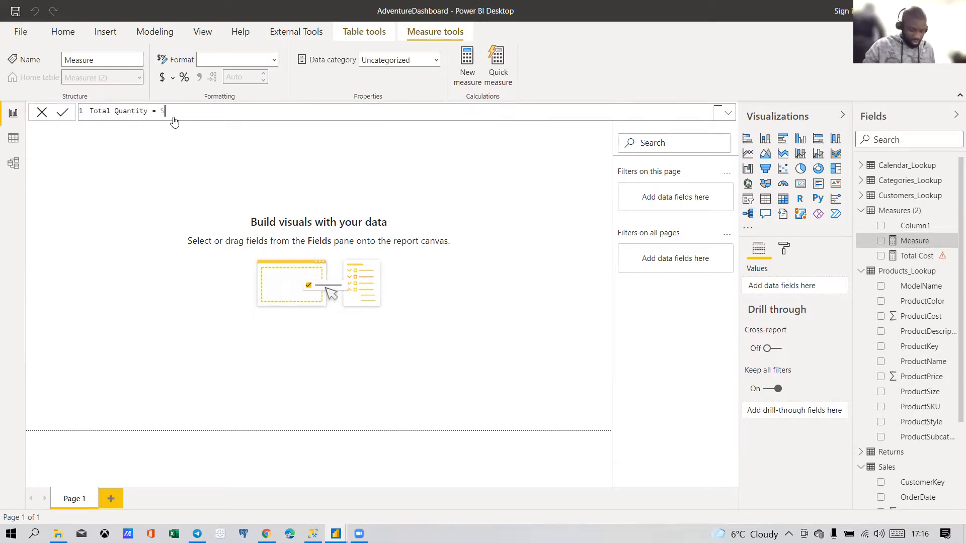
type("UM(ORDER")
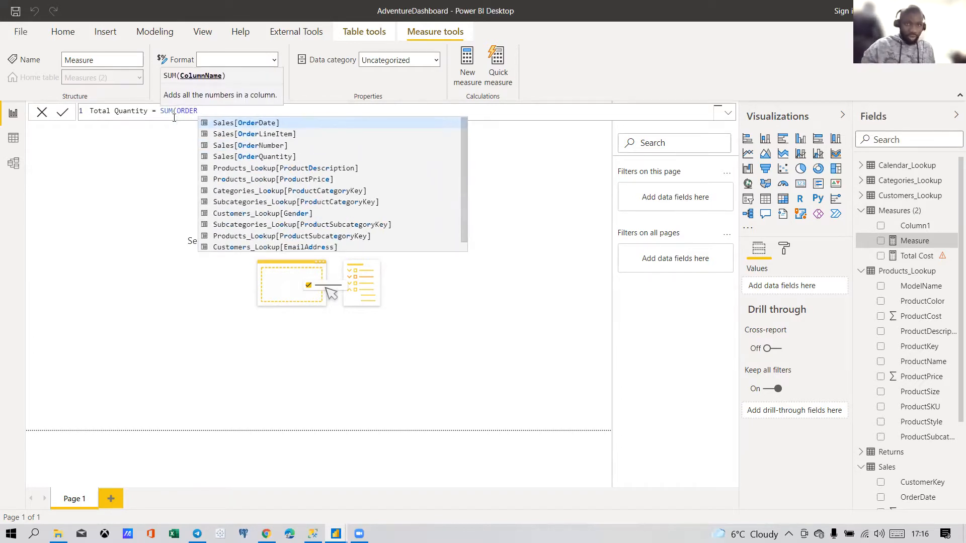
key("Down")
key("Down")
key("Down")
key("Tab")
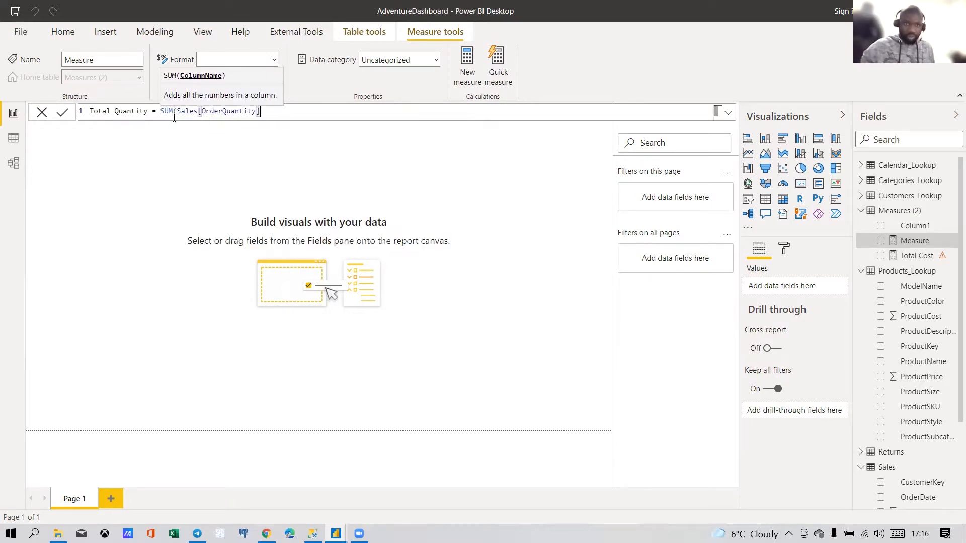
key("Return")
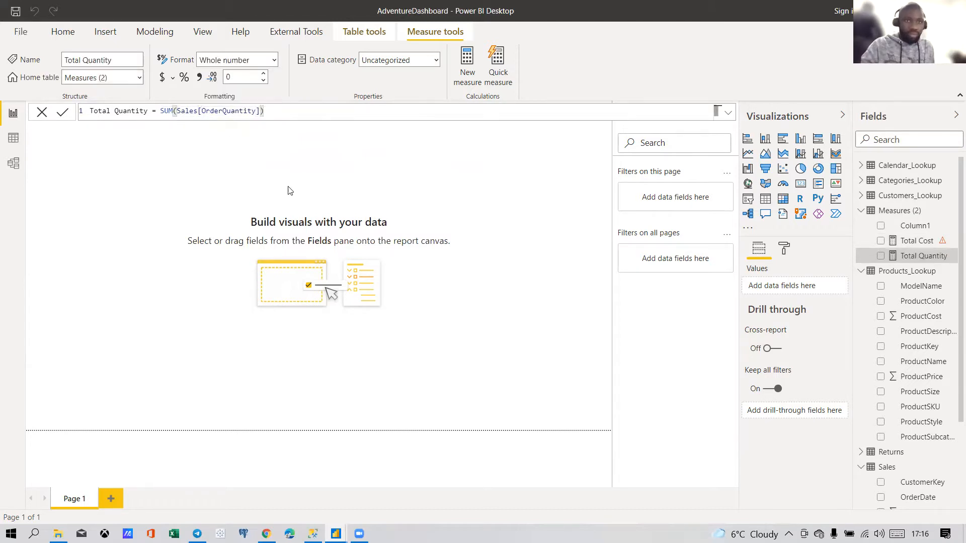
left_click(289, 187)
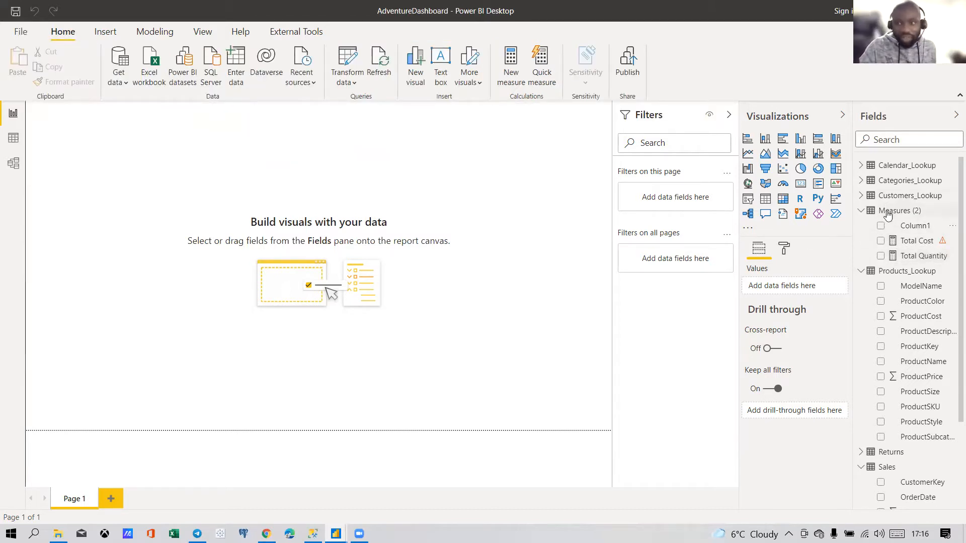
Step: Build an enlarged table visual on Page 1 showing ProductName from Products_Lookup and the Total Quantity measure
left_click(880, 361)
left_click_drag(143, 230, 436, 392)
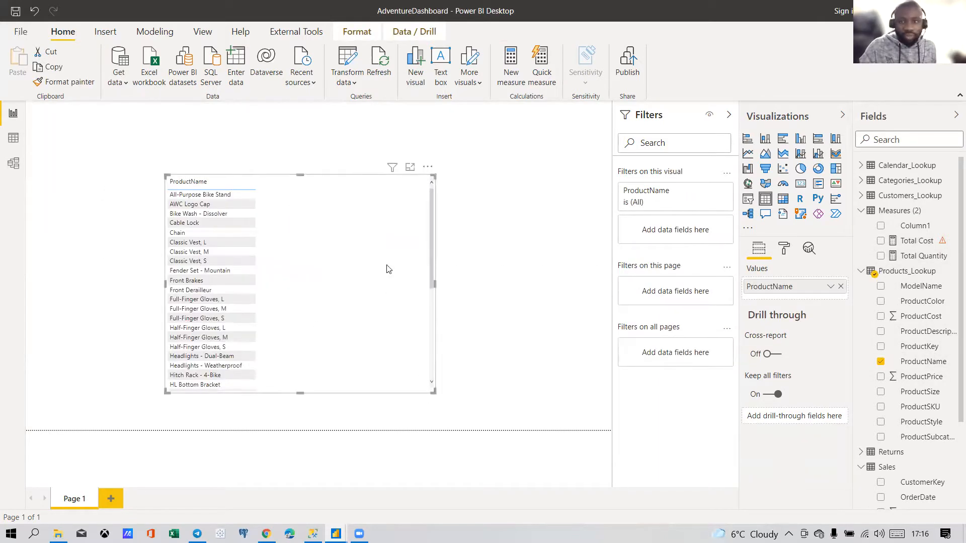
left_click(881, 256)
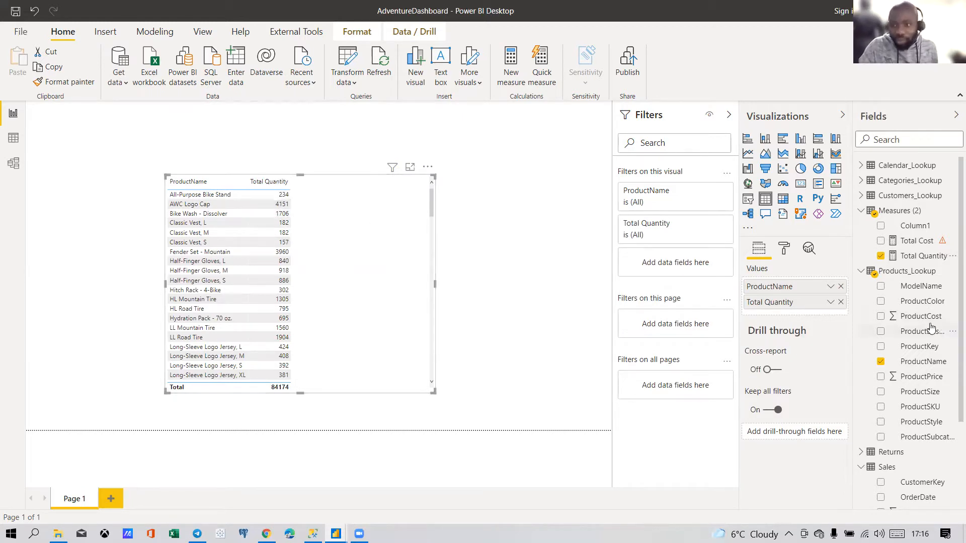
Step: Add the Sales OrderQuantity column to the product table for comparison and move the table slightly lower on the page
scroll(927, 326, "down", 3)
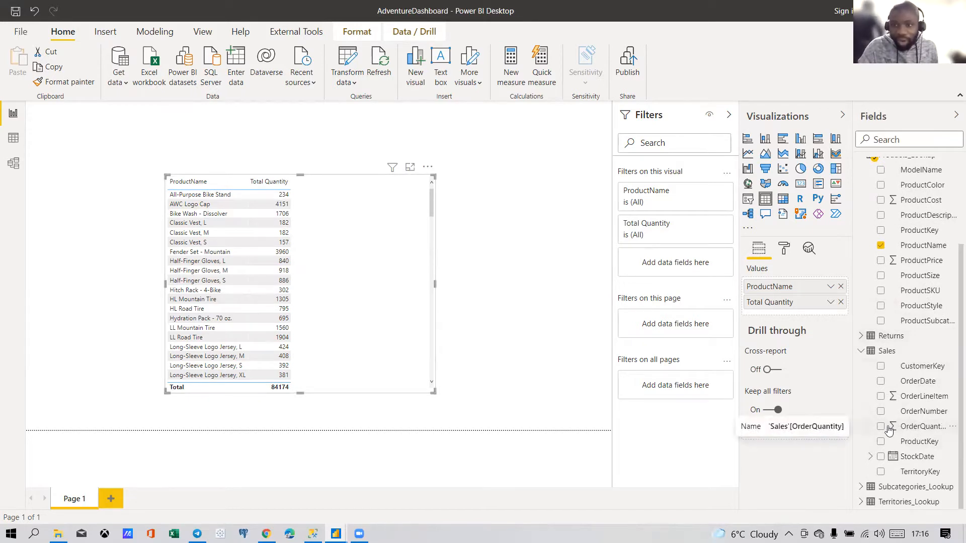
left_click(880, 427)
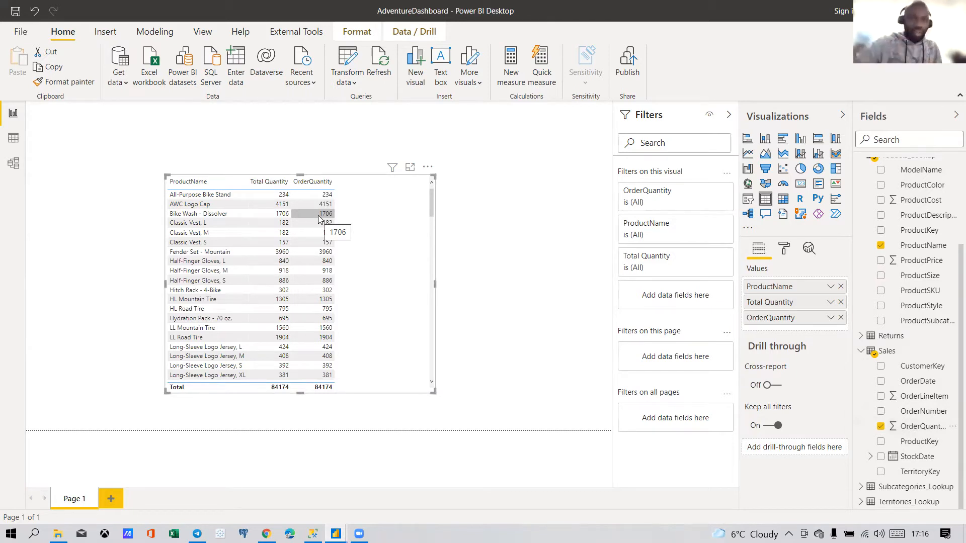
left_click_drag(356, 241, 342, 278)
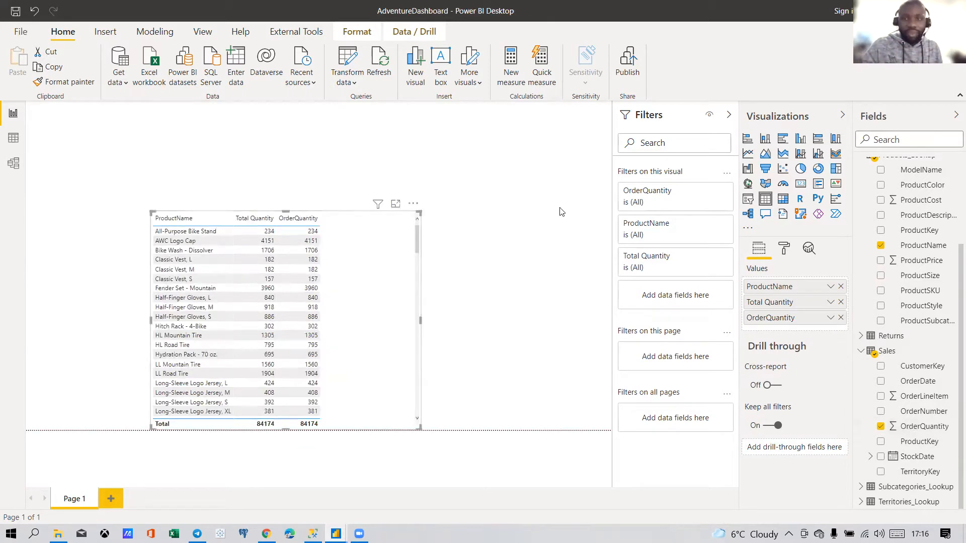
Step: Set [Total Quantity] as the expression argument of SUMX in the Total Cost measure
scroll(903, 276, "up", 3)
right_click(912, 242)
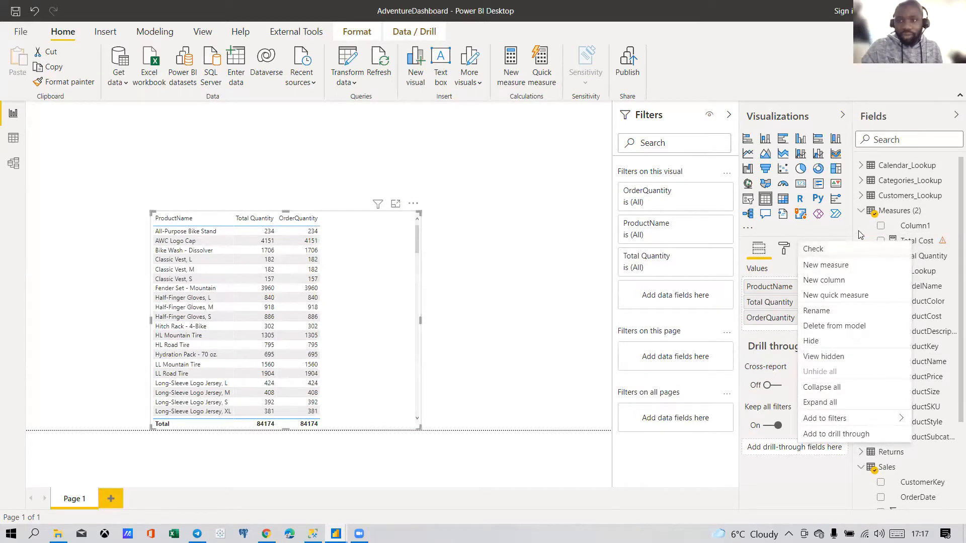
left_click(860, 231)
left_click(898, 240)
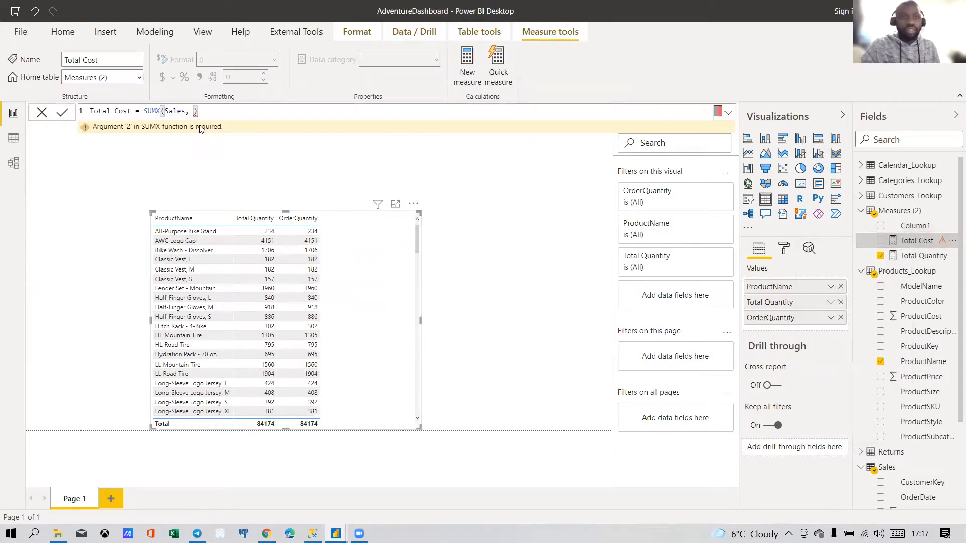
left_click(198, 111)
key("BackSpace")
key("BackSpace")
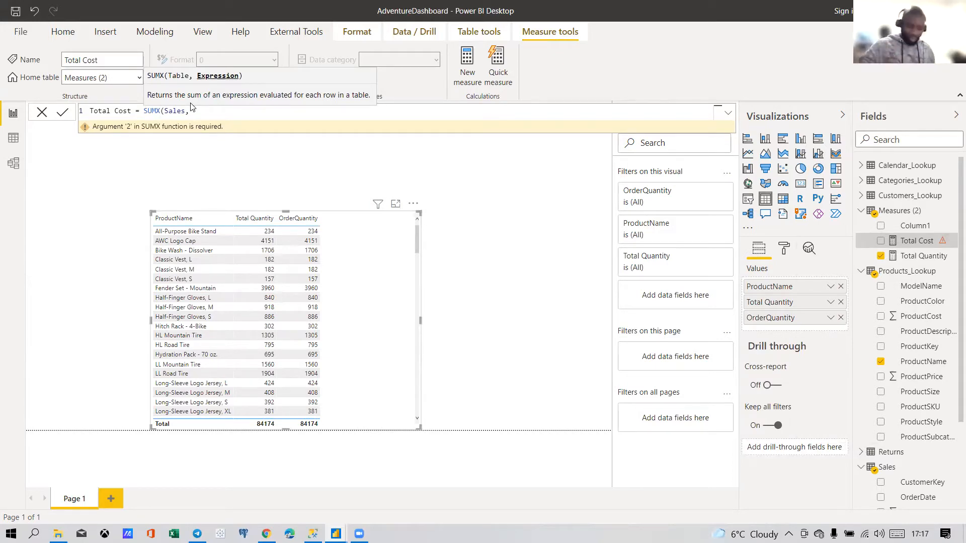
type("TOTAL")
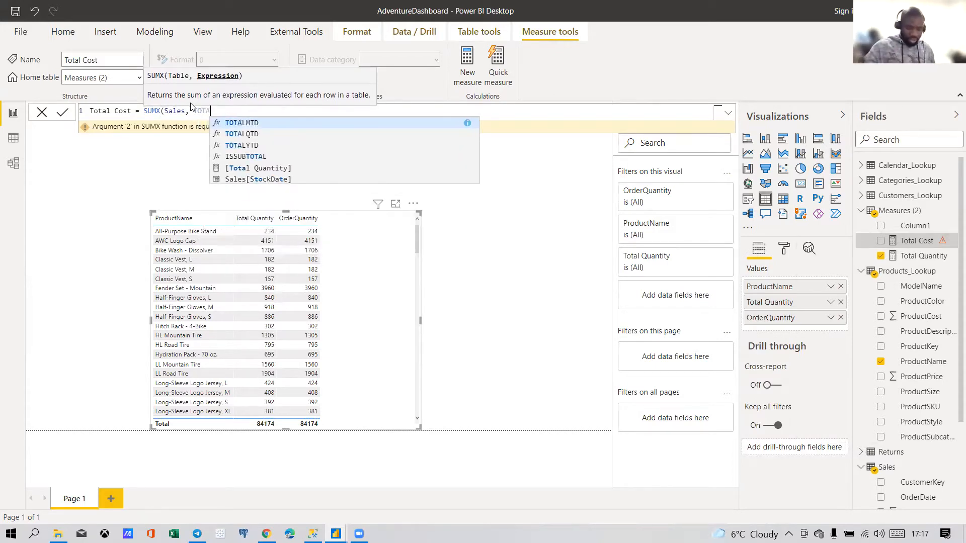
key("Down")
key("Down")
key("Down")
key("Down")
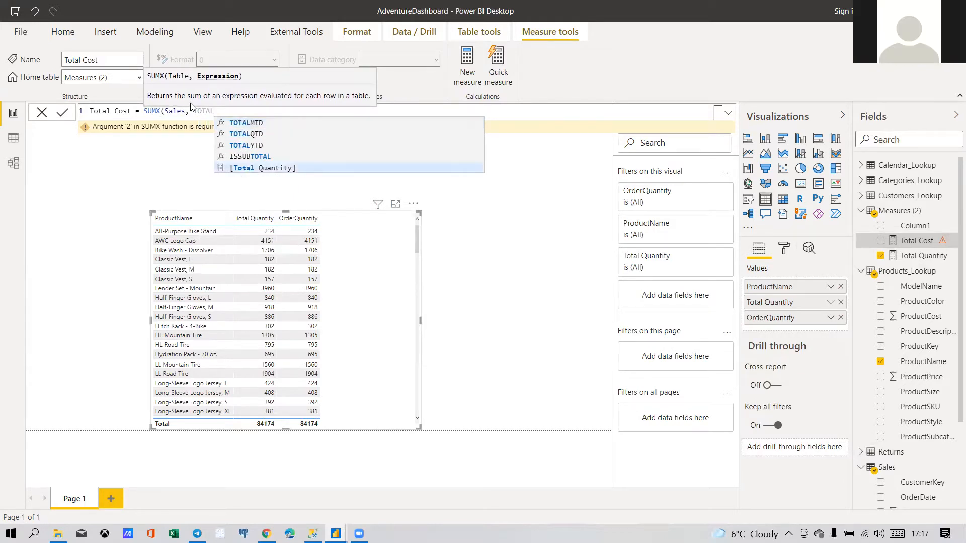
key("Tab")
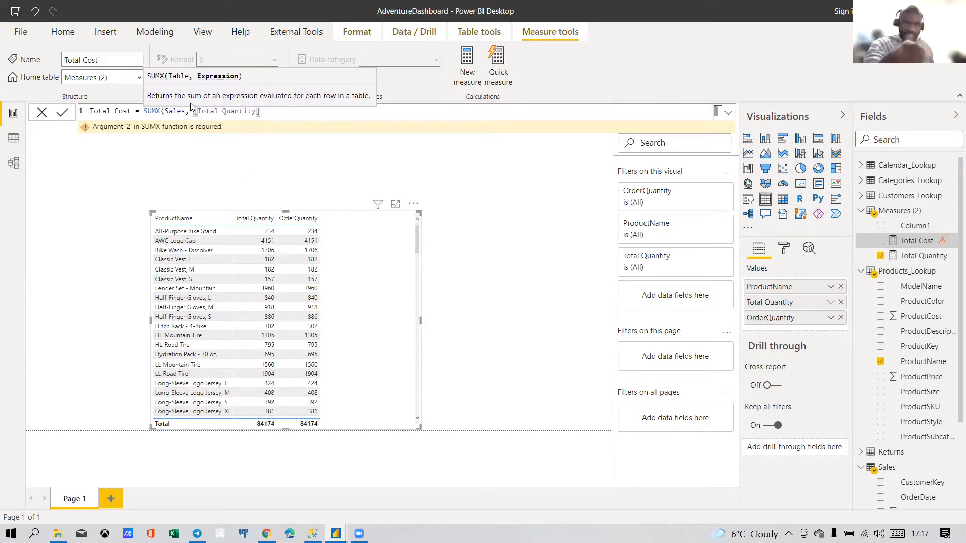
type(")")
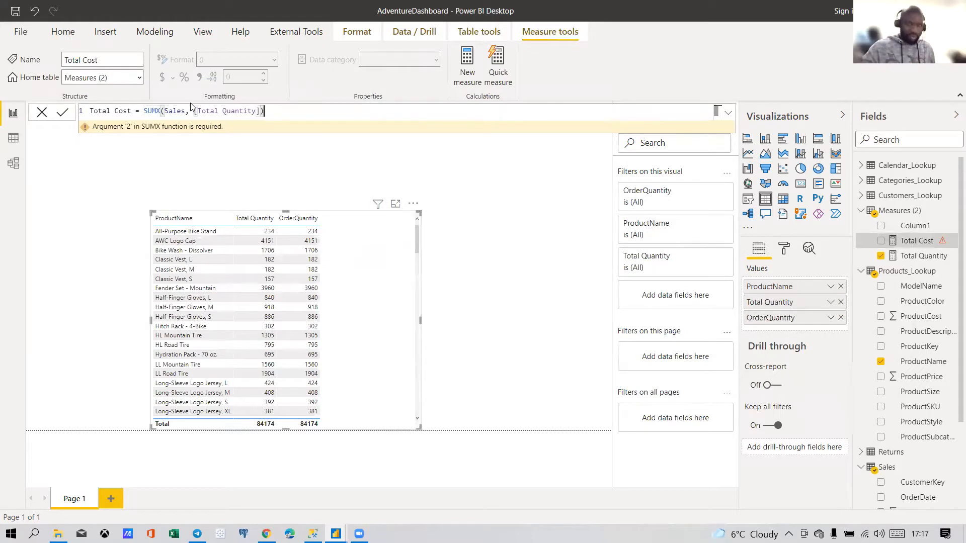
Step: Multiply [Total Quantity] by RELATED(Products_Lookup[ProductCost]) inside the Total Cost measure's SUMX expression and commit the formula
key("BackSpace")
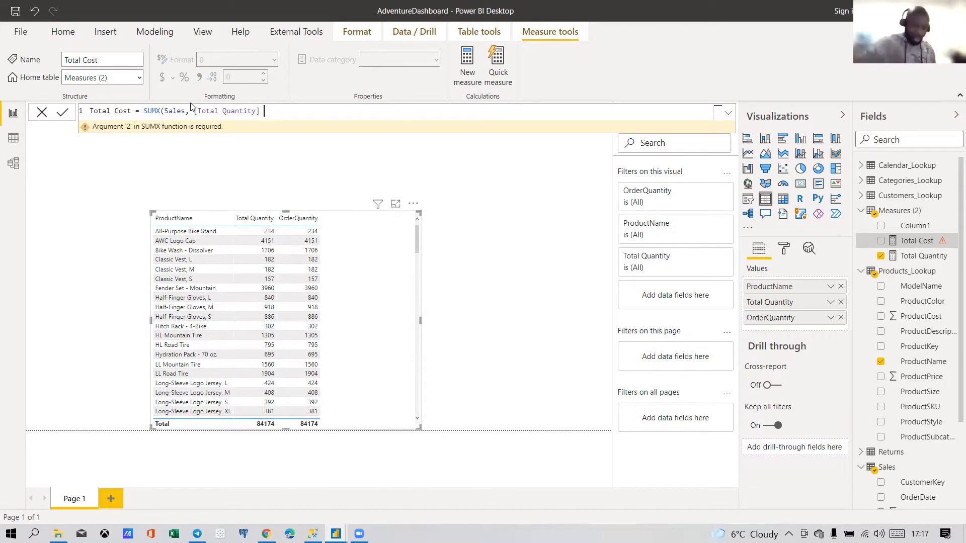
type("*")
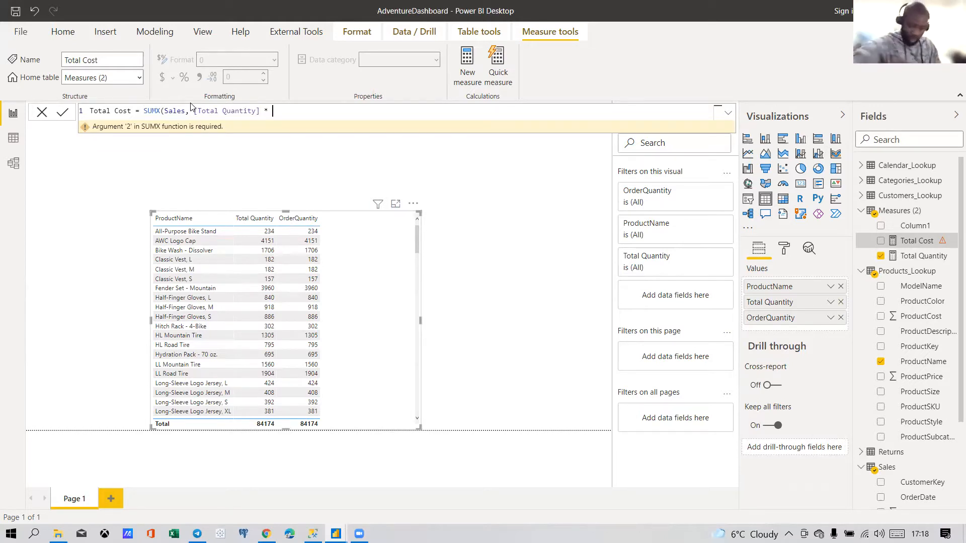
type("RE")
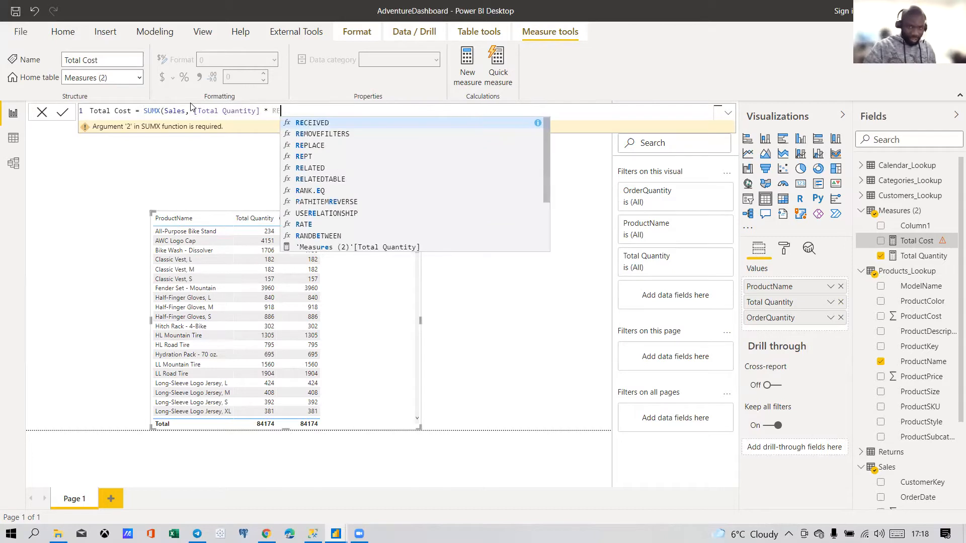
type("LATED")
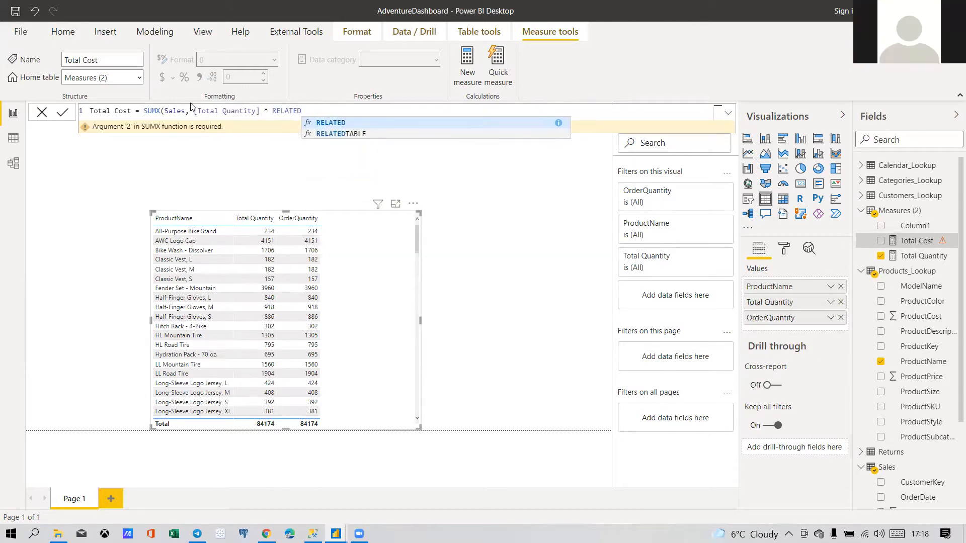
type("(")
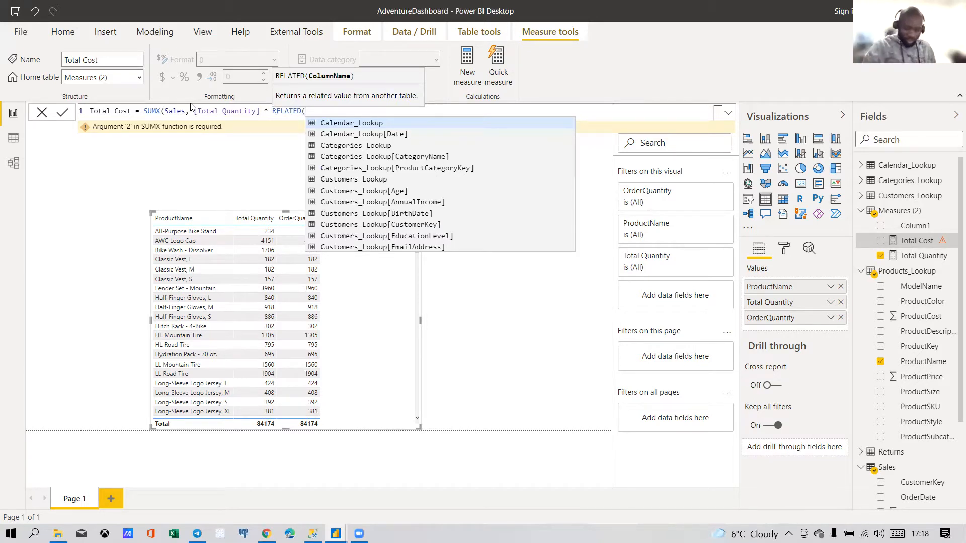
type("PROD")
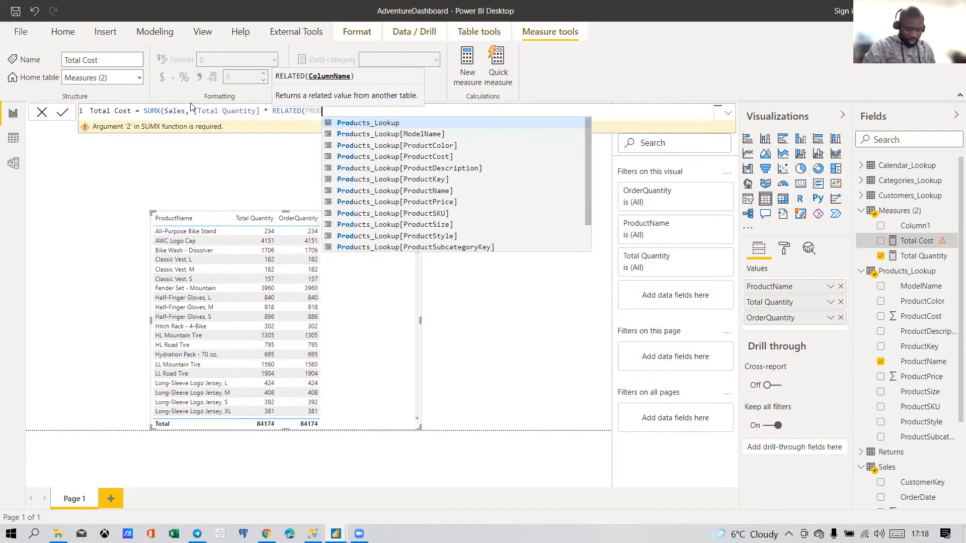
type("UCT")
key("Down")
key("Down")
key("Down")
key("Tab")
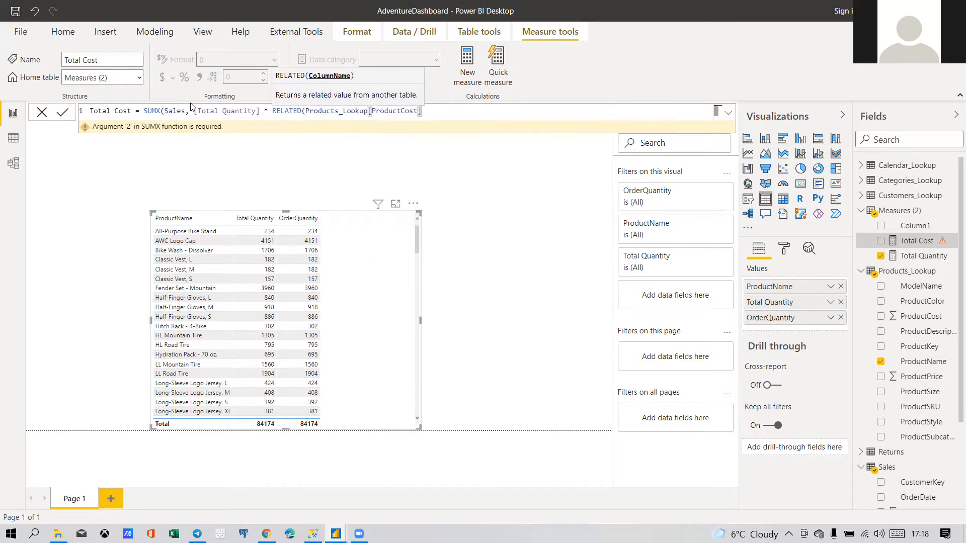
type("))")
key("Return")
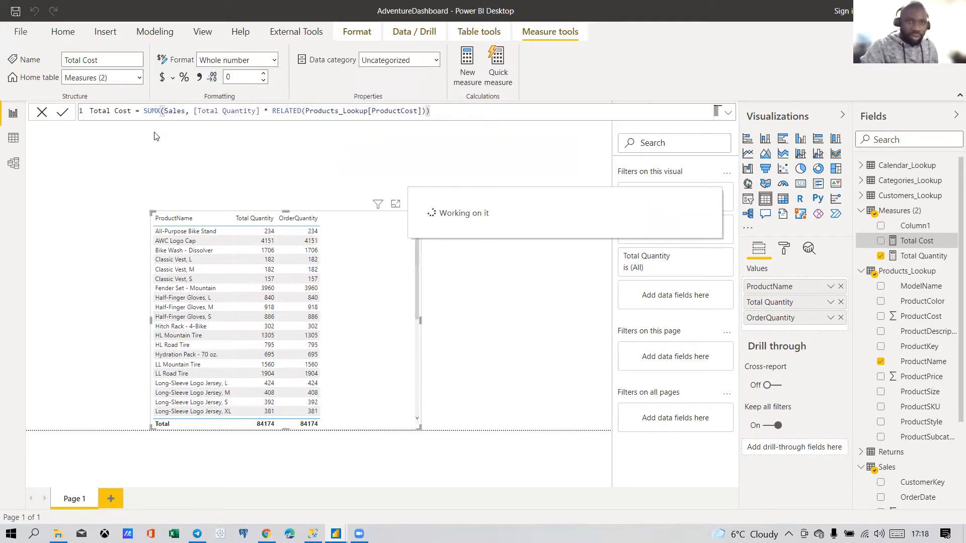
left_click(231, 133)
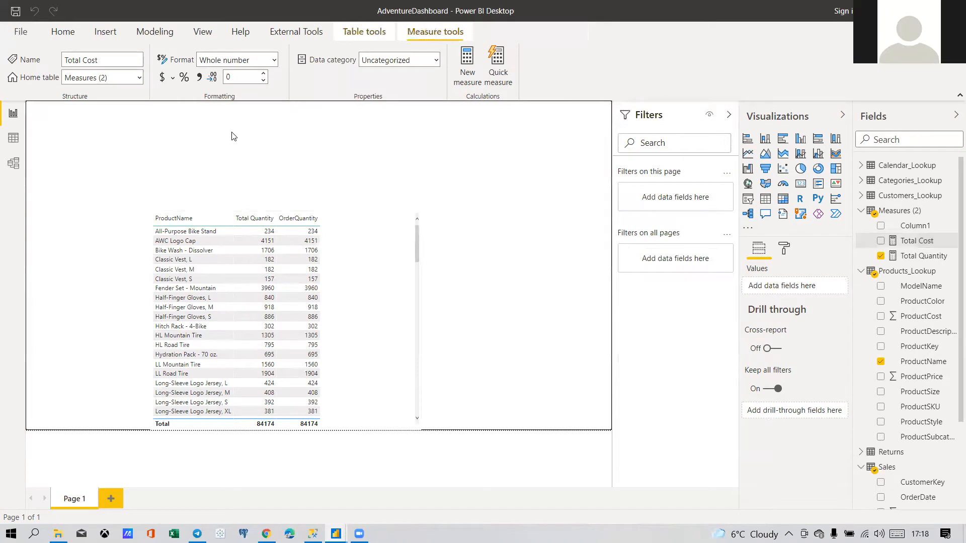
Step: Reopen the Total Cost measure with the product table selected and review the Sales and [Total Quantity] arguments of its formula
left_click(402, 245)
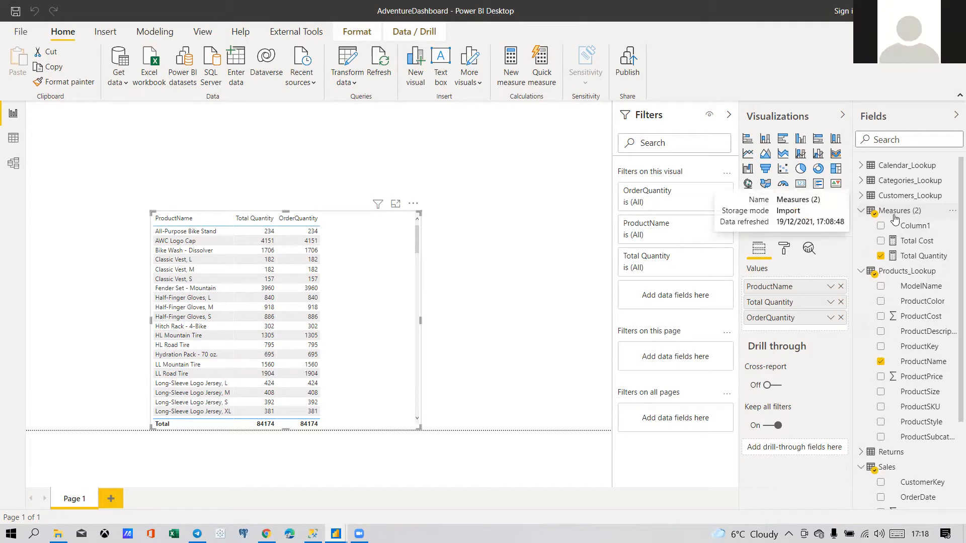
left_click(916, 240)
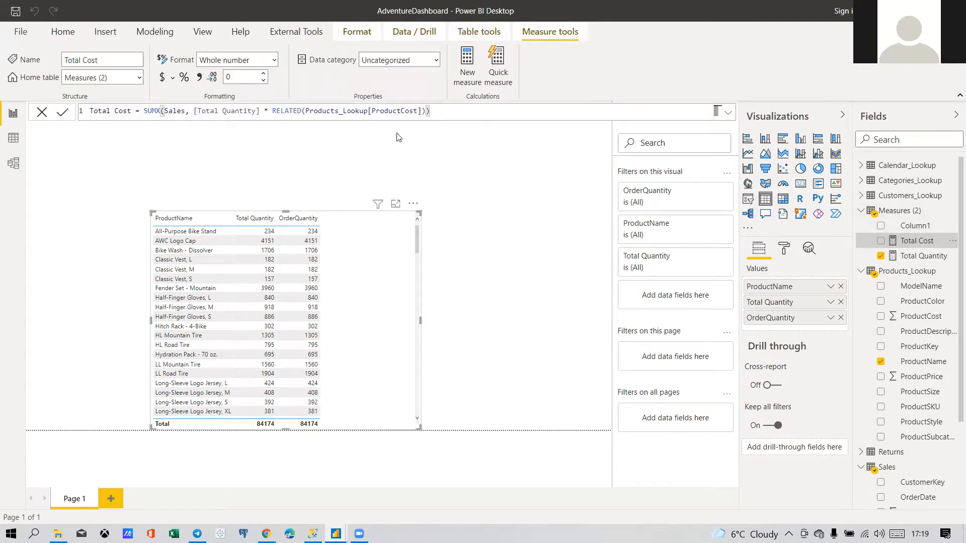
left_click(185, 112)
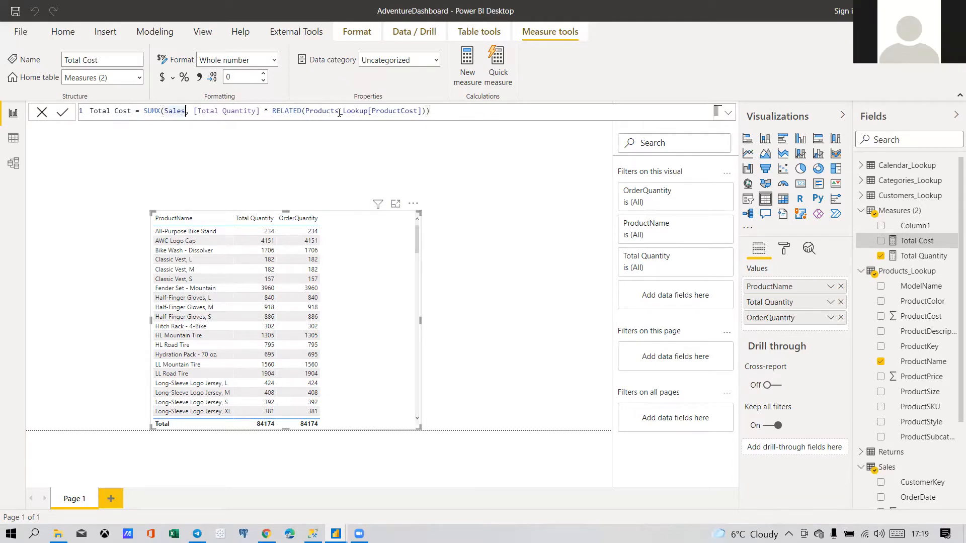
left_click(259, 111)
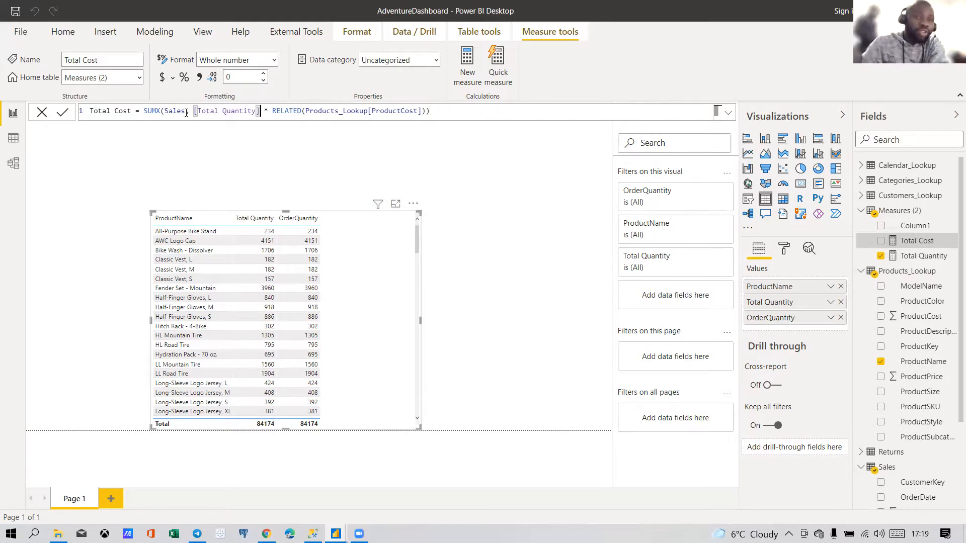
Step: Copy the SUMX arguments of the Total Cost formula, from Sales through RELATED(Products_Lookup[ProductCost])
left_click(155, 110)
double_click(155, 111)
left_click(161, 111)
left_click_drag(164, 111, 428, 111)
key("ctrl+c")
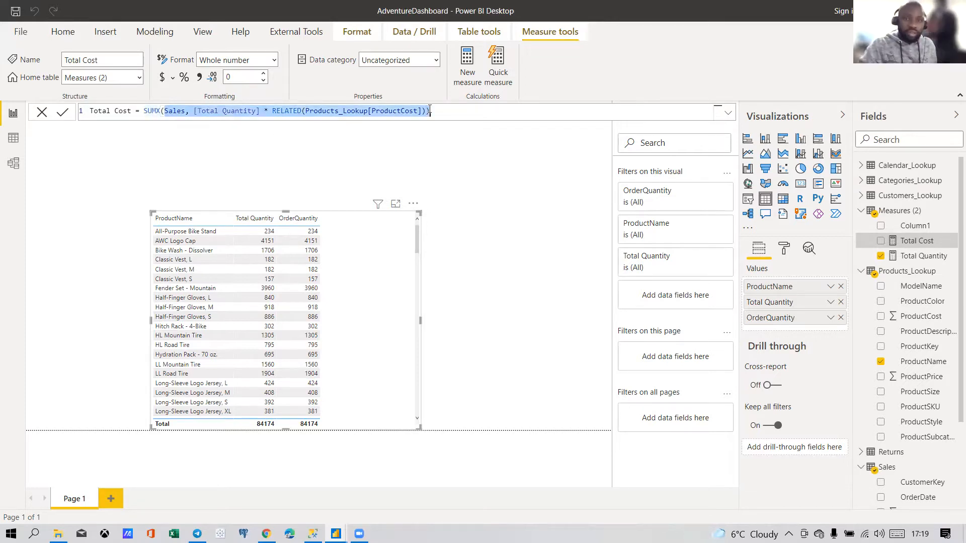
Step: Clear the SUMX arguments in the Total Cost formula to check the function's syntax, and paste the copied arguments back
key("BackSpace")
key("BackSpace")
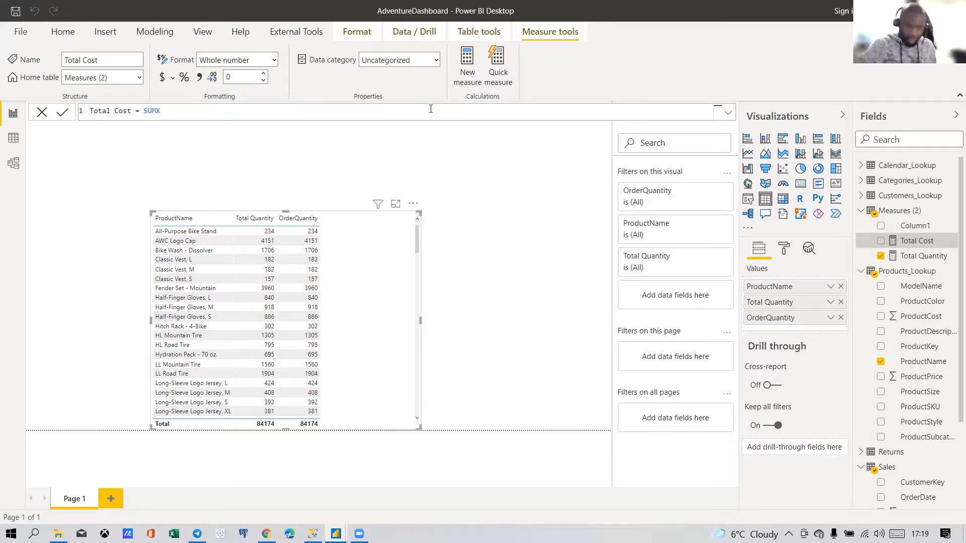
type("(")
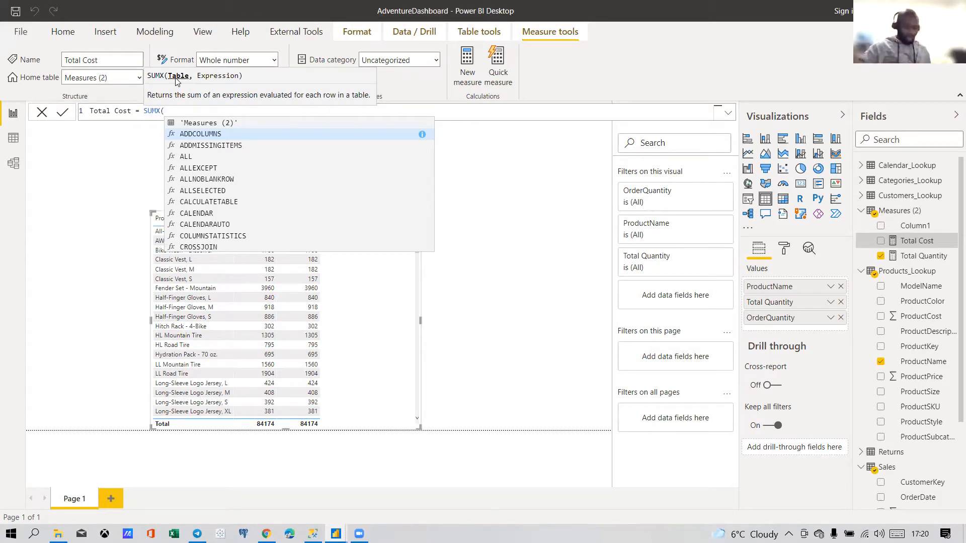
key("ctrl+v")
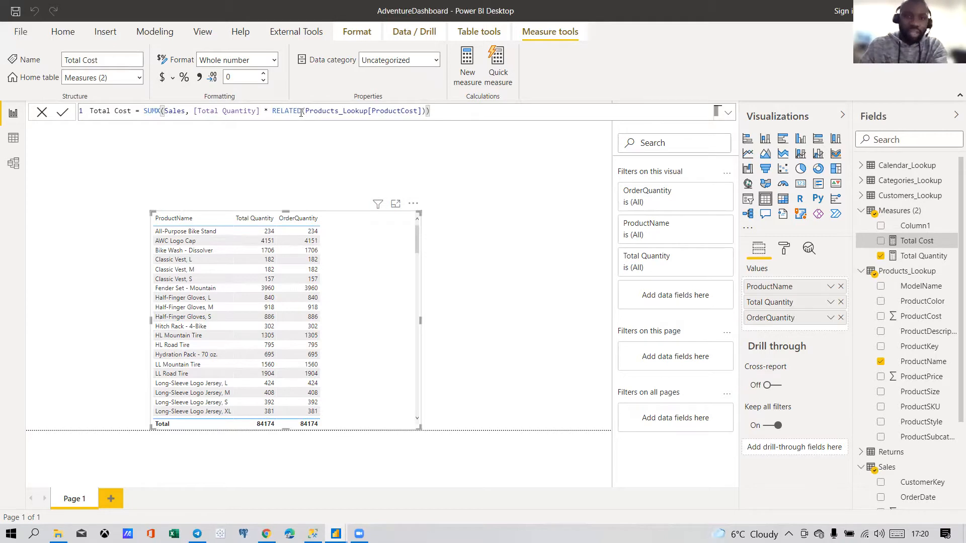
Step: Review the Sales table argument and the RELATED function in the Total Cost formula
left_click_drag(185, 111, 165, 109)
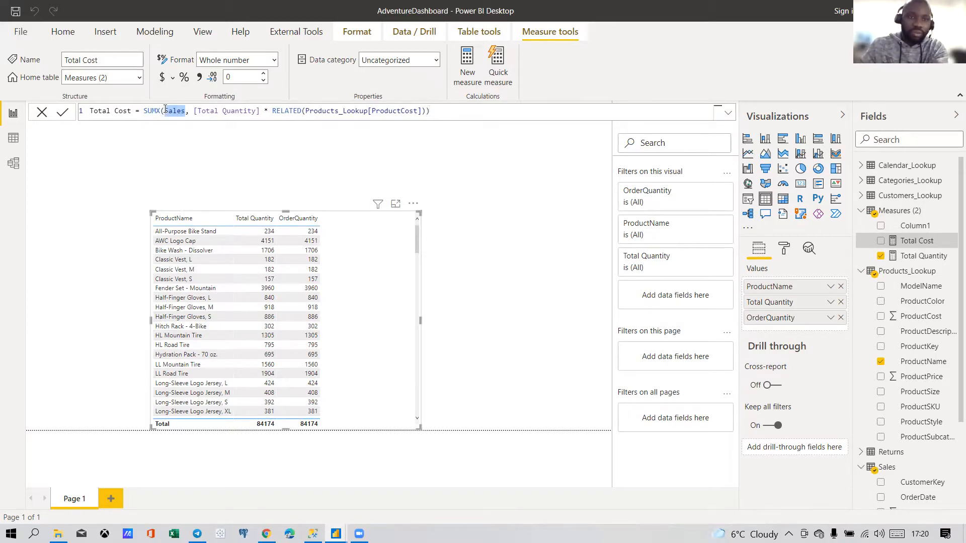
left_click(266, 112)
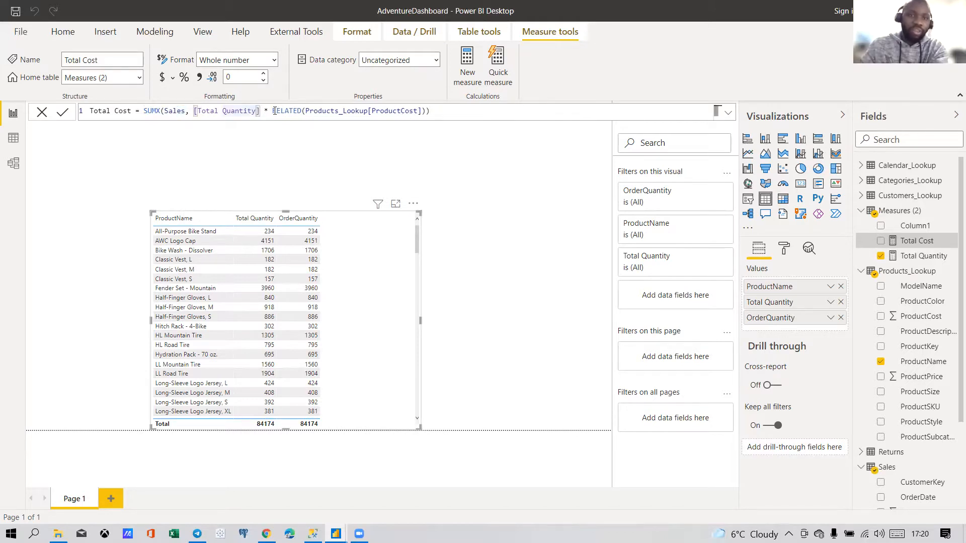
left_click_drag(273, 111, 303, 110)
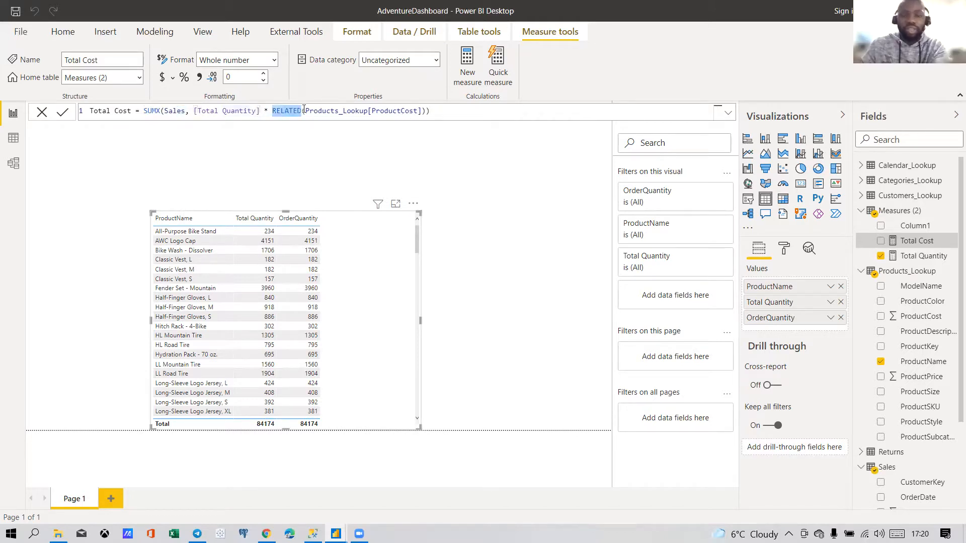
left_click(303, 110)
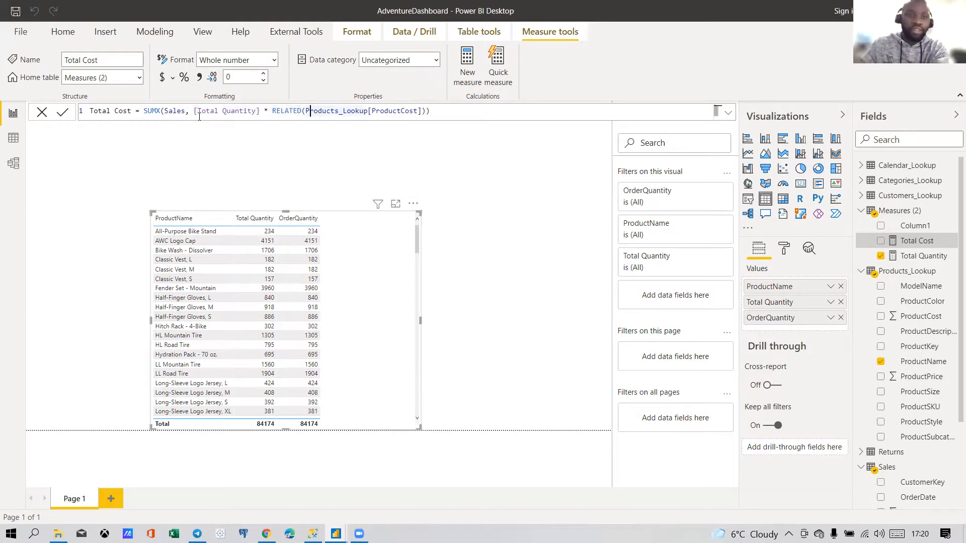
left_click_drag(189, 111, 163, 114)
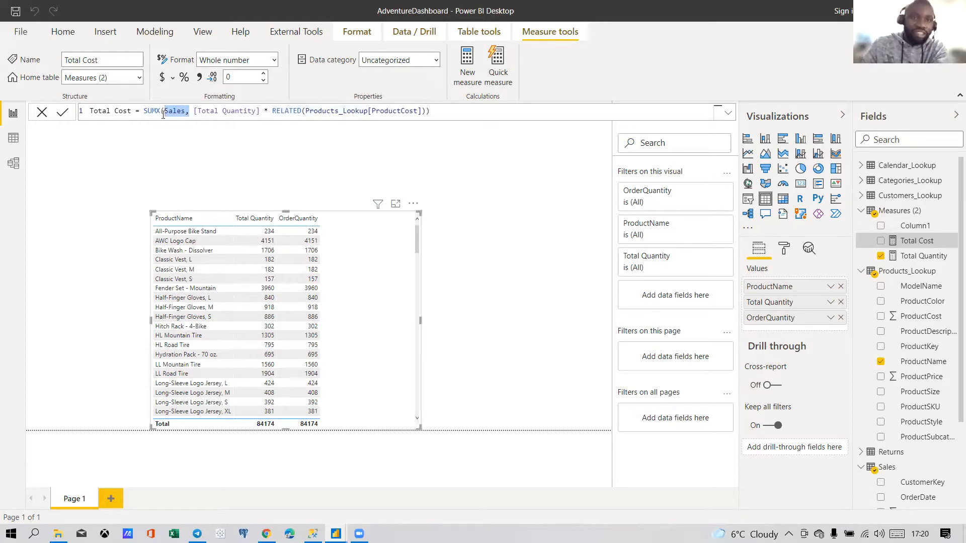
left_click(304, 111)
left_click(435, 117)
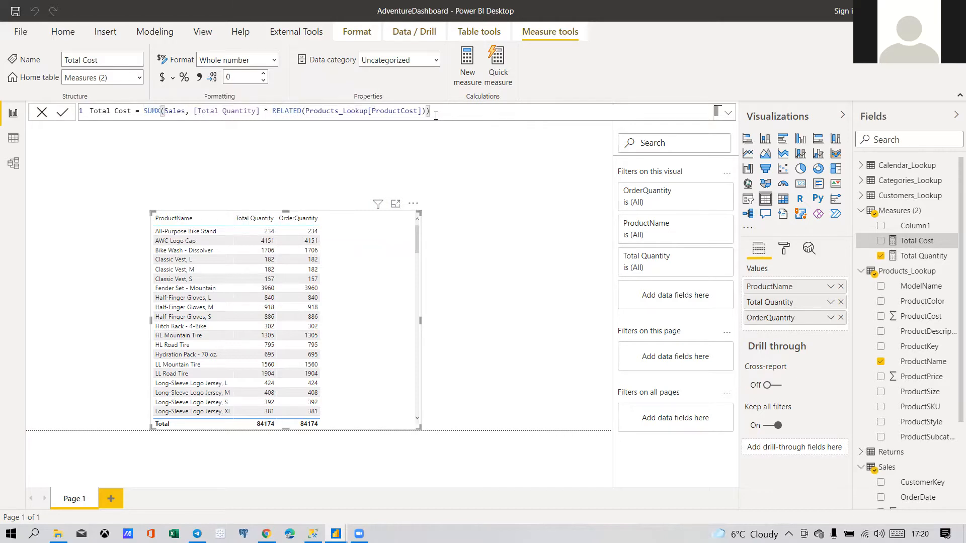
Step: Replace [Total Quantity] with SUM(Sales[OrderQuantity]) in the Total Cost measure's SUMX expression and commit the formula
left_click(260, 111)
left_click_drag(259, 112, 194, 111)
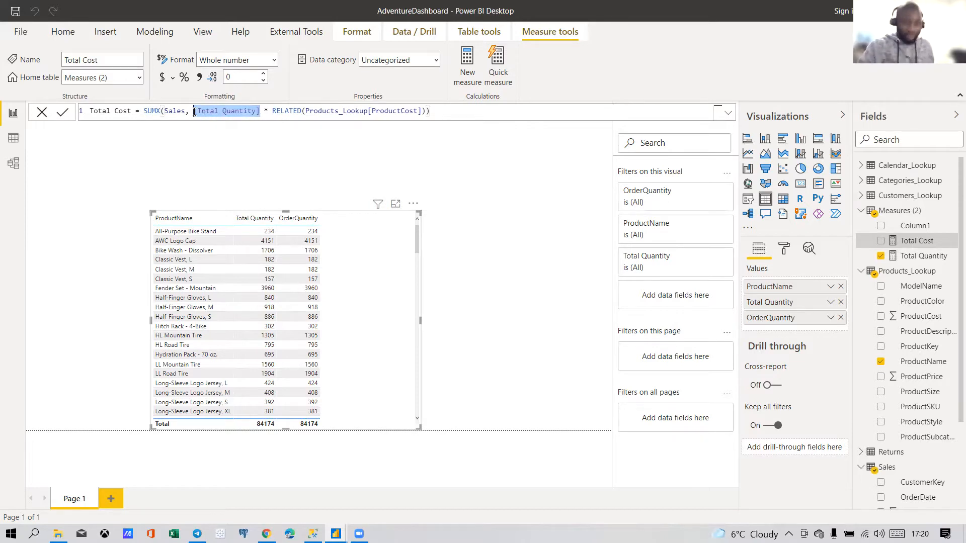
key("BackSpace")
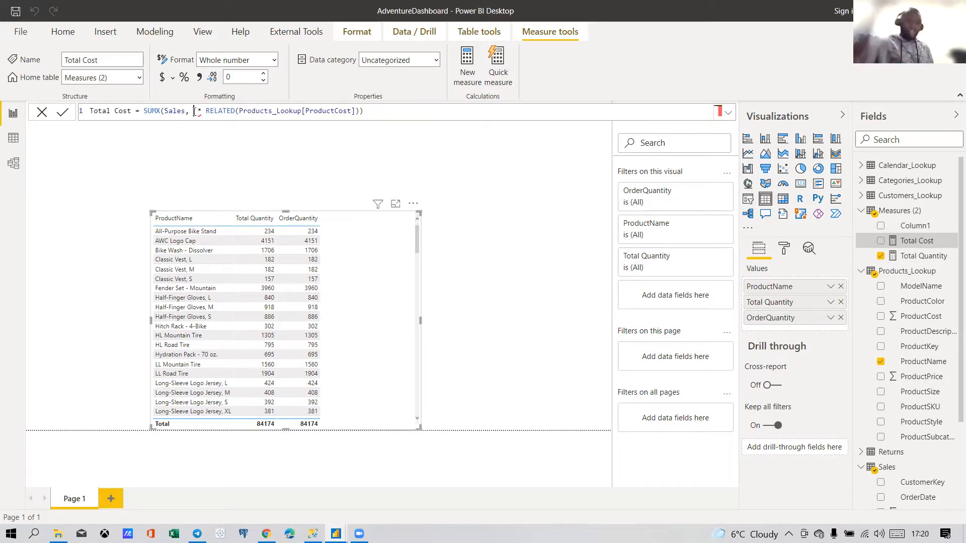
type("SUM")
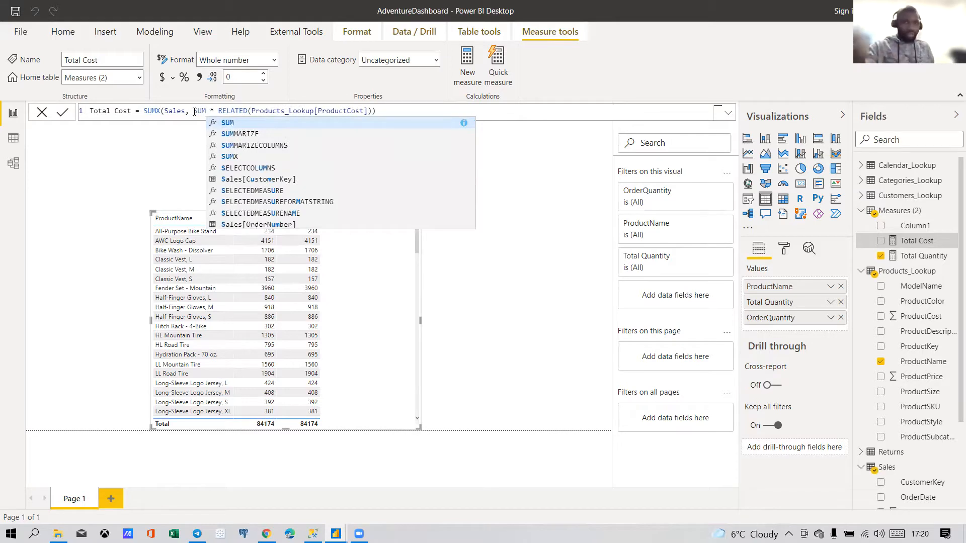
type("(")
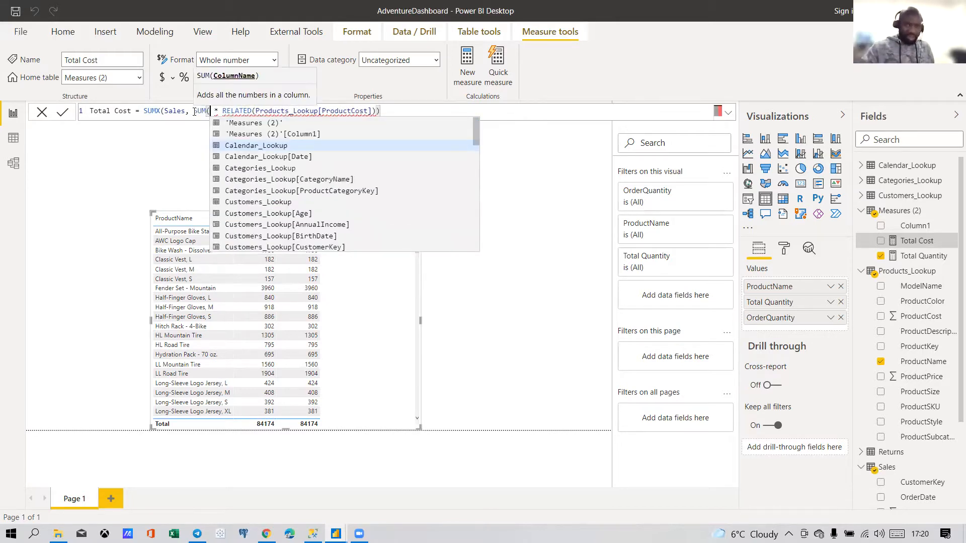
type("ORDERQ")
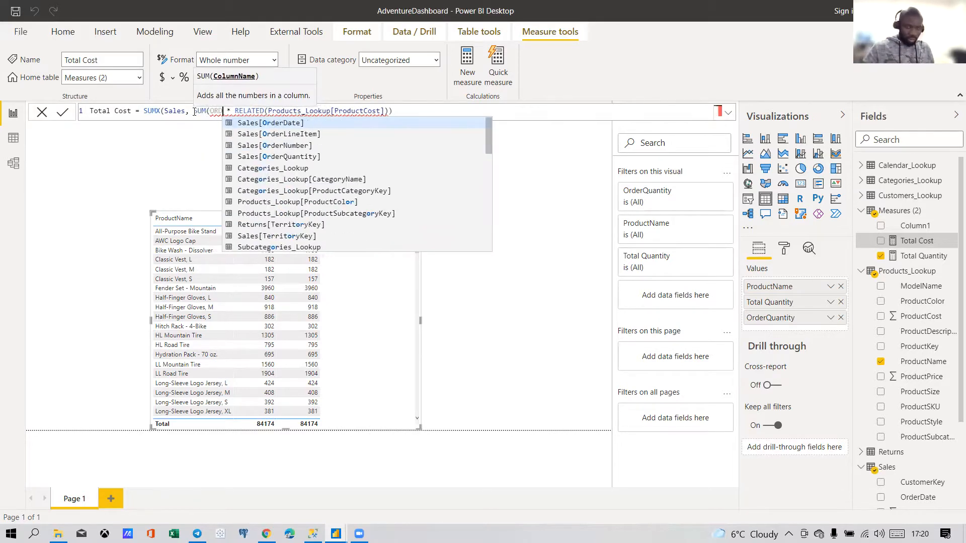
key("Tab")
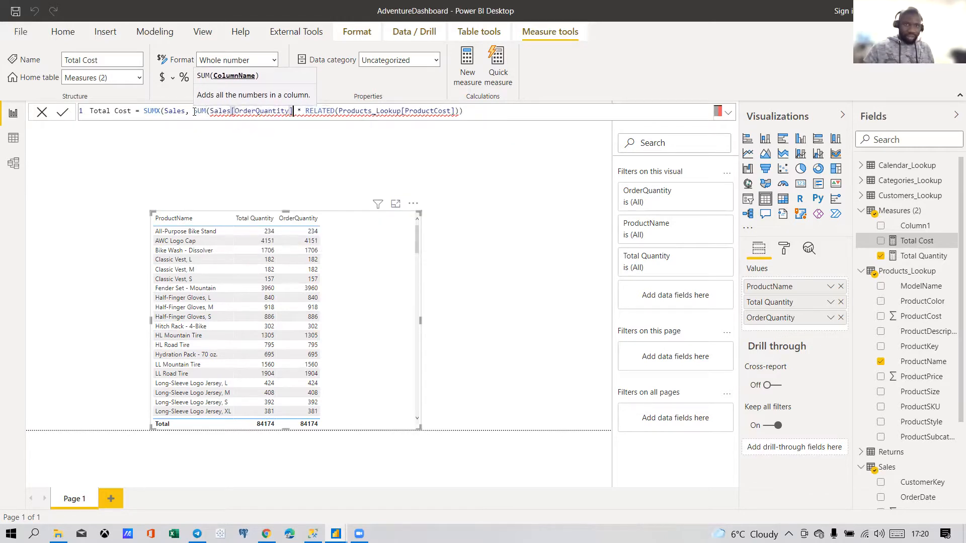
type(")")
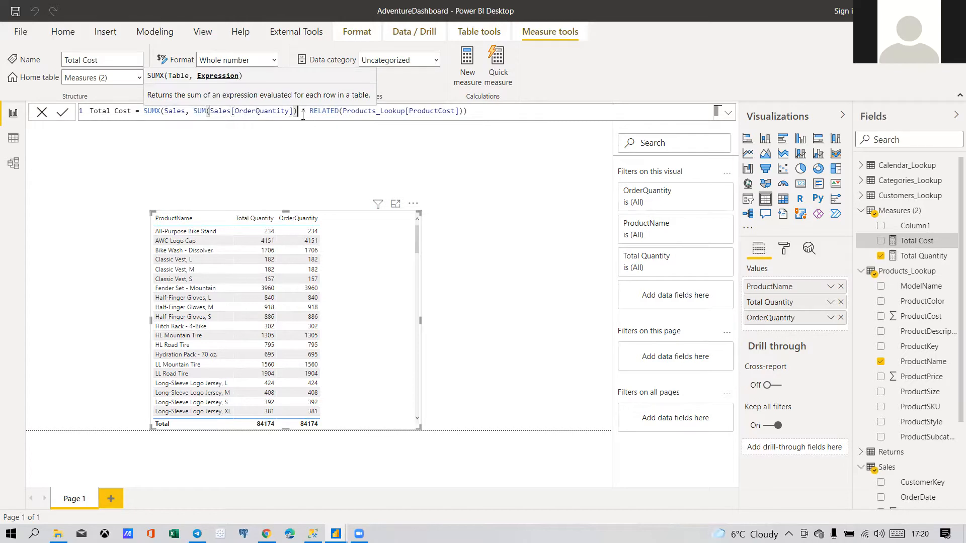
left_click(486, 110)
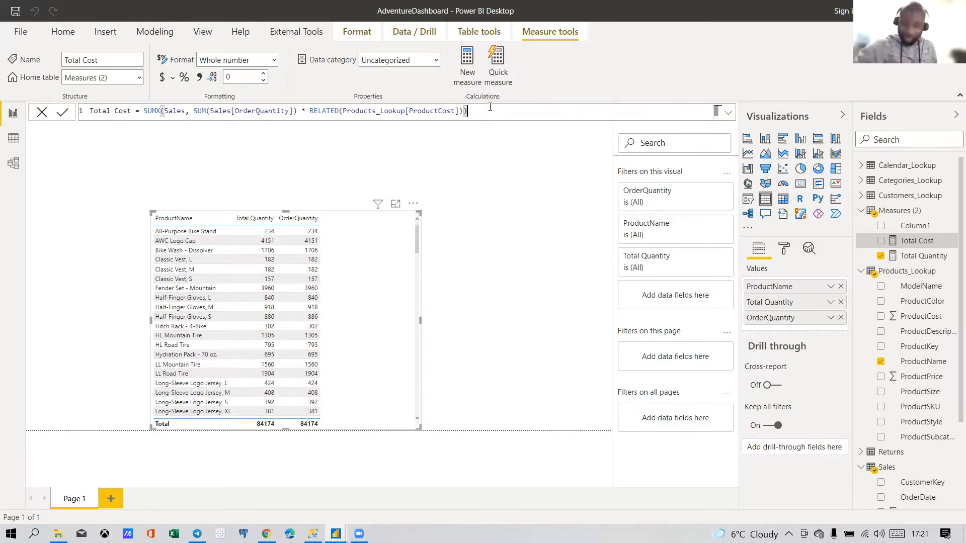
key("Return")
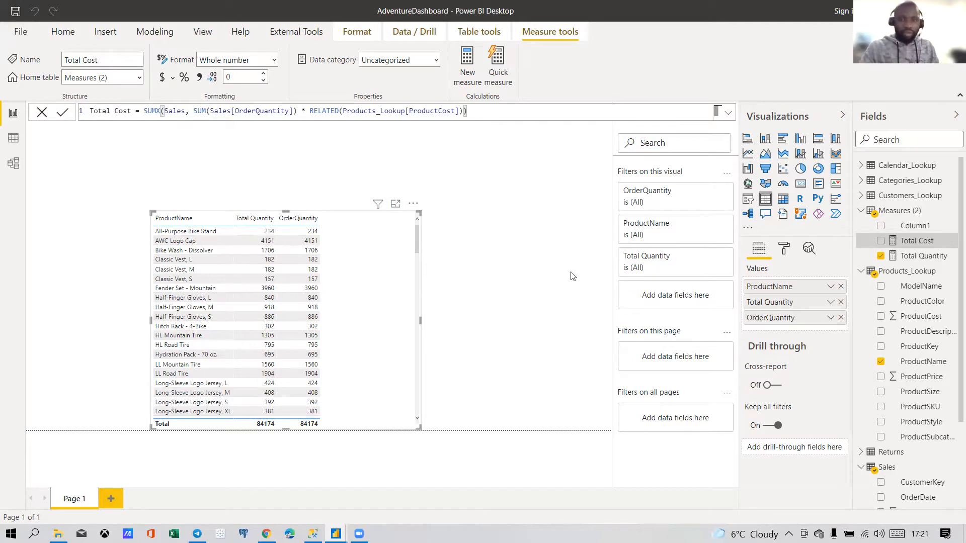
Step: Create a separate table visual showing CategoryName from Categories_Lookup with the Total Quantity measure
left_click(514, 218)
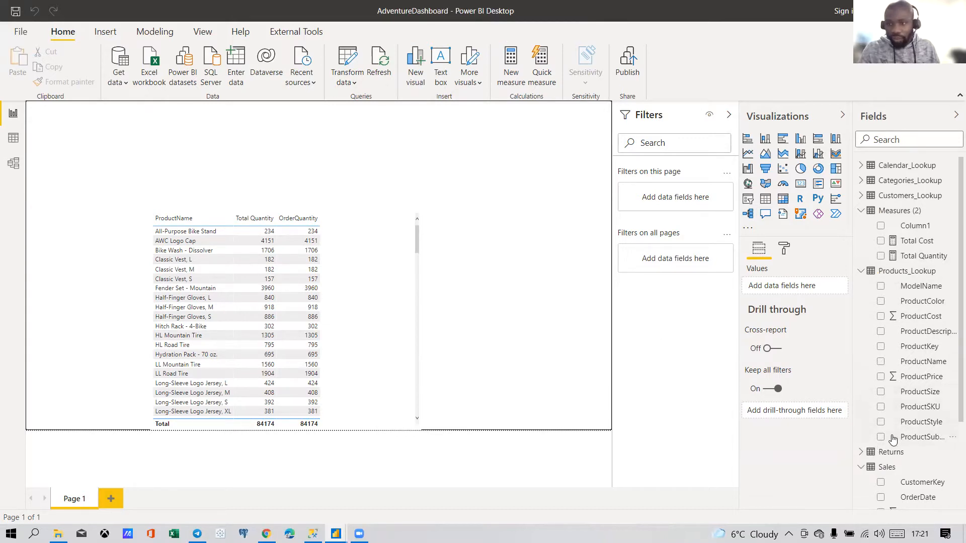
scroll(886, 365, "down", 5)
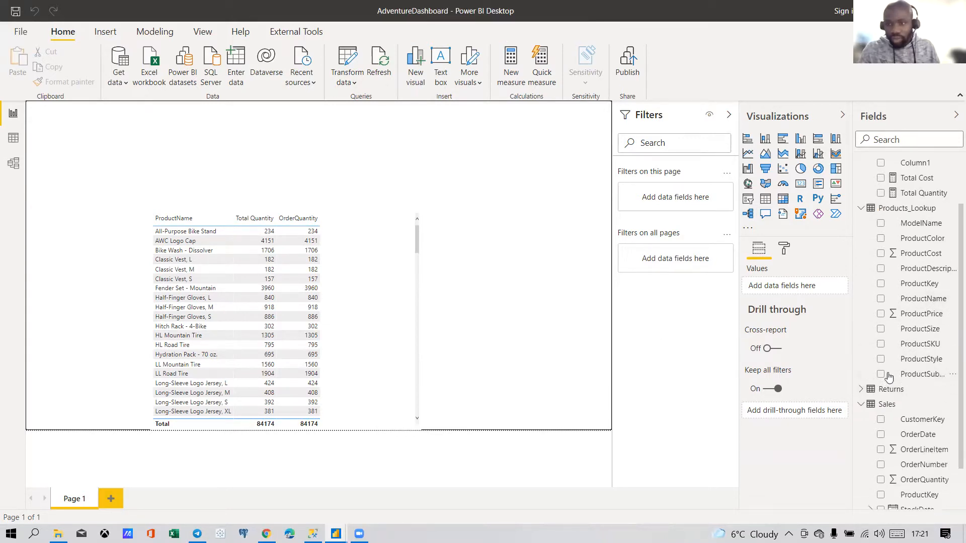
scroll(885, 378, "up", 5)
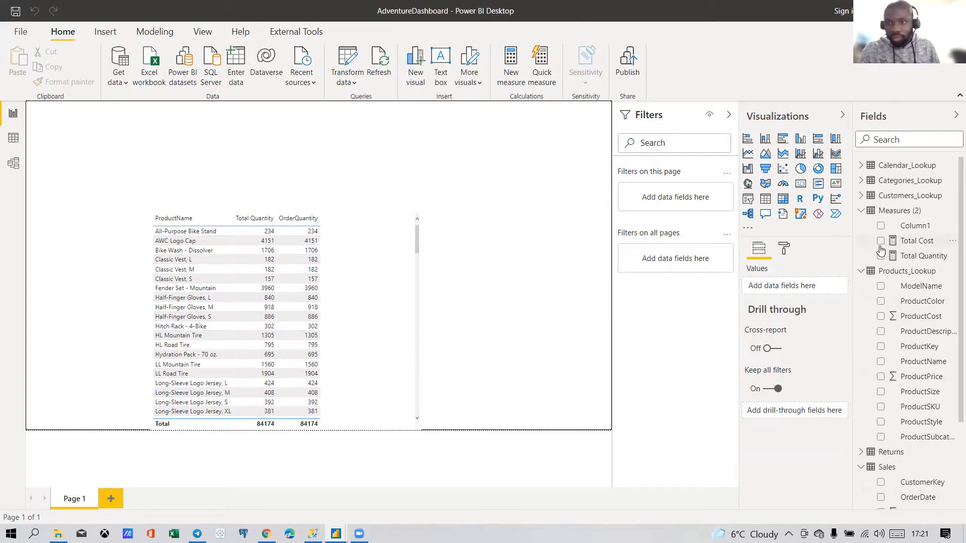
scroll(885, 322, "down", 5)
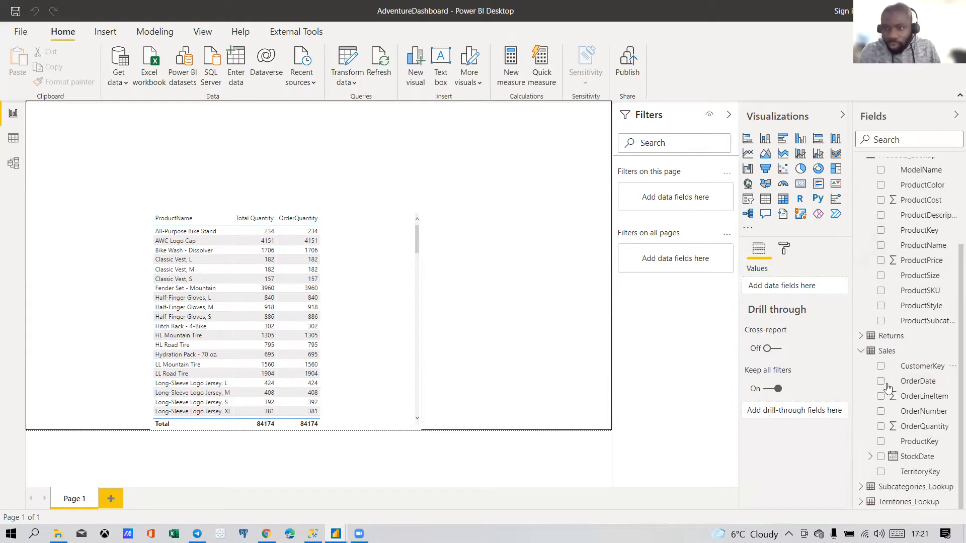
scroll(904, 345, "up", 5)
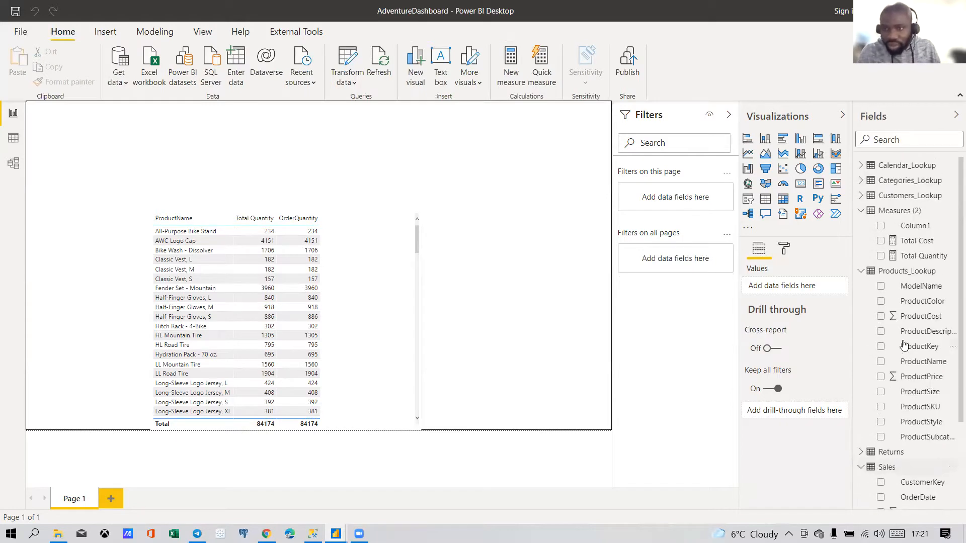
left_click(861, 181)
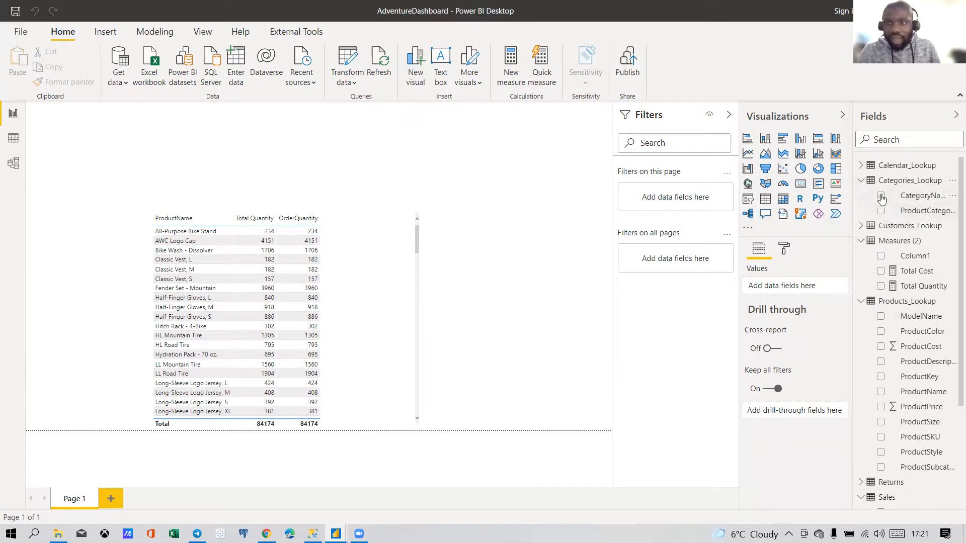
left_click(880, 195)
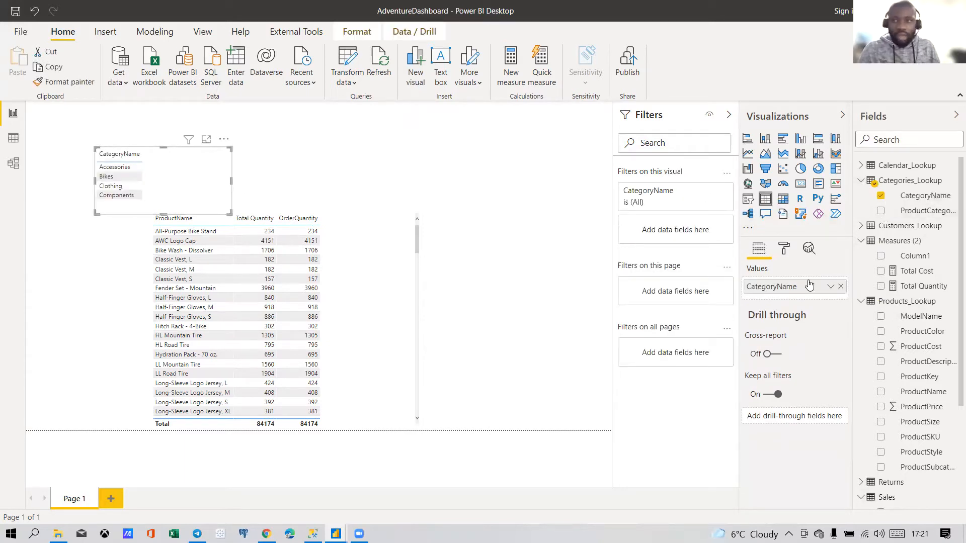
left_click(880, 286)
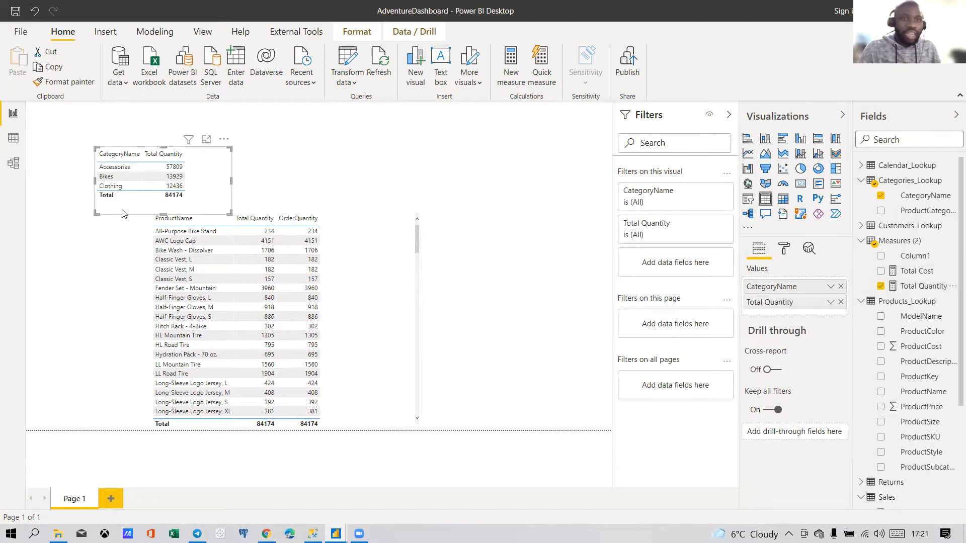
Step: Move the CategoryName table to the right of the product table, resize it, and delete it from the page
left_click_drag(96, 214, 429, 231)
left_click_drag(543, 253, 583, 203)
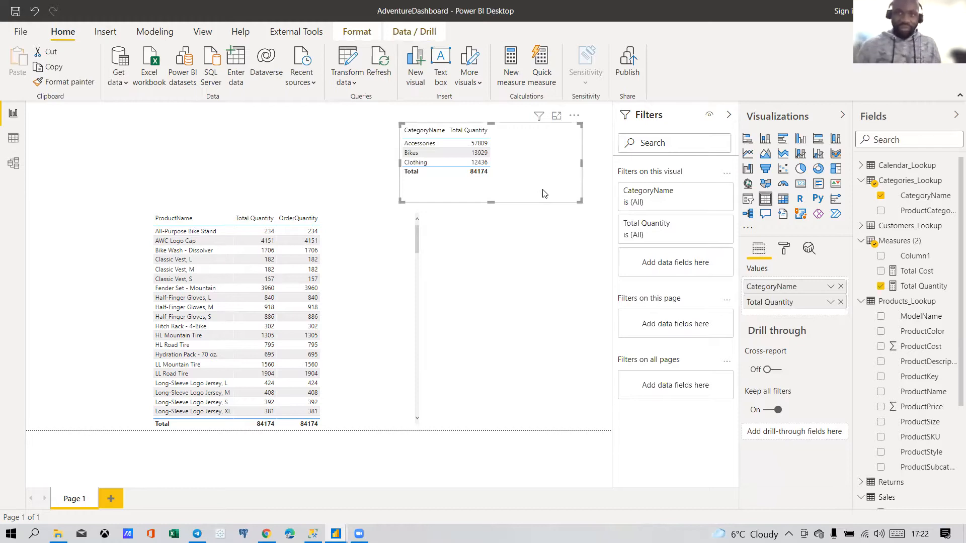
key("Delete")
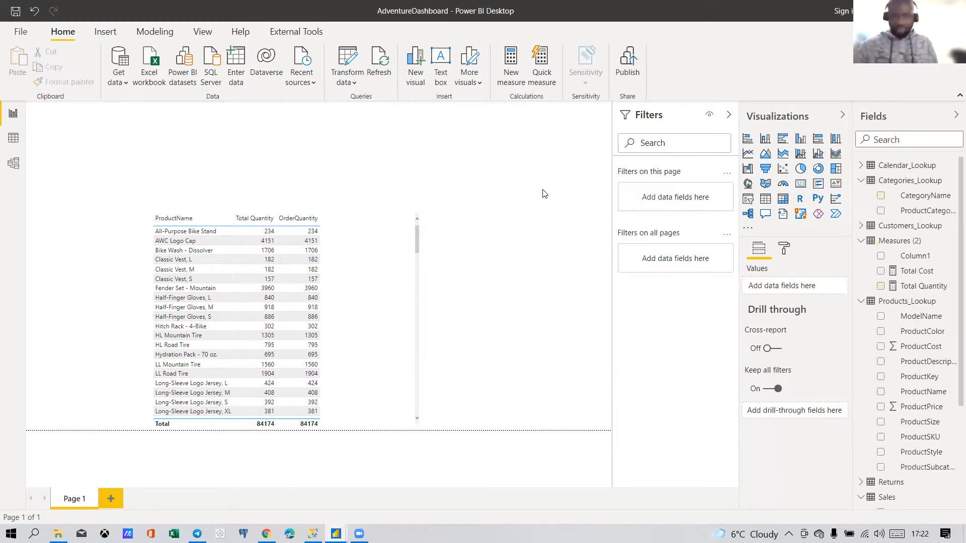
Step: With the product table selected, replace SUM(Sales[OrderQuantity]) with [Total Quantity] in the Total Cost formula and commit it
left_click(408, 305)
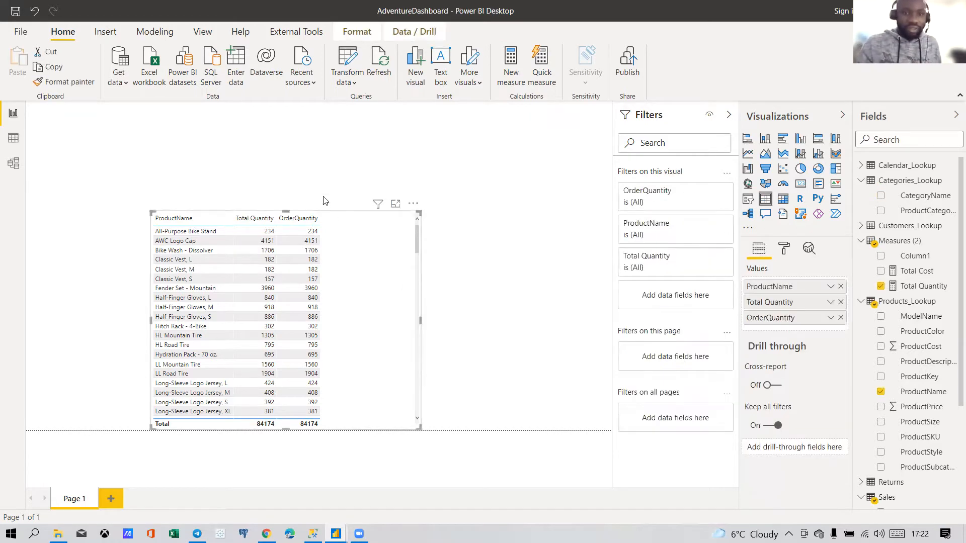
left_click(916, 271)
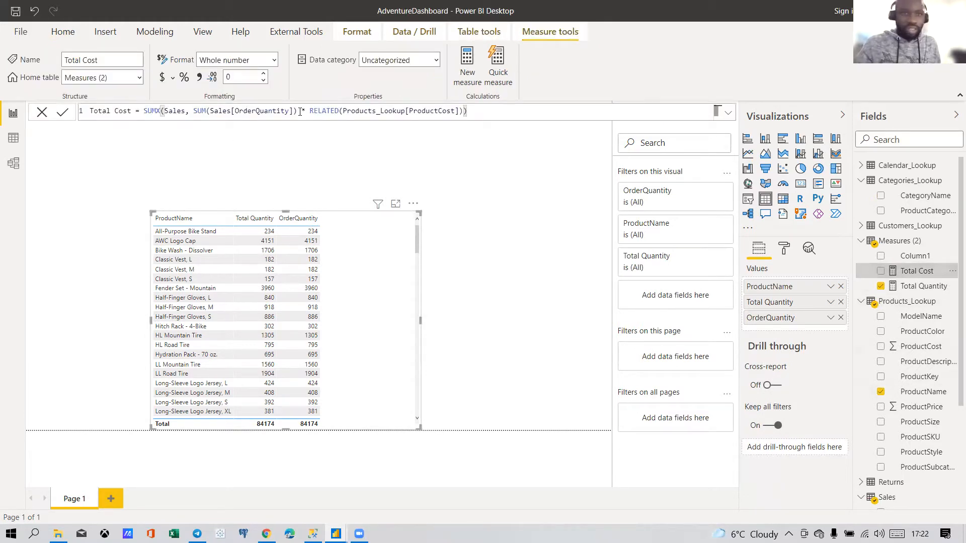
left_click_drag(297, 110, 192, 110)
type("TOTAL")
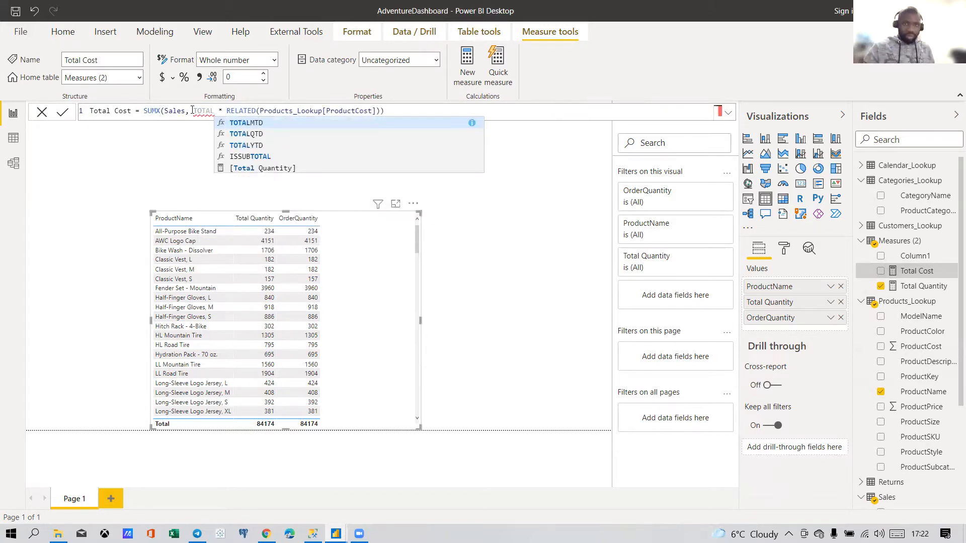
type(" QU")
key("Tab")
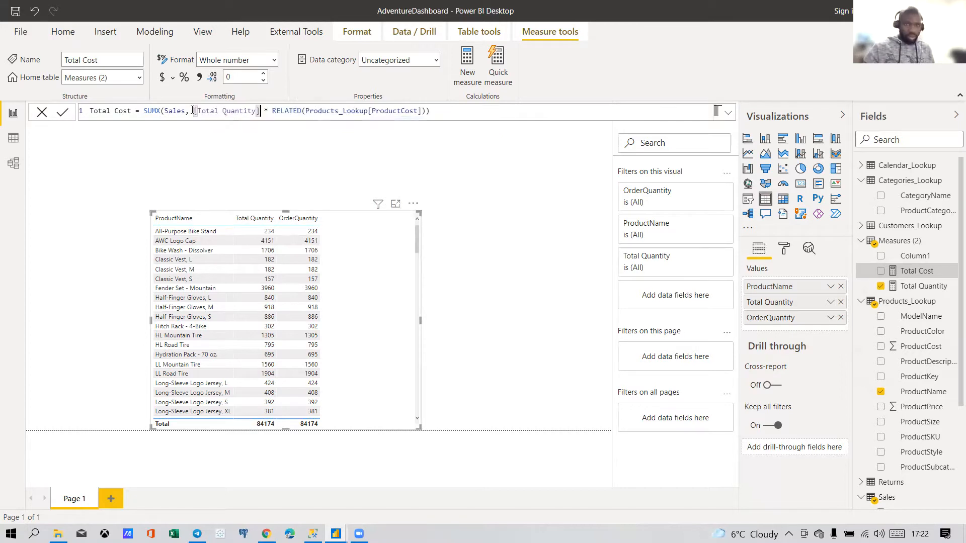
key("Return")
Step: Move the product table toward the report page's upper-left corner, resize it closer to its columns, and deselect it
left_click_drag(386, 260, 320, 203)
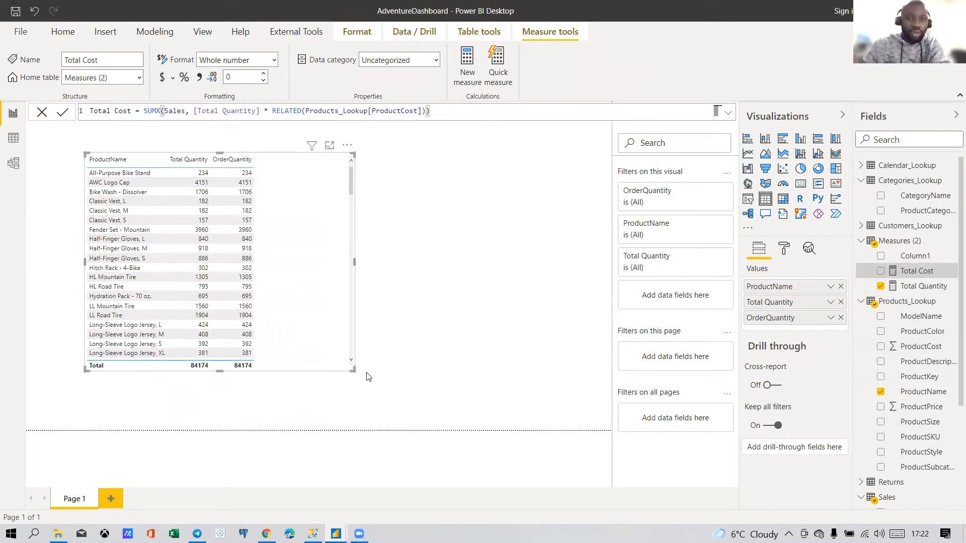
left_click_drag(353, 370, 240, 369)
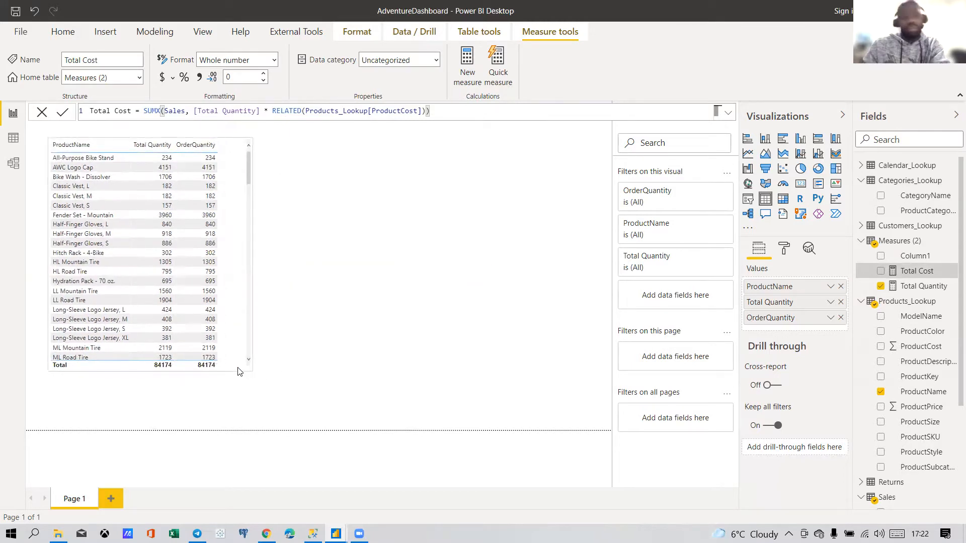
left_click(340, 226)
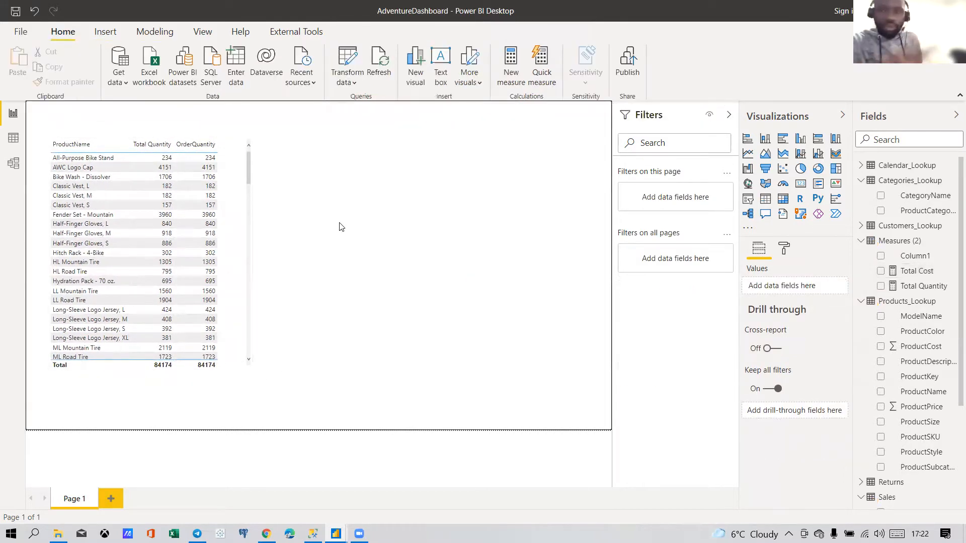
Step: Create a new measure named Total Revenue in the Measures (2) table, beginning its formula with SUMX over the SALES table
left_click(250, 269)
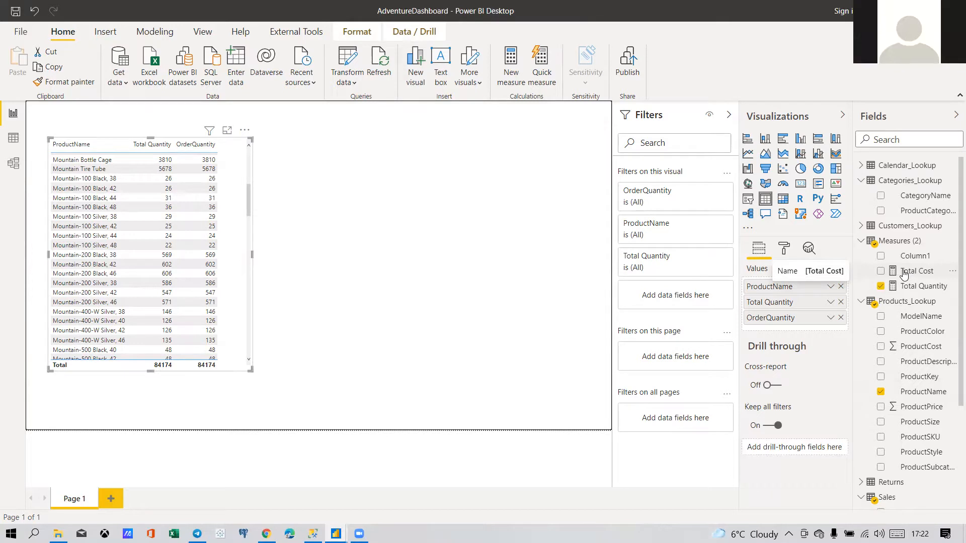
scroll(929, 427, "down", 3)
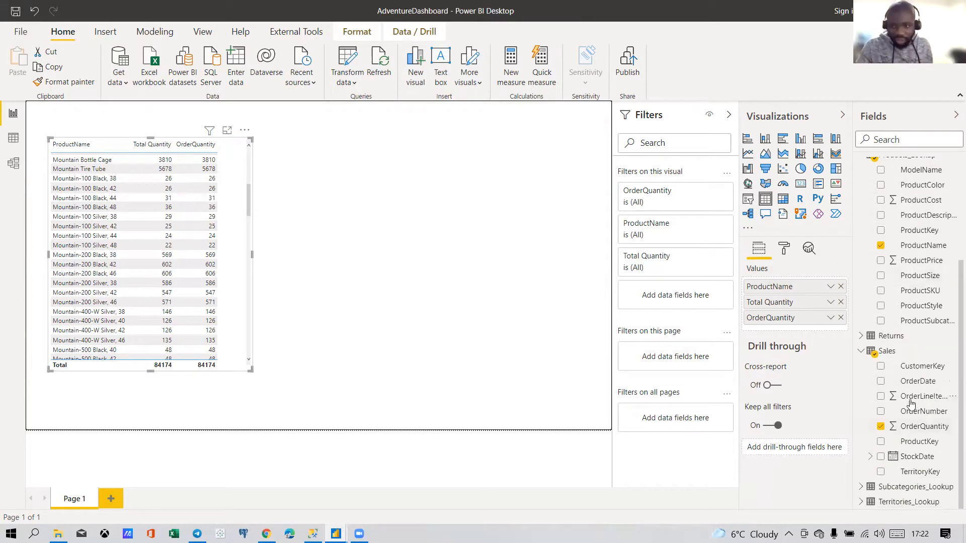
scroll(905, 338, "up", 3)
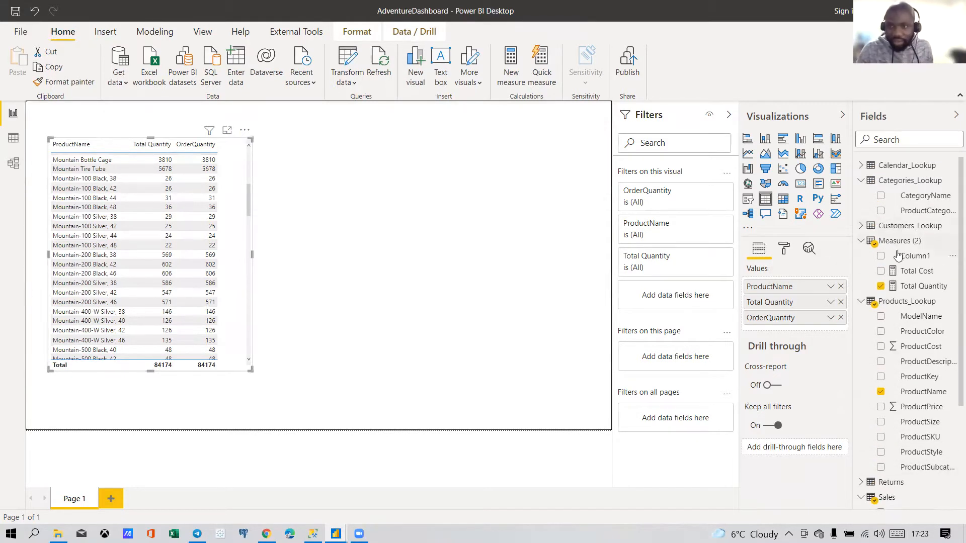
right_click(900, 243)
left_click(816, 247)
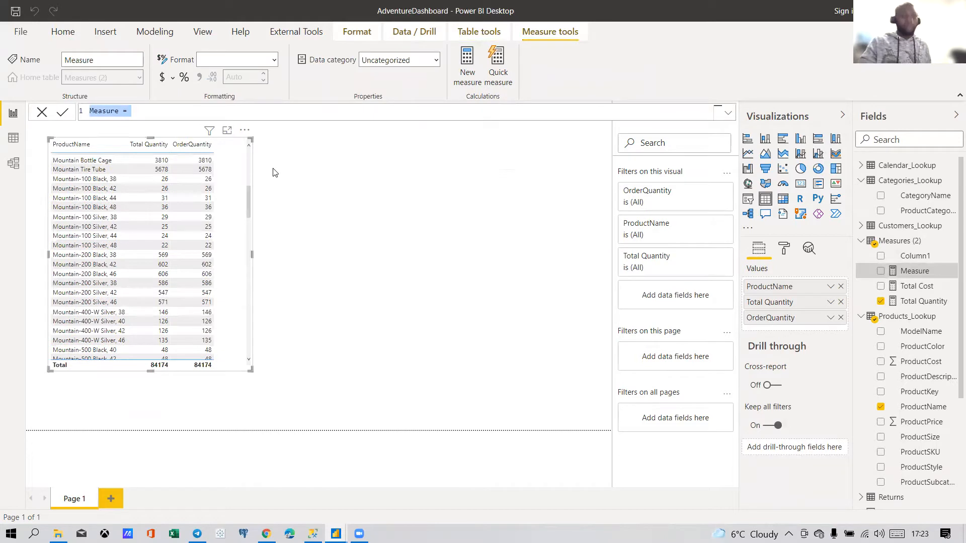
type("Tota")
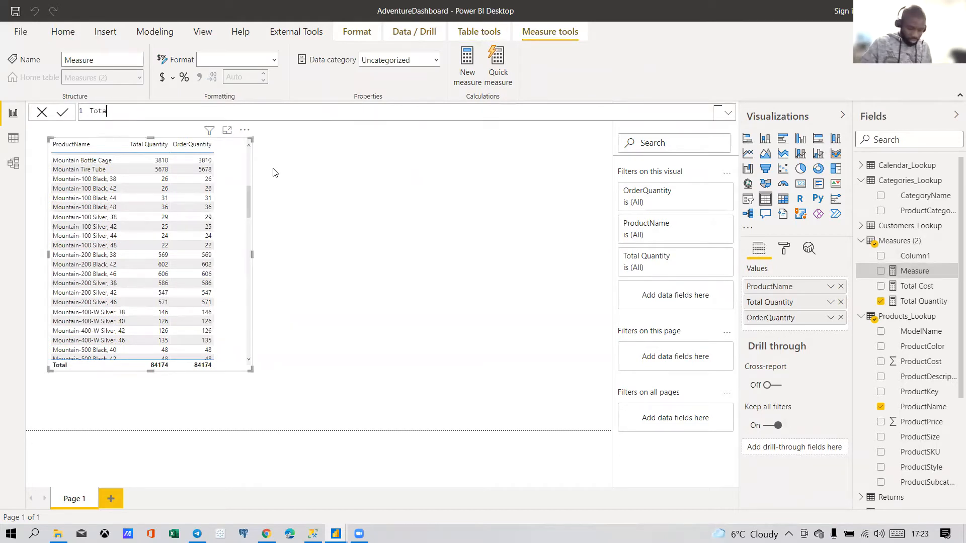
type("l Revenu")
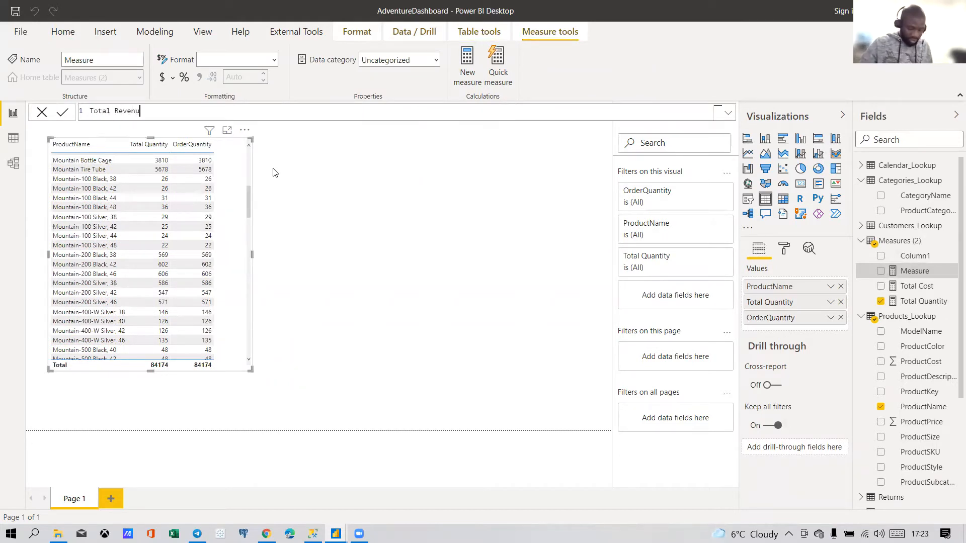
type("e =")
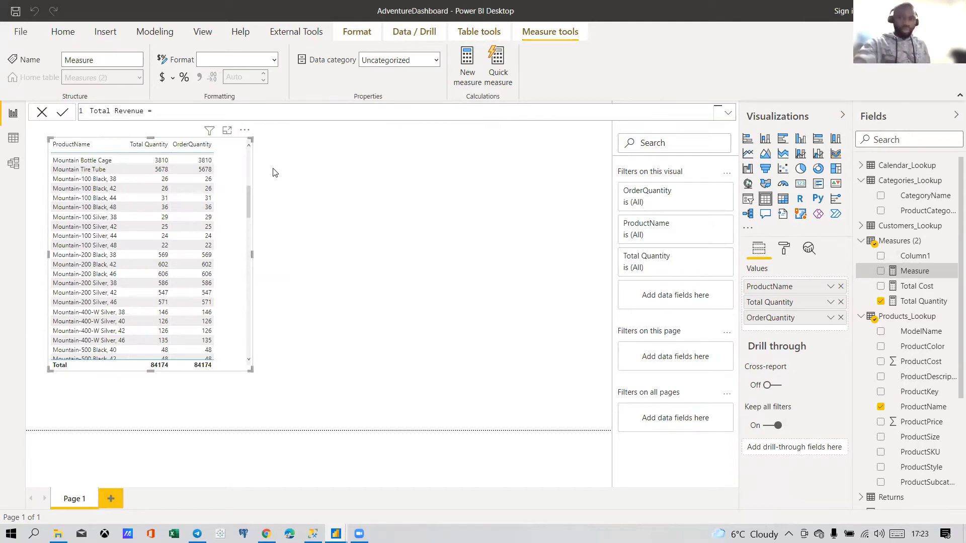
type("UMX(")
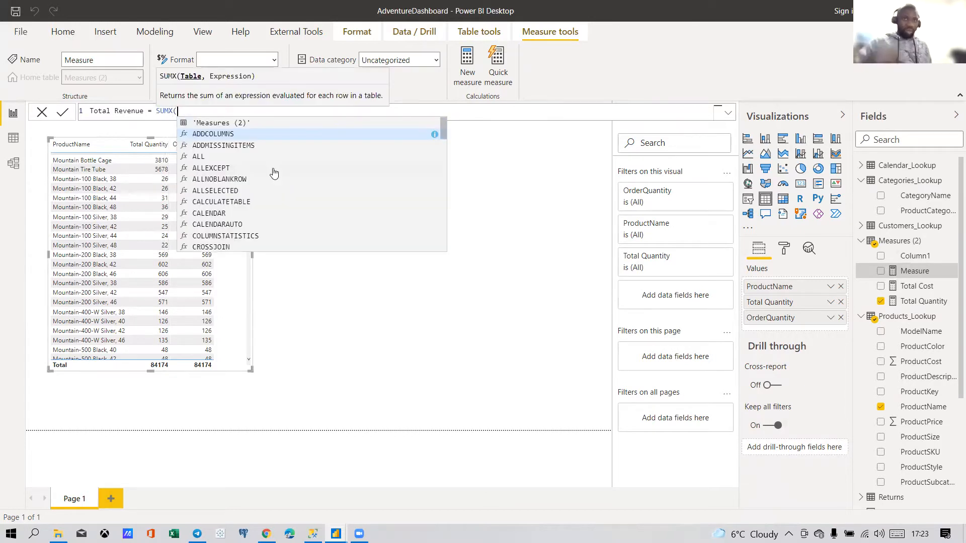
type("SALES, ")
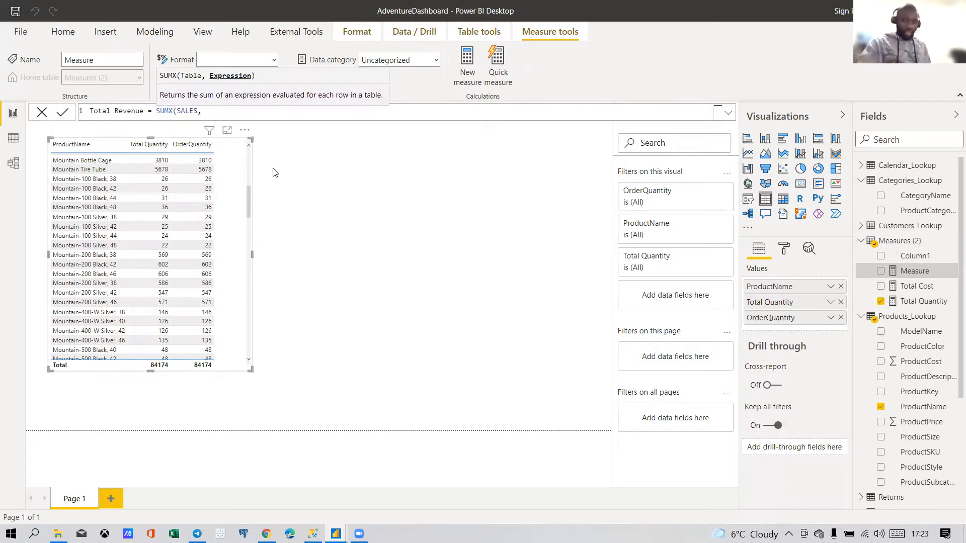
Step: Complete the Total Revenue expression as [Total Quantity] * RELATED(Products_Lookup[ProductPrice]) and commit the measure
type("TOtal Q")
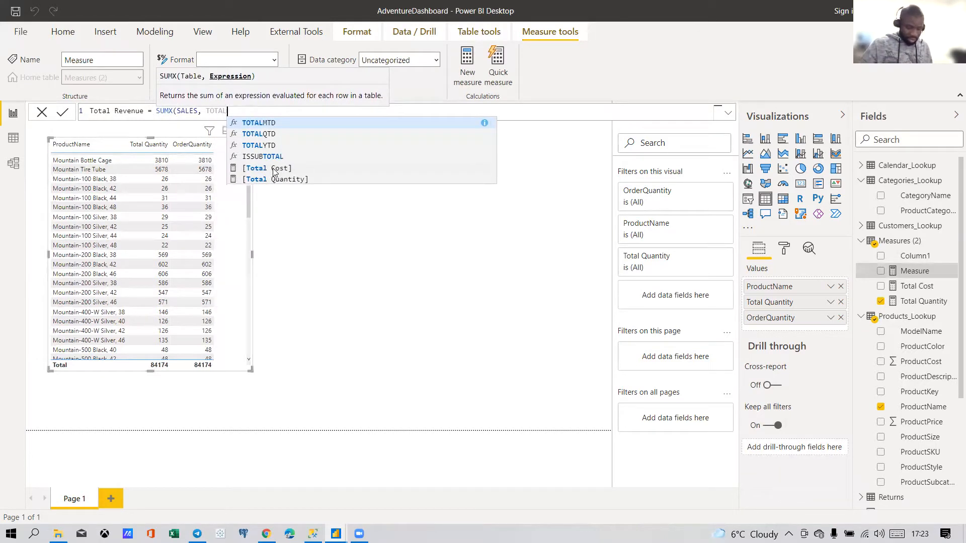
key("Tab")
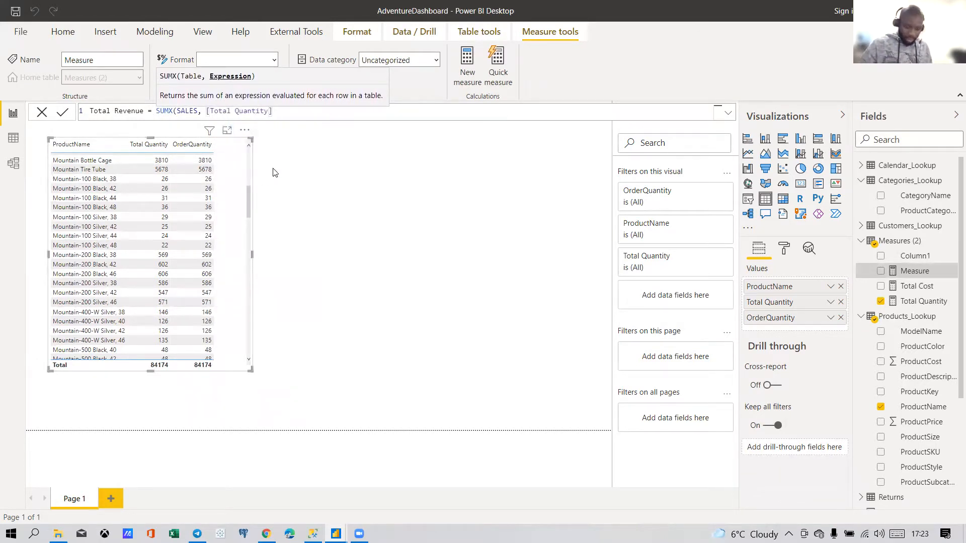
type("* RELA")
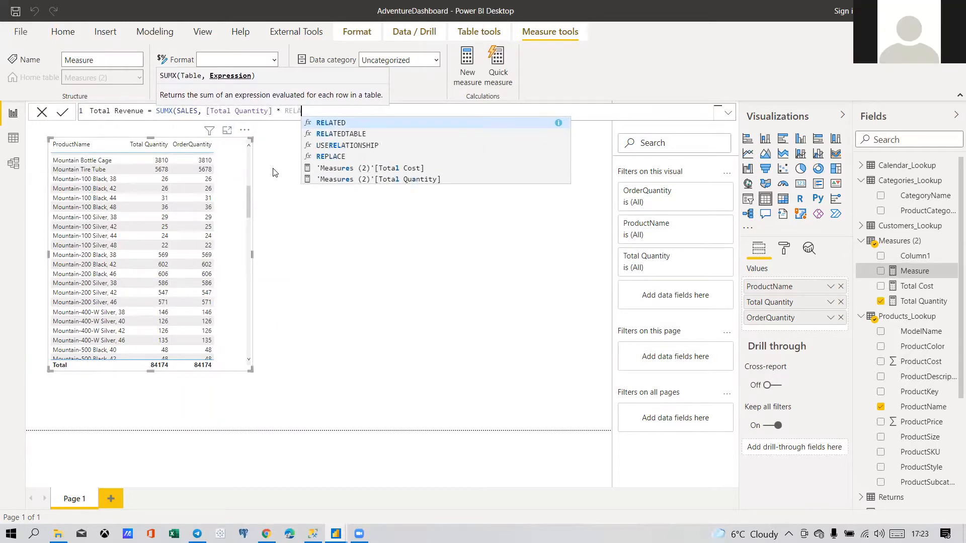
type("TED(")
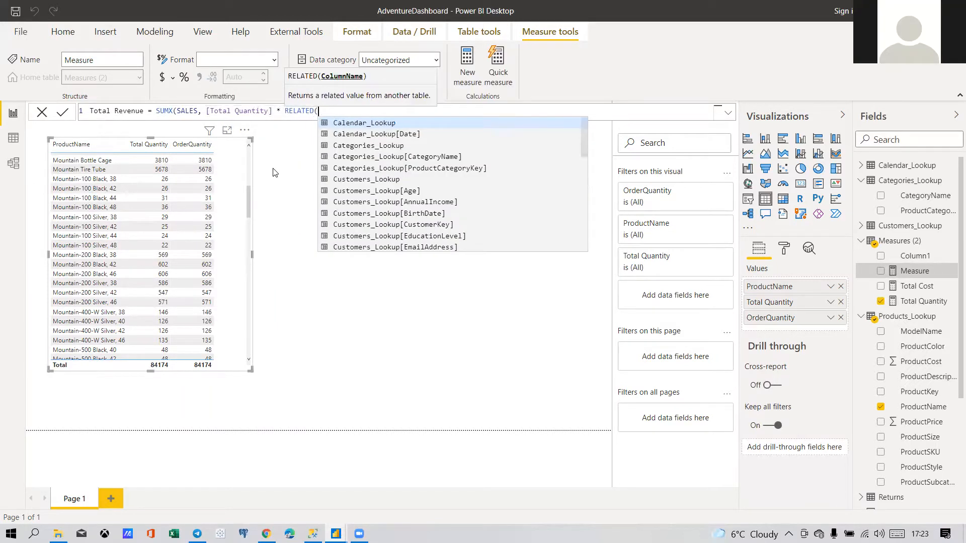
type("PR")
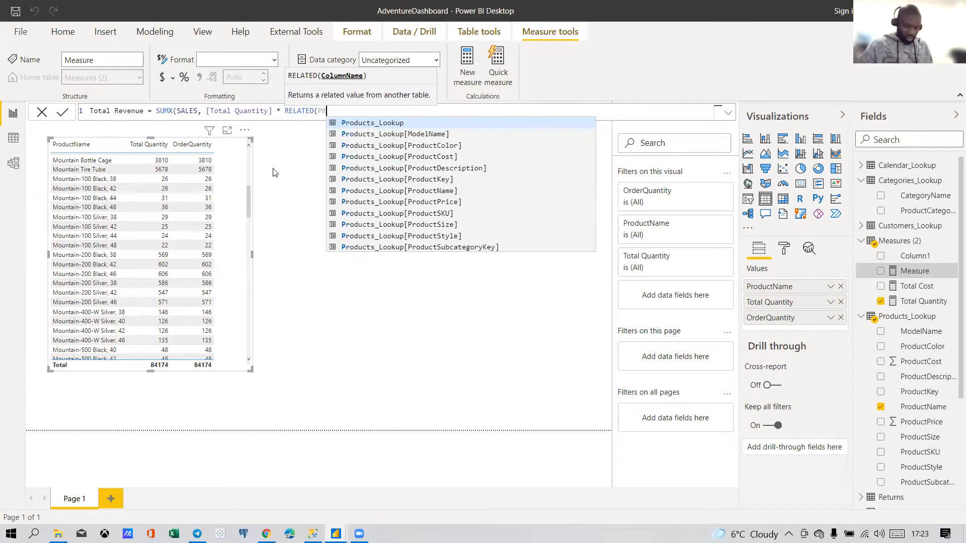
type("ODUCTPR")
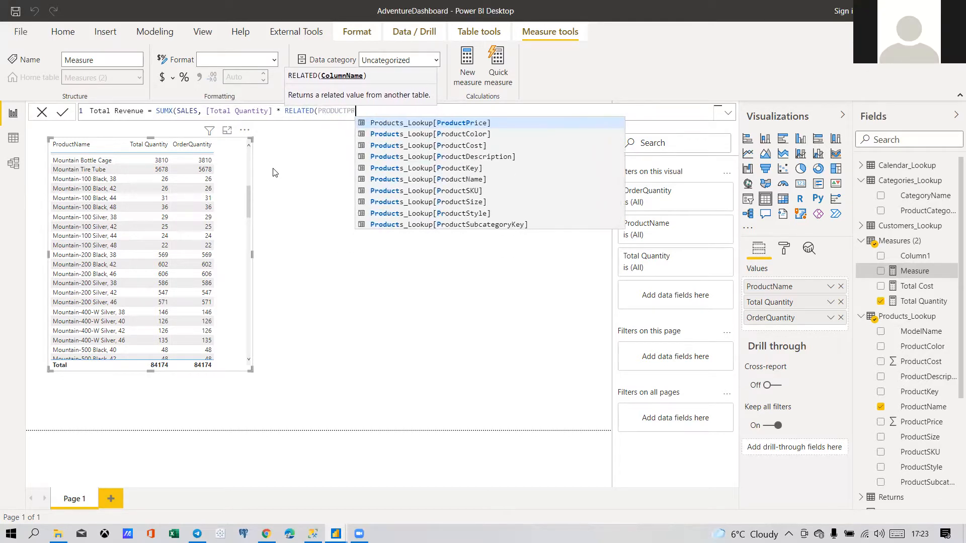
key("Tab")
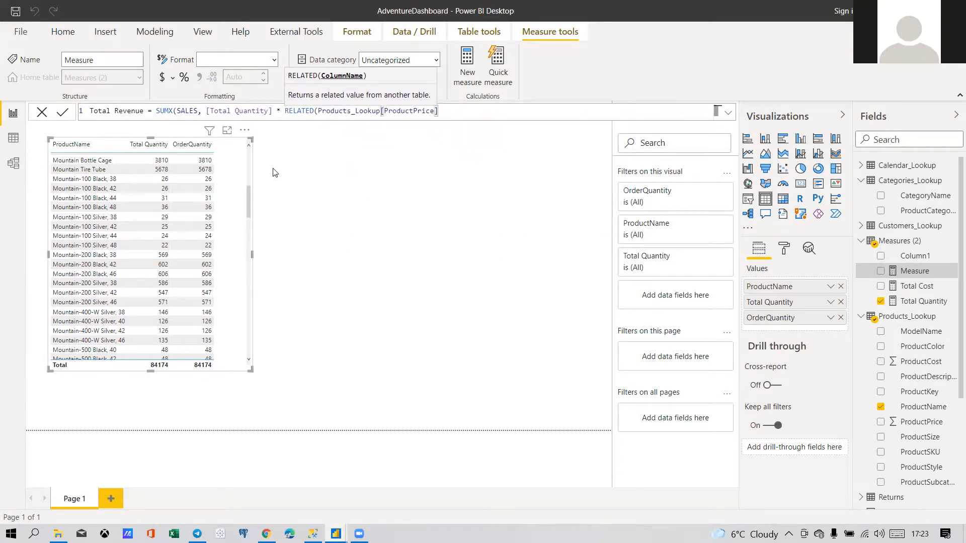
key("Return")
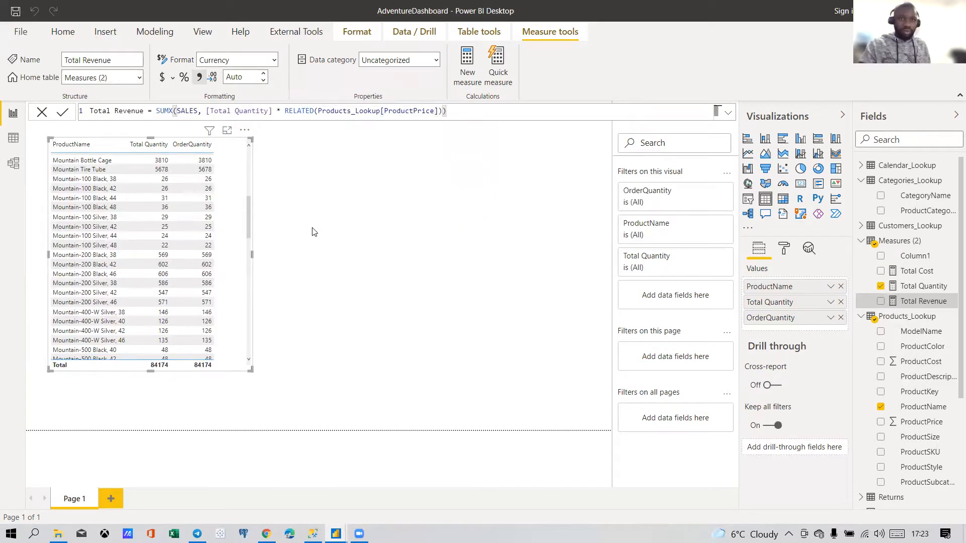
Step: Replace Total Quantity with Total Revenue in the product table visual and enlarge the visual
left_click(312, 230)
left_click(232, 255)
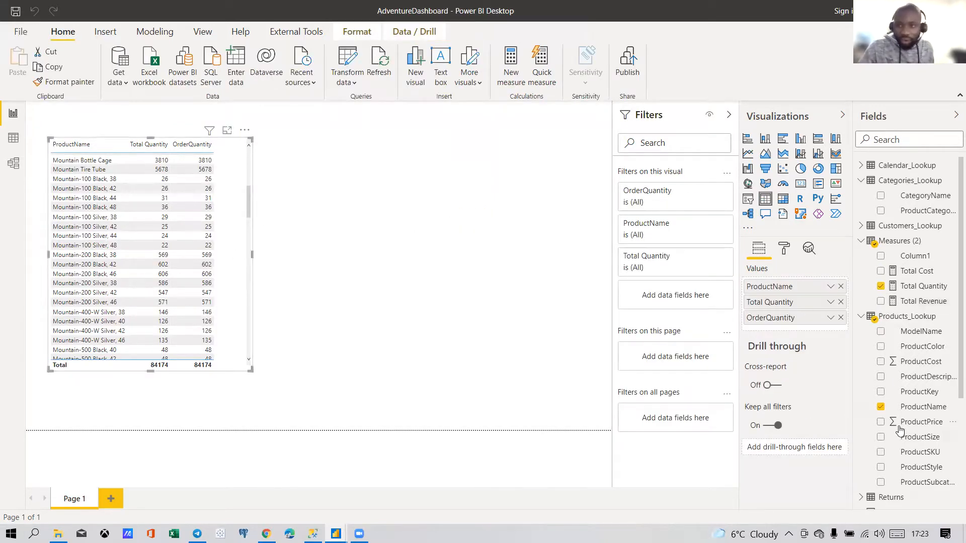
left_click(880, 286)
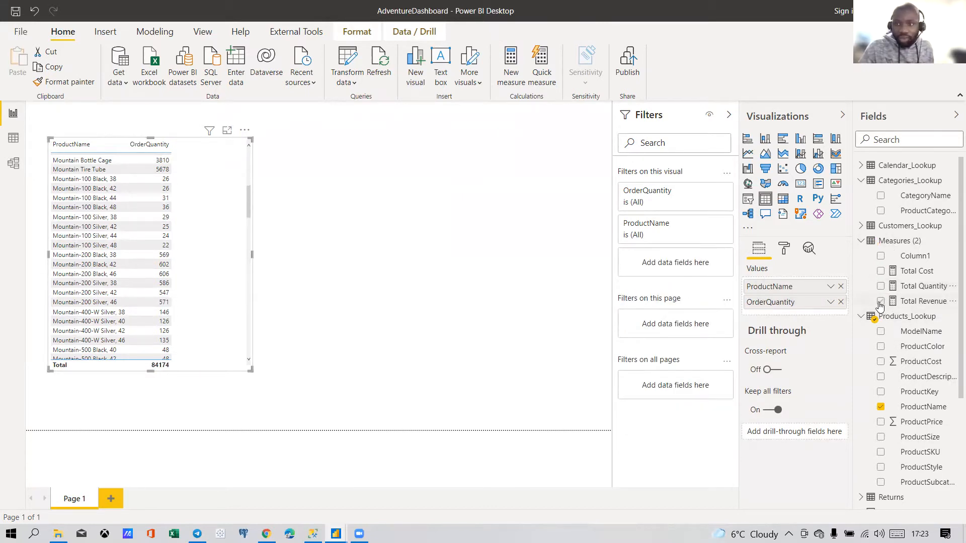
left_click(880, 301)
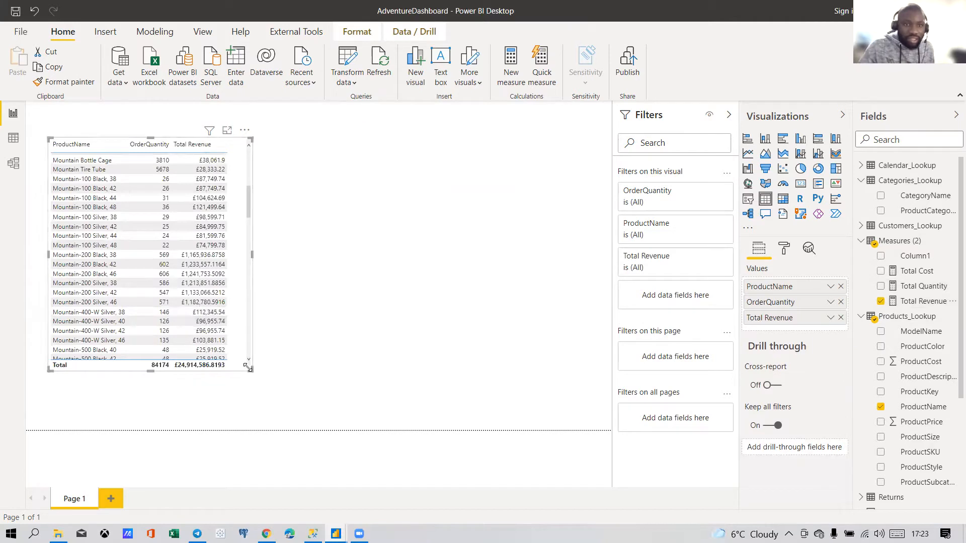
left_click_drag(251, 371, 332, 414)
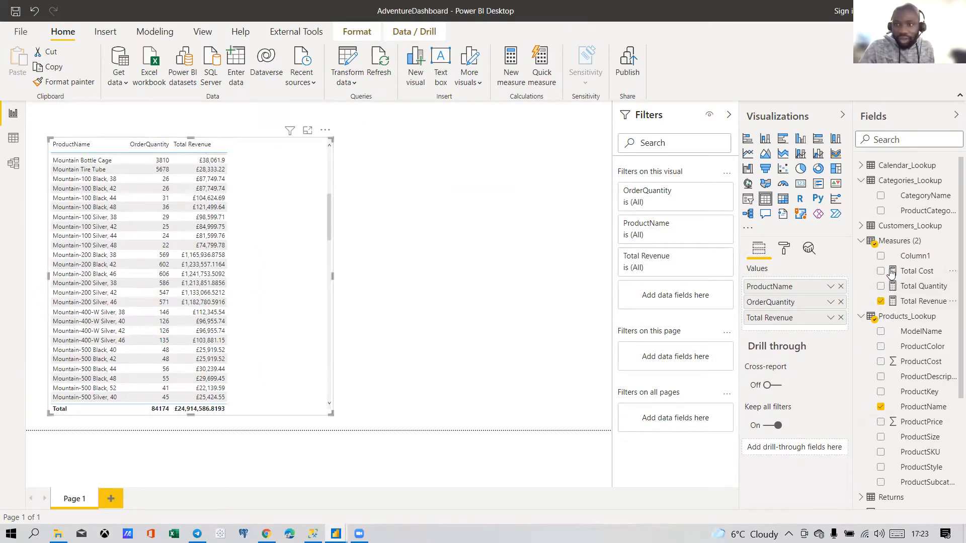
Step: Remove OrderQuantity from the product table, show Total Cost ahead of Total Revenue, and enlarge the visual further
scroll(901, 301, "down", 3)
left_click(880, 426)
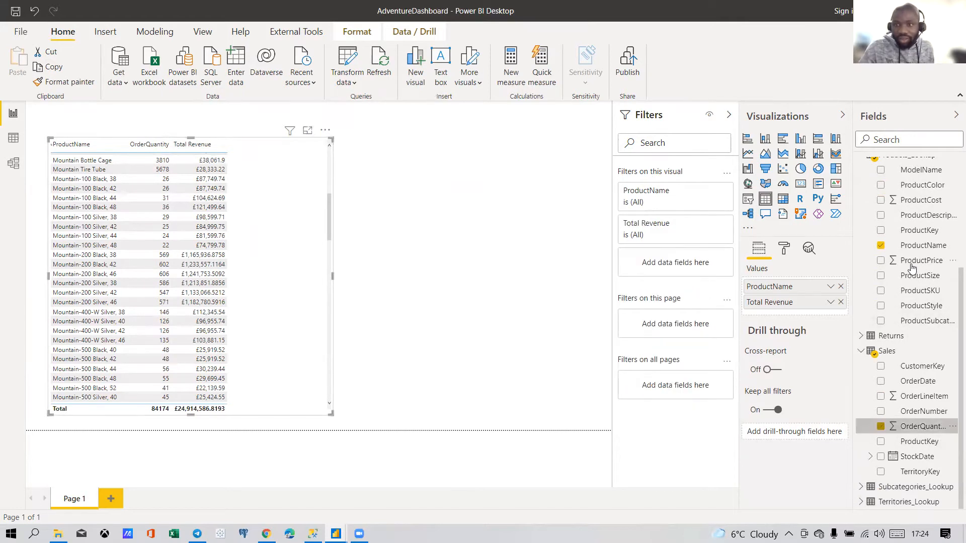
scroll(880, 332, "up", 3)
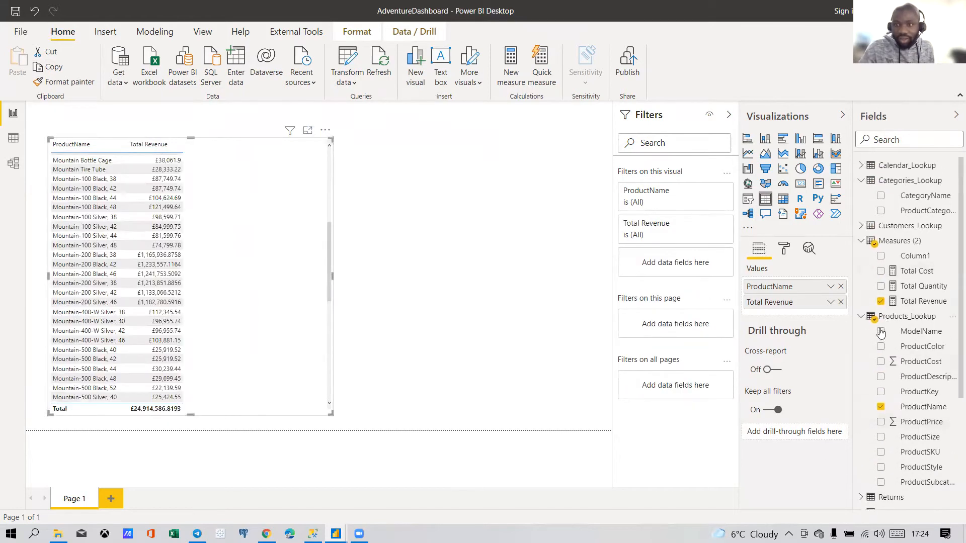
left_click(880, 300)
left_click(881, 270)
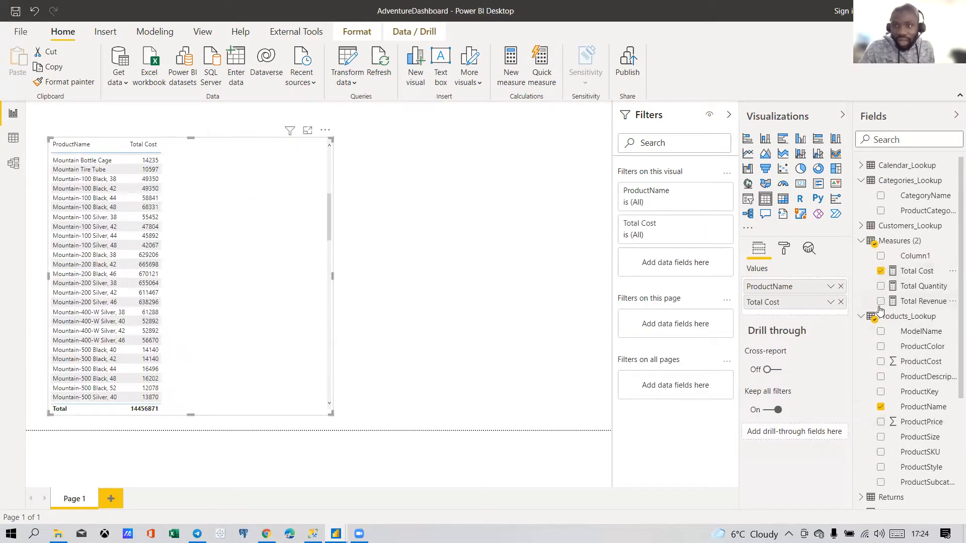
left_click(880, 301)
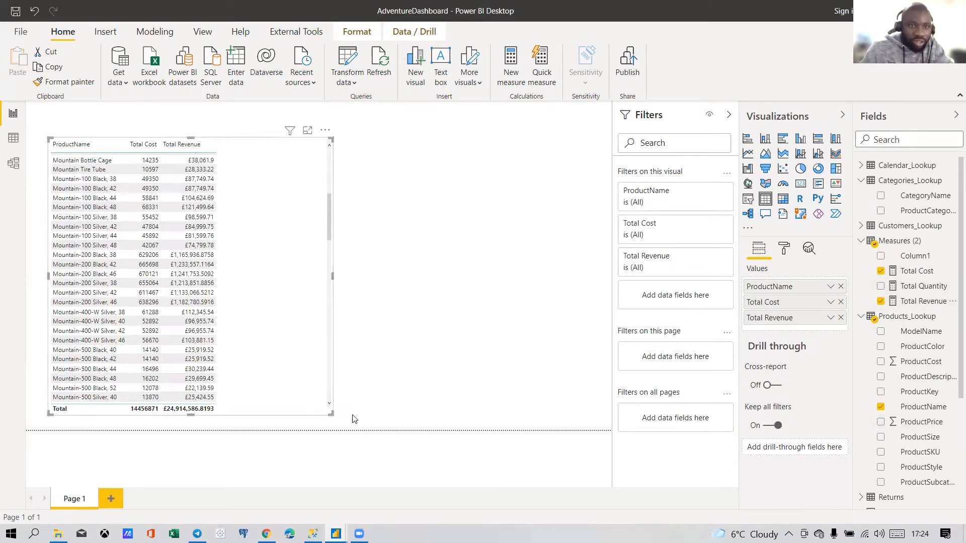
left_click_drag(339, 415, 402, 432)
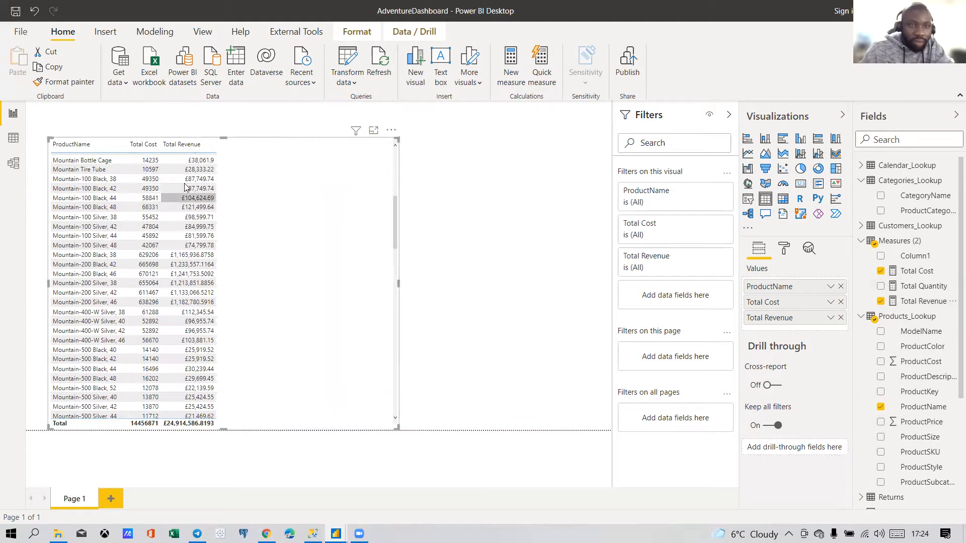
Step: Set the format of both the Total Cost and Total Revenue measures to Currency, then deselect the table
left_click(914, 272)
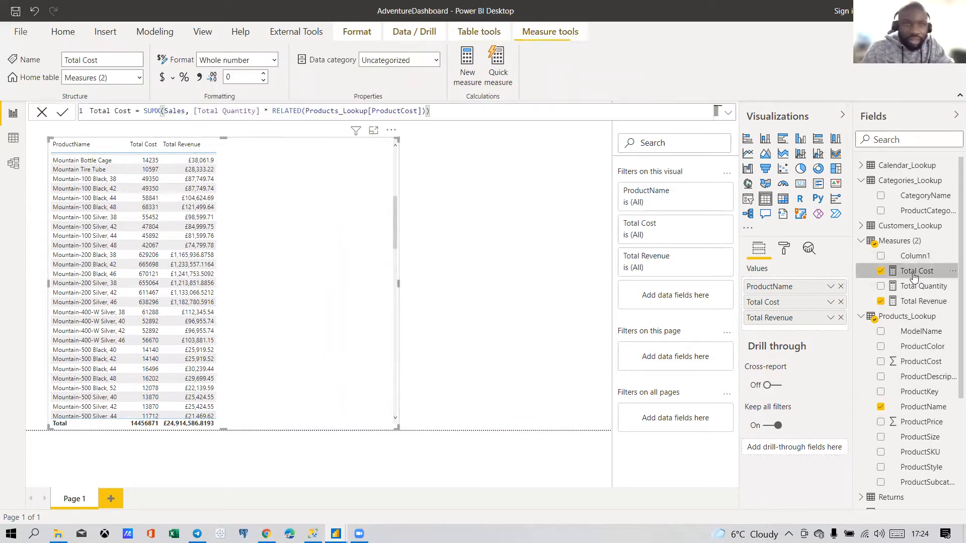
left_click(276, 59)
left_click(246, 98)
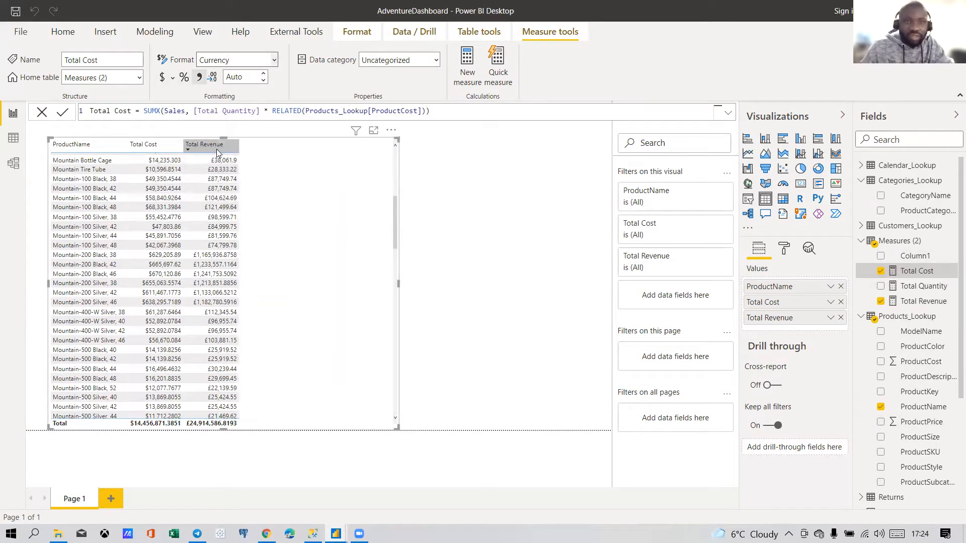
left_click(923, 302)
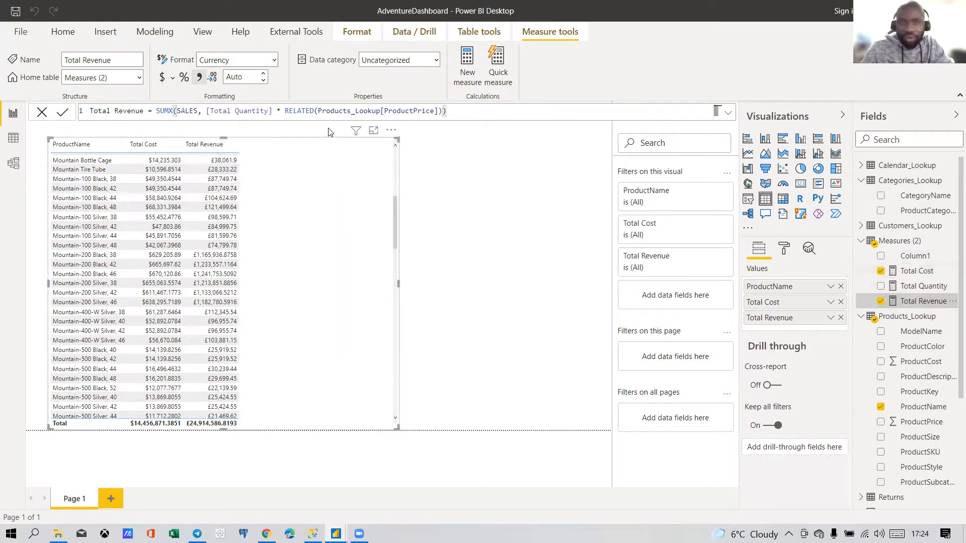
left_click(274, 60)
left_click(235, 92)
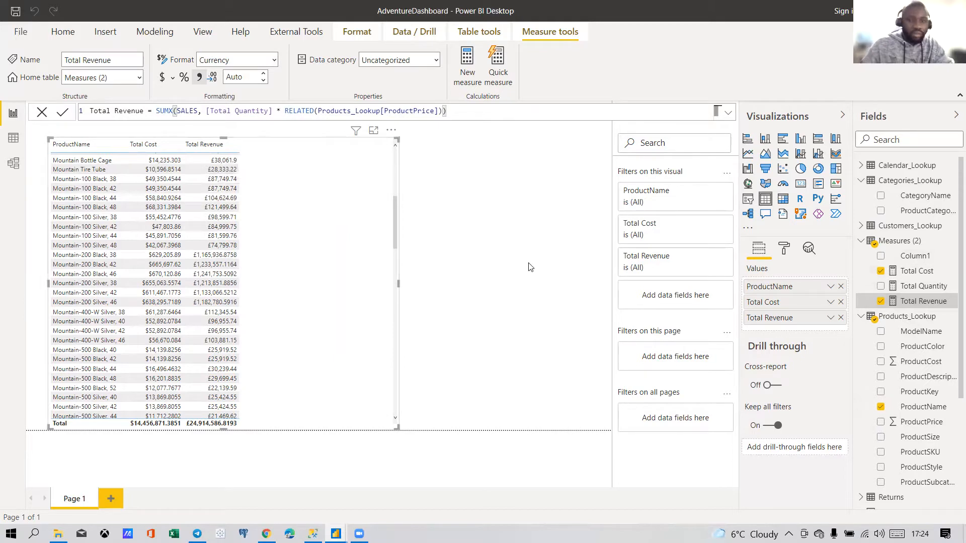
left_click(588, 267)
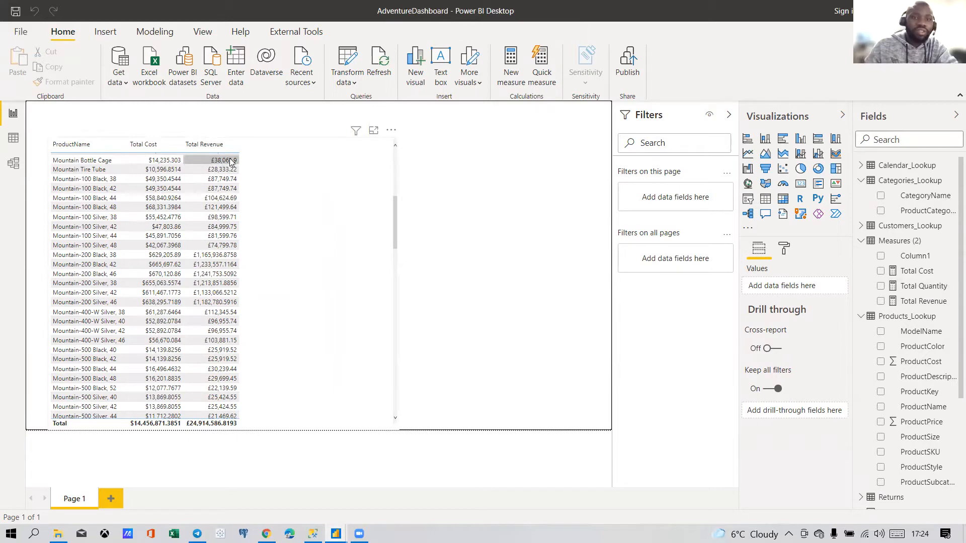
Step: Move the product table visual up slightly and start a new measure named Profit in the Measures (2) table
left_click(354, 162)
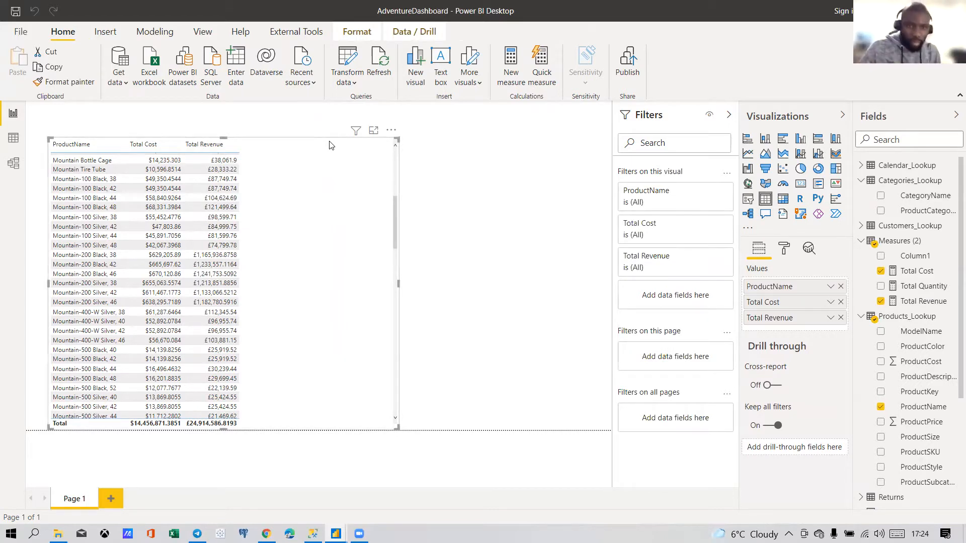
left_click_drag(324, 131, 324, 116)
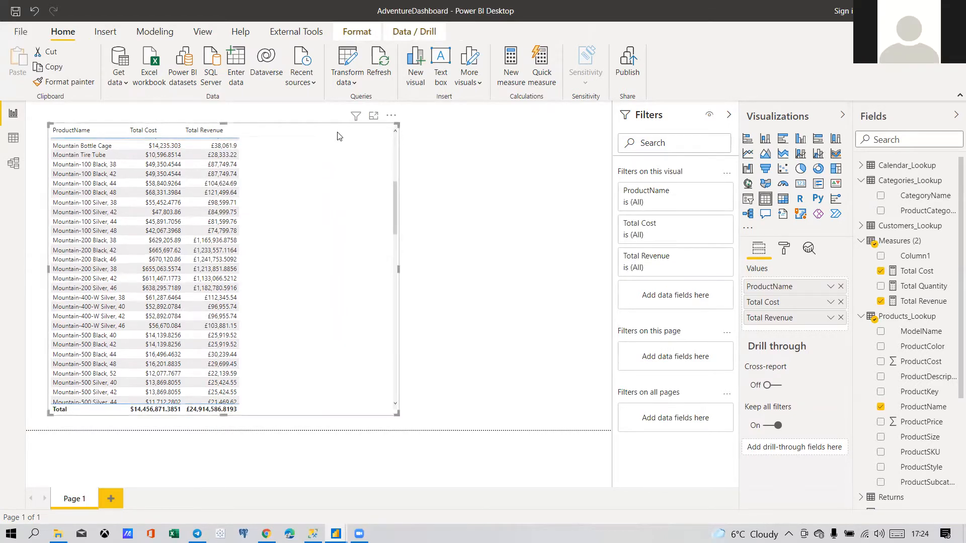
right_click(900, 242)
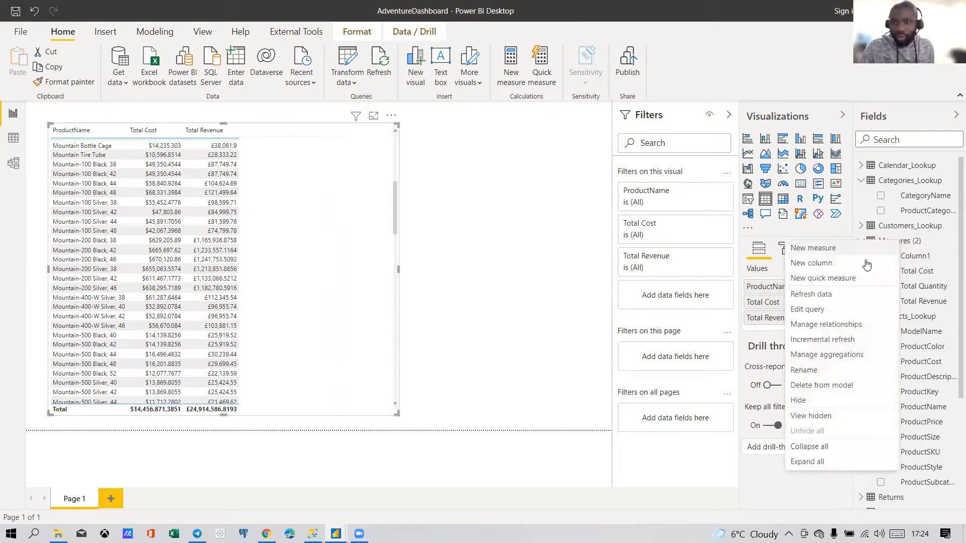
key("Escape")
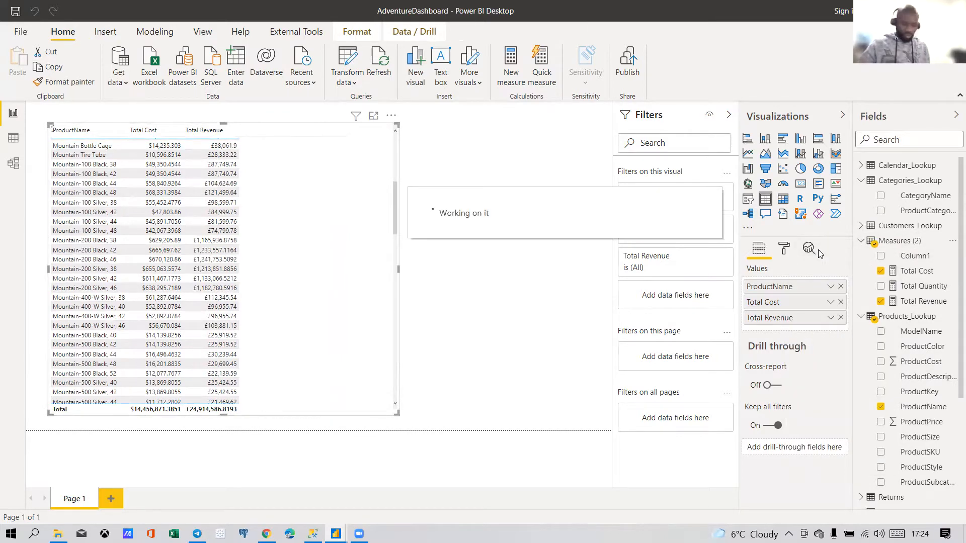
type("Profui")
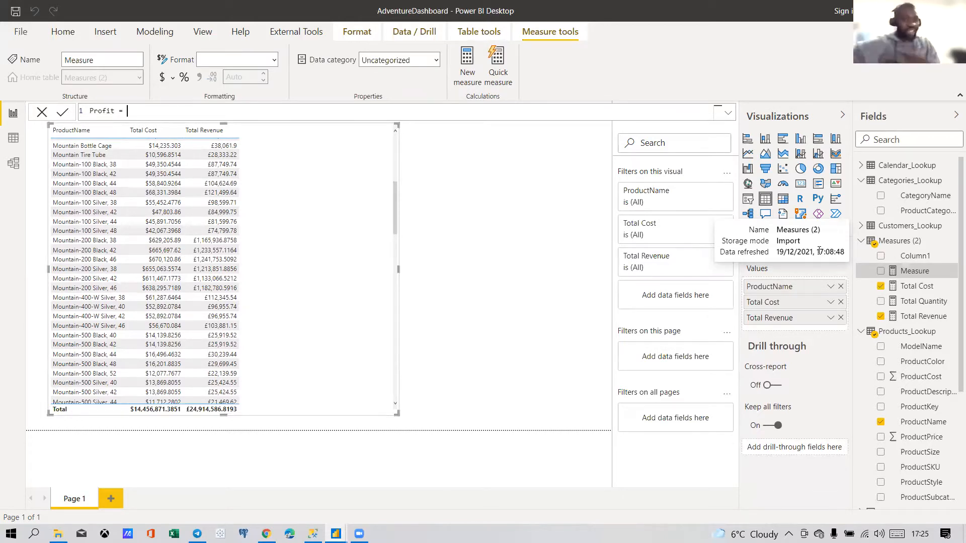
Step: Enter the Profit expression as 'Measures (2)'[Total Revenue] - [Total Cost]
type("'Measures (2)'[Total Revenue]")
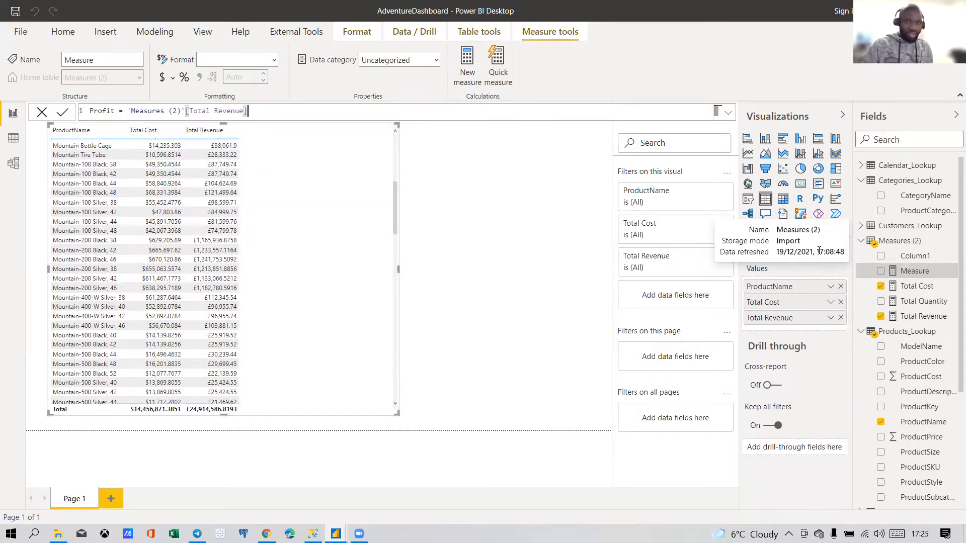
type(" - ")
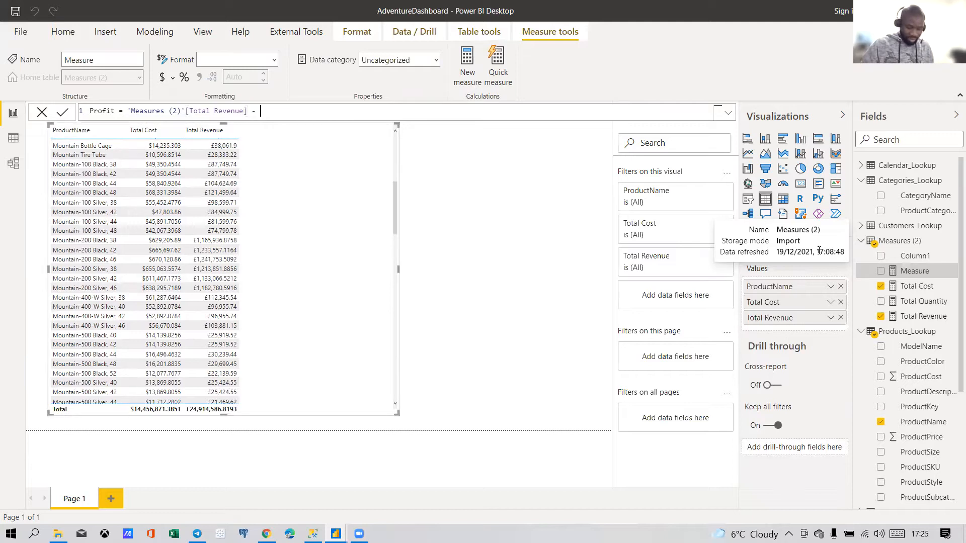
type("total cos")
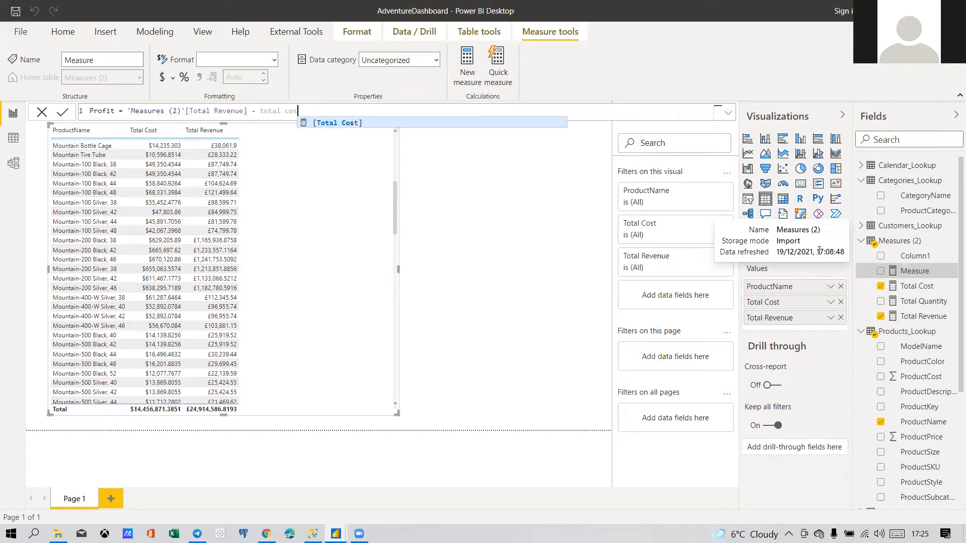
key("Tab")
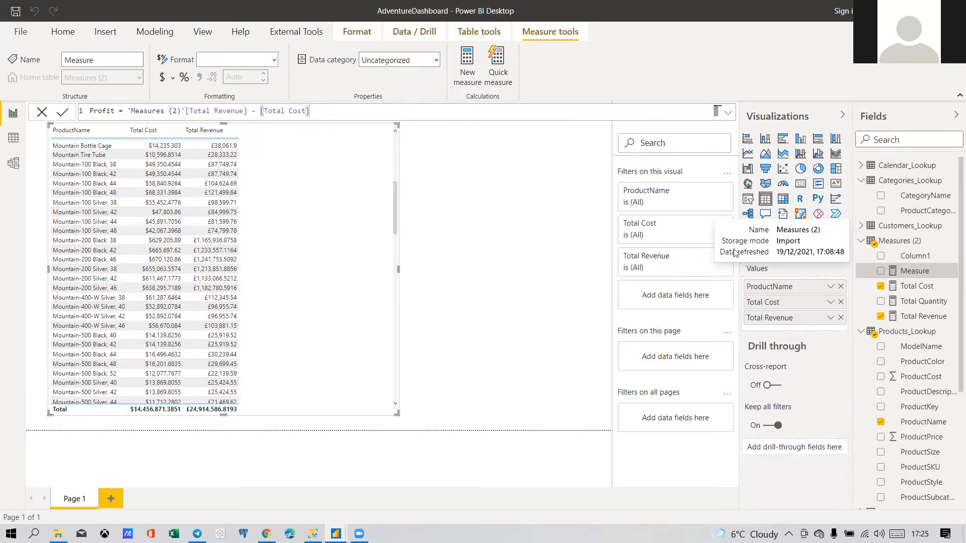
Step: Remove the 'Measures (2)' prefix from the Profit expression so it reads [Total Revenue] - [Total Cost], and commit the measure
left_click(186, 113)
key("BackSpace")
key("BackSpace")
key("BackSpace")
key("BackSpace")
key("BackSpace")
key("BackSpace")
key("BackSpace")
key("BackSpace")
key("BackSpace")
key("BackSpace")
key("BackSpace")
key("BackSpace")
key("BackSpace")
key("BackSpace")
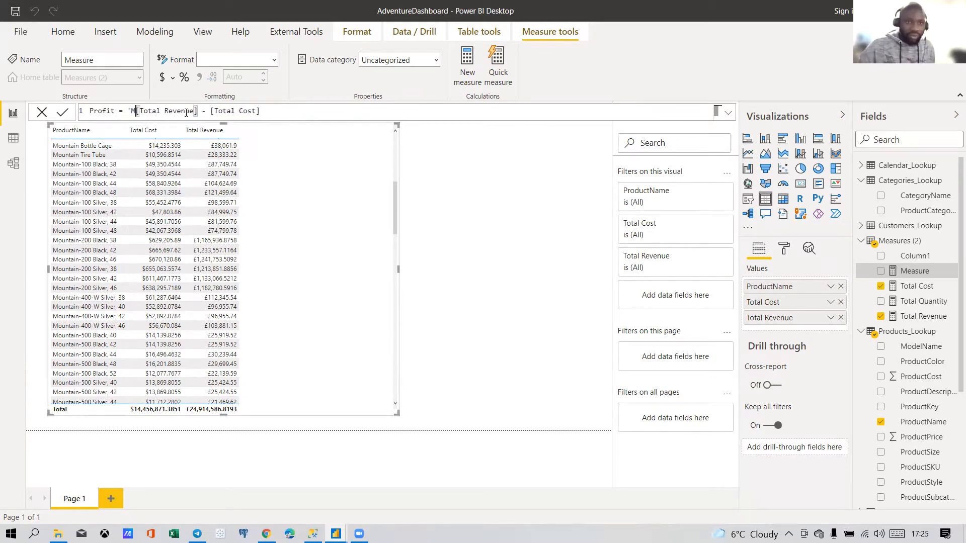
left_click(264, 115)
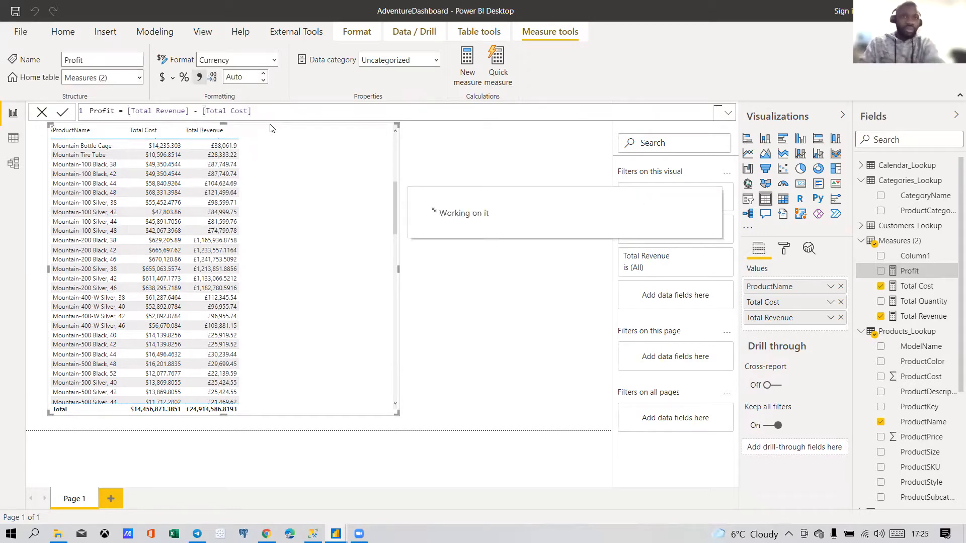
Step: Add Profit to the product table visual, make the visual slightly taller, and deselect it
left_click(880, 271)
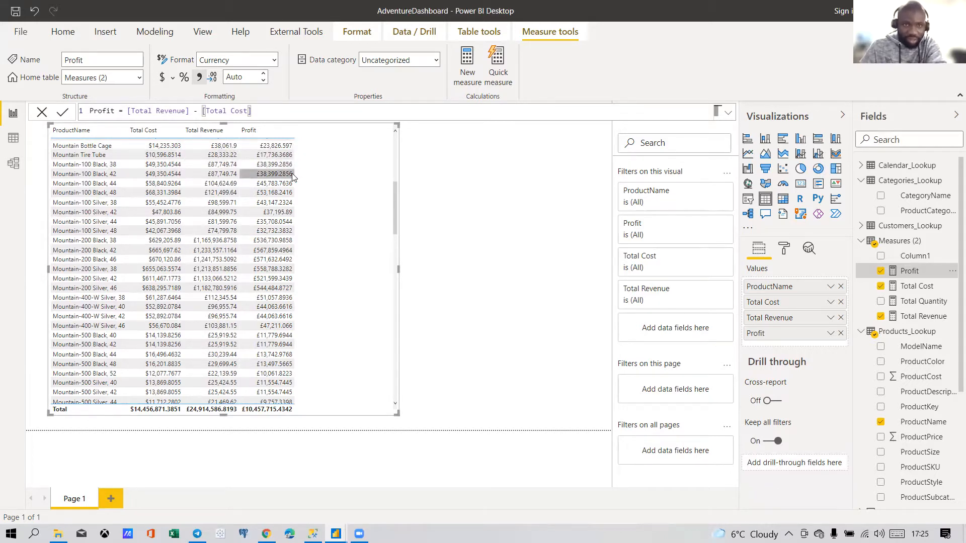
left_click_drag(395, 412, 396, 437)
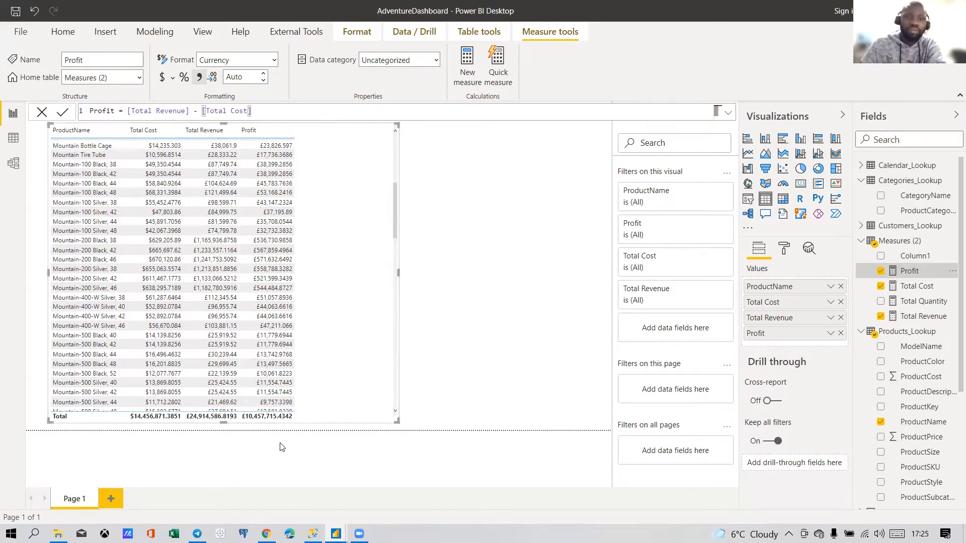
scroll(358, 259, "up", 8)
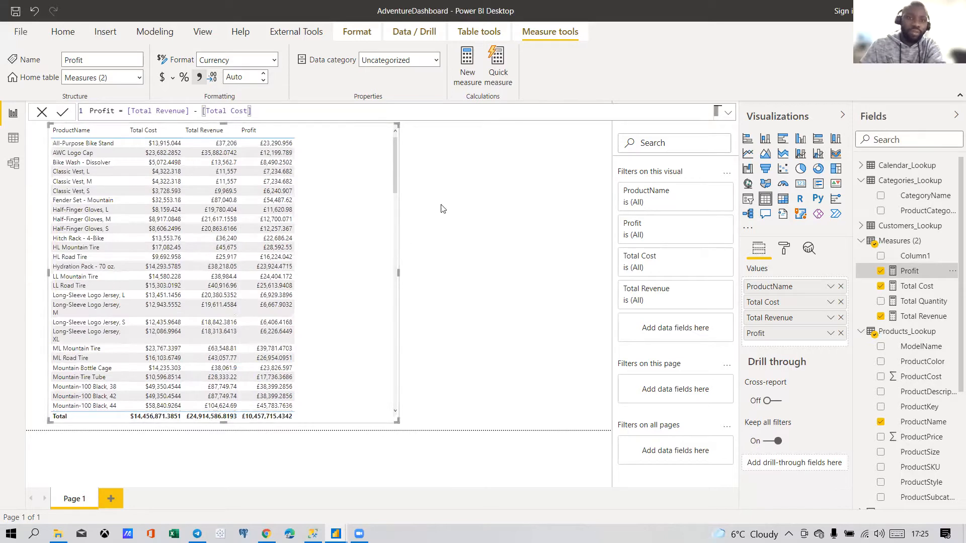
left_click(456, 184)
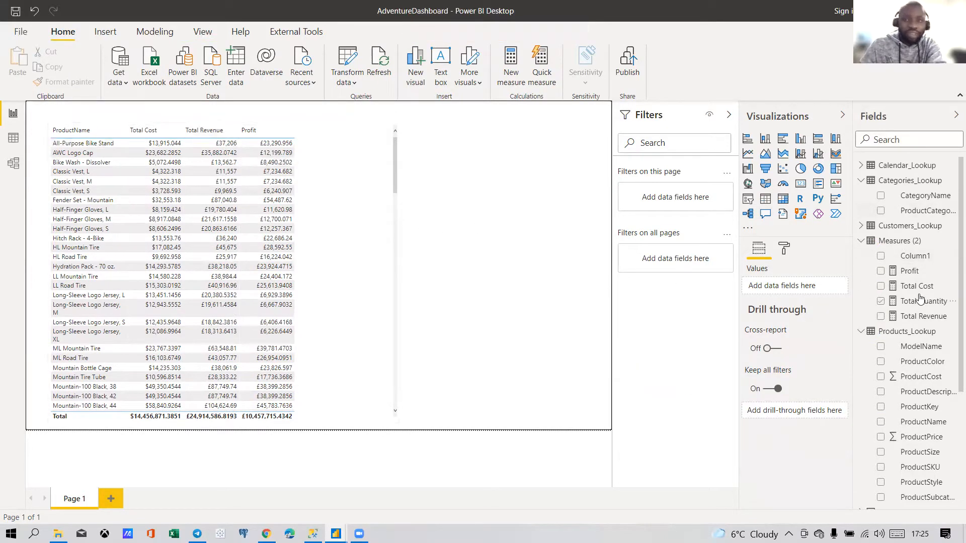
Step: Build a second table showing Total Cost, Total Revenue and Profit by CategoryName, and delete it after viewing
left_click(880, 195)
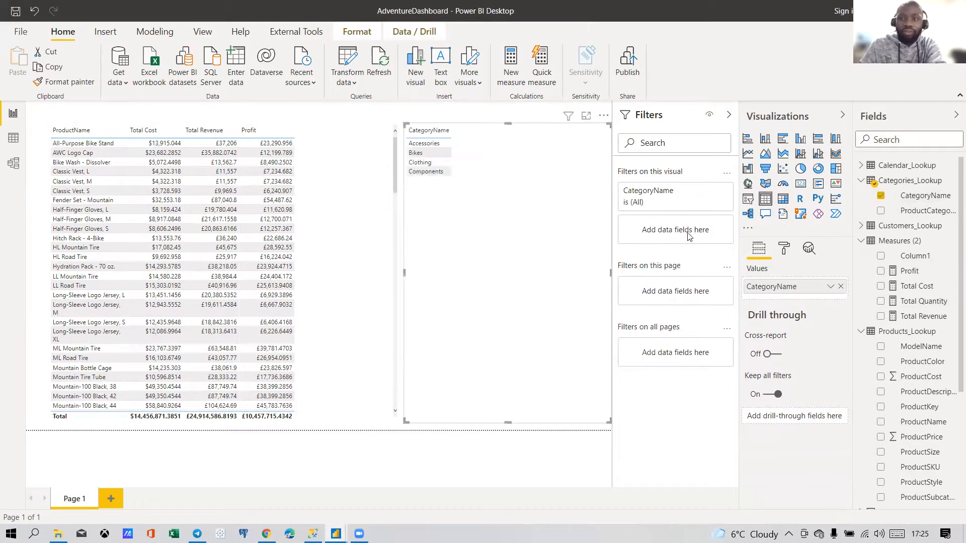
left_click(880, 286)
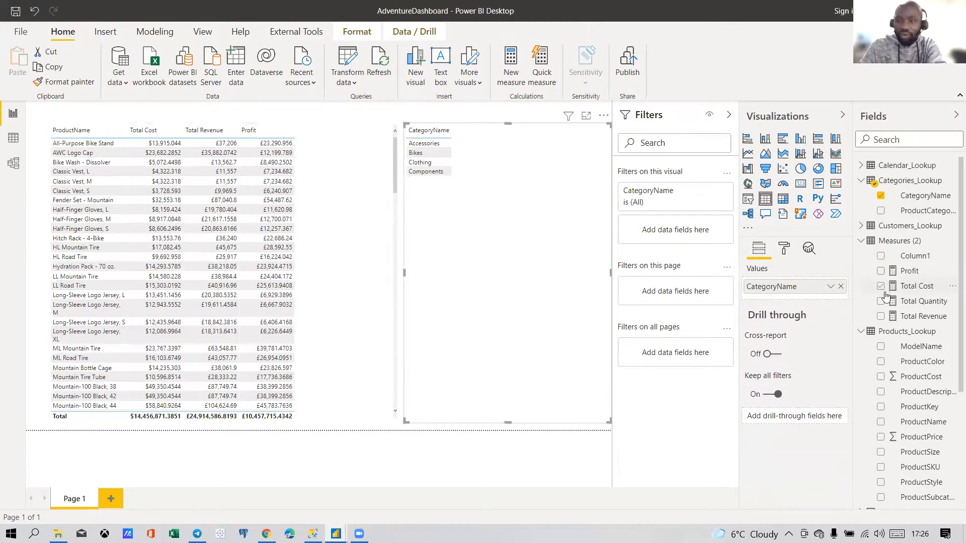
left_click(881, 316)
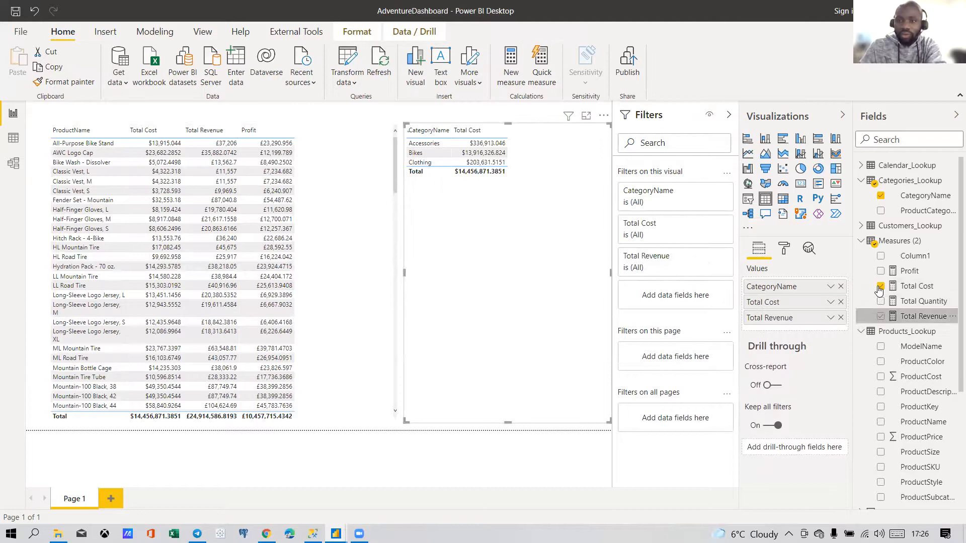
left_click(880, 271)
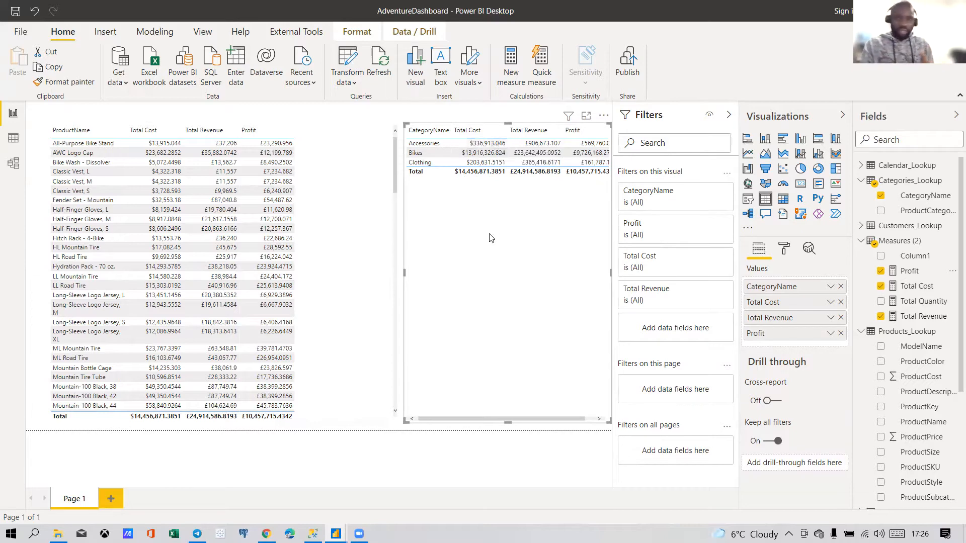
key("Delete")
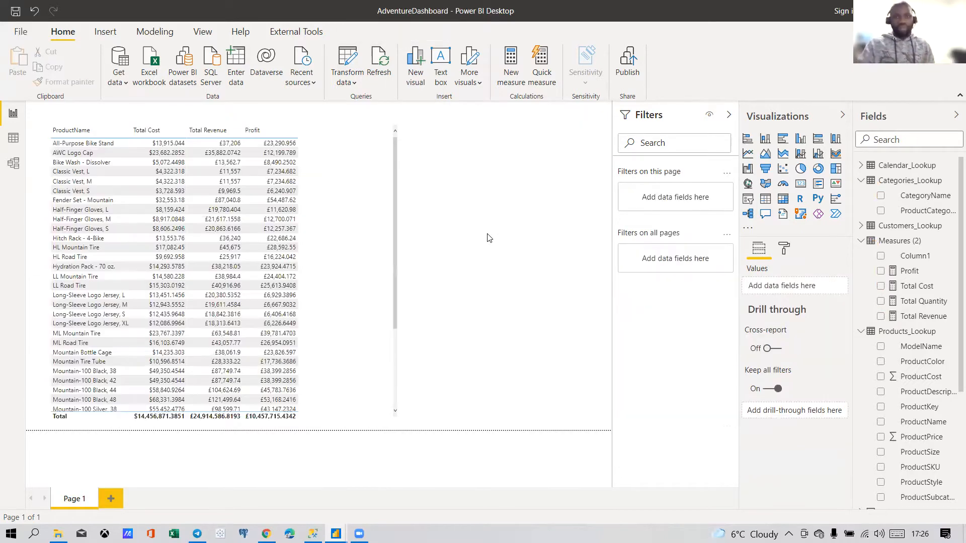
Step: Narrow the product table visual to fit its columns, reposition it near the upper edge of the page, and deselect it
left_click(383, 267)
left_click_drag(398, 272, 325, 271)
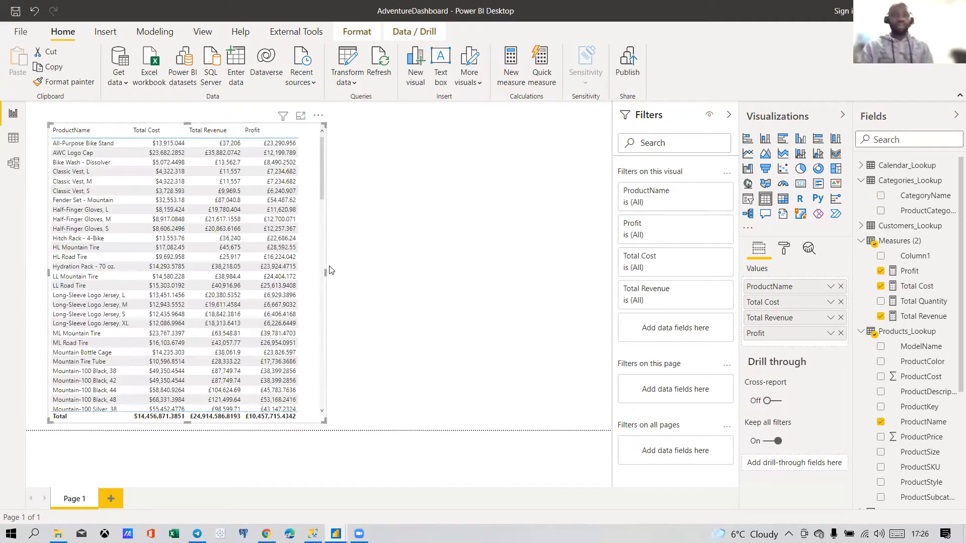
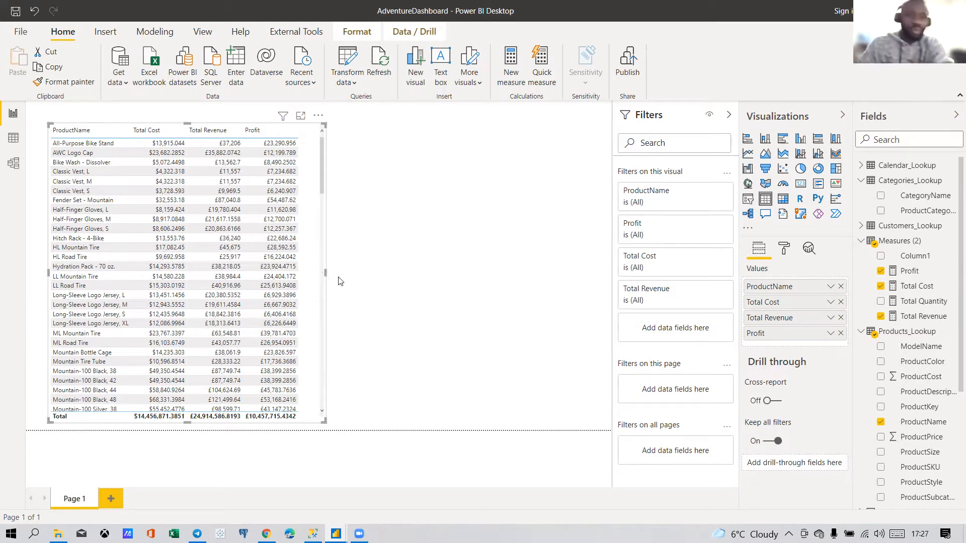
left_click_drag(312, 414, 380, 415)
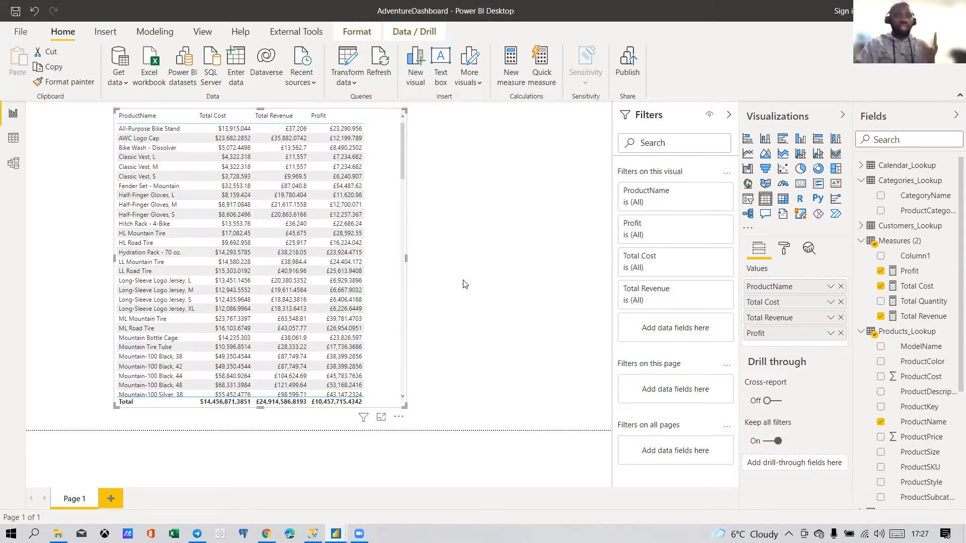
left_click_drag(406, 404, 347, 414)
left_click(372, 184)
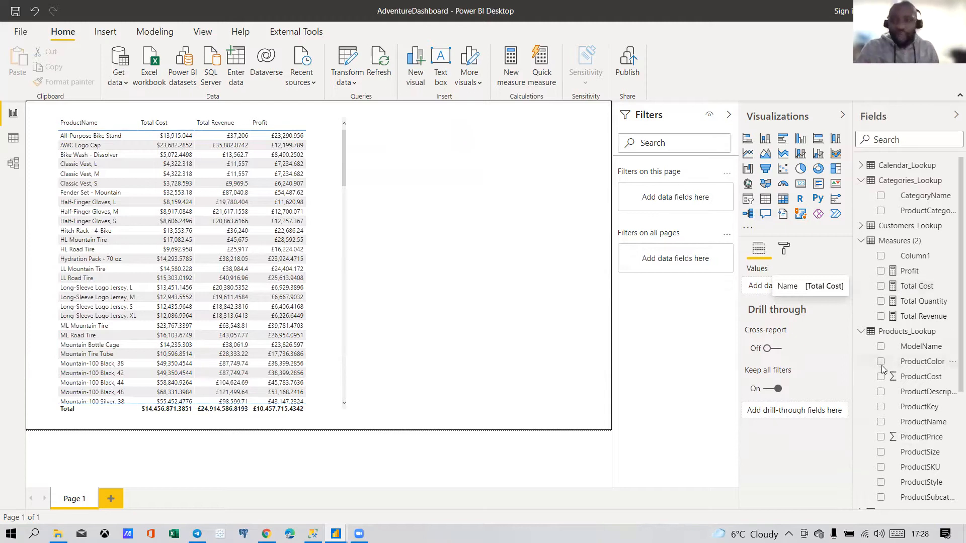
Step: Switch to the data view and collapse the Products_Lookup, Measures (2) and Sales tables in the field list
scroll(885, 371, "down", 3)
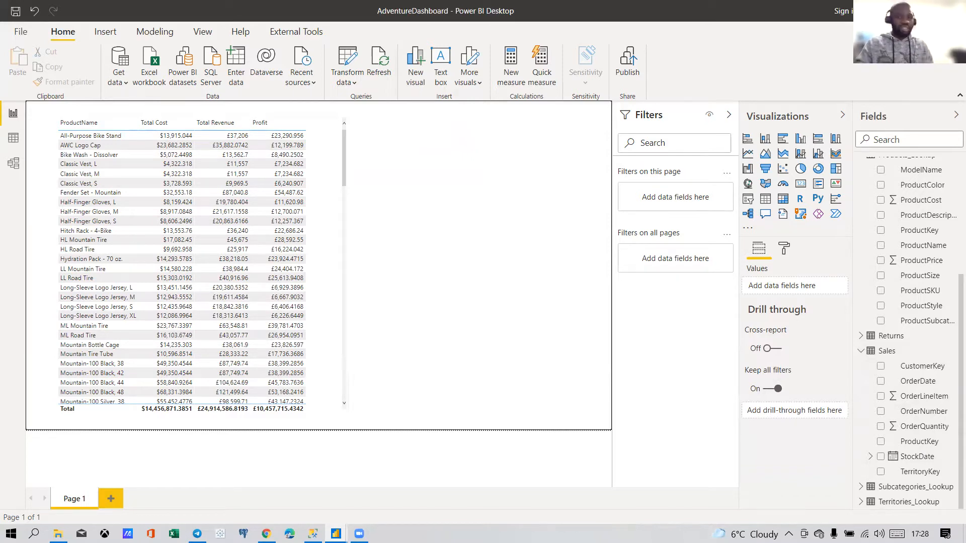
left_click(20, 143)
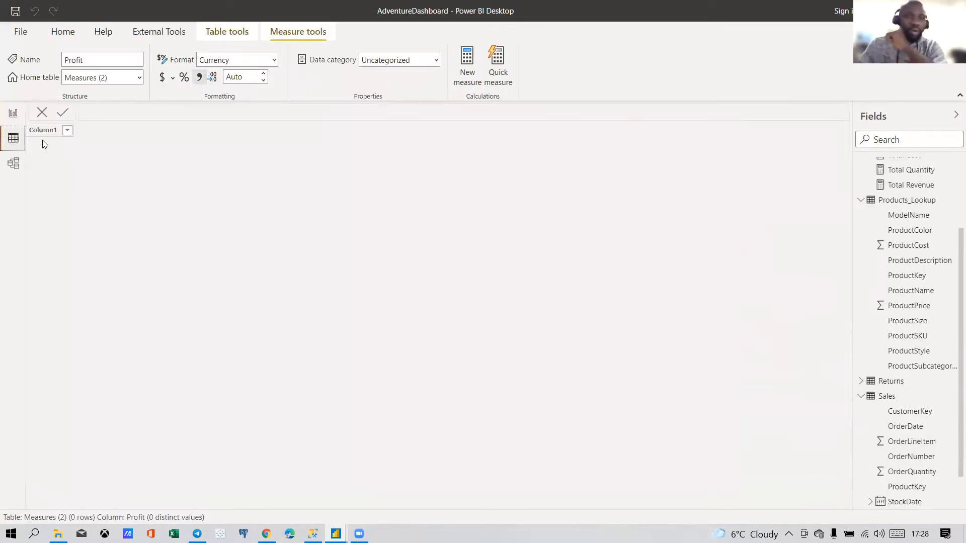
scroll(934, 265, "up", 3)
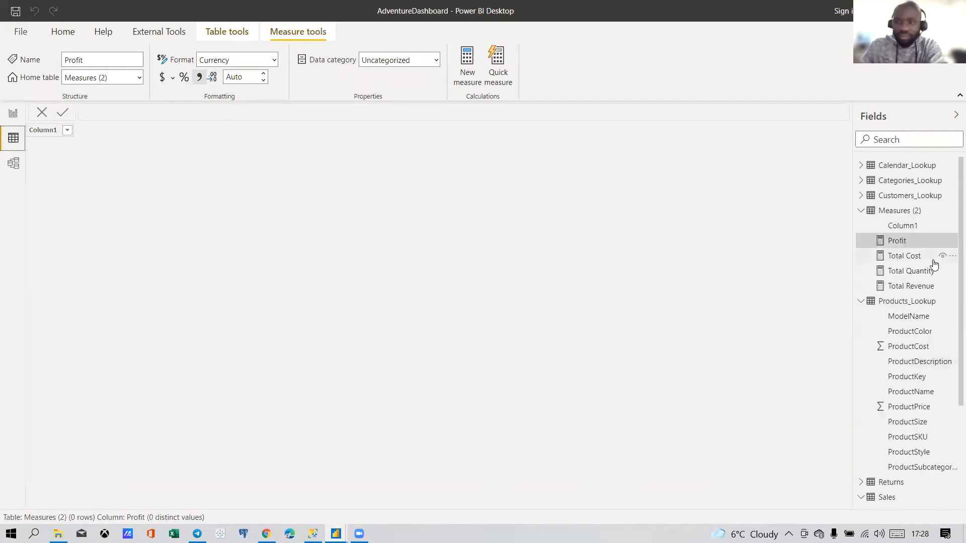
left_click(862, 302)
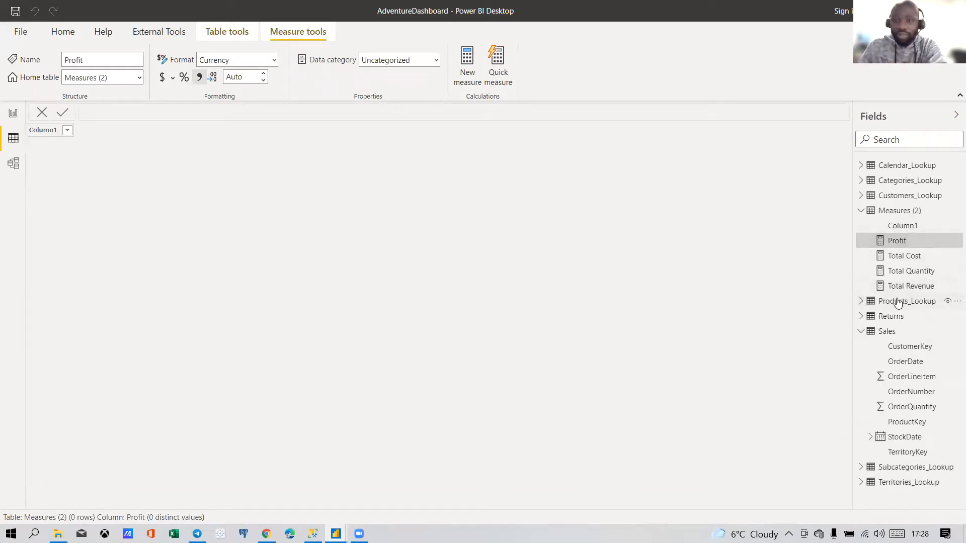
left_click(861, 211)
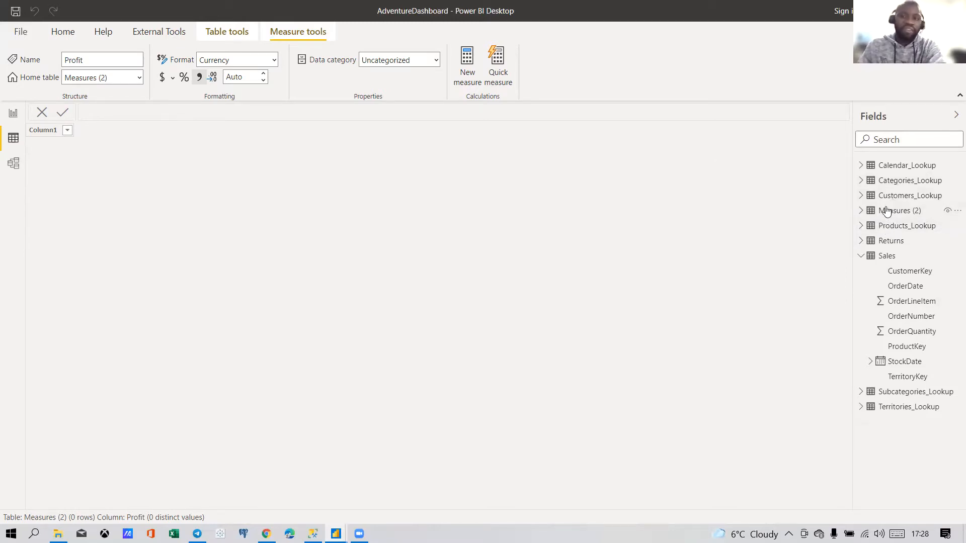
left_click(861, 256)
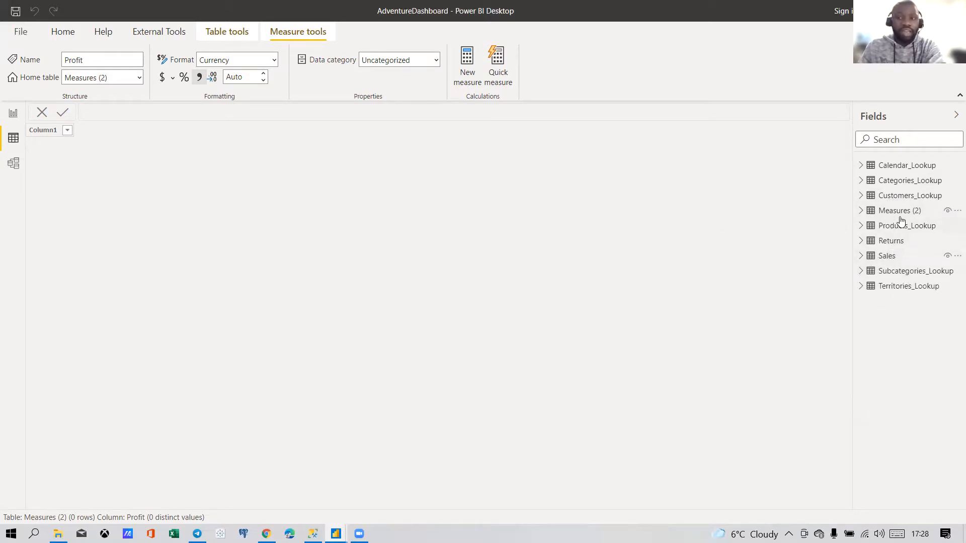
Step: Show the Sales table's data and reset its ProductKey filter to include all values
left_click(887, 256)
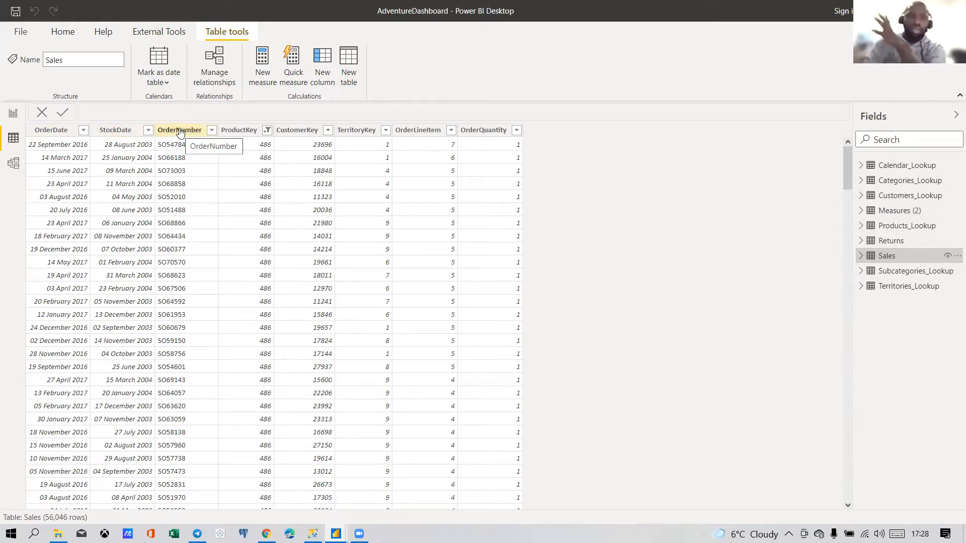
left_click(267, 130)
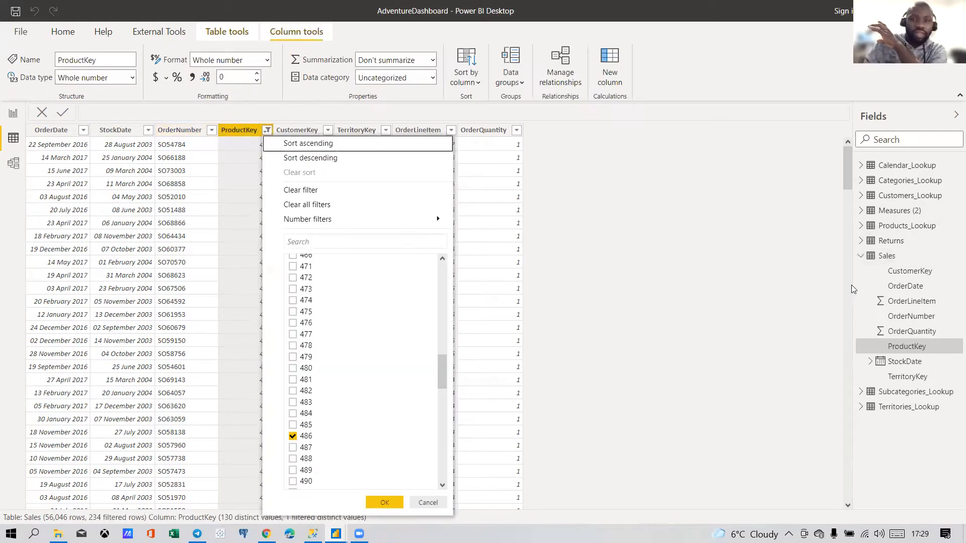
scroll(316, 279, "up", 10)
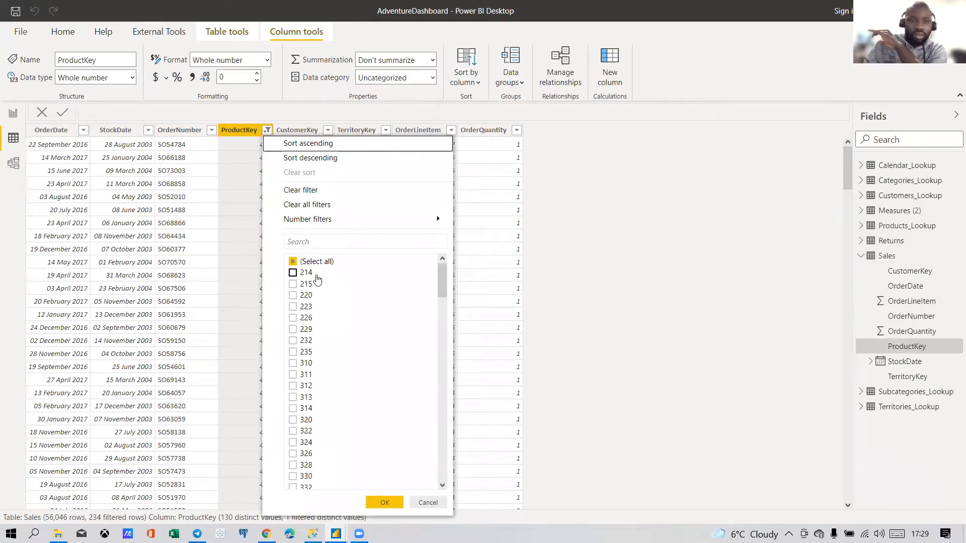
left_click(294, 262)
left_click(293, 262)
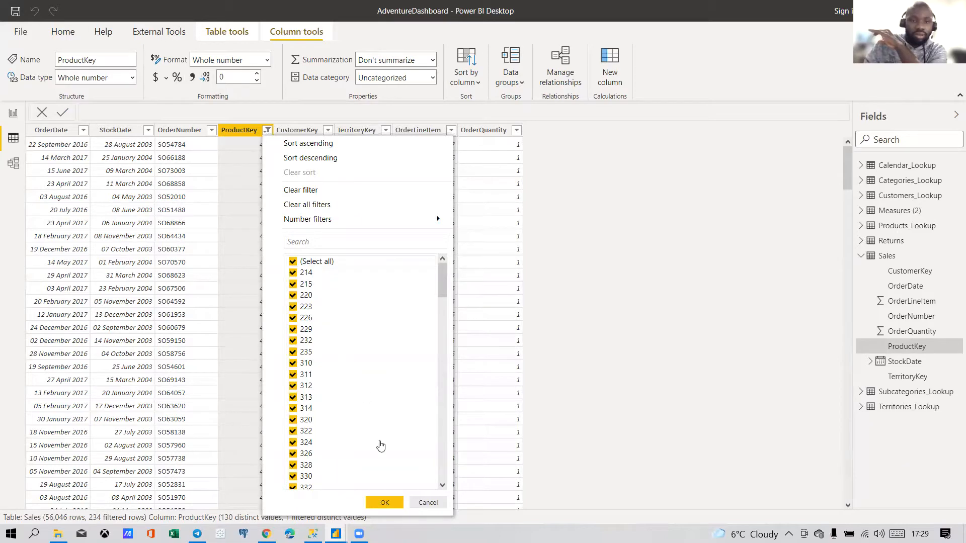
left_click(382, 502)
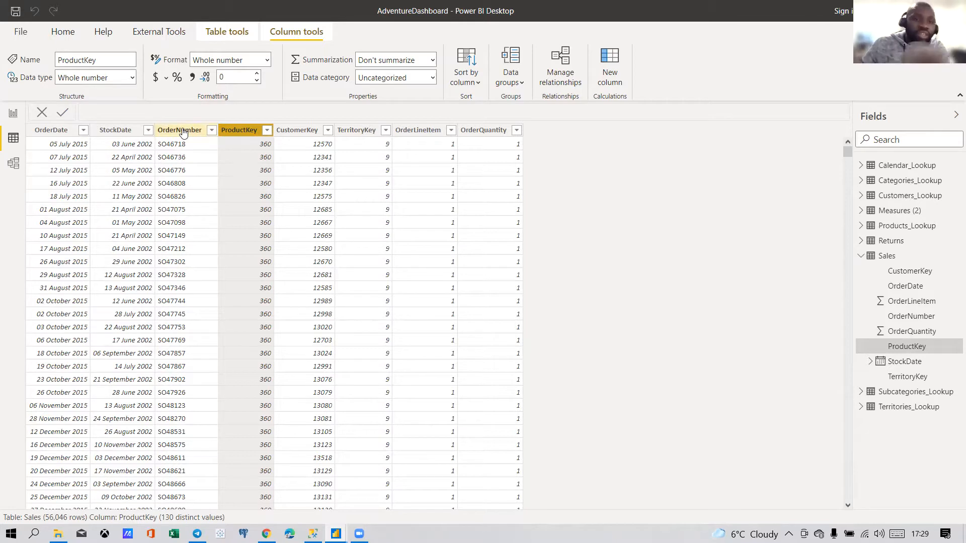
Step: Examine the first two Sales records column by column, from OrderDate through OrderQuantity, focusing on OrderNumber
left_click(181, 130)
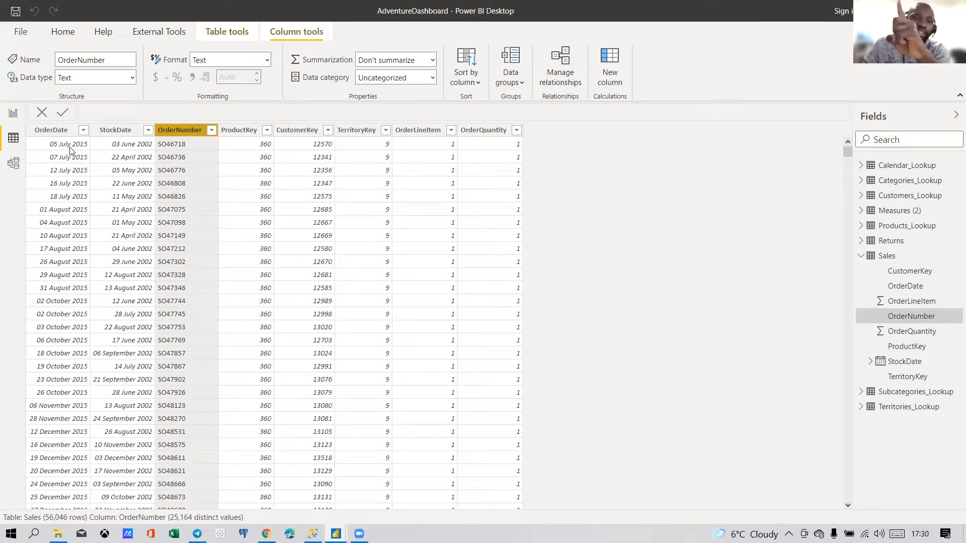
left_click(128, 146)
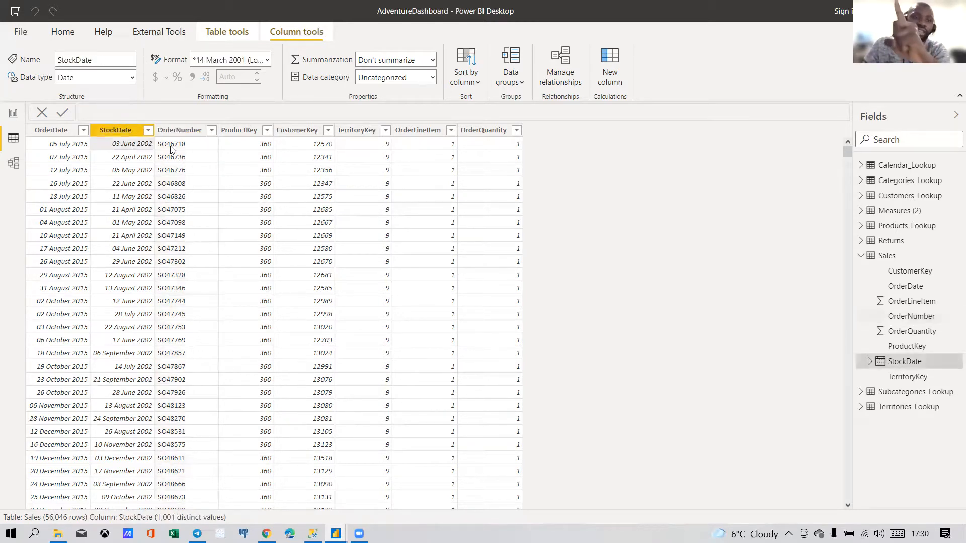
left_click(181, 148)
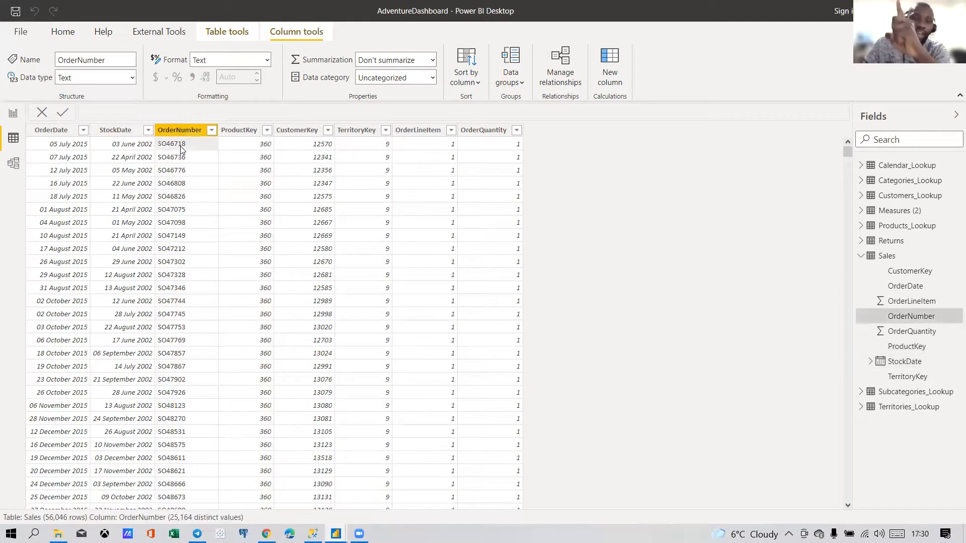
left_click(252, 147)
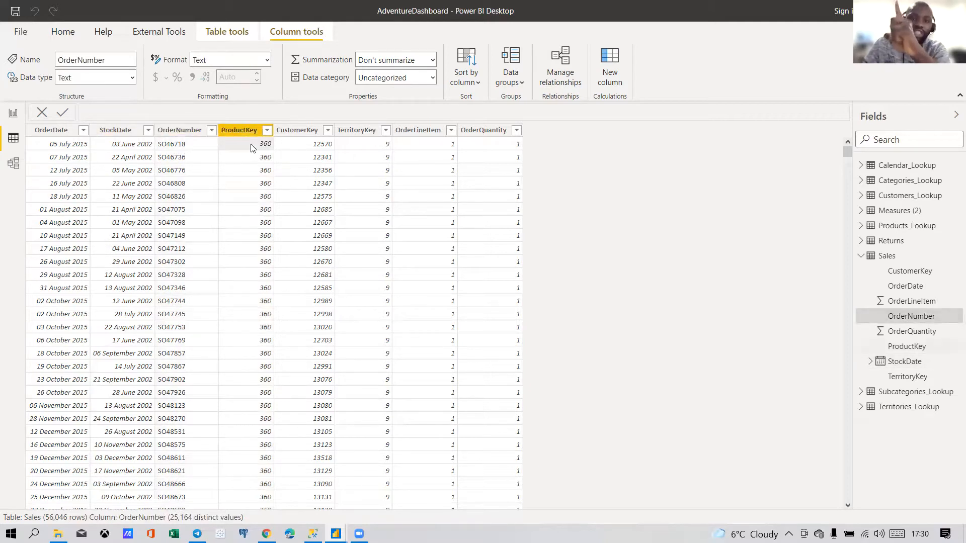
left_click(329, 149)
left_click(363, 150)
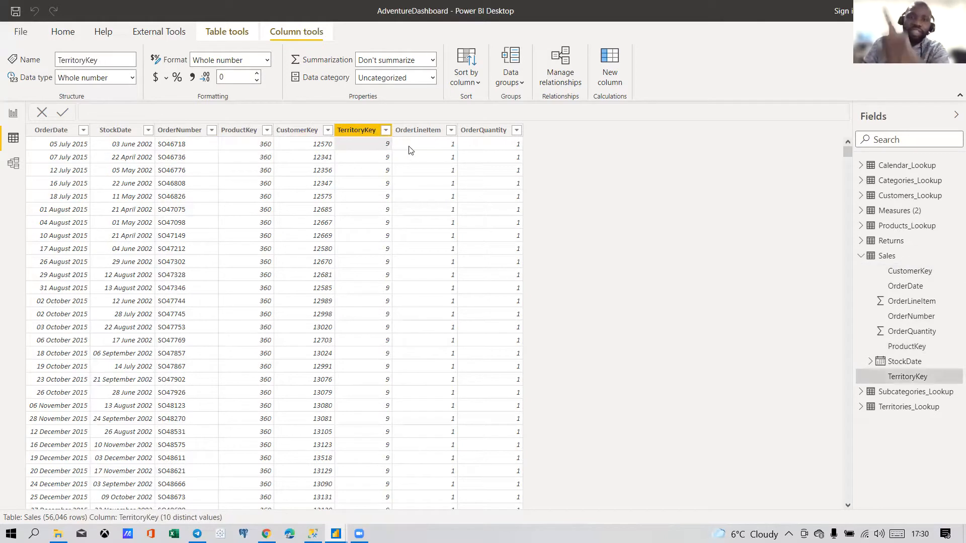
left_click(422, 149)
left_click(482, 149)
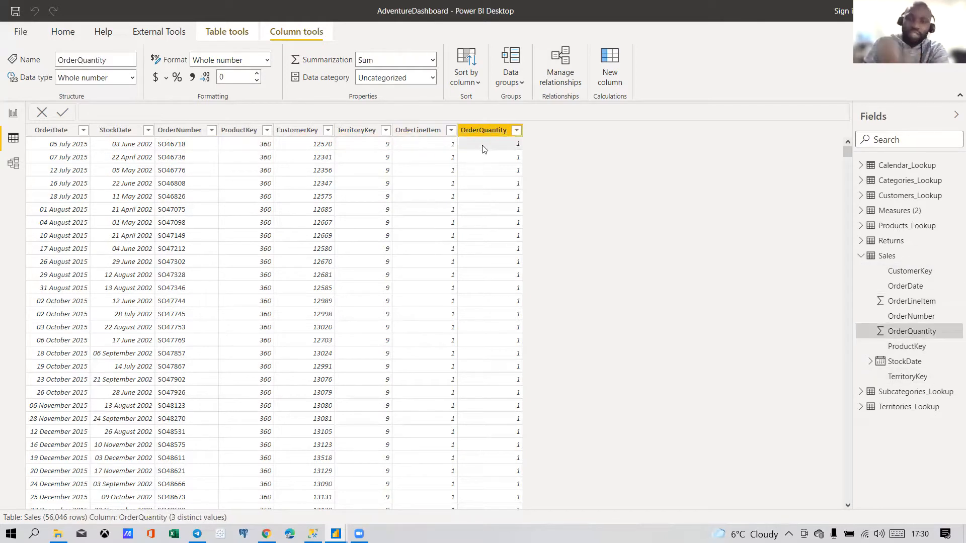
left_click(71, 158)
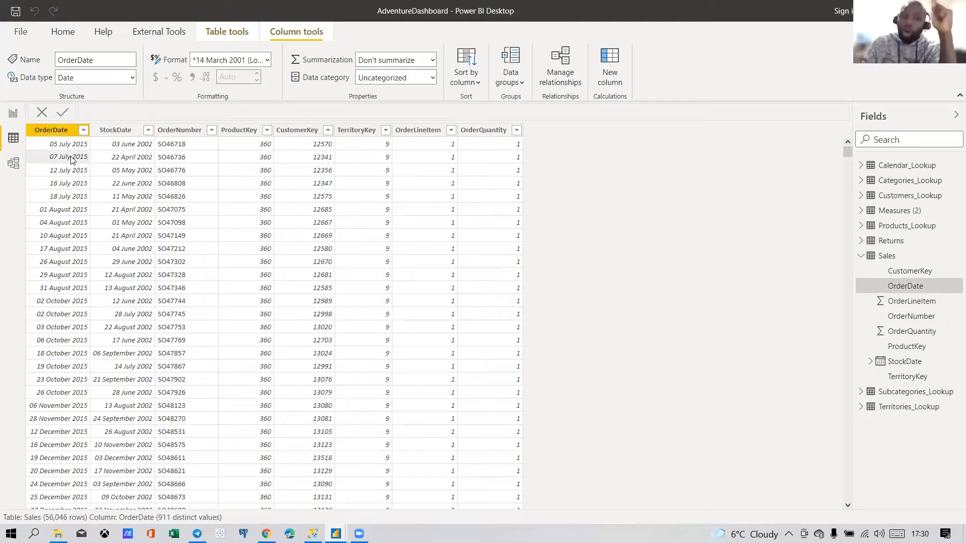
left_click(244, 160)
left_click(181, 160)
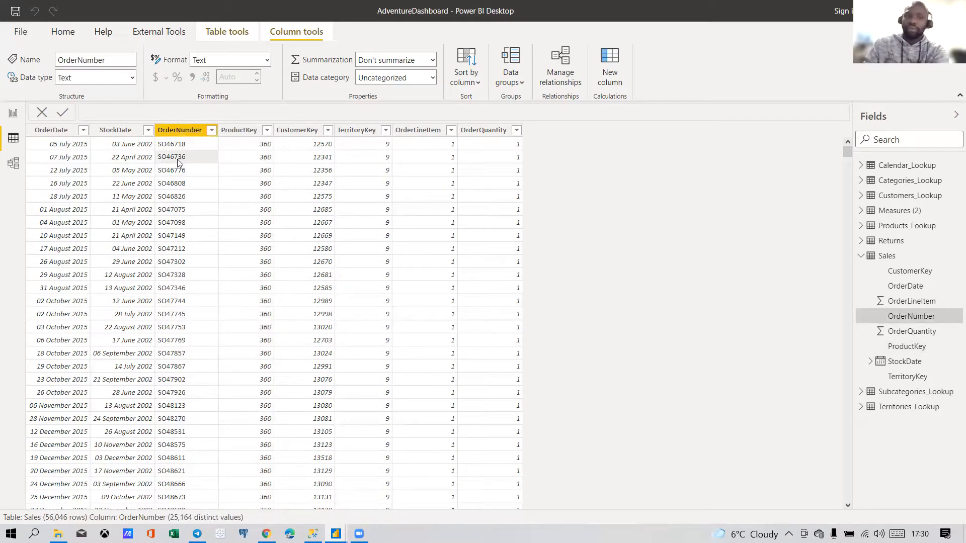
Step: Clear the selected values in the OrderNumber filter and show only the first listed order in the Sales table
left_click(212, 130)
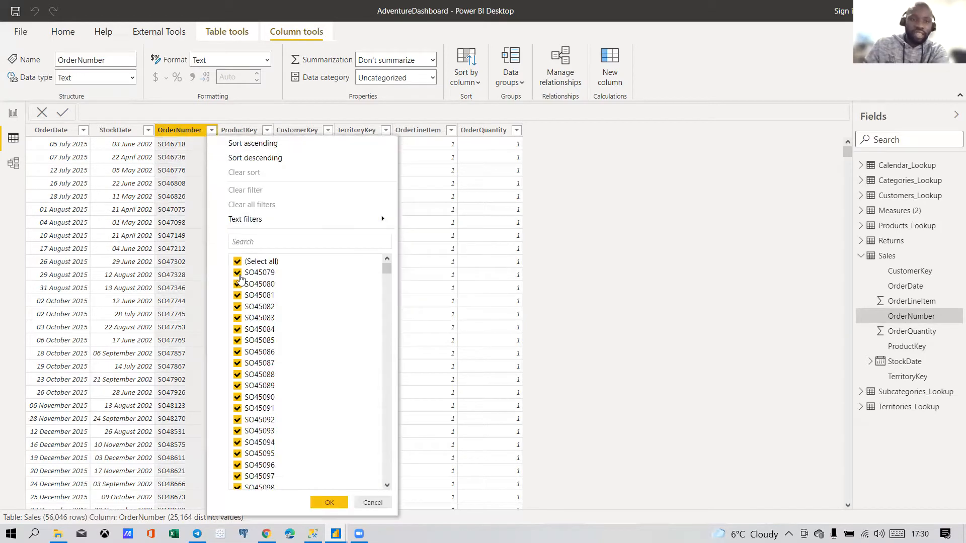
left_click(237, 262)
left_click(237, 272)
left_click(328, 502)
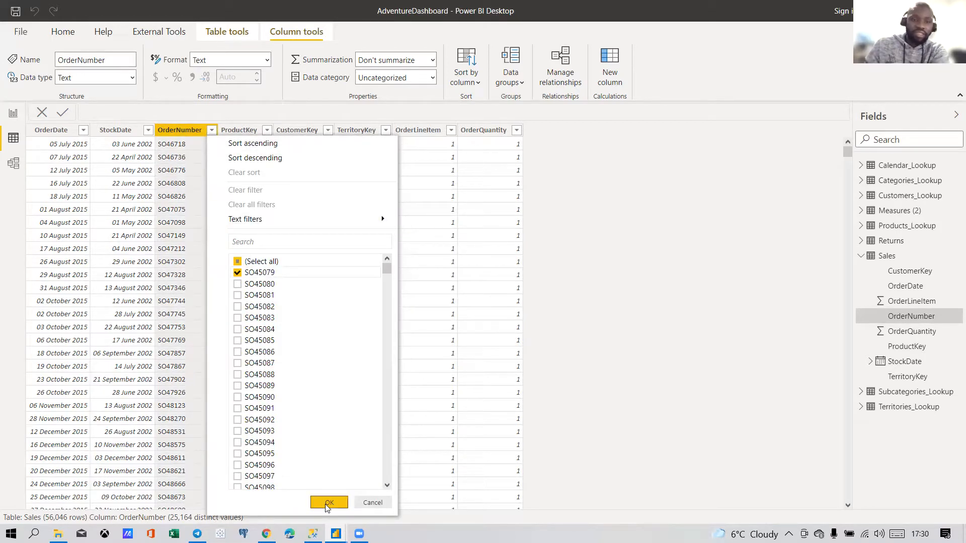
Step: Switch the OrderNumber filter to show only the second listed order
left_click(211, 131)
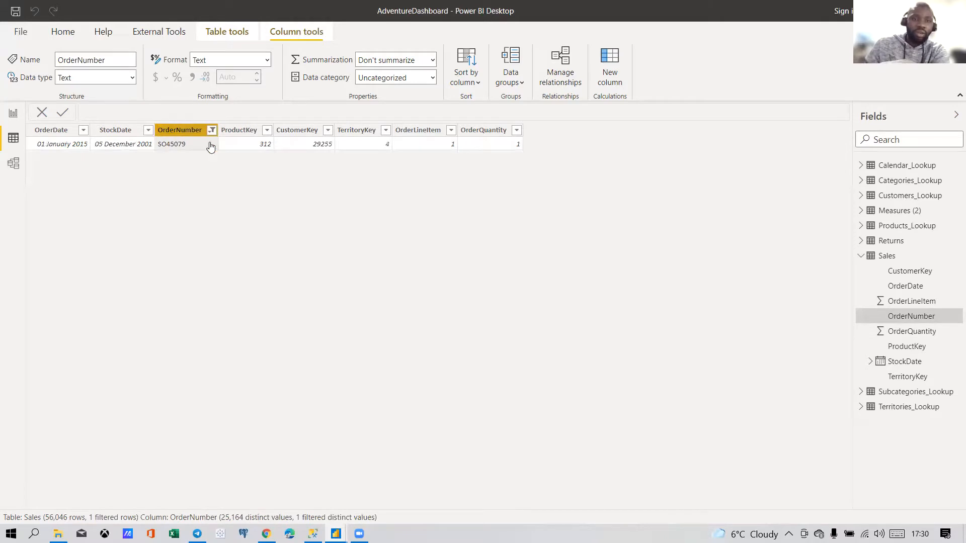
left_click(237, 285)
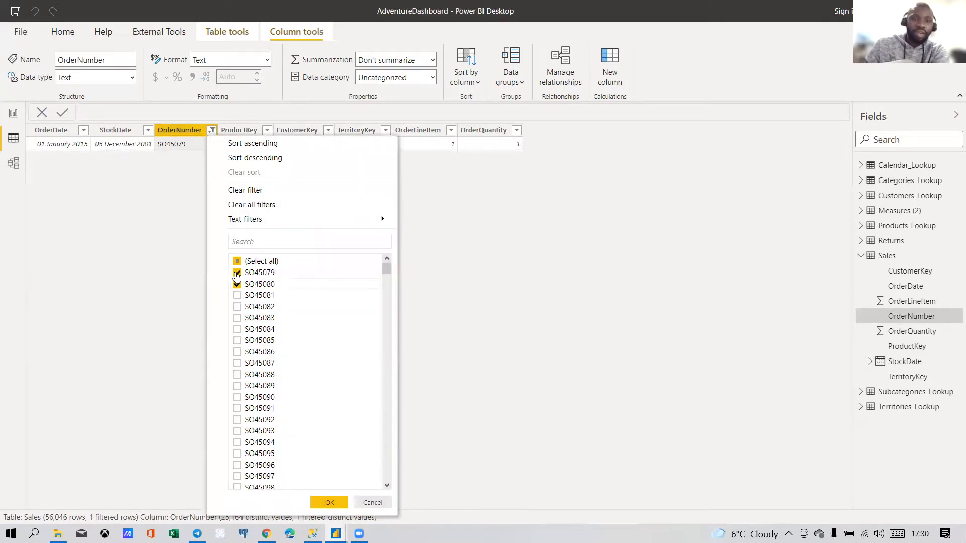
left_click(237, 273)
left_click(327, 503)
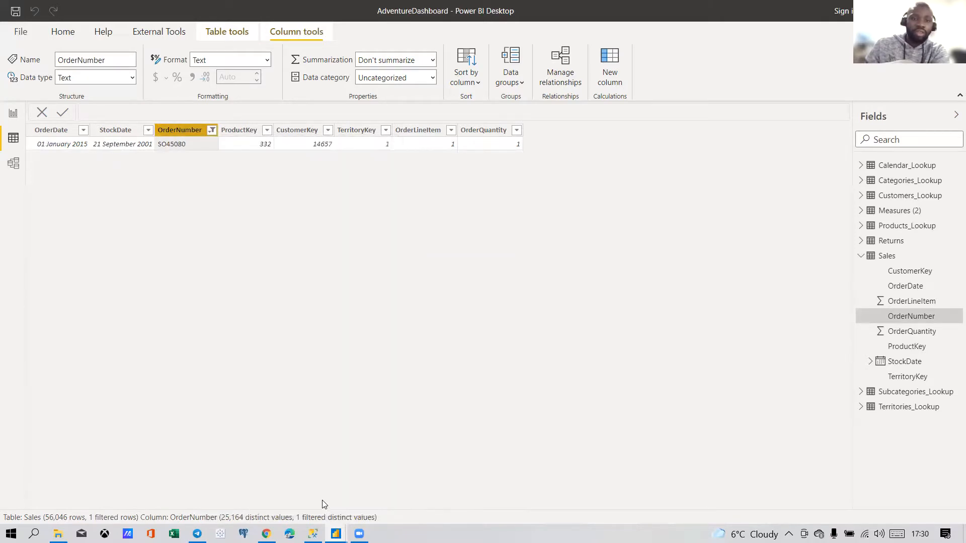
Step: Switch the OrderNumber filter to show only the fourth listed order
left_click(211, 130)
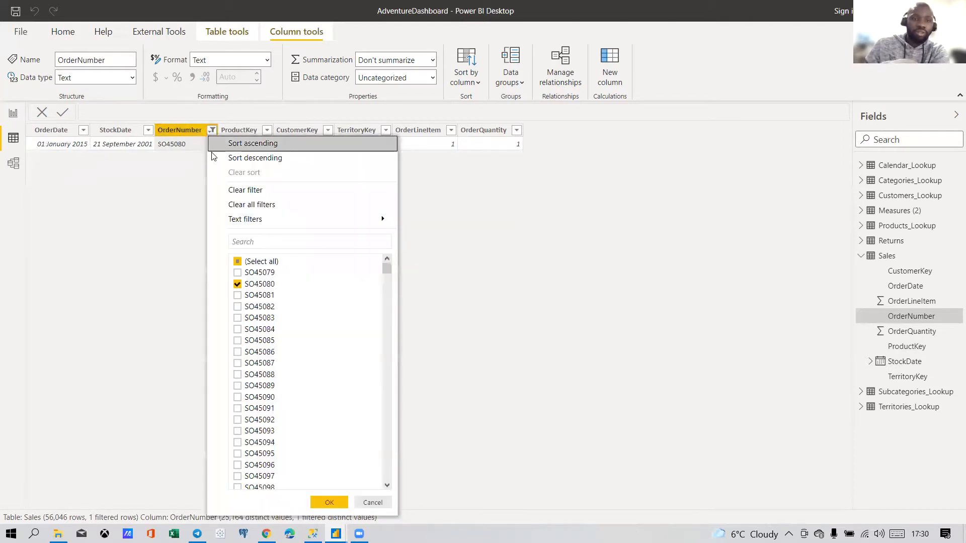
left_click(237, 306)
left_click(237, 284)
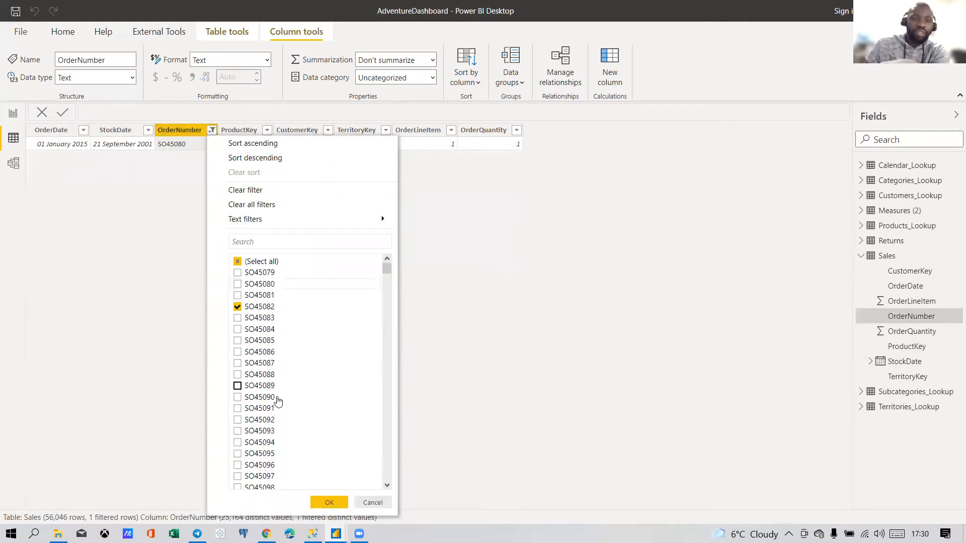
left_click(333, 501)
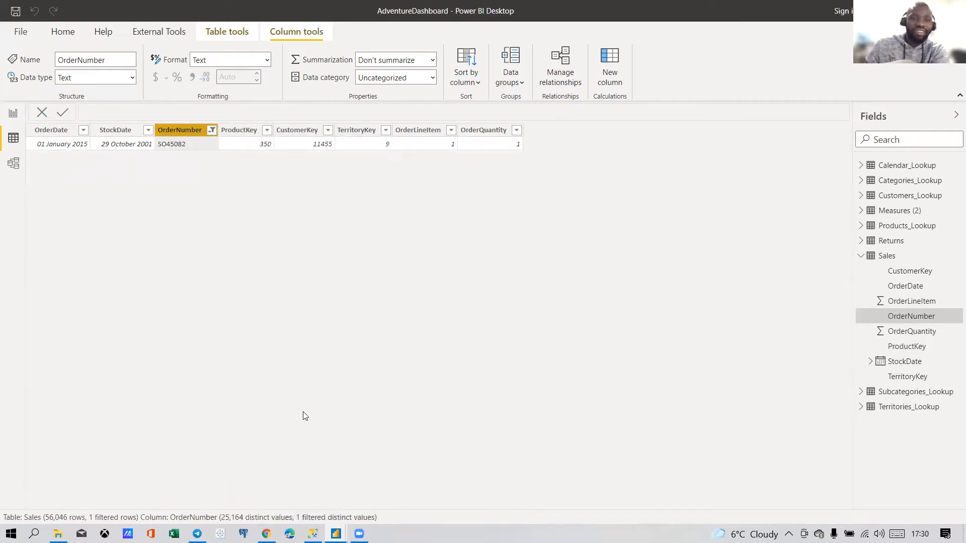
Step: Switch the OrderNumber filter to show only the 22nd listed order, excluding the fourth one
left_click(211, 130)
scroll(250, 356, "down", 3)
left_click(237, 394)
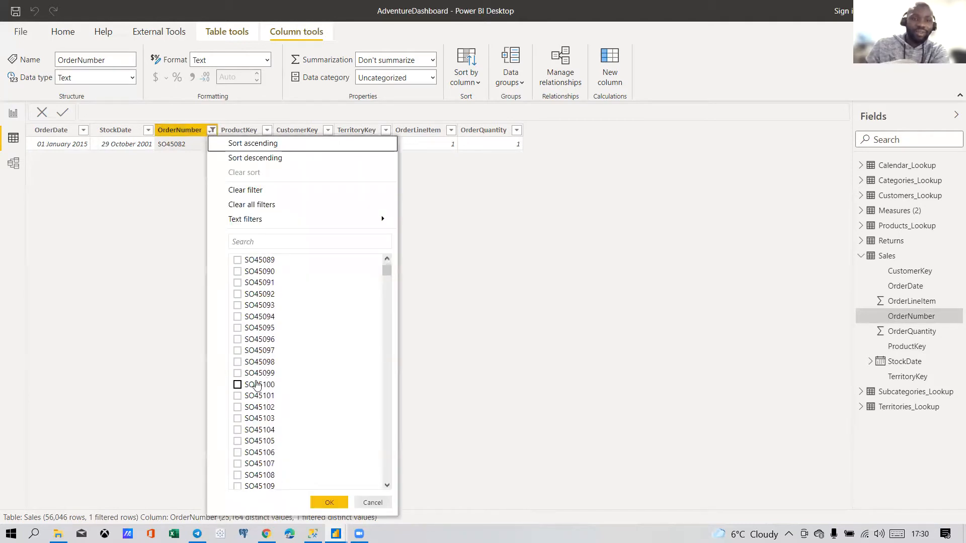
scroll(271, 320, "up", 3)
left_click(237, 306)
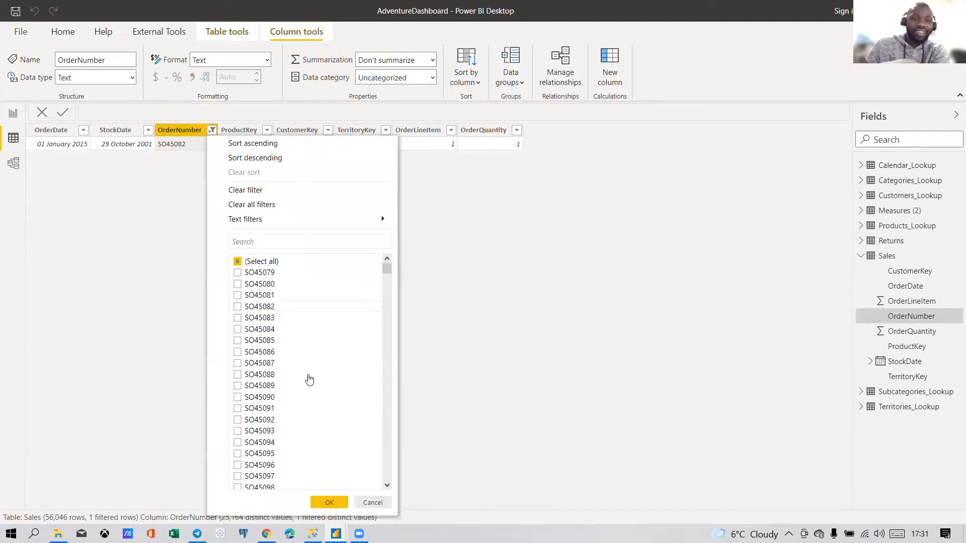
scroll(309, 379, "down", 8)
left_click(328, 502)
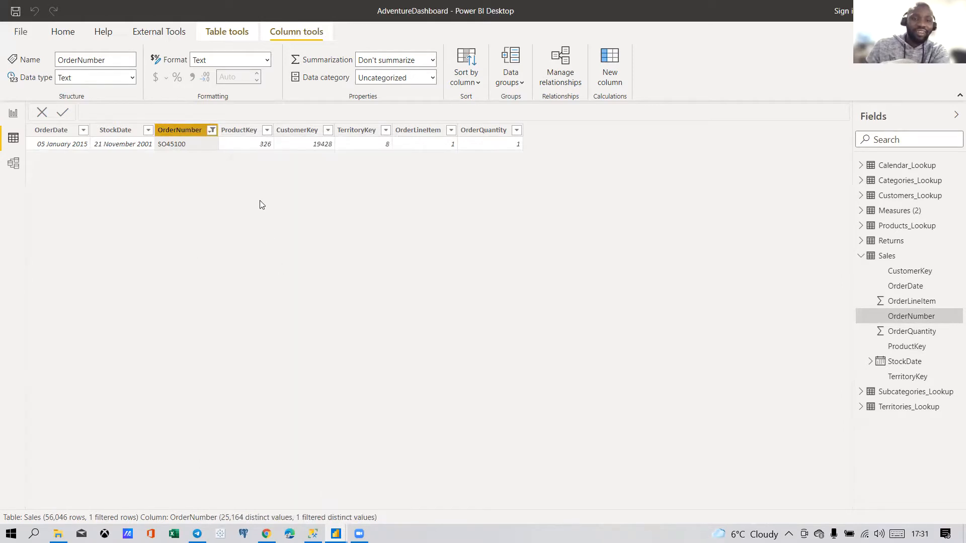
Step: Replace the order selected in the OrderNumber filter with the 25th listed order
left_click(211, 130)
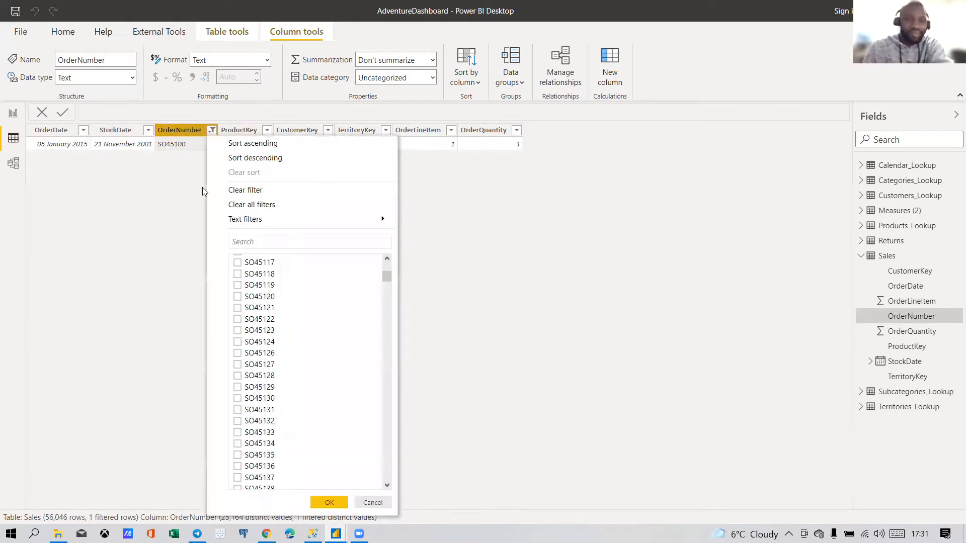
scroll(272, 312, "up", 5)
left_click(252, 303)
scroll(296, 427, "down", 7)
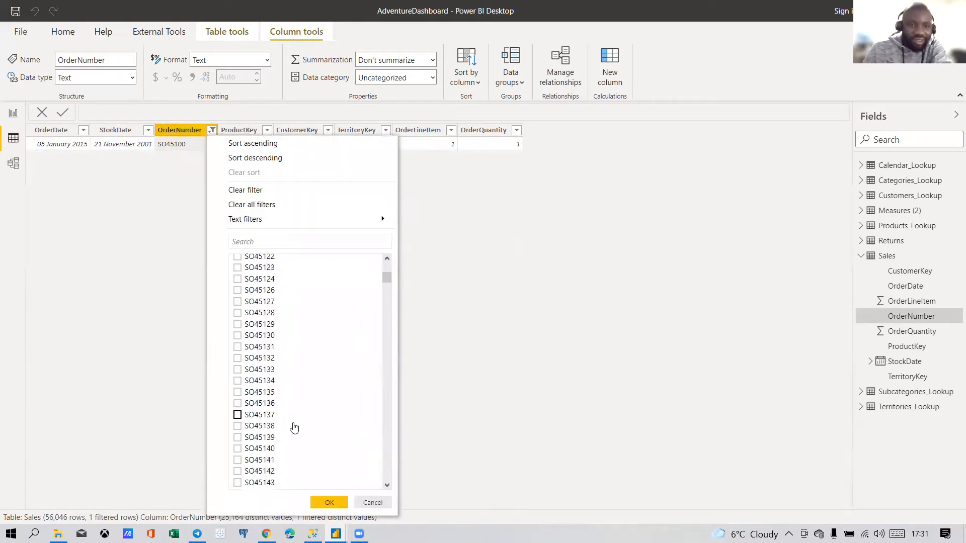
scroll(254, 399, "up", 10)
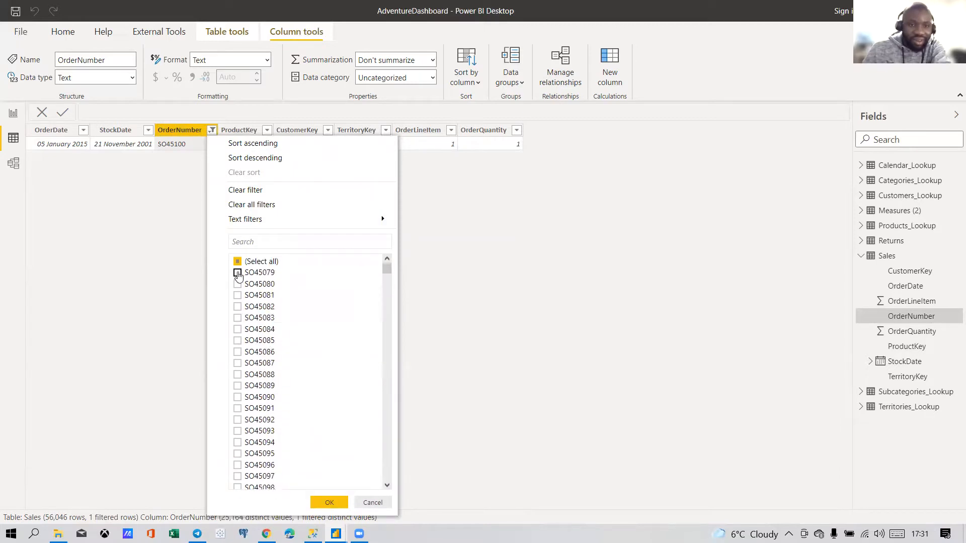
scroll(234, 352, "down", 8)
left_click(238, 385)
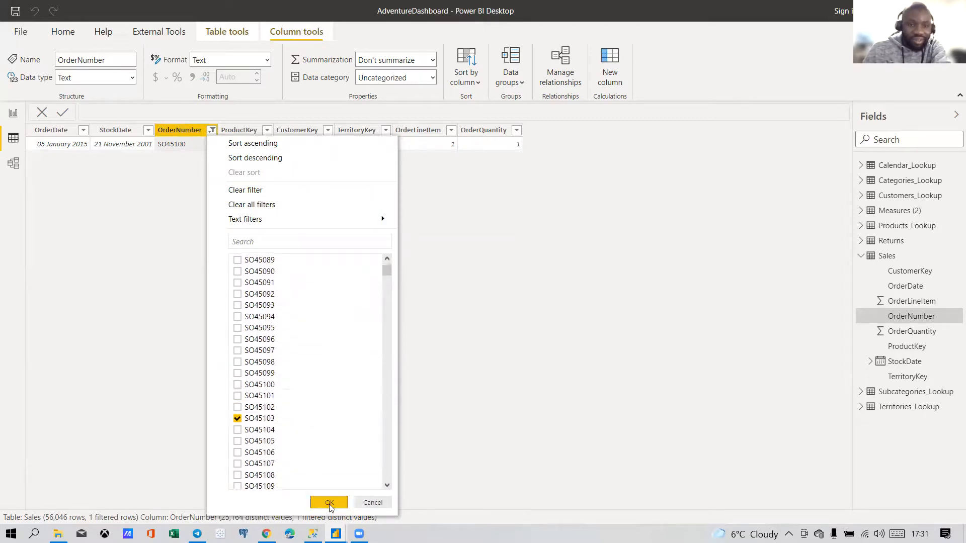
left_click(328, 502)
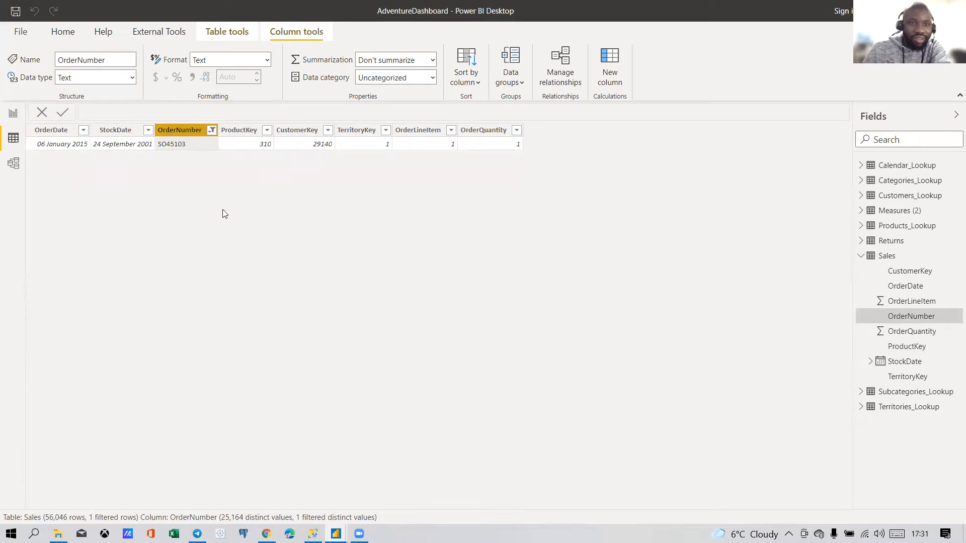
Step: Replace the order selected in the OrderNumber filter with a single order much farther down the list
left_click(211, 130)
scroll(240, 415, "down", 20)
left_click(238, 414)
scroll(235, 375, "up", 20)
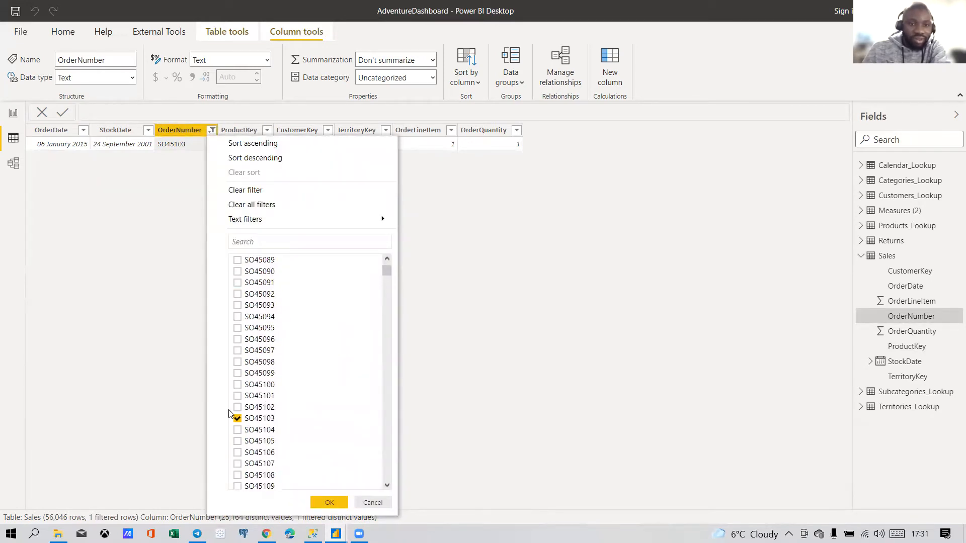
left_click(237, 418)
left_click(330, 503)
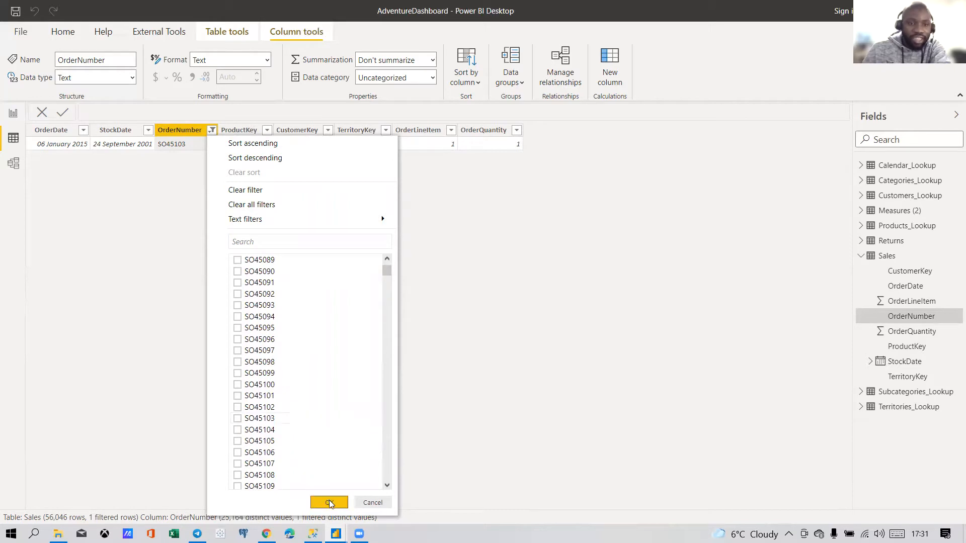
Step: Reset the OrderNumber filter's selection and show only the last order among the listed values
left_click(212, 131)
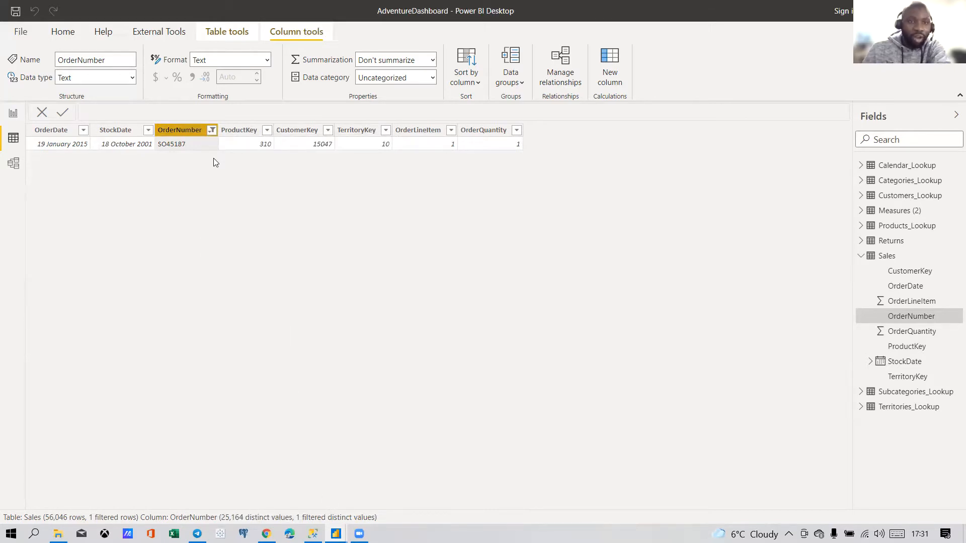
scroll(259, 308, "down", 10)
scroll(241, 272, "up", 10)
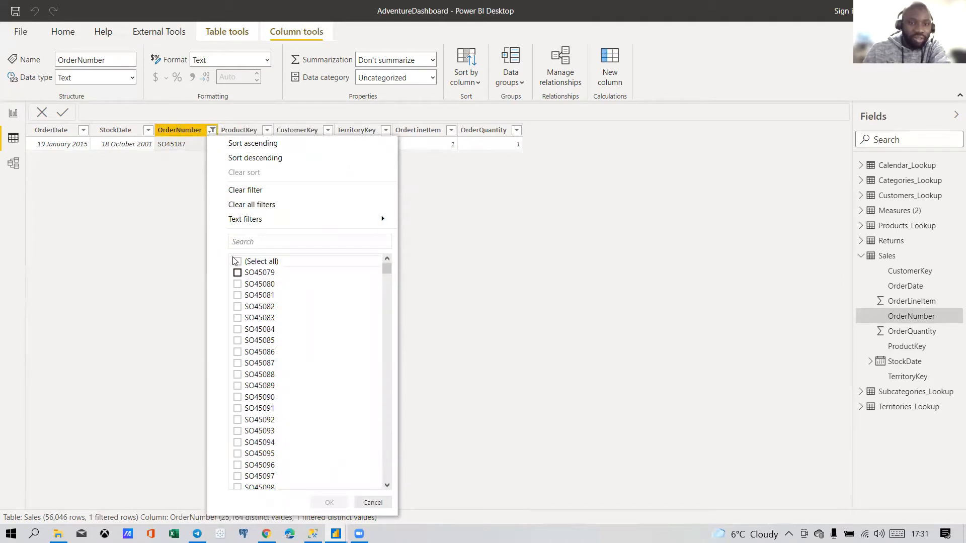
left_click(238, 262)
left_click_drag(387, 269, 388, 500)
scroll(319, 393, "up", 20)
left_click_drag(386, 462, 386, 266)
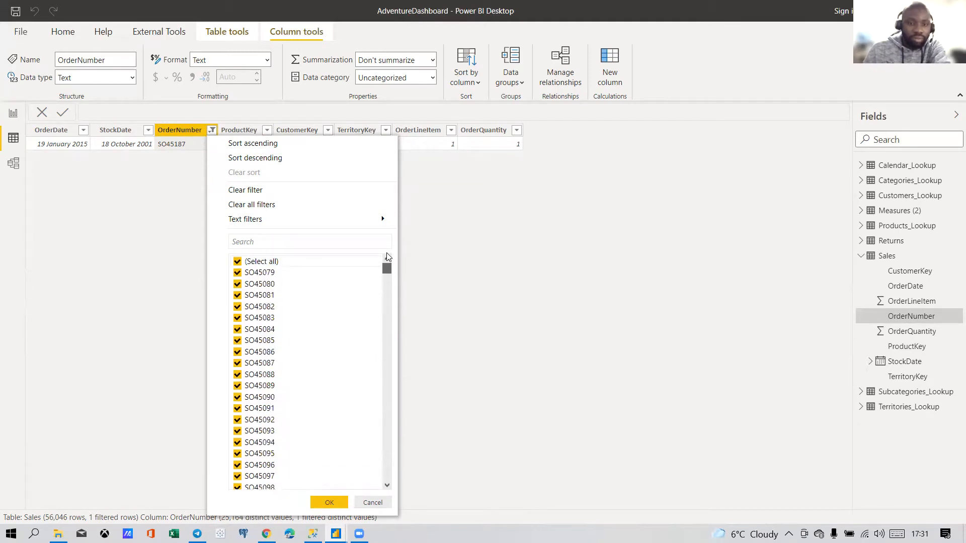
left_click(294, 266)
left_click_drag(387, 266, 388, 476)
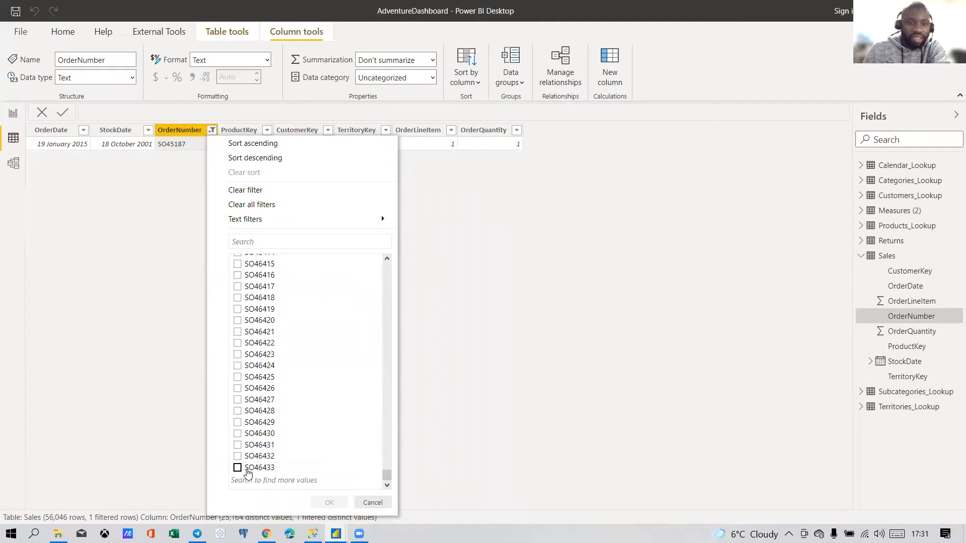
left_click(238, 469)
left_click(329, 503)
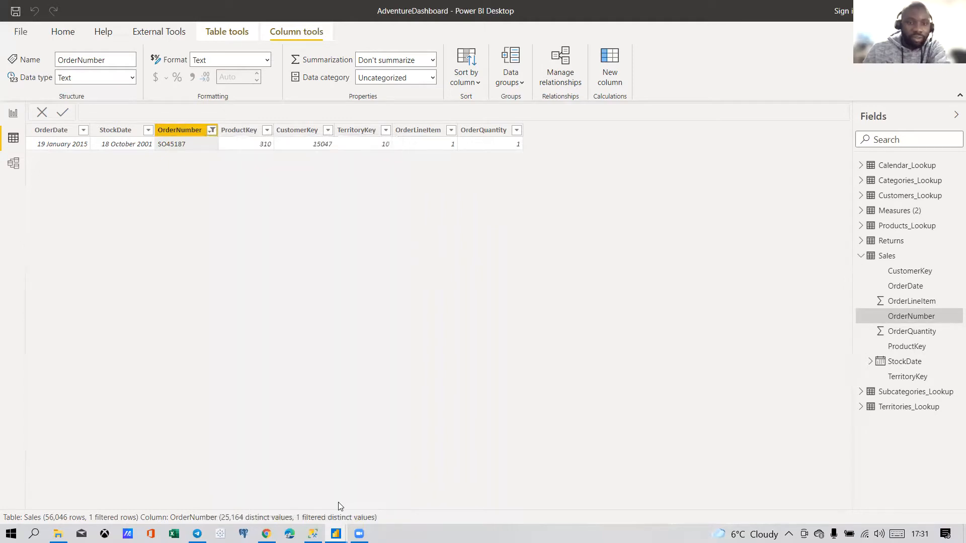
Step: Switch the OrderNumber filter to show only the third-from-last listed order
left_click(211, 132)
left_click(210, 132)
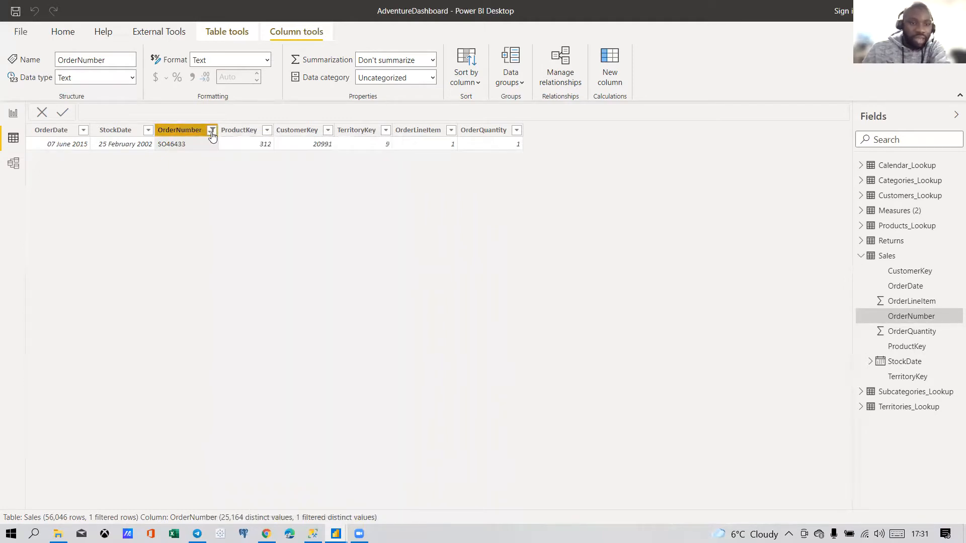
left_click(211, 132)
left_click(237, 445)
left_click(237, 467)
left_click(327, 503)
Step: Switch the OrderNumber filter to show only the 15th order from the end of the listed values
left_click(211, 131)
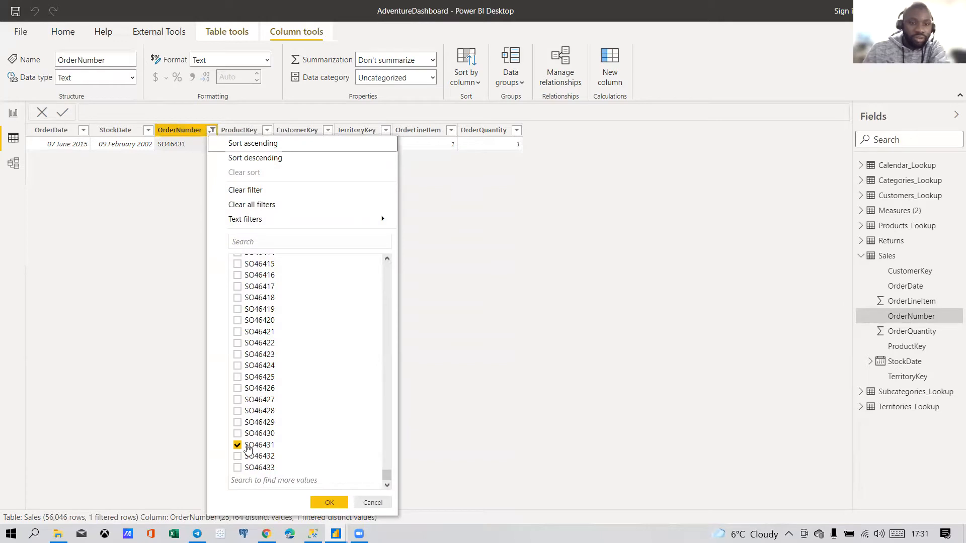
left_click(247, 448)
left_click(260, 309)
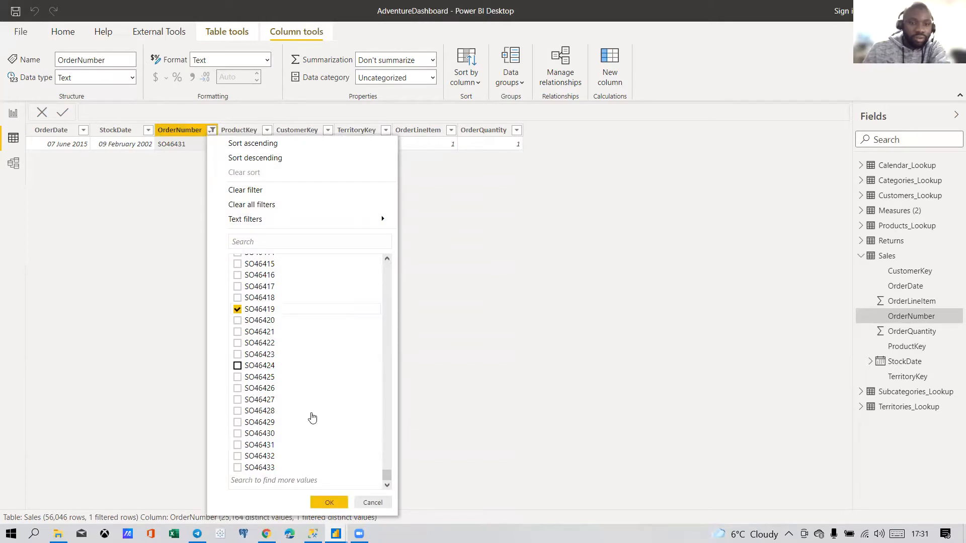
left_click(326, 505)
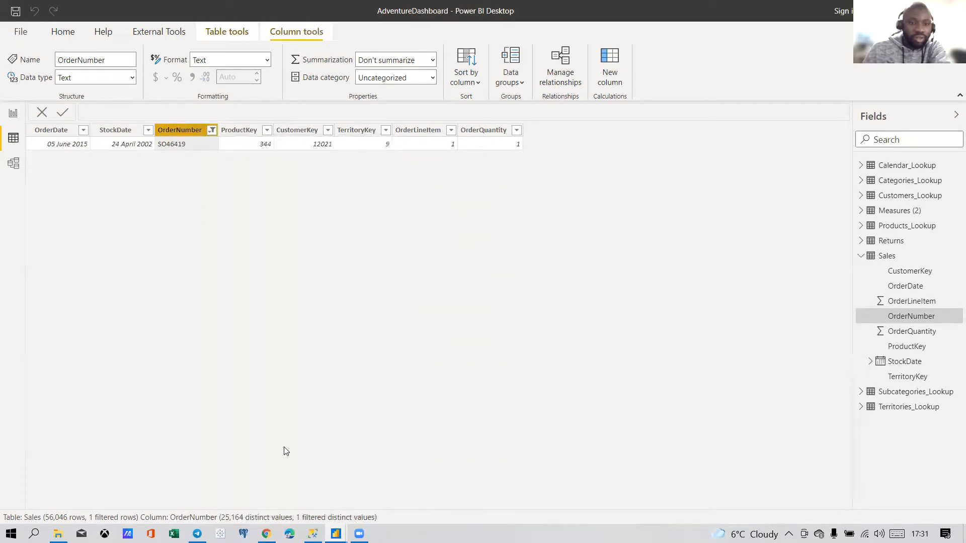
Step: Switch the OrderNumber filter to show only the order nine entries above the currently selected one
left_click(212, 131)
scroll(241, 352, "up", 4)
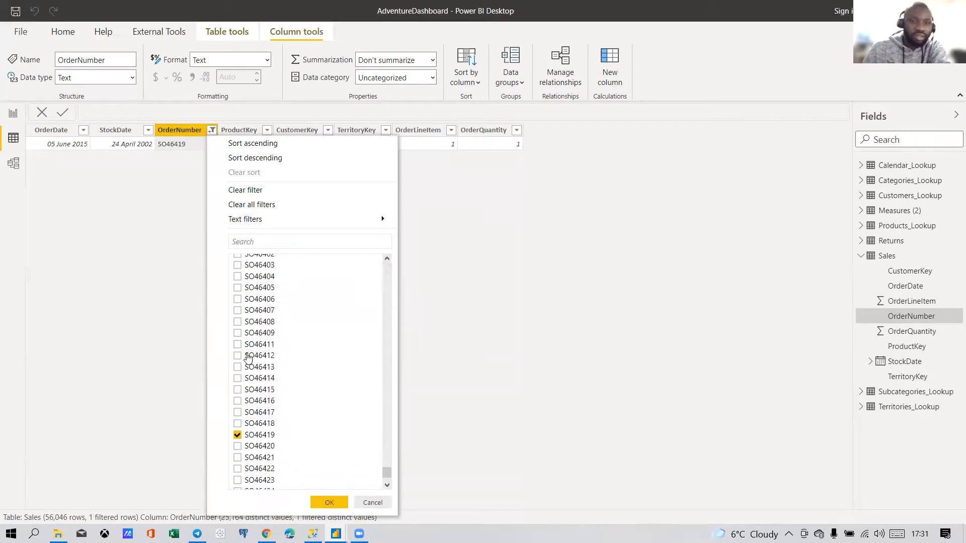
left_click(238, 334)
left_click(238, 434)
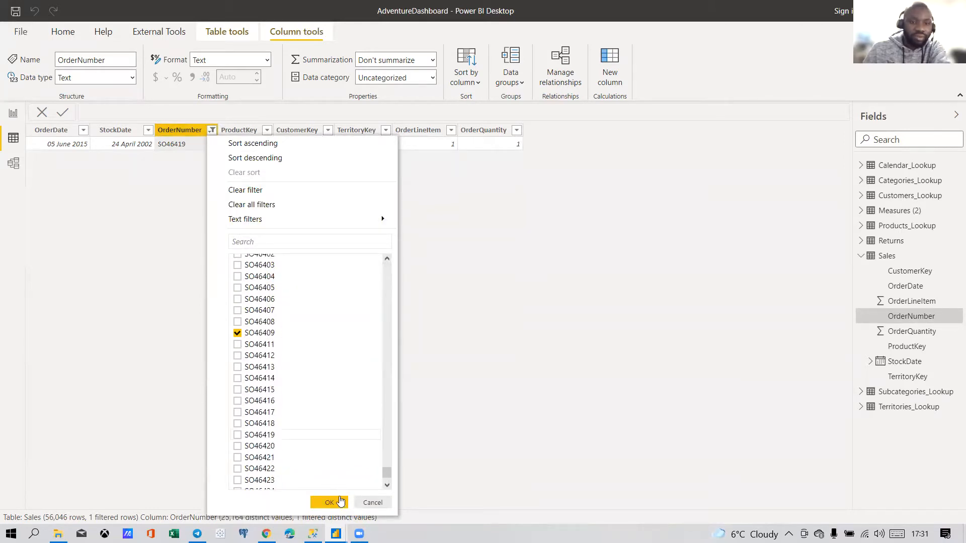
left_click(329, 503)
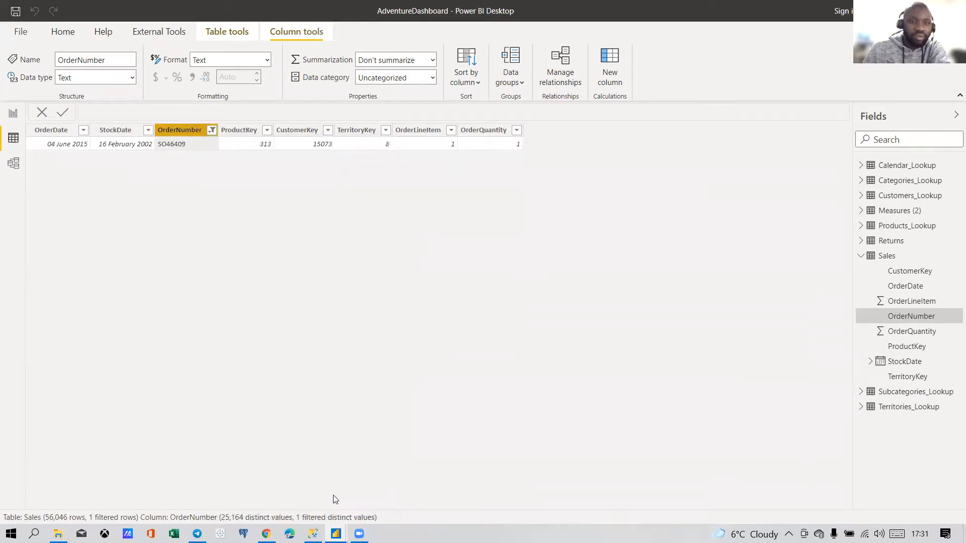
Step: Switch the OrderNumber filter to show only the order just before the large numbering gap preceding the selected one
left_click(212, 130)
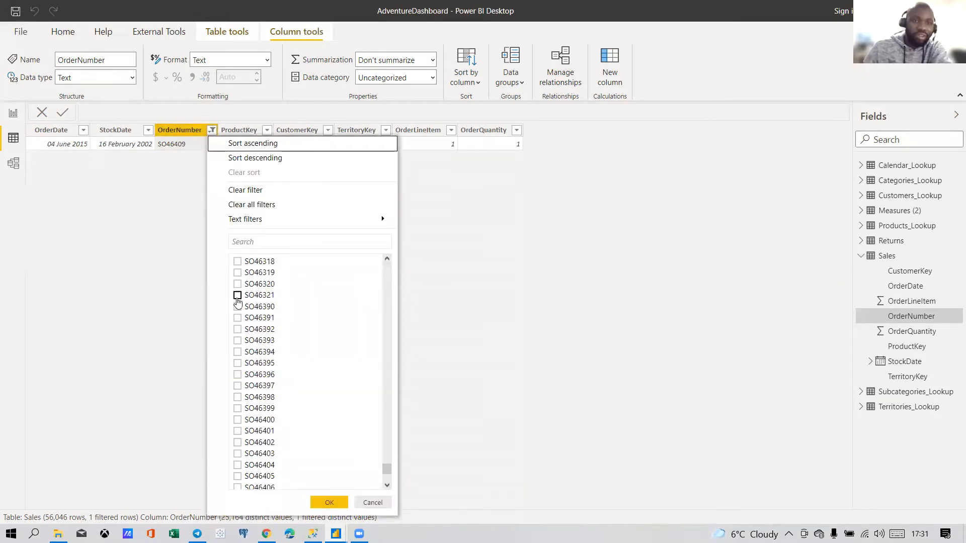
left_click(237, 332)
scroll(245, 312, "up", 5)
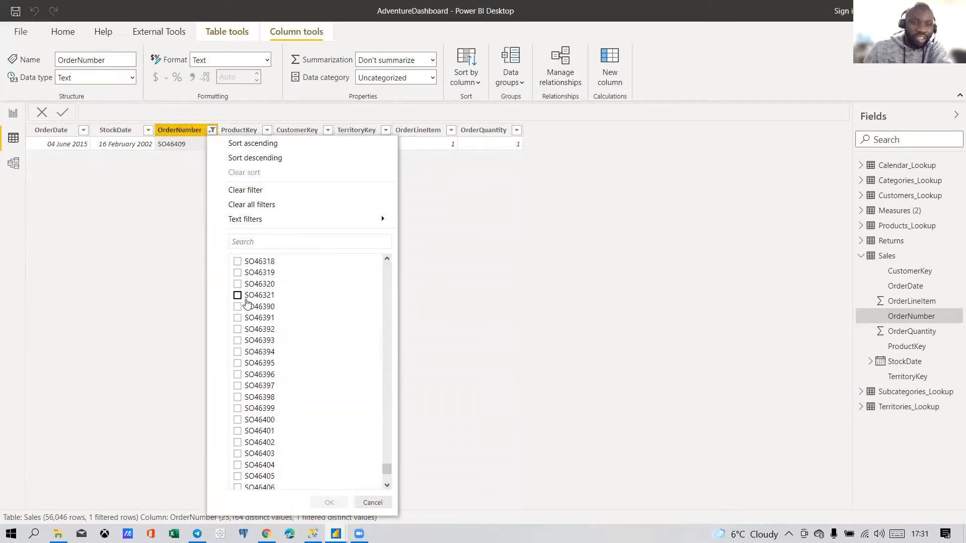
left_click(237, 296)
left_click(338, 502)
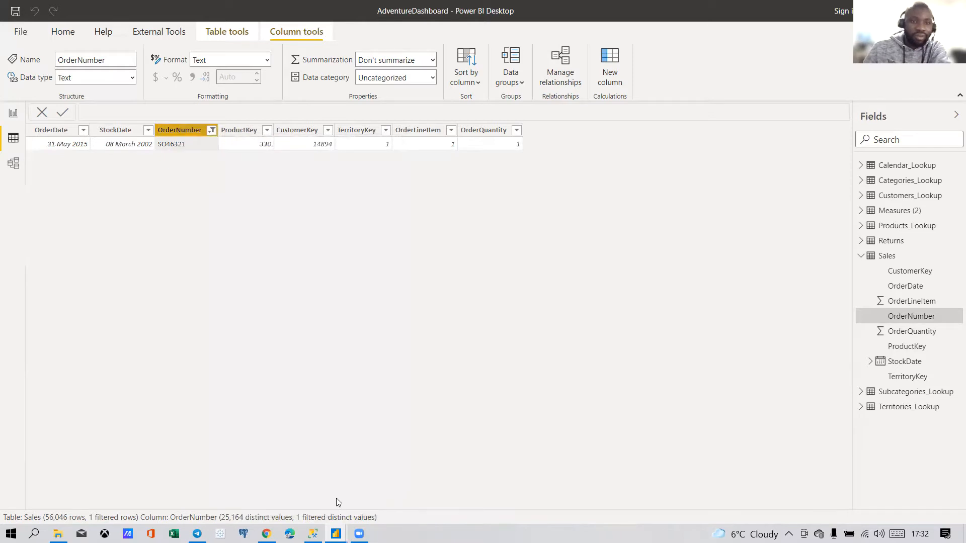
Step: Reselect all values in the OrderNumber filter to show every row of the Sales table
left_click(211, 131)
scroll(266, 306, "up", 18)
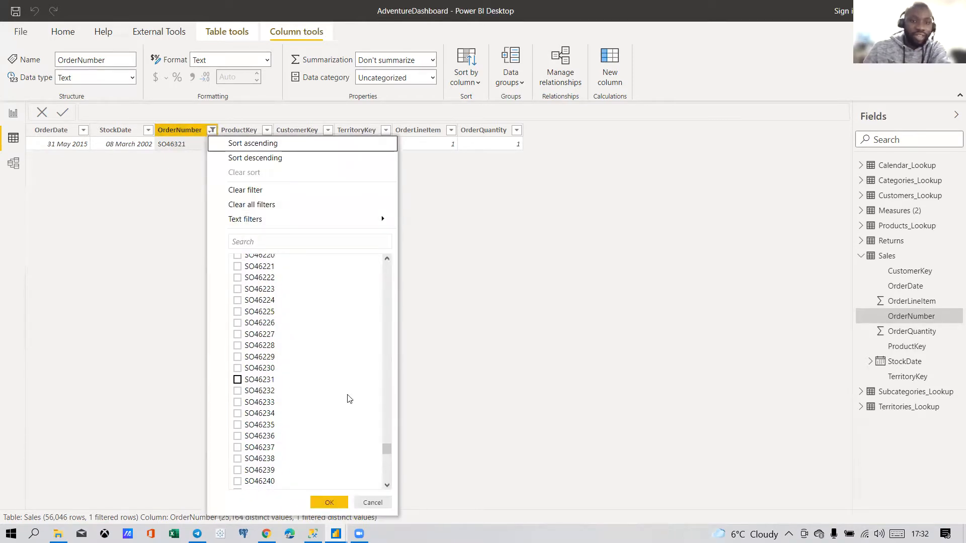
left_click_drag(389, 450, 372, 252)
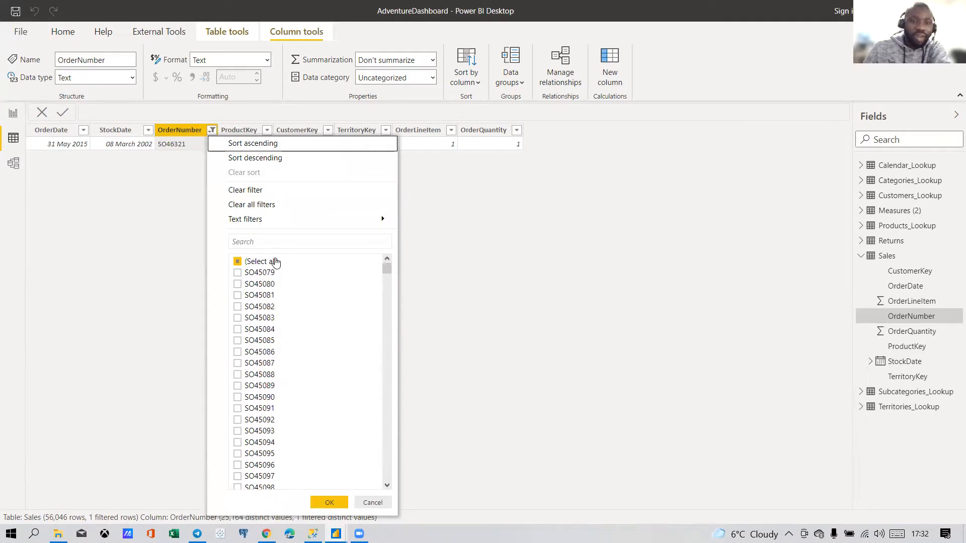
left_click(272, 262)
left_click(272, 266)
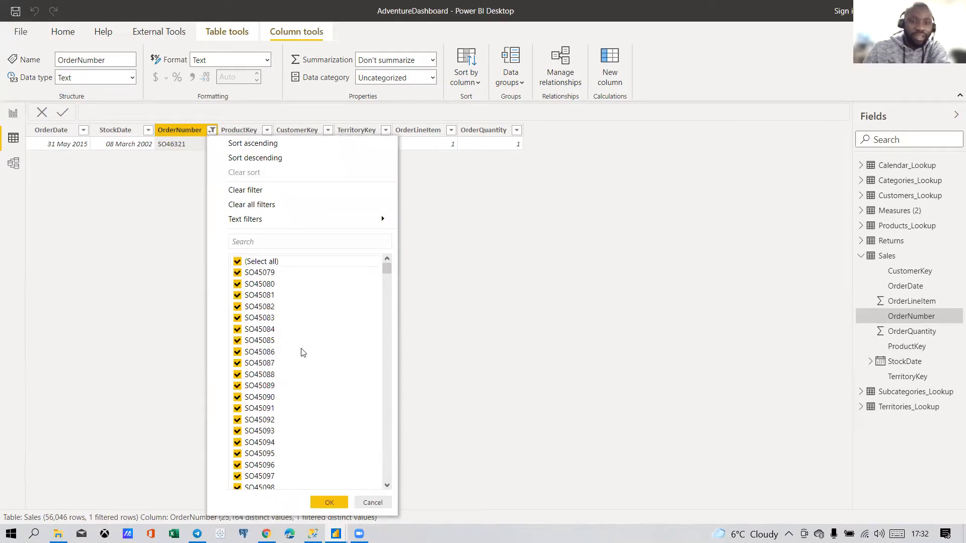
left_click(328, 501)
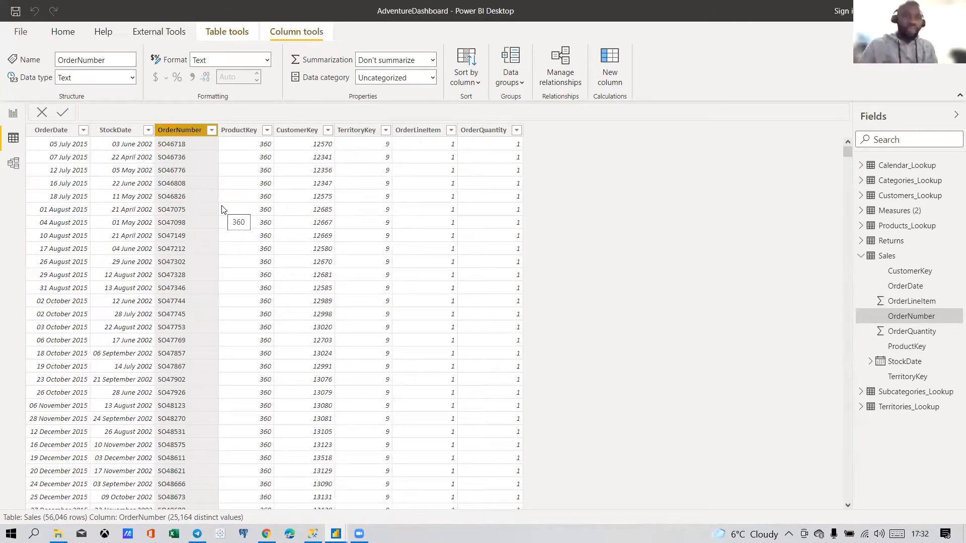
Step: Return to the report page and view the first rows of the product cost, revenue and profit table
left_click(20, 115)
left_click(345, 214)
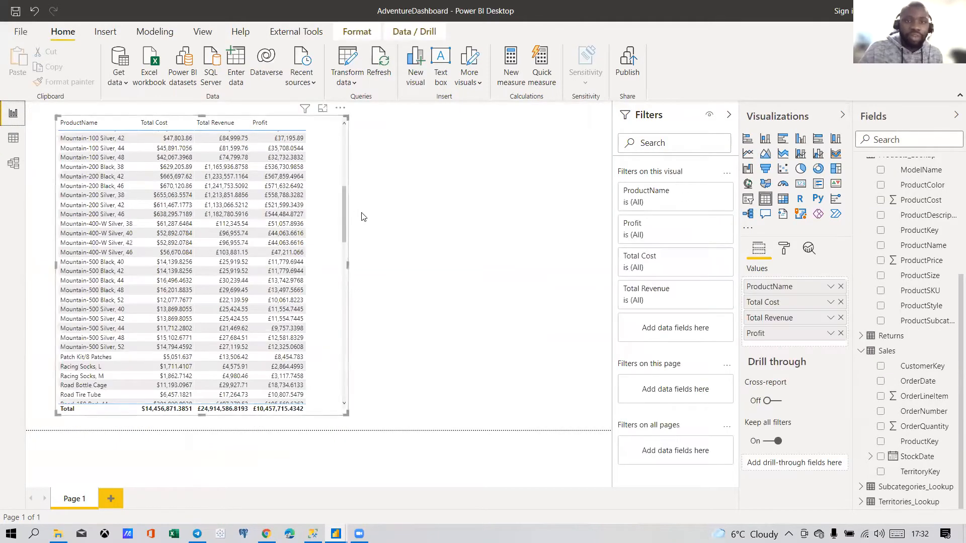
scroll(341, 221, "up", 10)
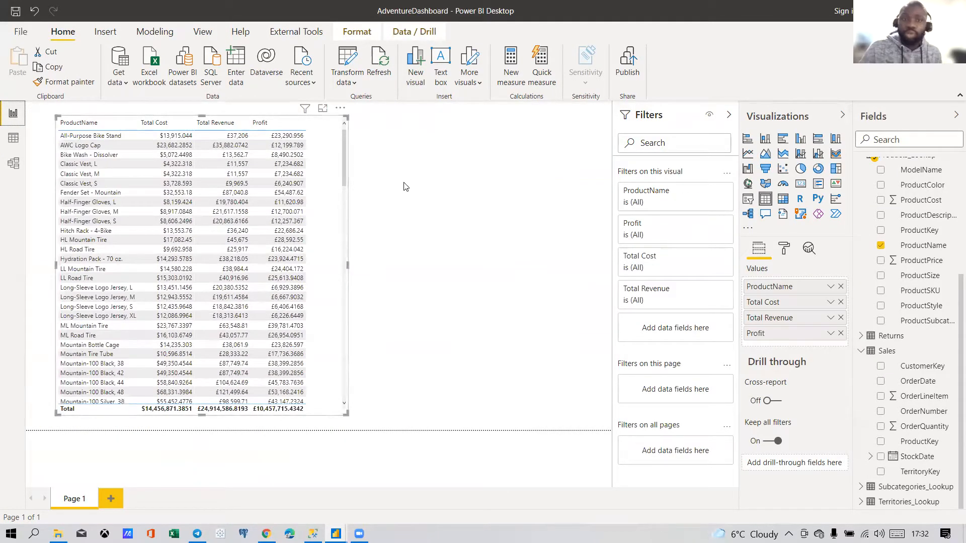
left_click(402, 186)
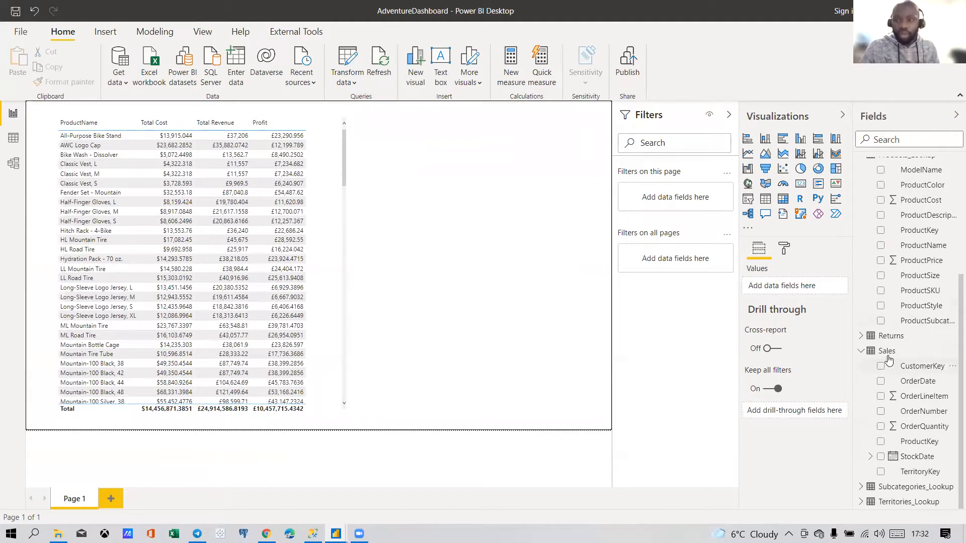
Step: Create a measure in the Sales table defined as Total Orders1 = COUNTA(Sales[OrderNumber])
right_click(885, 351)
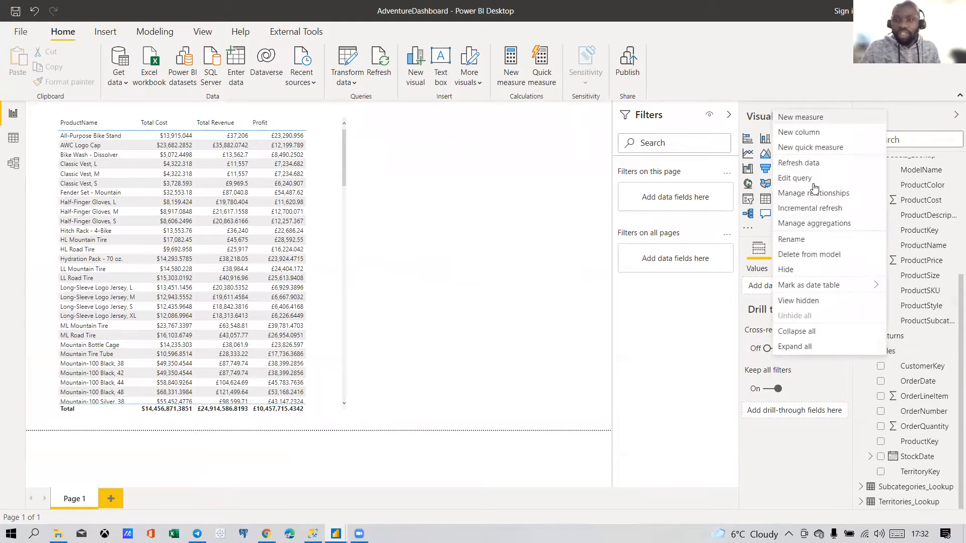
left_click(803, 119)
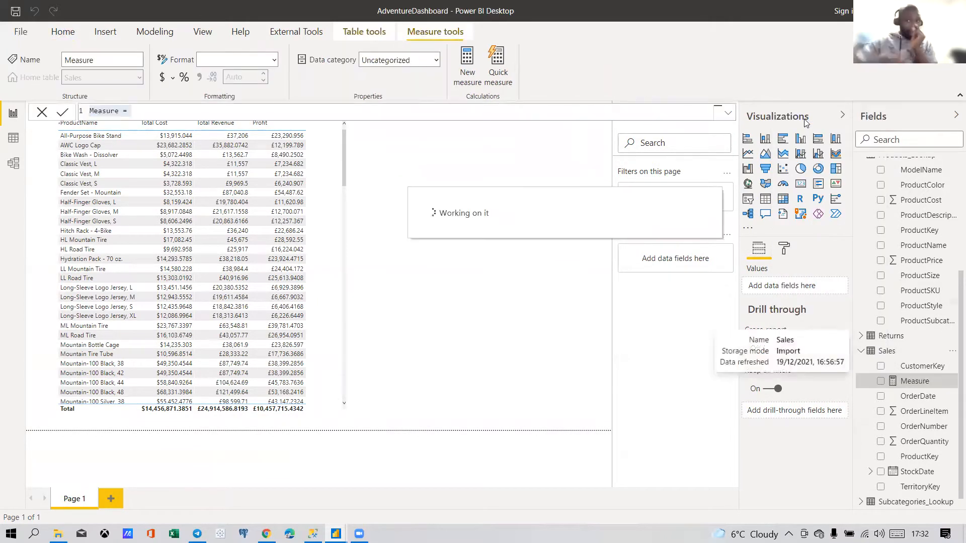
type("Total Orders")
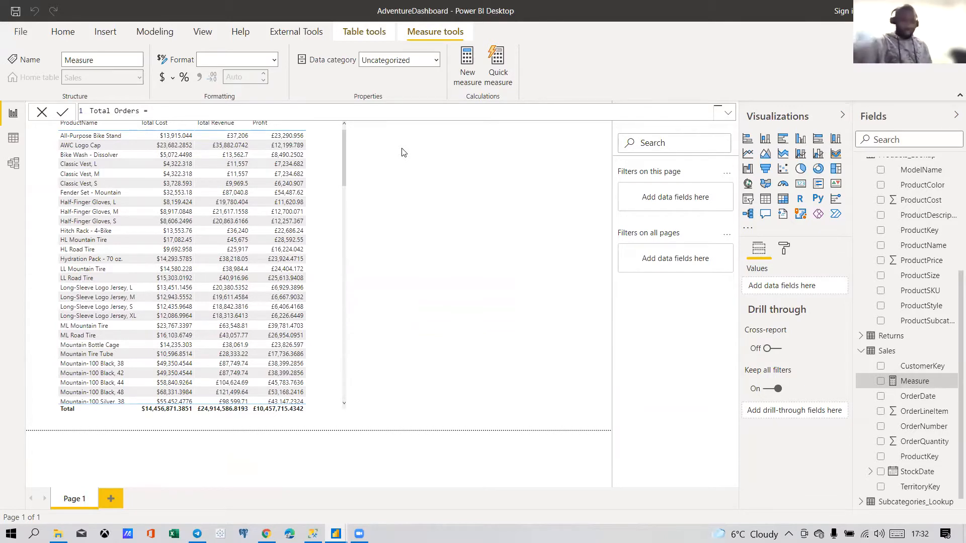
type("COUNTA")
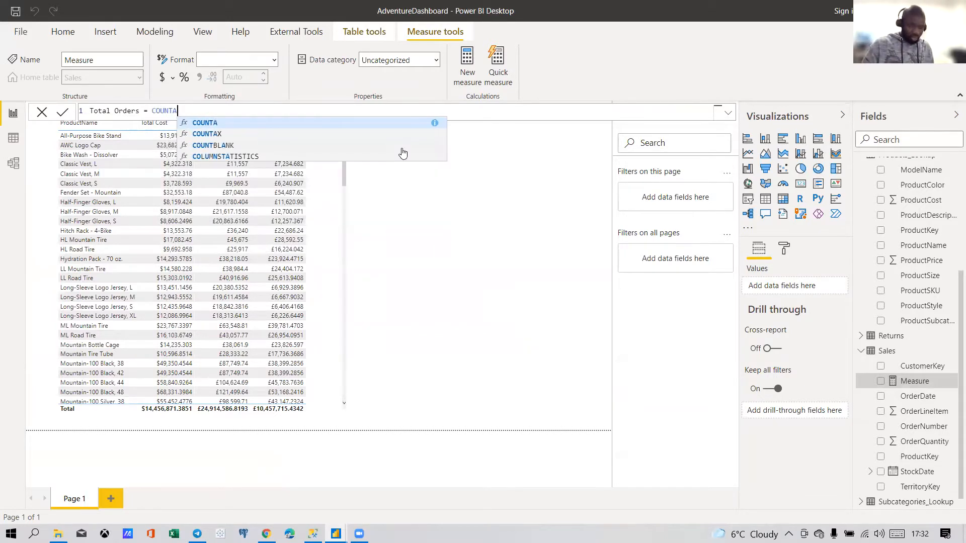
type("(")
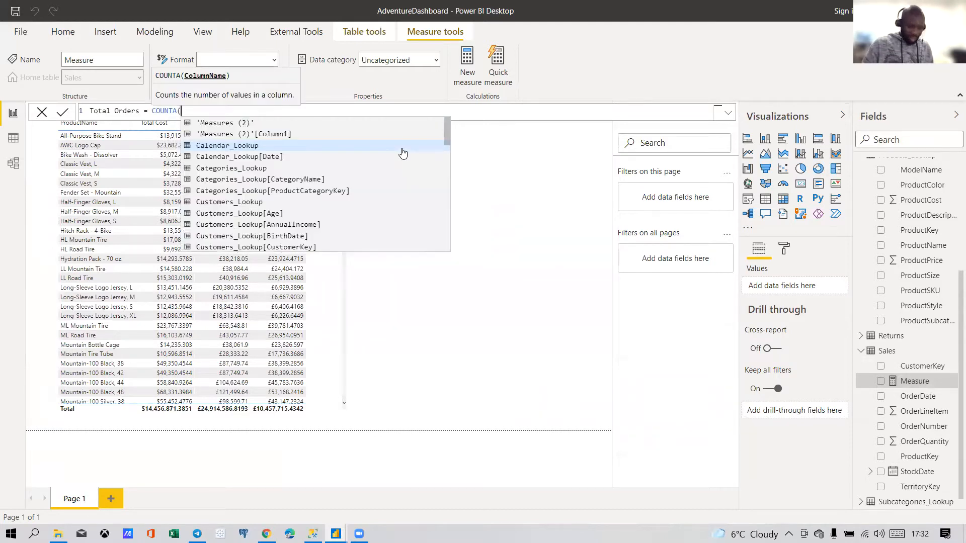
type("ORD")
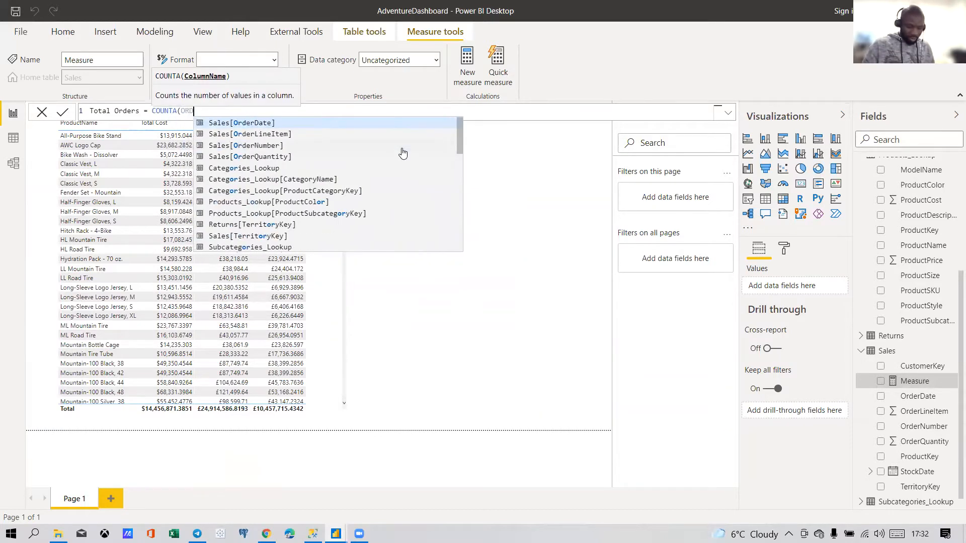
type("ERNUM")
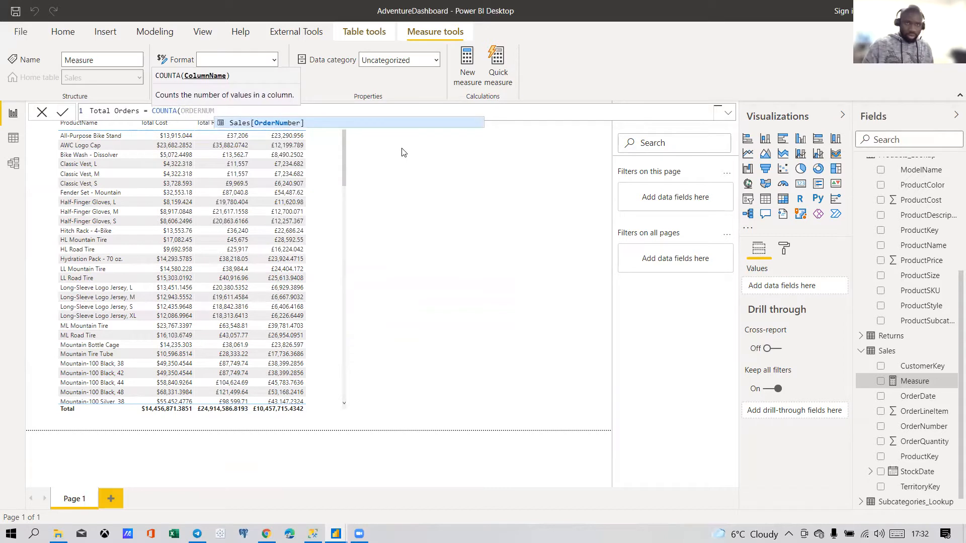
key("Tab")
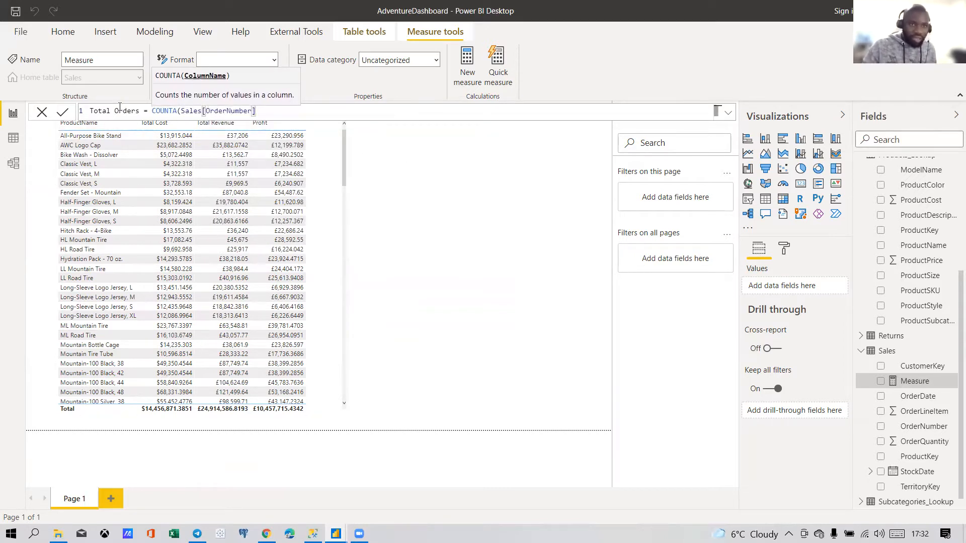
left_click(140, 111)
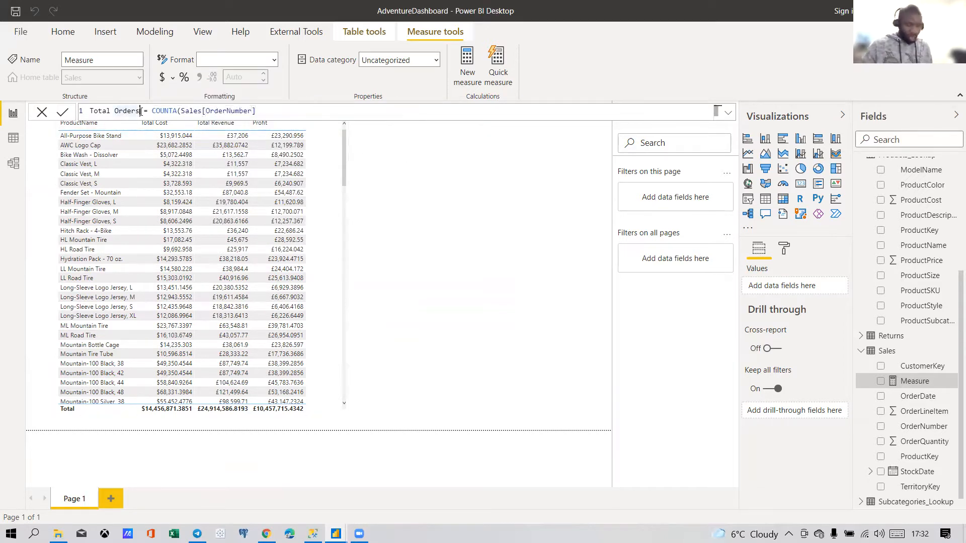
left_click(281, 112)
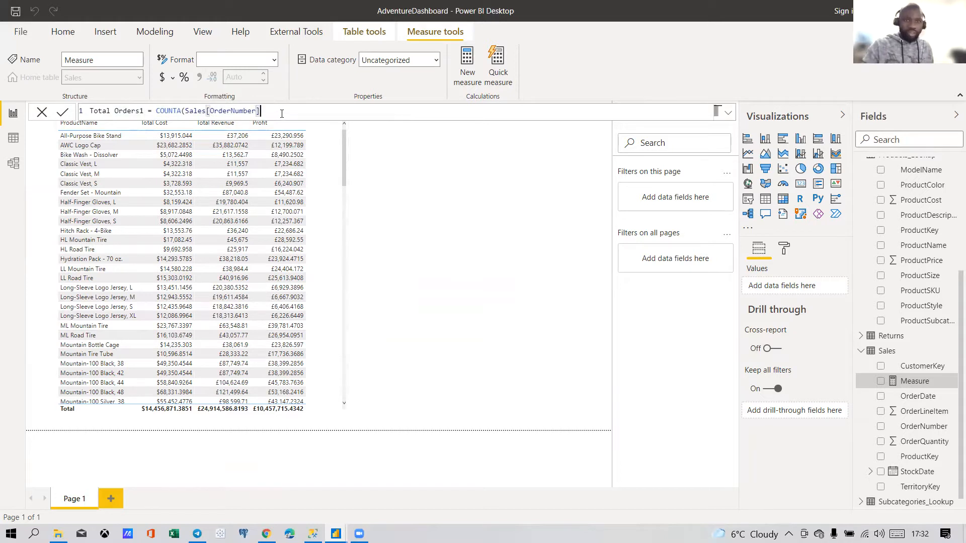
key("Return")
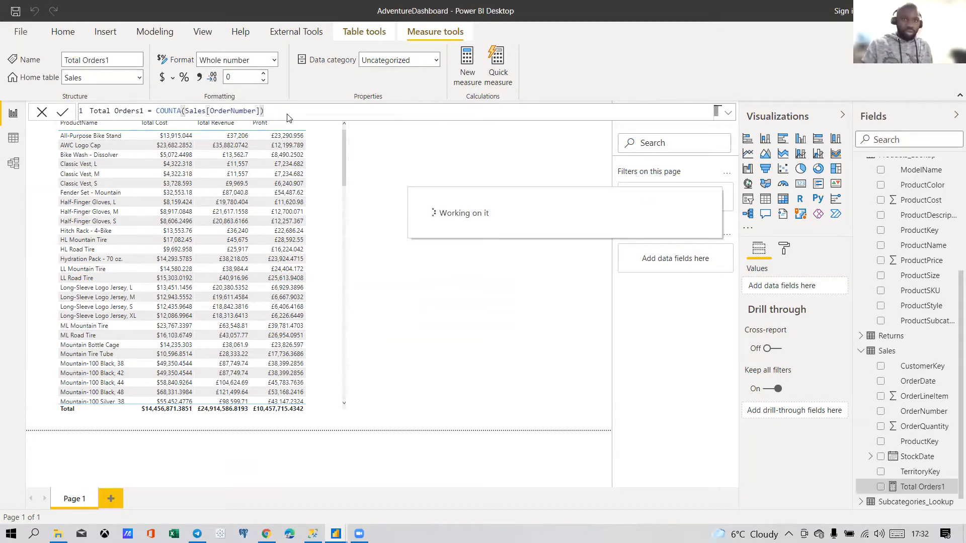
Step: Add a second table visual to the report page and show the Total Orders1 measure in it
left_click(416, 227)
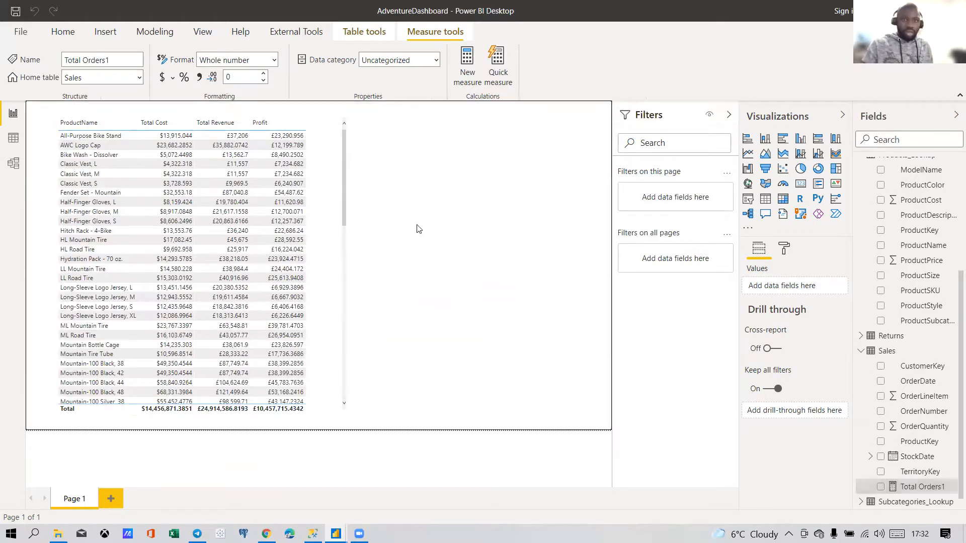
left_click(765, 199)
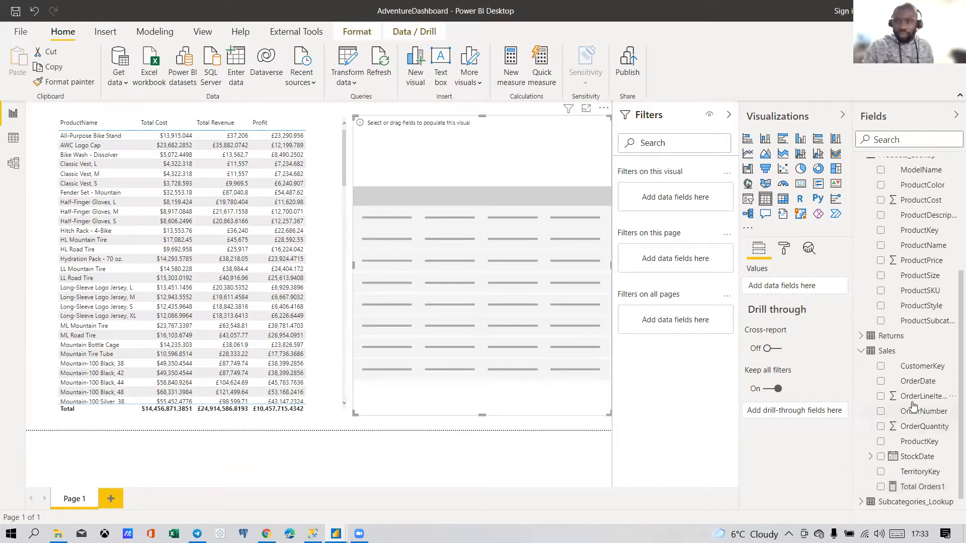
scroll(914, 411, "up", 5)
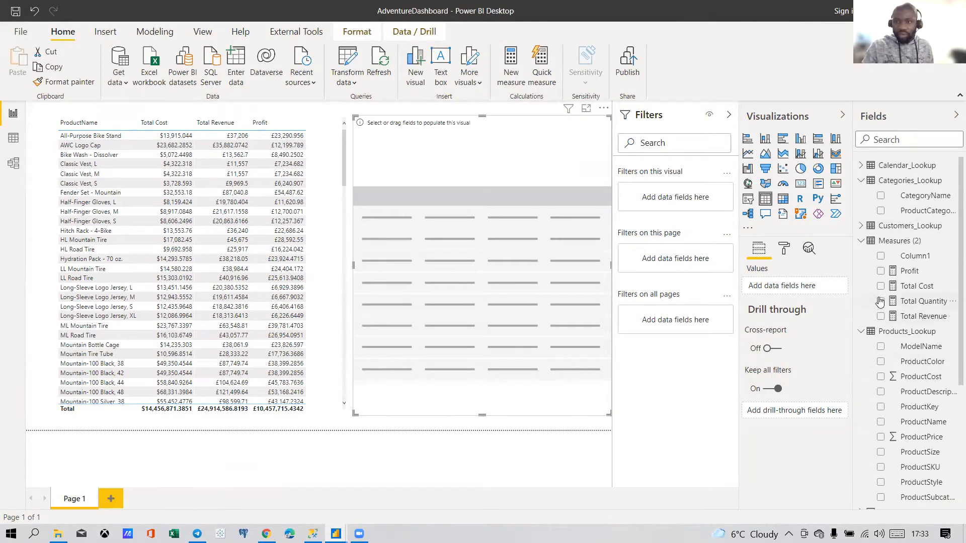
scroll(925, 372, "down", 5)
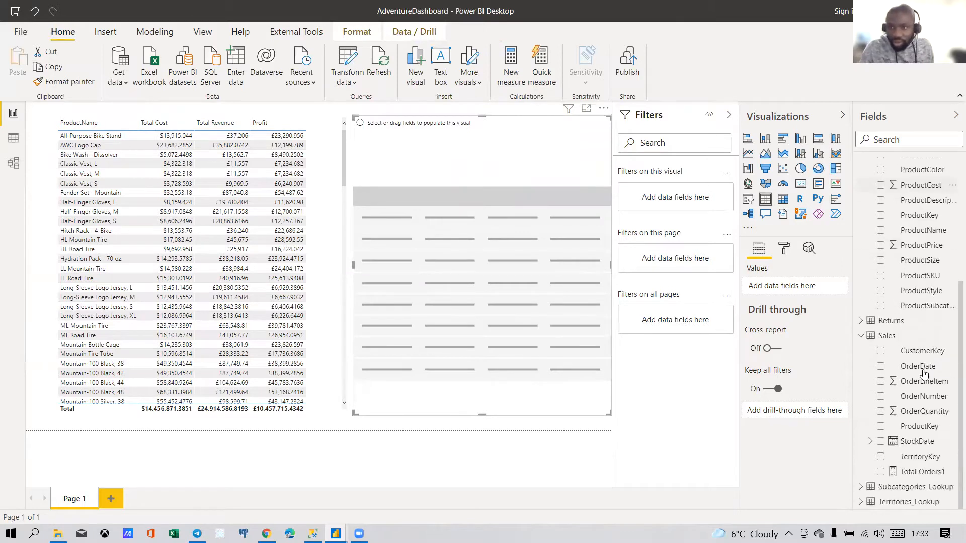
left_click(897, 471)
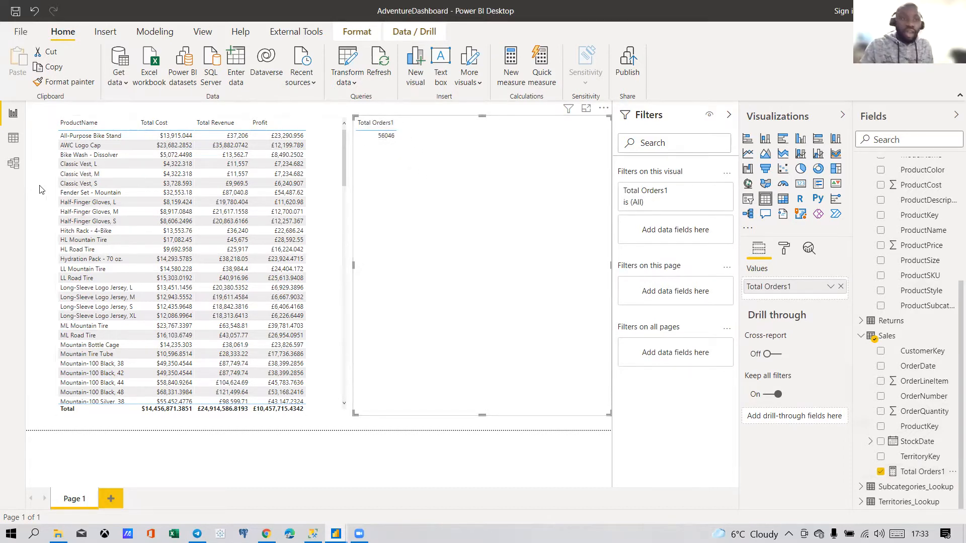
Step: Check the Sales table's data rows and row count against the Total Orders1 result, and return to the report
left_click(14, 139)
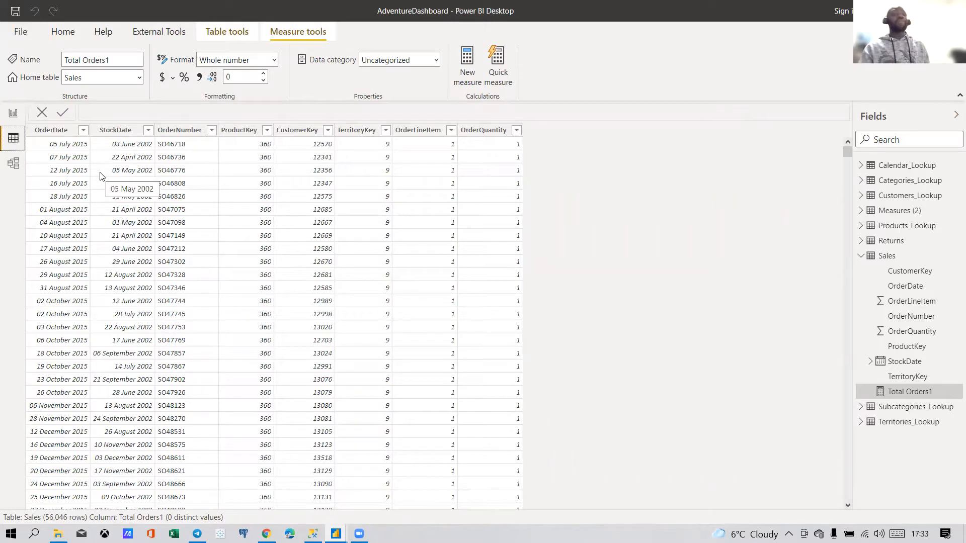
scroll(147, 195, "up", 9)
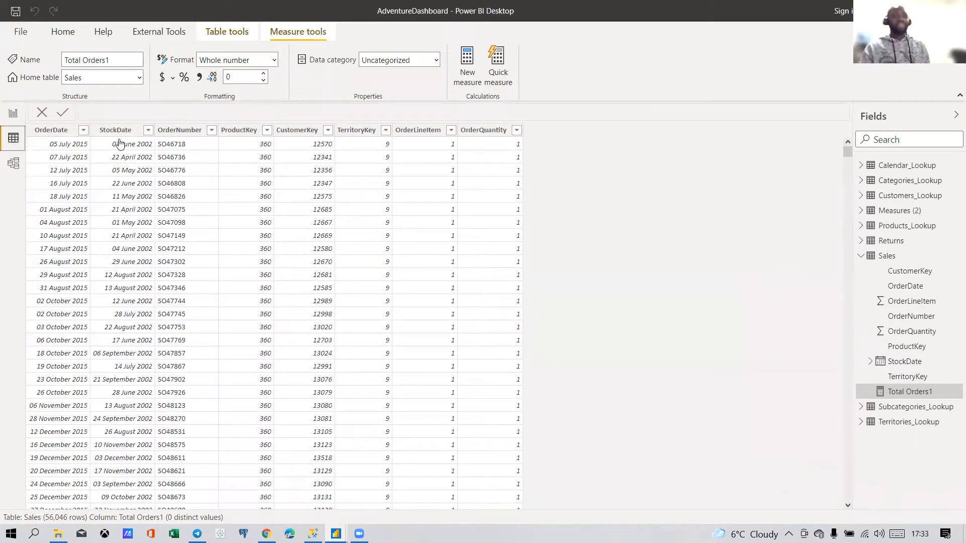
left_click(13, 113)
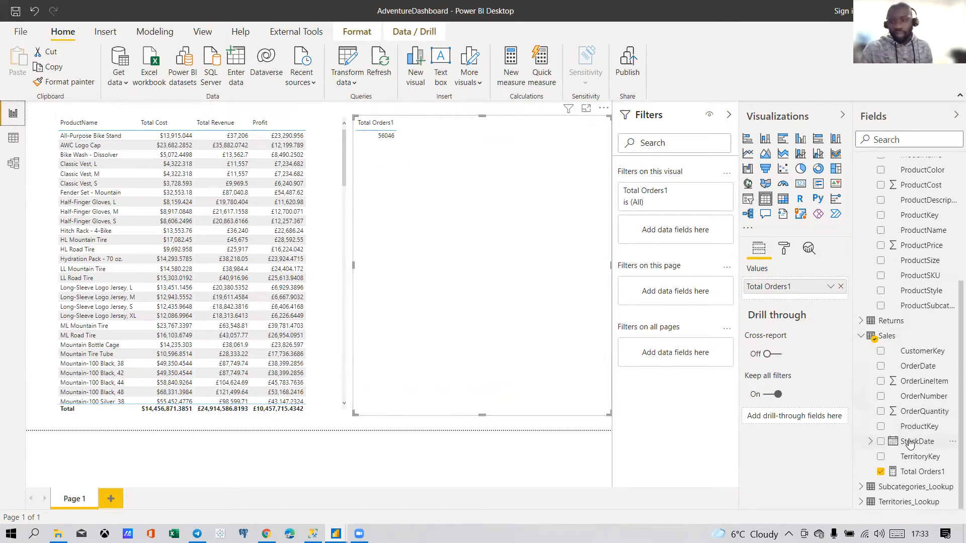
Step: Move the Total Orders1 measure from the Sales table to the Measures (2) home table
left_click(915, 477)
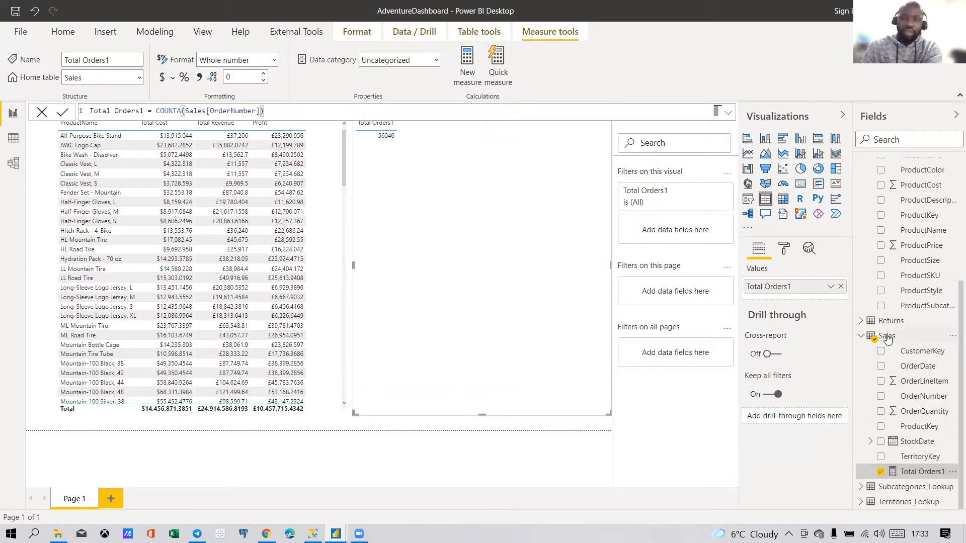
scroll(887, 337, "up", 4)
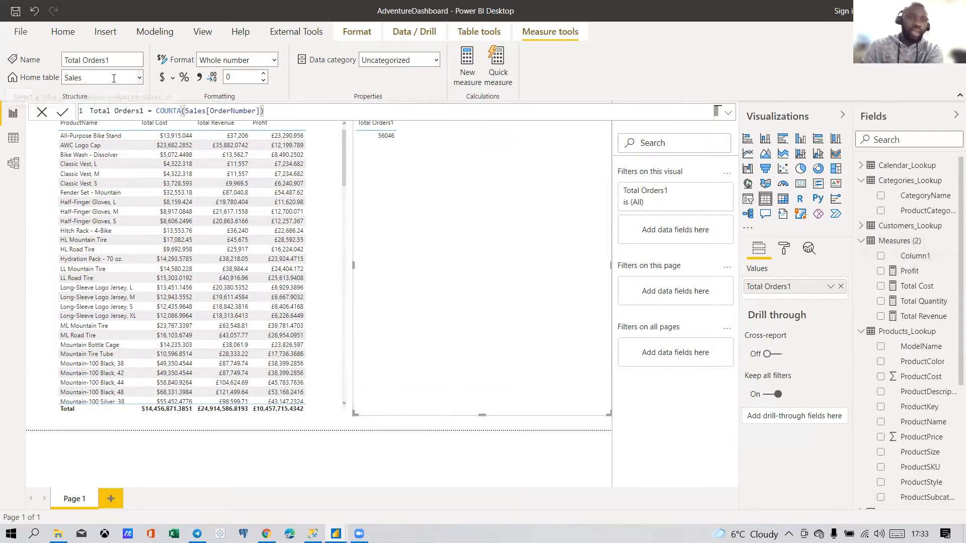
scroll(923, 477, "down", 4)
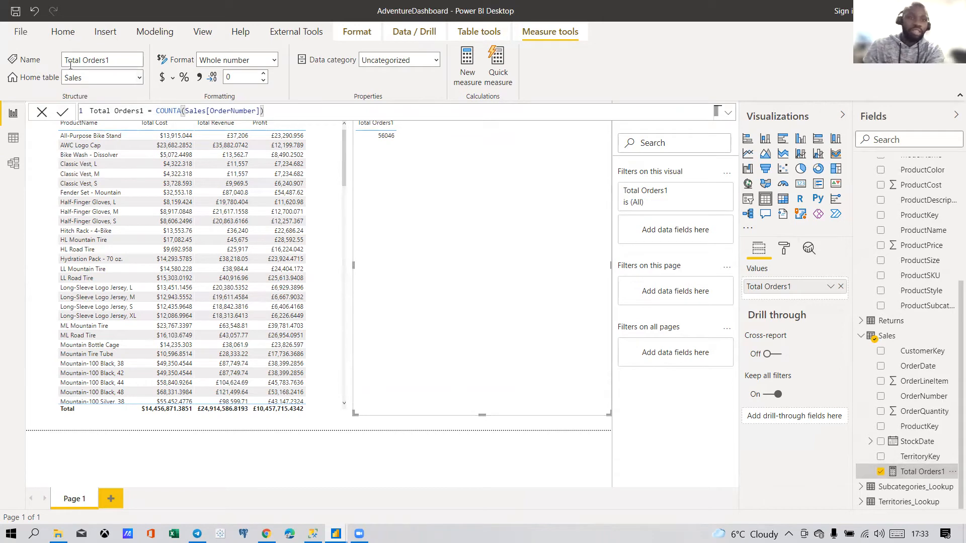
left_click(140, 78)
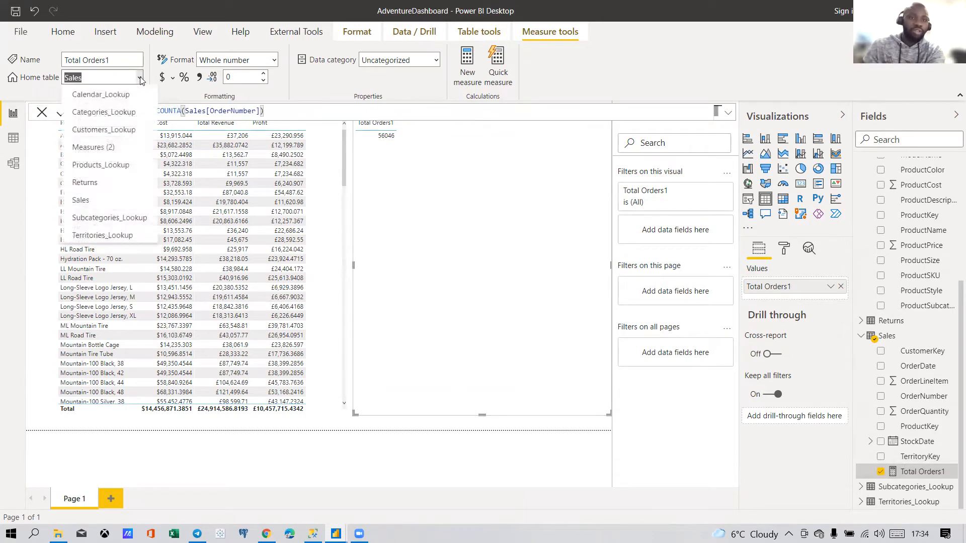
left_click(108, 147)
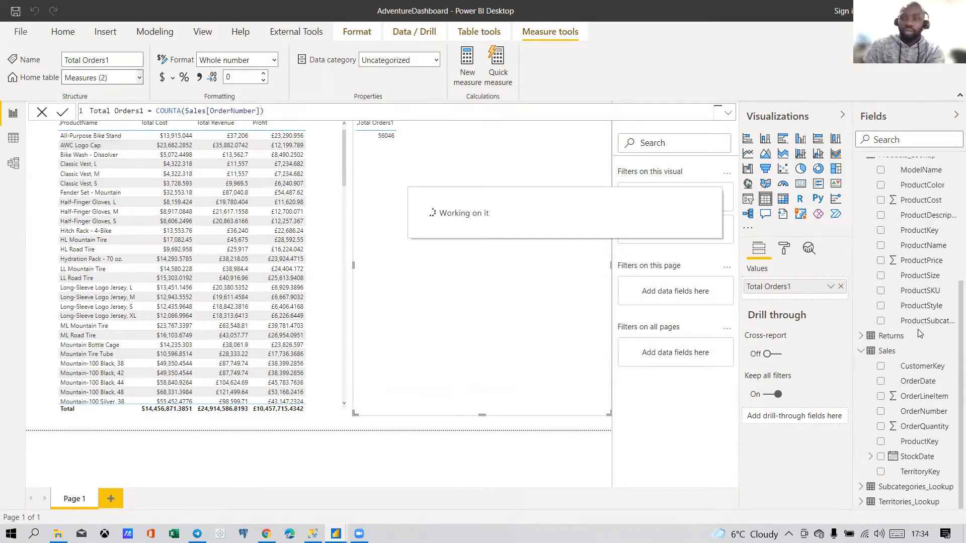
scroll(912, 312, "up", 4)
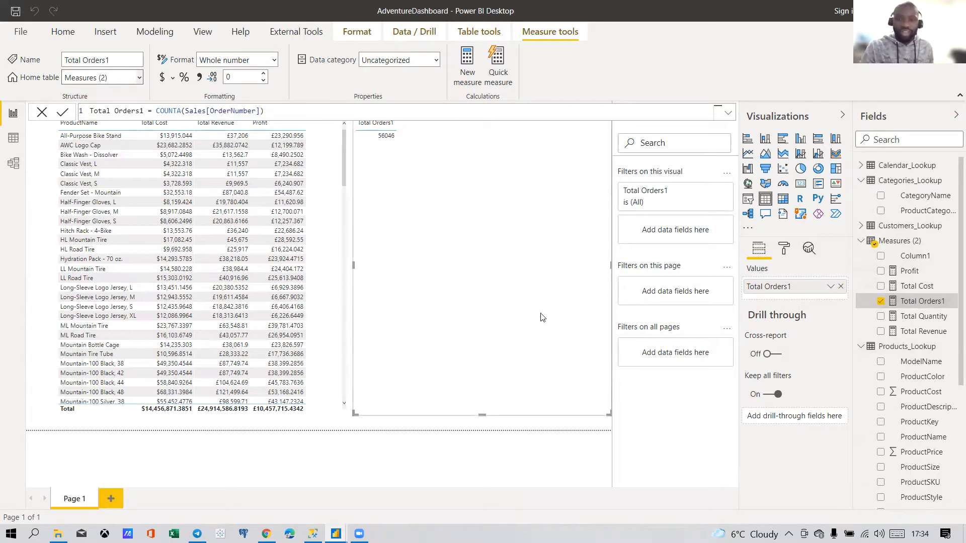
left_click(352, 431)
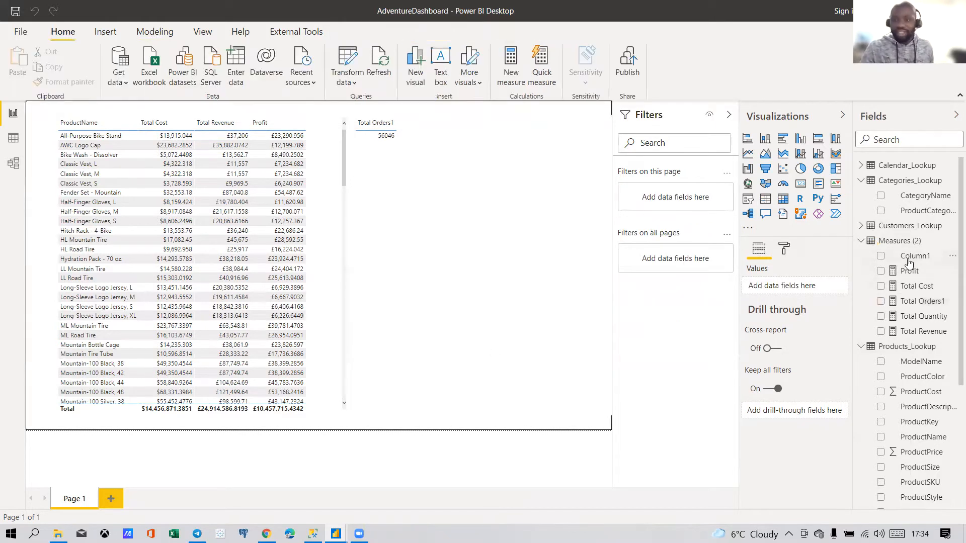
Step: Create a measure in Measures (2) defined as Total Orders = DISTINCTCOUNT(Sales[OrderNumber])
right_click(900, 241)
left_click(835, 247)
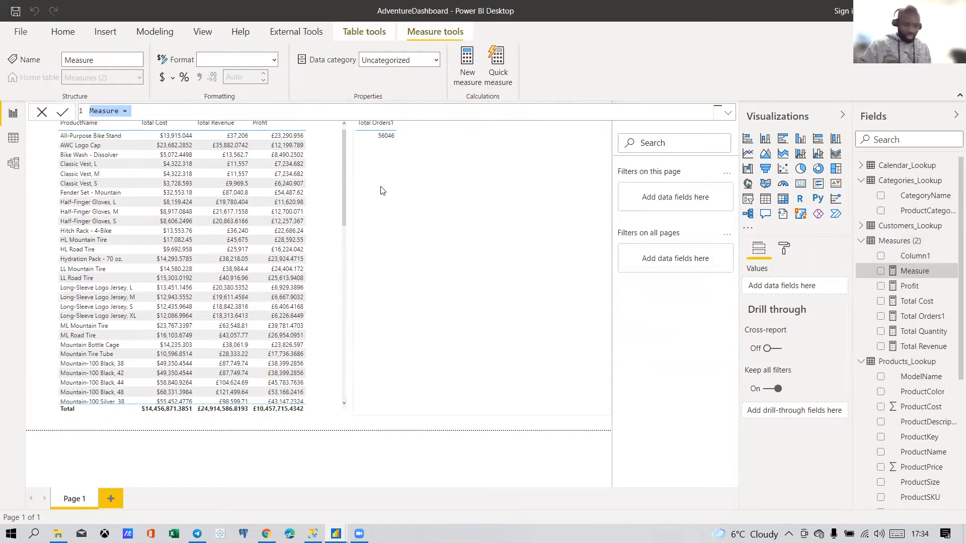
type("Total Order")
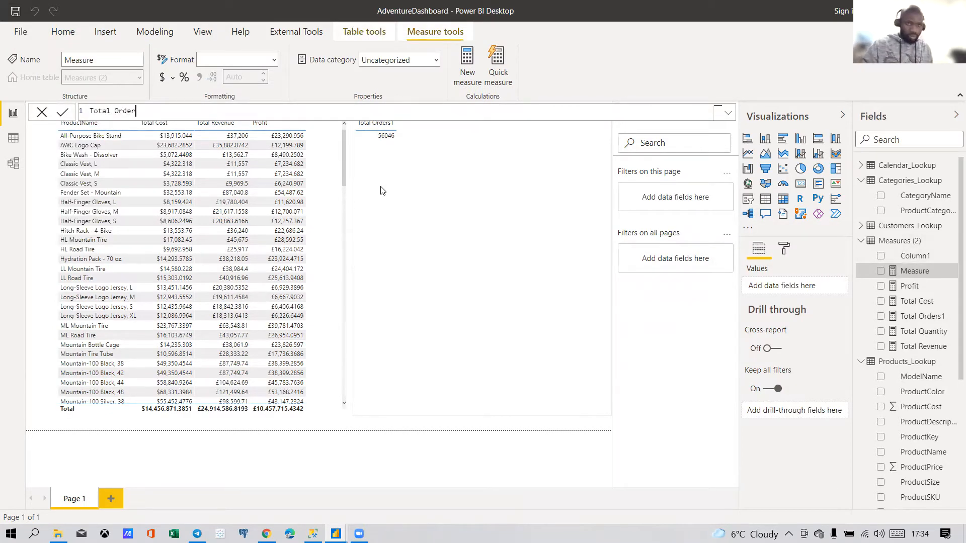
type("s = DISTINCT")
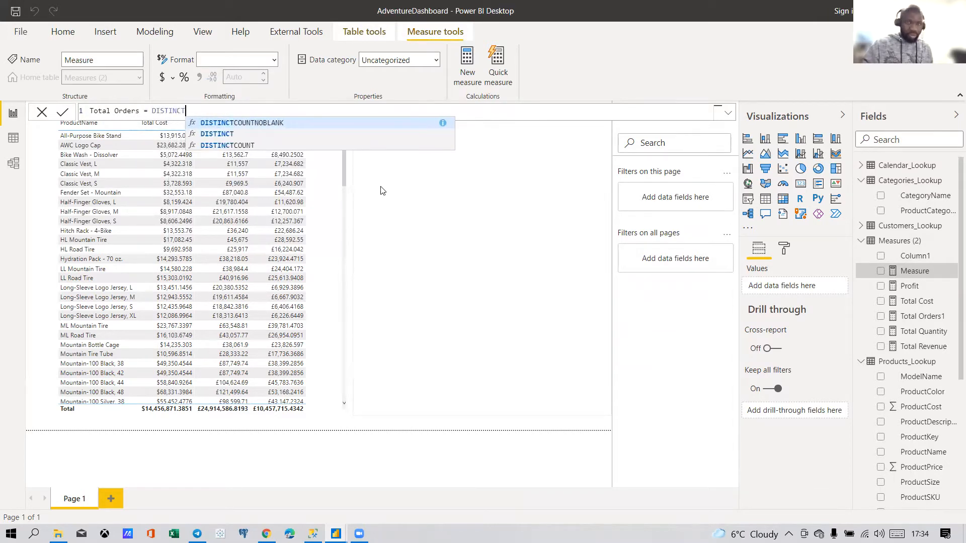
key("Down")
key("Down")
key("Tab")
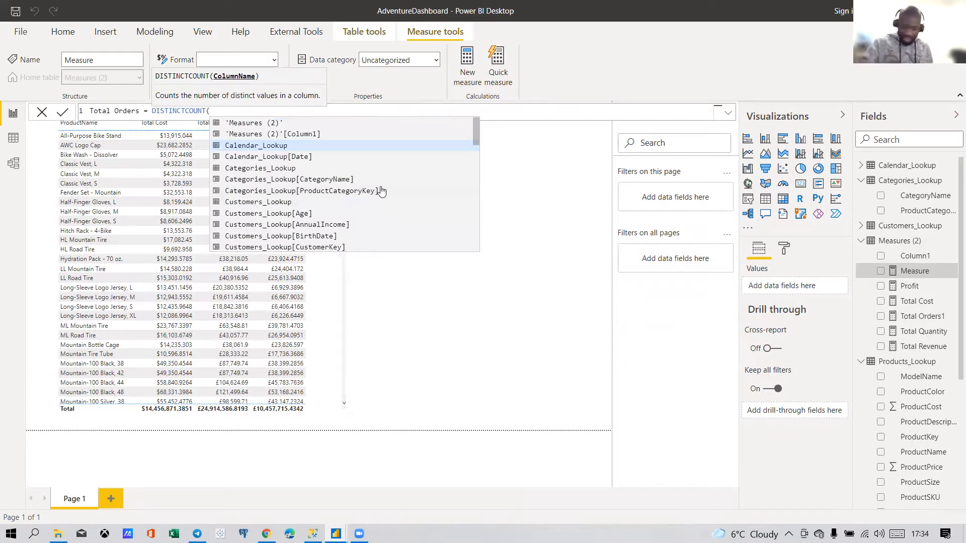
type("ORDERNU")
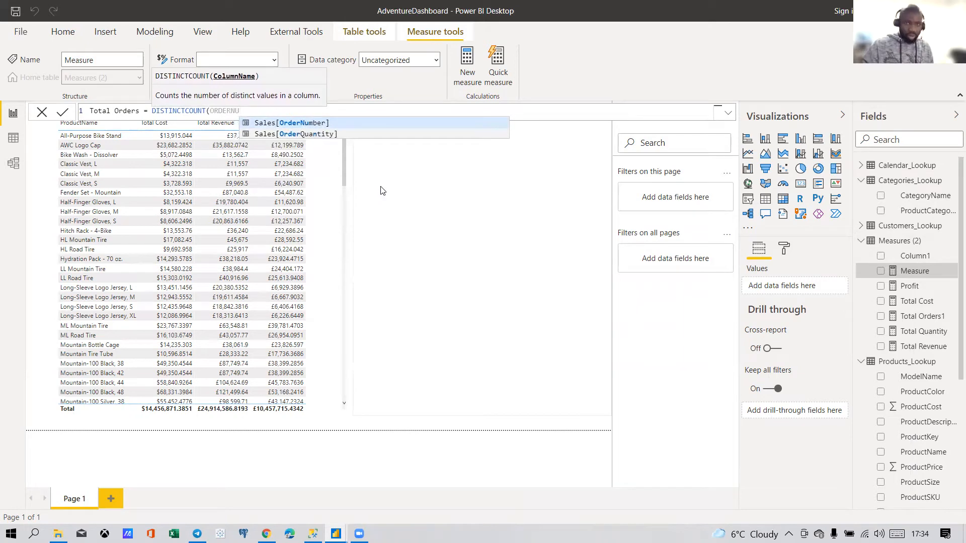
key("Tab")
type(")")
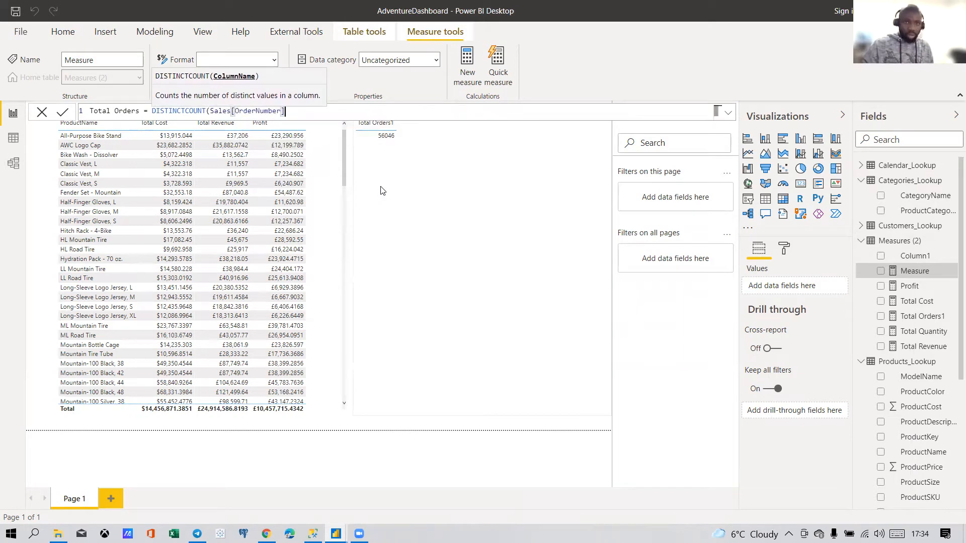
key("Return")
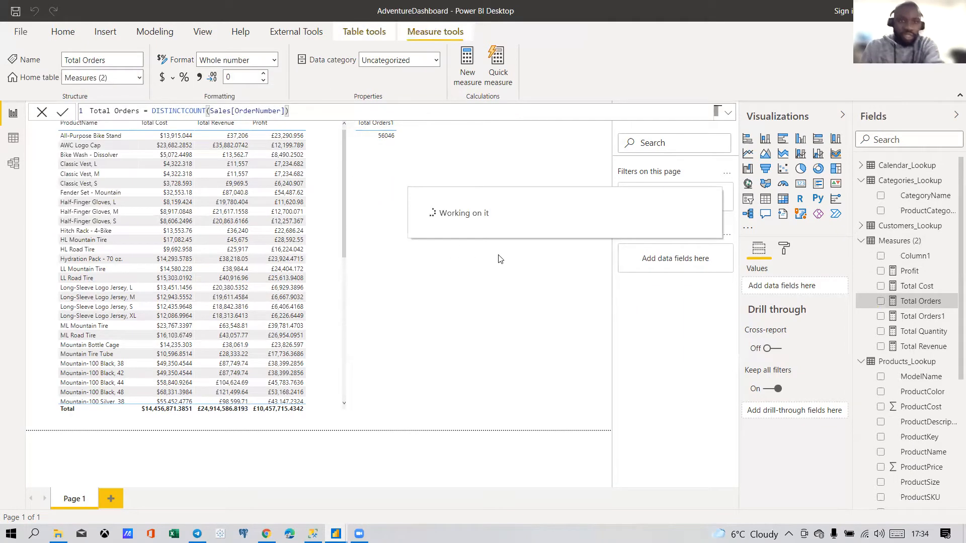
Step: Add the Total Orders measure to the Total Orders1 table visual and shrink that visual to just its header and value row
left_click(466, 258)
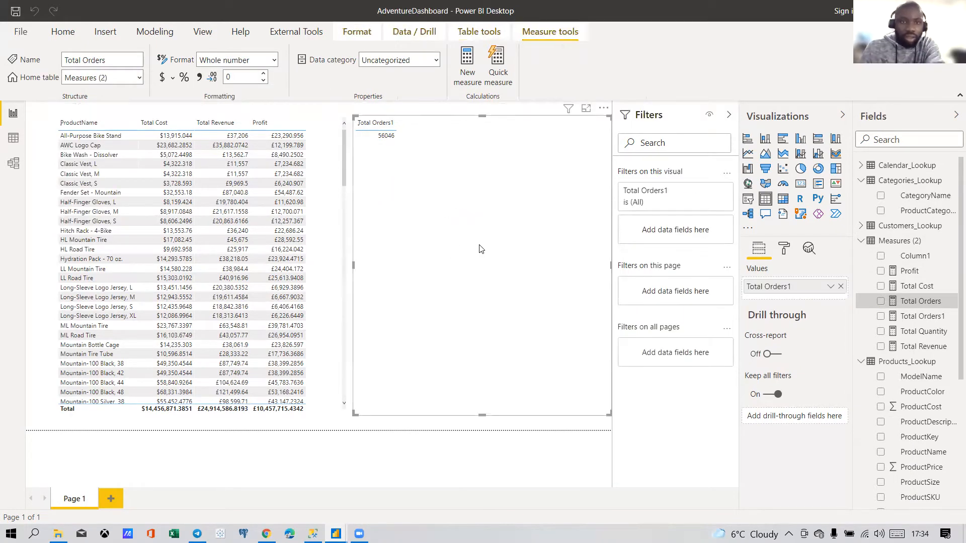
left_click(880, 302)
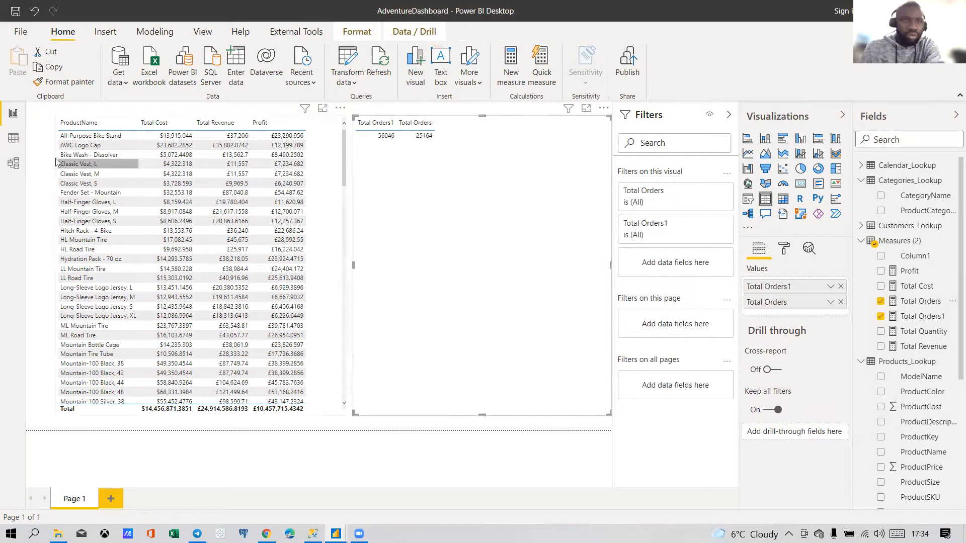
left_click(14, 139)
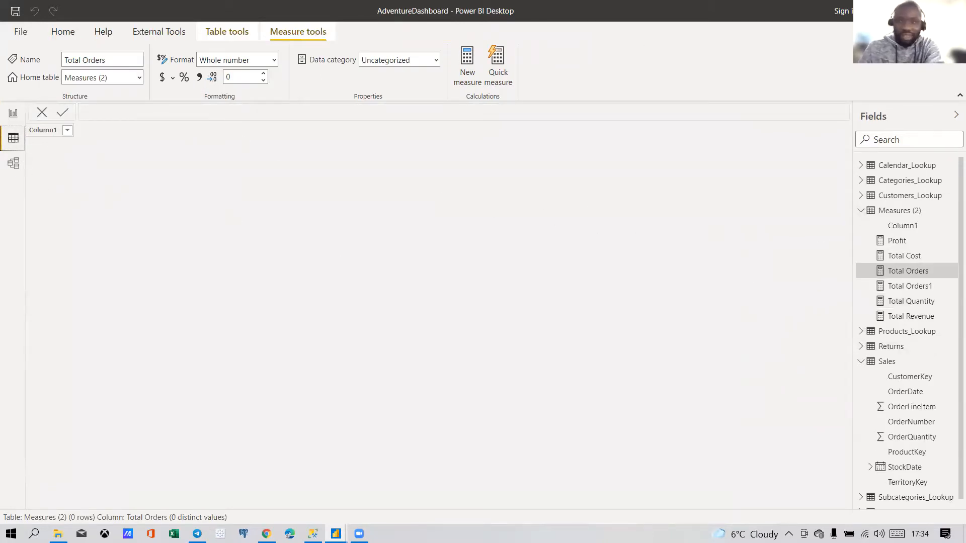
left_click(13, 113)
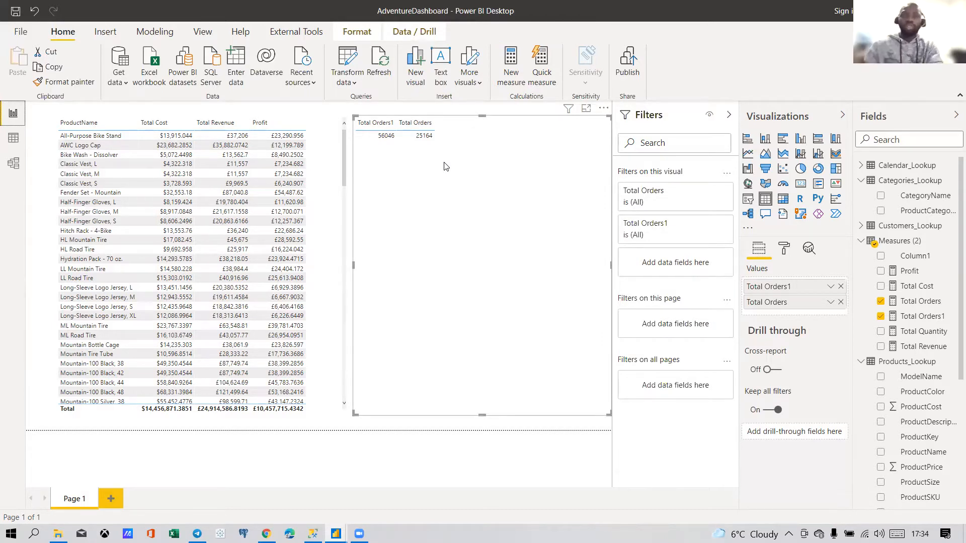
left_click_drag(482, 416, 488, 159)
left_click(476, 202)
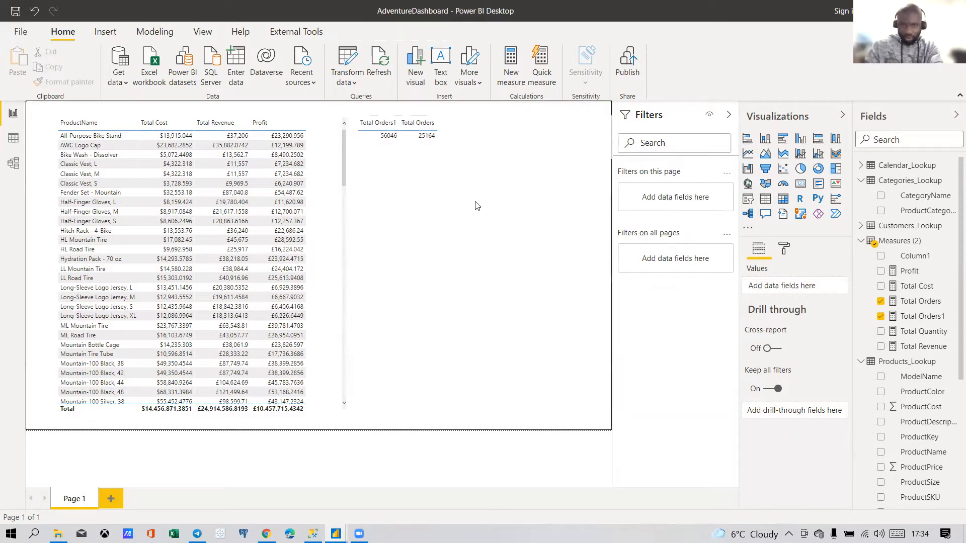
Step: Add a third table visual below the order totals and show OrderNumber from the Sales table in it
left_click(764, 199)
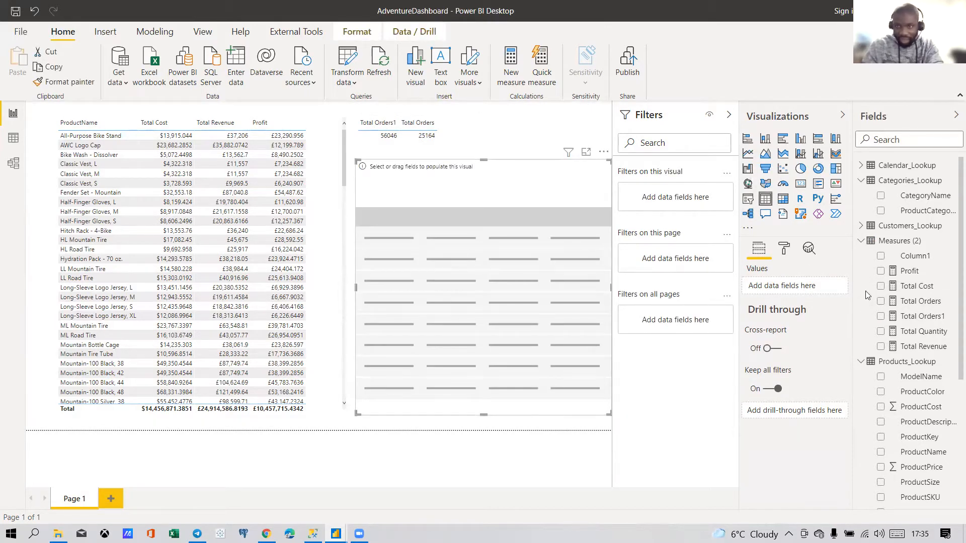
scroll(916, 309, "down", 2)
scroll(912, 254, "up", 3)
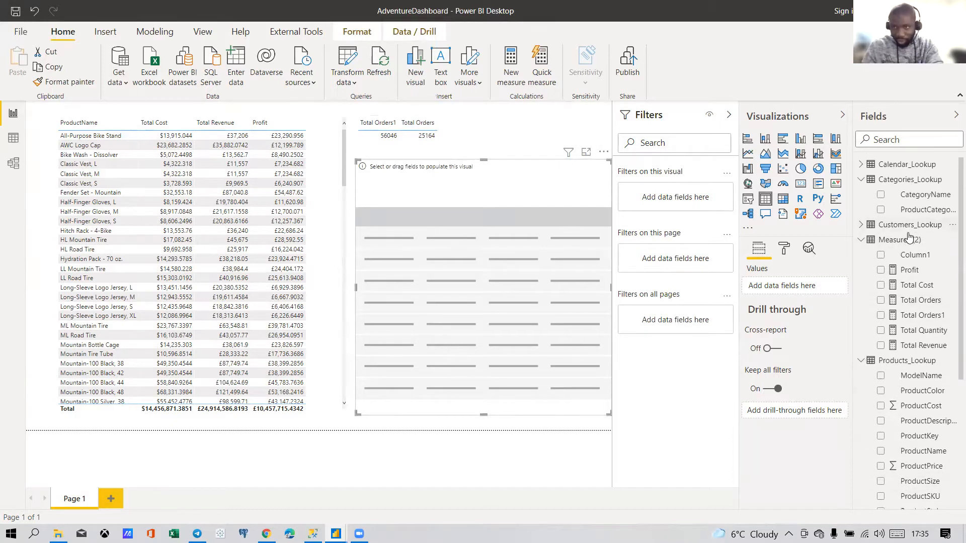
scroll(904, 300, "down", 5)
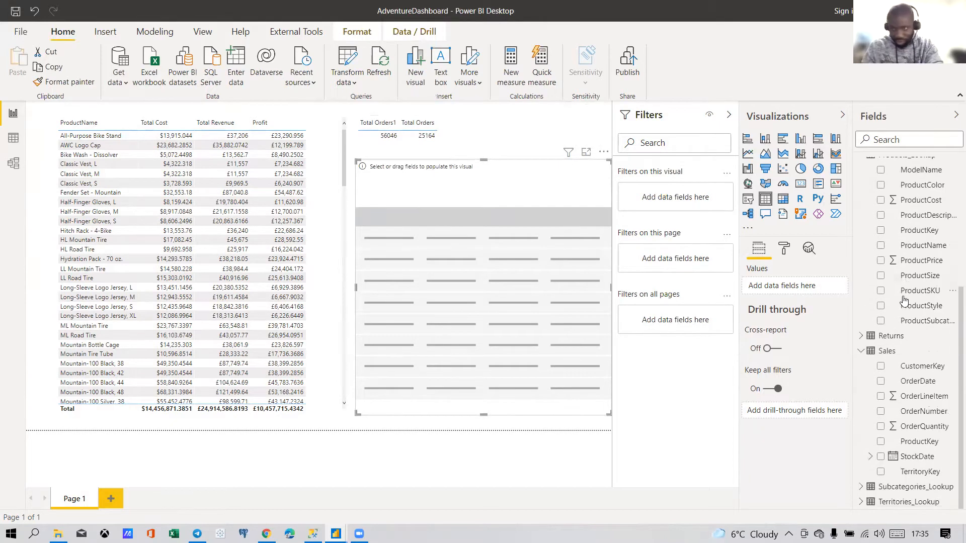
left_click(881, 415)
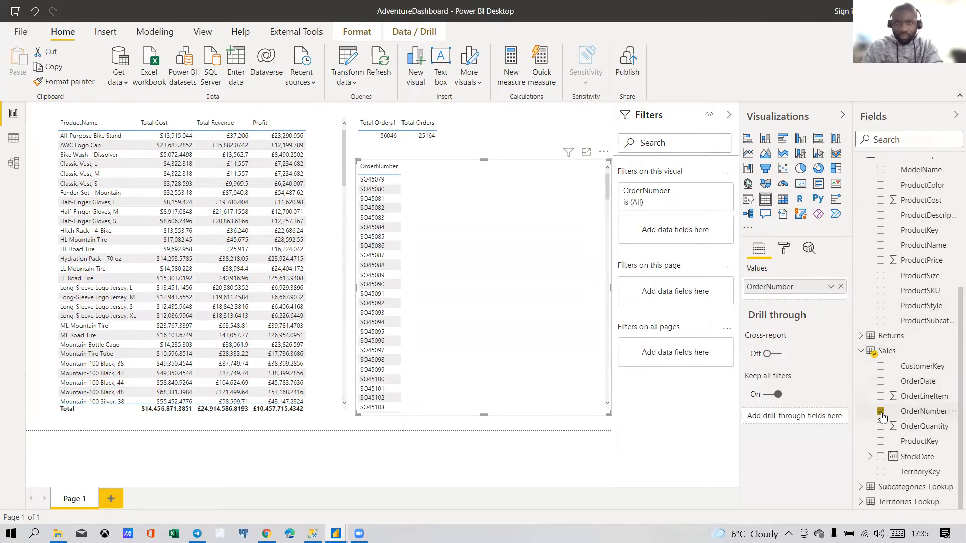
Step: Add ProductName from Products_Lookup to the OrderNumber table and review which products are listed for each order
scroll(907, 305, "up", 5)
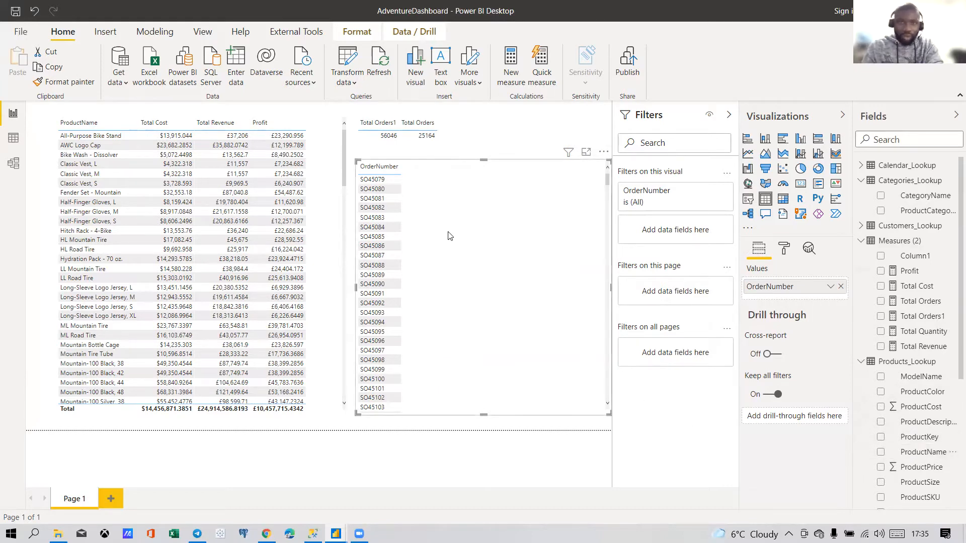
left_click(880, 452)
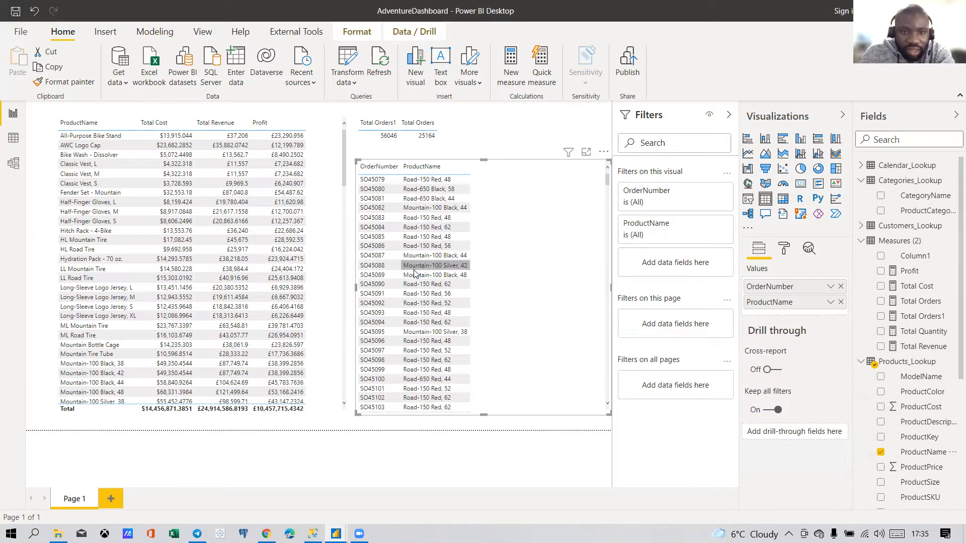
scroll(406, 314, "down", 2)
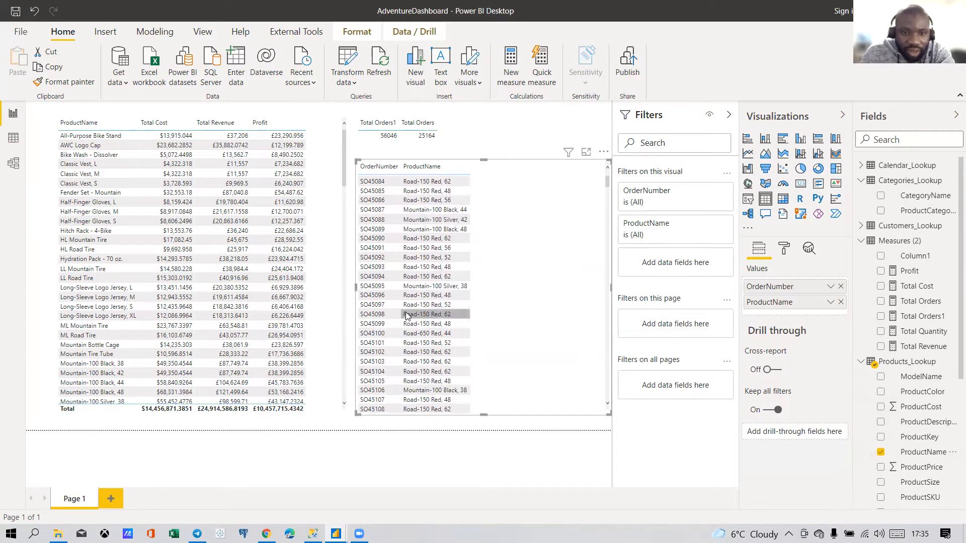
scroll(407, 314, "down", 4)
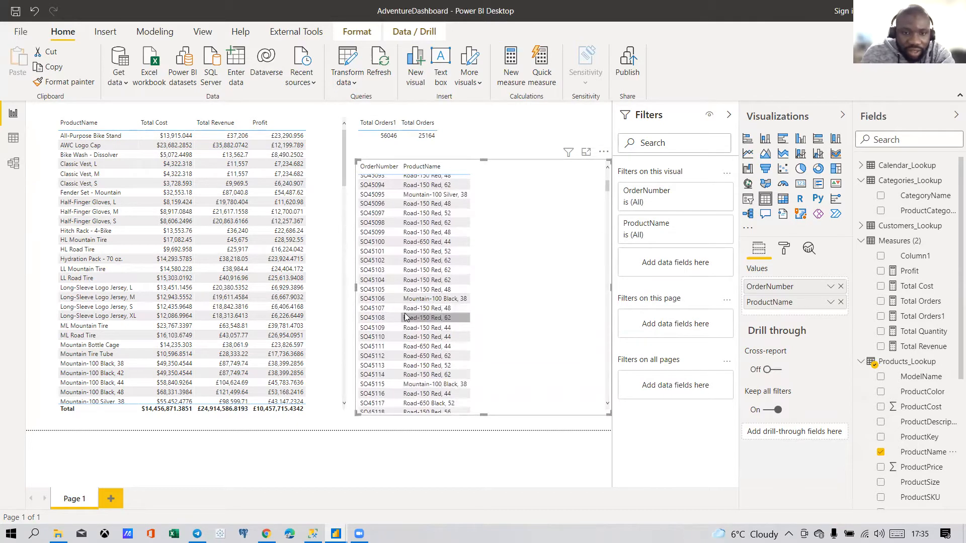
scroll(405, 314, "down", 6)
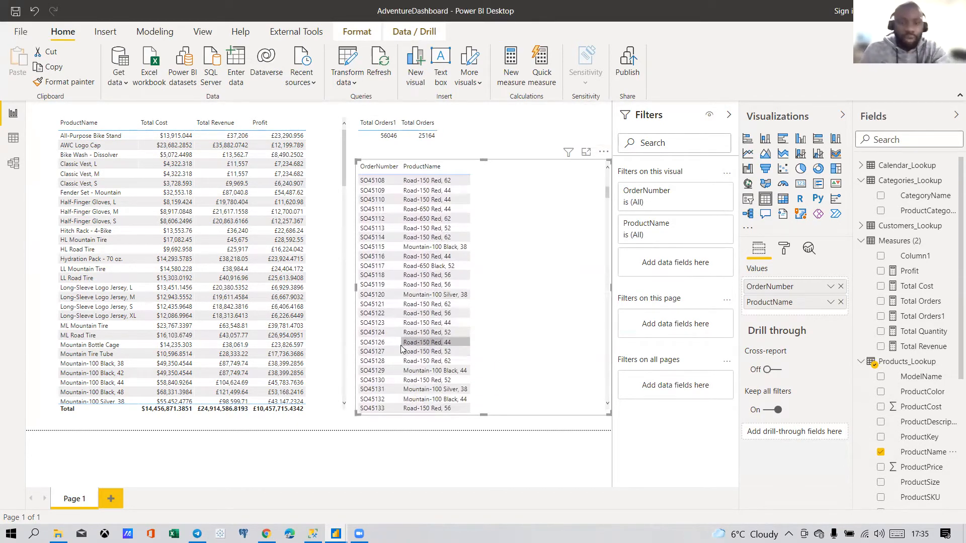
scroll(402, 332, "up", 10)
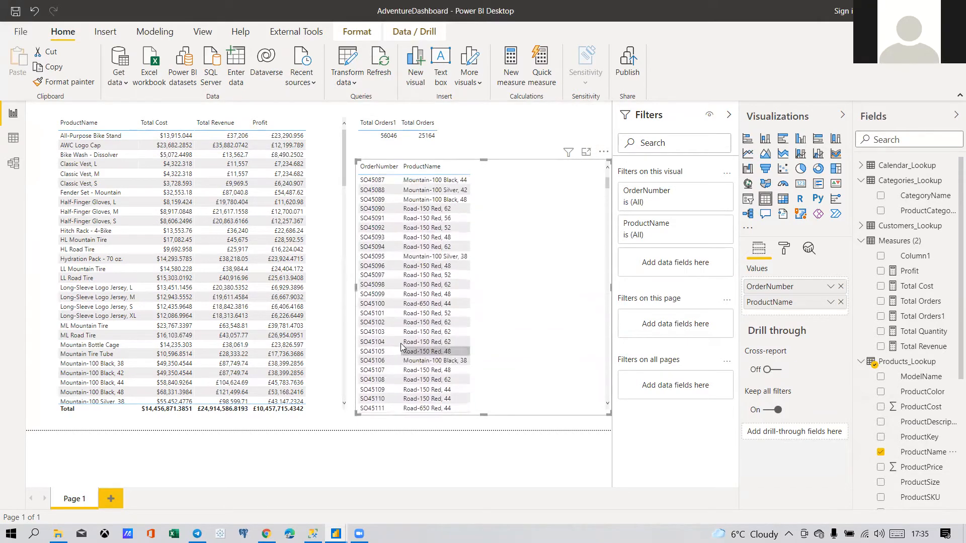
left_click(883, 453)
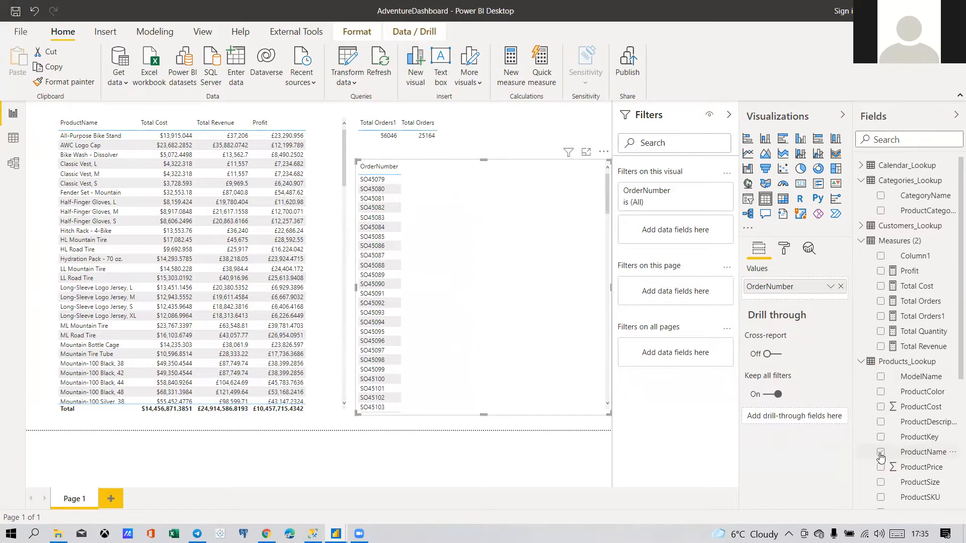
left_click(880, 453)
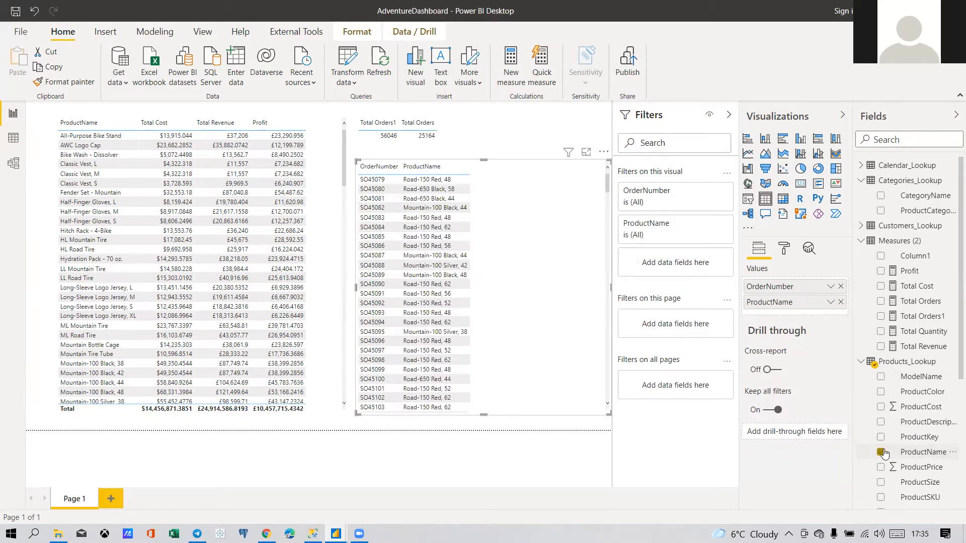
scroll(885, 425, "down", 3)
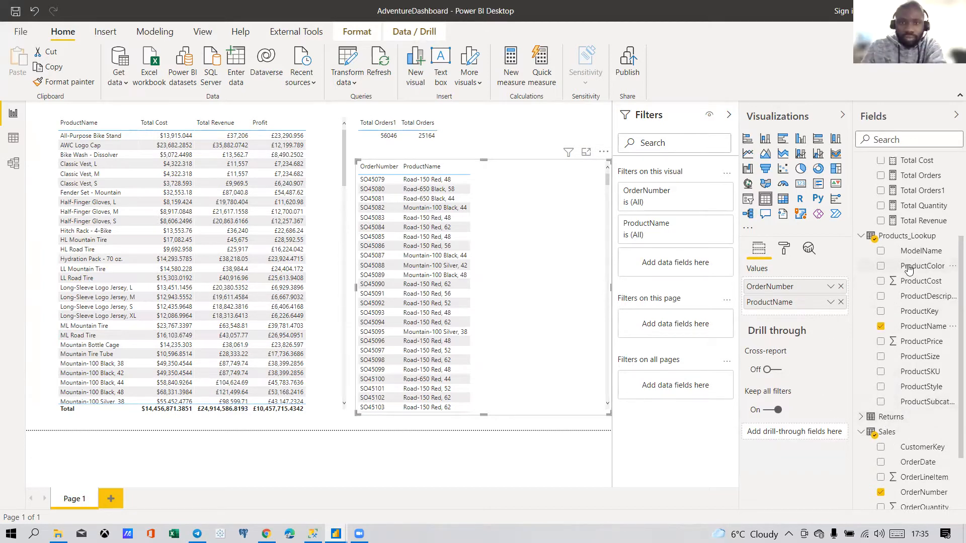
scroll(909, 270, "up", 3)
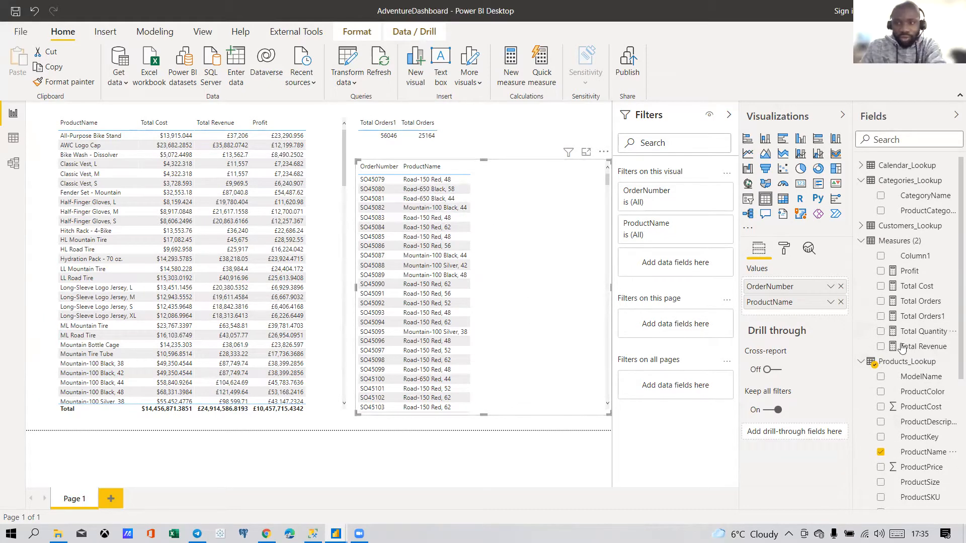
scroll(905, 347, "down", 5)
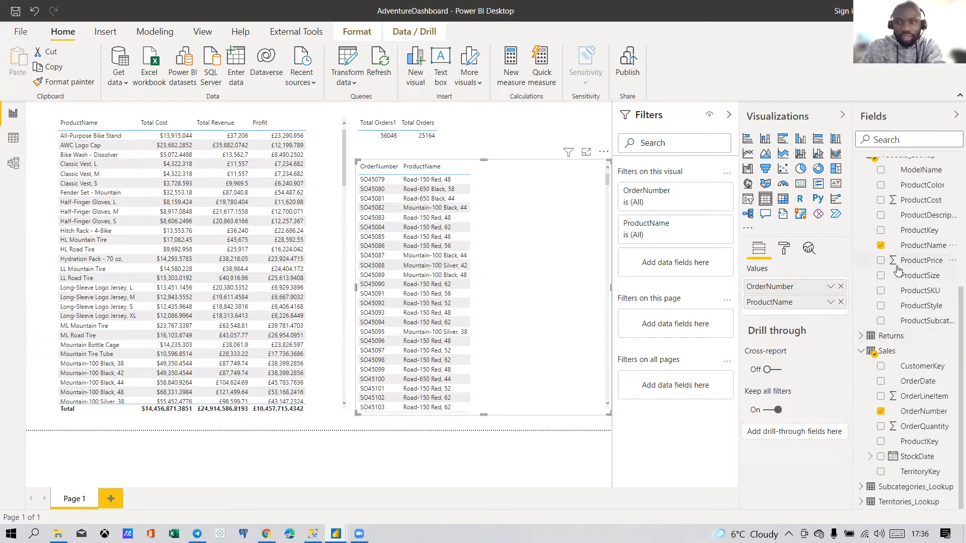
scroll(898, 339, "up", 3)
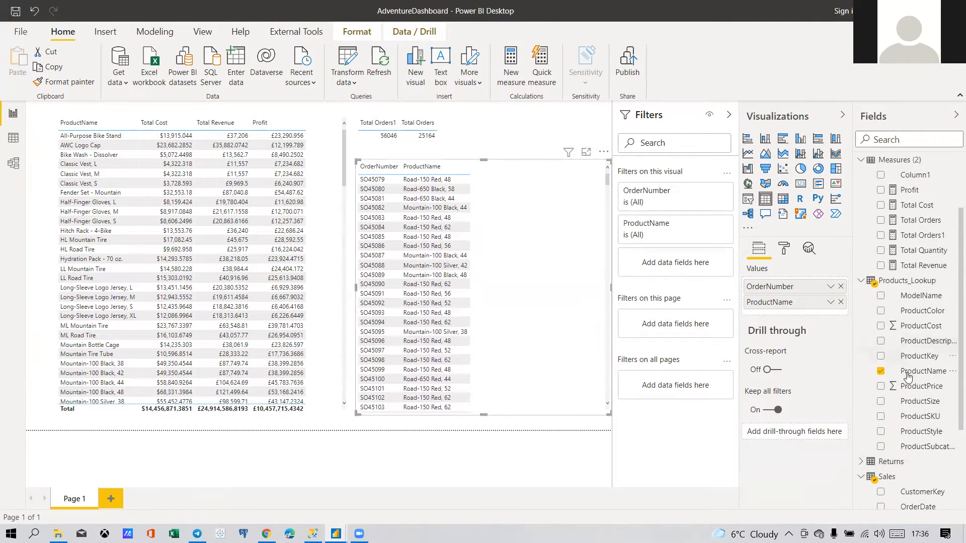
Step: Try the Total Orders1 and Total Orders measures in the OrderNumber and ProductName table, removing each one again
scroll(904, 369, "up", 2)
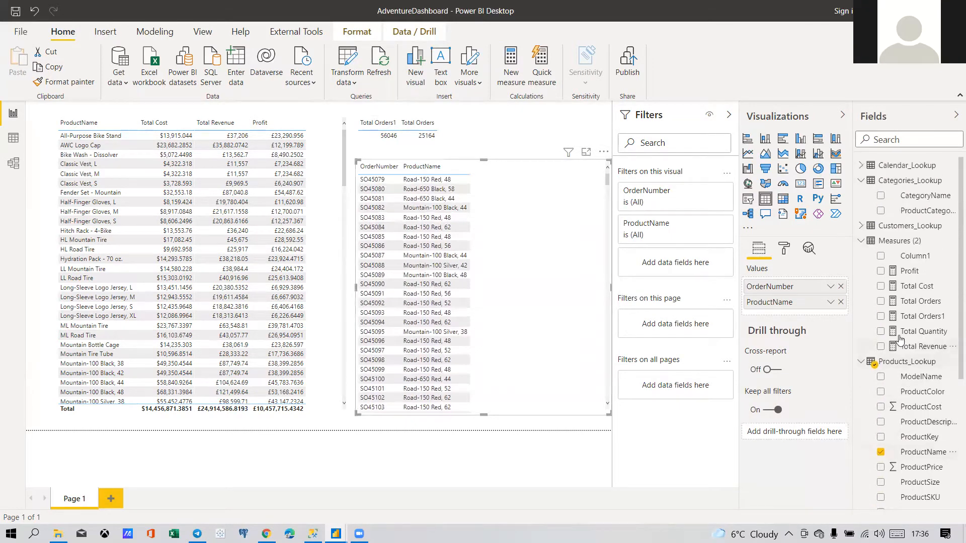
left_click(881, 317)
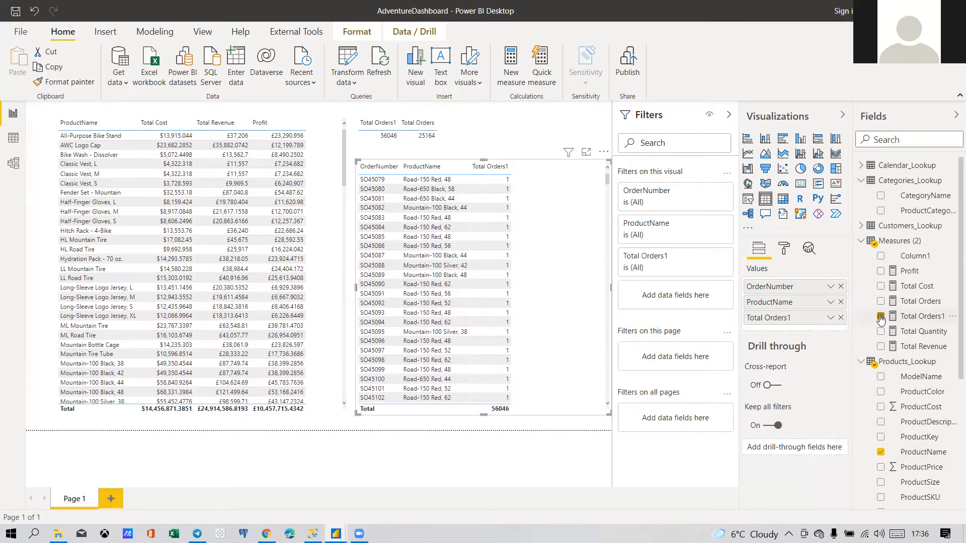
left_click(881, 317)
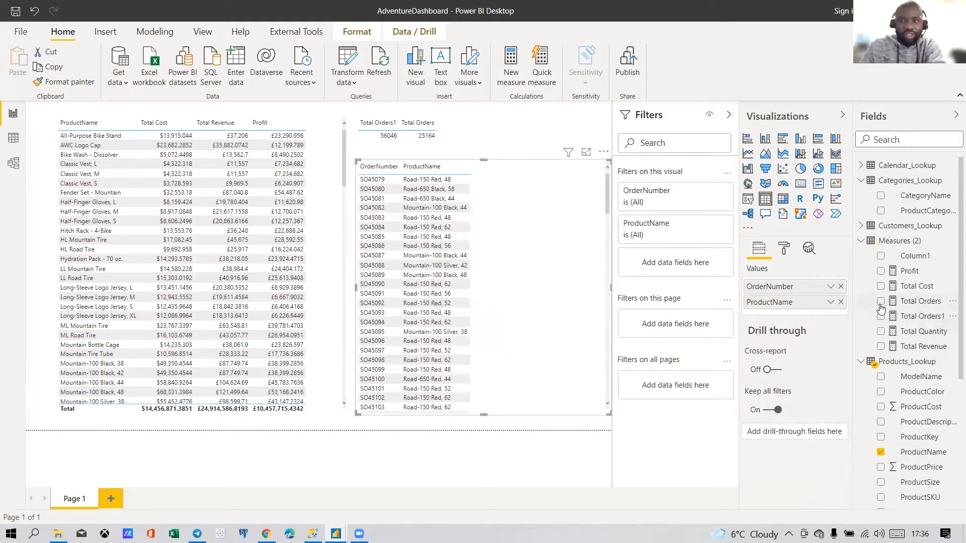
left_click(881, 302)
left_click(880, 301)
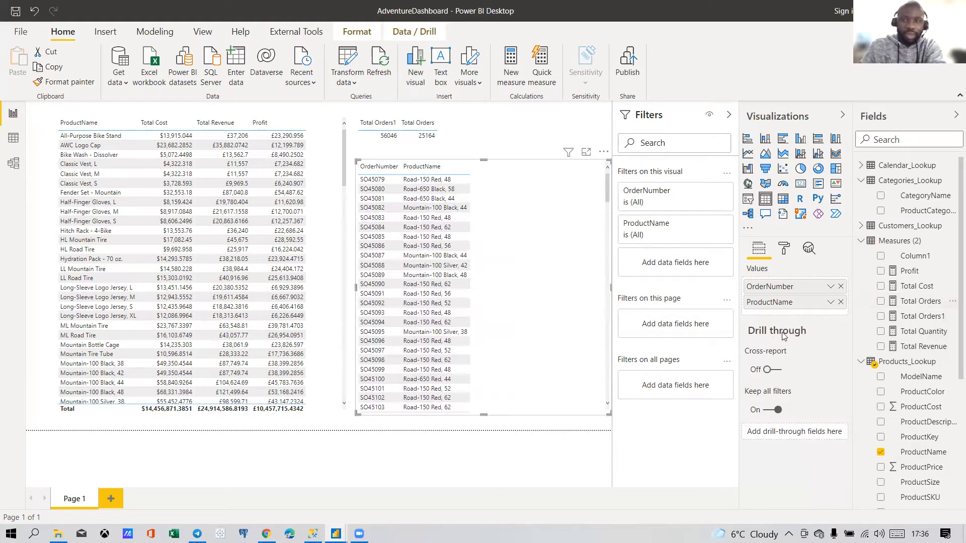
Step: Try ProductName ahead of OrderNumber in the table, restore the column order, and remove and re-add ProductName
left_click_drag(770, 293, 770, 308)
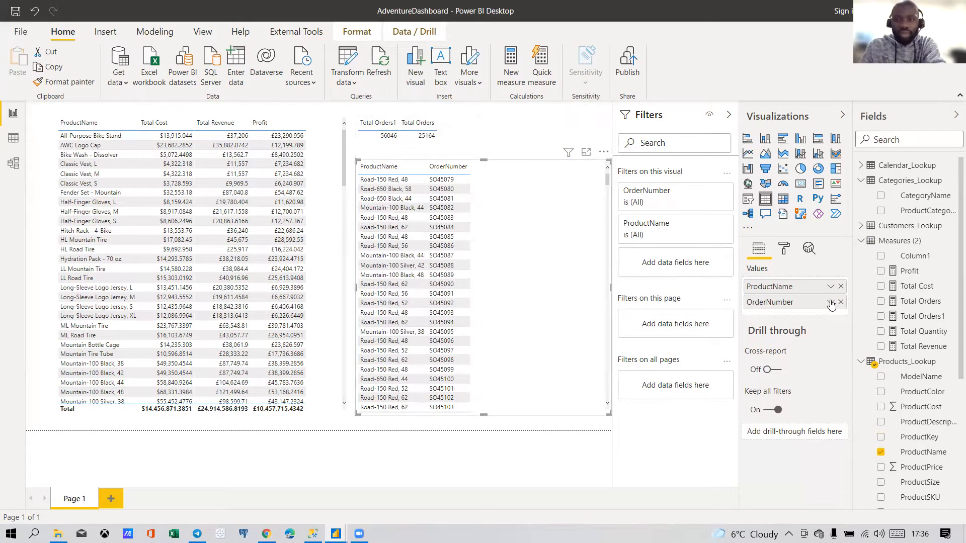
left_click_drag(792, 305, 787, 287)
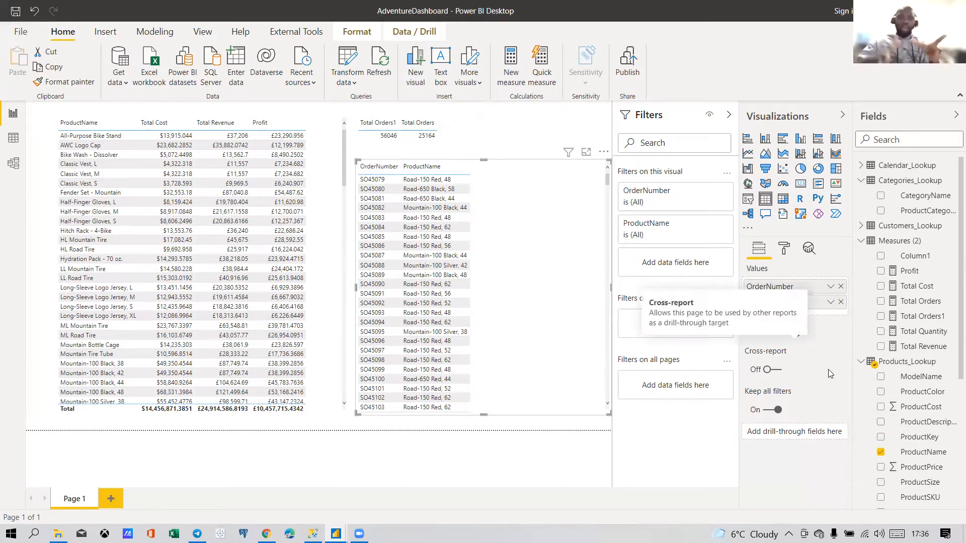
left_click(880, 452)
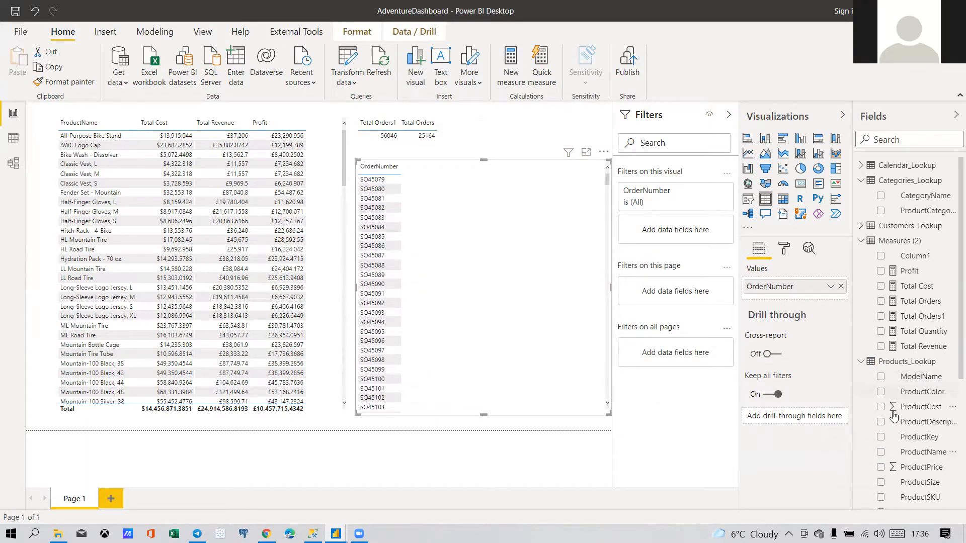
left_click(880, 452)
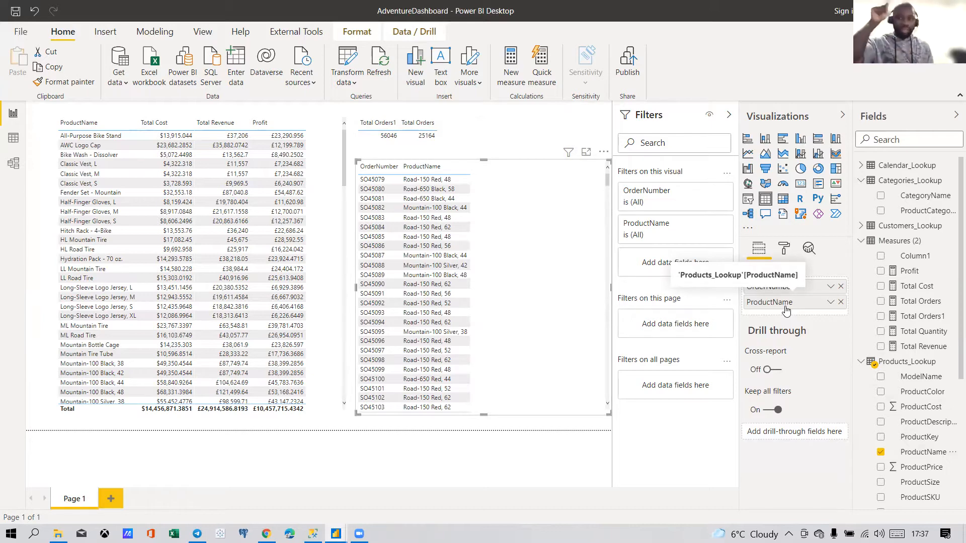
Step: Summarize ProductName by Count in the OrderNumber table
left_click(830, 302)
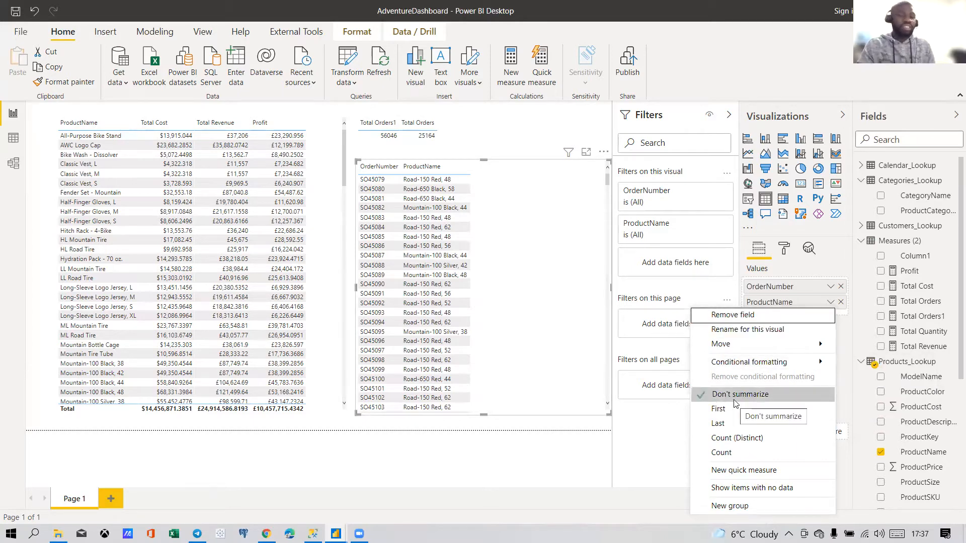
left_click(722, 454)
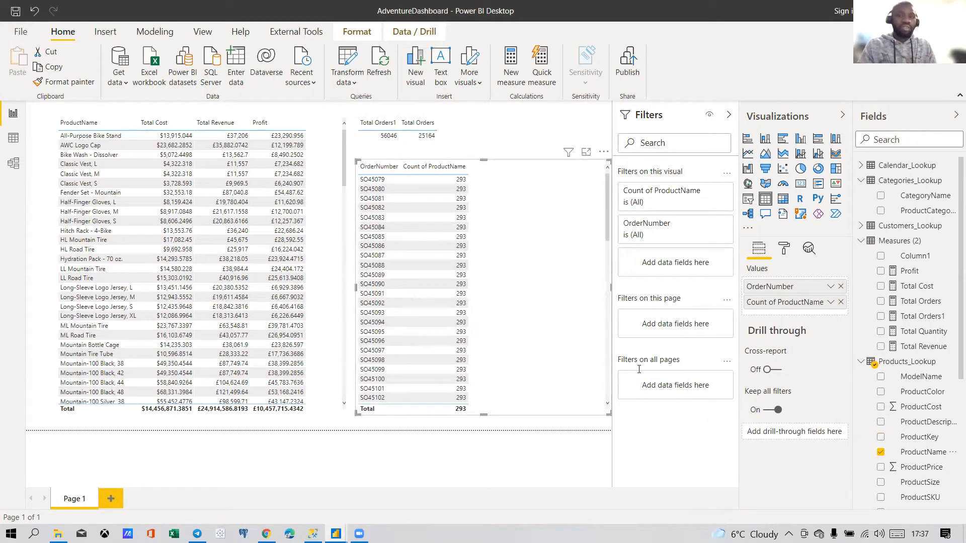
Step: Examine the product count shown for each order number throughout the OrderNumber table
scroll(482, 266, "down", 10)
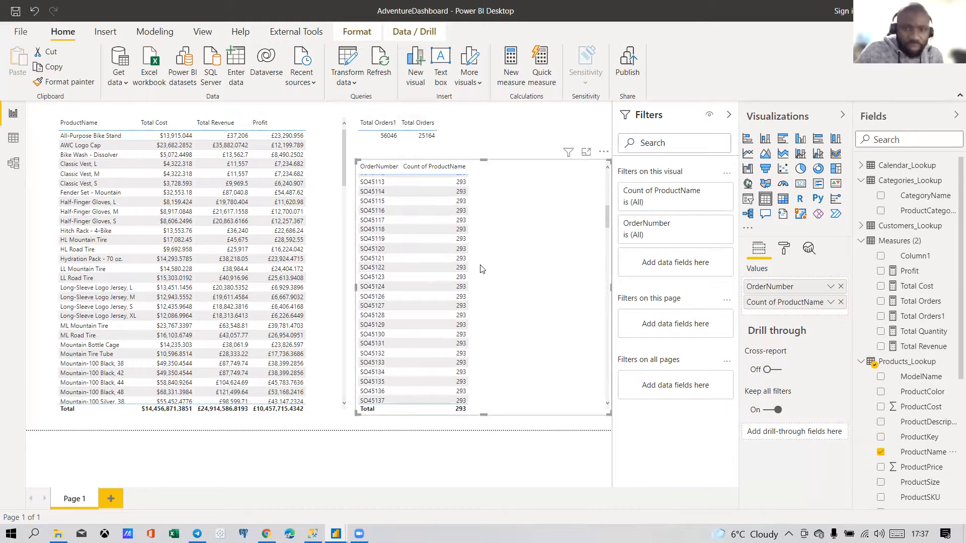
scroll(520, 248, "down", 10)
scroll(521, 250, "up", 15)
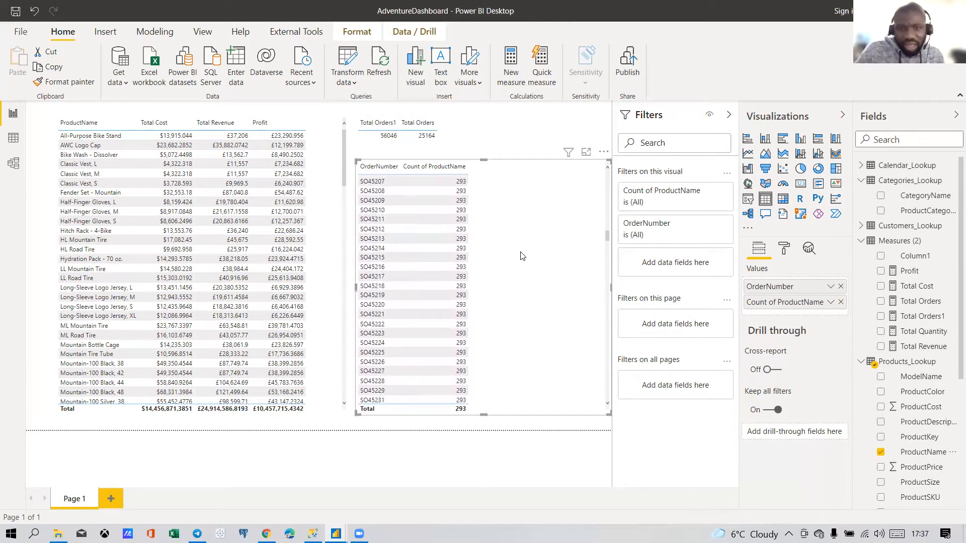
scroll(458, 204, "up", 4)
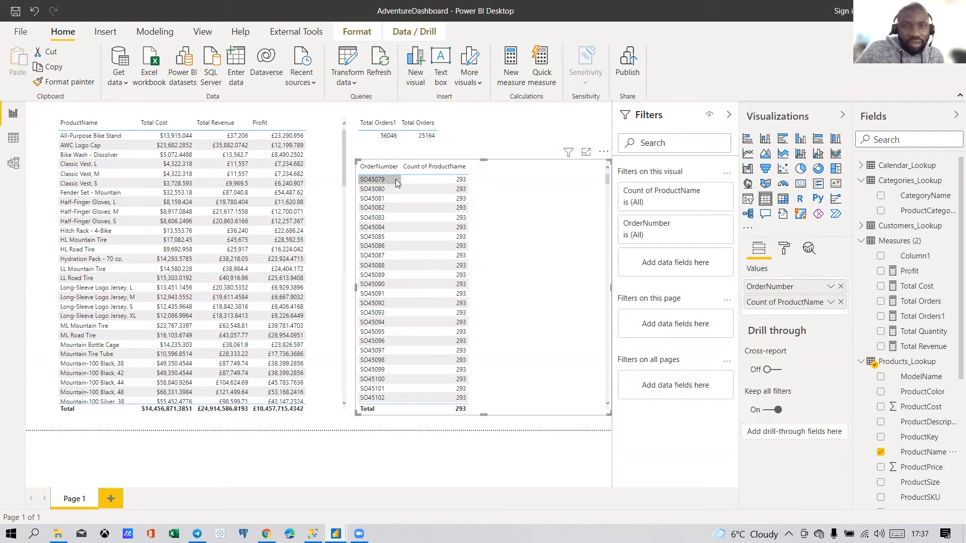
scroll(461, 220, "down", 10)
scroll(461, 220, "down", 8)
scroll(480, 271, "up", 18)
scroll(484, 266, "down", 20)
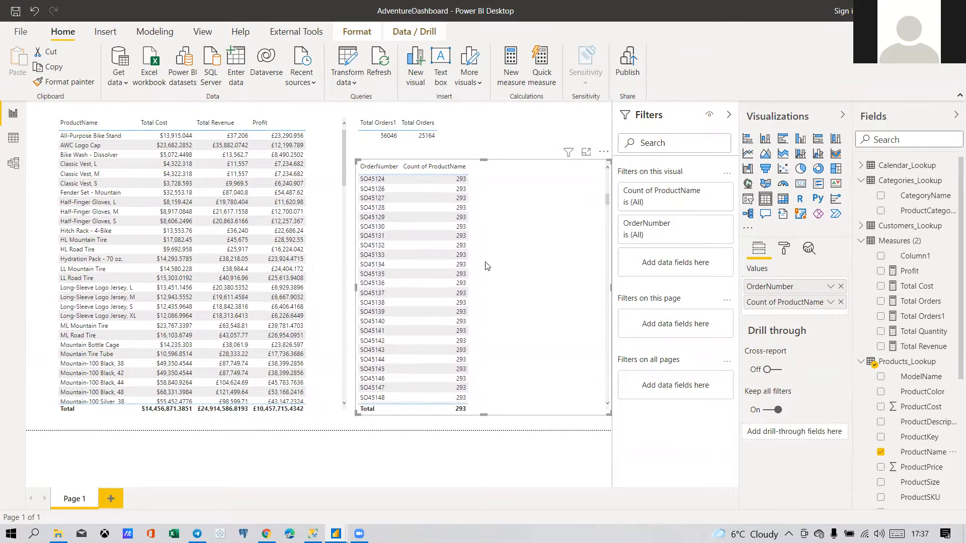
scroll(491, 280, "down", 20)
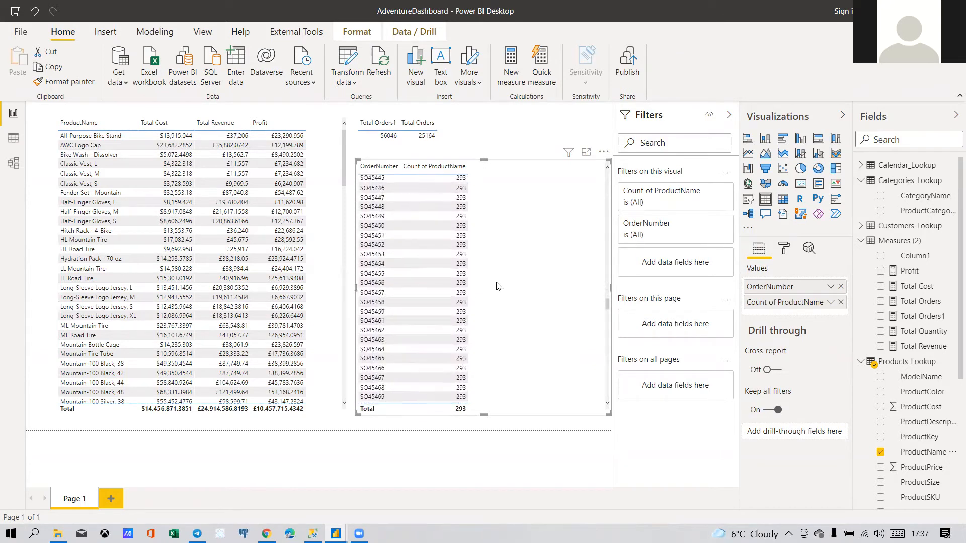
scroll(496, 292, "down", 20)
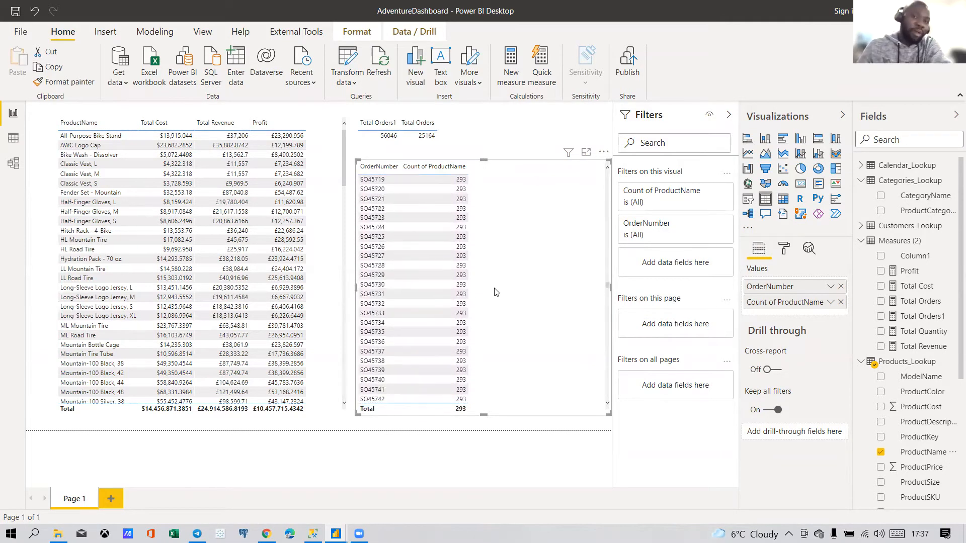
scroll(495, 294, "down", 20)
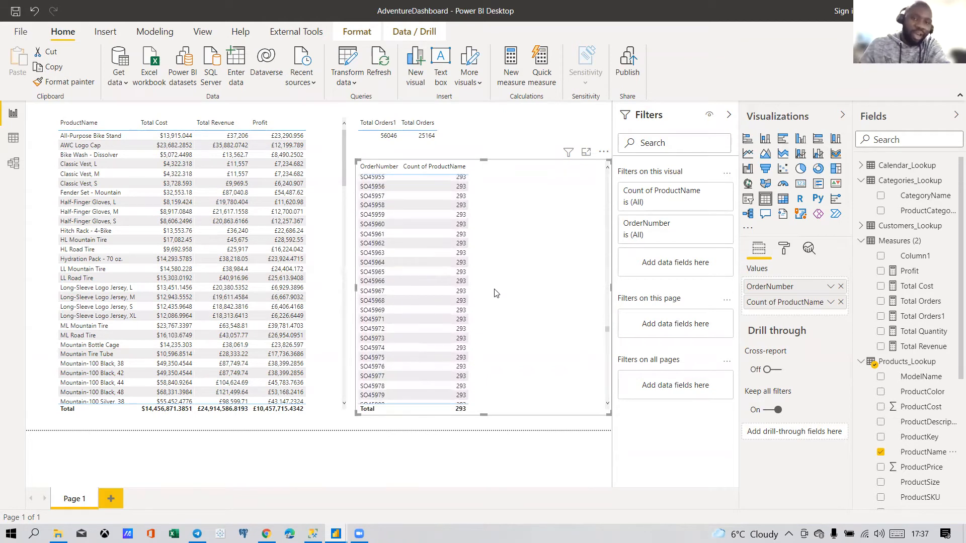
scroll(495, 295, "down", 20)
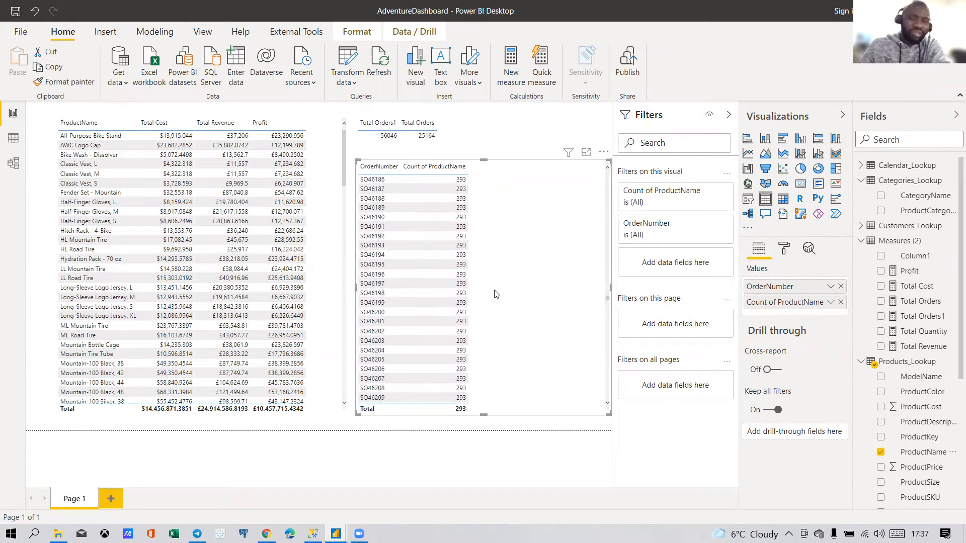
left_click_drag(609, 317, 607, 377)
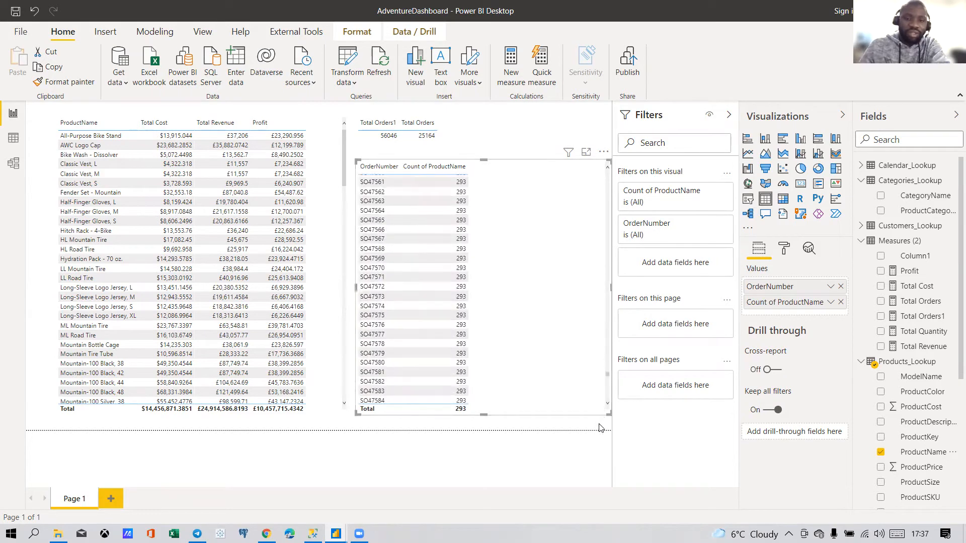
left_click_drag(598, 424, 603, 470)
left_click_drag(607, 399, 581, 453)
scroll(579, 380, "down", 15)
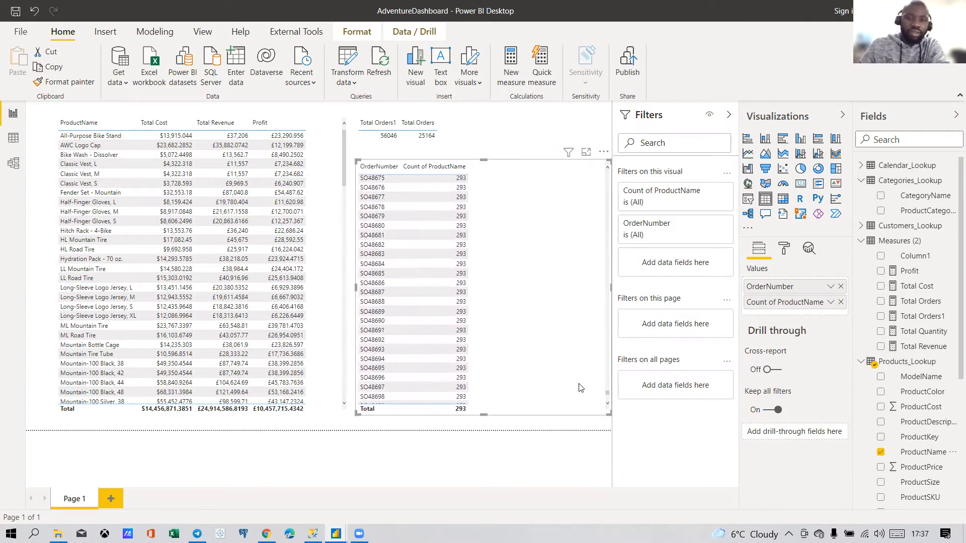
Step: Recheck the summarization options for ProductName, keep Count, and go back toward the first orders in the table
left_click(830, 303)
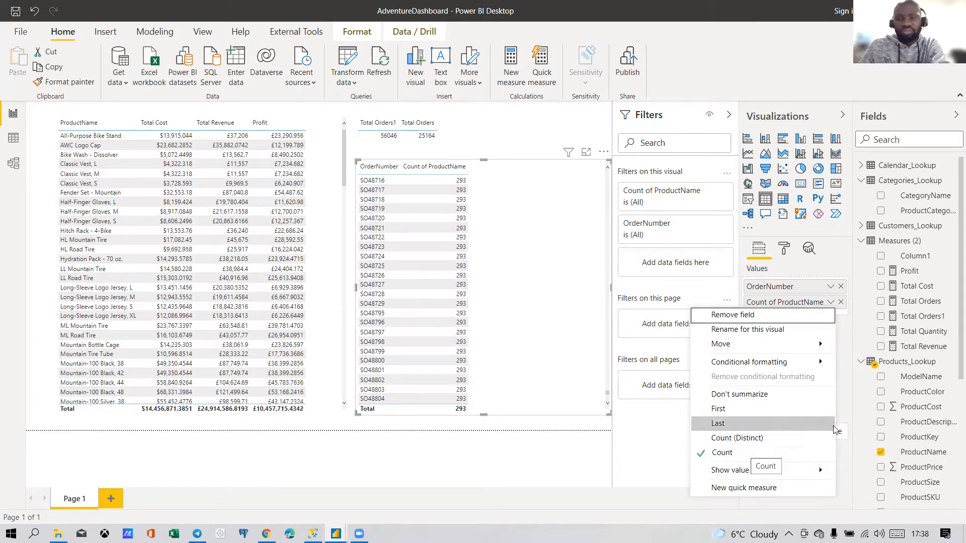
left_click(746, 446)
scroll(511, 294, "up", 10)
scroll(598, 304, "up", 5)
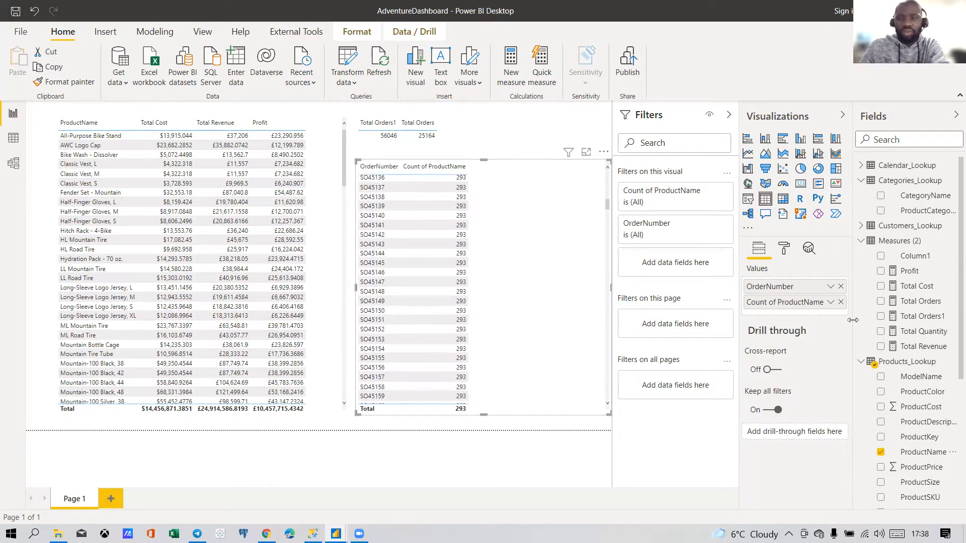
Step: Remove the ProductName count and OrderNumber from the third table and delete the emptied visual from the page
left_click(841, 302)
left_click(840, 287)
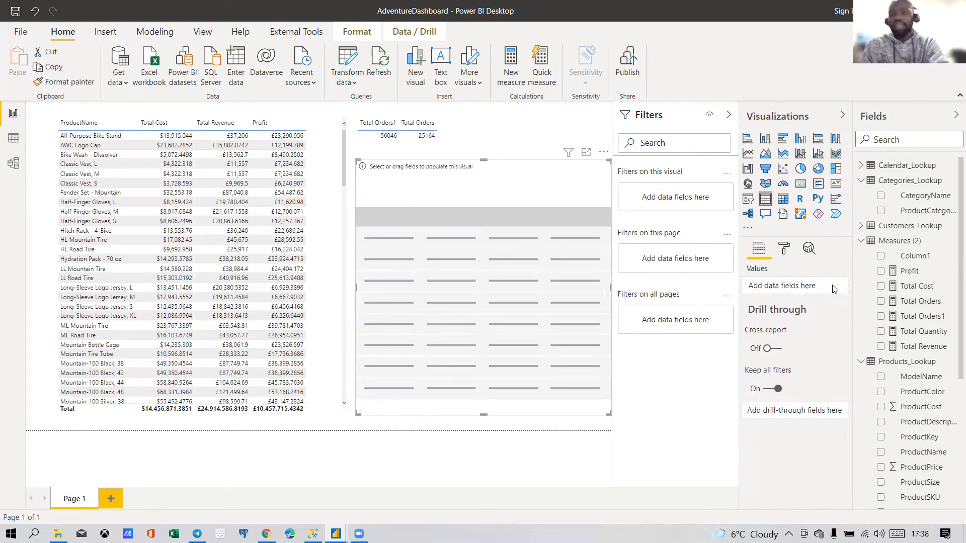
key("Delete")
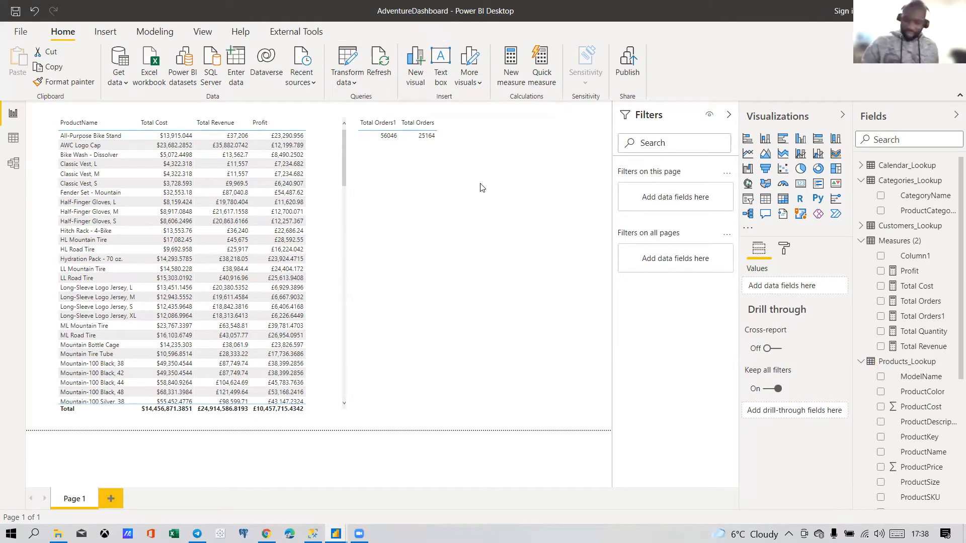
Step: Delete the Total Orders1 measure from the model
left_click(445, 147)
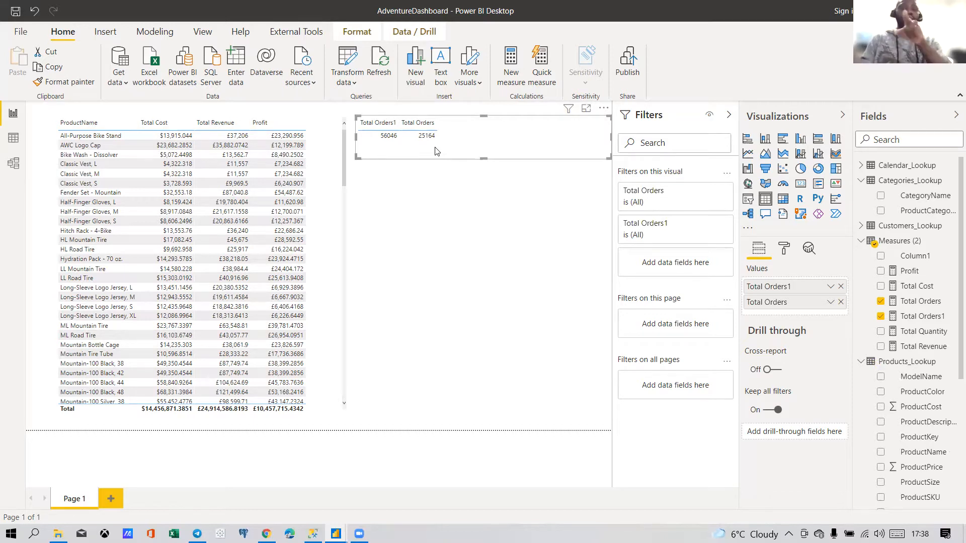
right_click(921, 320)
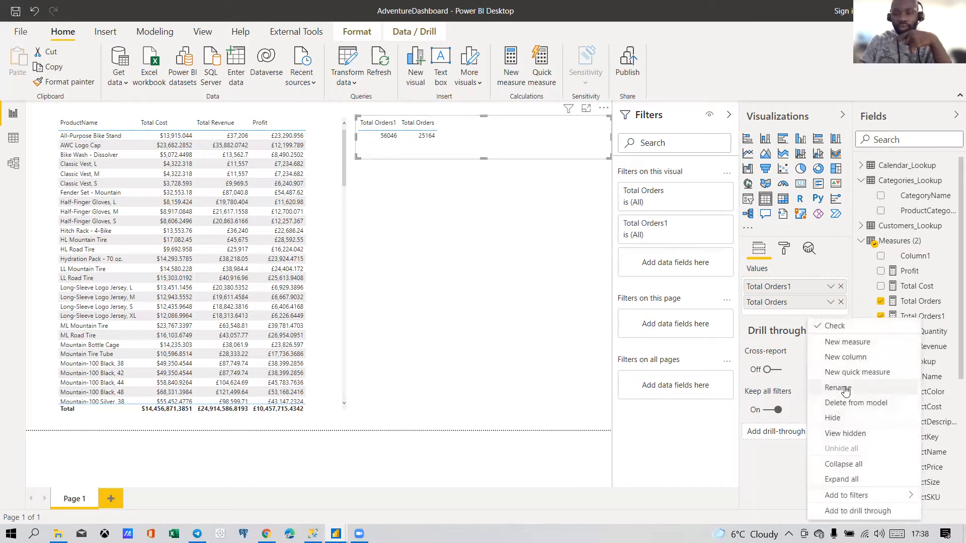
left_click(842, 402)
left_click(473, 309)
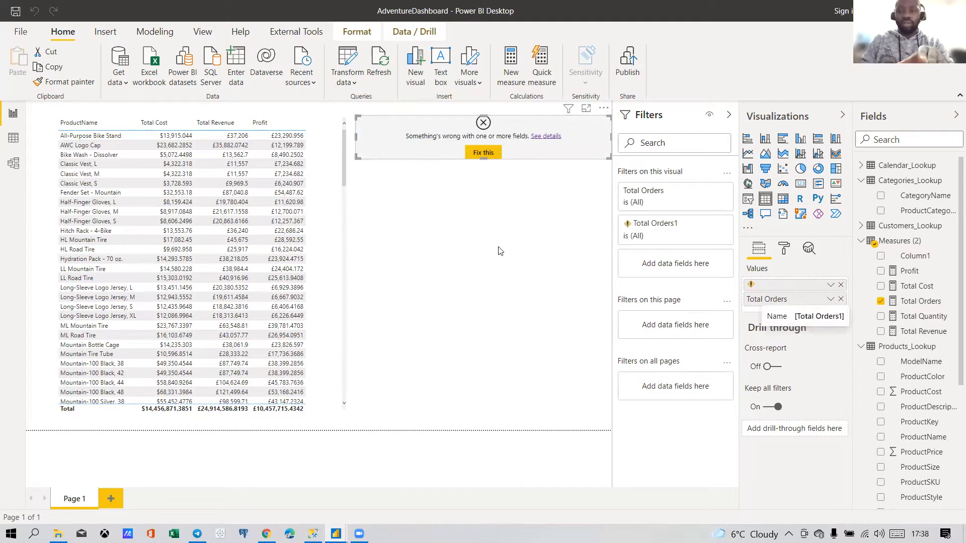
Step: Remove the broken Total Orders1 field and Total Orders from the order totals table and delete the empty visual
left_click(841, 285)
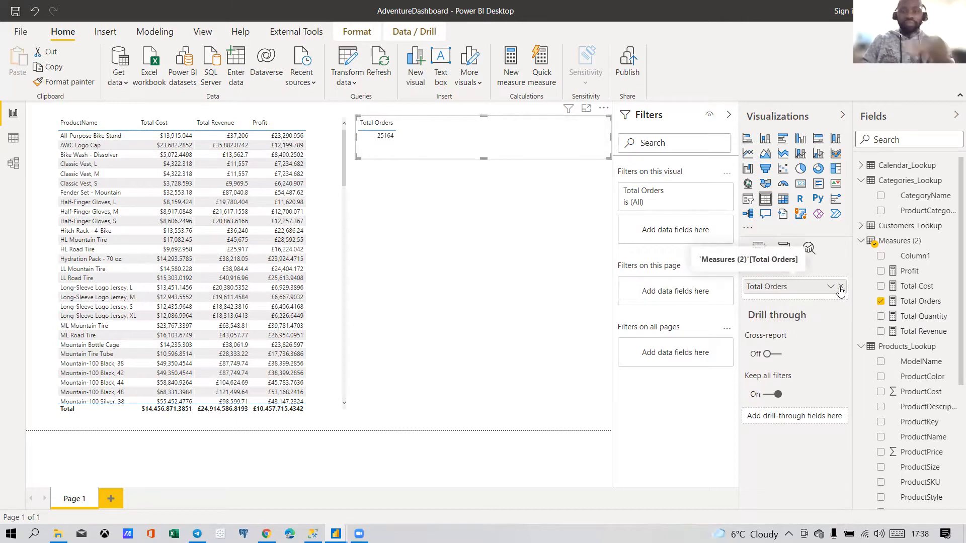
left_click(840, 287)
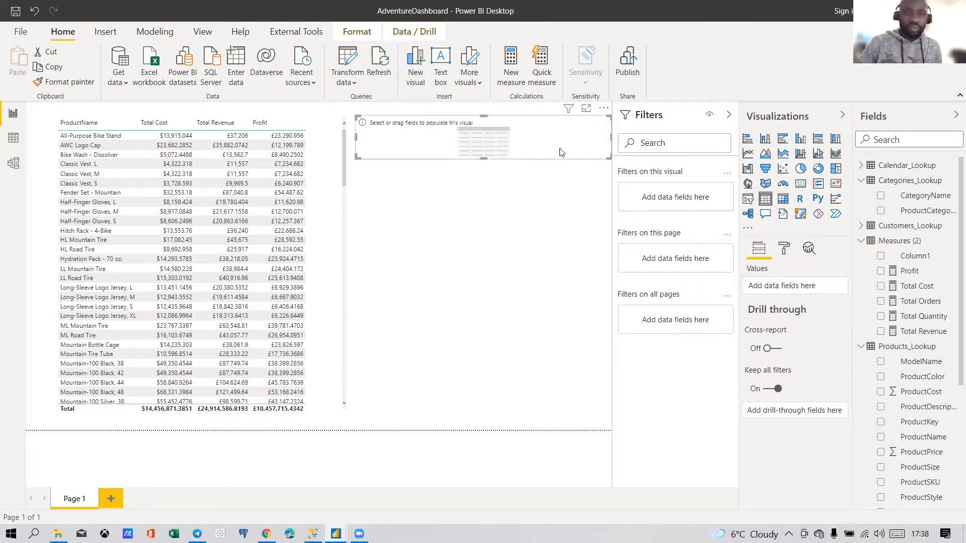
key("Delete")
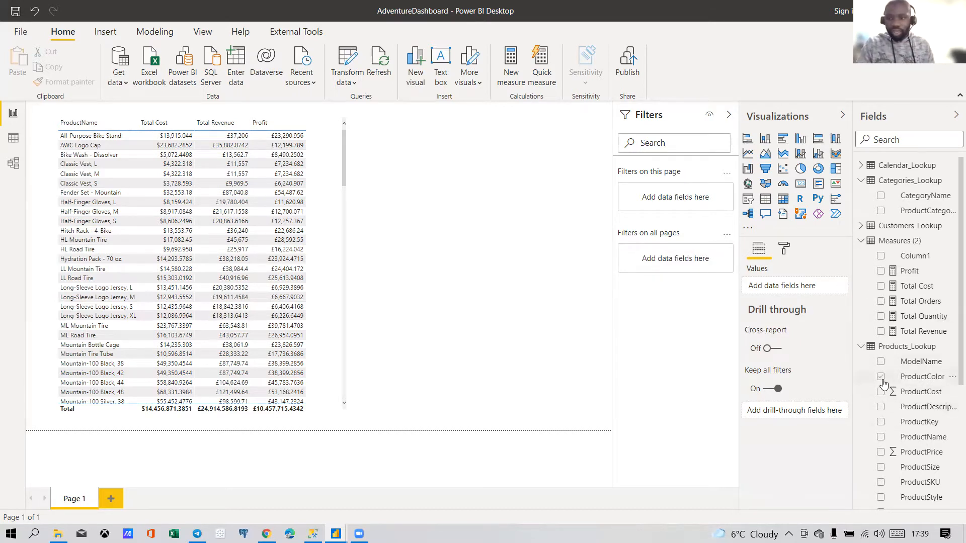
Step: Create a table visual of ProductName with Total Orders beside the profit table and sort it by Total Orders descending
left_click(880, 437)
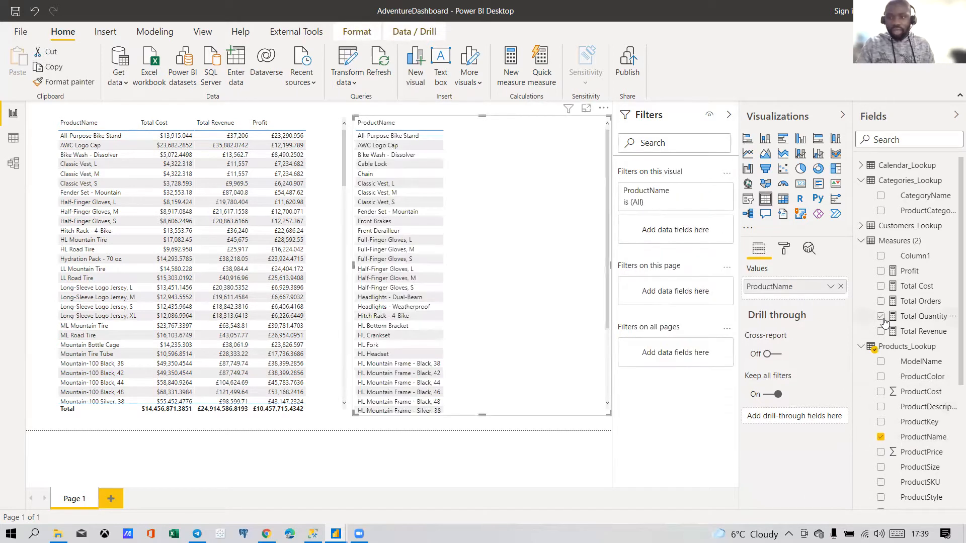
left_click(880, 302)
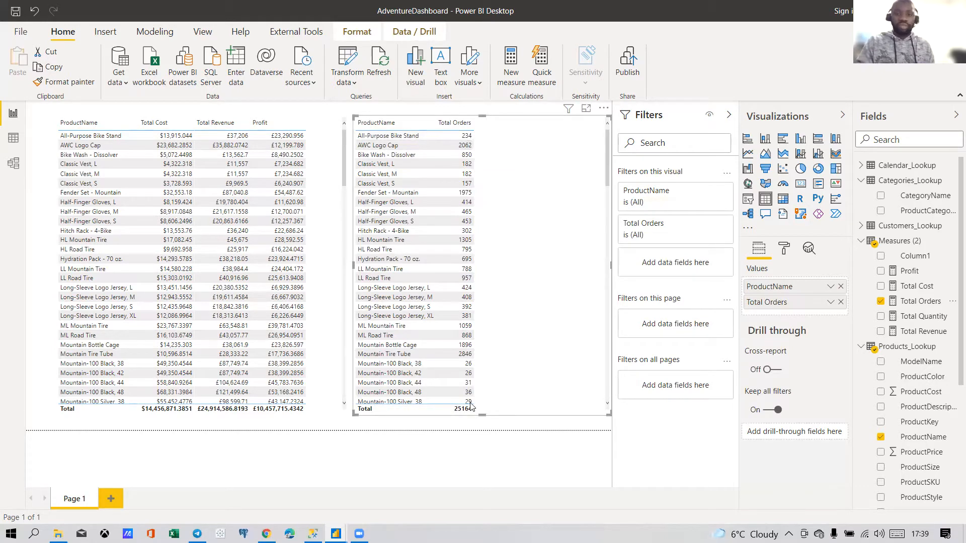
left_click(455, 126)
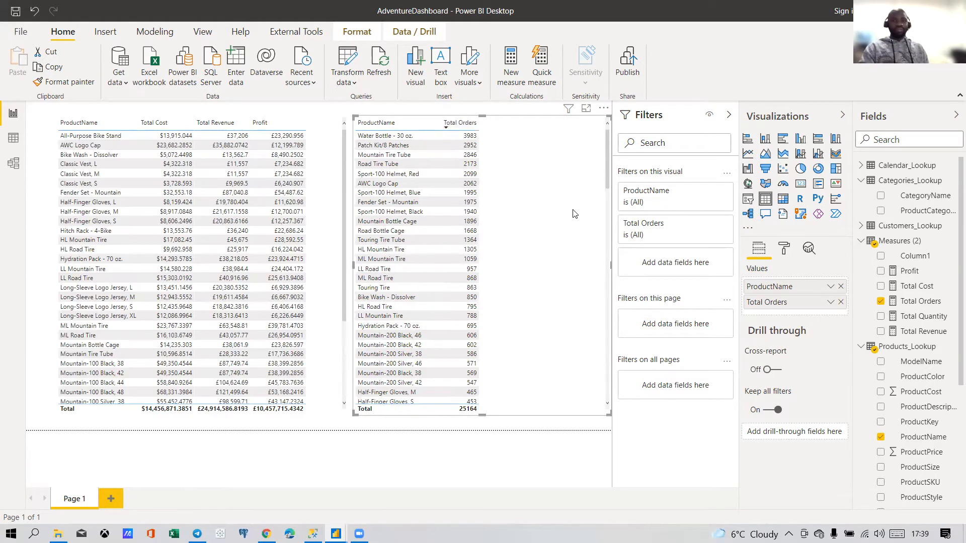
left_click(341, 457)
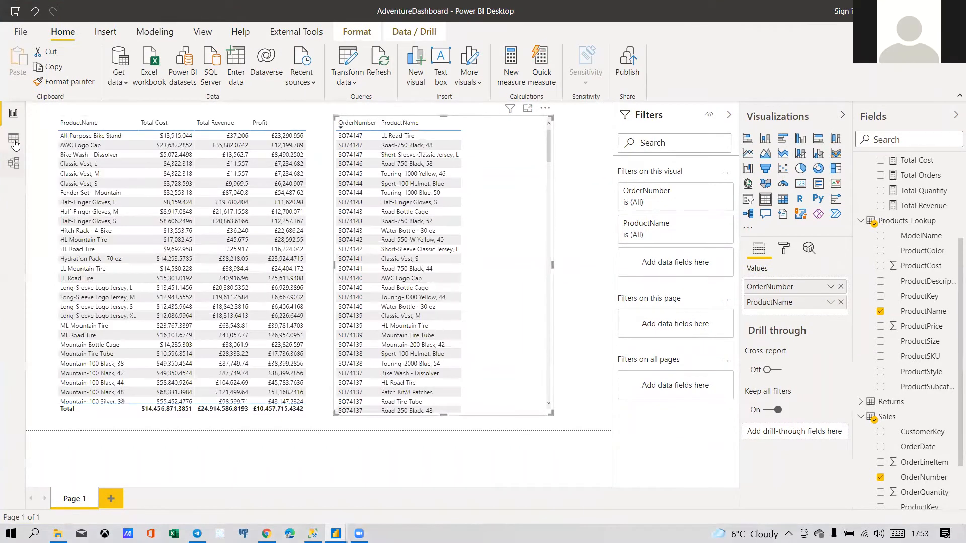
Step: Display the Customers_Lookup table's data and open its query for editing in Power Query Editor
left_click(13, 140)
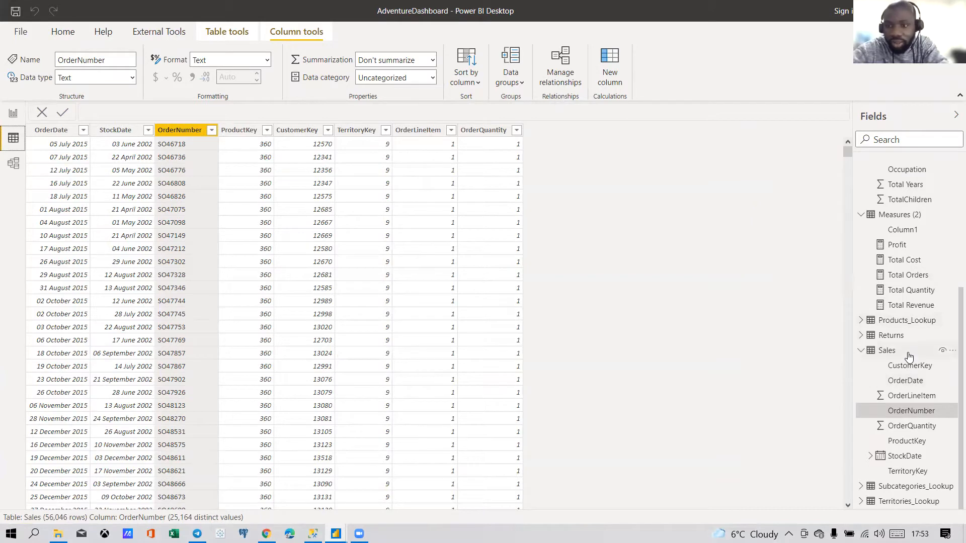
scroll(908, 356, "up", 4)
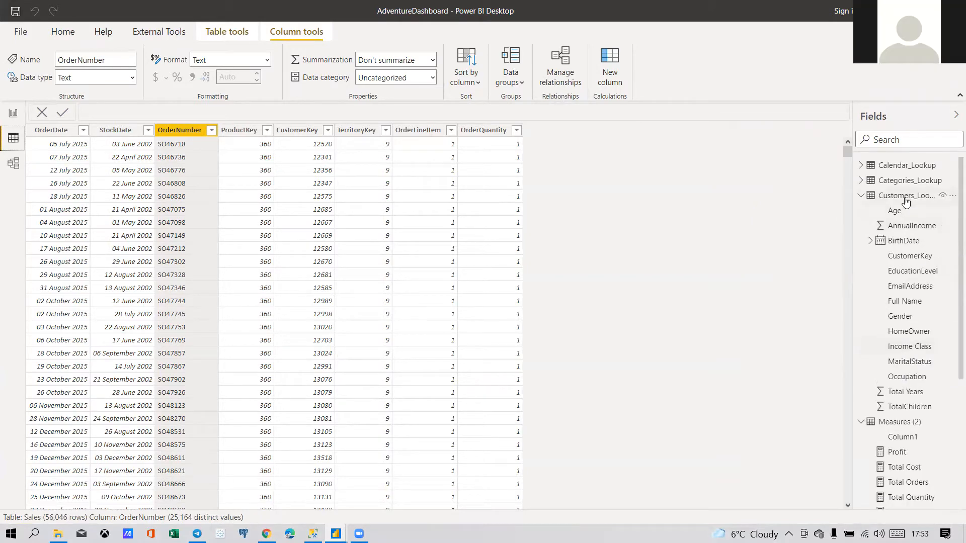
left_click(930, 199)
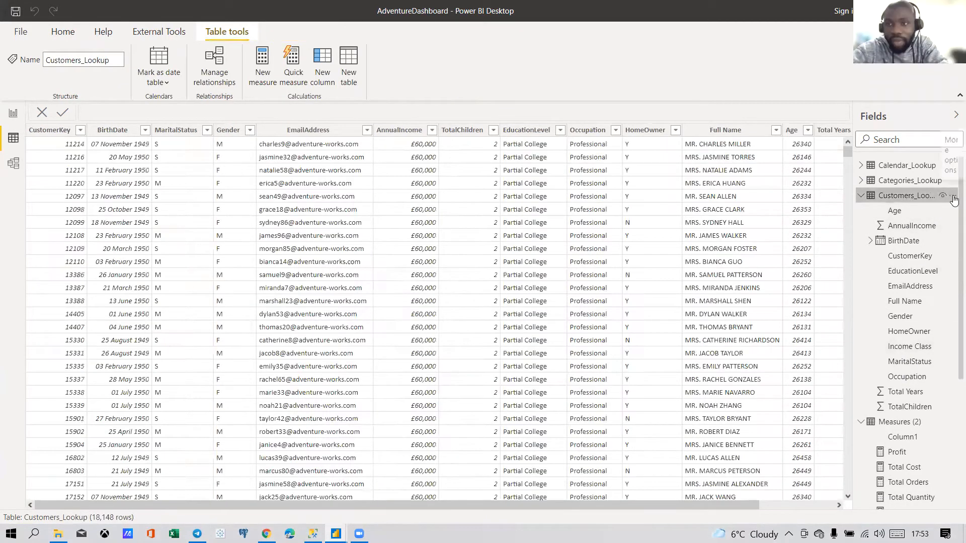
left_click(952, 195)
left_click(879, 262)
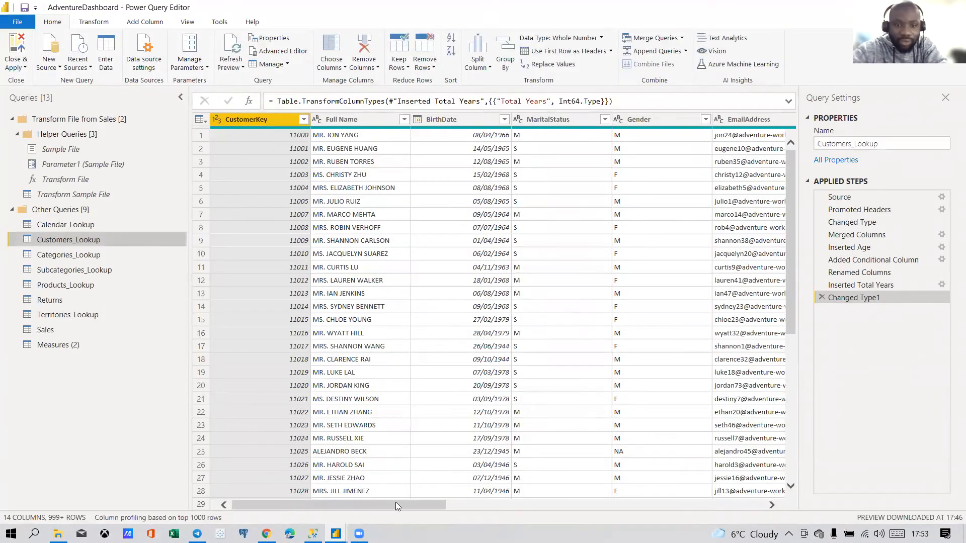
Step: Remove the Changed Type1 and Inserted Total Years steps from the Customers_Lookup query
left_click_drag(520, 515, 760, 512)
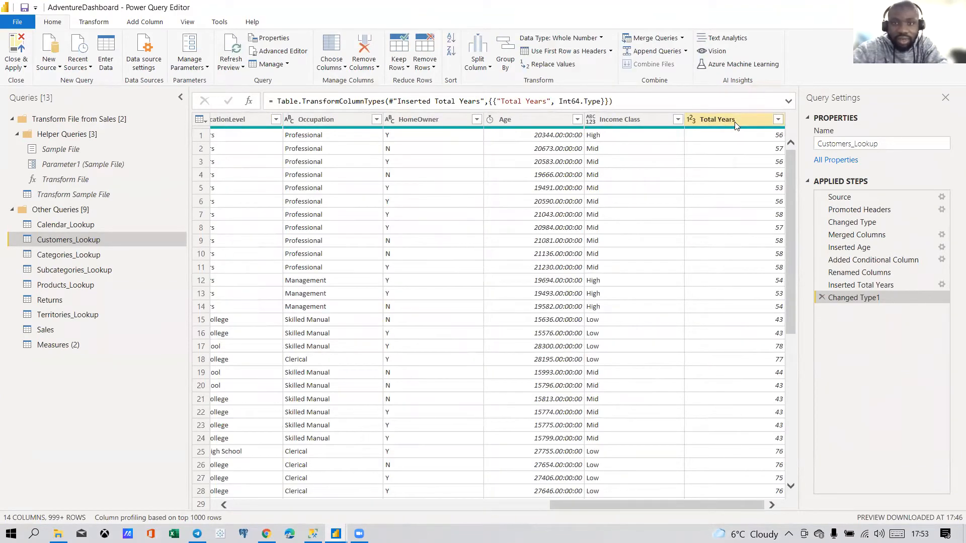
left_click(740, 119)
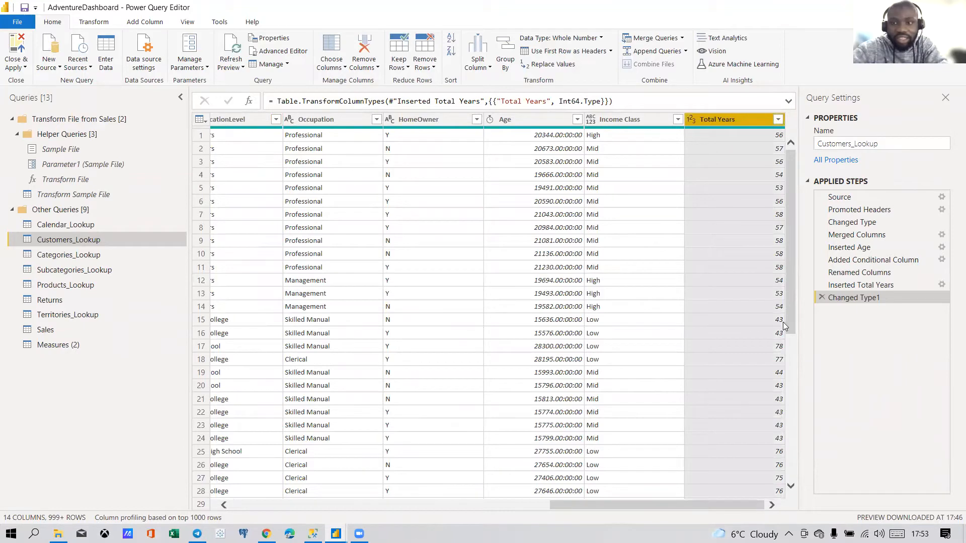
left_click(821, 299)
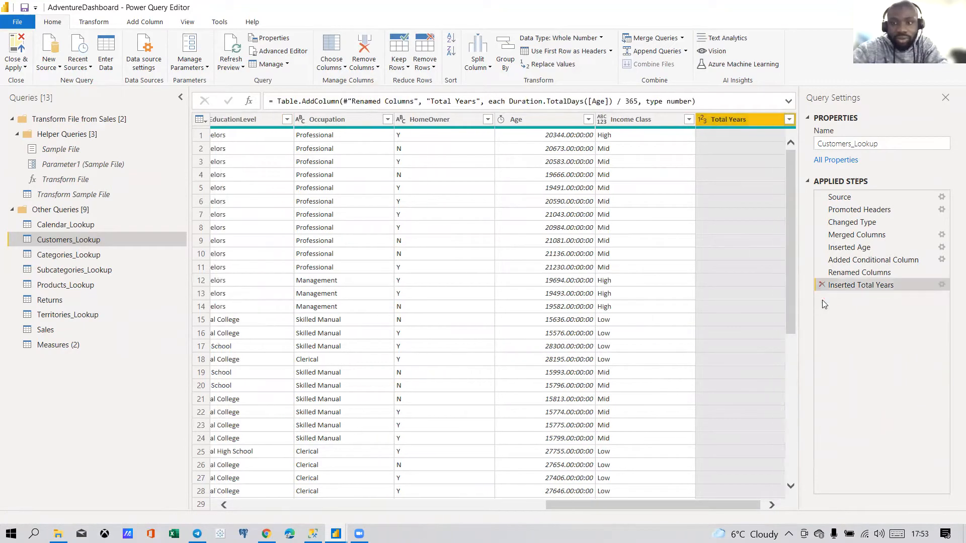
left_click(821, 285)
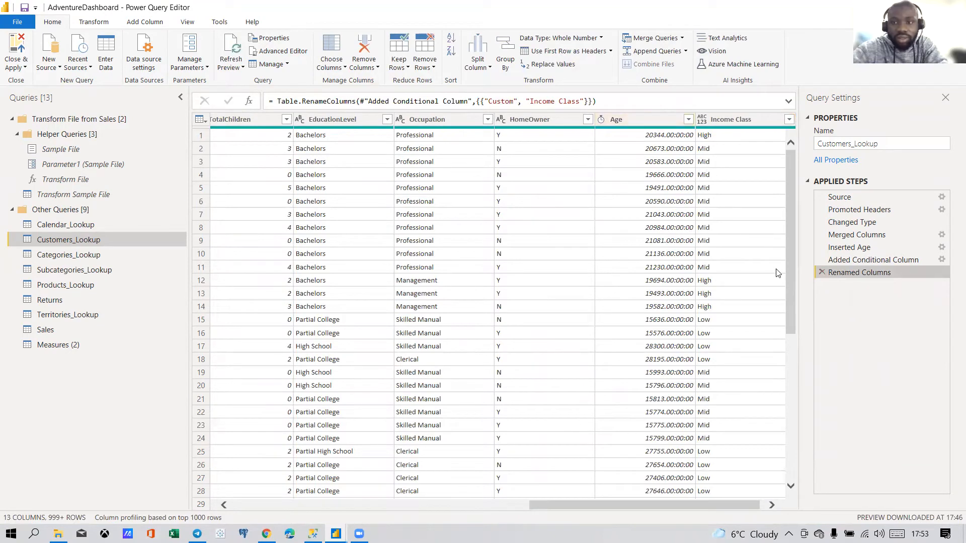
Step: Transform the Age column's durations in place into total years
left_click(649, 123)
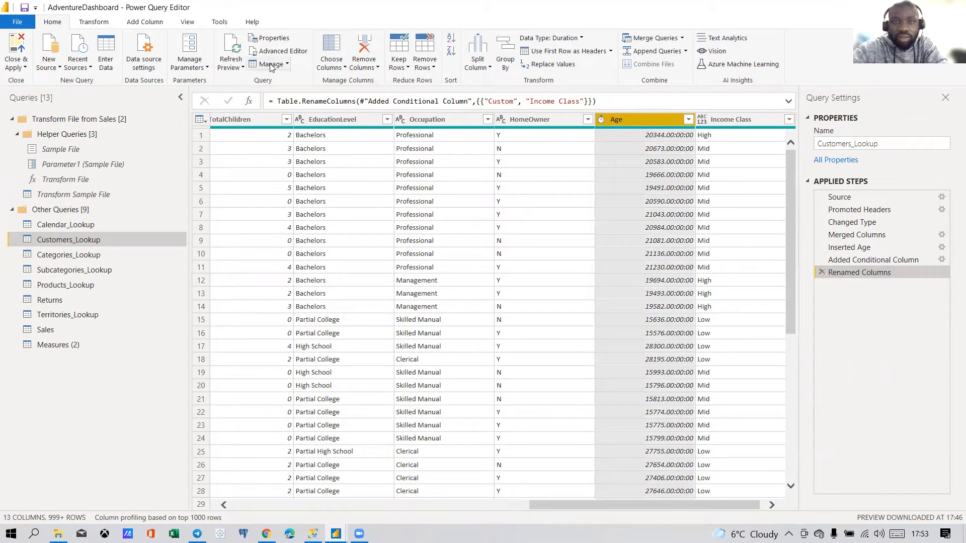
left_click(93, 22)
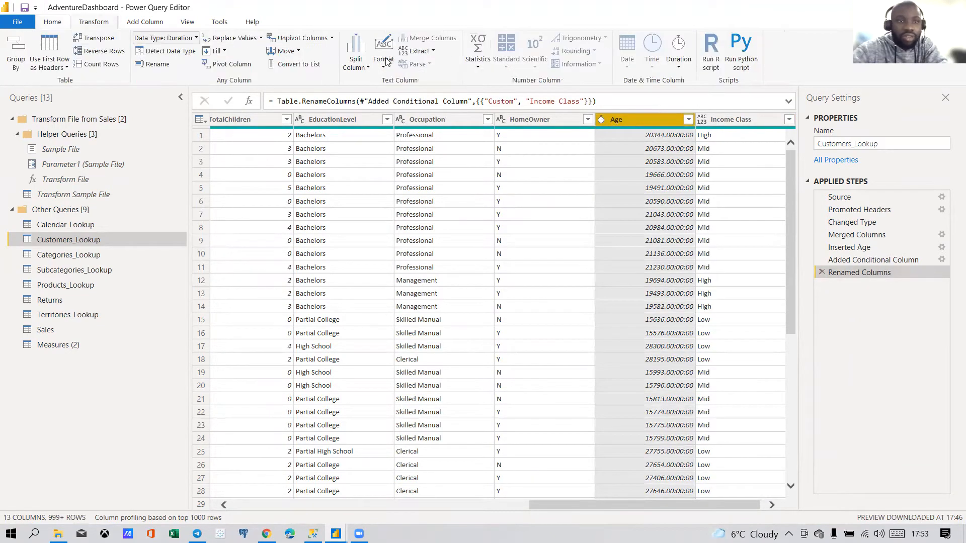
left_click(678, 58)
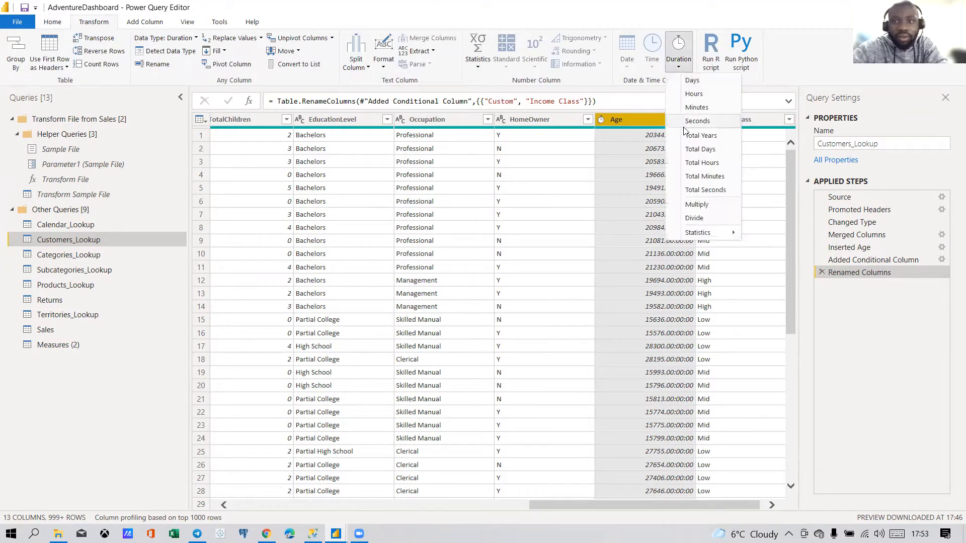
left_click(706, 135)
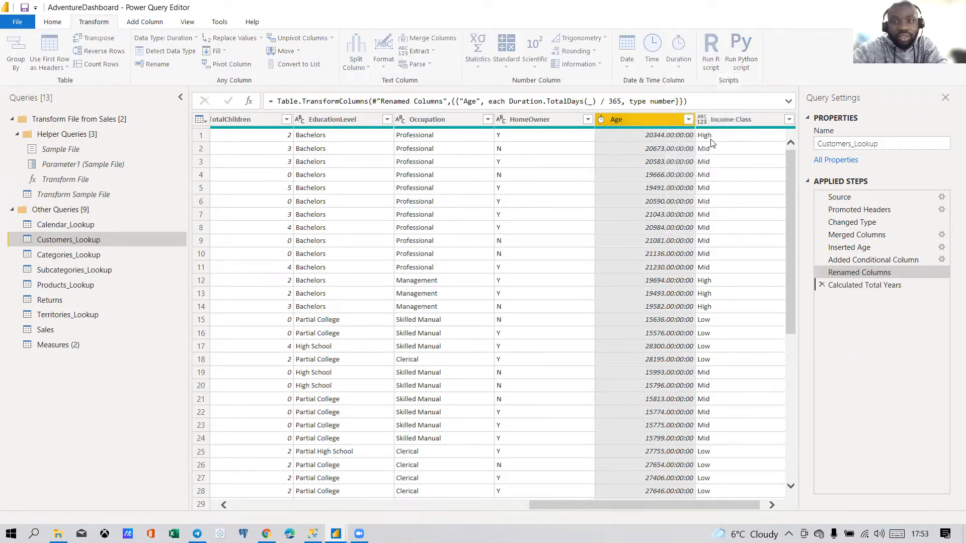
left_click(602, 120)
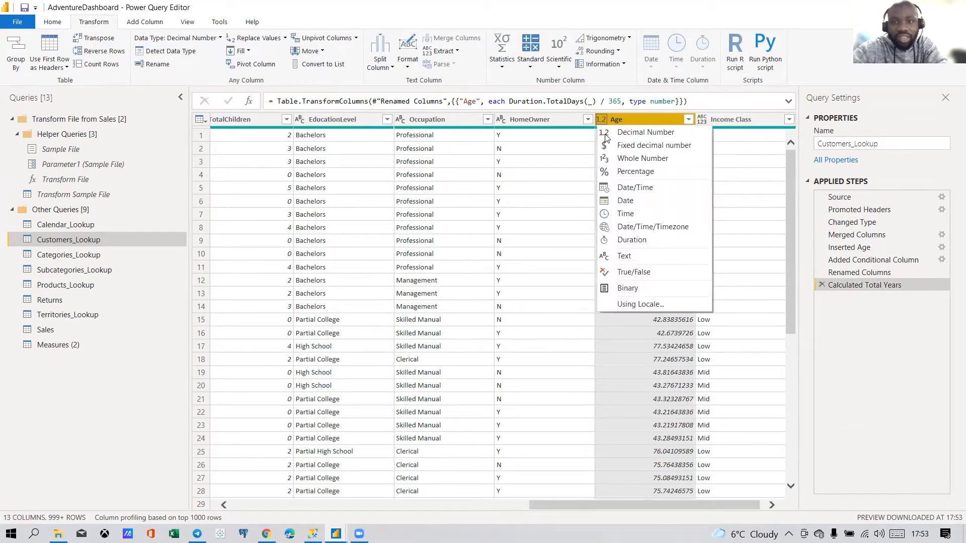
left_click(635, 133)
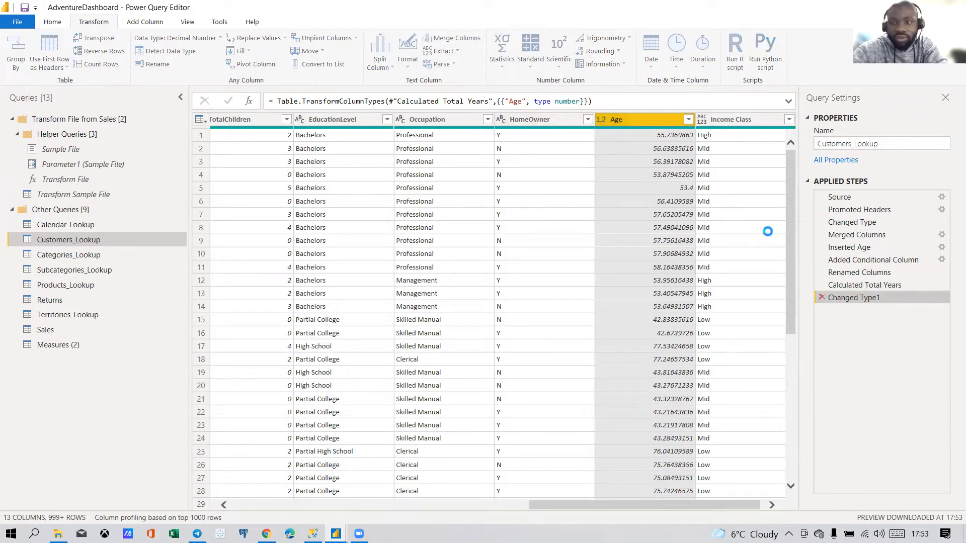
left_click(821, 298)
Step: Set the Age column's data type to Whole Number, apply the query changes and close Power Query Editor
left_click(600, 122)
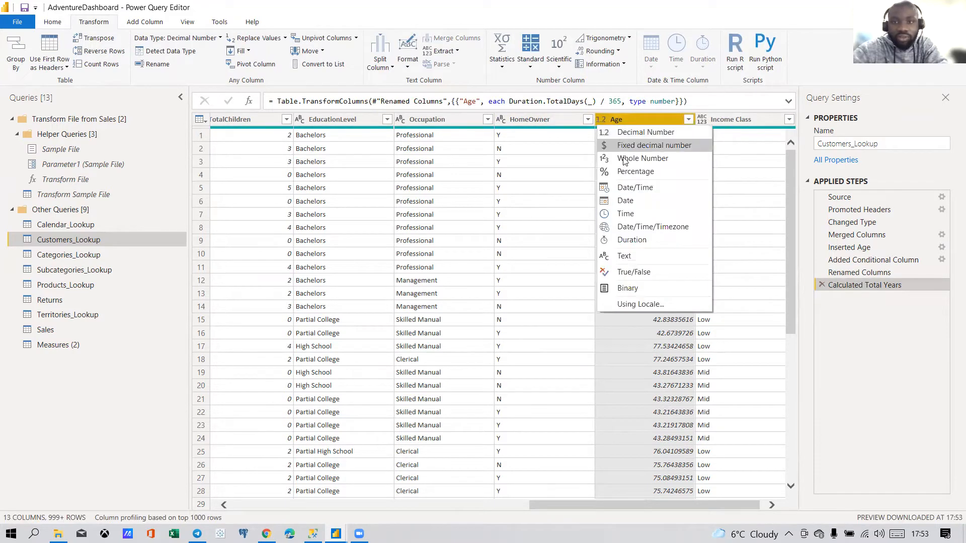
left_click(635, 158)
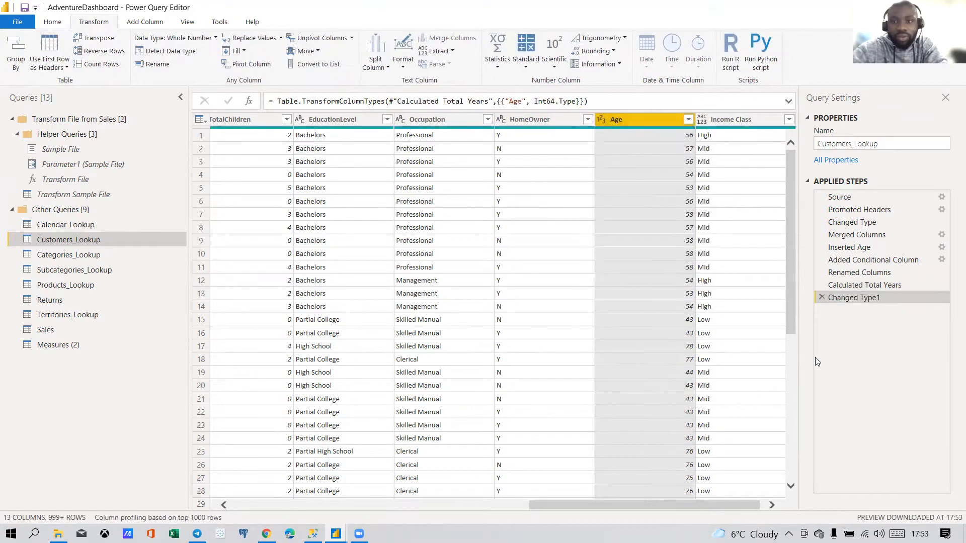
left_click(52, 21)
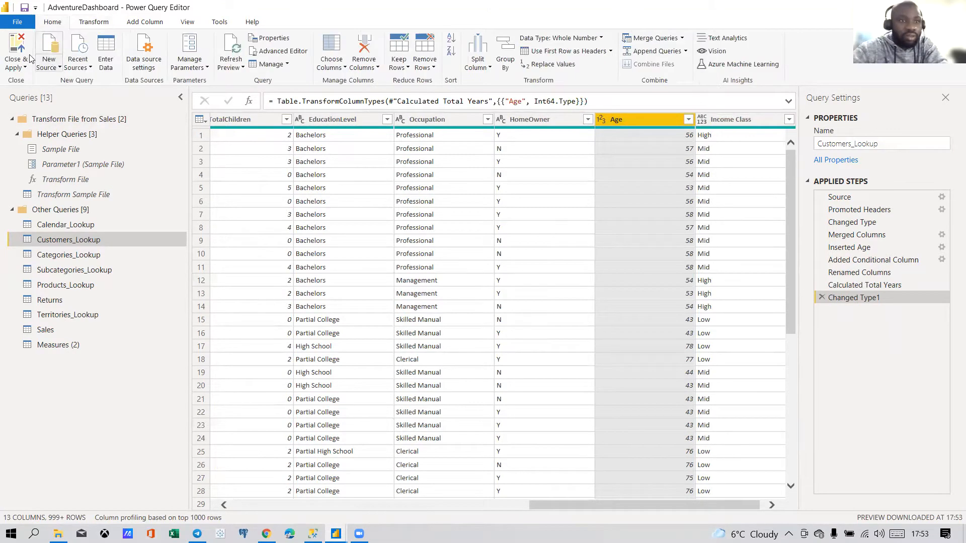
left_click(17, 46)
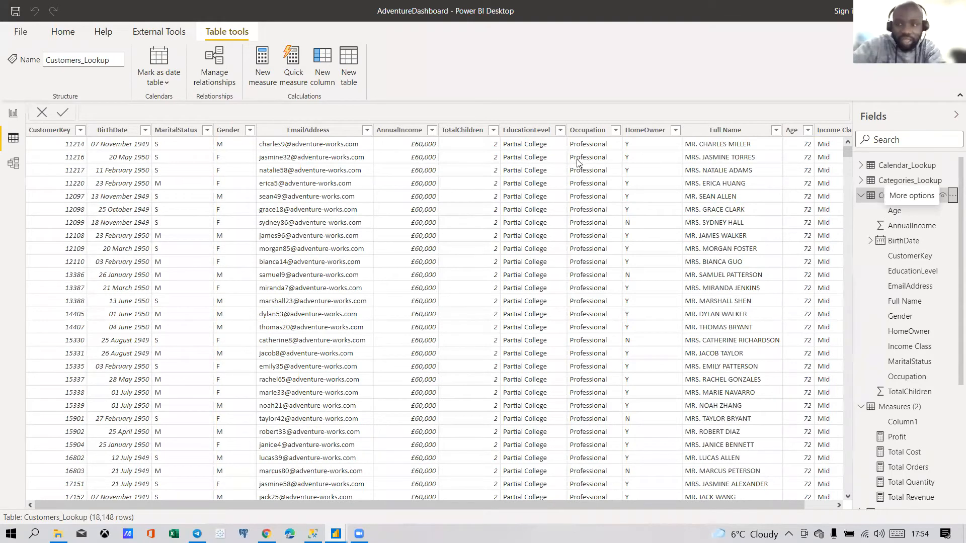
Step: Return to the report page, shorten the order number table slightly and delete the Total Orders measure
left_click(17, 115)
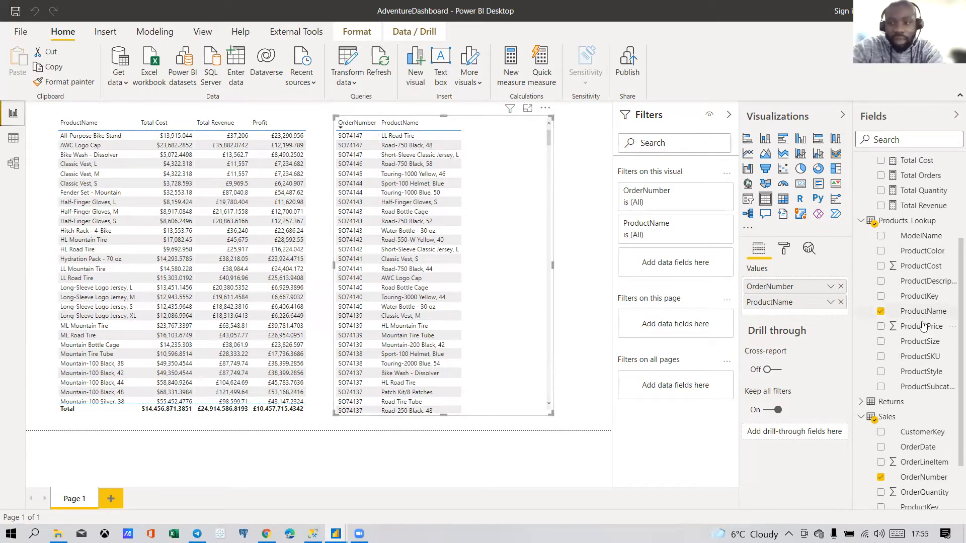
scroll(924, 327, "up", 3)
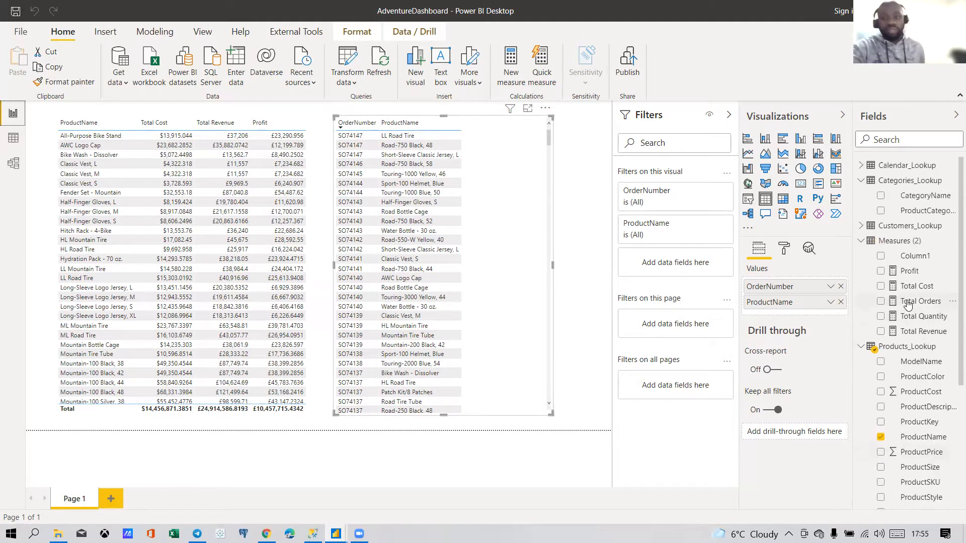
left_click_drag(918, 301, 773, 285)
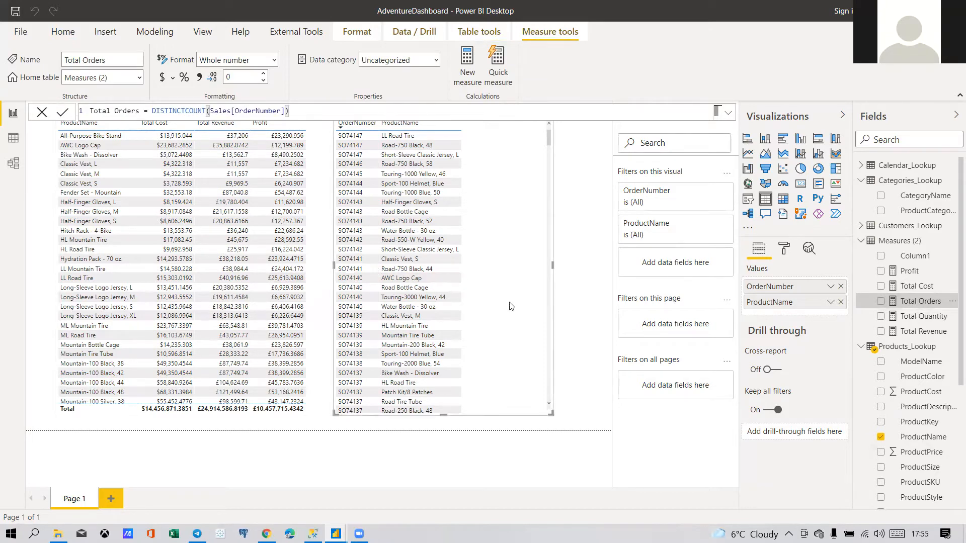
mouse_move(548, 392)
left_mouse_down()
mouse_move(548, 425)
mouse_move(548, 400)
left_mouse_up()
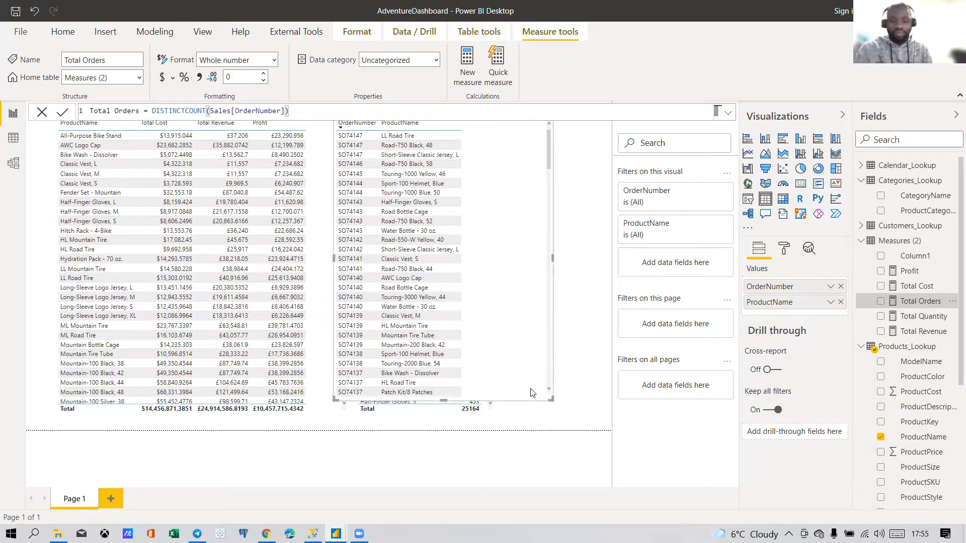
key("Delete")
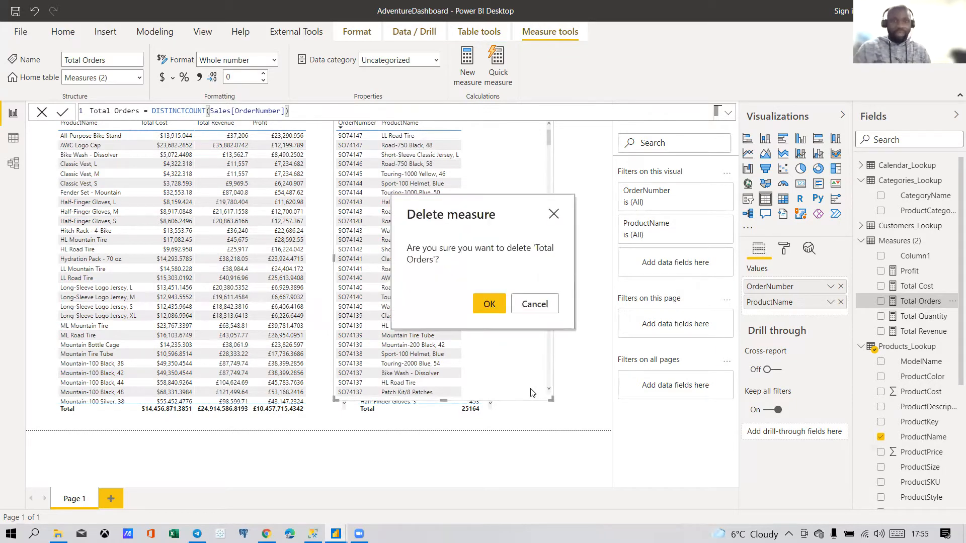
left_click(489, 304)
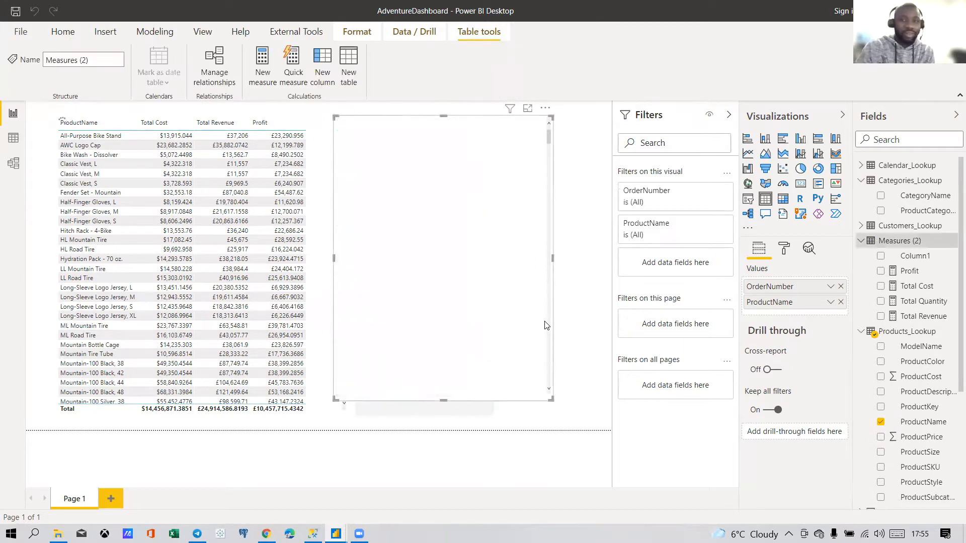
Step: Delete the broken ProductName visual lying behind the order number table
left_click_drag(550, 368, 572, 365)
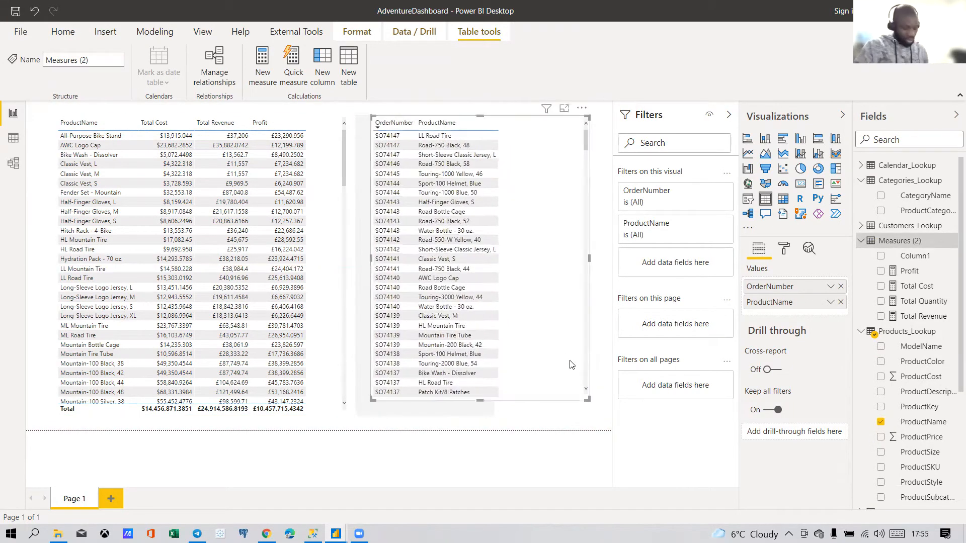
key("ctrl+z")
left_click(564, 377)
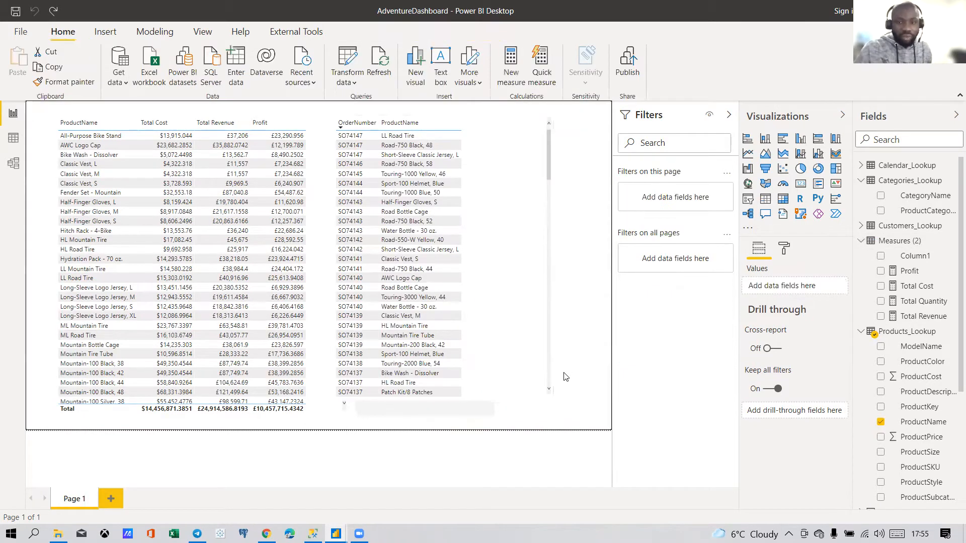
left_click(482, 409)
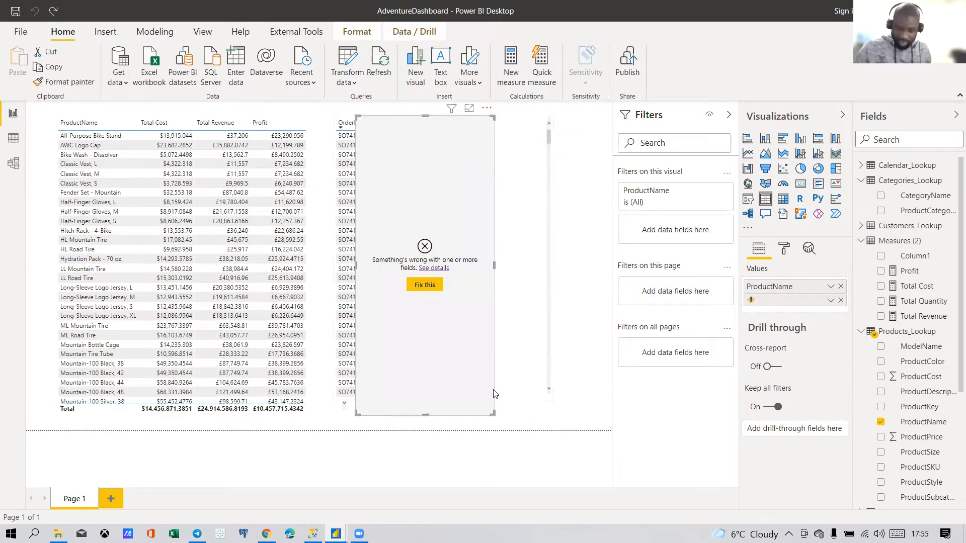
key("Delete")
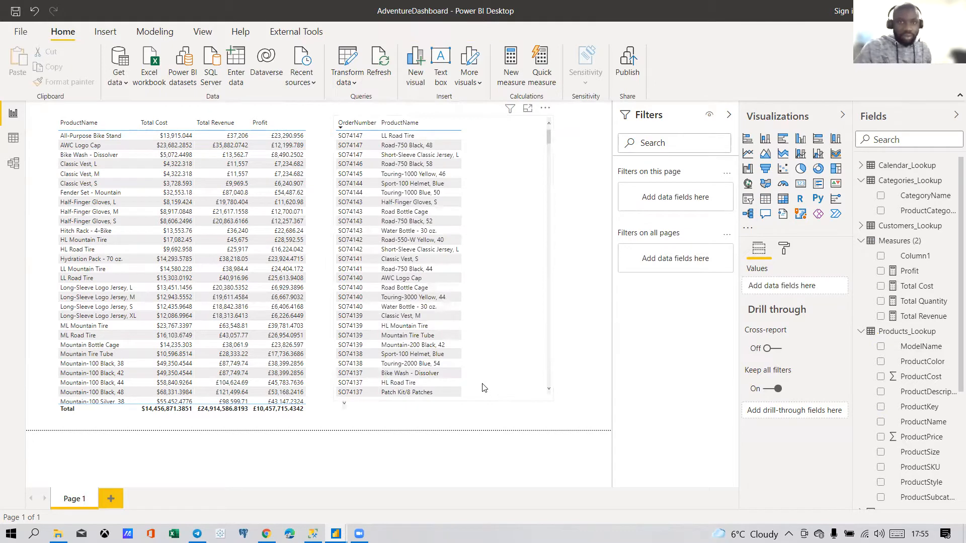
Step: Move the order number table to the page's upper right and shorten it, and shift and shrink the profit table
left_click_drag(540, 345, 555, 352)
left_click_drag(567, 405, 584, 294)
left_click(342, 420)
left_click_drag(343, 420, 339, 428)
left_click_drag(335, 389, 459, 375)
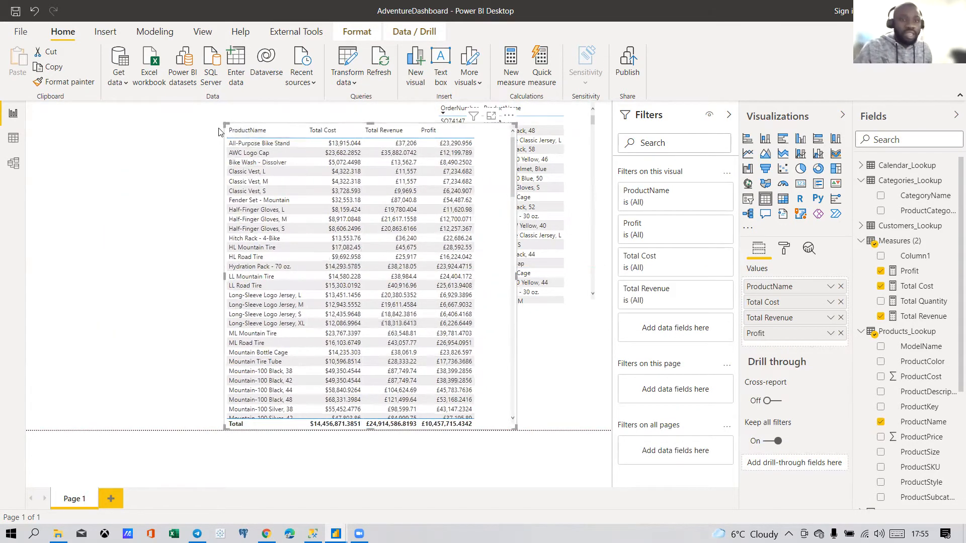
left_click_drag(225, 125, 355, 263)
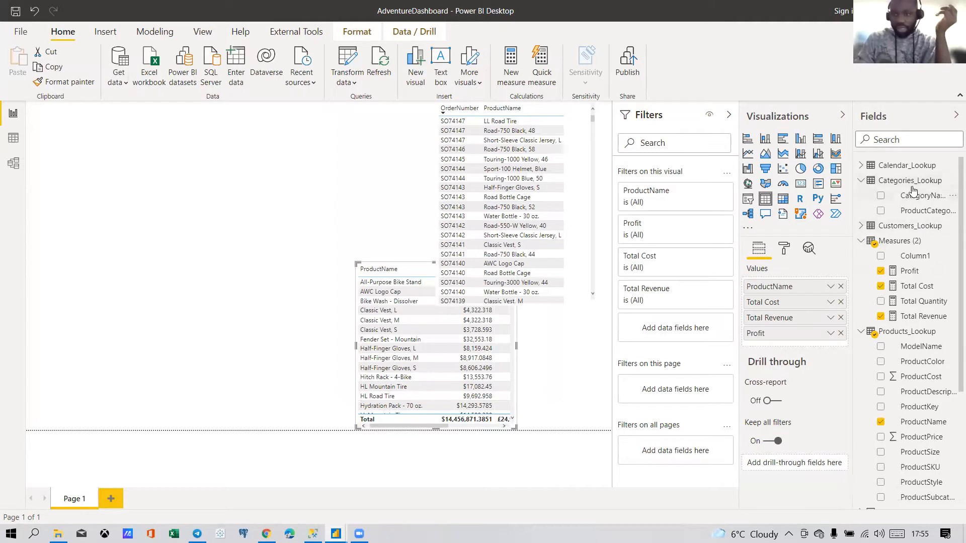
Step: Add CategoryName to the profit table and check its columns
left_click(881, 196)
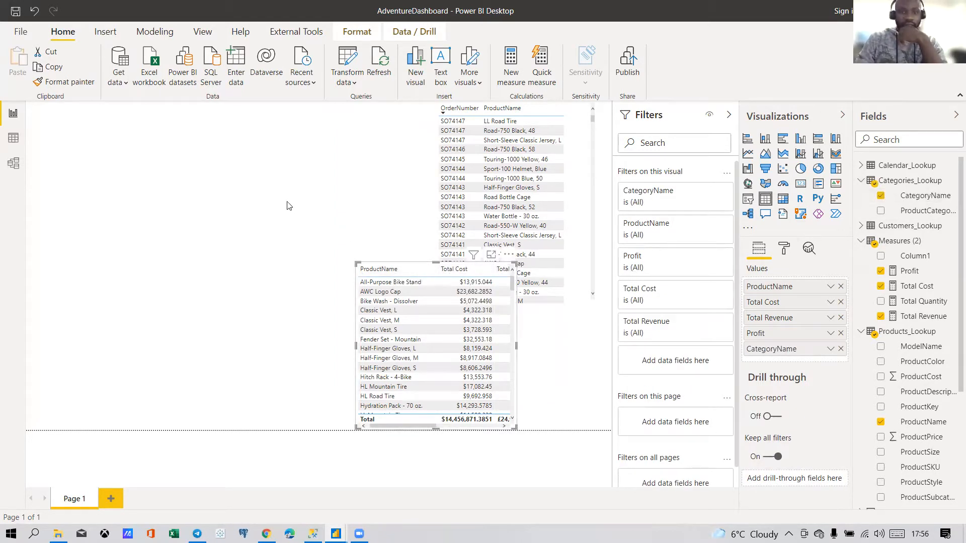
left_click_drag(410, 263, 308, 203)
left_click(485, 426)
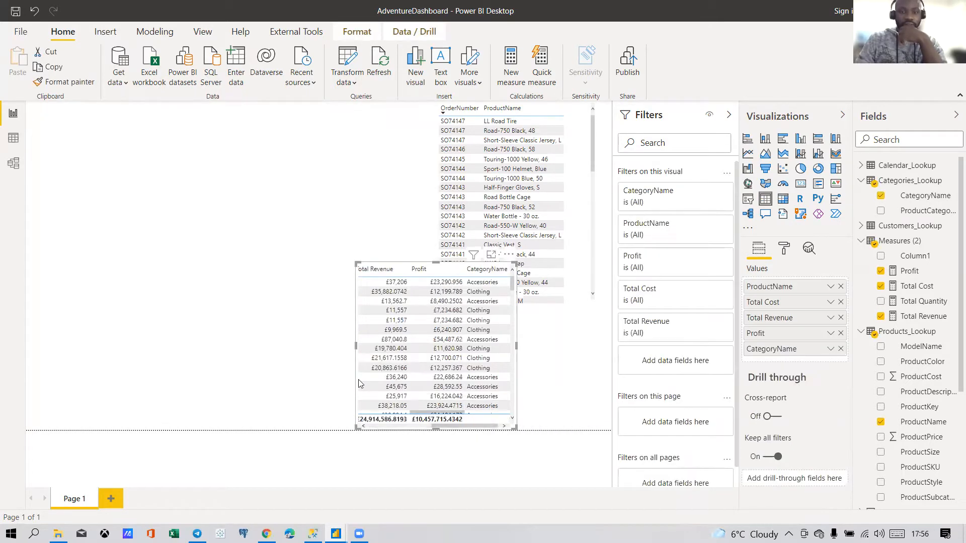
left_click_drag(450, 427, 381, 426)
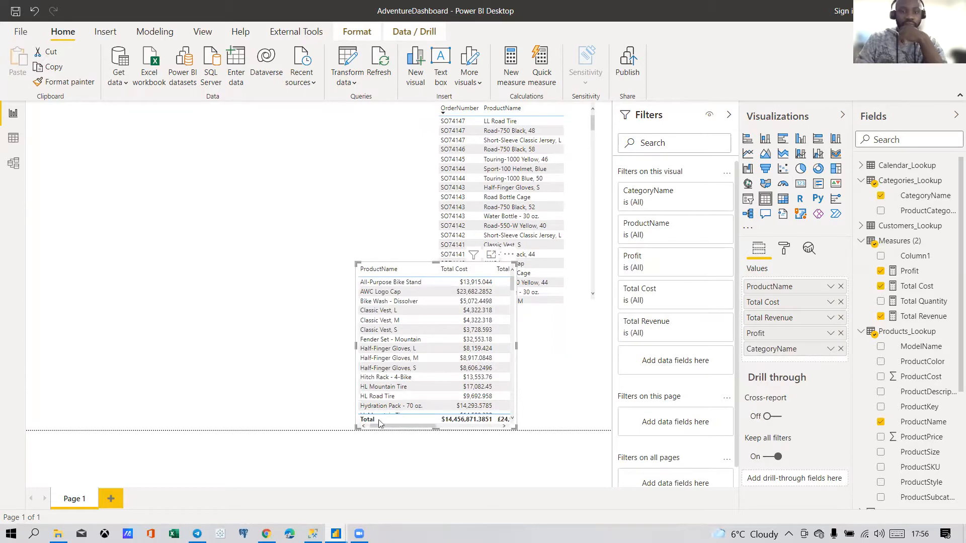
Step: Move the profit table to the page's upper left and enlarge it to show more of its columns
left_click_drag(374, 268, 147, 159)
left_click_drag(91, 130, 84, 130)
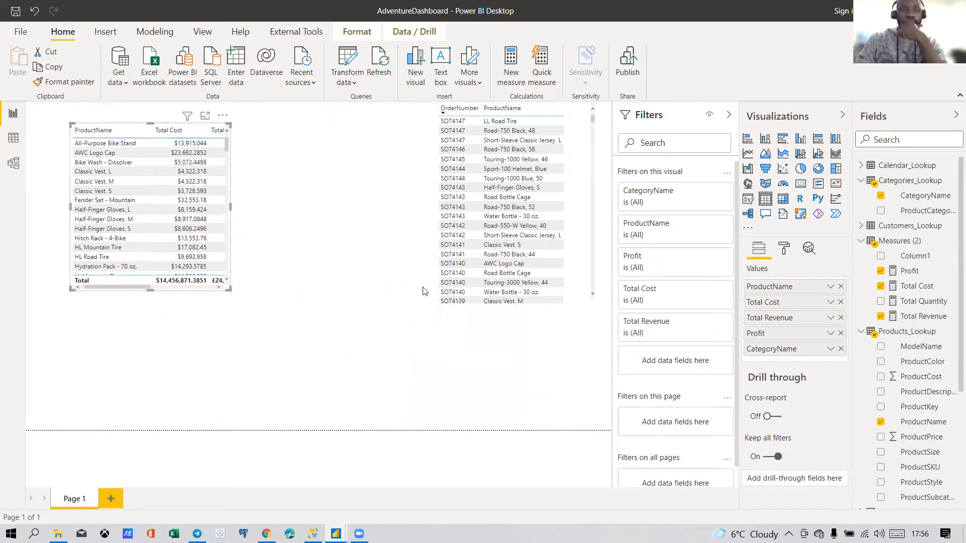
left_click_drag(220, 289, 350, 328)
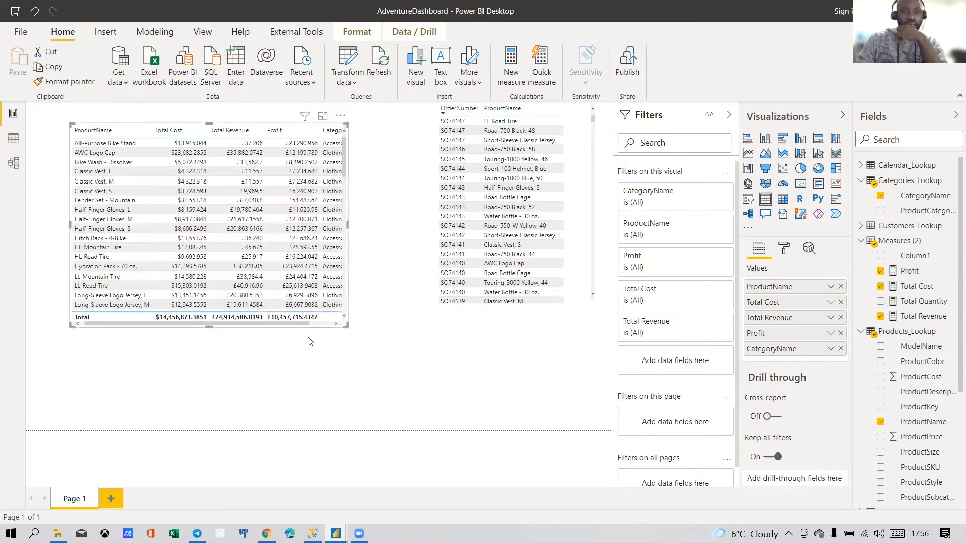
Step: Move the profit table to the page's lower right and create a separate table of CategoryName
left_click_drag(334, 327, 596, 447)
left_click(170, 167)
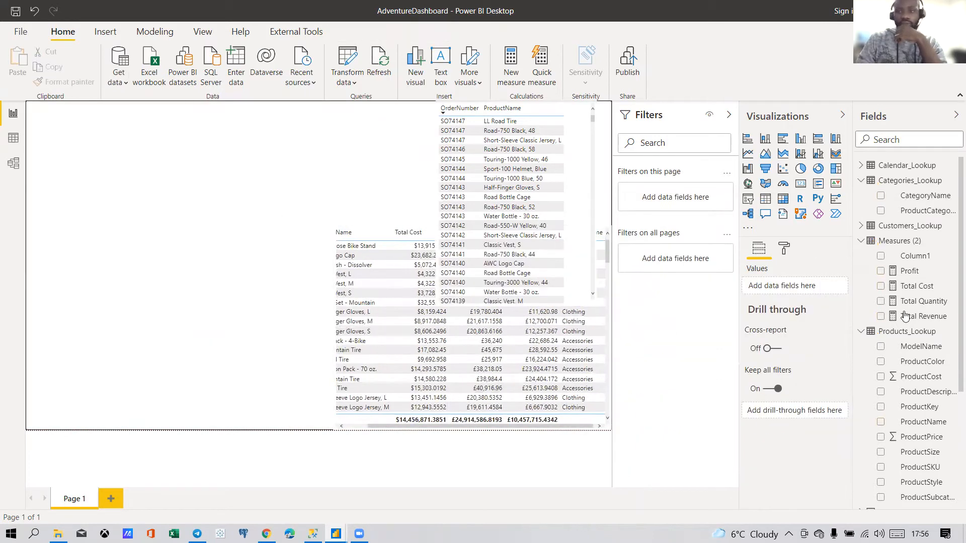
left_click(880, 196)
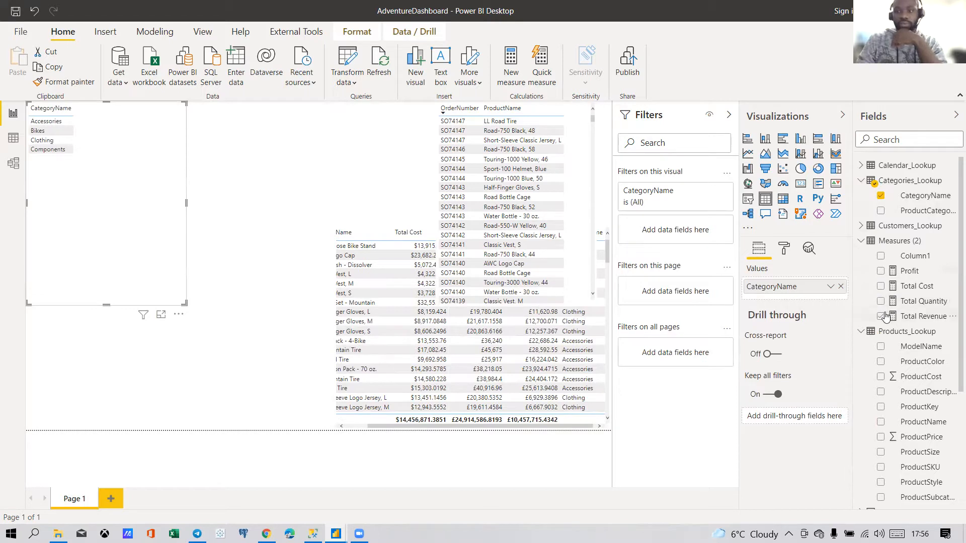
Step: Look through the customer, measure, product and sales fields for an order figure to pair with the categories
scroll(911, 357, "down", 3)
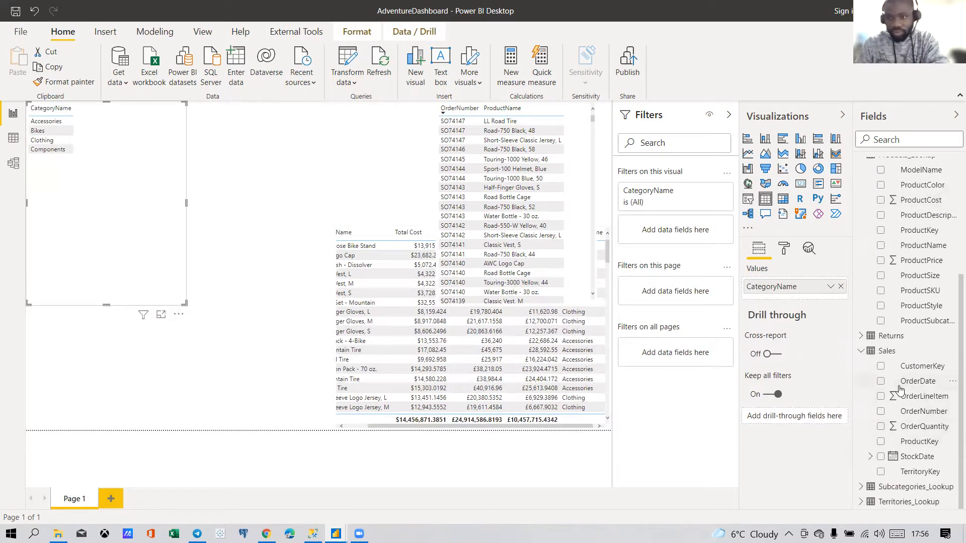
scroll(891, 366, "up", 3)
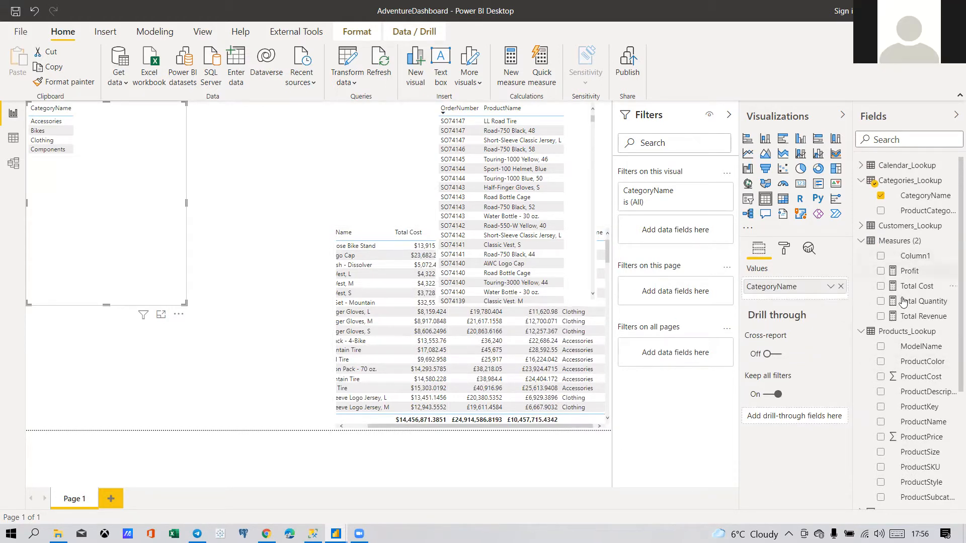
scroll(903, 329, "down", 3)
scroll(901, 333, "down", 1)
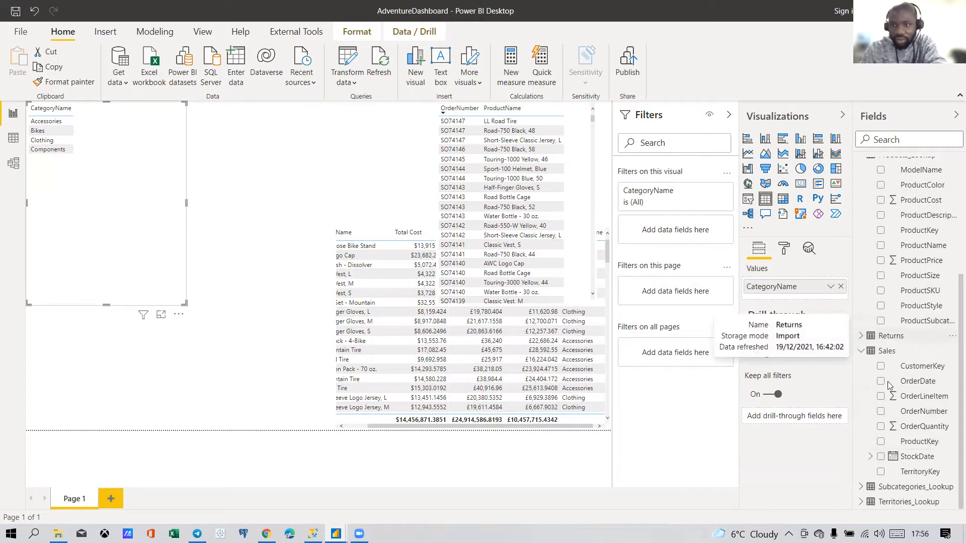
scroll(906, 432, "up", 5)
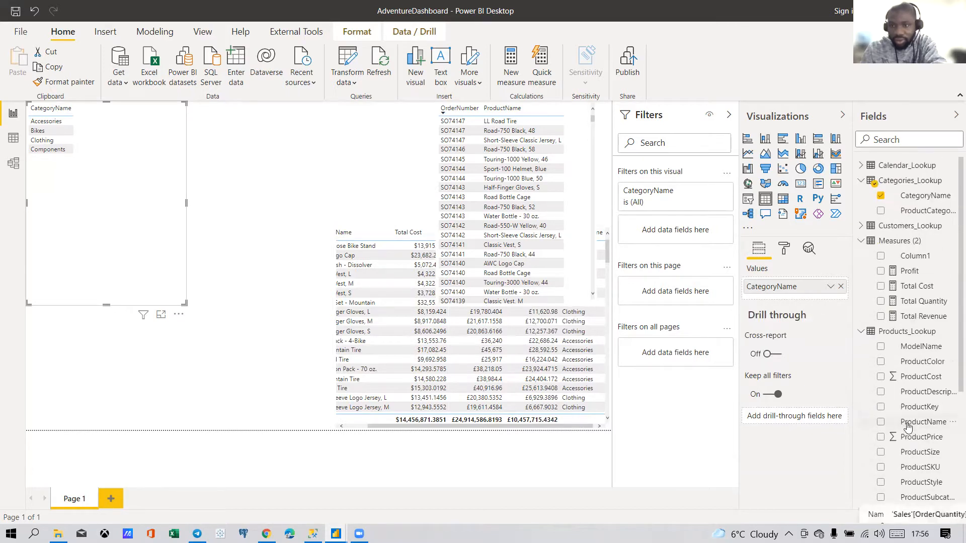
left_click(861, 227)
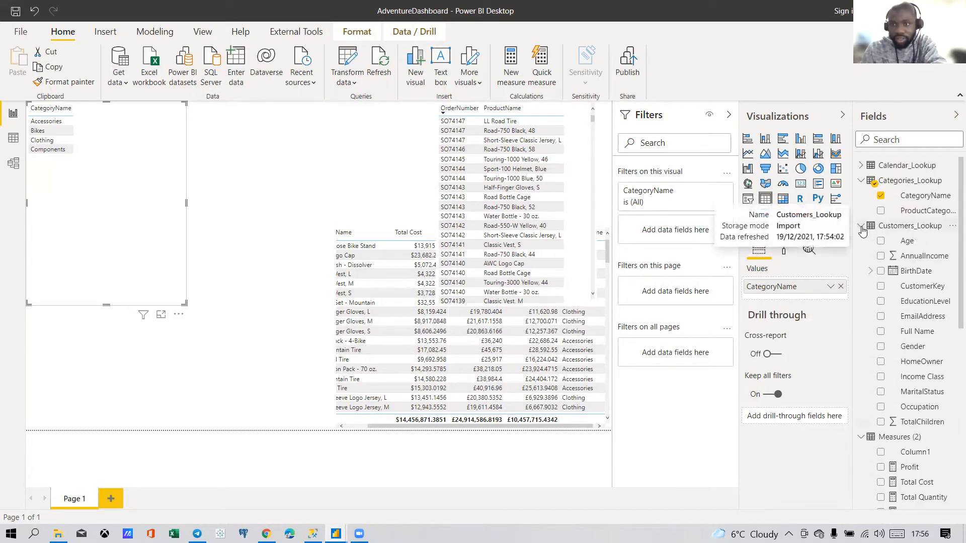
left_click(861, 226)
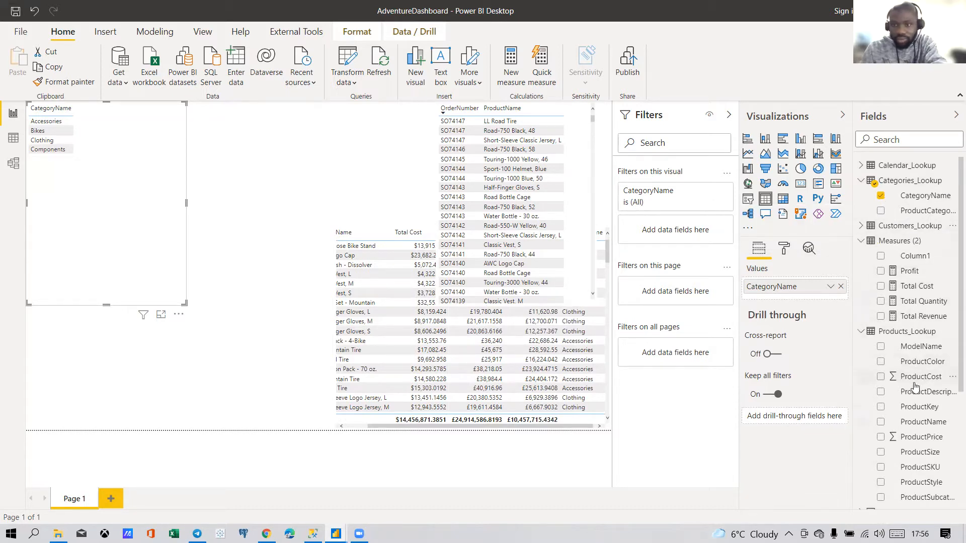
scroll(912, 372, "down", 4)
scroll(913, 371, "up", 3)
scroll(913, 371, "down", 5)
scroll(913, 371, "up", 8)
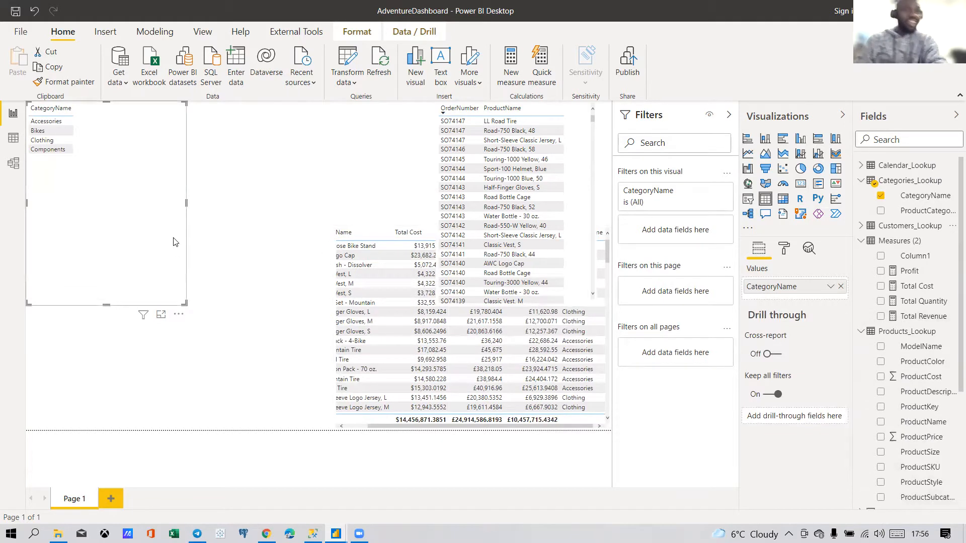
Step: Shift the category table slightly inward from the page's upper-left corner and check the fields used by the other two tables
left_click_drag(174, 242, 197, 250)
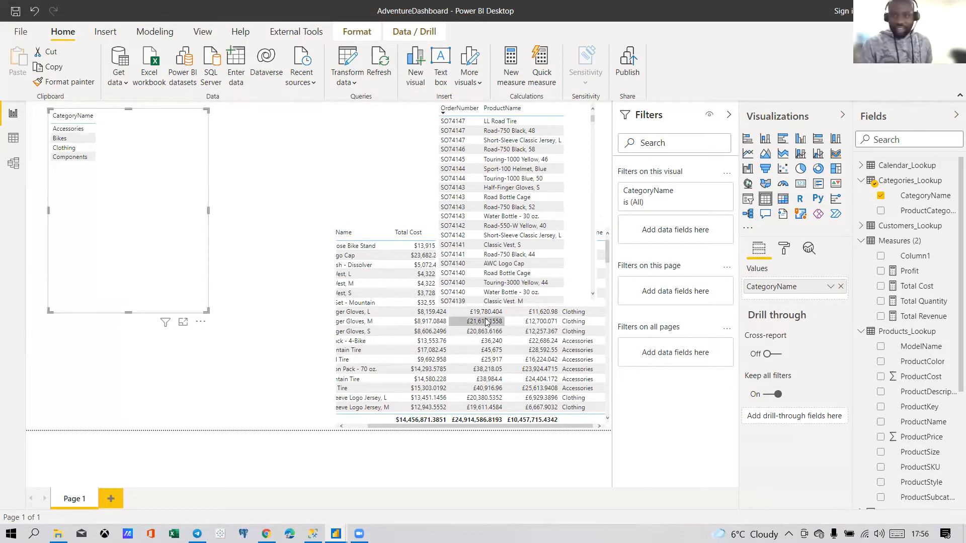
left_click(362, 229)
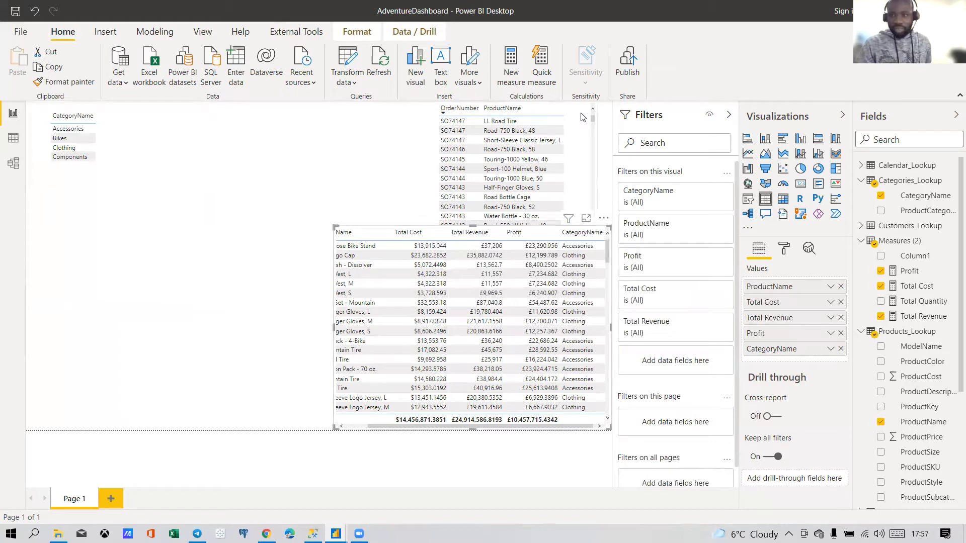
scroll(894, 288, "down", 3)
scroll(893, 320, "up", 3)
left_click(595, 152)
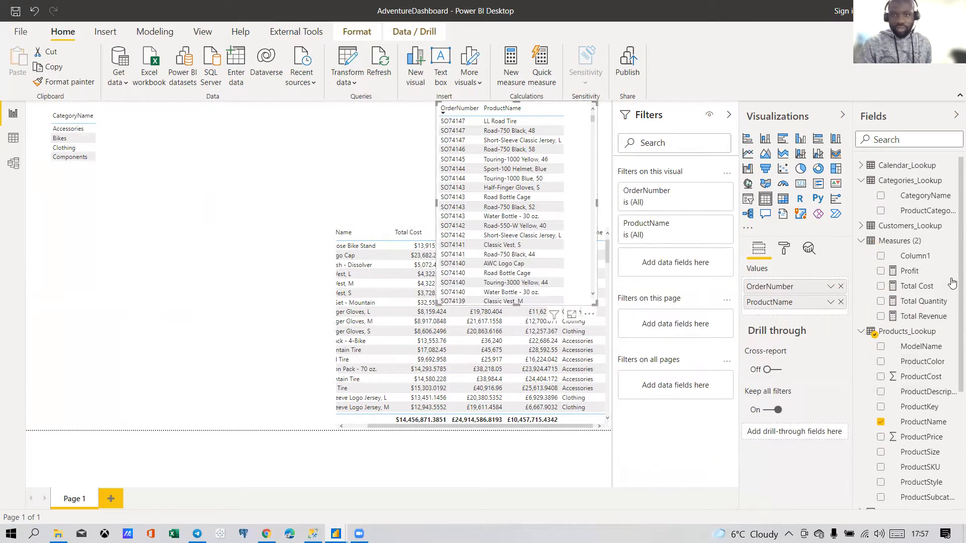
scroll(931, 316, "down", 3)
scroll(934, 316, "up", 3)
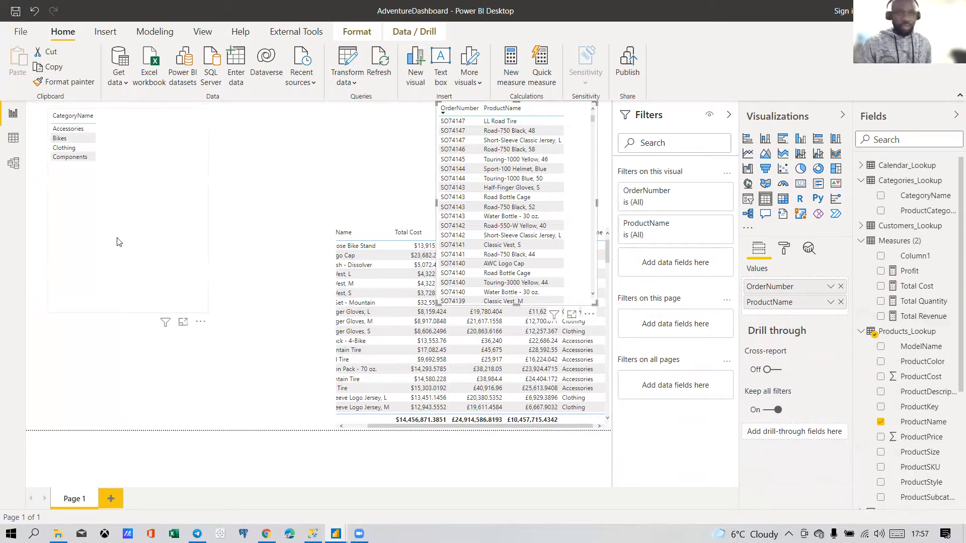
left_click(139, 180)
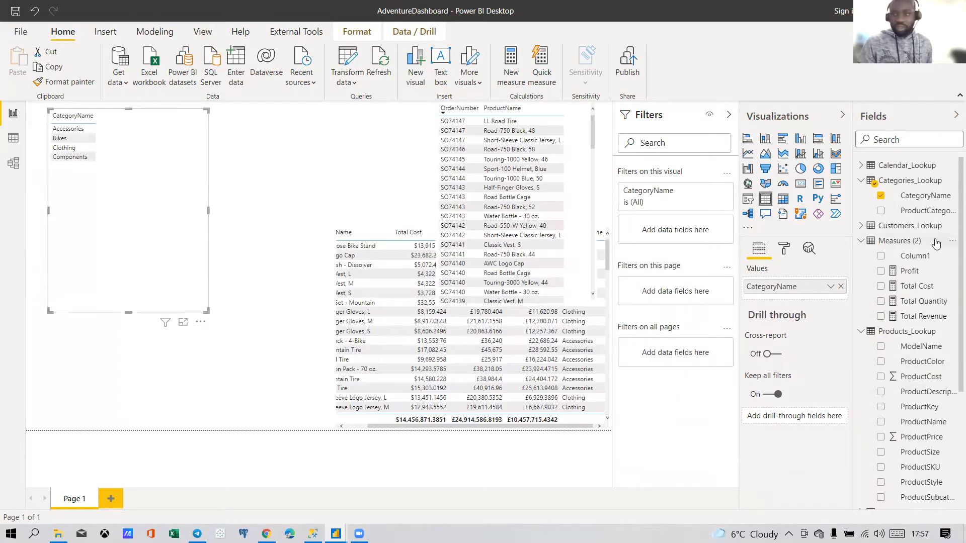
Step: Create the measure Total Orders = DISTINCTCOUNTNOBLANK(Sales[OrderNumber]) in the Measures (2) table
right_click(895, 240)
left_click(838, 256)
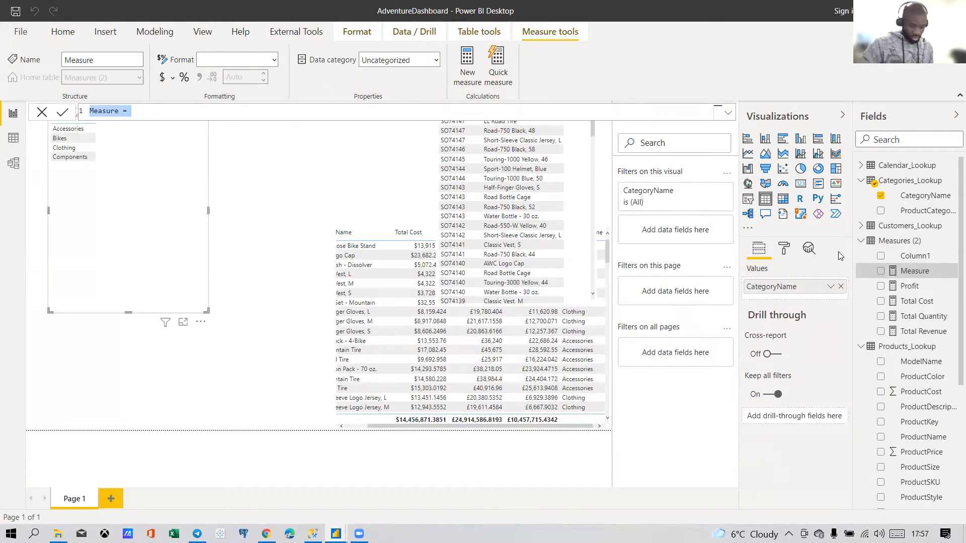
key("ctrl+v")
key("ctrl+z")
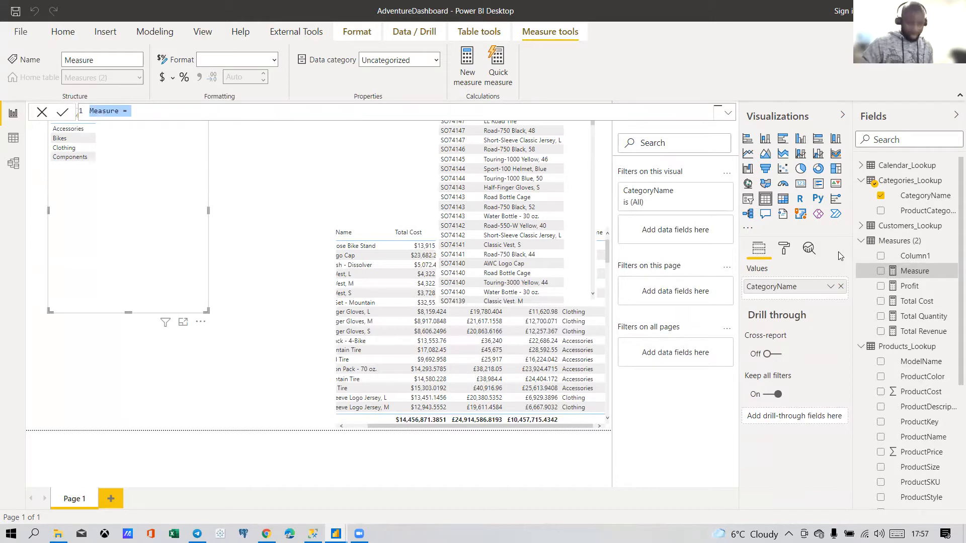
type("Total Orders")
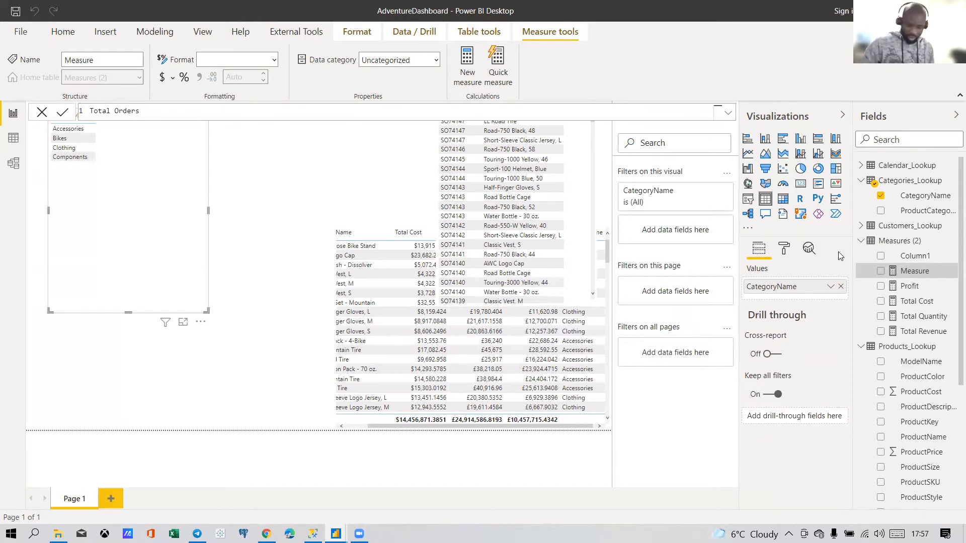
type(" = DISTI")
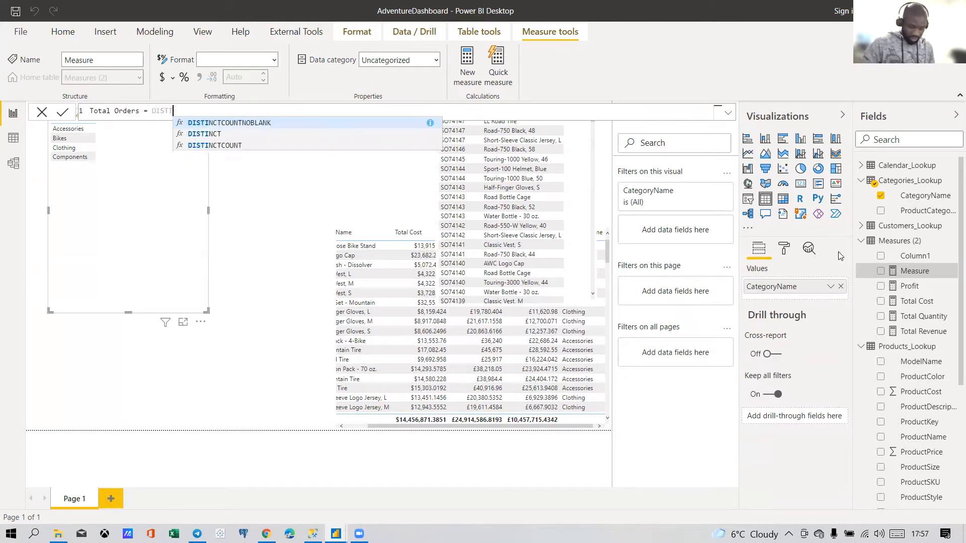
type("NCTCOUNT")
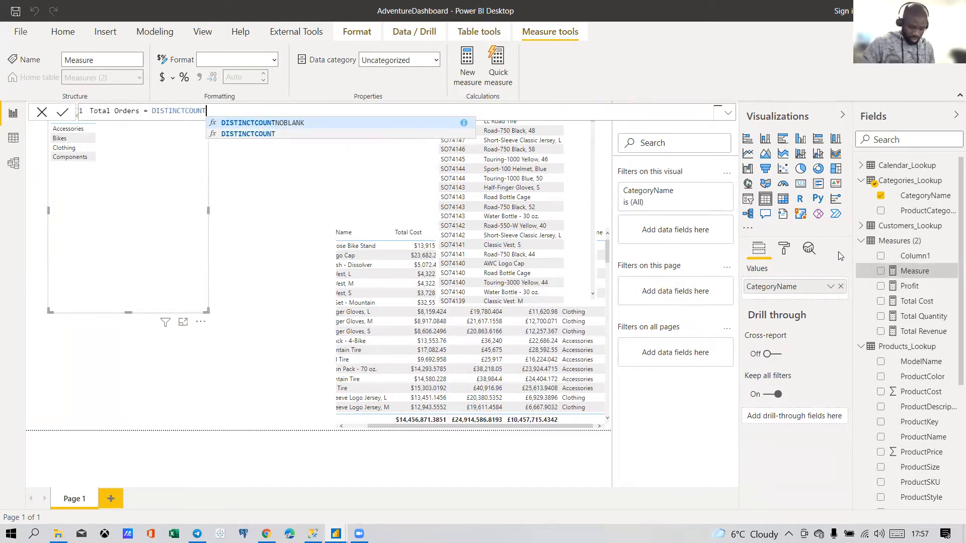
key("Tab")
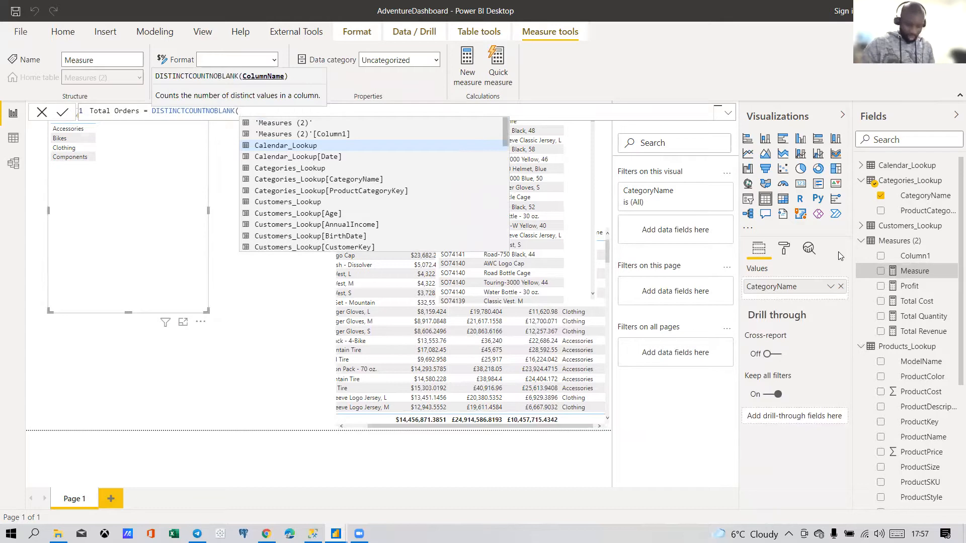
type("ORDERNU")
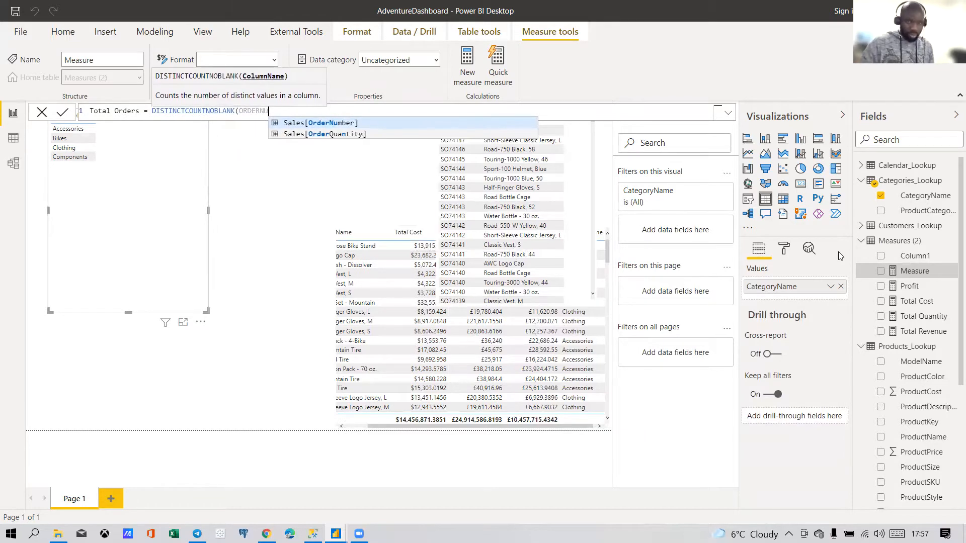
key("Tab")
type(")")
key("Return")
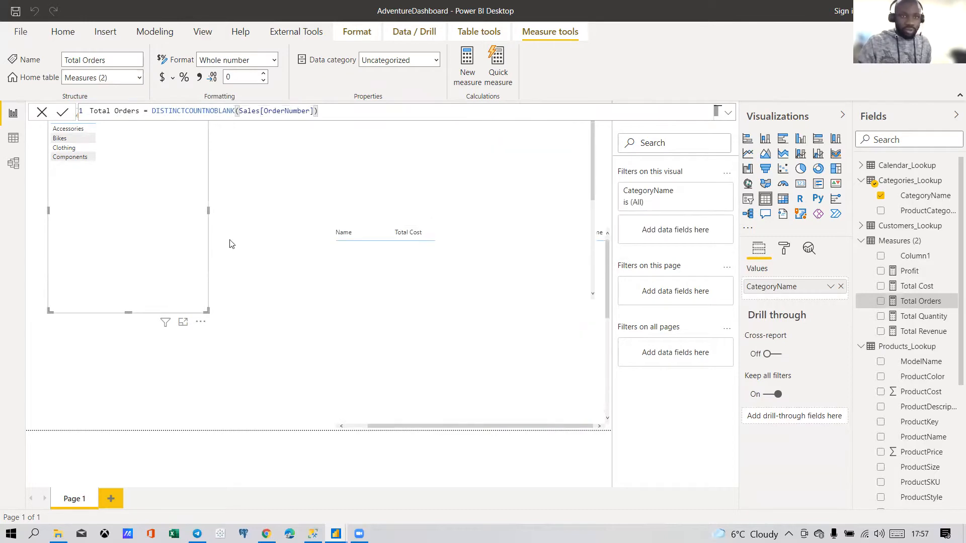
Step: Move the category table down, add Total Orders to it, and shrink it to fit its two columns
left_click_drag(166, 187, 168, 222)
left_click(880, 304)
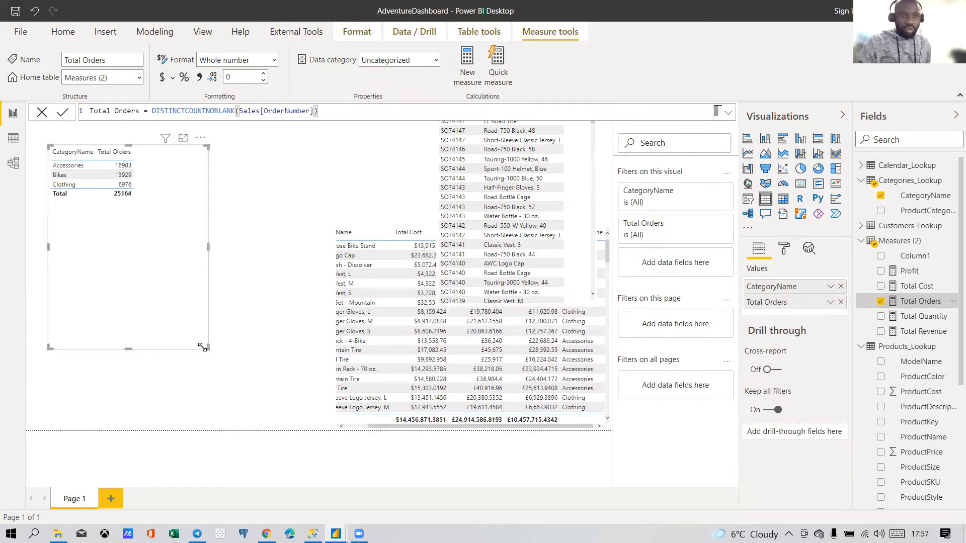
left_click_drag(211, 320, 222, 217)
left_click_drag(224, 183, 144, 181)
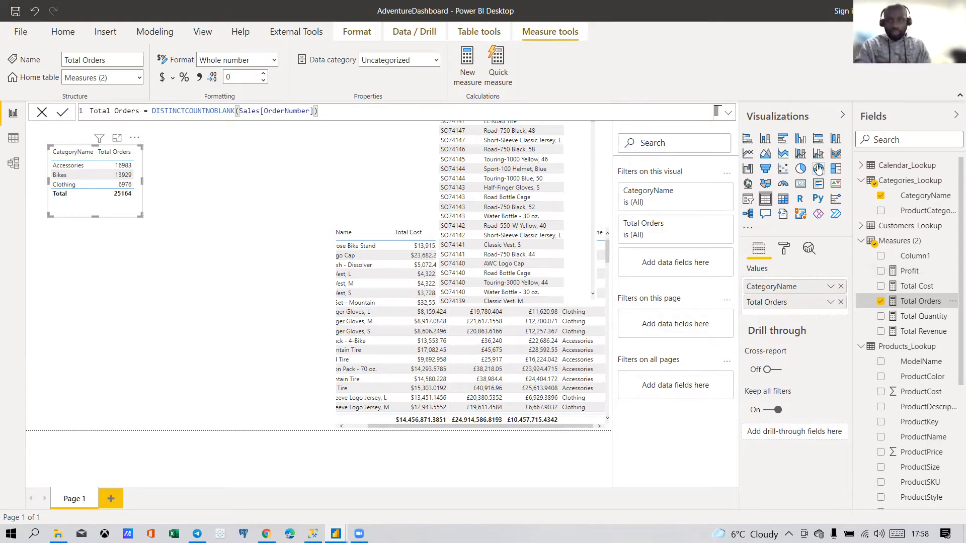
Step: Try the category table as an enlarged stacked bar chart and convert it to a matrix
left_click(748, 140)
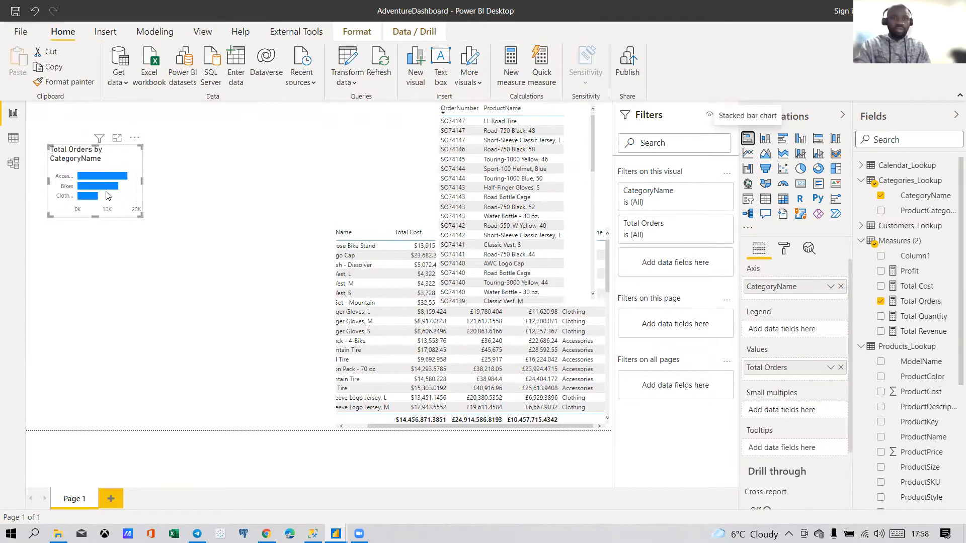
left_click_drag(138, 217, 184, 260)
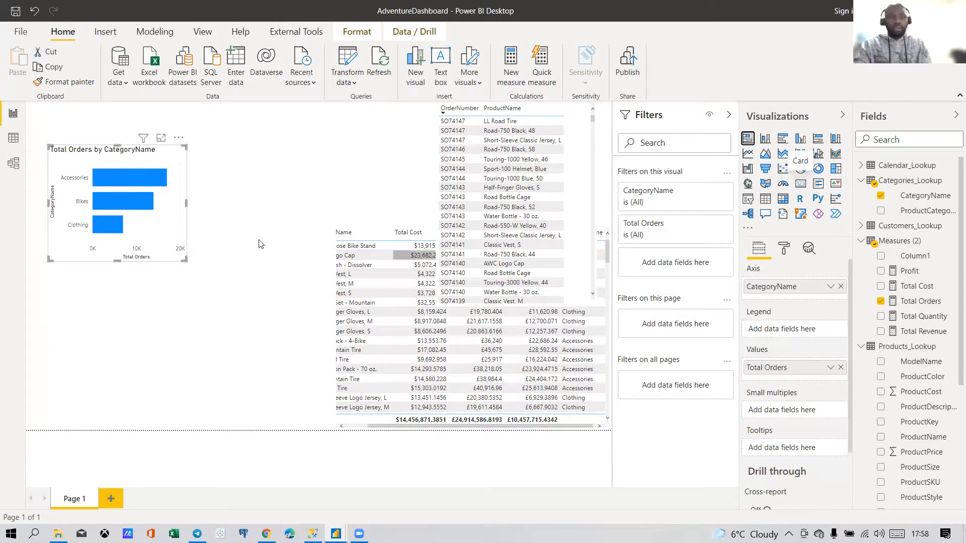
left_click(783, 199)
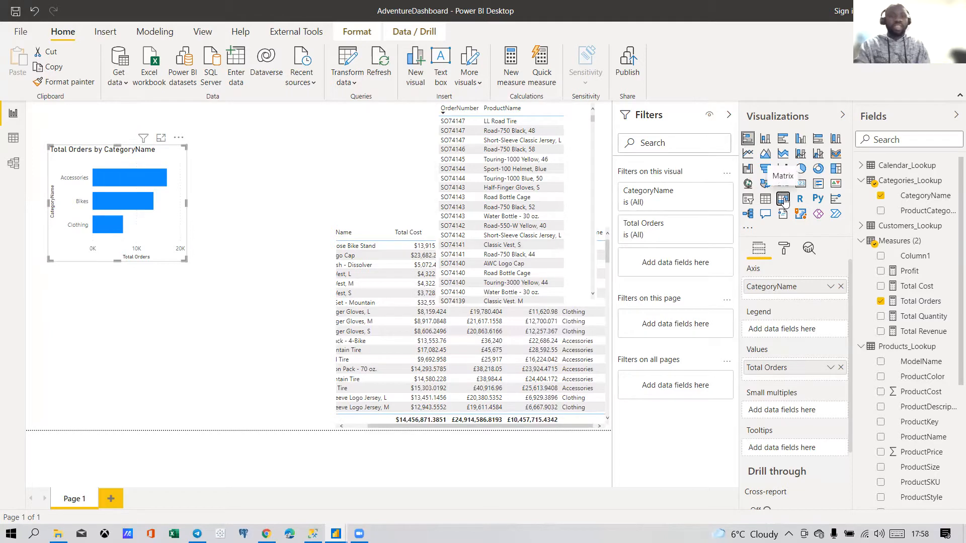
left_click(128, 168)
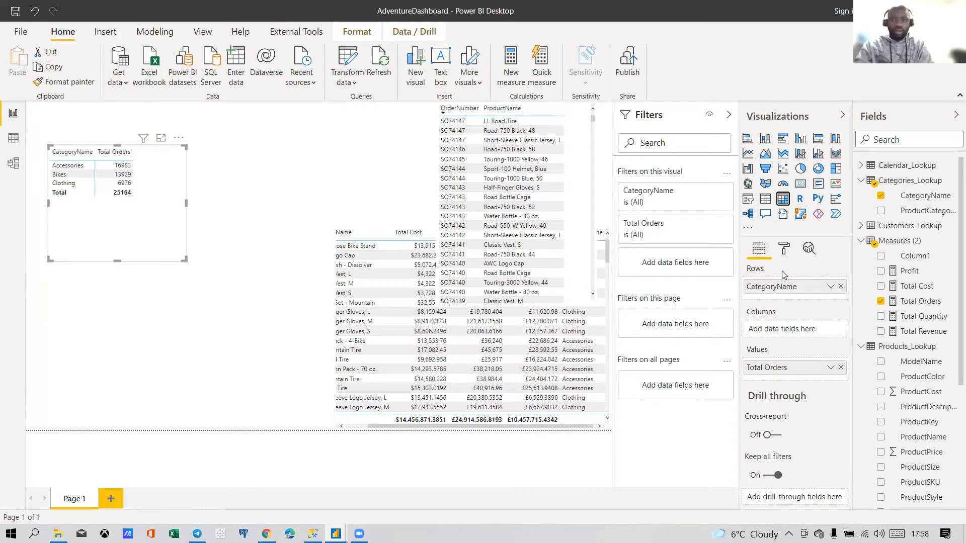
Step: Turn on data bars for Total Orders in the category matrix's conditional formatting
left_click(784, 249)
scroll(780, 403, "down", 2)
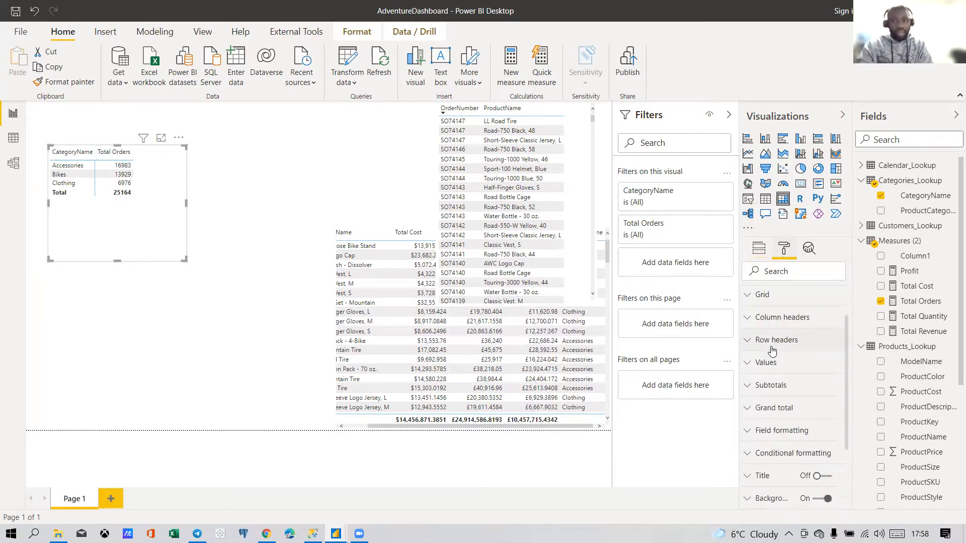
left_click(777, 437)
scroll(787, 392, "down", 7)
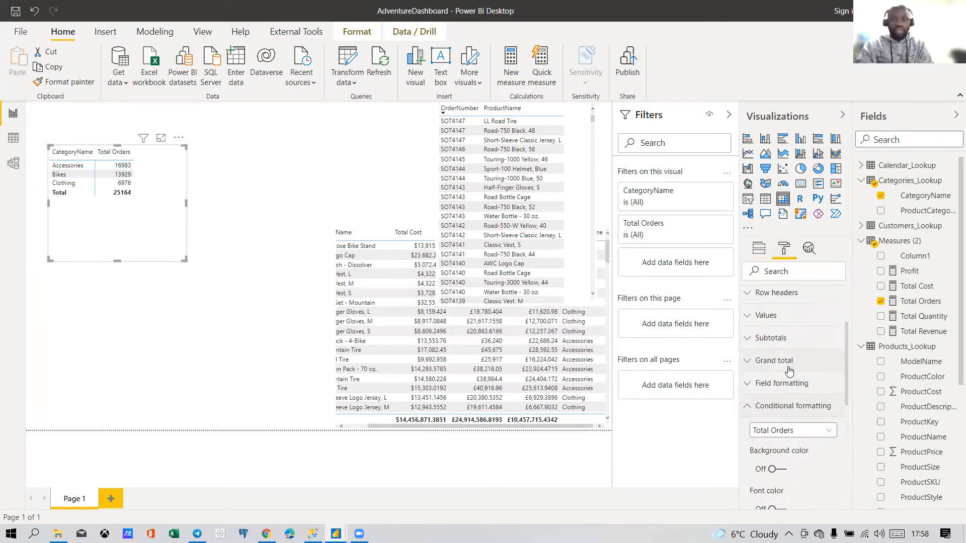
scroll(785, 367, "up", 4)
left_click(782, 344)
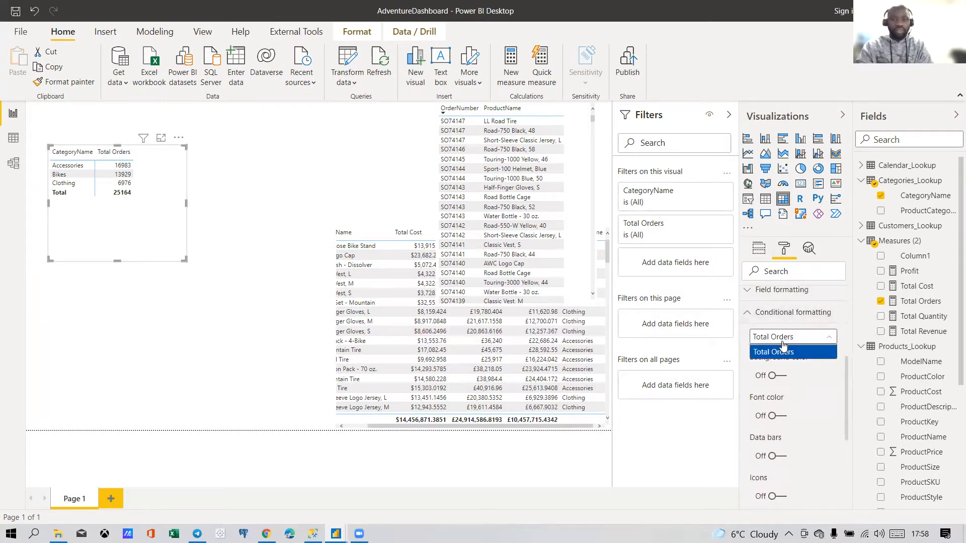
left_click(784, 352)
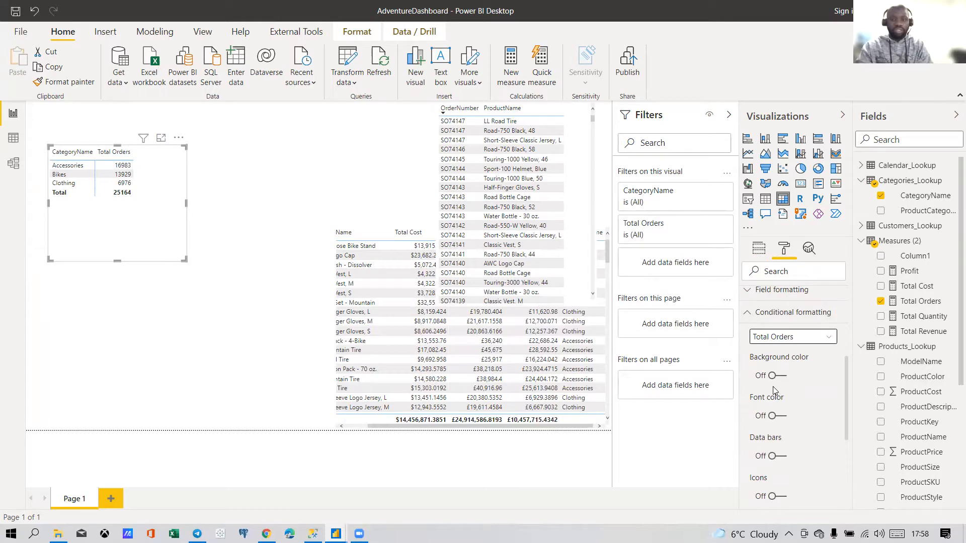
left_click(780, 457)
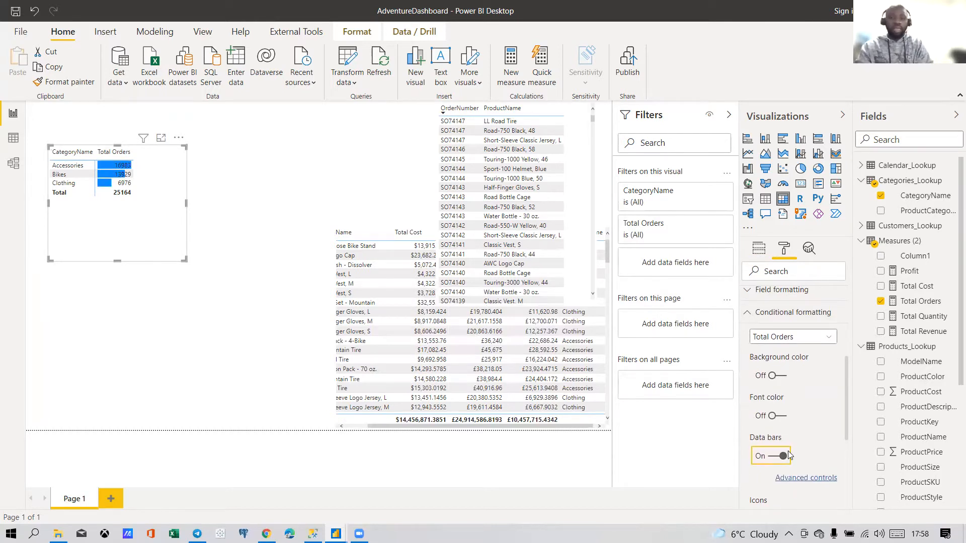
Step: Enlarge the category matrix and switch off the data bars on Total Orders
left_click_drag(185, 259, 259, 311)
left_click(132, 204)
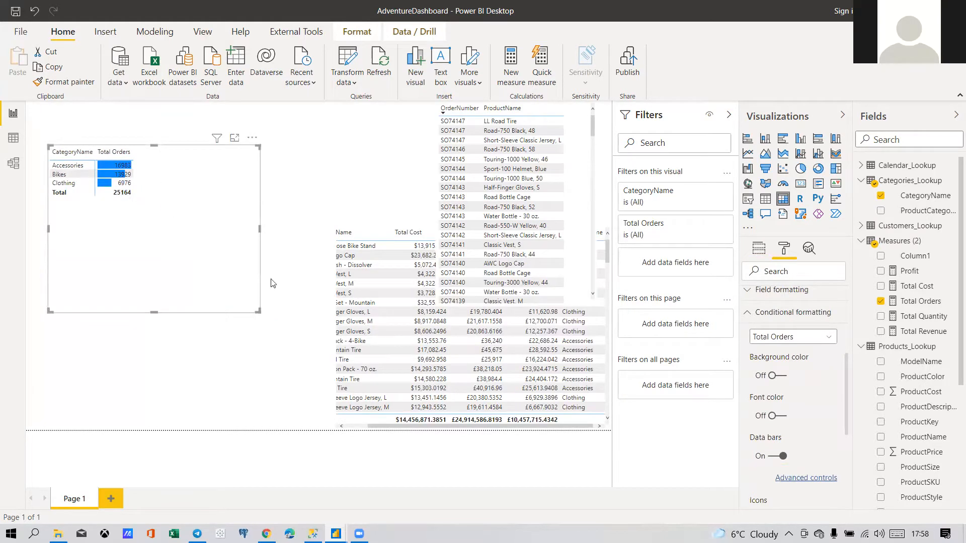
left_click(775, 457)
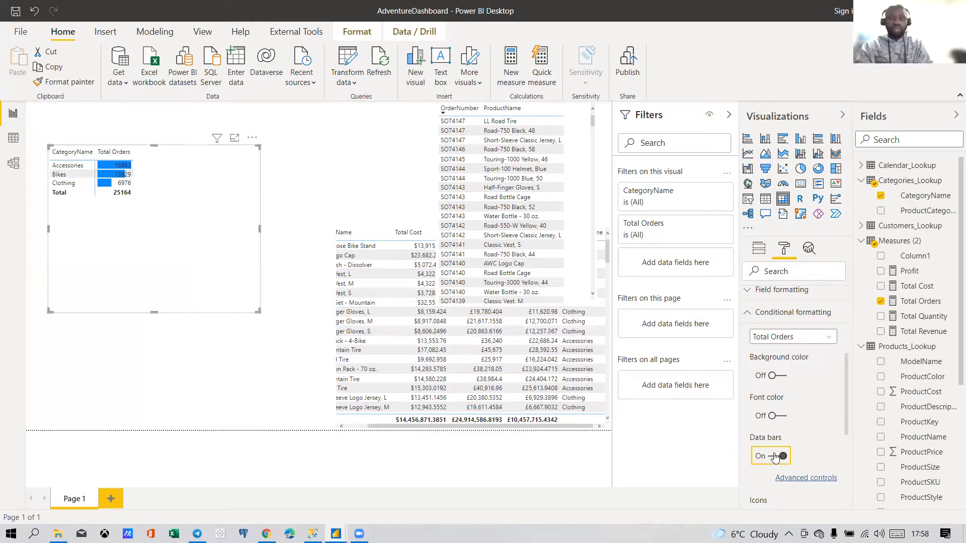
Step: Switch off the data bars on Total Orders and shrink the category matrix to fit its contents
left_click(775, 457)
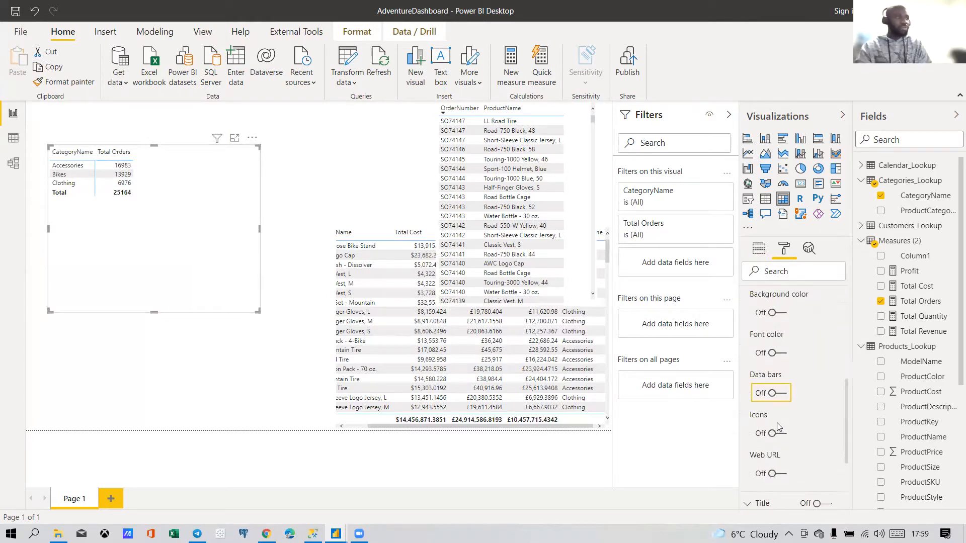
scroll(776, 426, "up", 3)
left_click_drag(256, 310, 150, 209)
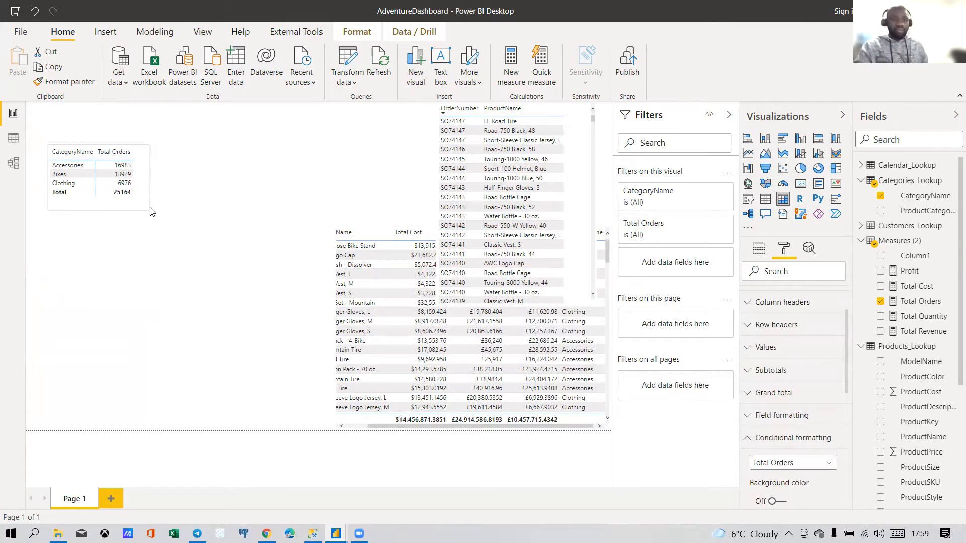
Step: Try the category matrix as an enlarged pie chart and as a donut chart
left_click(799, 170)
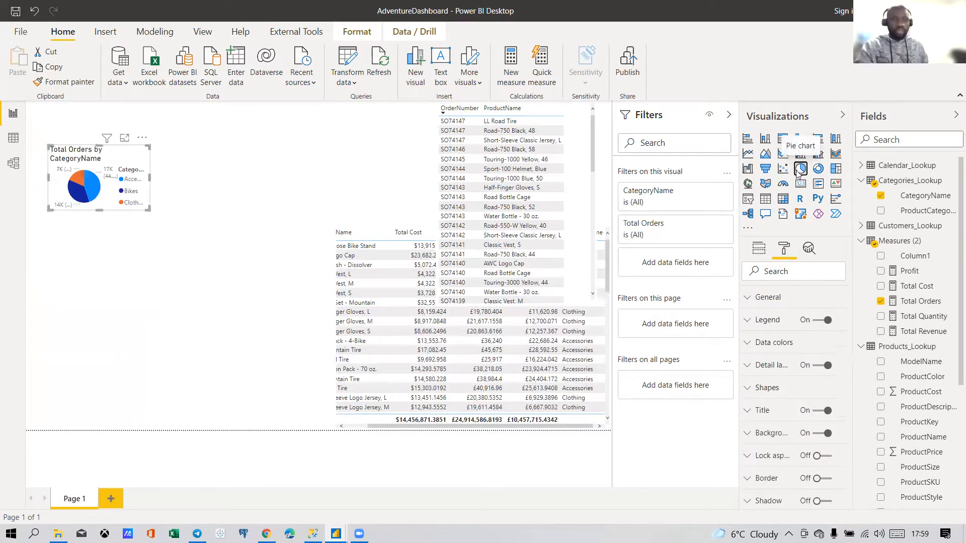
left_click_drag(150, 213, 252, 370)
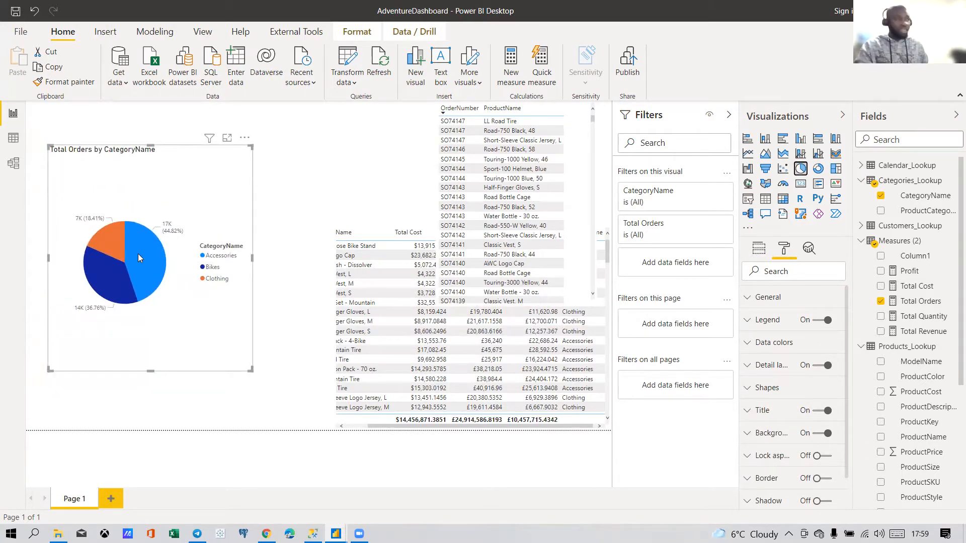
left_click(816, 169)
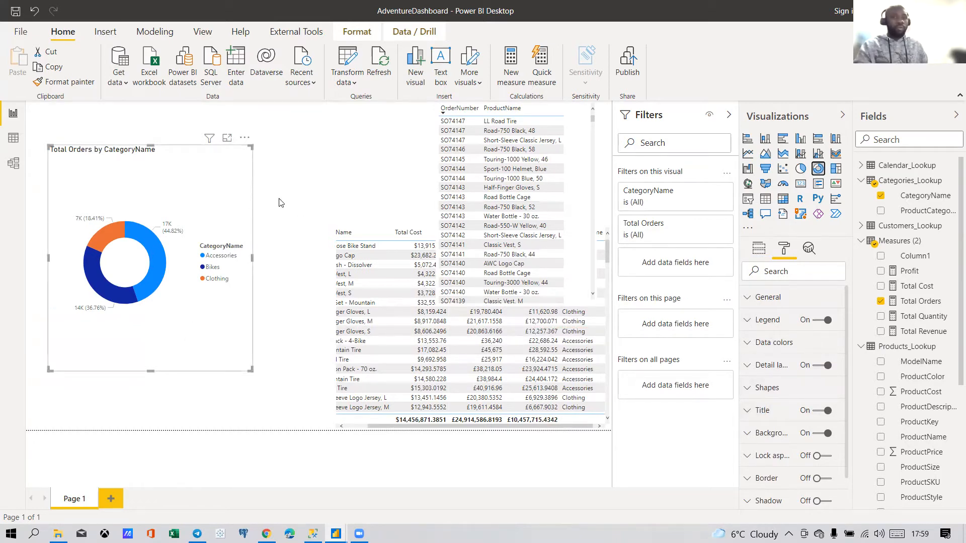
Step: Change the Total Orders by CategoryName visual to a treemap and make it wider and shorter
left_click(834, 172)
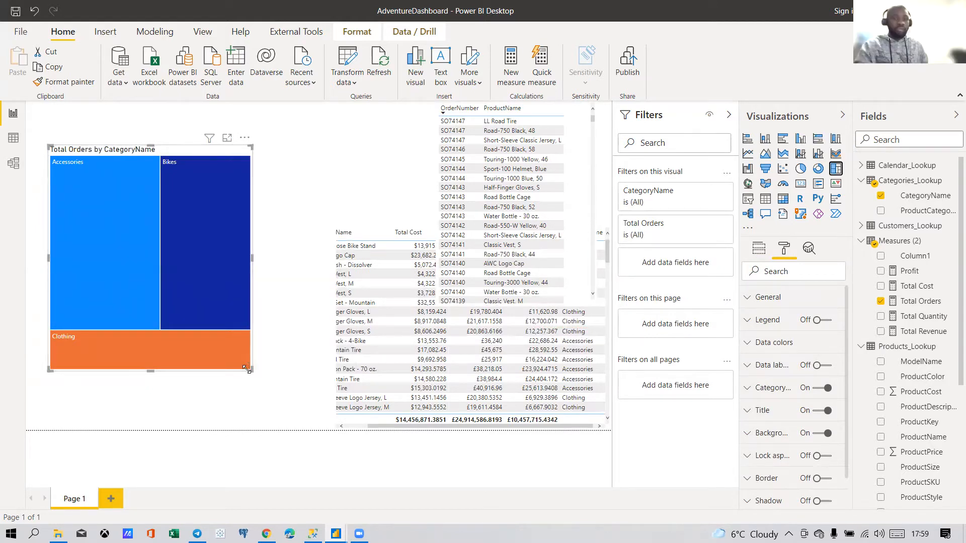
left_click_drag(250, 370, 324, 312)
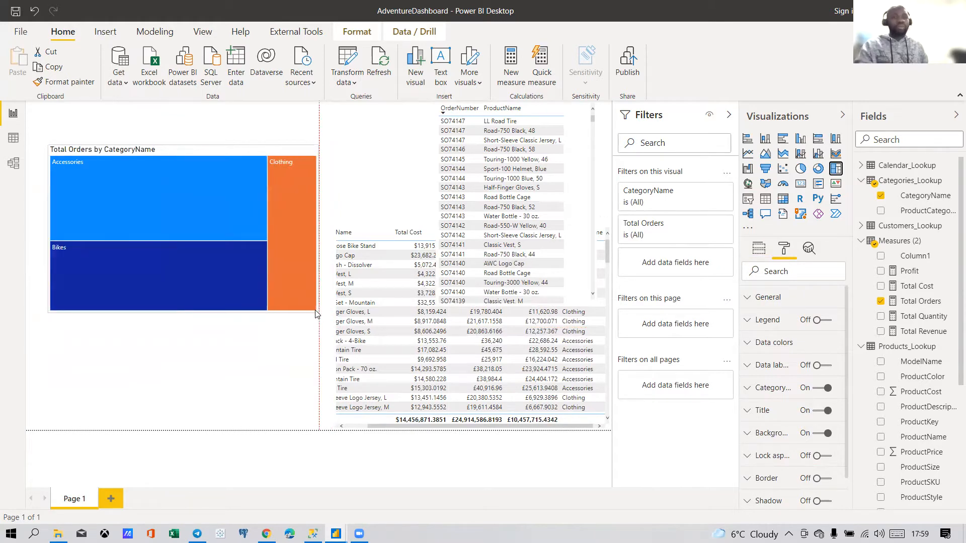
left_click_drag(315, 313, 325, 311)
mouse_move(257, 312)
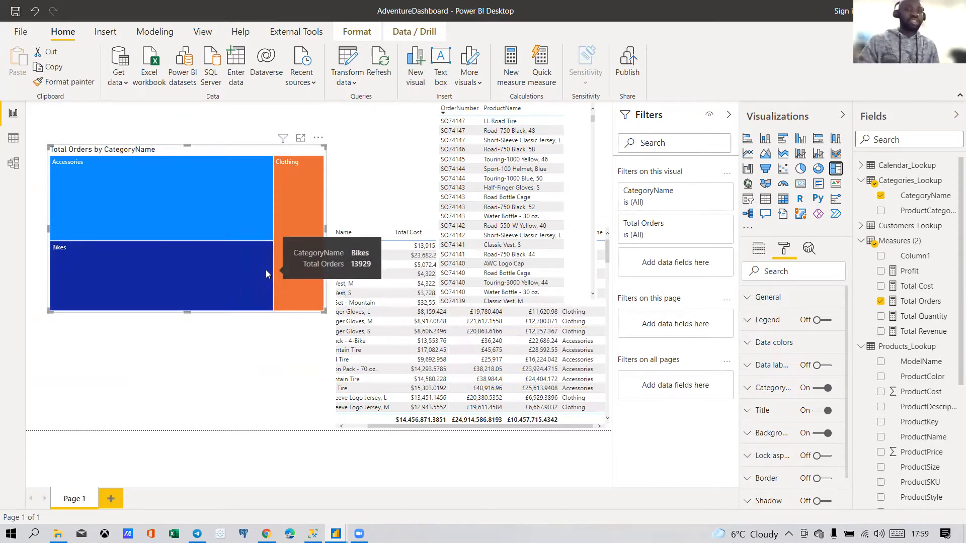
mouse_move(258, 221)
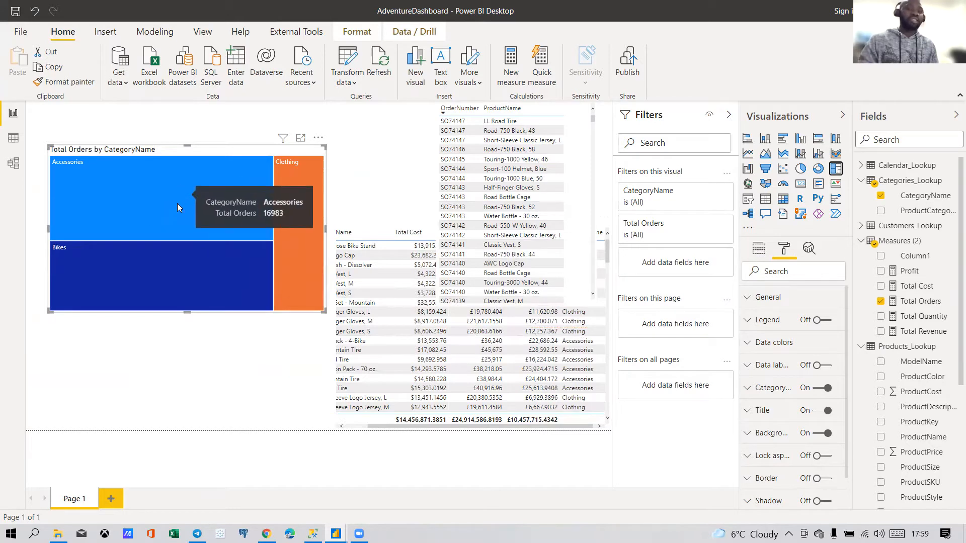
mouse_move(312, 194)
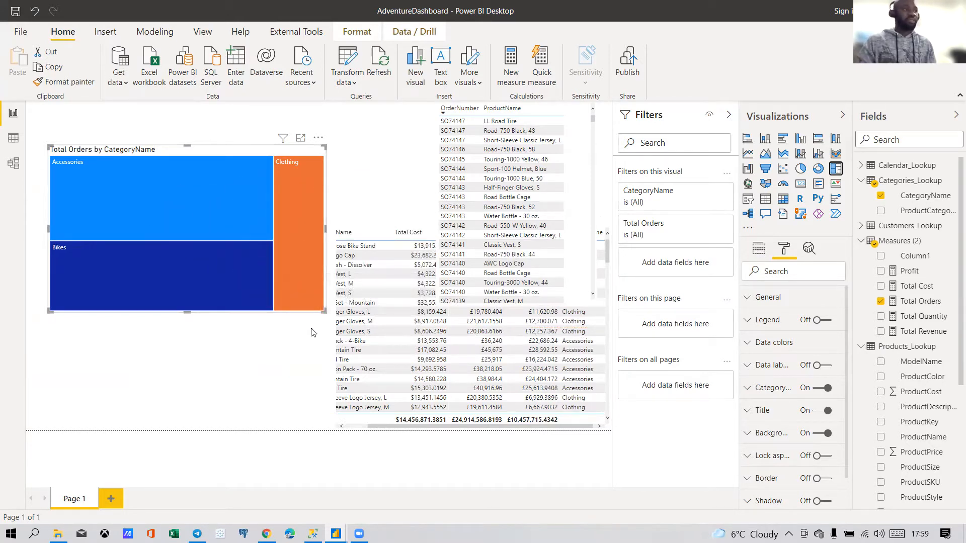
Step: Compare the treemap with a pie chart, return to the treemap, and nudge it slightly up and left on the page
left_click(800, 168)
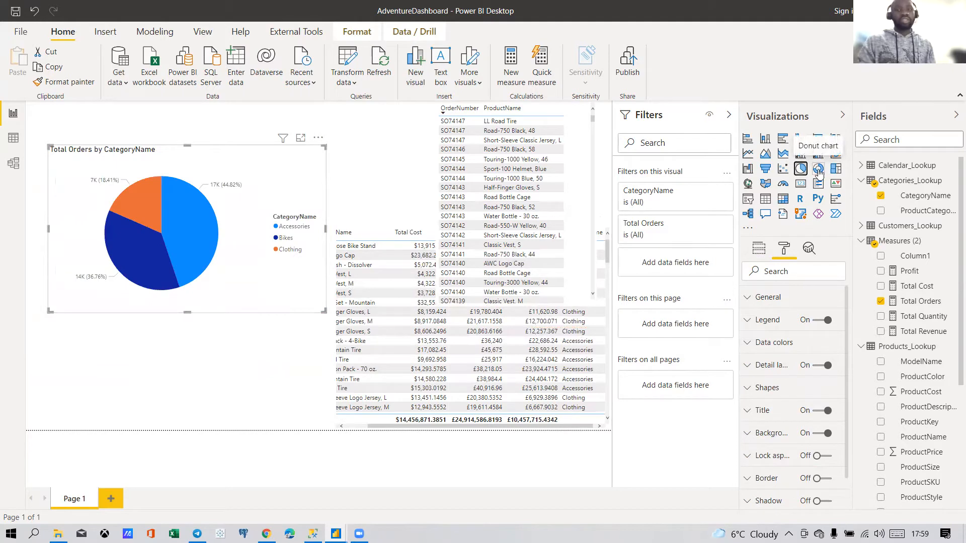
left_click(835, 169)
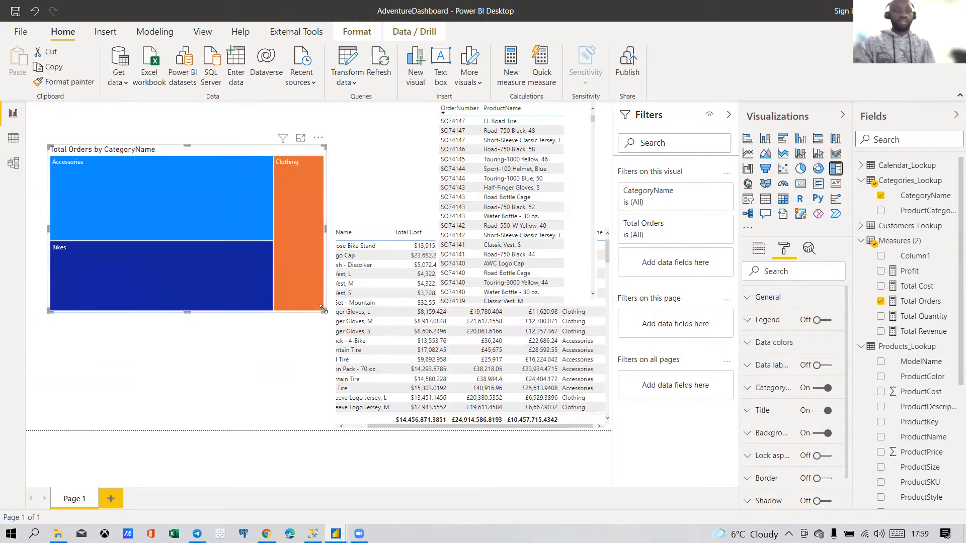
mouse_move(64, 313)
left_mouse_down()
mouse_move(57, 294)
mouse_move(65, 307)
left_mouse_up()
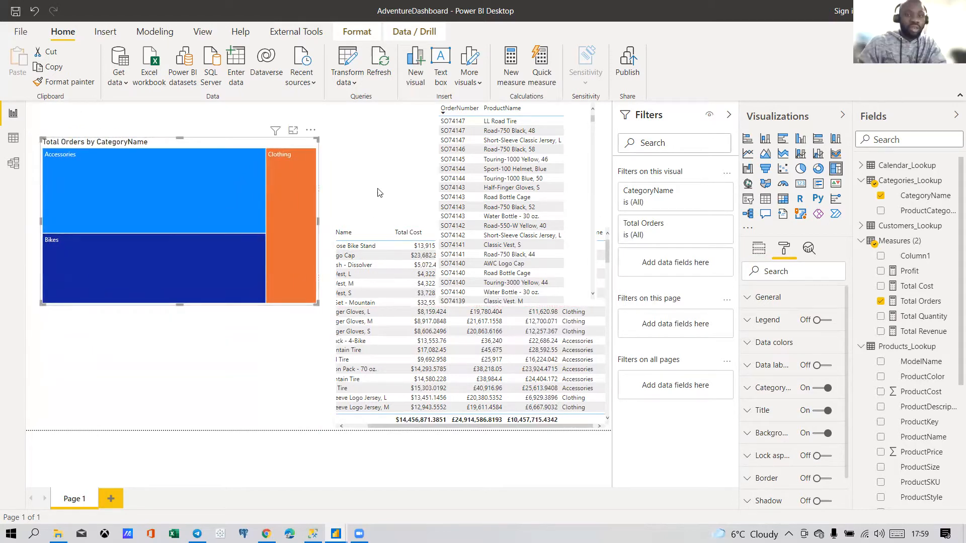
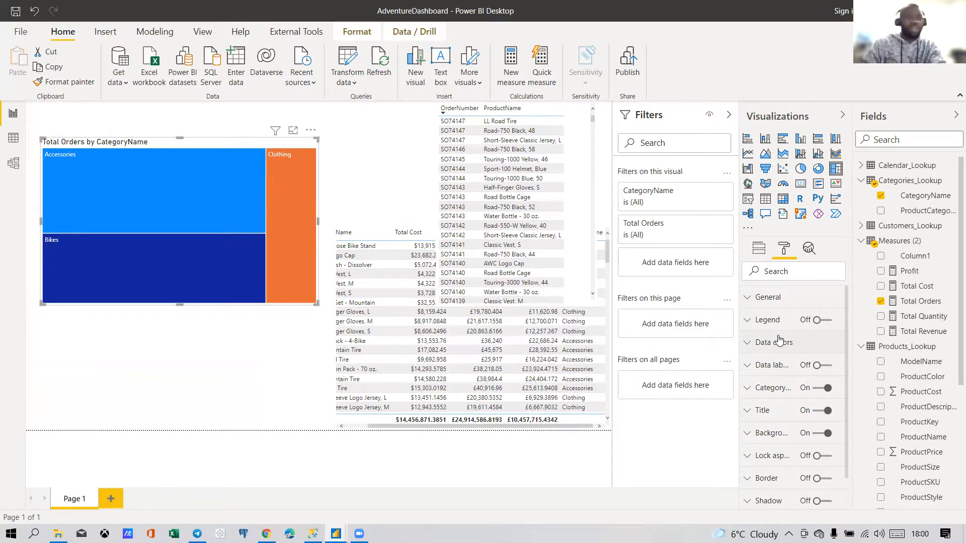
Step: Switch to Chrome and search Google Images for "adventure works" in a new tab
left_click(266, 534)
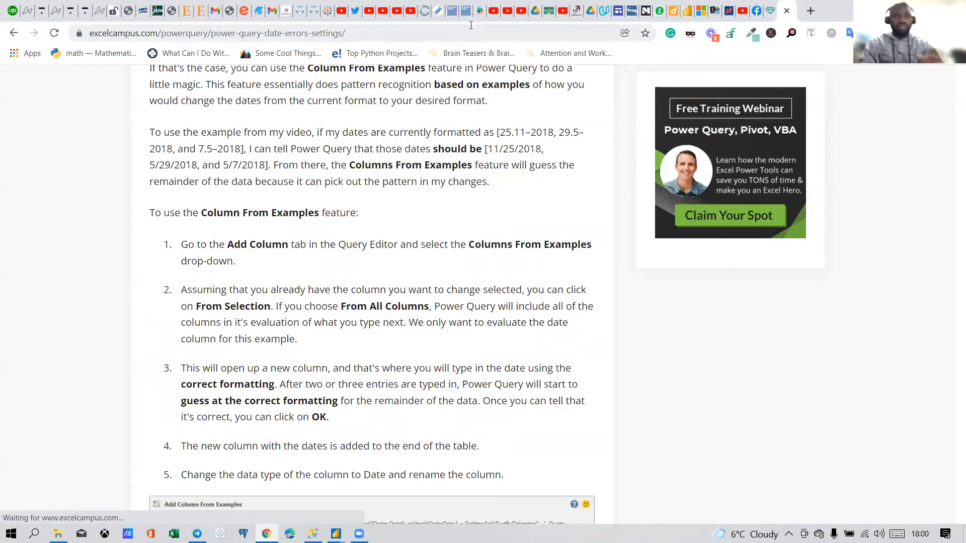
left_click(810, 12)
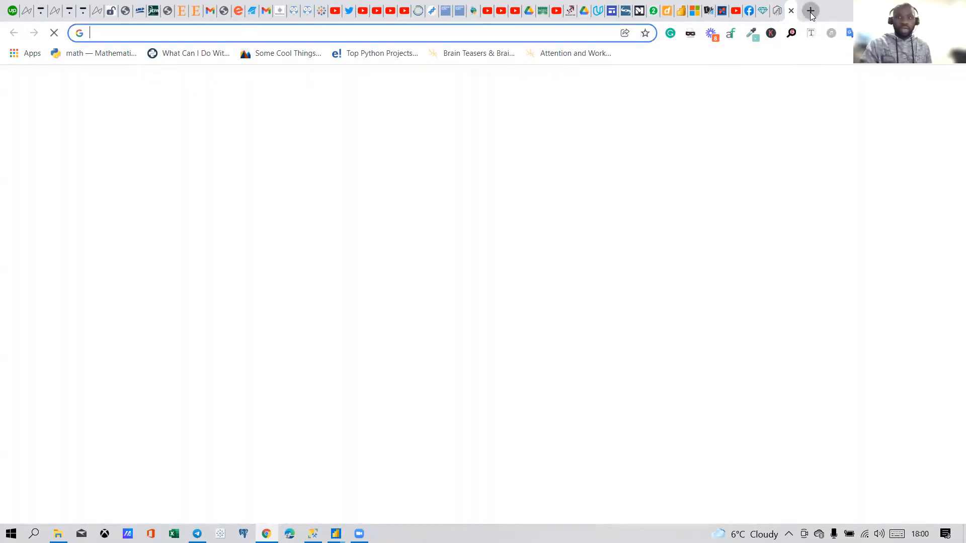
type("Adveb")
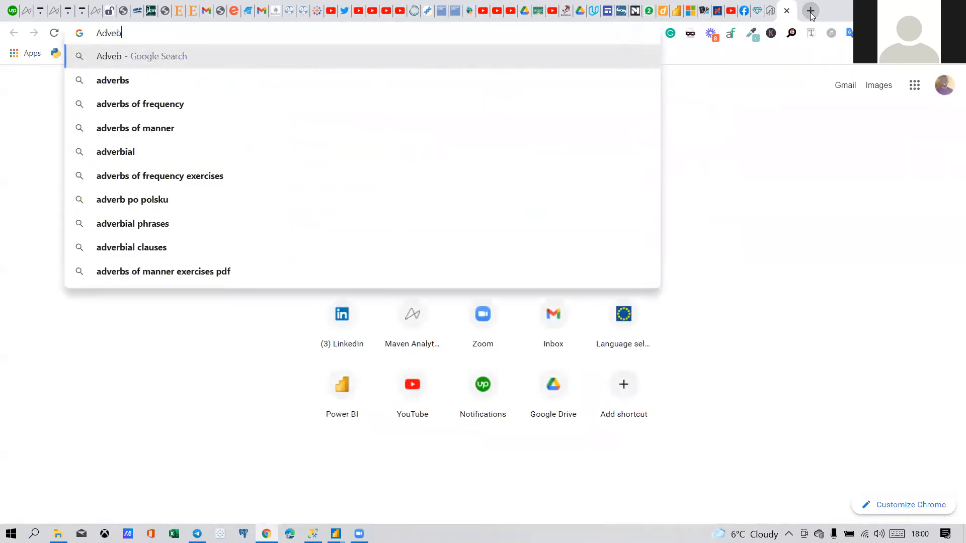
key("BackSpace")
type("n")
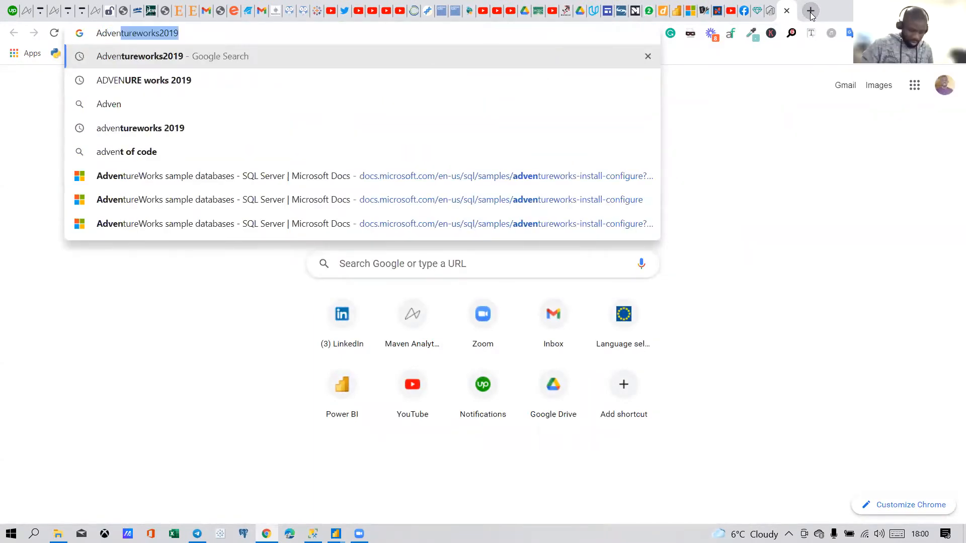
type("ture work")
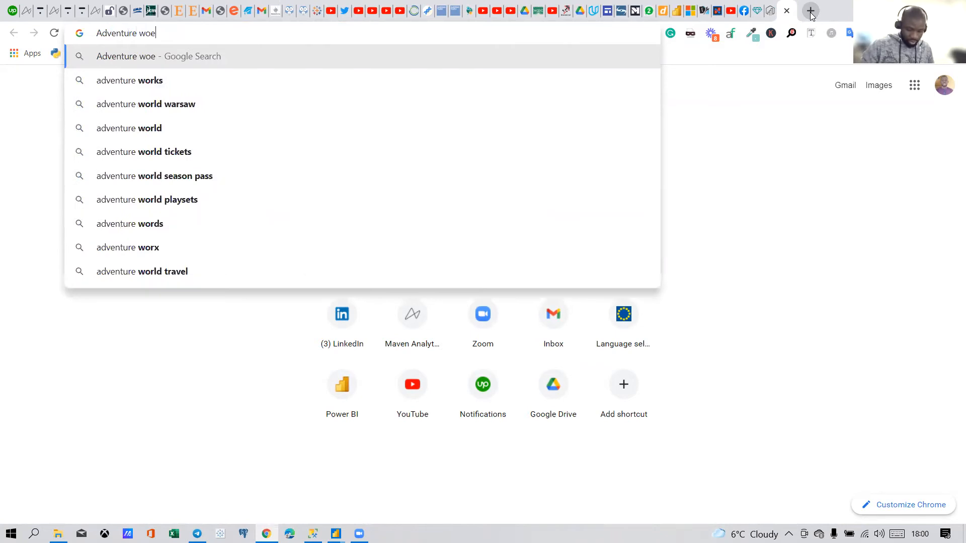
type("s")
key("Return")
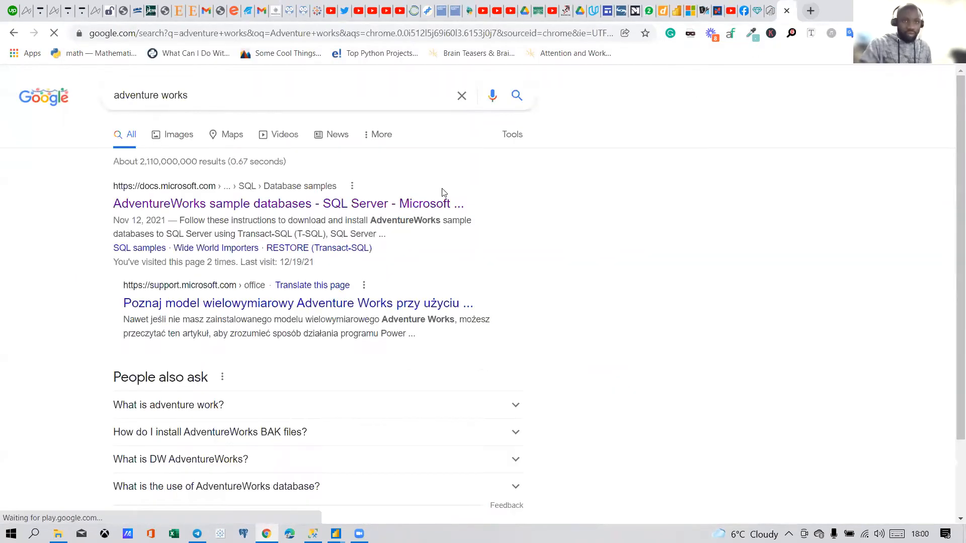
left_click(178, 134)
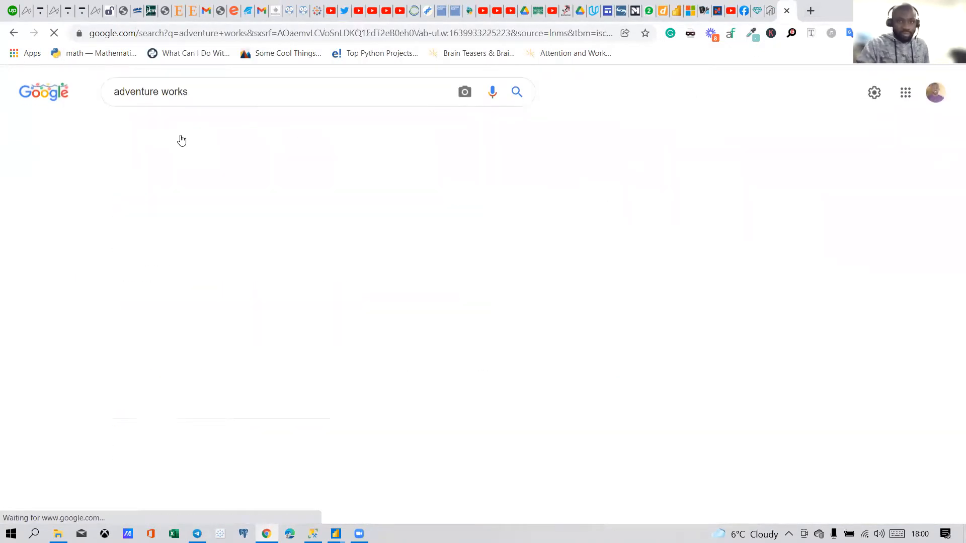
scroll(556, 398, "down", 2)
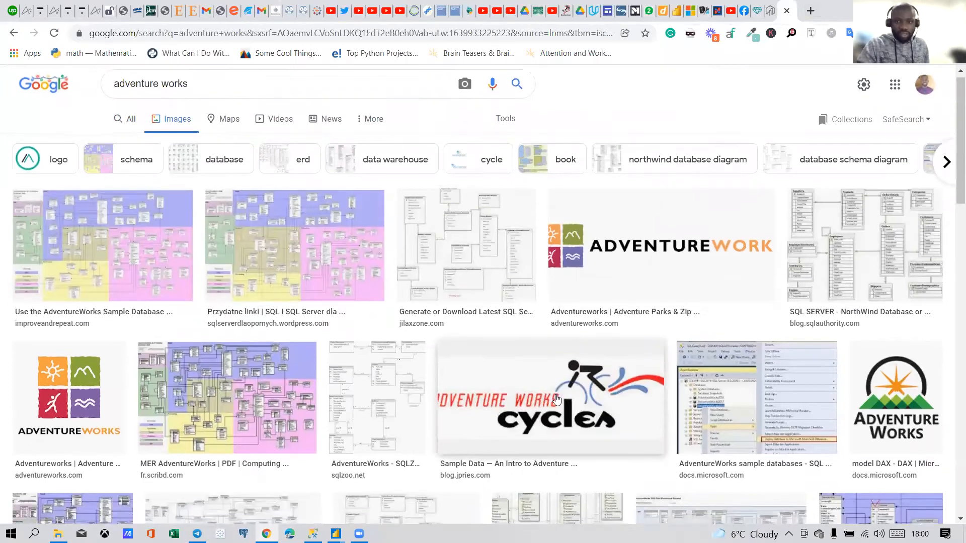
Step: Save the square Adventureworks logo from the image results to Downloads as a PNG image named adventureworks-logo
scroll(550, 390, "down", 1)
scroll(528, 307, "up", 1)
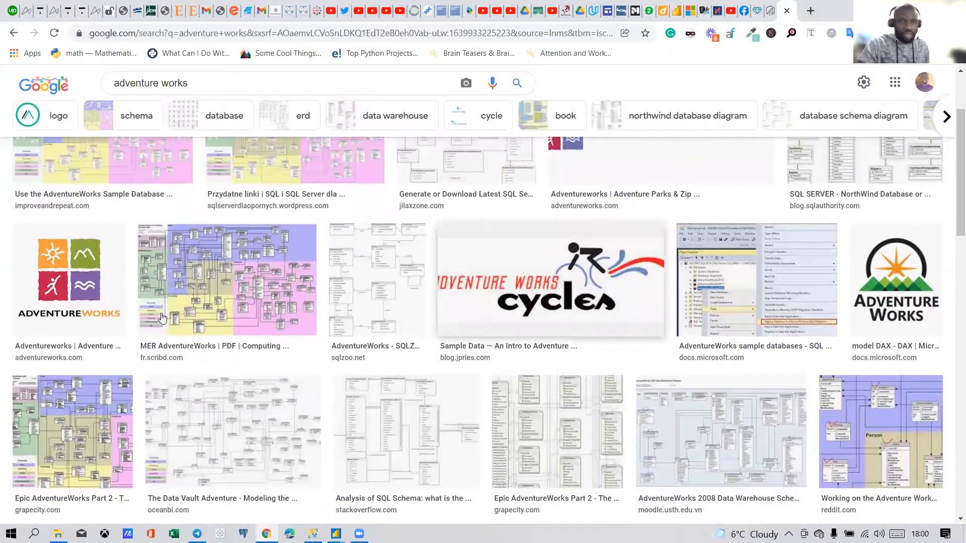
left_click(85, 280)
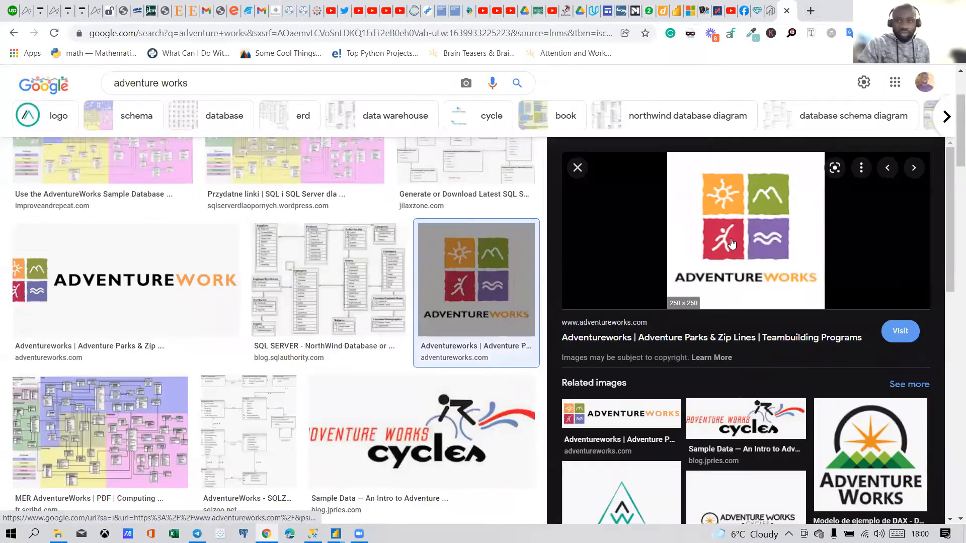
right_click(734, 245)
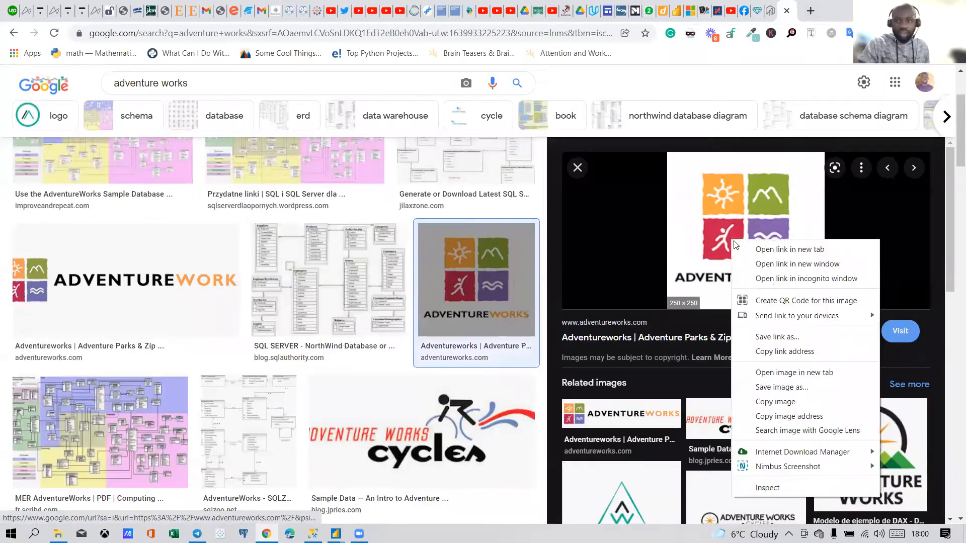
left_click(773, 388)
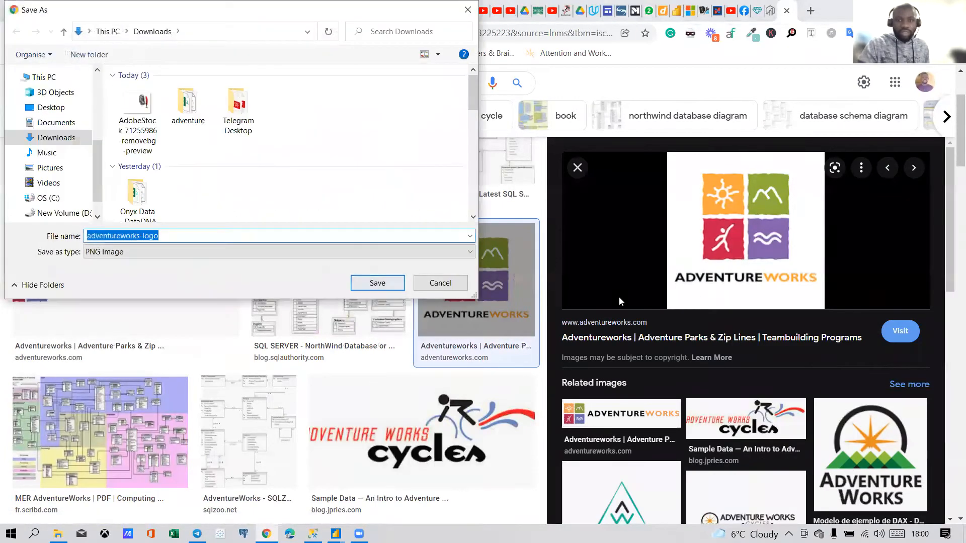
key("Return")
Step: Open the adventureworks.com website from the logo preview and look through its home page for branding and colors
left_click_drag(744, 236, 795, 65)
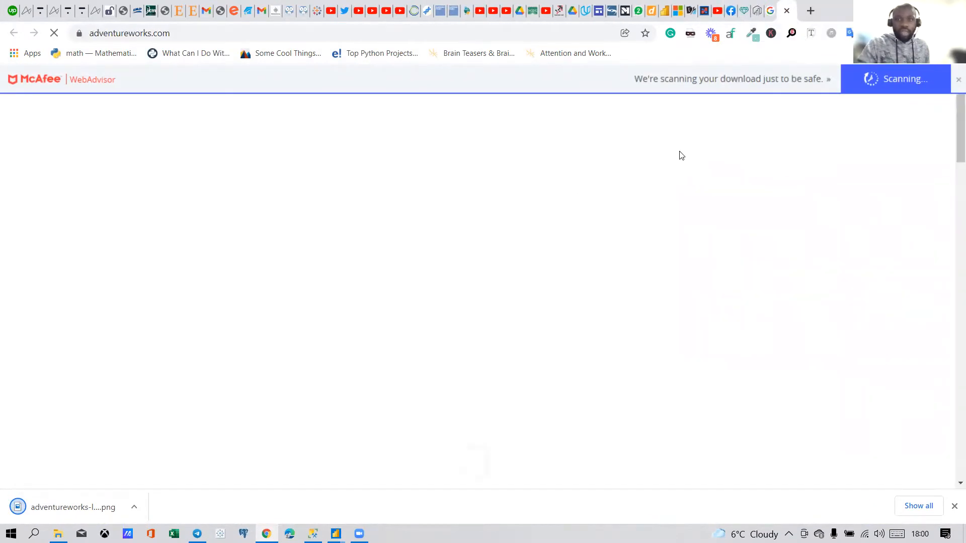
scroll(674, 166, "down", 9)
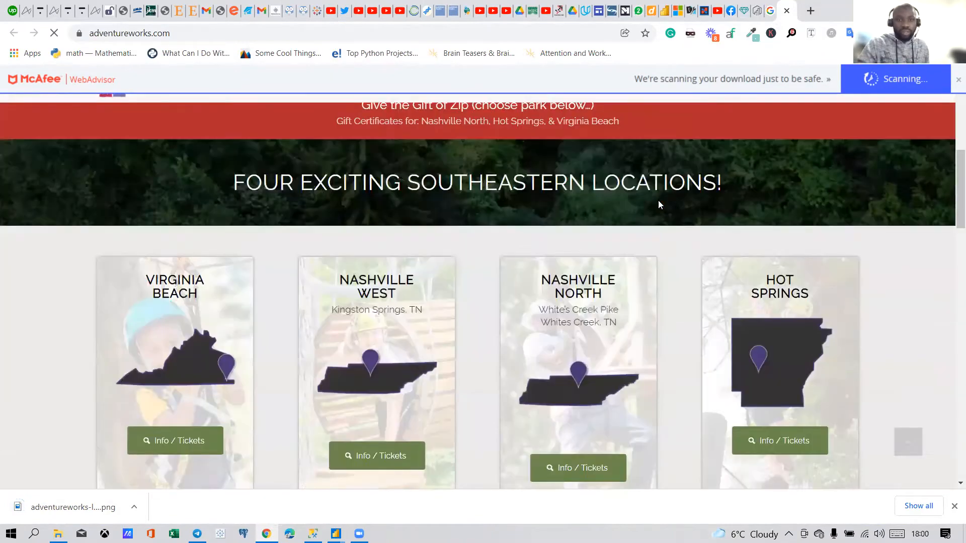
scroll(658, 200, "up", 4)
scroll(649, 209, "down", 14)
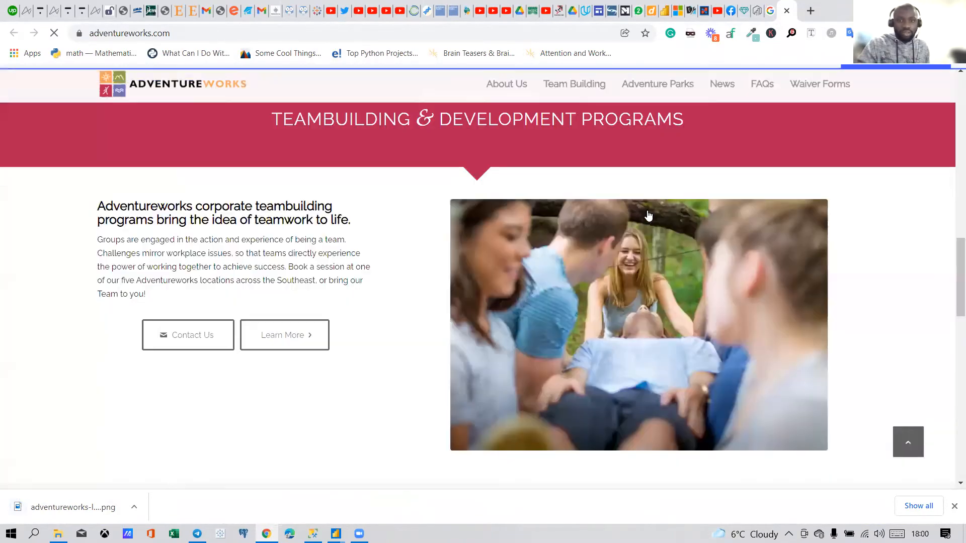
scroll(646, 218, "down", 12)
scroll(643, 219, "up", 10)
scroll(644, 219, "down", 3)
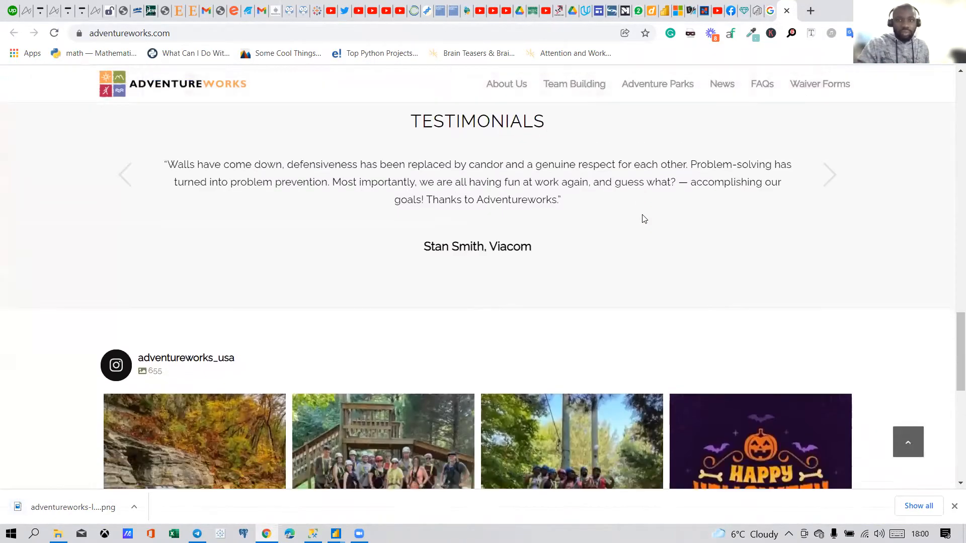
scroll(642, 218, "up", 15)
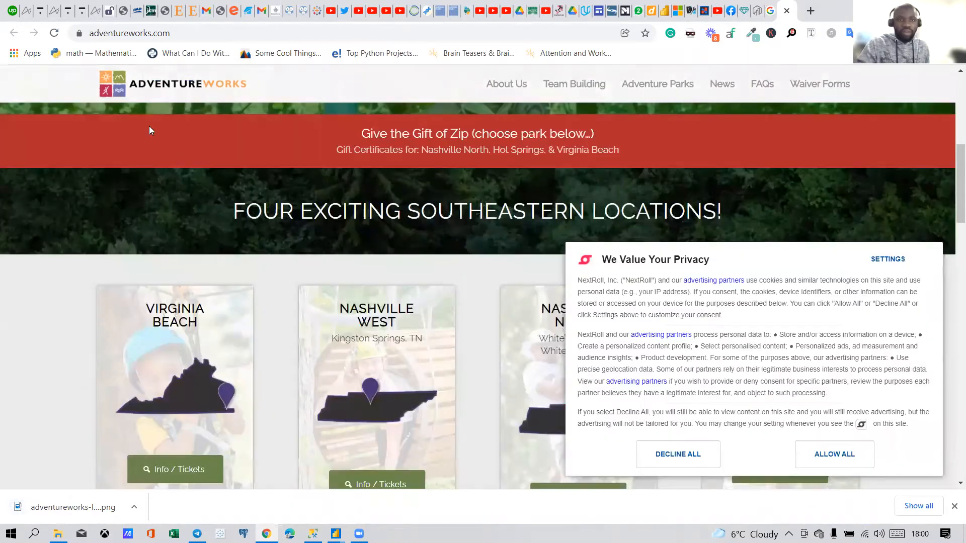
scroll(674, 120, "up", 4)
scroll(675, 121, "down", 1)
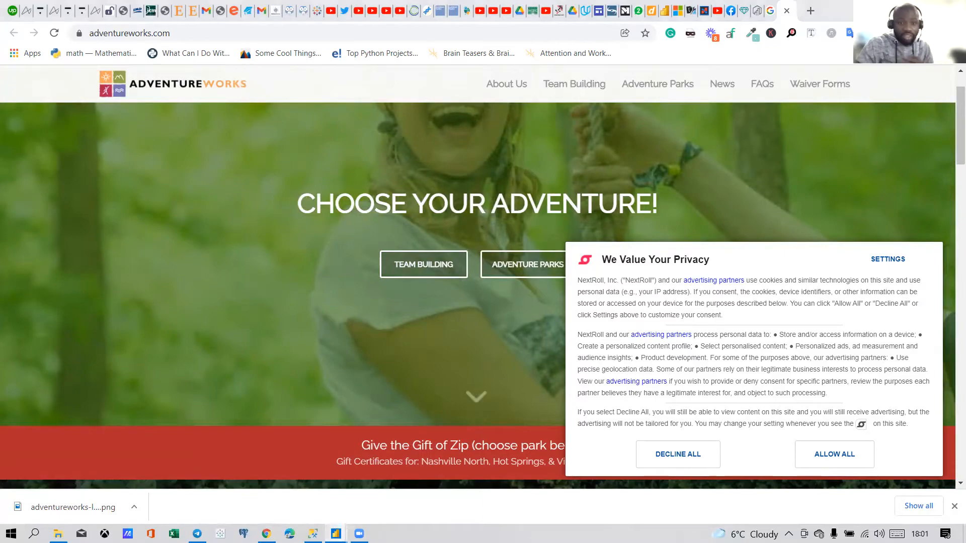
Step: Switch to the AdventureDashboard report in Power BI Desktop and widen the Total Orders by CategoryName treemap slightly
mouse_move(335, 533)
left_click(405, 486)
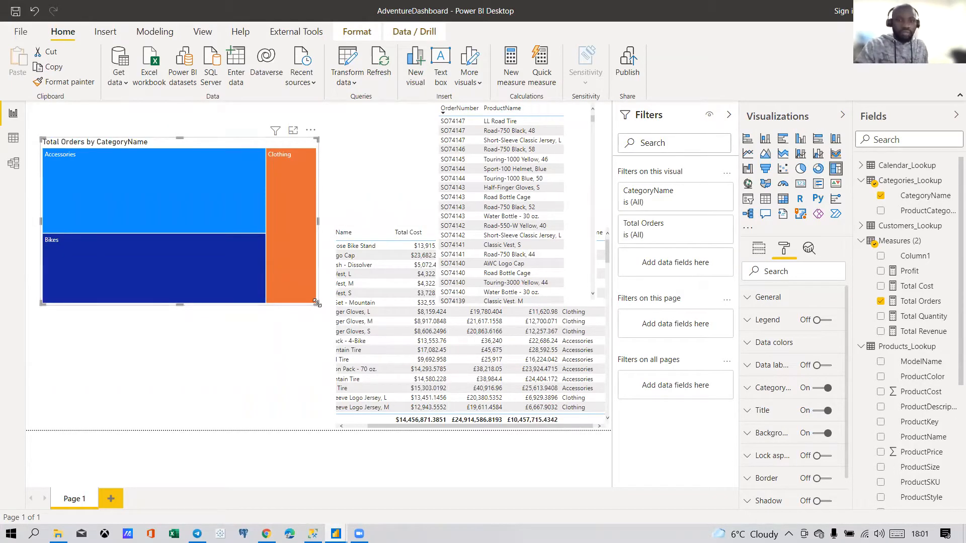
mouse_move(316, 303)
left_mouse_down()
mouse_move(323, 318)
mouse_move(331, 303)
left_mouse_up()
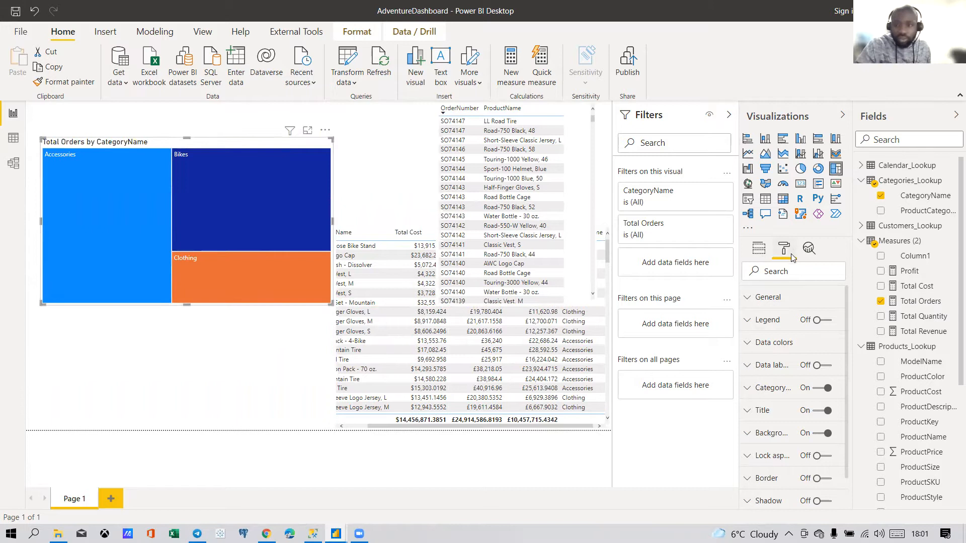
Step: Set the treemap's Accessories data color to a custom green, #4FB803
left_click(773, 343)
scroll(795, 392, "down", 3)
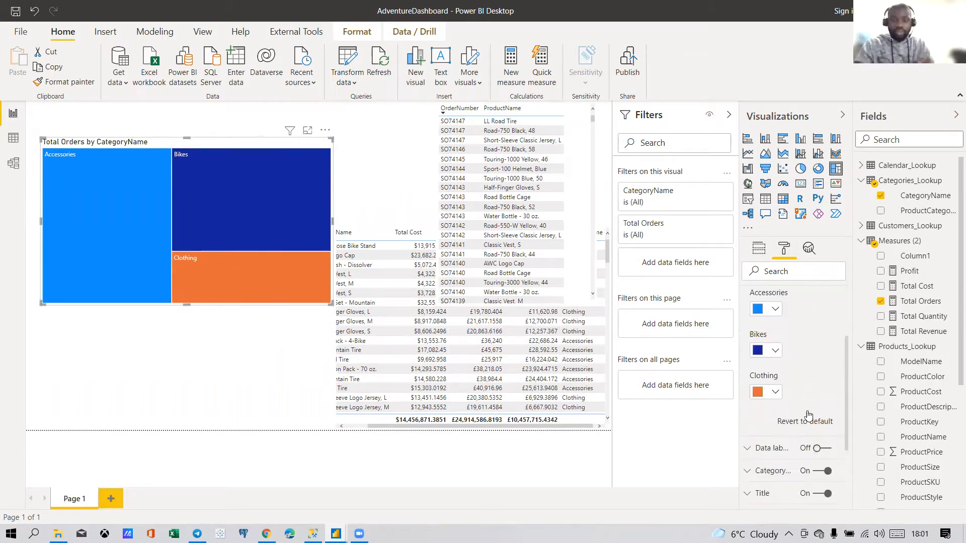
left_click(774, 347)
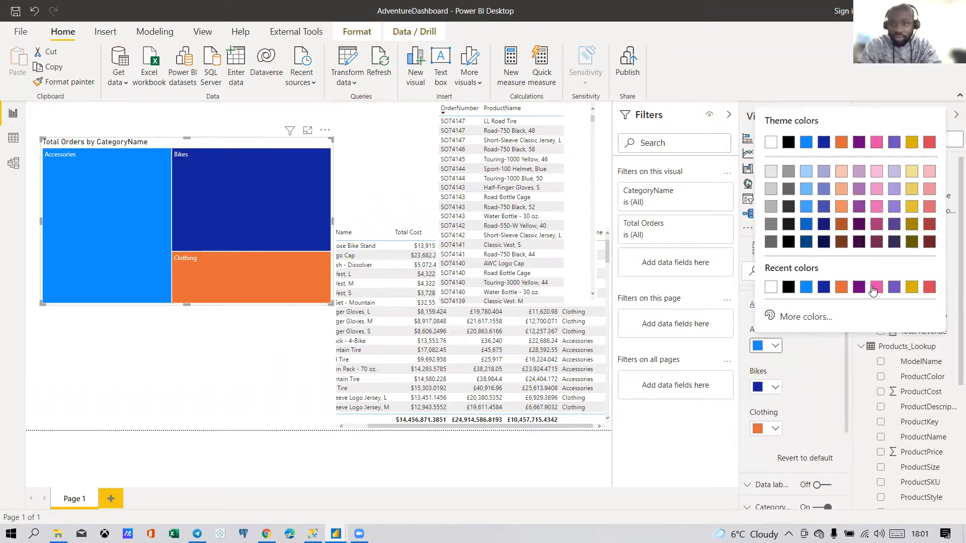
left_click(799, 317)
left_click_drag(838, 272, 810, 271)
left_click_drag(922, 123, 929, 162)
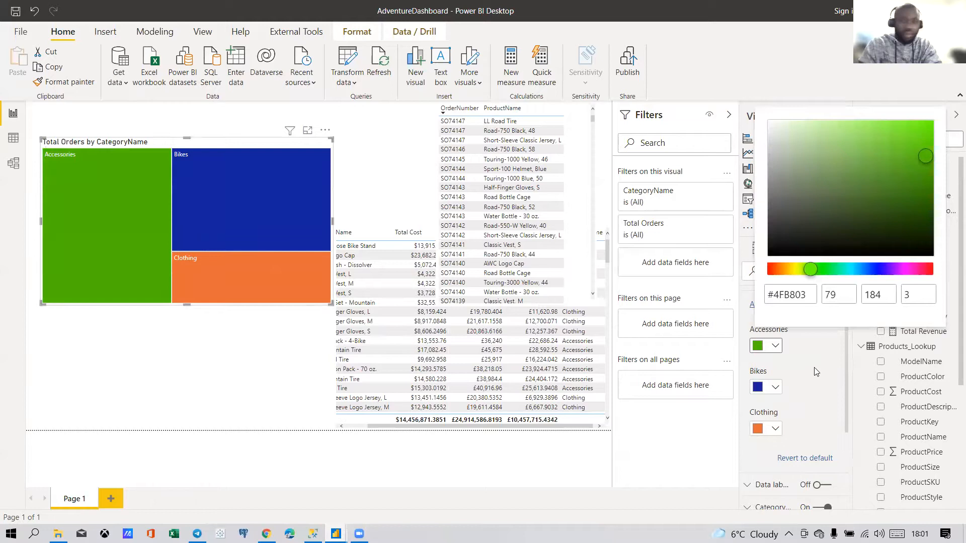
Step: Set the treemap's Clothing data color to the recently used orange, leaving Bikes dark blue
left_click(789, 384)
left_click(773, 390)
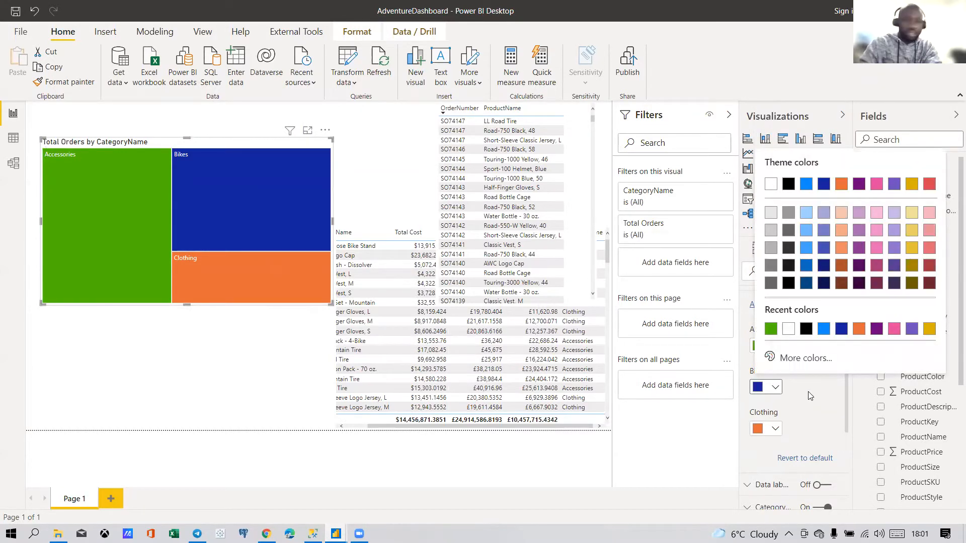
left_click(808, 390)
left_click(775, 429)
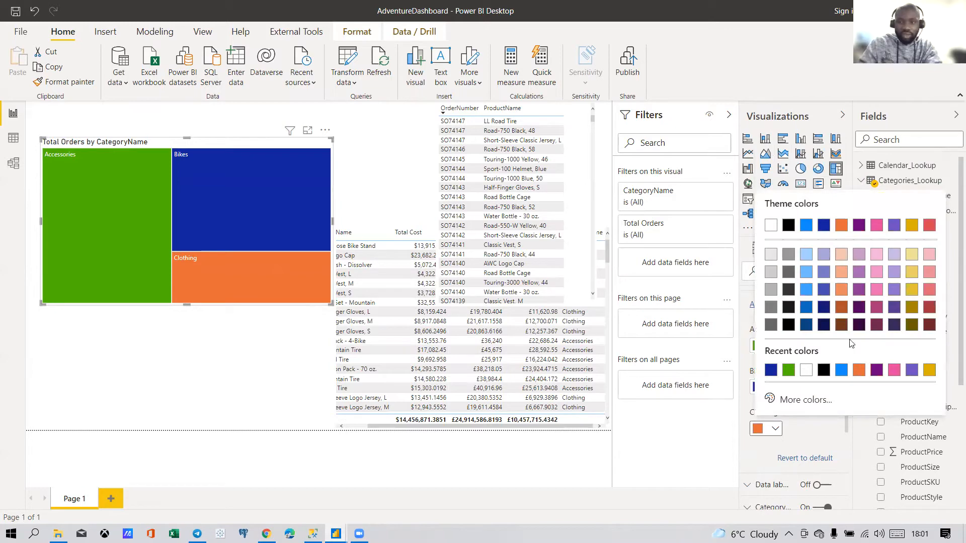
left_click(859, 372)
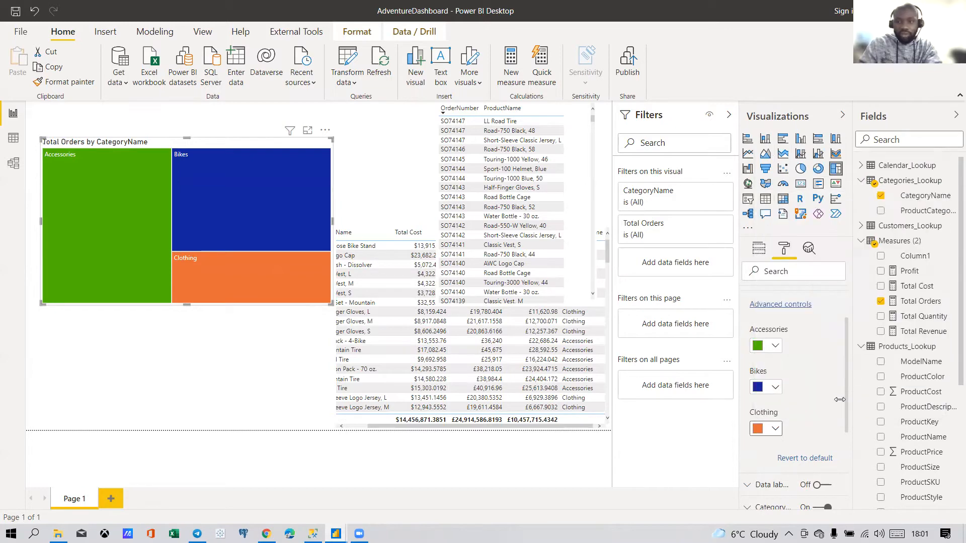
Step: Change the treemap's title text to "Total Orders by Categoty" and center the title
left_click(260, 349)
left_click(242, 145)
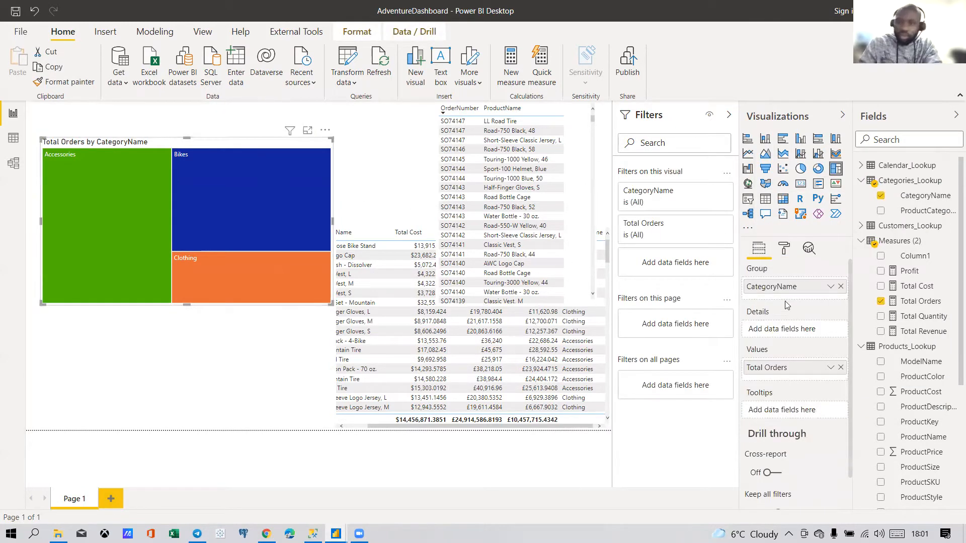
scroll(782, 258, "down", 1)
left_click(783, 249)
scroll(777, 362, "down", 2)
left_click(762, 367)
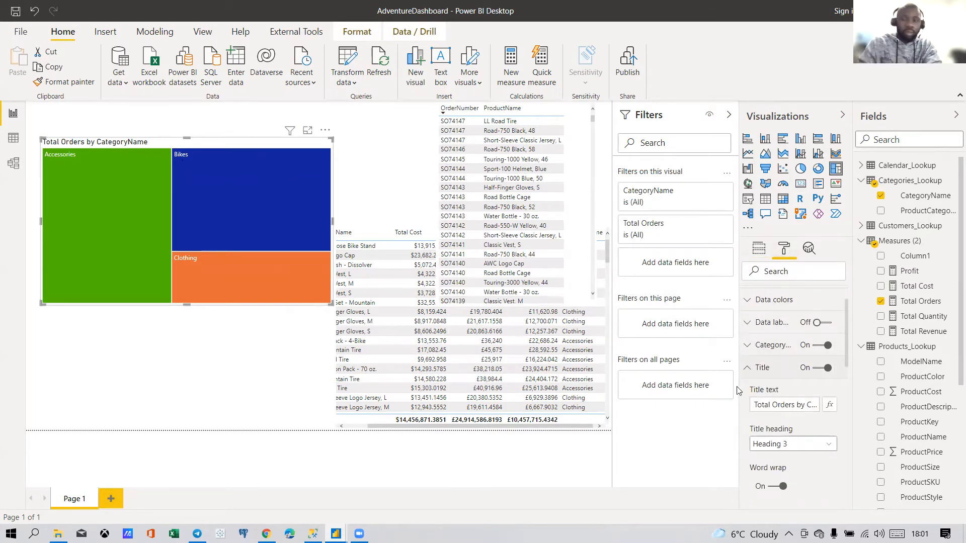
left_click(794, 405)
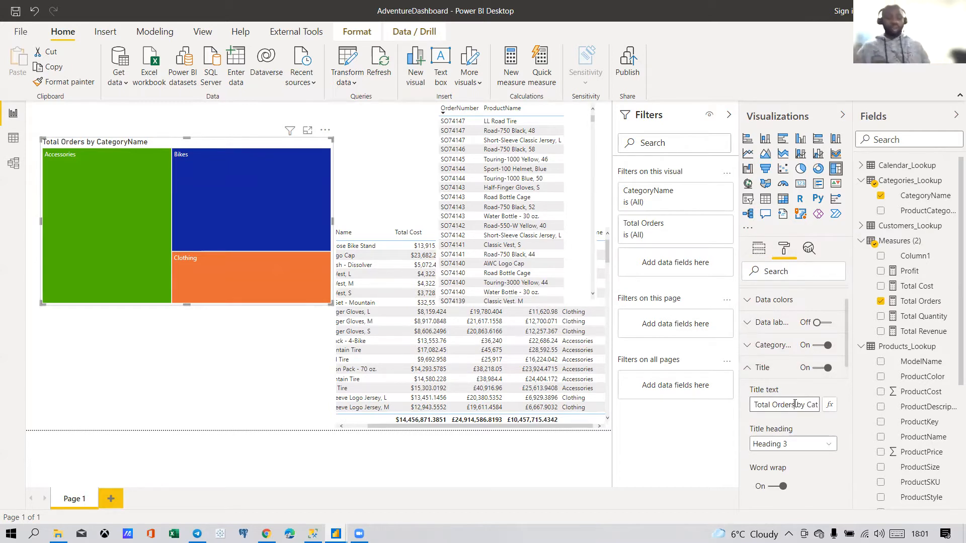
key("ctrl+a")
key("BackSpace")
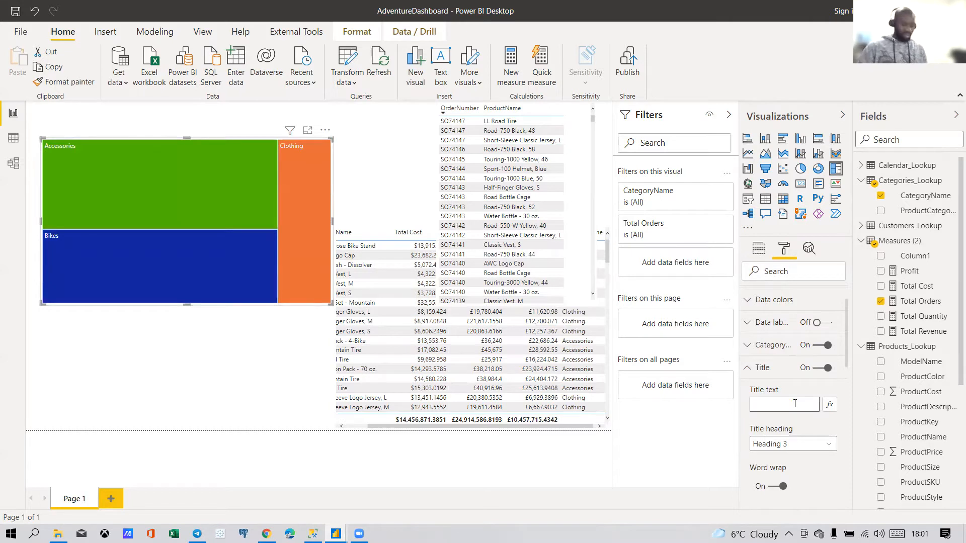
type("Total")
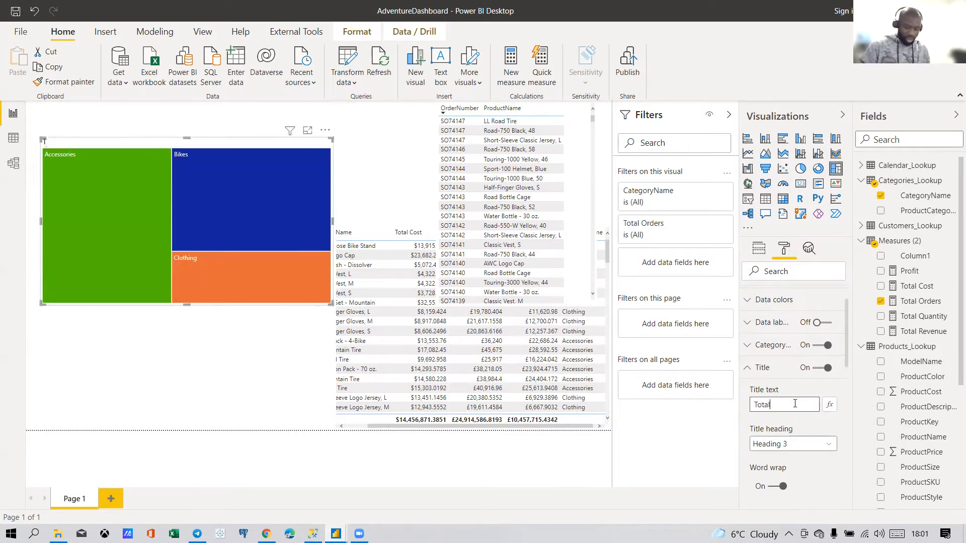
type(" Orders b")
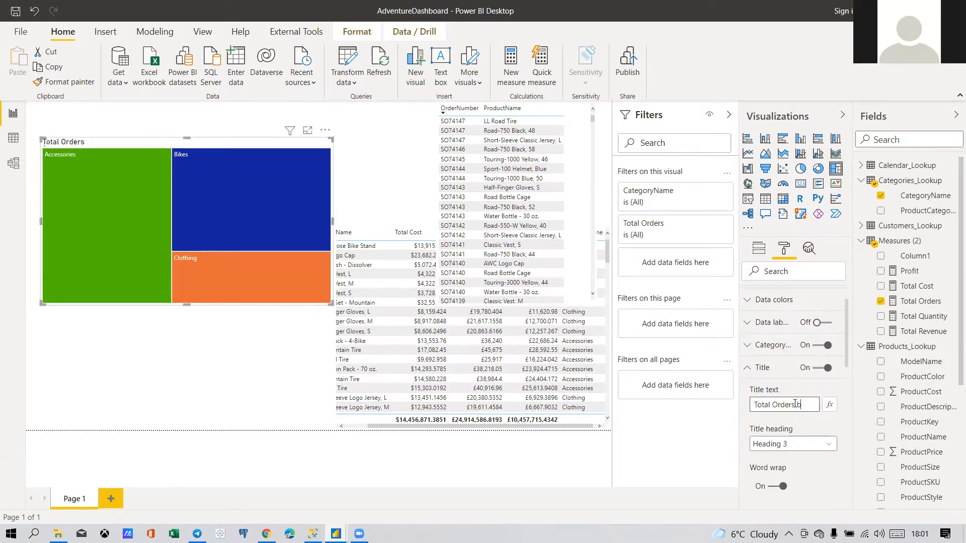
type("y Categoty")
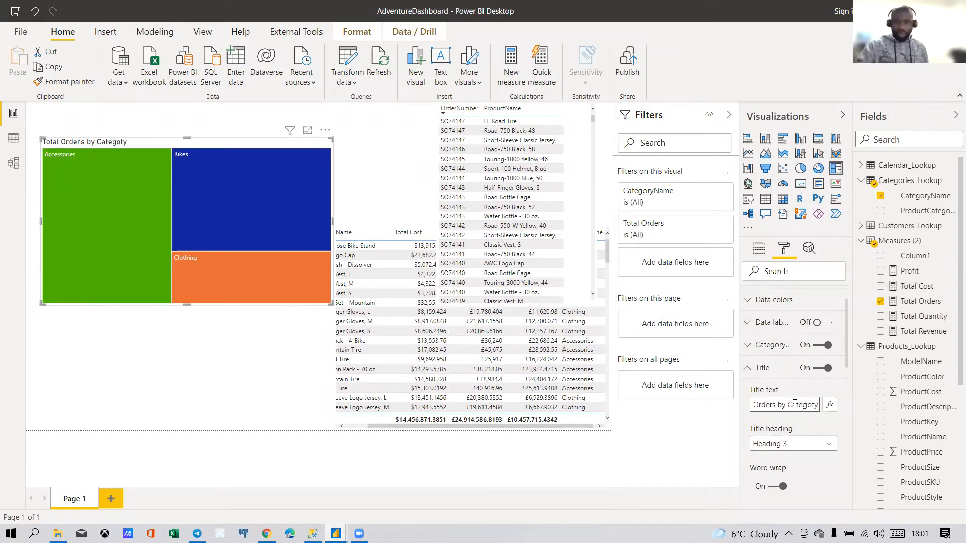
scroll(788, 452, "down", 3)
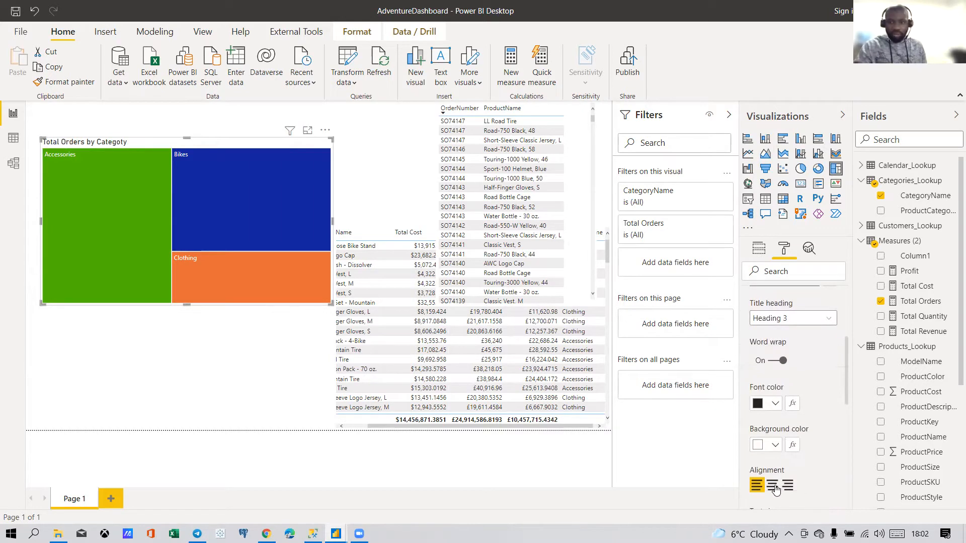
left_click(773, 485)
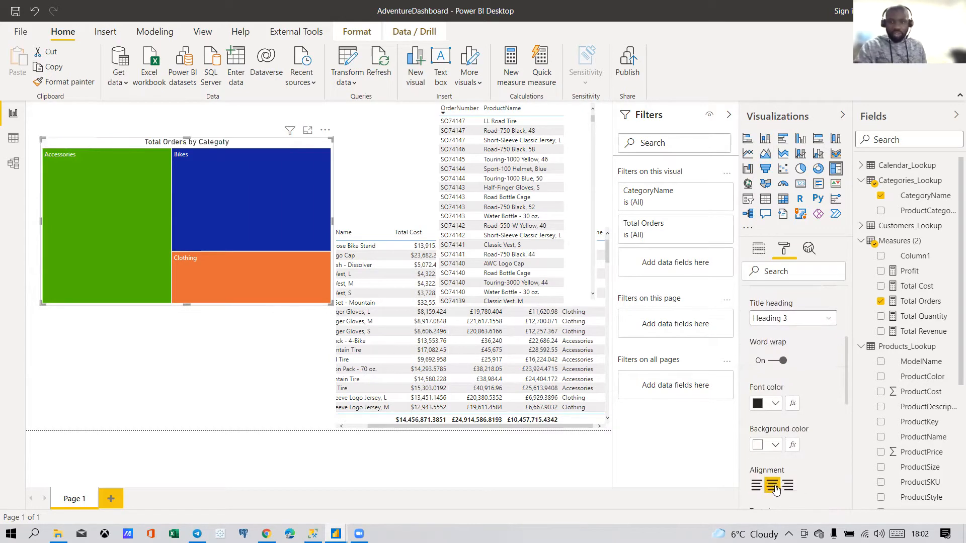
Step: Set the treemap title's font color to white and its background color to dark gray
left_click(774, 406)
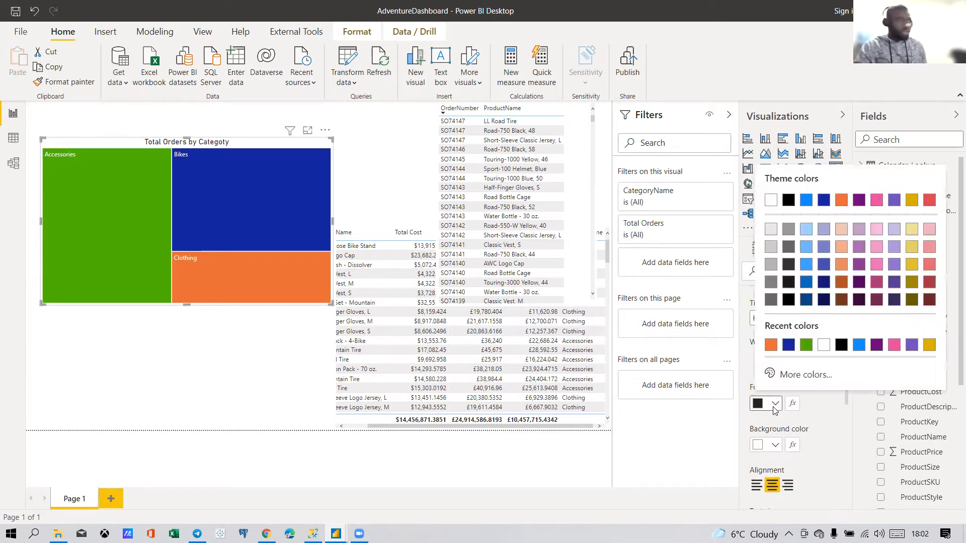
left_click(771, 201)
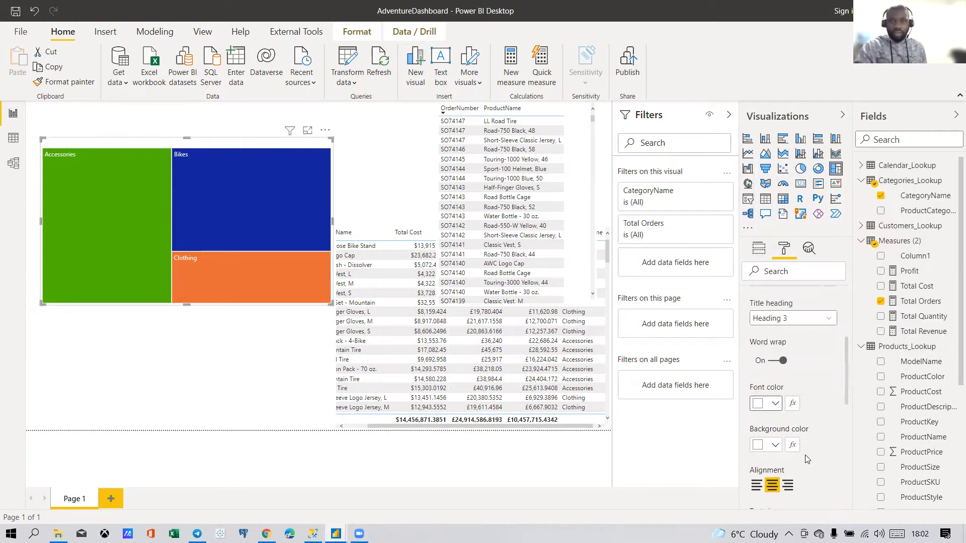
left_click(775, 445)
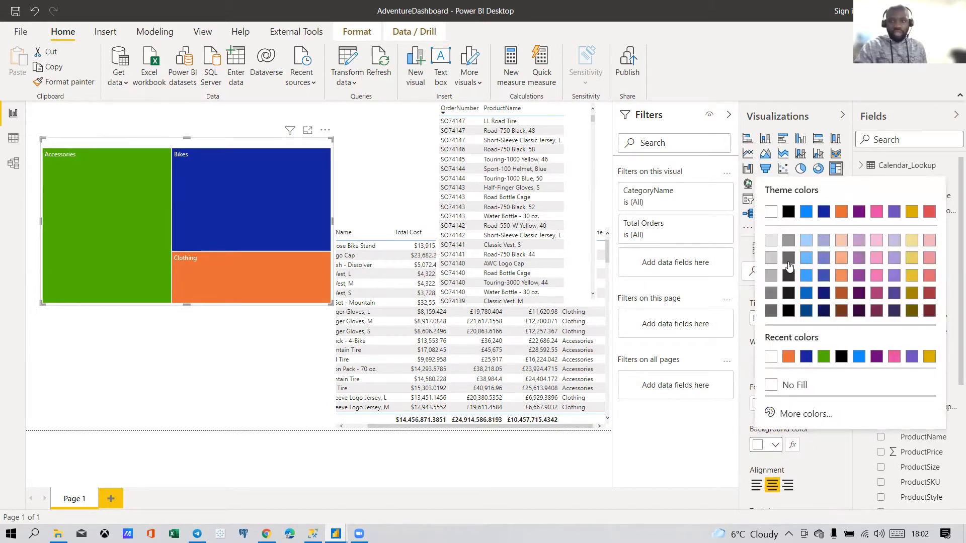
left_click(789, 276)
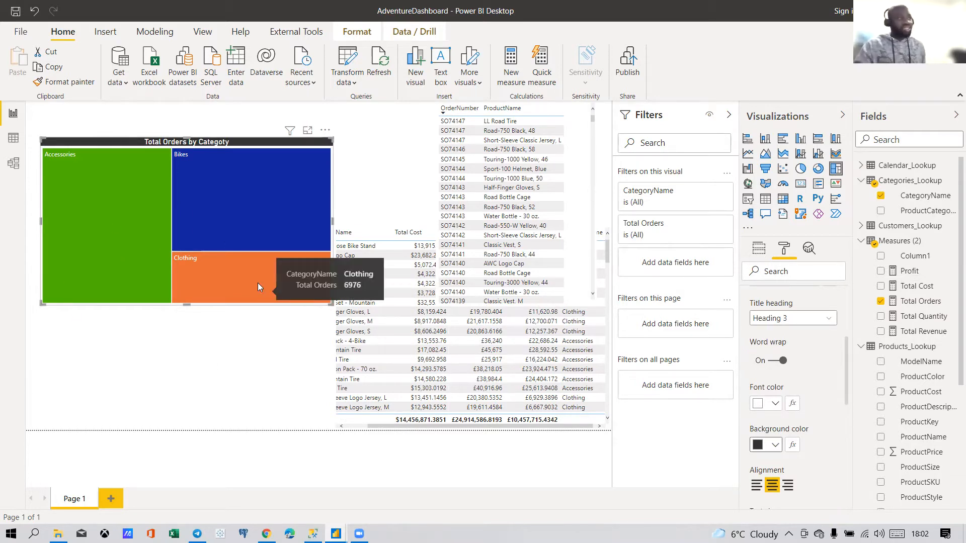
Step: Return to the treemap's data colors and set Clothing to the orange theme color
scroll(789, 376, "up", 2)
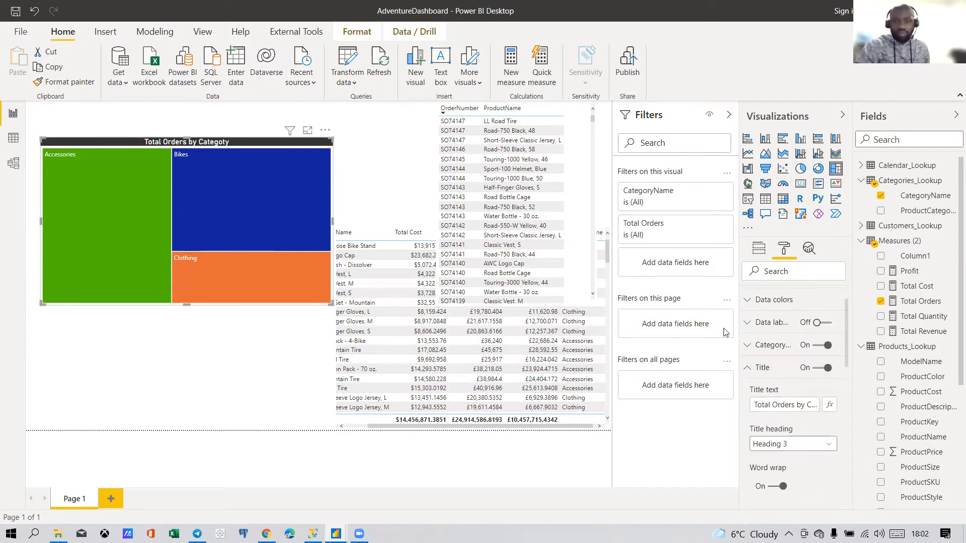
left_click(775, 322)
left_click(774, 322)
left_click(773, 306)
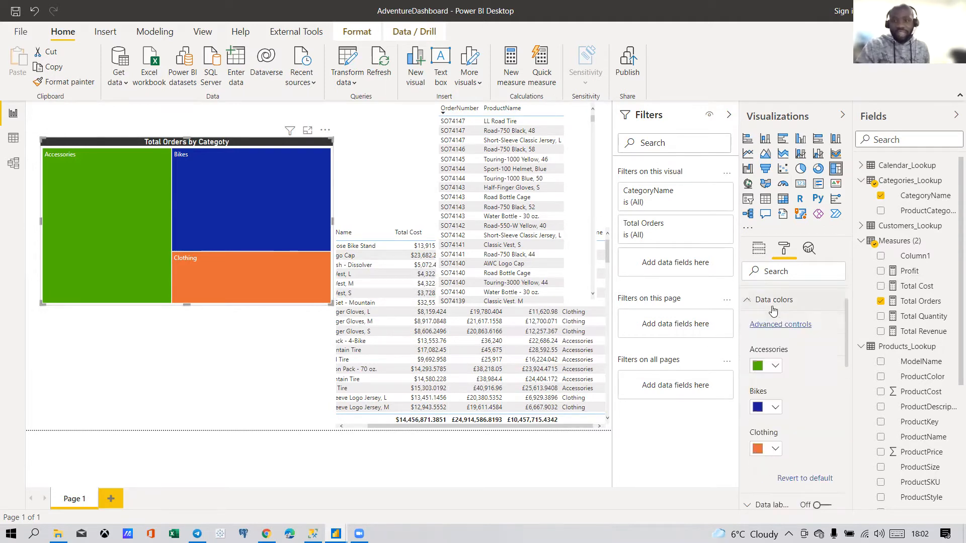
left_click(773, 448)
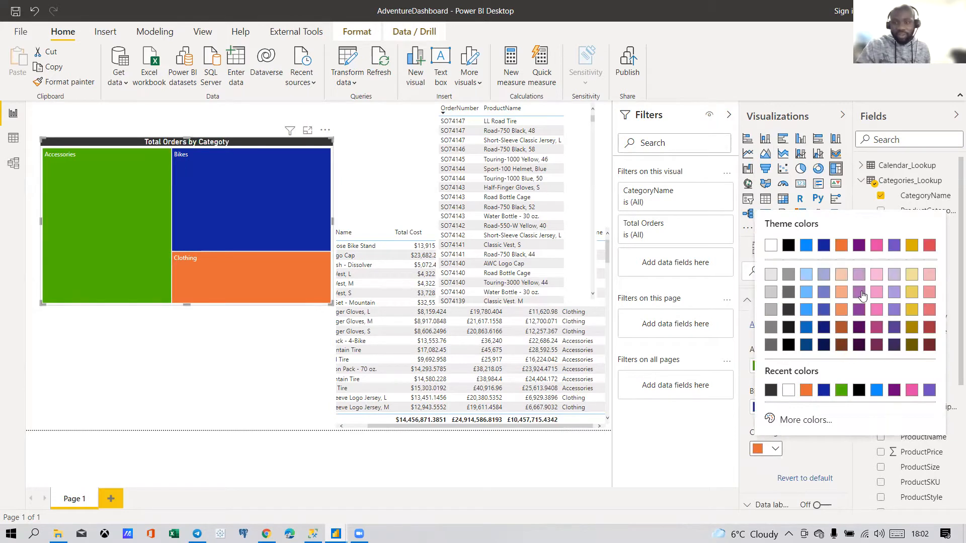
left_click(847, 248)
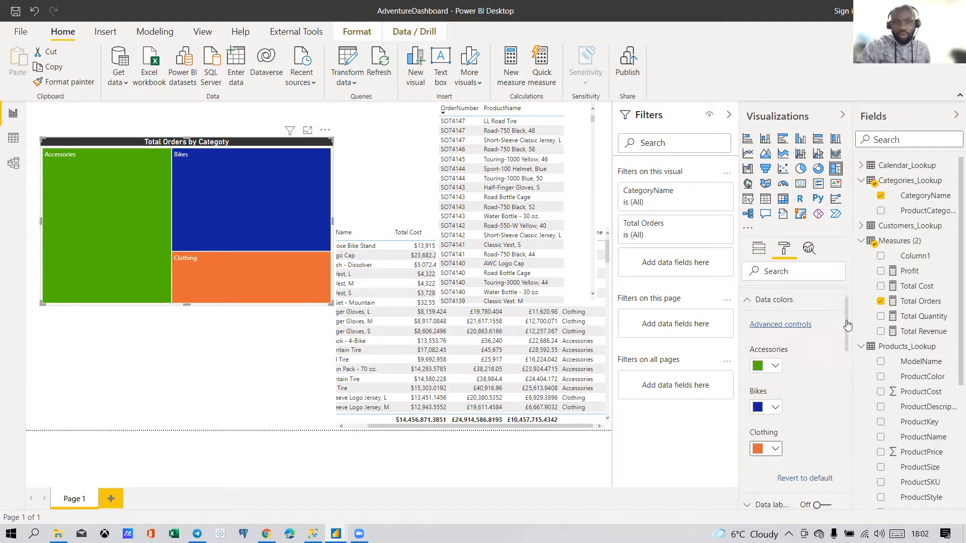
Step: Set the treemap's Bikes data color to the bright blue theme color
left_click(774, 448)
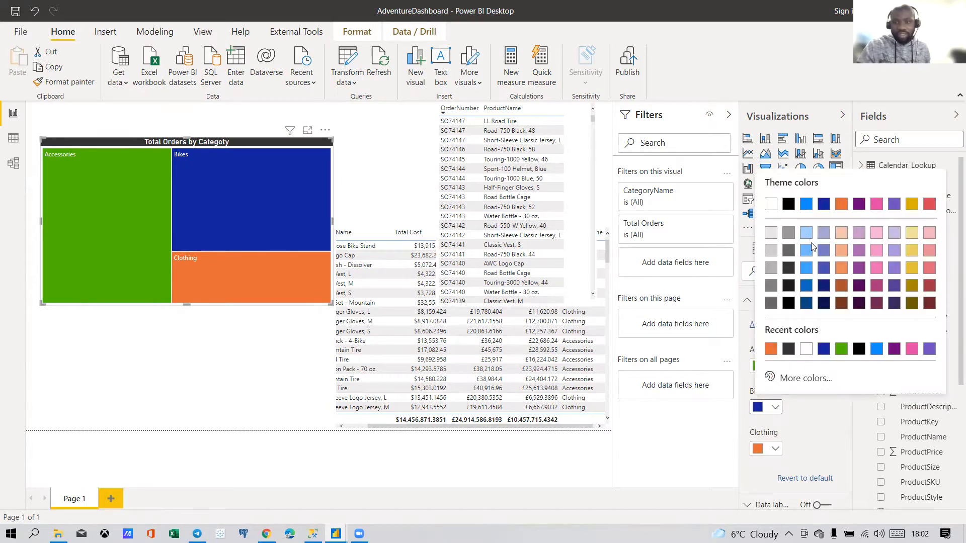
left_click(806, 205)
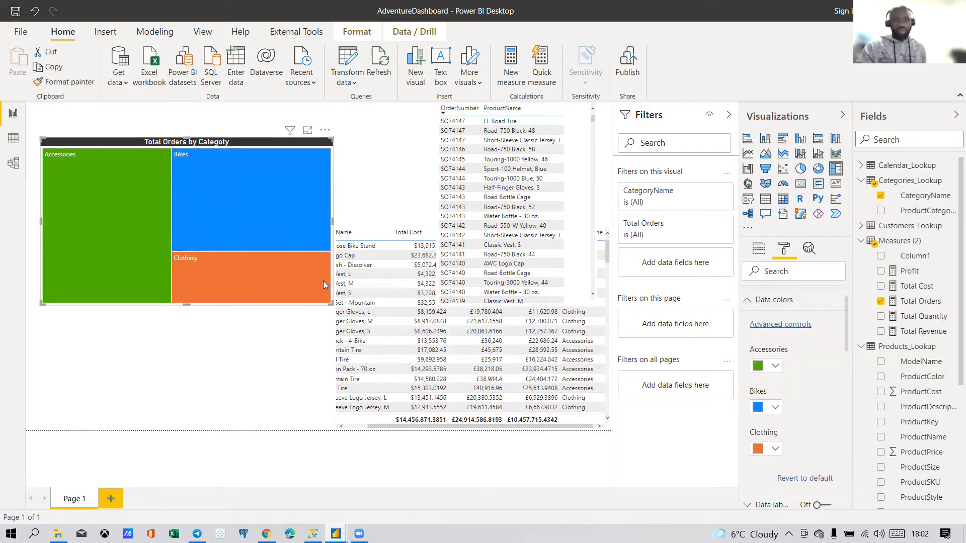
Step: Increase the text size of the treemap's title to 20 pt
scroll(886, 378, "down", 2)
scroll(825, 408, "down", 1)
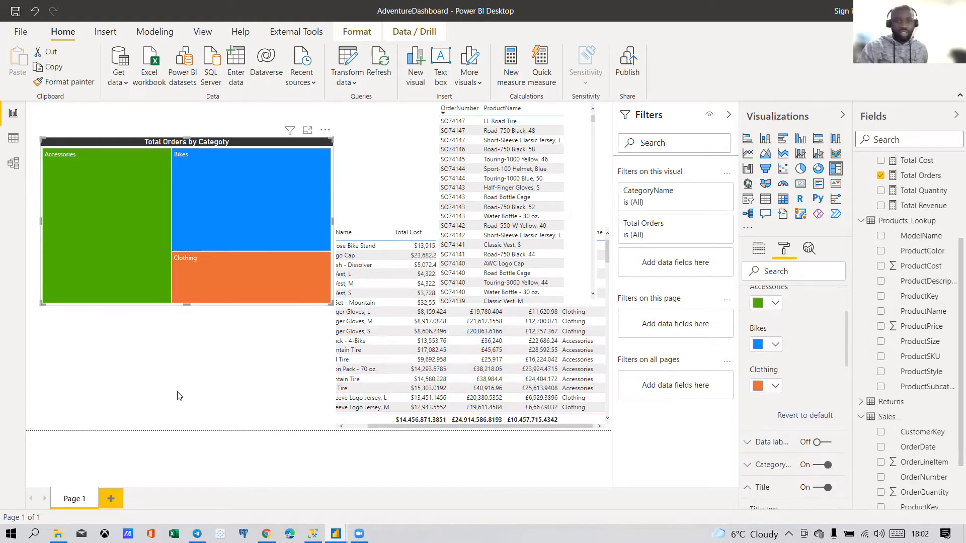
scroll(790, 365, "down", 4)
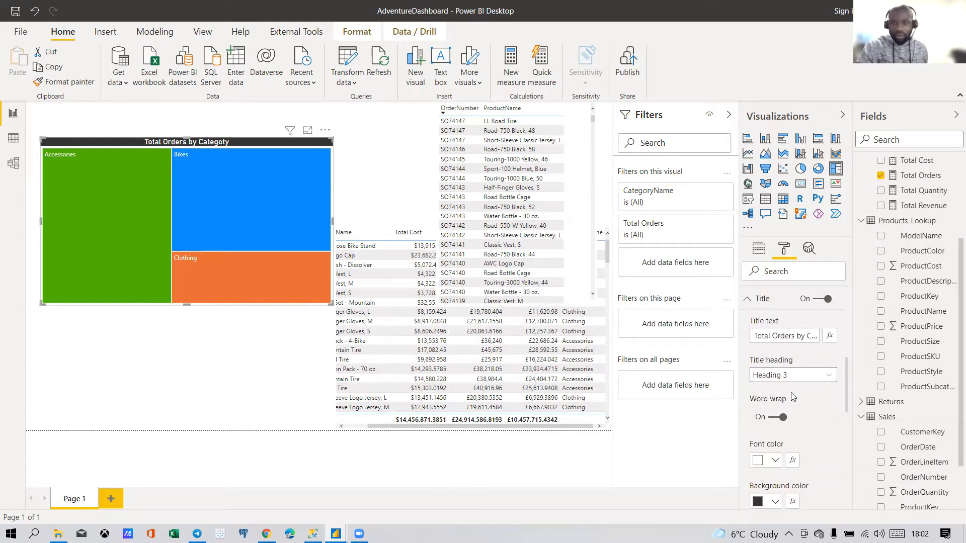
scroll(791, 397, "down", 4)
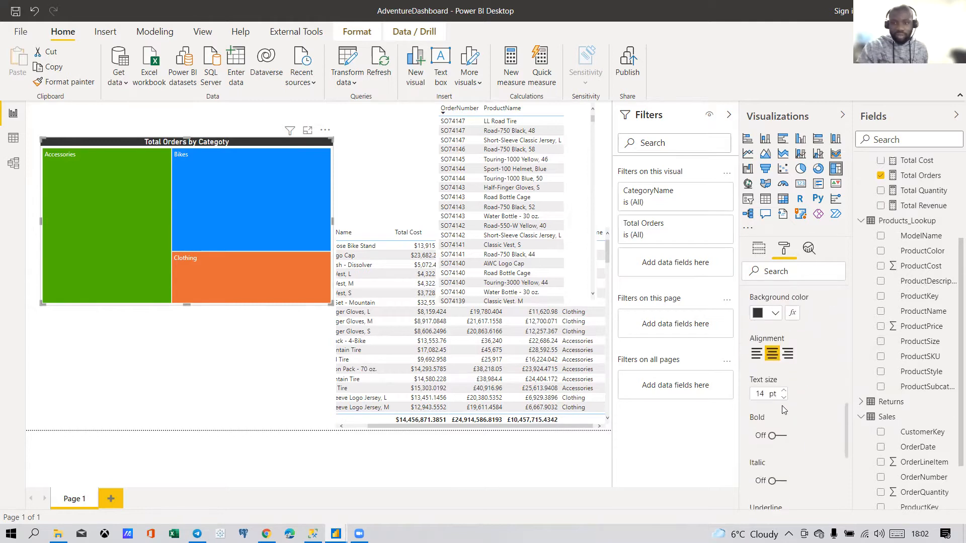
left_click(783, 390)
left_click(783, 391)
left_click(783, 391)
left_click(783, 390)
left_click(783, 391)
left_click(783, 391)
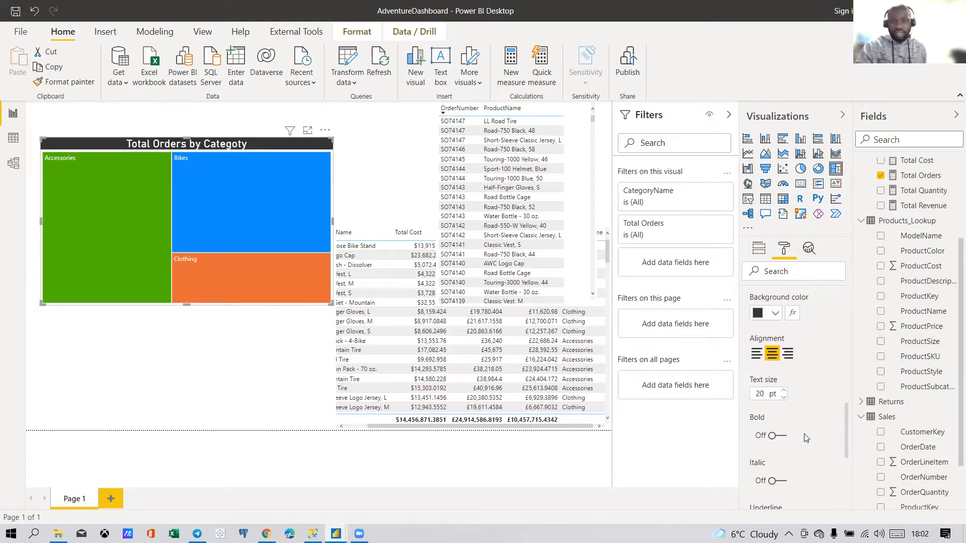
scroll(803, 436, "down", 5)
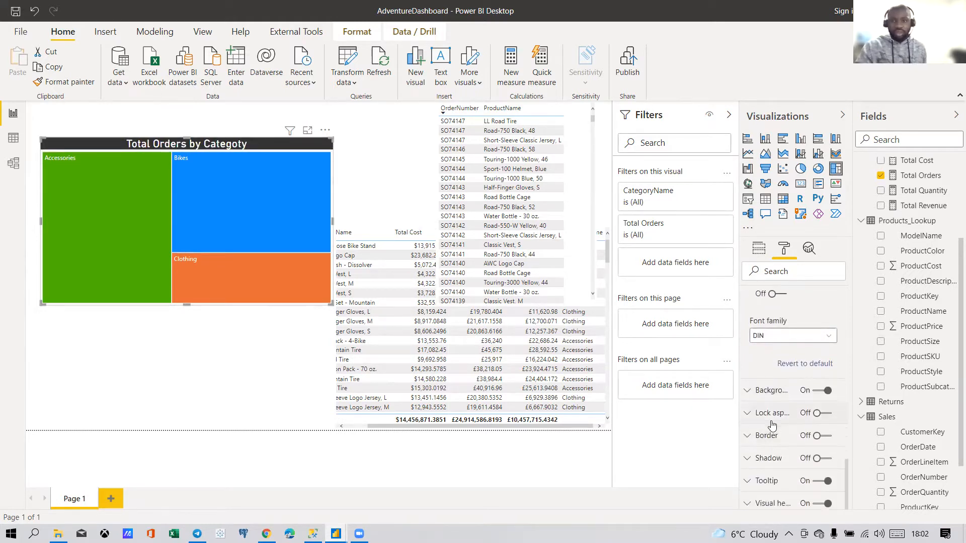
Step: Move the treemap slightly up and to the left on the report page and shrink it to about two-thirds of its size
left_click(182, 358)
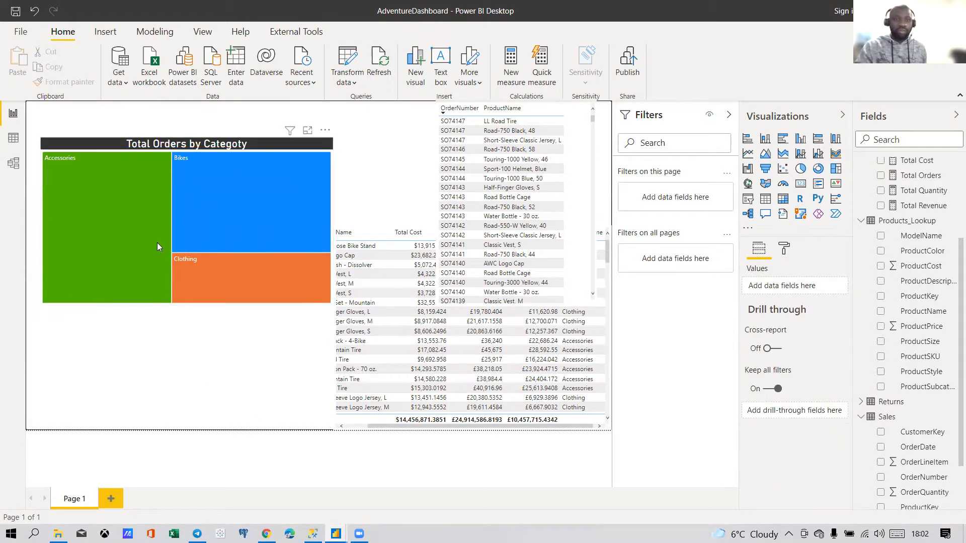
left_click(75, 136)
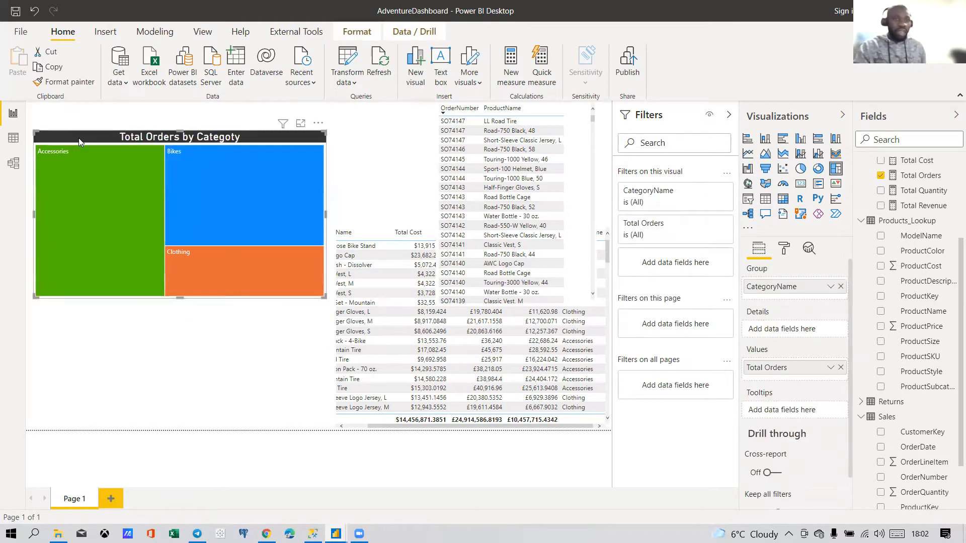
left_click_drag(322, 297, 230, 246)
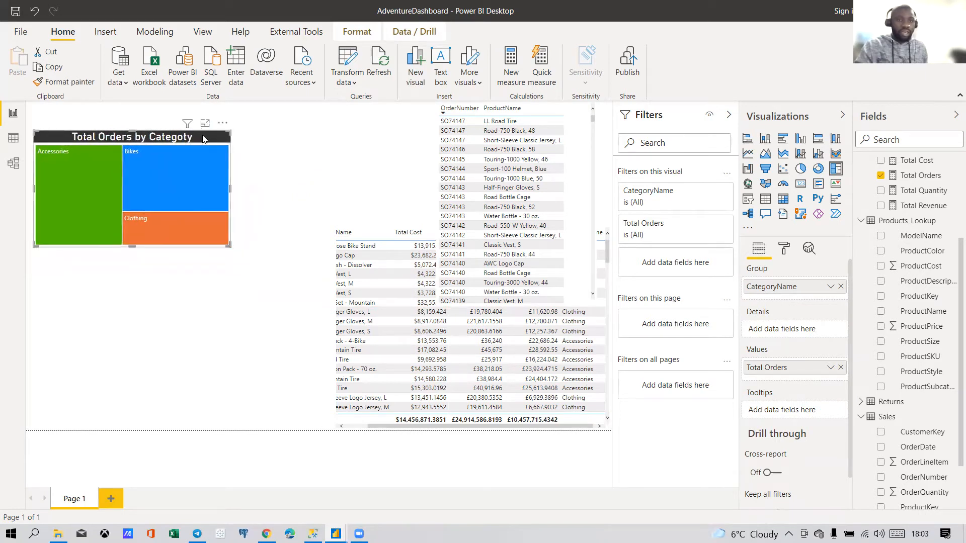
Step: Turn the treemap's data labels on to try them out, and switch them off again
left_click(783, 249)
left_click(772, 366)
scroll(789, 392, "down", 1)
scroll(789, 392, "up", 1)
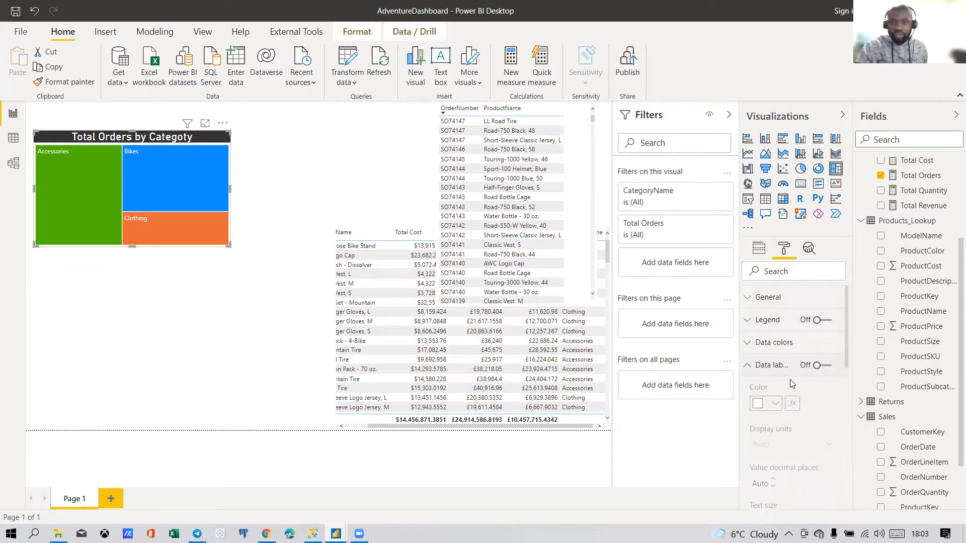
left_click(817, 366)
scroll(806, 389, "down", 2)
scroll(807, 389, "down", 2)
scroll(803, 398, "down", 4)
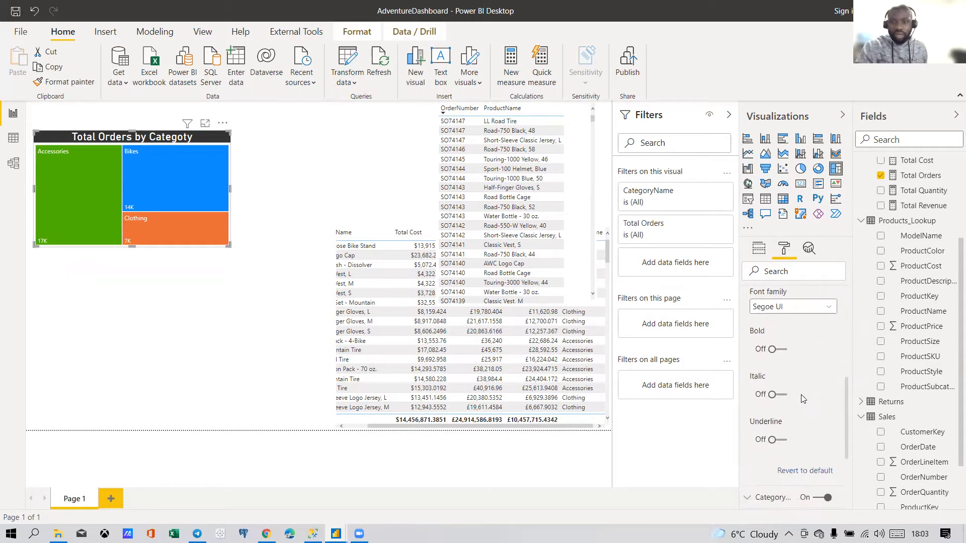
scroll(803, 397, "up", 7)
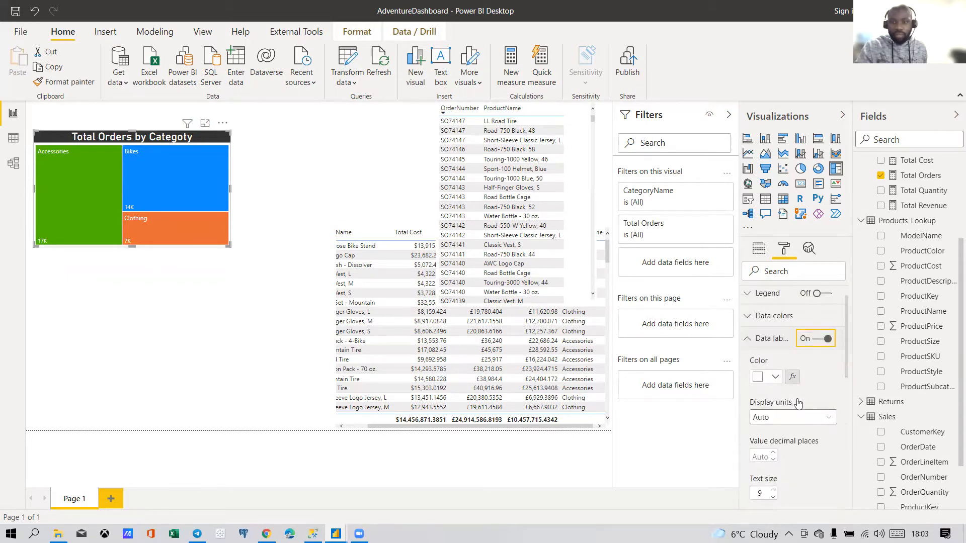
left_click(820, 339)
Step: Set the text size of the treemap's category labels to 11 pt
scroll(805, 373, "down", 5)
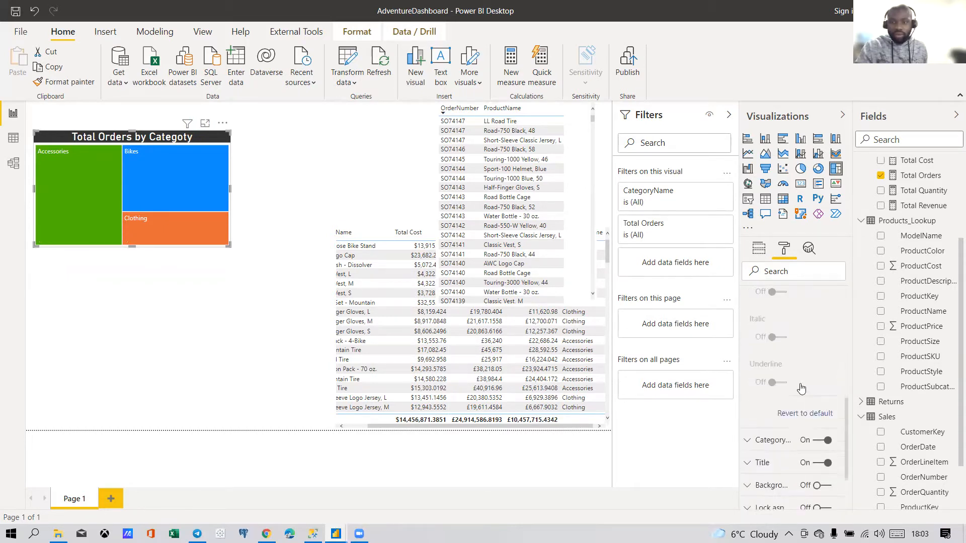
left_click(774, 406)
scroll(789, 382, "down", 5)
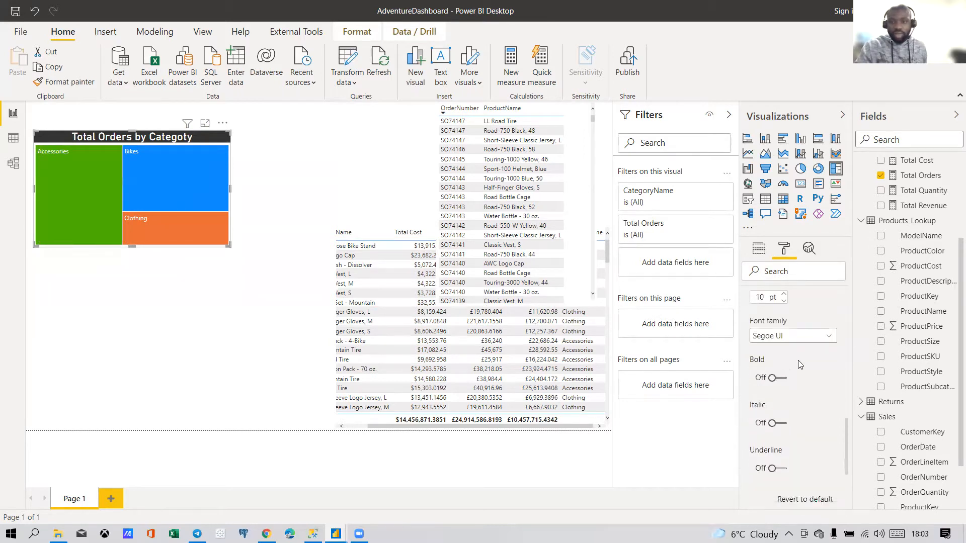
scroll(799, 360, "up", 5)
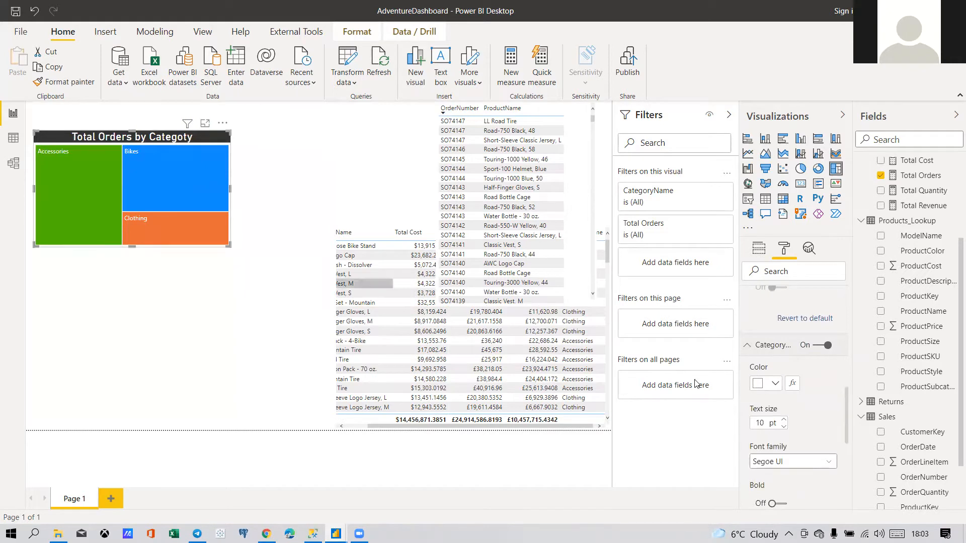
left_click(782, 420)
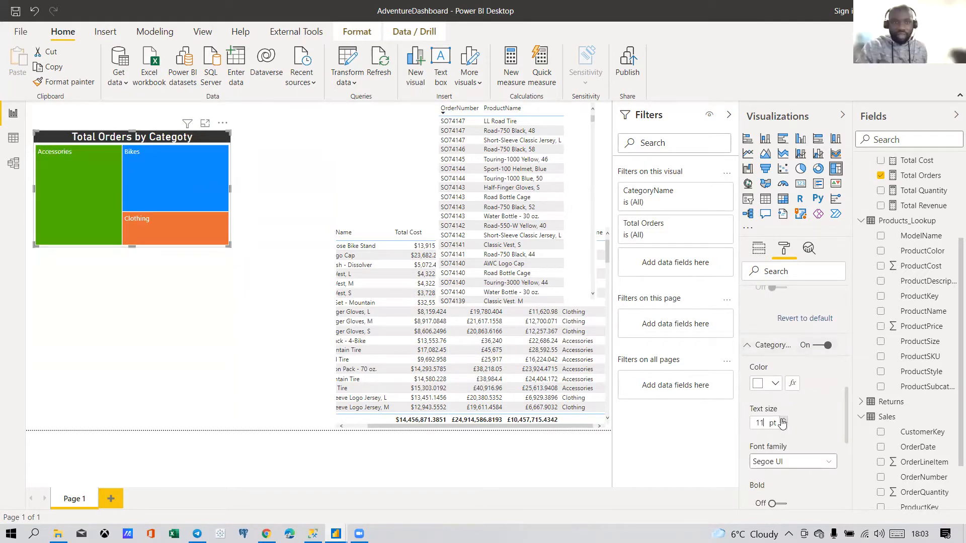
scroll(800, 421, "down", 5)
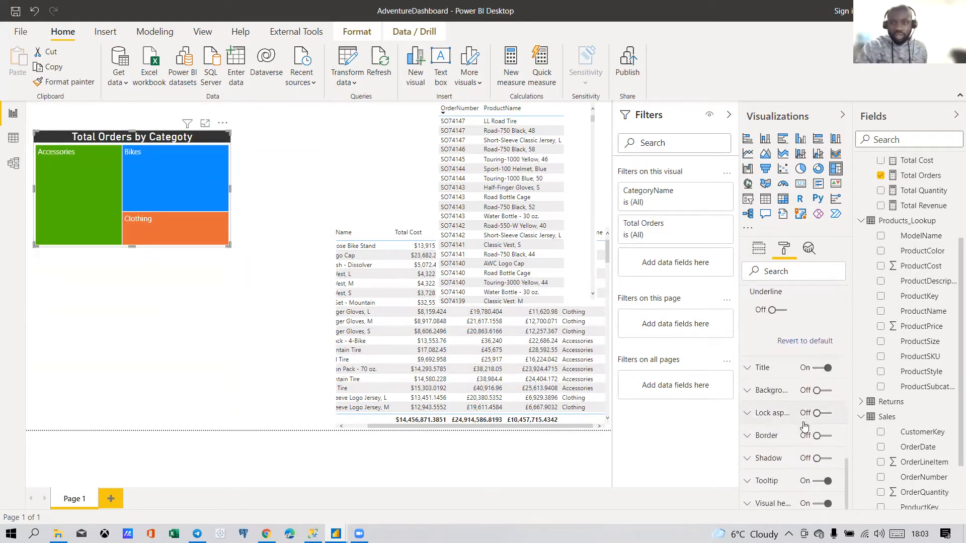
scroll(782, 373, "up", 5)
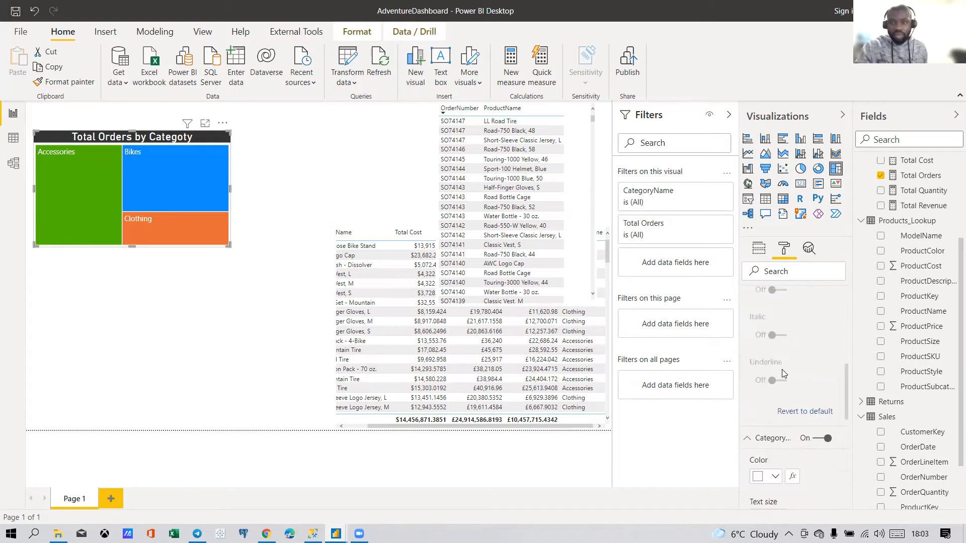
left_click(779, 333)
left_click(780, 327)
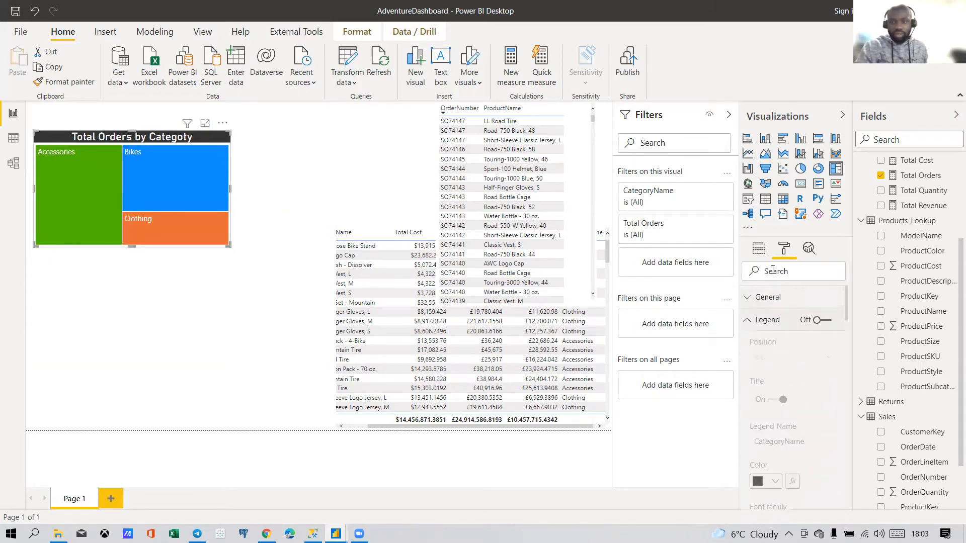
Step: Create a new table visual on the empty canvas with ProductSubcategoryKey from the Subcategories_Lookup table
left_click(105, 293)
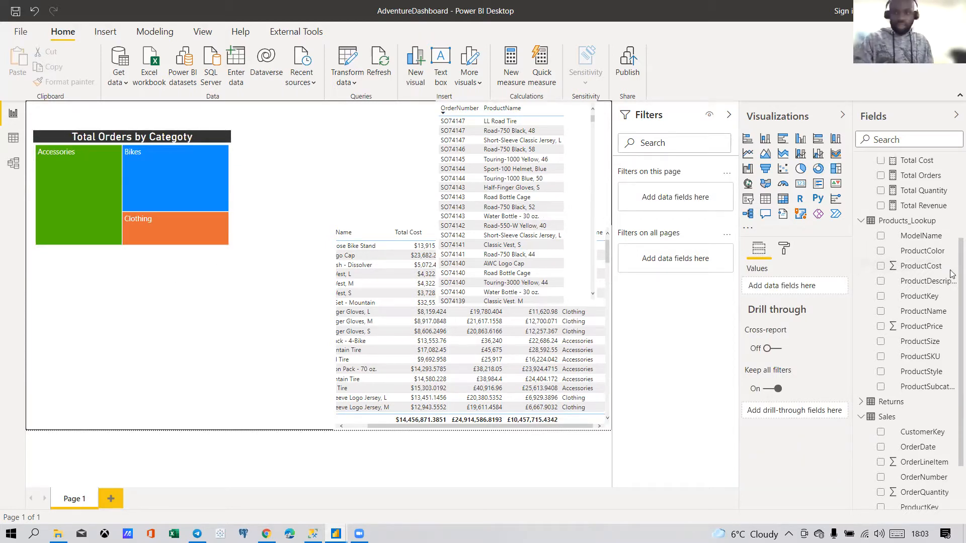
scroll(927, 354, "up", 5)
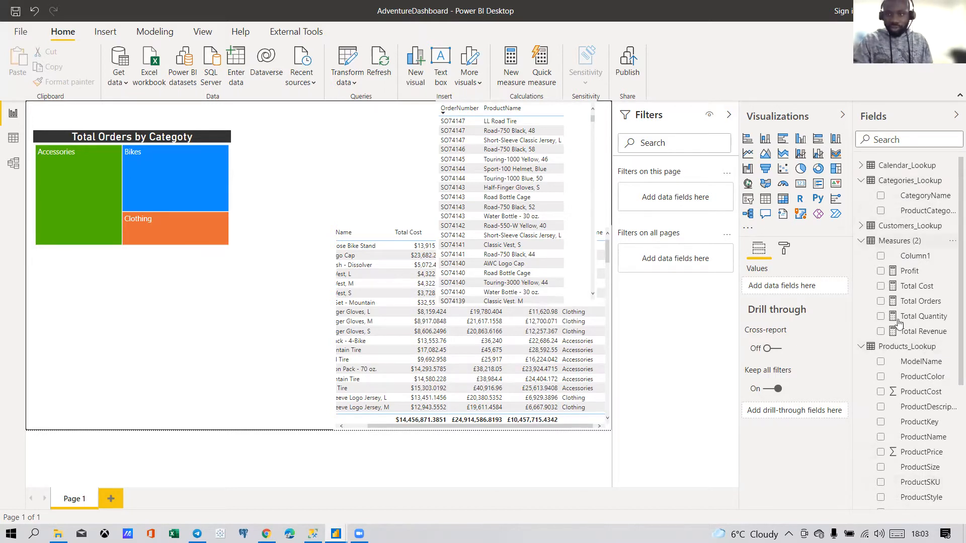
scroll(894, 369, "down", 8)
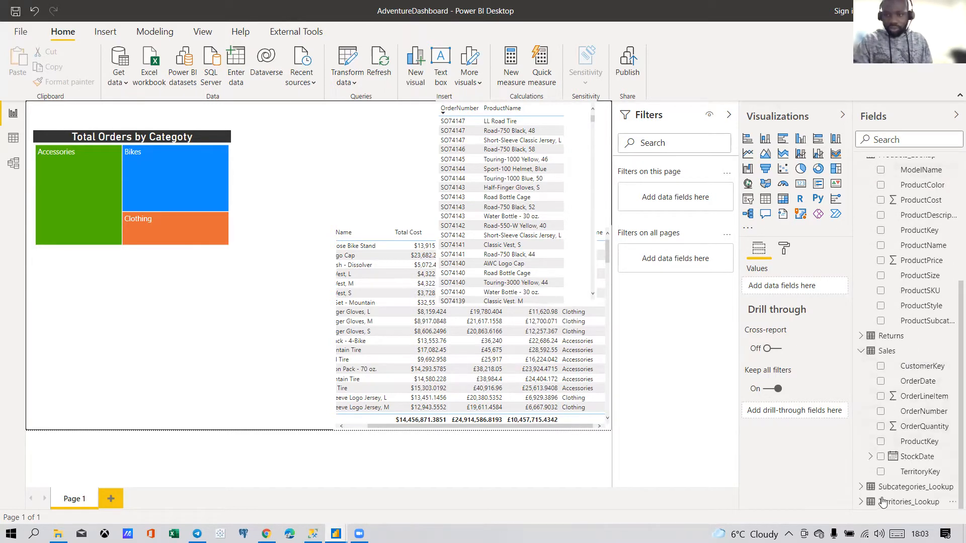
left_click(860, 487)
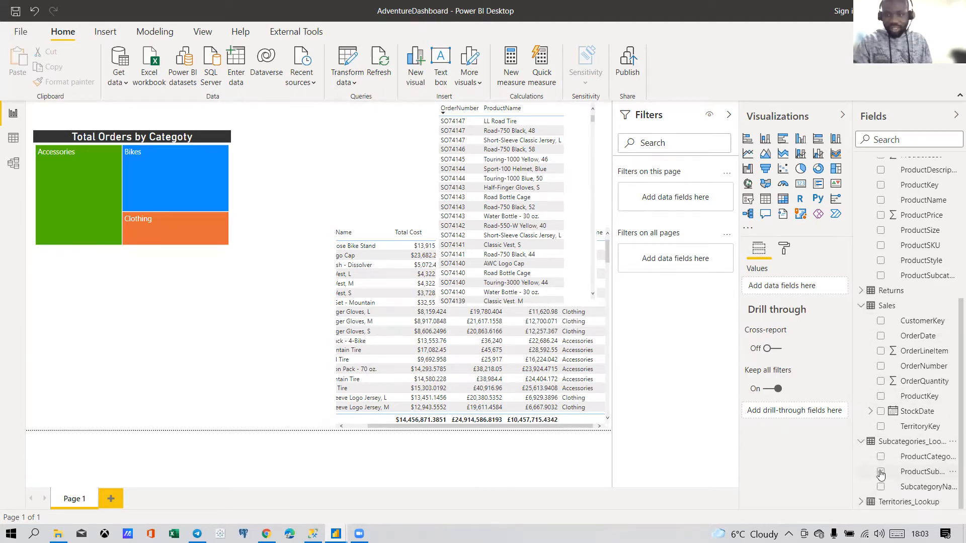
left_click(880, 473)
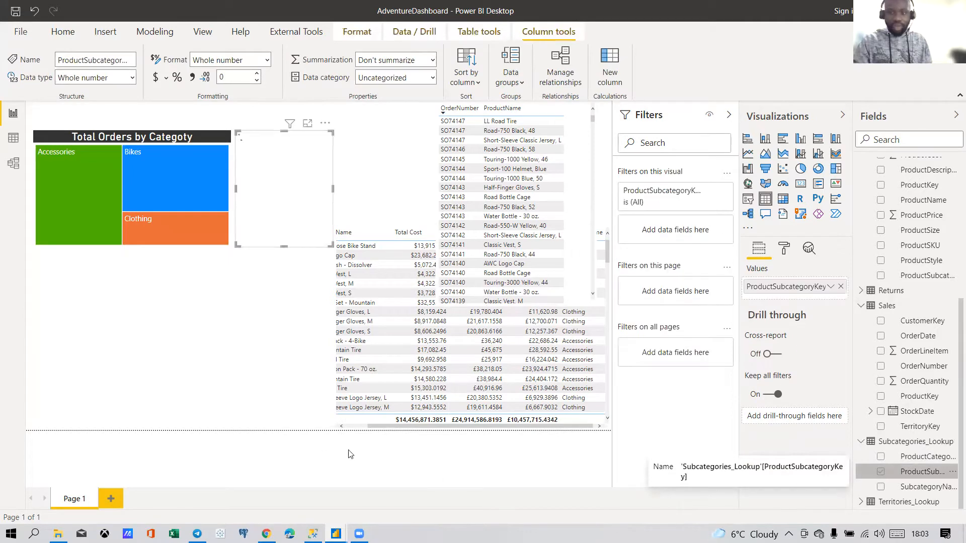
Step: Place the new subcategory table directly below the treemap and enlarge it to nearly the treemap's width
left_click_drag(322, 251, 183, 341)
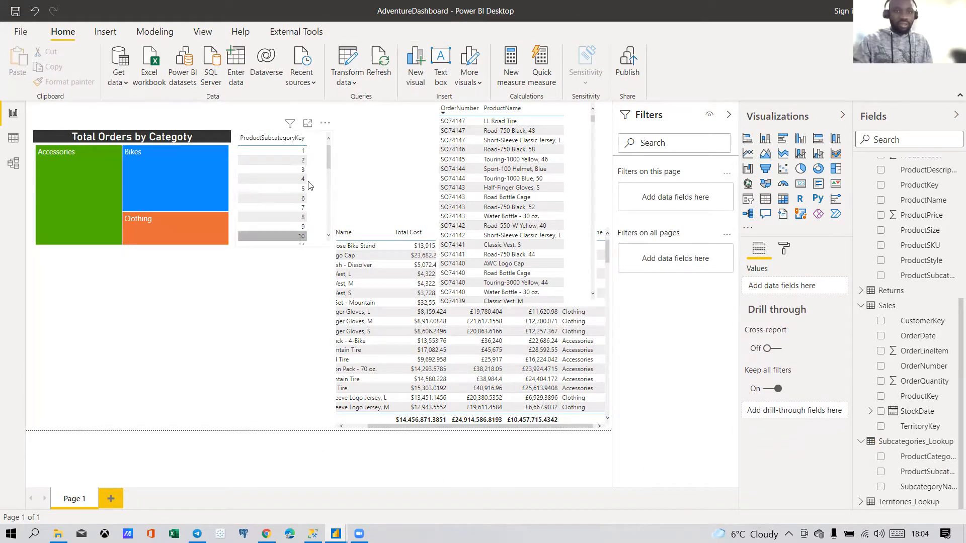
left_click(320, 142)
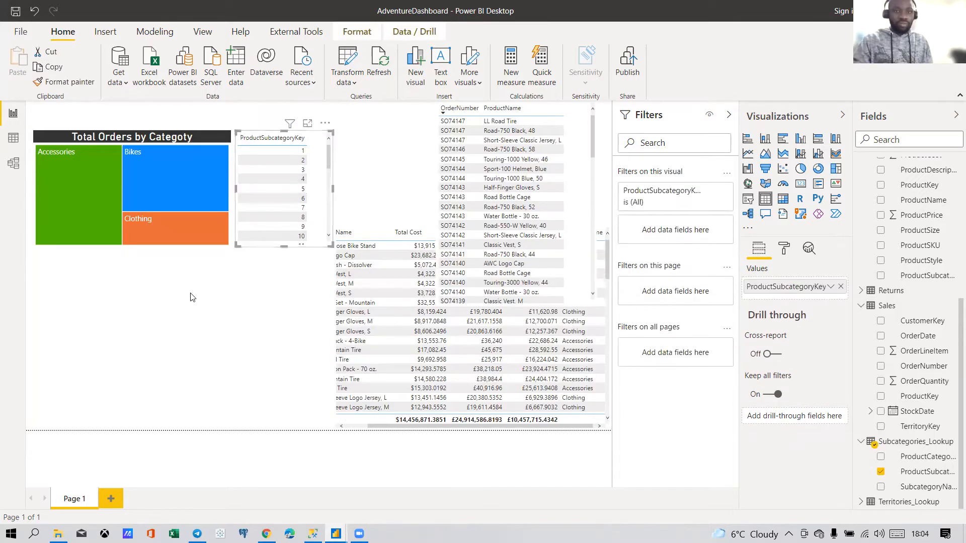
left_click_drag(332, 178, 156, 317)
left_click_drag(157, 384, 245, 424)
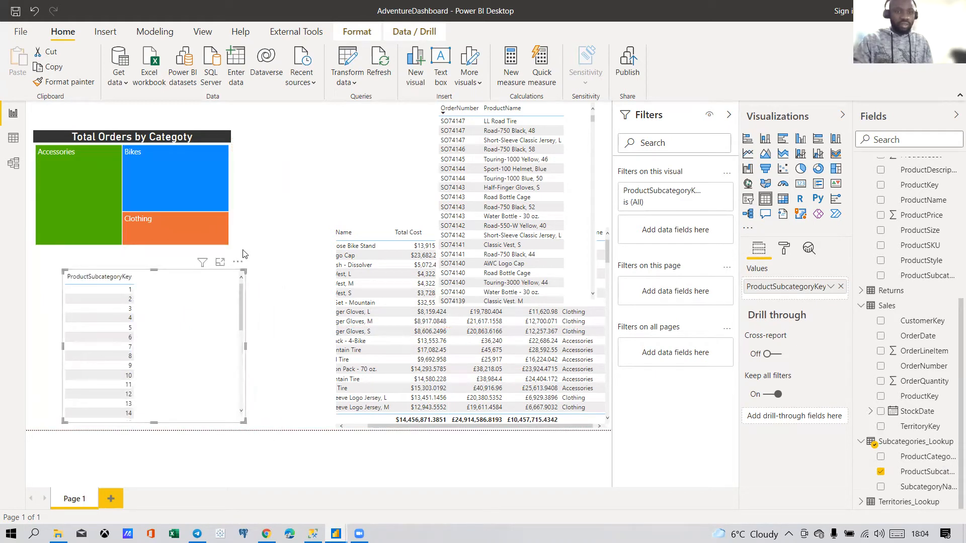
left_click_drag(234, 272, 249, 249)
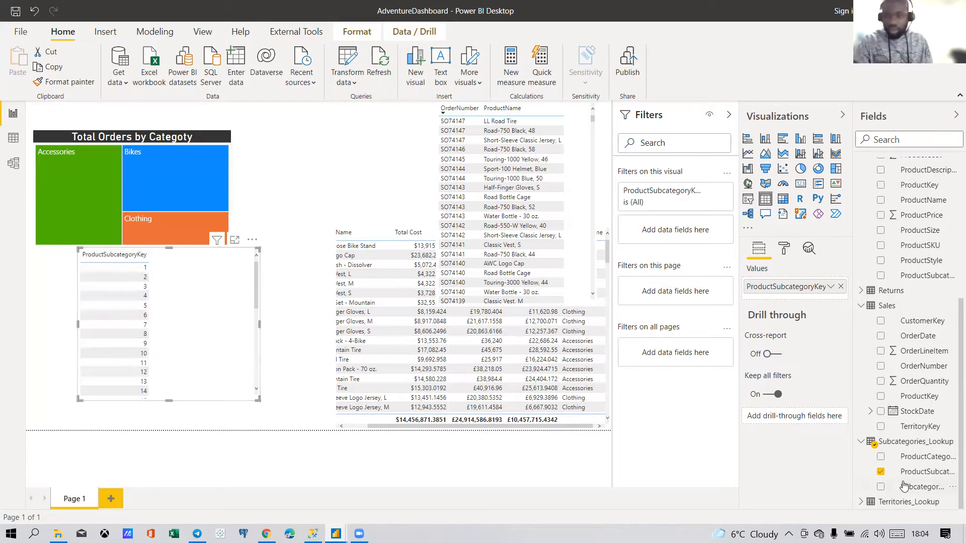
Step: Replace ProductSubcategoryKey with SubcategoryName in the new table and look through the listed subcategories
left_click(880, 471)
left_click(880, 486)
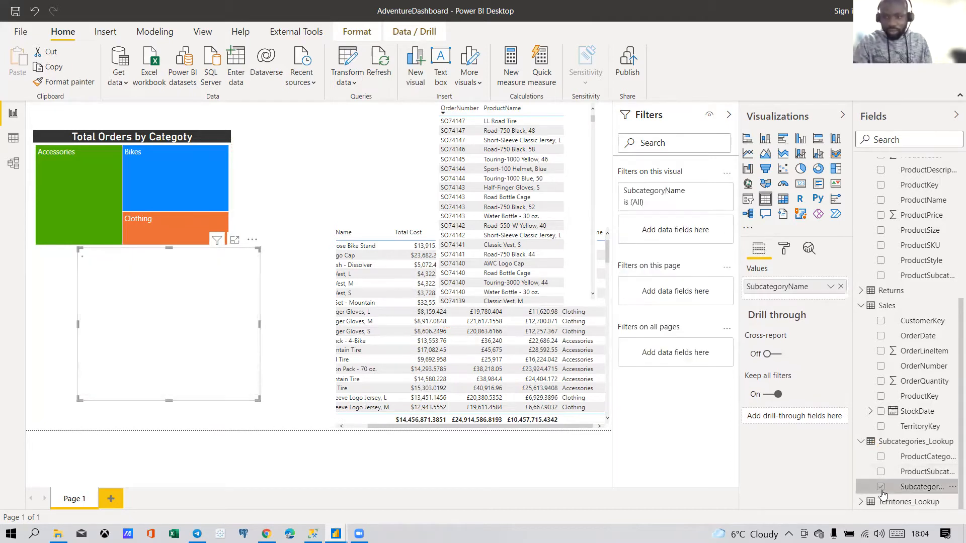
scroll(108, 316, "down", 5)
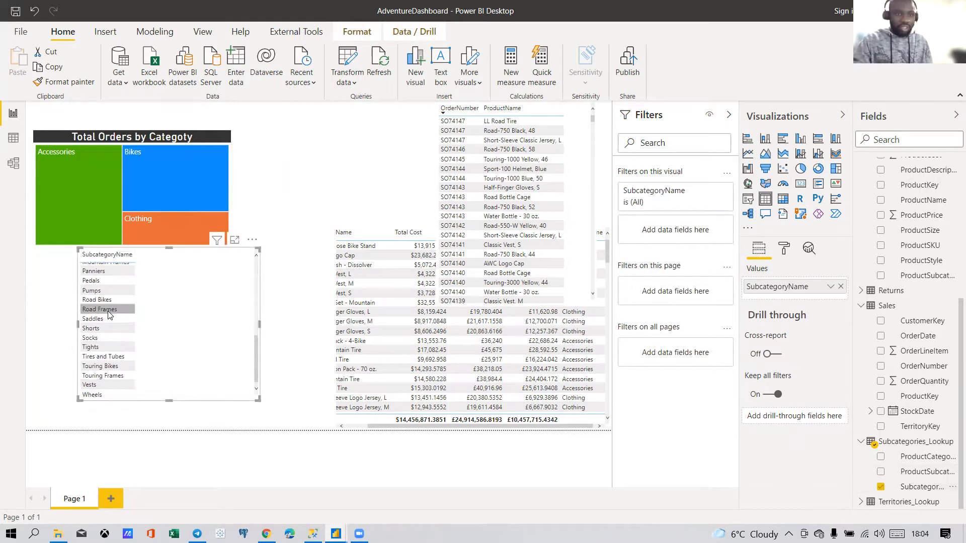
scroll(142, 318, "up", 5)
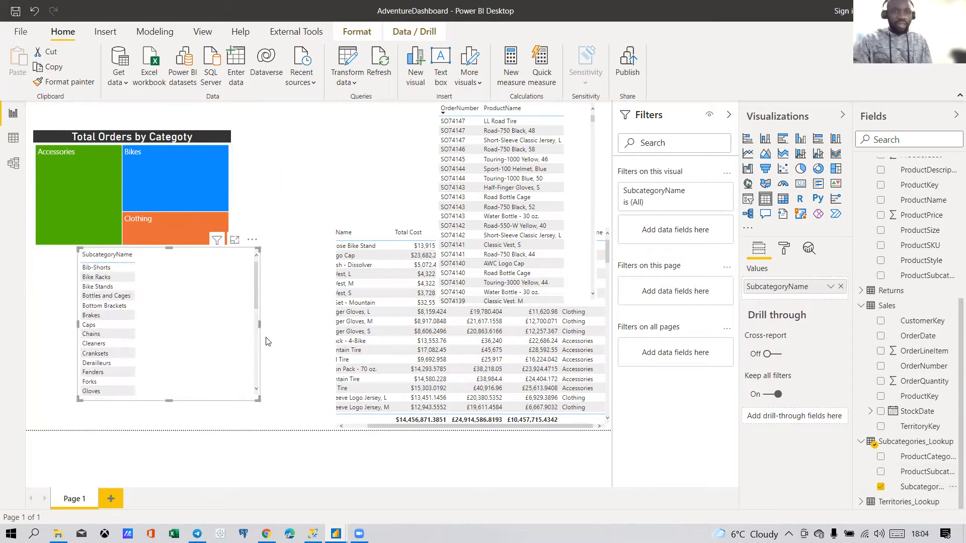
Step: Add the Total Orders measure to the subcategory table and move the table slightly down and to the left, clear of the treemap
scroll(914, 328, "up", 5)
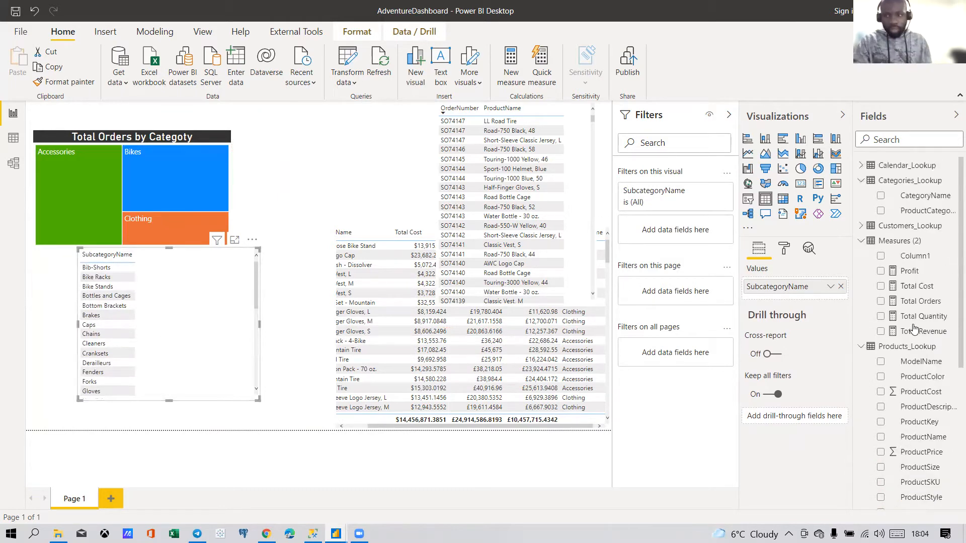
left_click(880, 301)
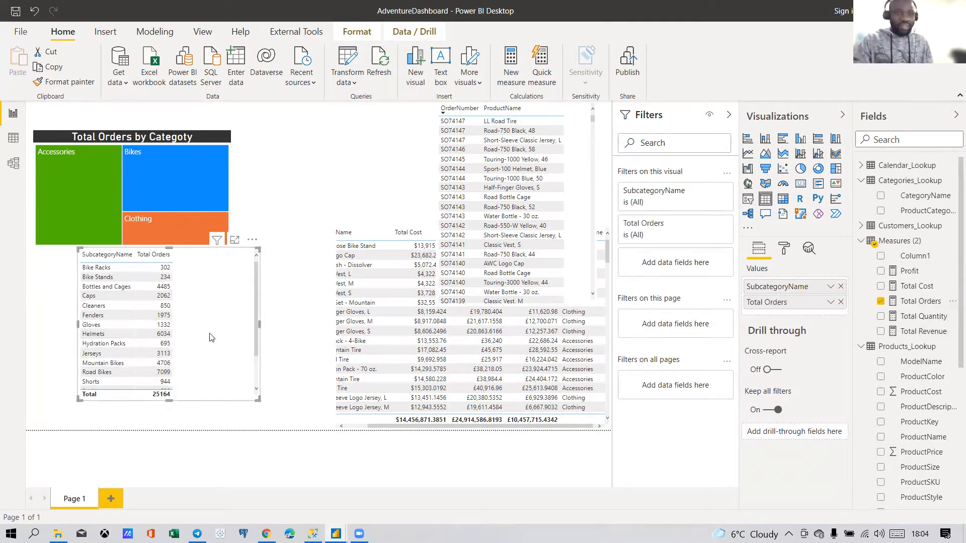
left_click_drag(233, 357, 211, 375)
scroll(186, 320, "down", 2)
scroll(169, 332, "up", 2)
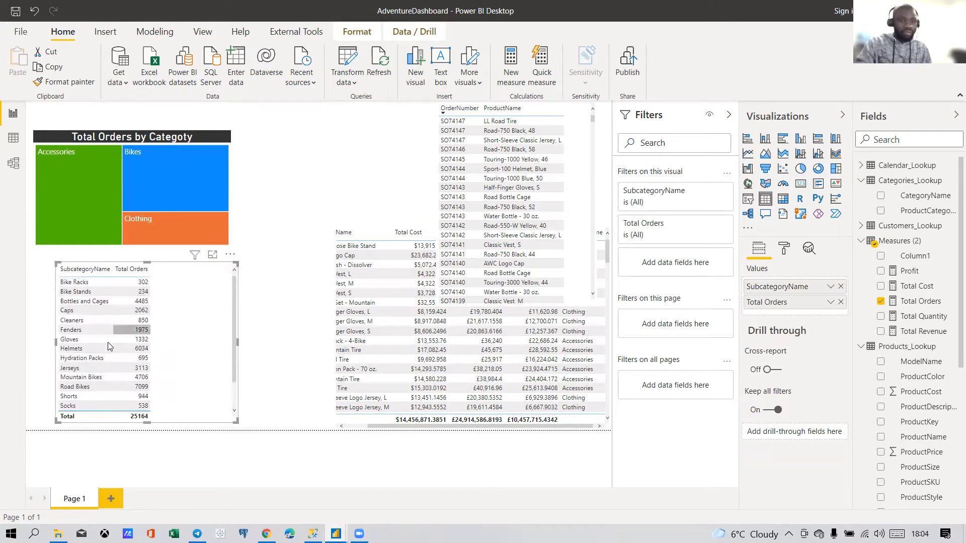
Step: Convert the subcategory table to a stacked bar chart, align it with the treemap's left edge and widen it to the treemap's width
scroll(110, 322, "down", 3)
scroll(111, 337, "up", 3)
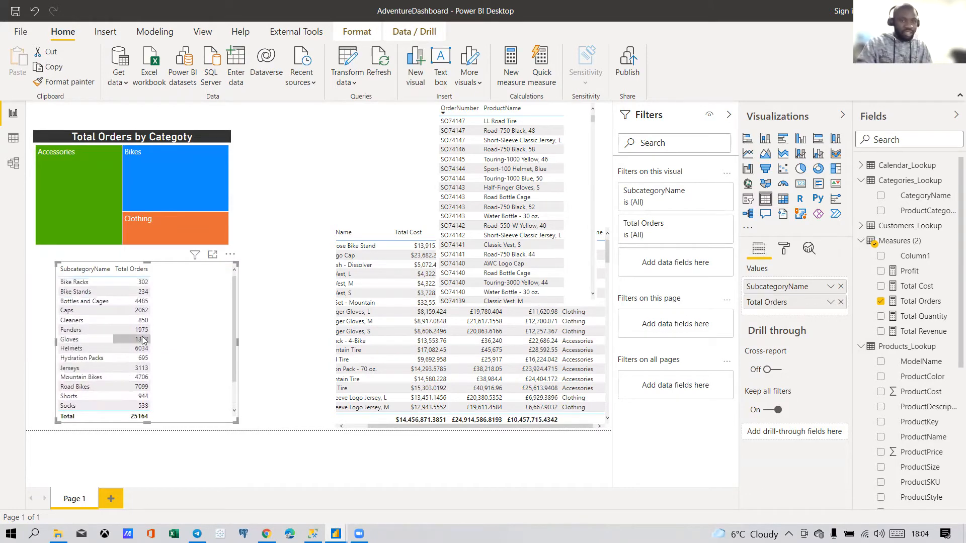
left_click(747, 140)
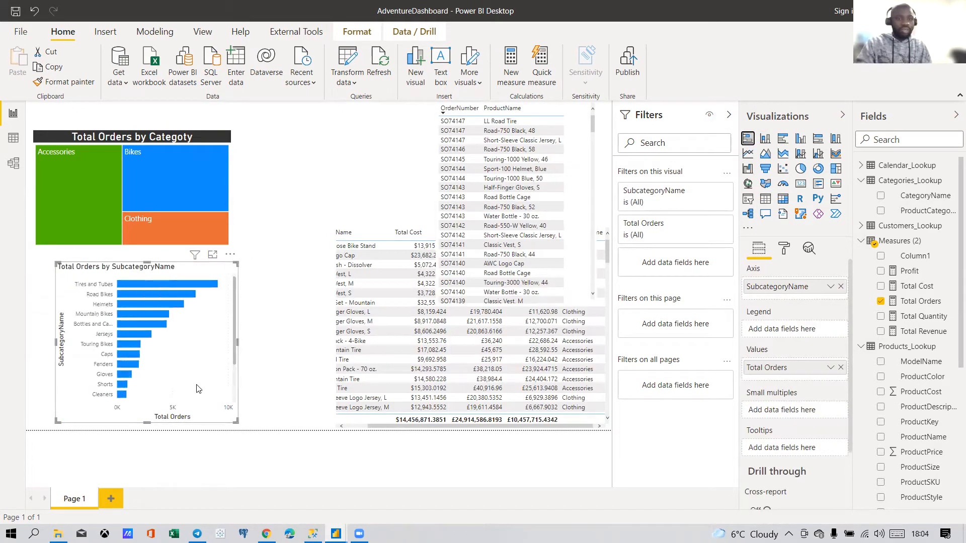
left_click_drag(85, 404, 64, 401)
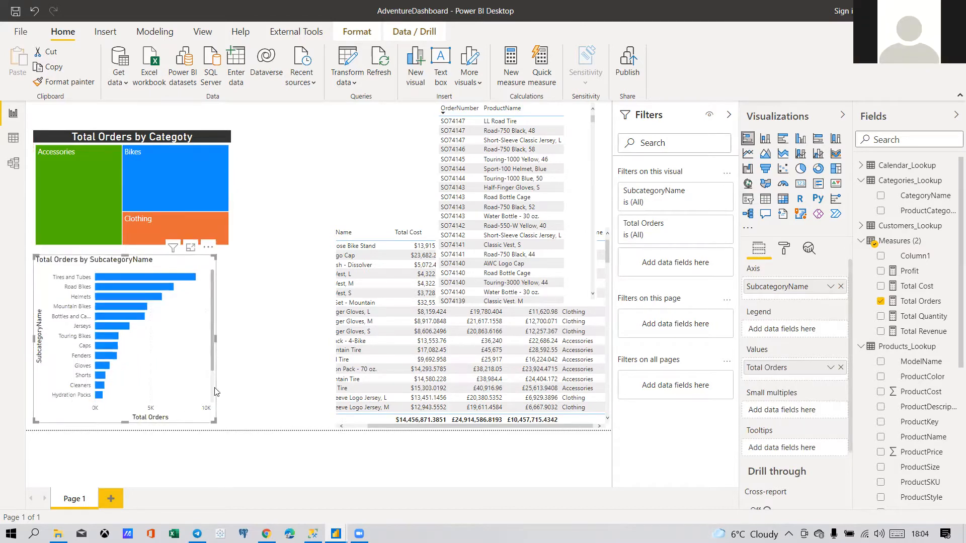
left_click_drag(215, 337, 231, 343)
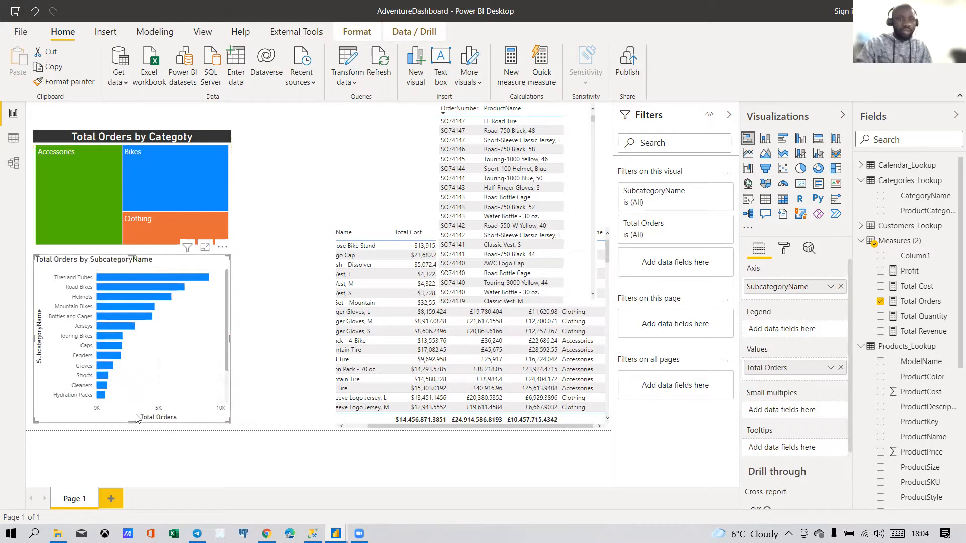
left_click(173, 138)
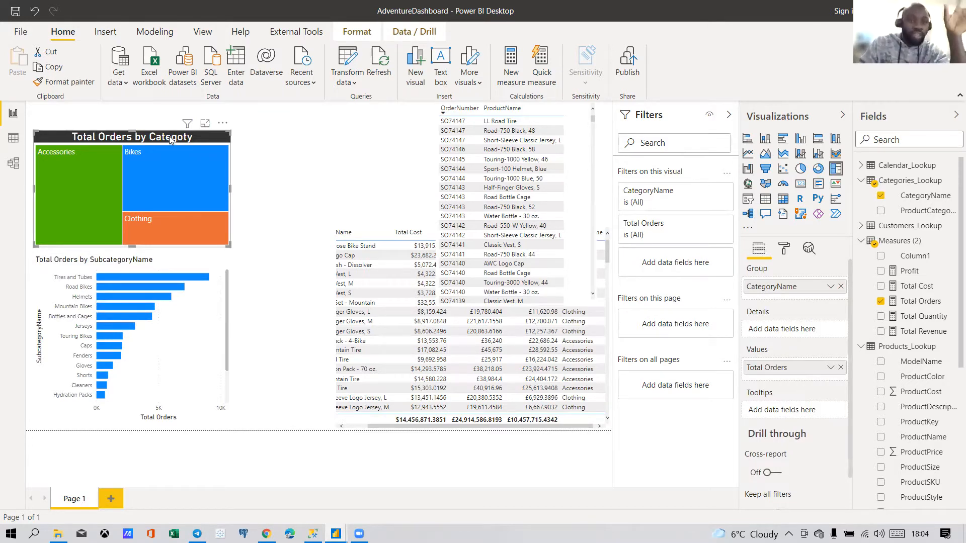
left_click(78, 83)
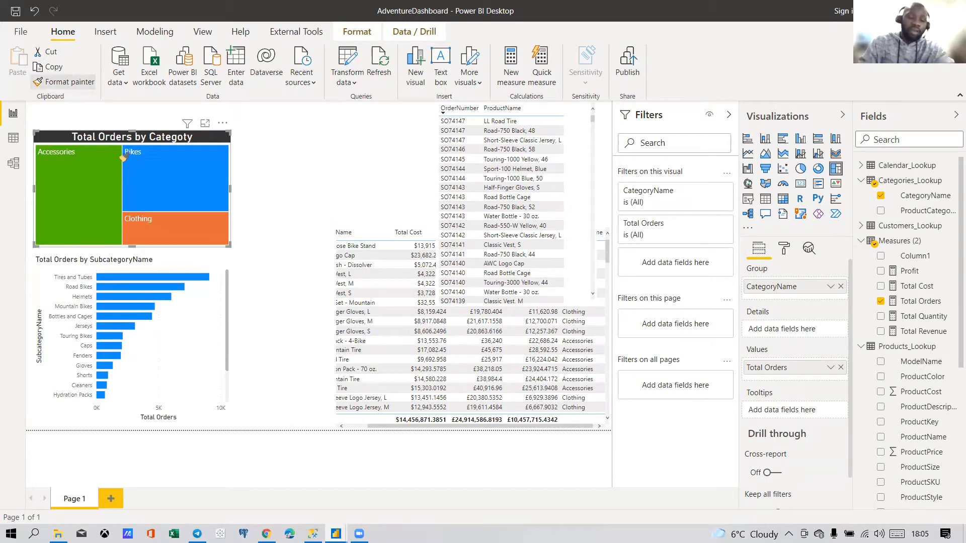
key("Escape")
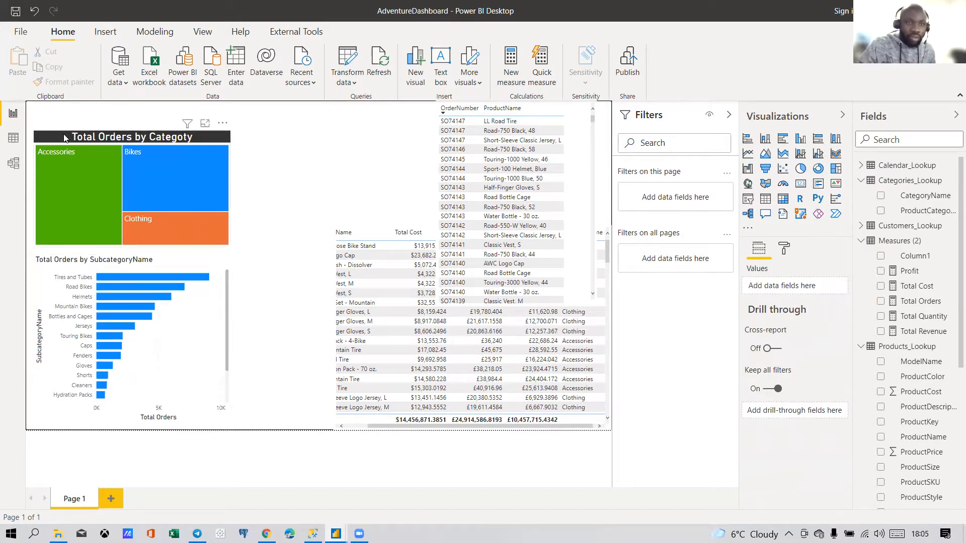
left_click(70, 227)
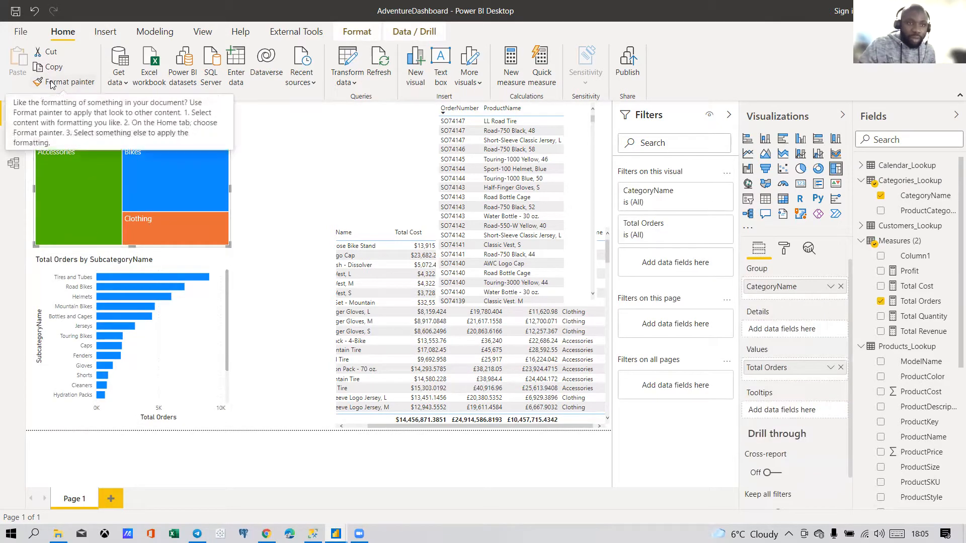
left_click(147, 117)
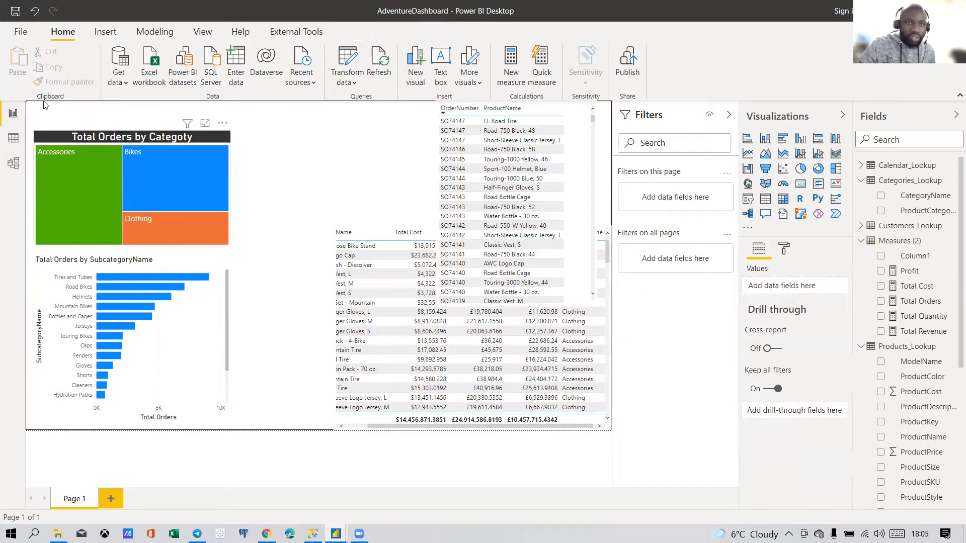
Step: Copy the category treemap's formatting onto the subcategory bar chart with Format painter
left_click(53, 136)
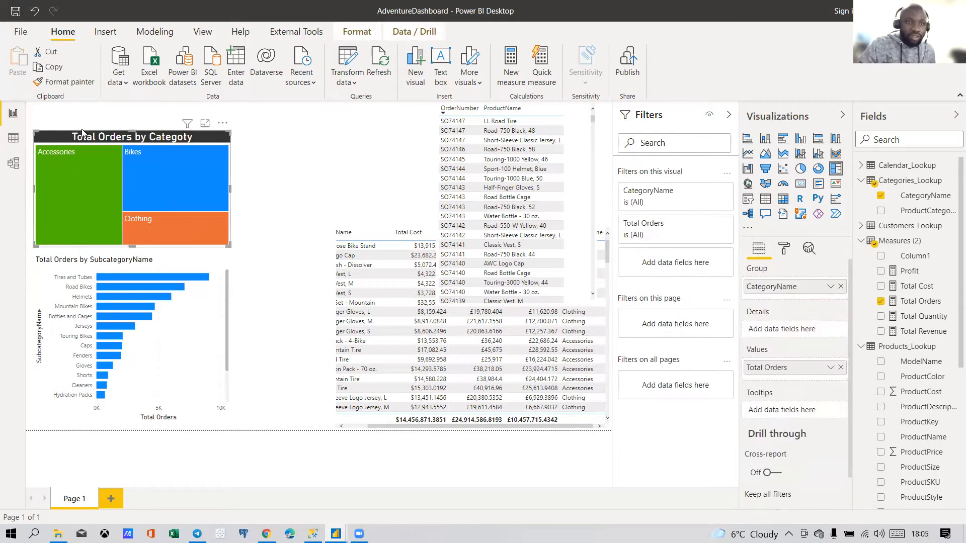
left_click(69, 83)
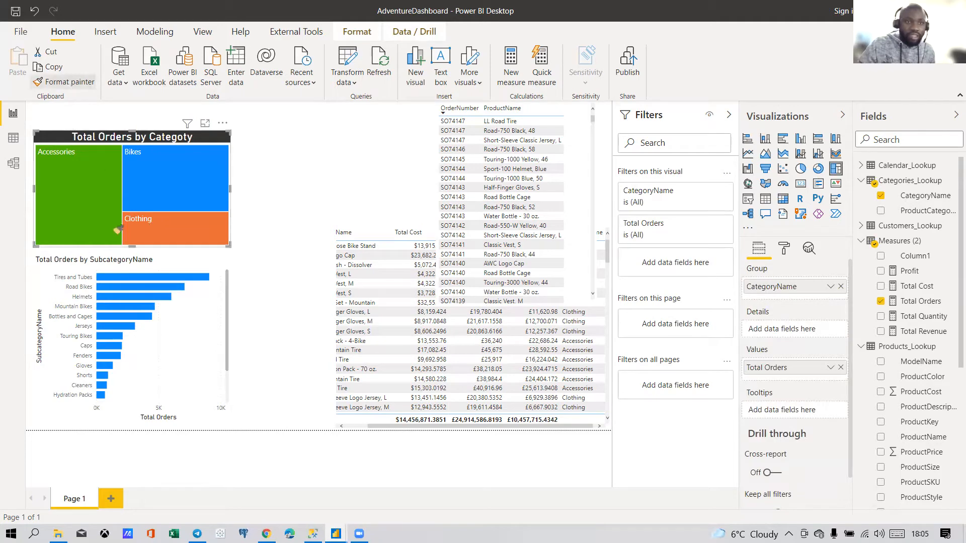
left_click(43, 289)
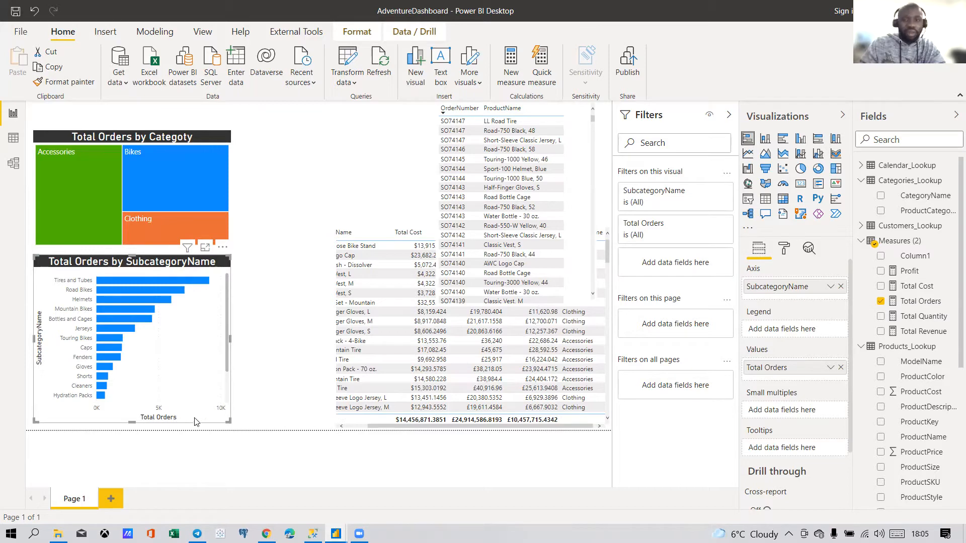
Step: Turn off the X axis title of the subcategory bar chart
left_click(785, 249)
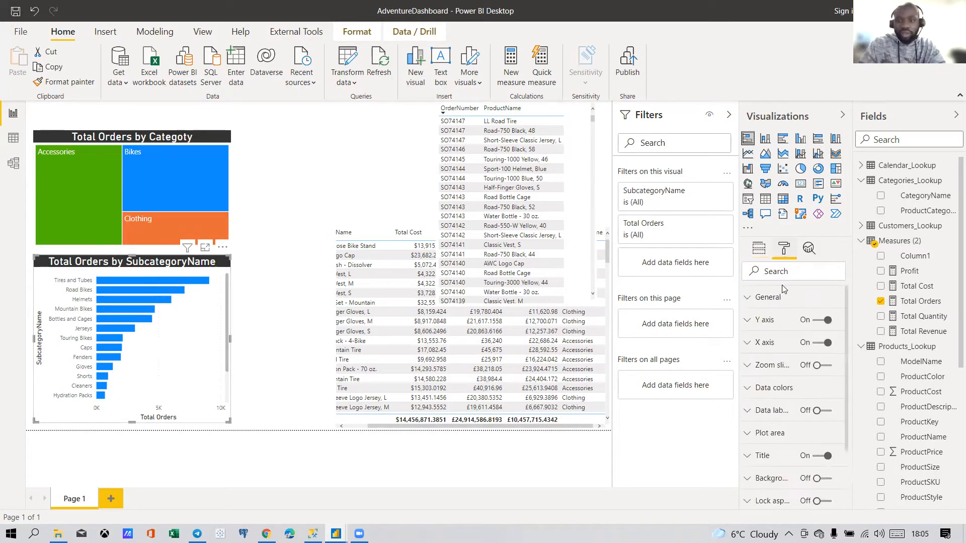
left_click(825, 345)
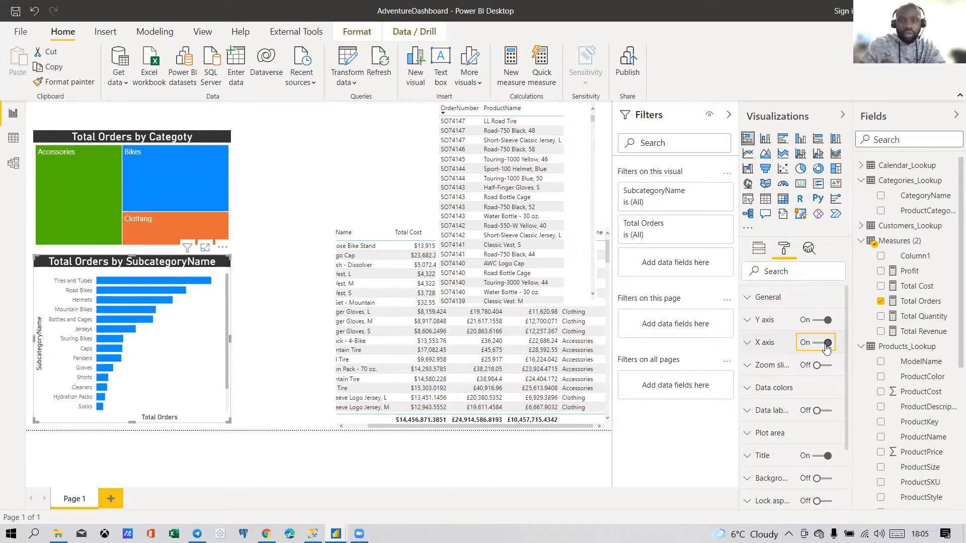
left_click(765, 347)
scroll(777, 379, "down", 3)
scroll(777, 386, "down", 5)
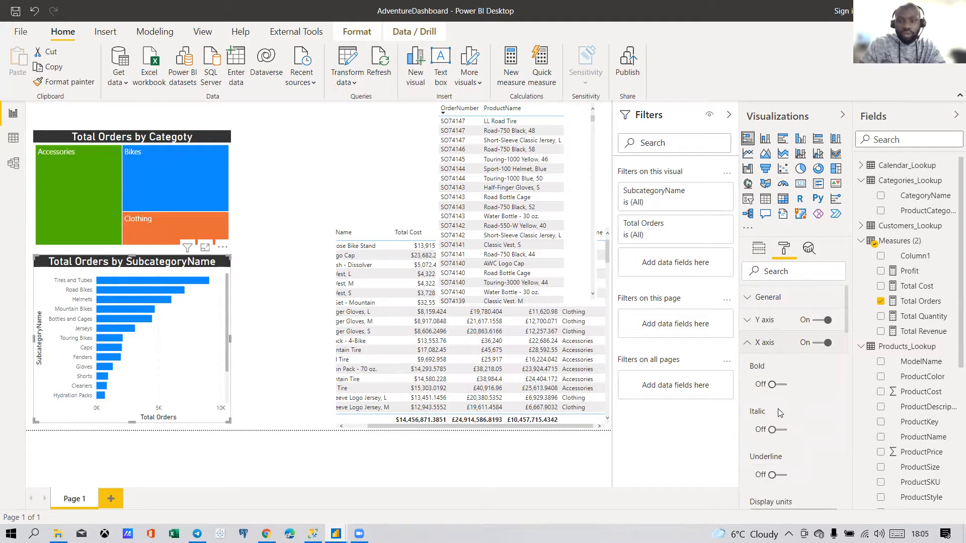
left_click(779, 409)
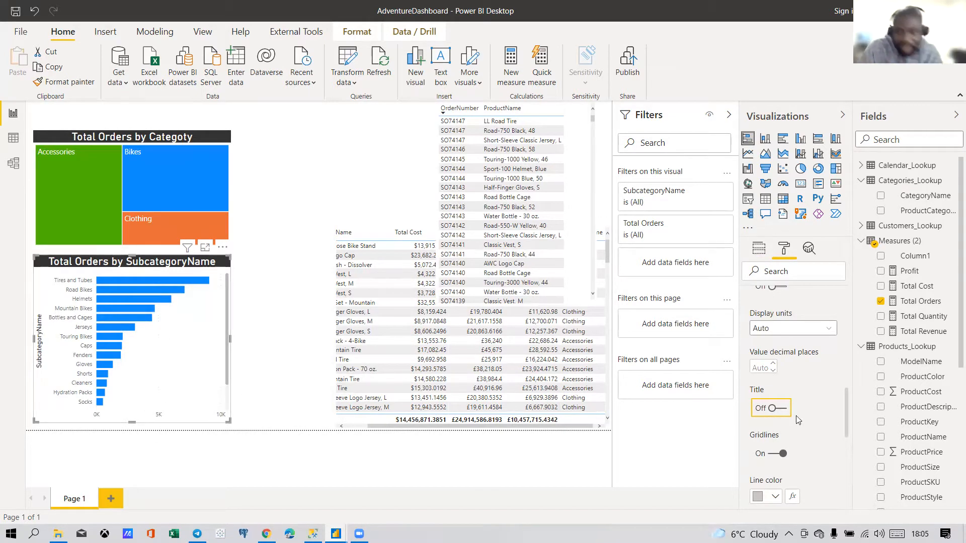
Step: Turn off the X axis gridlines of the subcategory bar chart
scroll(819, 397, "down", 10)
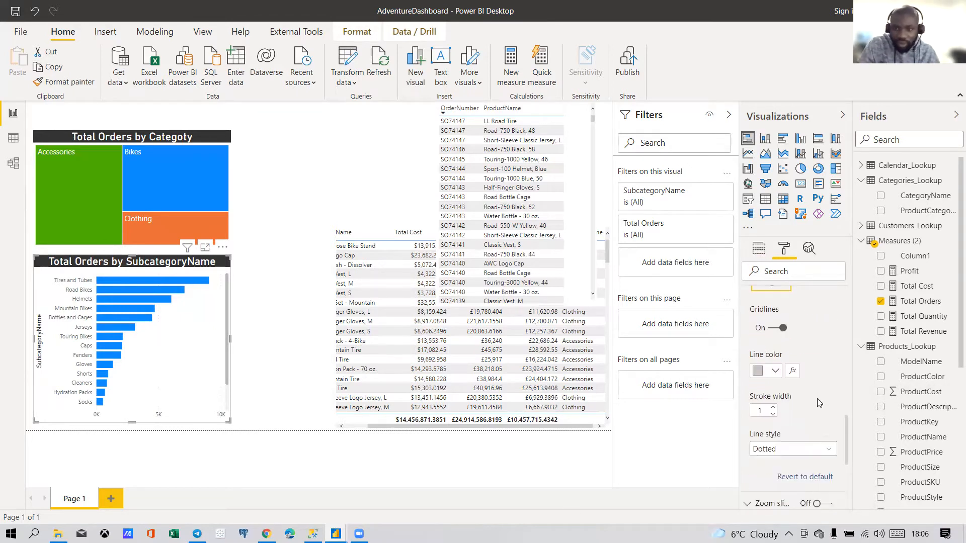
scroll(815, 397, "up", 8)
scroll(813, 395, "up", 4)
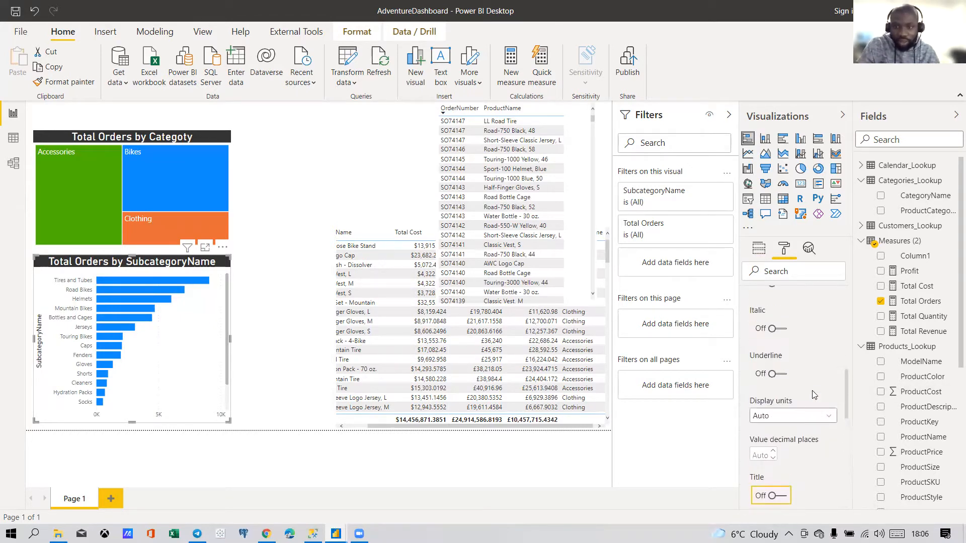
scroll(813, 395, "up", 5)
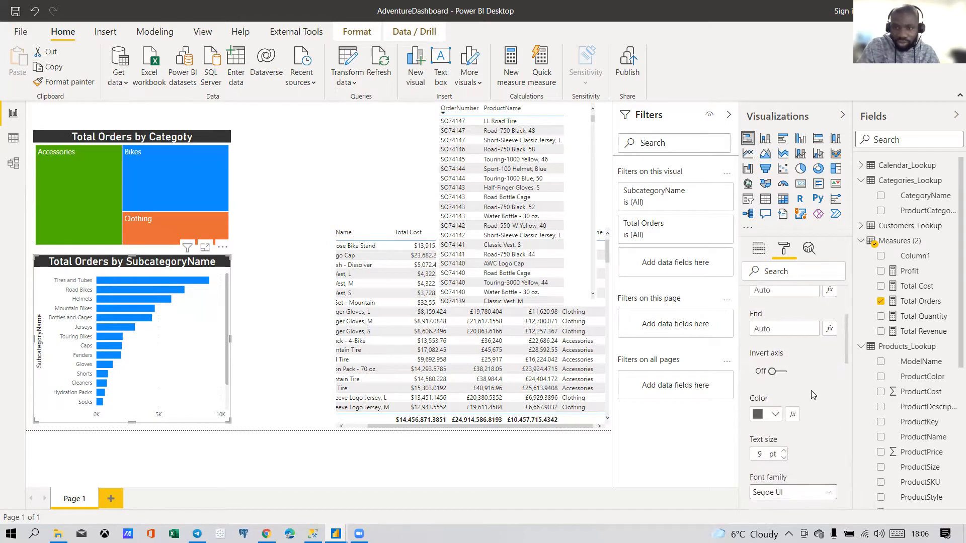
left_click(760, 348)
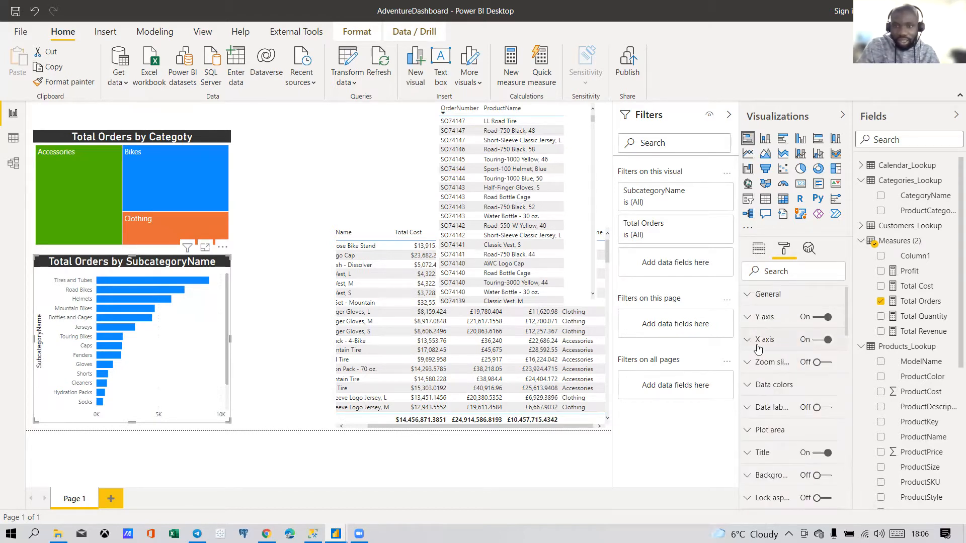
left_click(766, 325)
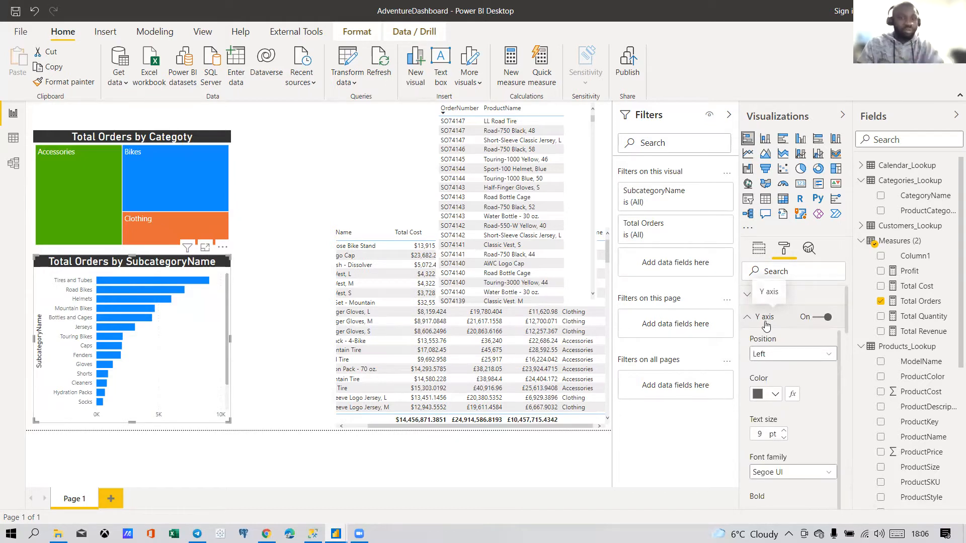
left_click(765, 326)
left_click(765, 344)
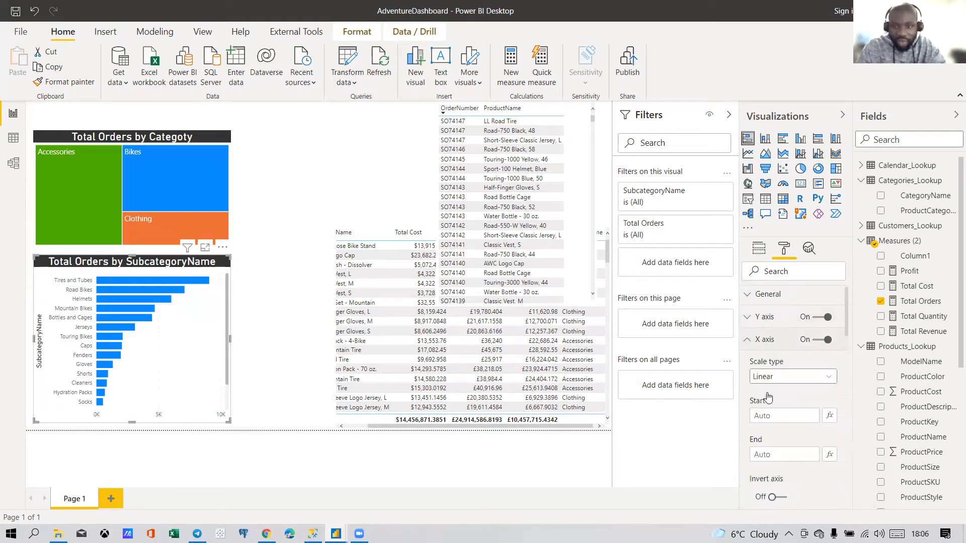
scroll(770, 406, "down", 4)
scroll(769, 408, "down", 5)
left_click(773, 416)
left_click(773, 417)
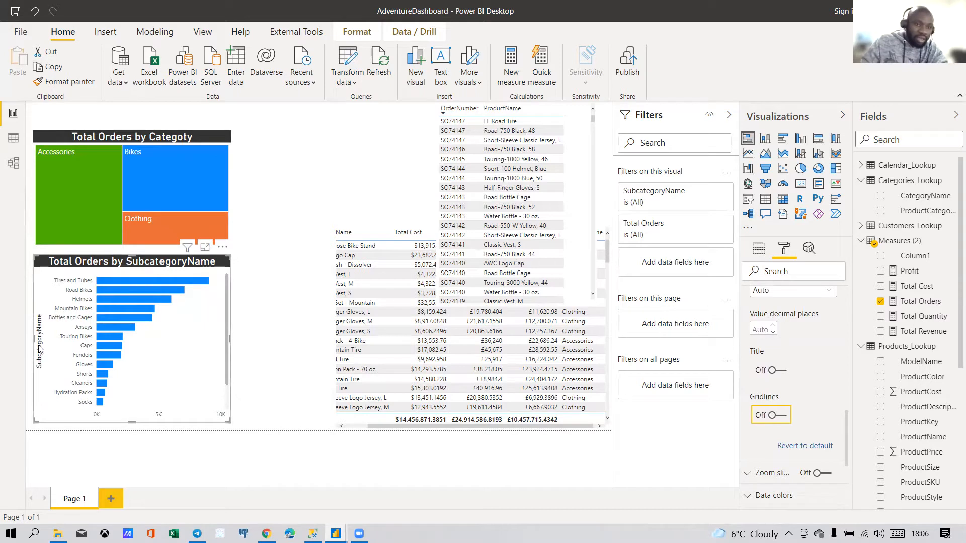
Step: Turn off the Y axis title of the subcategory bar chart and deselect the chart
scroll(784, 393, "up", 4)
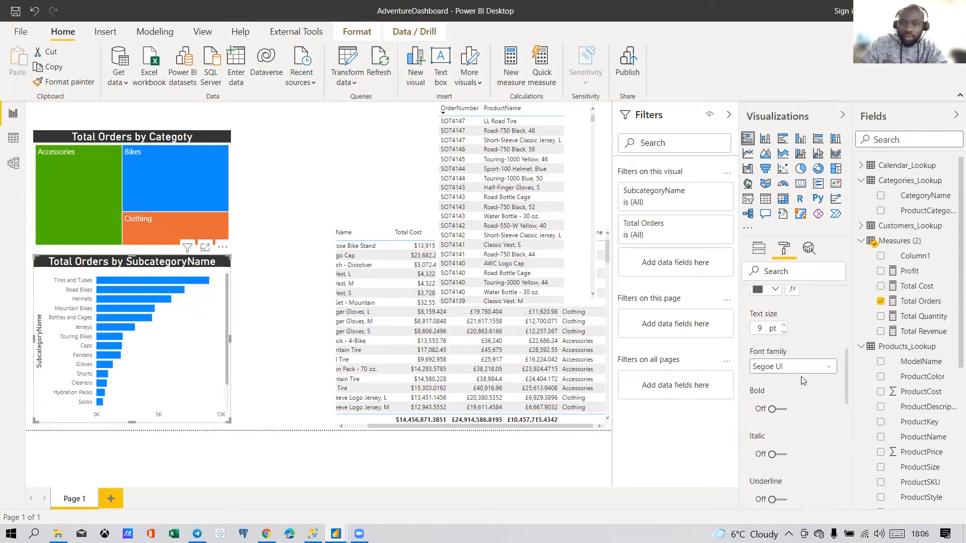
scroll(803, 380, "up", 3)
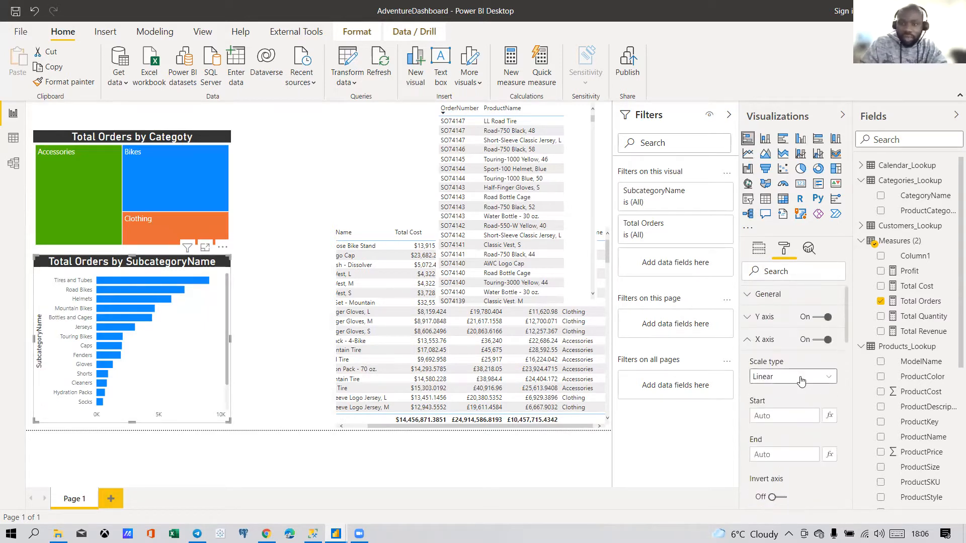
left_click(757, 337)
left_click(759, 321)
scroll(790, 399, "down", 5)
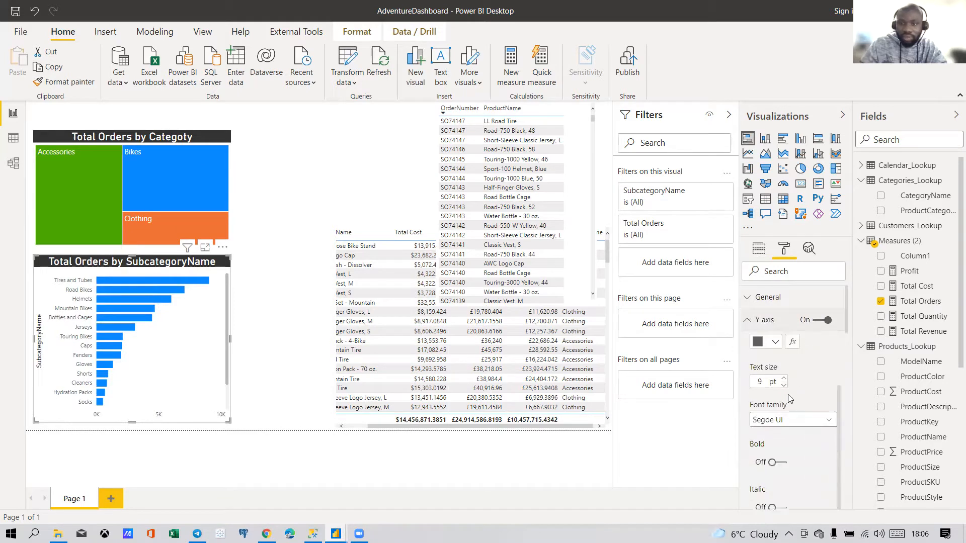
scroll(803, 444, "down", 5)
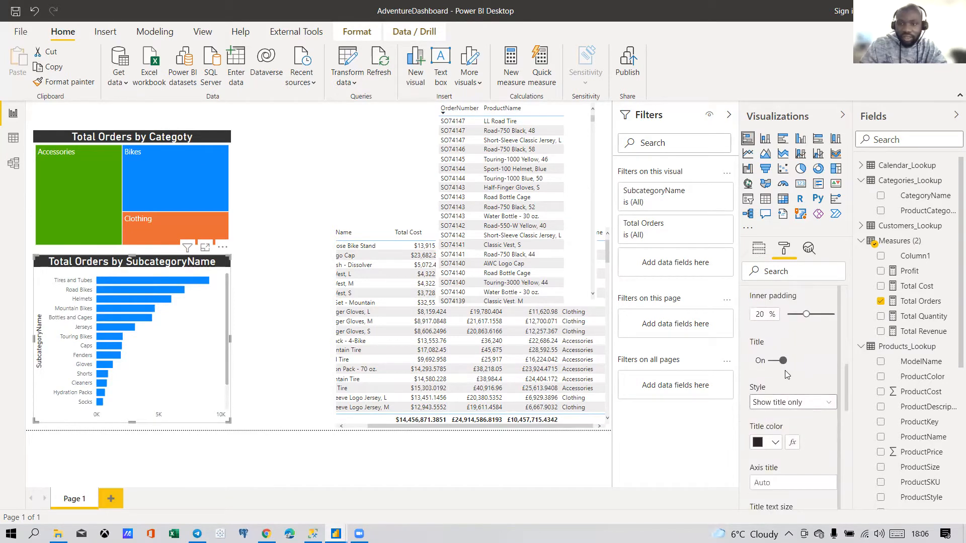
left_click(775, 361)
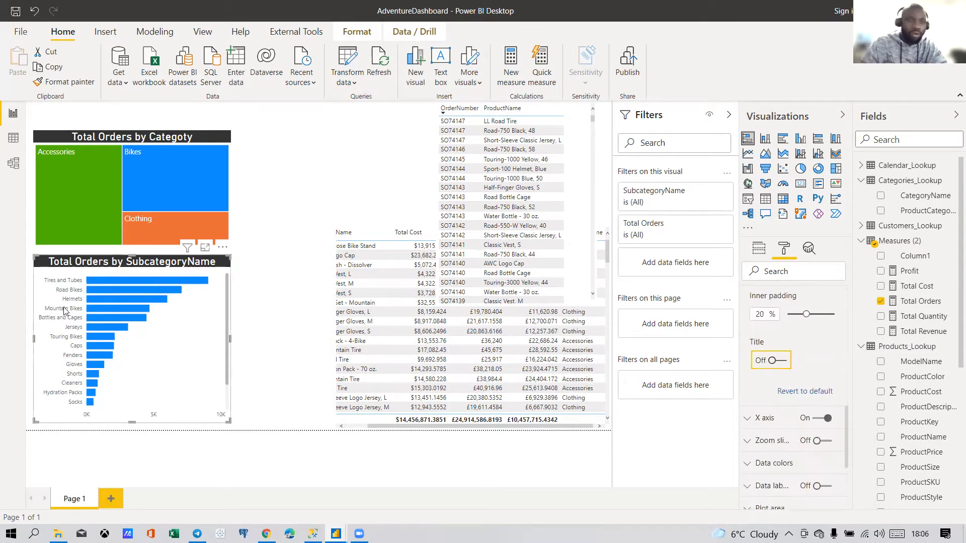
left_click(269, 291)
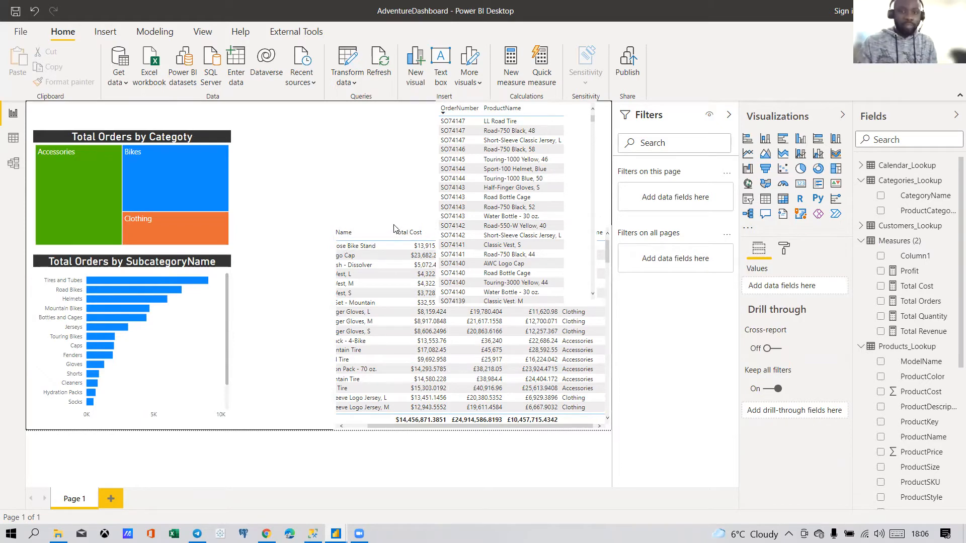
Step: Move the product cost and revenue table beside the treemap, then narrow it and extend it down to the bar chart's lower edge
left_click_drag(395, 230, 300, 134)
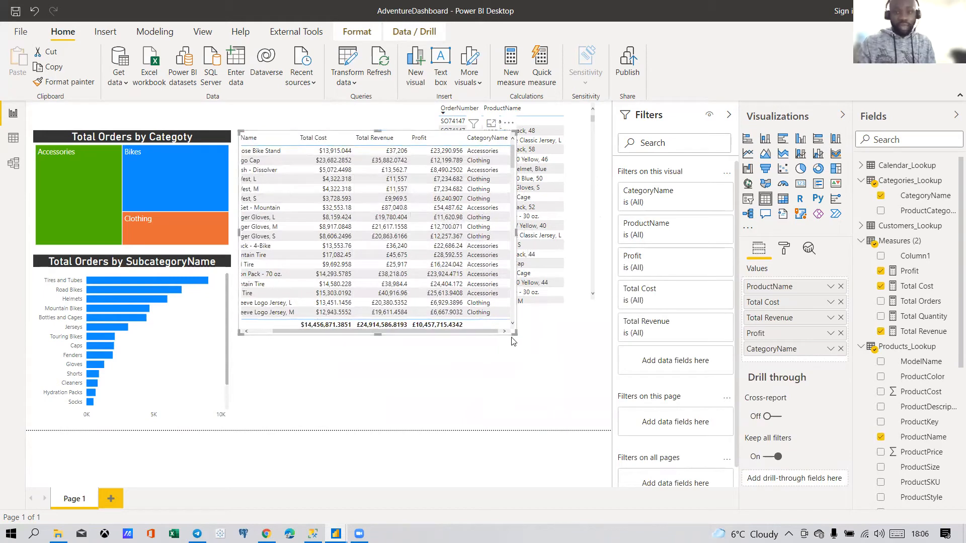
left_click_drag(513, 333, 419, 422)
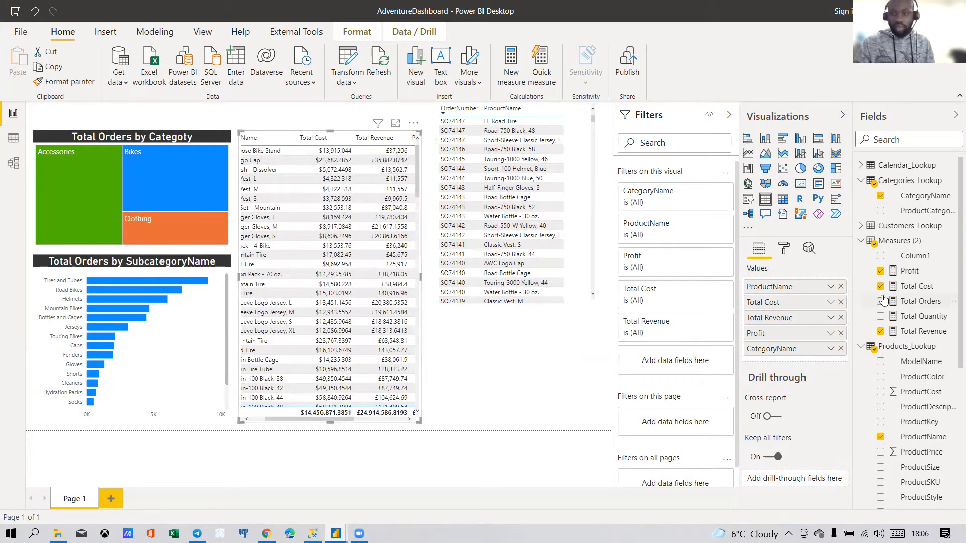
Step: Remove Total Cost, Profit, Total Revenue and CategoryName from the product table, keeping only ProductName, and look through the product names
left_click(880, 286)
left_click(880, 271)
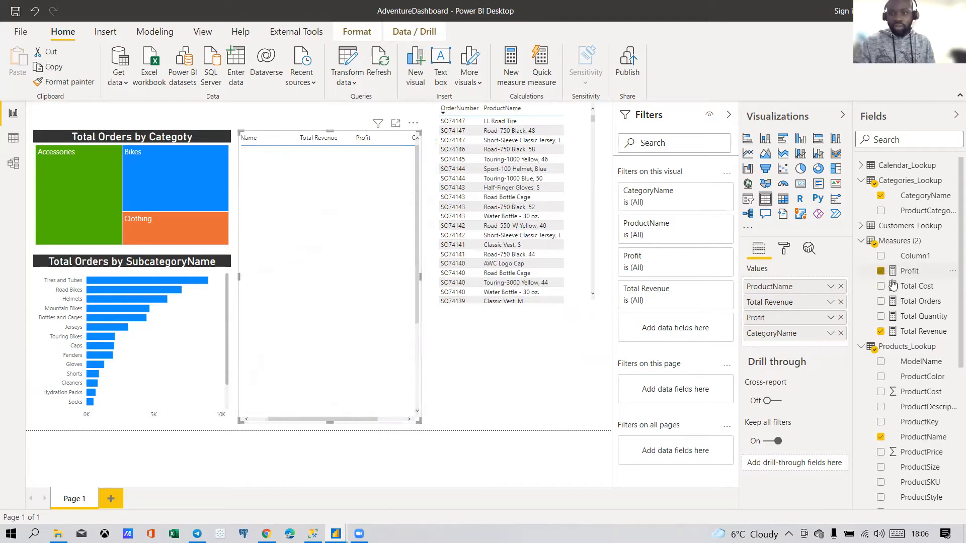
left_click(880, 331)
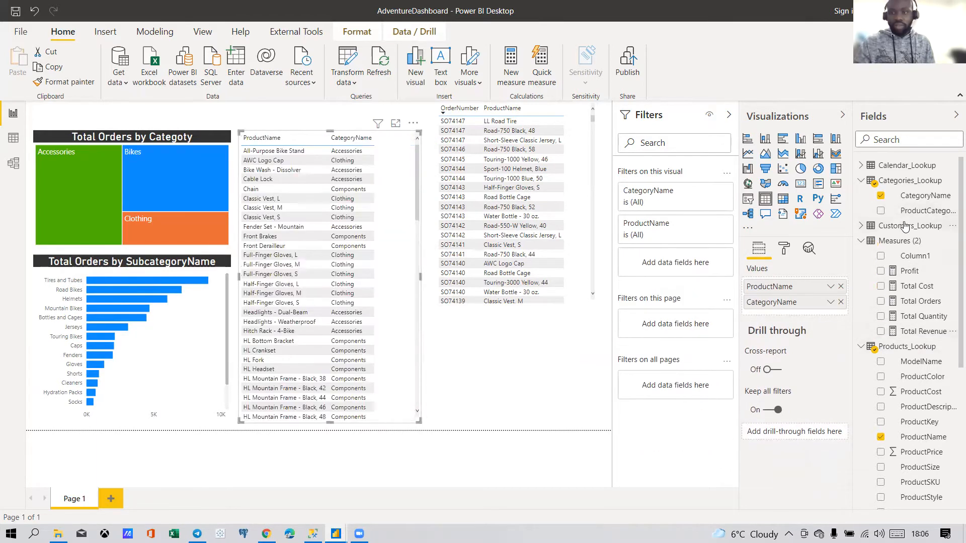
left_click(881, 196)
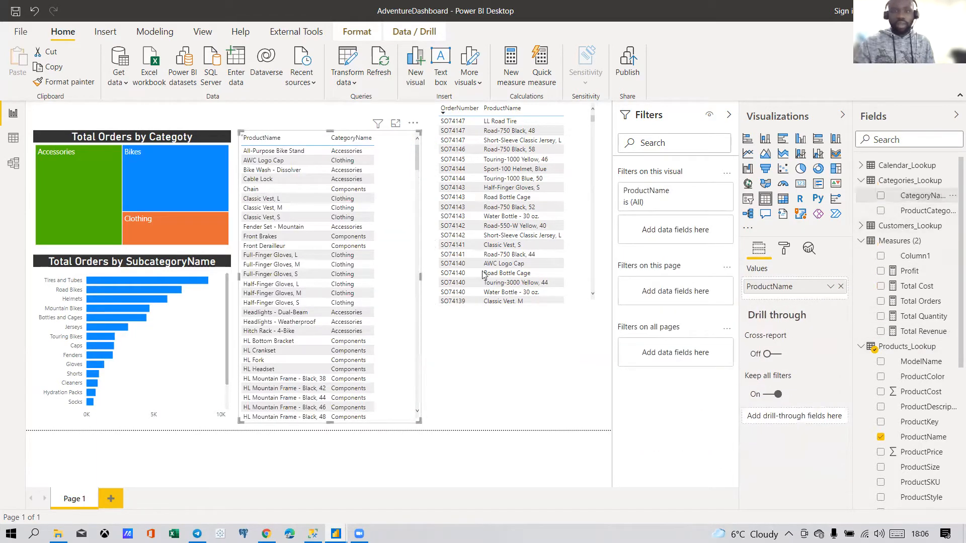
scroll(285, 314, "down", 15)
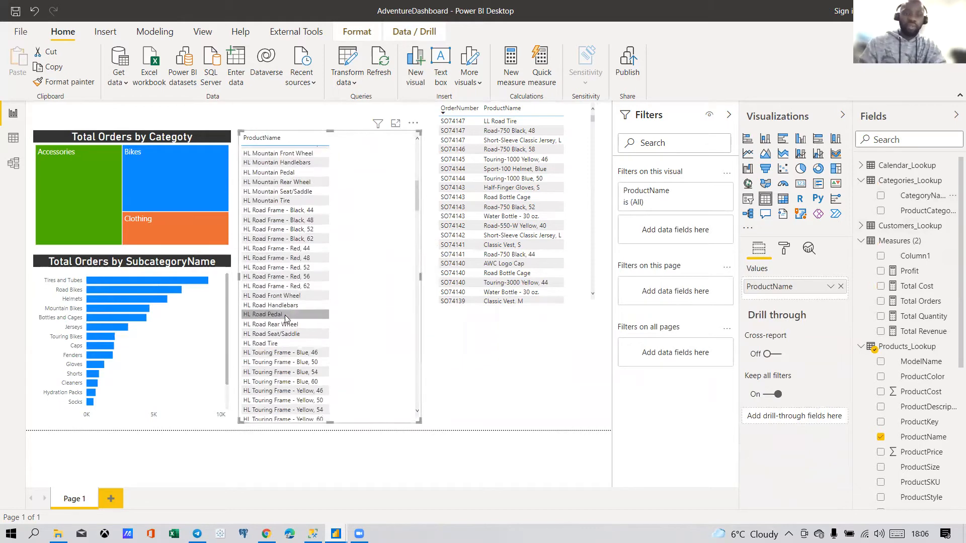
Step: Add the Total Orders measure to the product table and look through the order totals per product
scroll(335, 328, "up", 15)
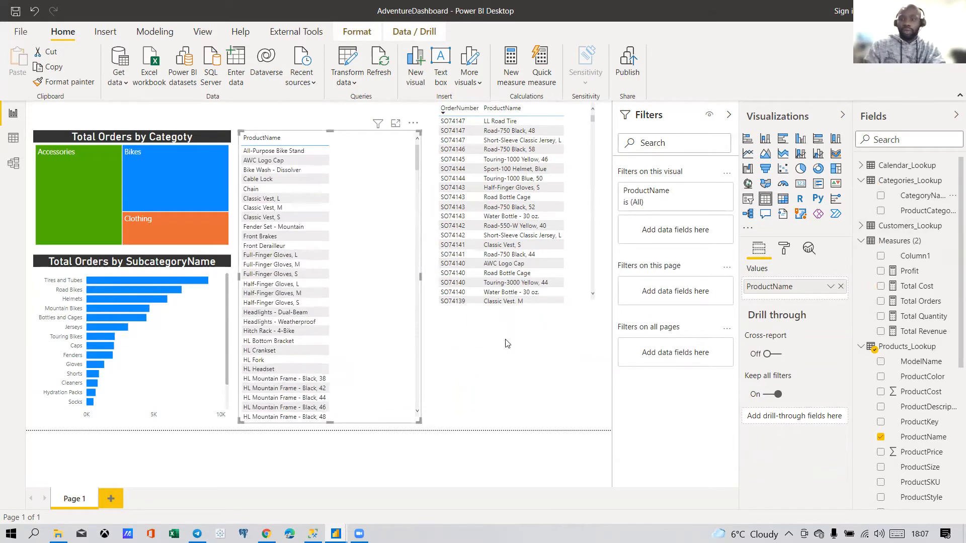
left_click(880, 301)
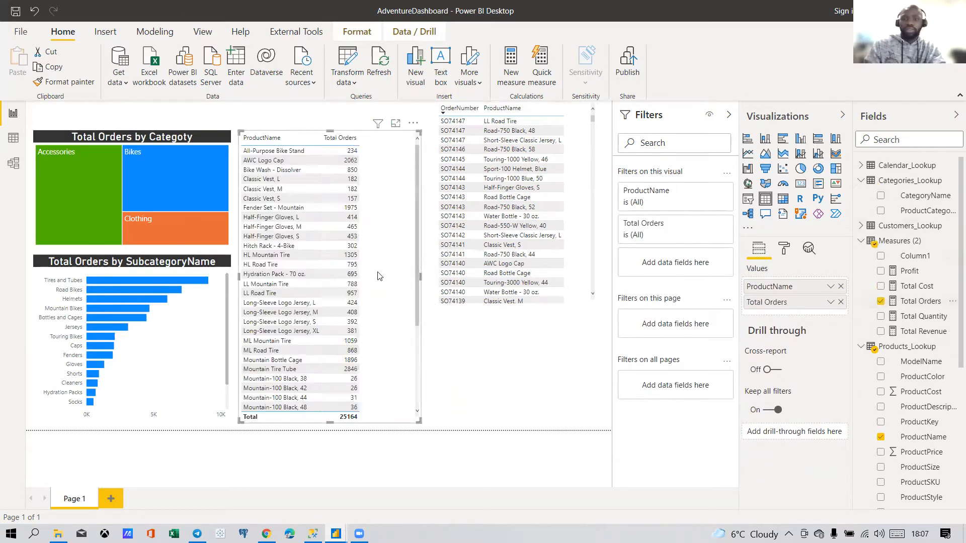
scroll(307, 291, "down", 20)
scroll(306, 291, "up", 5)
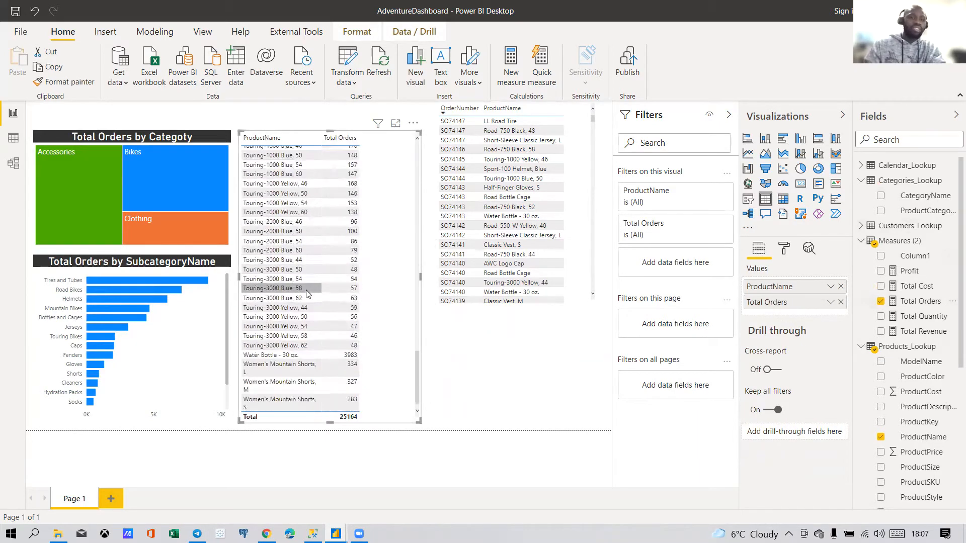
scroll(309, 307, "up", 20)
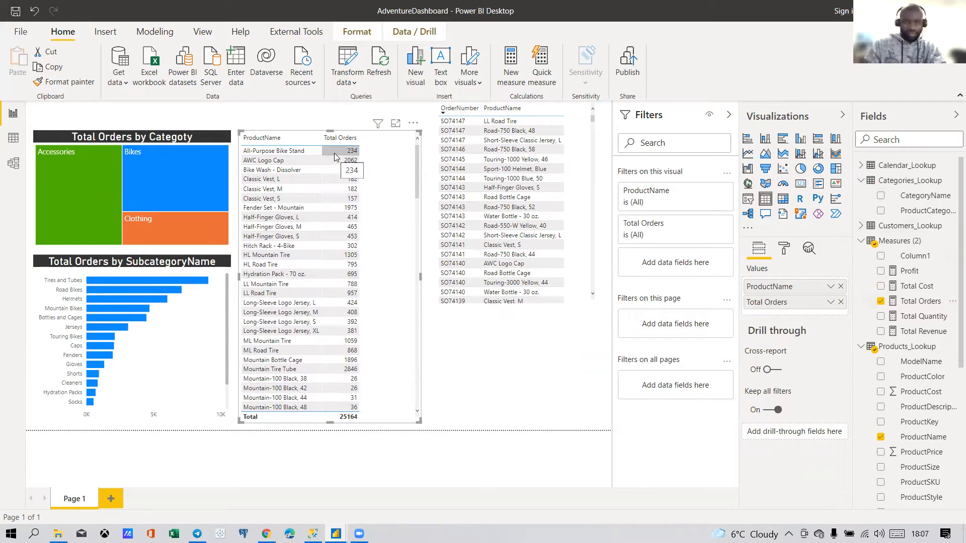
scroll(294, 233, "down", 15)
scroll(294, 233, "up", 15)
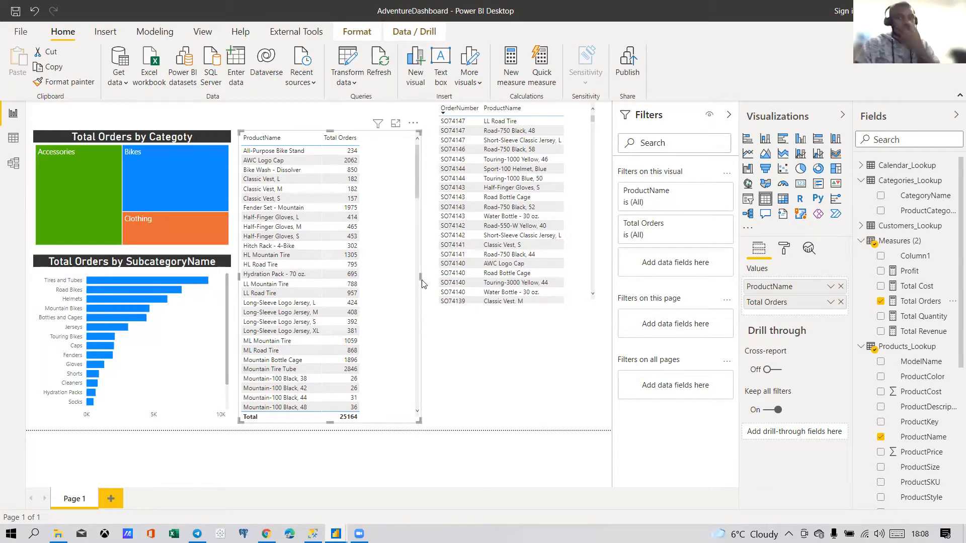
mouse_move(421, 284)
left_mouse_down()
mouse_move(412, 279)
mouse_move(421, 278)
left_mouse_up()
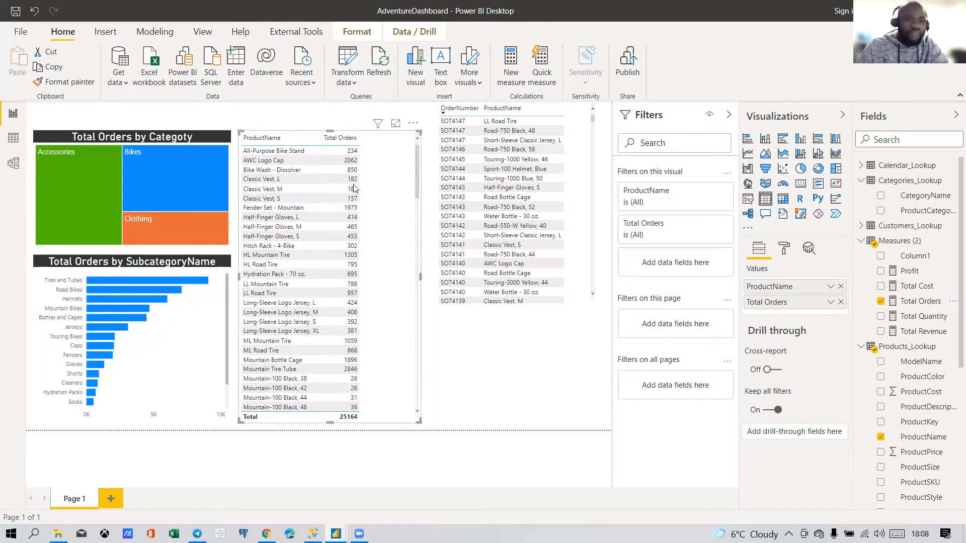
left_click(395, 160)
scroll(337, 316, "down", 10)
scroll(337, 316, "up", 12)
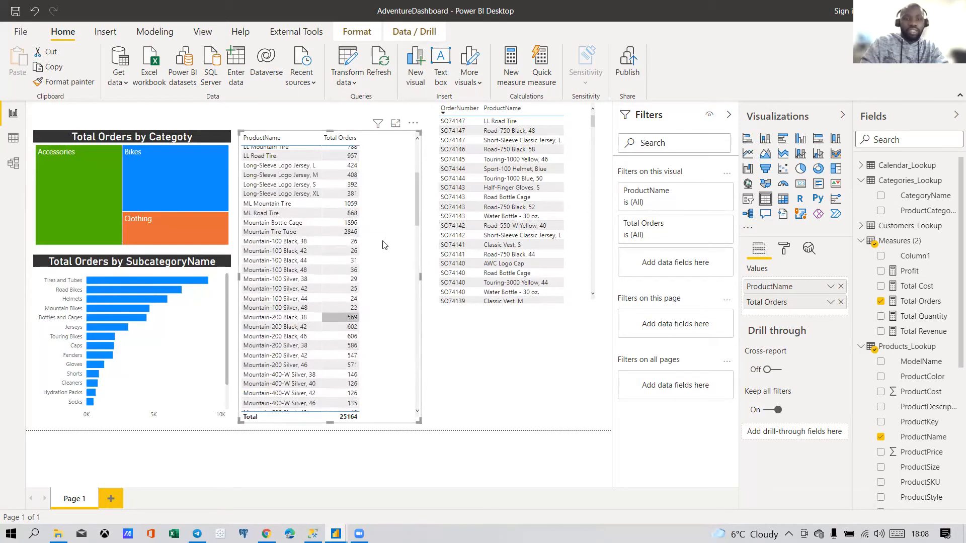
scroll(395, 200, "up", 5)
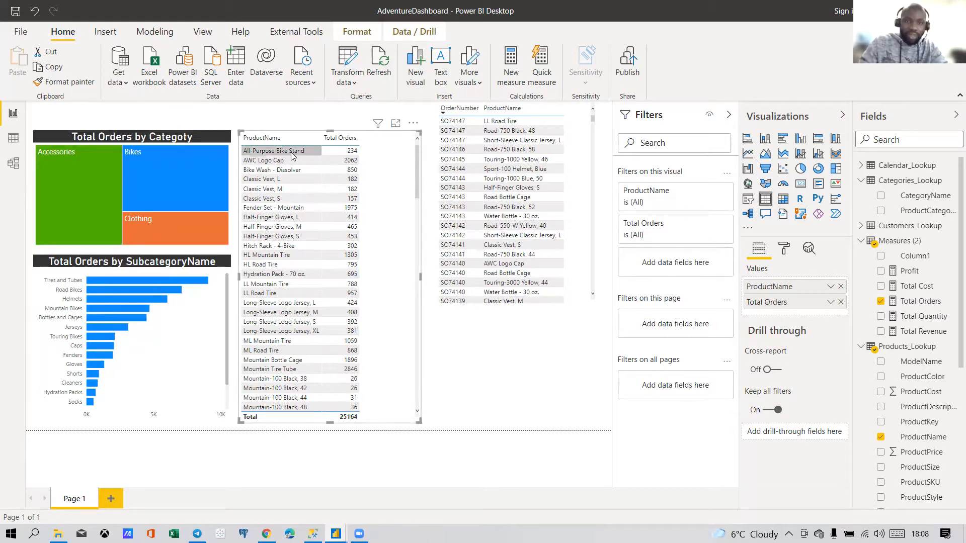
Step: Apply a Top N filter on ProductName that shows the top 20 products by Total Orders
left_click(657, 196)
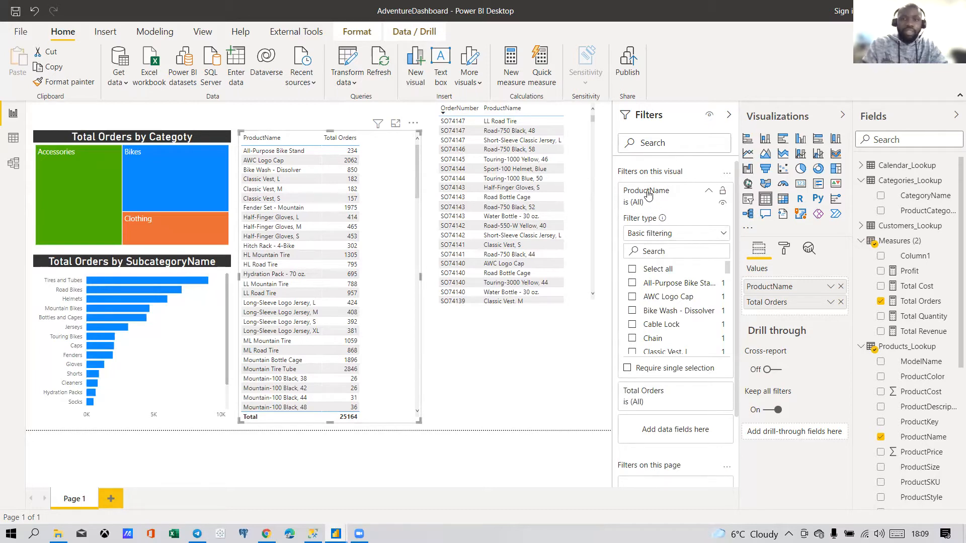
left_click(671, 238)
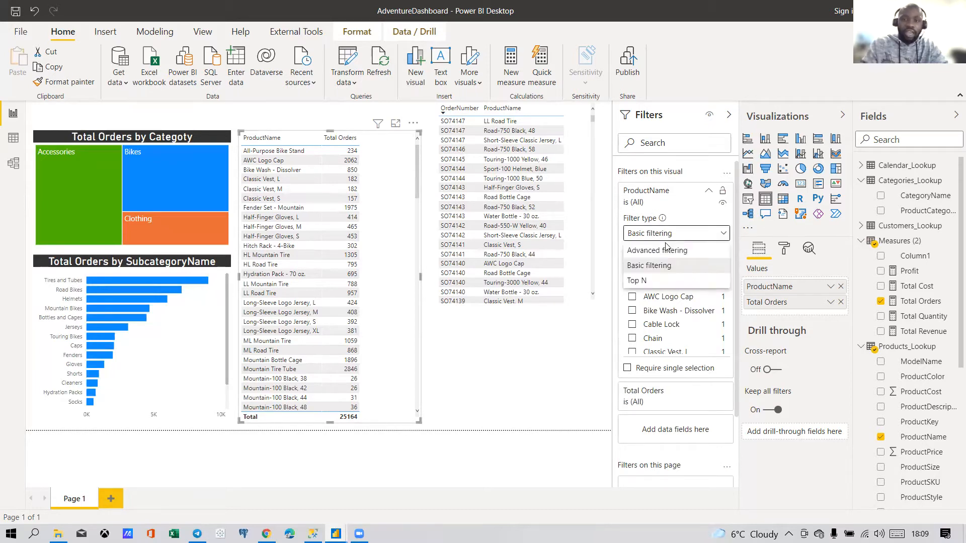
left_click(647, 281)
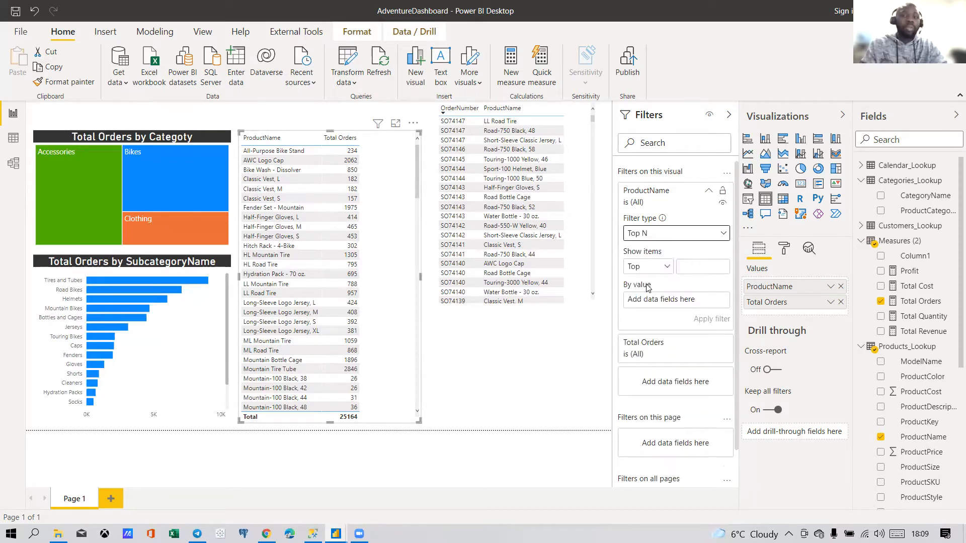
type("20")
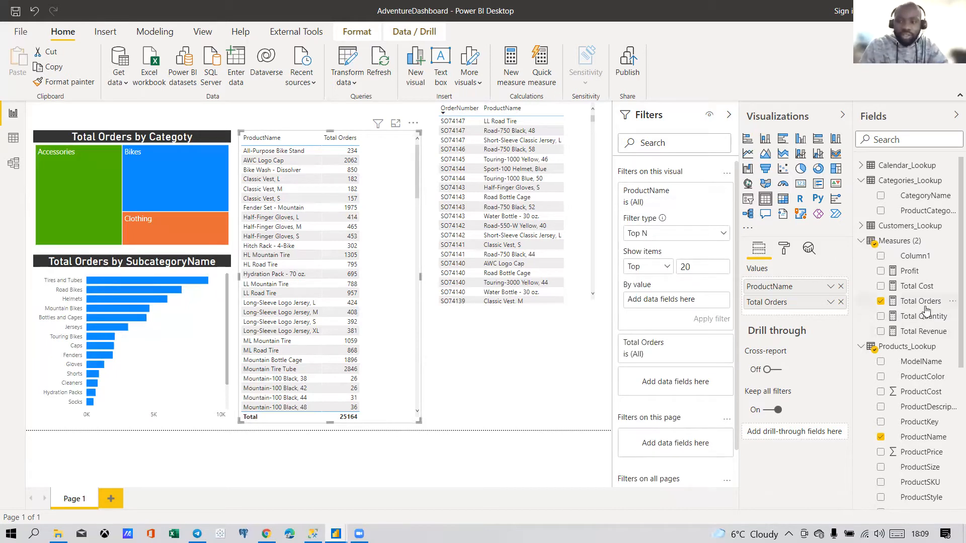
left_click_drag(901, 302, 682, 303)
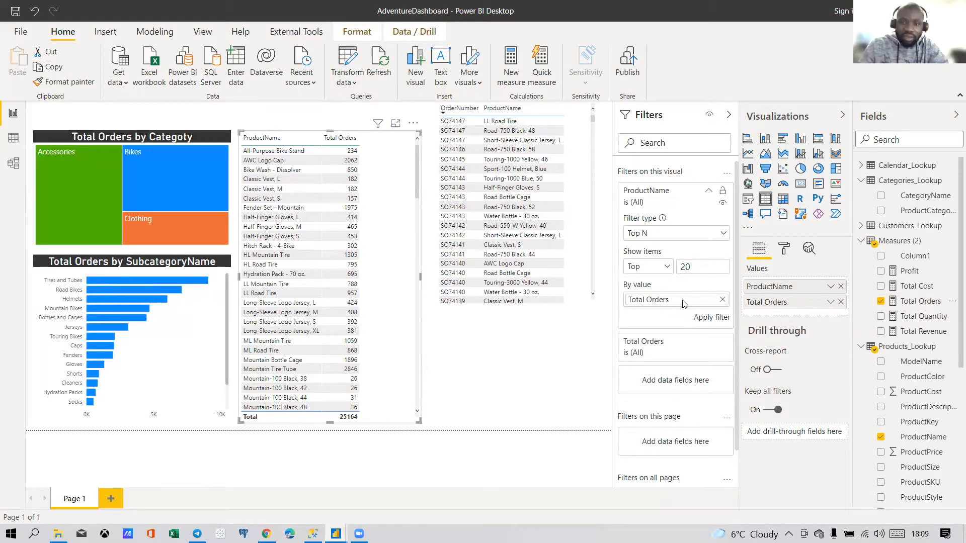
left_click(711, 317)
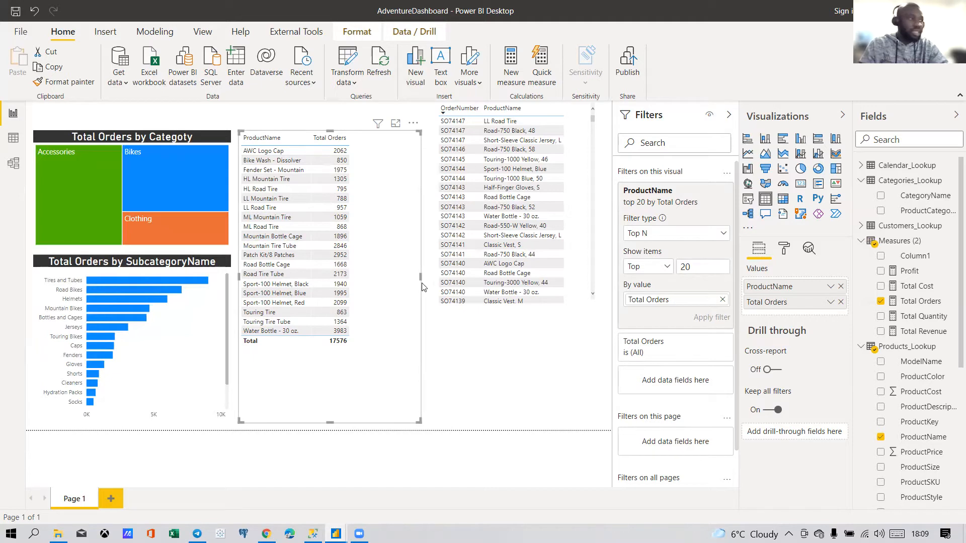
Step: Change the product table's Top N filter to show the top 30 items and check how the rows fit
double_click(685, 266)
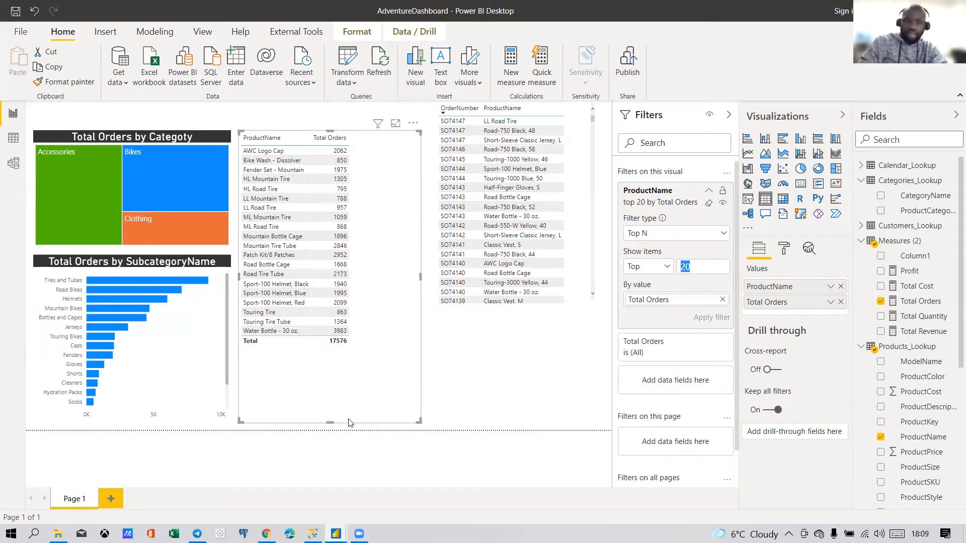
type("30")
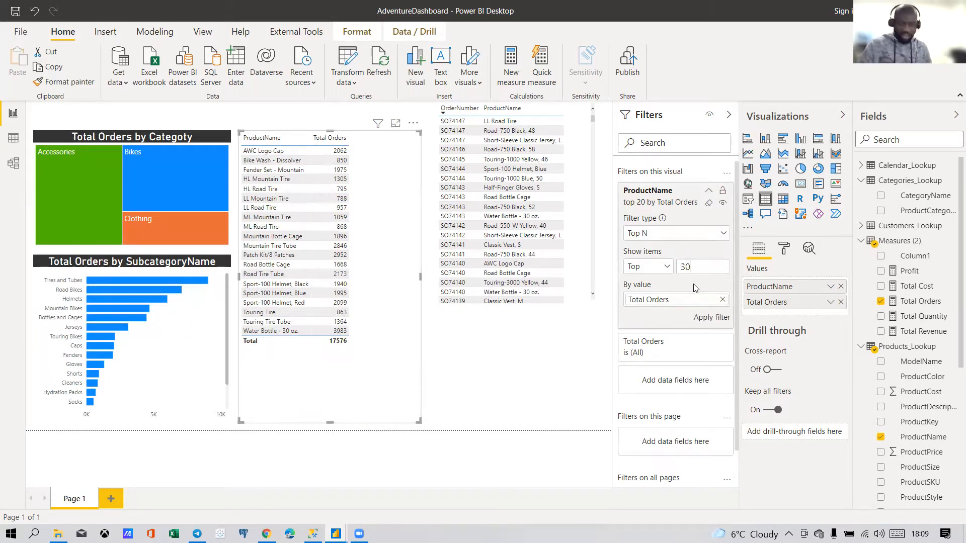
left_click(716, 320)
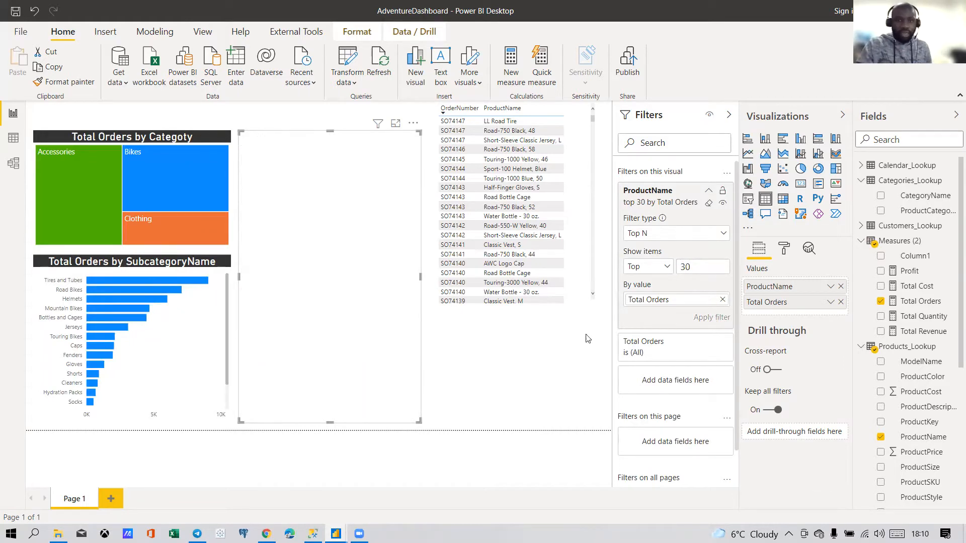
scroll(382, 301, "down", 1)
scroll(379, 366, "up", 1)
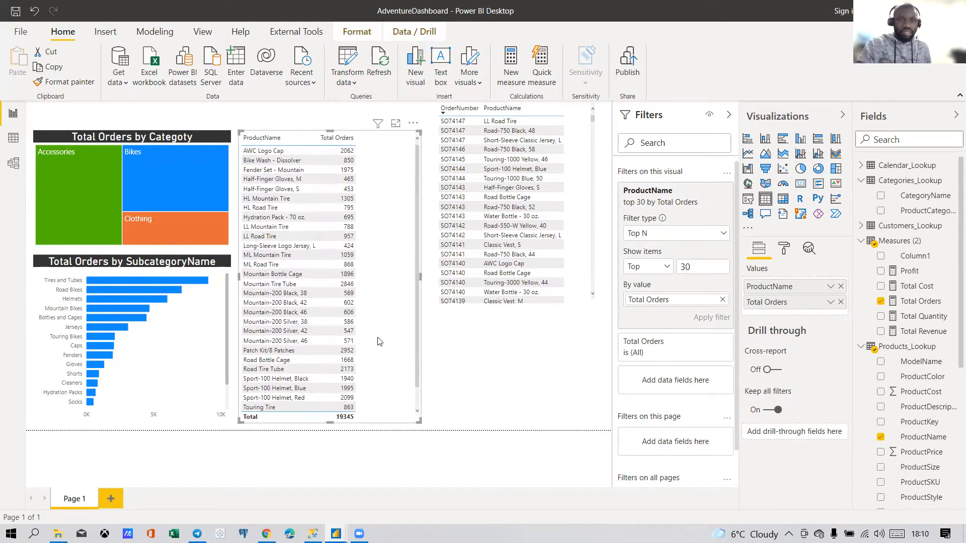
Step: Set the product table's Top N filter to 25 items and apply it
double_click(684, 267)
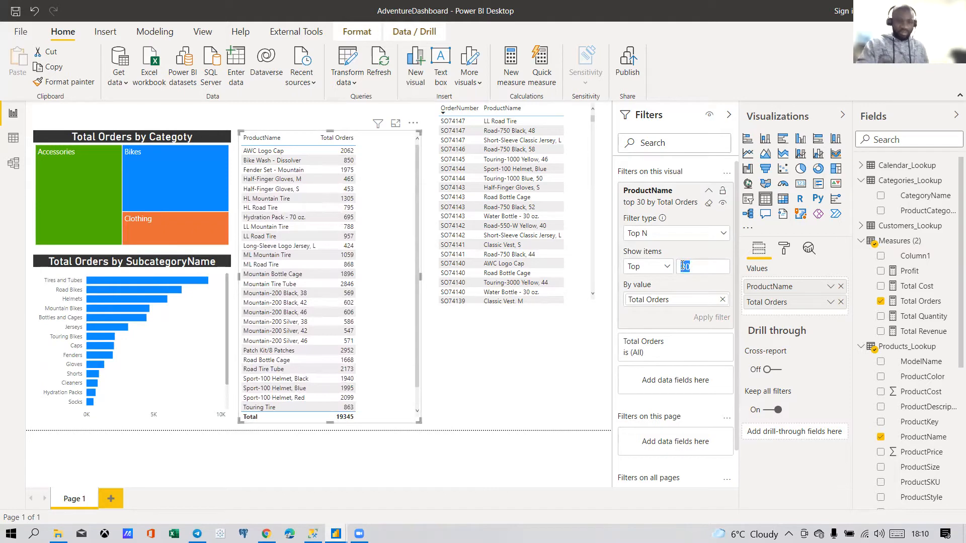
type("25")
key("Return")
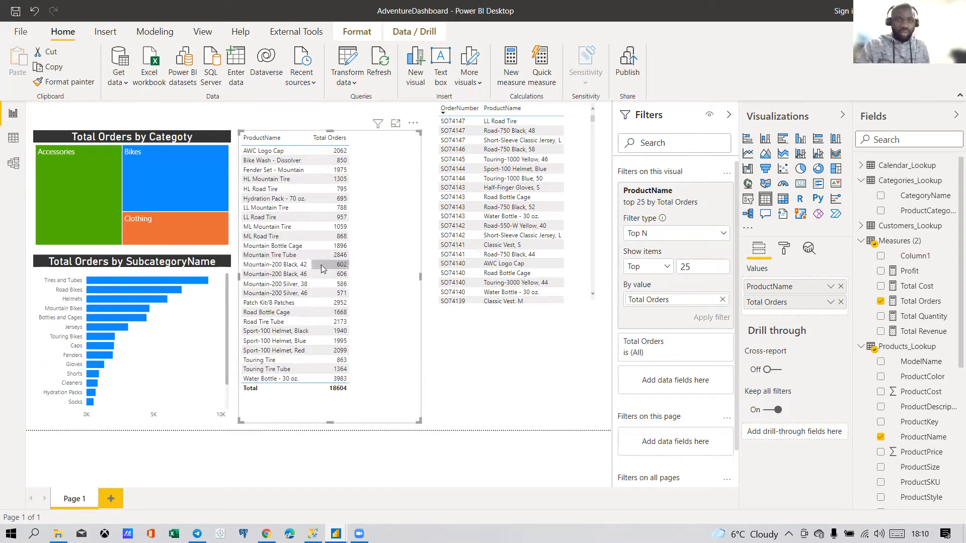
Step: Shrink the product table's height and width to fit its rows, and sort it by Total Orders in descending order
left_click_drag(330, 422, 333, 399)
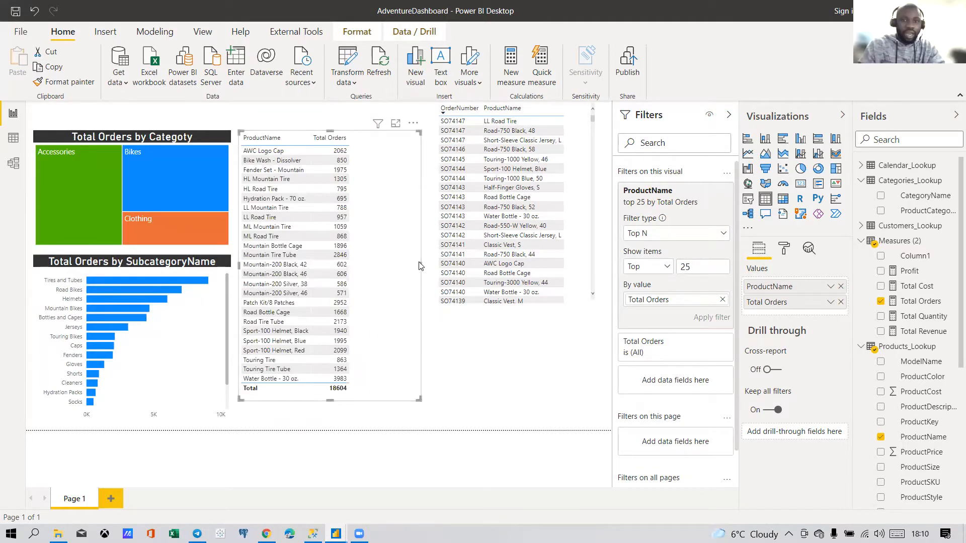
left_click_drag(420, 264, 385, 265)
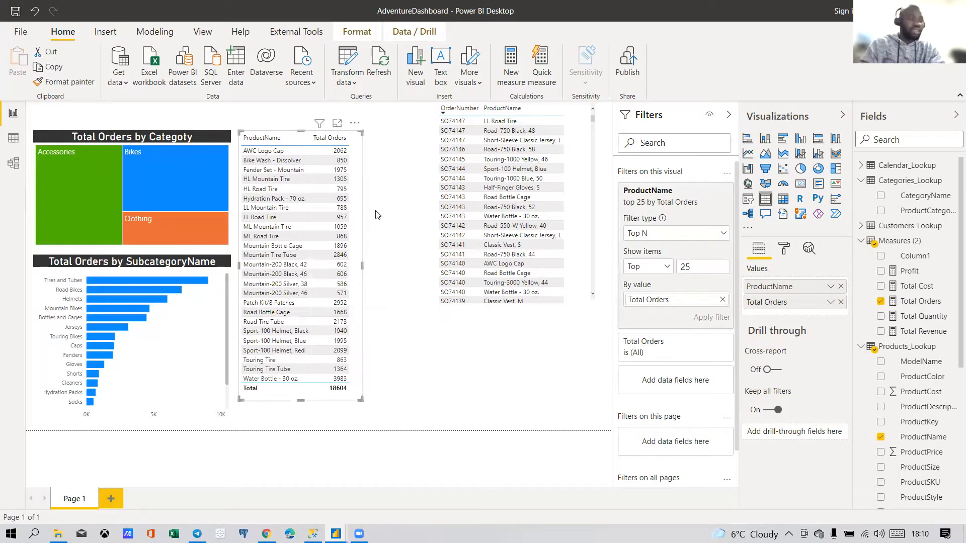
left_click_drag(363, 265, 399, 274)
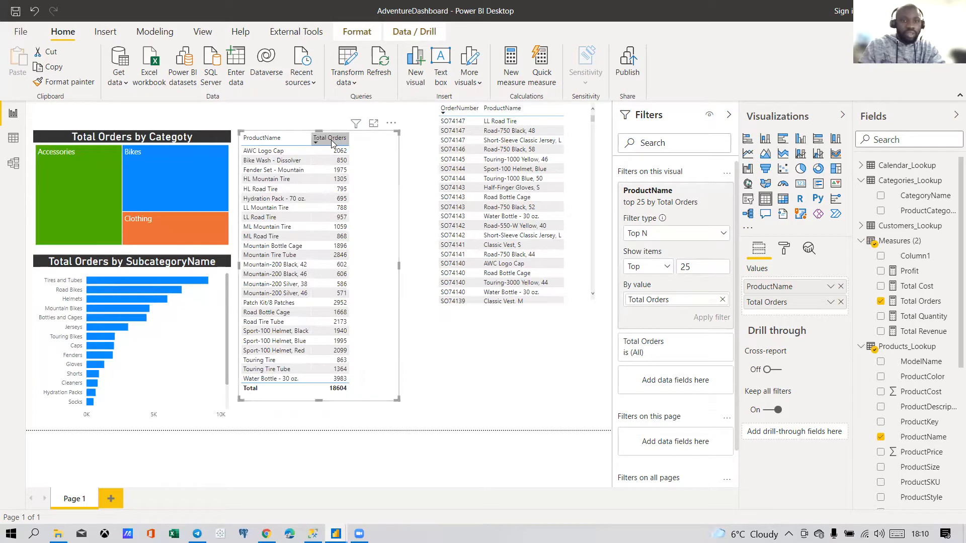
left_click(331, 140)
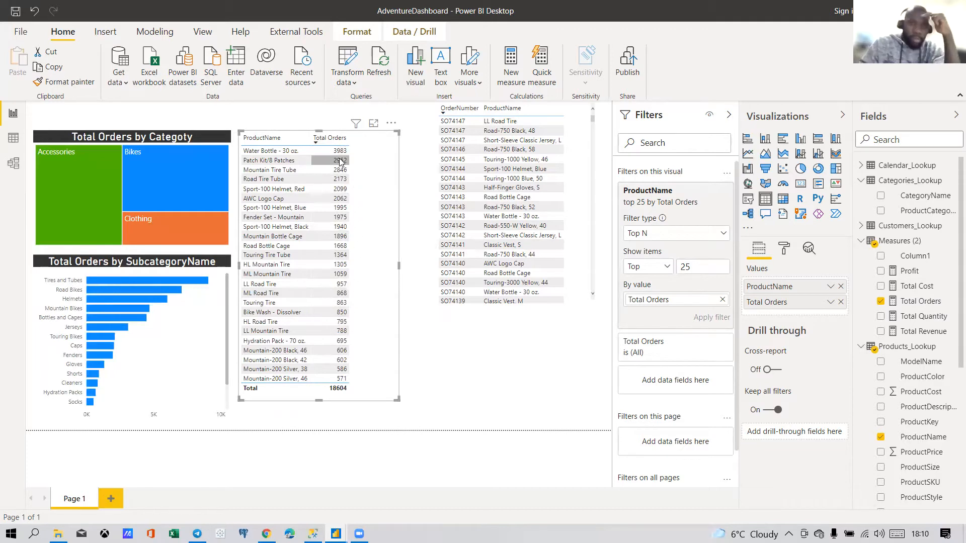
Step: Open the product table's conditional formatting settings and choose Total Orders as the field to format
left_click(784, 248)
scroll(784, 326, "down", 3)
scroll(783, 335, "up", 2)
scroll(783, 336, "down", 2)
left_click(785, 345)
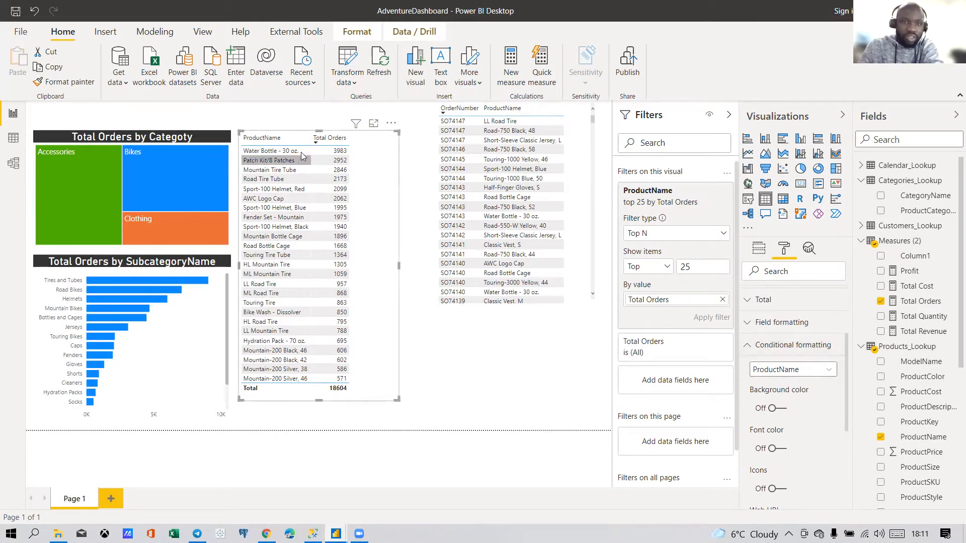
left_click(789, 371)
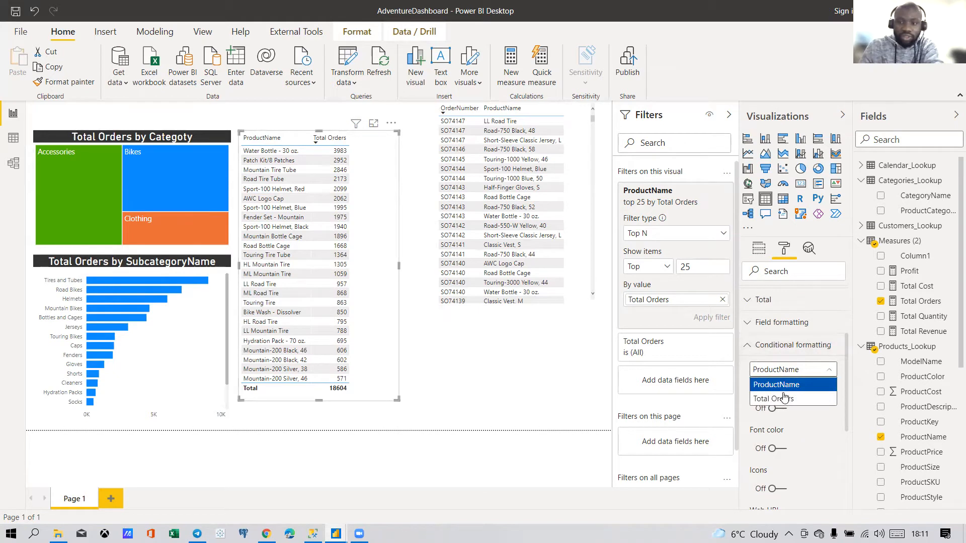
left_click(782, 399)
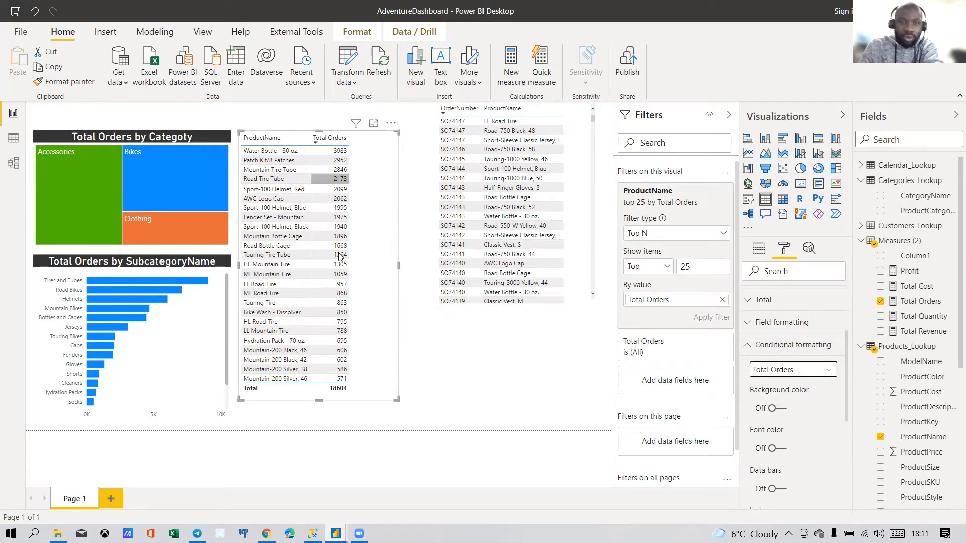
Step: Turn on background color conditional formatting for the Total Orders column
scroll(799, 405, "down", 2)
scroll(799, 408, "up", 1)
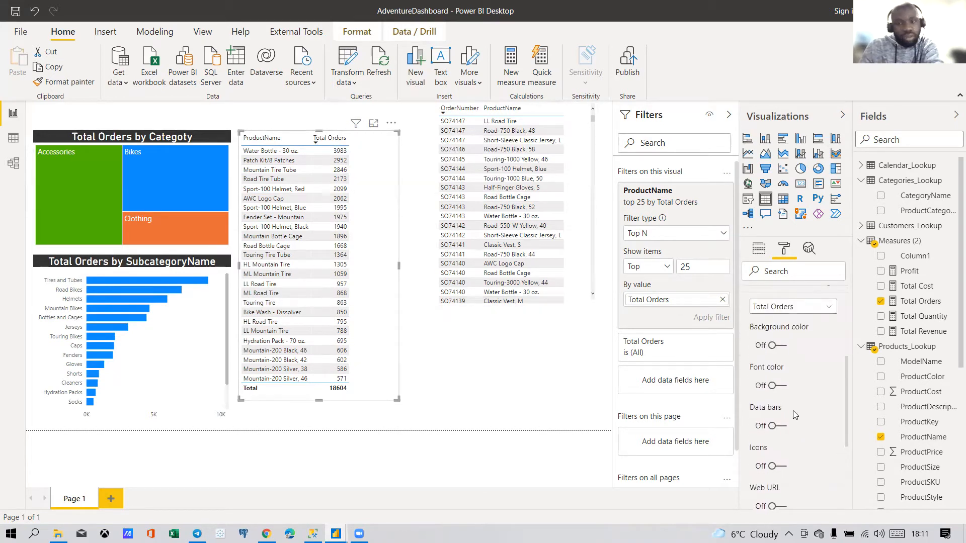
left_click(780, 347)
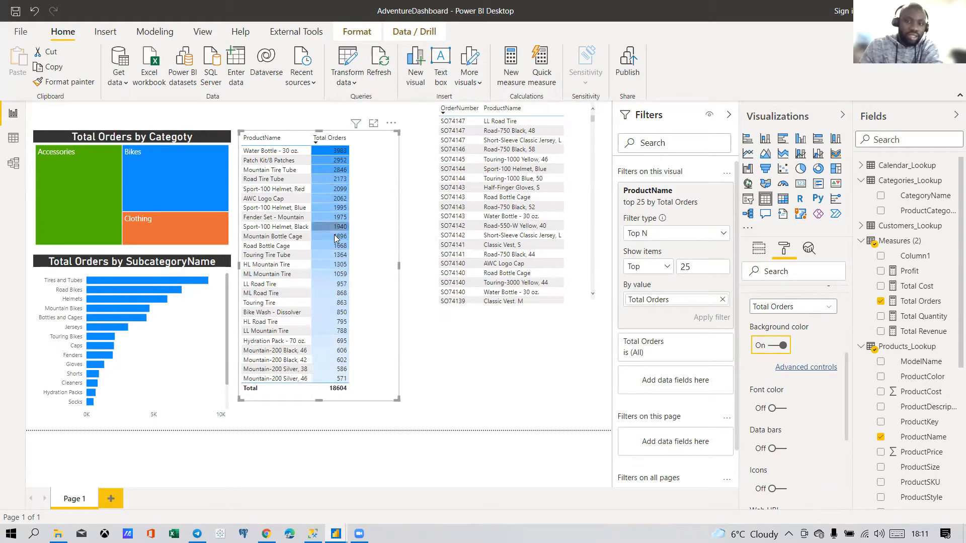
Step: Turn on data bars for the Total Orders column, turn off its background color, and deselect the product table
left_click(781, 451)
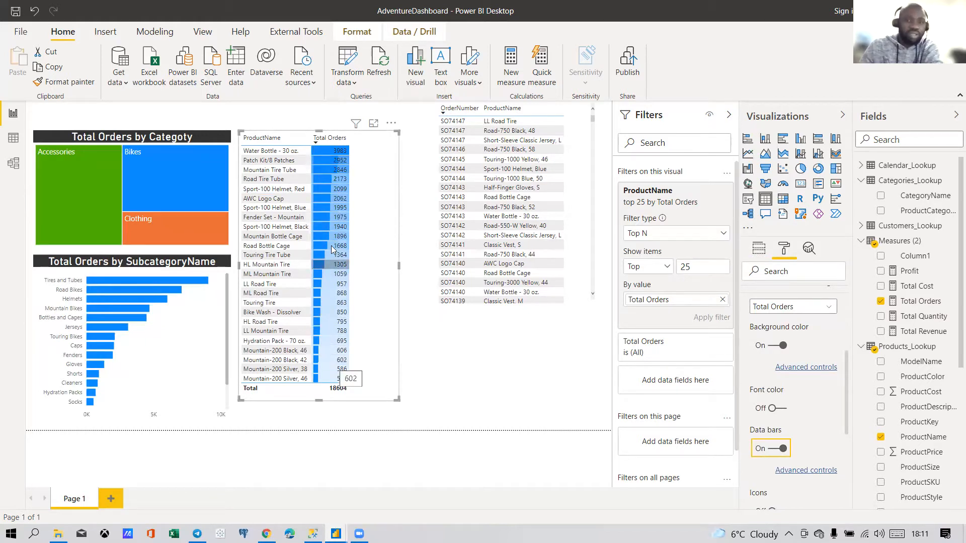
scroll(775, 402, "down", 3)
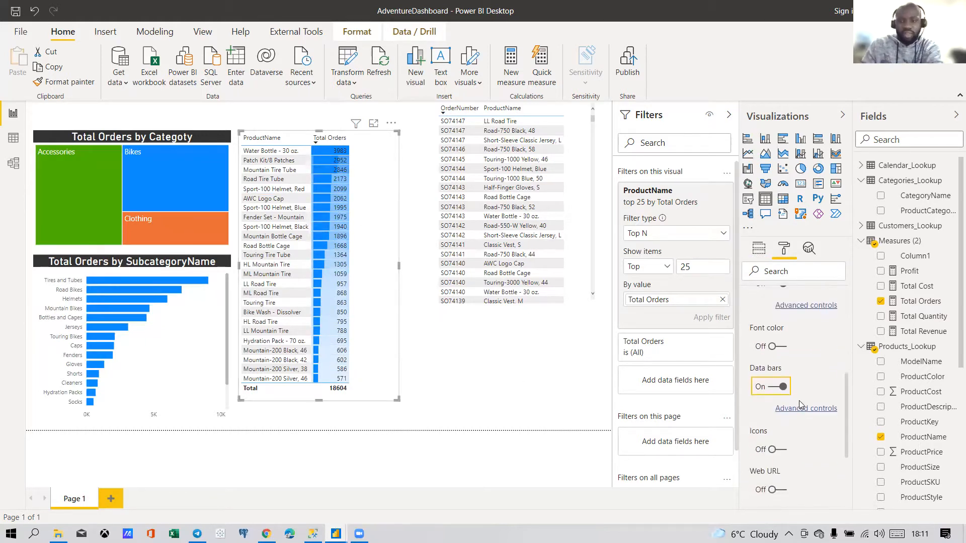
scroll(770, 352, "up", 5)
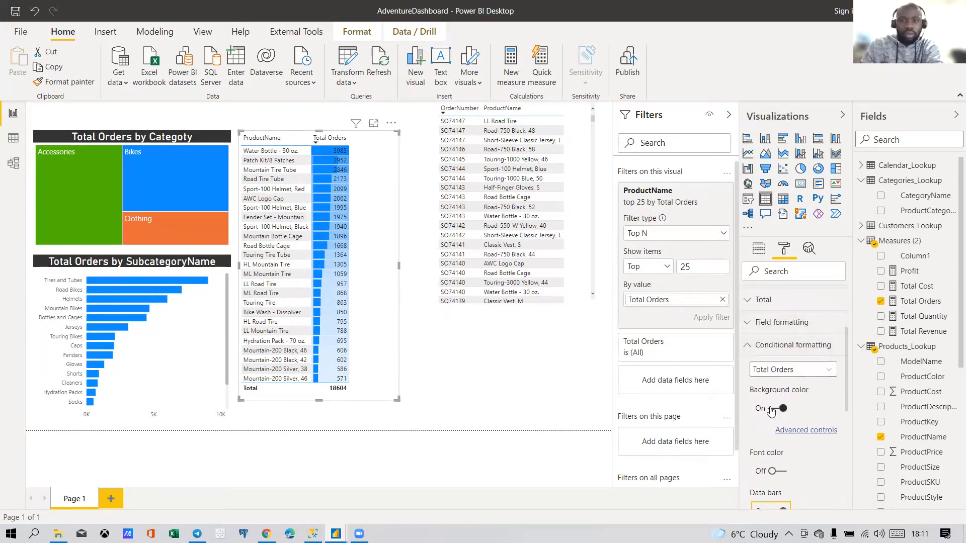
left_click(773, 408)
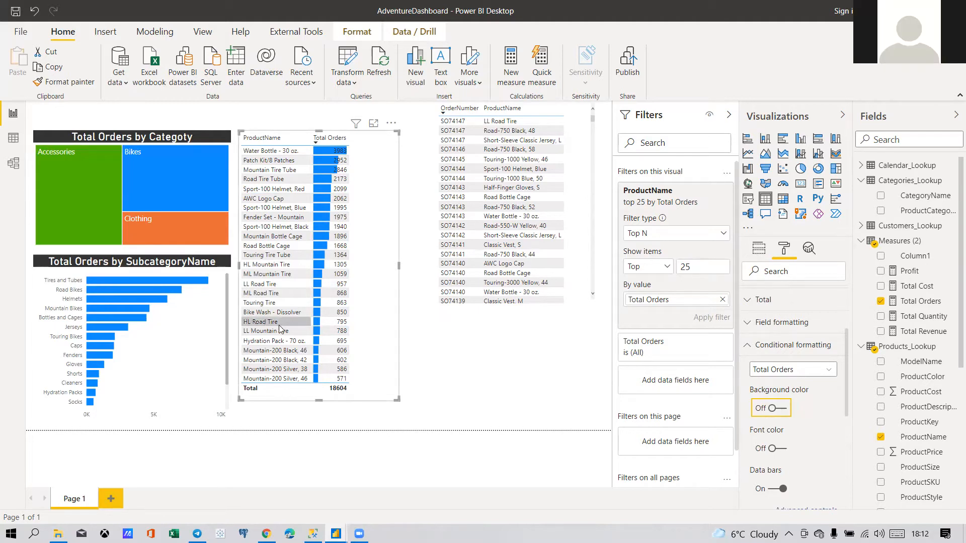
left_click(413, 362)
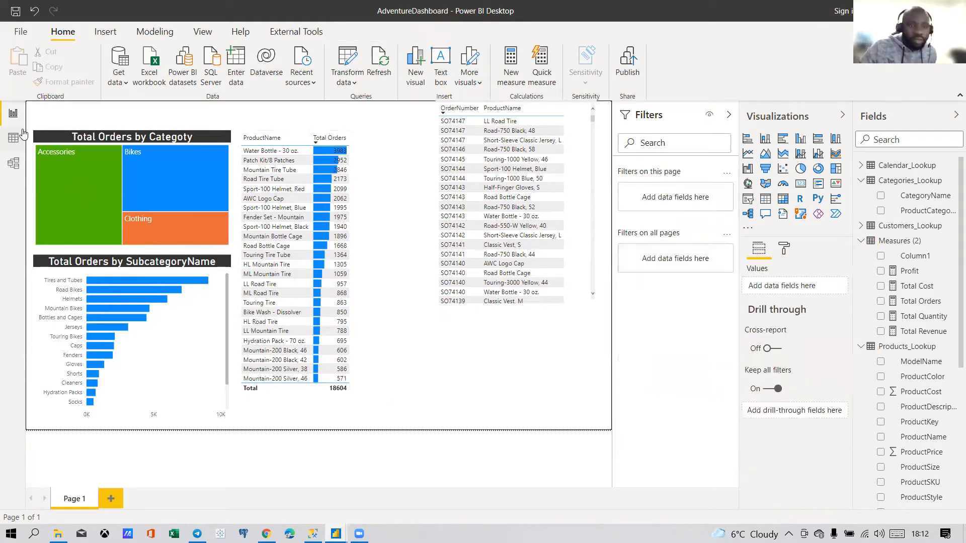
Step: Switch to the data view, collapse the Customers_Lookup and Measures (2) tables, and display the Returns table's rows
left_click(15, 139)
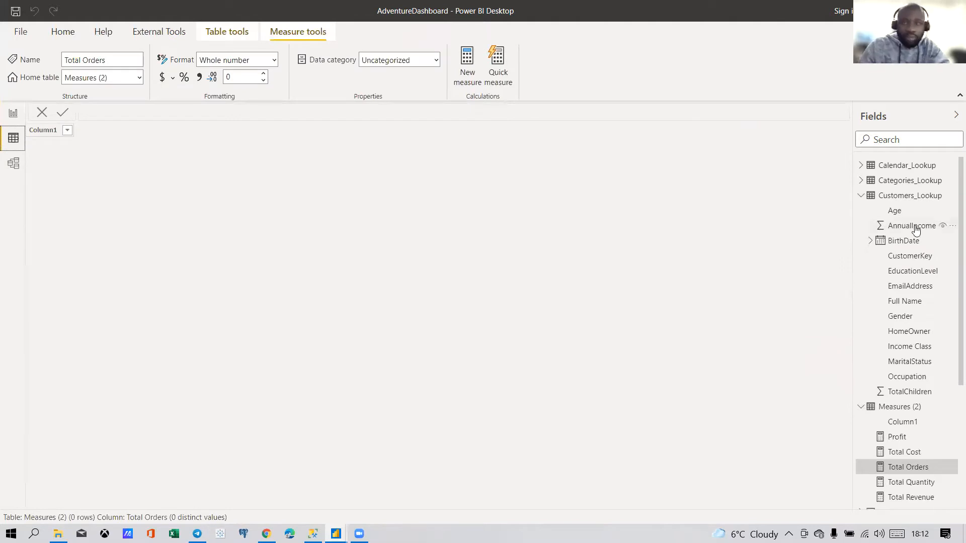
left_click(860, 200)
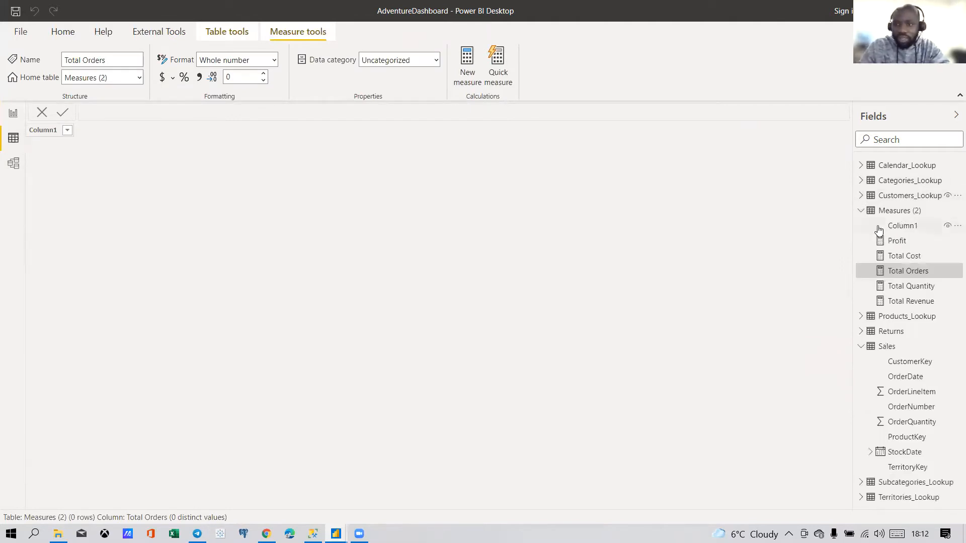
left_click(861, 211)
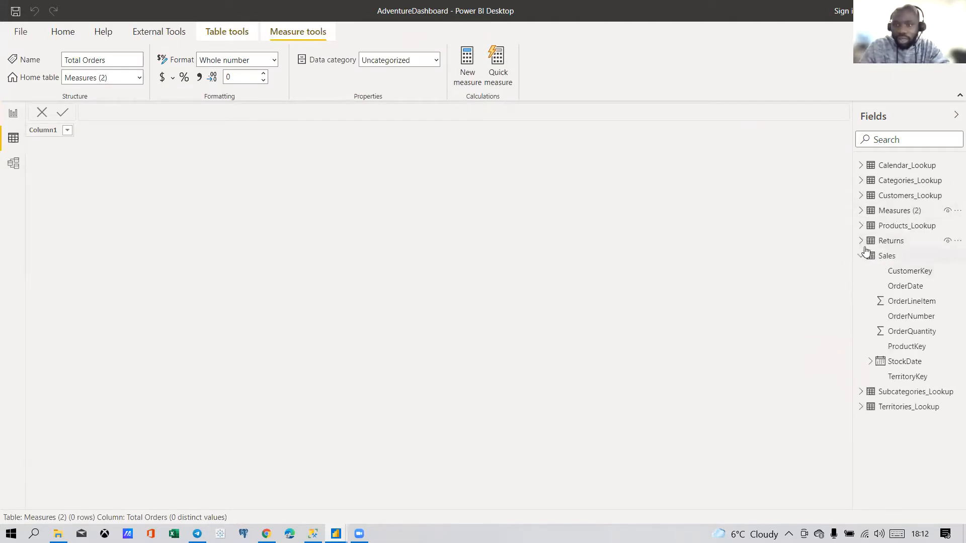
left_click(860, 241)
left_click(897, 246)
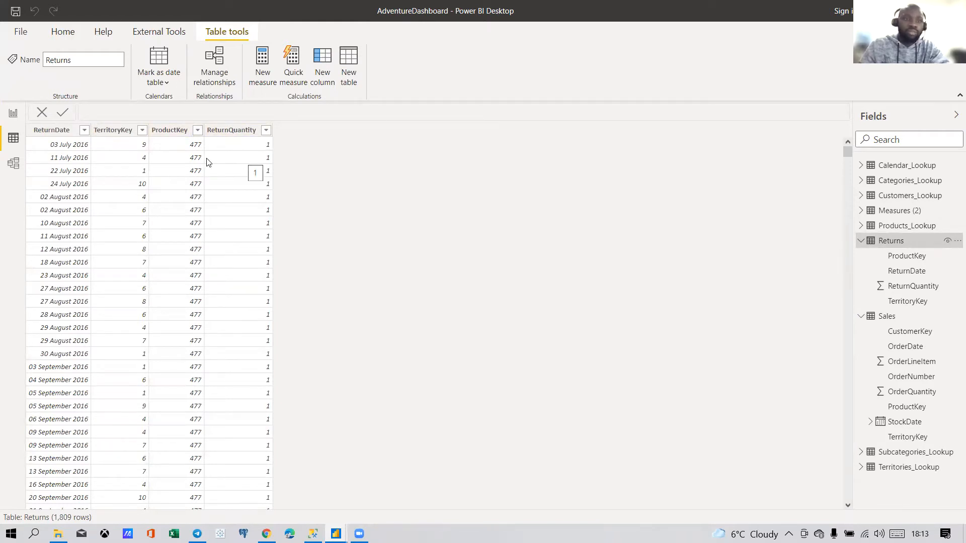
Step: Examine the rows of the Returns table, looking at the ReturnDate and ReturnQuantity columns
left_click(46, 132)
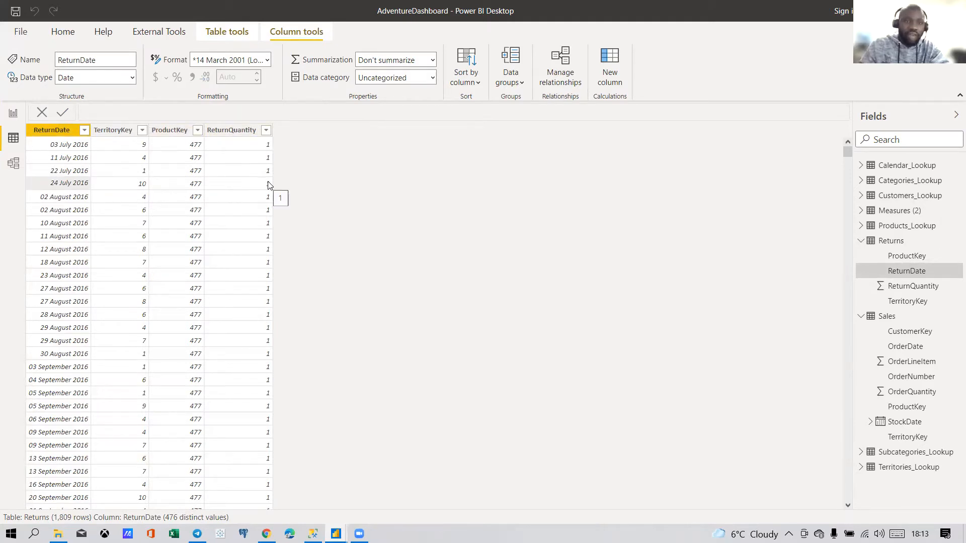
scroll(157, 194, "down", 3)
scroll(157, 186, "up", 3)
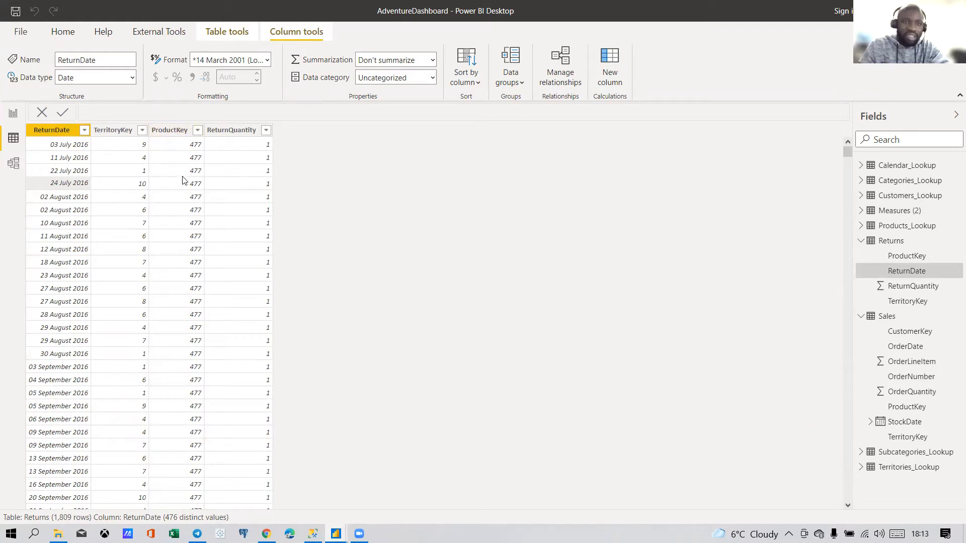
left_click(246, 160)
scroll(255, 187, "down", 10)
scroll(256, 187, "up", 10)
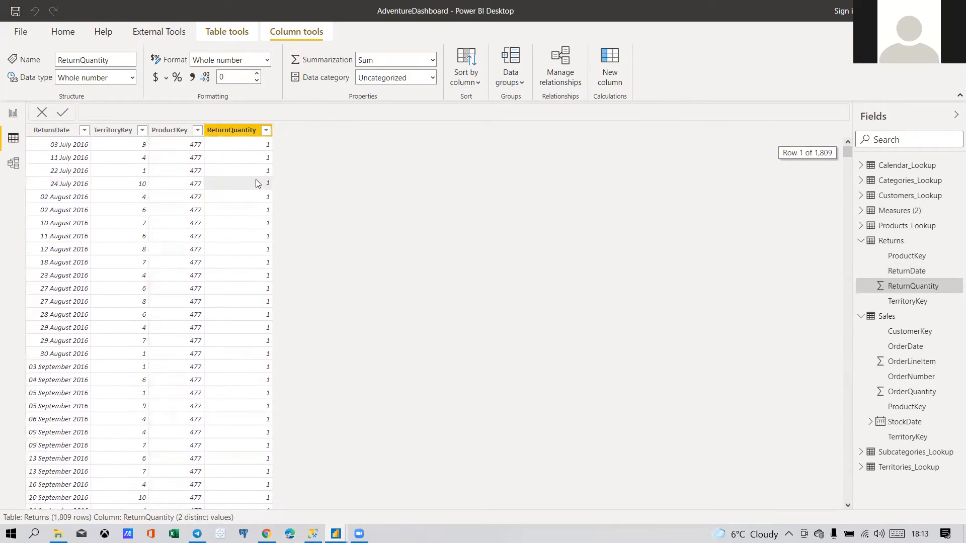
Step: Check which distinct values the ReturnQuantity column contains, without applying a filter
left_click(266, 130)
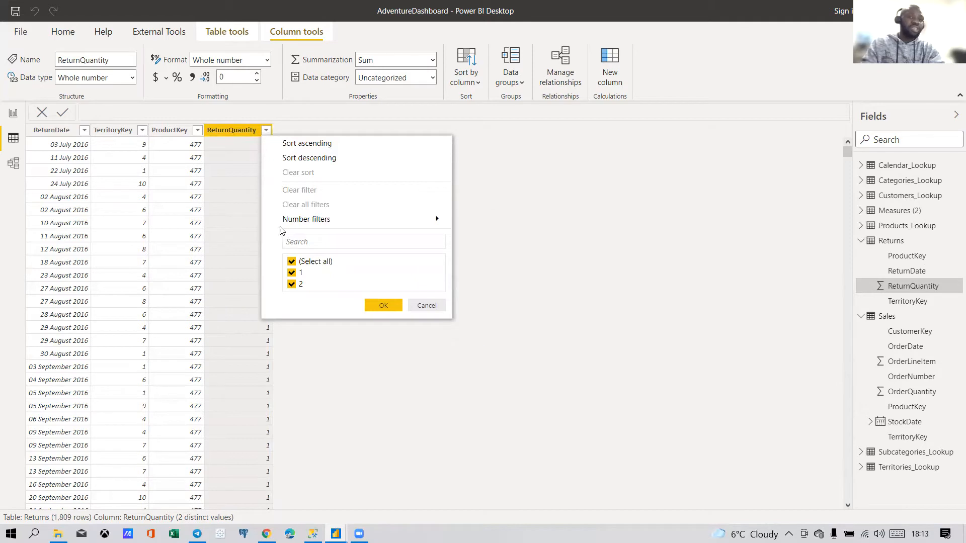
left_click(416, 309)
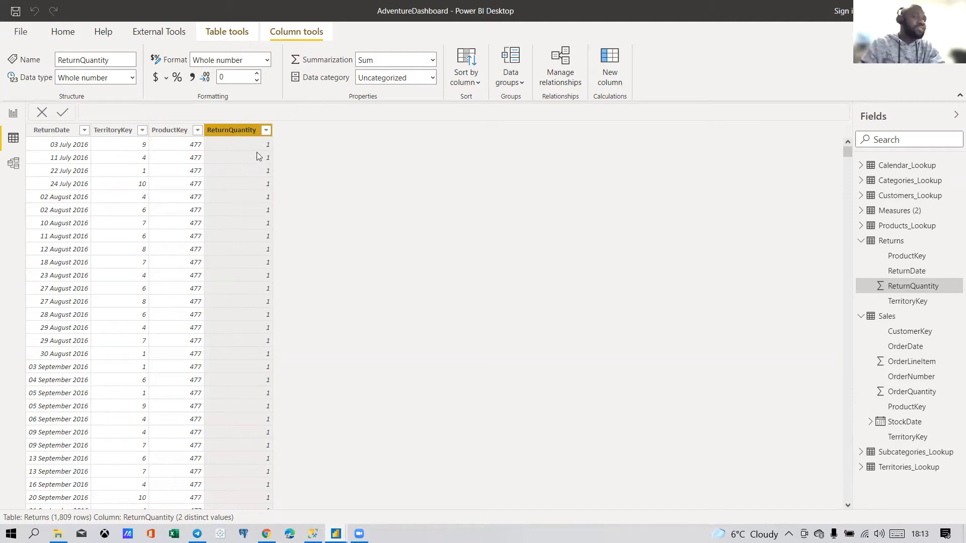
left_click(267, 130)
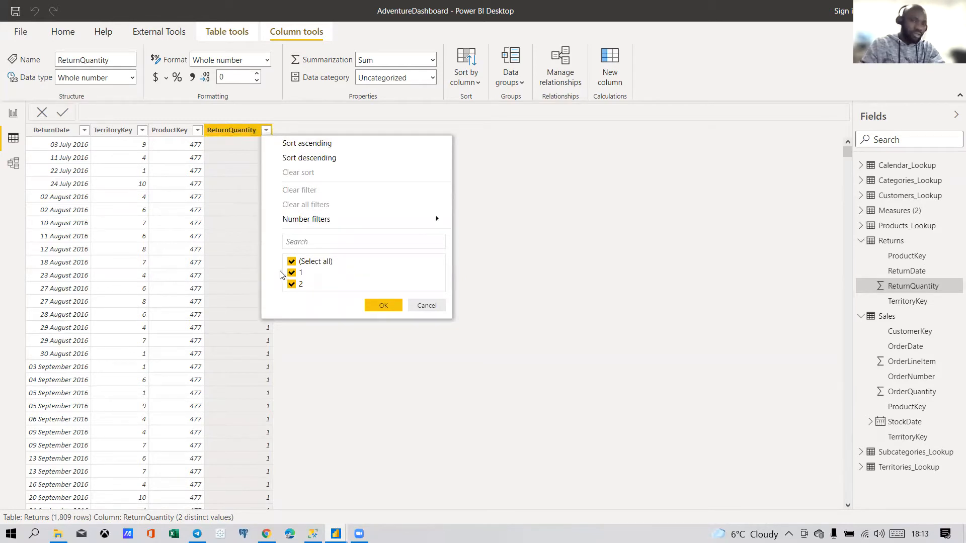
left_click(422, 305)
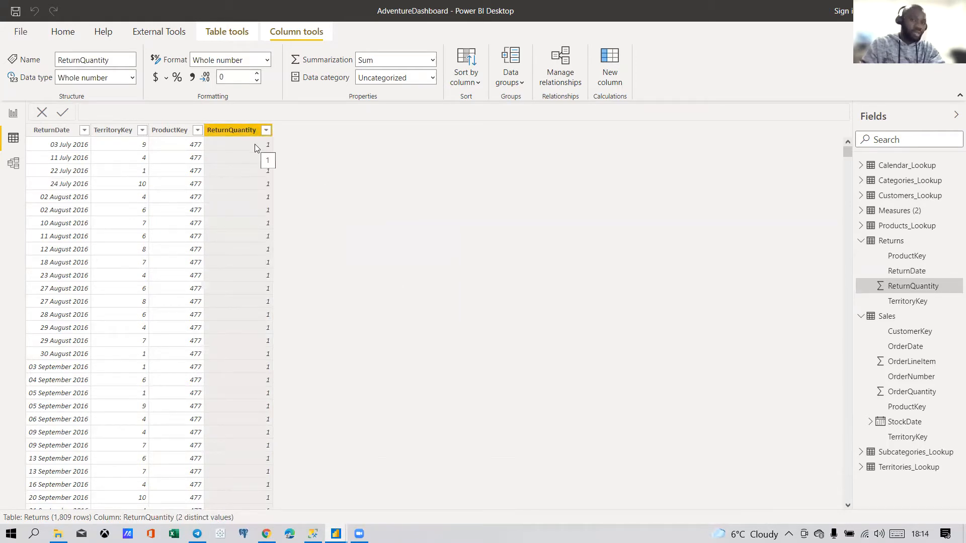
Step: Go through each column of the Returns table and review the ReturnQuantity filter values again, leaving the data unfiltered
left_click(72, 181)
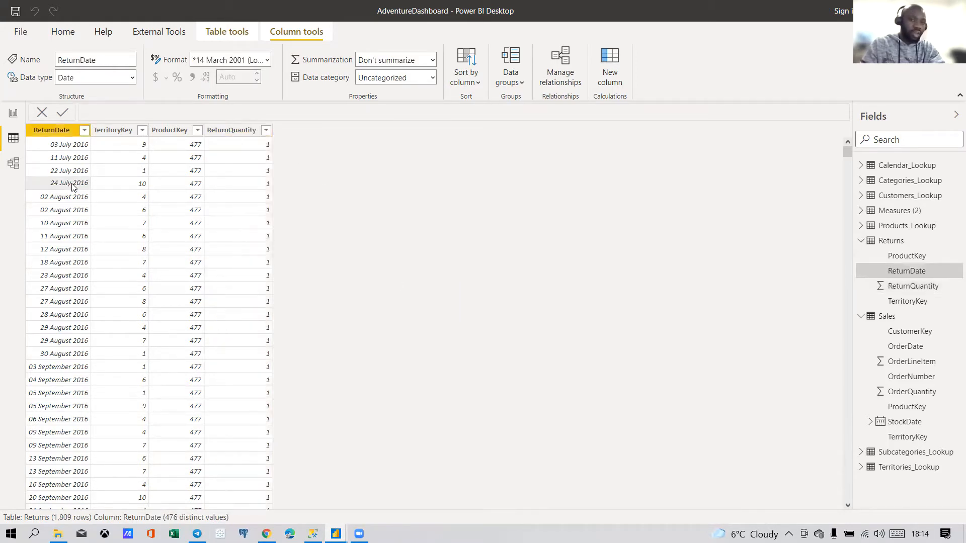
left_click(136, 184)
left_click(187, 190)
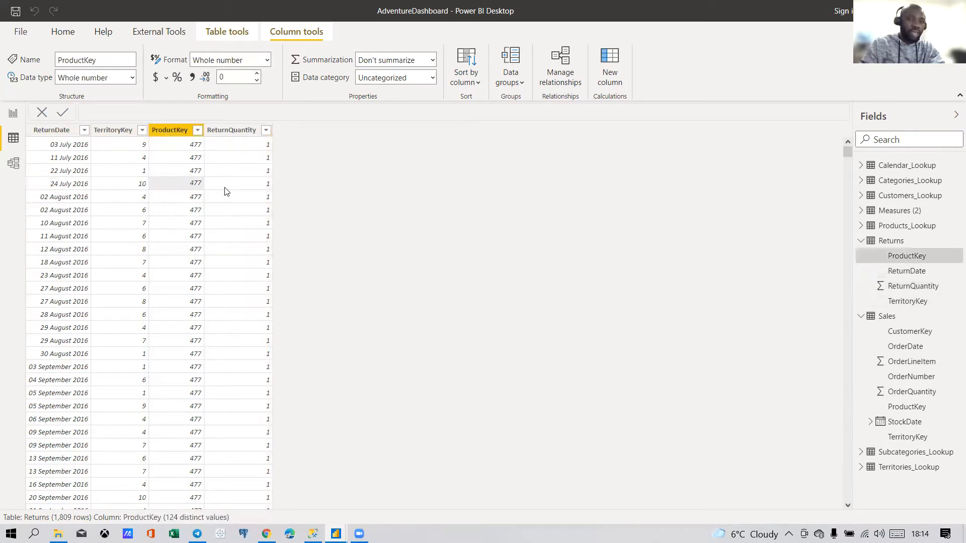
left_click(231, 186)
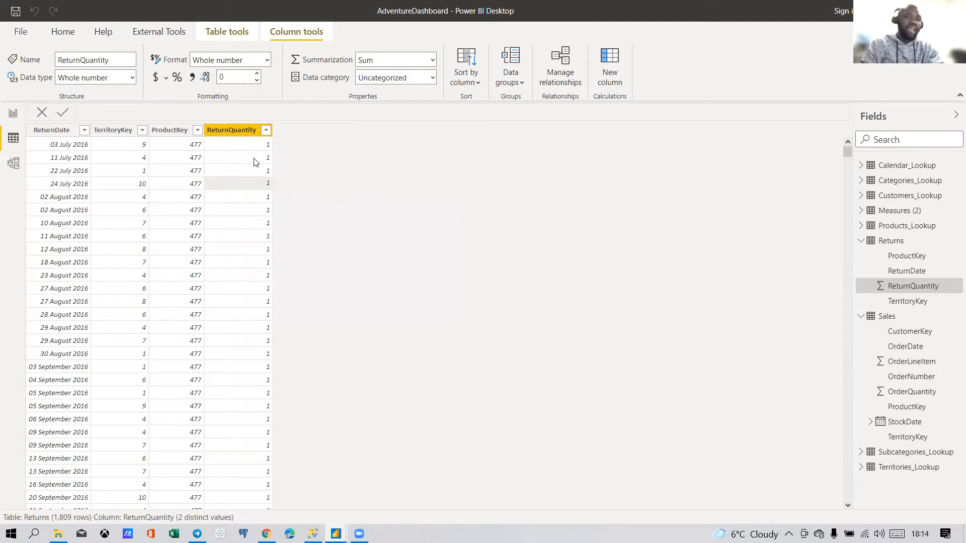
left_click(265, 130)
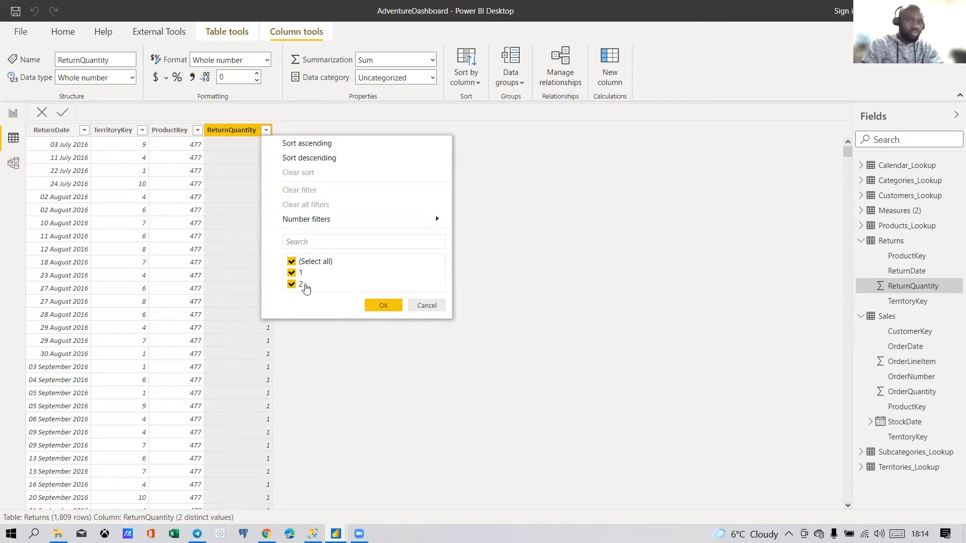
left_click(427, 306)
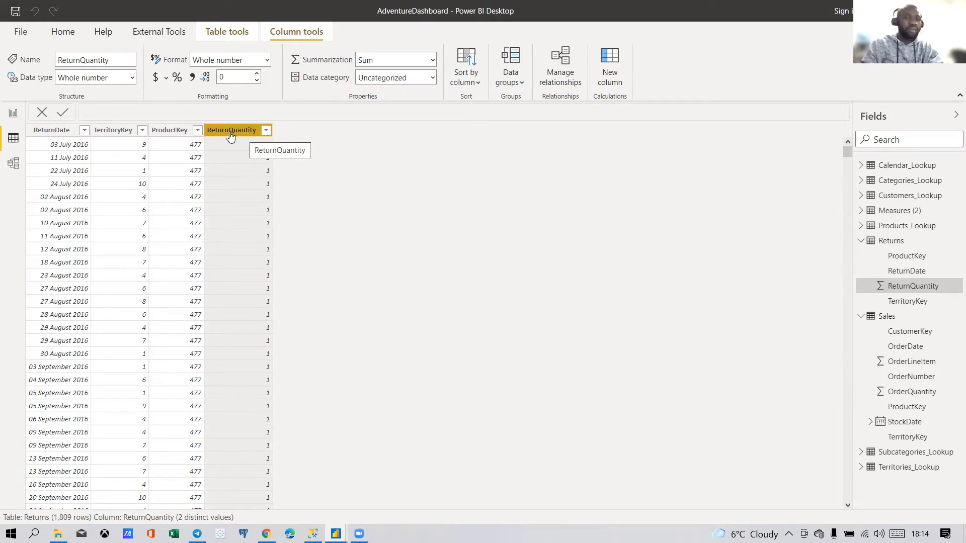
Step: Return to the report view and create the measure Total returns = SUM(Returns[ReturnQuantity]) in the Measures (2) table
left_click(13, 113)
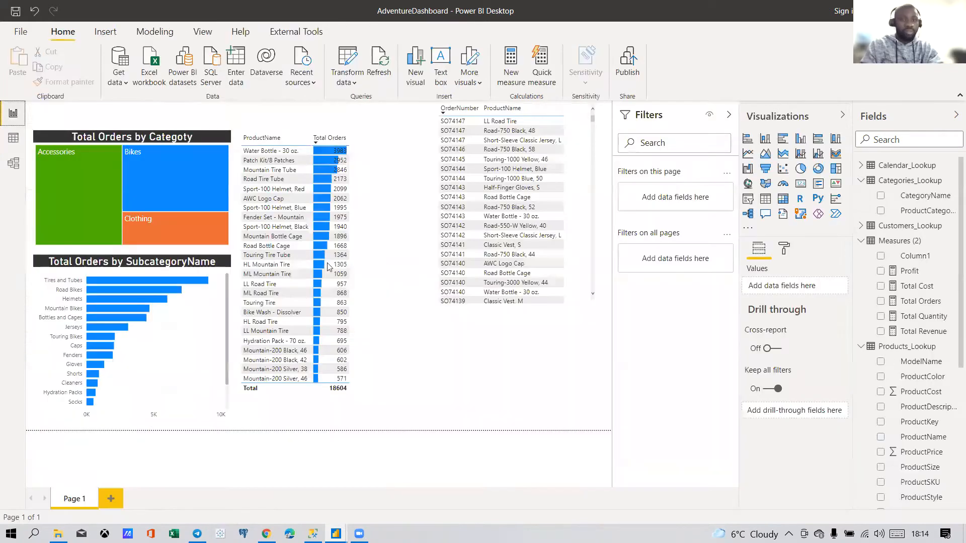
right_click(895, 244)
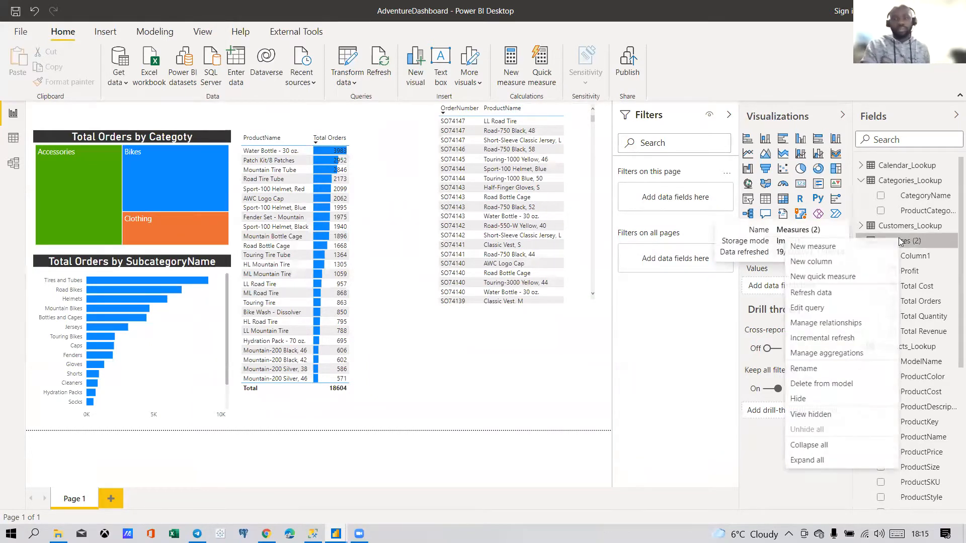
left_click(829, 250)
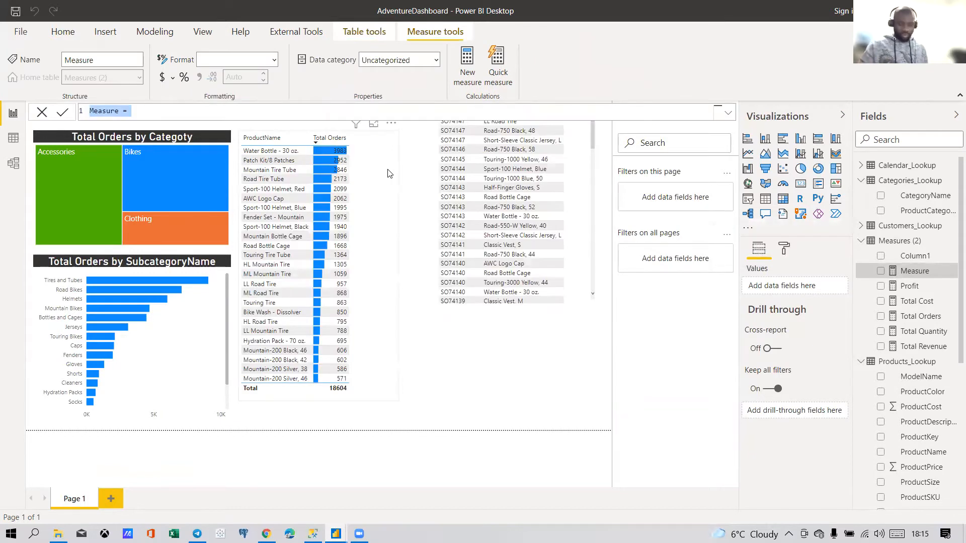
type("Total returns")
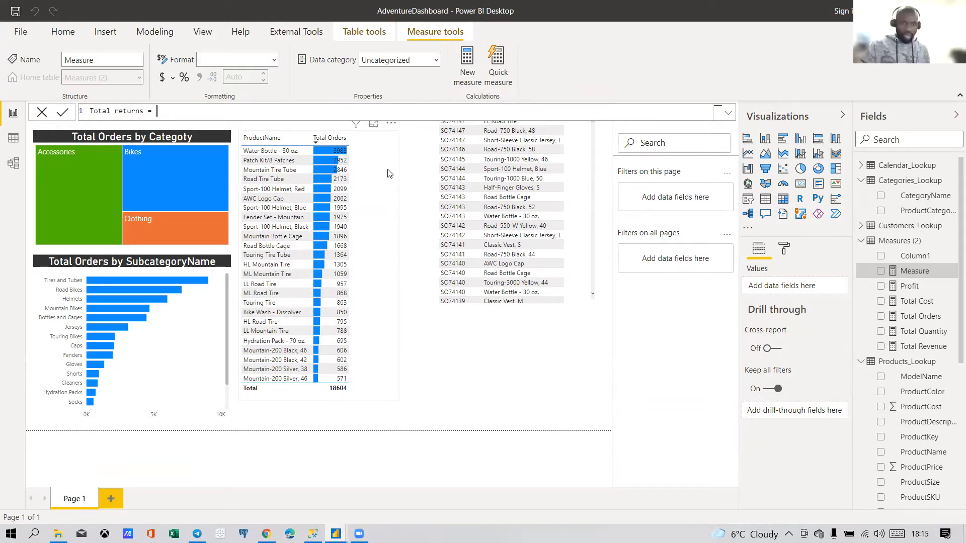
type("SUM")
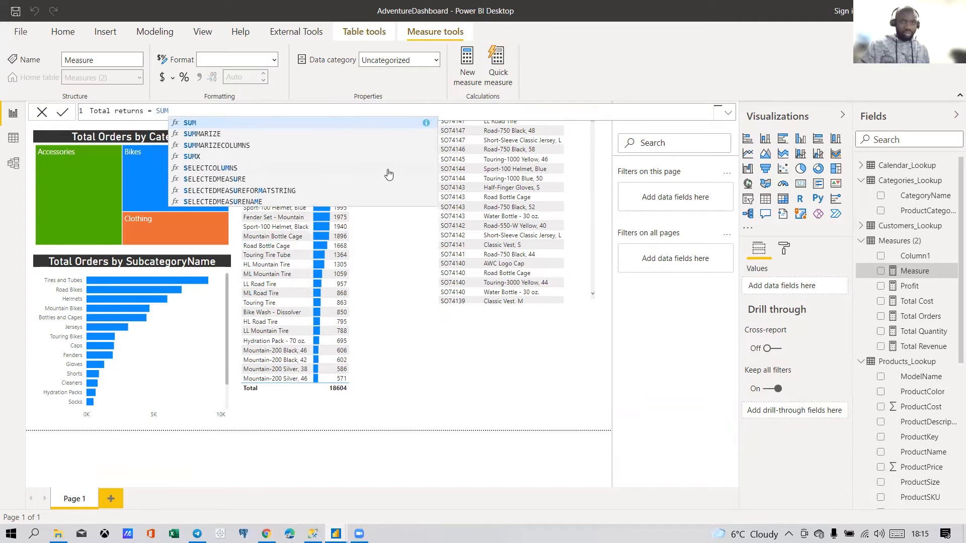
type("(")
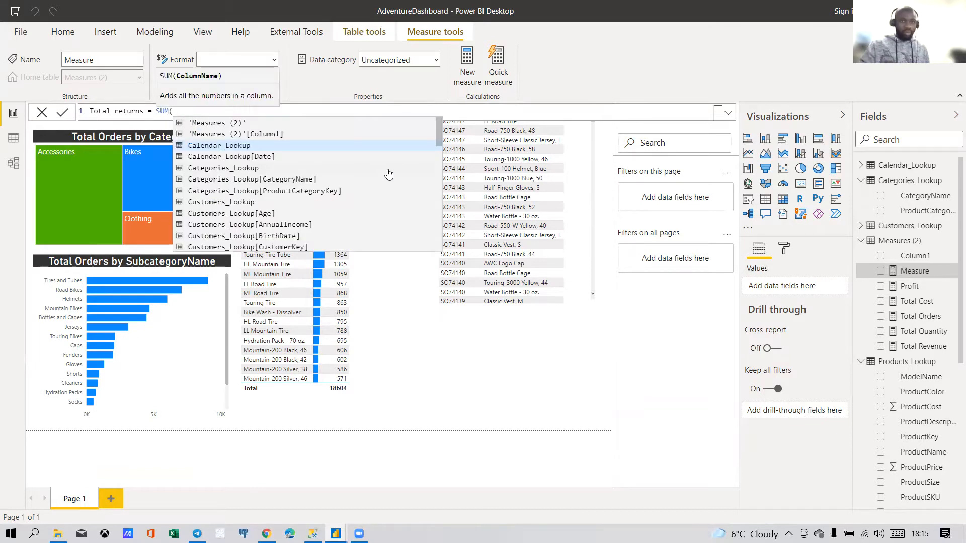
type("RETURNQ")
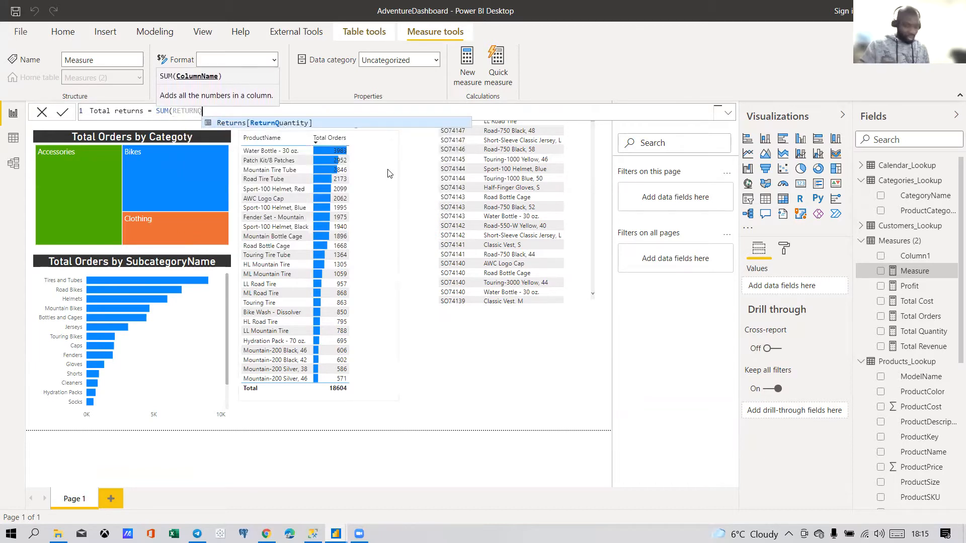
key("Tab")
type(")")
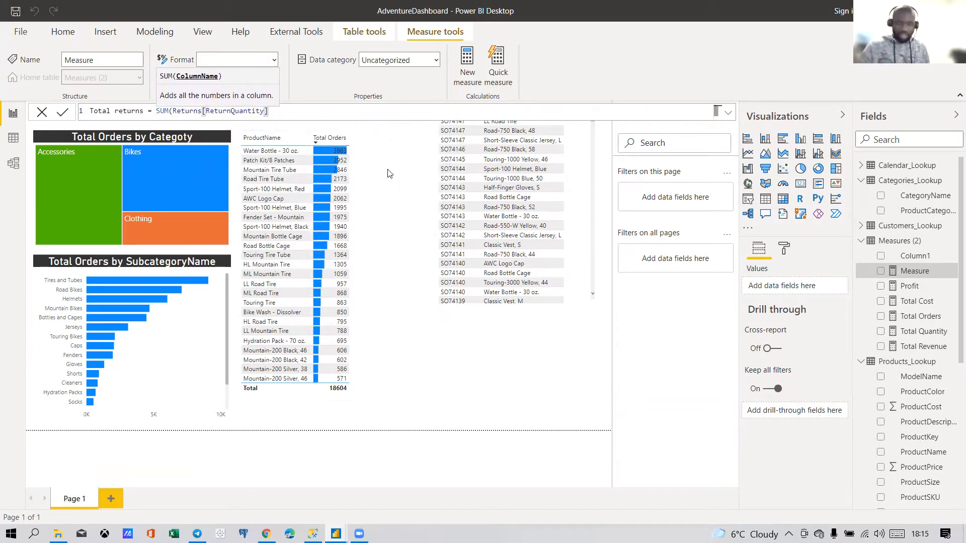
key("Return")
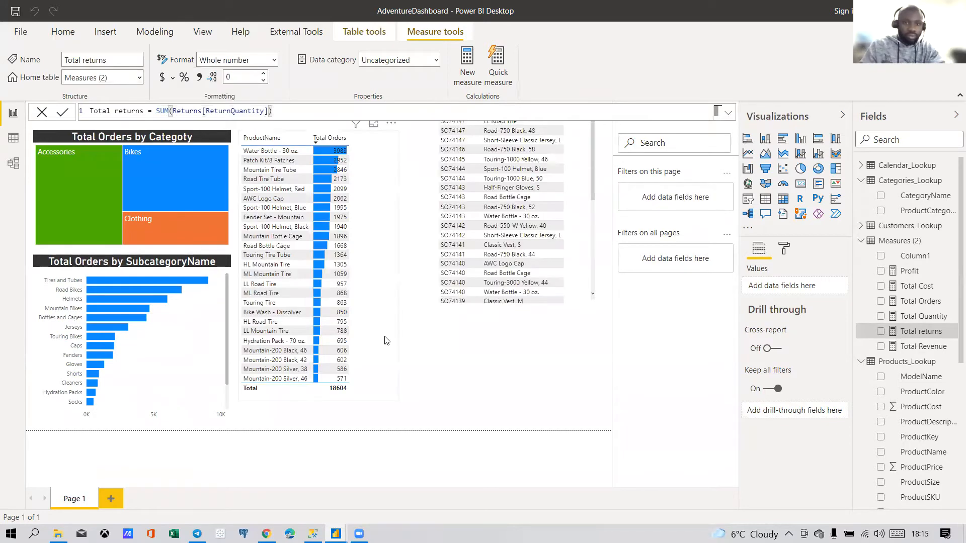
Step: Add the Total returns measure as a column to the top 25 products table
left_click(414, 360)
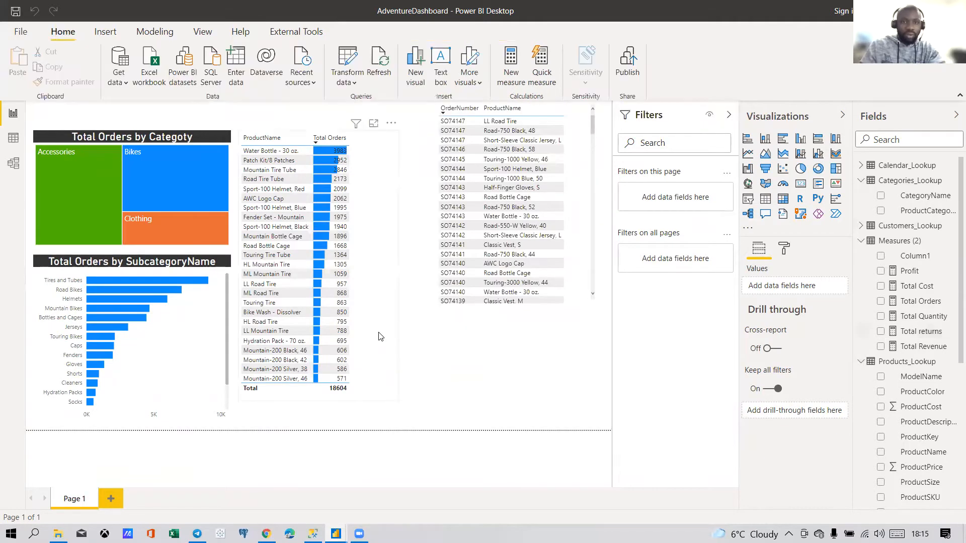
left_click(381, 340)
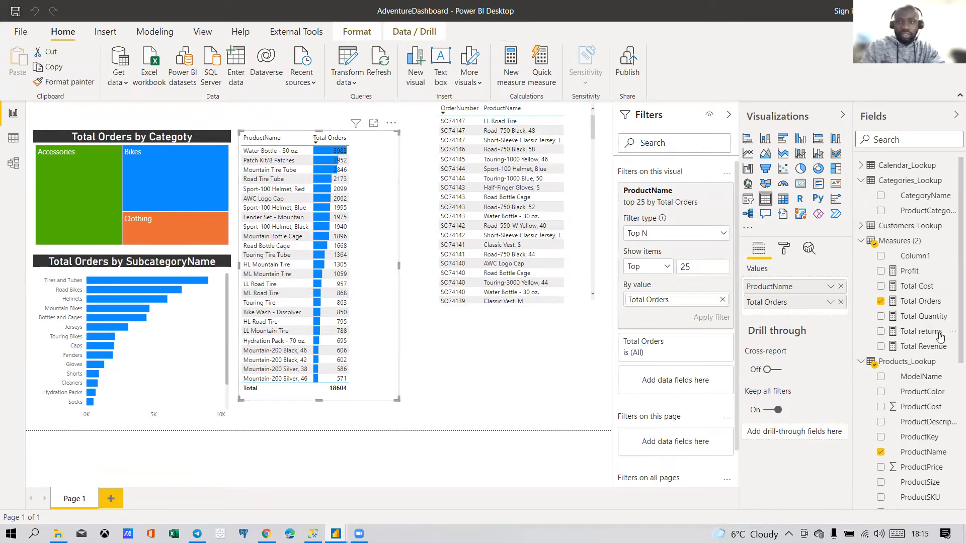
left_click(880, 331)
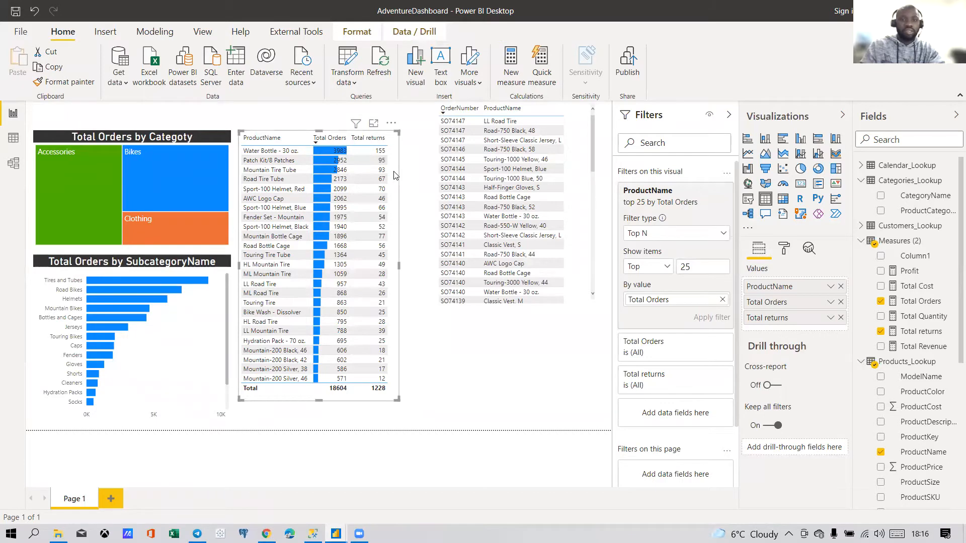
Step: Create the measure returs = COUNTA(Returns[ReturnQuantity]) in the Measures (2) table
right_click(889, 245)
left_click(824, 256)
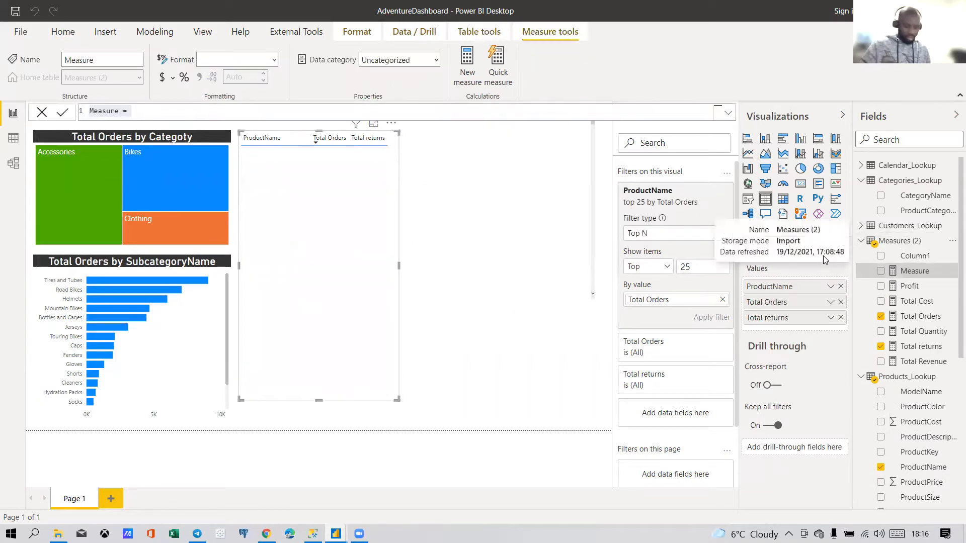
type("retu")
type("rs = ")
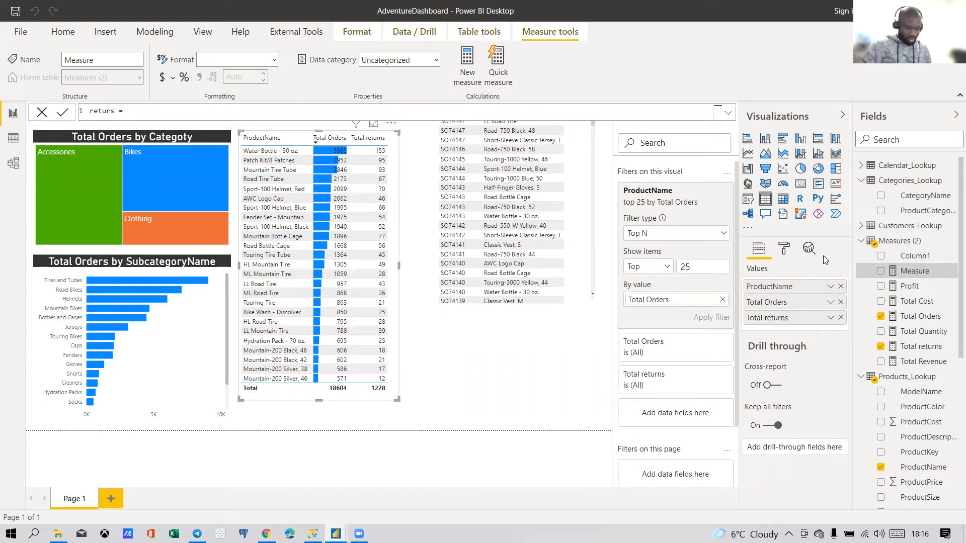
type("CO")
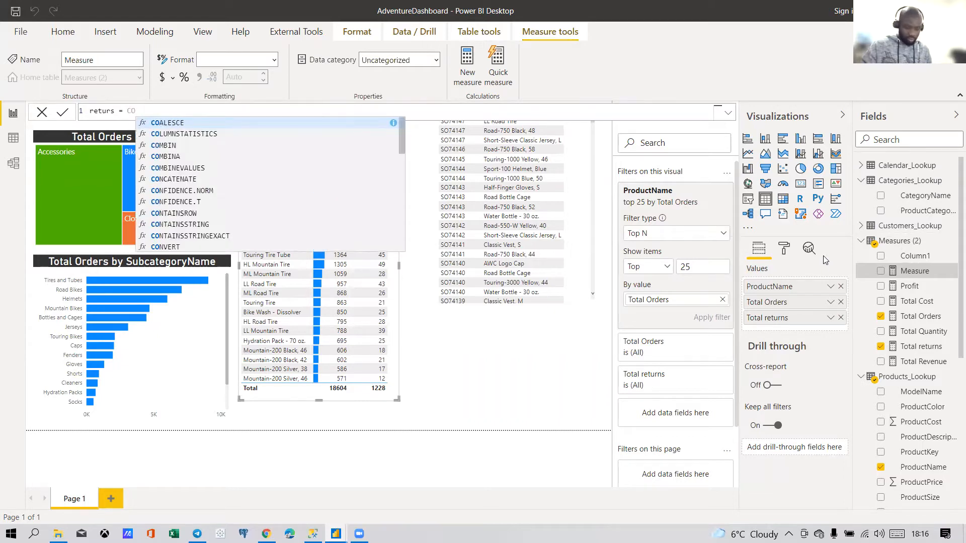
type("UNTA(")
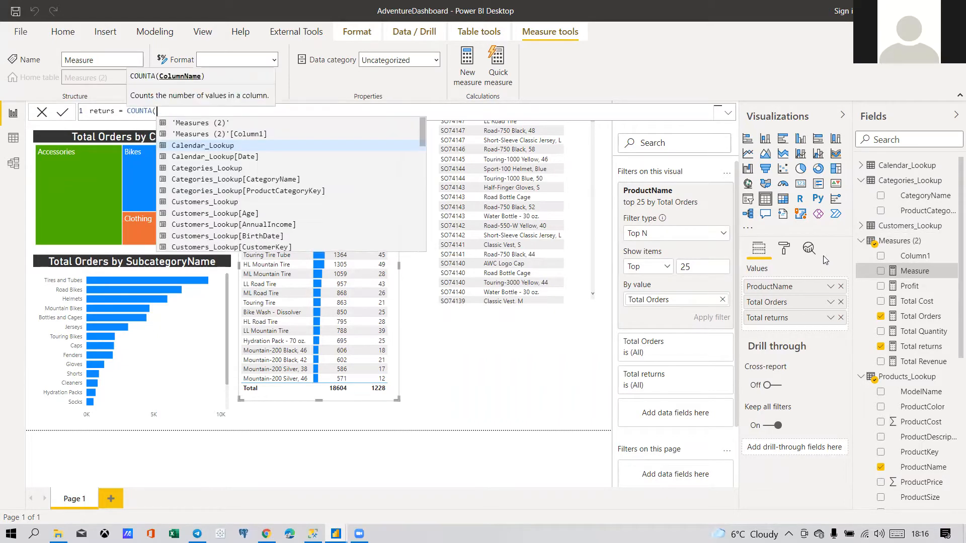
type("RETURNQUA")
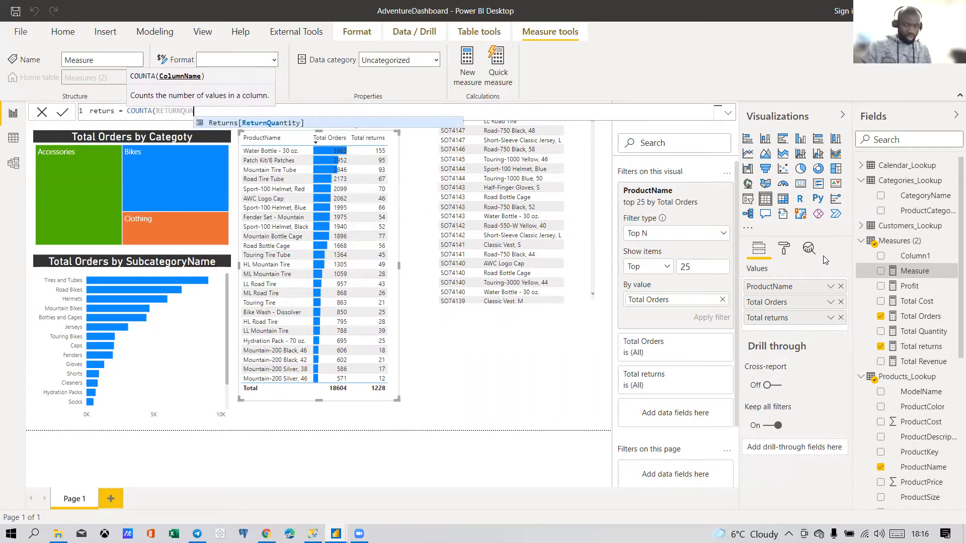
key("Tab")
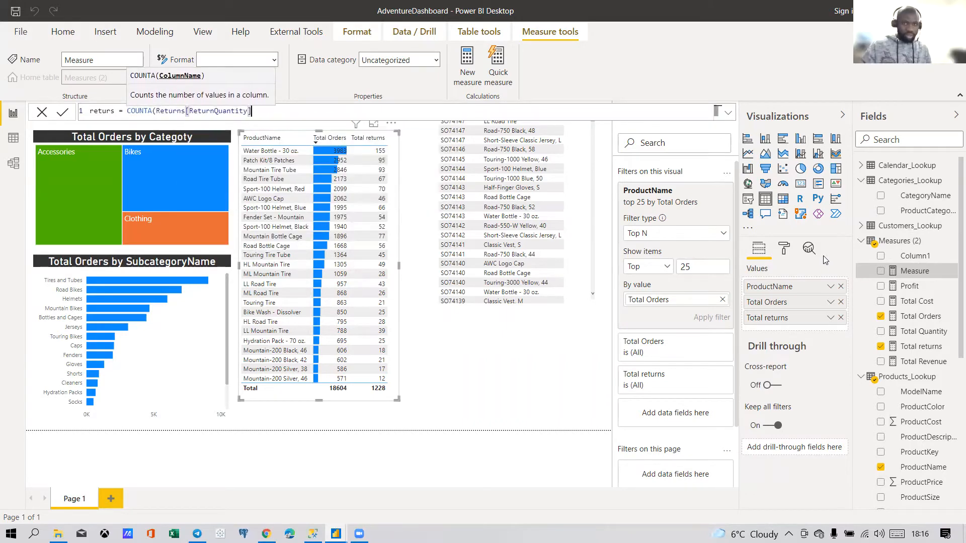
type(")")
key("Return")
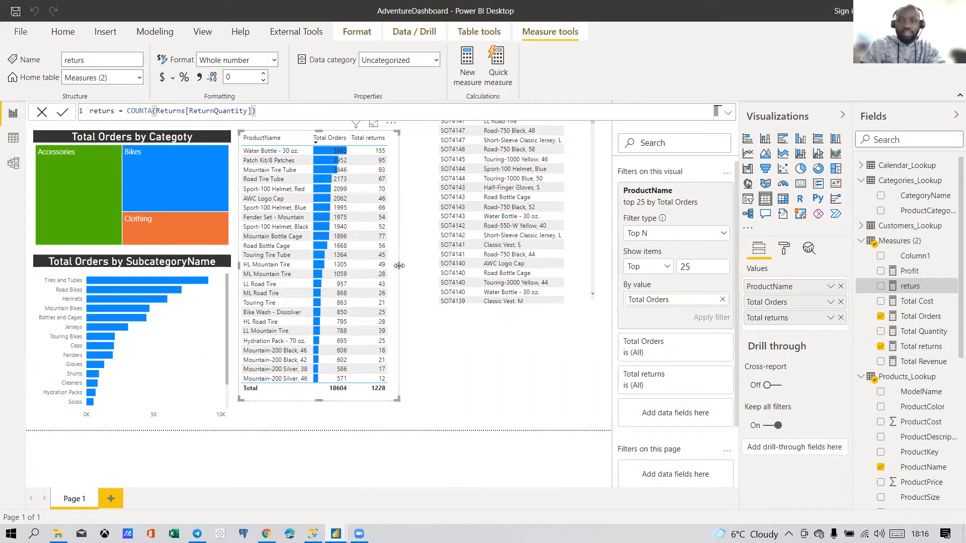
Step: Widen the top 25 products table and add the returs measure as a column
left_click_drag(400, 268, 412, 269)
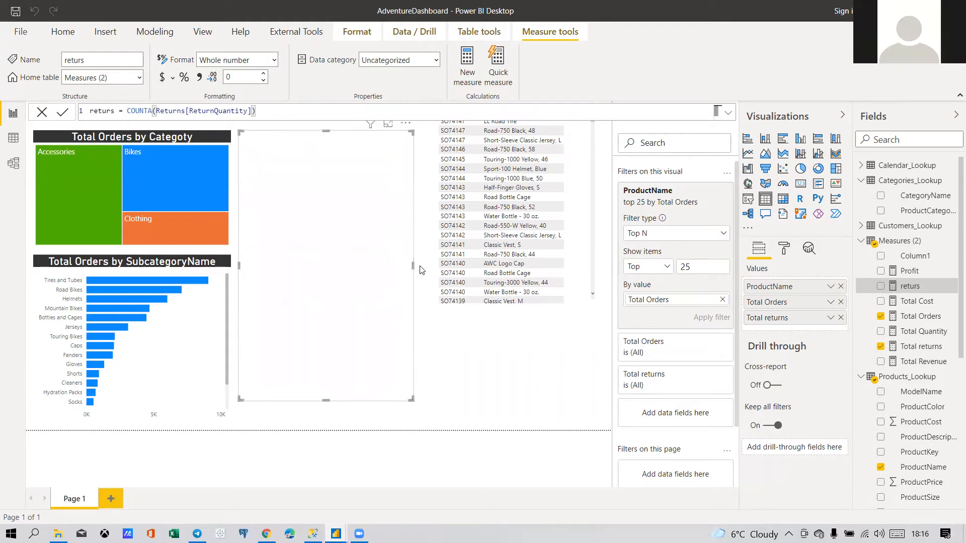
left_click(880, 286)
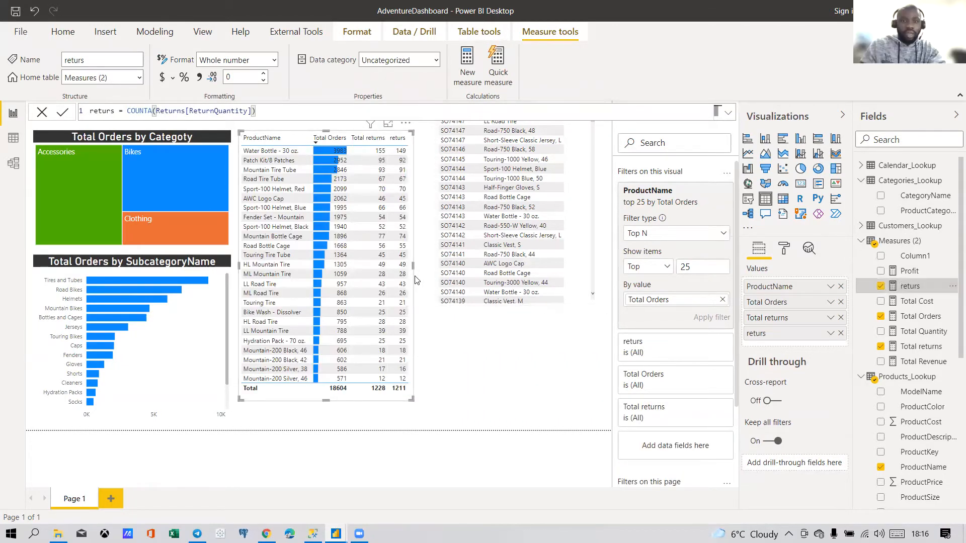
left_click_drag(412, 268, 428, 272)
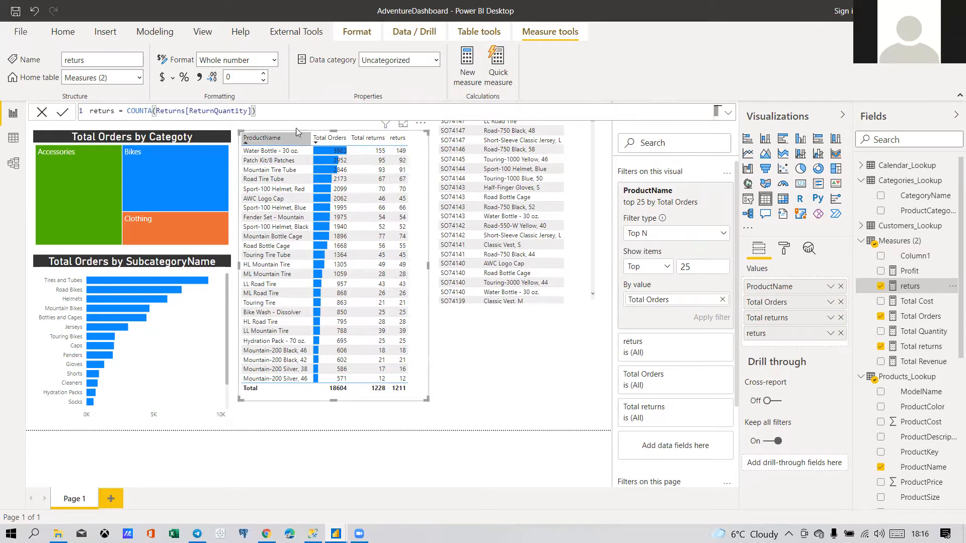
Step: Remove the returs column from the products table and delete the returs measure from the model
right_click(920, 287)
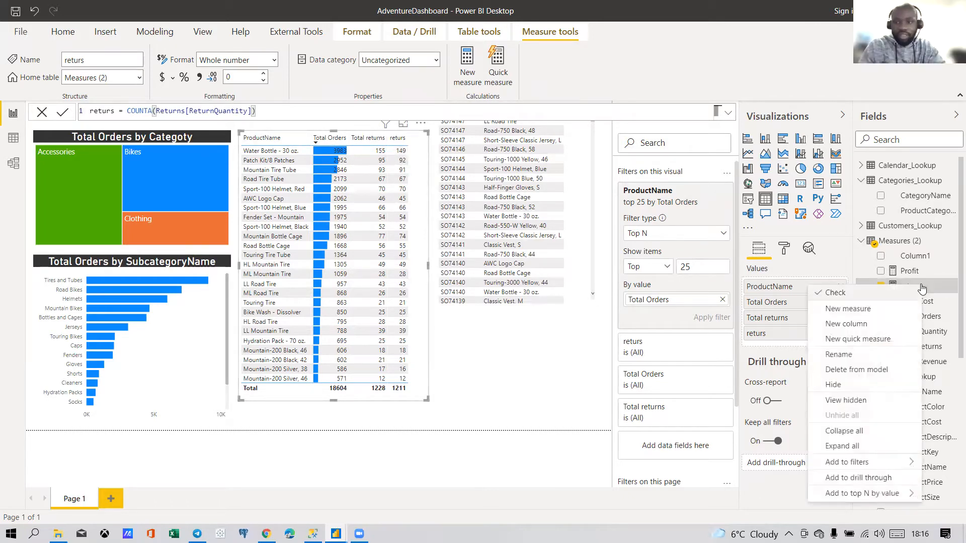
left_click(787, 352)
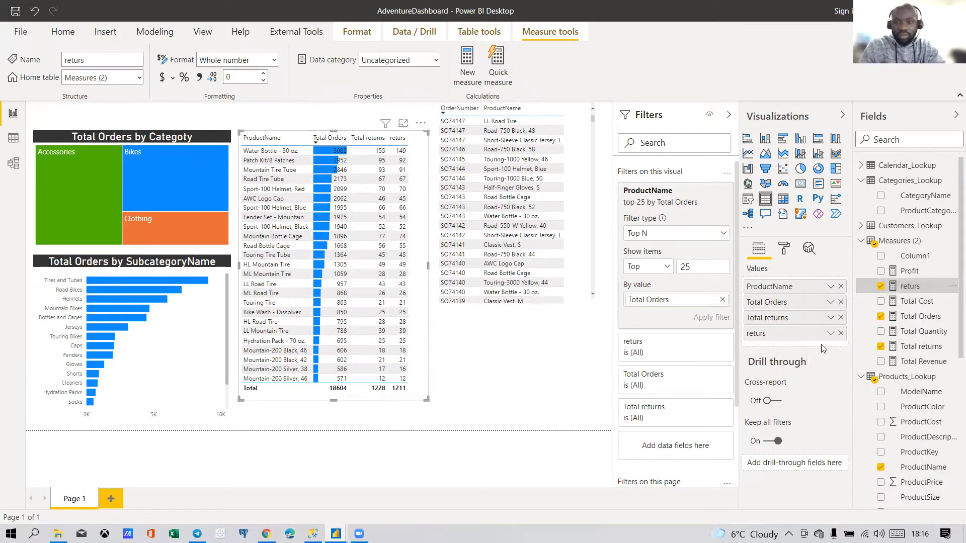
left_click(840, 333)
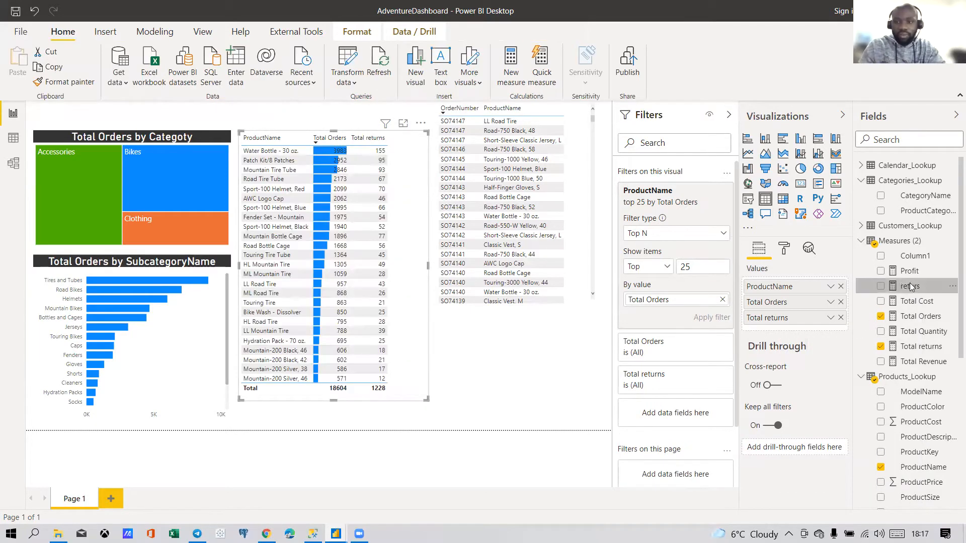
right_click(910, 286)
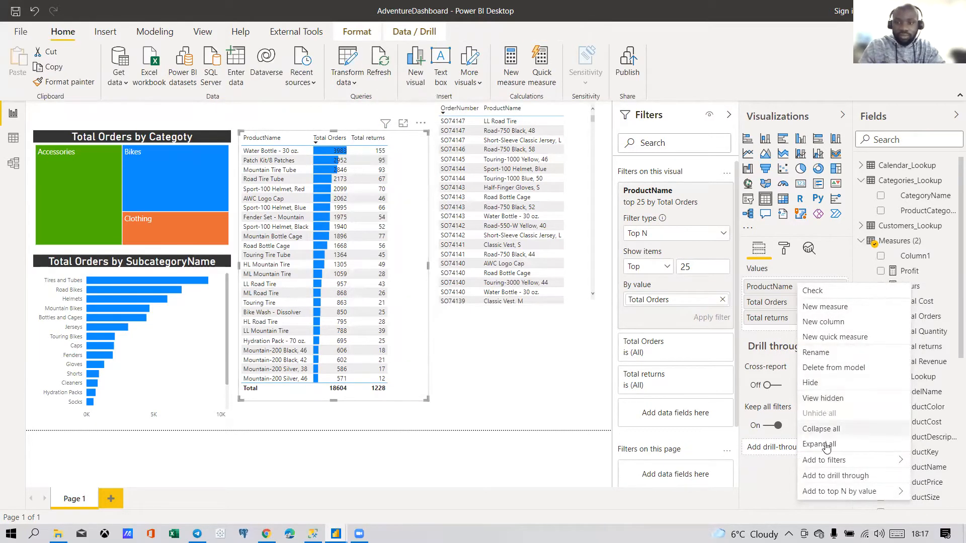
left_click(821, 367)
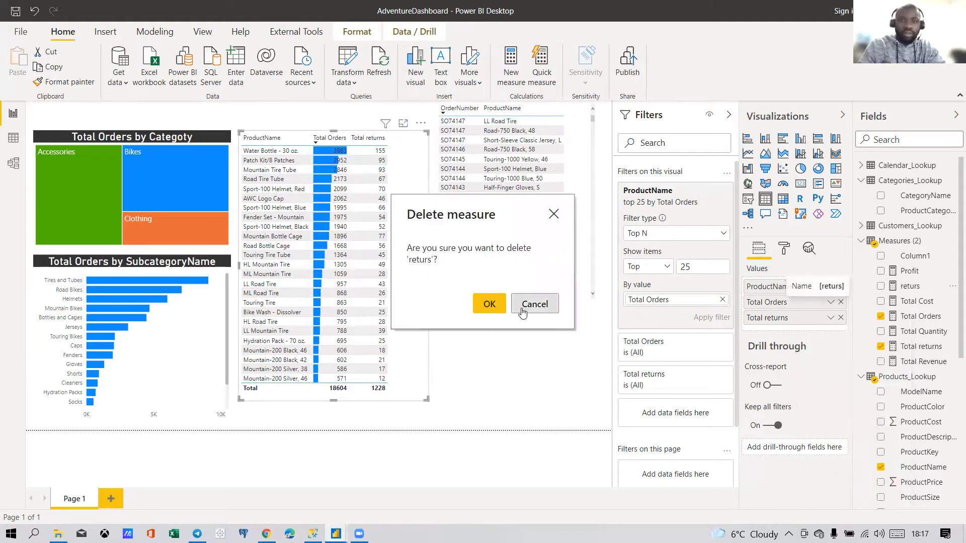
left_click(490, 306)
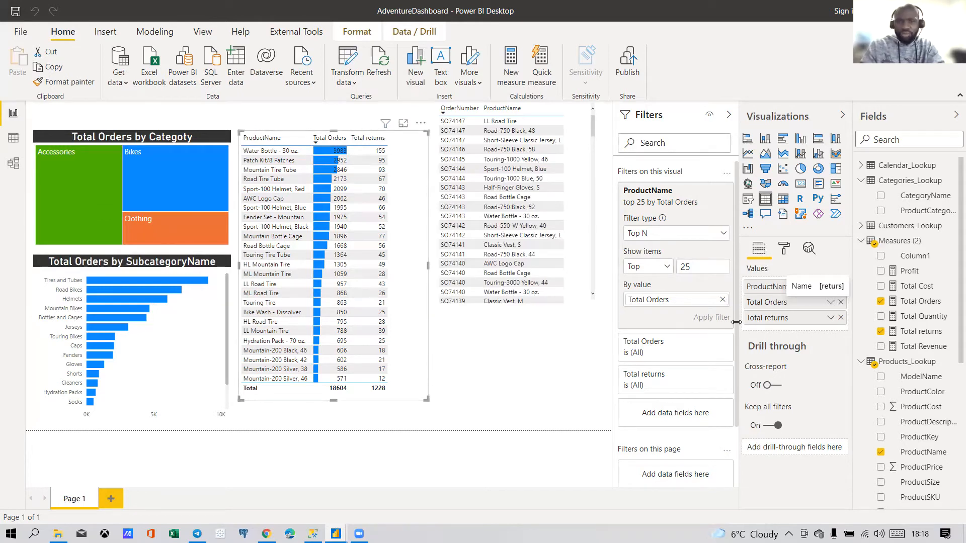
Step: Show Total returns in the top 25 products table as percent of grand total
left_click(830, 318)
mouse_move(785, 410)
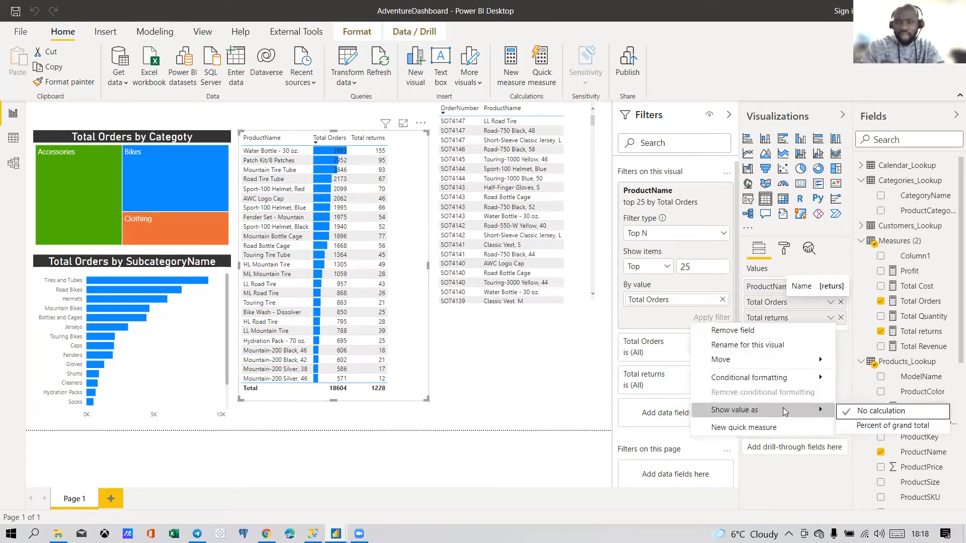
left_click(876, 425)
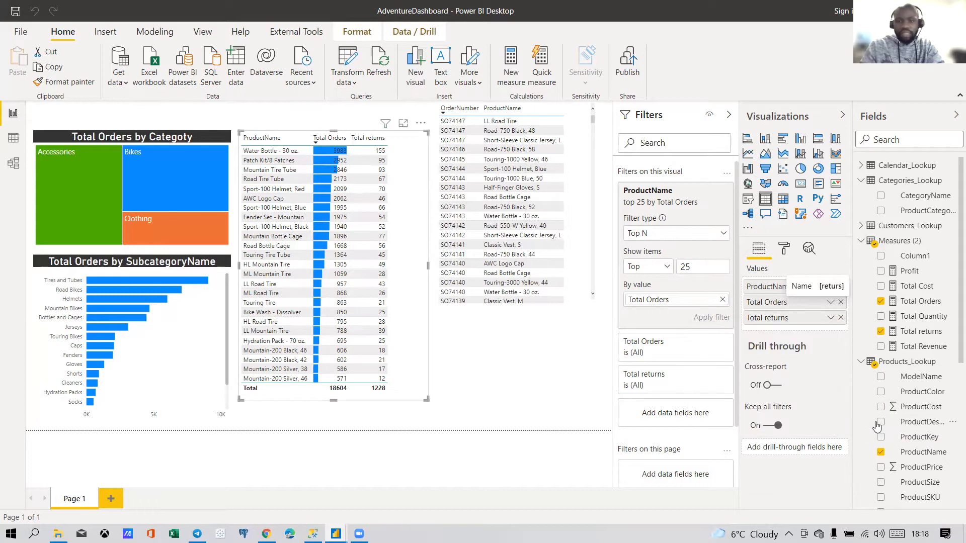
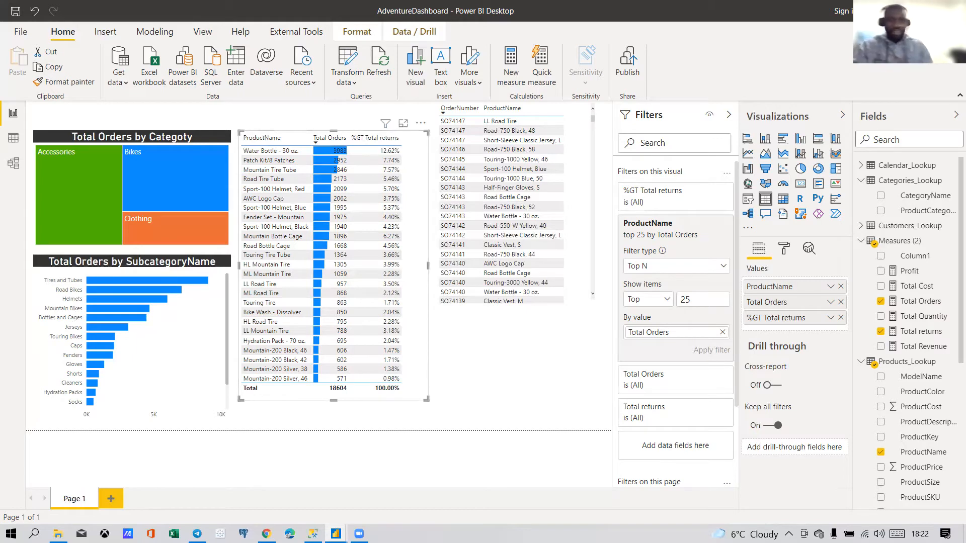
left_click(511, 339)
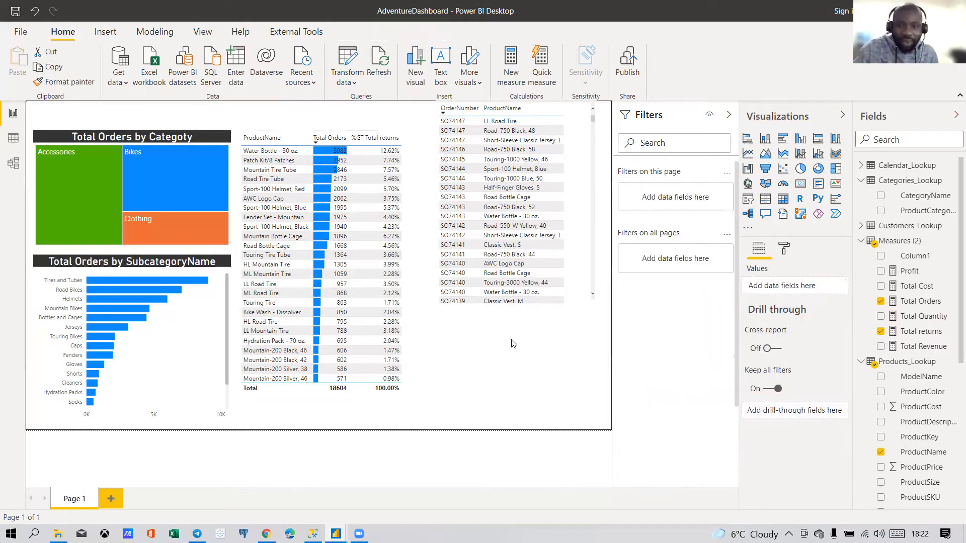
Step: Create a measure ALL returns = CALCULATE() in the Measures (2) table, leaving its arguments empty
right_click(897, 241)
left_click(837, 252)
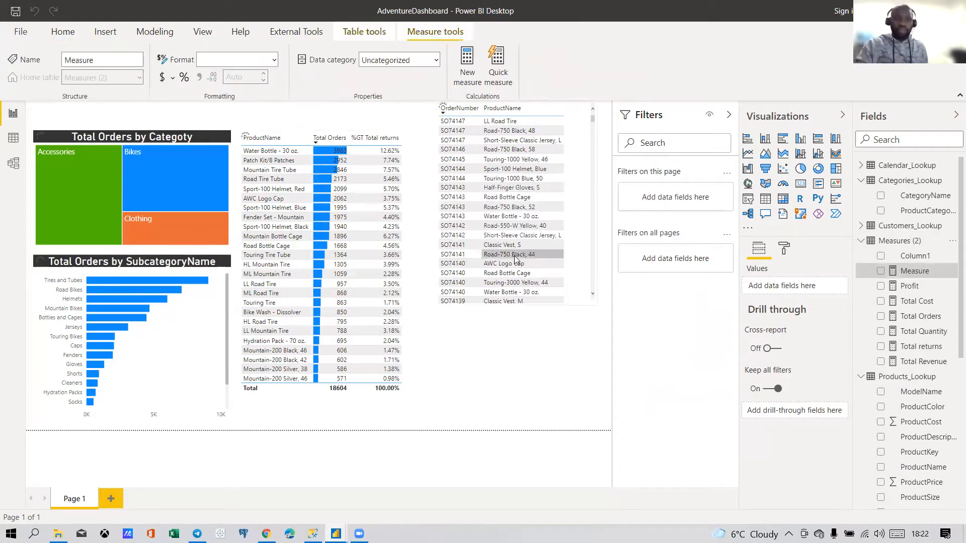
key("BackSpace")
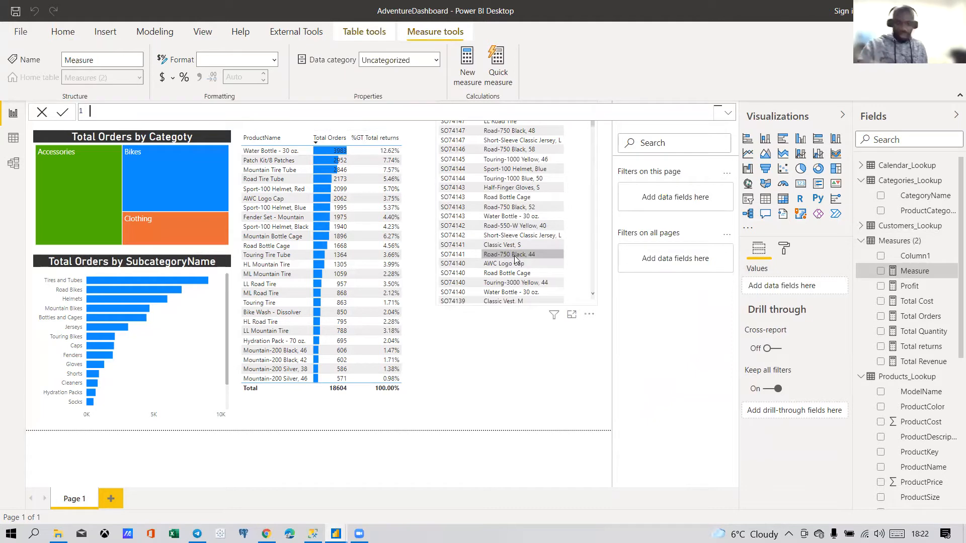
type("ALL ")
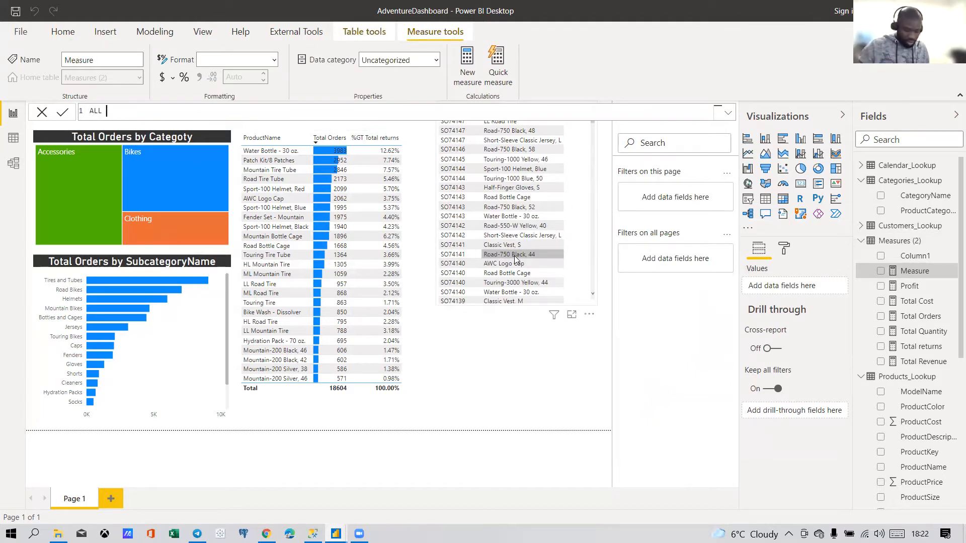
type("returns =")
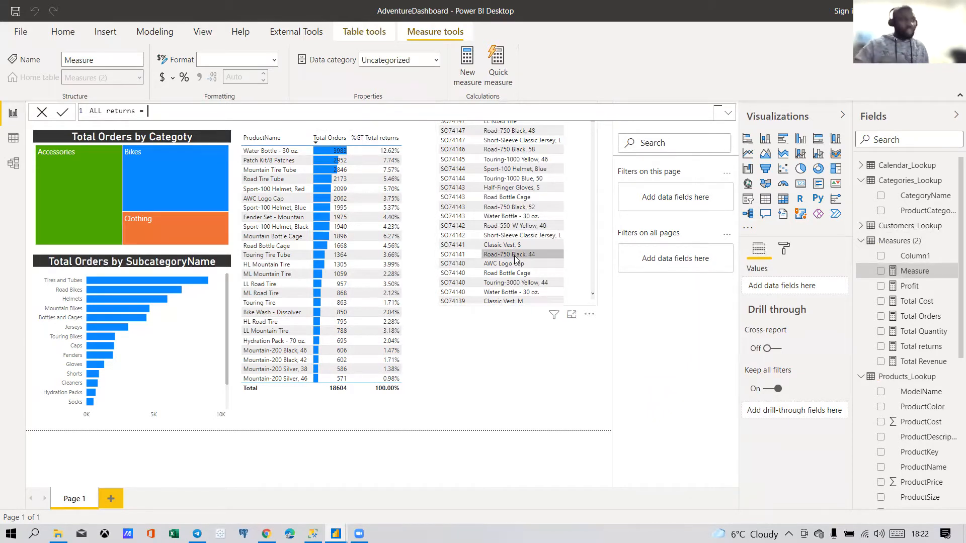
type("CA")
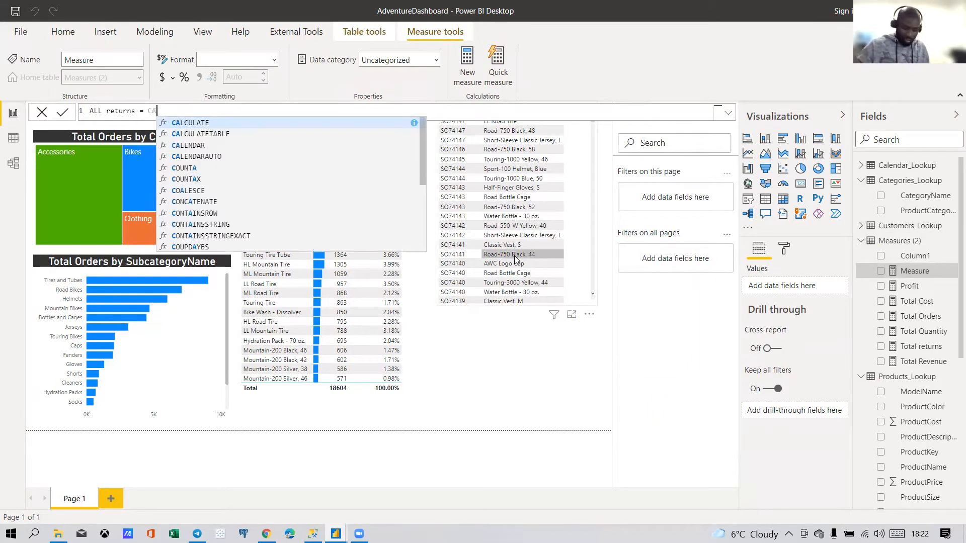
type("LCULATE(")
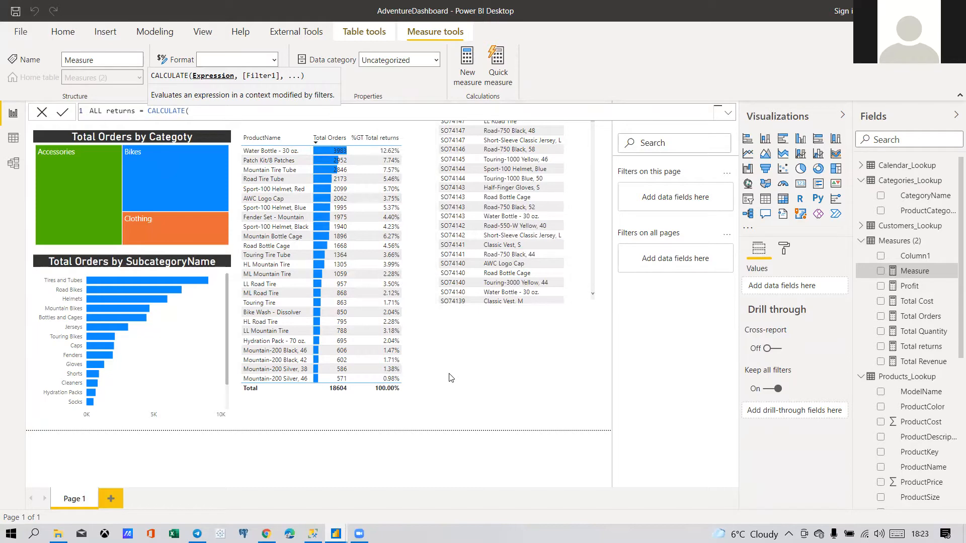
type(")")
key("Return")
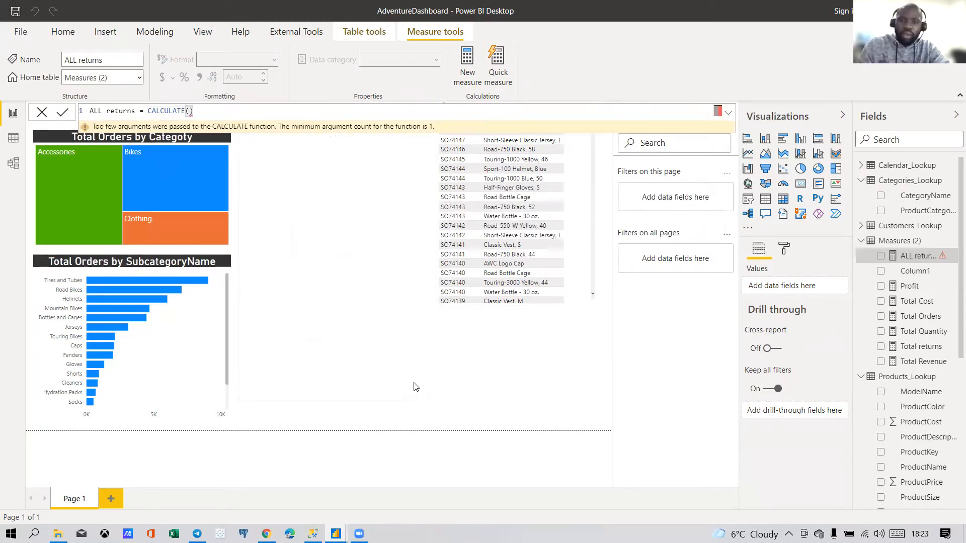
Step: Clear the top 25 ProductName filter on the products table to compare the return percentages and undo it, doing this twice
left_click(416, 385)
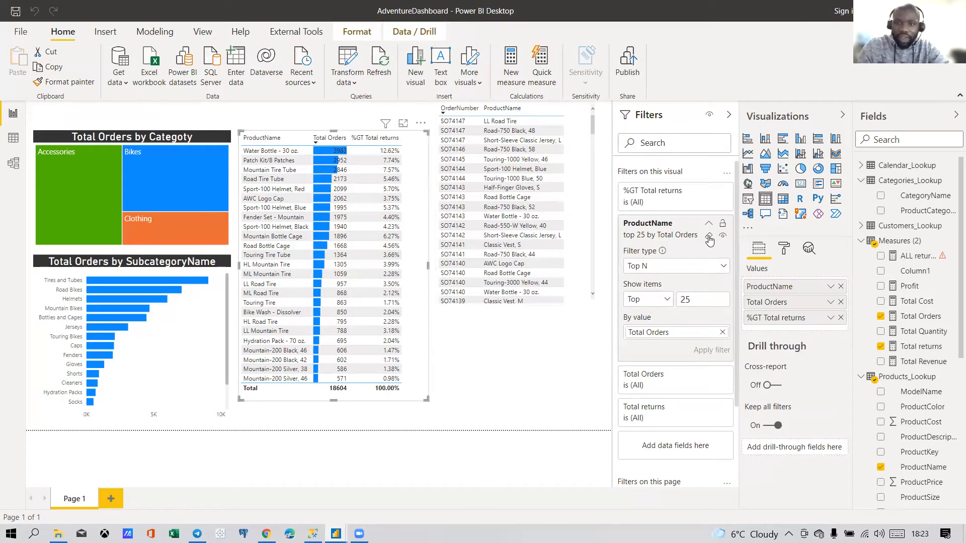
left_click(709, 238)
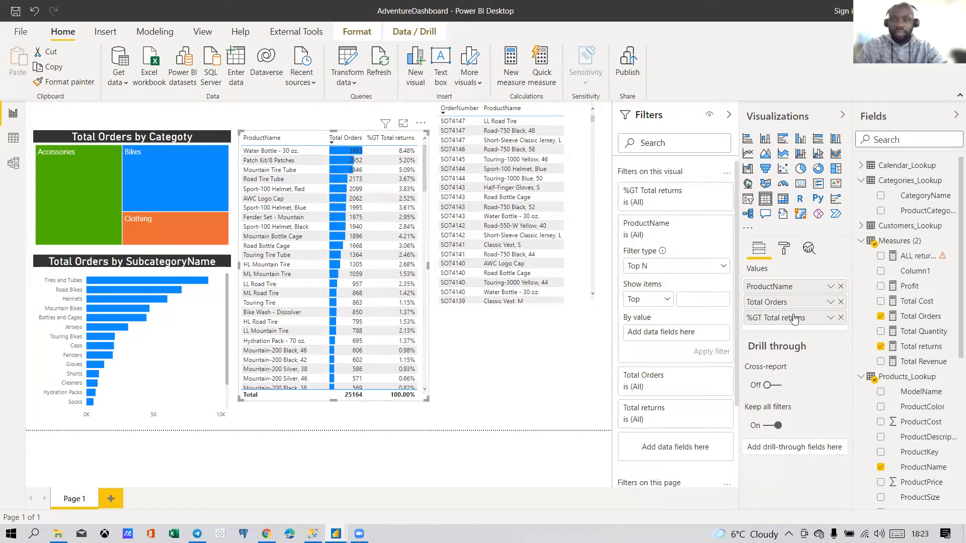
left_click(529, 412)
key("ctrl+z")
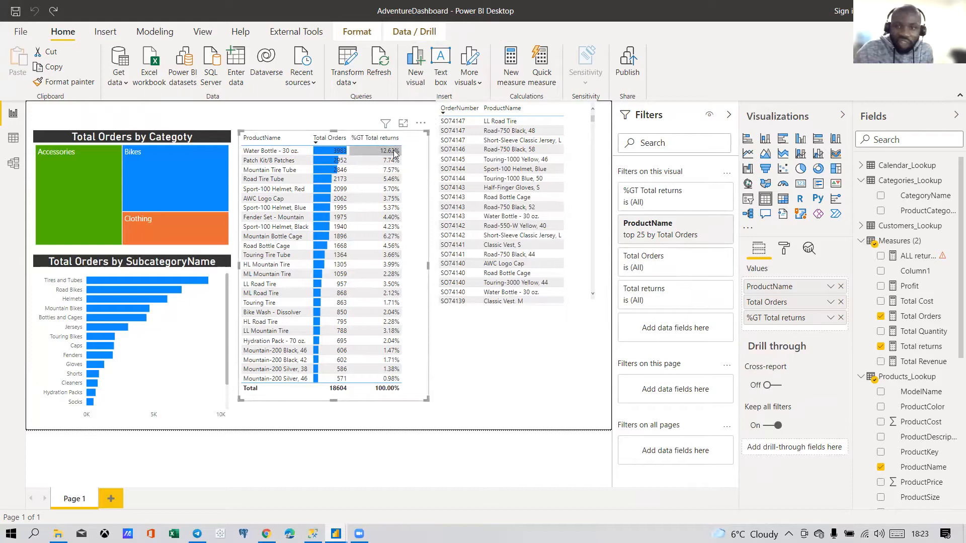
left_click(722, 234)
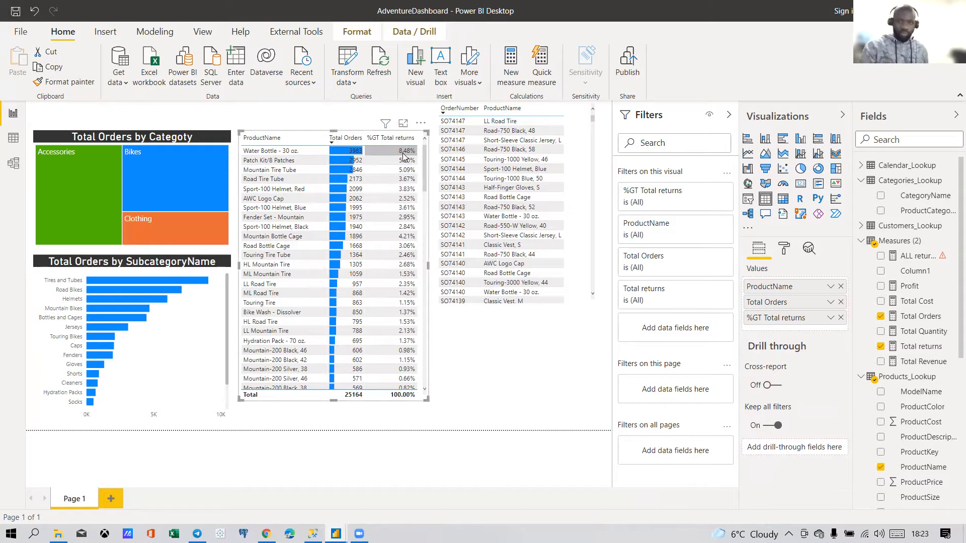
left_click(458, 377)
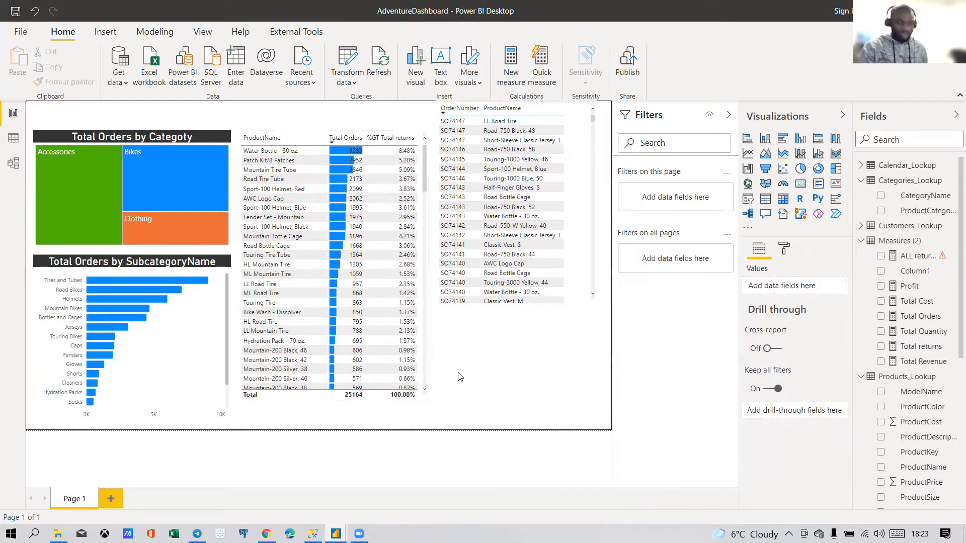
key("ctrl+z")
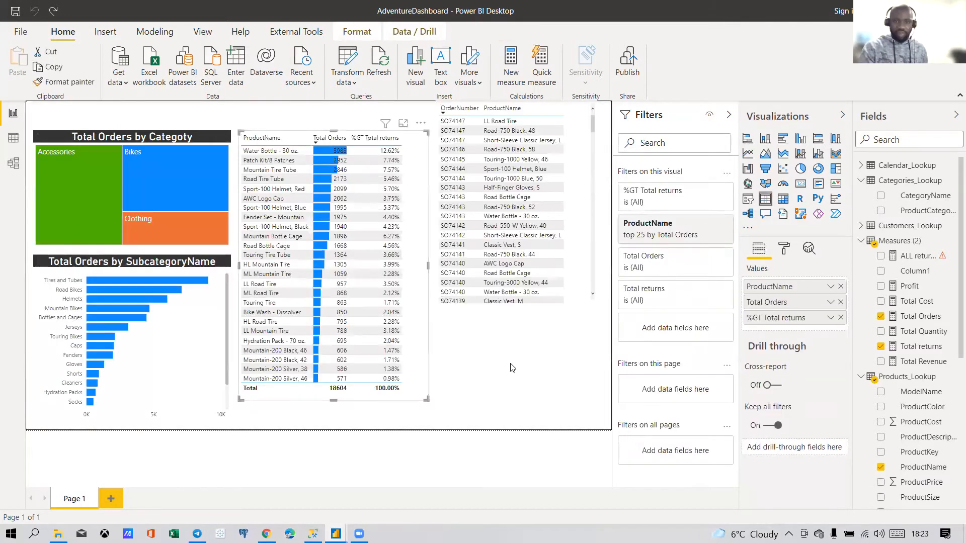
Step: Complete the ALL returns measure as CALCULATE([Total returns])
left_click(913, 256)
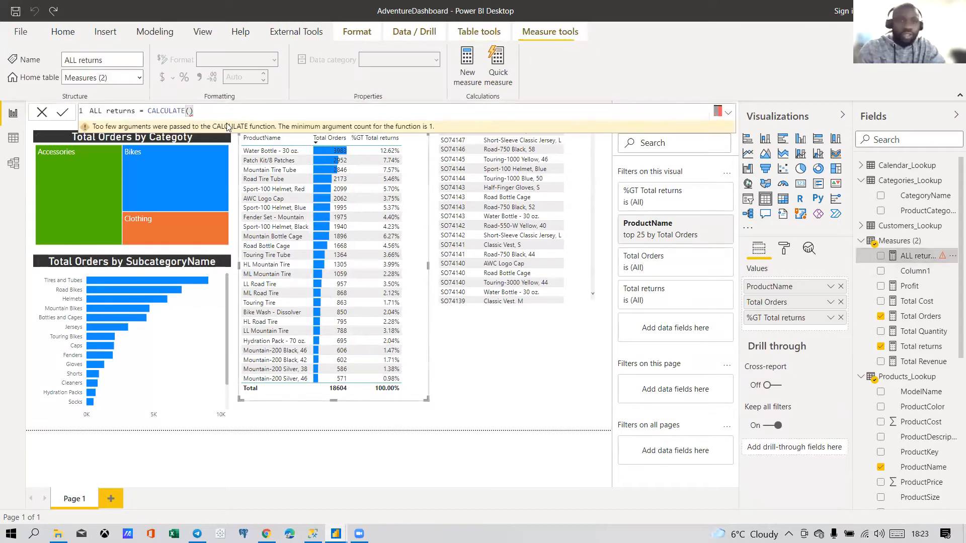
key("BackSpace")
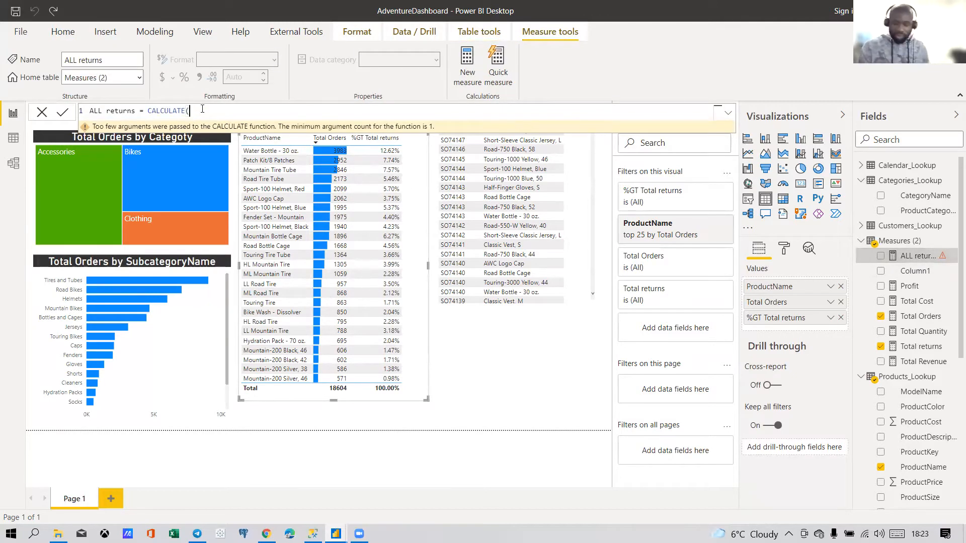
type("TOTAL")
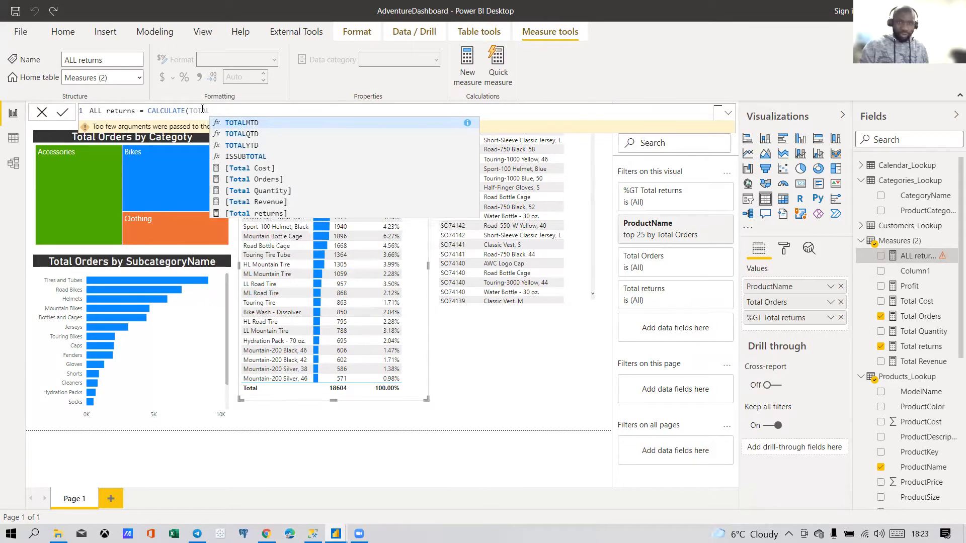
type(" R")
key("Down")
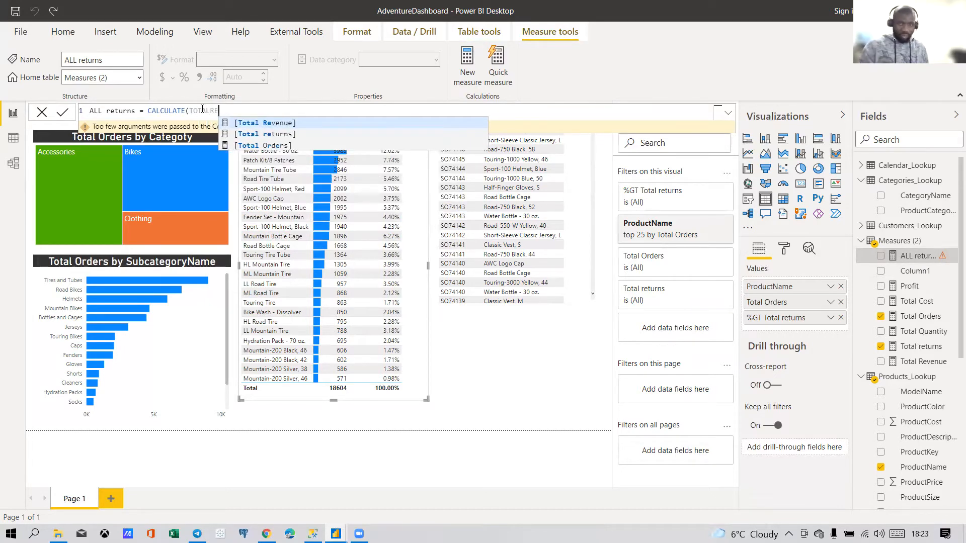
key("Tab")
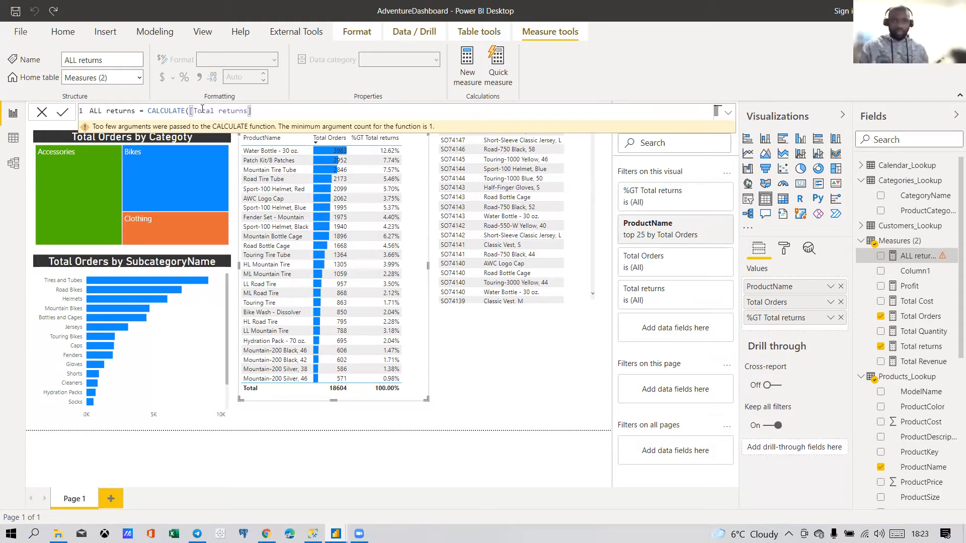
type(")")
key("Return")
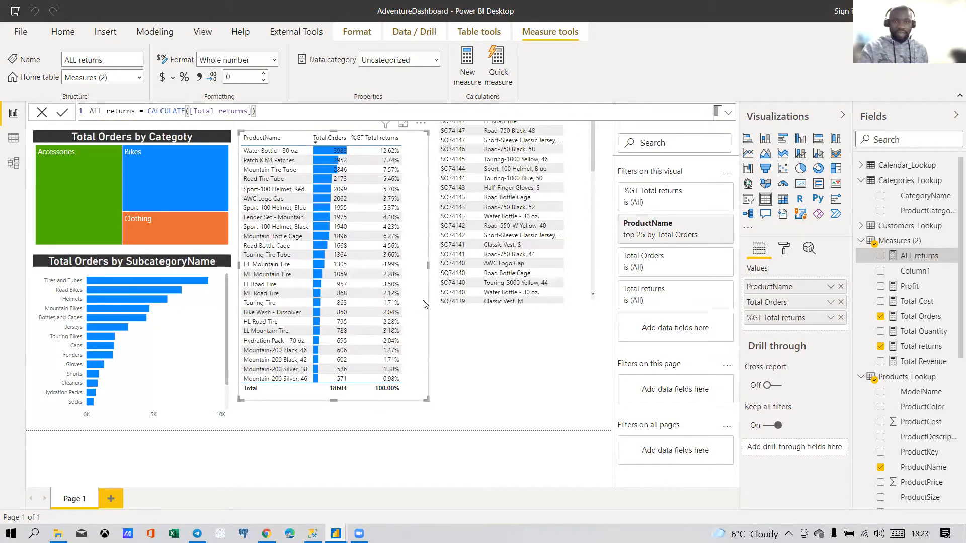
Step: Widen the top 25 products table and add the ALL returns measure as a column
left_click_drag(428, 270, 492, 271)
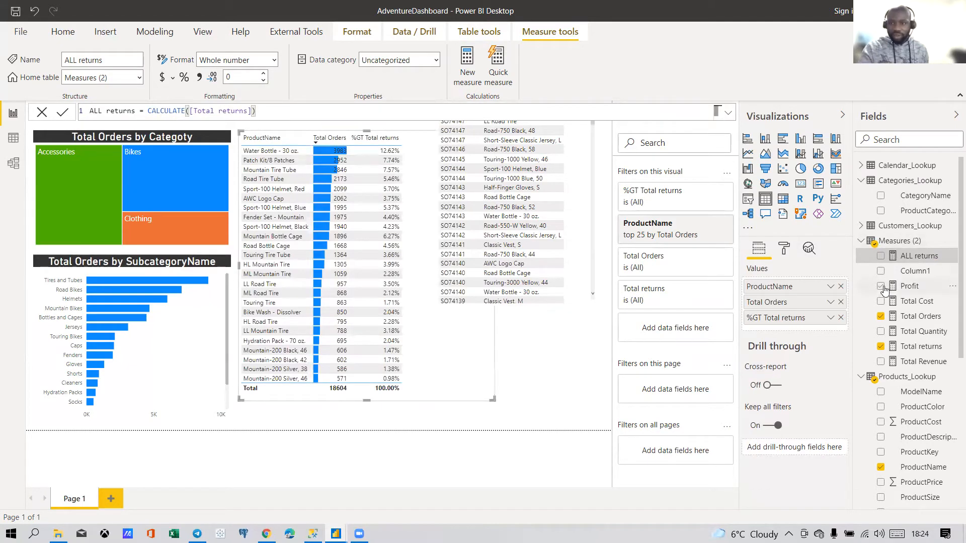
left_click(880, 256)
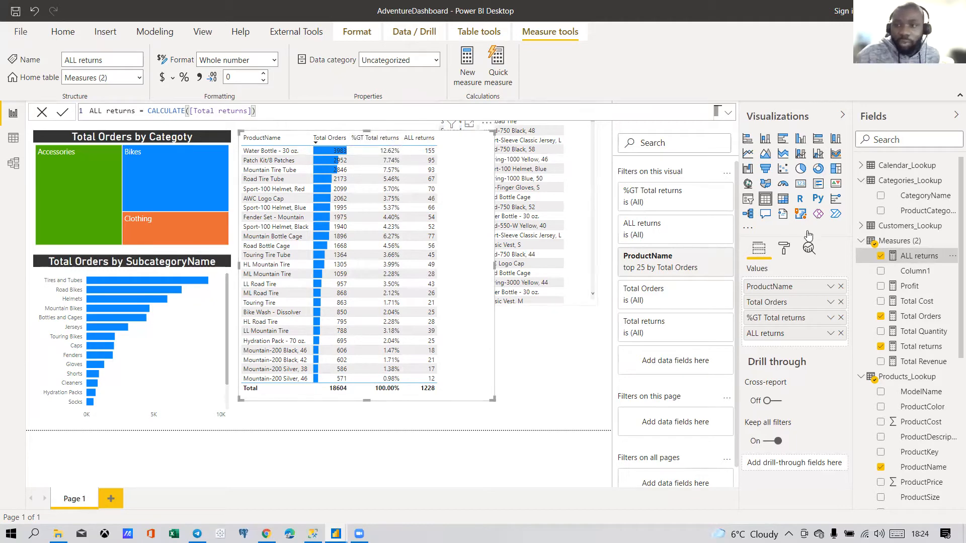
Step: Show the Total returns values in the products table with no calculation instead of as a percentage of the grand total
left_click(830, 318)
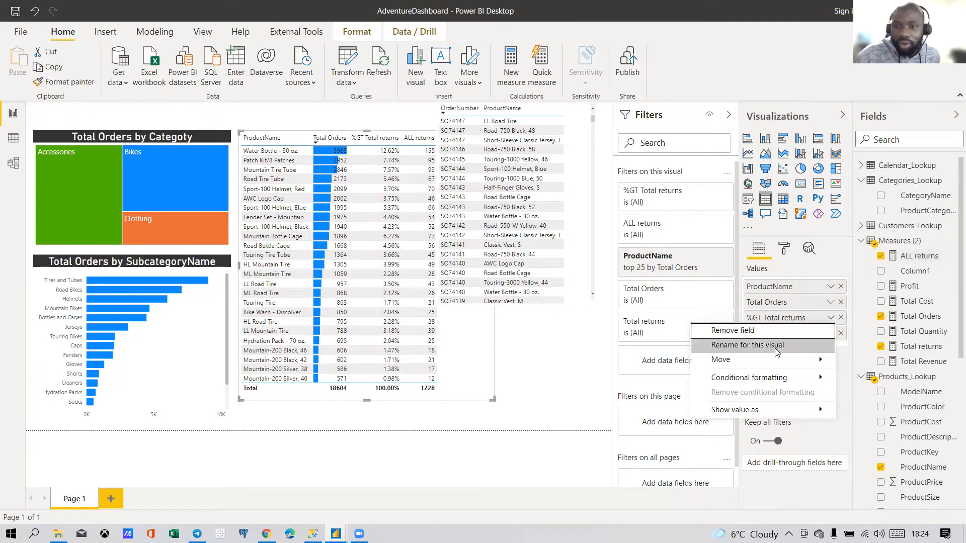
mouse_move(774, 409)
left_click(878, 410)
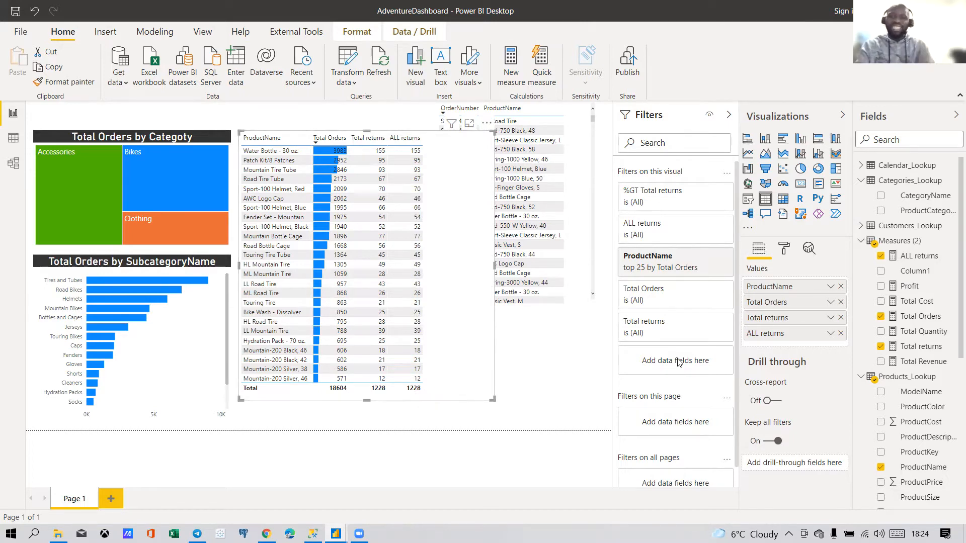
Step: Extend the ALL returns measure to CALCULATE([Total returns], ALL(Returns))
left_click(930, 257)
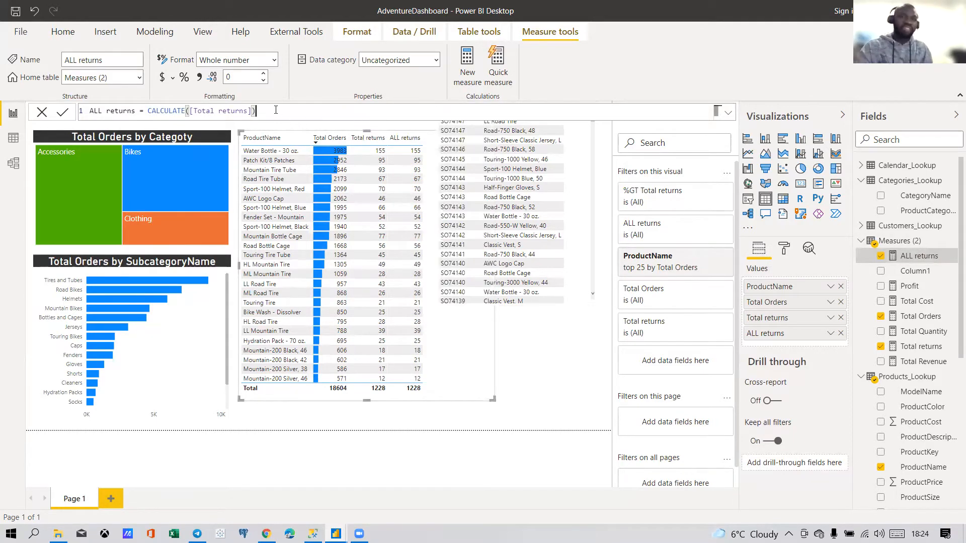
key("BackSpace")
type(",")
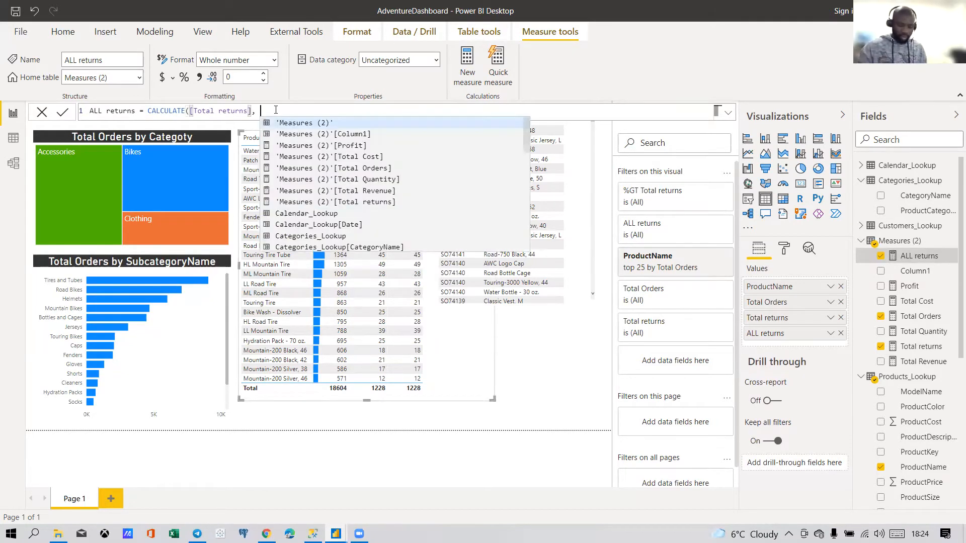
type(" ALL")
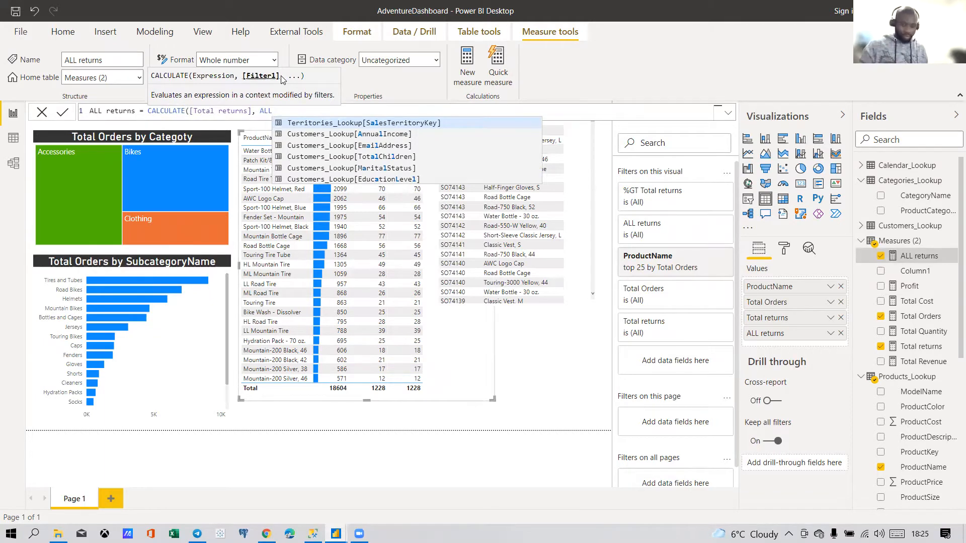
type("(")
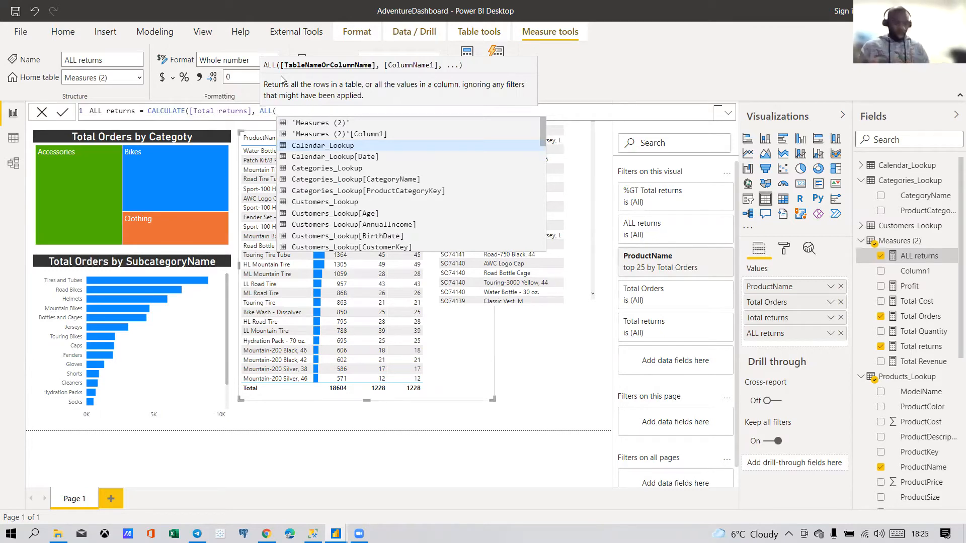
type("RETUN")
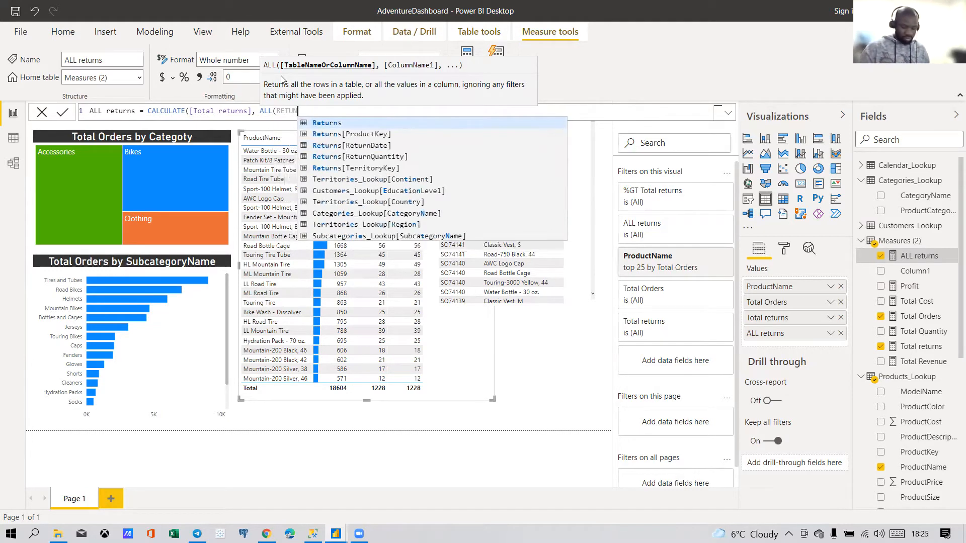
key("BackSpace")
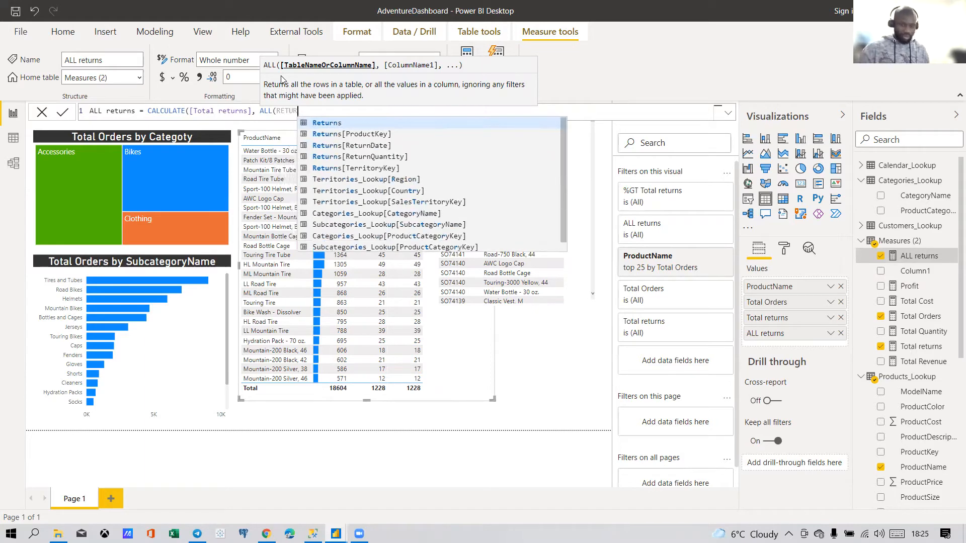
type("RNS")
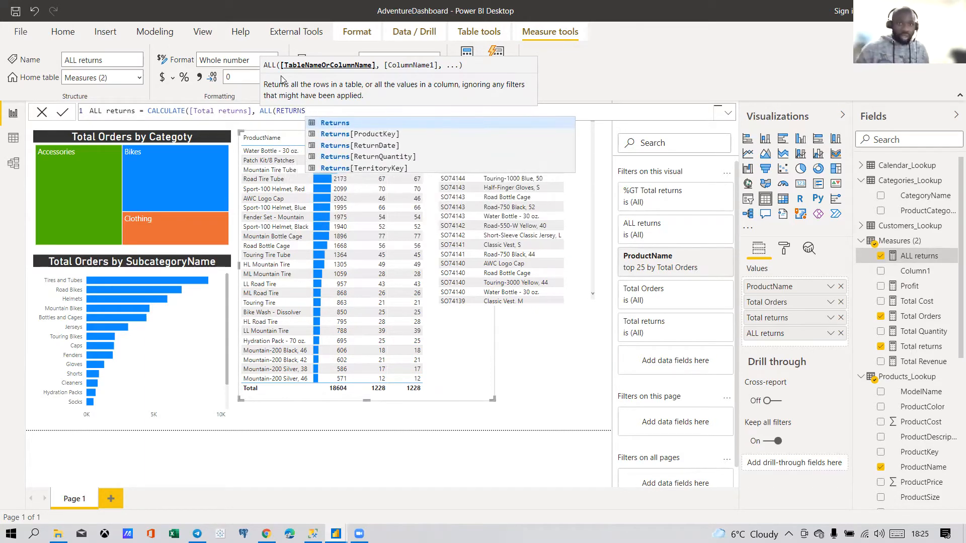
key("Tab")
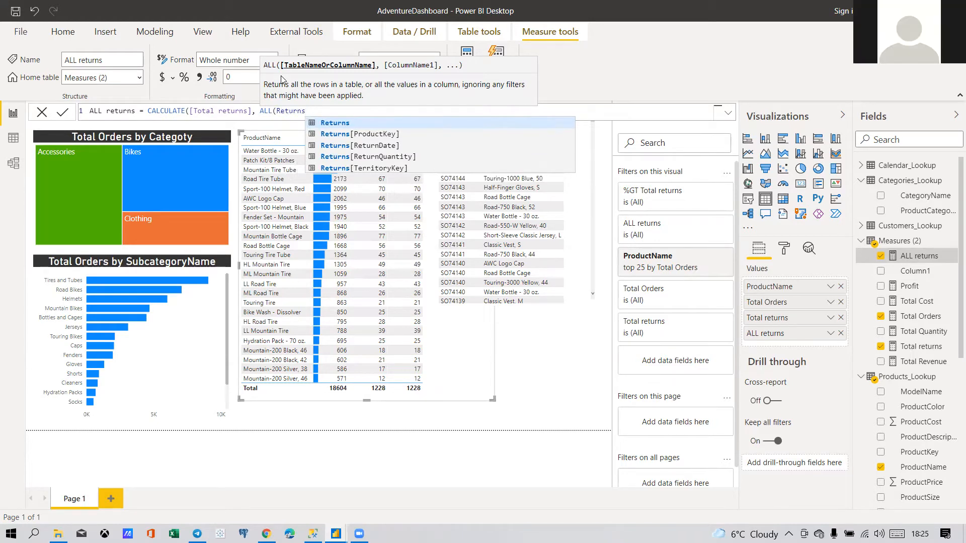
type(")")
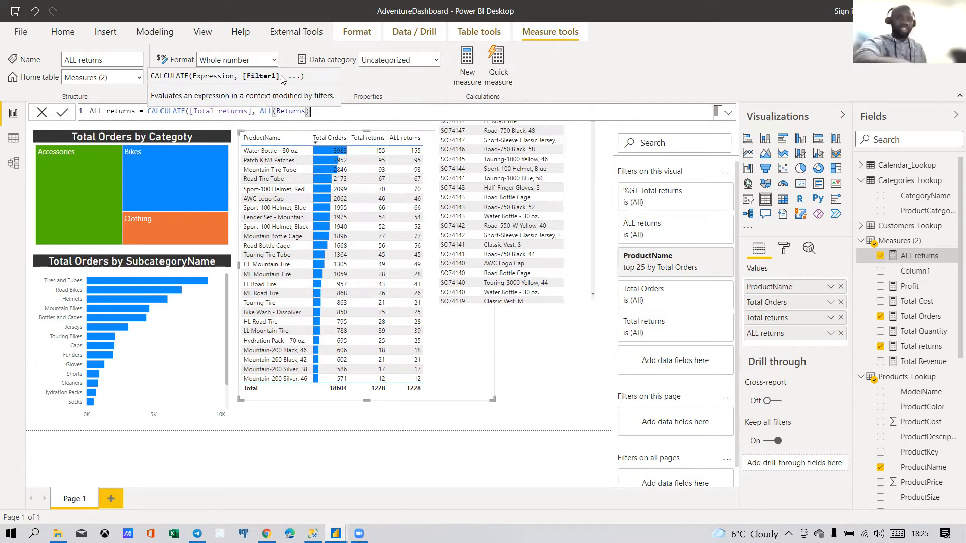
type(")")
key("Return")
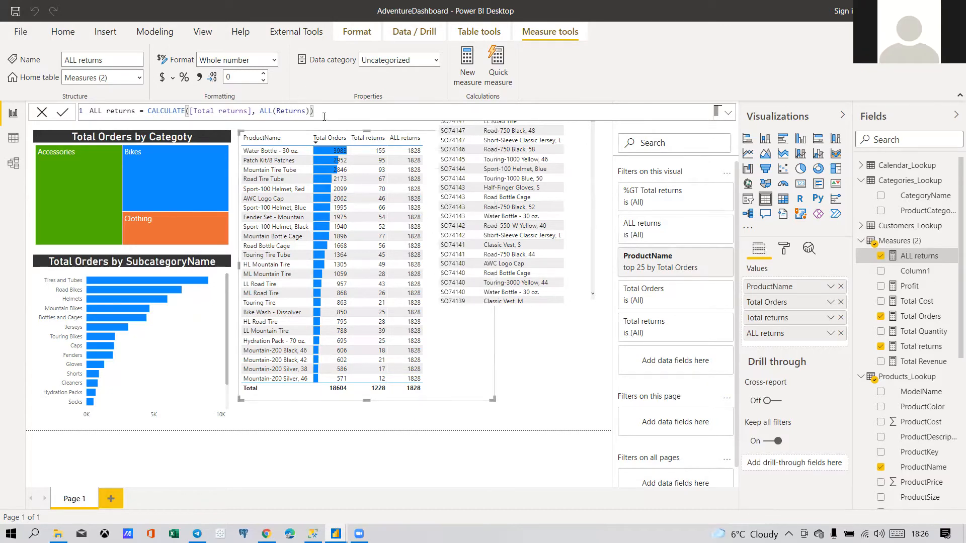
left_click(505, 364)
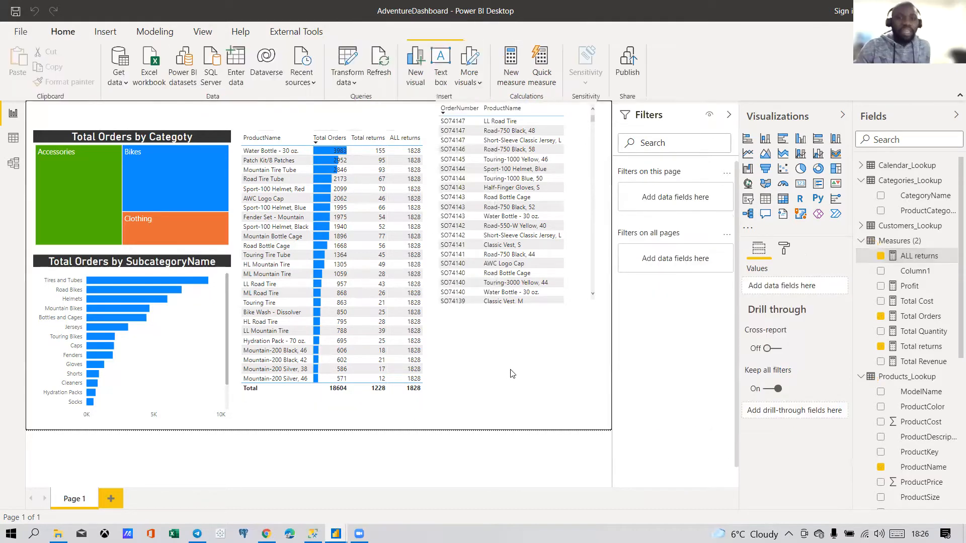
Step: Create a measure Return rate = [Total returns]/[ALL returns] in the Measures (2) table
left_click(445, 394)
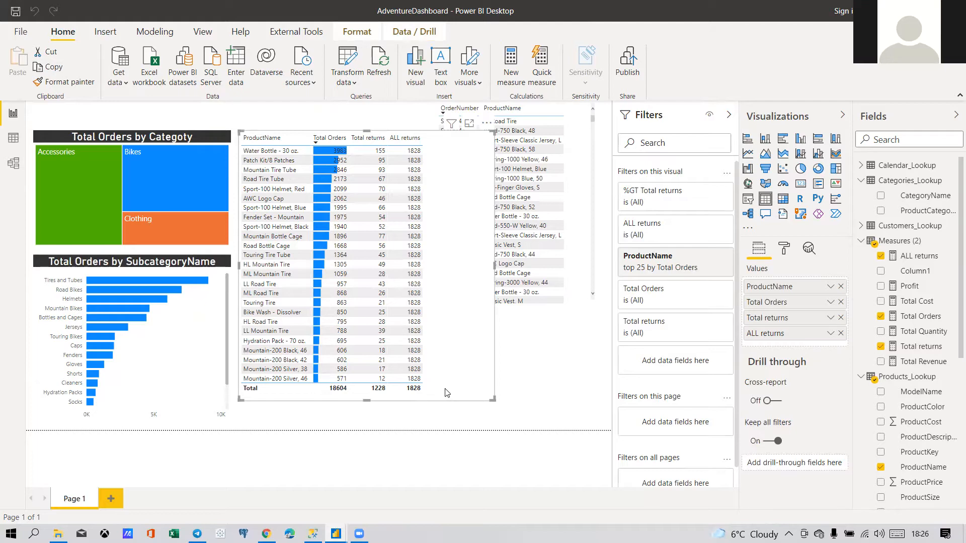
right_click(895, 241)
left_click(835, 245)
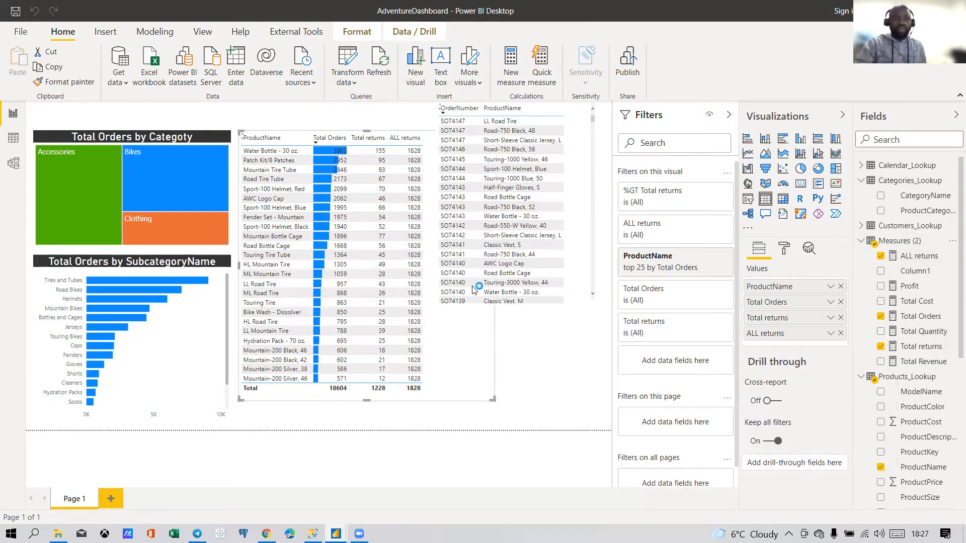
type("Return rate =")
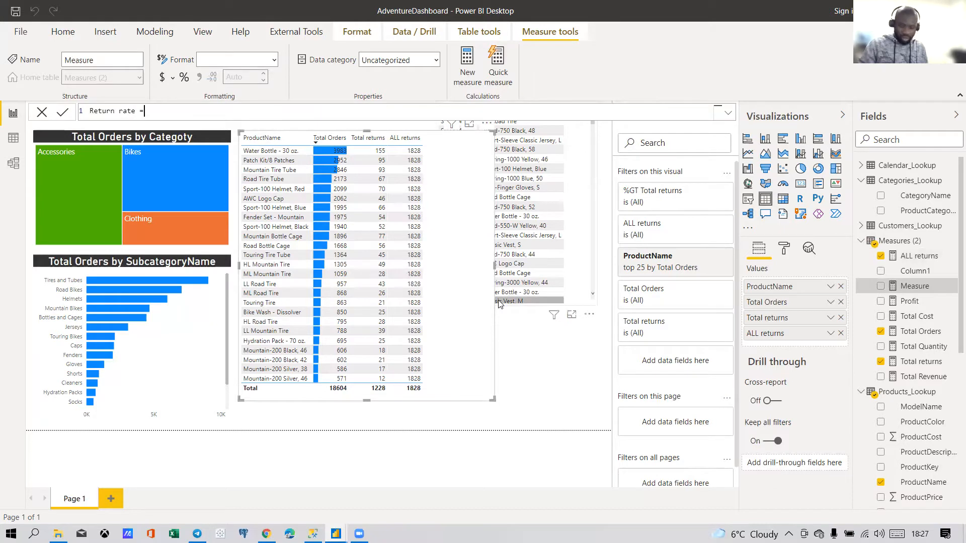
type(" tota")
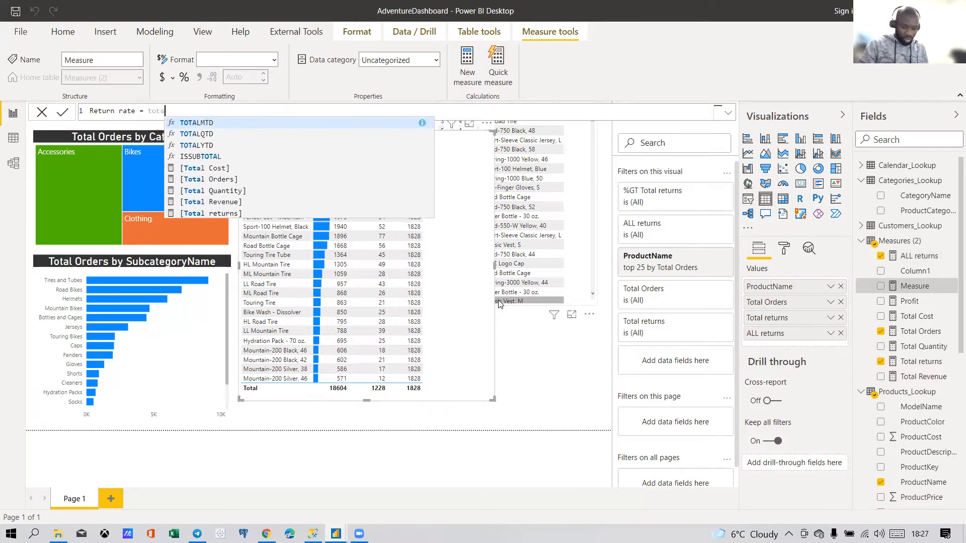
type("l re")
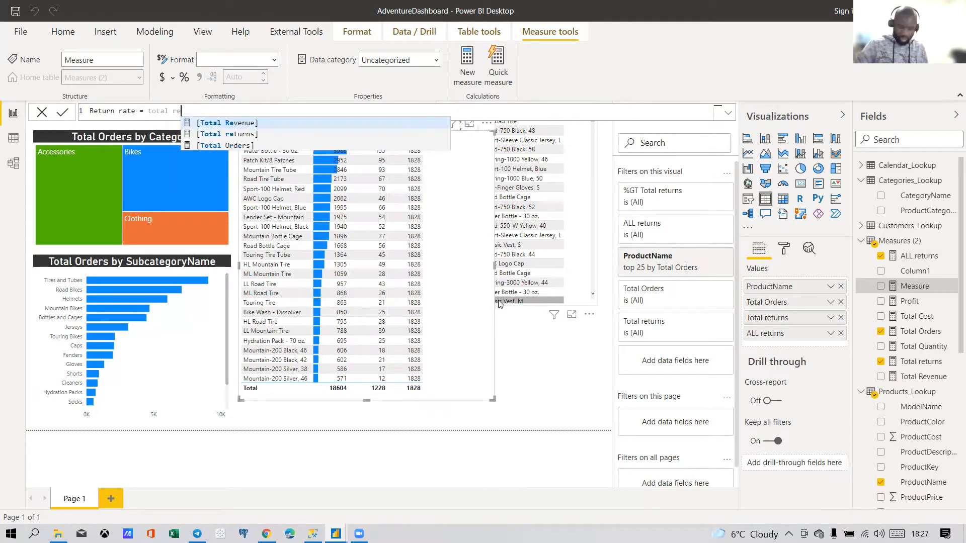
key("Down")
key("Tab")
type("/")
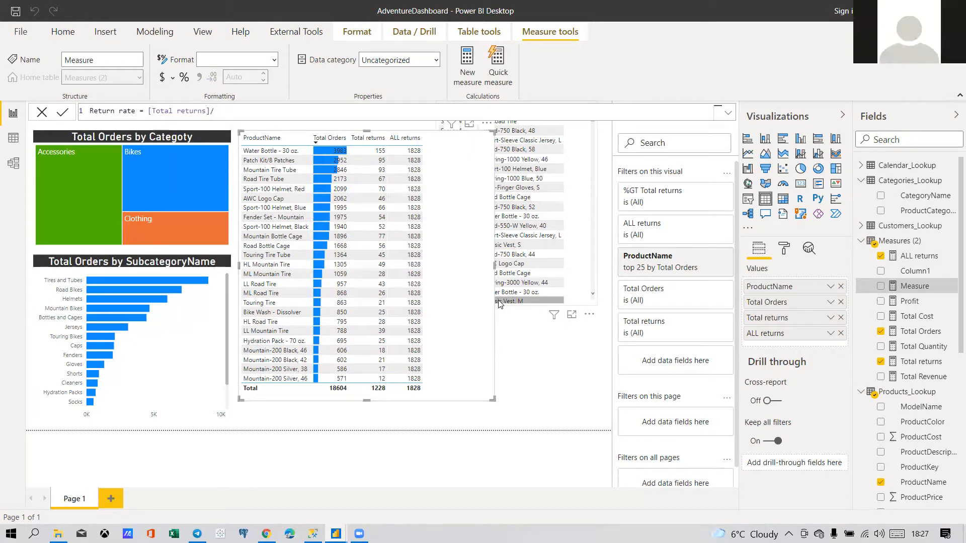
type("all")
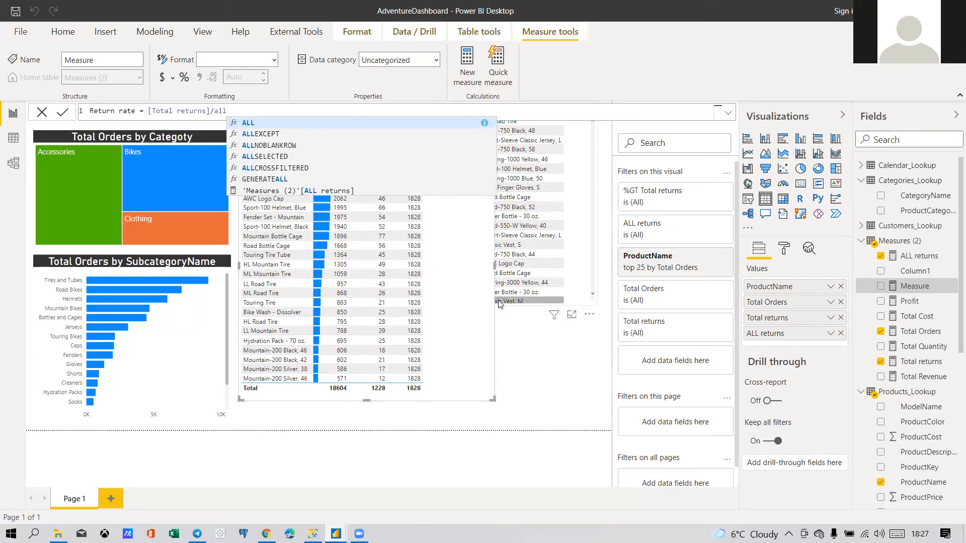
type("re")
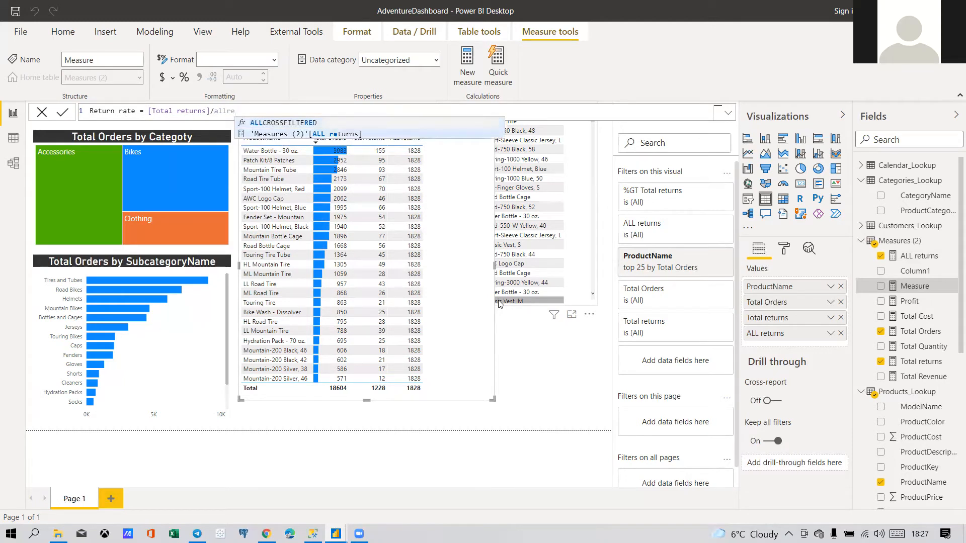
key("Down")
key("Tab")
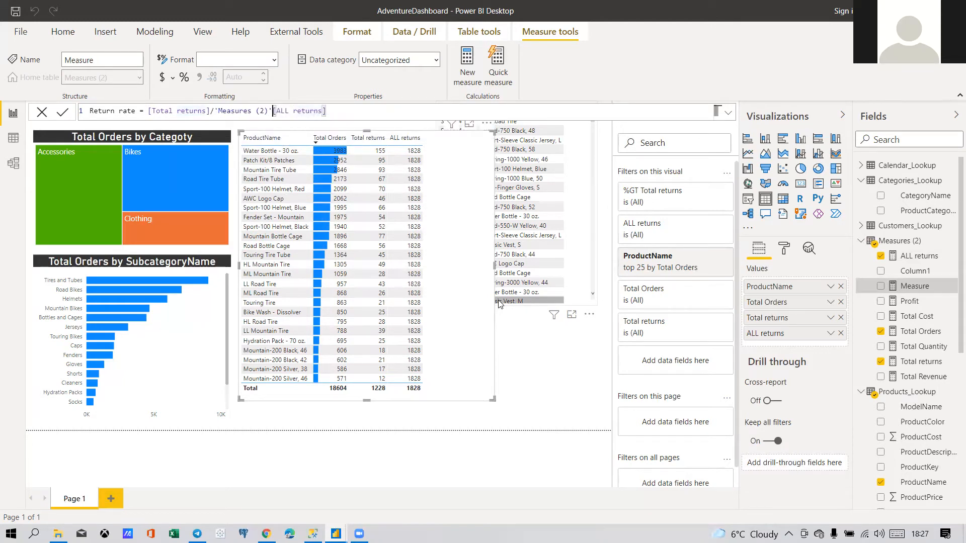
key("BackSpace")
key("BackSpace")
key("BackSpace")
key("BackSpace")
key("BackSpace")
key("BackSpace")
key("BackSpace")
key("BackSpace")
key("BackSpace")
key("BackSpace")
key("BackSpace")
key("BackSpace")
key("BackSpace")
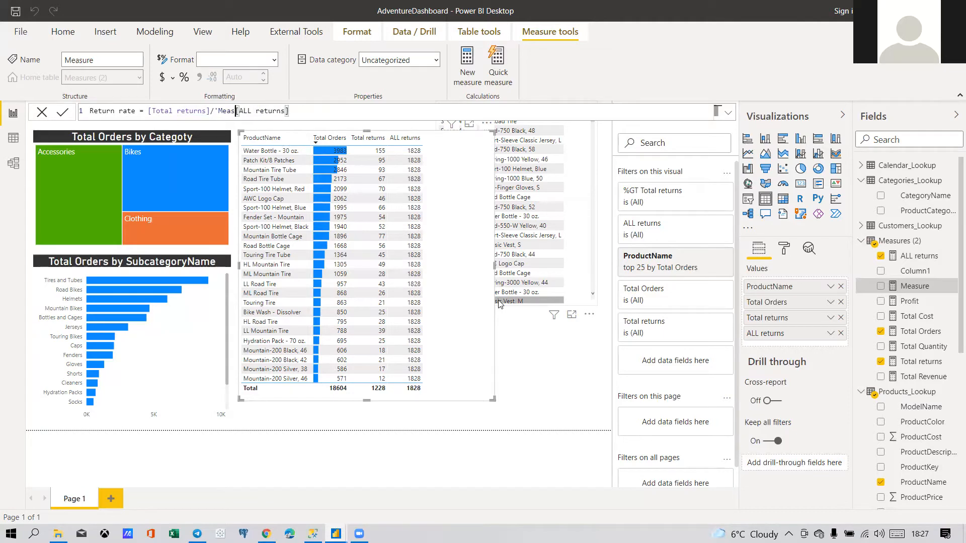
key("BackSpace")
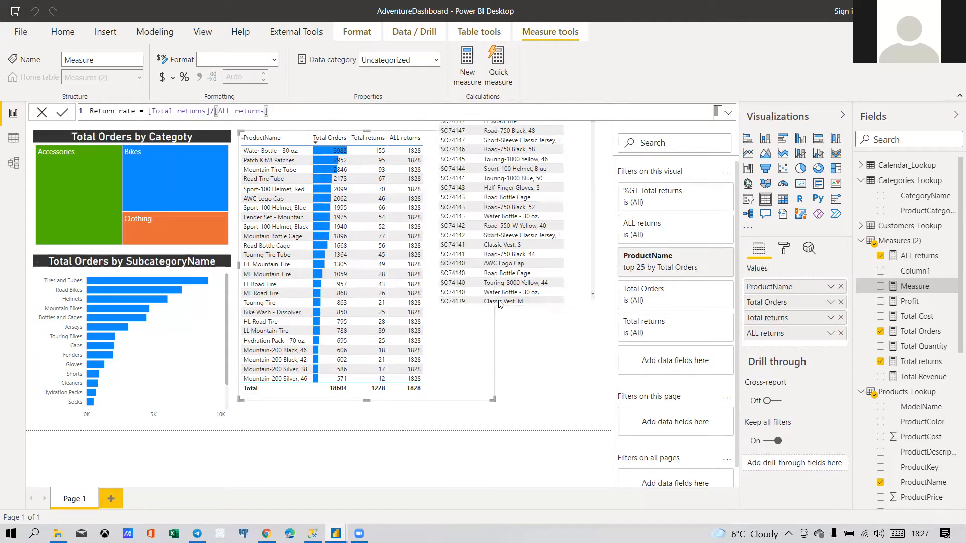
key("Return")
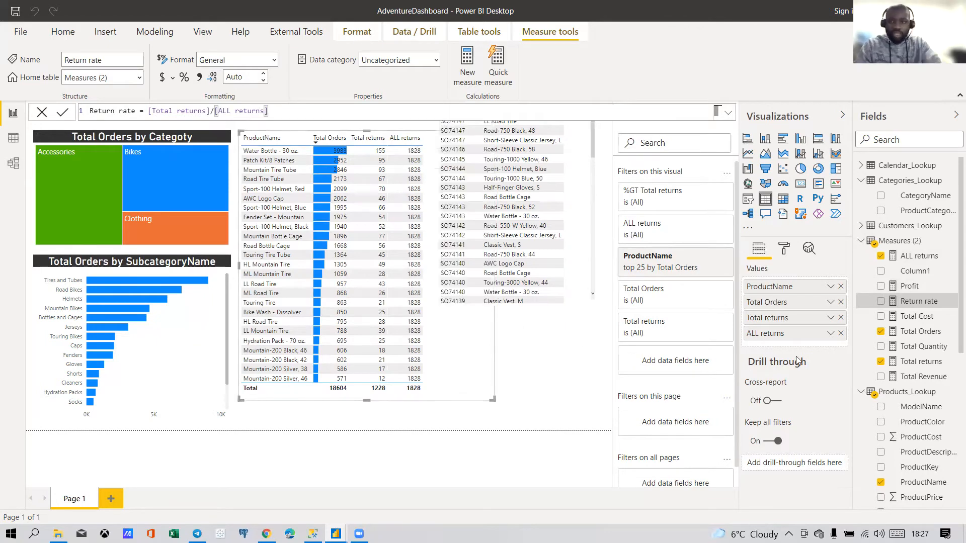
Step: Add the Return rate measure to the top 25 products table and show Total returns as a percent of grand total
left_click(880, 301)
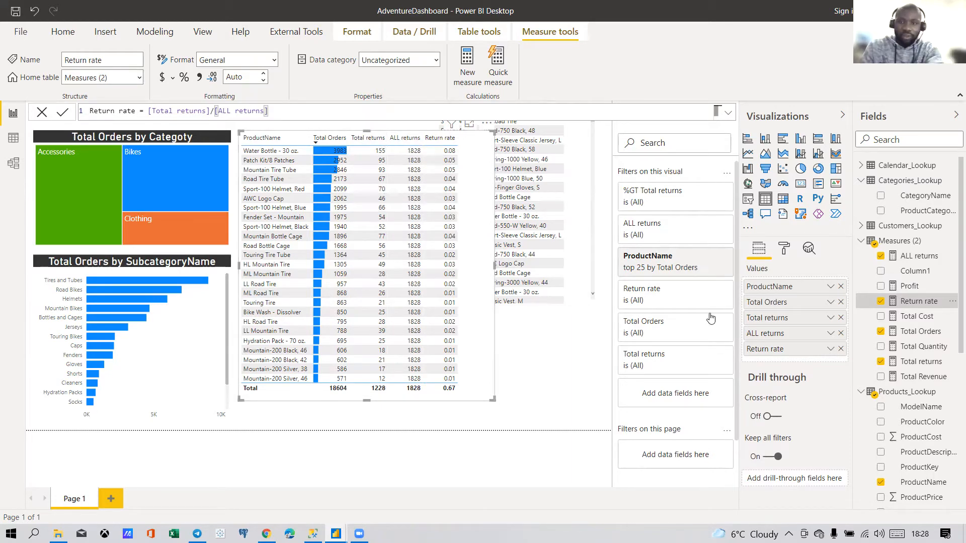
left_click(830, 317)
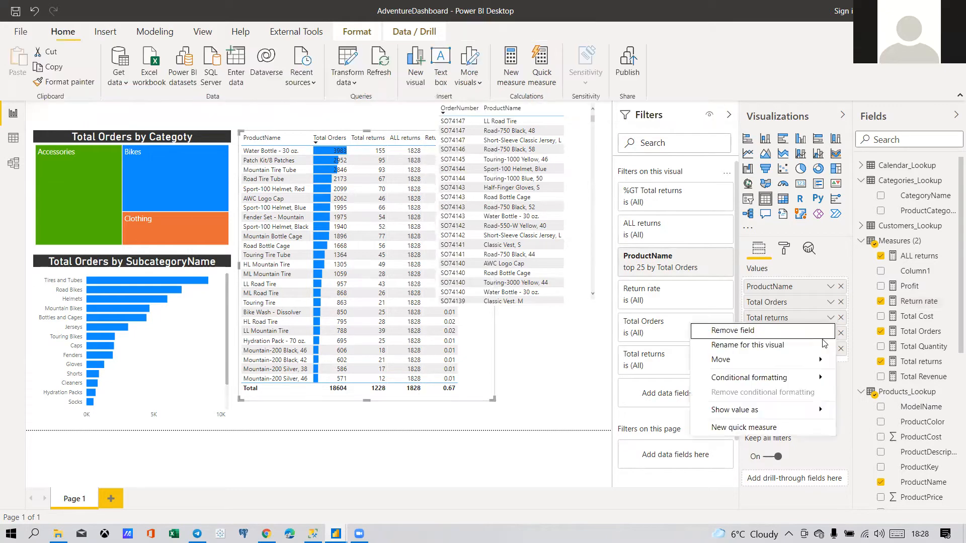
mouse_move(785, 409)
left_click(898, 427)
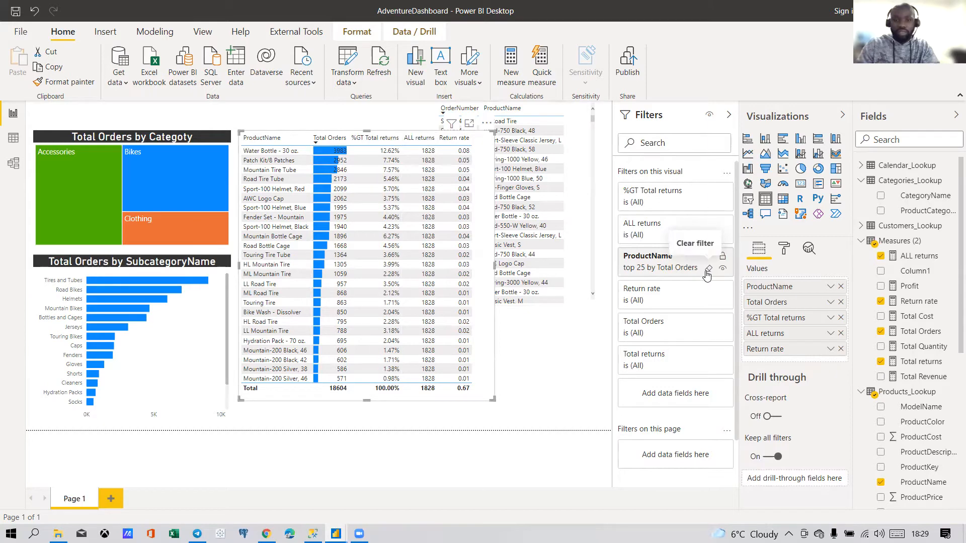
Step: Clear the top 25 ProductName filter to compare Return rate with %GT Total returns across all products, and undo the clearing
left_click(707, 269)
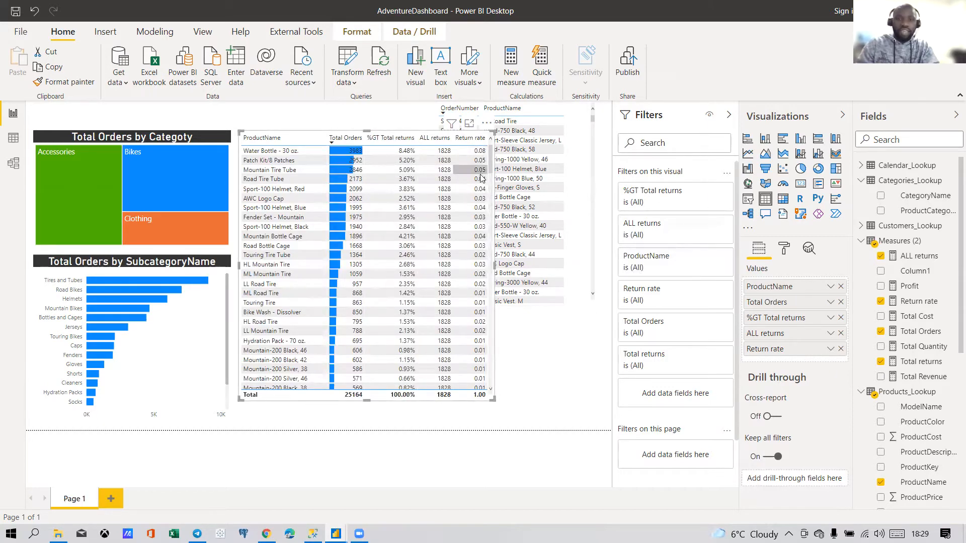
scroll(479, 211, "down", 5)
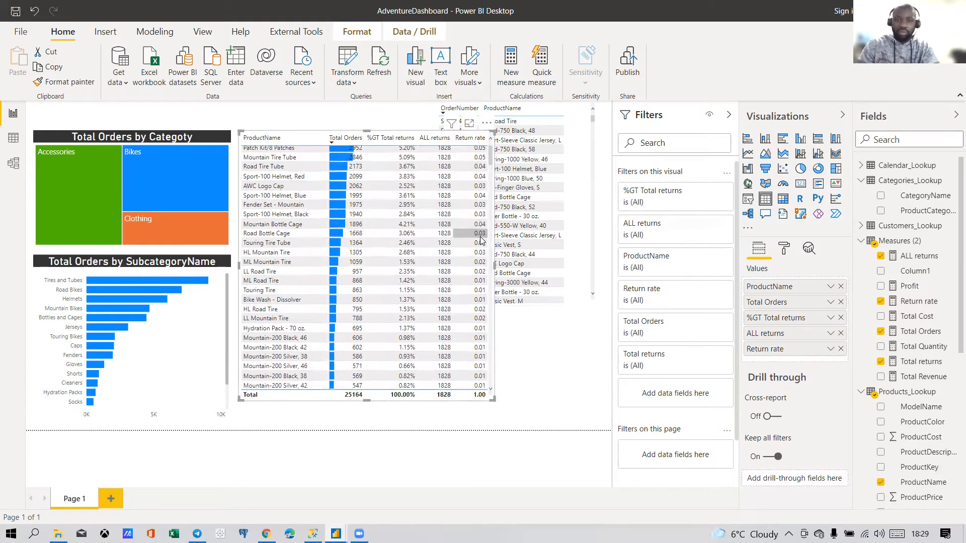
scroll(480, 241, "up", 5)
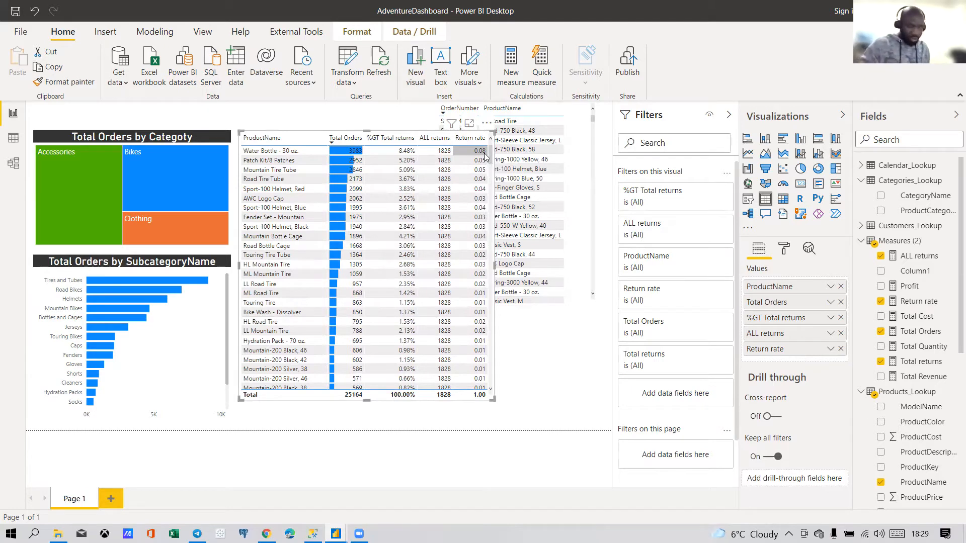
left_click(524, 333)
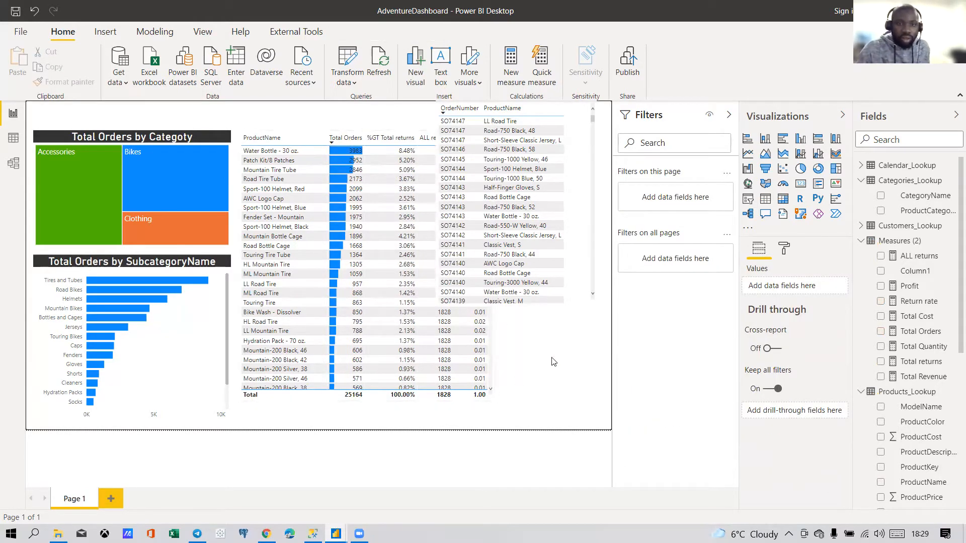
left_click(557, 308)
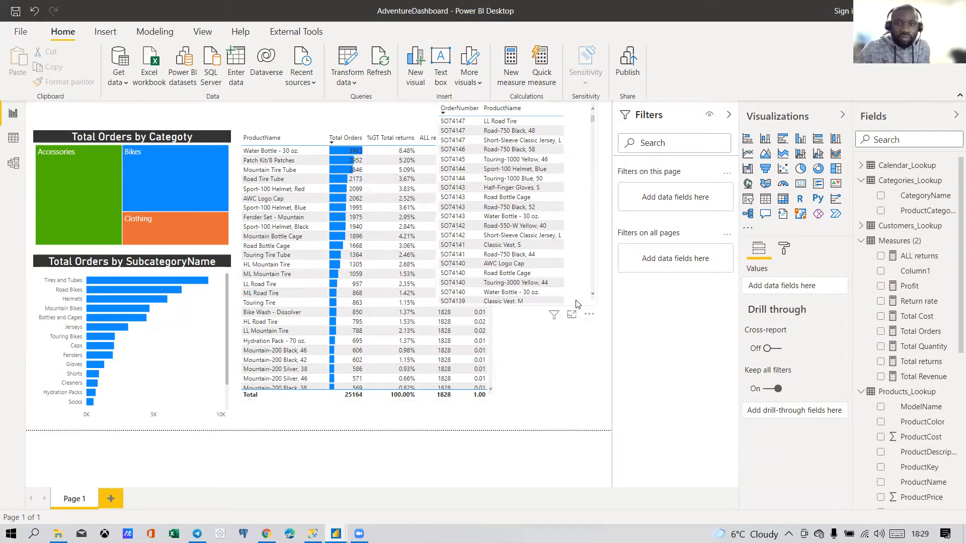
left_click(308, 134)
scroll(414, 247, "down", 3)
left_click(570, 345)
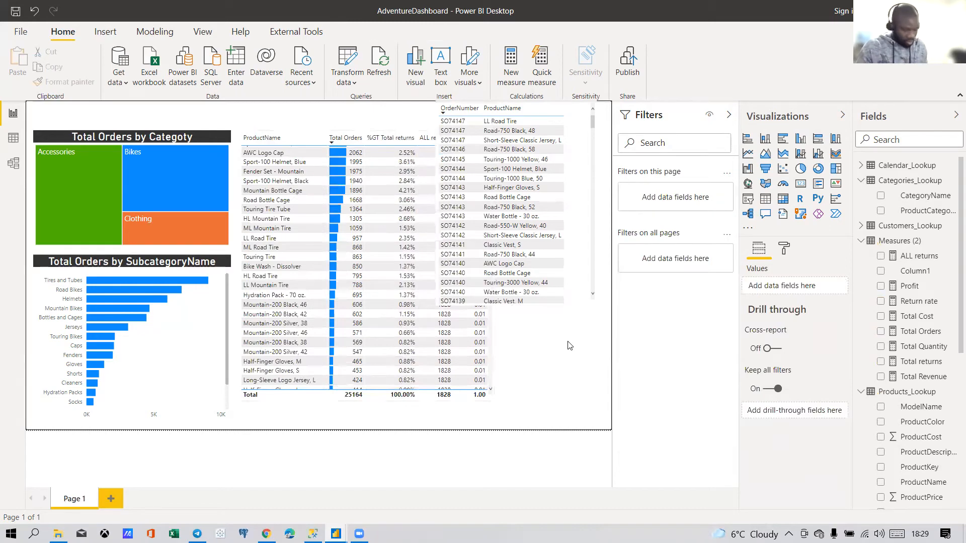
key("ctrl+z")
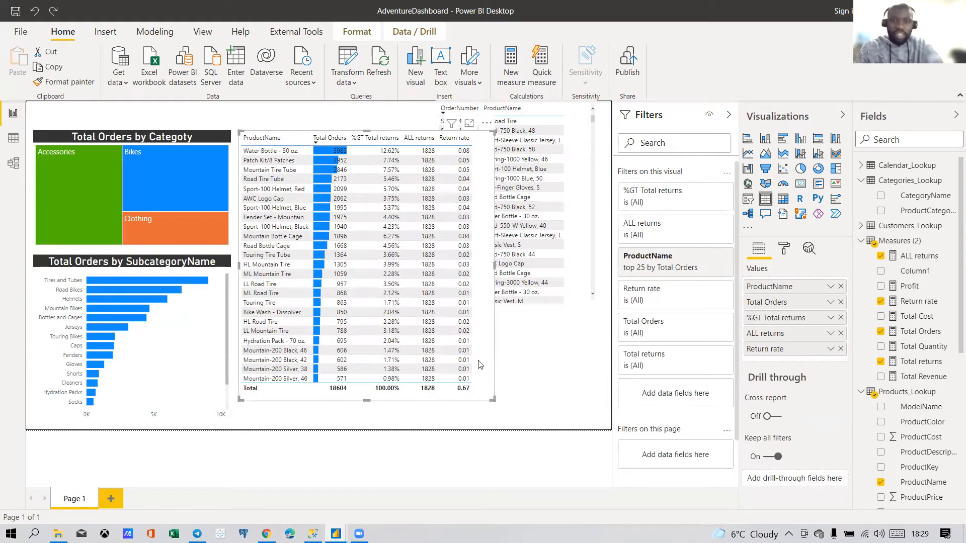
Step: Change the products table's ProductName filter to the top 10 by Total Orders
left_click(708, 256)
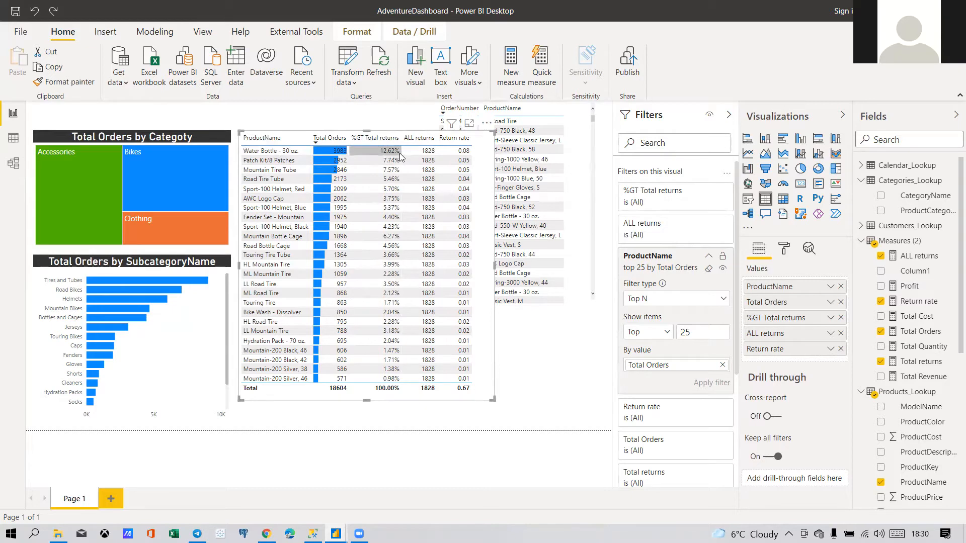
left_click_drag(702, 337, 683, 334)
type("10")
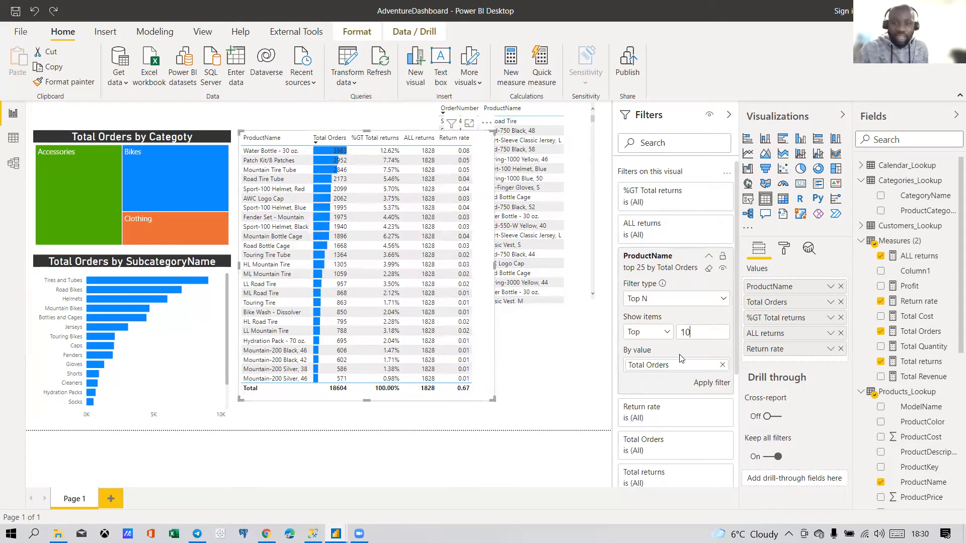
left_click(709, 384)
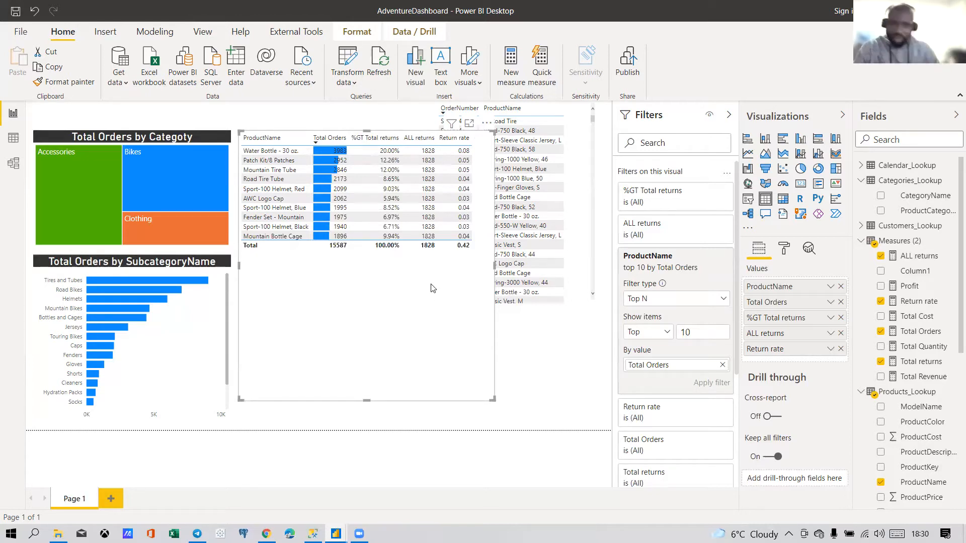
Step: Remove Return rate, ALL returns and %GT Total returns from the products table, and undo the removal of Total Orders
left_click(840, 349)
left_click(840, 333)
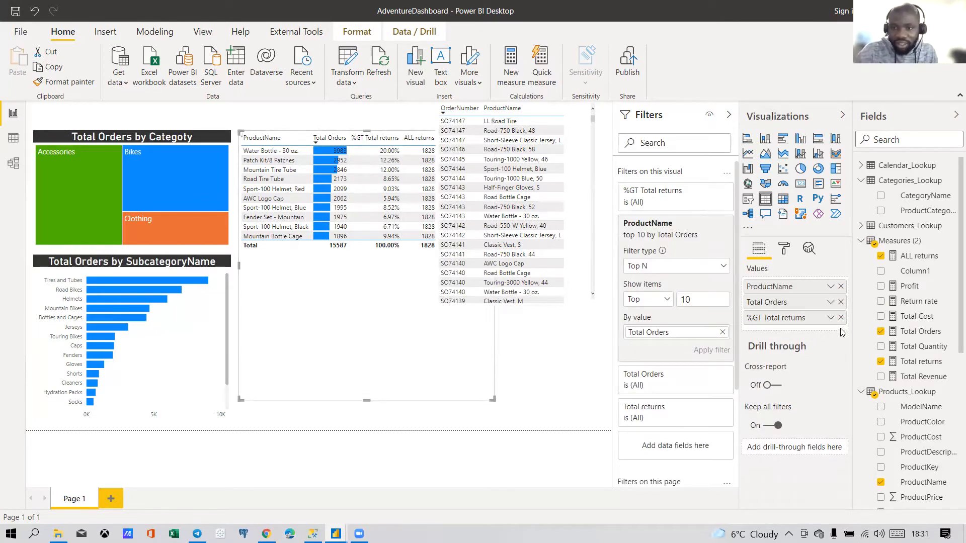
left_click(840, 318)
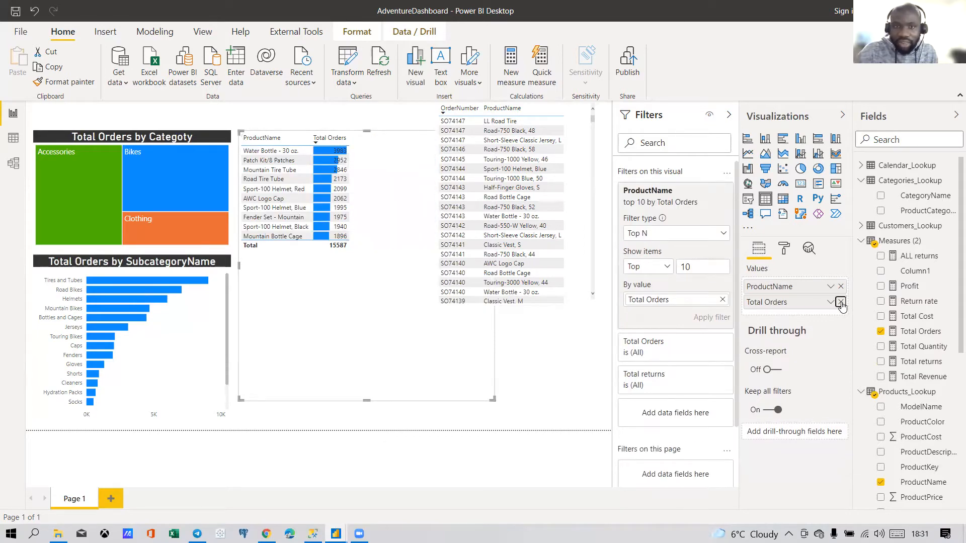
left_click(840, 301)
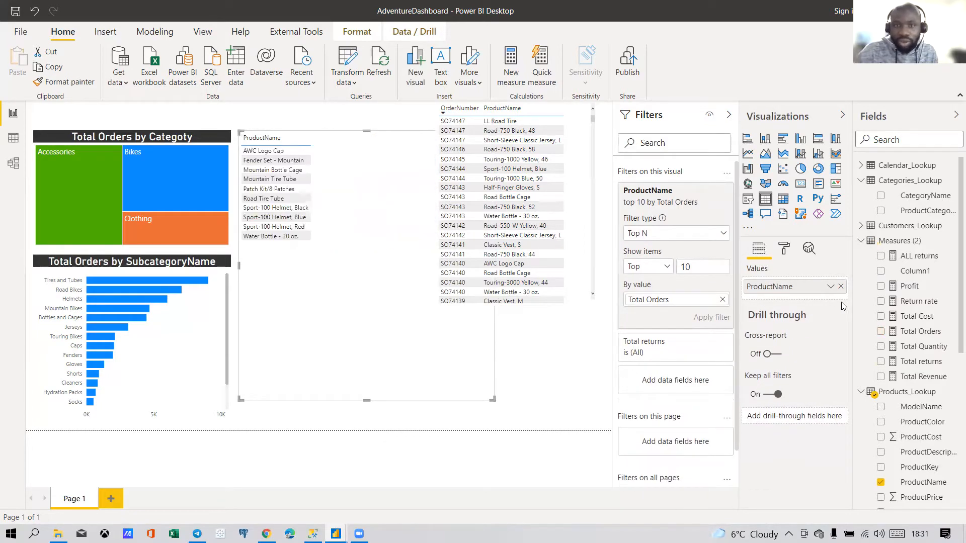
left_click(526, 398)
key("ctrl+z")
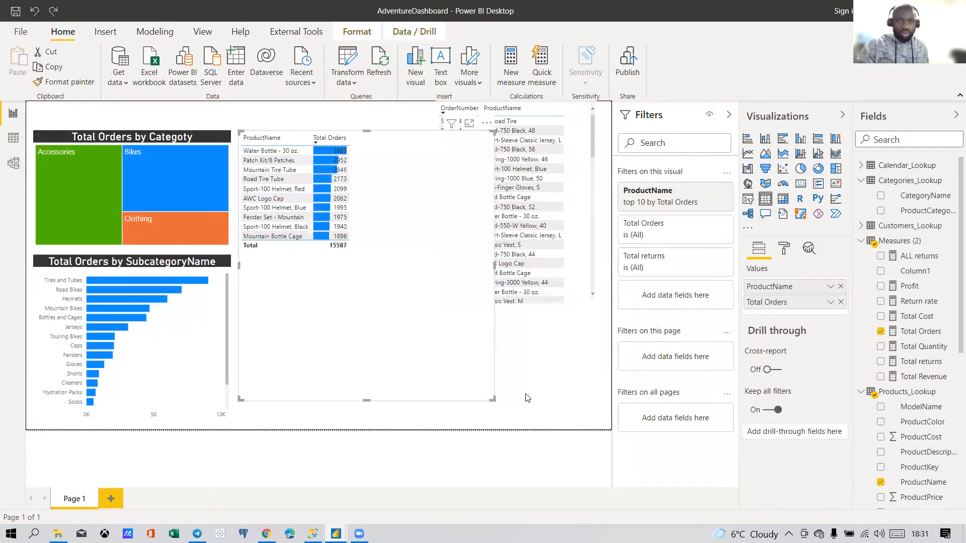
Step: Create a measure in the Measures (2) table with the formula Return per Order = 'Measures (2)'[Total returns]/ [Total Orders]
left_click(591, 378)
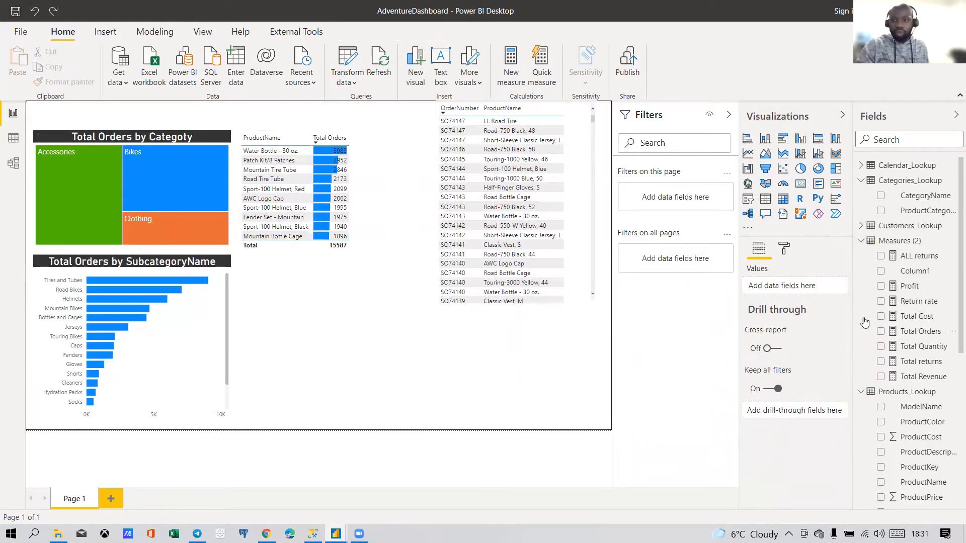
right_click(905, 246)
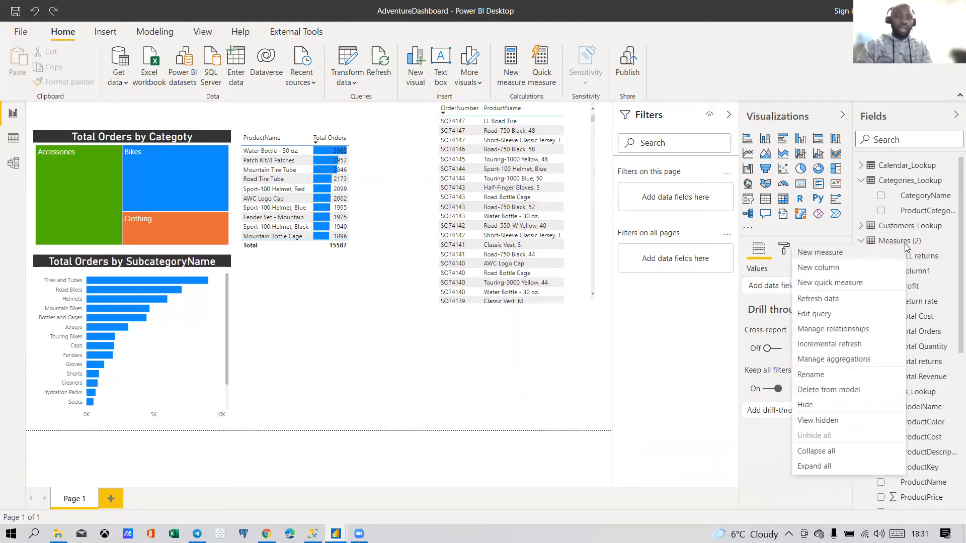
key("Escape")
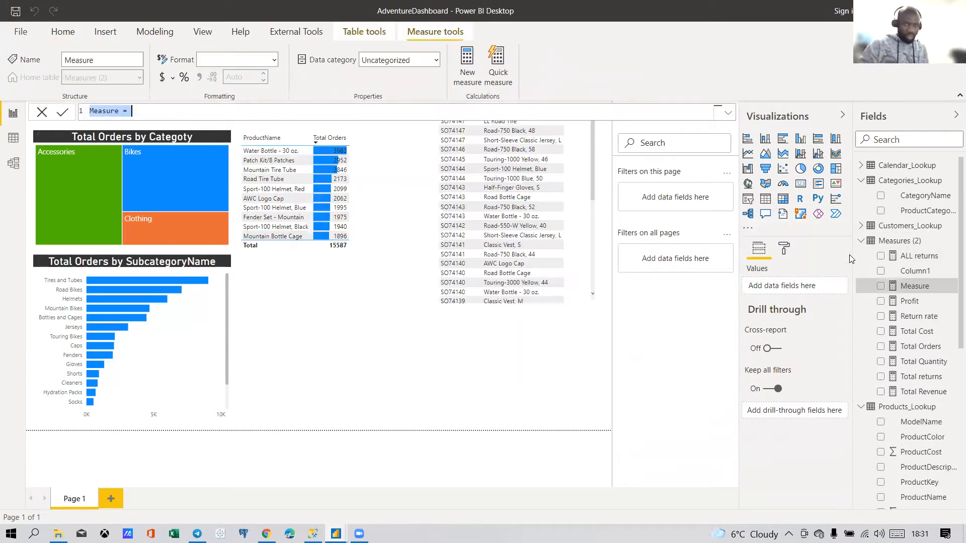
type("Return per Order")
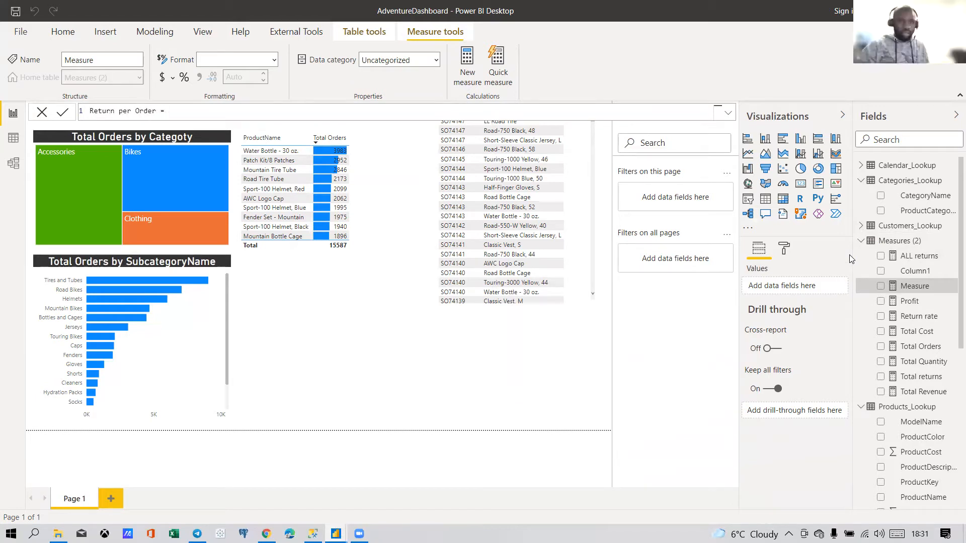
type(" = return")
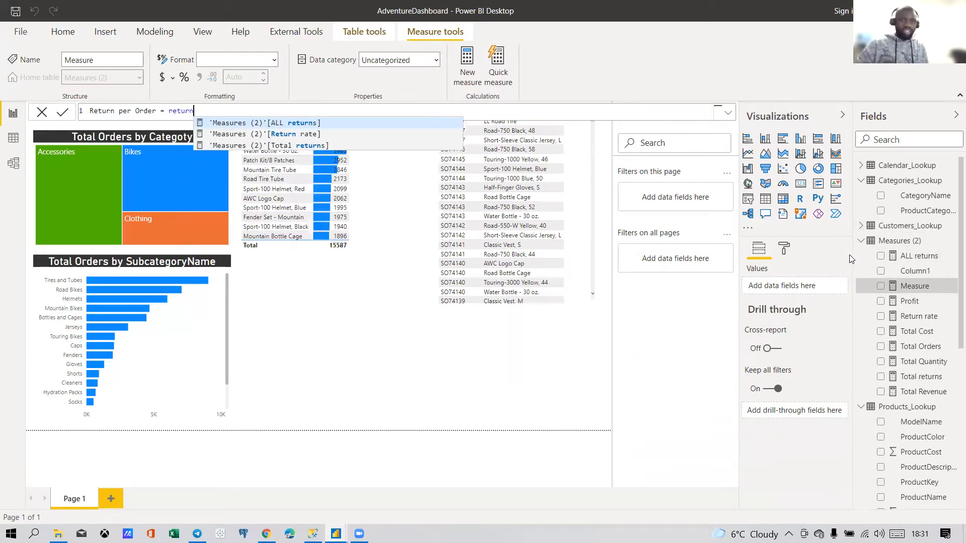
key("Down")
key("Down")
key("Tab")
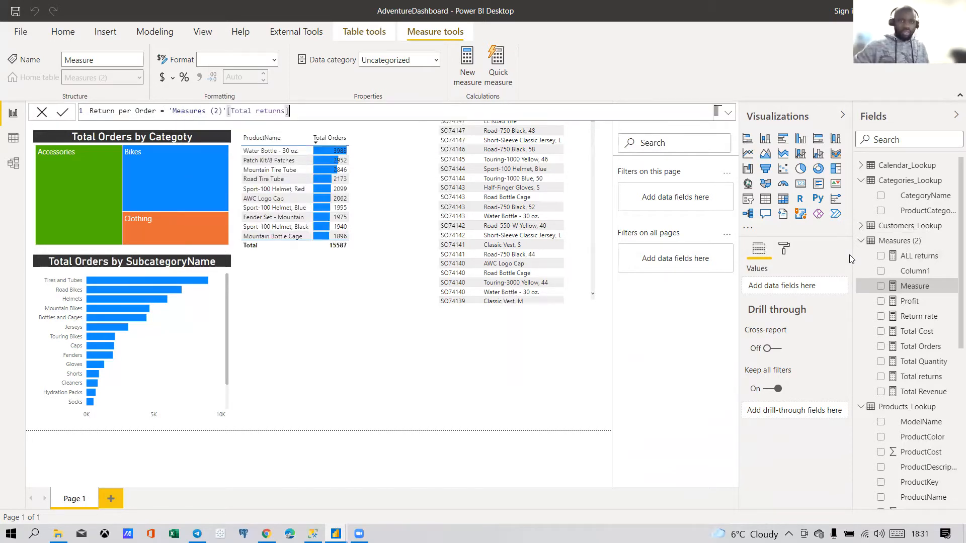
type("/ ")
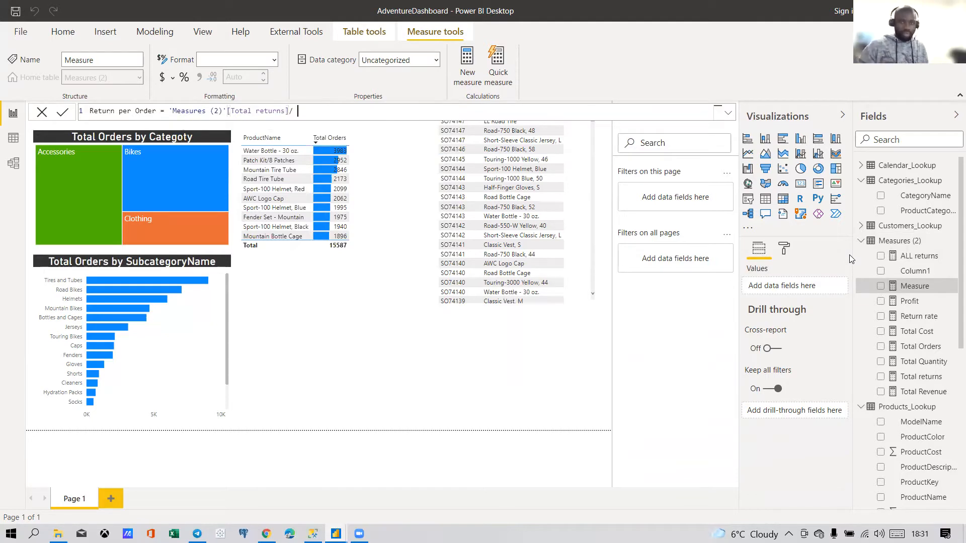
type("order")
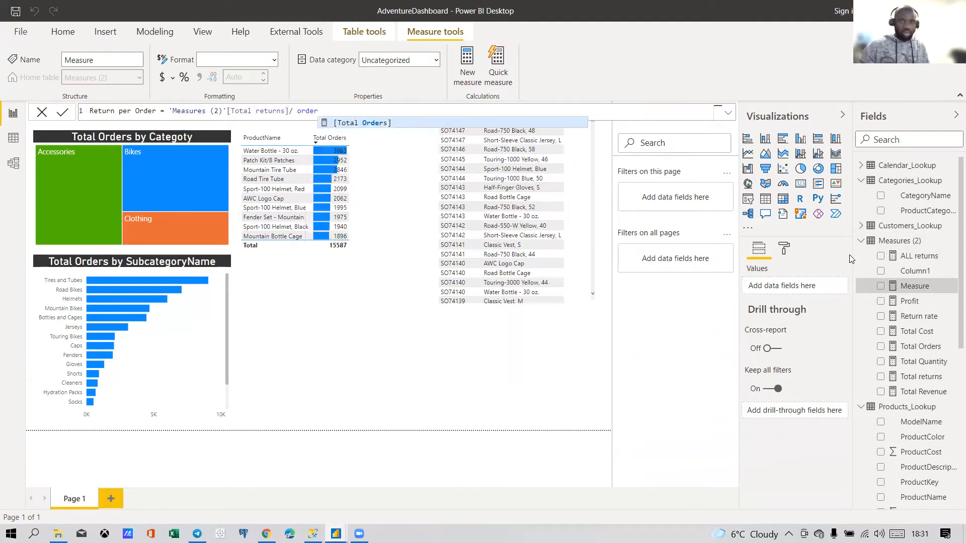
key("Tab")
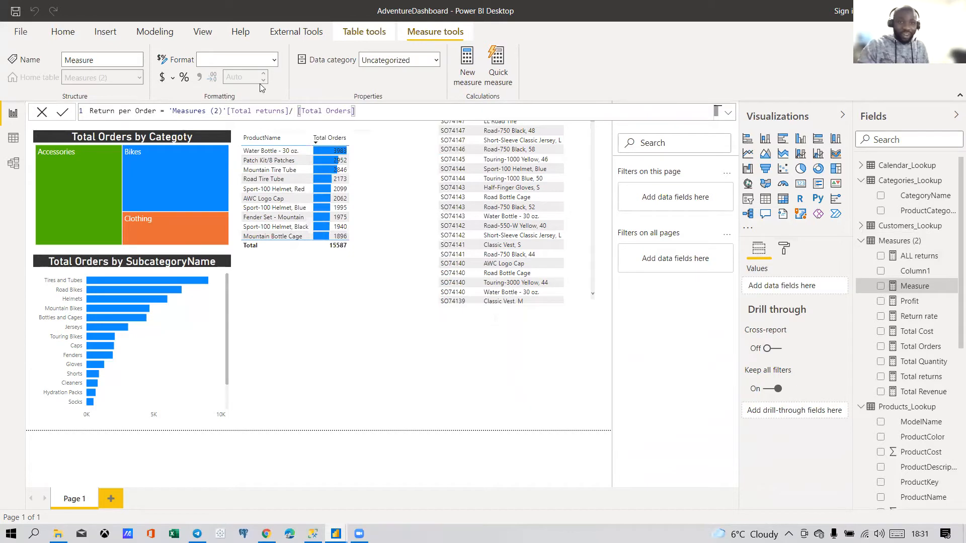
Step: Shorten the Return per Order formula to [Total returns]/ [Total Orders] by removing the table prefix, and commit the measure
left_click(228, 111)
key("BackSpace")
key("BackSpace")
key("BackSpace")
key("BackSpace")
key("BackSpace")
key("BackSpace")
key("BackSpace")
key("BackSpace")
key("BackSpace")
key("BackSpace")
key("BackSpace")
key("BackSpace")
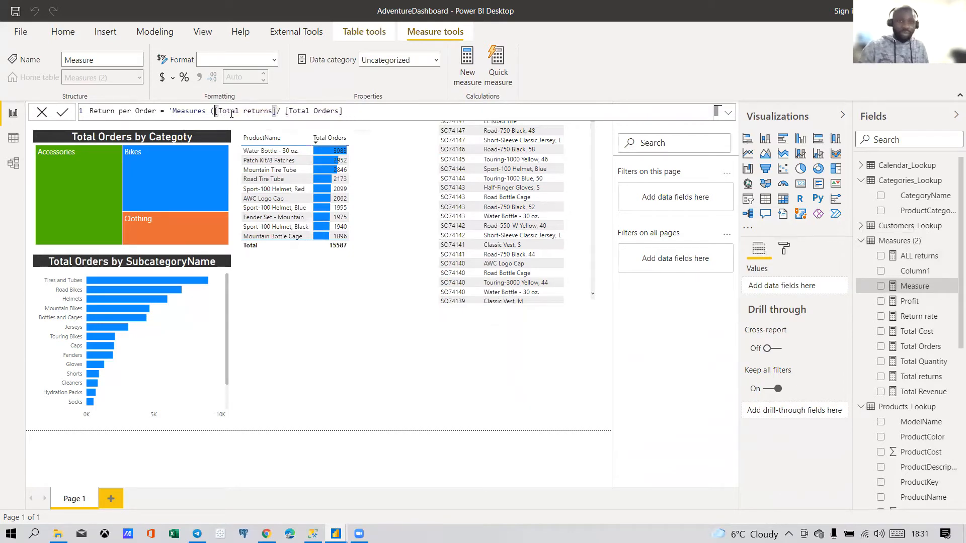
key("BackSpace")
key("BackSpace")
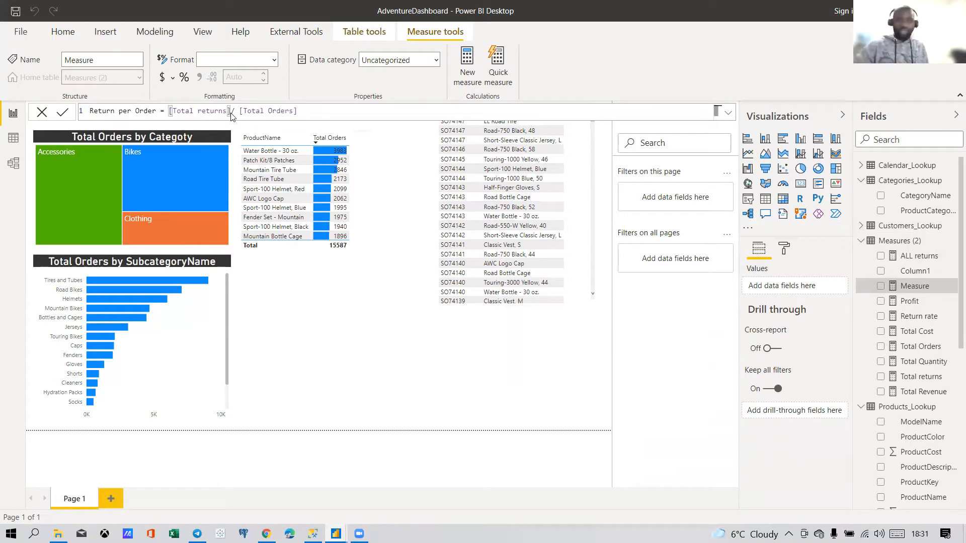
key("Return")
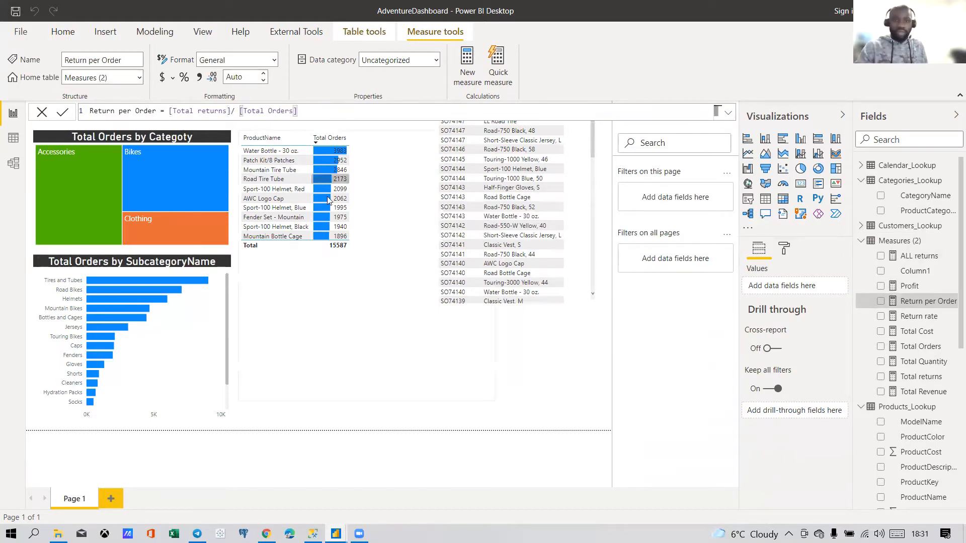
Step: Add the Return per Order measure to the top 10 products table and format it as Percentage
left_click(340, 252)
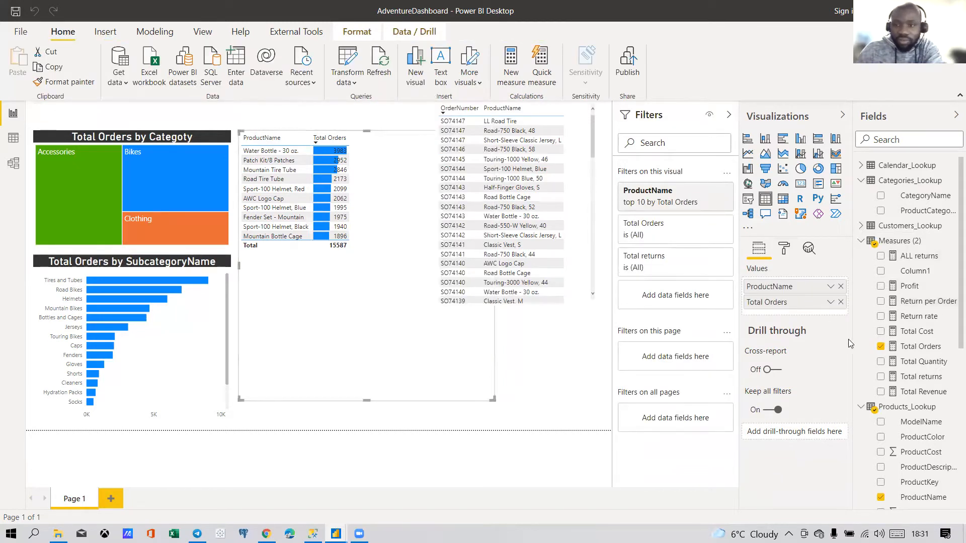
left_click(880, 301)
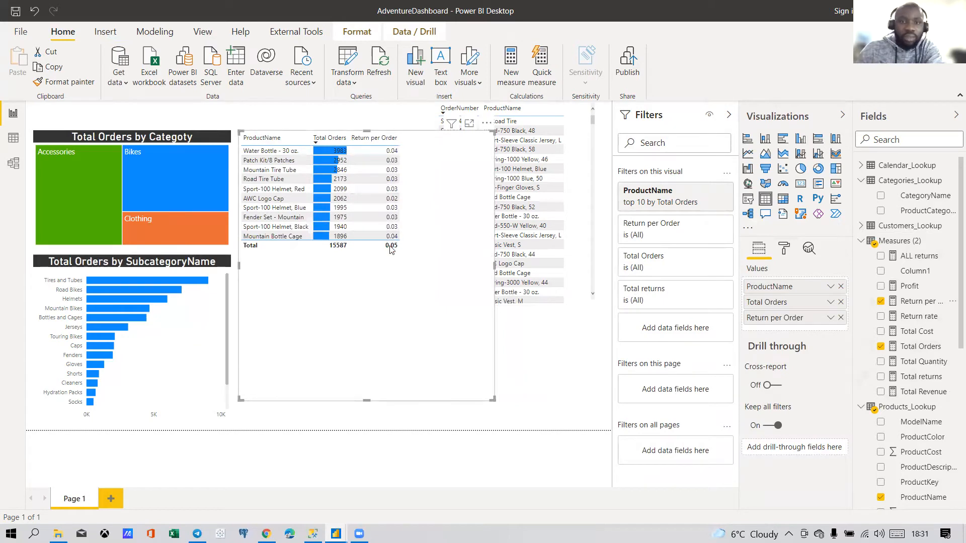
left_click(917, 302)
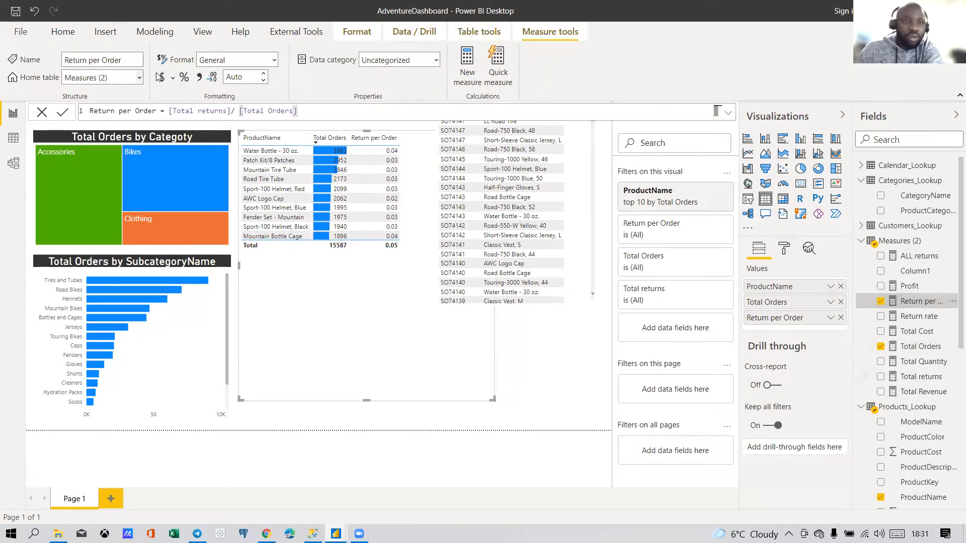
left_click(273, 63)
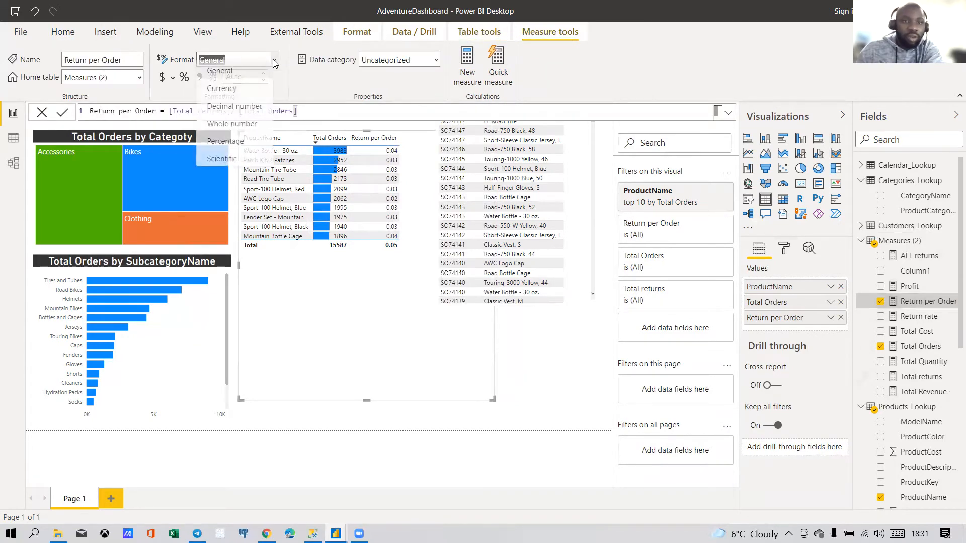
left_click(240, 147)
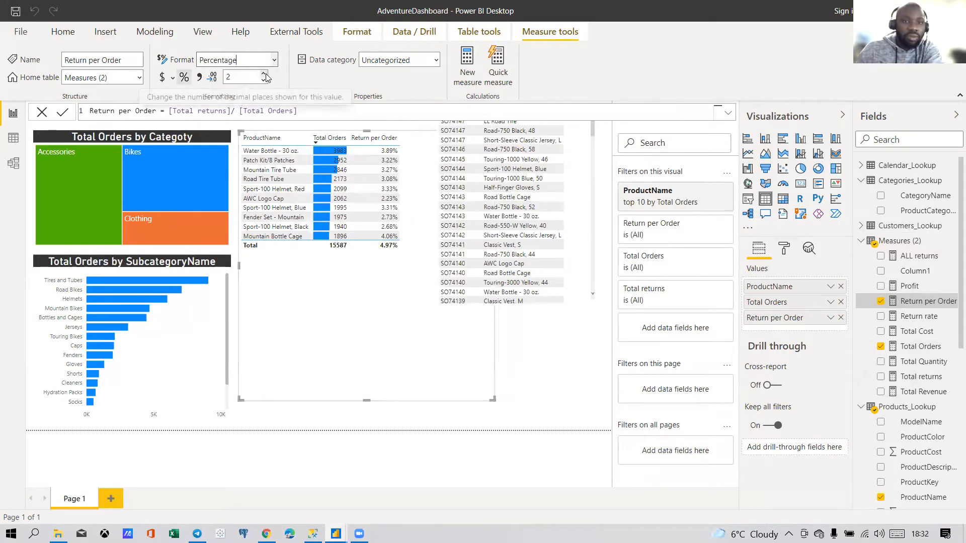
Step: Clear the products table's ProductName filter and resize the table to reach the page's lower edge
left_click_drag(493, 400, 420, 355)
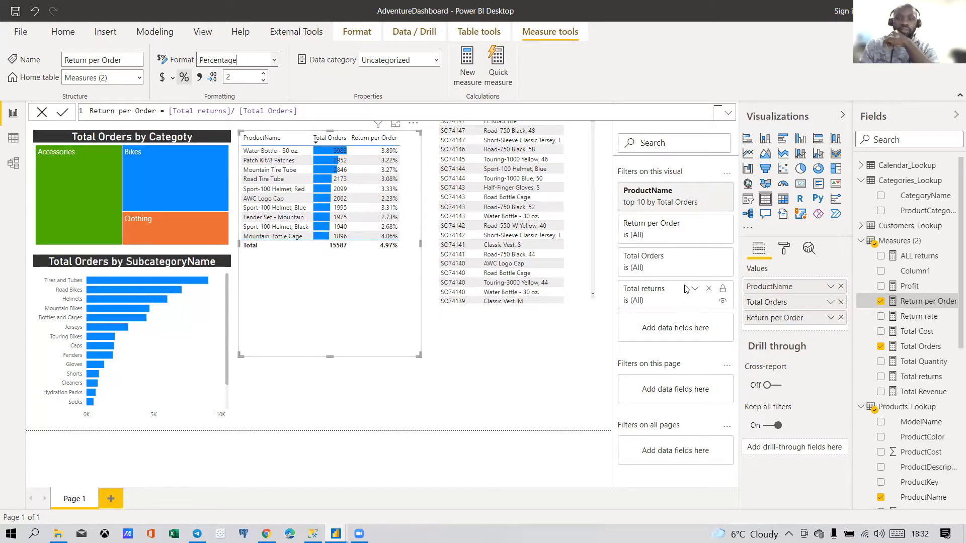
left_click(687, 205)
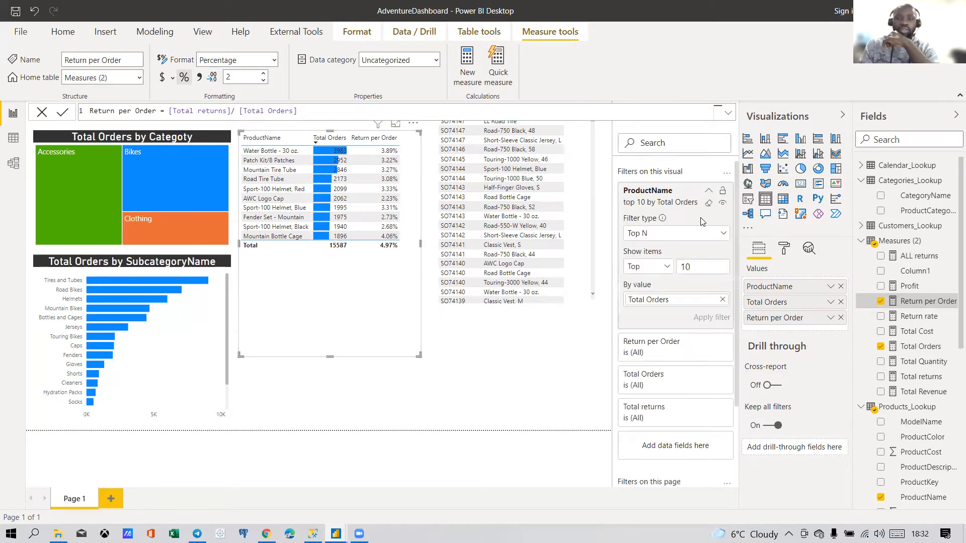
left_click(708, 203)
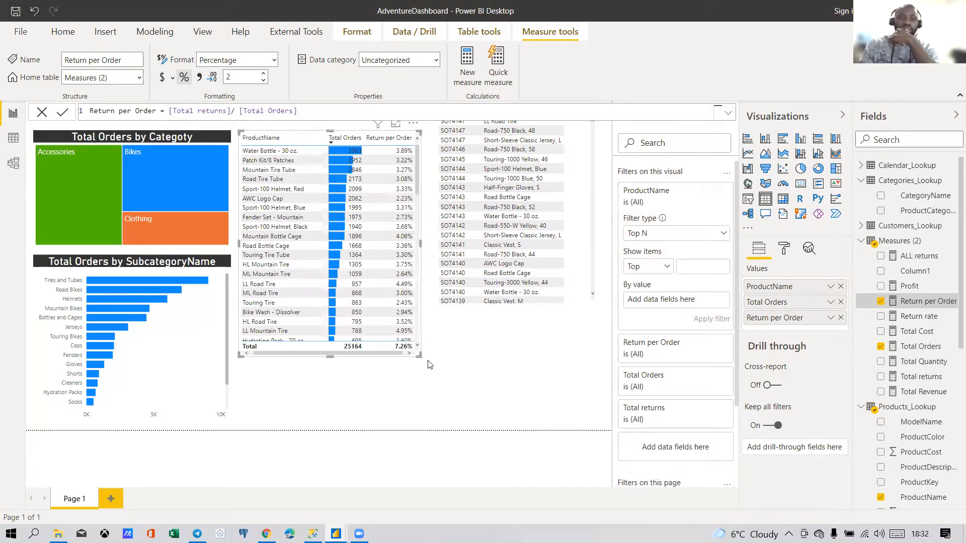
left_click_drag(420, 356, 449, 428)
Step: Examine the Return per Order percentages across all products in the table
scroll(404, 327, "down", 8)
scroll(405, 326, "up", 10)
scroll(402, 171, "down", 10)
scroll(401, 175, "up", 10)
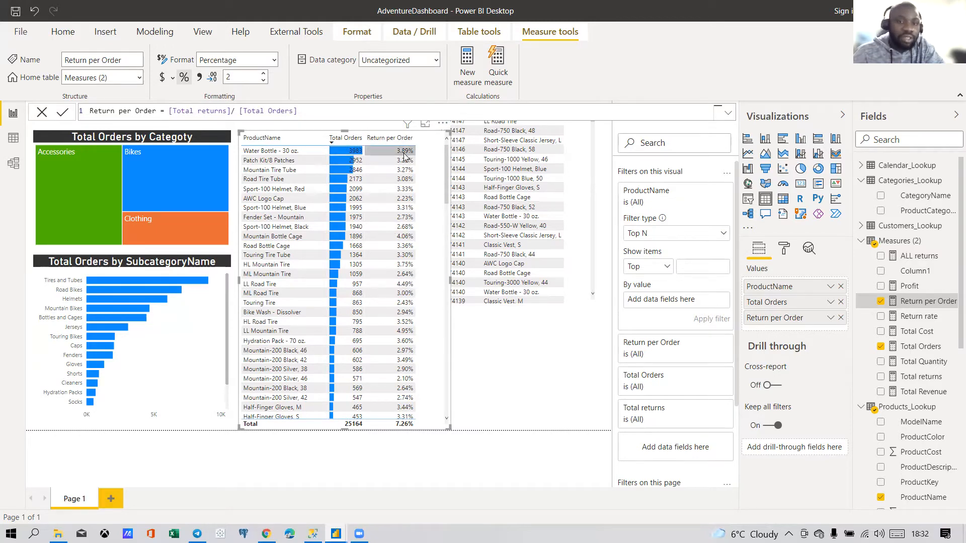
scroll(403, 217, "down", 15)
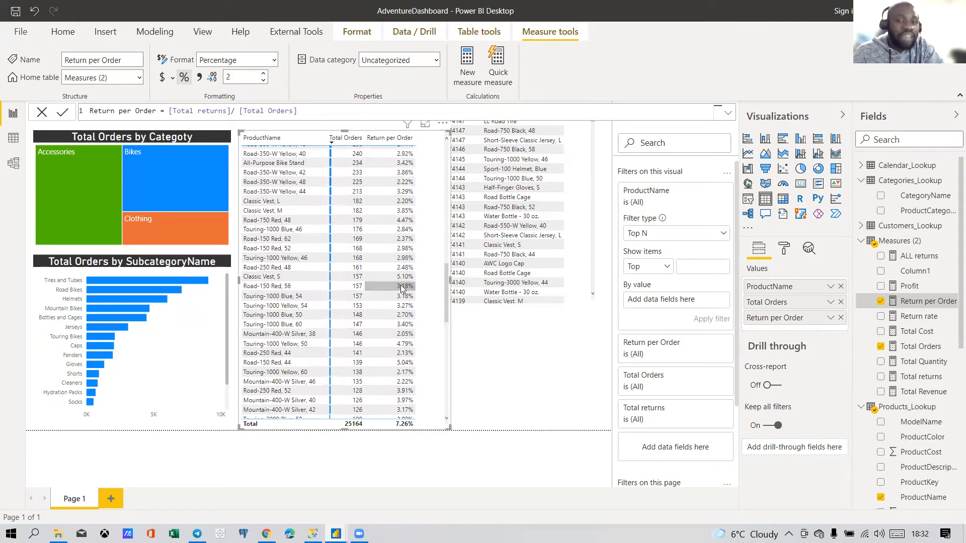
scroll(404, 250, "up", 15)
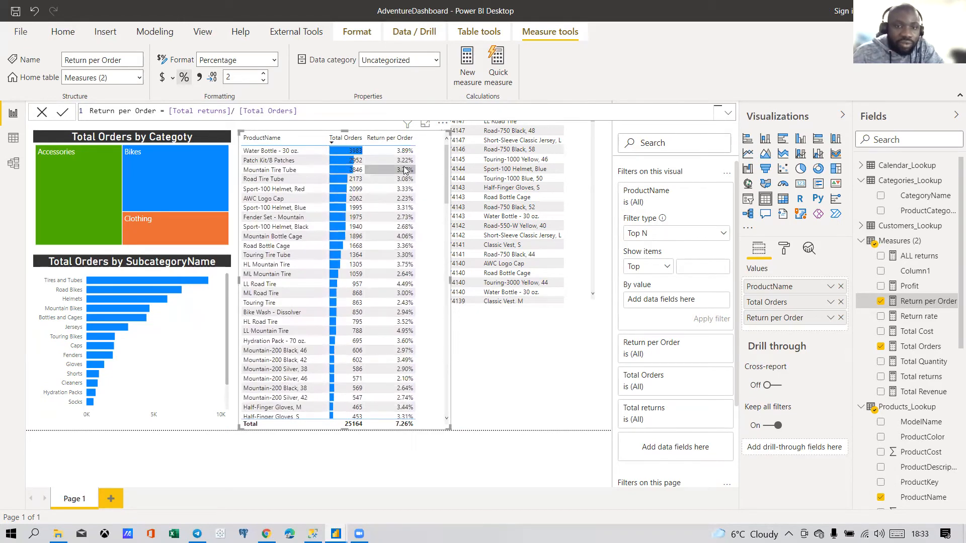
Step: Sort the products table by Return per Order in descending order, and undo the sorting
left_click(396, 144)
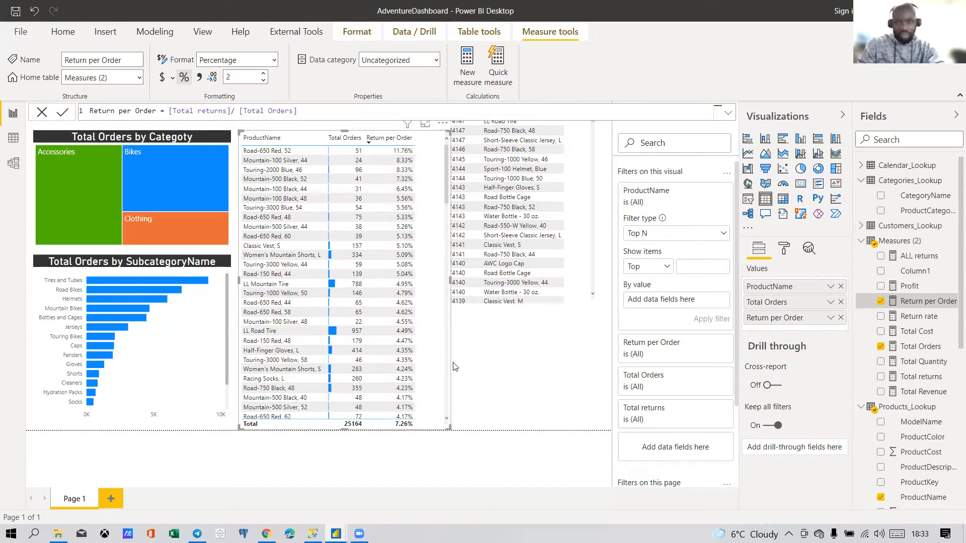
left_click(466, 363)
key("ctrl+z")
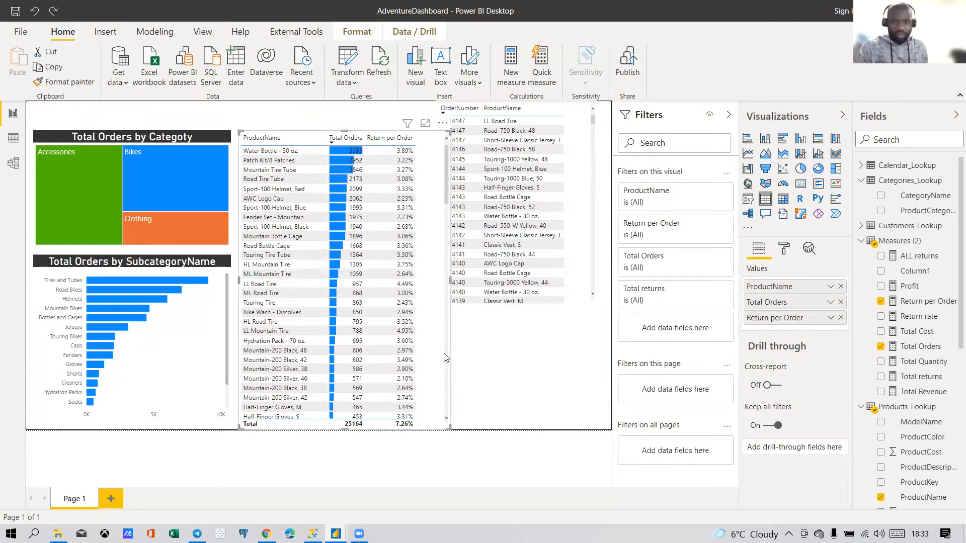
scroll(436, 375, "down", 5)
scroll(436, 374, "up", 5)
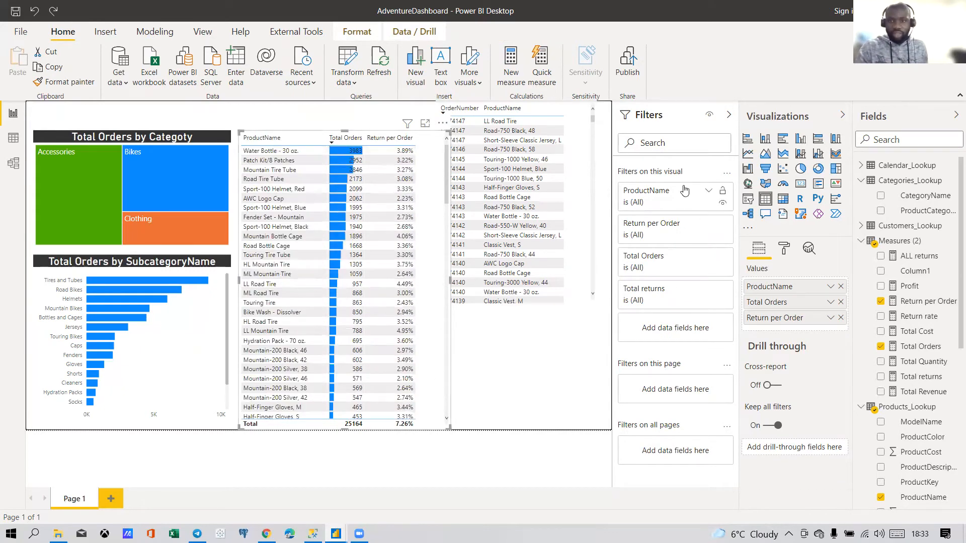
Step: Filter the products table's ProductName to the top 25 items by Total Orders
left_click(708, 191)
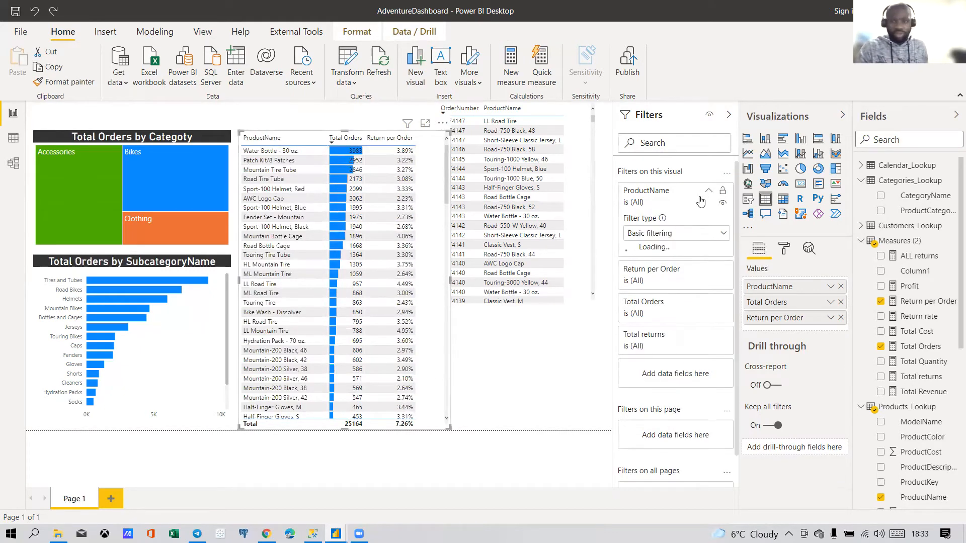
left_click(669, 234)
left_click(636, 280)
left_click(697, 269)
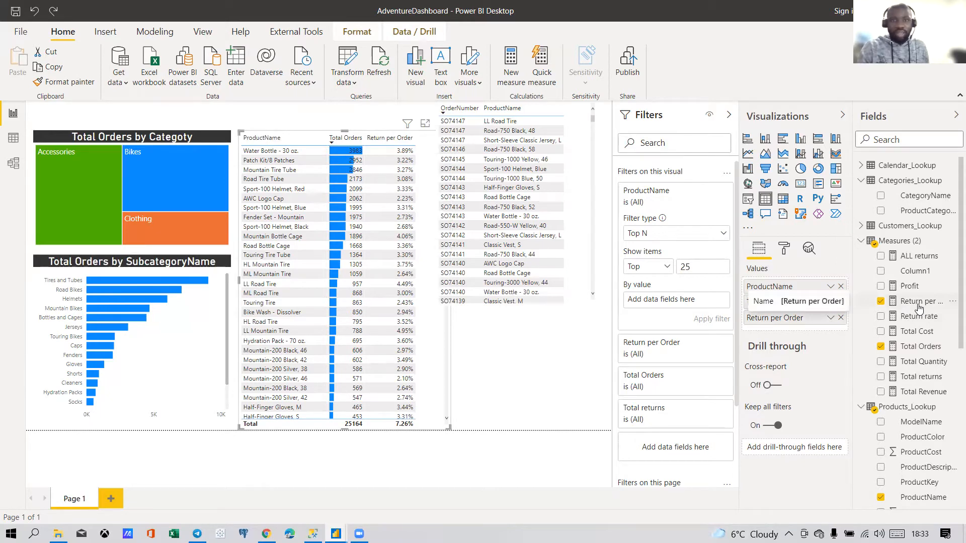
left_click_drag(920, 346, 707, 309)
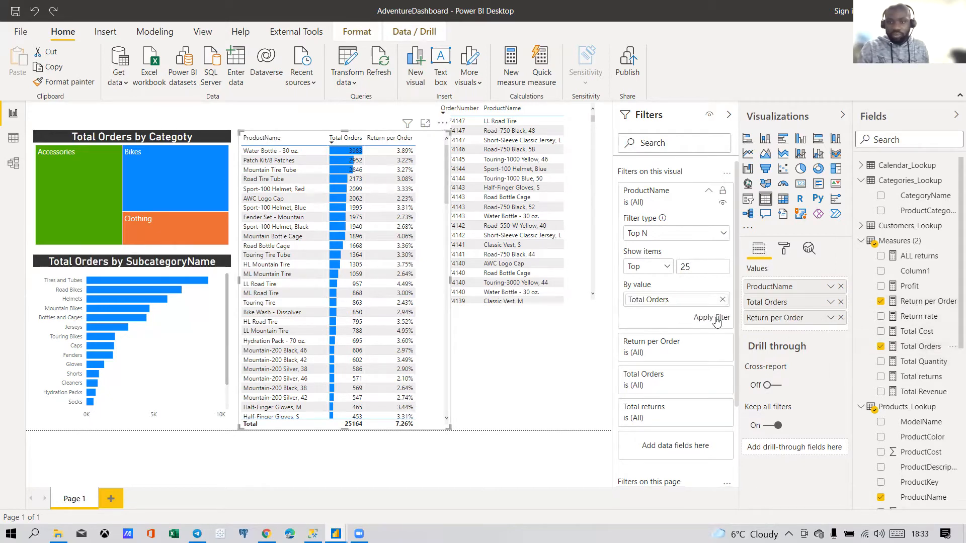
left_click(710, 317)
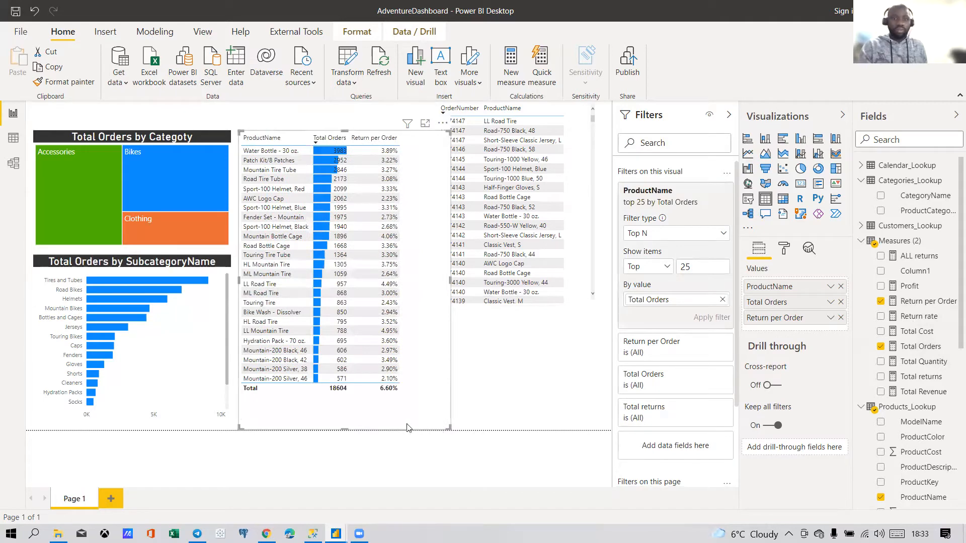
Step: Turn off the totals row in the products table and shorten the table to end just below its last product
left_click_drag(347, 415, 348, 401)
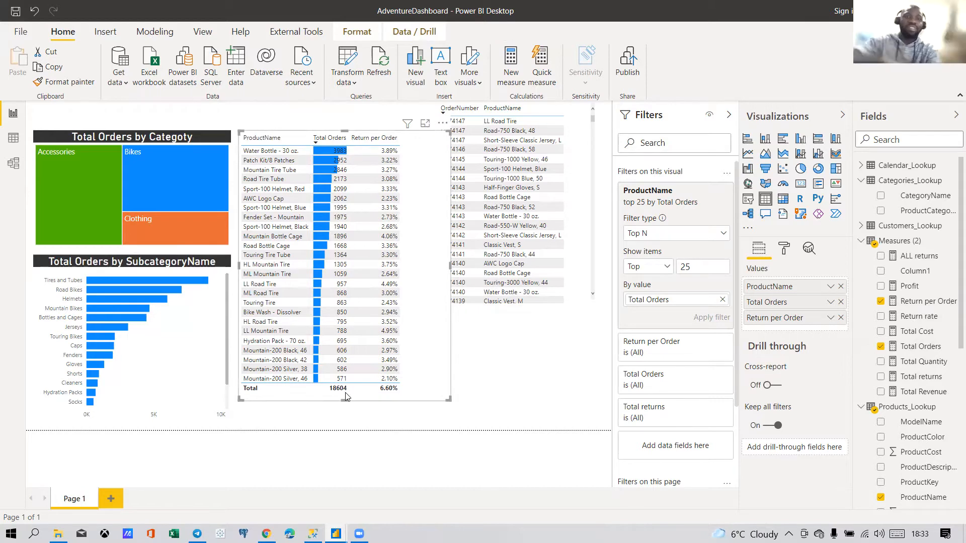
left_click(783, 248)
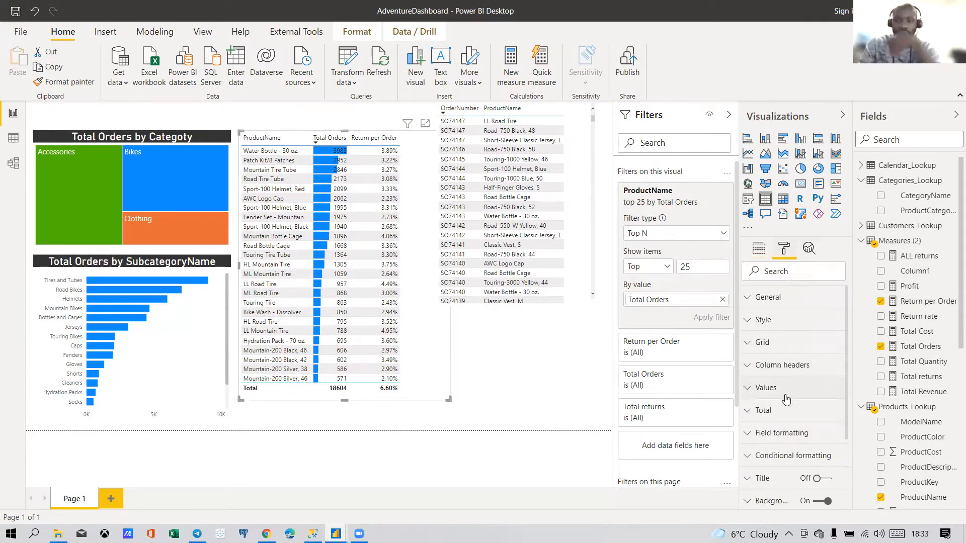
left_click(765, 414)
scroll(780, 403, "down", 1)
left_click(773, 388)
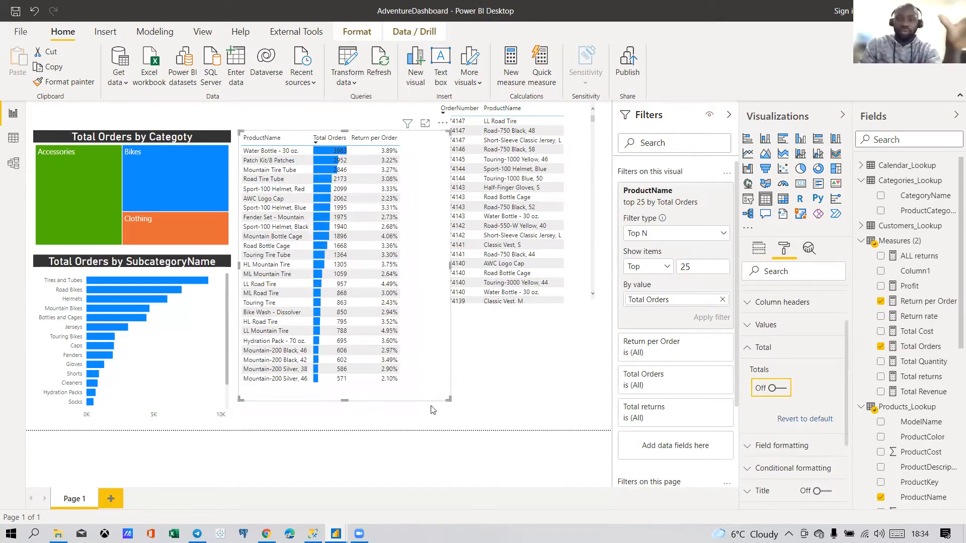
left_click_drag(343, 396, 344, 385)
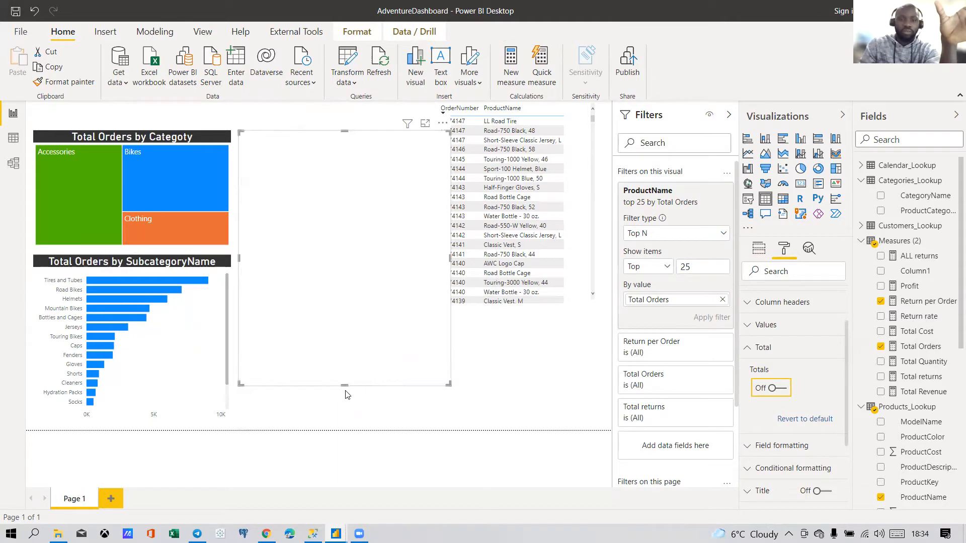
left_click(752, 348)
Step: Turn on background color conditional formatting for the Return per Order column of the products table
scroll(753, 354, "down", 1)
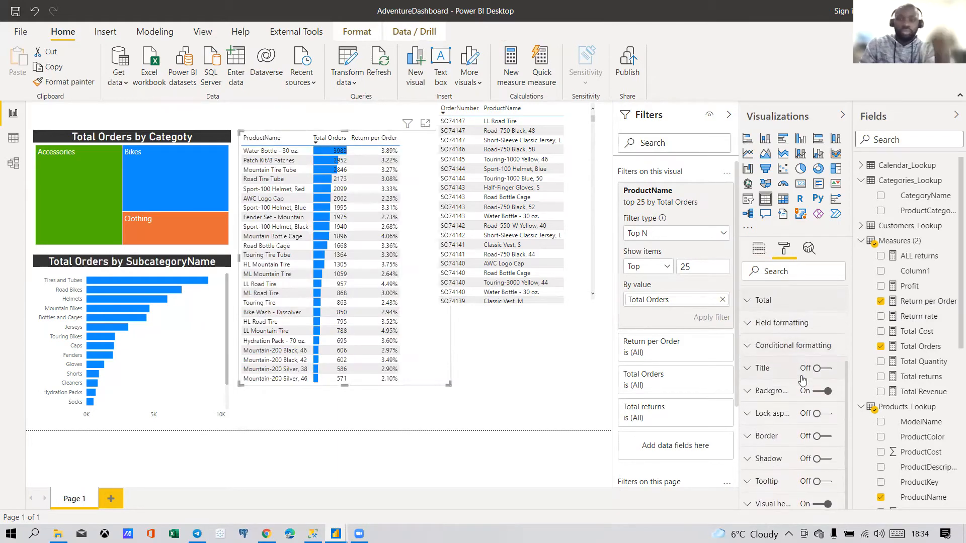
left_click(792, 355)
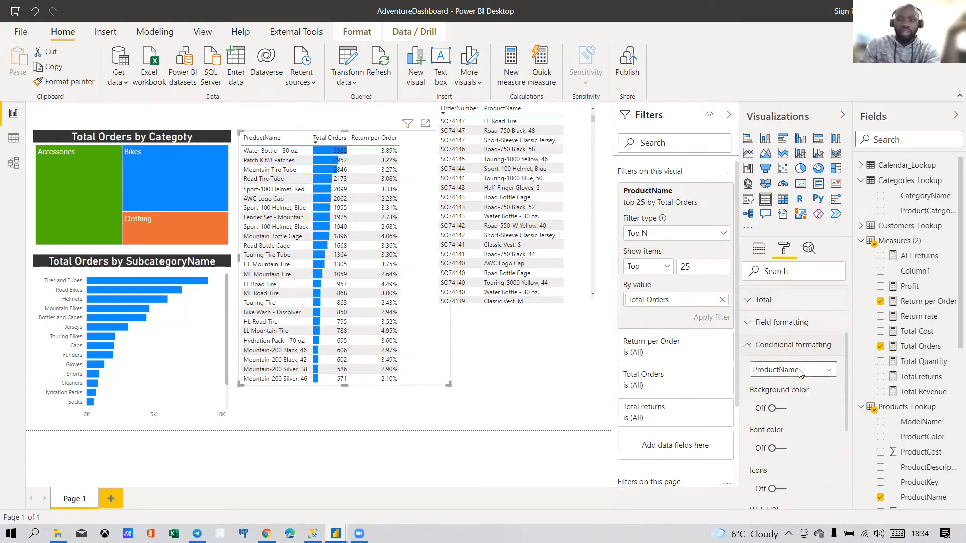
scroll(795, 373, "down", 1)
left_click(812, 307)
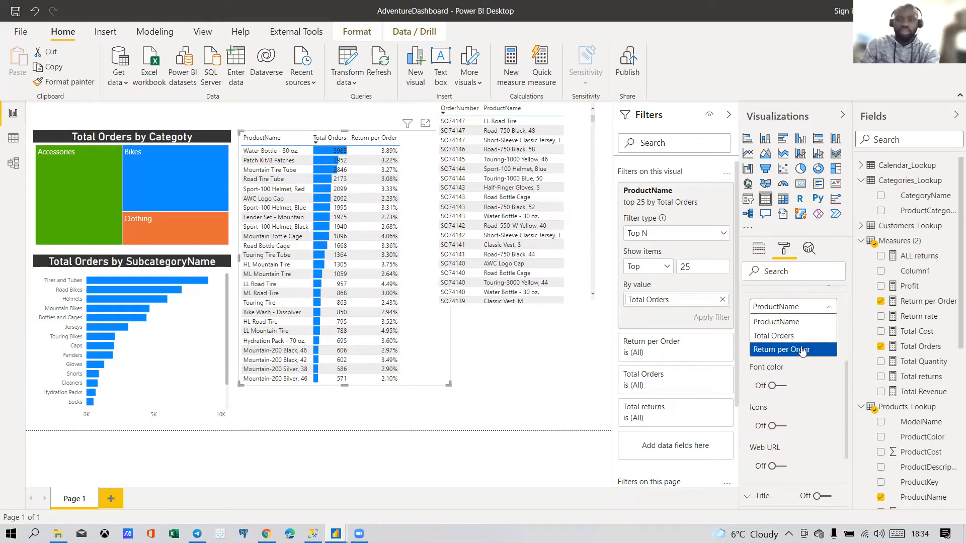
left_click(804, 349)
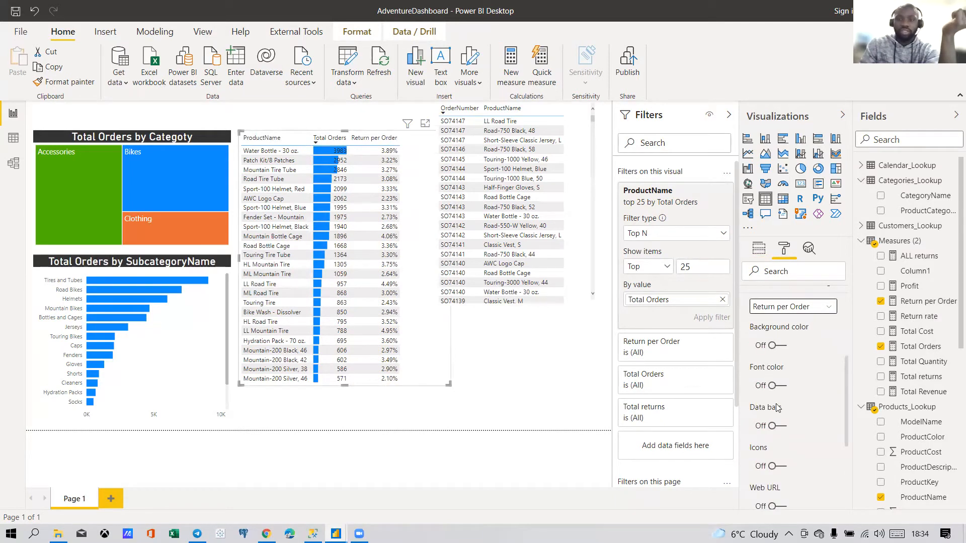
left_click(781, 347)
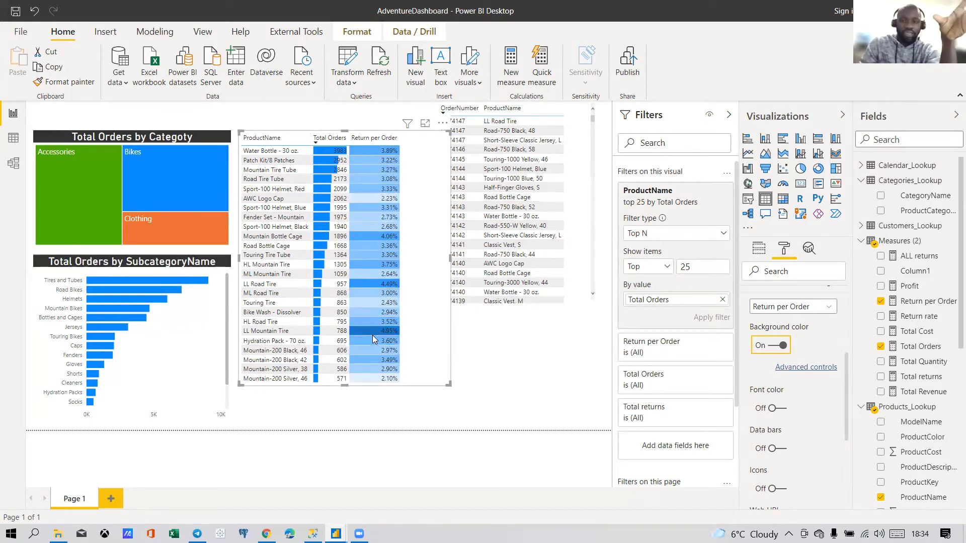
Step: Turn on font color formatting for Return per Order, with a gradient from light orange at the lowest value to white at the highest
left_click(781, 413)
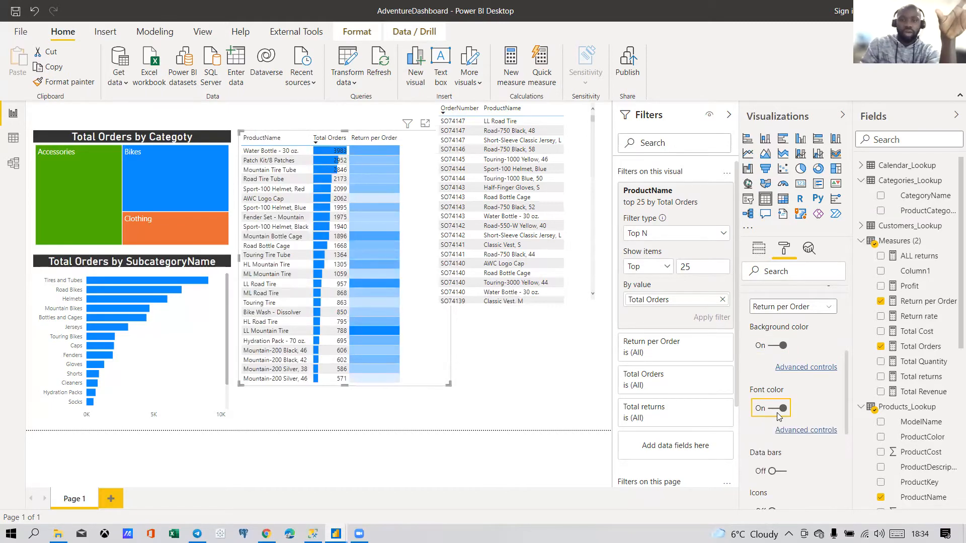
left_click(794, 430)
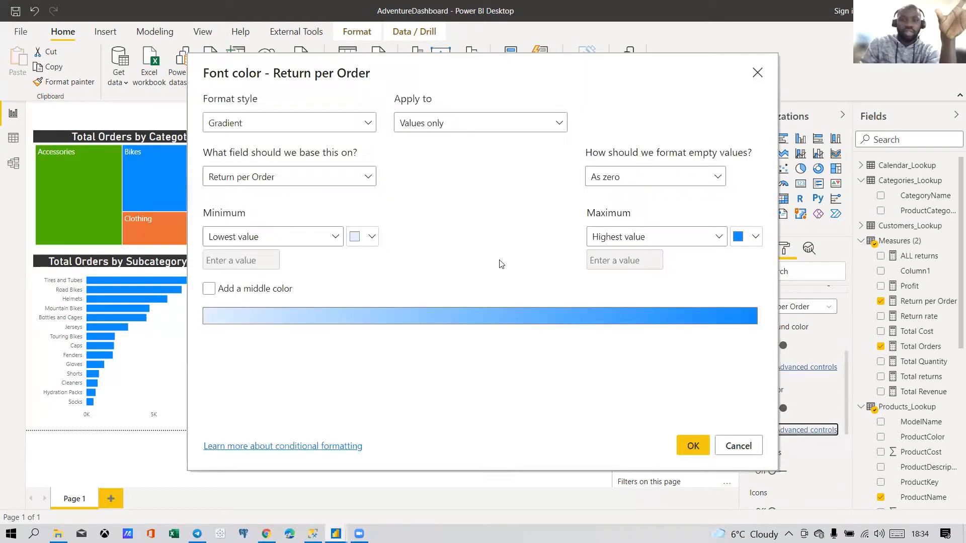
left_click(750, 240)
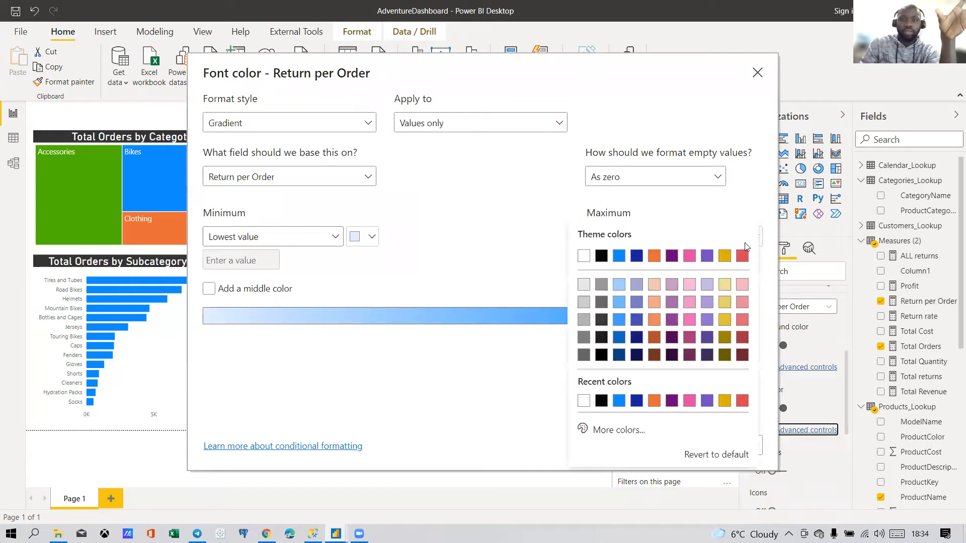
left_click(584, 256)
left_click(362, 240)
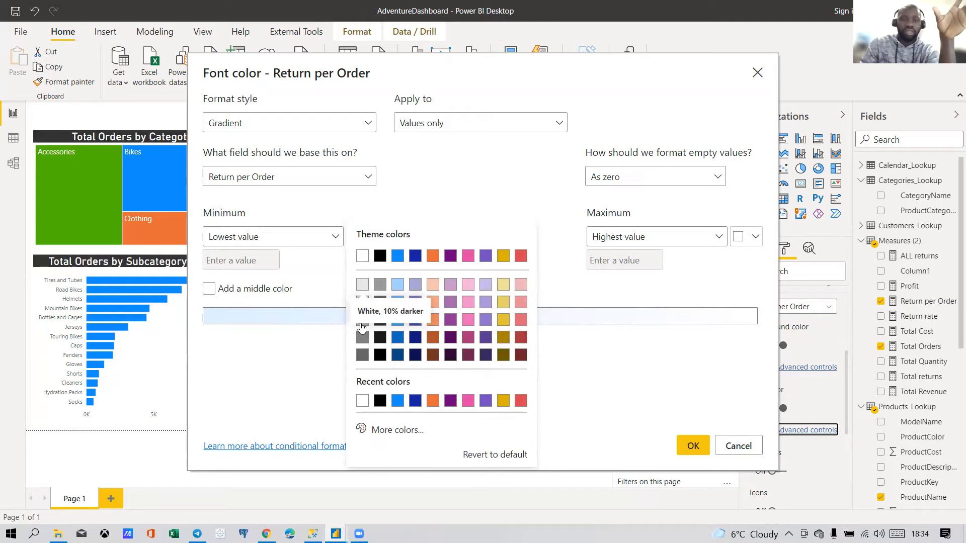
left_click(362, 257)
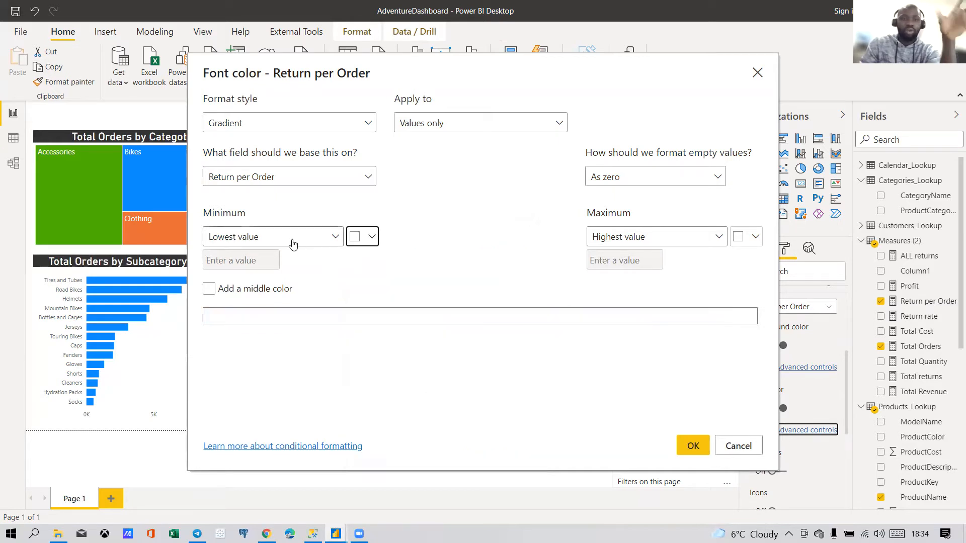
left_click(368, 244)
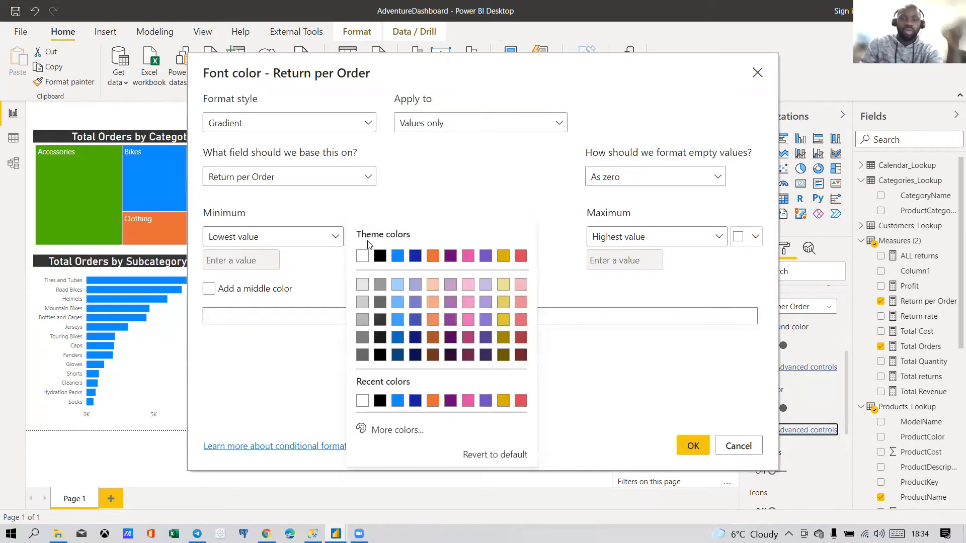
left_click(432, 285)
left_click(692, 446)
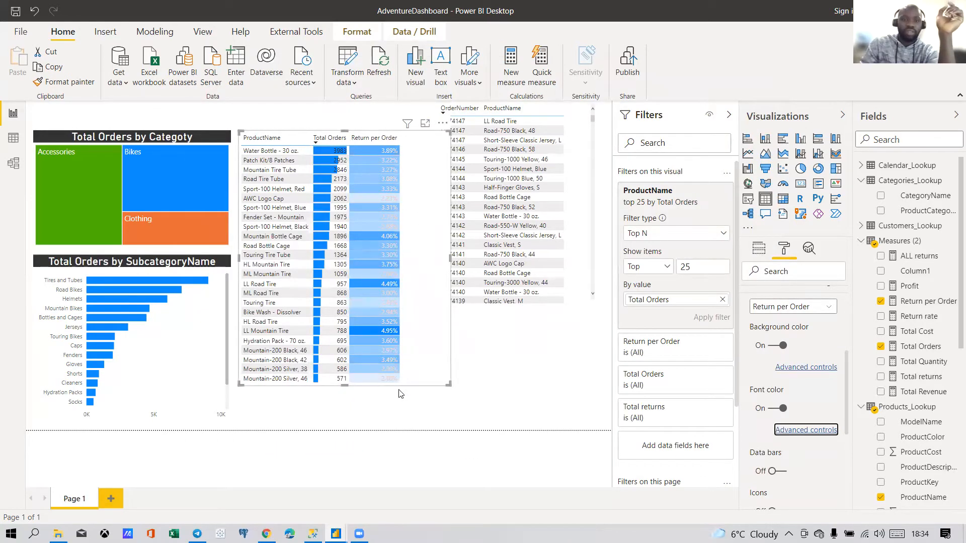
Step: Change the Return per Order font color gradient to white for the lowest value and blue for the highest
left_click(409, 124)
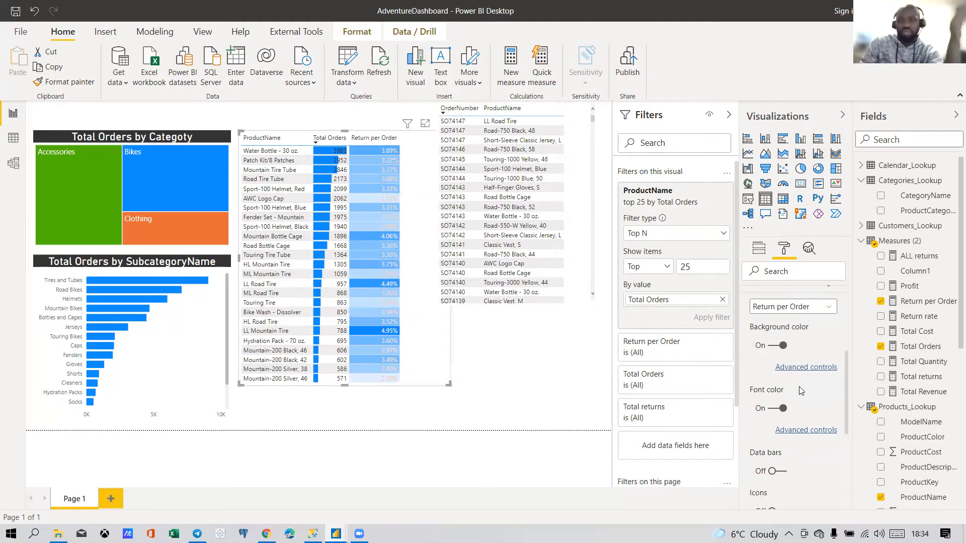
left_click(804, 430)
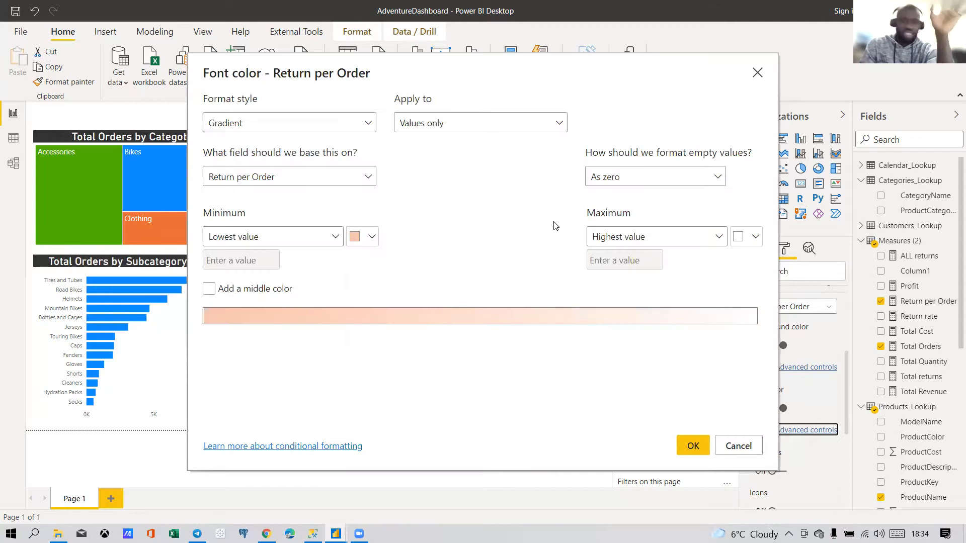
left_click(369, 241)
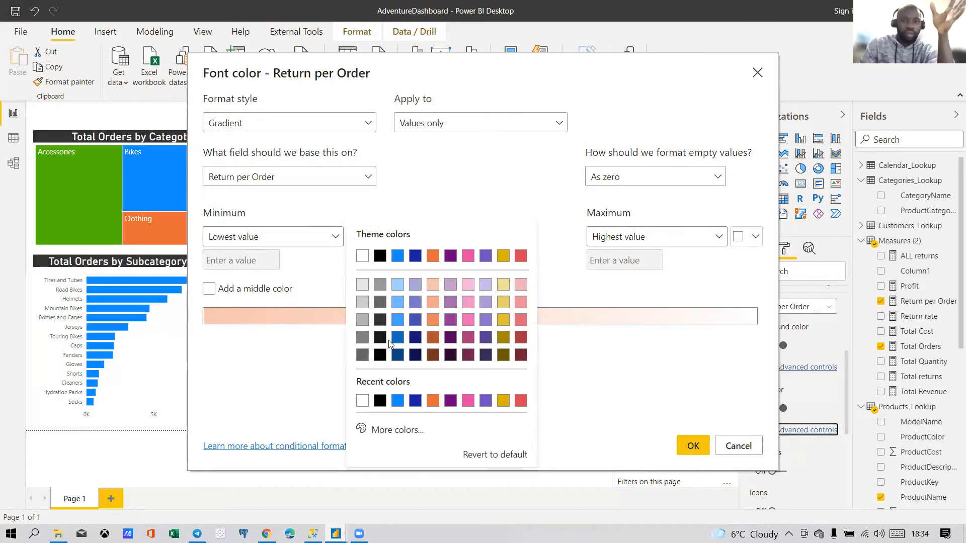
left_click(397, 301)
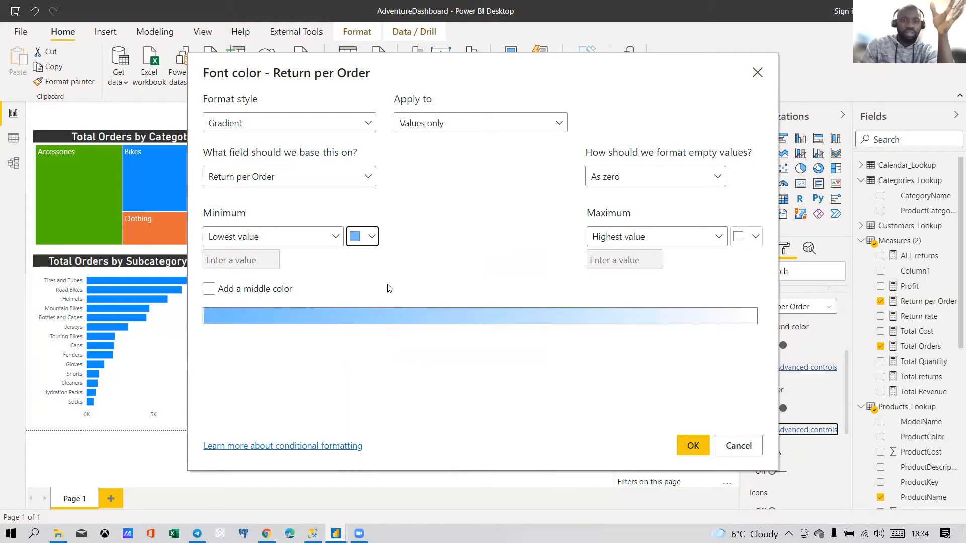
left_click(370, 235)
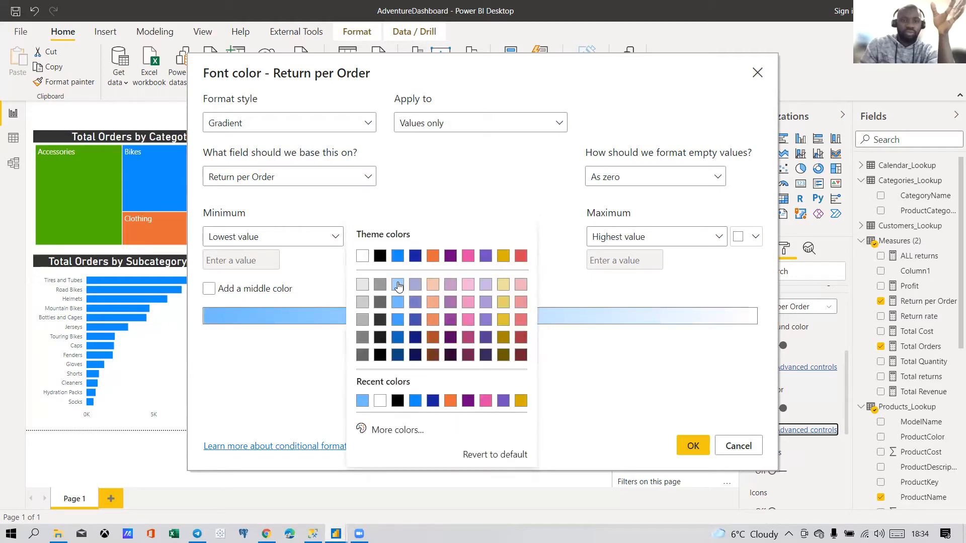
left_click(364, 257)
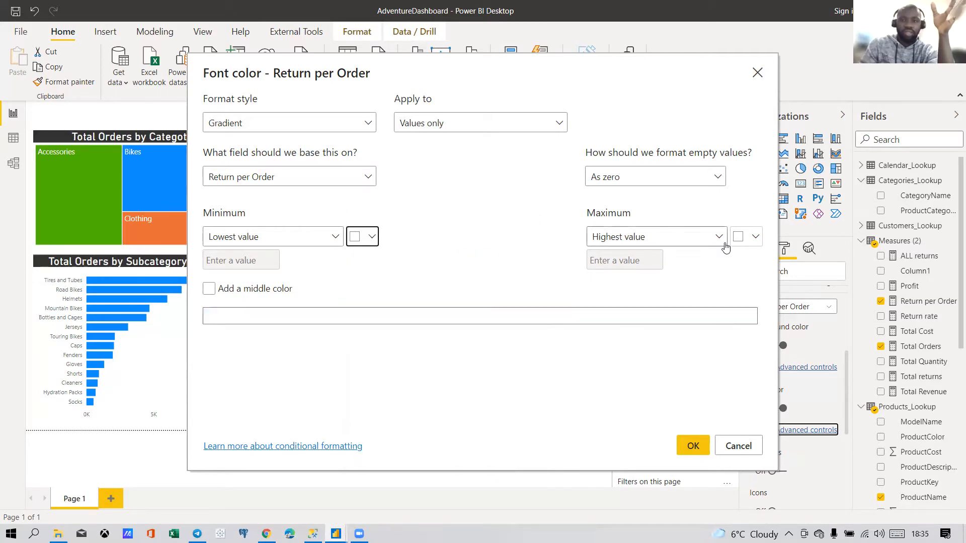
left_click(743, 236)
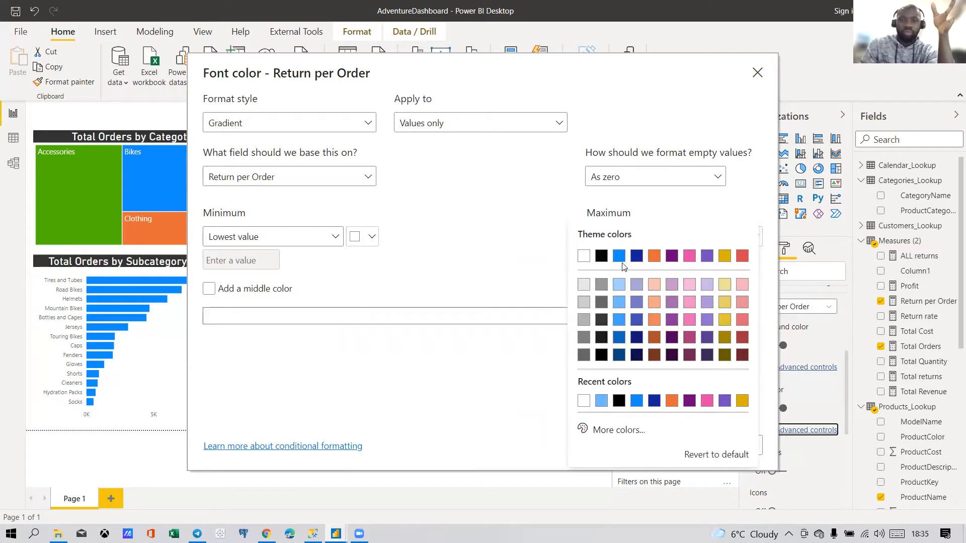
left_click(618, 319)
left_click(691, 446)
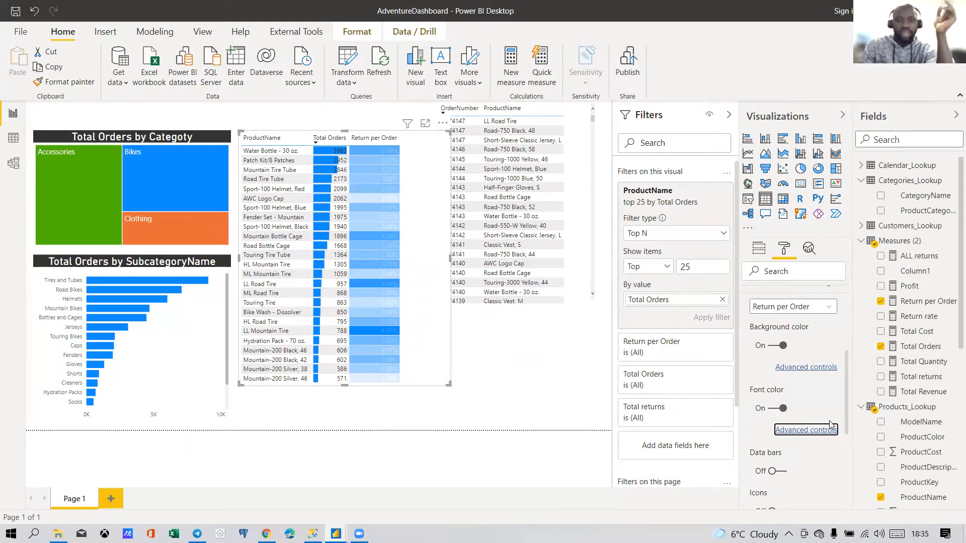
Step: Set the highest-value color of the Return per Order font gradient to black
left_click(796, 430)
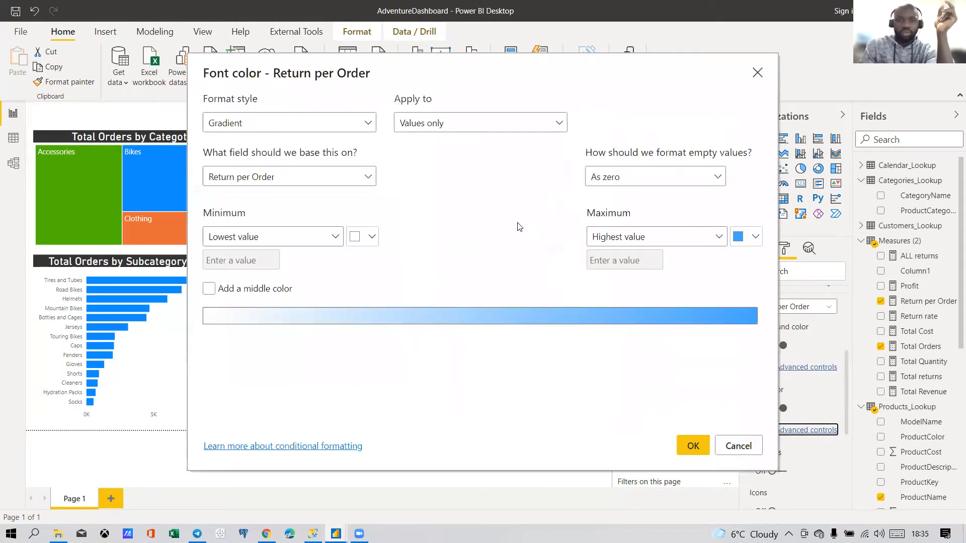
left_click(743, 235)
left_click(601, 256)
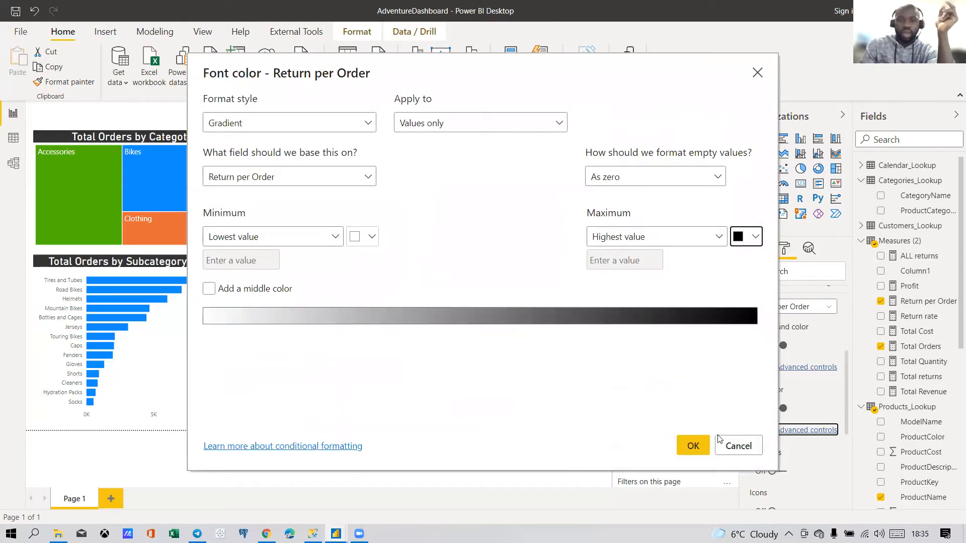
left_click(692, 444)
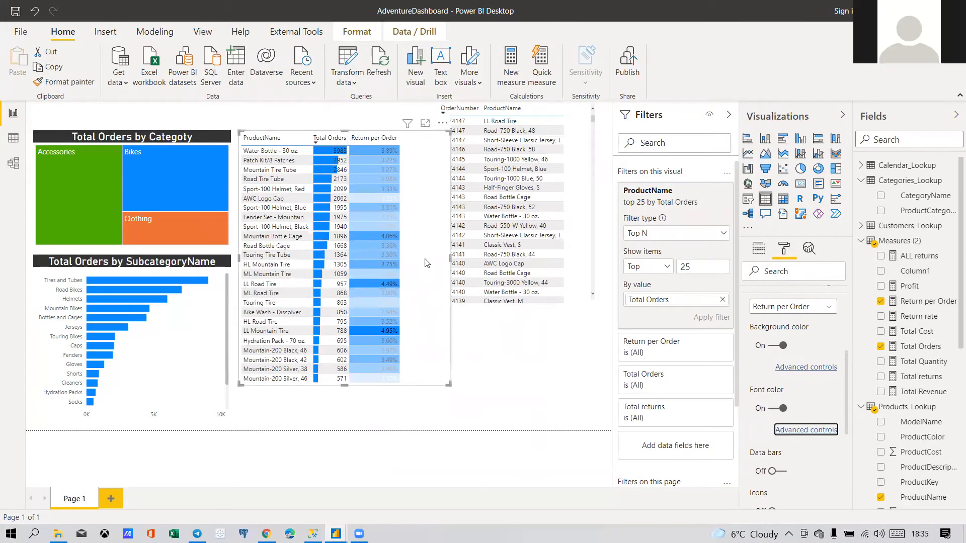
left_click(528, 379)
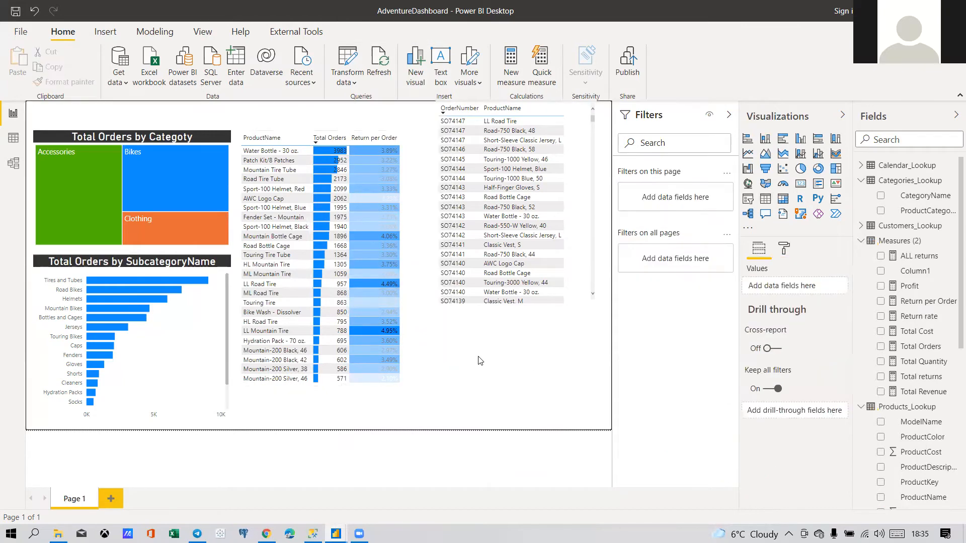
Step: Narrow the products table so its right edge sits just beyond the Return per Order column
left_click(437, 379)
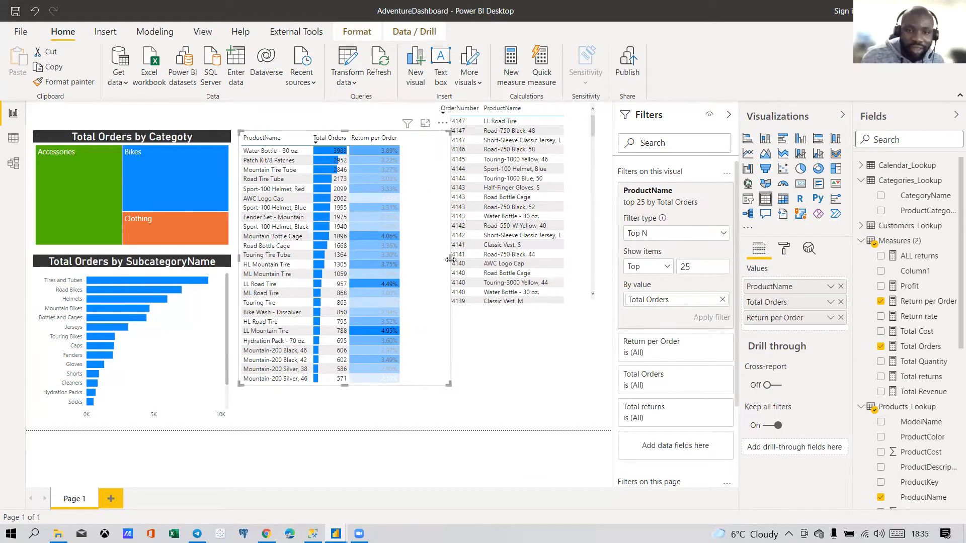
left_click_drag(452, 262, 417, 261)
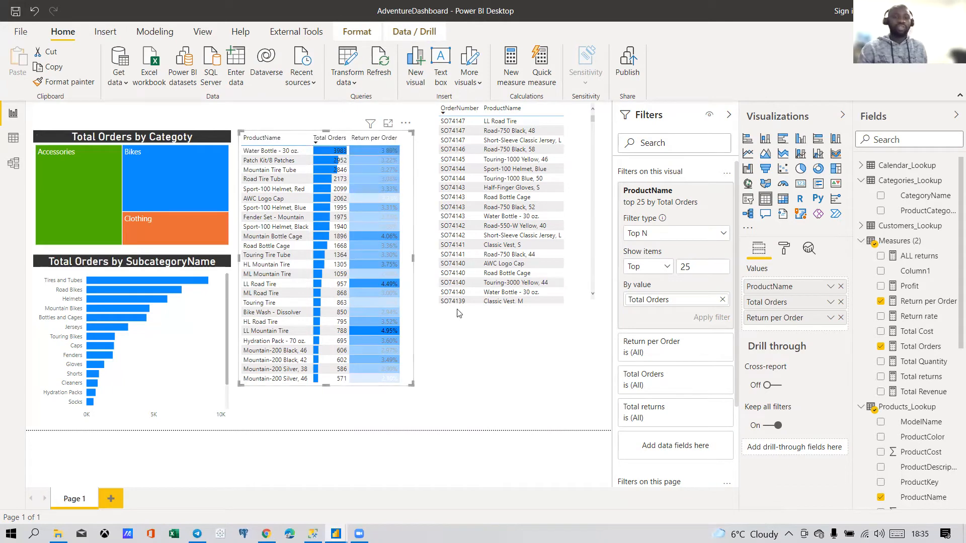
left_click(472, 360)
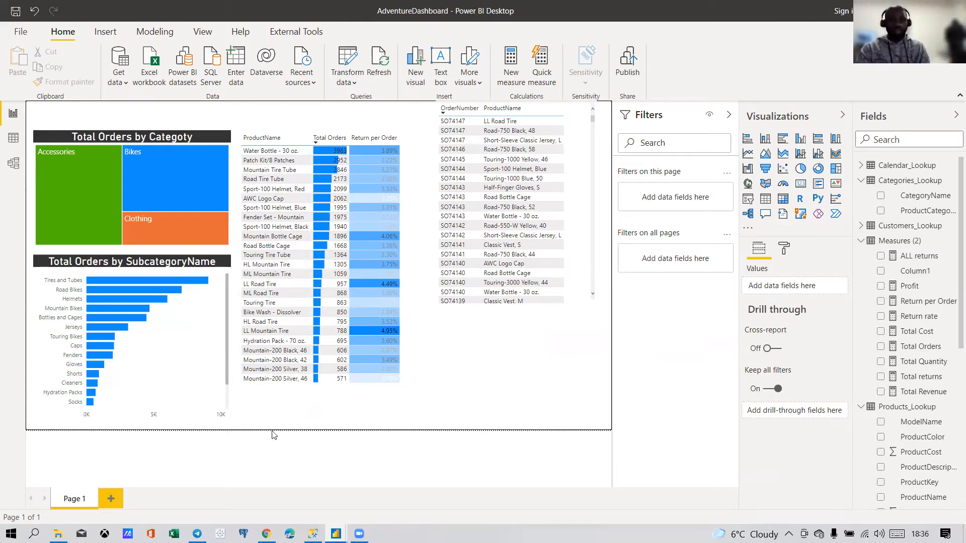
Step: Add a second report page and place a decomposition tree on it, enlarged to cover most of the page width
left_click(112, 498)
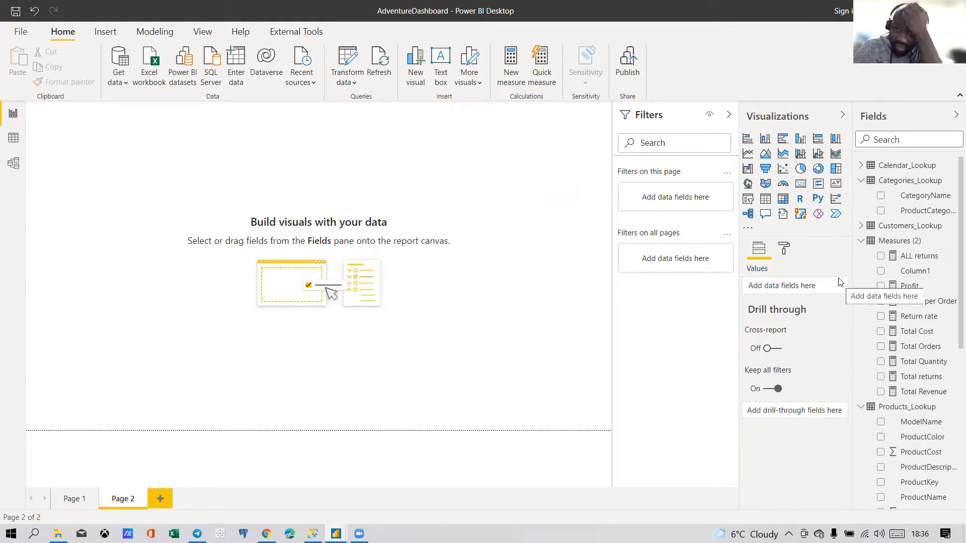
left_click(748, 214)
left_click_drag(101, 217, 185, 247)
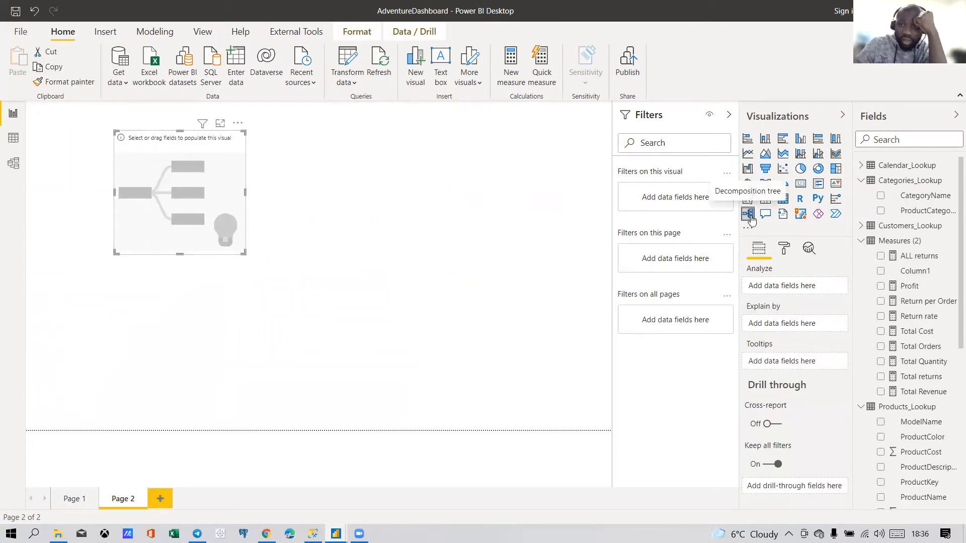
left_click_drag(341, 298, 504, 347)
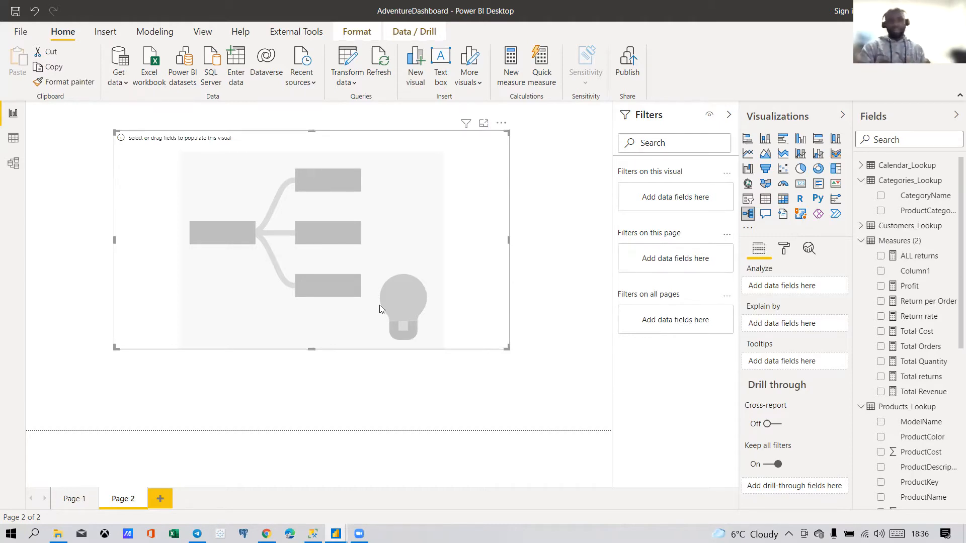
left_click(74, 499)
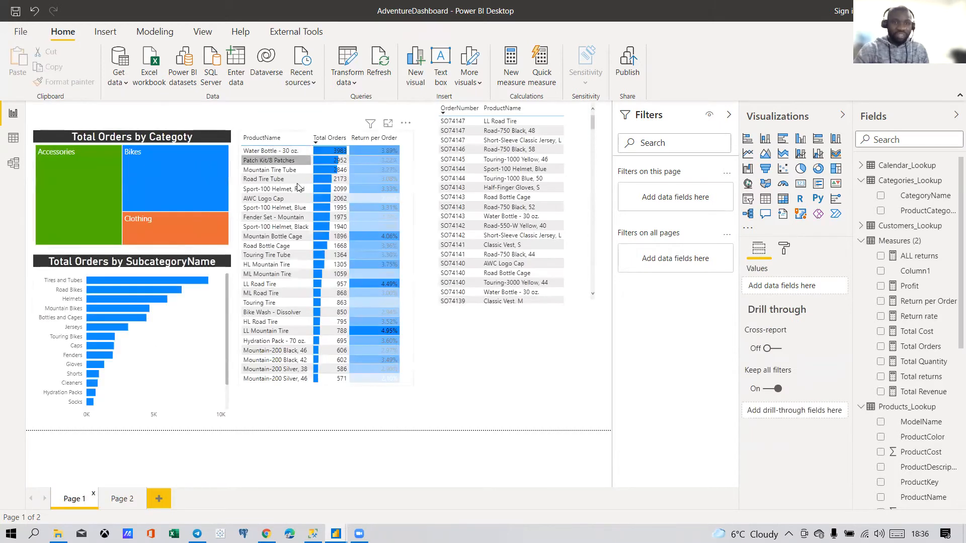
left_click(112, 502)
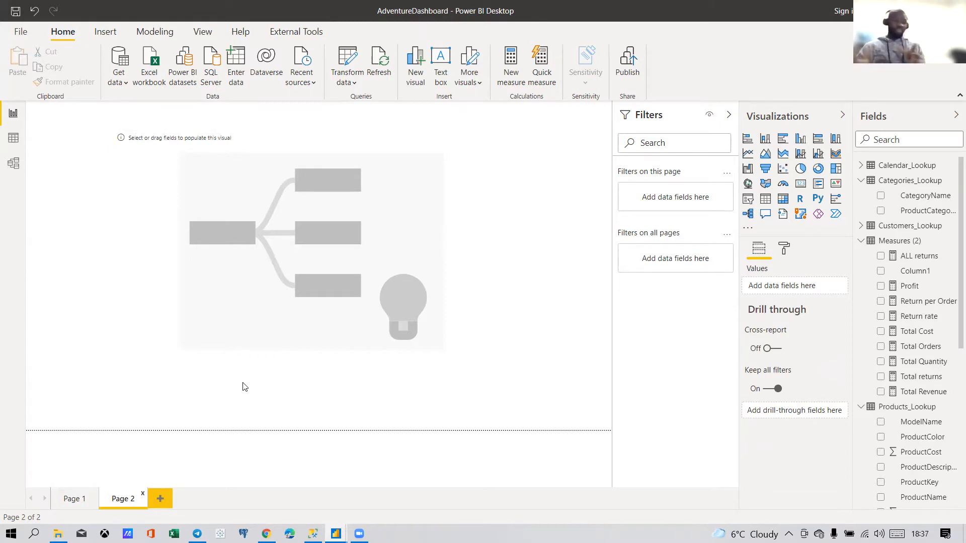
left_click(436, 257)
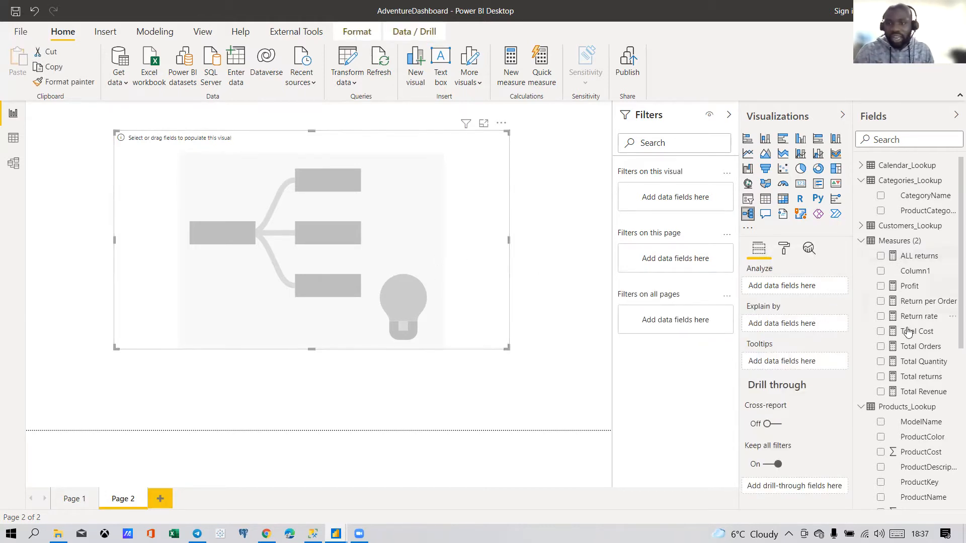
left_click_drag(906, 346, 779, 287)
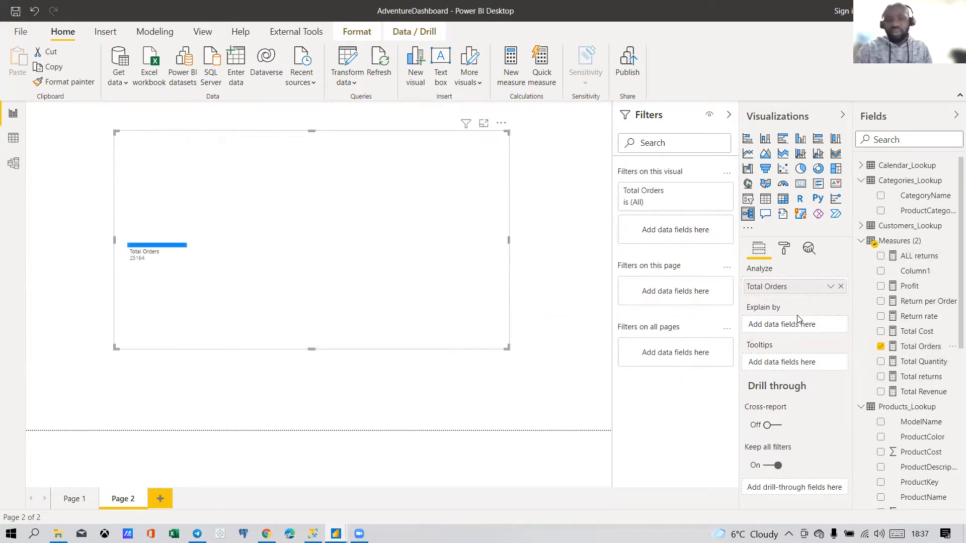
left_click(841, 287)
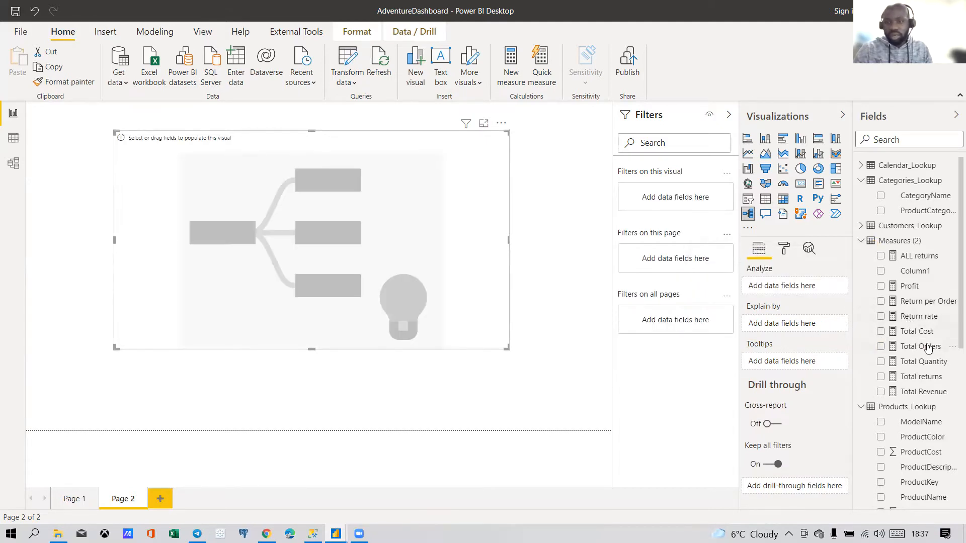
scroll(925, 363, "down", 1)
scroll(917, 305, "up", 1)
scroll(911, 297, "down", 5)
scroll(900, 349, "up", 3)
left_click_drag(913, 388, 816, 288)
left_click(841, 288)
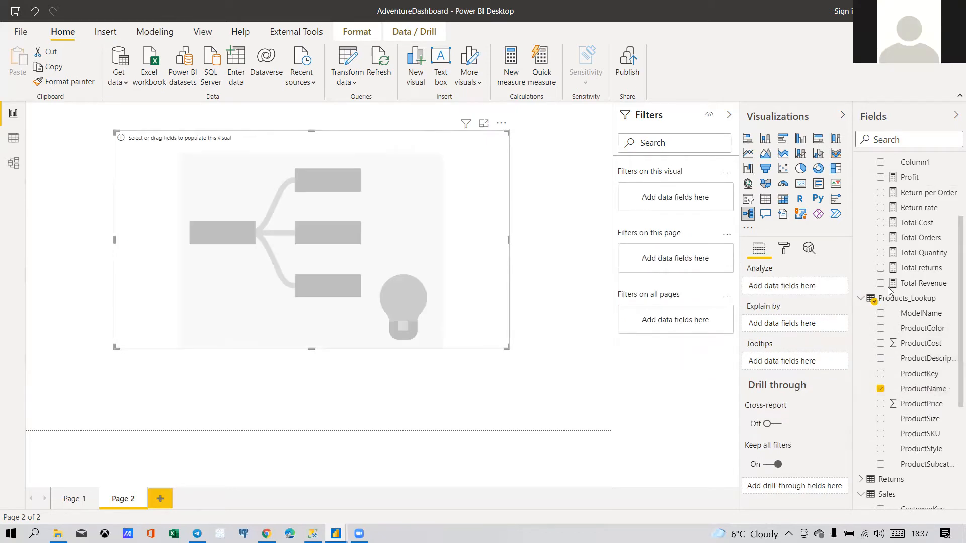
Step: Set the decomposition tree to analyze Total Orders, explained by ProductName, CategoryName and SubcategoryName
left_click_drag(912, 238, 800, 287)
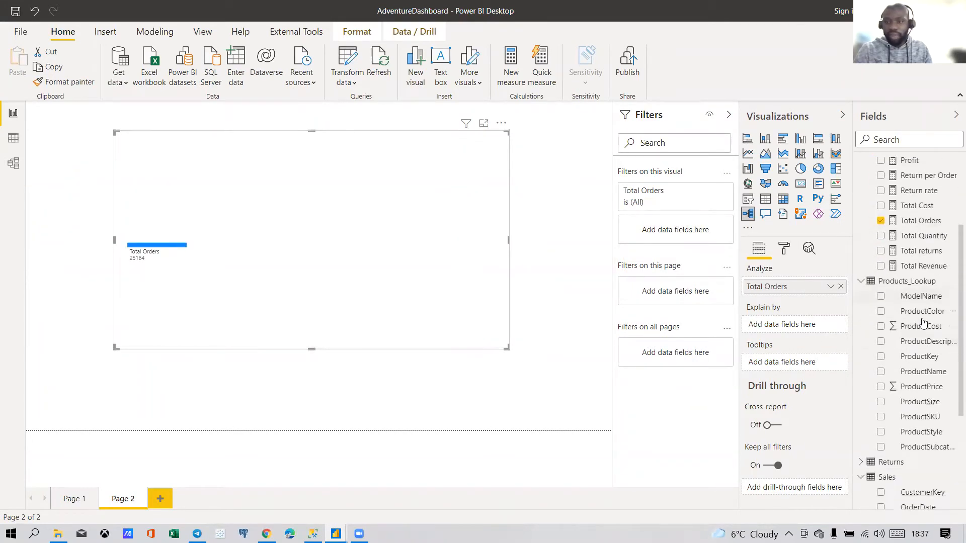
left_click_drag(913, 370, 810, 325)
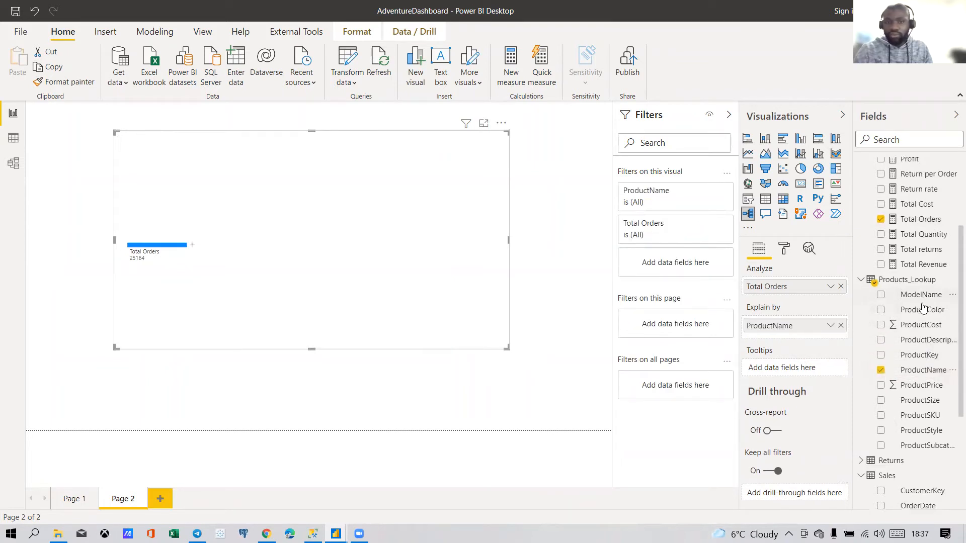
scroll(911, 318, "up", 5)
left_click(861, 185)
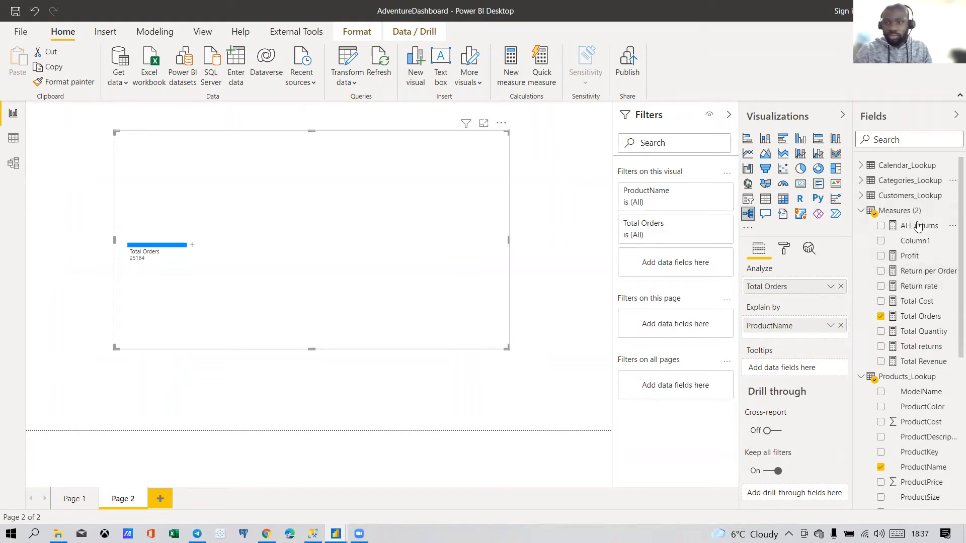
left_click(861, 182)
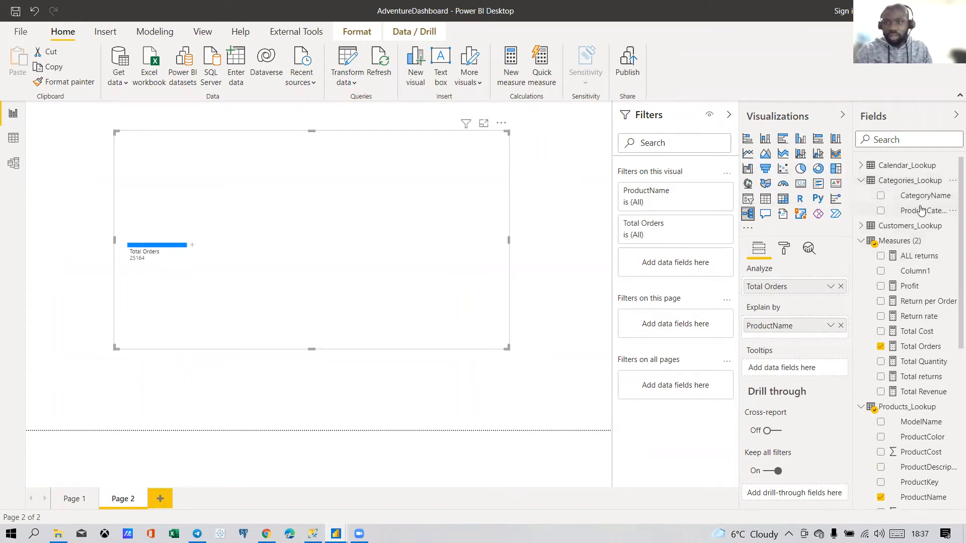
left_click_drag(924, 196, 808, 338)
scroll(912, 312, "down", 5)
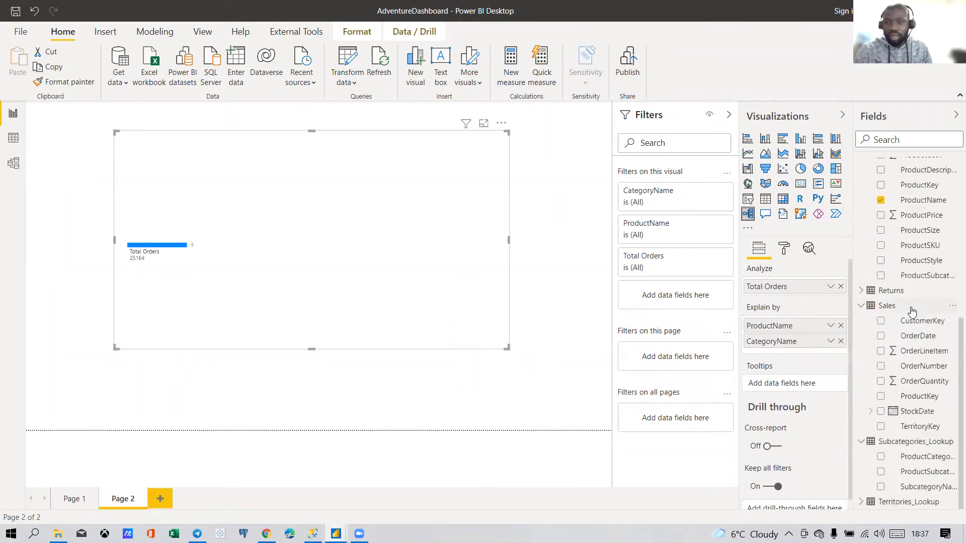
left_click_drag(925, 488, 795, 358)
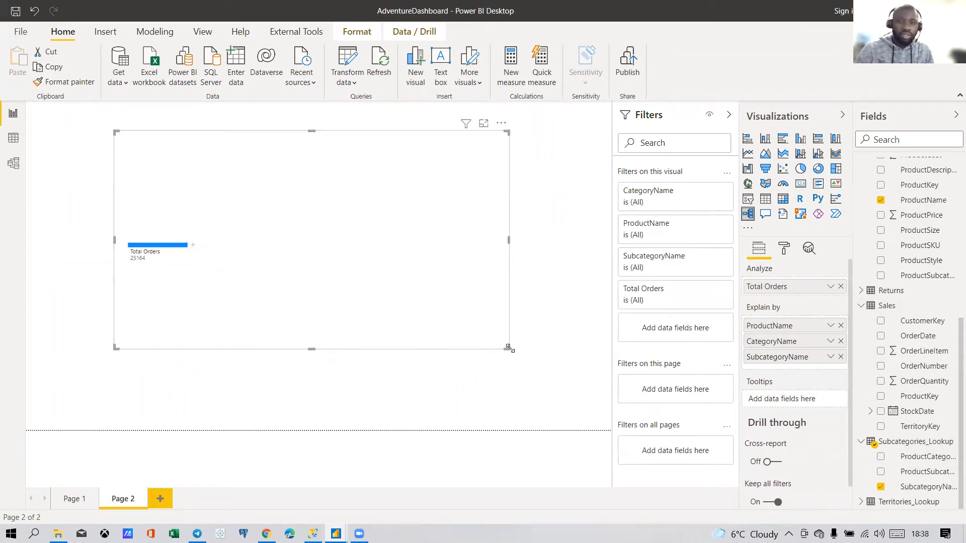
Step: Enlarge the decomposition tree and expand Total Orders by ProductName, Water Bottle - 30 oz. by CategoryName, and Accessories by SubcategoryName
left_click_drag(554, 396, 558, 413)
left_click(193, 278)
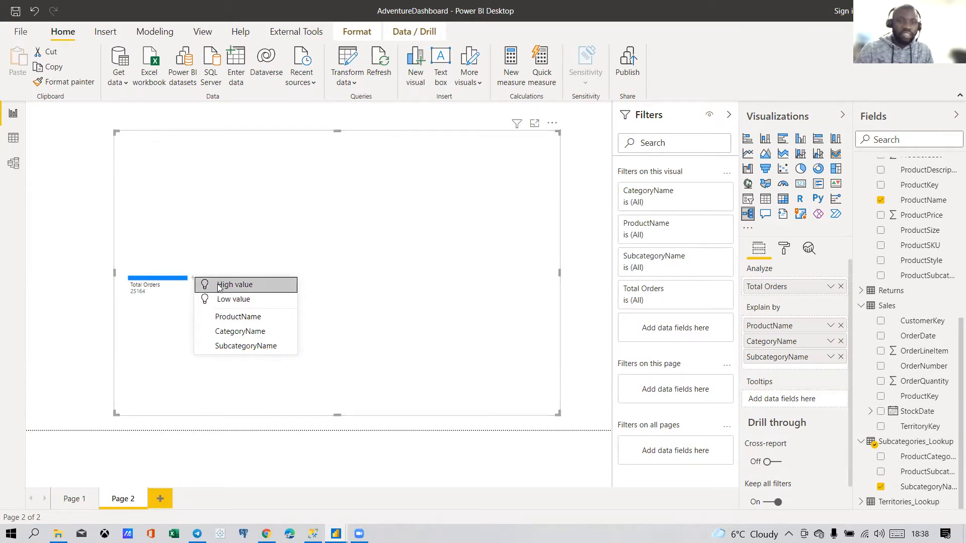
left_click(261, 318)
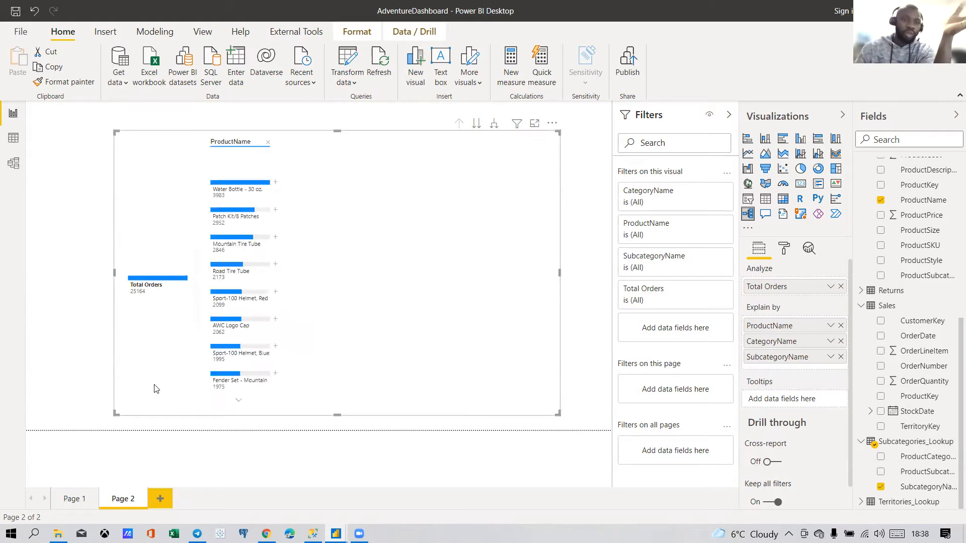
left_click_drag(84, 420, 64, 413)
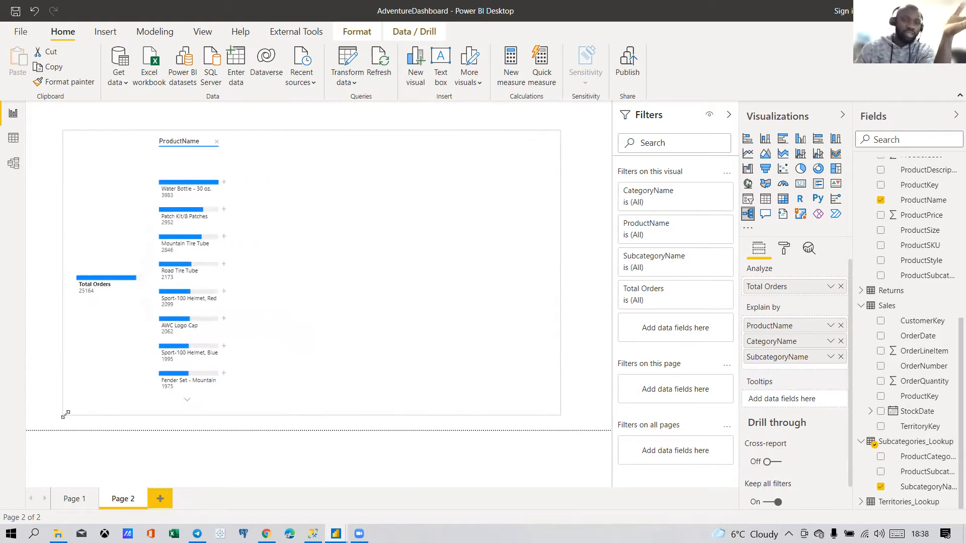
left_click(223, 184)
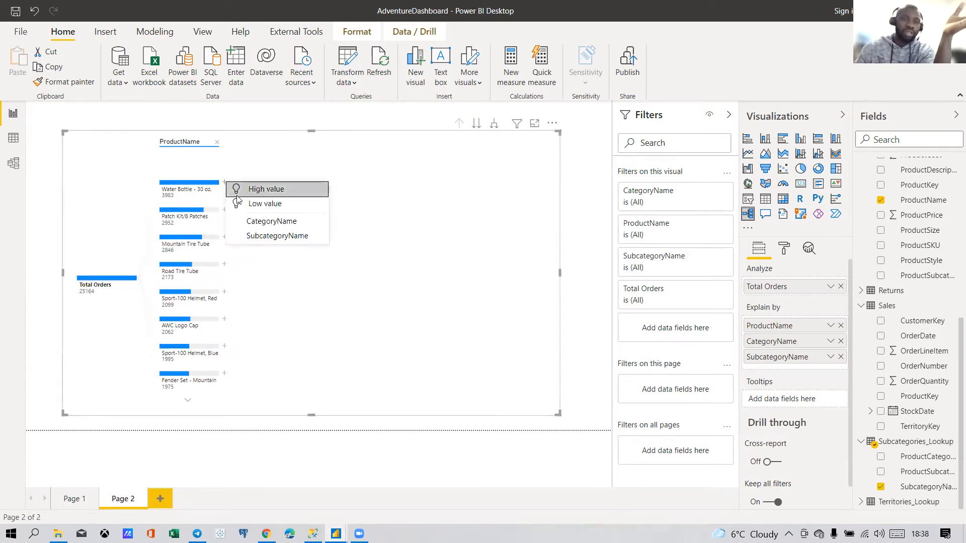
left_click(254, 226)
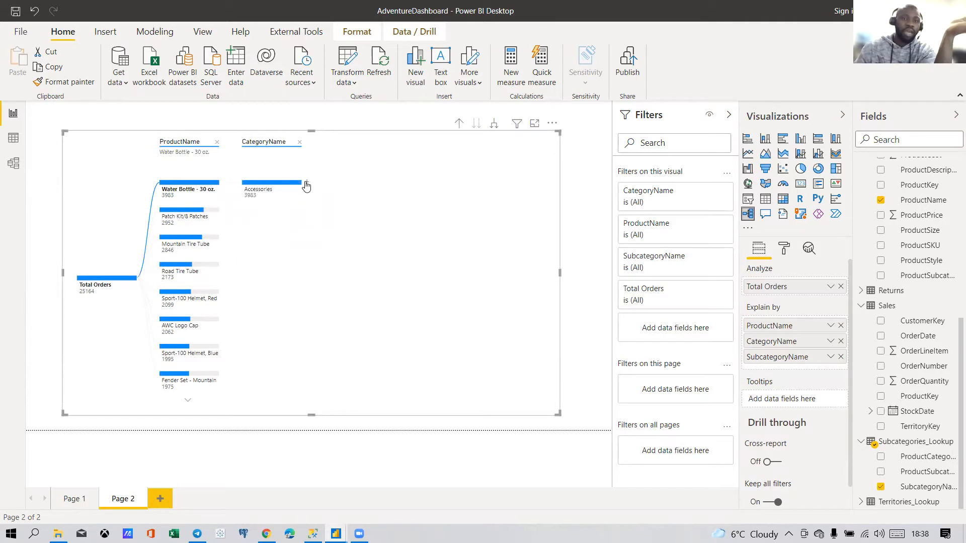
left_click(306, 184)
left_click(335, 222)
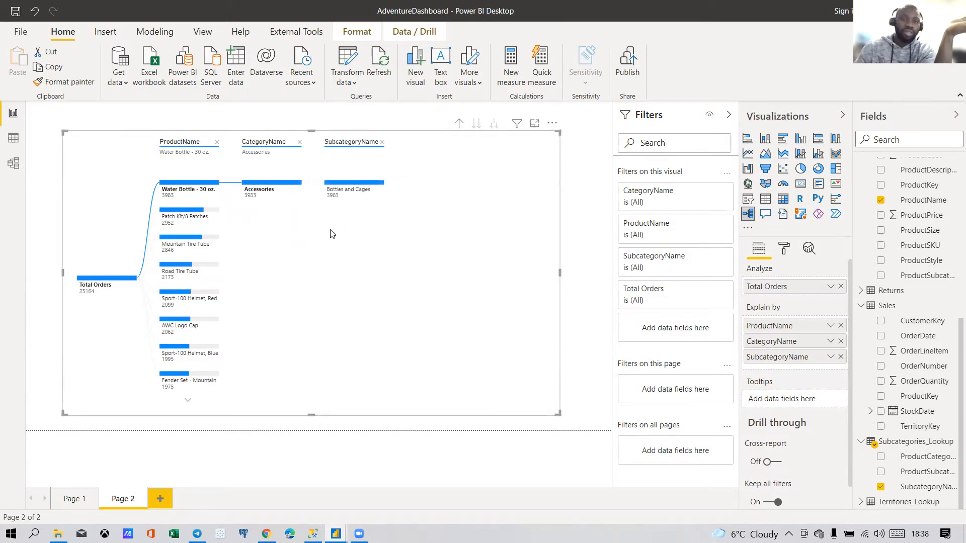
Step: Examine the category and subcategory branches of individual products in the decomposition tree, from Water Bottle - 30 oz. to AWC Logo Cap
left_click(211, 217)
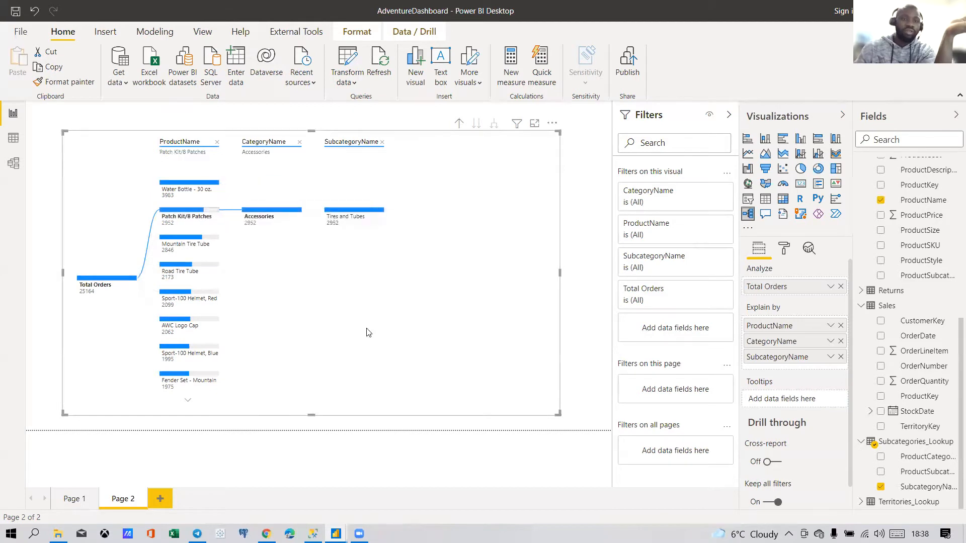
left_click(199, 245)
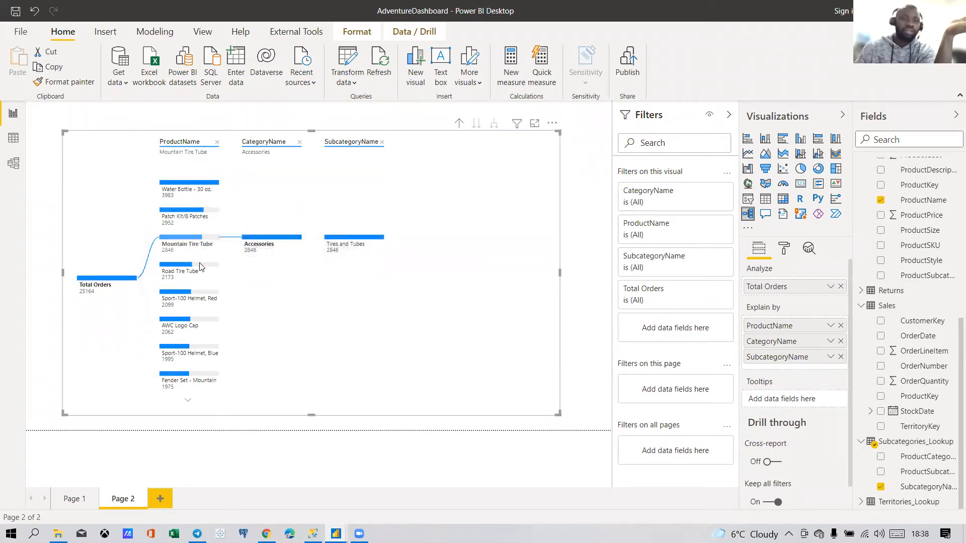
left_click(201, 271)
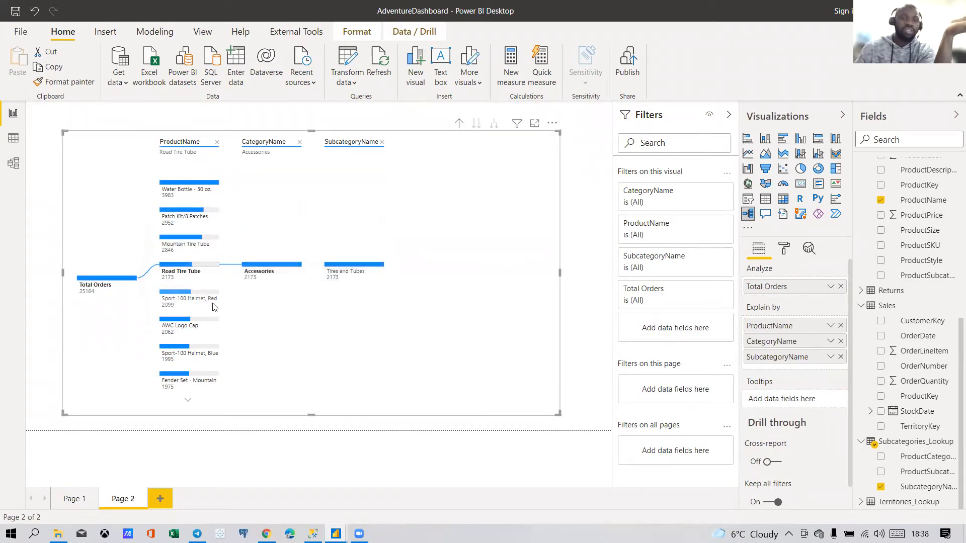
left_click(204, 324)
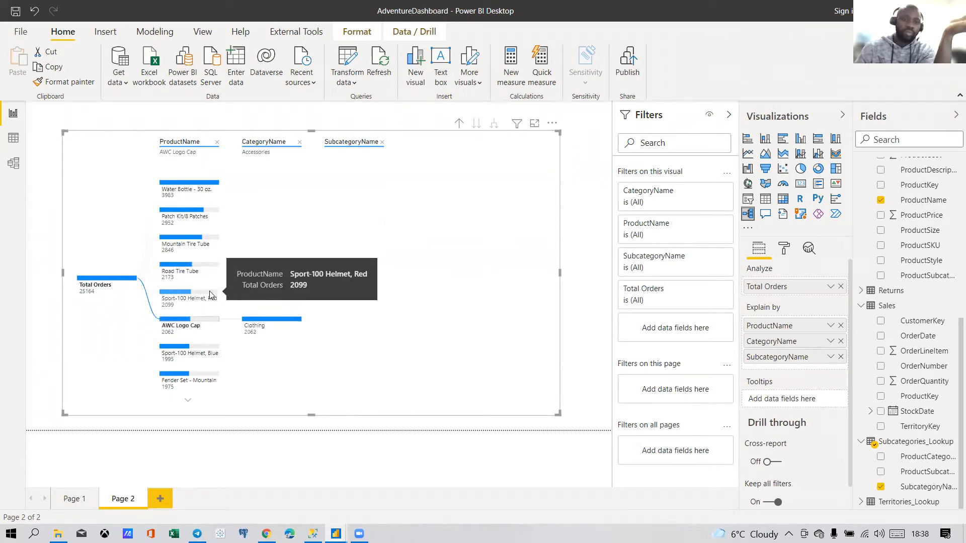
left_click(209, 300)
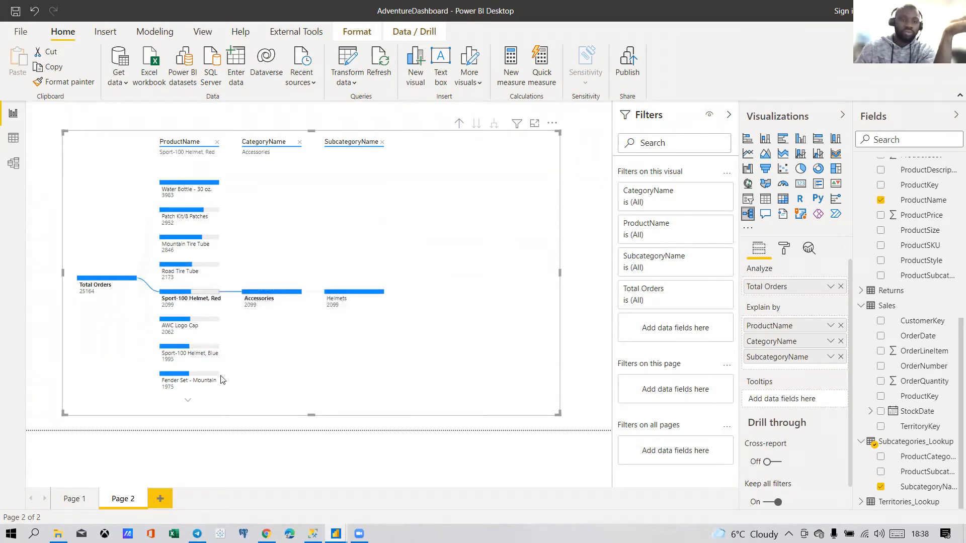
left_click(280, 294)
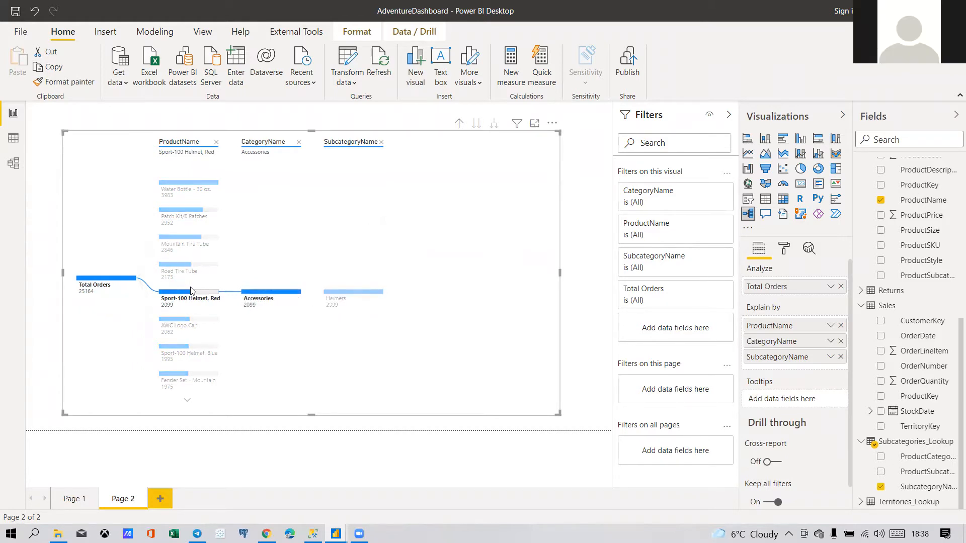
left_click(190, 269)
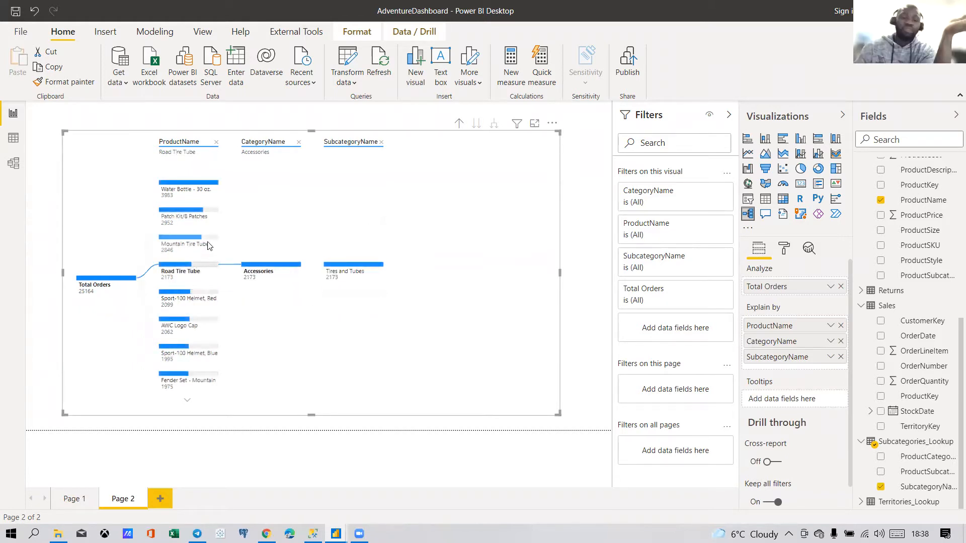
left_click(215, 211)
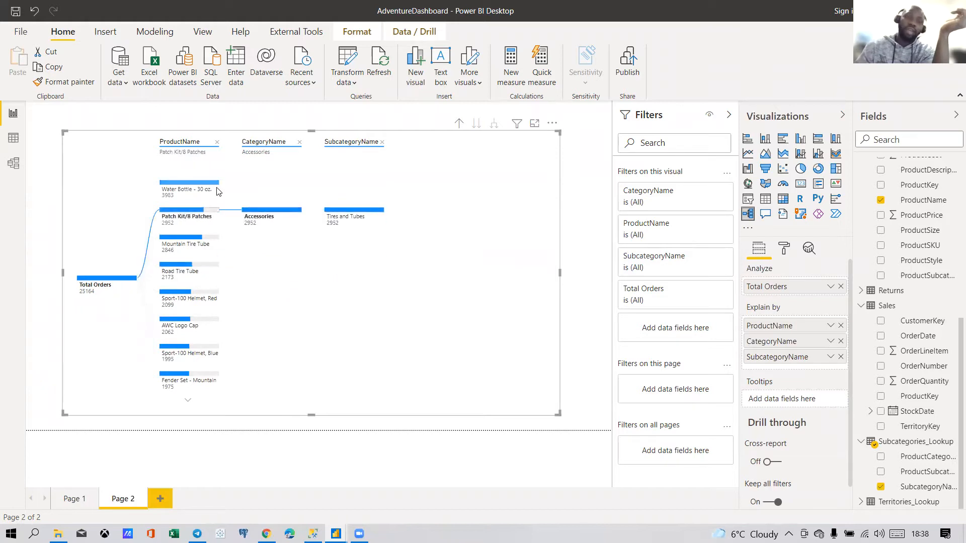
left_click(219, 182)
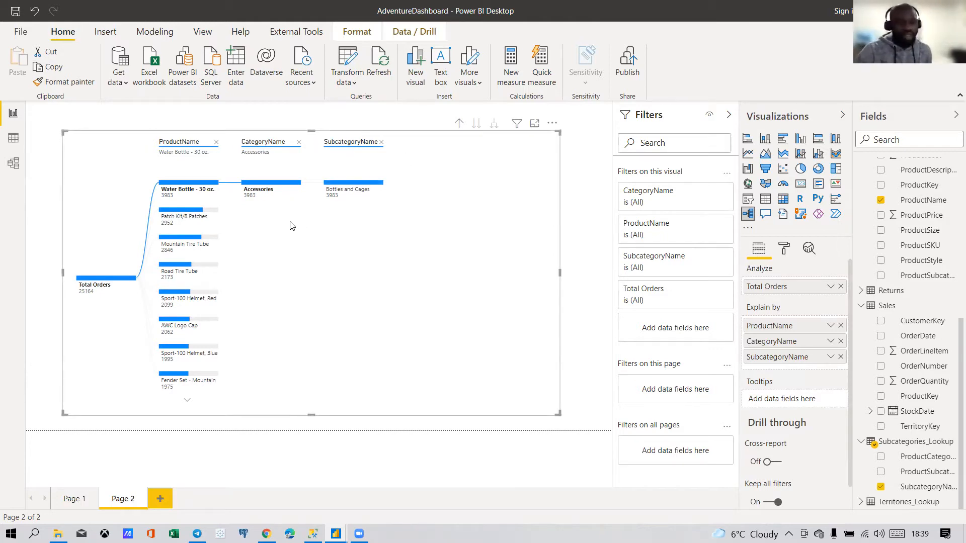
left_click(186, 213)
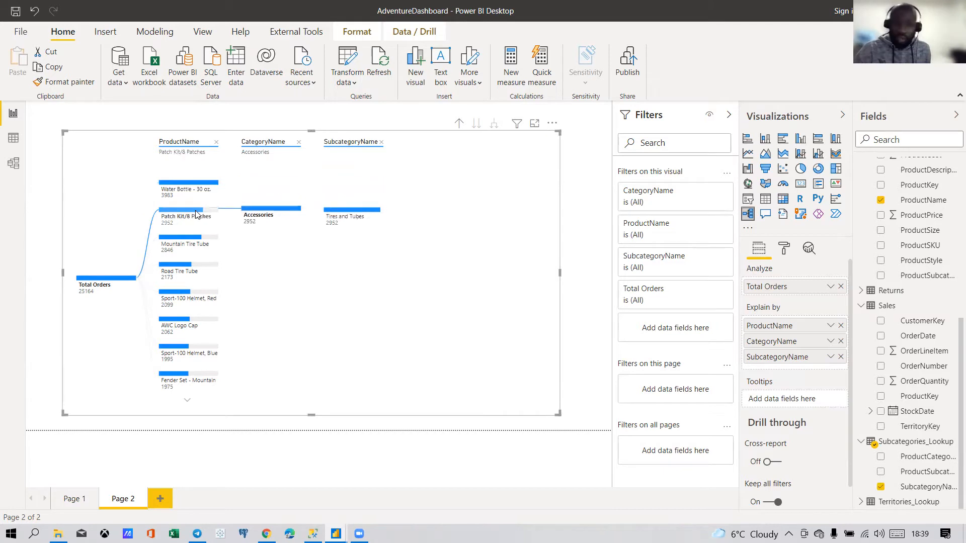
left_click(184, 242)
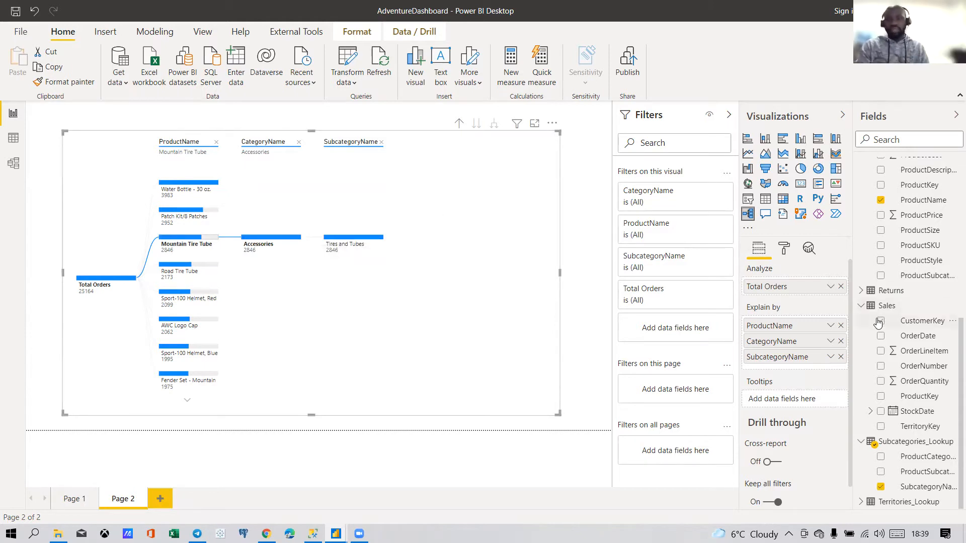
Step: Delete the decomposition tree from Page 2 and return to Page 1
scroll(877, 322, "up", 4)
scroll(878, 297, "up", 3)
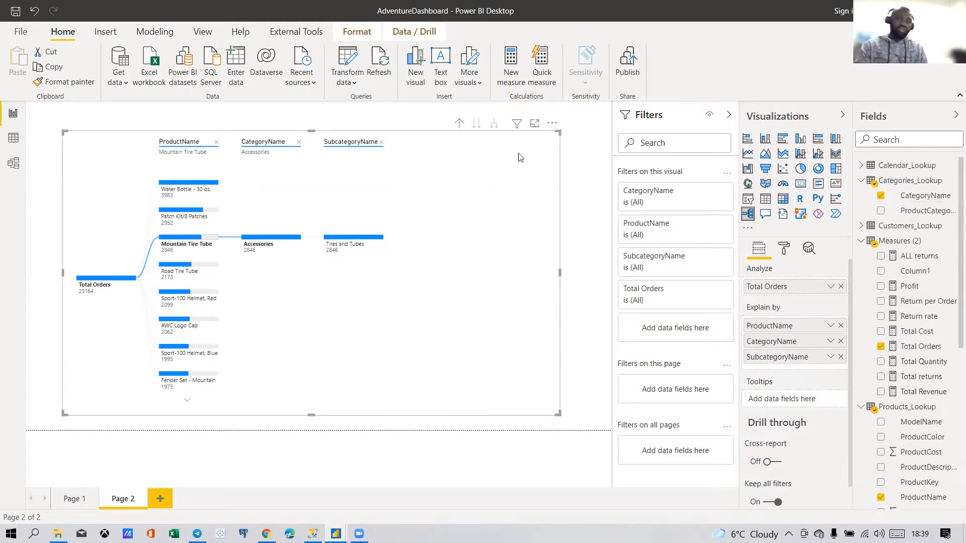
key("Delete")
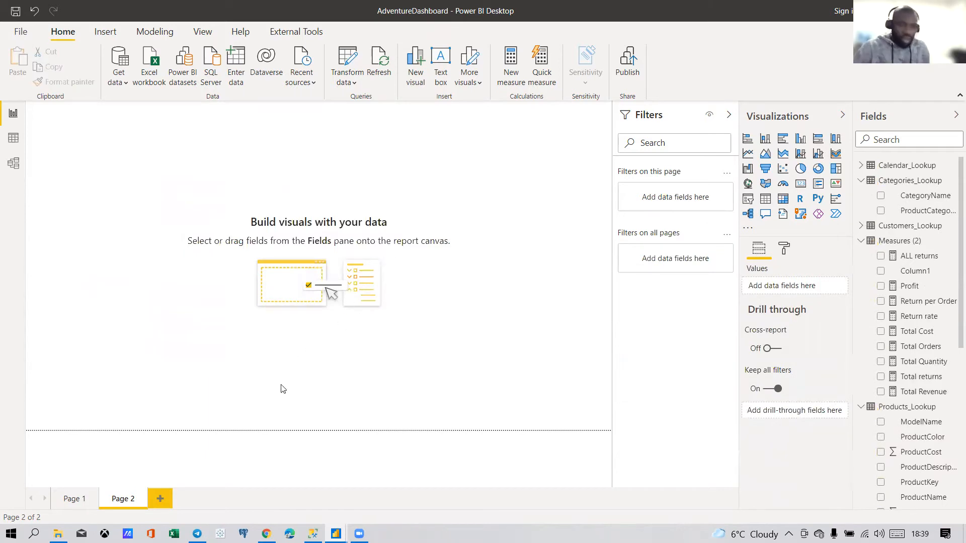
left_click(79, 499)
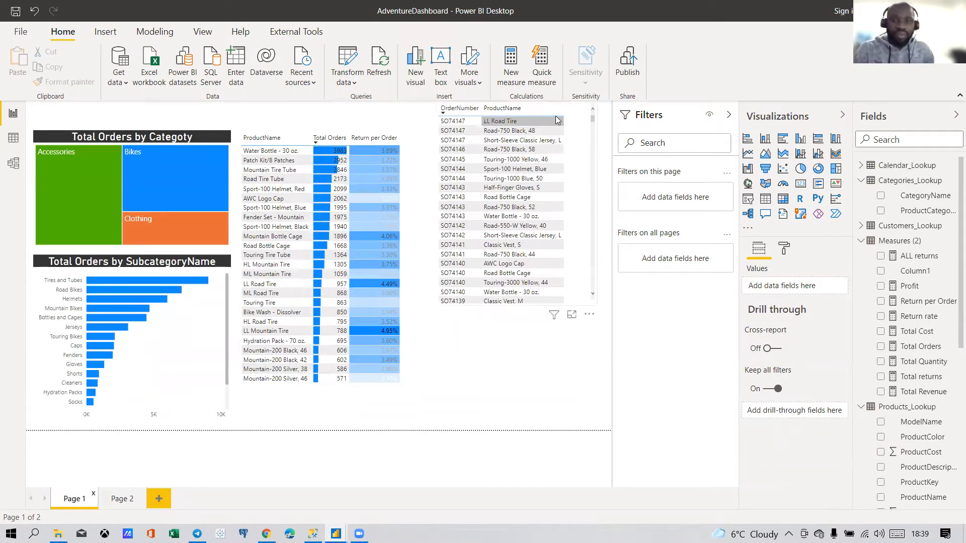
Step: Delete the OrderNumber and ProductName table and fill a new table with ProductName and Profit
left_click_drag(576, 176, 577, 253)
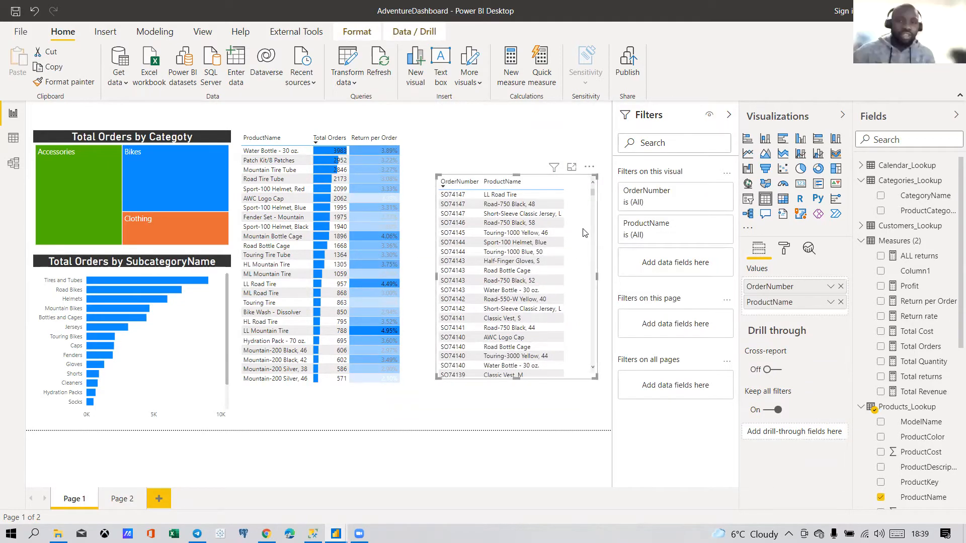
key("Delete")
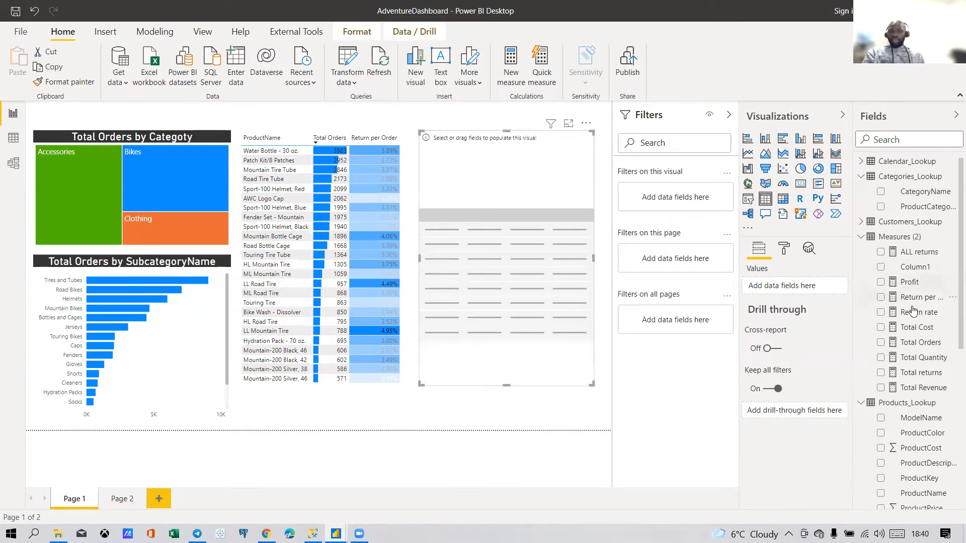
scroll(906, 297, "down", 3)
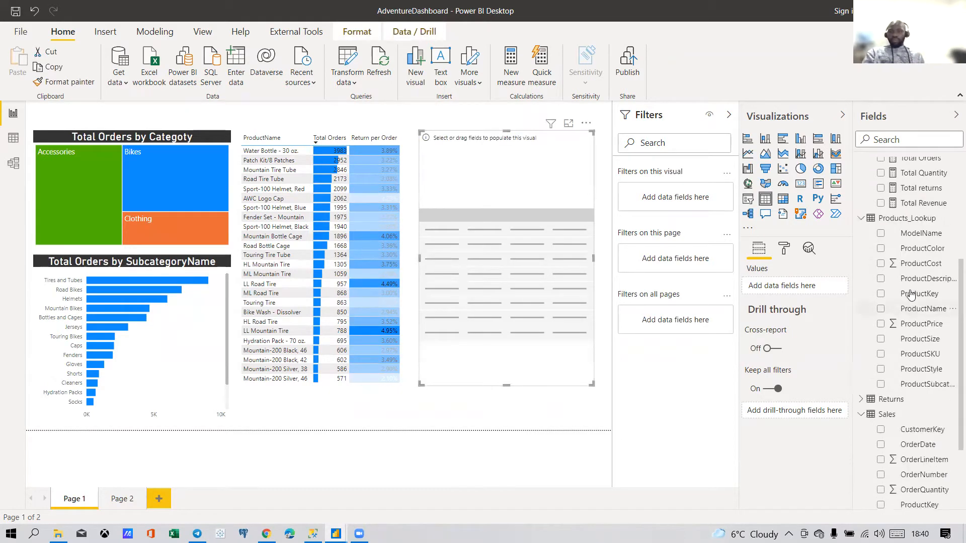
left_click(880, 308)
scroll(888, 254, "up", 3)
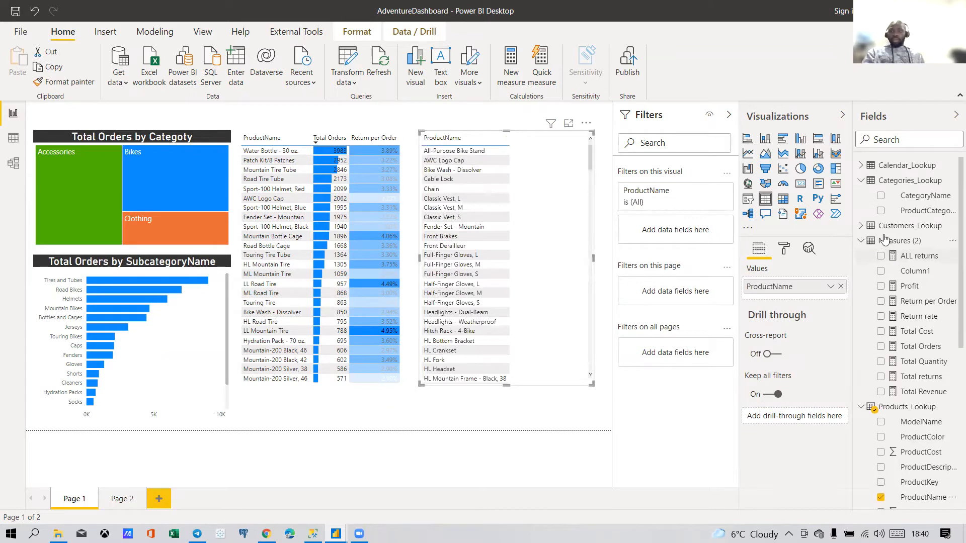
left_click(880, 285)
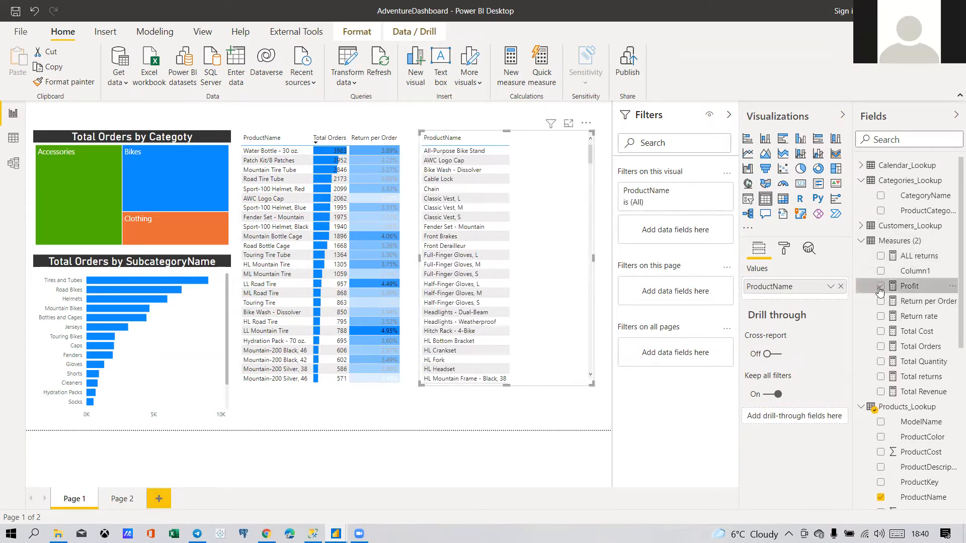
Step: Filter the new table's ProductName with a Top N filter showing the top 1 item by Profit
left_click(664, 194)
left_click(673, 234)
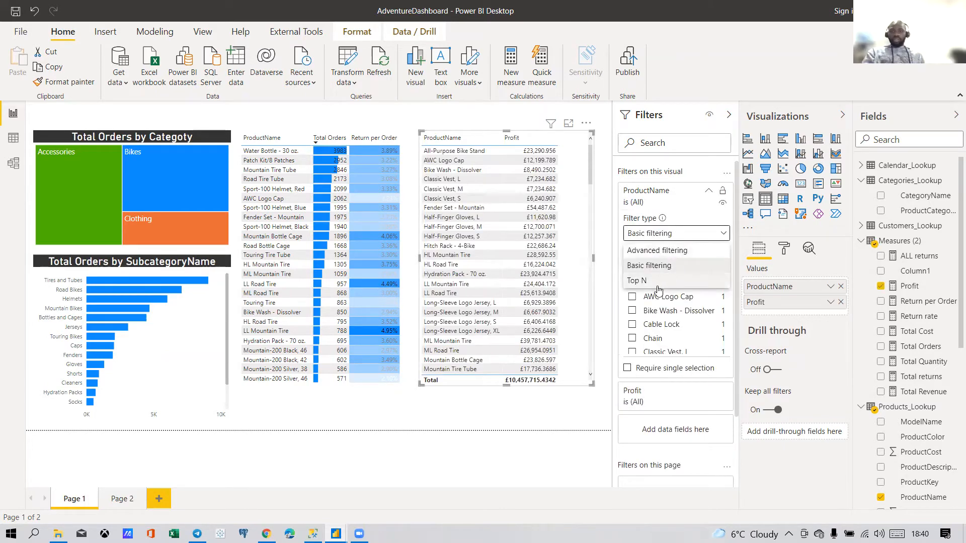
left_click(658, 281)
left_click(679, 264)
type("1")
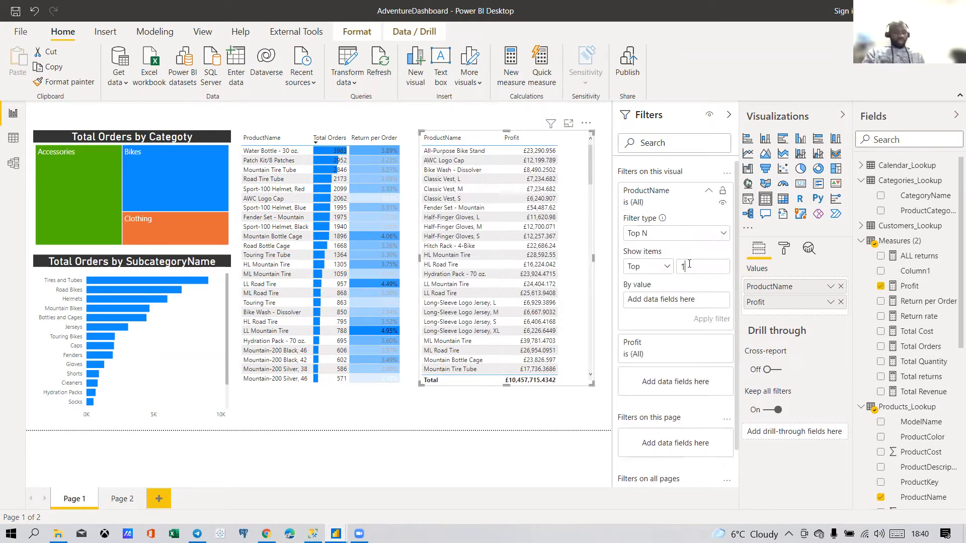
left_click_drag(906, 287, 704, 305)
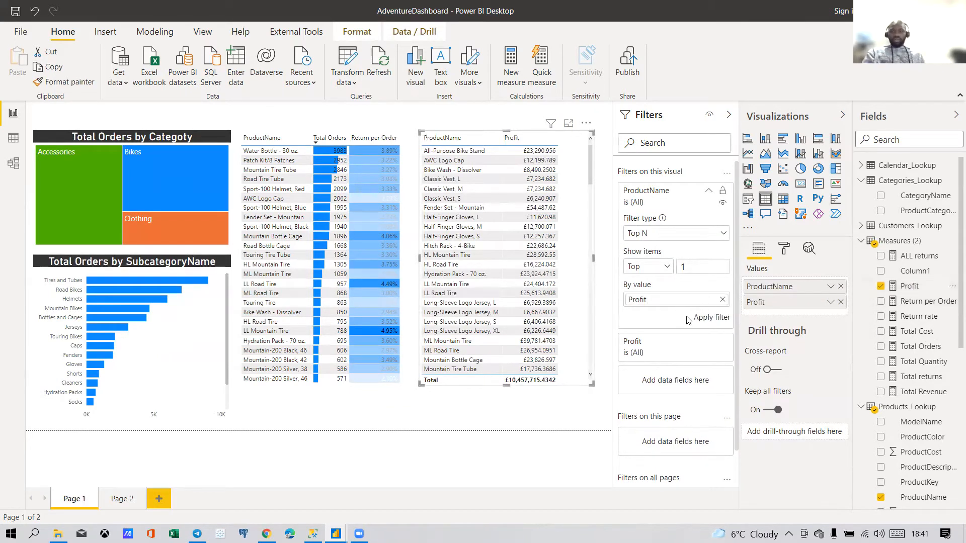
left_click(711, 317)
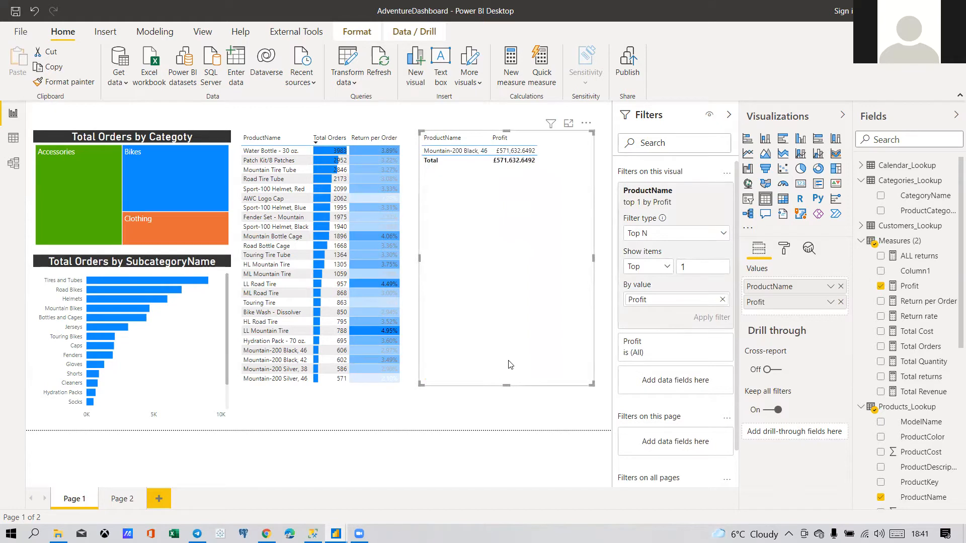
Step: Shrink the ProductName and Profit table and place it beside the Total Orders product table
left_click_drag(507, 385, 509, 283)
left_click_drag(527, 245, 535, 177)
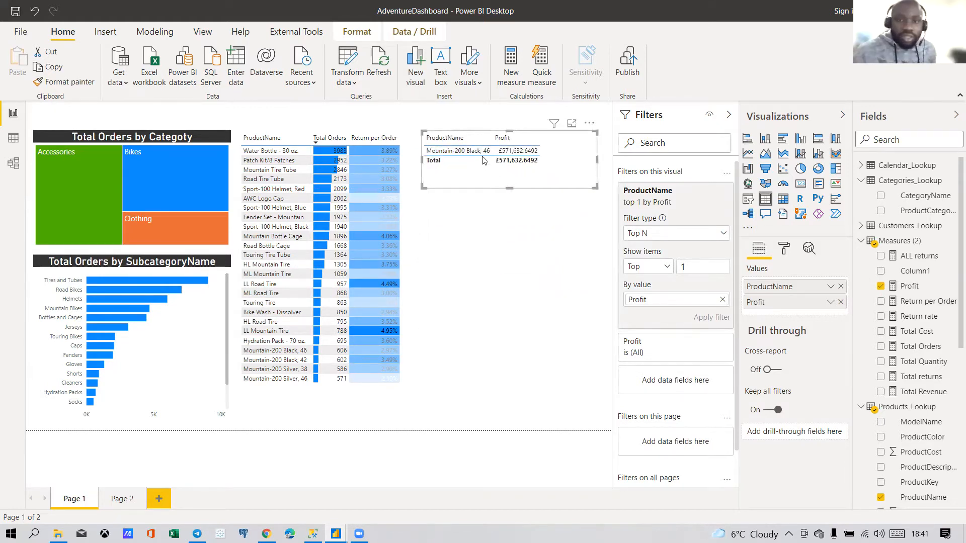
left_click_drag(509, 188, 557, 215)
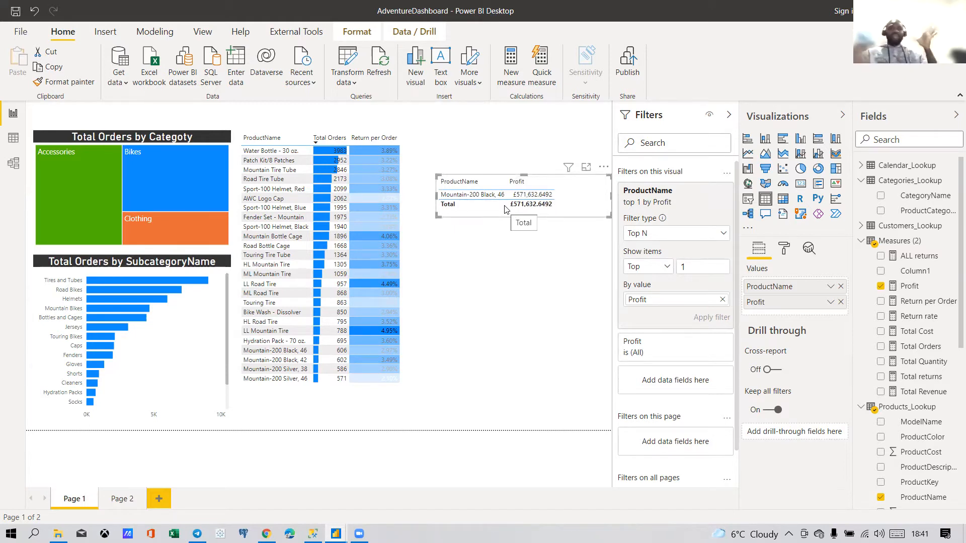
Step: Convert the filtered table to a card, enlarge it towards the product table, and collapse its ProductName filter
left_click(799, 184)
left_click_drag(435, 217, 409, 233)
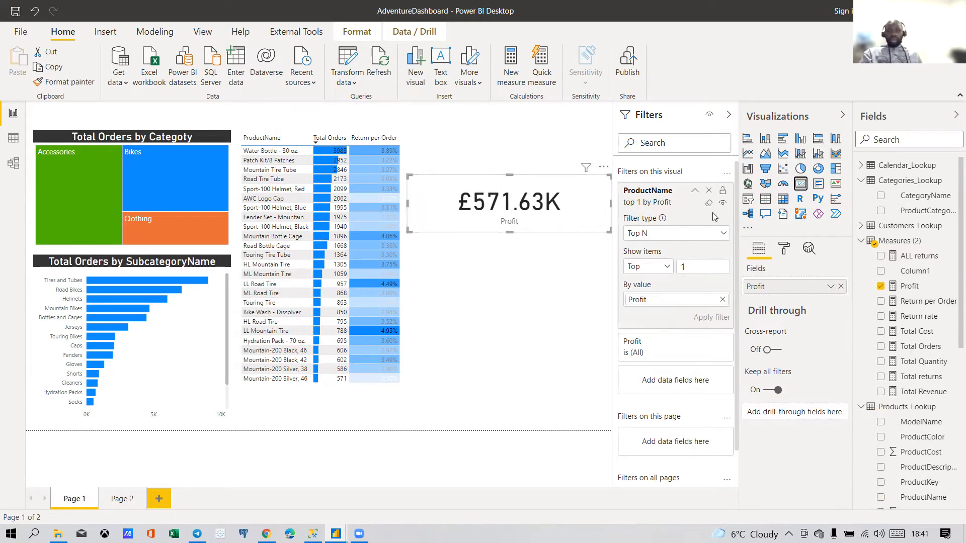
left_click(695, 192)
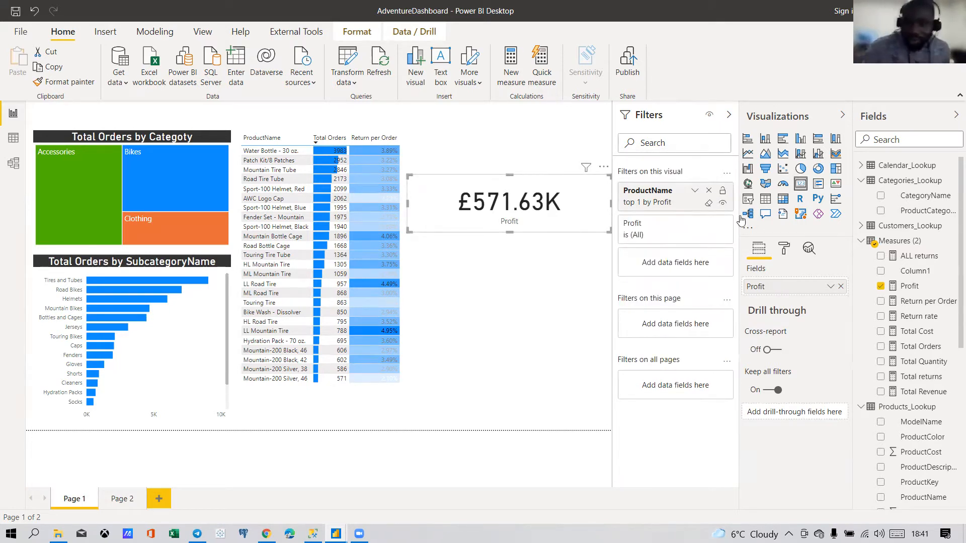
Step: Try the Profit card as a table and as a matrix, and return it to a card
left_click(765, 199)
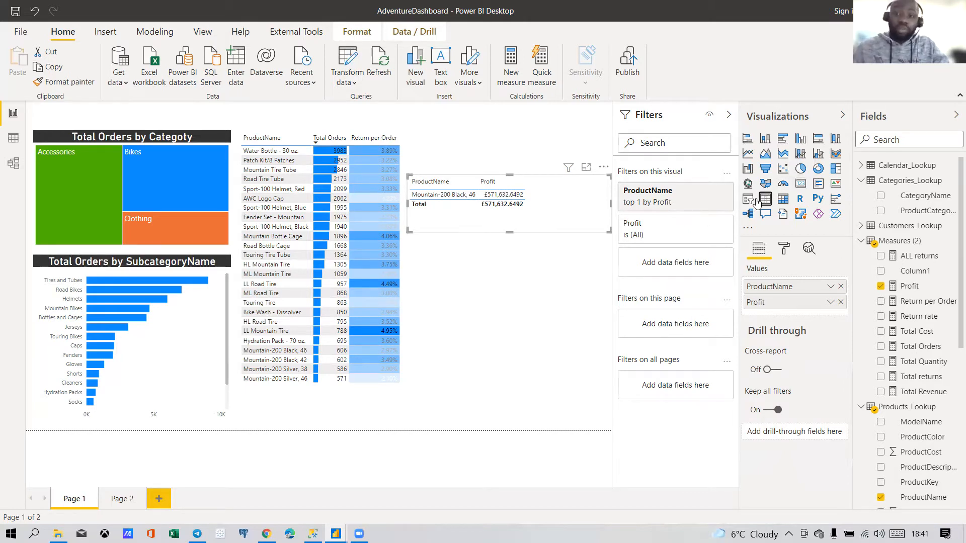
left_click(782, 200)
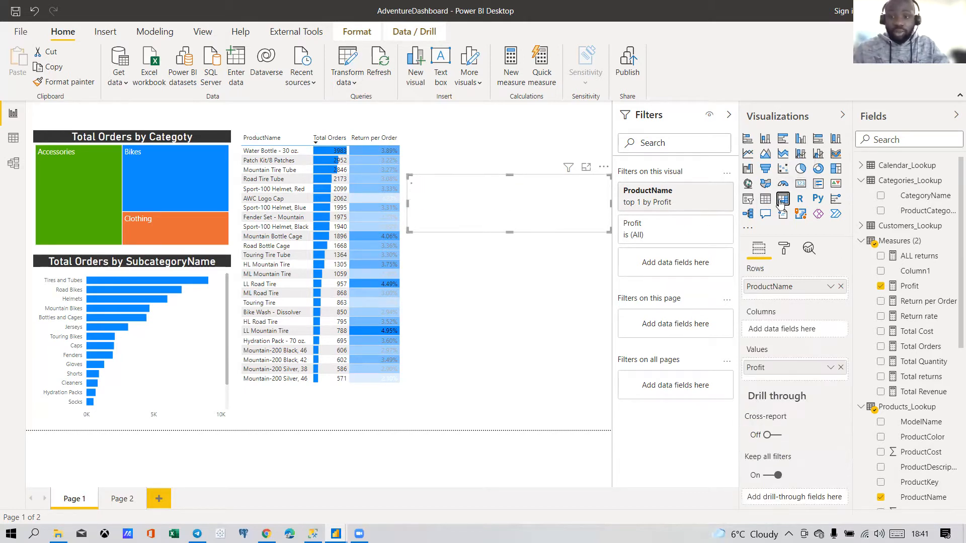
left_click(802, 184)
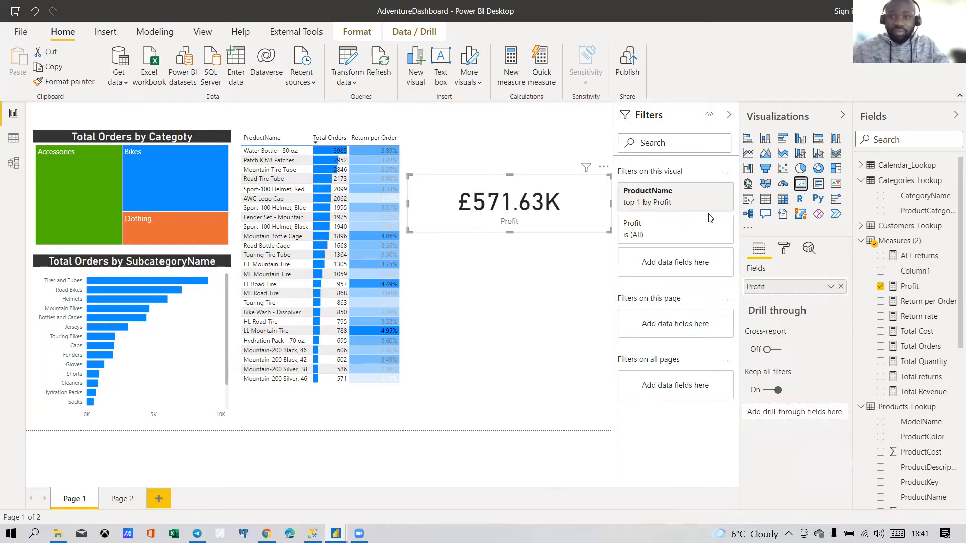
left_click(785, 249)
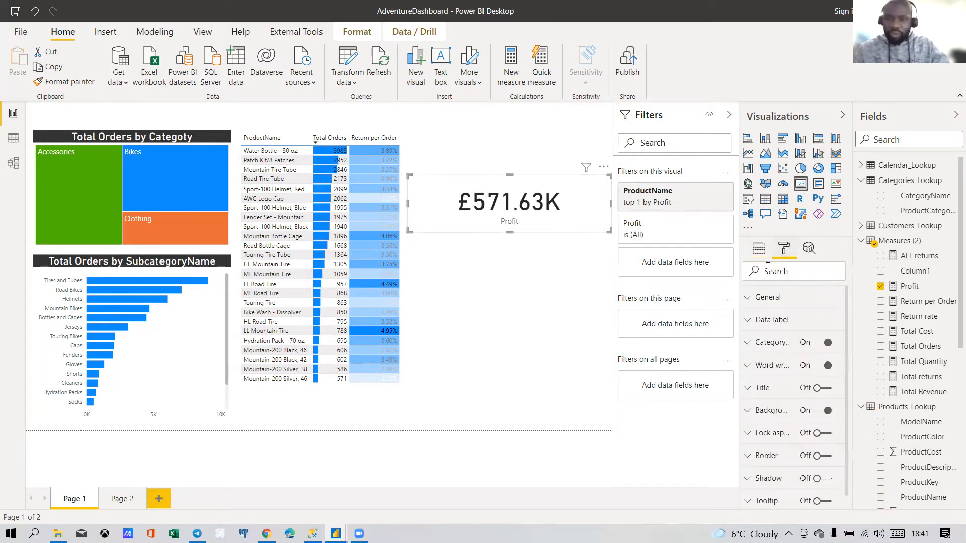
left_click(765, 199)
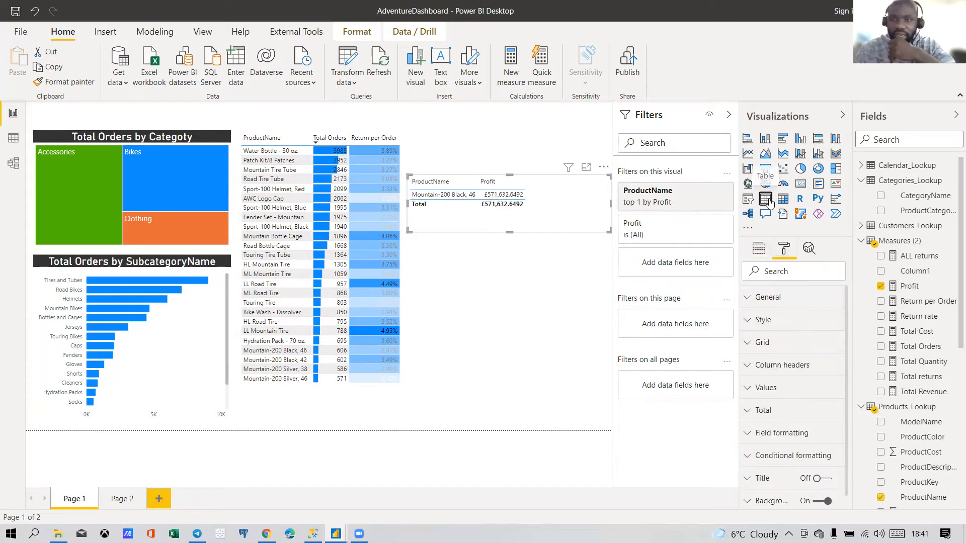
left_click(800, 185)
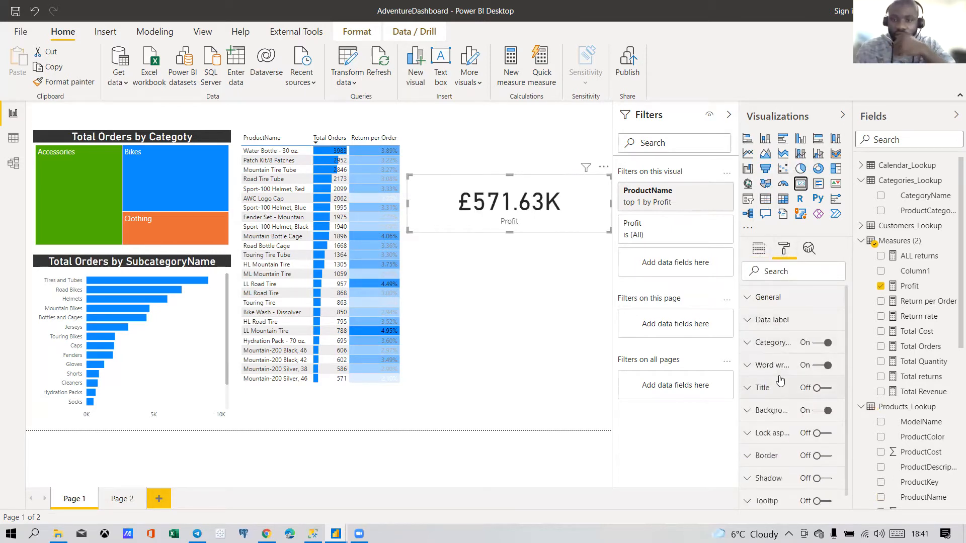
Step: Review the Profit card's data label and category label settings, and turn off the category label
left_click(772, 321)
scroll(782, 350, "down", 5)
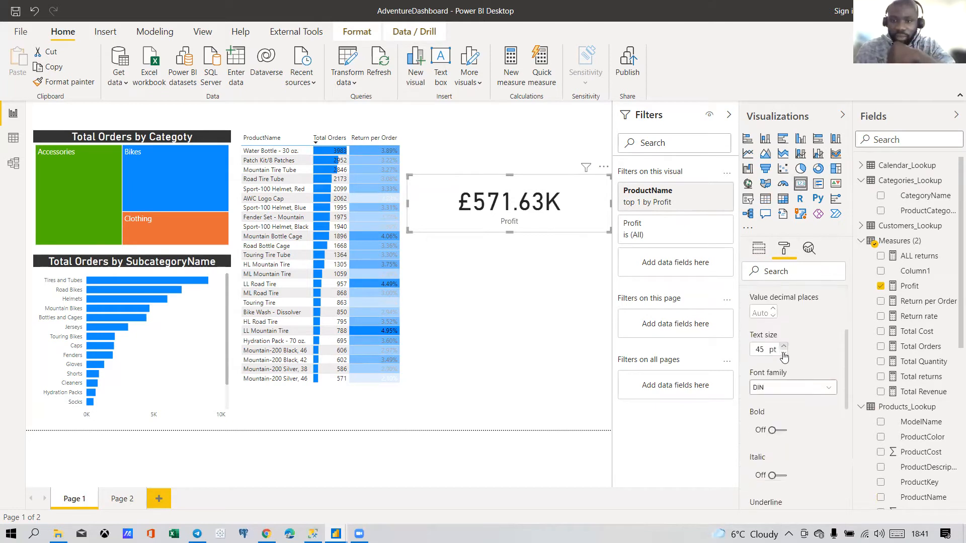
scroll(784, 356, "up", 5)
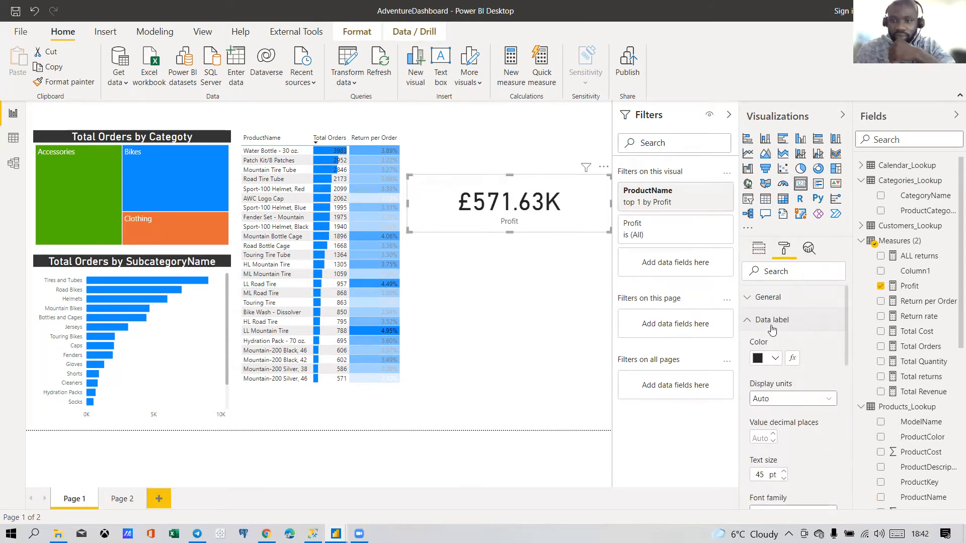
left_click(771, 324)
left_click(776, 348)
scroll(778, 344, "down", 1)
scroll(778, 345, "up", 1)
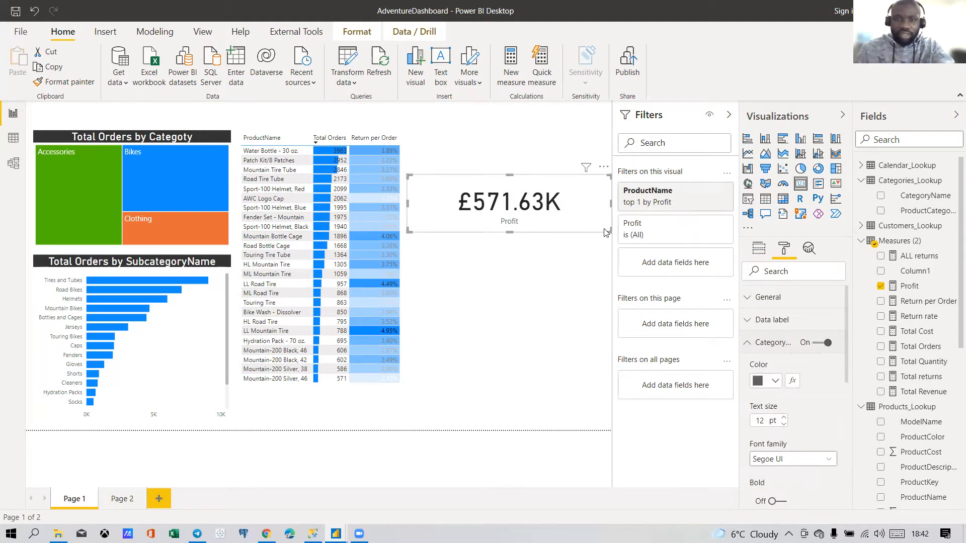
left_click(823, 347)
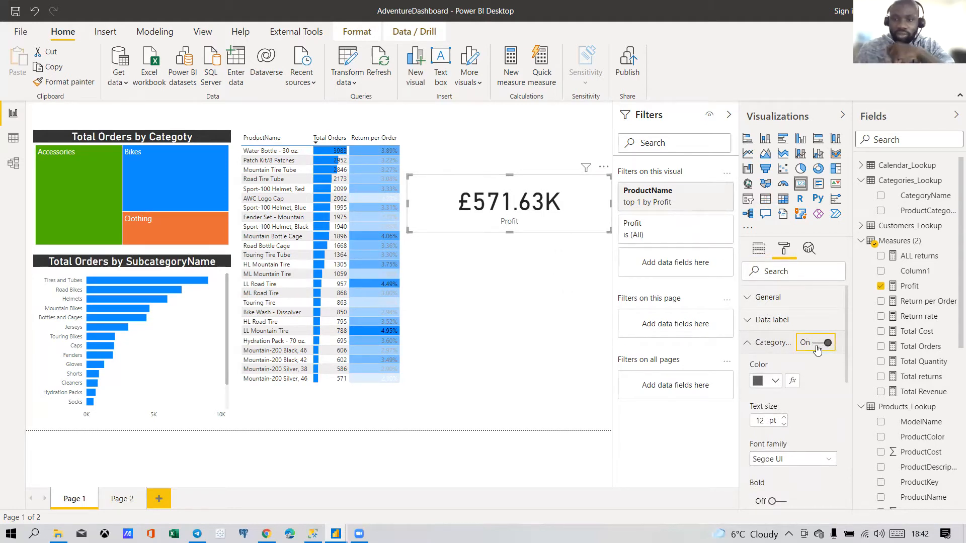
left_click(775, 346)
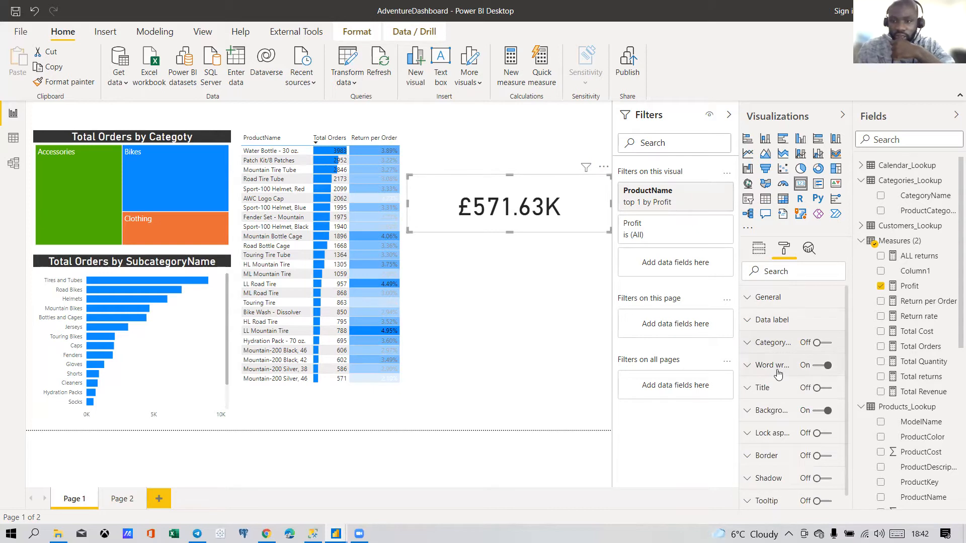
Step: Examine the Profit card's data label and word wrap formatting for a way to show the product name
left_click(769, 319)
scroll(785, 378, "down", 4)
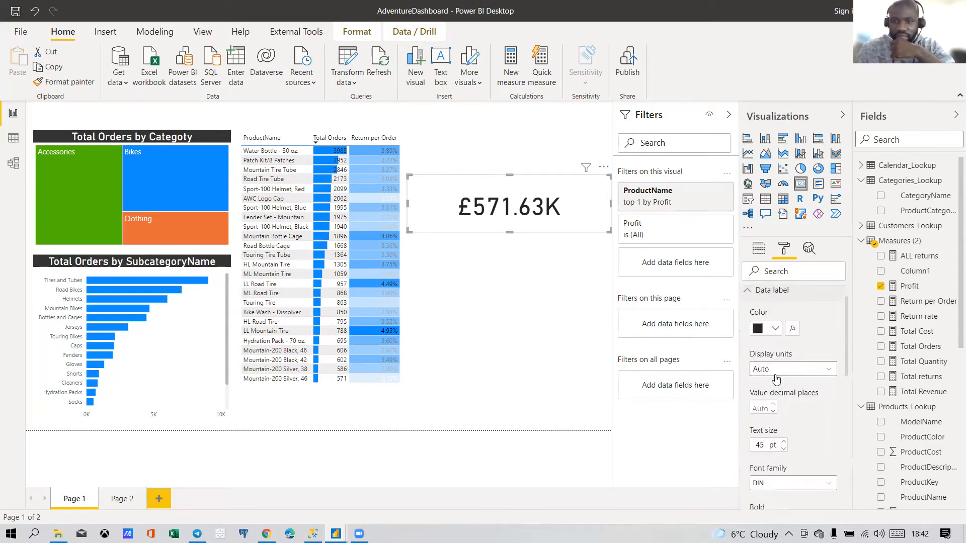
scroll(786, 376, "up", 2)
scroll(791, 397, "down", 4)
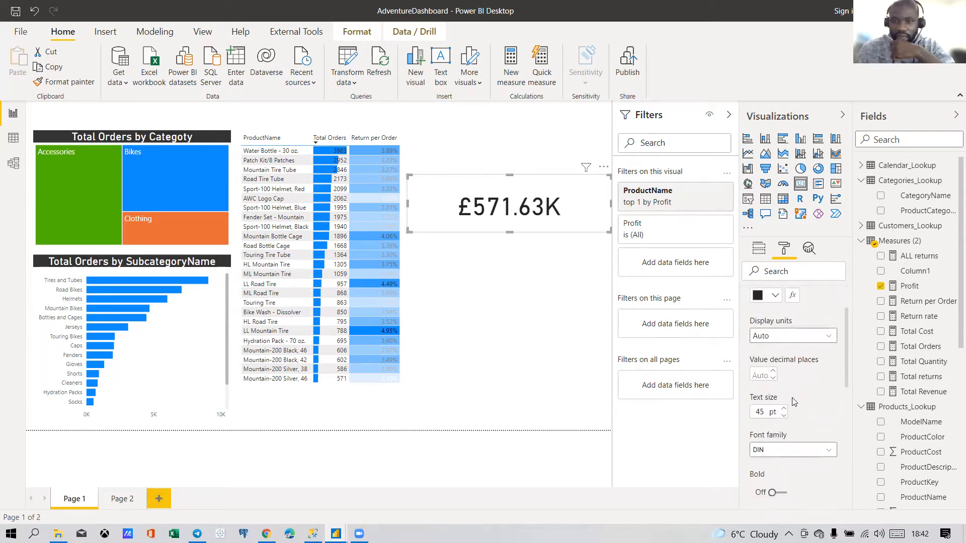
scroll(791, 397, "down", 5)
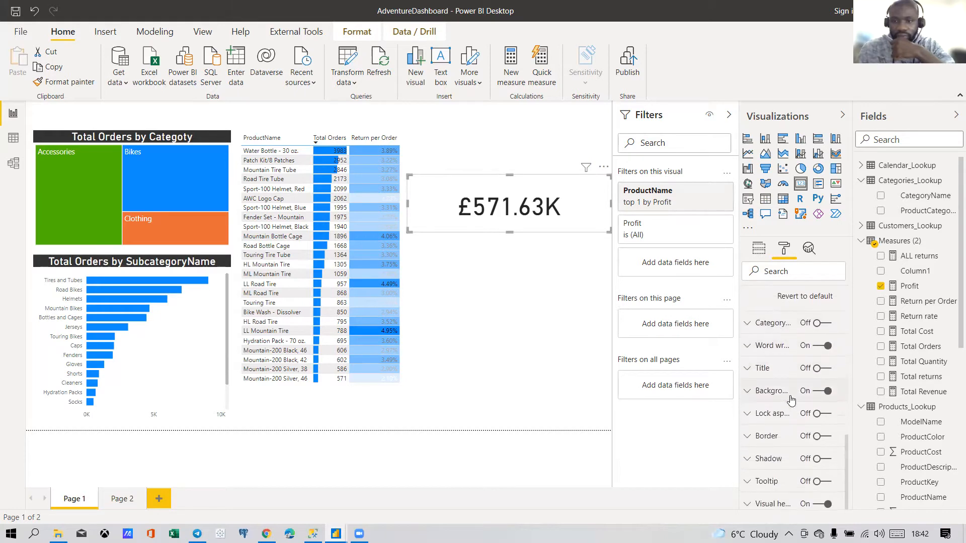
left_click(774, 355)
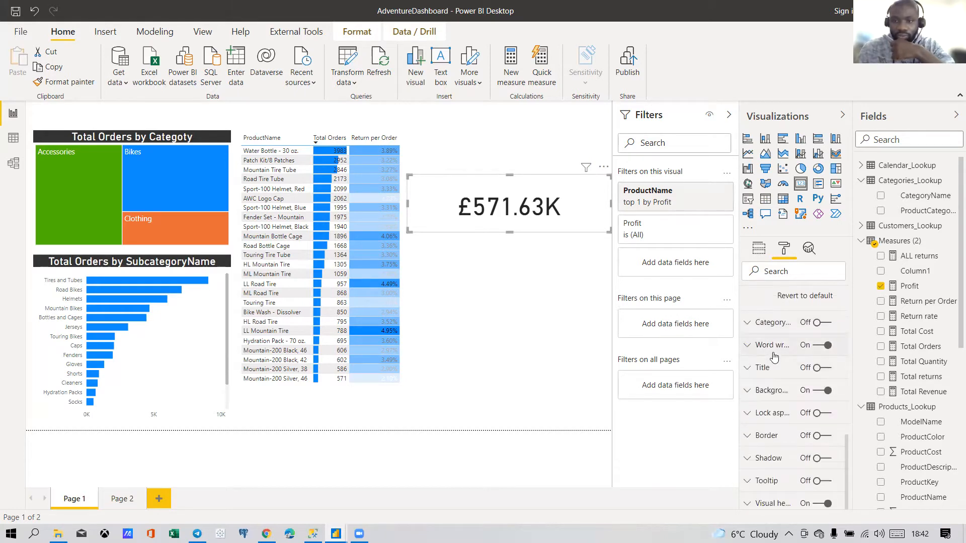
scroll(774, 402, "up", 5)
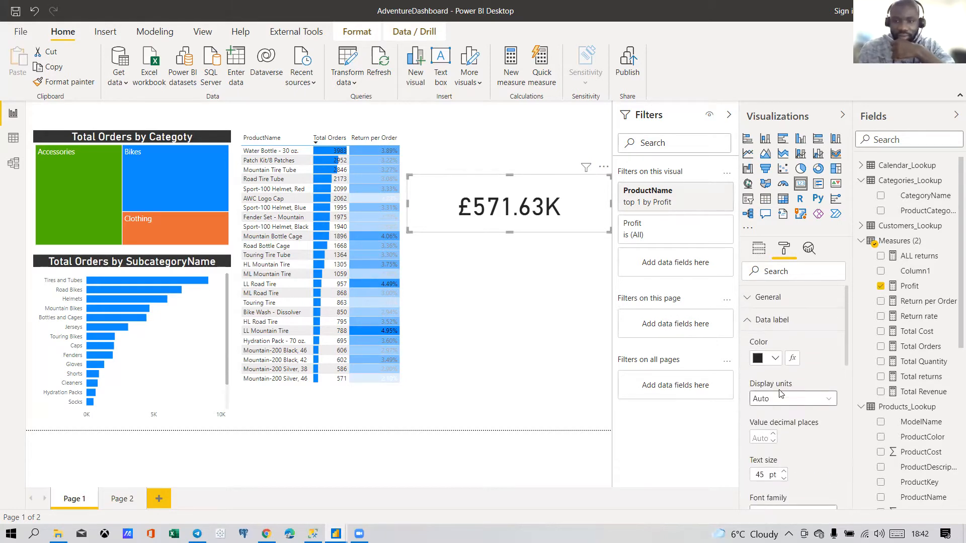
scroll(785, 352, "down", 3)
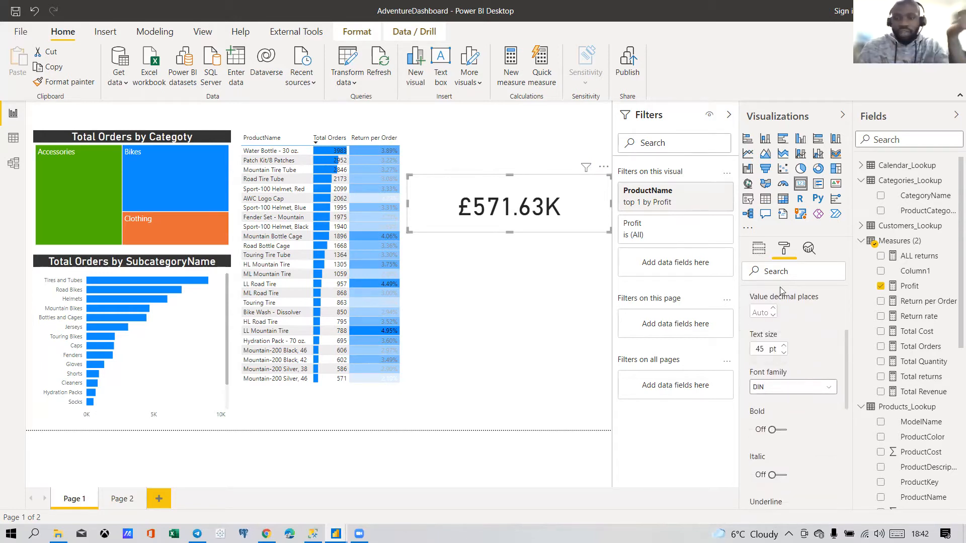
scroll(817, 473, "down", 4)
scroll(795, 439, "up", 3)
scroll(793, 434, "down", 1)
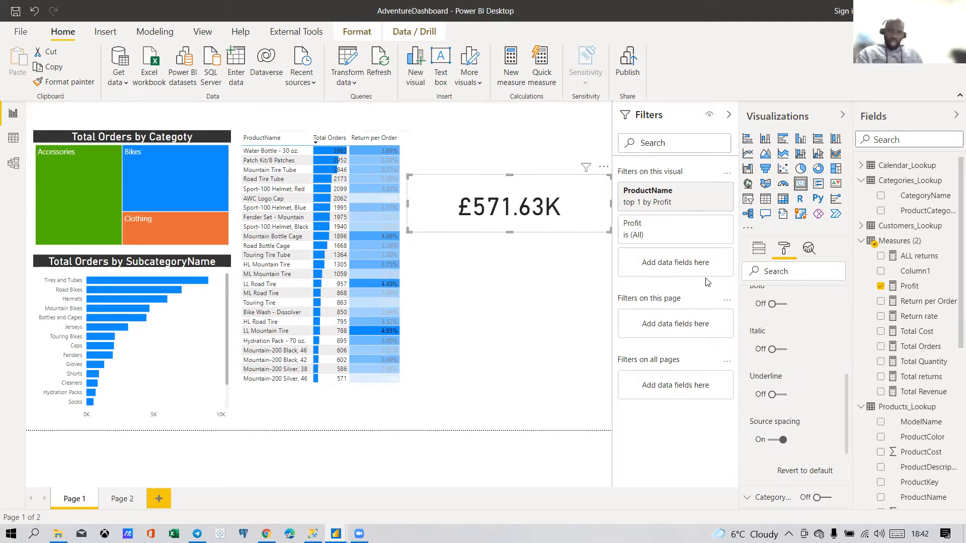
Step: Convert the Profit card back to a table and summarize its ProductName field by First
left_click(758, 249)
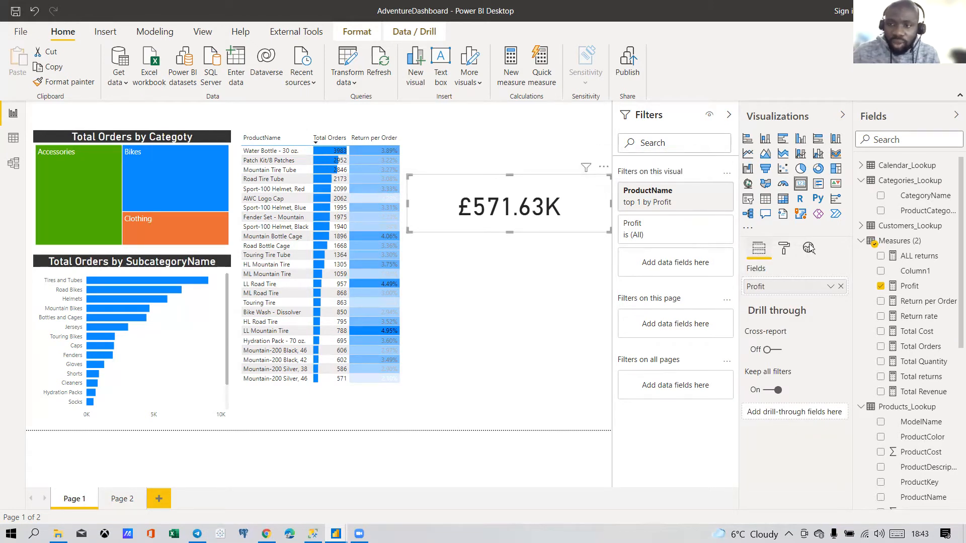
left_click(765, 199)
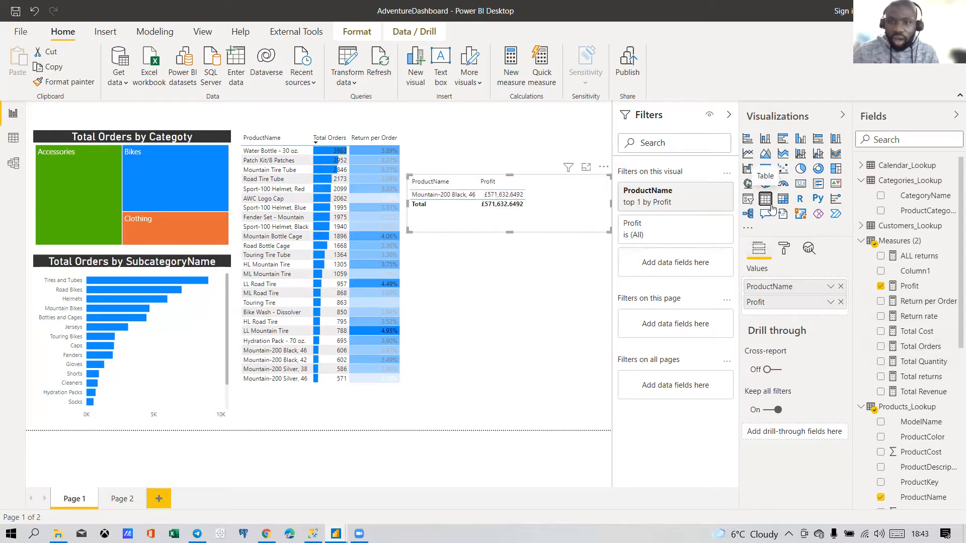
left_click(830, 289)
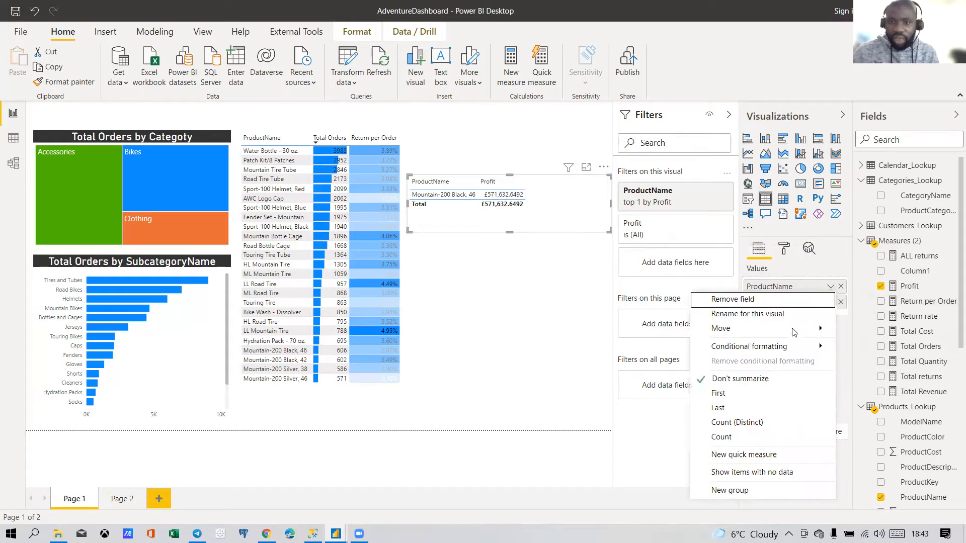
left_click(718, 394)
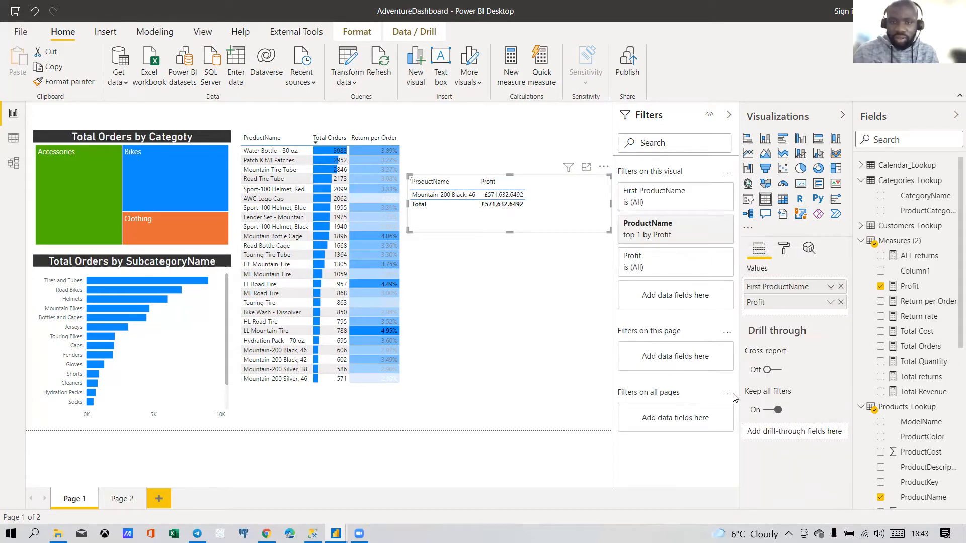
Step: Try the most-profitable-product visual as a card with ProductName summarized by First and then not summarized, and return it to a table
left_click(800, 184)
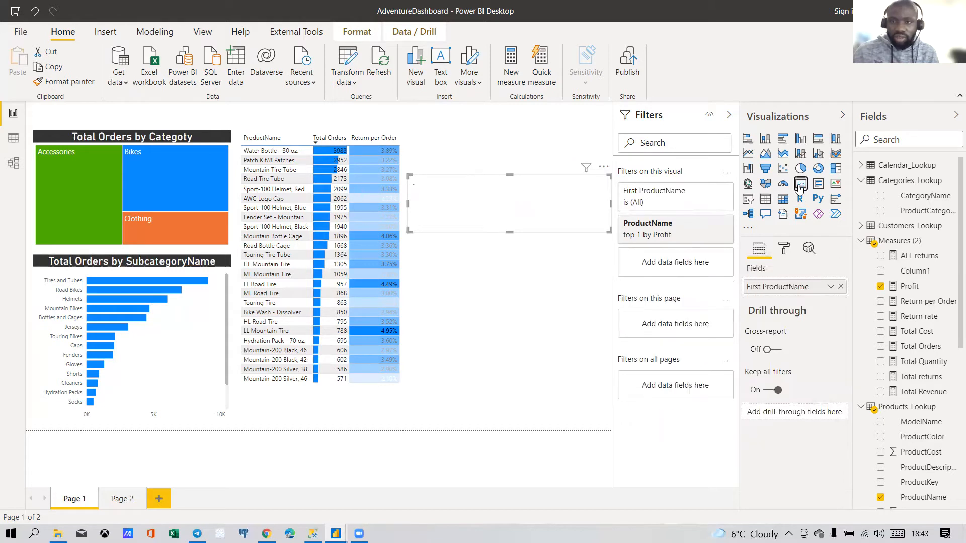
left_click(766, 199)
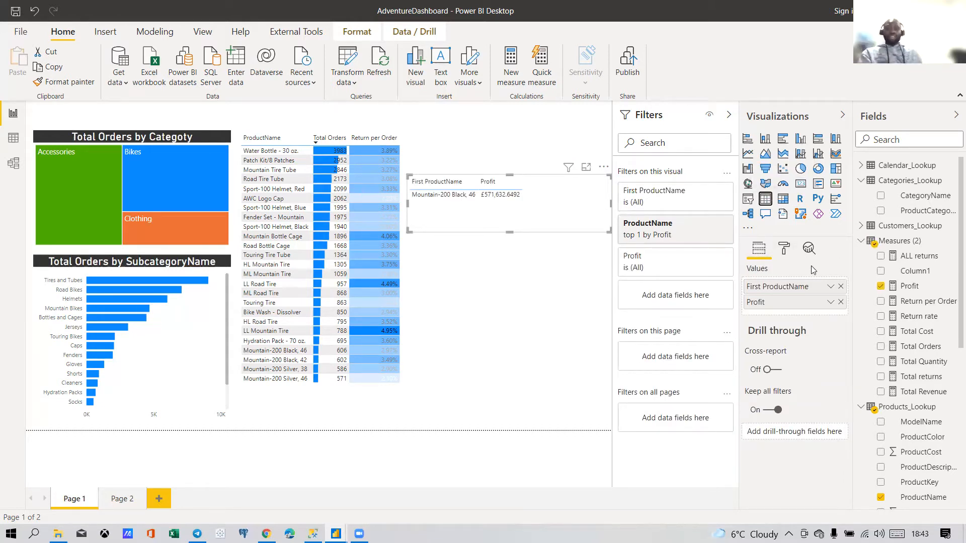
left_click(830, 286)
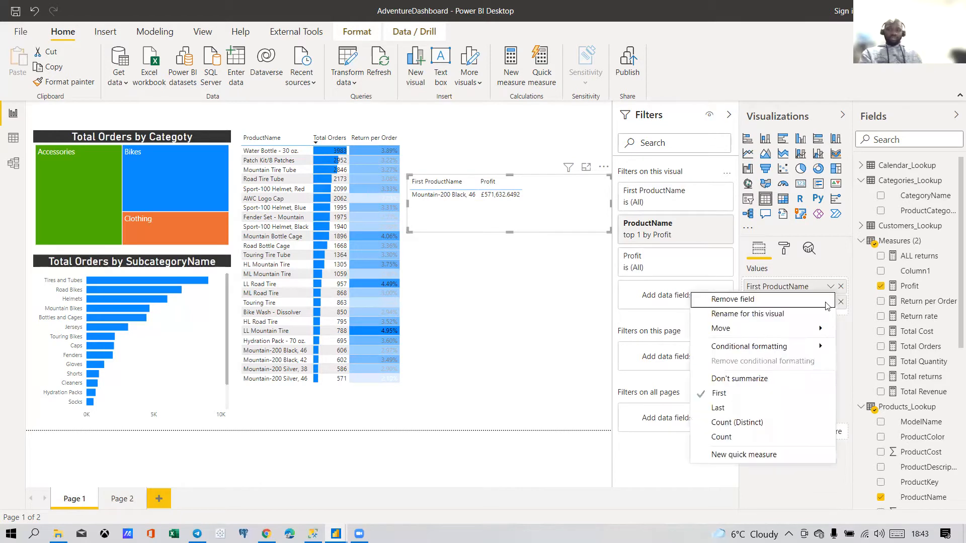
left_click(744, 379)
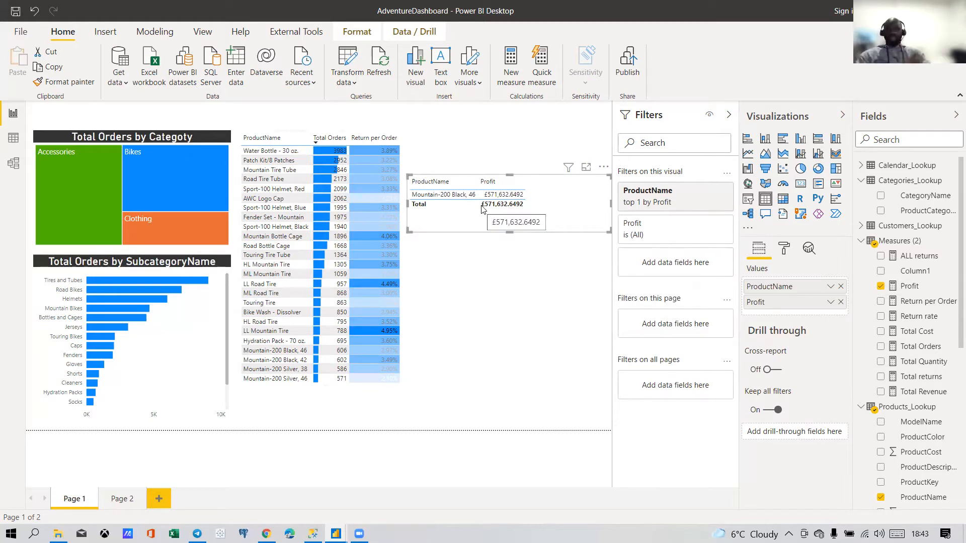
left_click(803, 184)
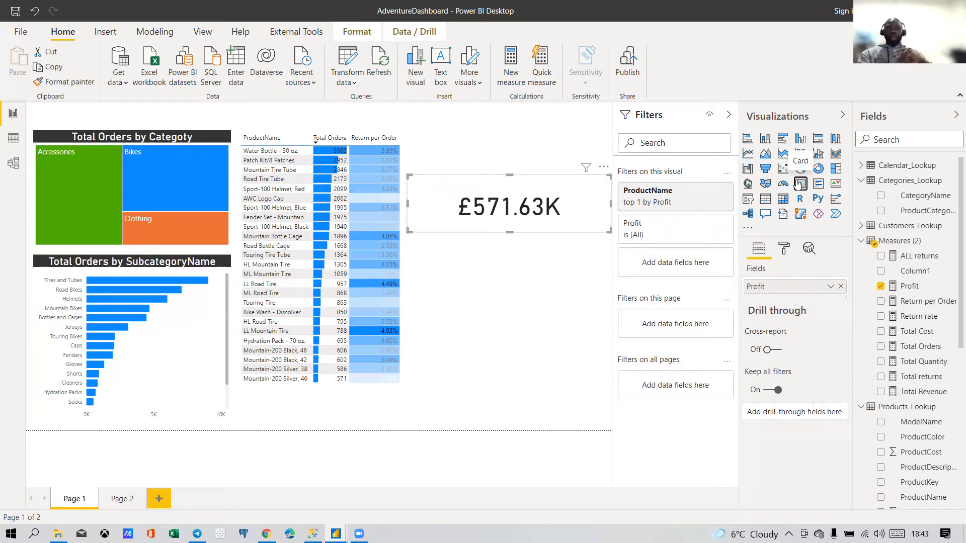
left_click(765, 198)
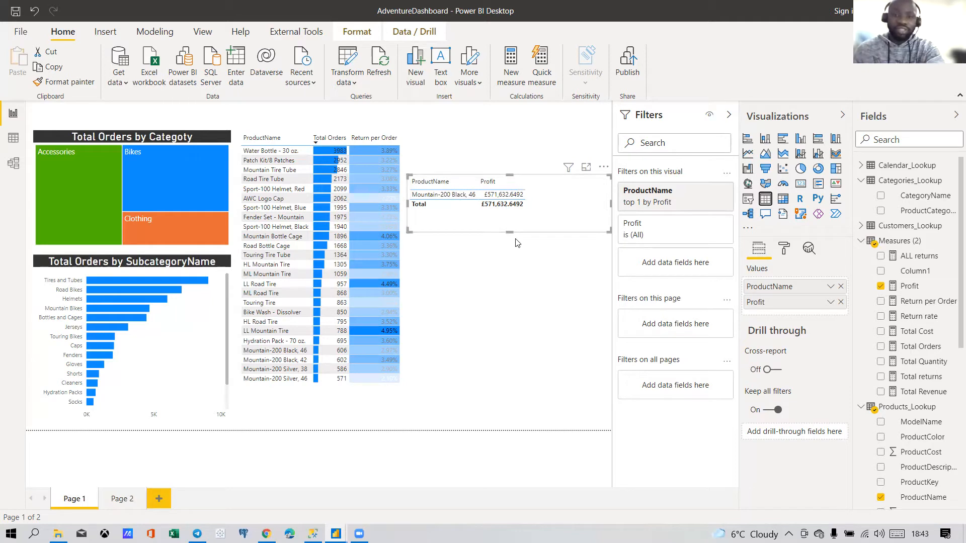
Step: Summarize the most-profitable-product table's ProductName by First, convert it to a card, and resize the card to fit the two-line product name
left_click_drag(509, 231, 512, 326)
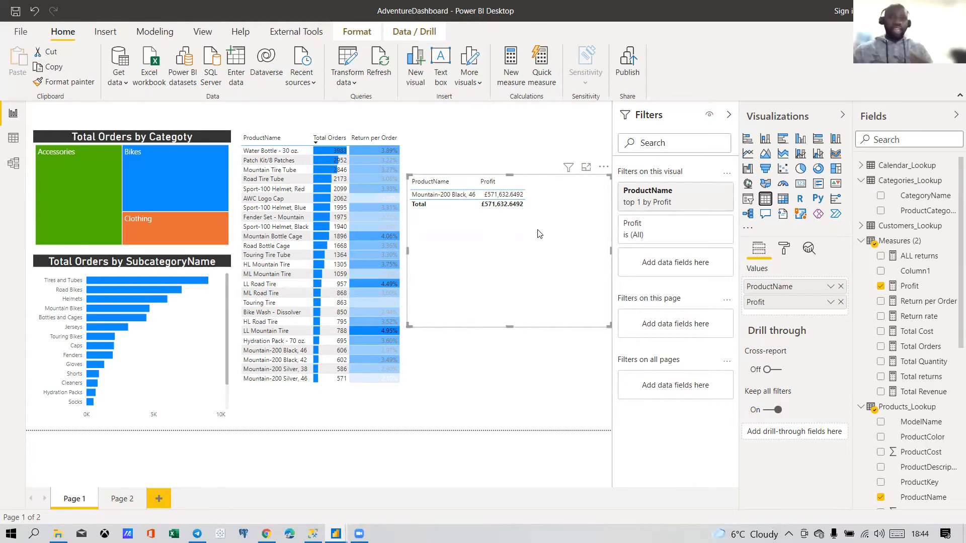
left_click(830, 287)
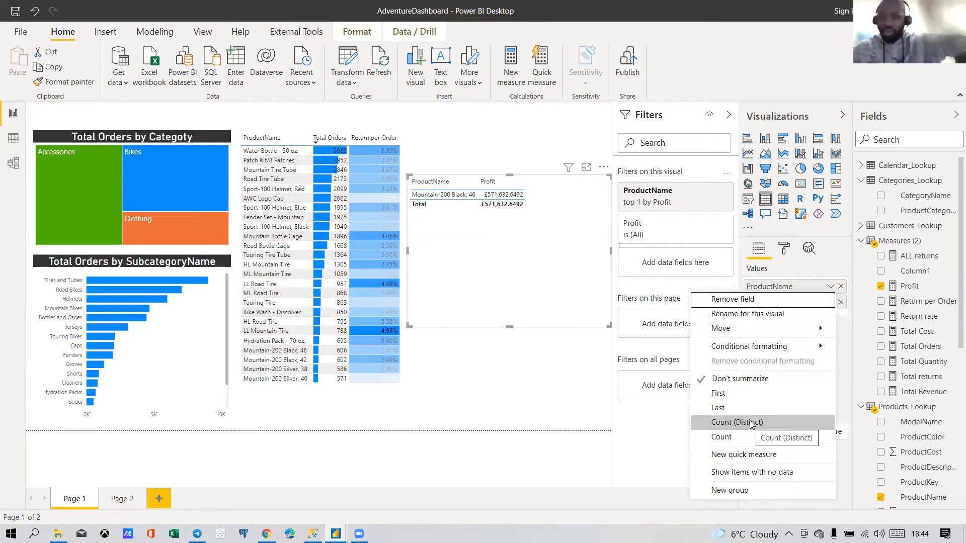
left_click(738, 396)
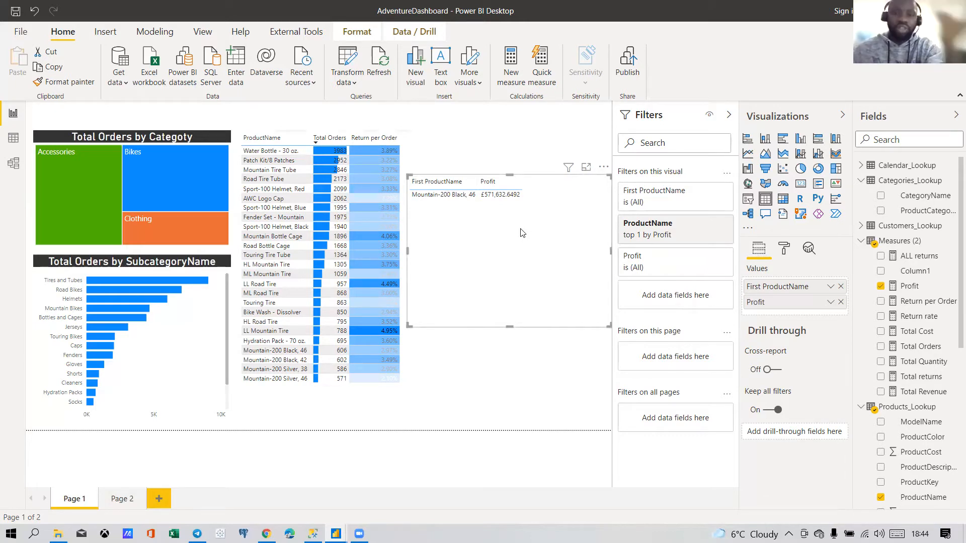
left_click(800, 185)
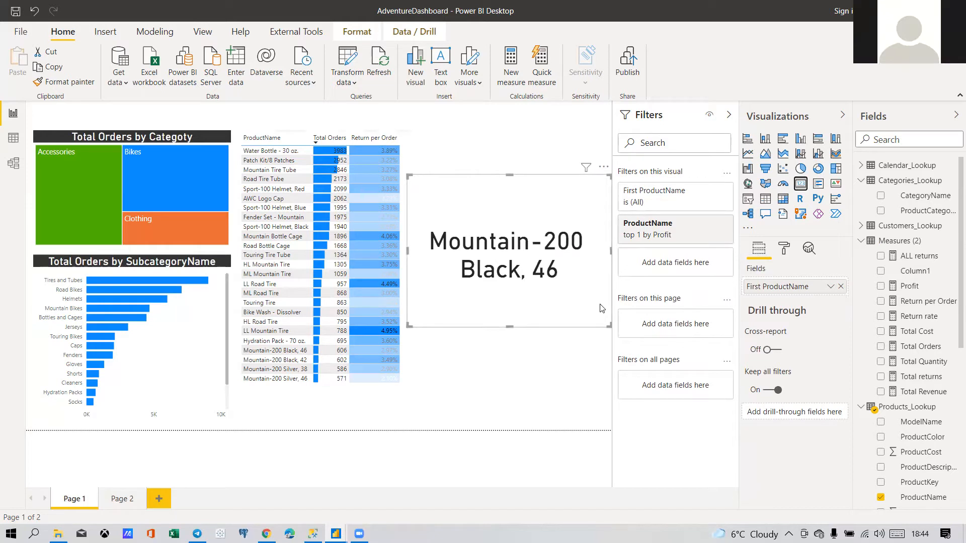
left_click_drag(510, 327, 525, 246)
left_click(518, 278)
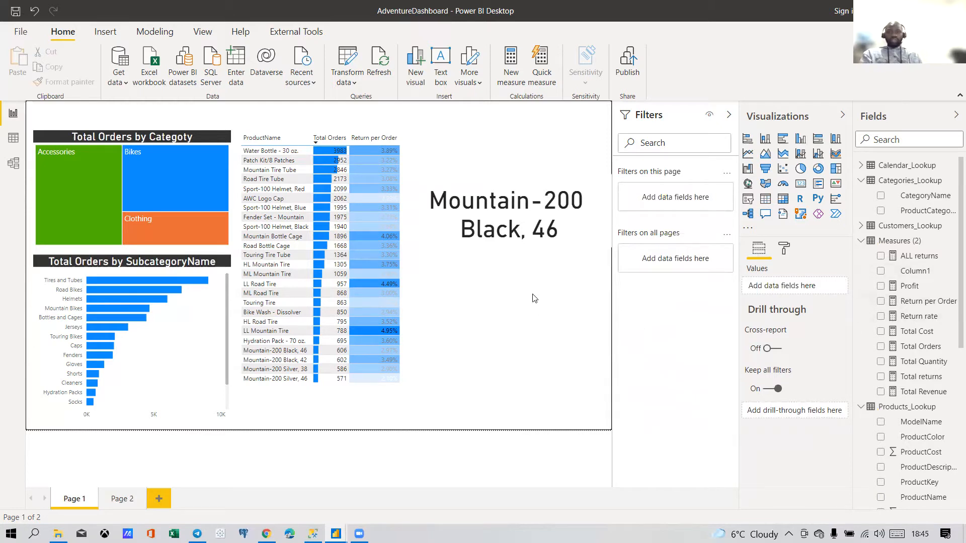
Step: Duplicate the most-profitable-product card and place the copy directly below the original
left_click(584, 241)
key("ctrl+c")
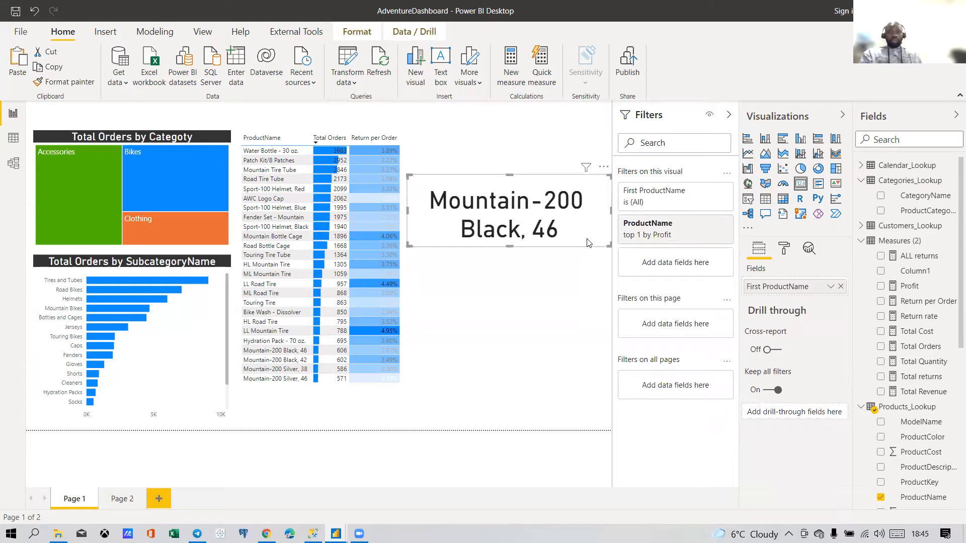
key("ctrl+v")
left_click_drag(582, 295, 578, 323)
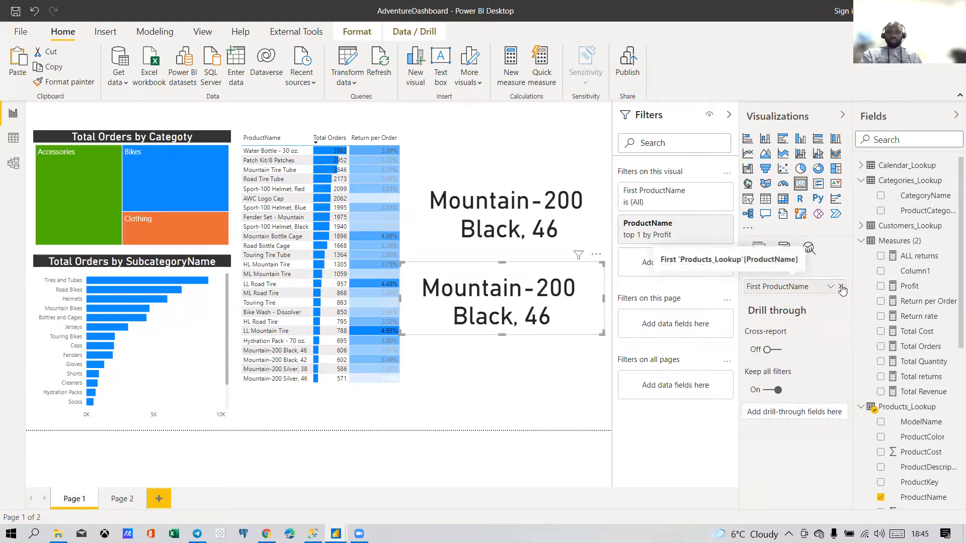
Step: Change the copied card's ProductName filter to top 1 by Total Orders instead of Profit, and move the original card up
left_click(677, 241)
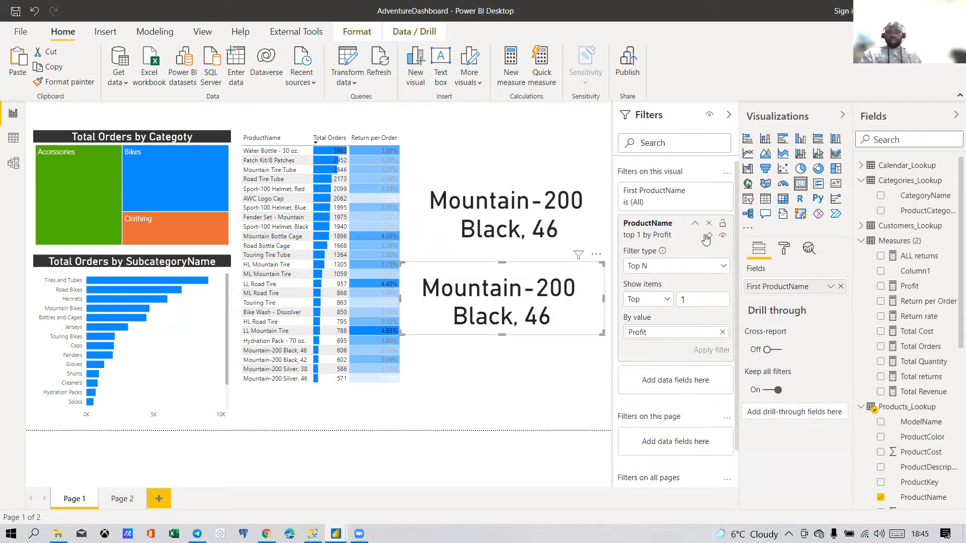
left_click(722, 332)
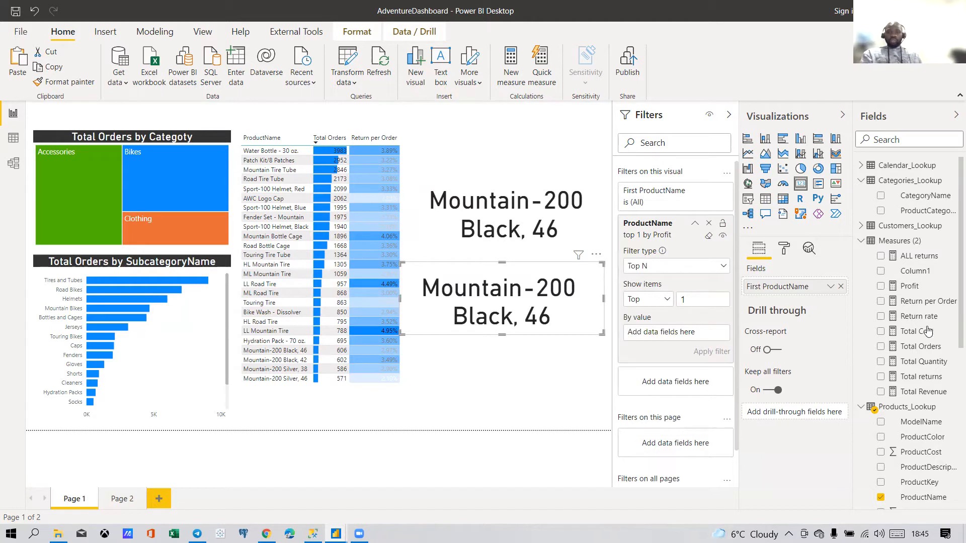
left_click_drag(920, 346, 704, 333)
left_click(711, 350)
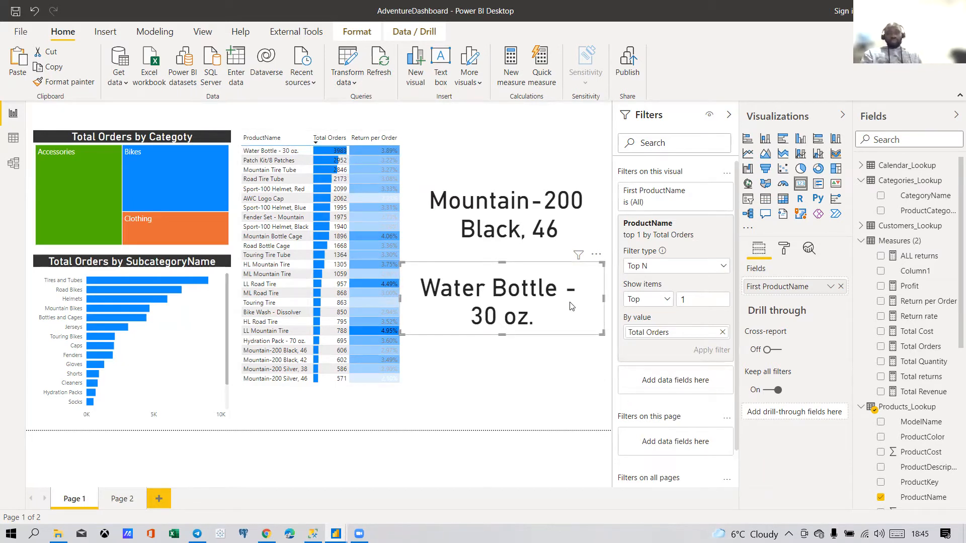
mouse_move(504, 181)
left_mouse_down()
mouse_move(454, 122)
mouse_move(507, 173)
left_mouse_up()
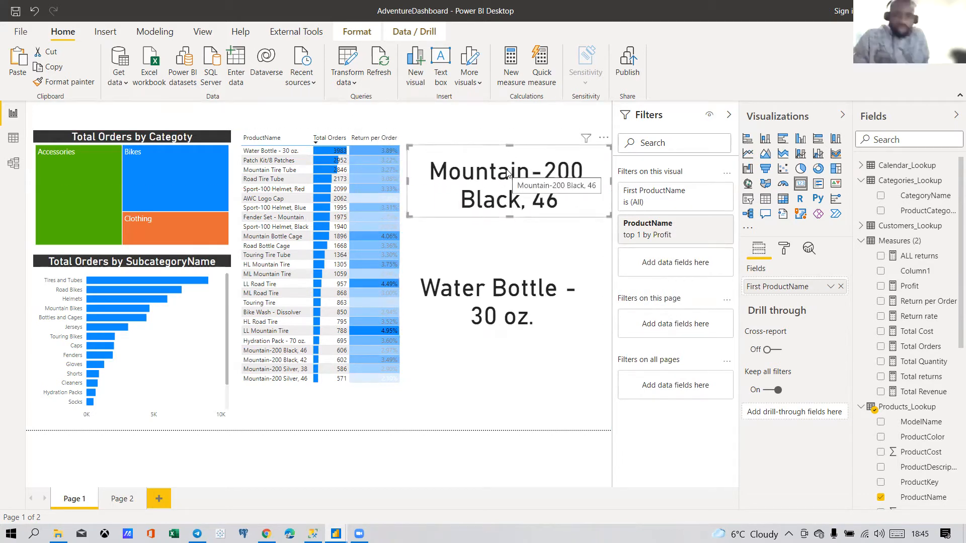
Step: Move the Water Bottle - 30 oz. card directly beneath the Mountain-200 Black, 46 card
left_click_drag(447, 329, 452, 295)
left_click(456, 334)
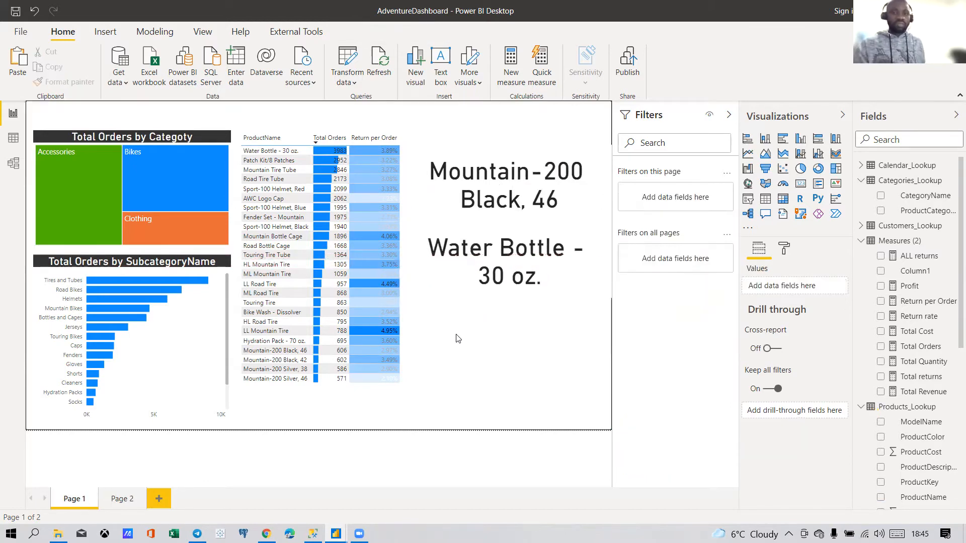
Step: Create a measure named Top Product in the Measures (2) table and begin its formula with TOPN(1,
right_click(897, 246)
left_click(837, 254)
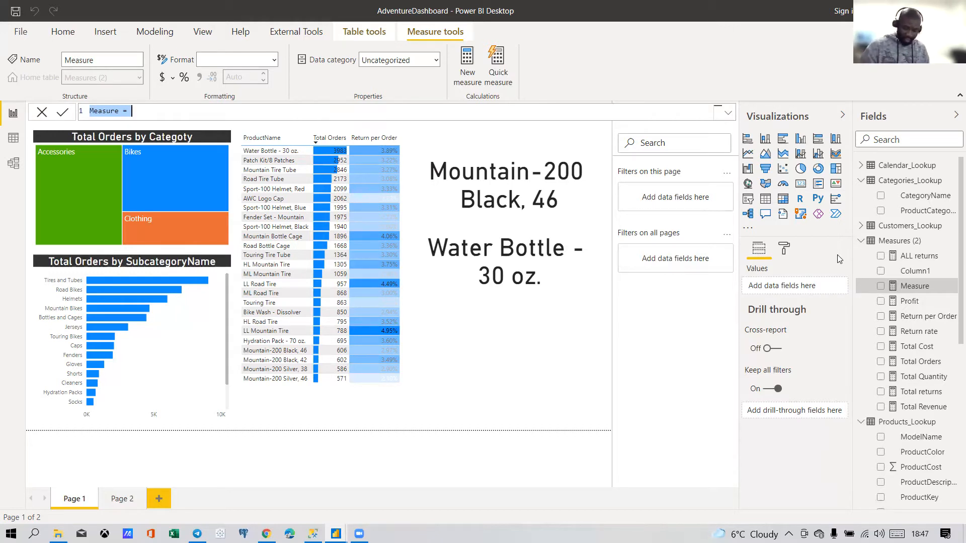
type("Top Product =")
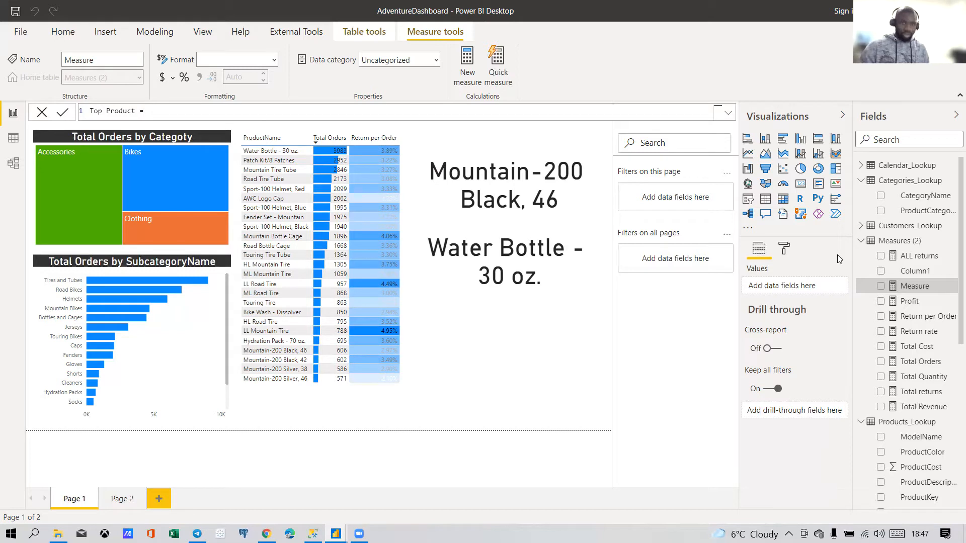
key("shift+Return")
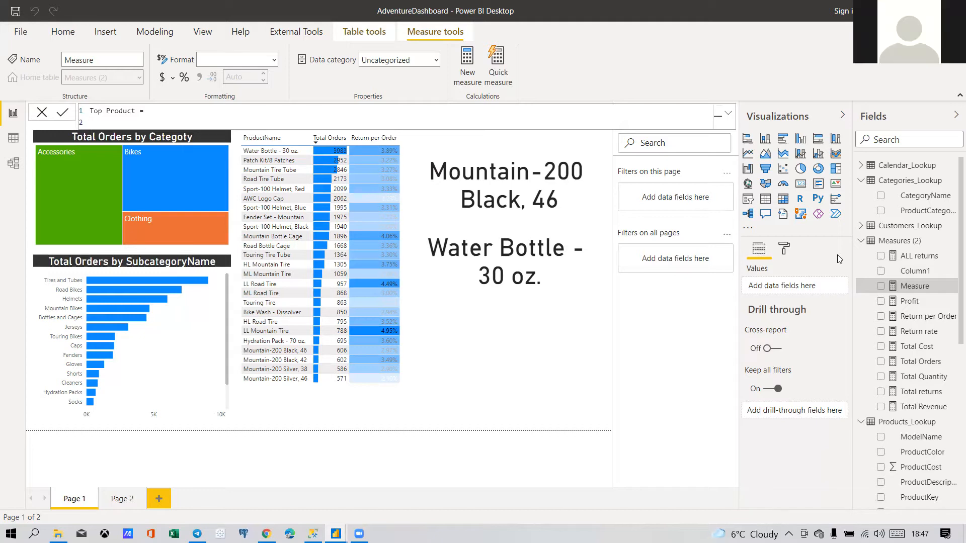
type("TOPN")
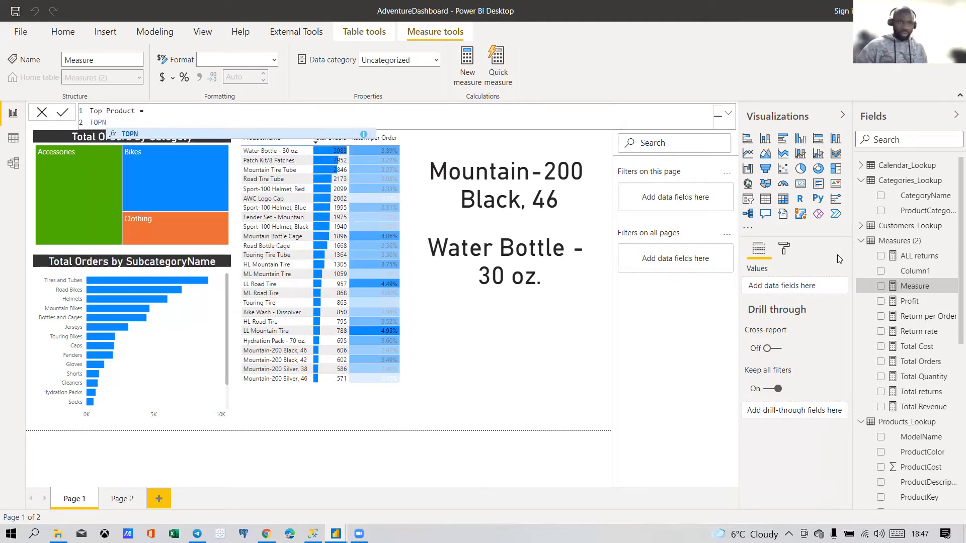
type("(")
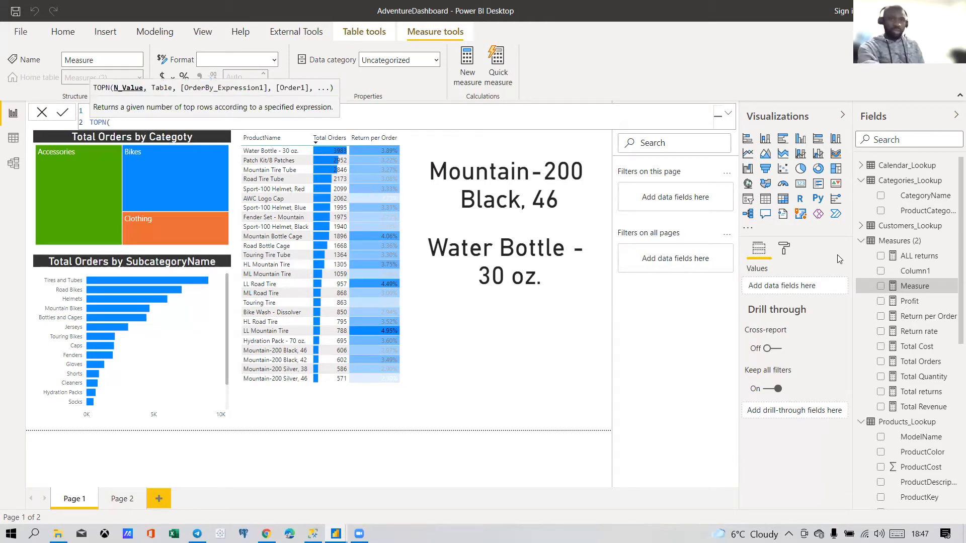
type("1,")
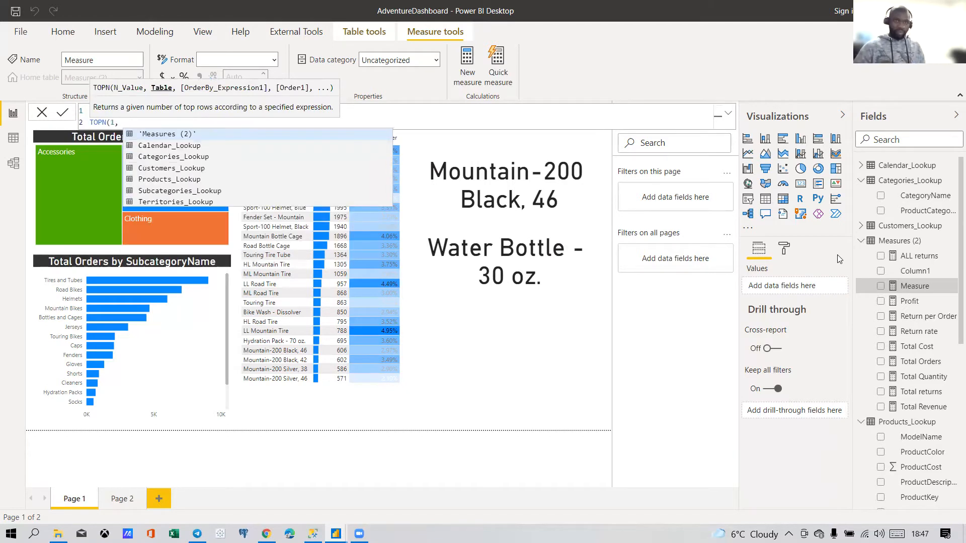
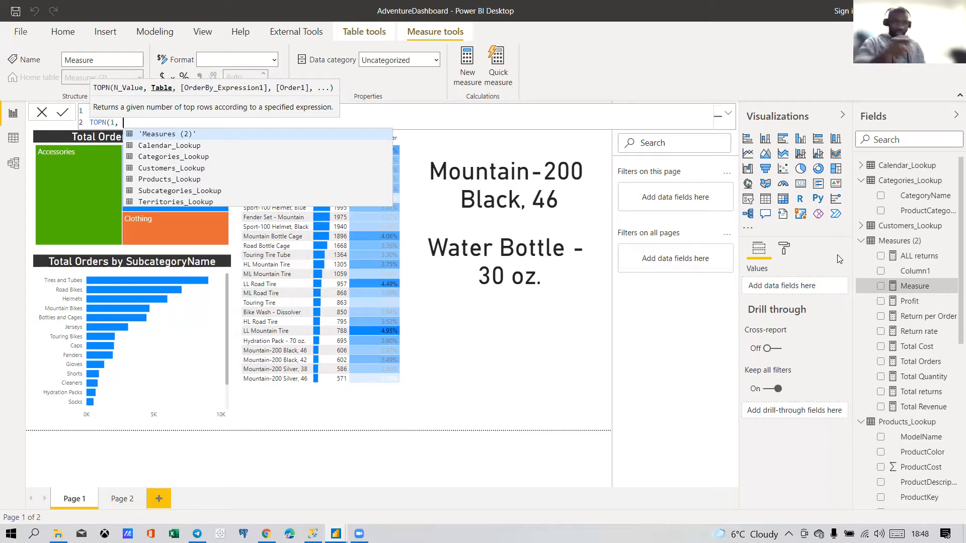
Step: Add the Sales table as the second TOPN argument on a new line
key("shift+Return")
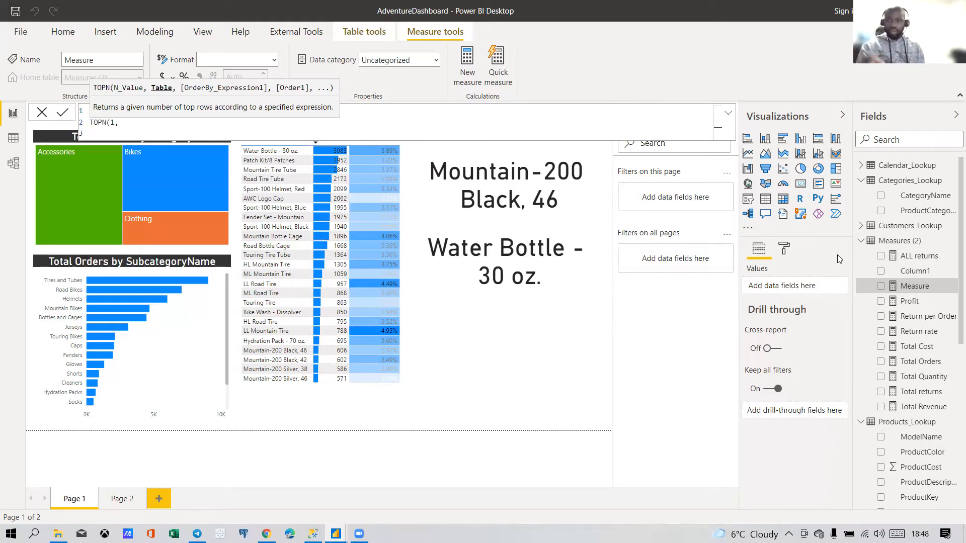
type("SALES")
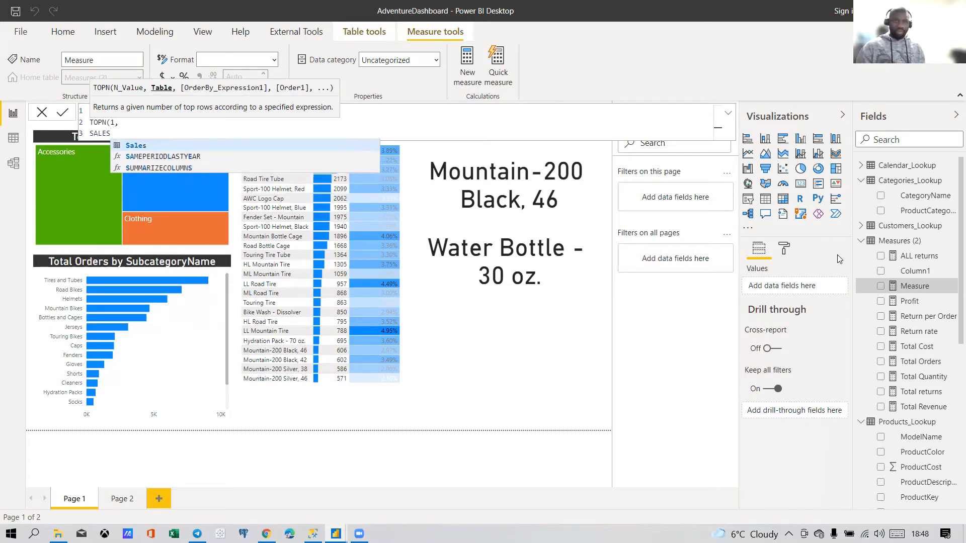
key("Tab")
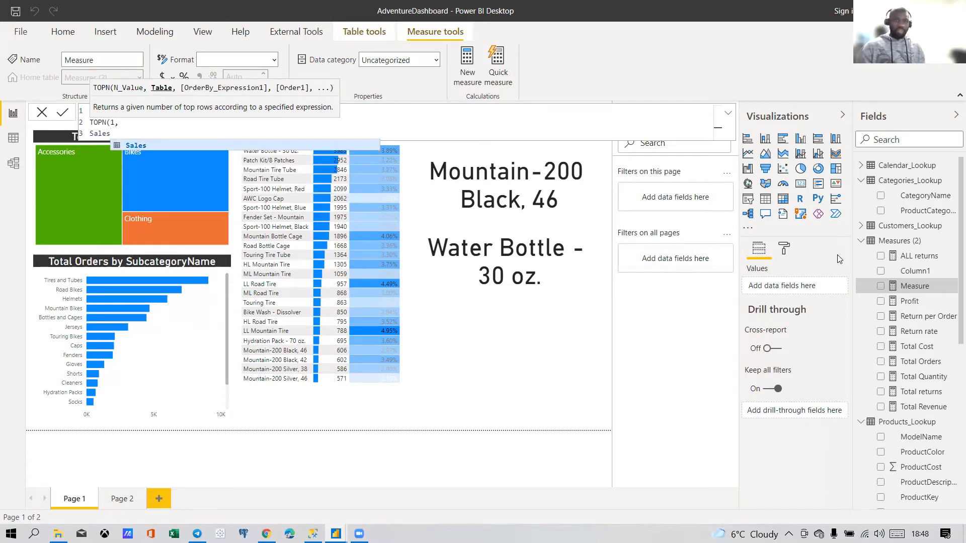
type(",")
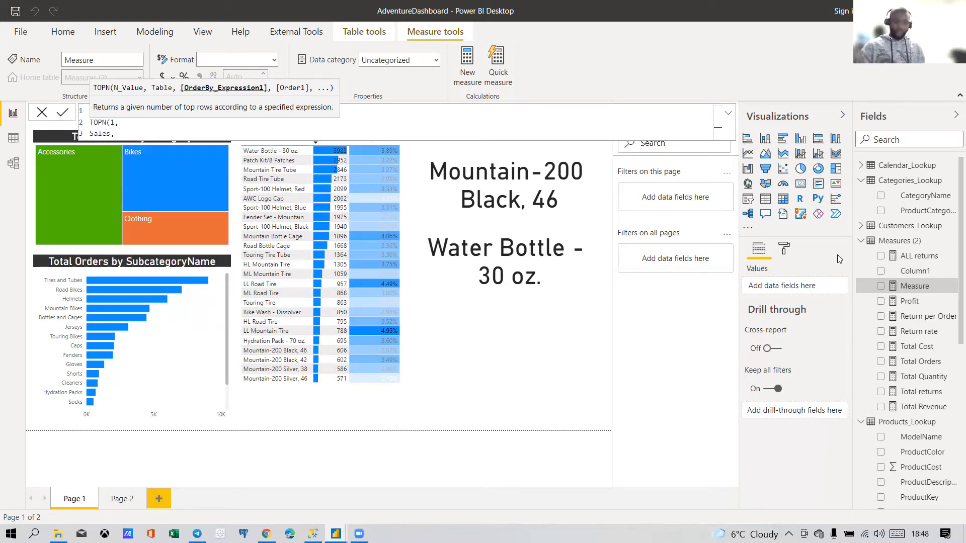
Step: Order the TOPN expression by [Total Orders] with DESC on a new line
key("shift+Return")
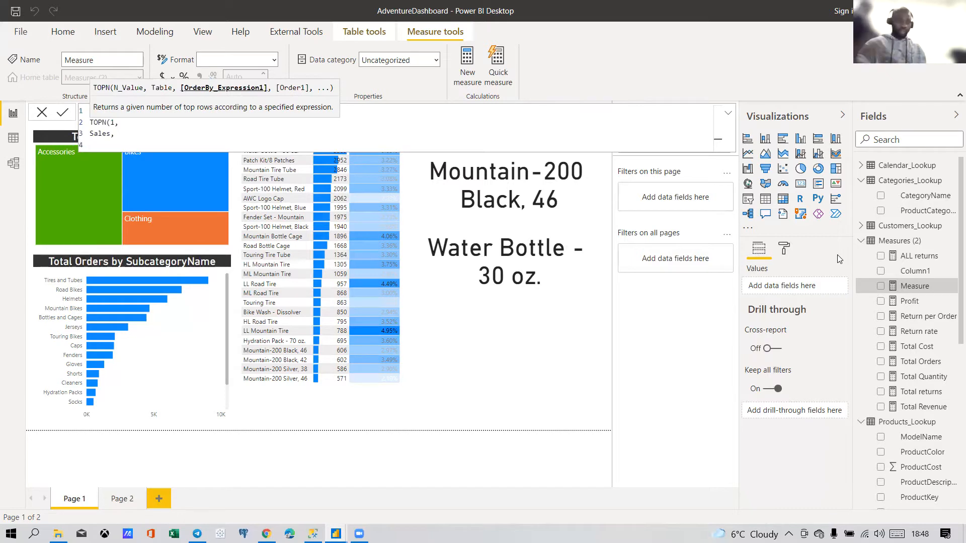
type("TOTALD")
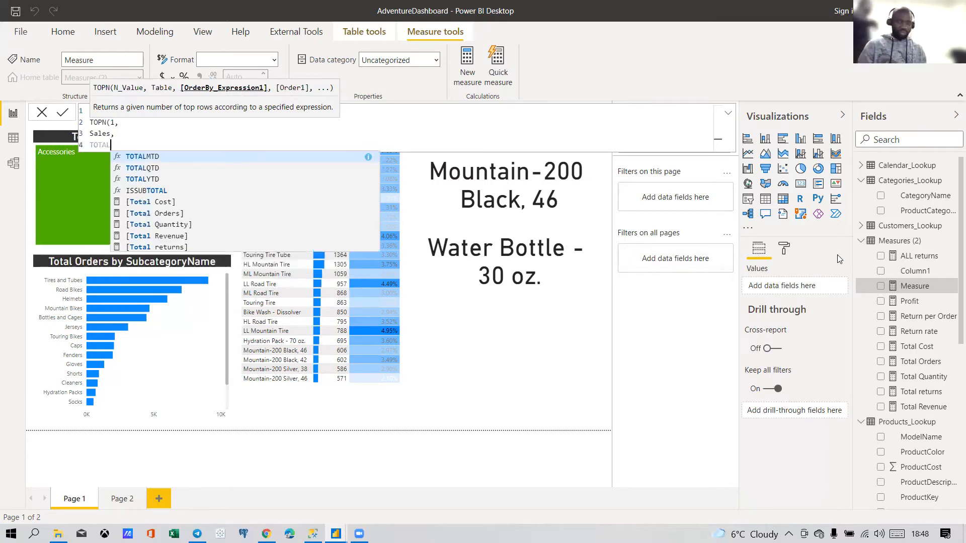
key("Down")
key("Down")
key("Down")
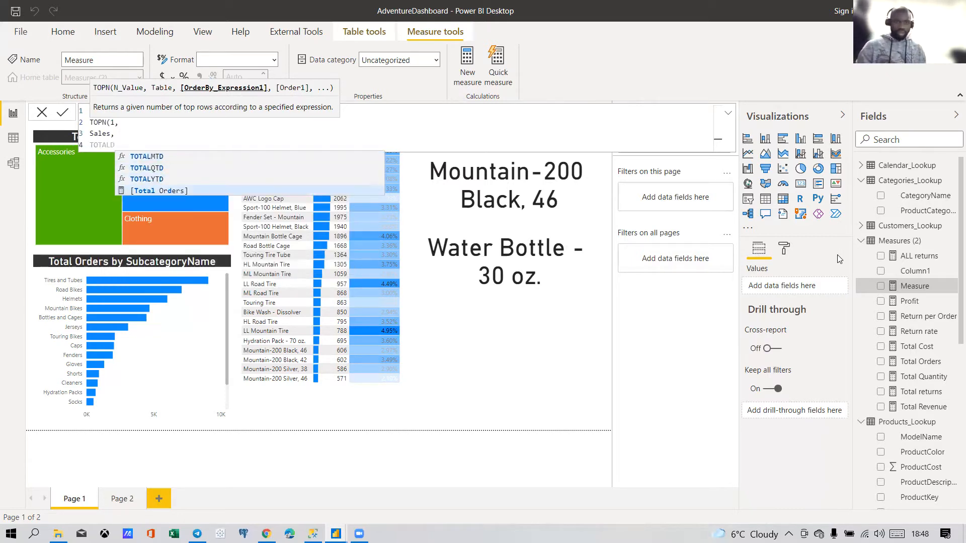
key("Tab")
type(", ")
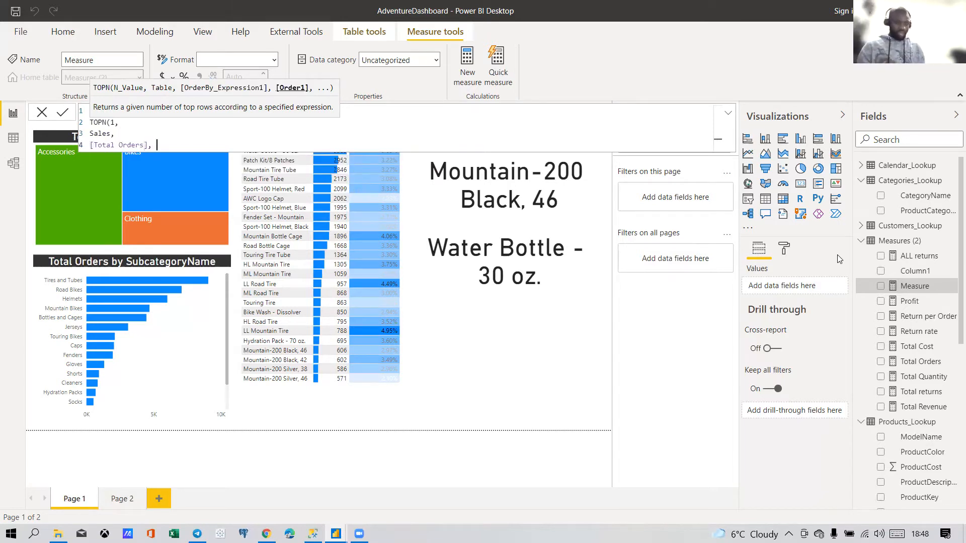
type("d")
key("BackSpace")
type("DESC")
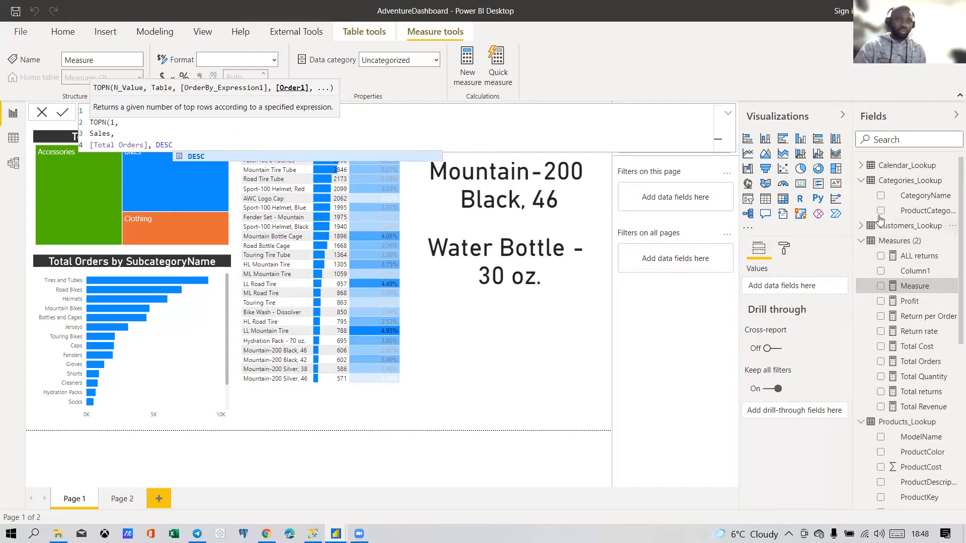
Step: Close the TOPN expression with a parenthesis and commit the Top Product measure
left_click(170, 114)
left_click(172, 123)
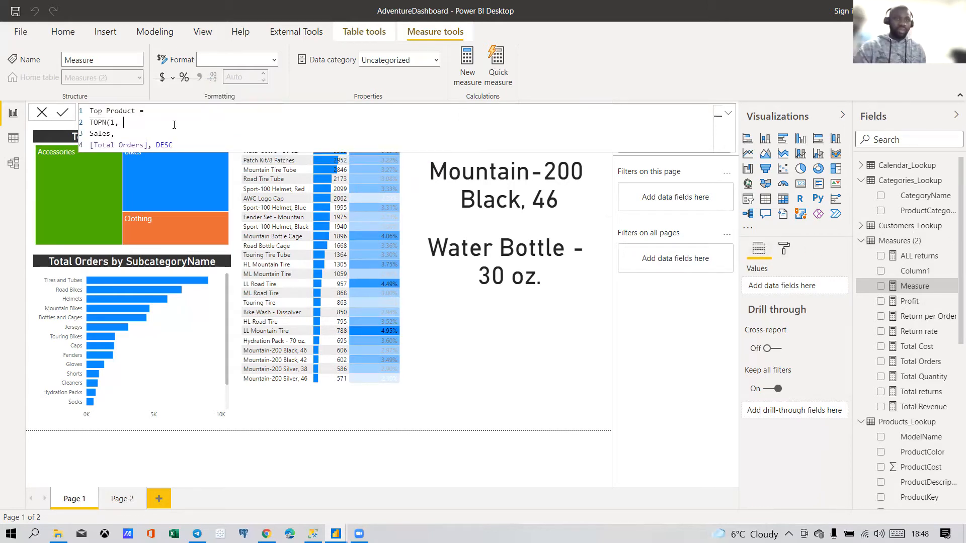
left_click(195, 143)
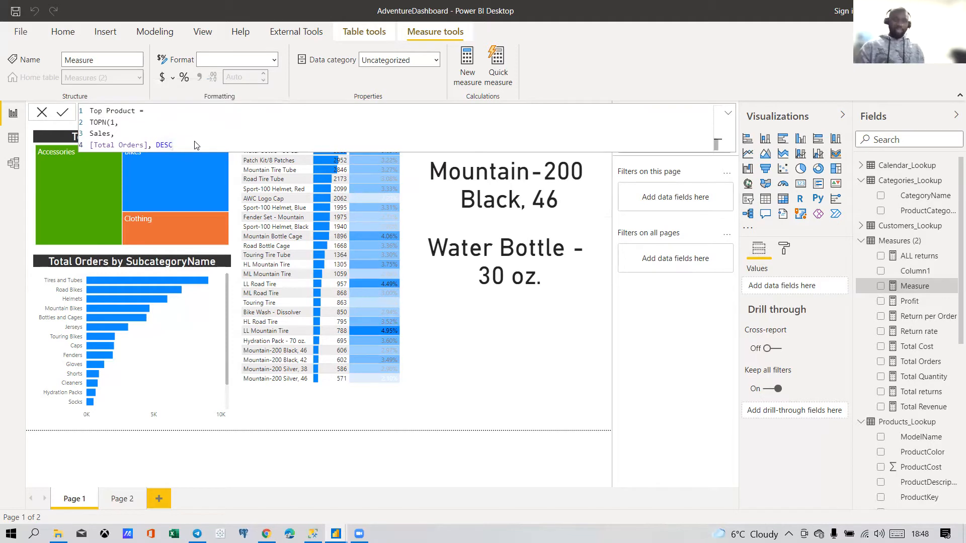
type(")")
key("Return")
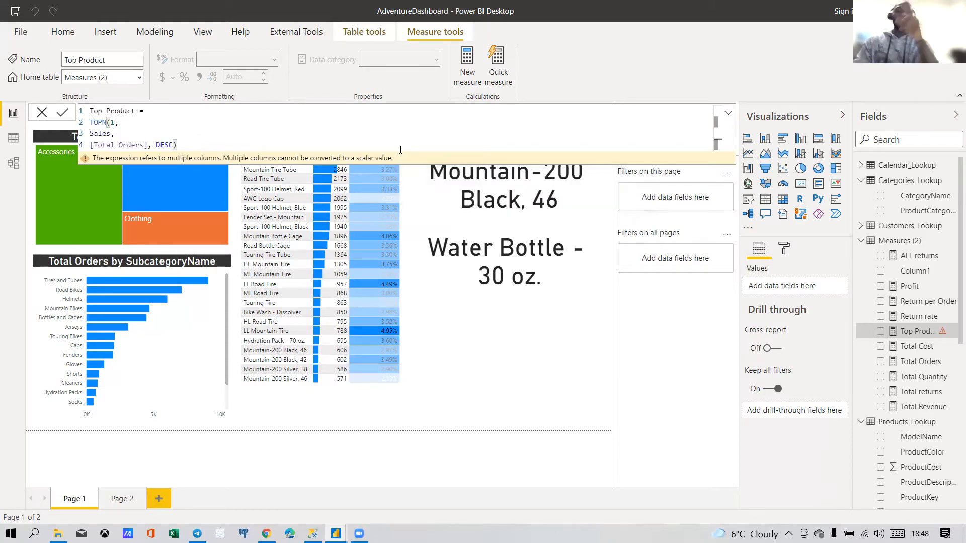
Step: Copy the full Top Product formula and use it to create a new calculated table in Data view
mouse_move(176, 145)
left_mouse_down()
mouse_move(104, 125)
mouse_move(120, 144)
mouse_move(178, 145)
left_mouse_up()
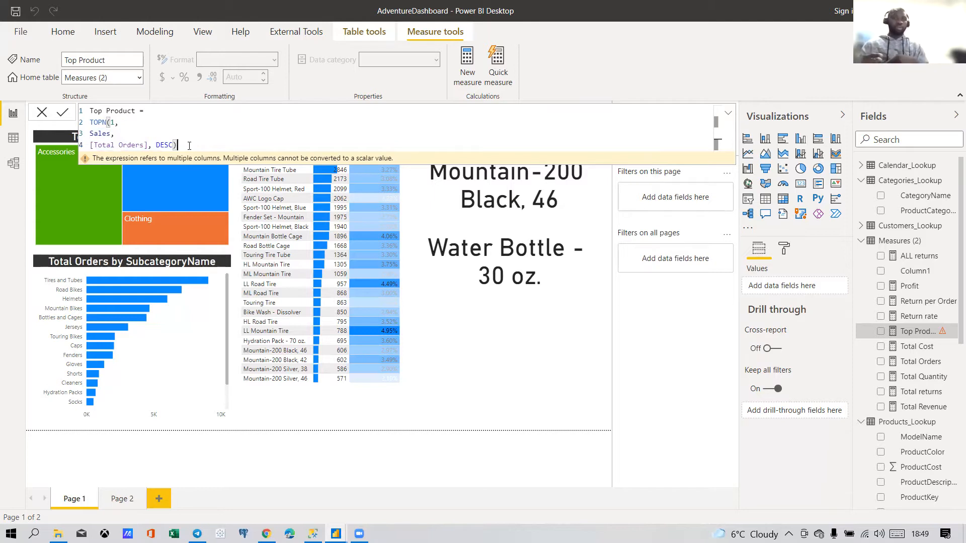
left_click_drag(177, 145, 90, 110)
key("ctrl+c")
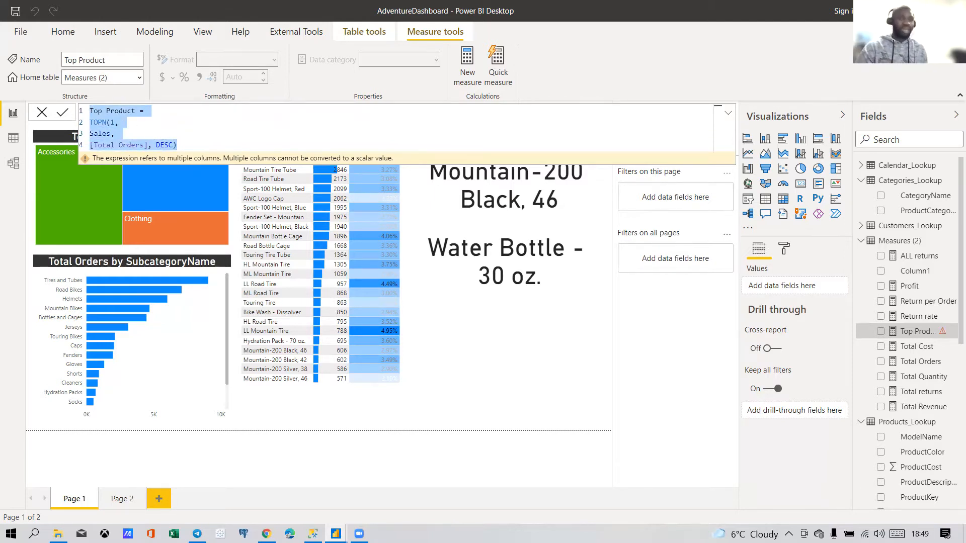
left_click(11, 139)
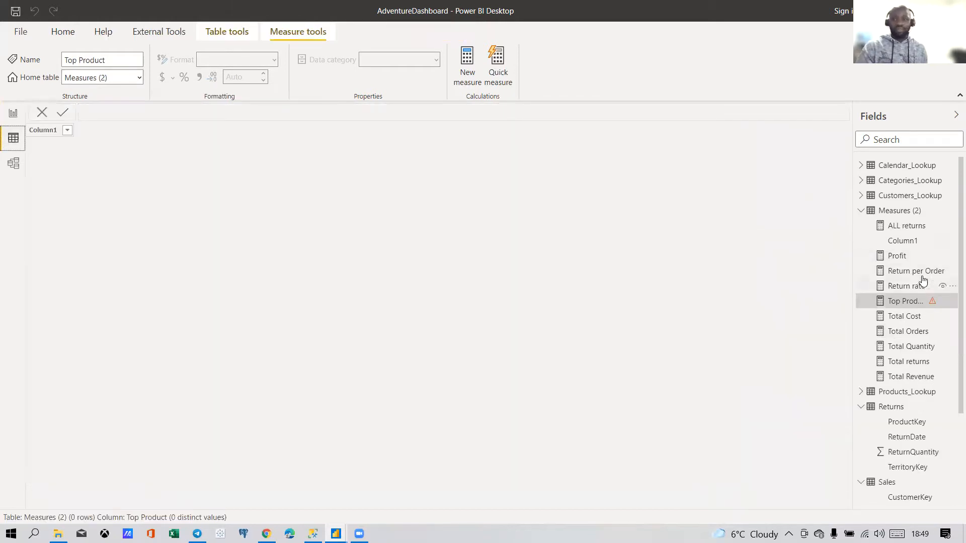
left_click(234, 34)
left_click(348, 67)
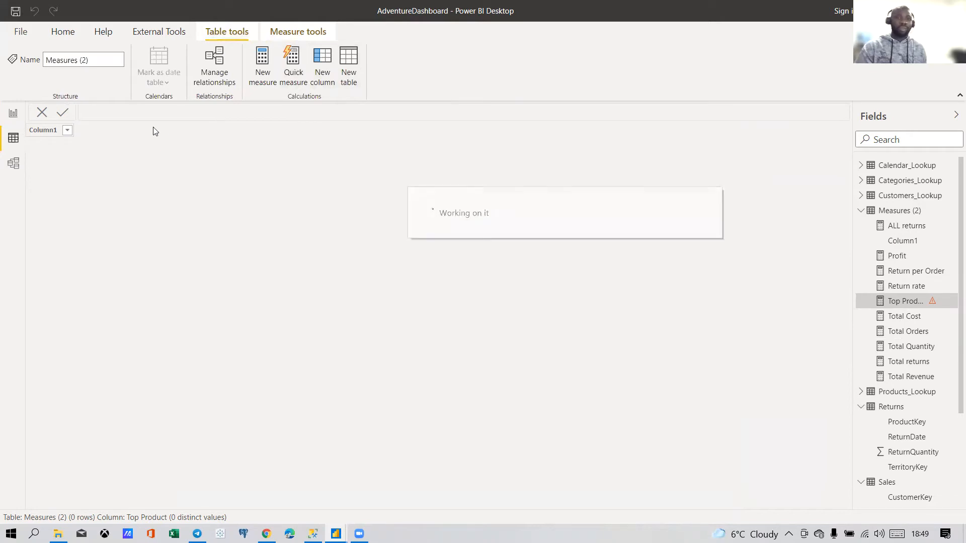
key("ctrl+v")
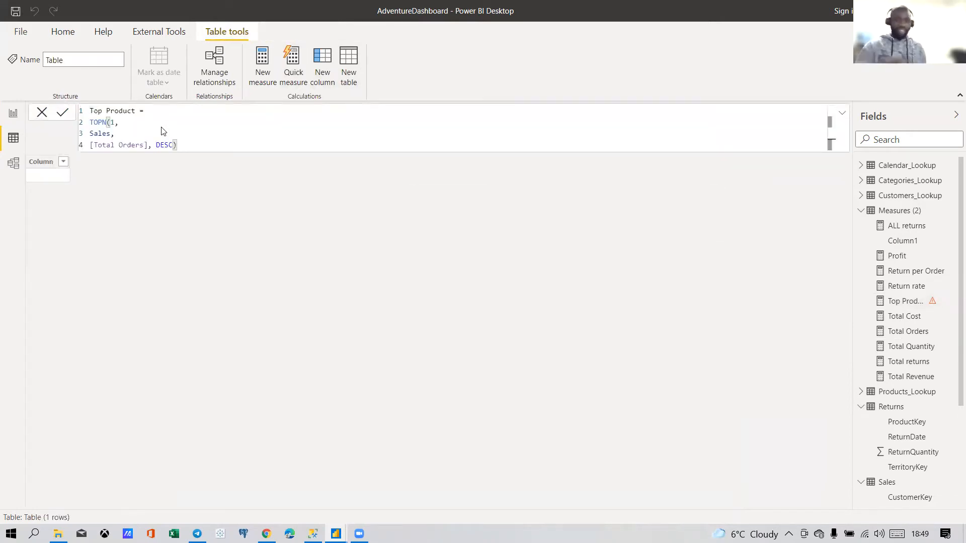
key("Return")
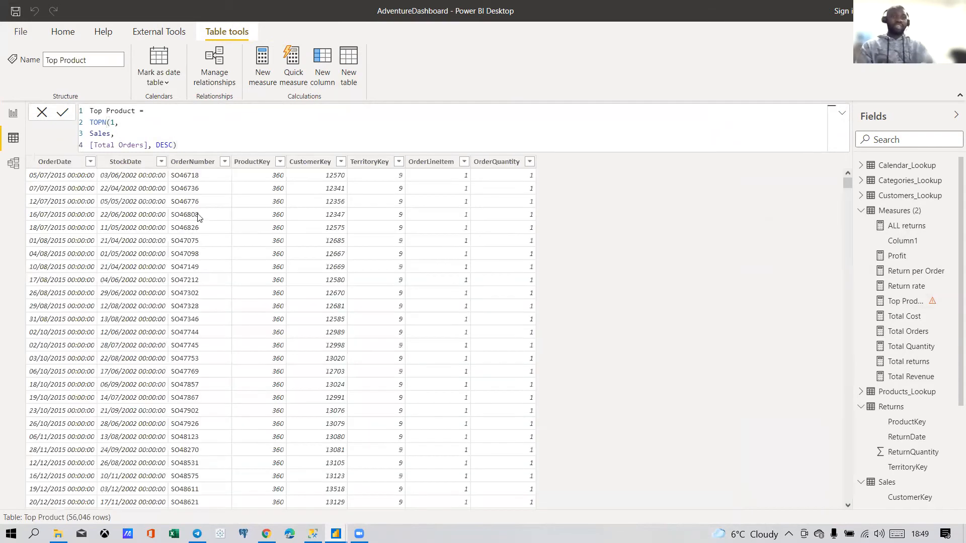
scroll(206, 208, "down", 1)
scroll(206, 207, "up", 1)
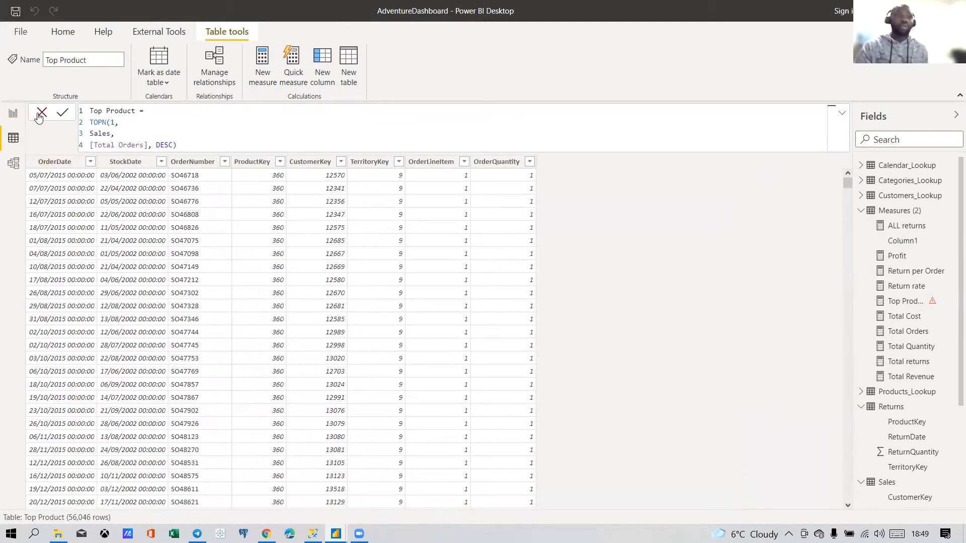
Step: Return to Report view and delete the Top Product measure from the model
left_click(14, 115)
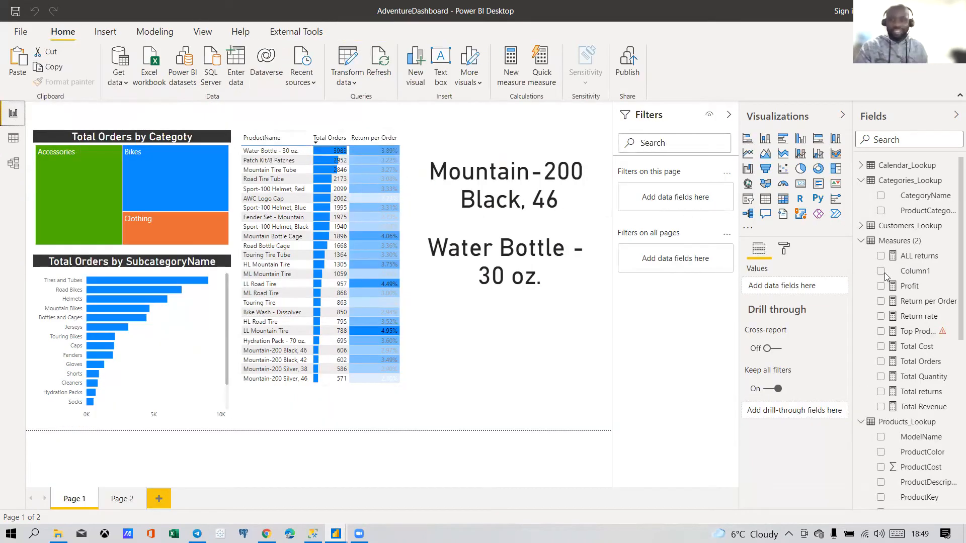
left_click(915, 331)
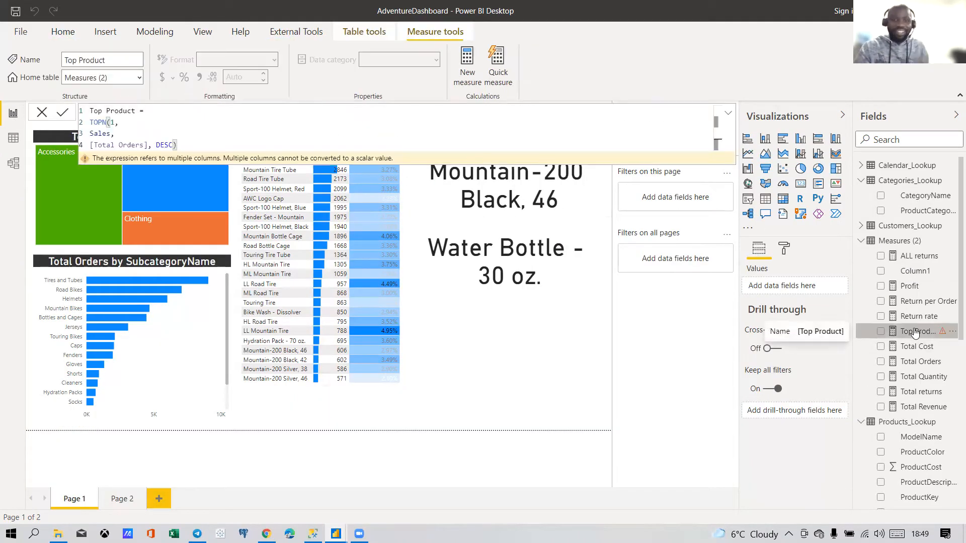
right_click(914, 332)
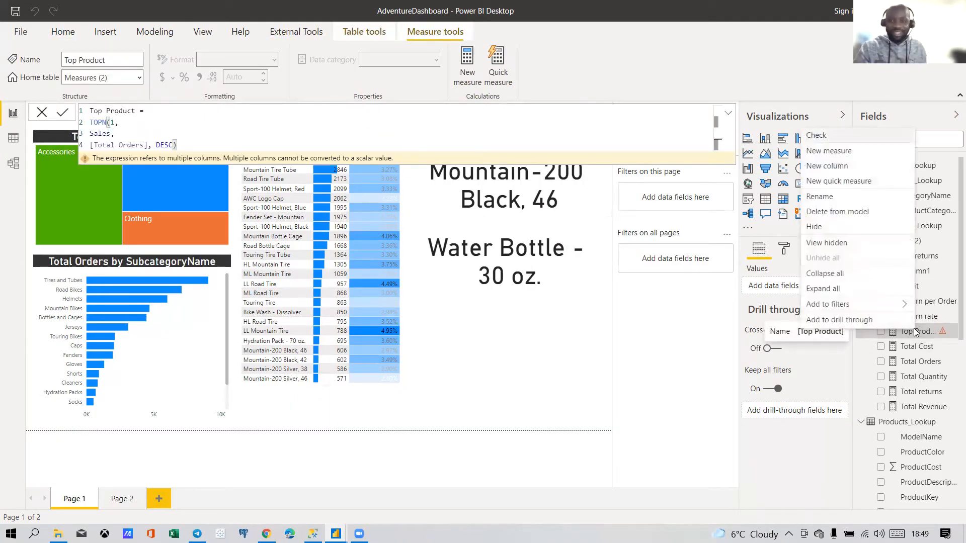
left_click(820, 211)
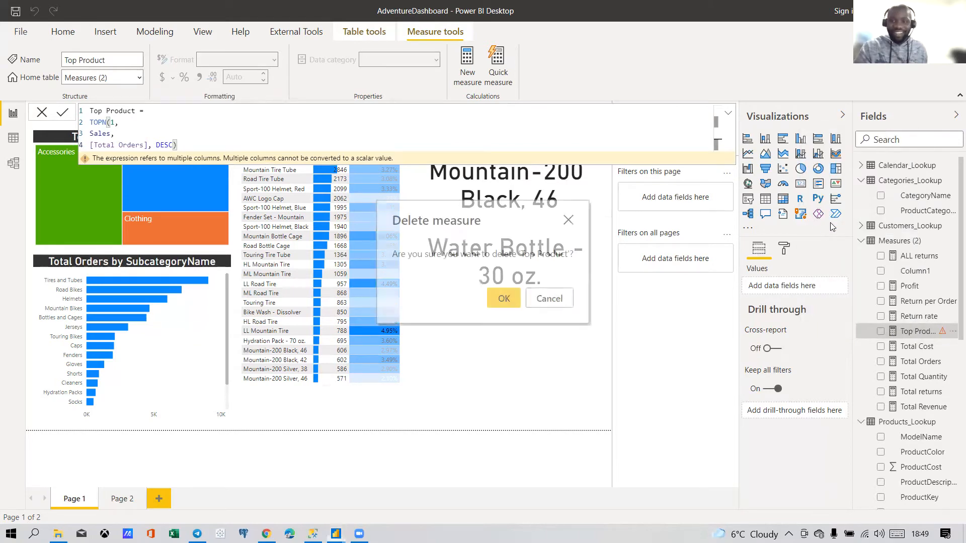
left_click(502, 295)
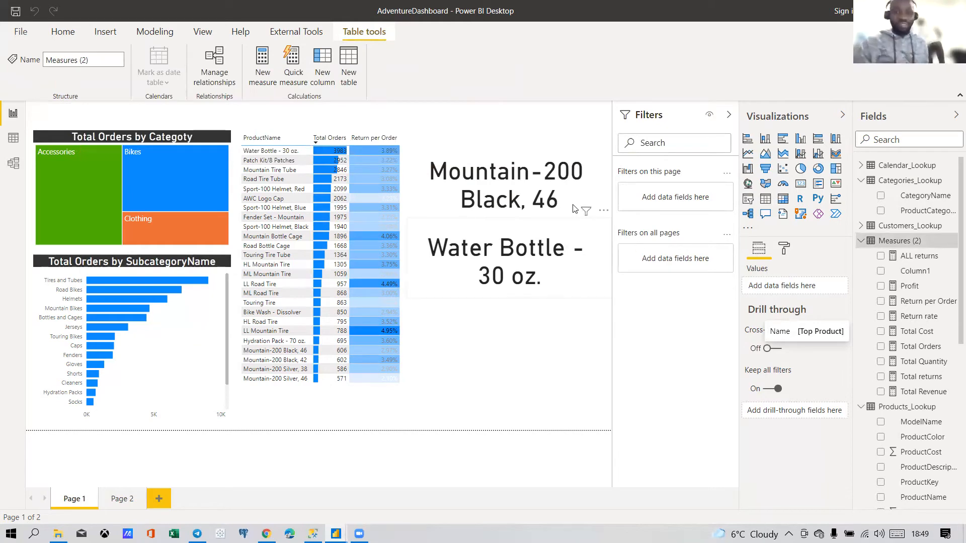
Step: Copy the category treemap's formatting onto the Mountain-200 Black, 46 card and move the card down slightly
left_click(575, 228)
left_click(572, 205)
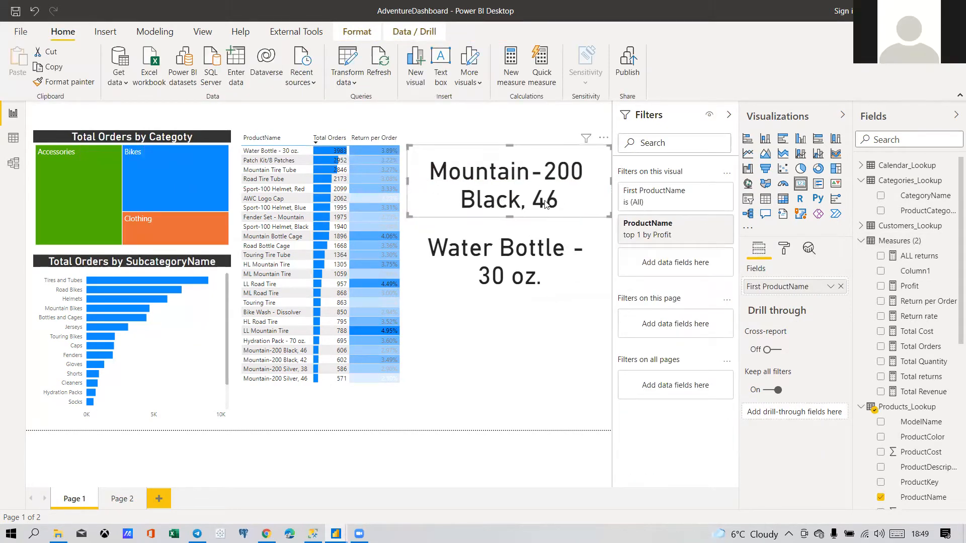
left_click(62, 129)
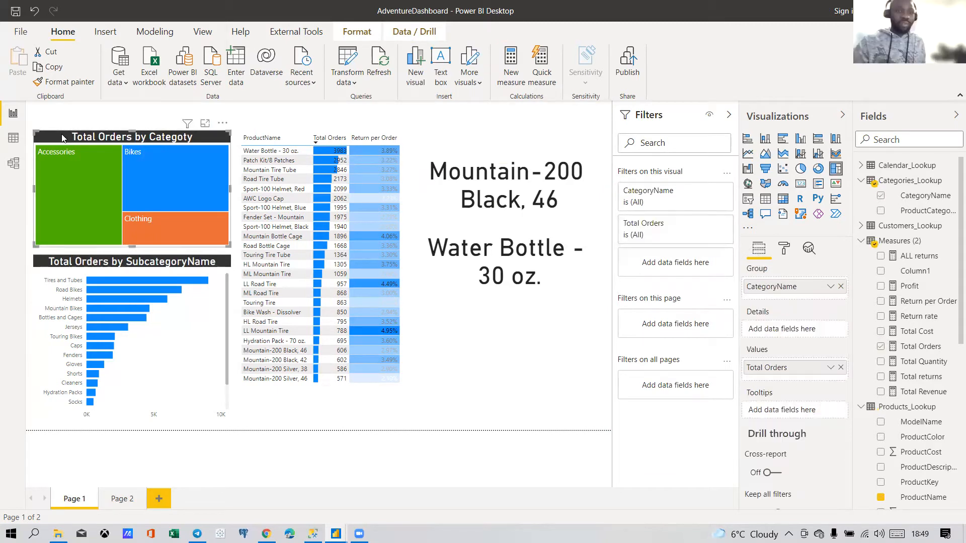
left_click(65, 81)
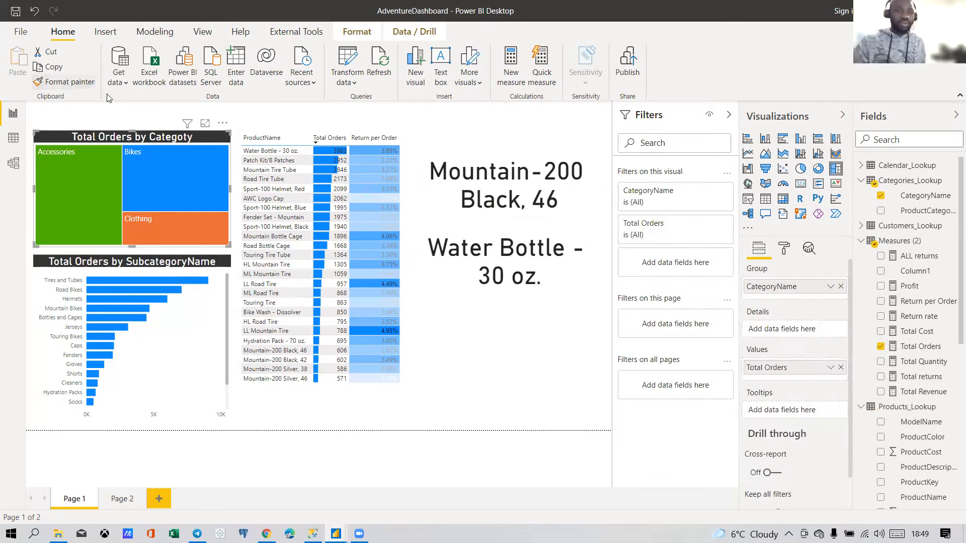
left_click(437, 204)
left_click_drag(588, 211, 590, 218)
Step: Turn off the category label on the Mountain-200 Black, 46 card
left_click(784, 248)
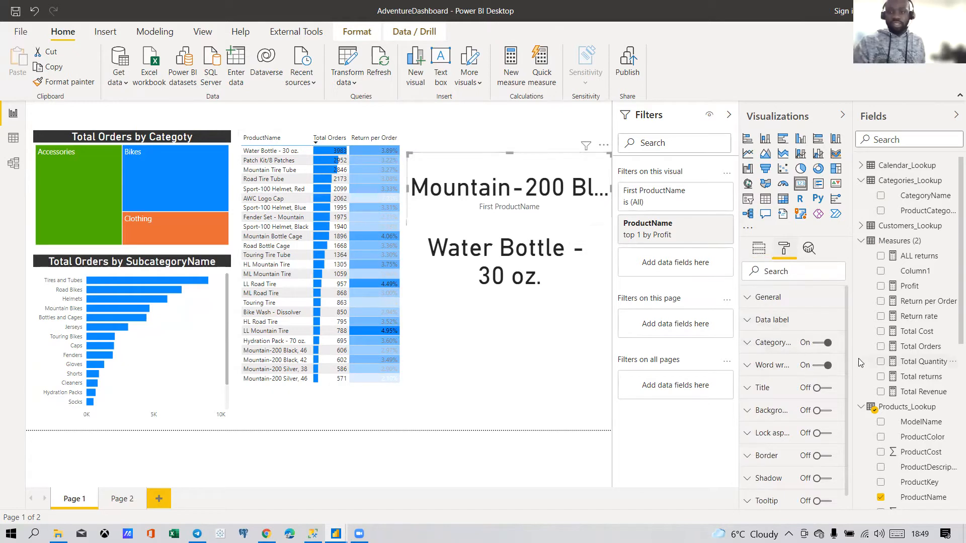
left_click(818, 344)
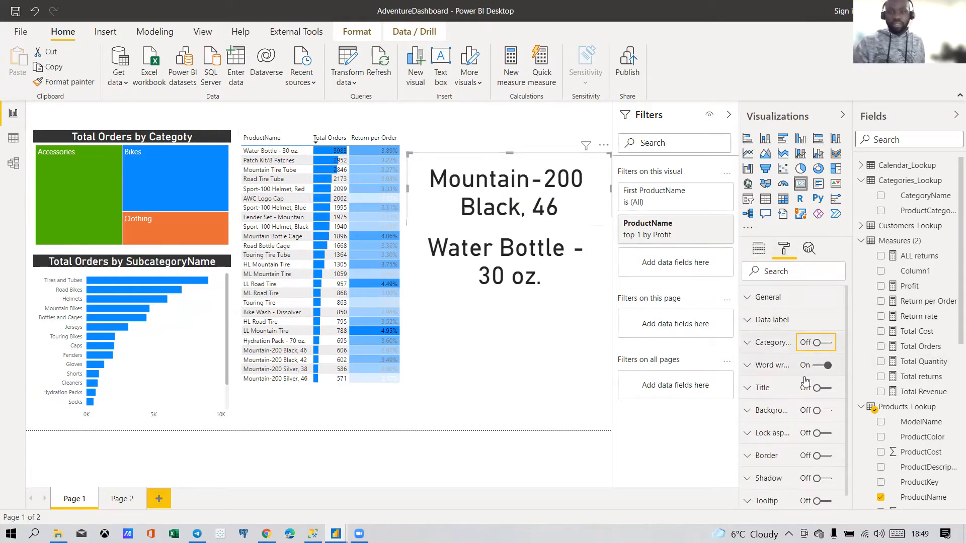
left_click(768, 368)
left_click(769, 368)
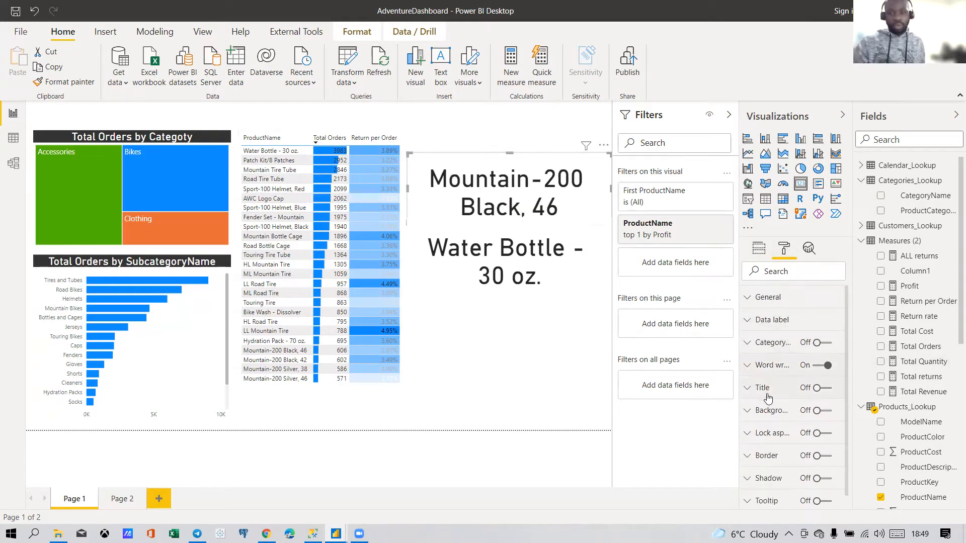
Step: Turn on the Mountain-200 Black, 46 card's title and set its text to "Top Product (Profit)"
left_click(765, 389)
left_click(826, 391)
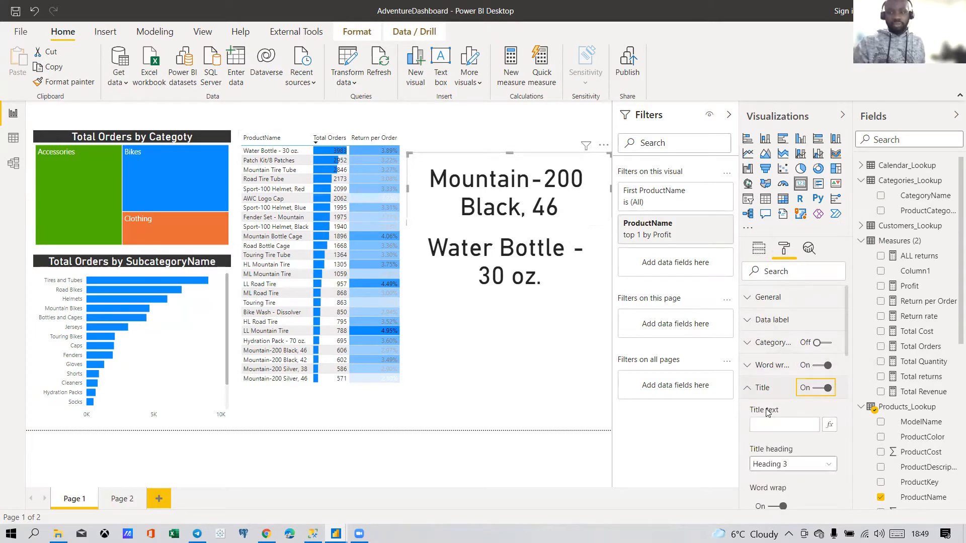
left_click(768, 422)
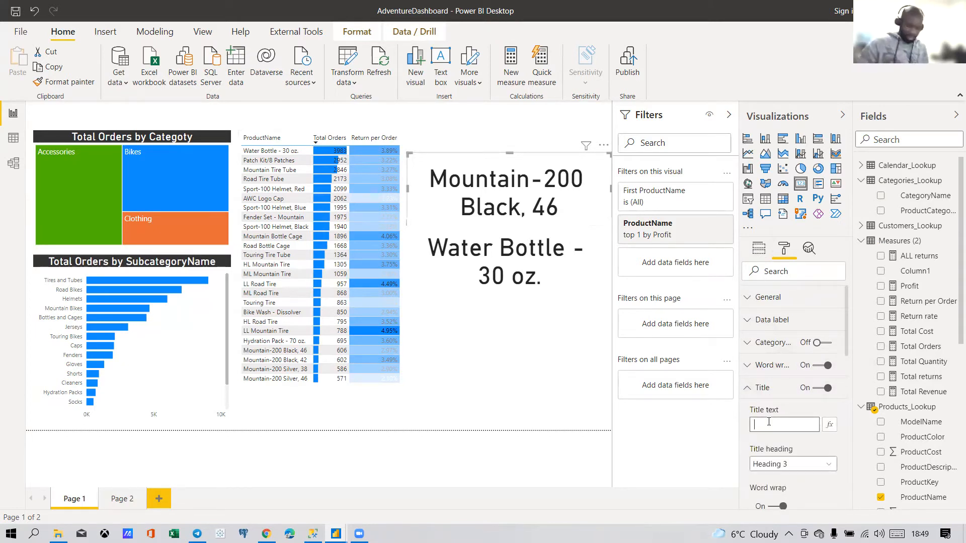
type("Top Prod")
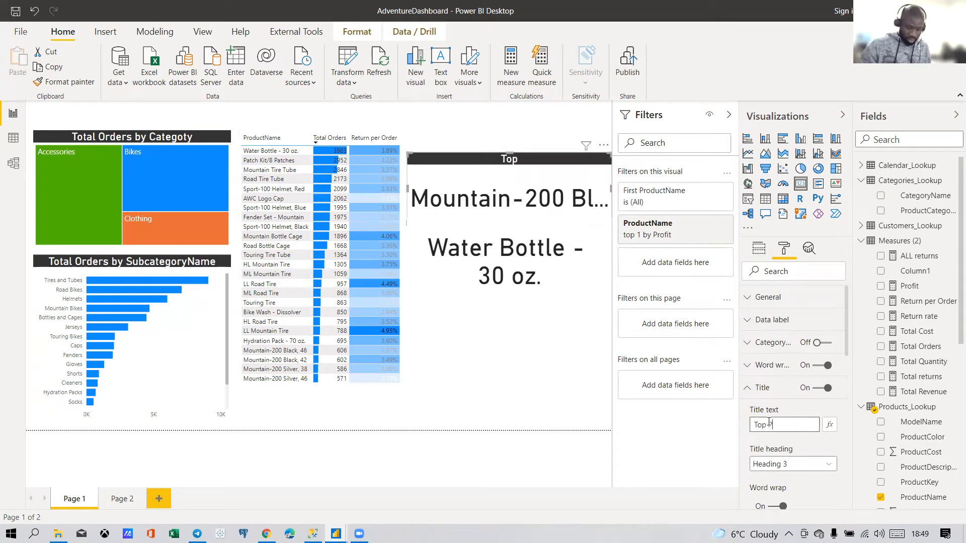
type("uct")
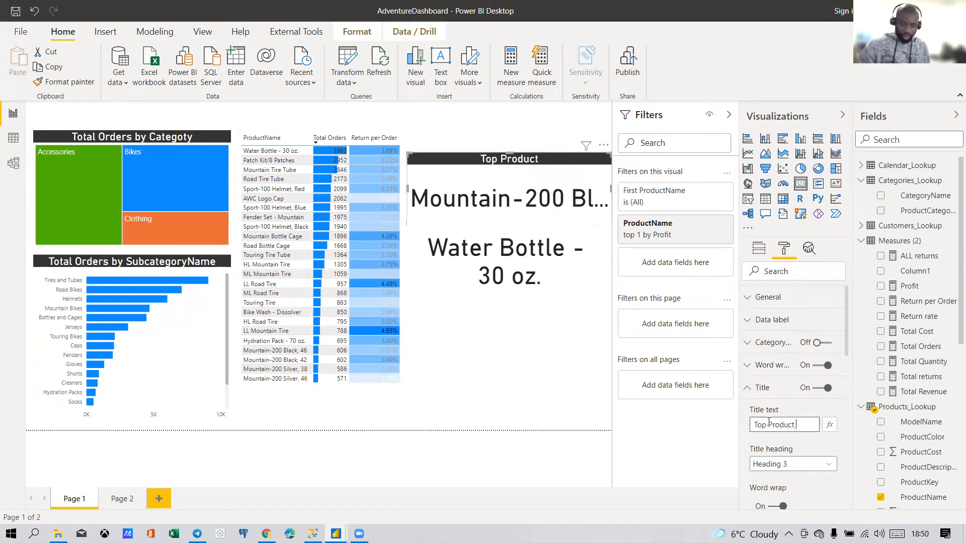
type(" ()_")
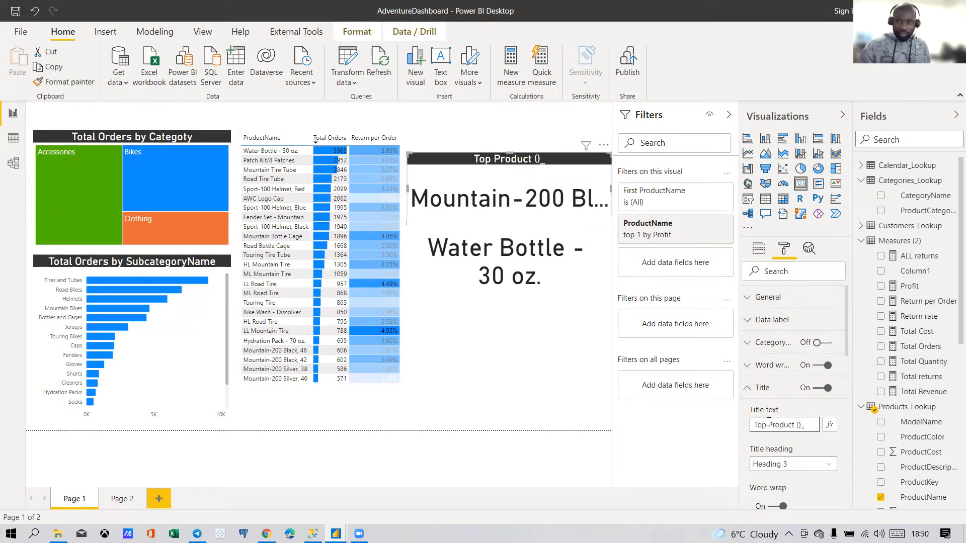
key("BackSpace")
type("Profit")
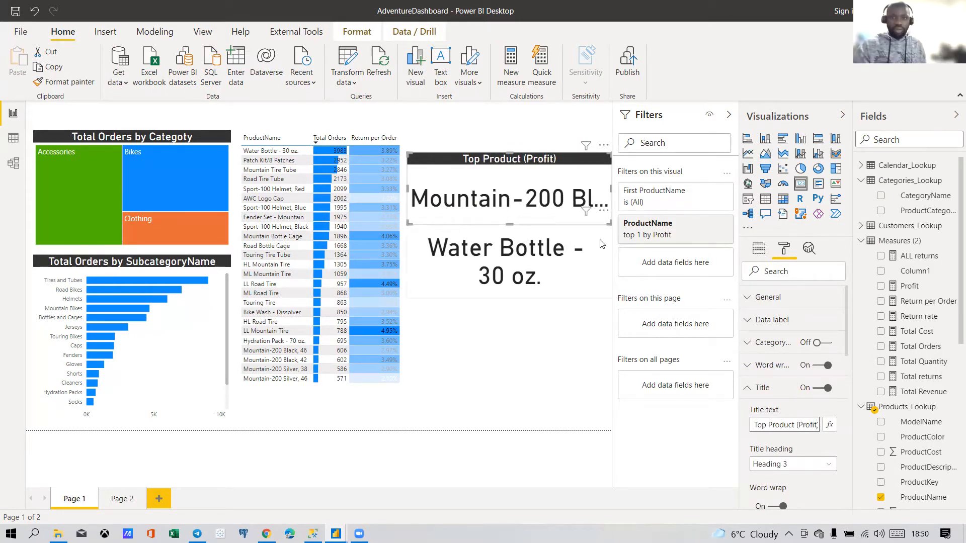
Step: Shrink the Top Product (Profit) card and set its data label text size to 28 pt
left_click_drag(607, 221, 567, 209)
scroll(772, 395, "down", 5)
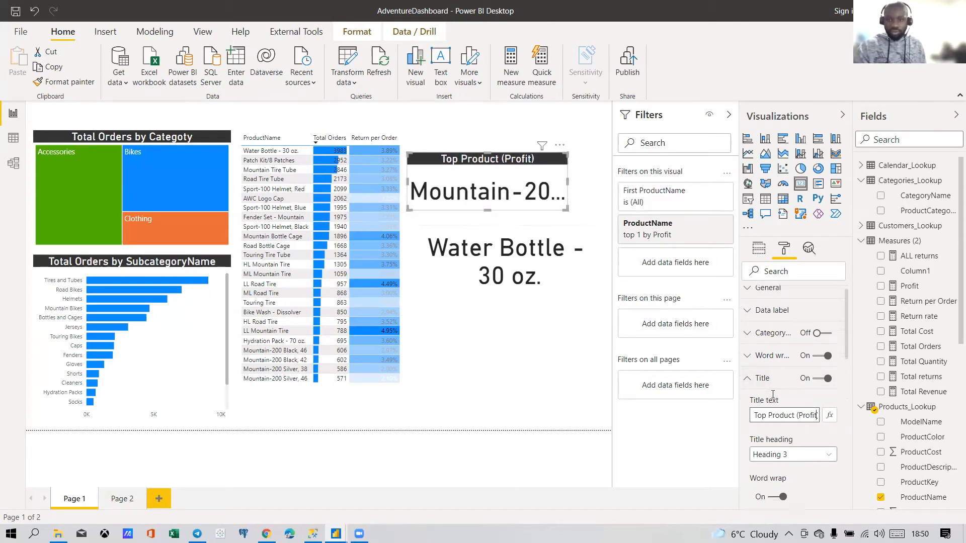
scroll(772, 395, "up", 5)
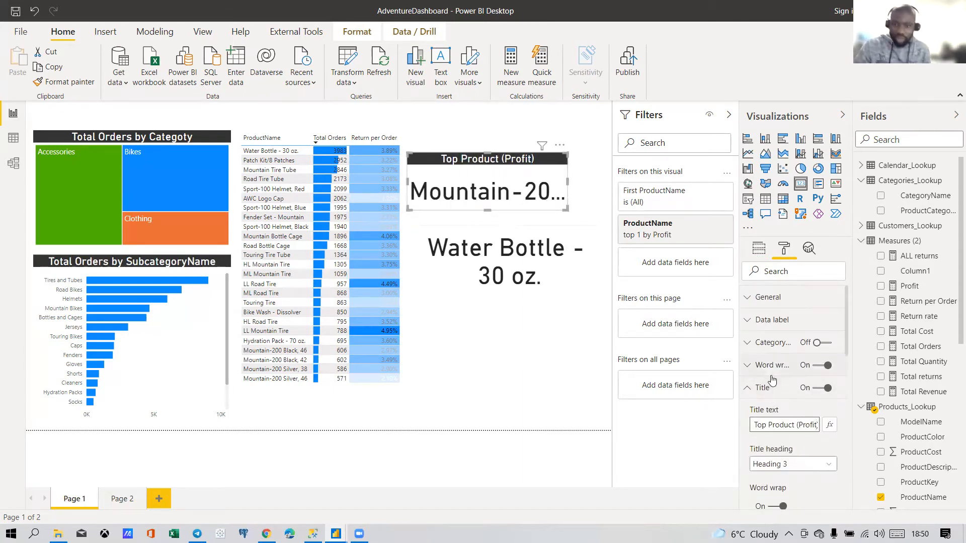
left_click(761, 318)
scroll(786, 362, "down", 3)
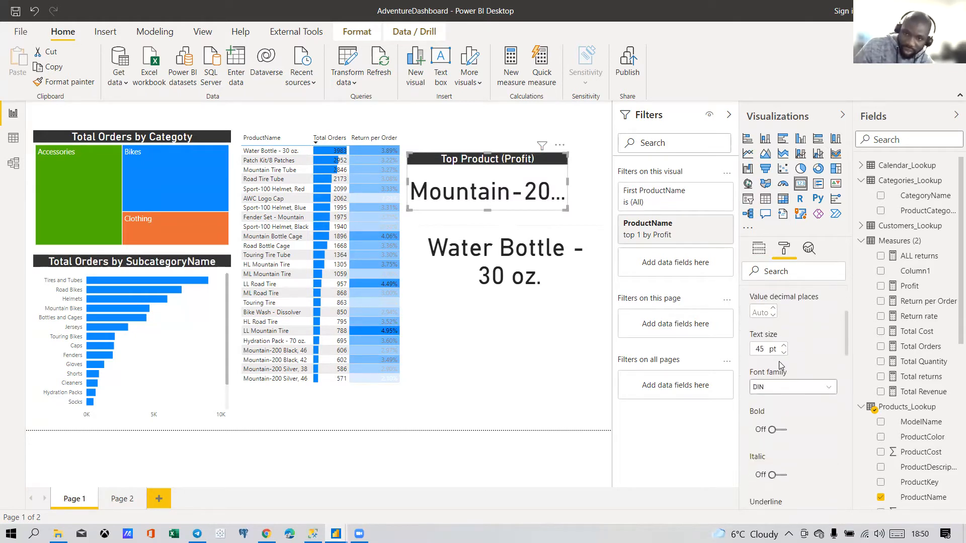
left_click(783, 353)
left_click(783, 353)
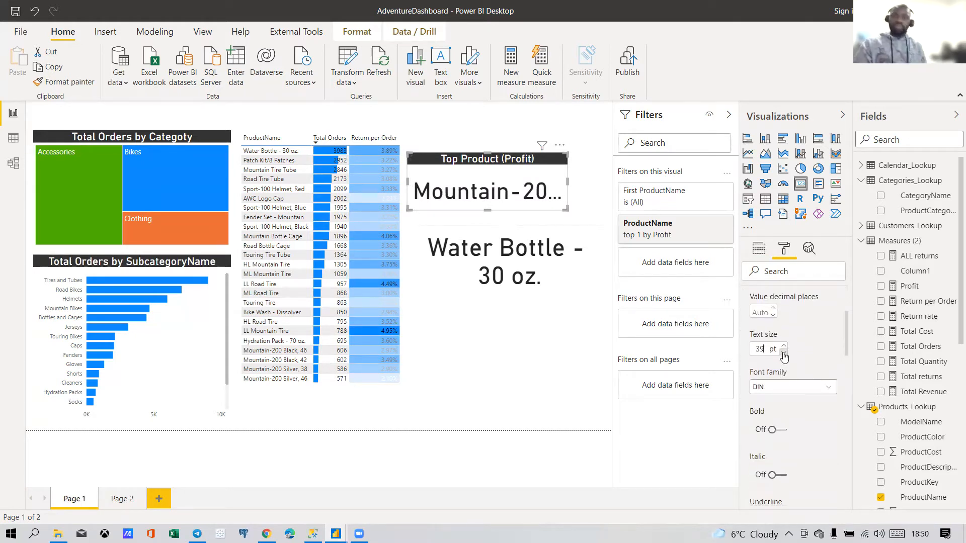
left_click_drag(765, 349, 742, 349)
type("30")
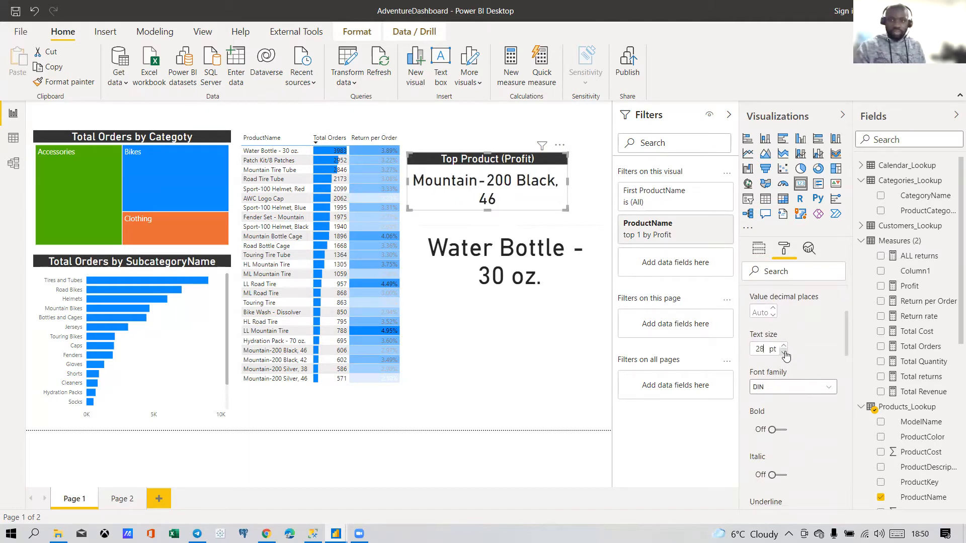
left_click(783, 352)
left_click(783, 352)
left_click(783, 352)
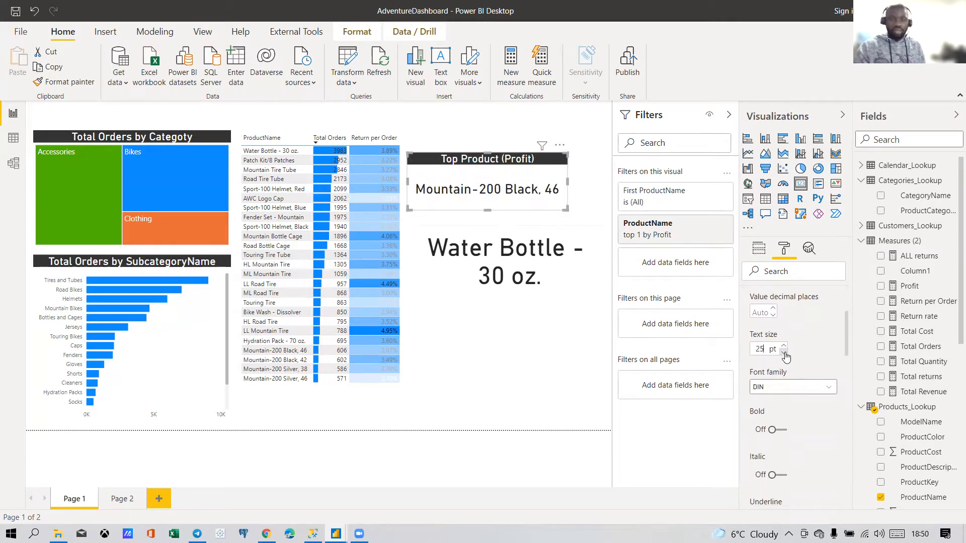
left_click(784, 346)
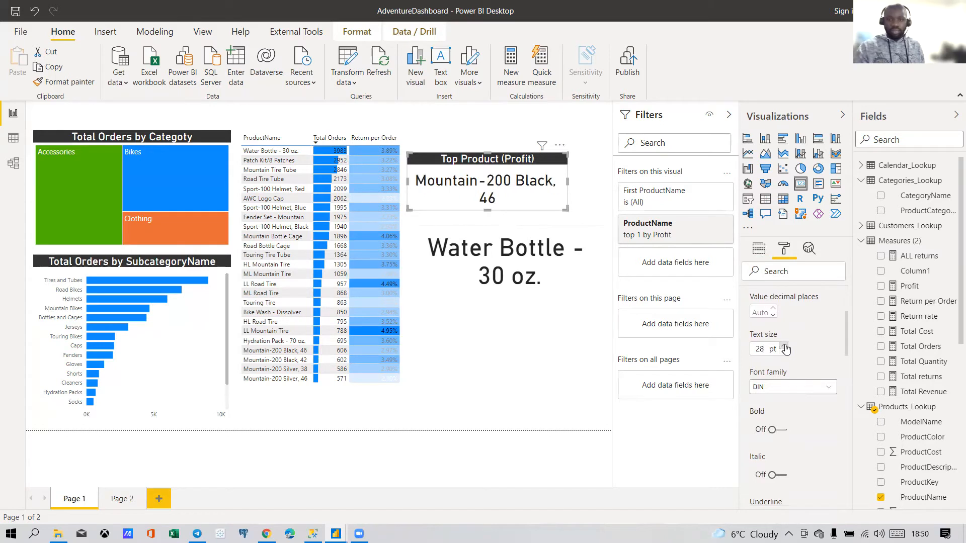
Step: Widen the Top Product (Profit) card to the page's right edge and copy its formatting onto the Water Bottle - 30 oz. card
left_click_drag(568, 182, 589, 186)
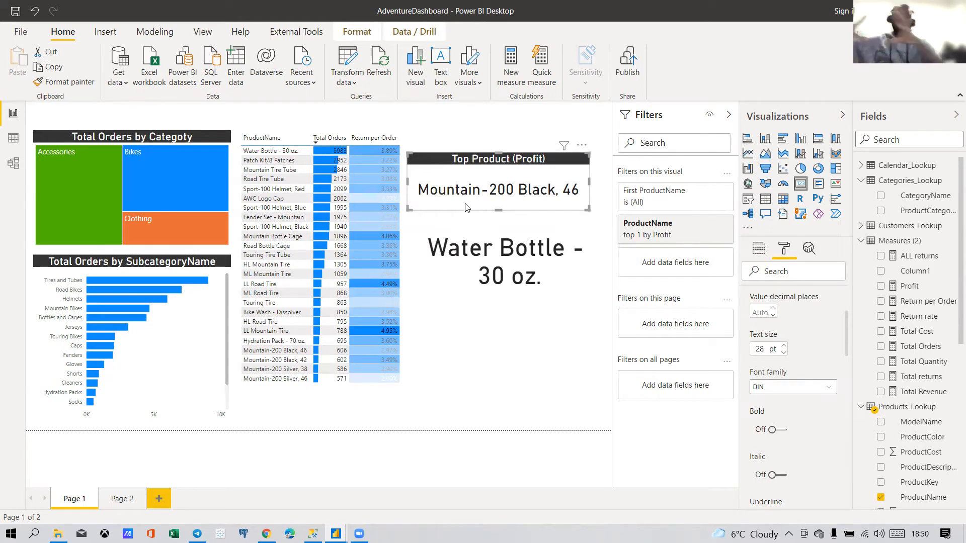
left_click_drag(589, 182, 613, 182)
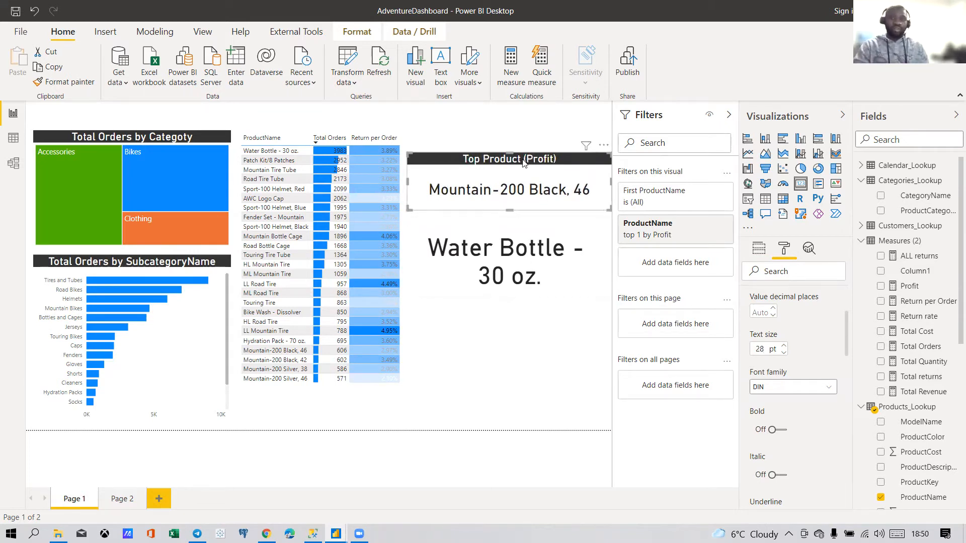
left_click(63, 83)
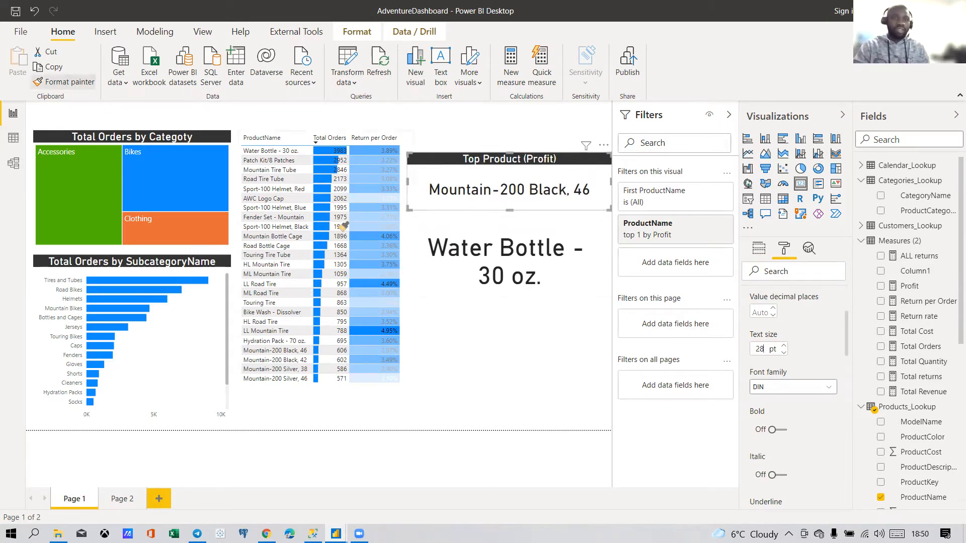
left_click(460, 275)
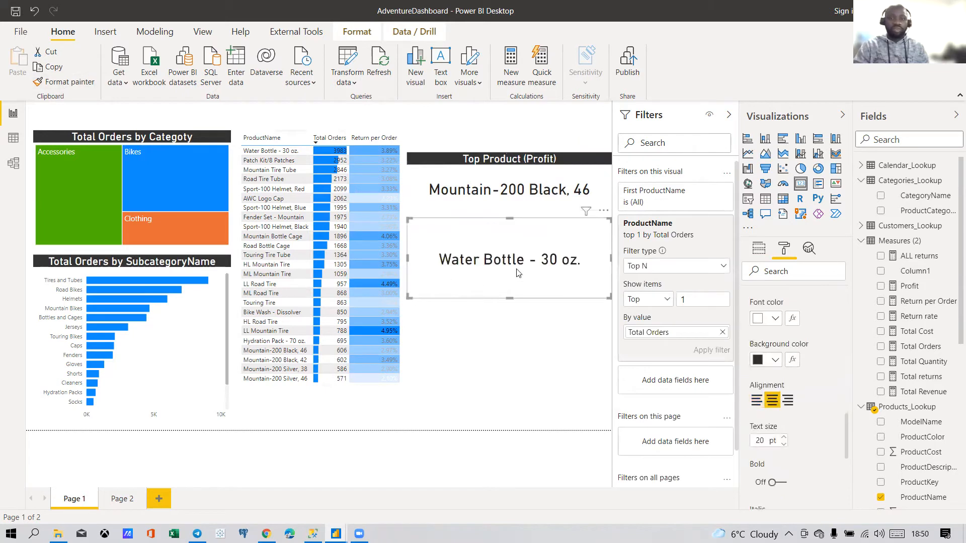
Step: Title the Water Bottle - 30 oz. card "Top Product (Orders)" and move the card down slightly
scroll(791, 311, "down", 5)
scroll(800, 354, "up", 8)
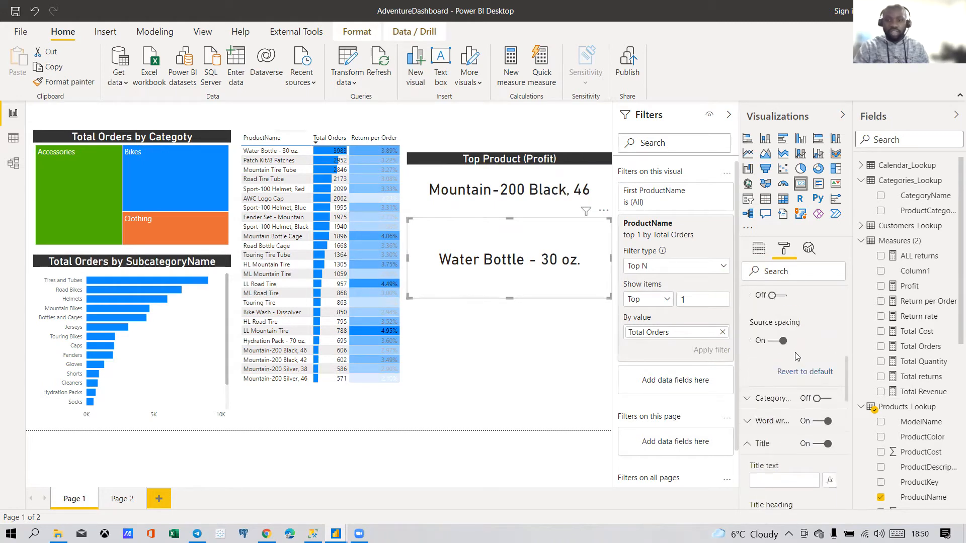
scroll(780, 419, "down", 2)
left_click(775, 421)
type("Top Product (")
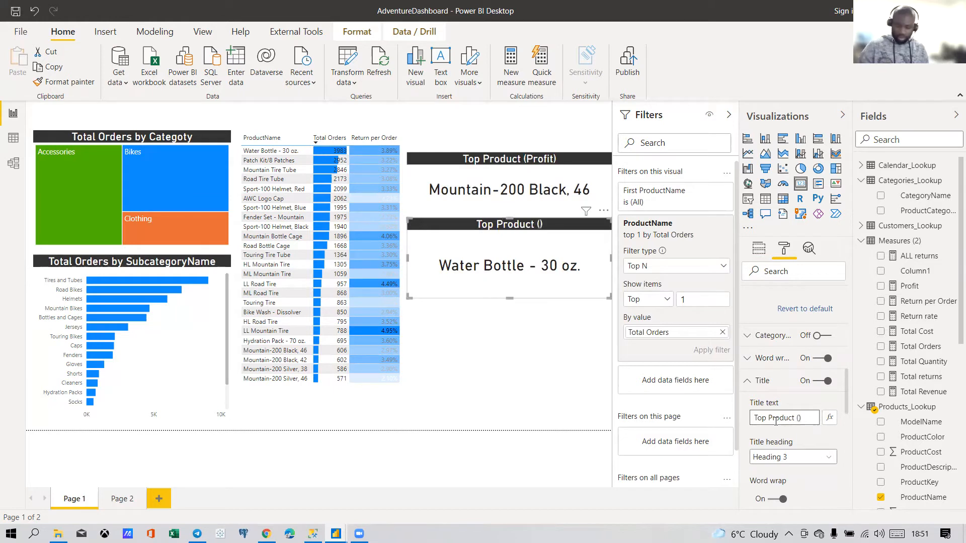
type("Orders")
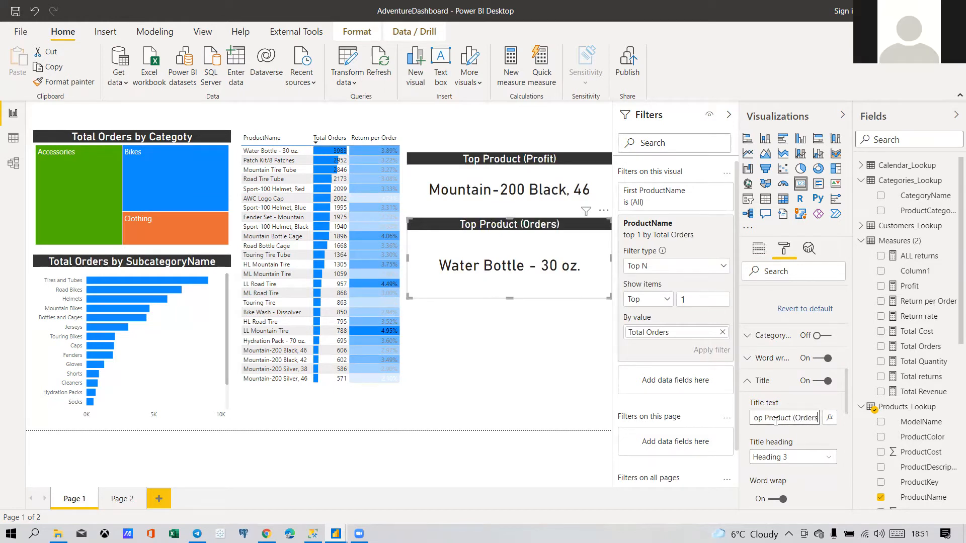
left_click(756, 383)
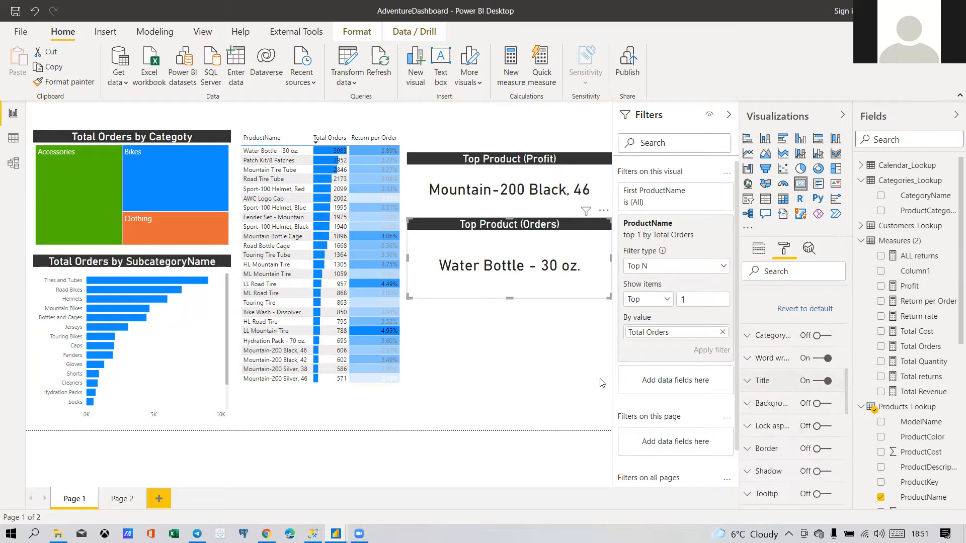
left_click(523, 376)
mouse_move(574, 252)
left_mouse_down()
mouse_move(575, 286)
mouse_move(576, 260)
left_mouse_up()
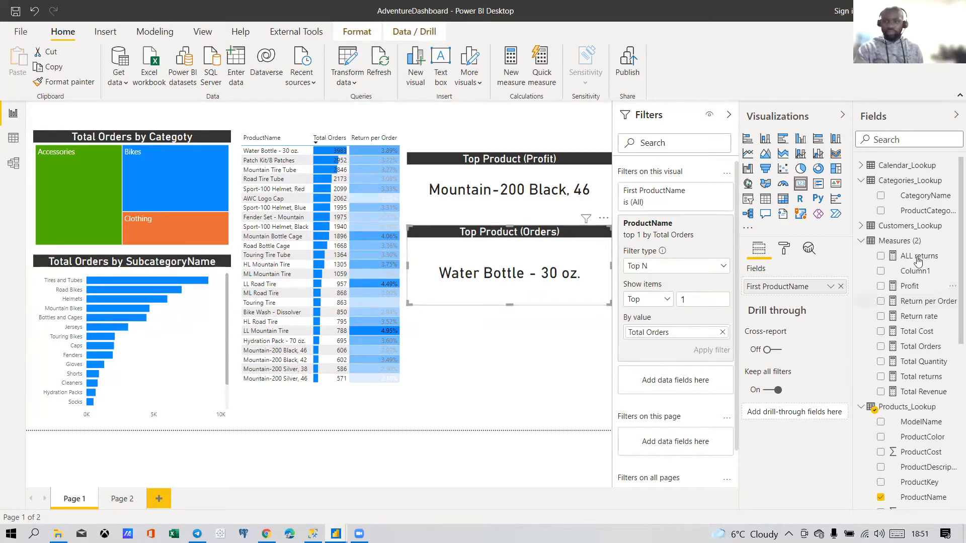
Step: Collapse the Categories_Lookup, Customers_Lookup and Measures (2) tables in the field list
left_click(862, 241)
left_click(861, 226)
left_click(864, 182)
scroll(895, 301, "down", 5)
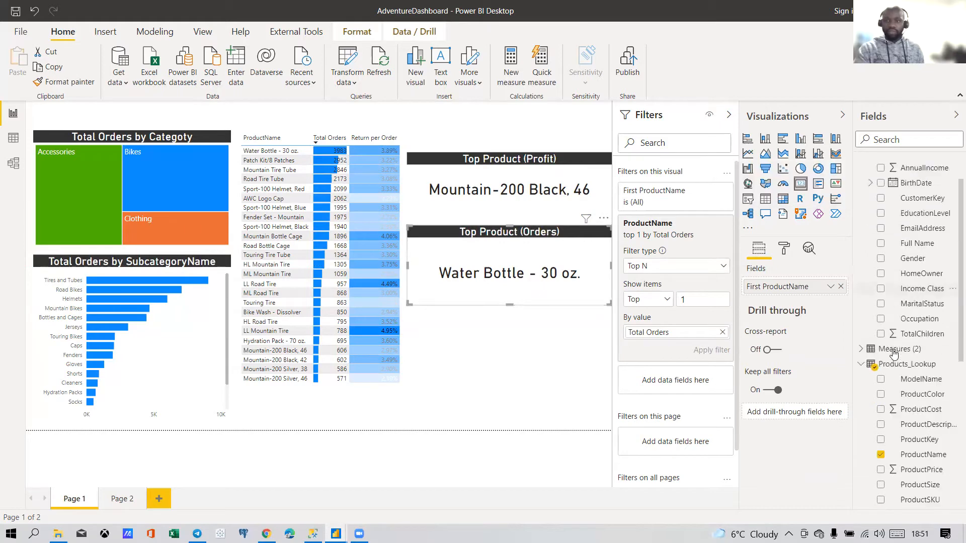
scroll(895, 302, "up", 5)
left_click(861, 196)
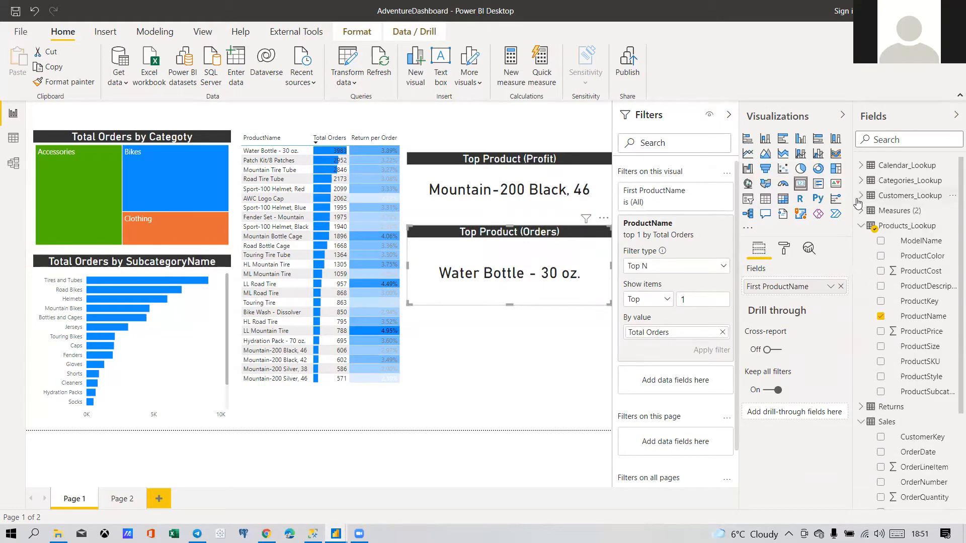
Step: Switch to Data view and delete the Top Product calculated table from the model
left_click(13, 137)
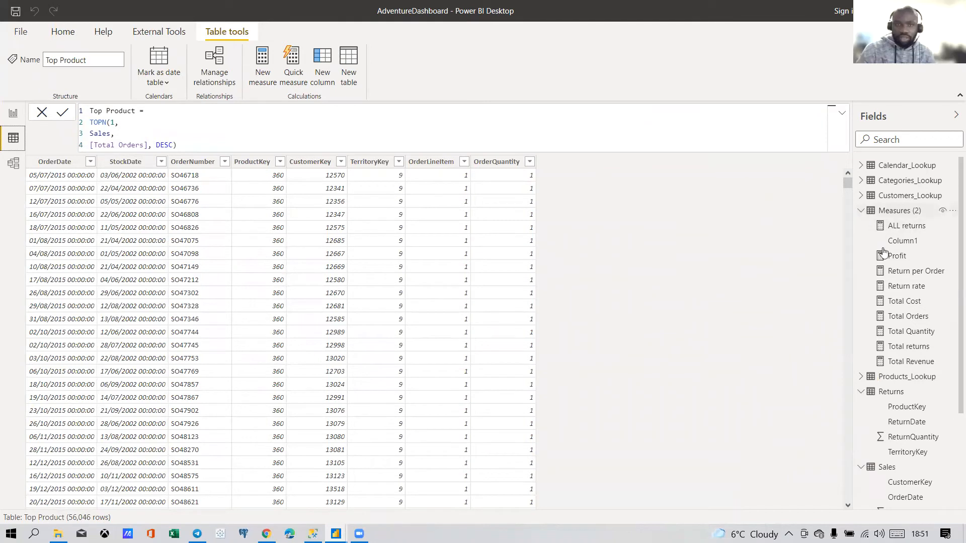
scroll(906, 398, "down", 3)
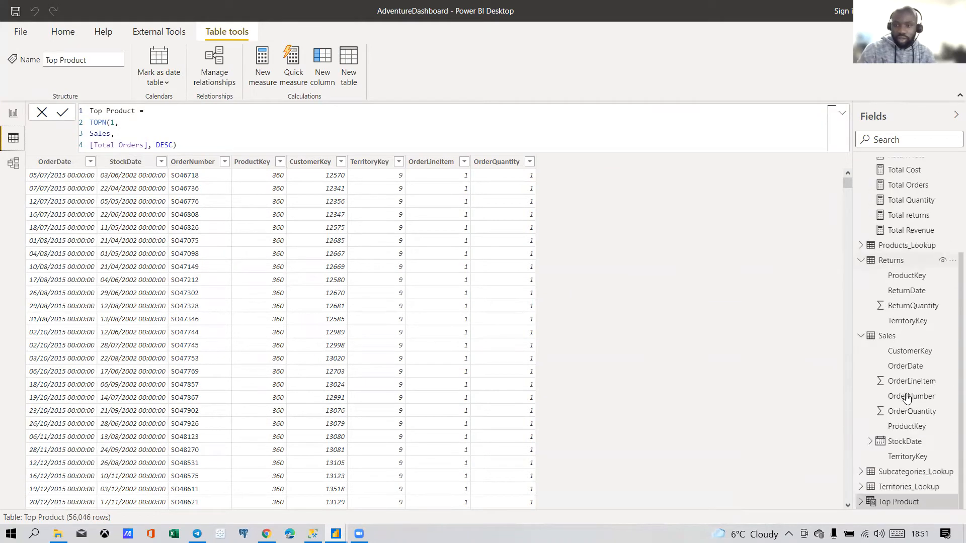
right_click(905, 502)
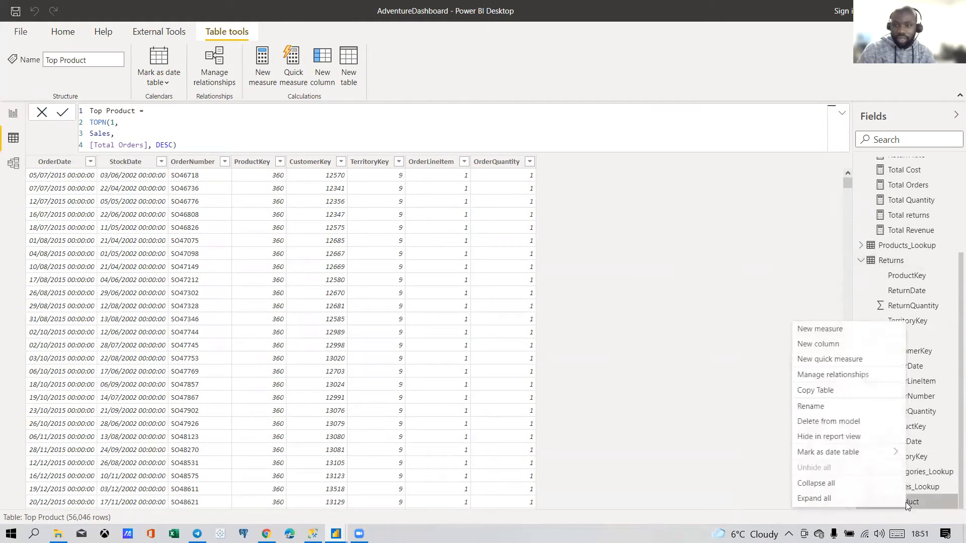
left_click(831, 422)
left_click(503, 298)
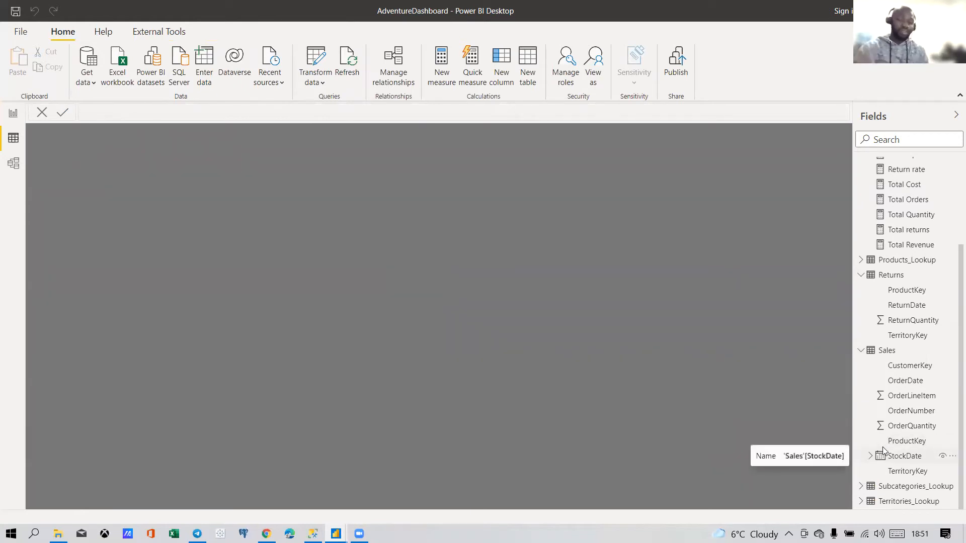
scroll(908, 433, "up", 3)
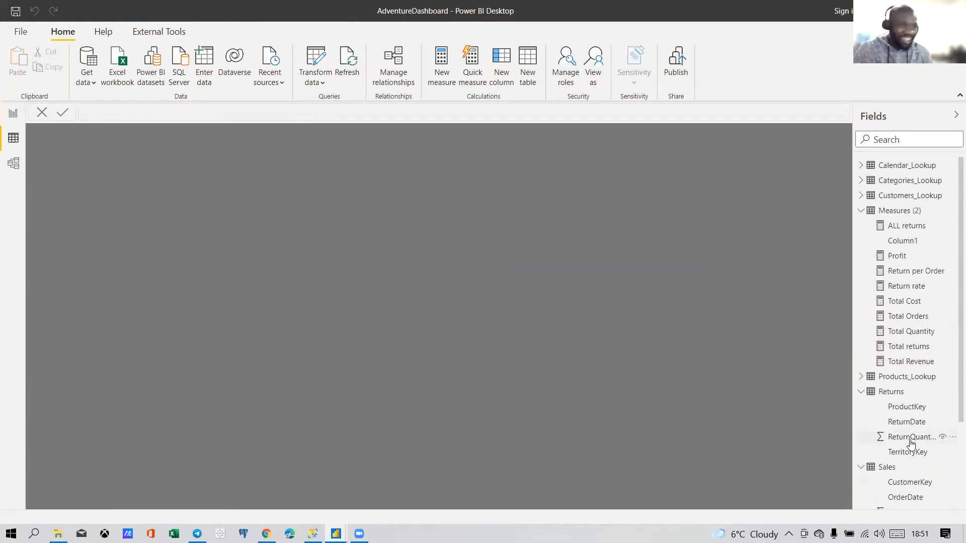
Step: Look through the tables in the field list and expand Territories_Lookup to check its fields
scroll(912, 438, "down", 3)
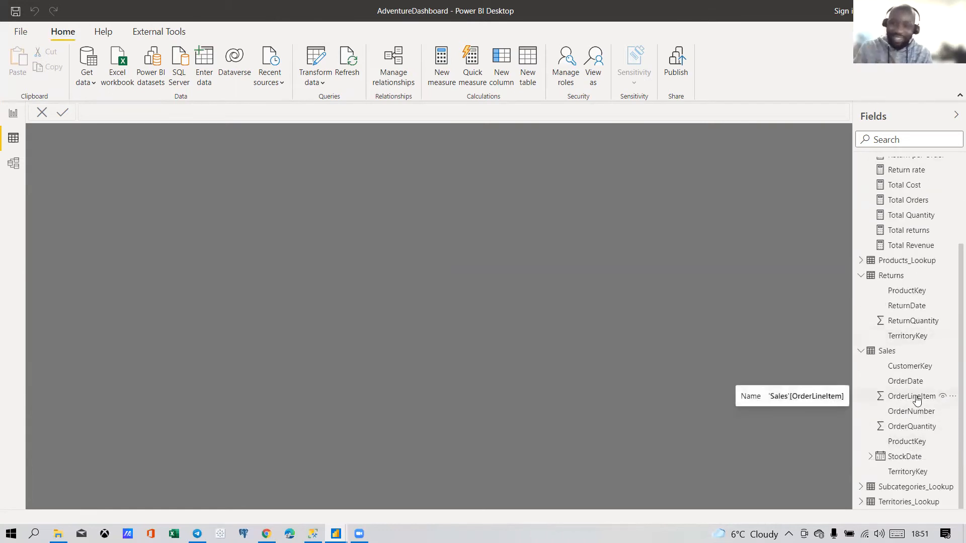
scroll(915, 352, "up", 3)
scroll(912, 322, "down", 2)
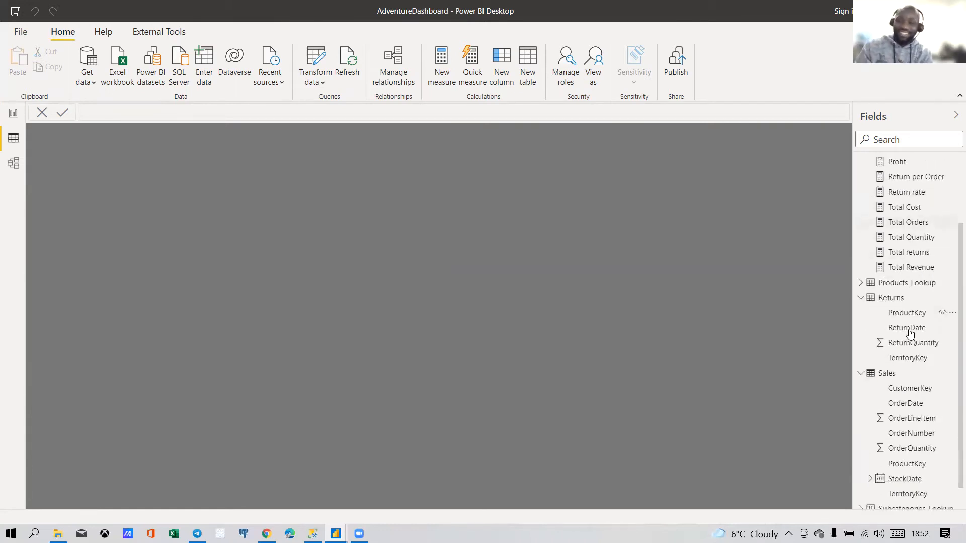
scroll(912, 322, "down", 1)
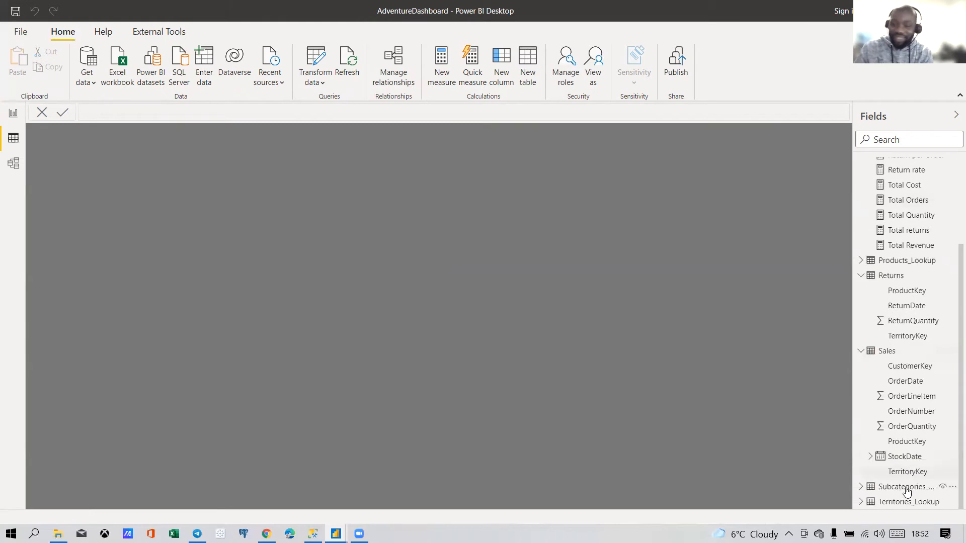
left_click(861, 502)
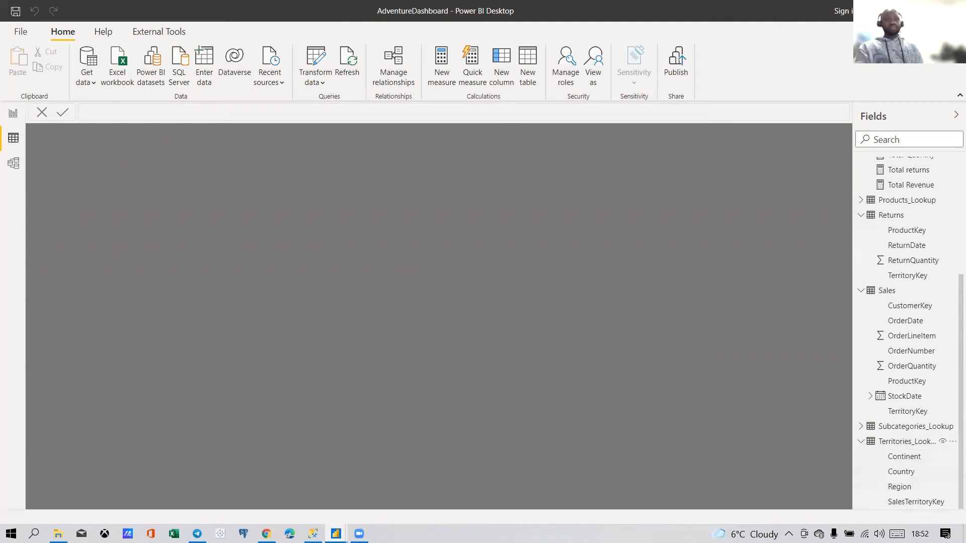
Step: Return to the report page and move the Top Product (Profit) and Top Product (Orders) cards up
left_click(13, 113)
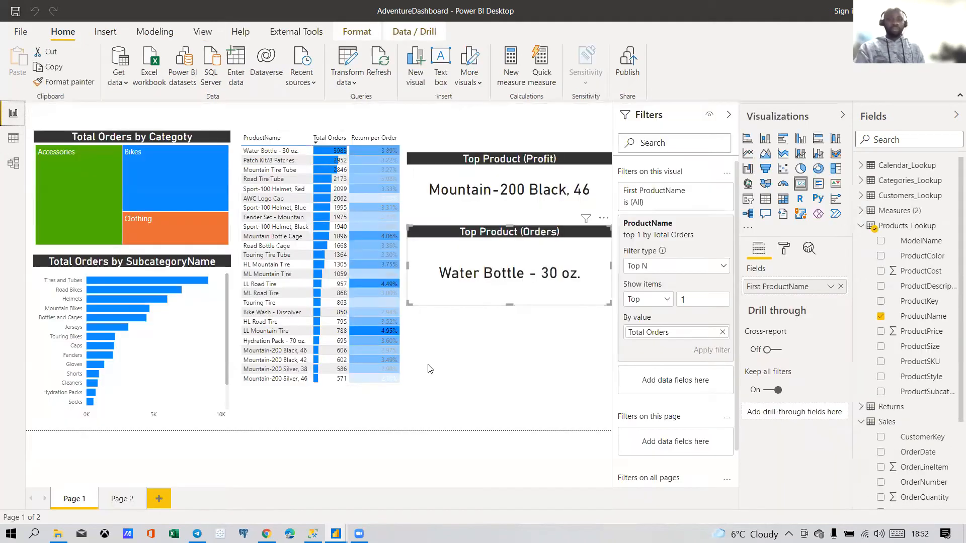
left_click(443, 217)
left_click_drag(437, 155, 437, 126)
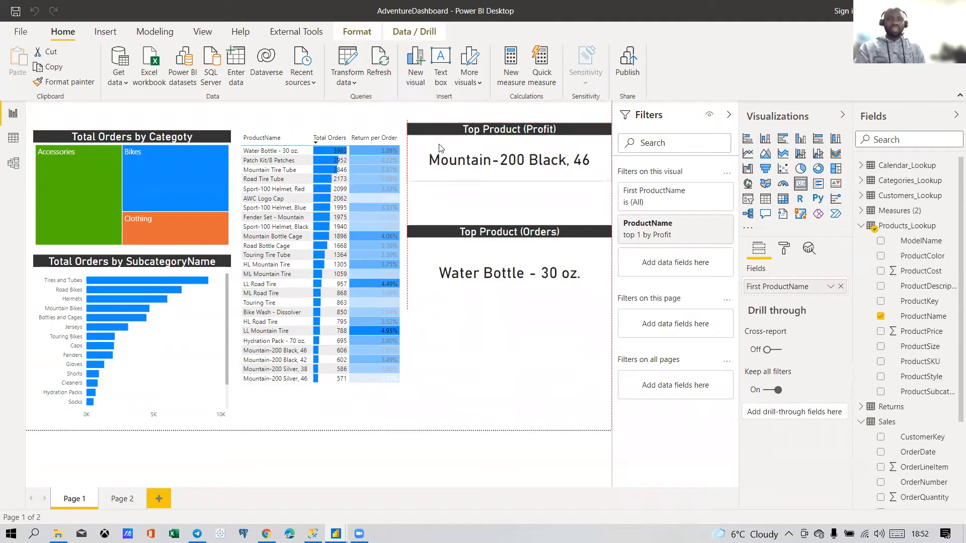
left_click_drag(449, 248, 445, 209)
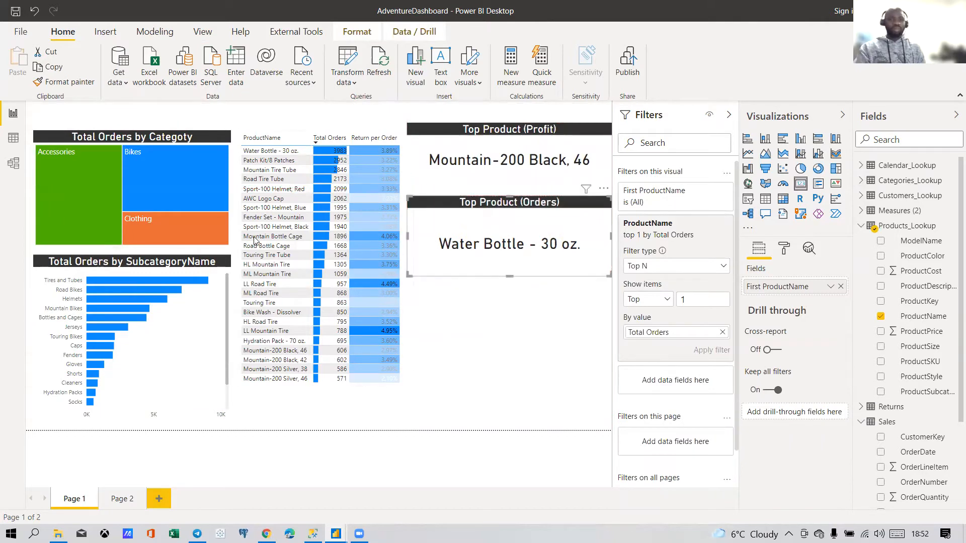
Step: Shrink the category treemap slightly in width and height, and cross-filter the page by Bikes
left_click(226, 239)
left_click_drag(226, 240, 205, 235)
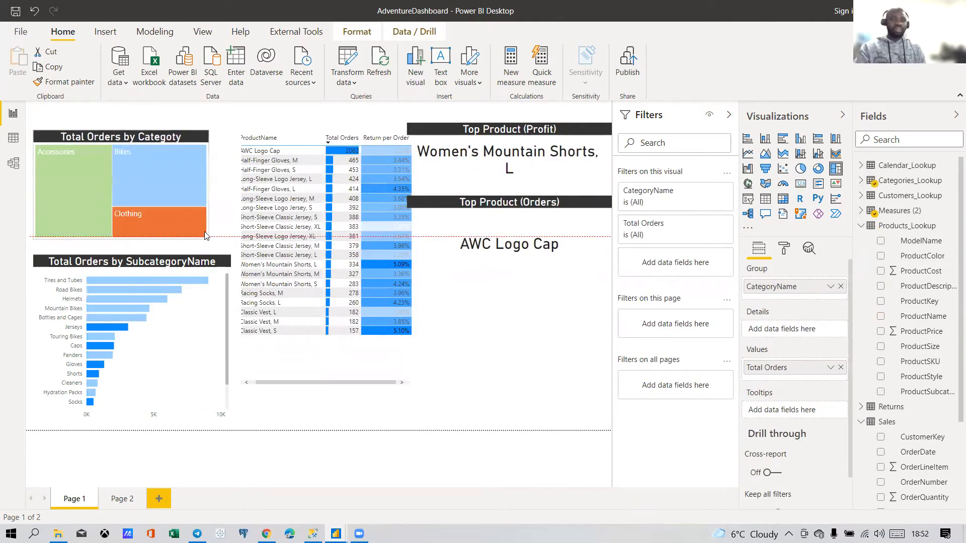
left_click(179, 192)
left_click(178, 182)
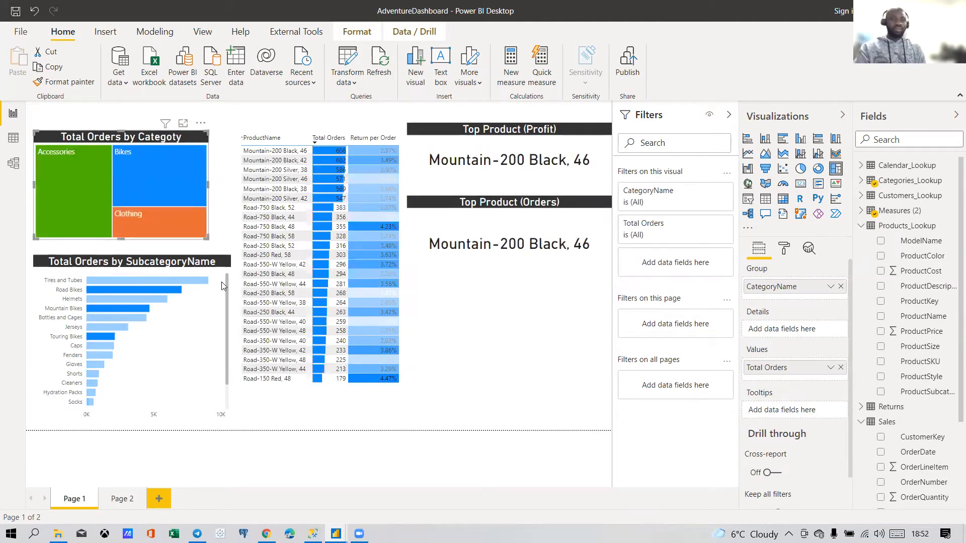
Step: Narrow the Total Orders by SubcategoryName bar chart and shift the product table left, away from the cards
left_click(226, 418)
left_click_drag(228, 421, 200, 414)
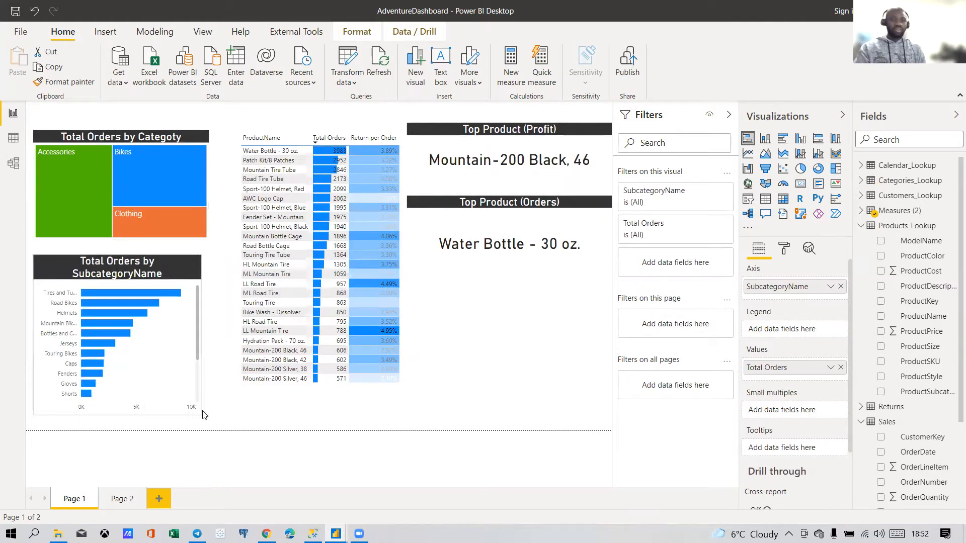
left_click(414, 375)
left_click_drag(413, 373, 390, 369)
left_click(423, 370)
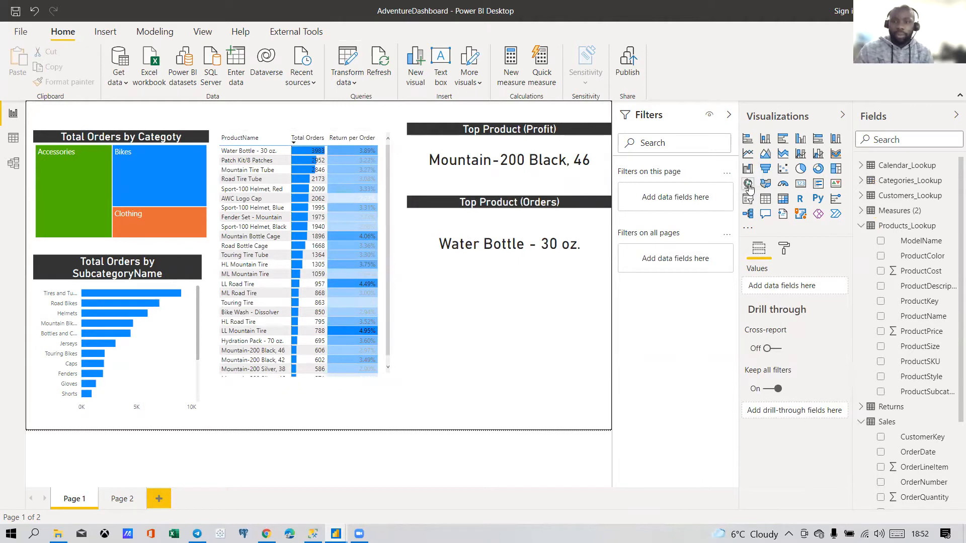
Step: Insert a filled map below the Top Product (Orders) card and enlarge it slightly to the left and downward
left_click(765, 183)
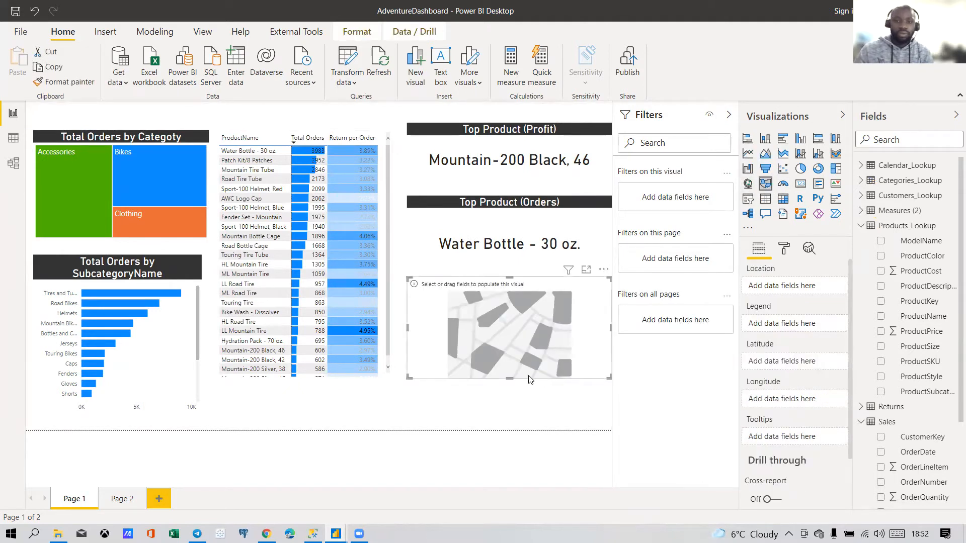
left_click_drag(407, 377, 394, 393)
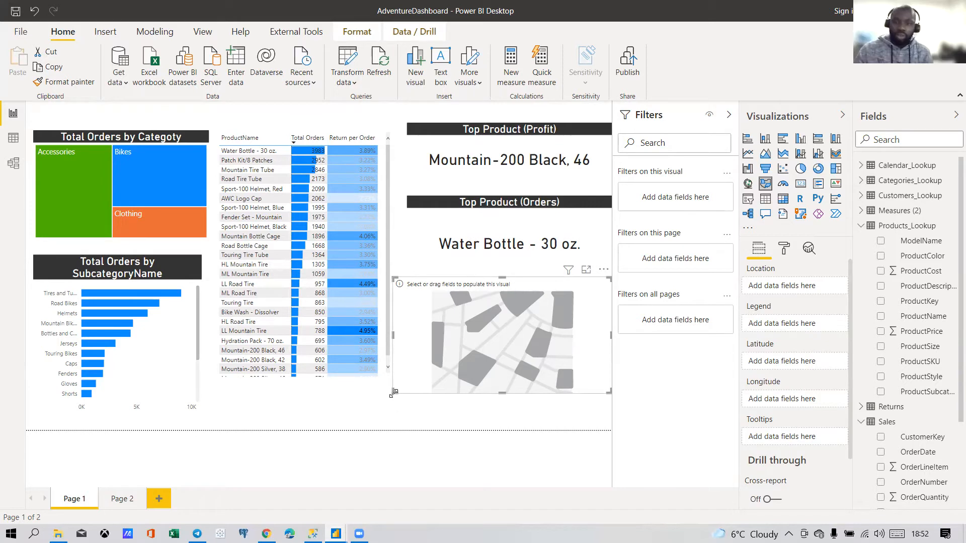
left_click_drag(394, 392, 394, 400)
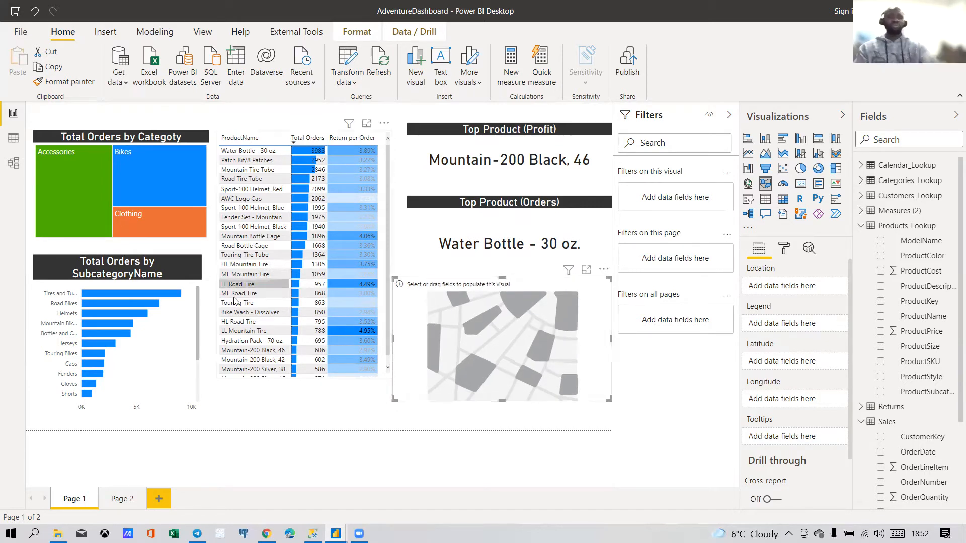
Step: View the Territories_Lookup table in the model diagram and return to the report page
left_click(12, 166)
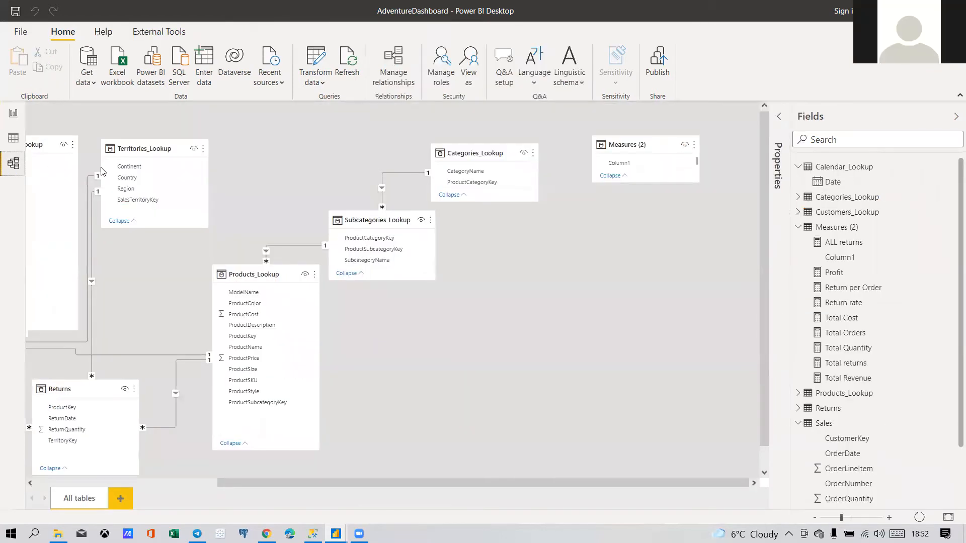
left_click(13, 127)
left_click(13, 116)
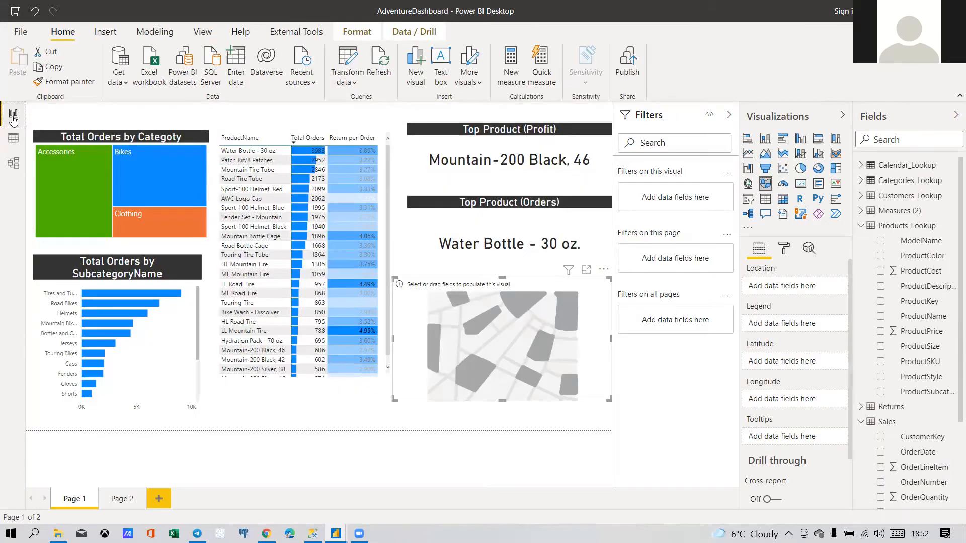
Step: Expand Territories_Lookup and add its Country field to the filled map as the location
scroll(905, 402, "down", 5)
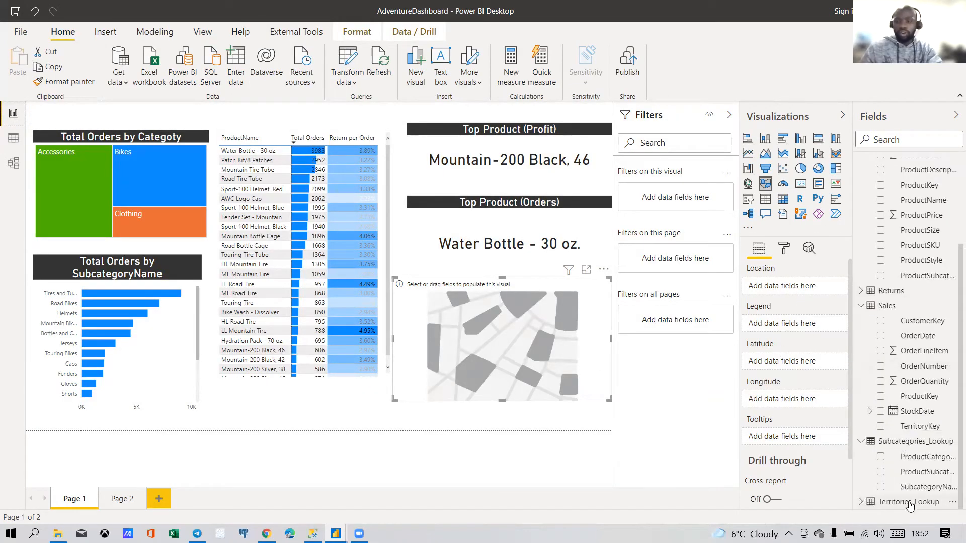
left_click(861, 501)
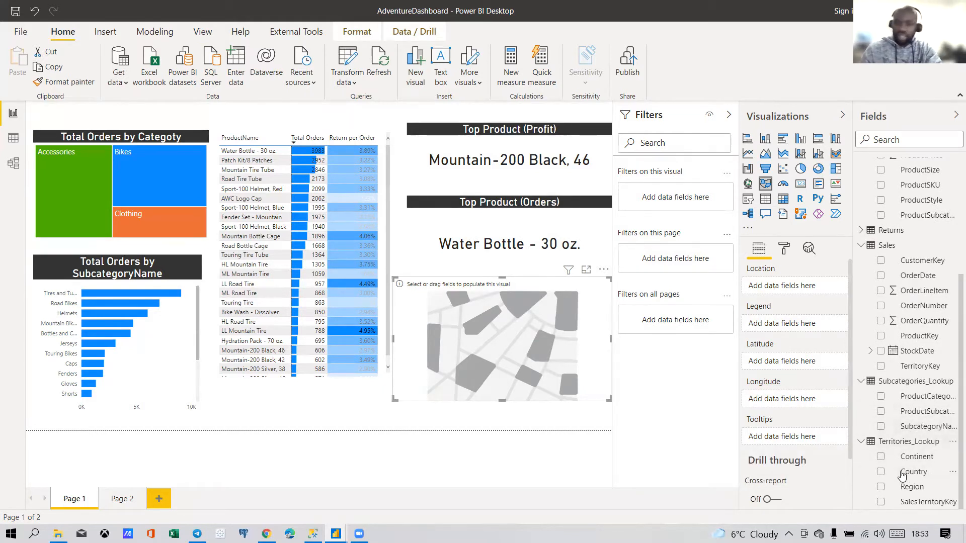
left_click_drag(905, 474, 531, 325)
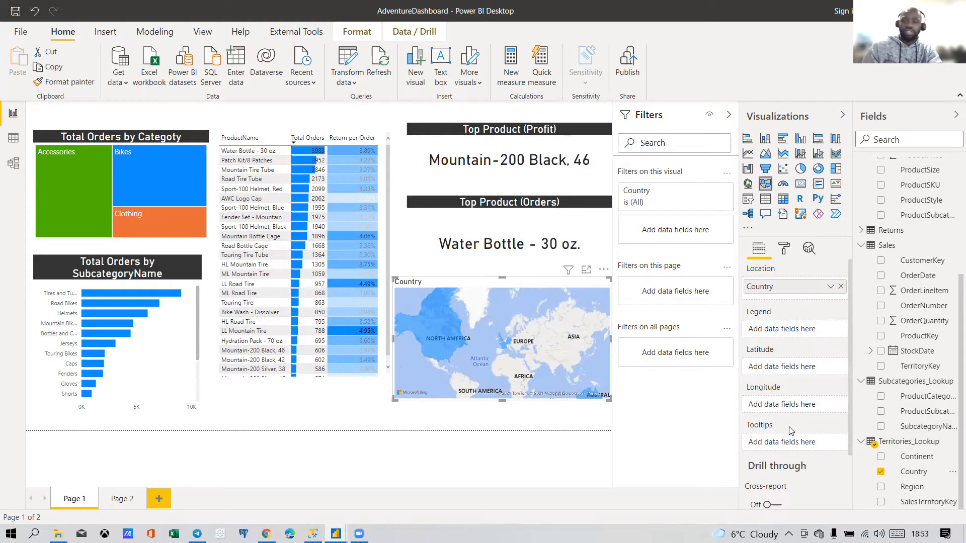
Step: Review the filled map's available data fields and convert the visual to a bubble map
scroll(814, 402, "down", 3)
scroll(813, 403, "up", 3)
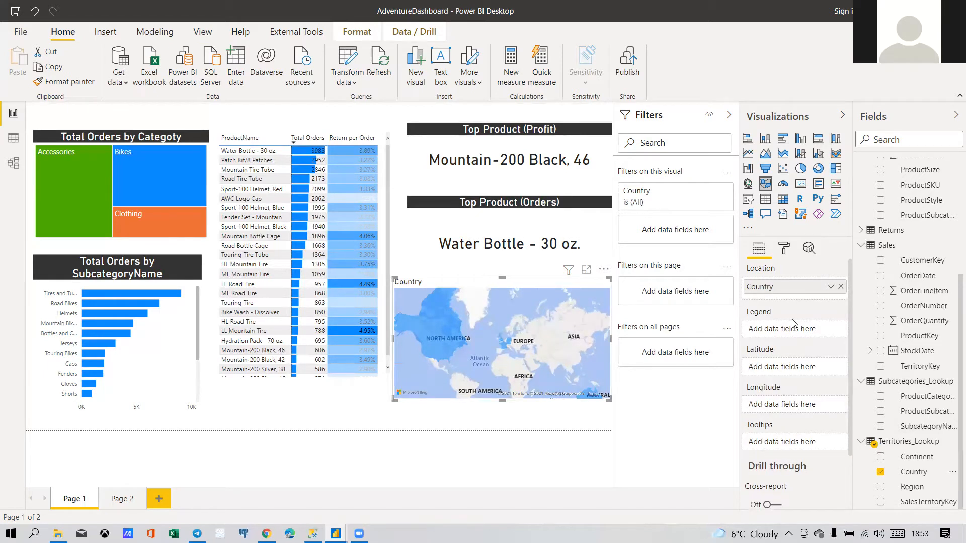
scroll(786, 342, "down", 2)
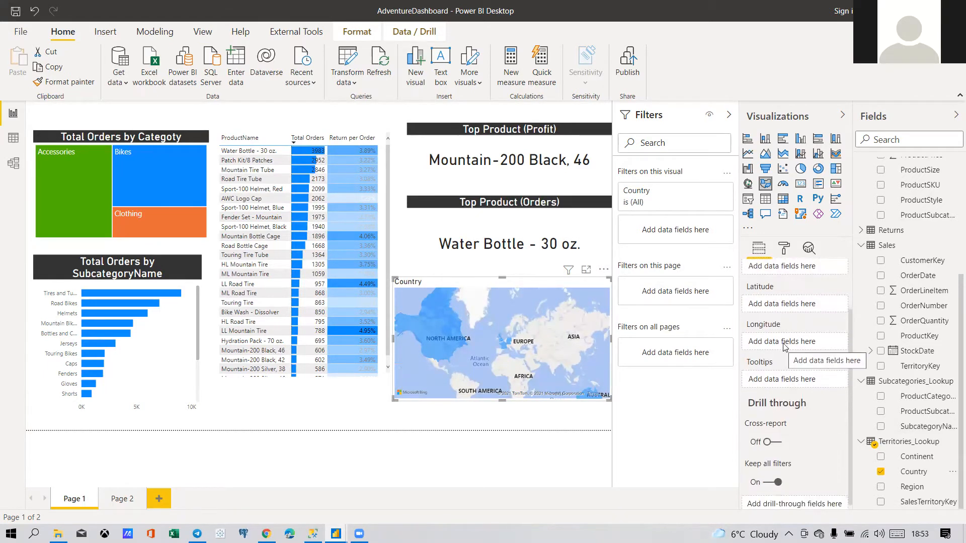
scroll(782, 341, "up", 2)
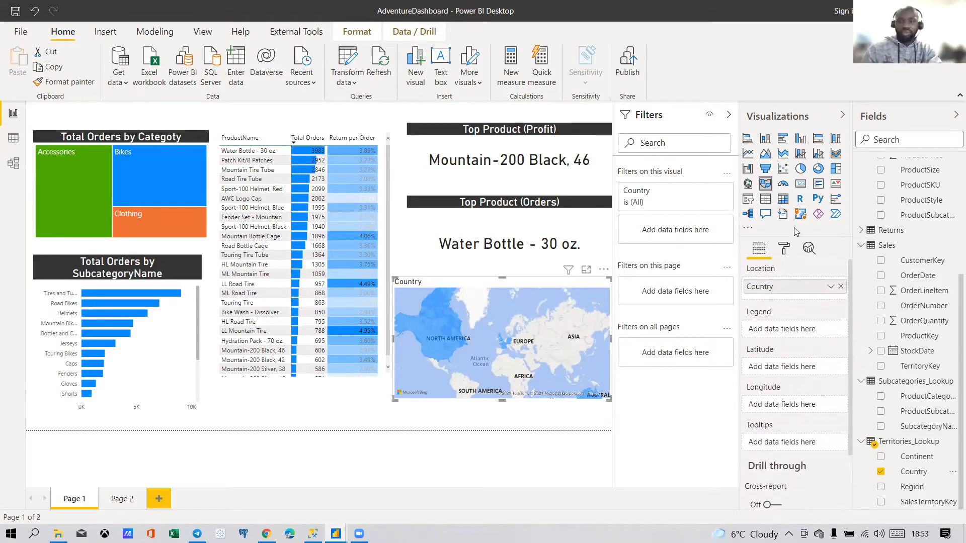
left_click(748, 184)
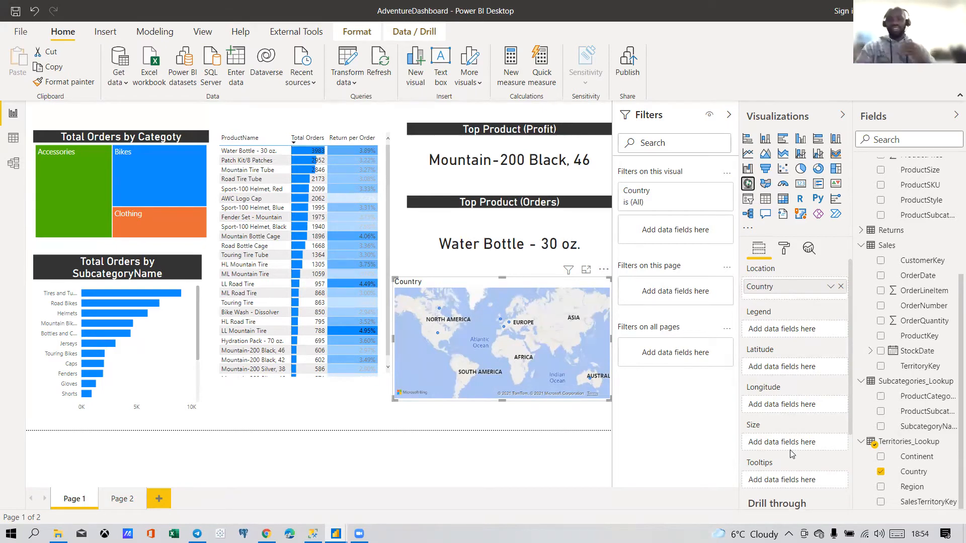
Step: Expand the Measures (2) table and add Total Orders as the map's bubble size
scroll(904, 375, "up", 3)
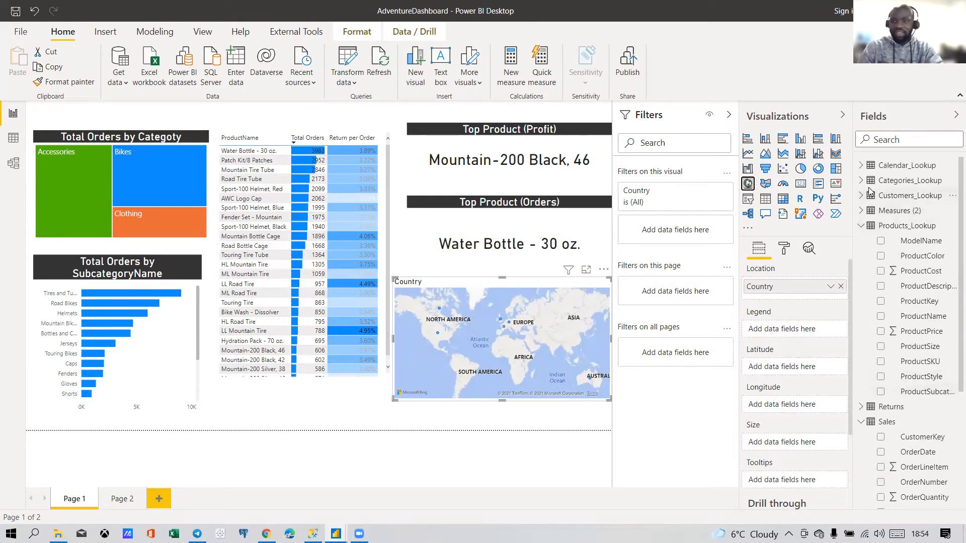
scroll(890, 288, "down", 3)
scroll(890, 287, "up", 3)
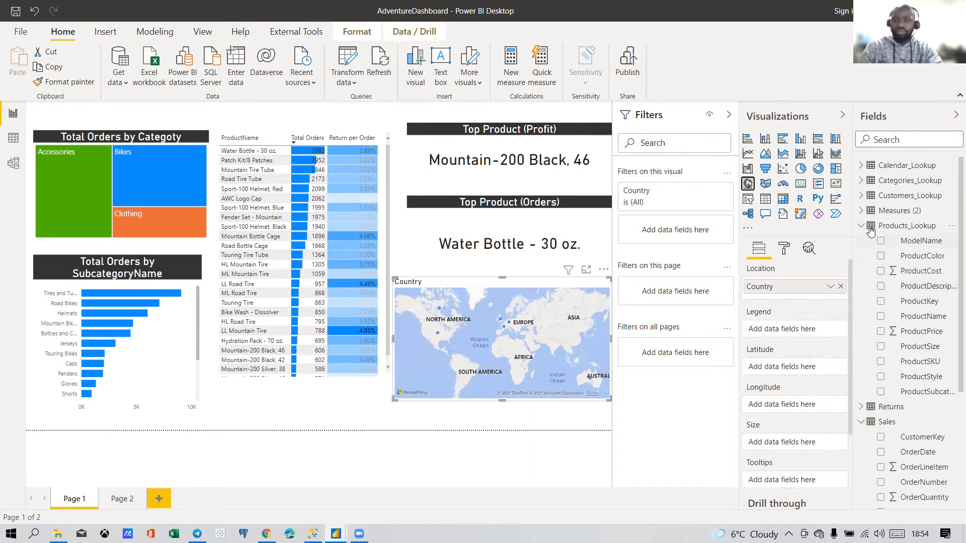
left_click(862, 211)
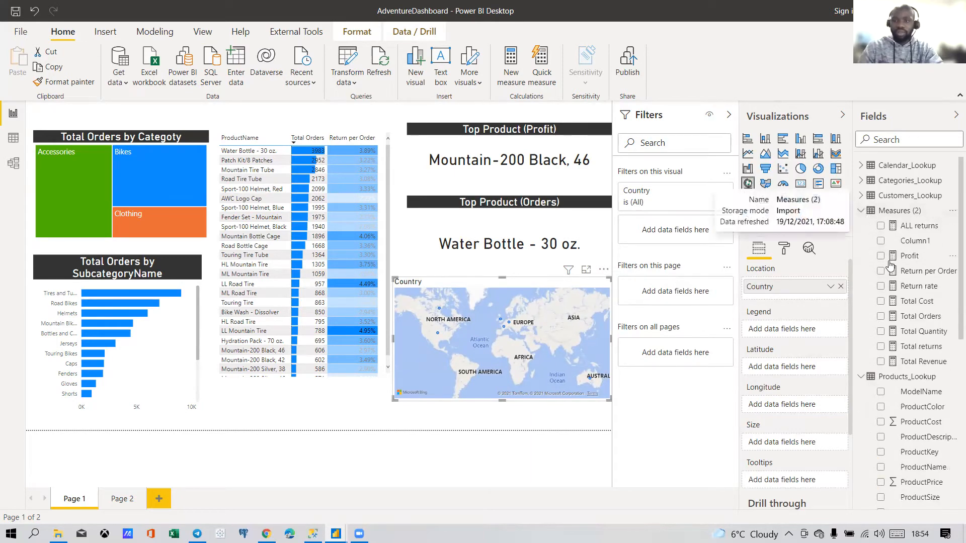
left_click(880, 316)
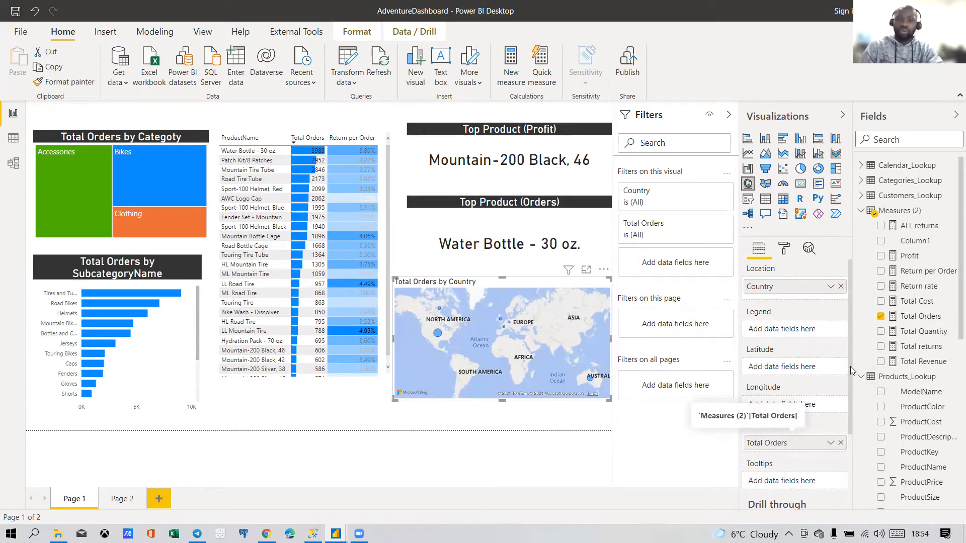
Step: Remove Total Orders from the map and add it back, twice, to compare the bubble sizes
left_click(880, 322)
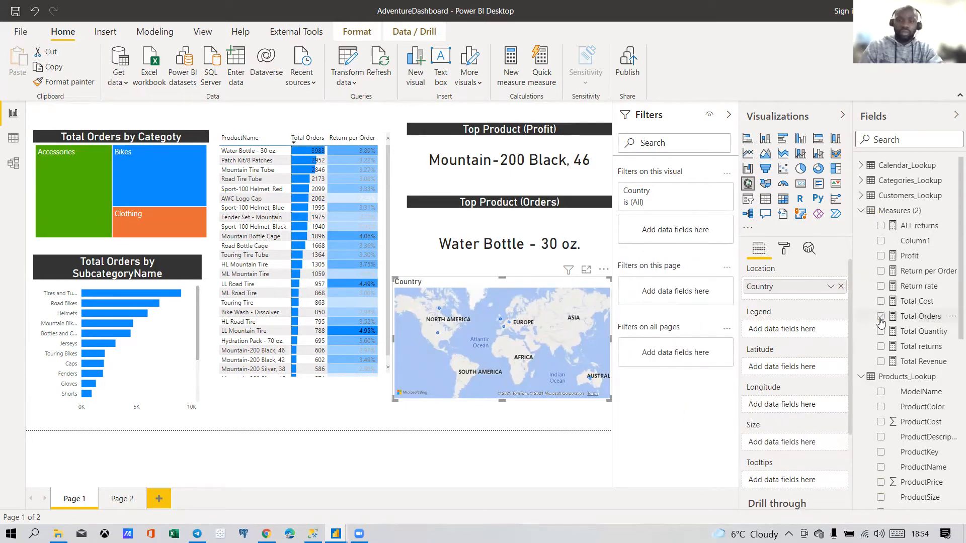
left_click(880, 322)
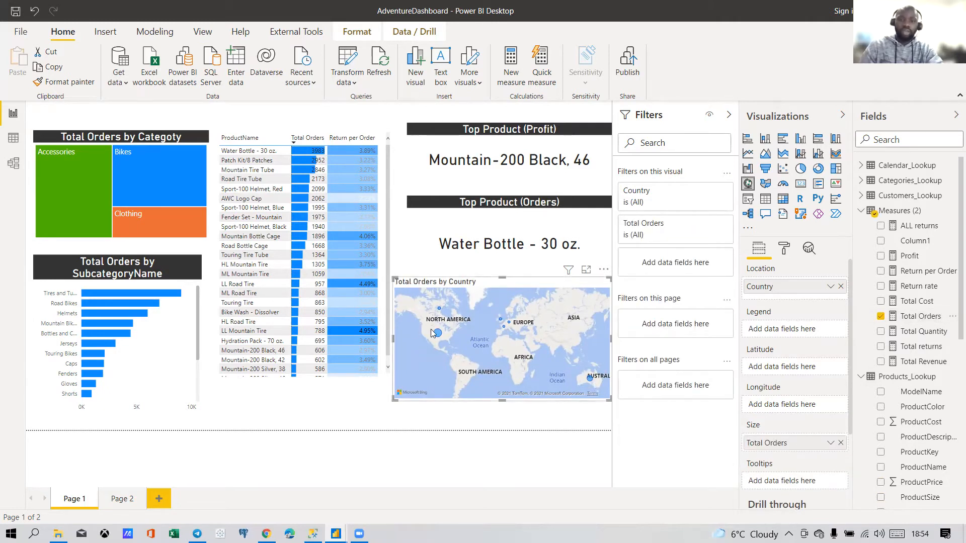
left_click(879, 319)
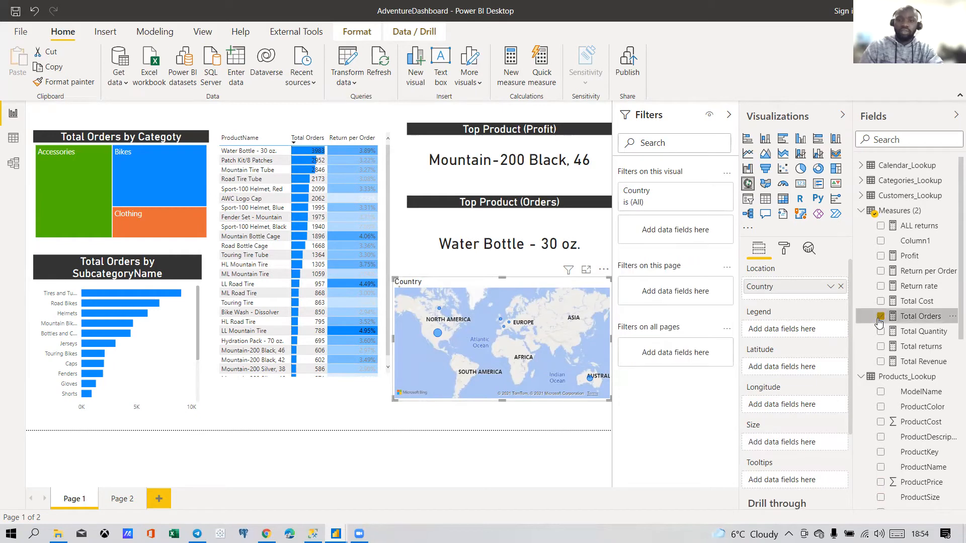
left_click(879, 320)
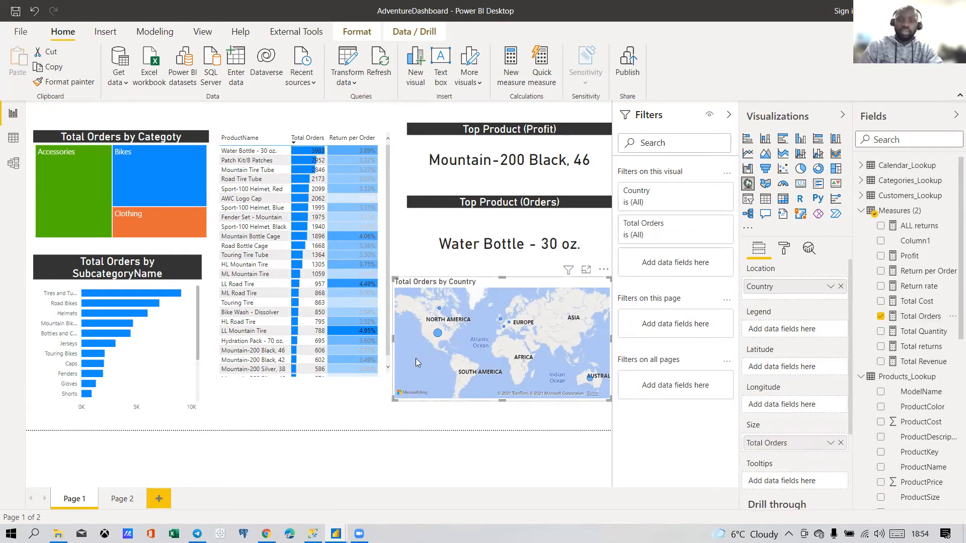
Step: Deselect the map and inspect the Total Orders tooltip on the United States bubble
scroll(787, 432, "down", 3)
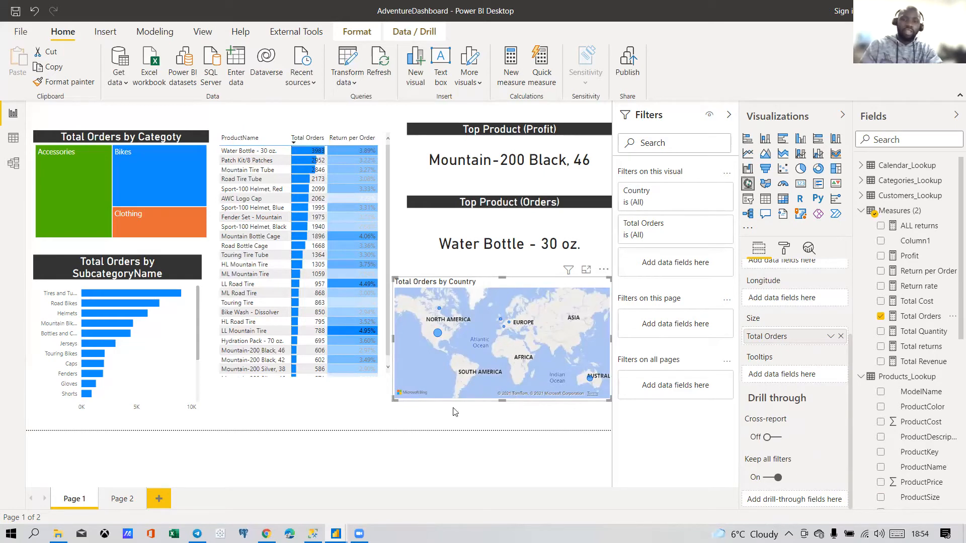
left_click(406, 428)
mouse_move(437, 336)
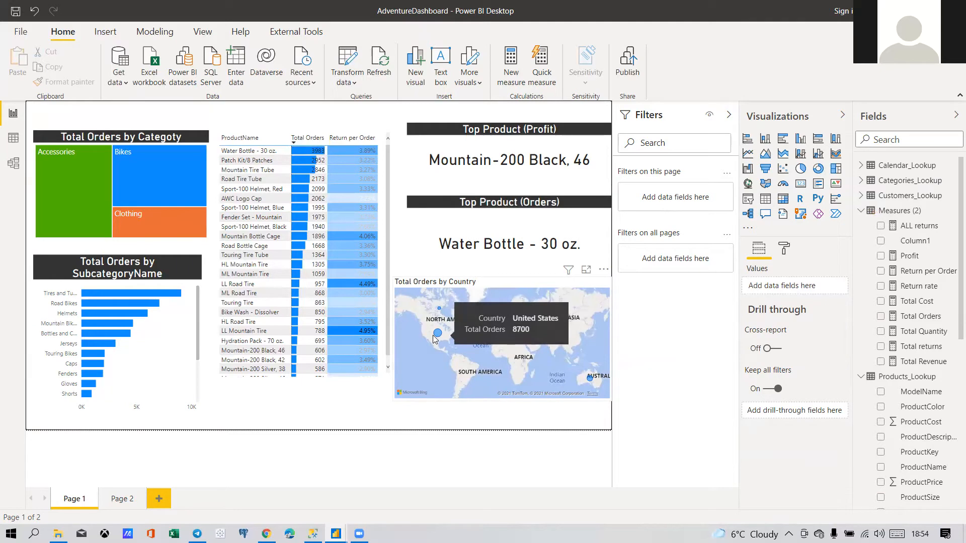
Step: Enlarge the Total Orders by Country map leftward and upward over the other visuals, covering most of the page
left_click(404, 396)
left_click_drag(383, 399, 120, 414)
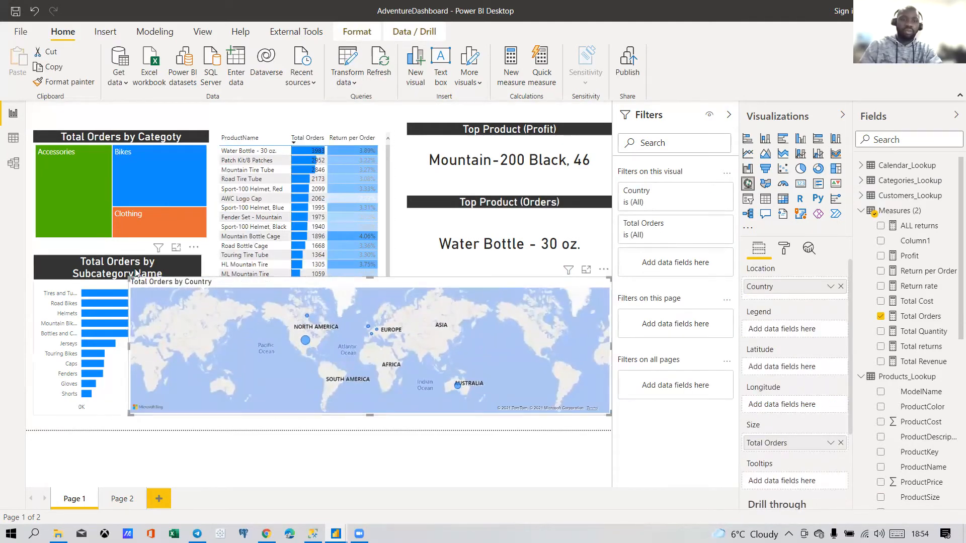
left_click_drag(140, 270, 143, 120)
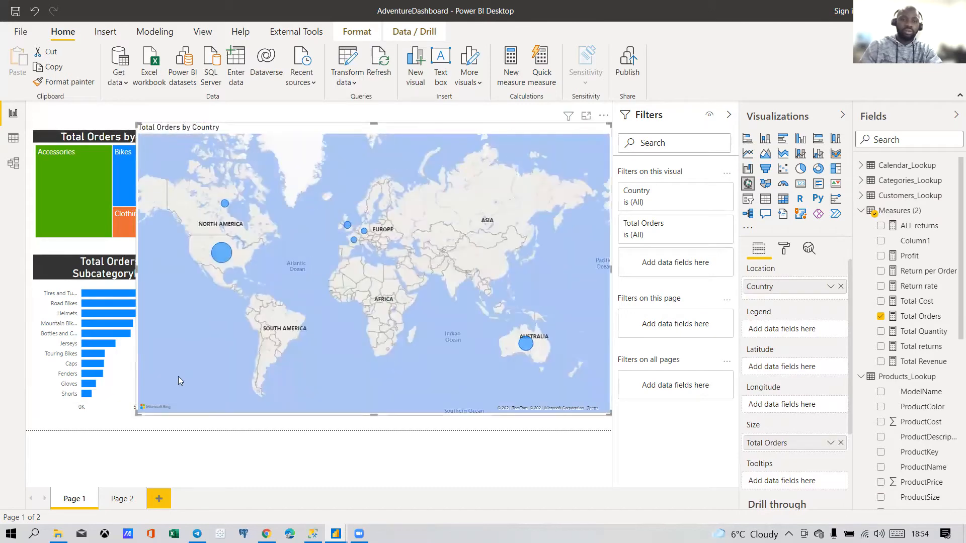
Step: Extend the Total Orders by Country map down to the page's lower edge and inspect the United States bubble's tooltip
left_click_drag(137, 413, 122, 429)
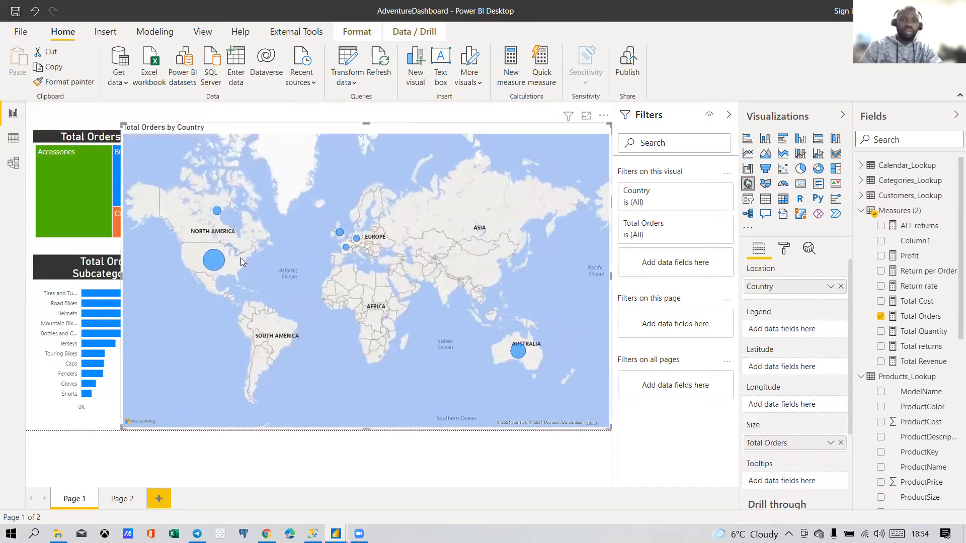
mouse_move(218, 267)
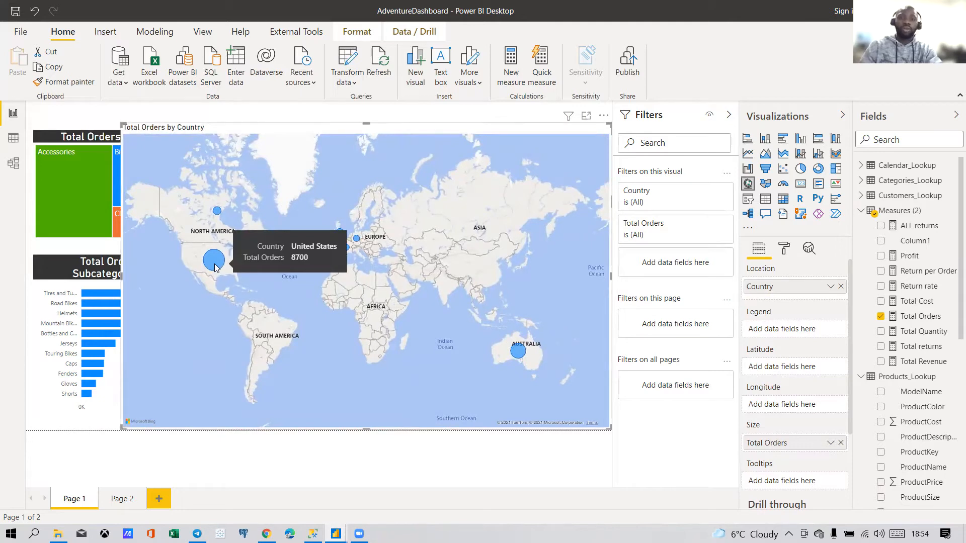
Step: Add the Profit and Total Revenue measures to the map's tooltips
scroll(796, 475, "down", 3)
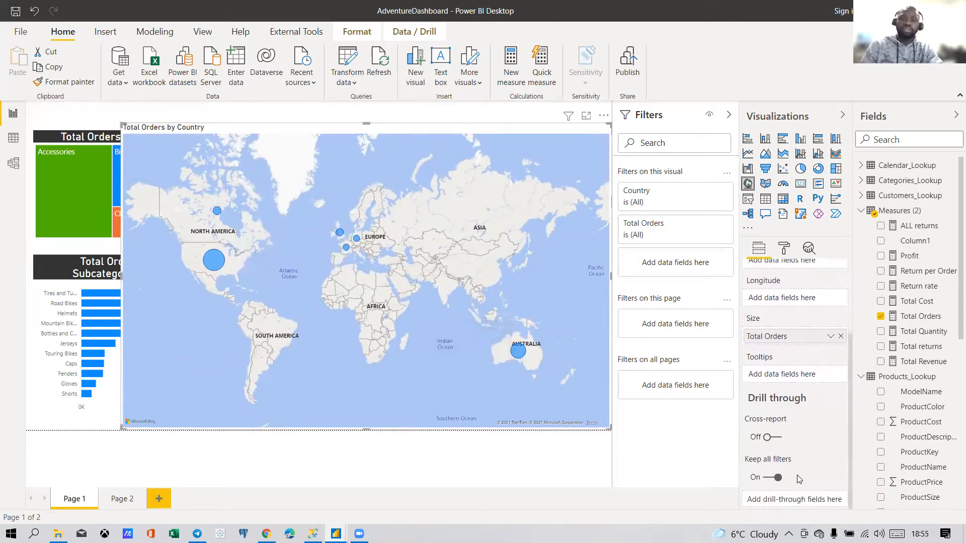
scroll(796, 475, "up", 2)
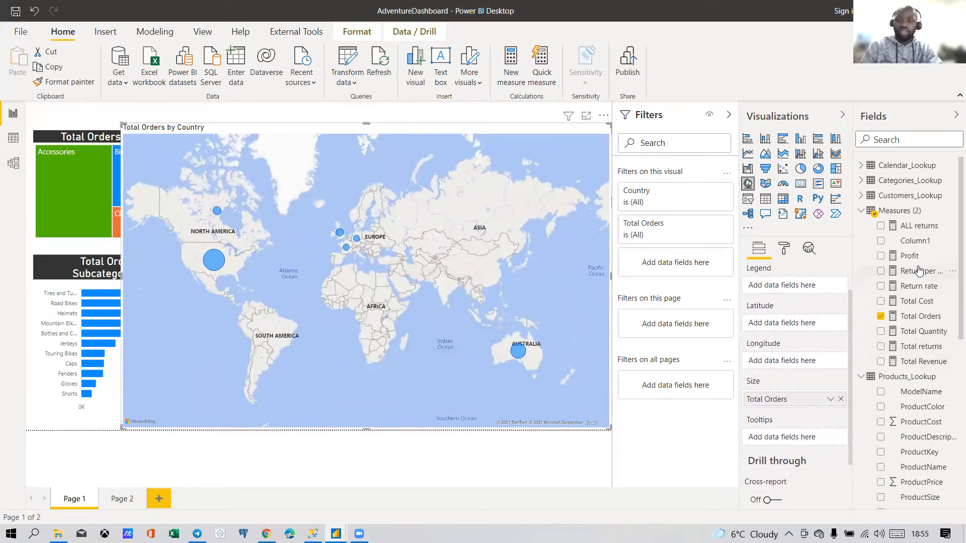
left_click_drag(909, 256, 802, 444)
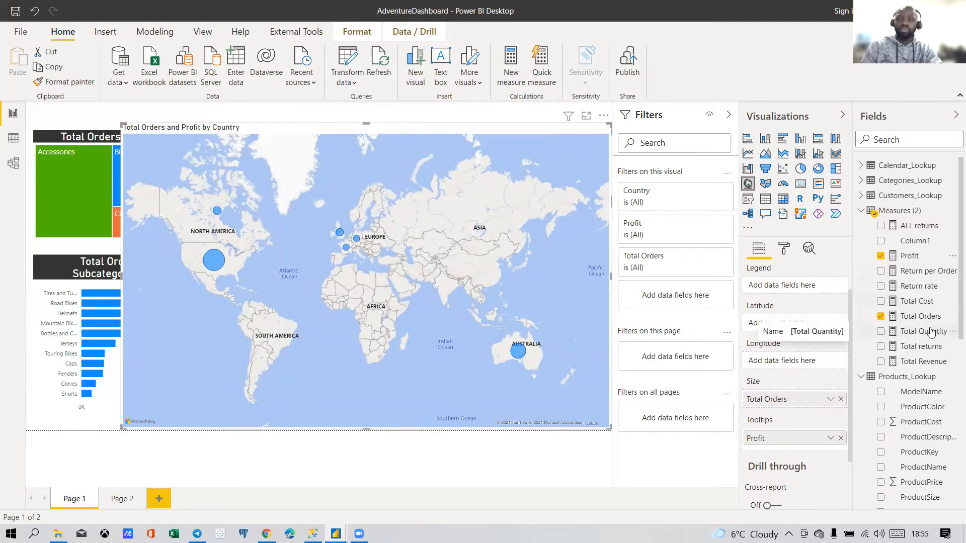
left_click_drag(917, 363, 808, 438)
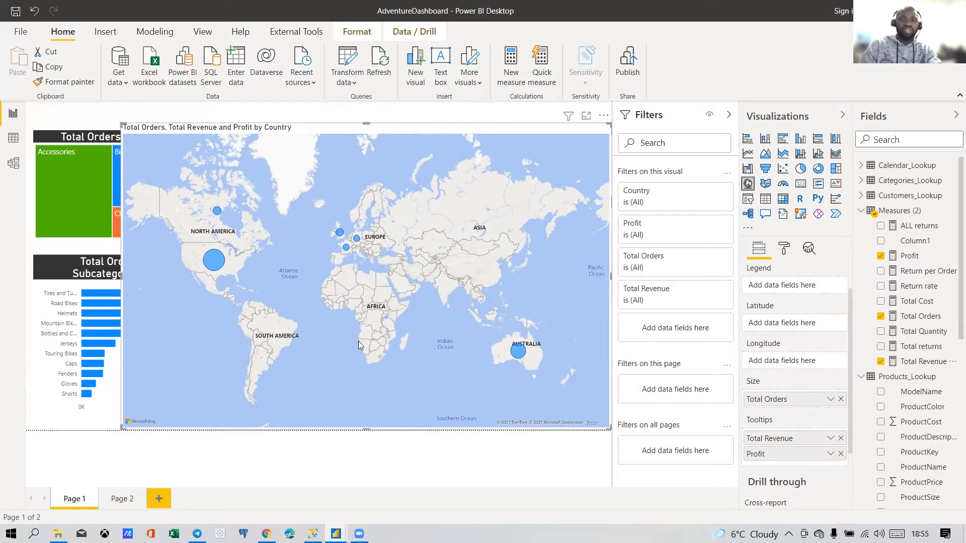
Step: Shrink the map to the width of the Top Product cards so the treemap, bar chart and product table are uncovered
left_click_drag(126, 422, 335, 356)
left_click_drag(353, 305, 401, 283)
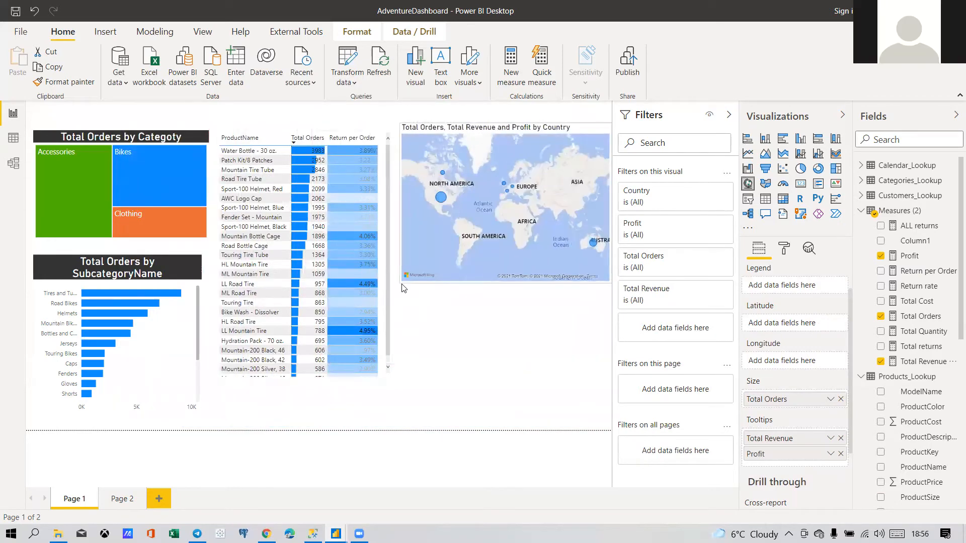
left_click(420, 289)
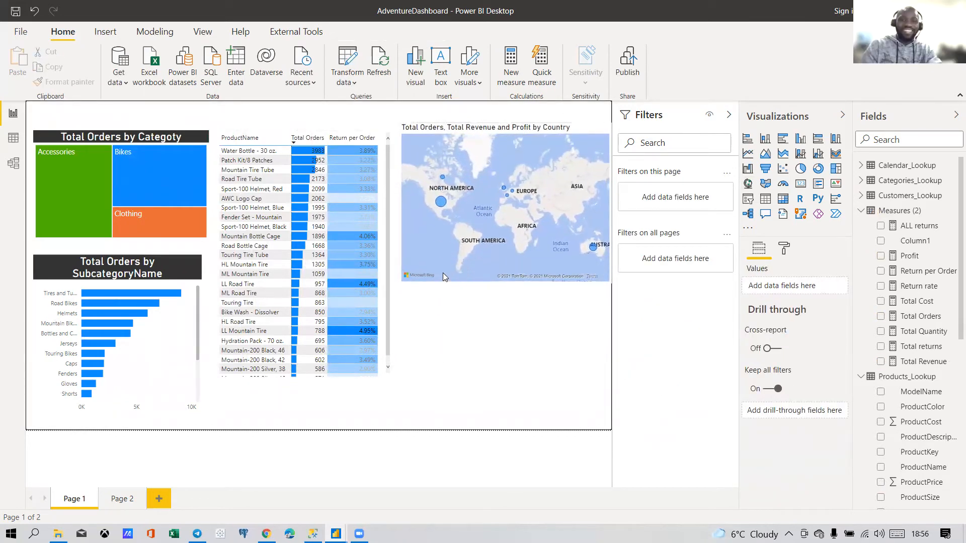
Step: Move the map below the Top Product (Orders) card and trim it to align with the cards above
left_click(446, 235)
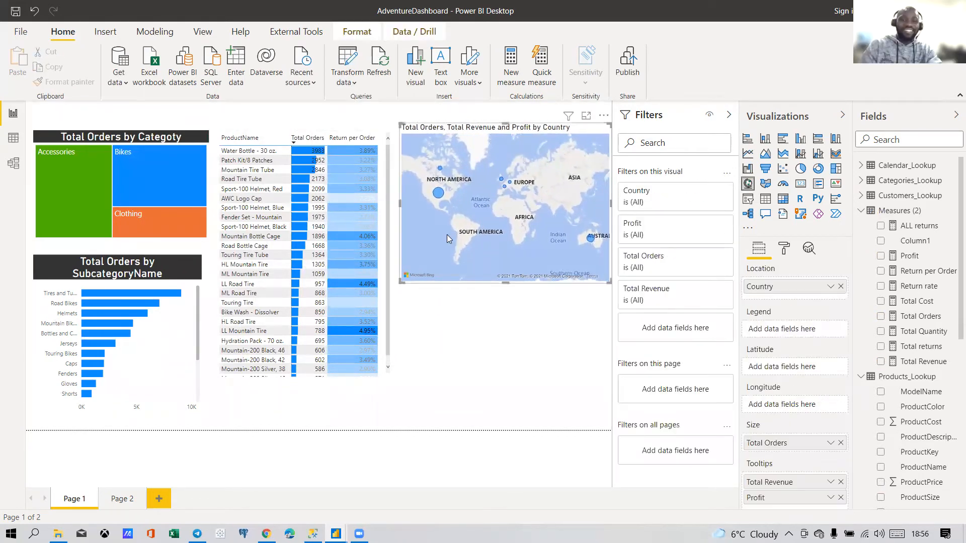
left_click(444, 124)
left_click(425, 126)
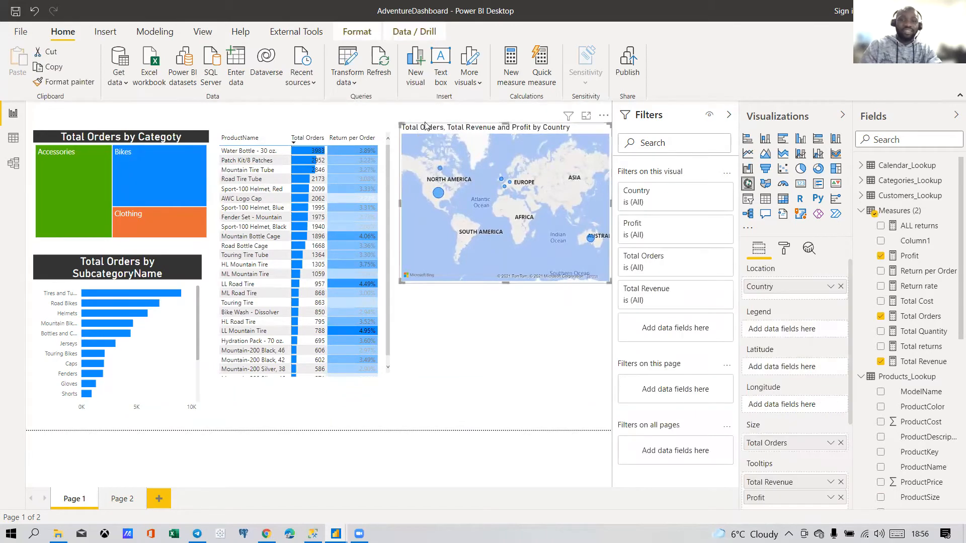
left_click(427, 126)
left_click(430, 126)
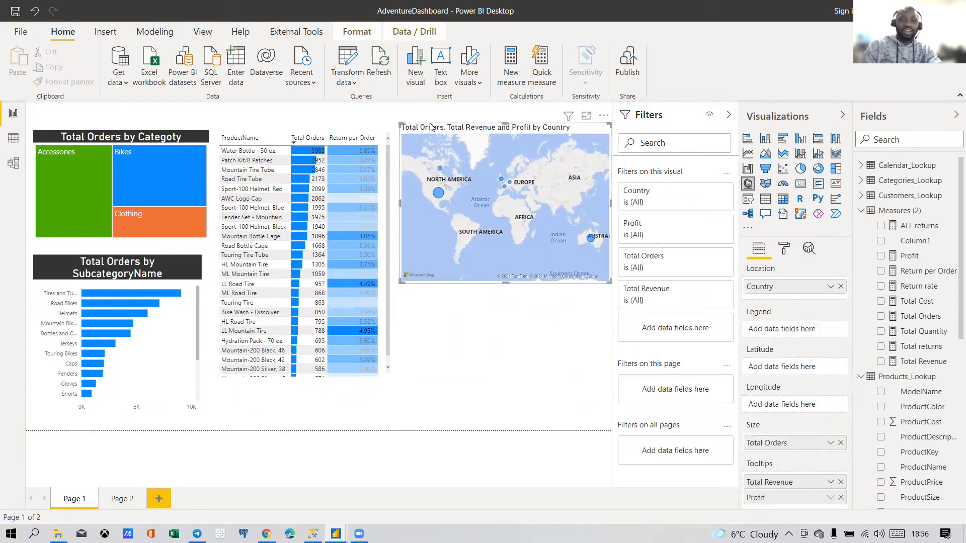
left_click_drag(430, 127, 405, 180)
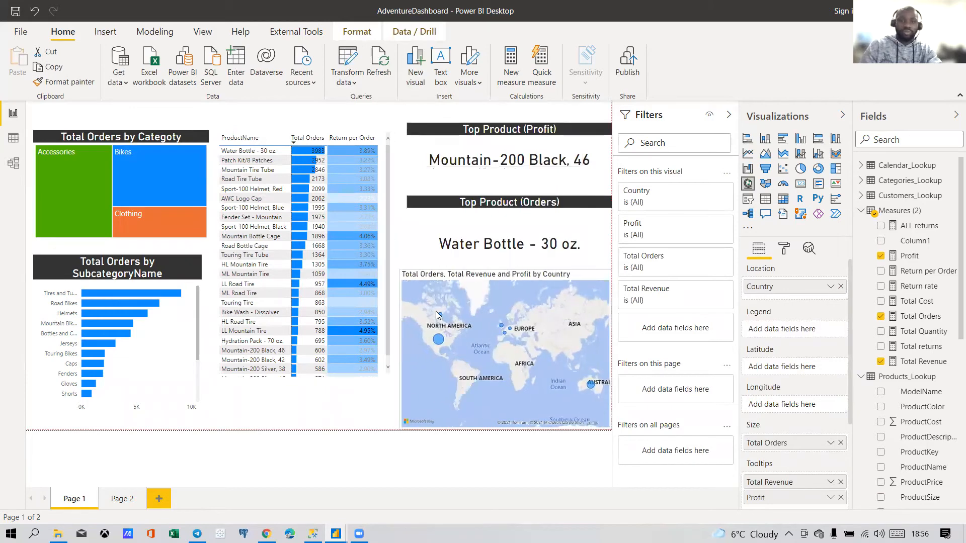
mouse_move(434, 280)
left_mouse_down()
mouse_move(436, 264)
mouse_move(437, 277)
left_mouse_up()
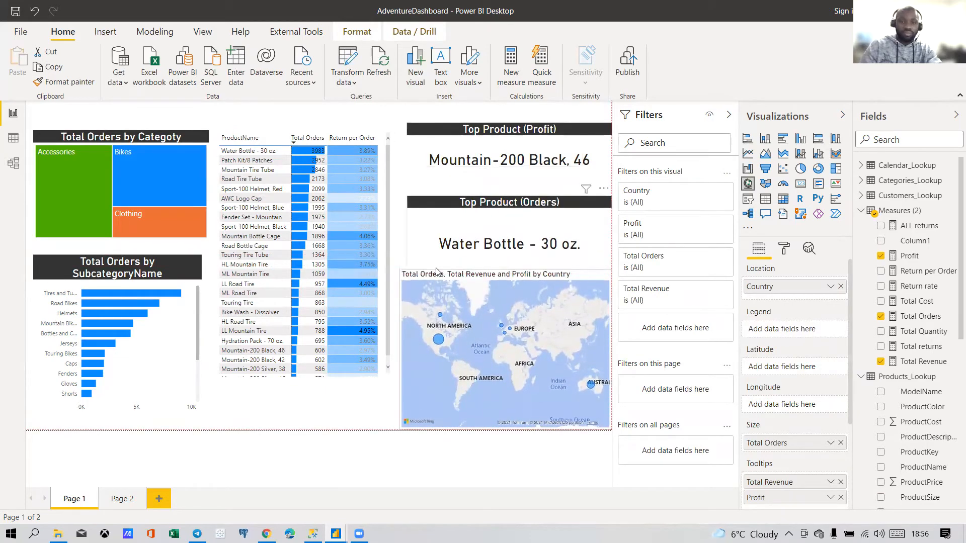
left_click_drag(401, 428, 410, 400)
left_click_drag(450, 278, 452, 282)
Step: Copy the Top Product (Orders) card's formatting onto the map with the Format painter
left_click(447, 203)
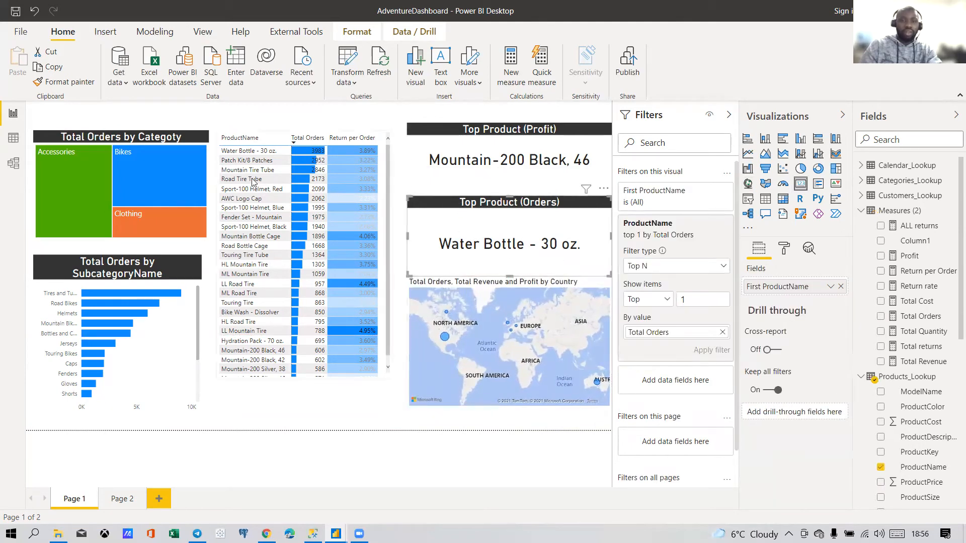
left_click(67, 82)
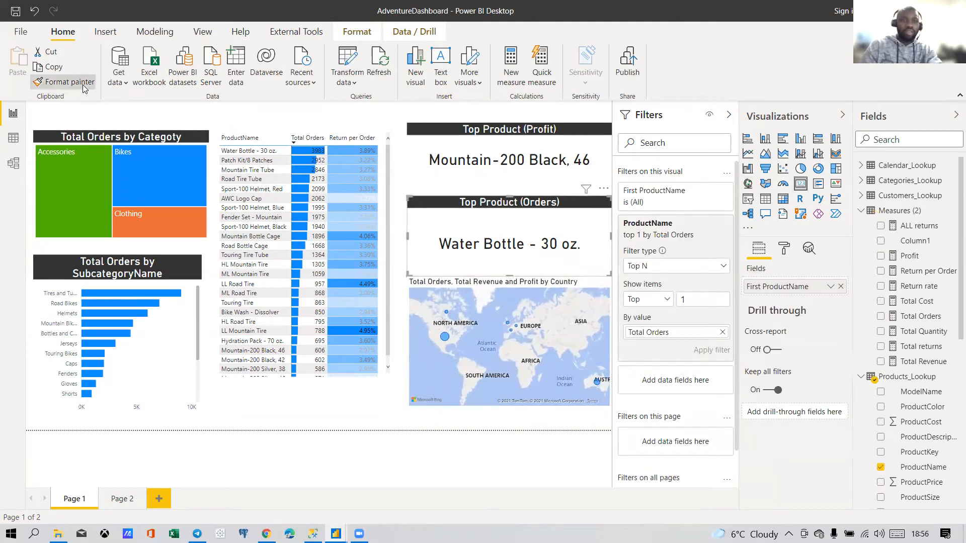
left_click(430, 286)
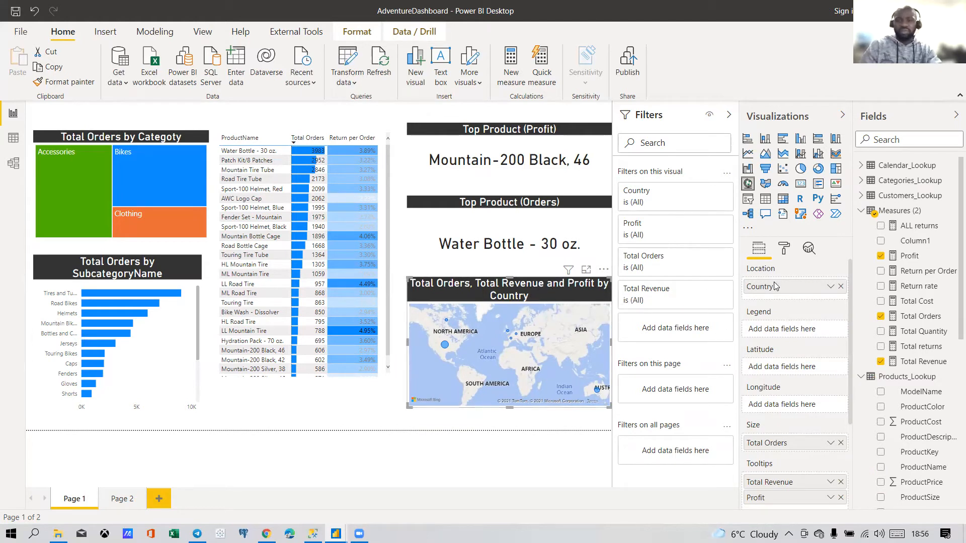
Step: Turn off the map's title and check the United States bubble's tooltip
left_click(784, 249)
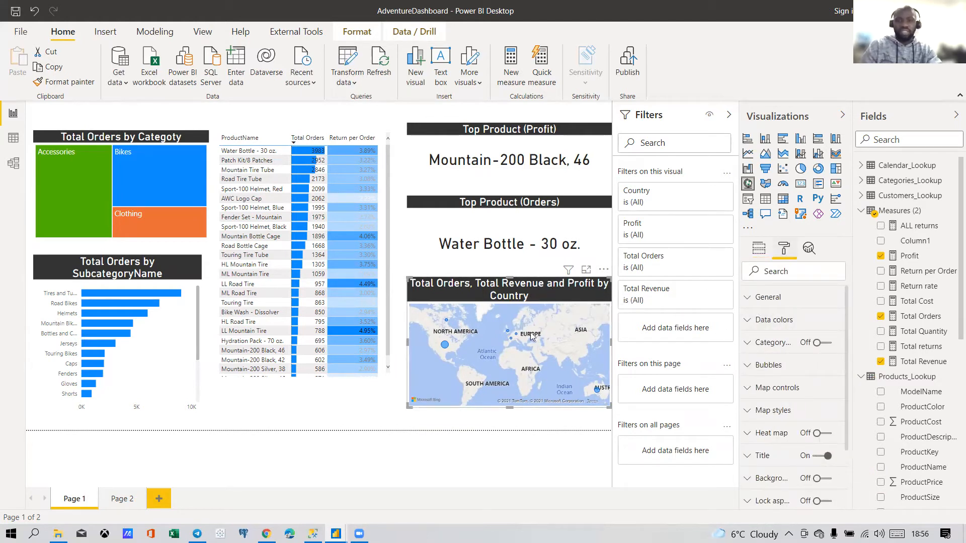
scroll(769, 443, "down", 1)
scroll(769, 443, "down", 1)
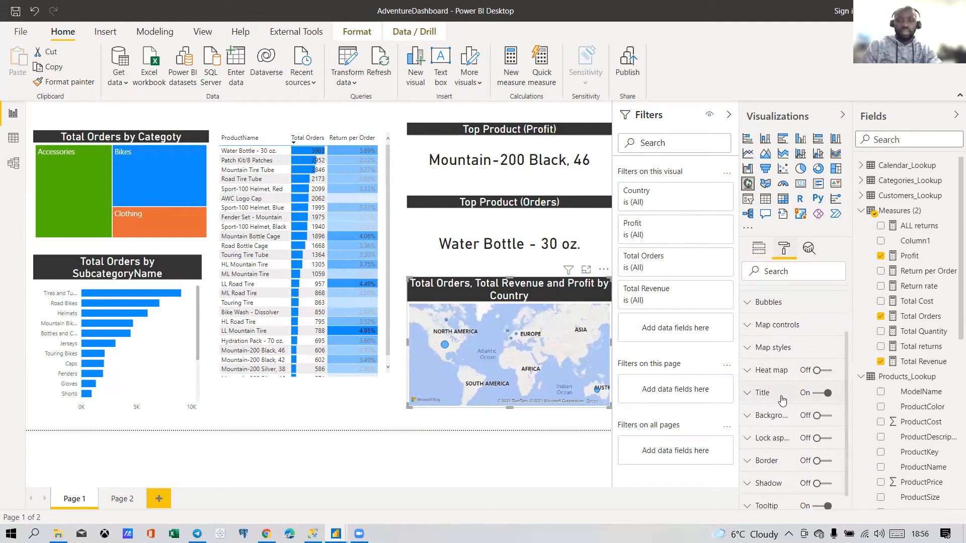
left_click(820, 394)
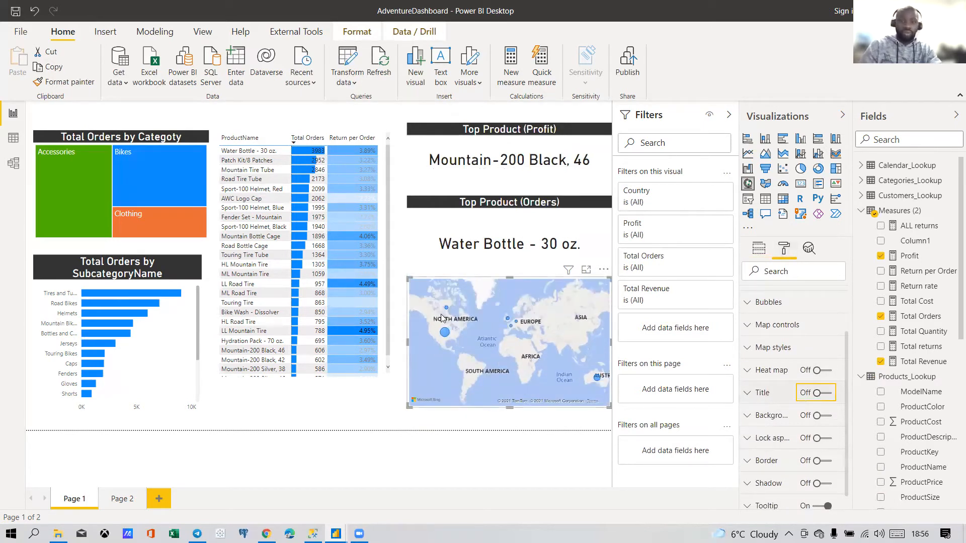
mouse_move(443, 336)
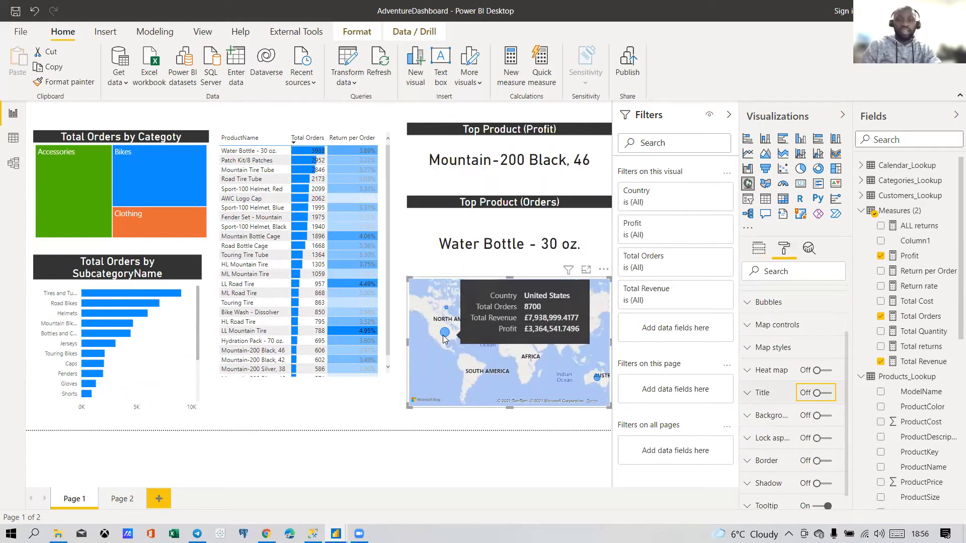
left_click(384, 420)
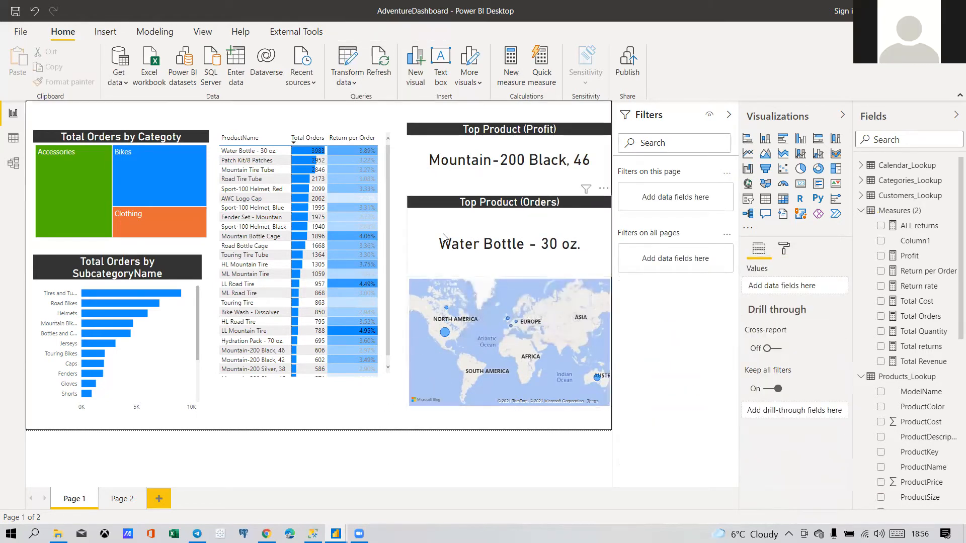
Step: Shorten the Top Product (Orders) card from its lower edge and move the product table down near the page's lower edge
left_click(480, 268)
left_click_drag(509, 276, 513, 260)
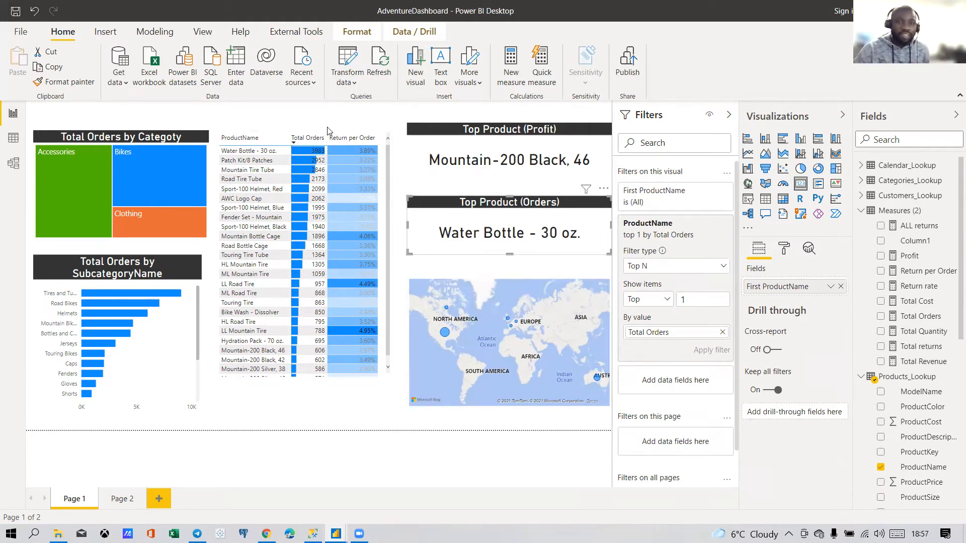
left_click_drag(324, 134, 327, 170)
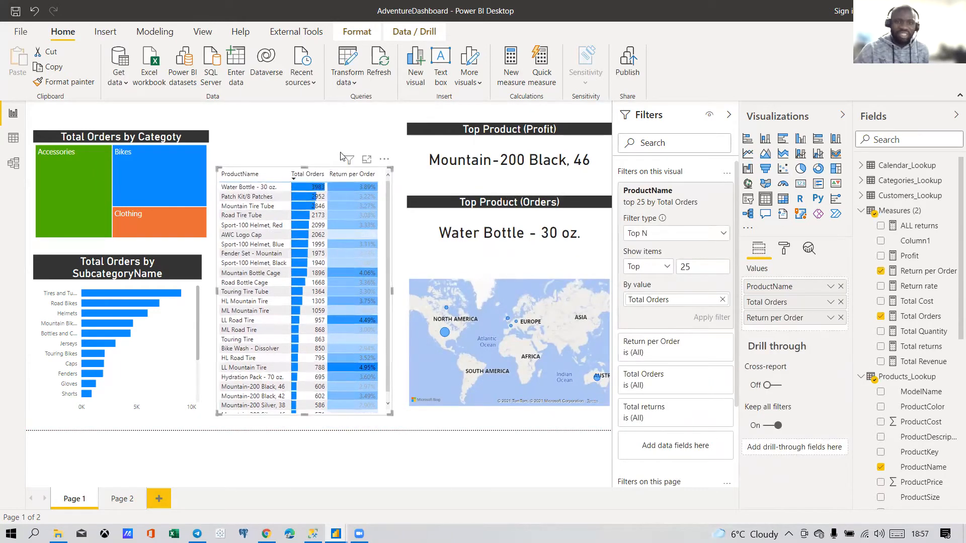
left_click(366, 122)
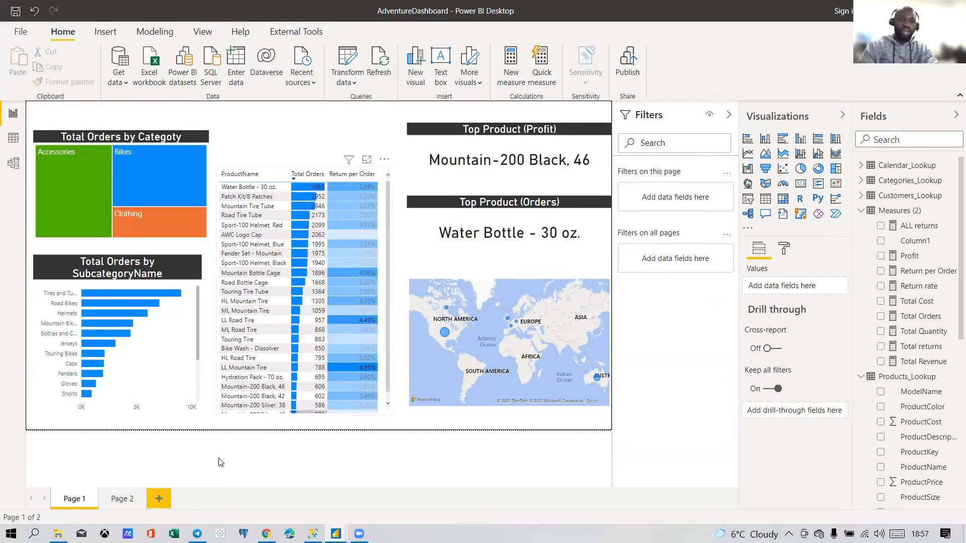
Step: Delete the empty Page 2 from the report and return to Page 1
left_click(116, 500)
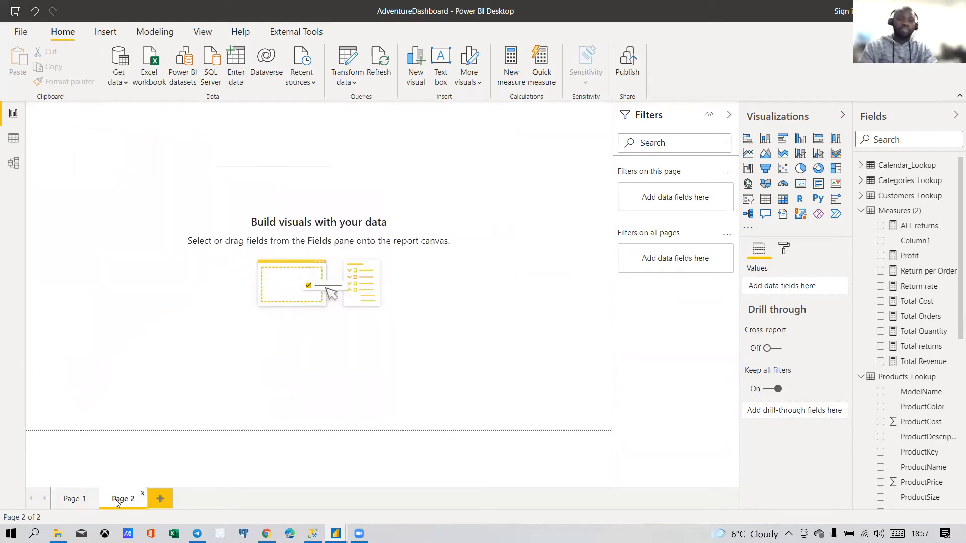
left_click(143, 495)
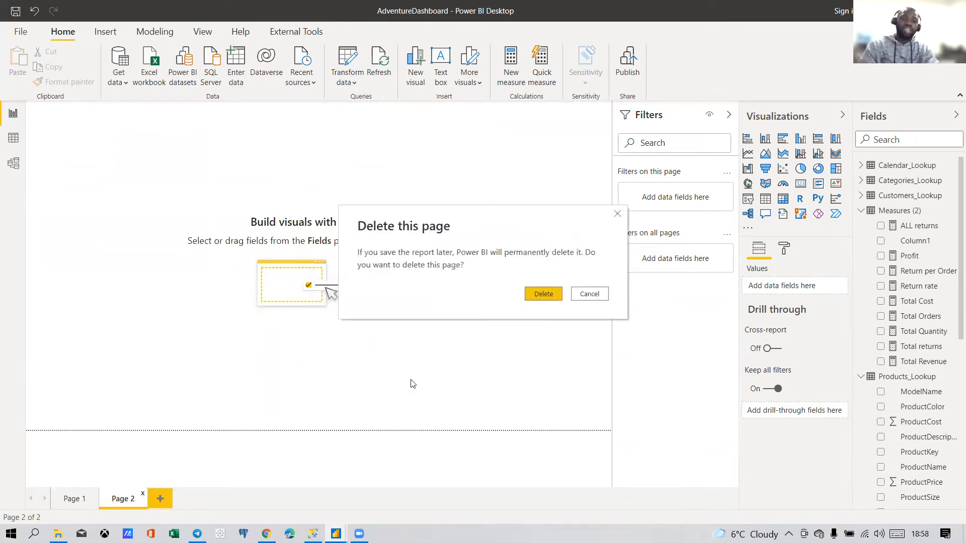
left_click(538, 295)
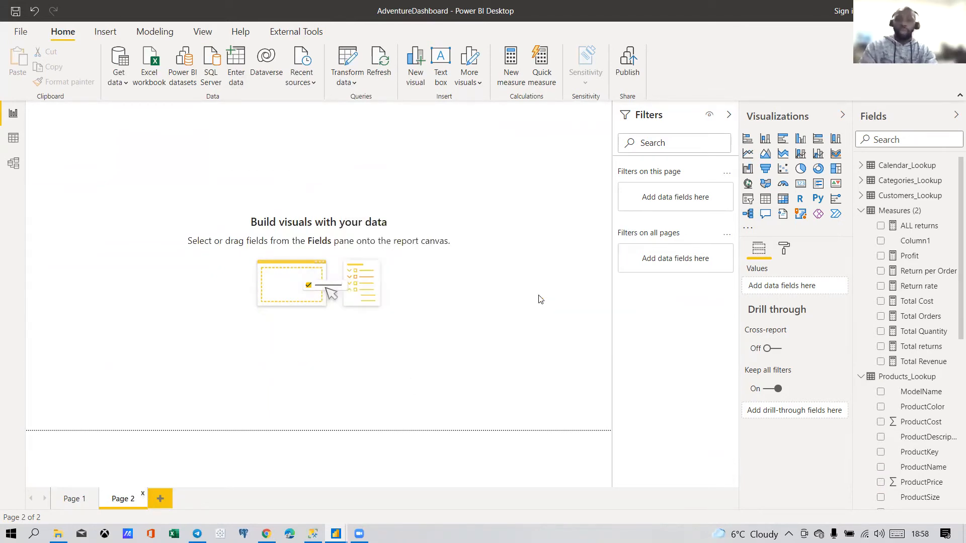
left_click(73, 497)
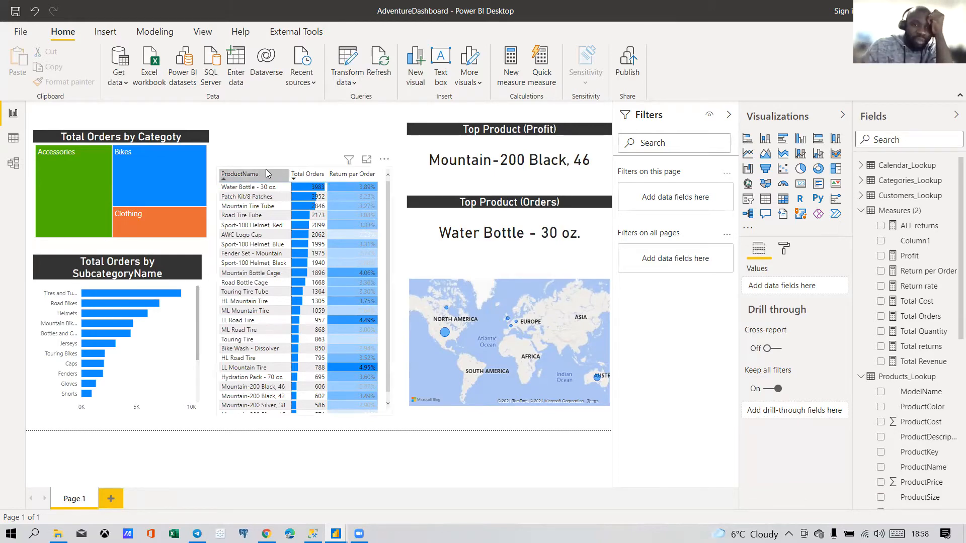
Step: Reduce the product table's height by lowering its upper edge, leaving free space above it
left_click(289, 171)
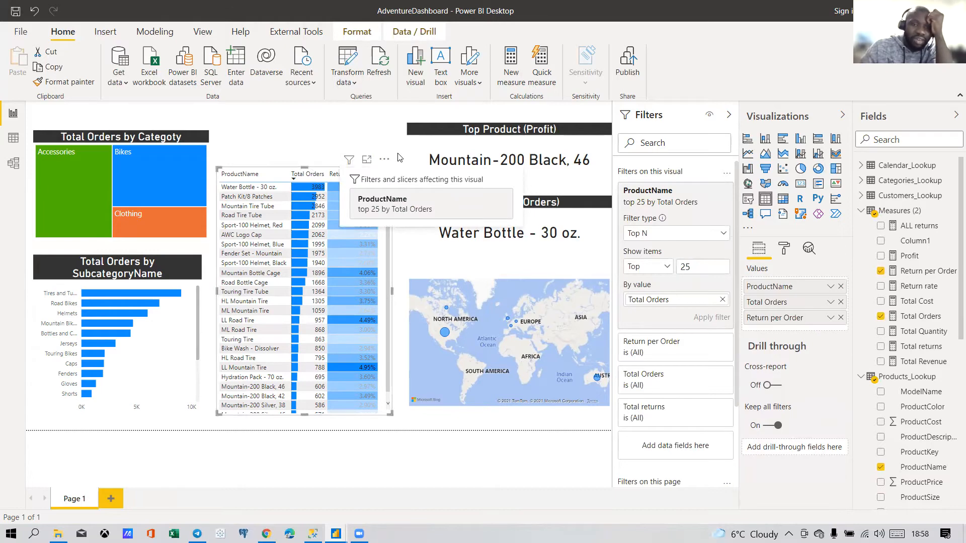
left_click(402, 169)
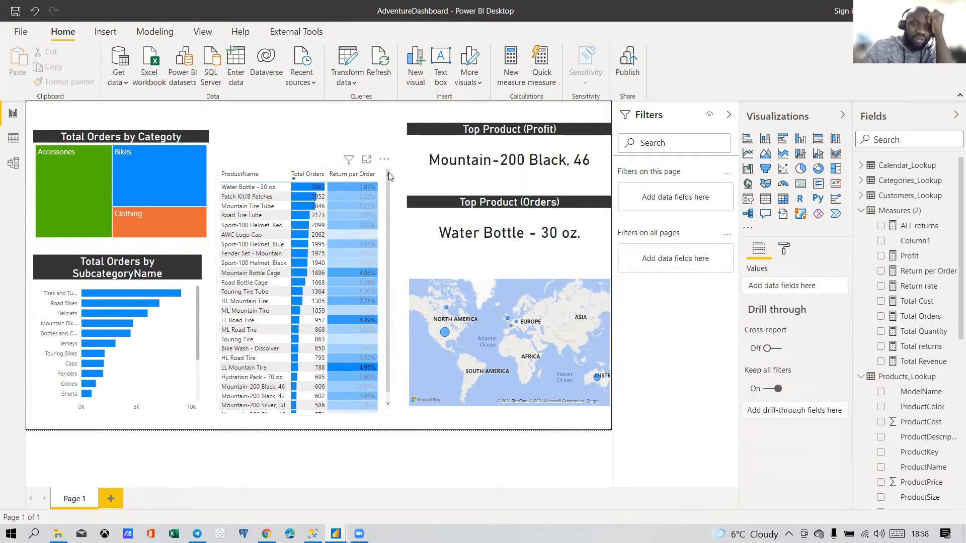
left_click(389, 168)
left_click_drag(390, 168, 388, 193)
left_click(310, 147)
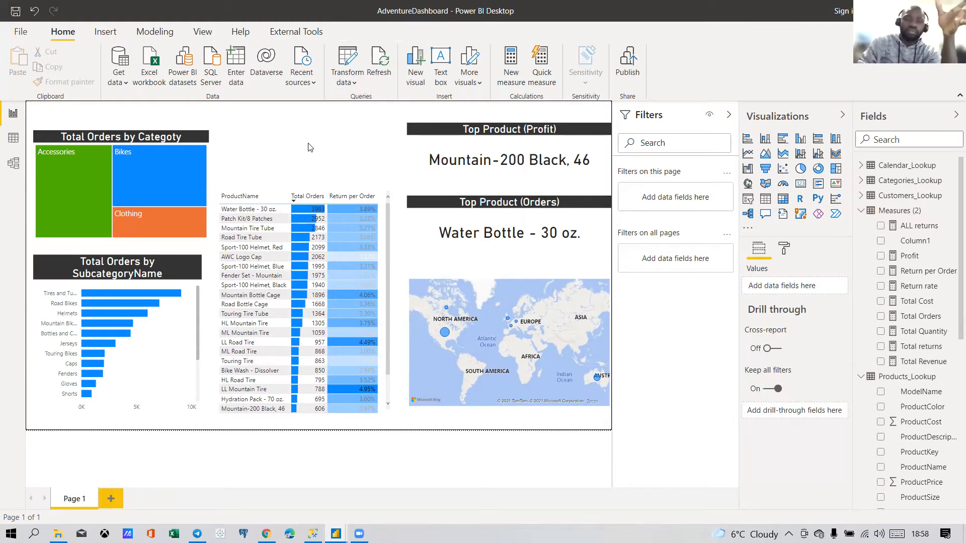
Step: Move the Top Product (Orders) and Top Product (Profit) cards slightly down toward the map
left_click_drag(416, 206, 416, 222)
left_click_drag(424, 143, 420, 146)
left_click(428, 148)
left_click(374, 145)
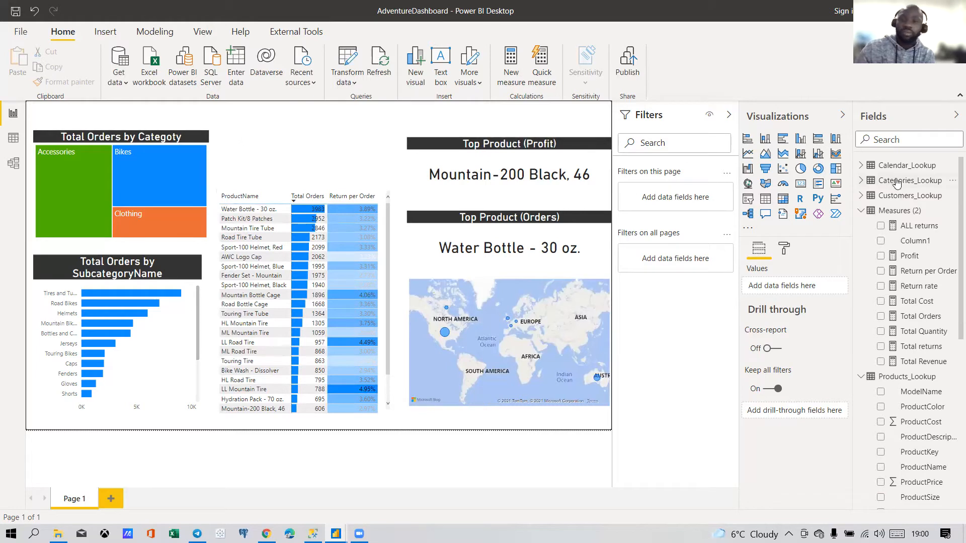
right_click(897, 212)
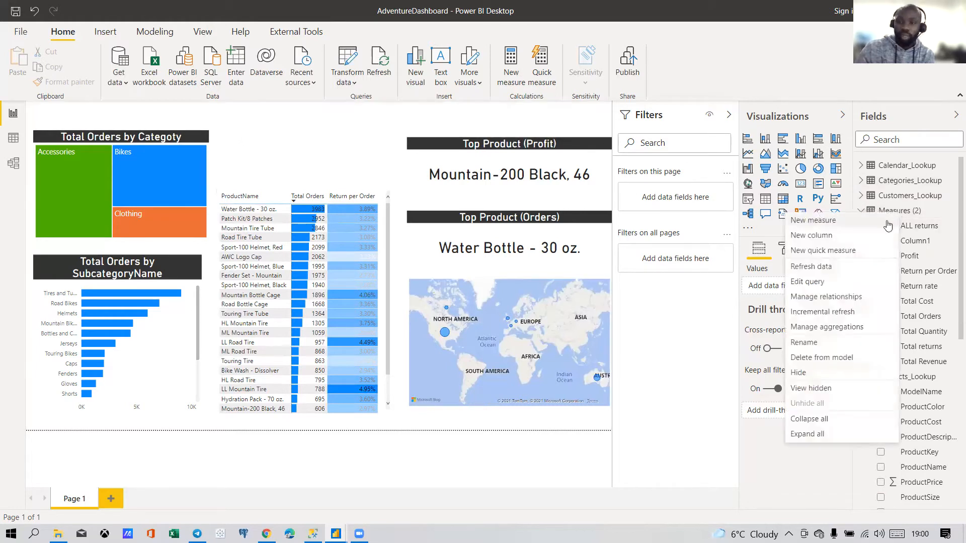
left_click(827, 223)
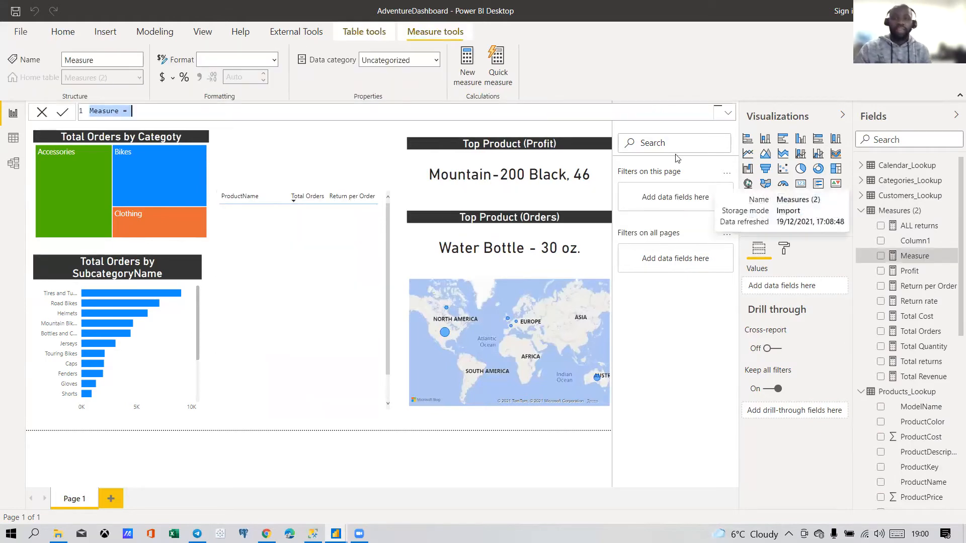
left_click(841, 115)
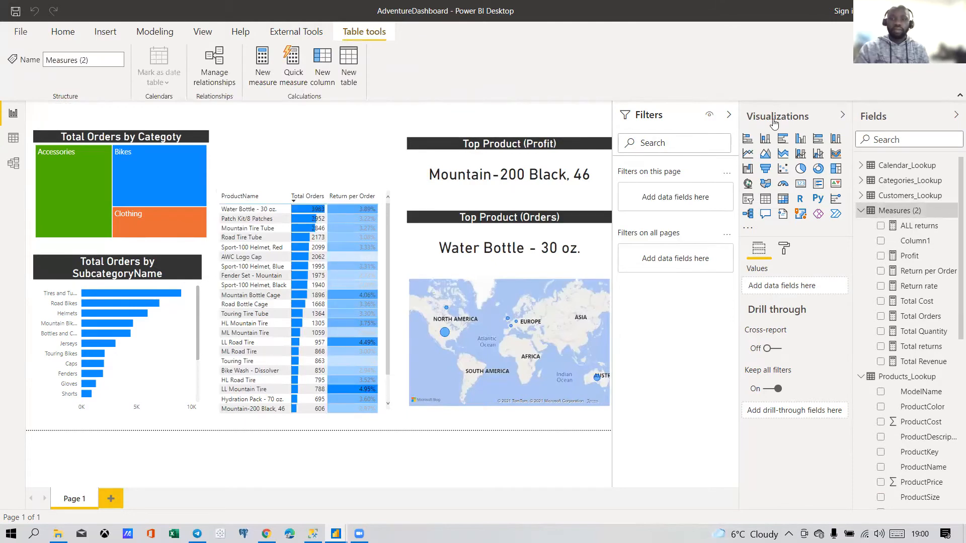
Step: Collapse the Filters, Visualizations and Fields panes to enlarge the canvas, and add a new blank report page
left_click(729, 115)
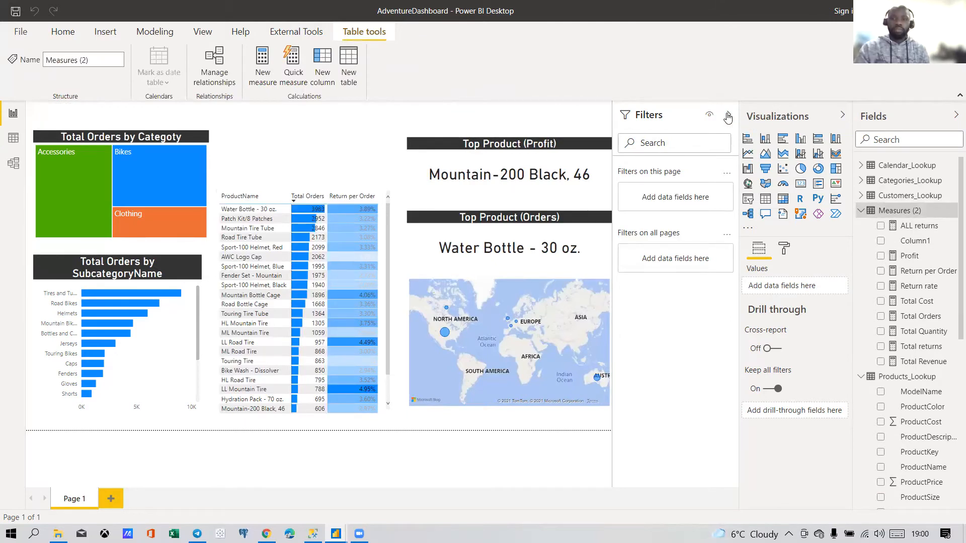
left_click(843, 115)
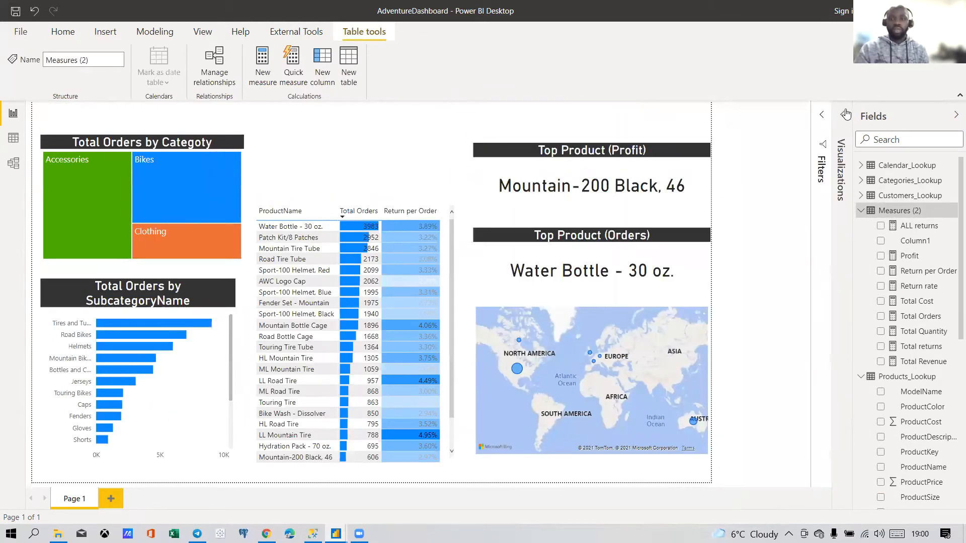
left_click(954, 117)
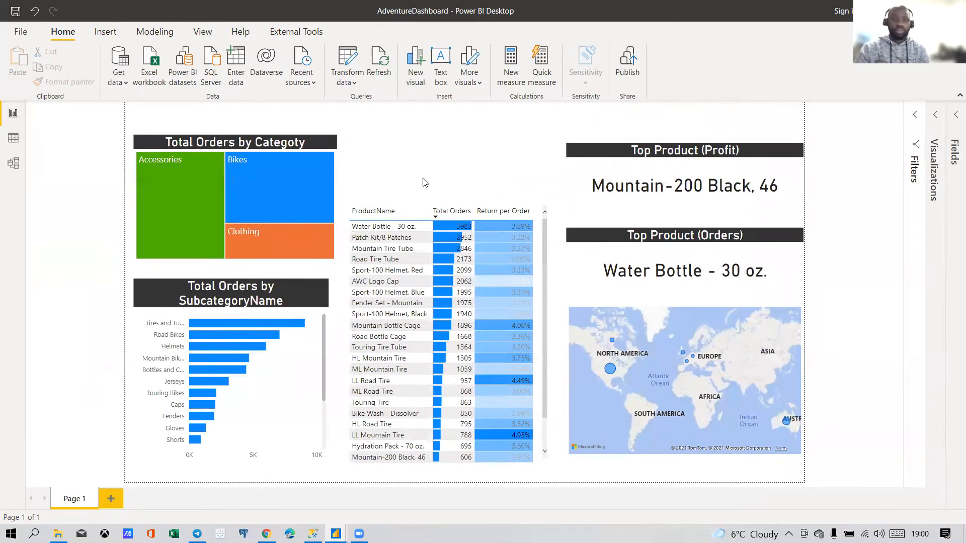
left_click(110, 499)
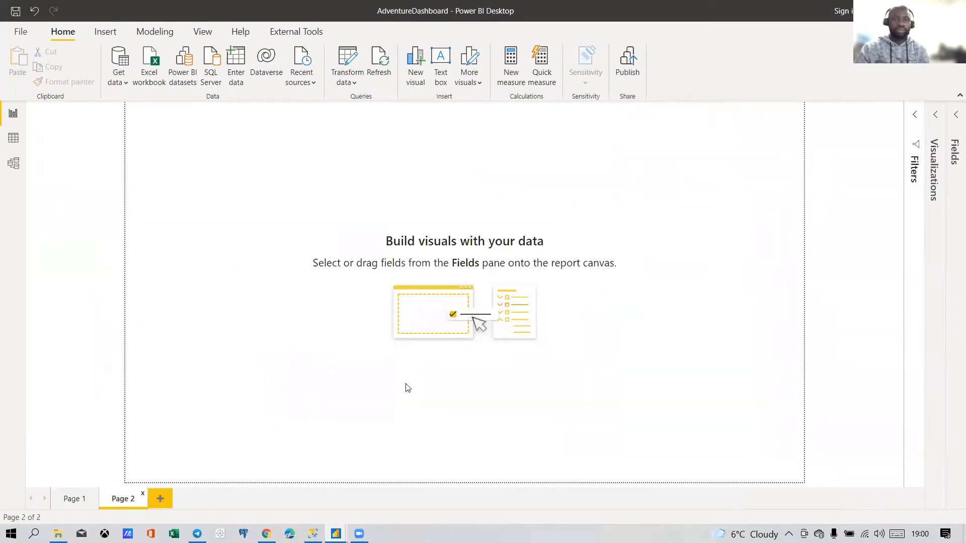
Step: Create a new measure in the Measures (2) table and name it Previous Month
left_click(955, 116)
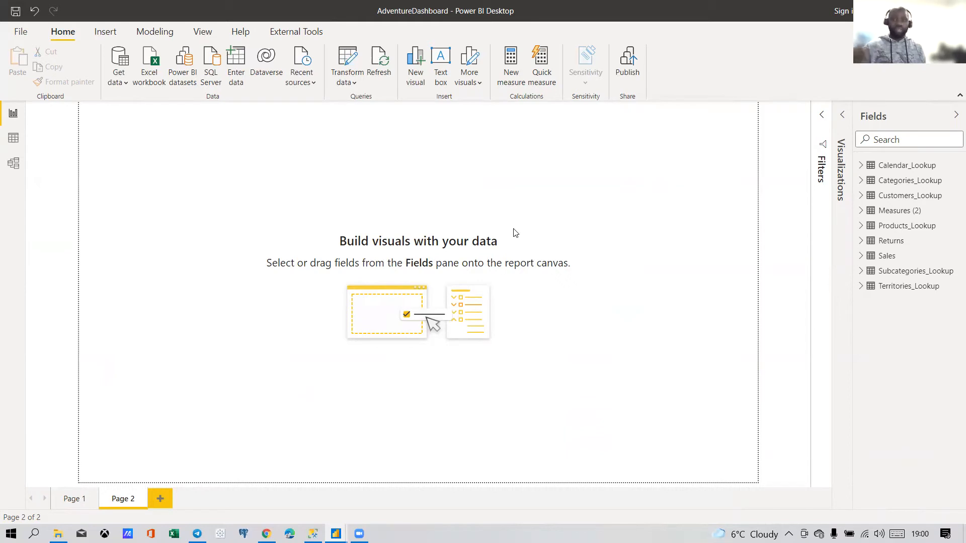
left_click(862, 212)
right_click(899, 214)
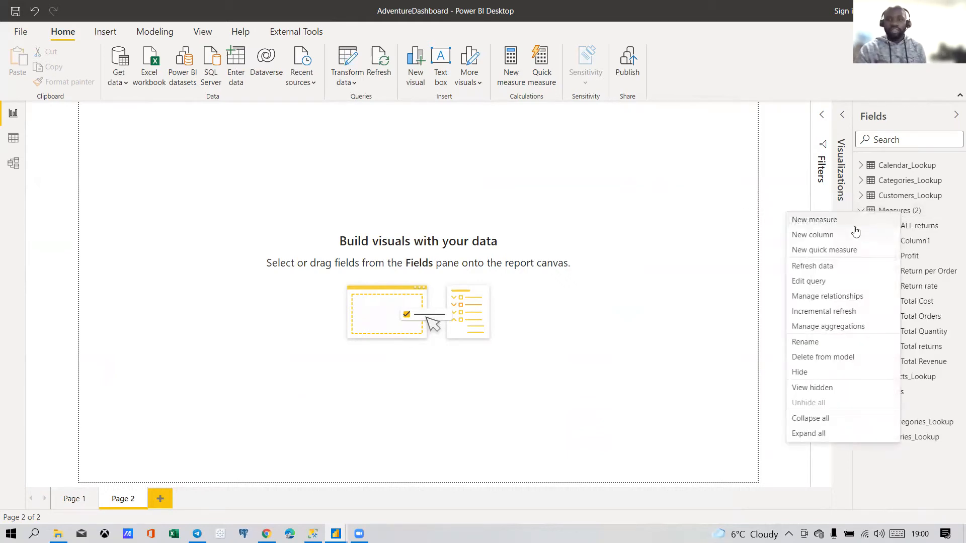
left_click(823, 224)
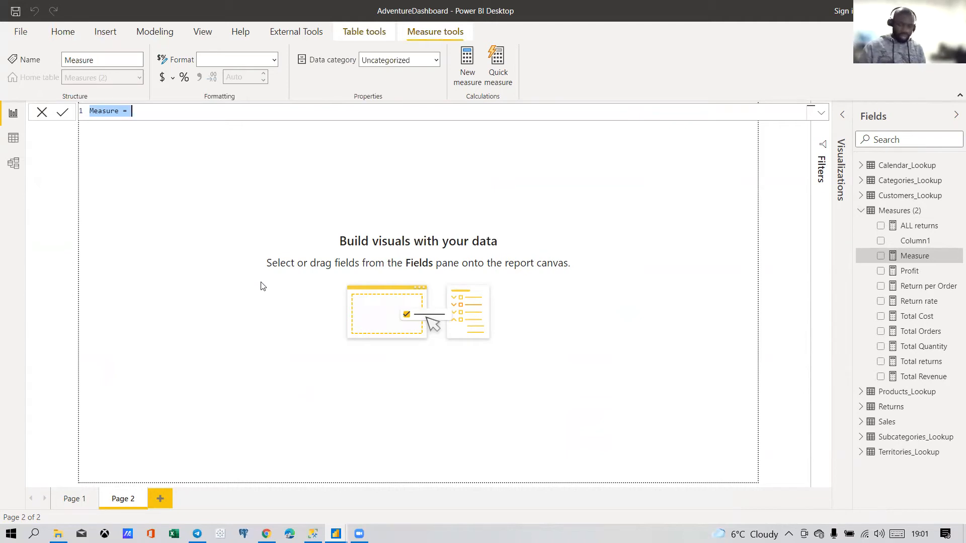
type("Previous ")
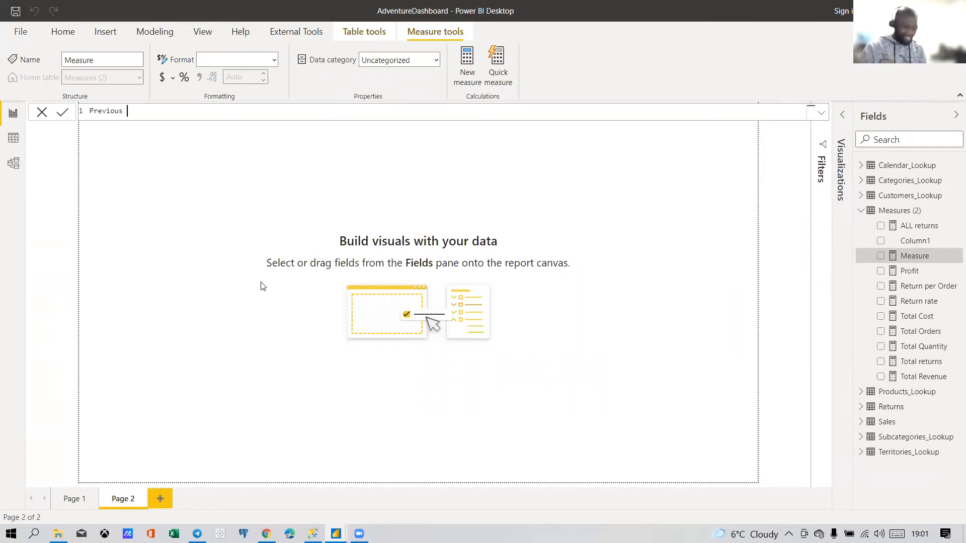
type("Month")
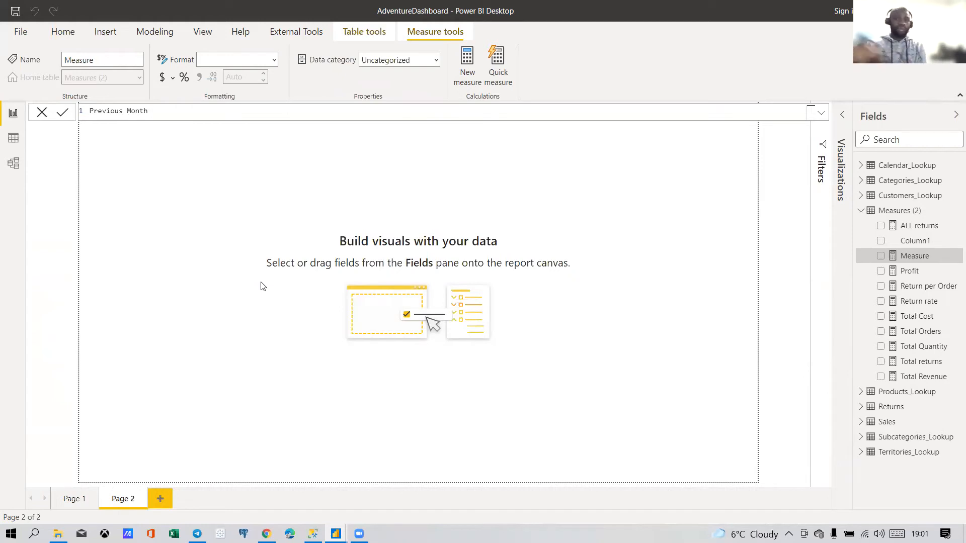
type("= ")
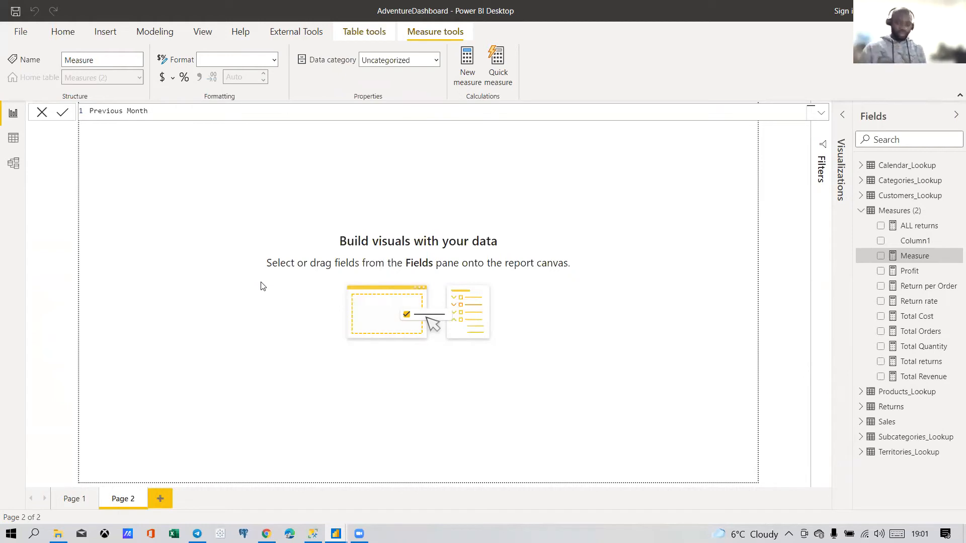
Step: Begin the Previous Month formula with CALCULATE, using the Total Revenue measure as its expression
type("CALCULAT")
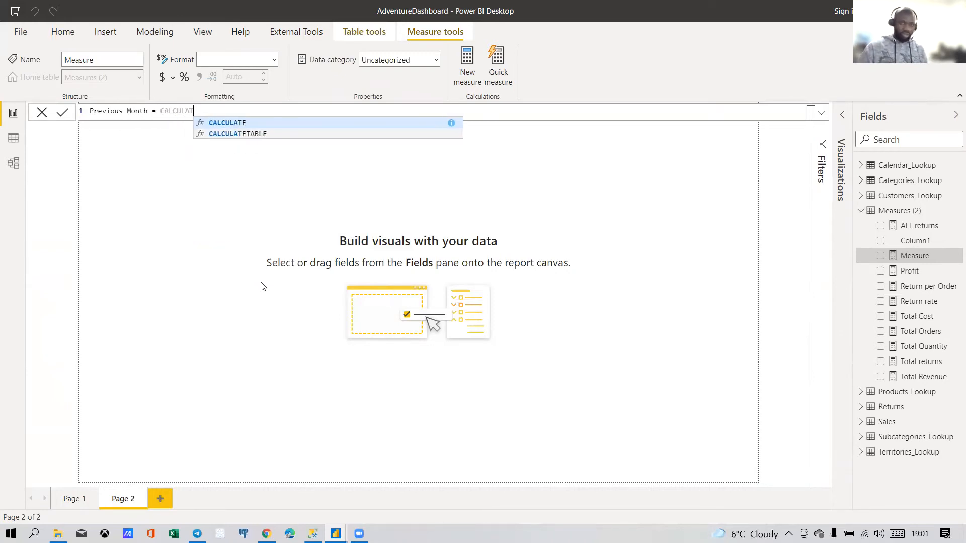
key("Tab")
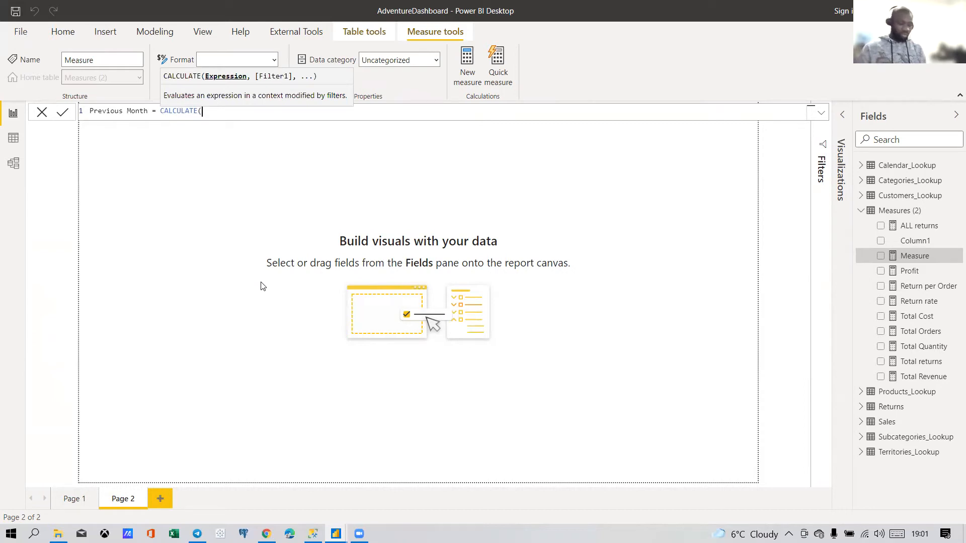
type("REVENUE")
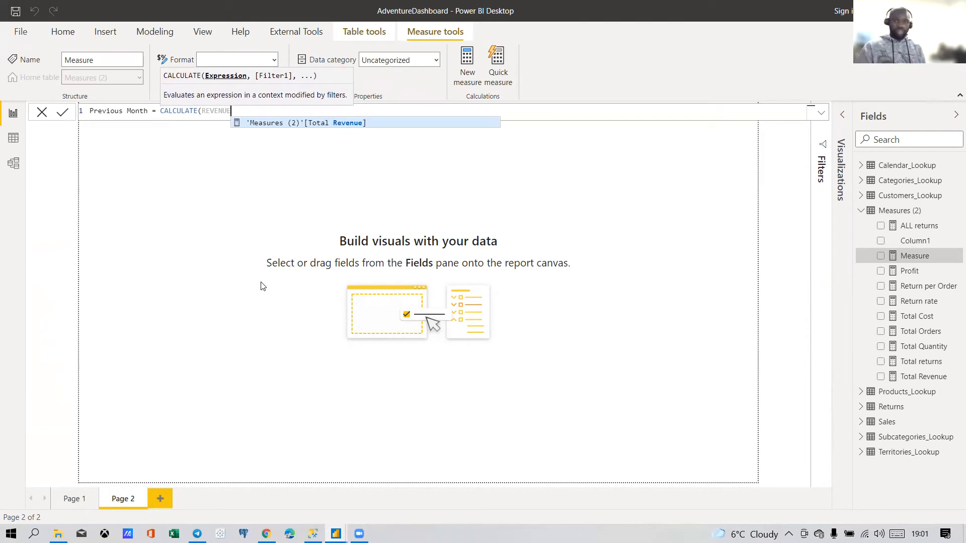
key("Tab")
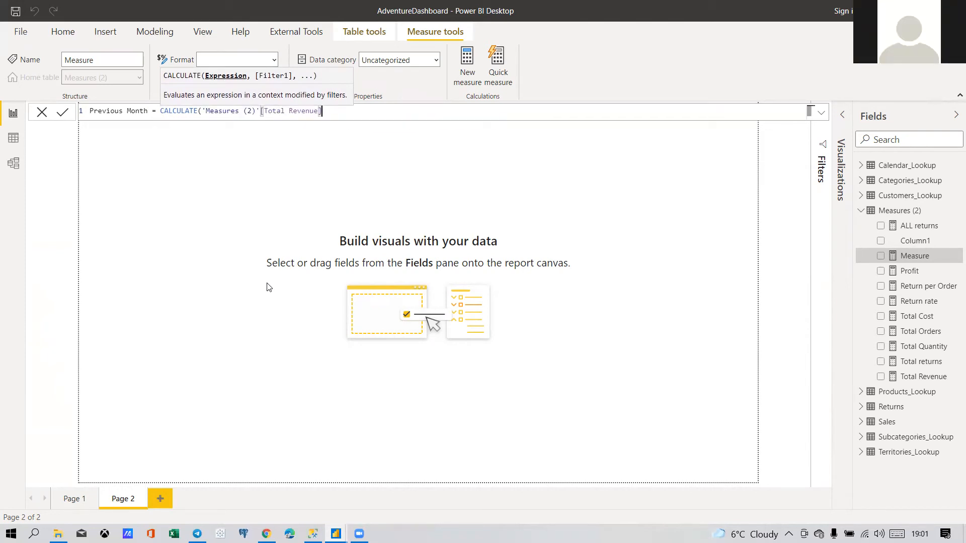
Step: Remove the 'Measures (2)' table prefix so the CALCULATE expression reads only [Total Revenue]
left_click(261, 111)
key("BackSpace")
key("BackSpace")
key("BackSpace")
key("BackSpace")
key("BackSpace")
key("BackSpace")
key("BackSpace")
key("BackSpace")
key("BackSpace")
key("BackSpace")
key("BackSpace")
key("BackSpace")
key("BackSpace")
key("BackSpace")
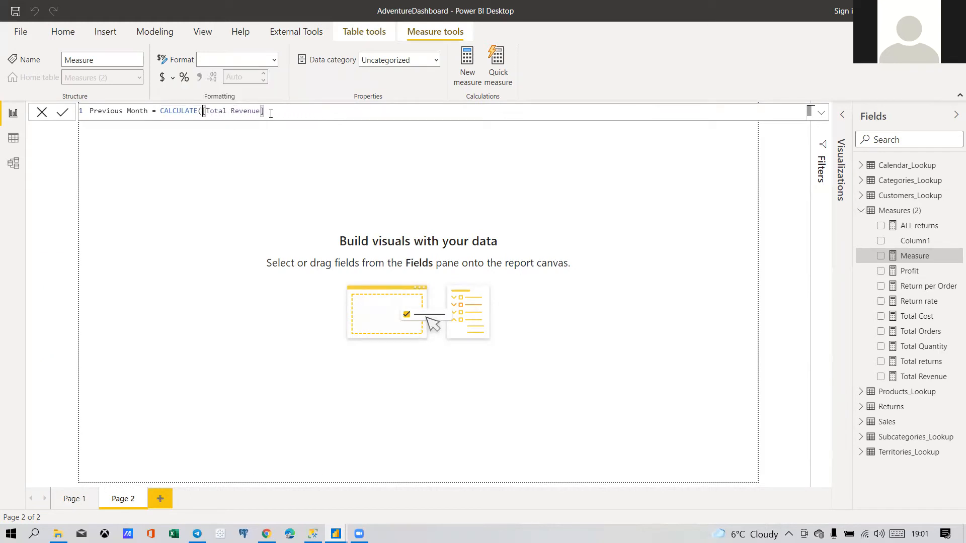
left_click(276, 109)
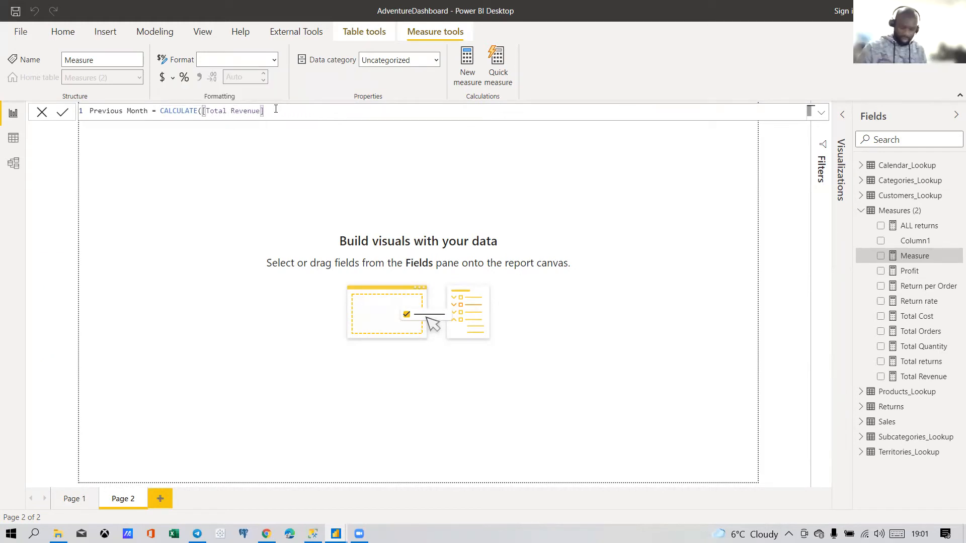
Step: Add DATEADD as the CALCULATE filter, with Calendar_Lookup[Date] as its dates argument
type(",")
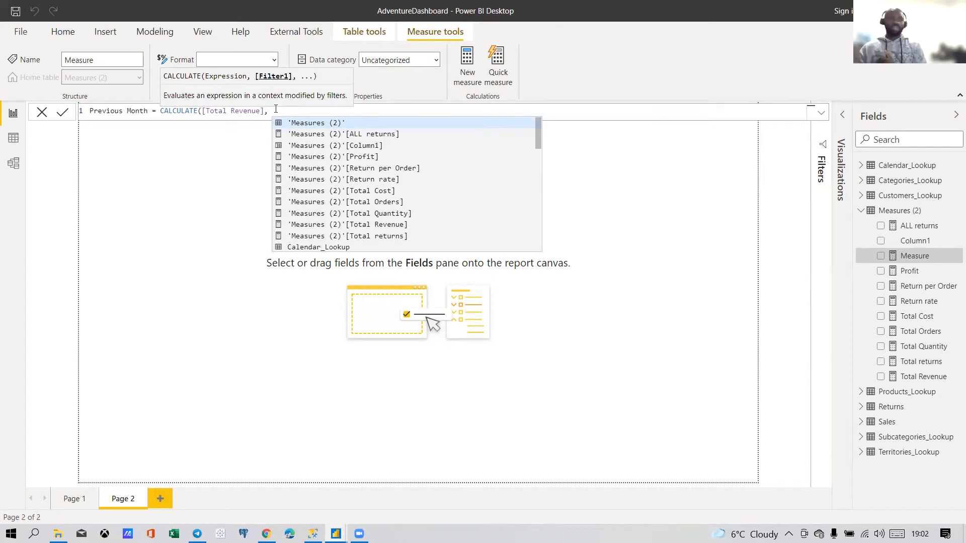
type("DATES")
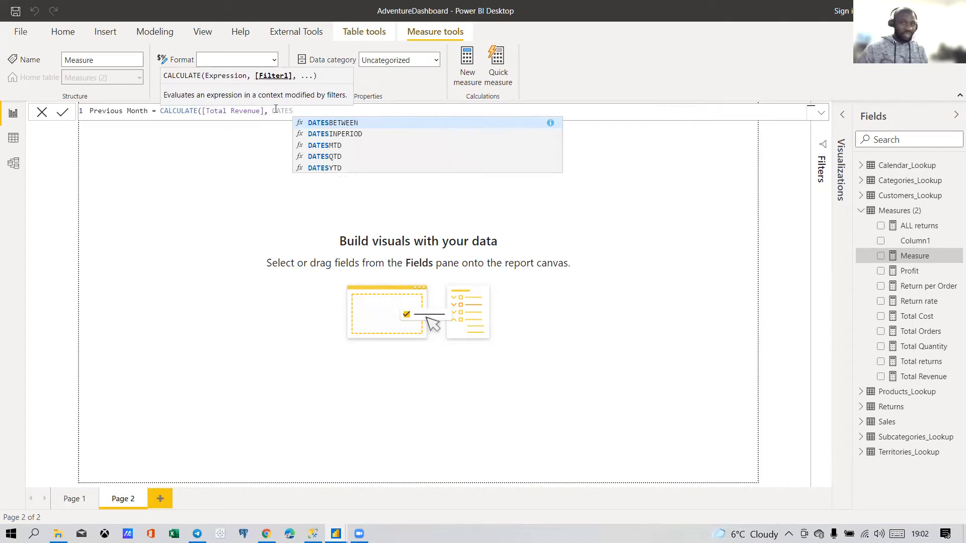
key("BackSpace")
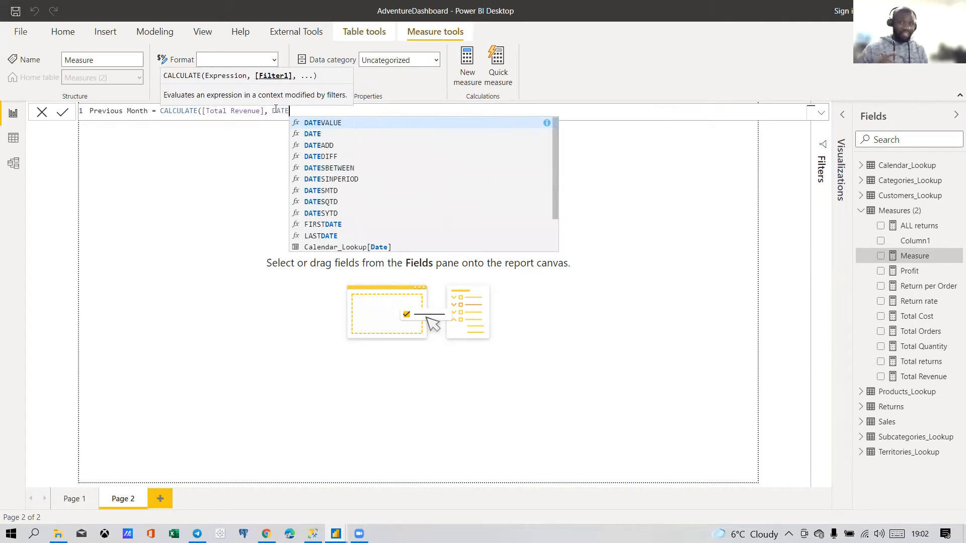
type("ADD")
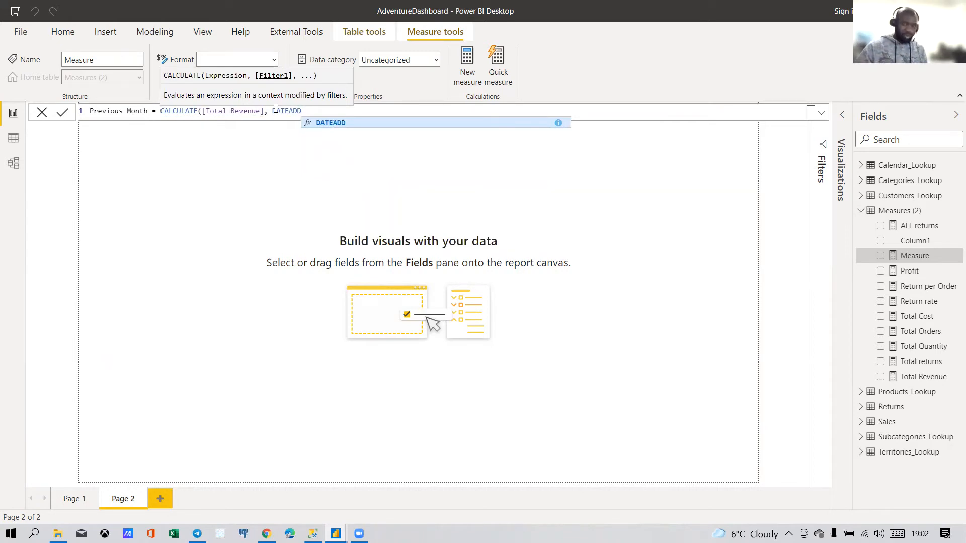
type("(")
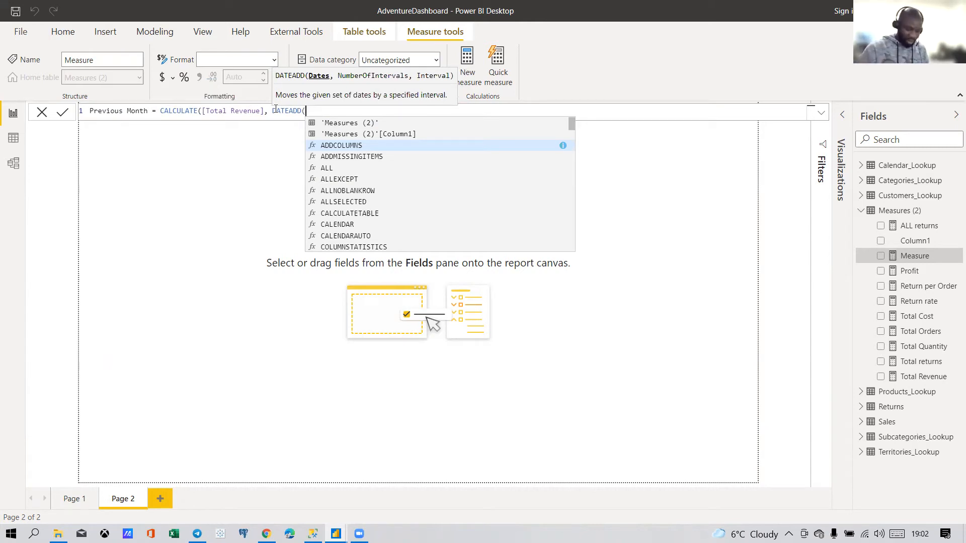
type("CALEND")
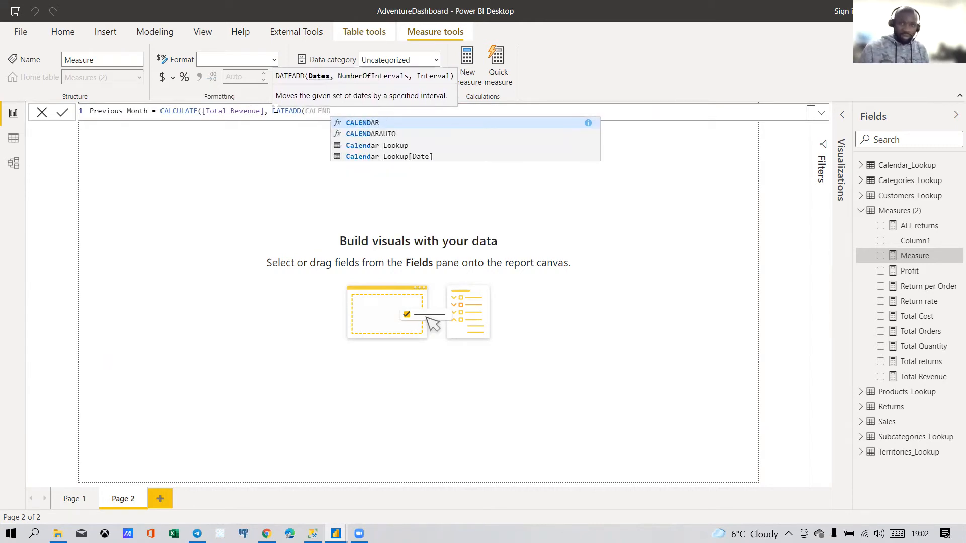
key("Down")
key("Down")
key("Down")
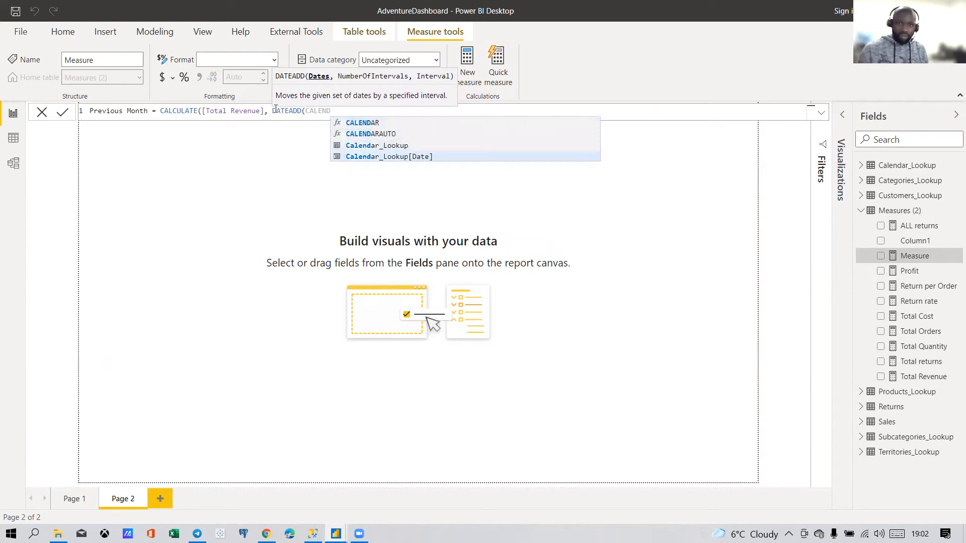
key("Tab")
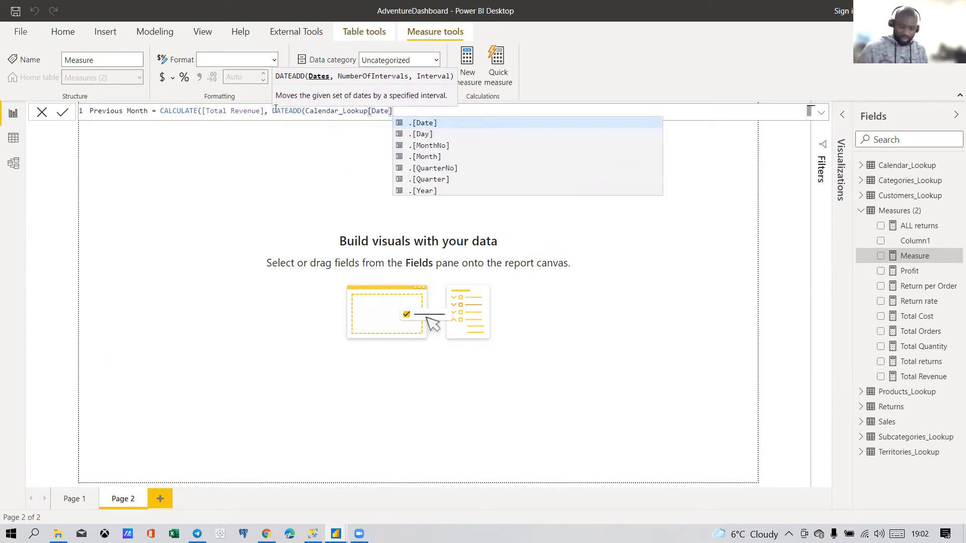
Step: Set DATEADD's number of intervals to -1
type(",")
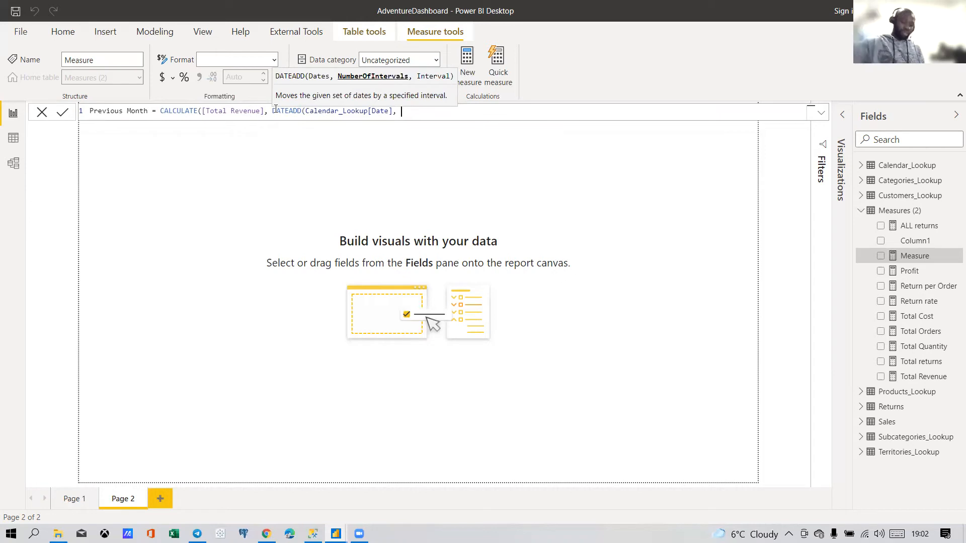
type("-1")
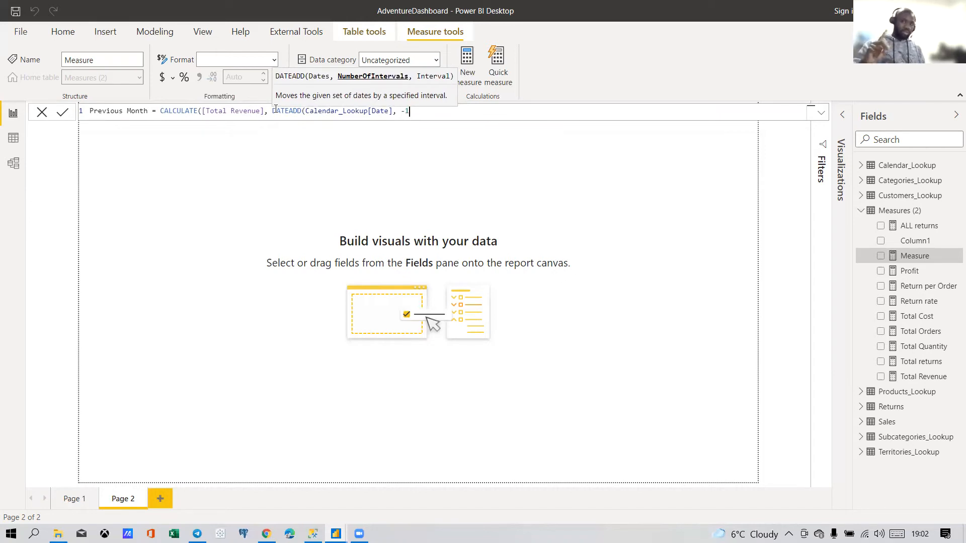
type(",")
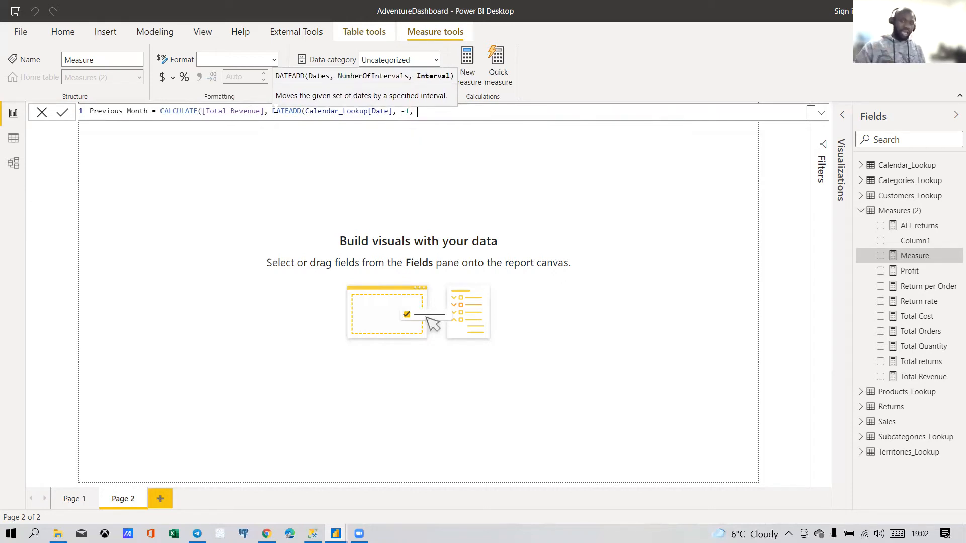
key("BackSpace")
key("BackSpace")
key("BackSpace")
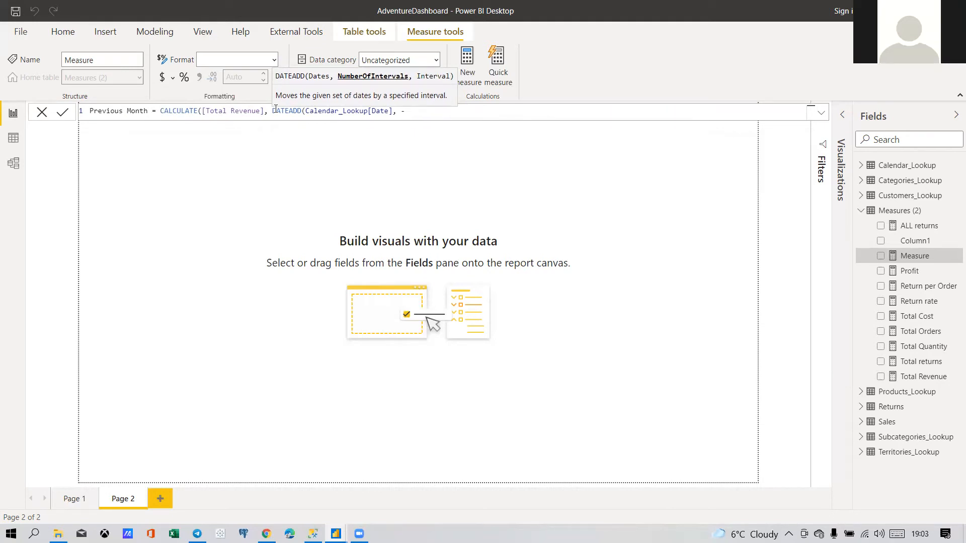
type("1")
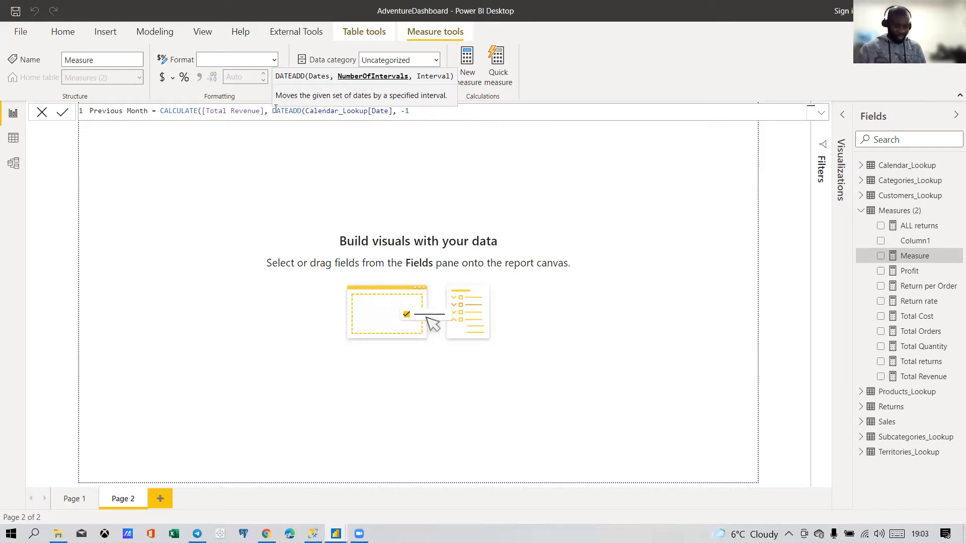
Step: Set DATEADD's interval to MONTH, close both functions' parentheses and commit the Previous Month measure
type(",")
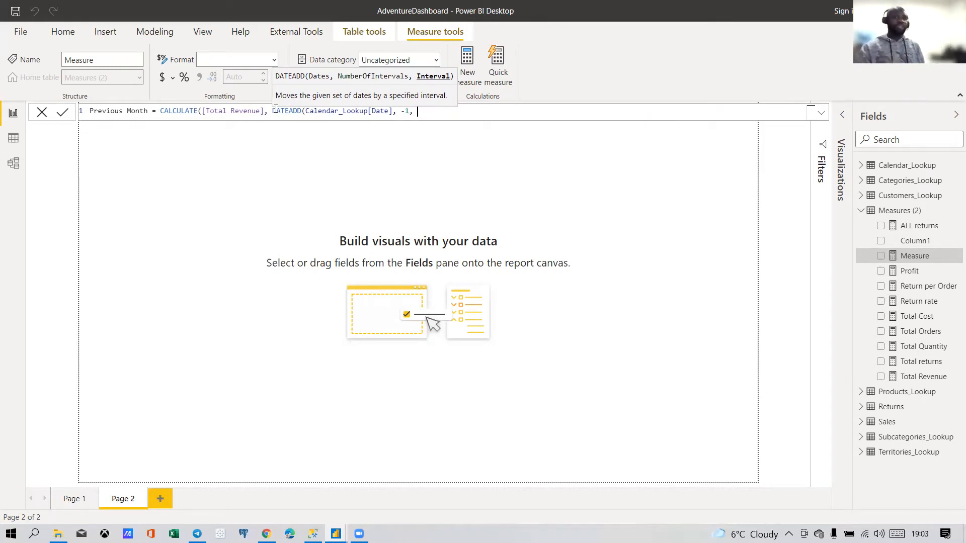
key("BackSpace")
key("BackSpace")
type(",")
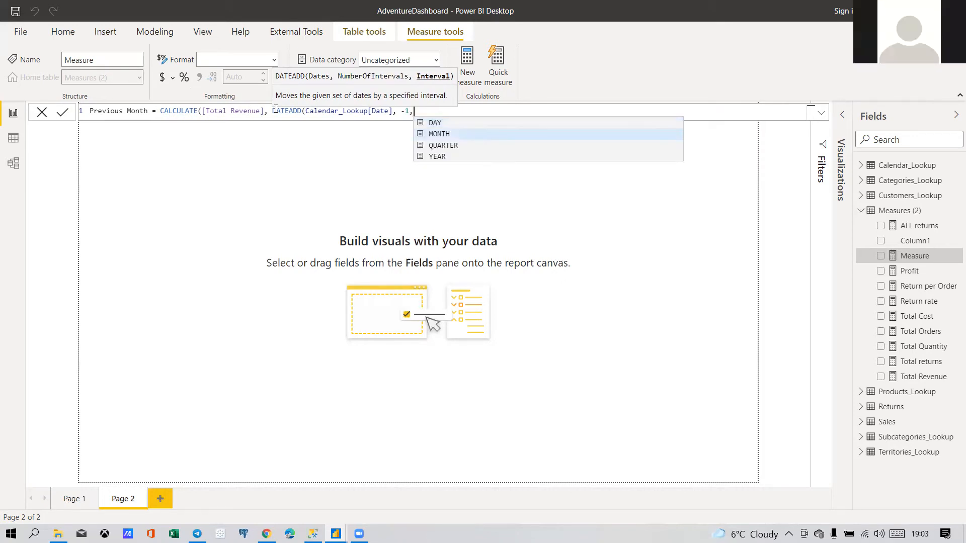
type("MONTH")
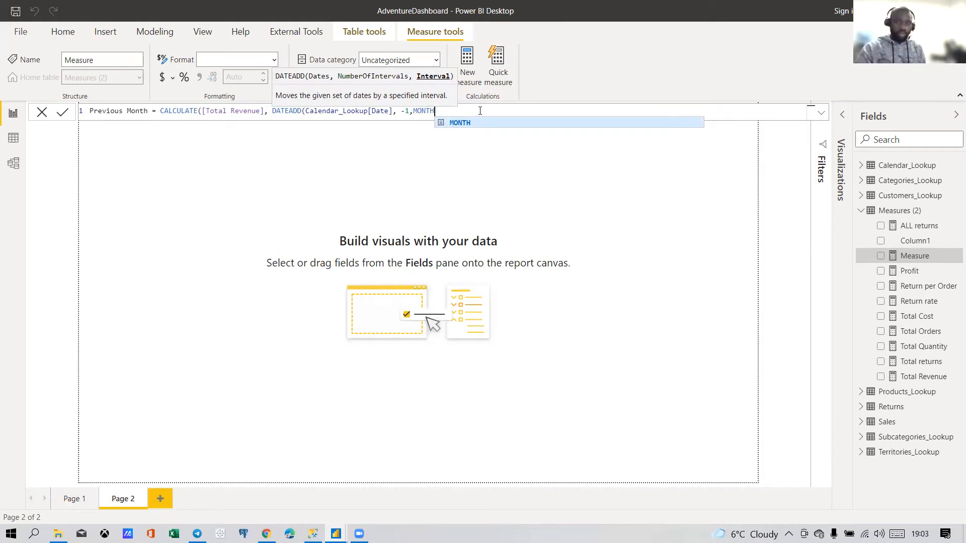
left_click(401, 111)
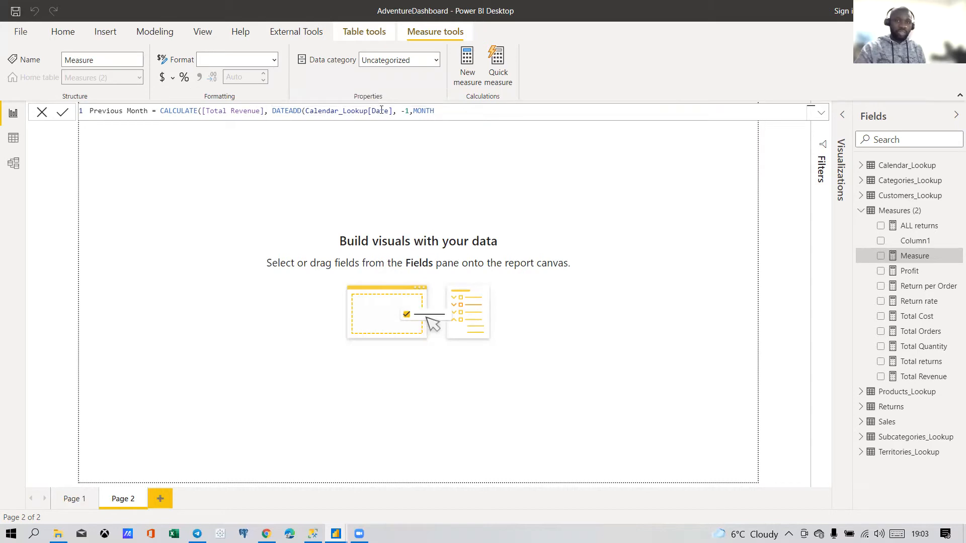
left_click(440, 111)
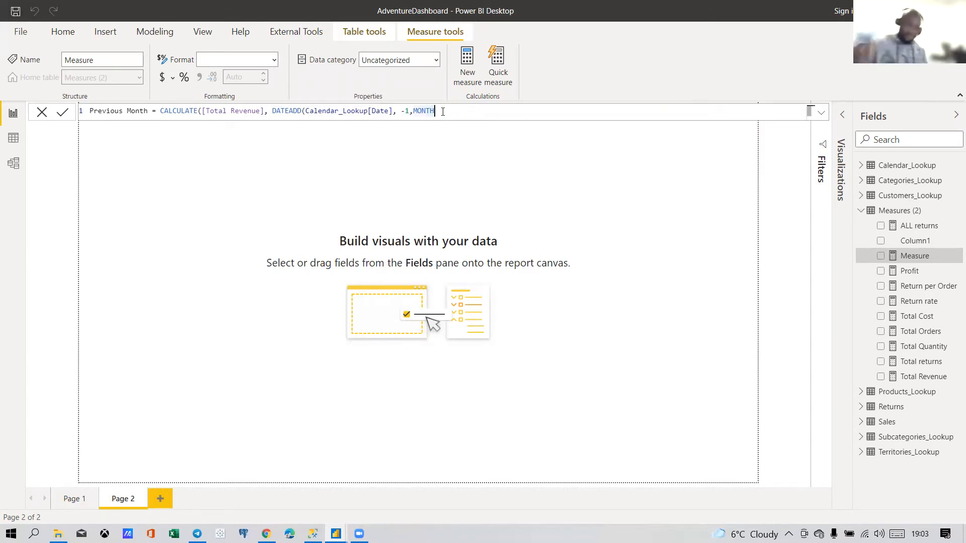
key("Return")
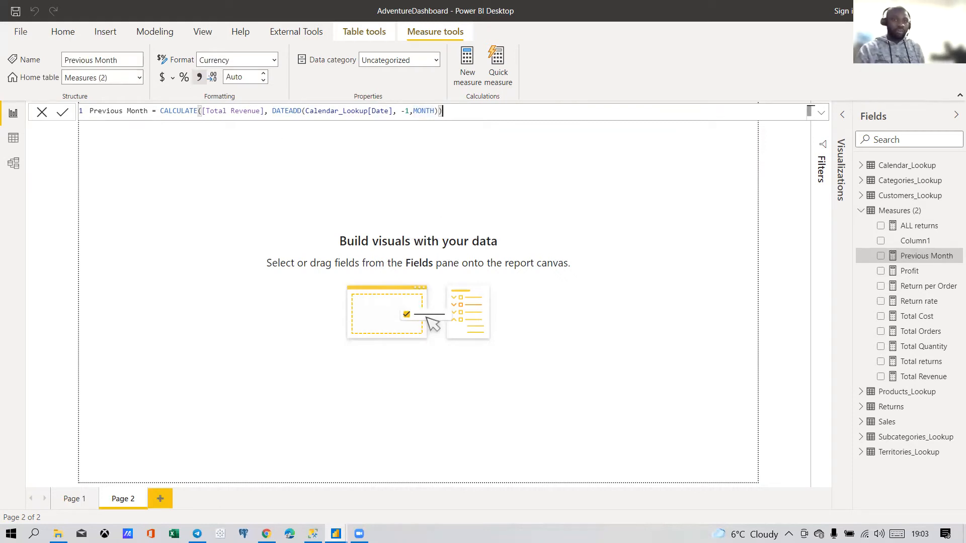
Step: Create a table visual on Page 2 from the Calendar_Lookup Date field
left_click(14, 138)
left_click(13, 112)
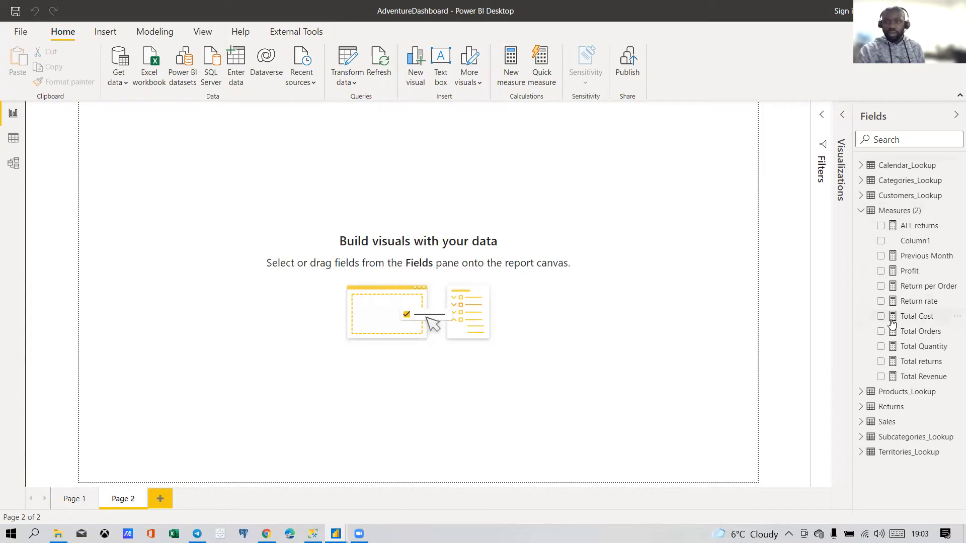
left_click(860, 165)
left_click(880, 180)
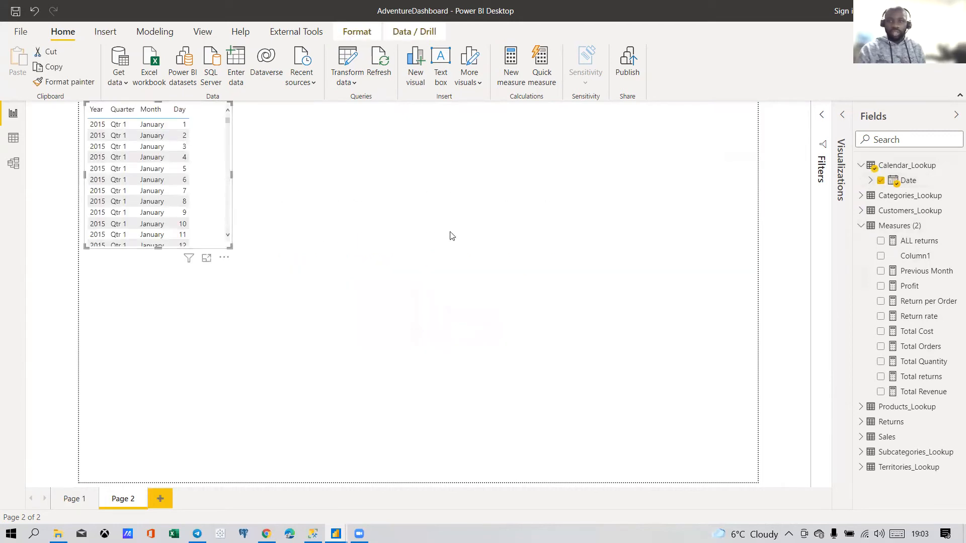
Step: Move the date table away from the page's corner and enlarge it in both width and height
left_click(842, 117)
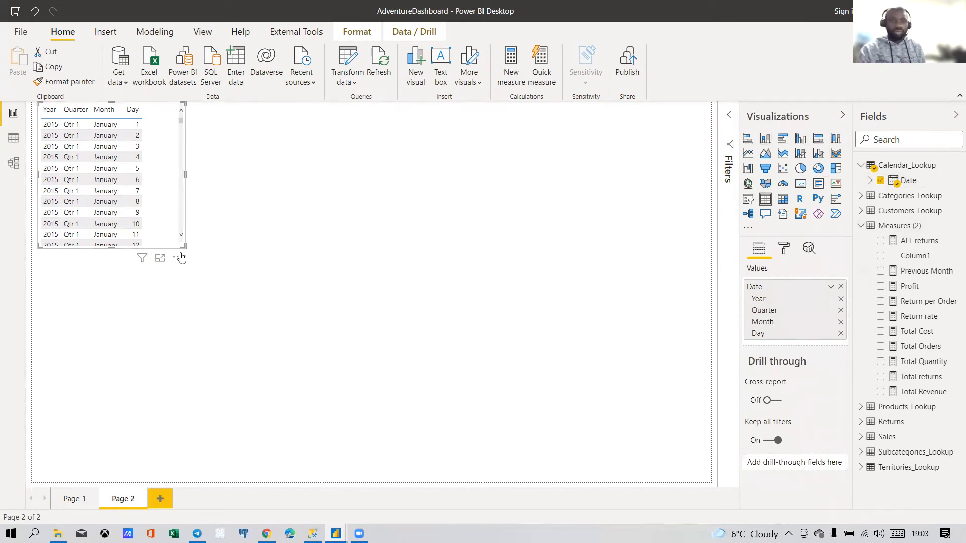
left_click_drag(171, 252, 275, 296)
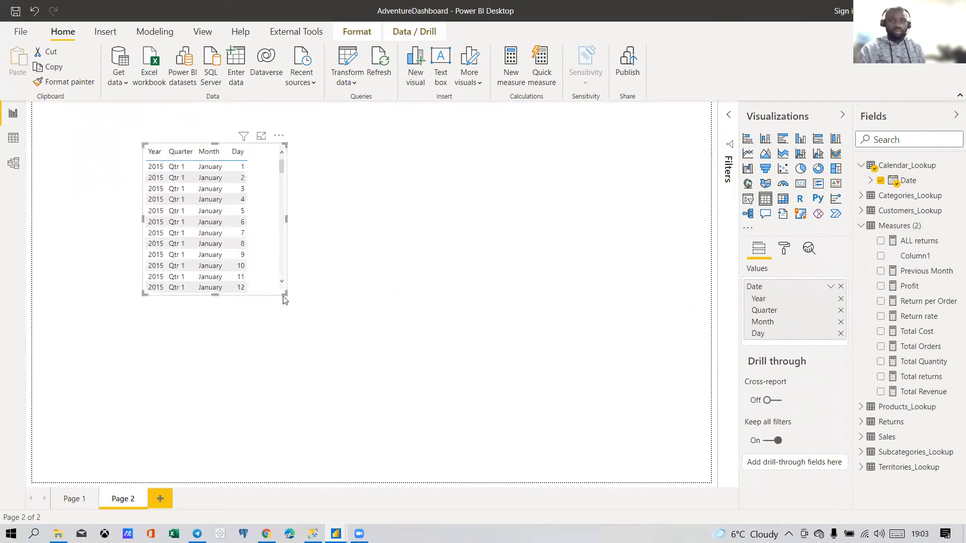
left_click(284, 300)
left_click(277, 295)
left_click_drag(287, 295, 354, 362)
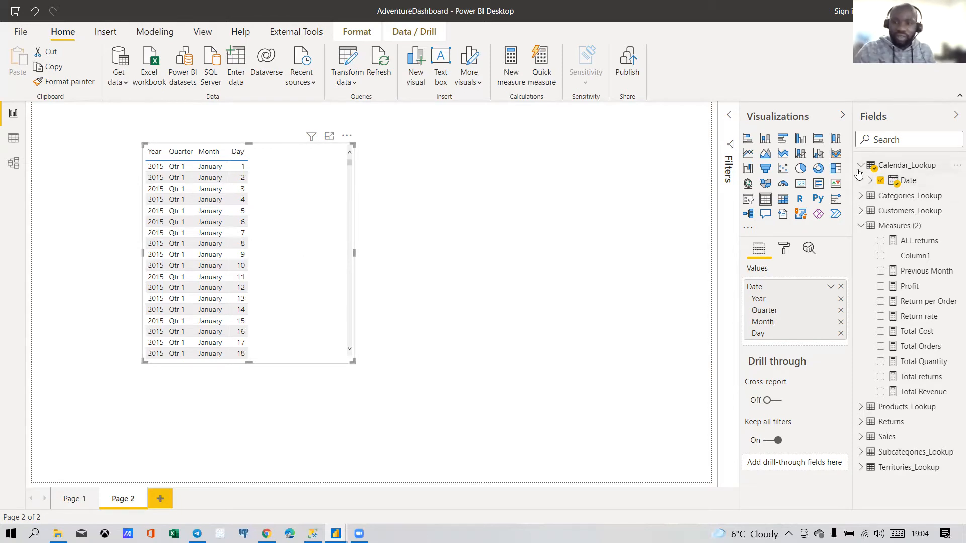
left_click(591, 238)
Step: Open the Calendar_Lookup table's query for editing in Power Query Editor
left_click(13, 138)
scroll(883, 236, "up", 3)
left_click(893, 166)
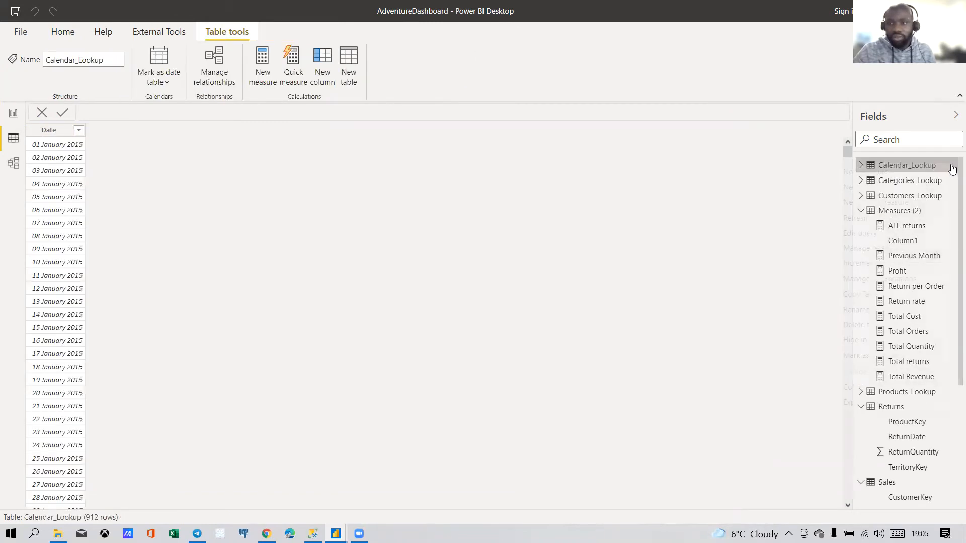
left_click(951, 167)
left_click(871, 233)
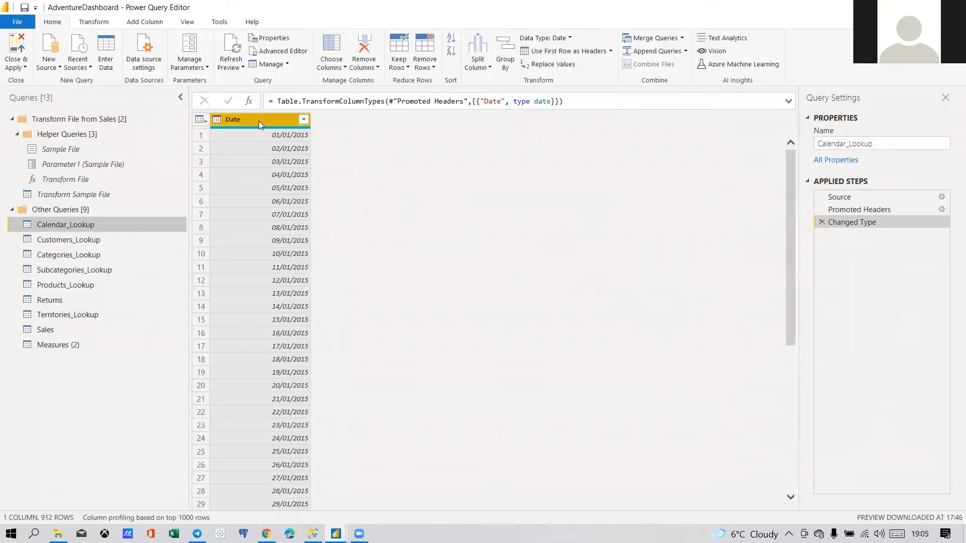
Step: Add a Start of Month column derived from the Date column and check its first rows against the original dates
left_click(149, 21)
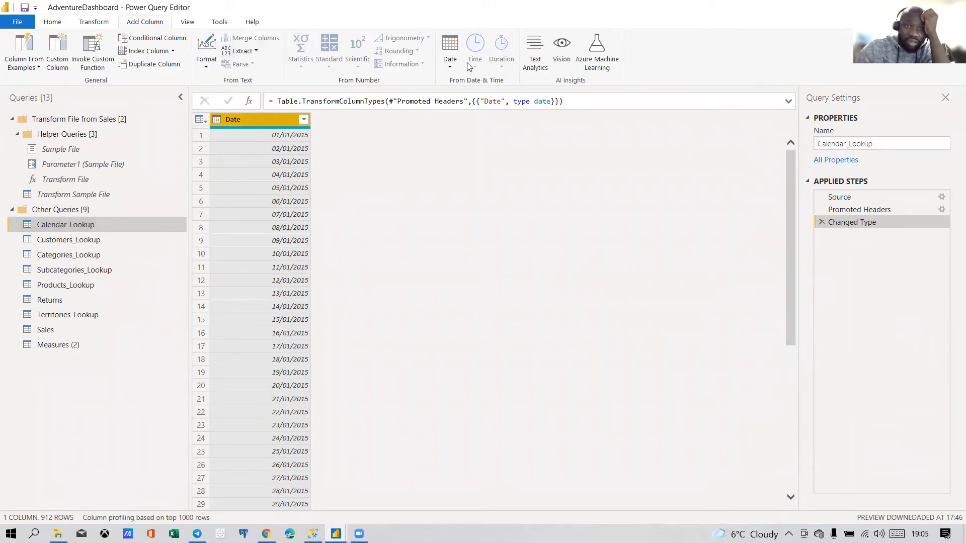
left_click(452, 59)
mouse_move(500, 126)
mouse_move(547, 140)
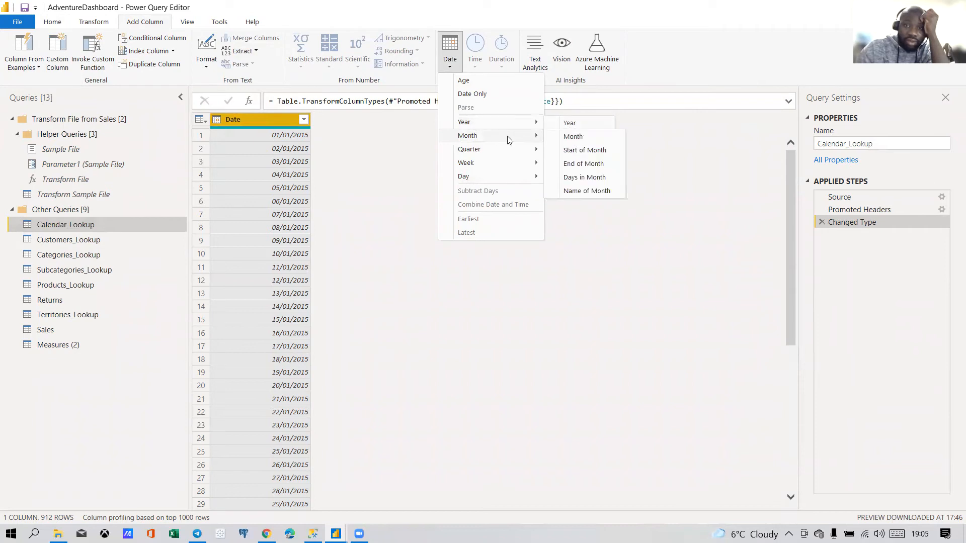
mouse_move(533, 176)
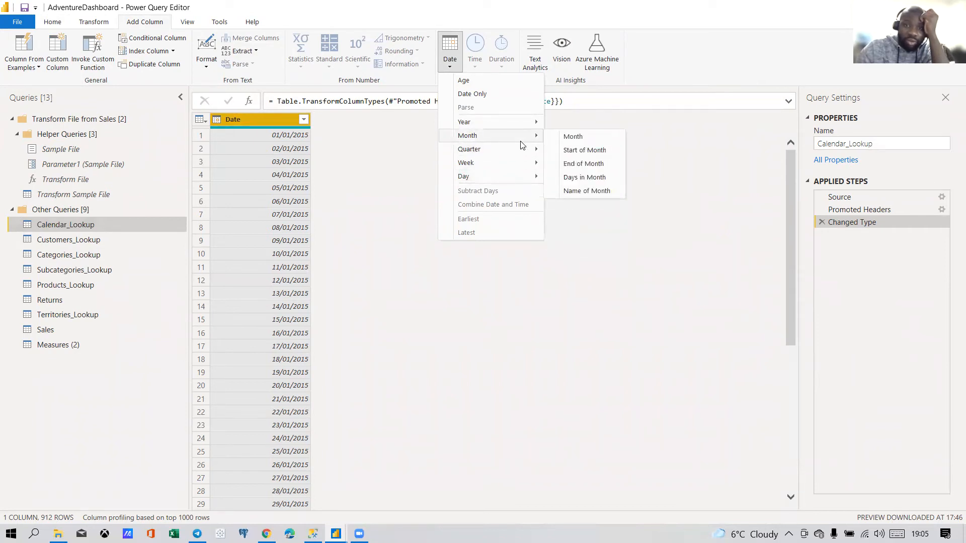
left_click(583, 150)
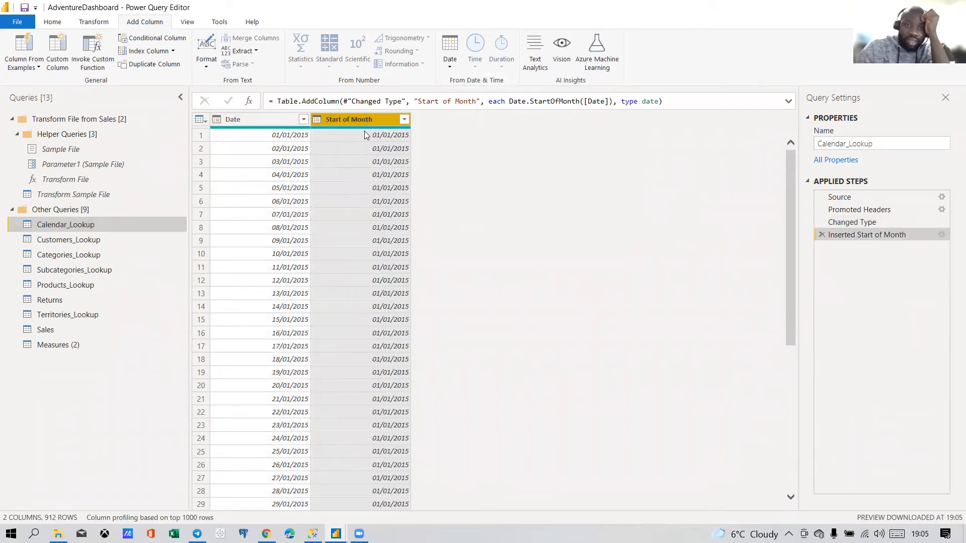
left_click(295, 138)
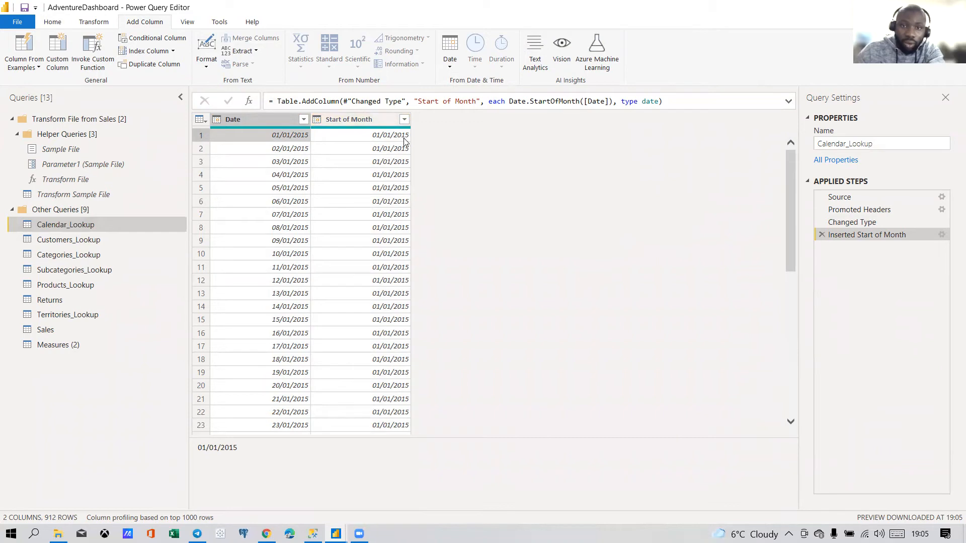
left_click(297, 149)
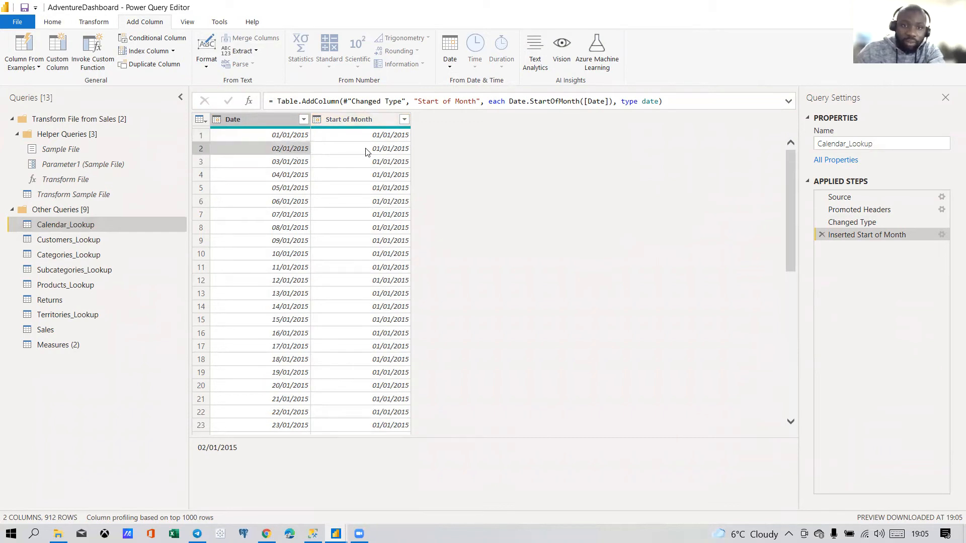
left_click(397, 148)
left_click(286, 163)
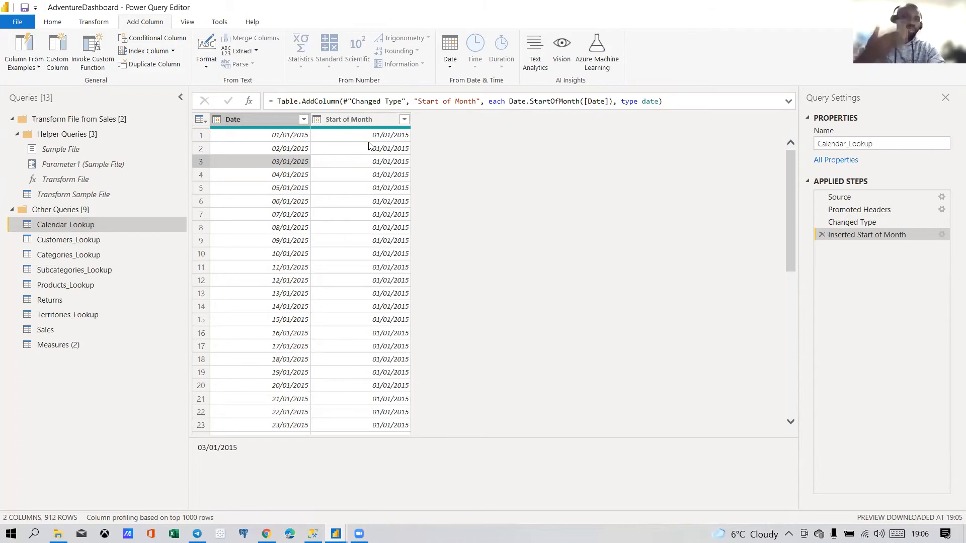
left_click(369, 146)
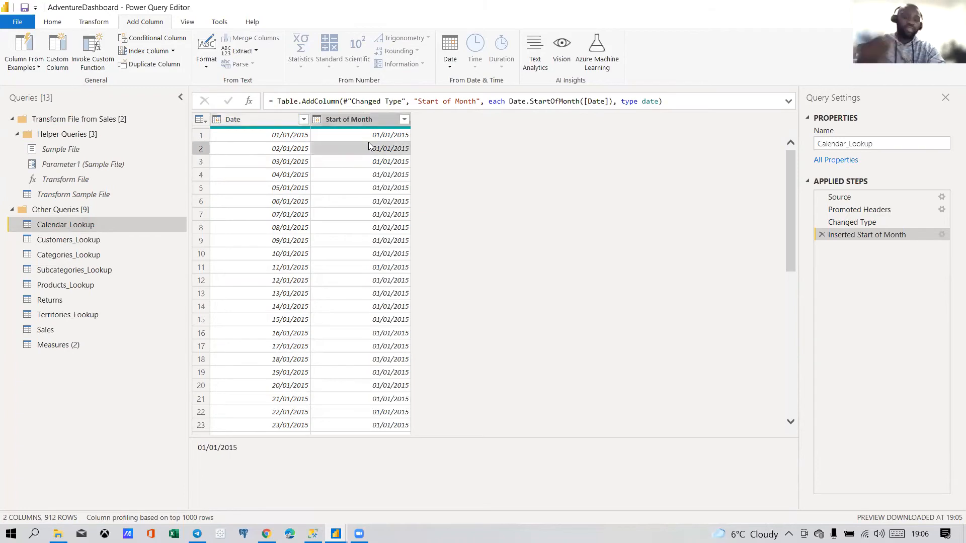
Step: Add a Start of Year column derived from the Date column in Calendar_Lookup
left_click(269, 124)
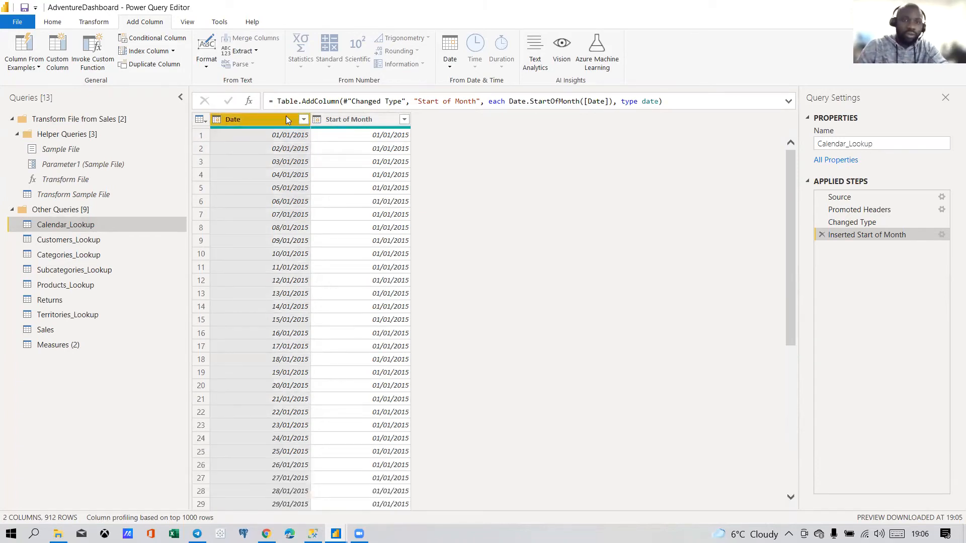
left_click(449, 49)
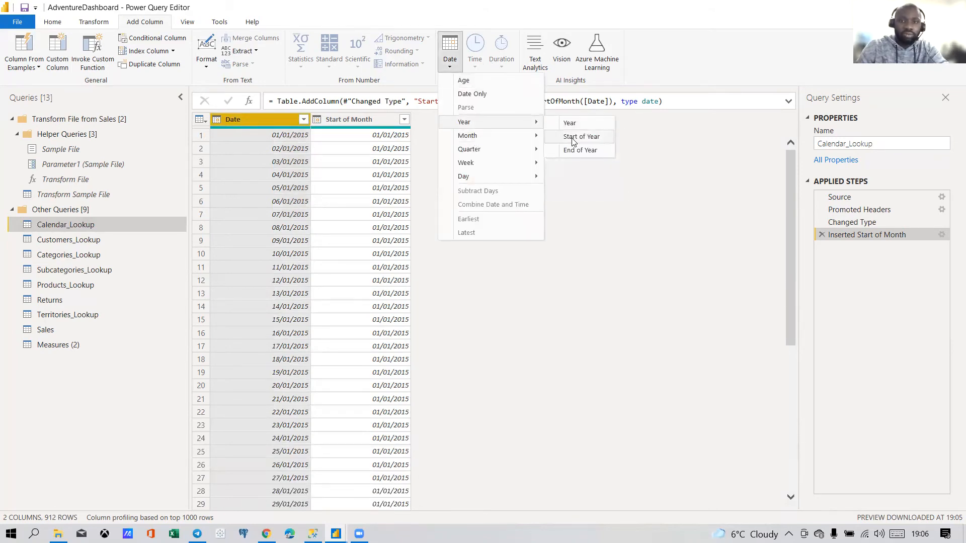
left_click(575, 136)
left_click(261, 120)
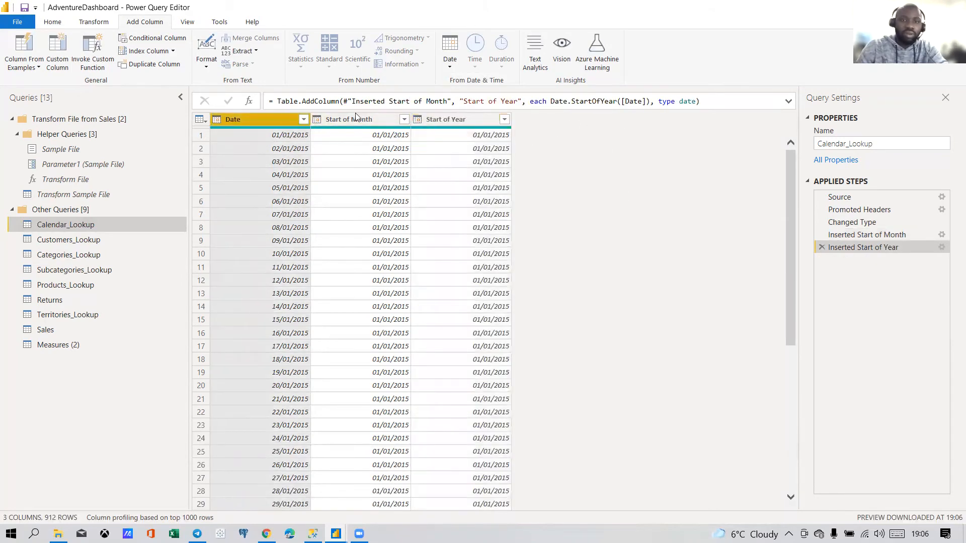
left_click(450, 53)
mouse_move(502, 154)
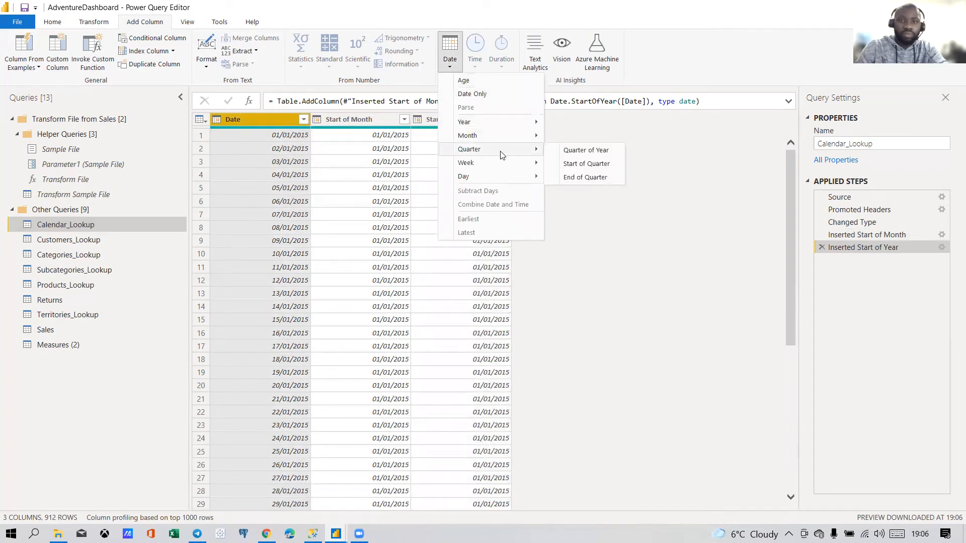
mouse_move(528, 166)
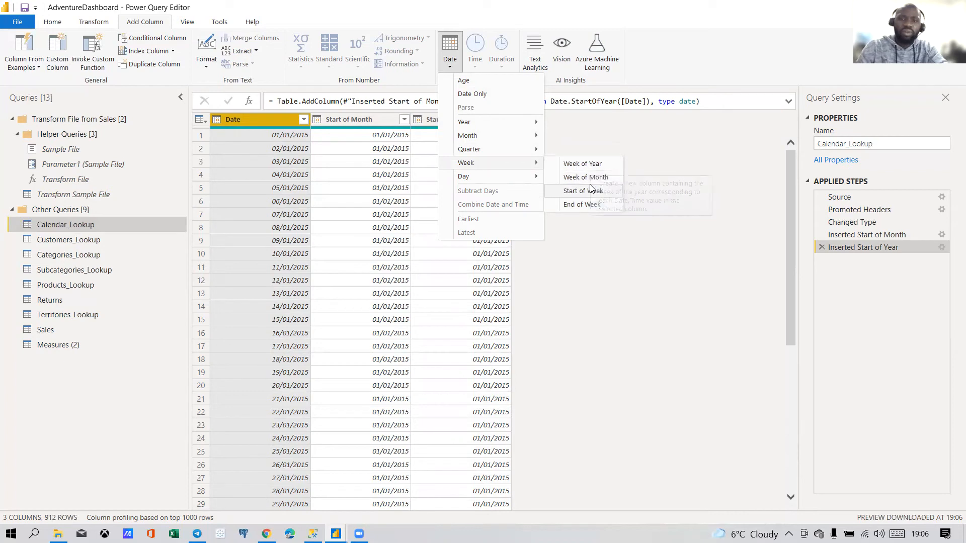
left_click(652, 170)
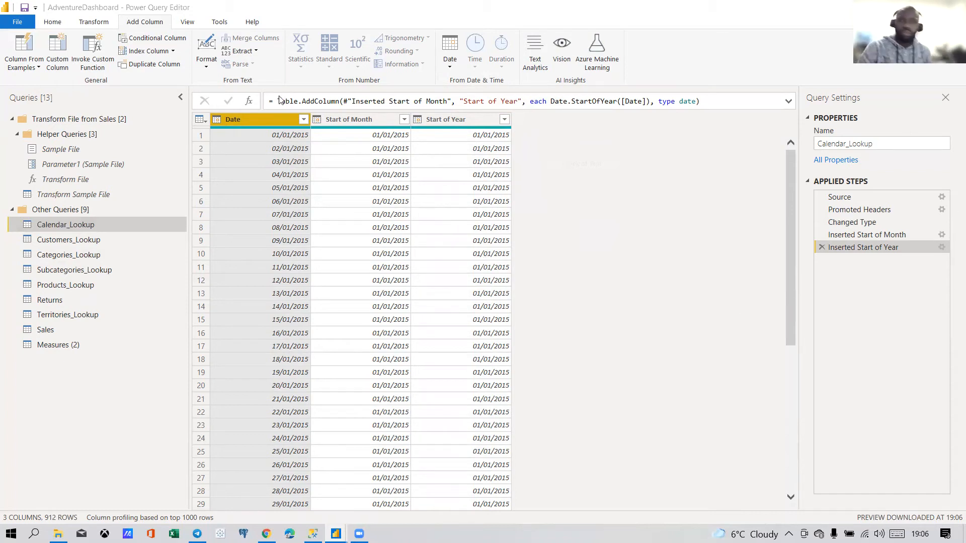
Step: Apply the Calendar_Lookup query changes and return to the report canvas
left_click(50, 23)
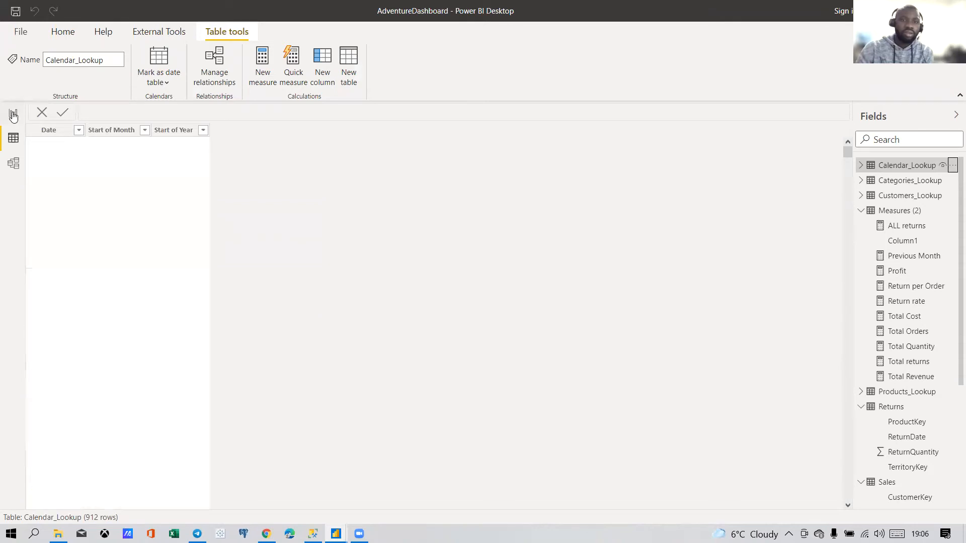
left_click(13, 115)
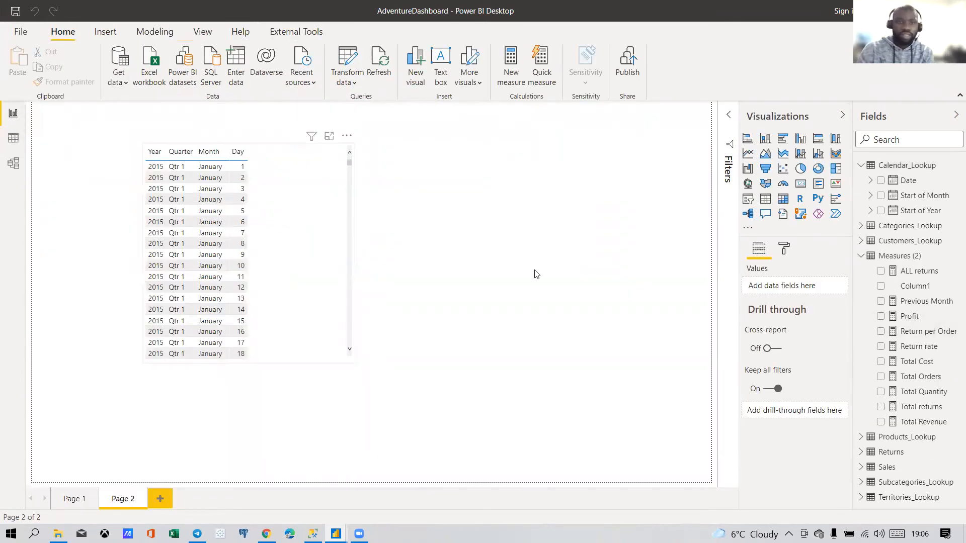
Step: Replace Date with Start of Month in the table, shown as plain dates instead of a date hierarchy
left_click(880, 183)
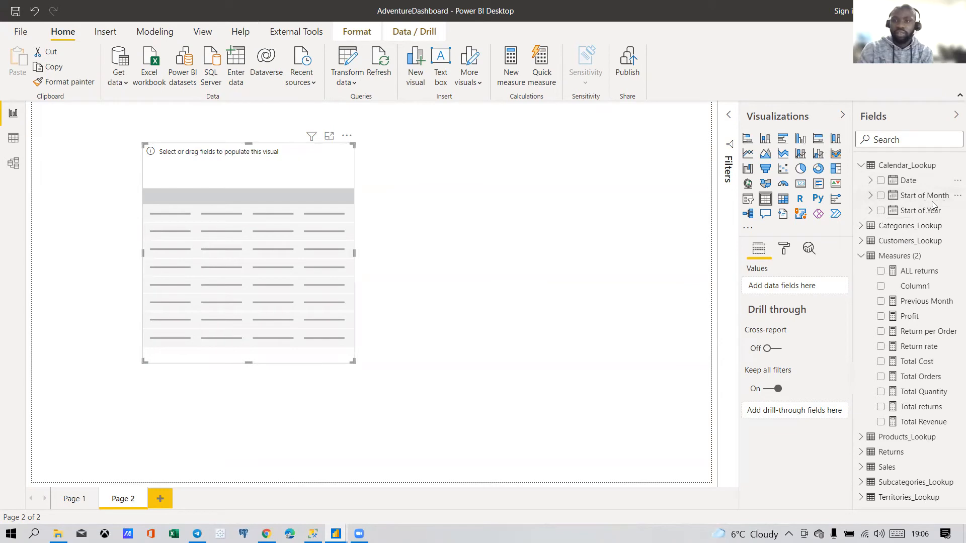
left_click(881, 198)
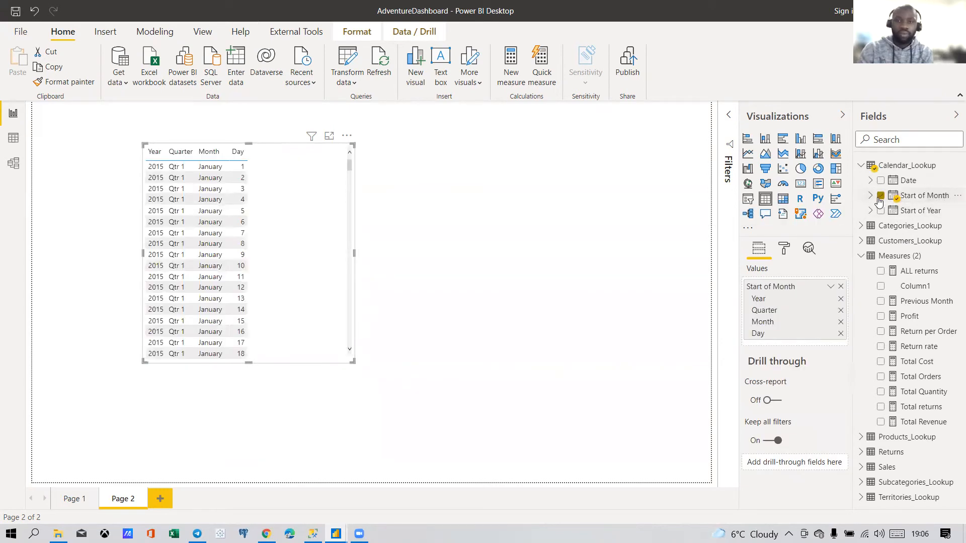
left_click(831, 286)
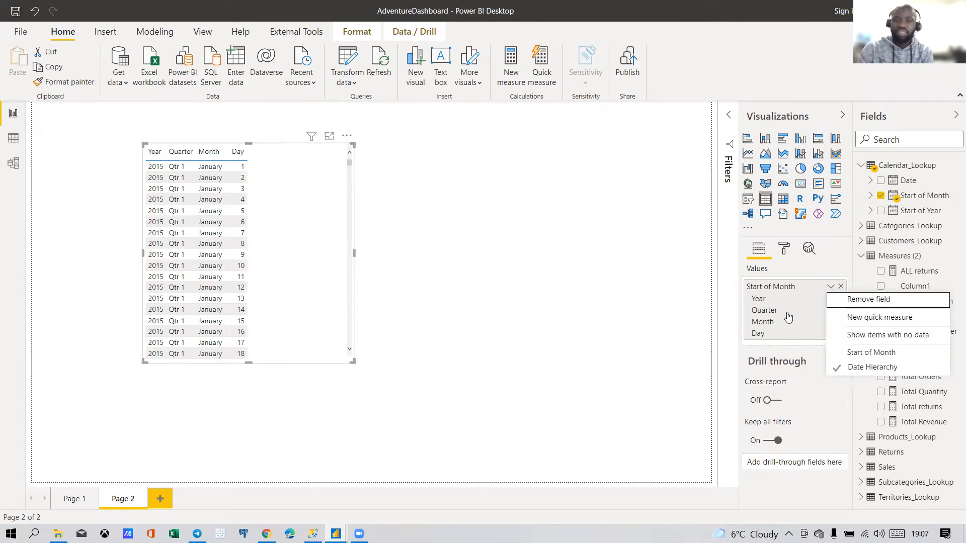
left_click(861, 353)
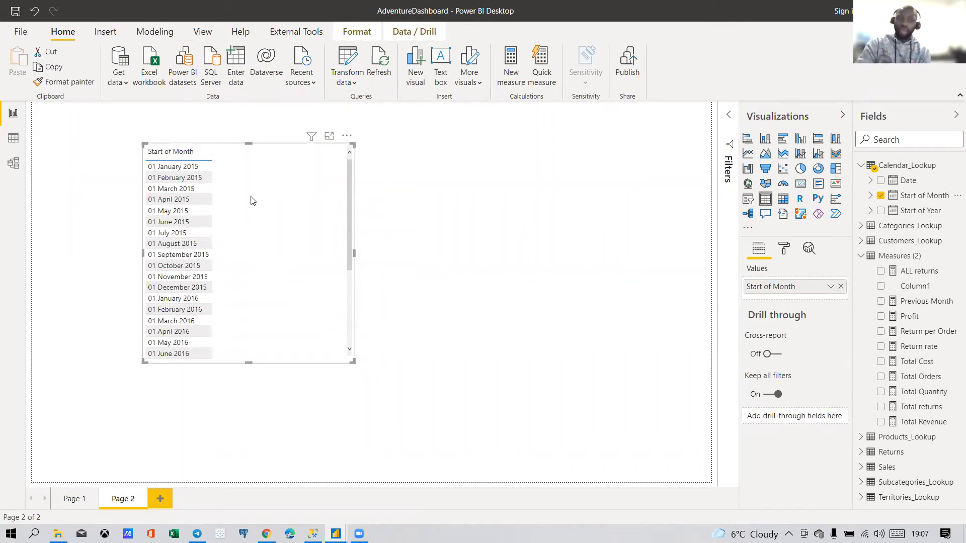
Step: Reposition and enlarge the Start of Month table to fit every month, and add the Total Orders measure to it
scroll(257, 226, "down", 4)
scroll(260, 258, "up", 4)
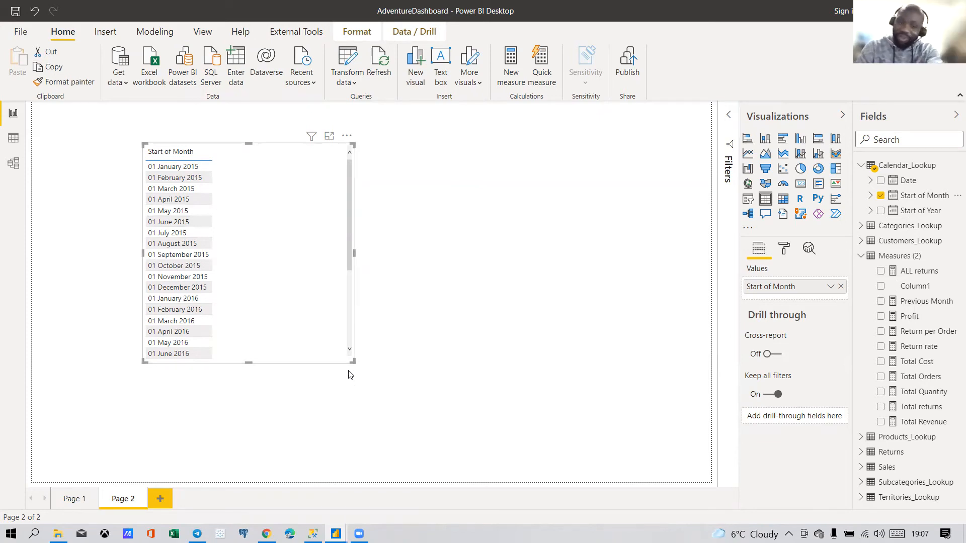
left_click_drag(354, 362, 398, 474)
left_click_drag(342, 287, 333, 260)
left_click_drag(386, 443, 396, 473)
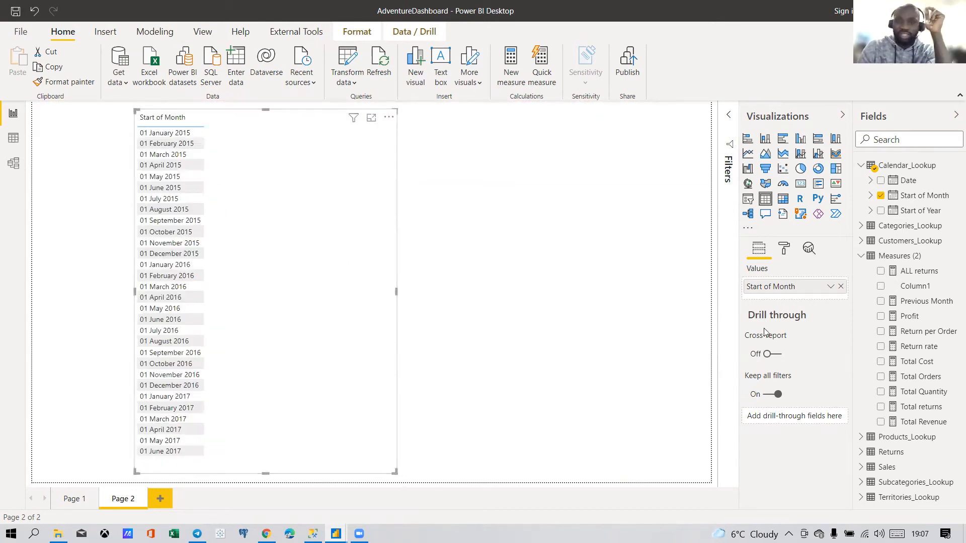
left_click(881, 379)
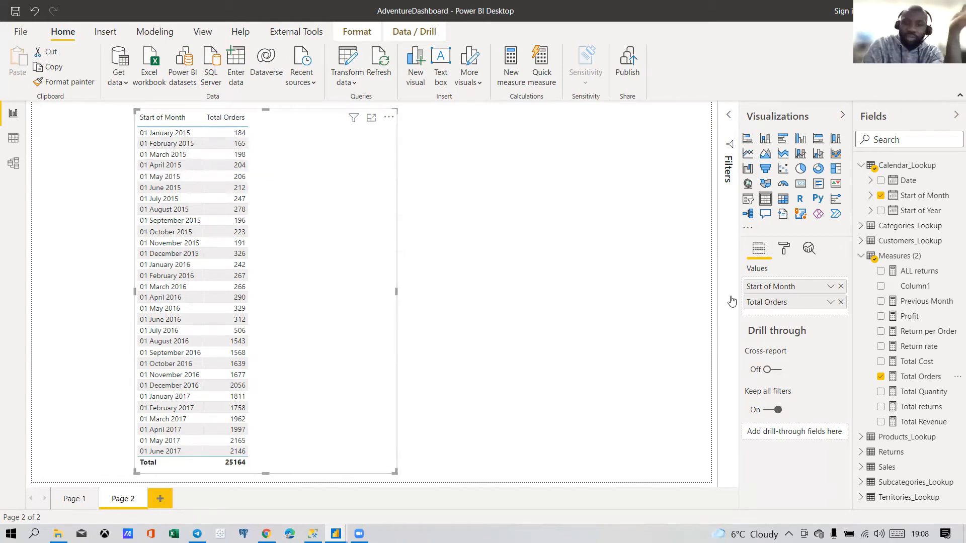
Step: Show the table's Start of Month field as a date hierarchy, and restore the plain date display
left_click(831, 288)
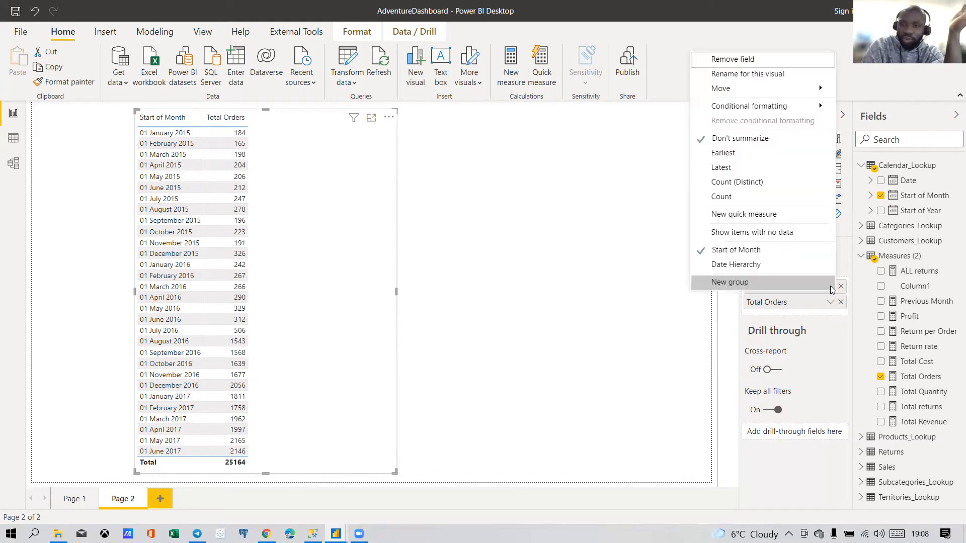
left_click(738, 266)
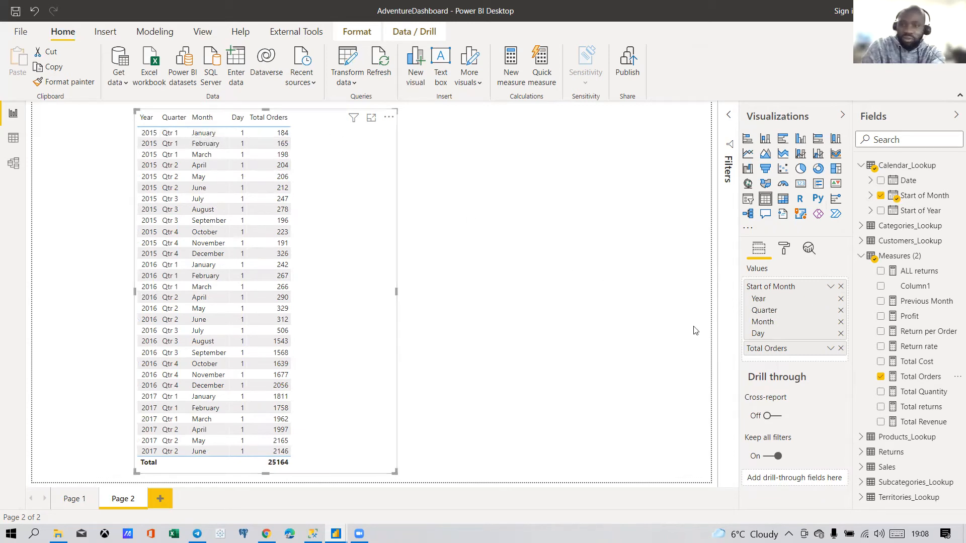
left_click(831, 286)
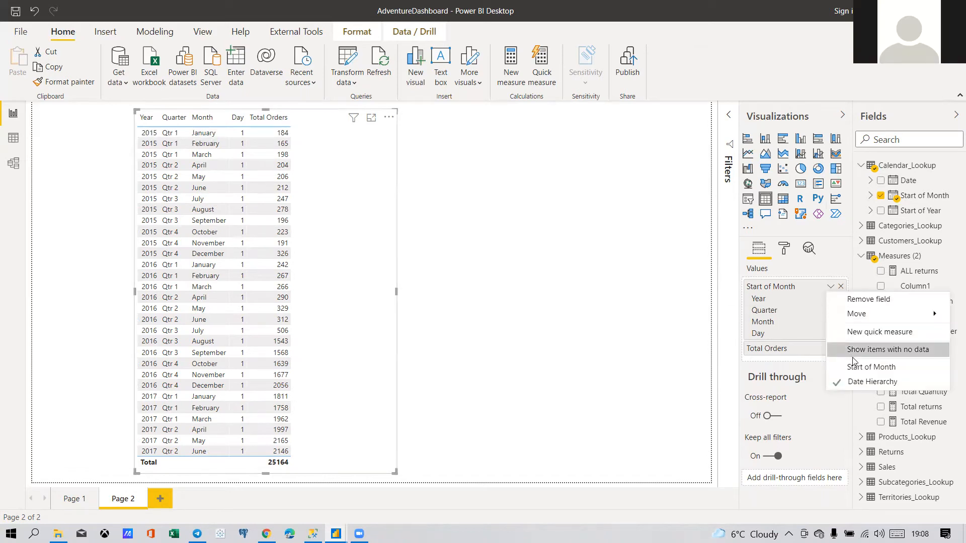
left_click(865, 367)
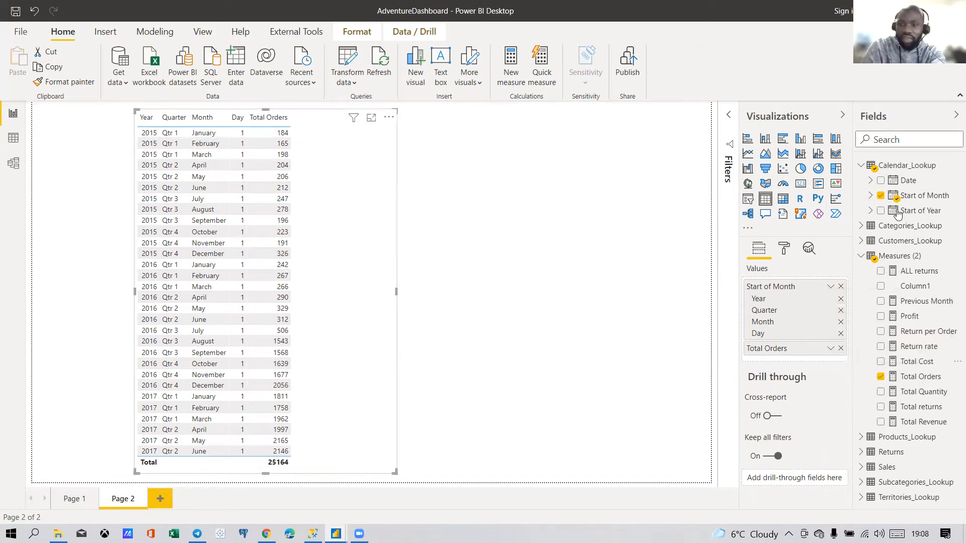
Step: Replace Start of Month with the Date hierarchy in the Total Orders table and look through its daily rows
left_click(881, 181)
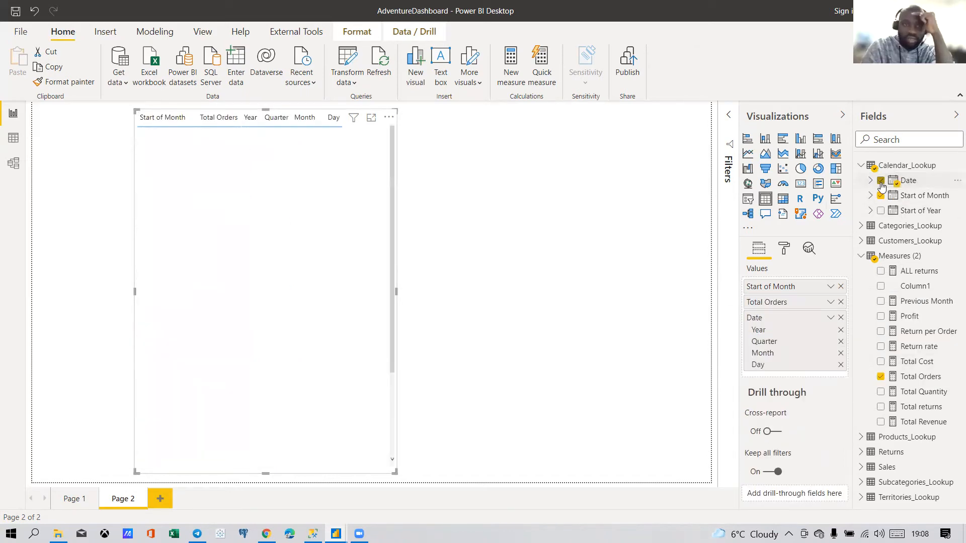
left_click(841, 286)
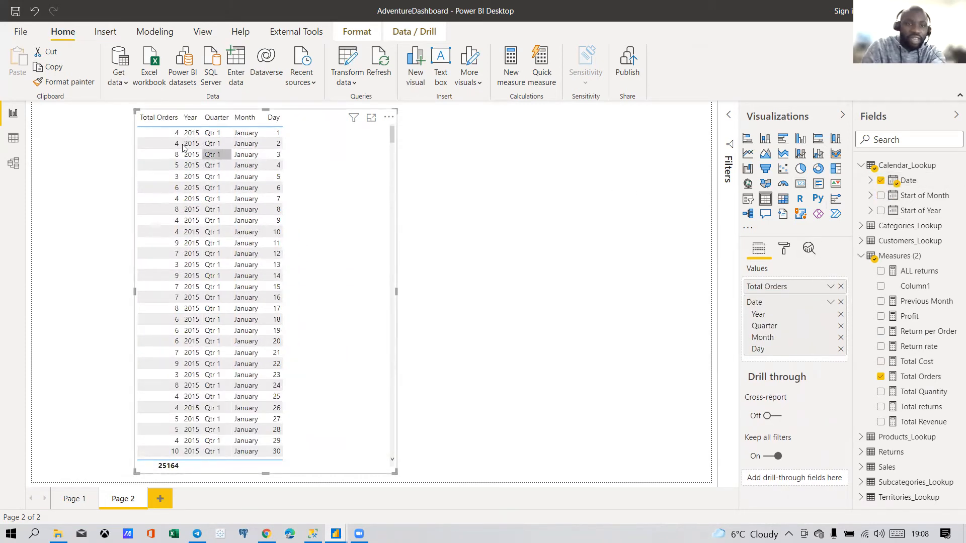
scroll(169, 185, "down", 2)
scroll(170, 185, "down", 4)
scroll(169, 185, "up", 6)
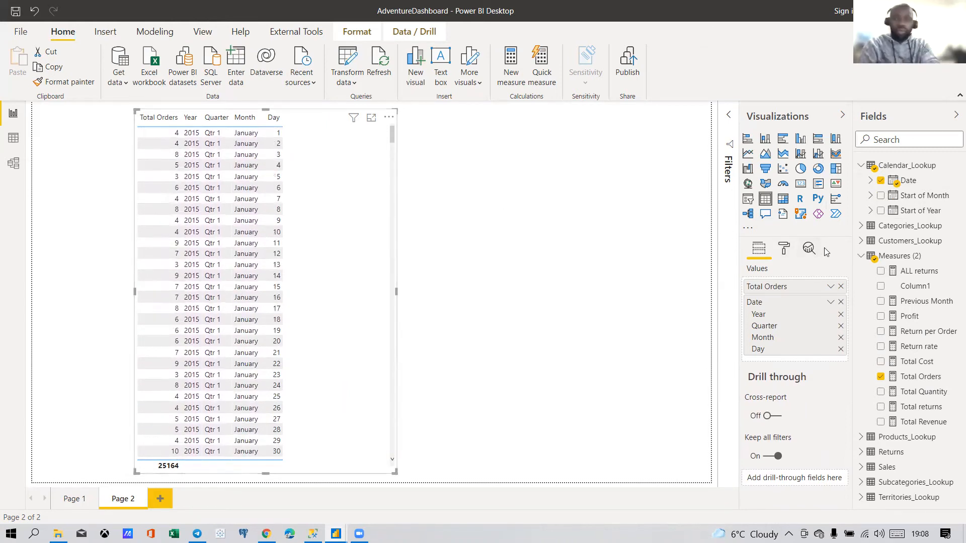
Step: Filter the table's Date - Month field to January
left_click(728, 116)
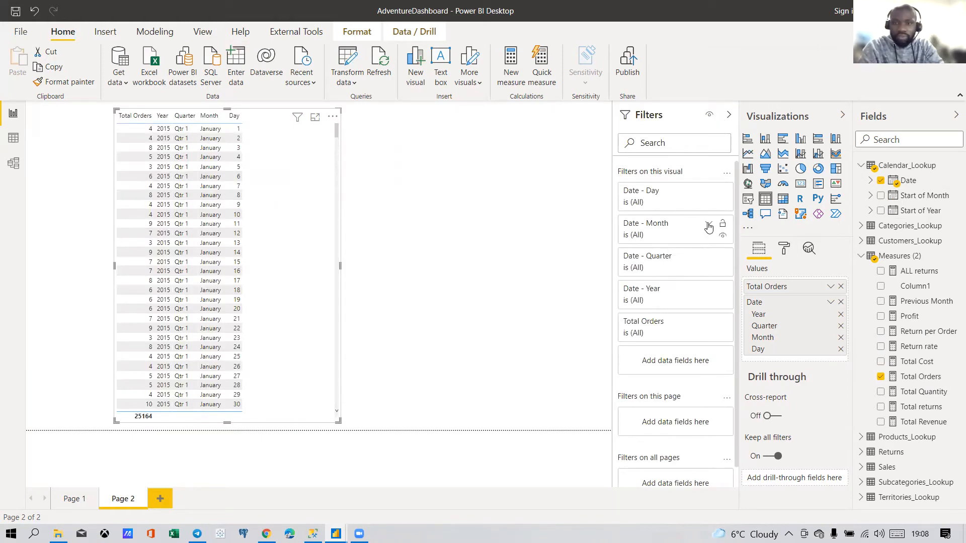
left_click(708, 226)
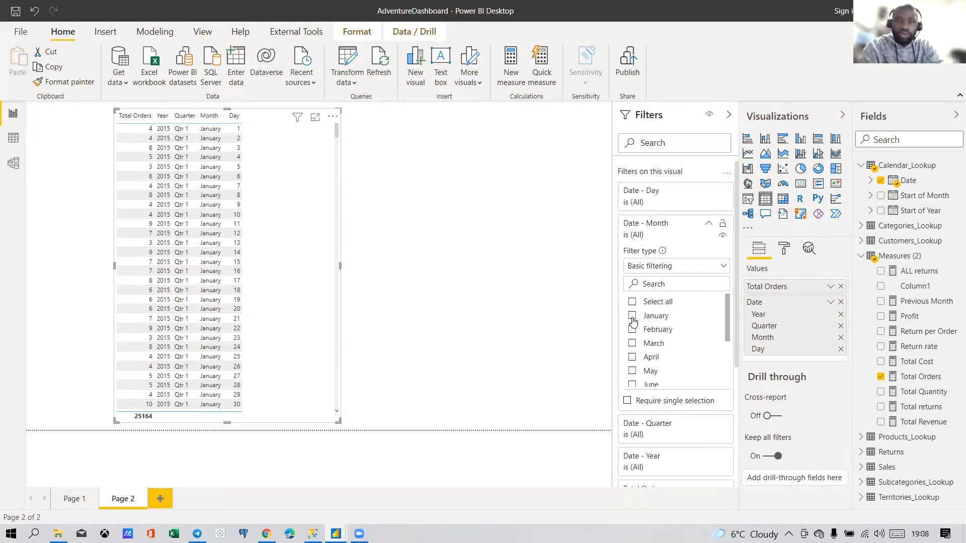
left_click(632, 316)
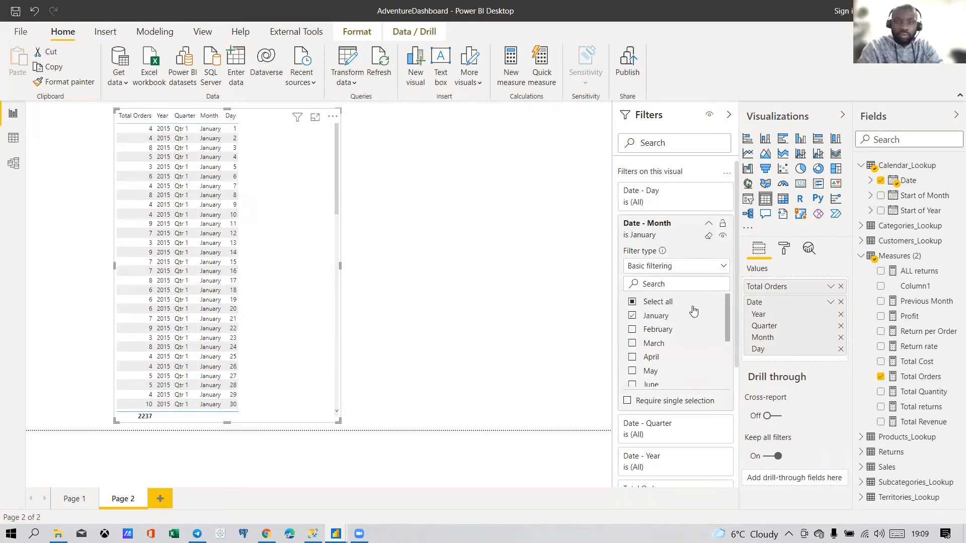
scroll(659, 315, "down", 5)
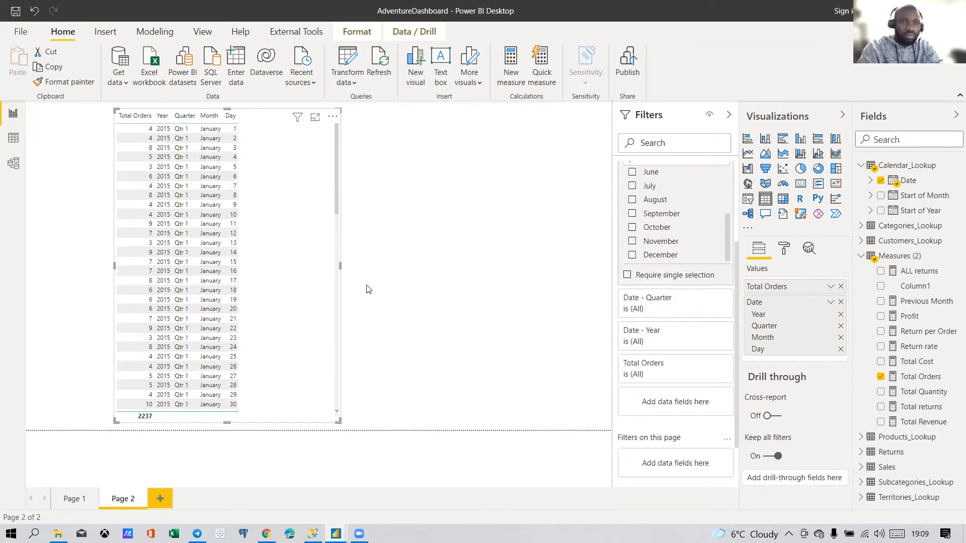
scroll(724, 165, "up", 5)
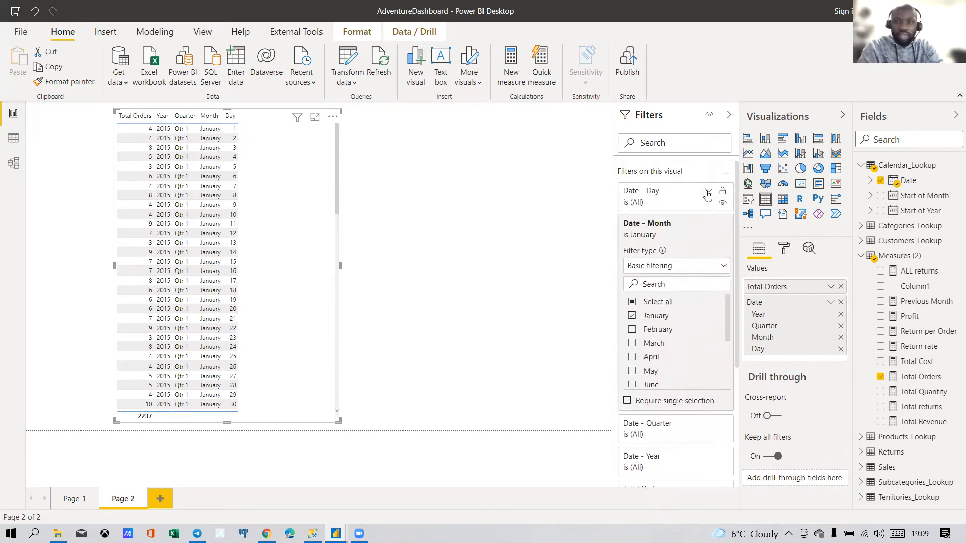
left_click(708, 223)
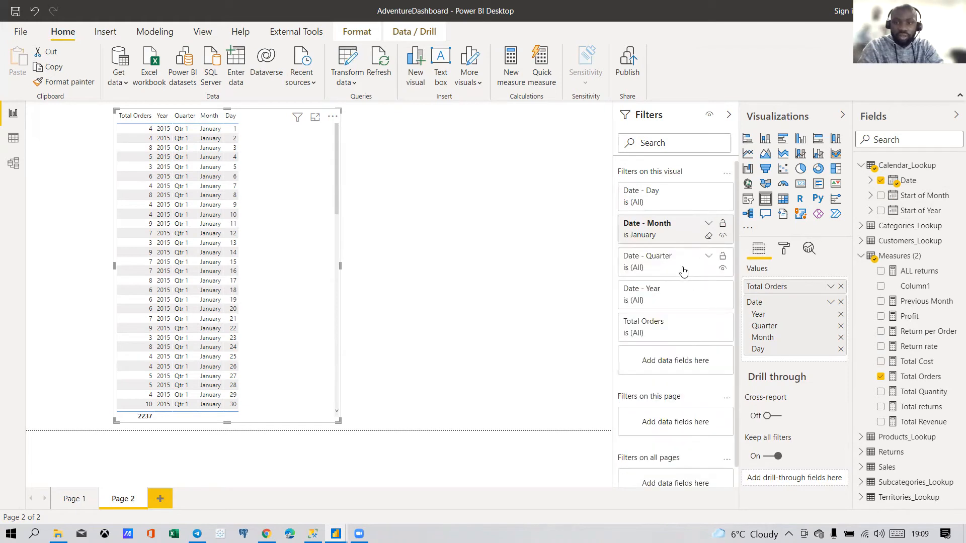
Step: Filter the table's Date - Year field to 2015 with basic filtering
left_click(708, 290)
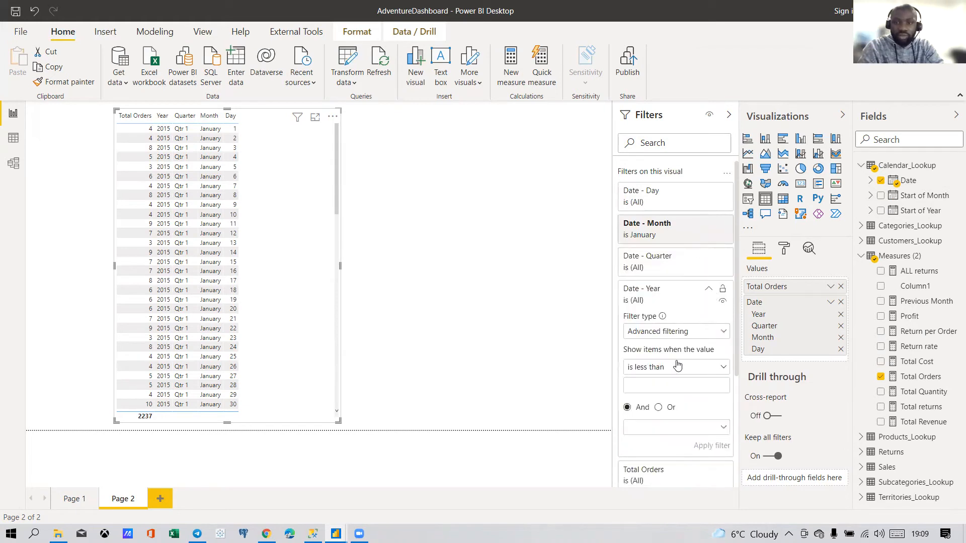
left_click(669, 334)
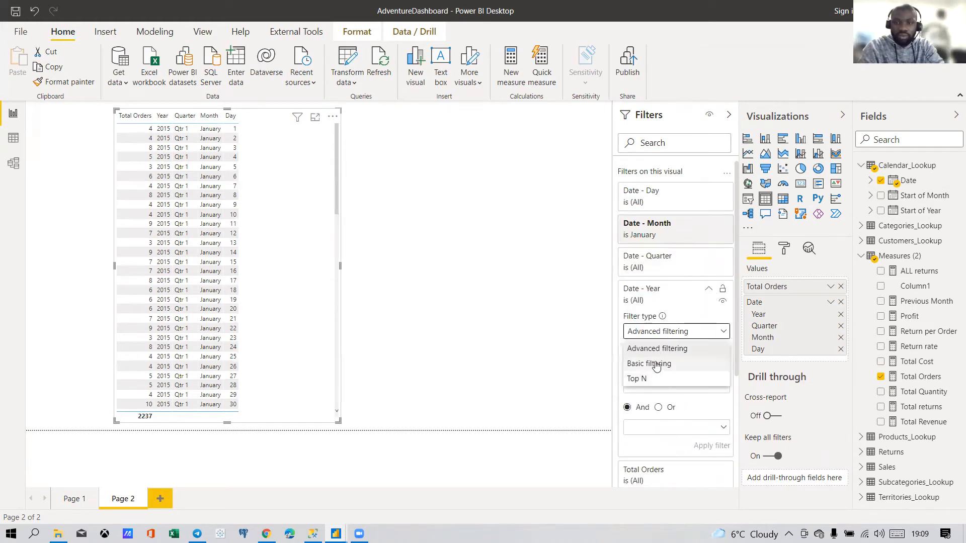
left_click(654, 366)
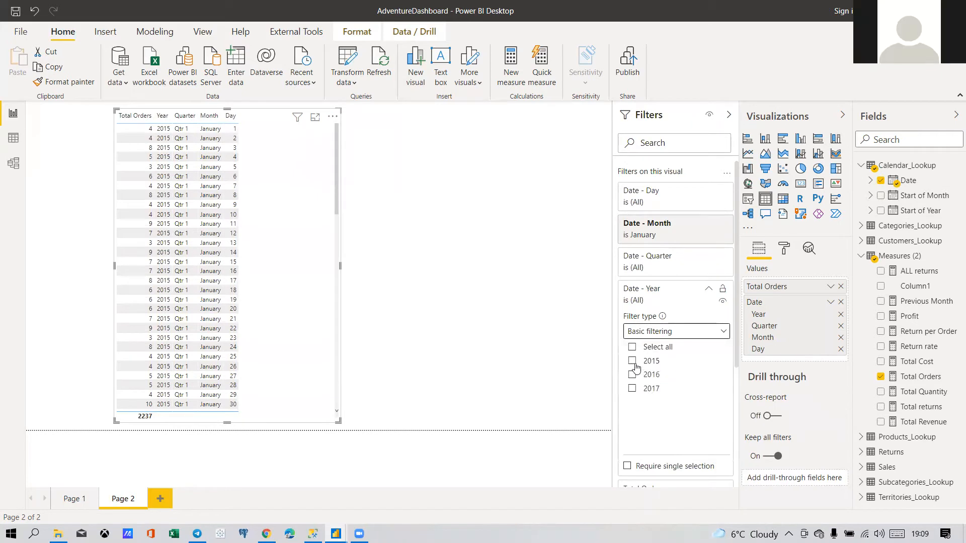
left_click(634, 363)
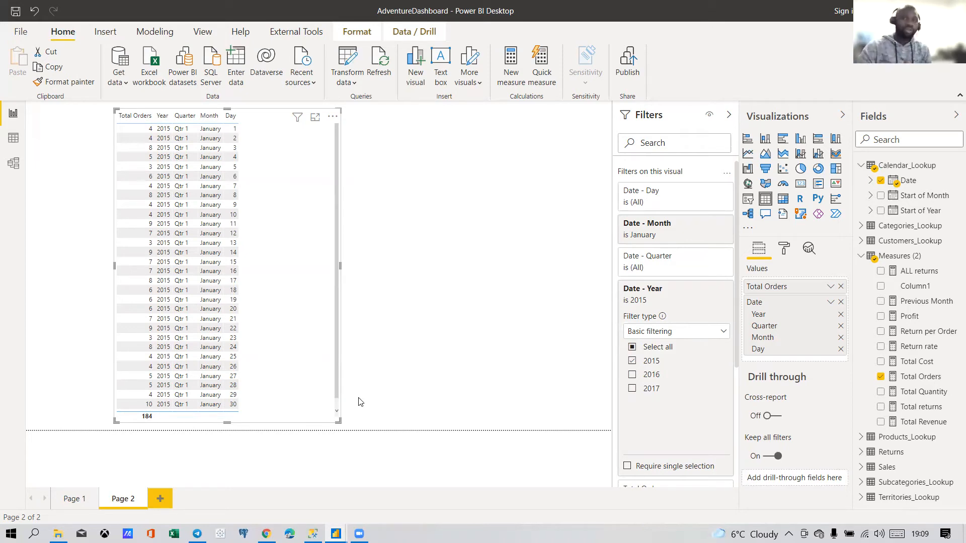
Step: Delete the filtered daily table and create a new table listing Start of Month as plain dates
key("Delete")
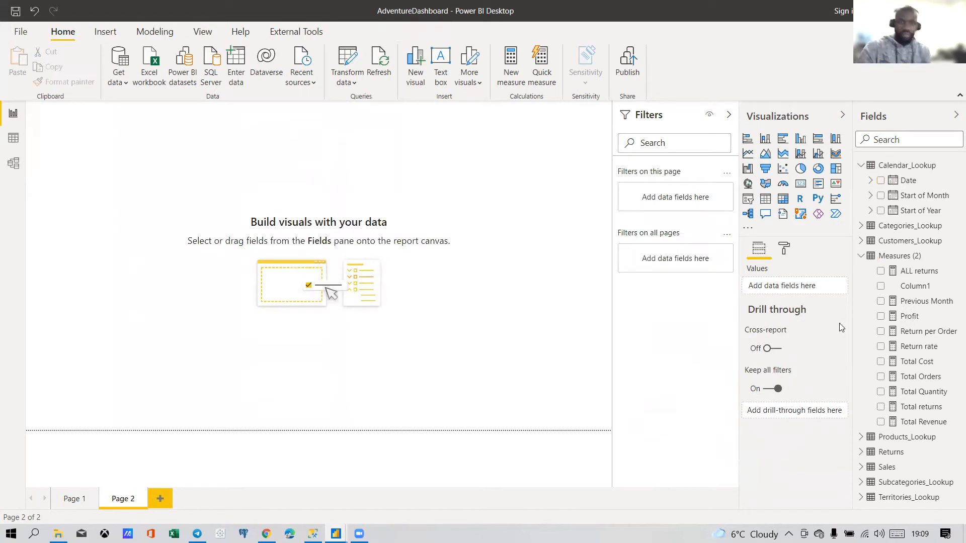
left_click(881, 195)
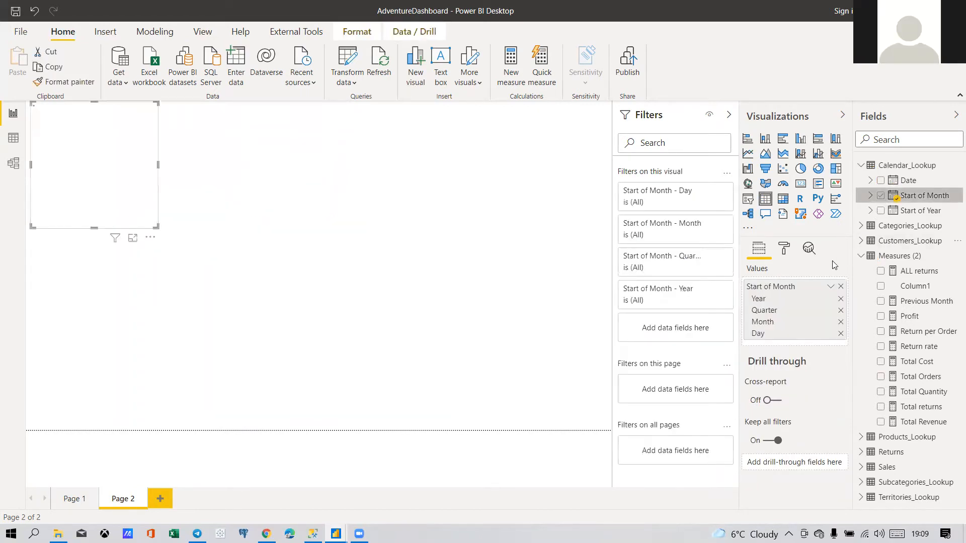
left_click(831, 286)
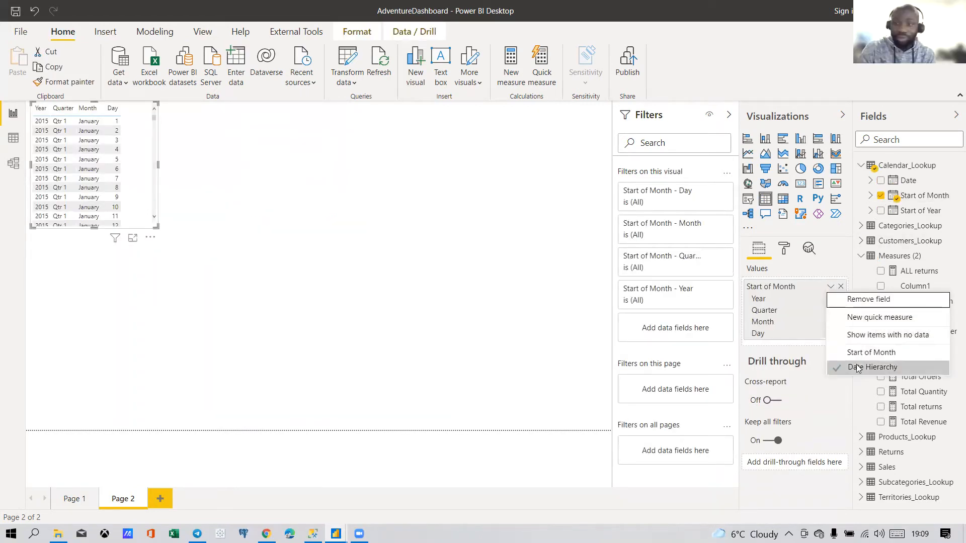
left_click(867, 353)
Step: Enlarge the Start of Month table to fit every month, and add the Total Orders and Previous Month measures
left_click_drag(155, 226, 390, 421)
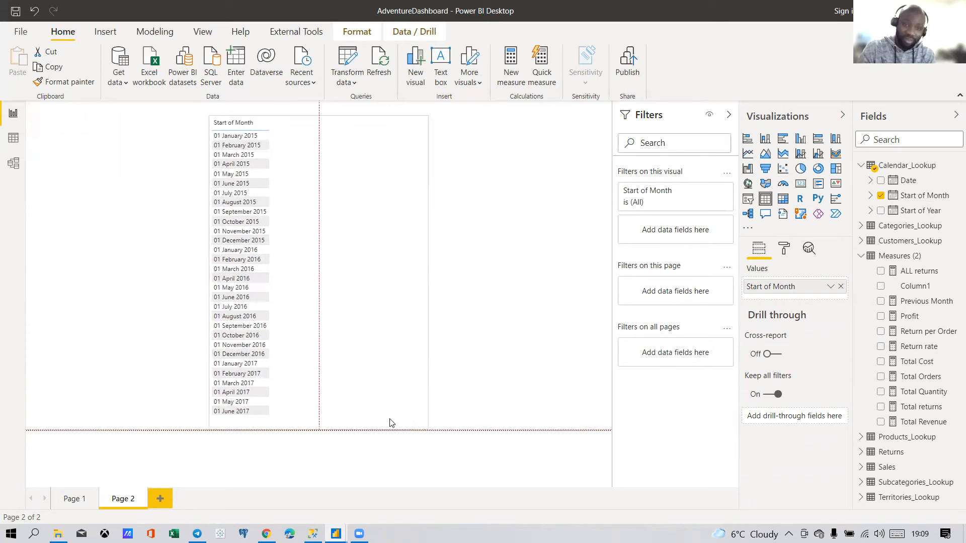
left_click(535, 243)
left_click(396, 283)
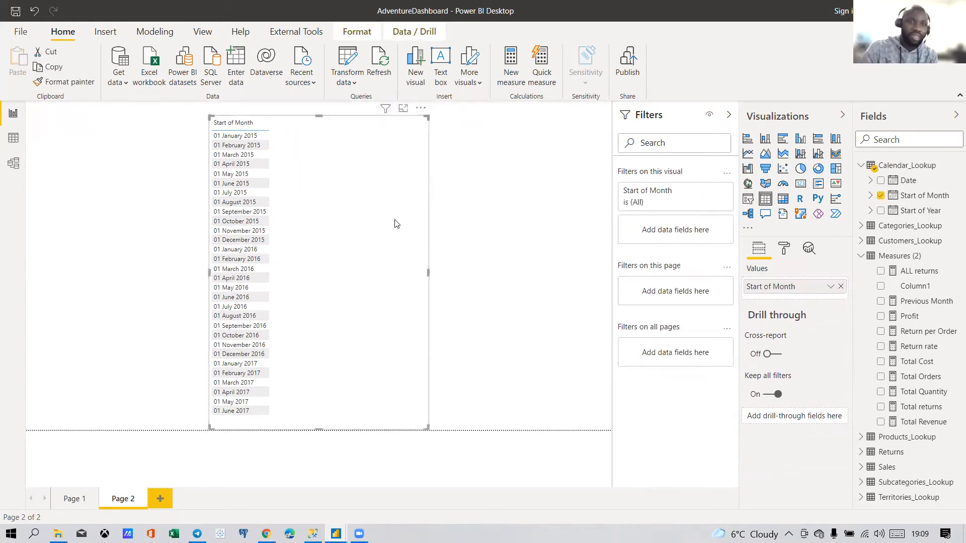
left_click(880, 377)
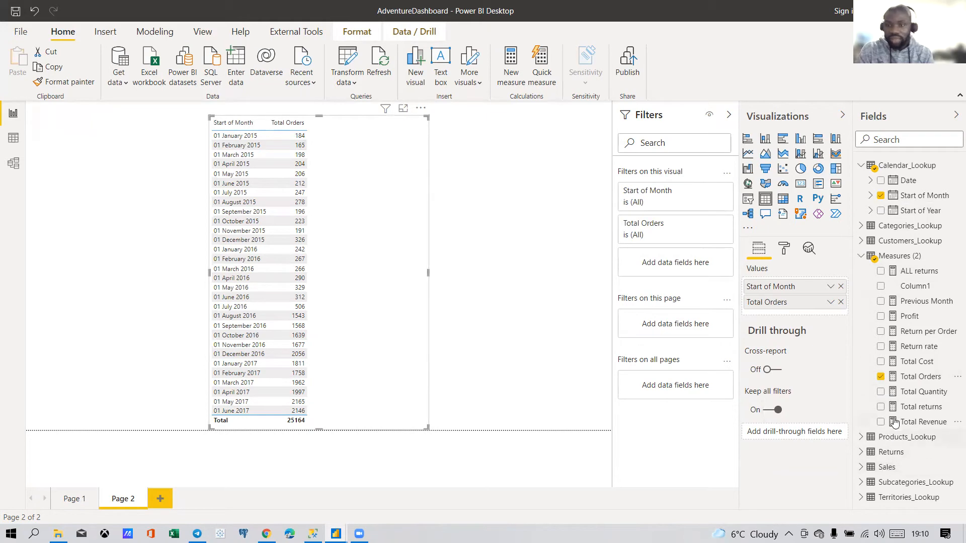
left_click(880, 302)
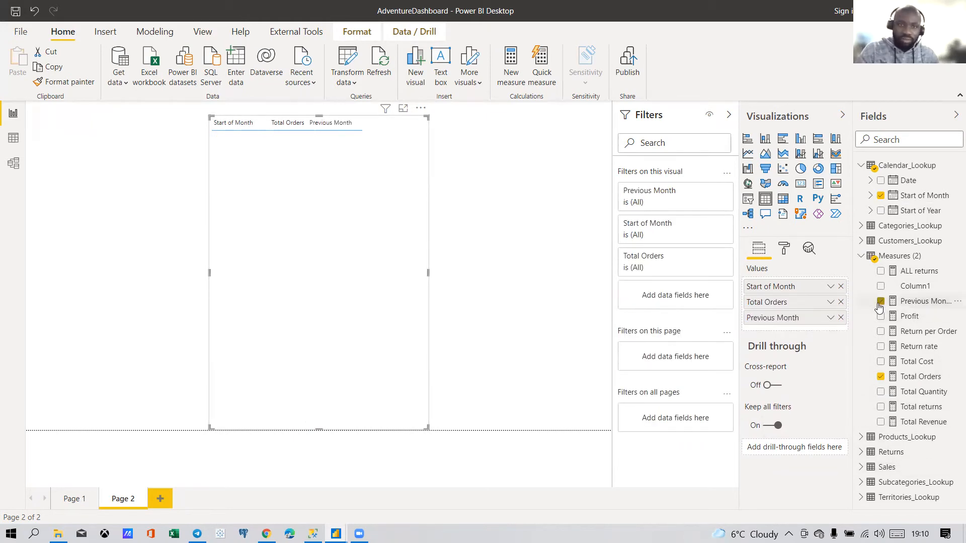
Step: Change the Previous Month measure's formula to calculate [Total Orders] instead of [Total Revenue]
left_click(916, 303)
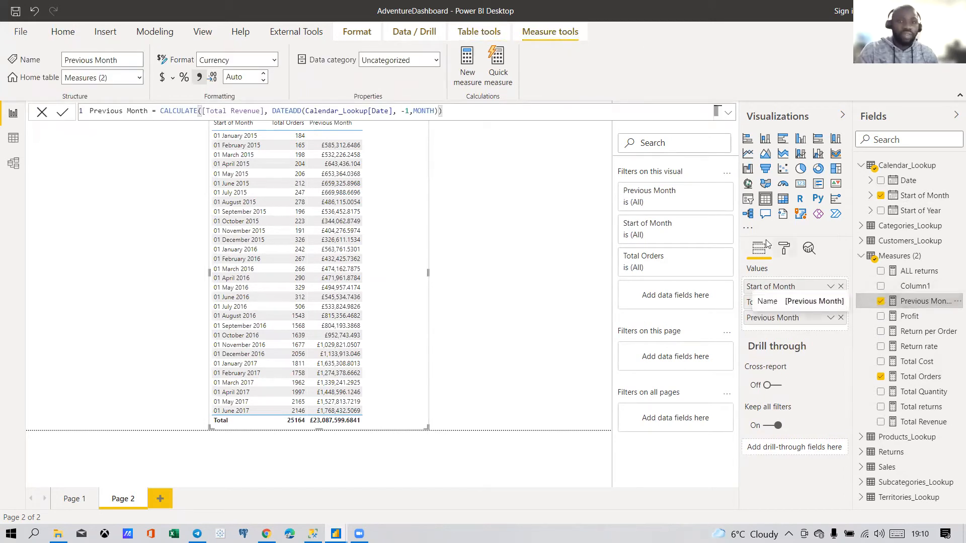
left_click_drag(264, 112, 204, 111)
key("BackSpace")
type("ORDER")
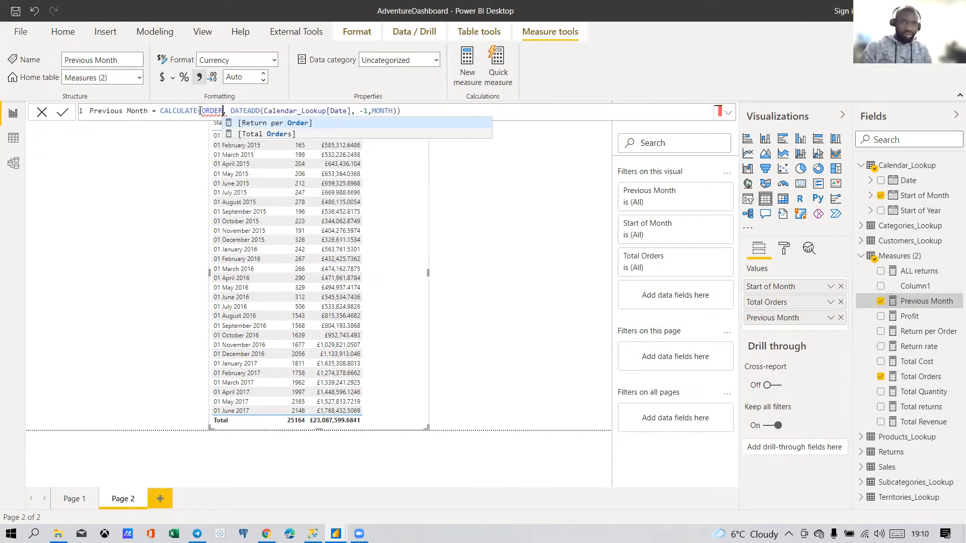
key("Down")
key("Tab")
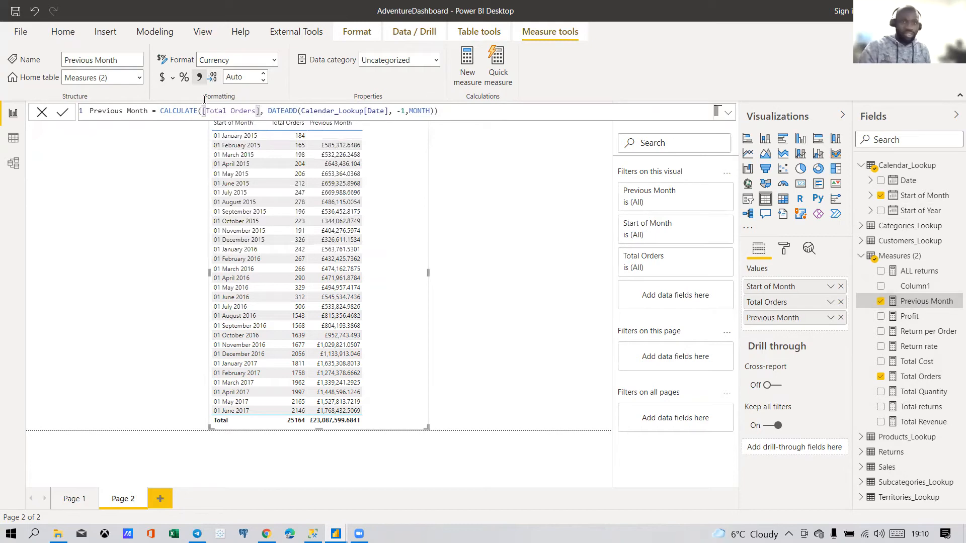
left_click(457, 110)
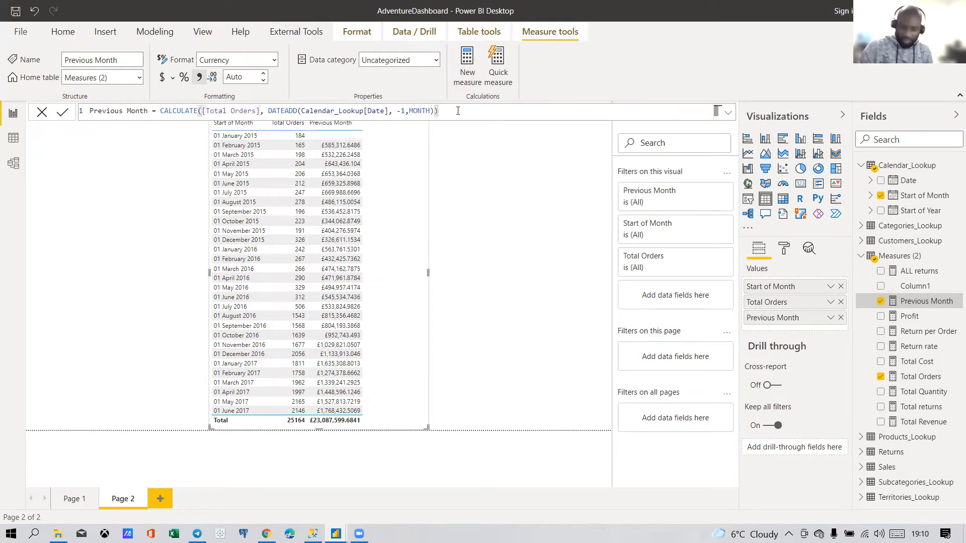
key("Return")
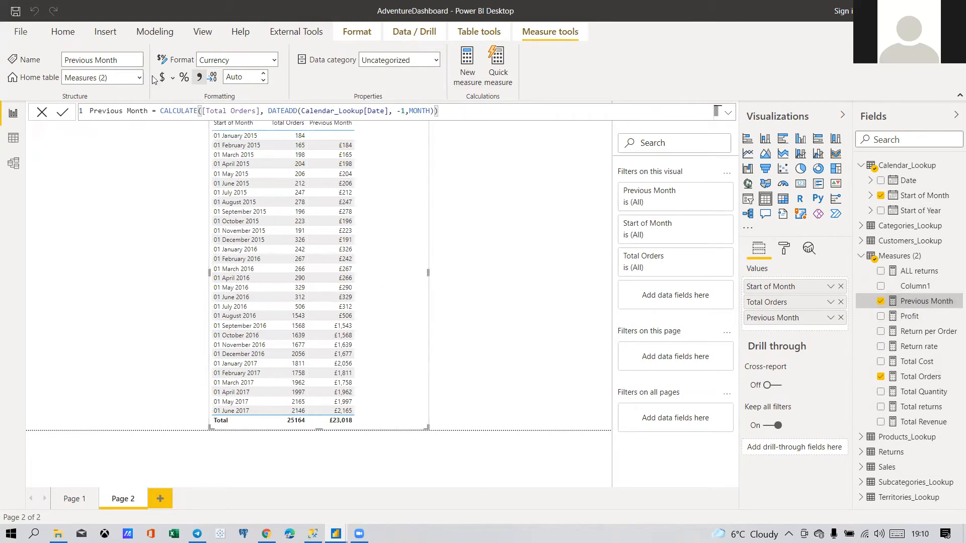
Step: Try the General and Currency formats on the Previous Month measure
left_click(274, 61)
left_click(251, 79)
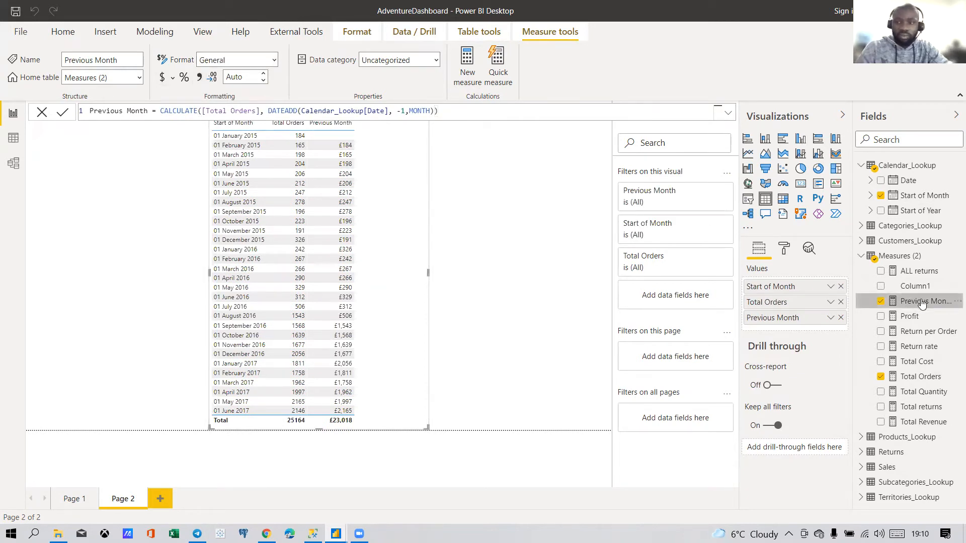
left_click(274, 61)
left_click(239, 94)
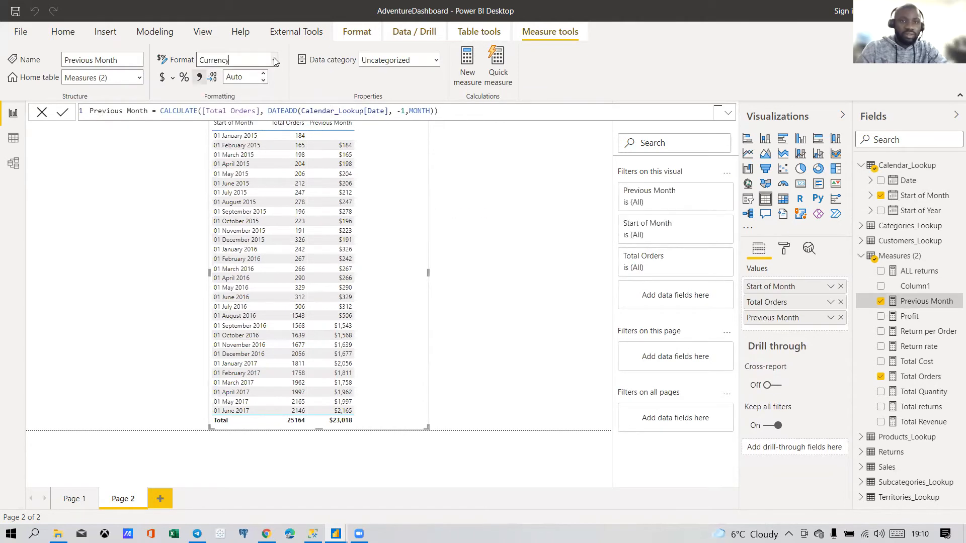
left_click(275, 60)
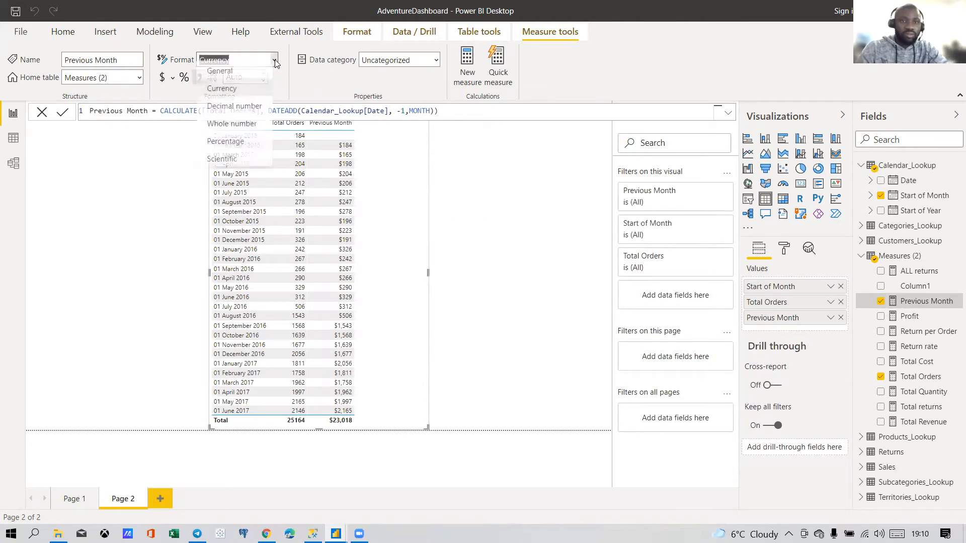
left_click(256, 79)
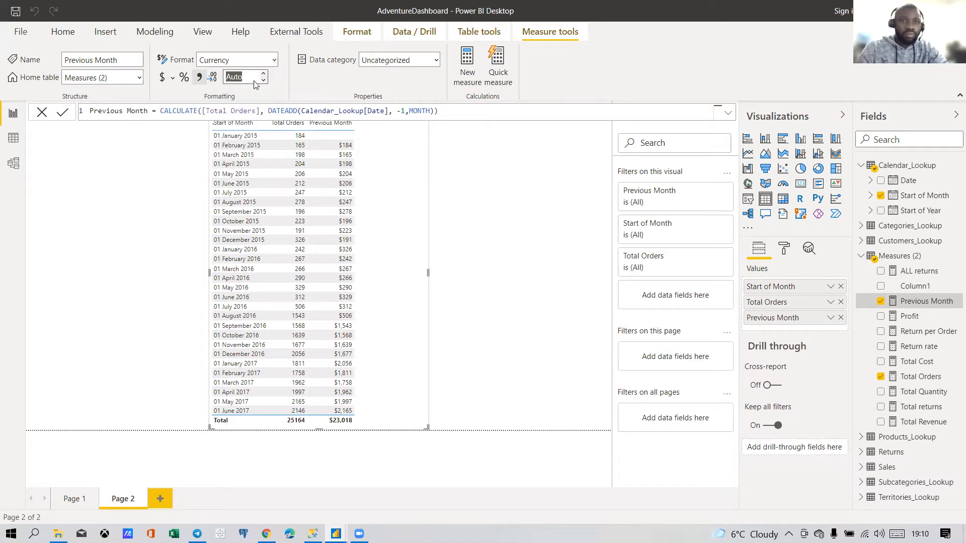
left_click(290, 86)
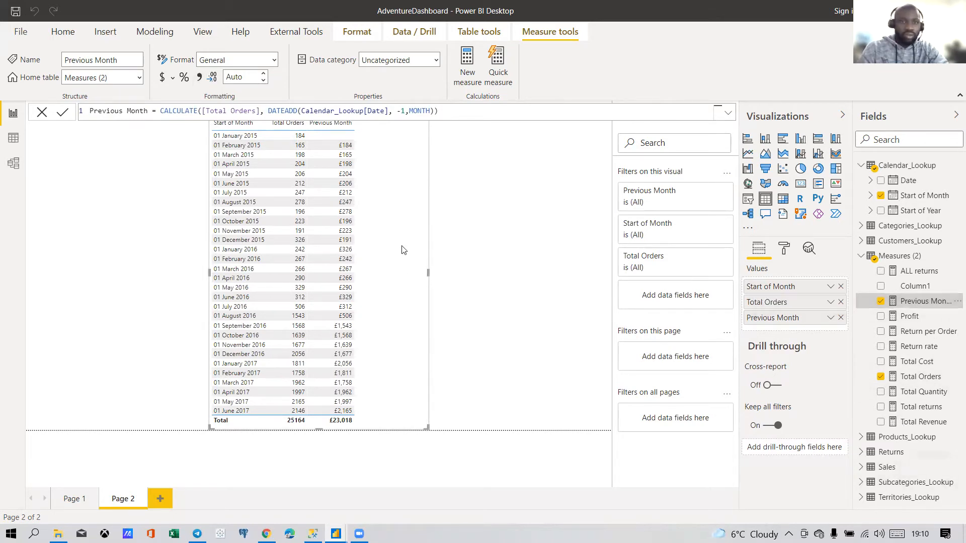
Step: Check the Total Orders measure's format and set the Previous Month measure to Whole number
left_click(916, 379)
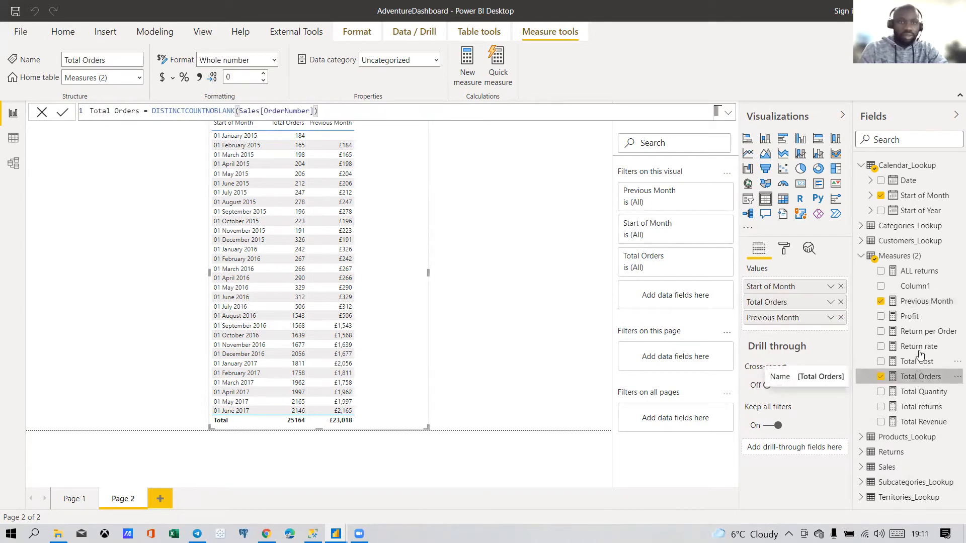
left_click(922, 303)
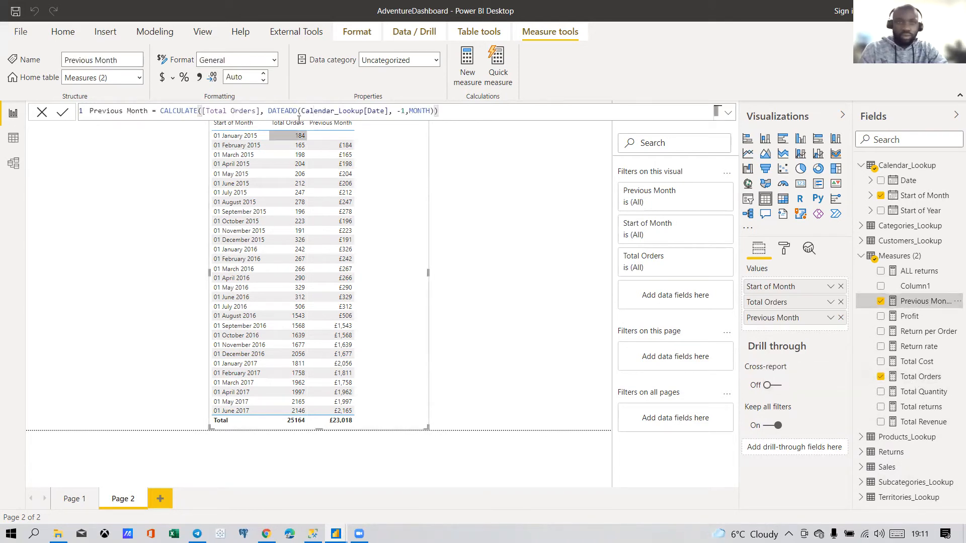
left_click(274, 60)
left_click(240, 132)
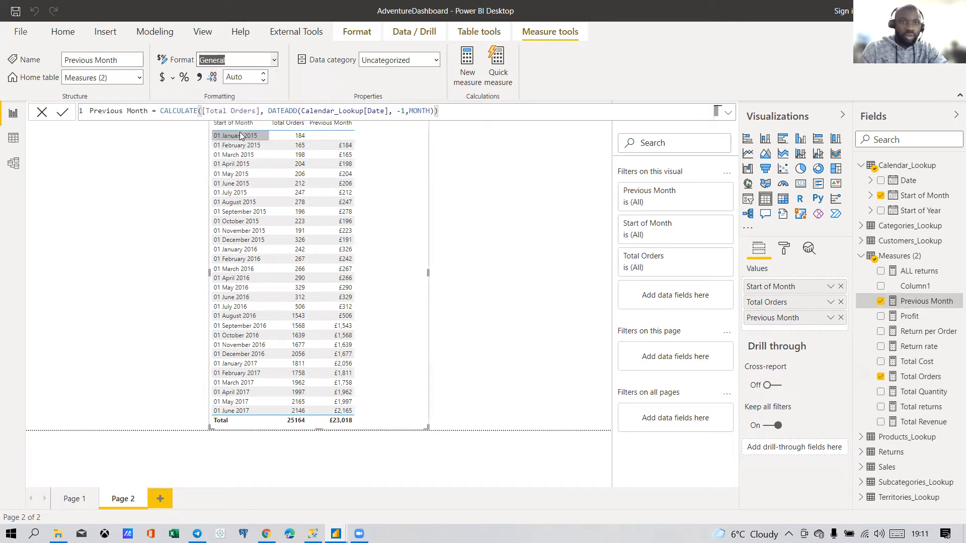
left_click(441, 188)
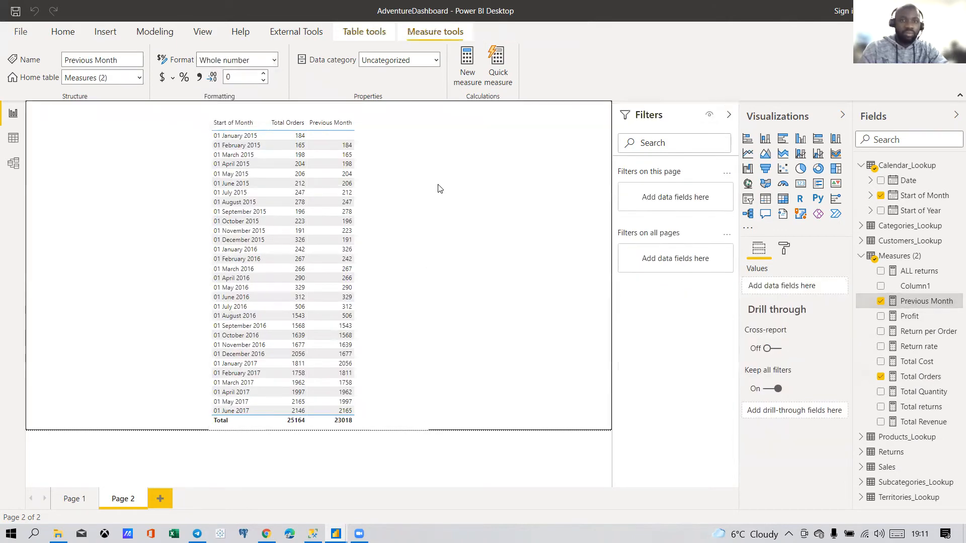
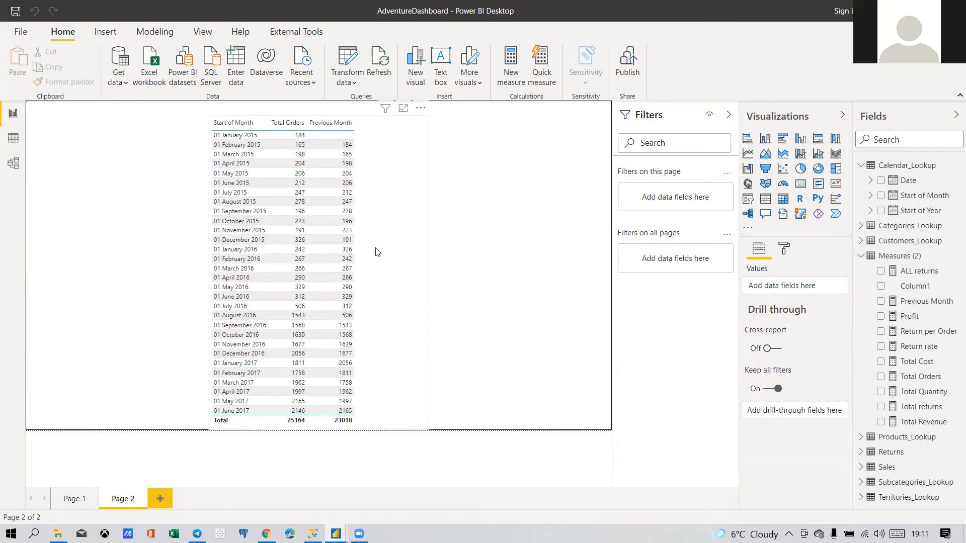
Step: Review the Previous Month measure's formula for the monthly orders table on Page 2, checking its DATEADD arguments
left_click(402, 196)
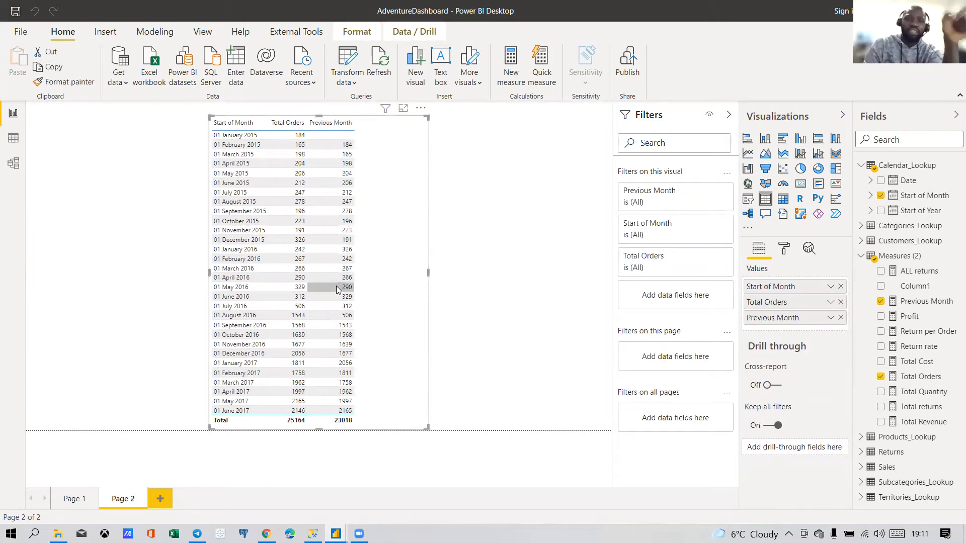
left_click(926, 301)
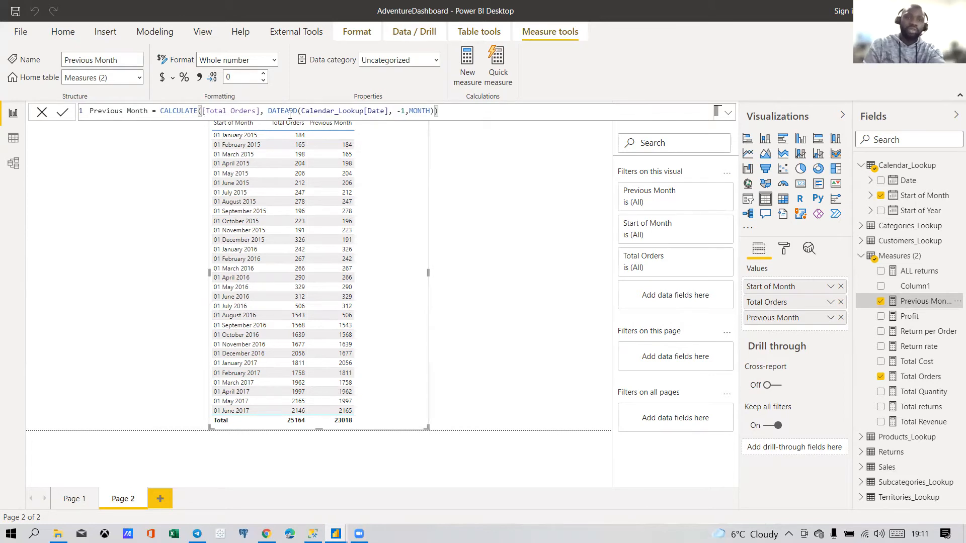
left_click(431, 110)
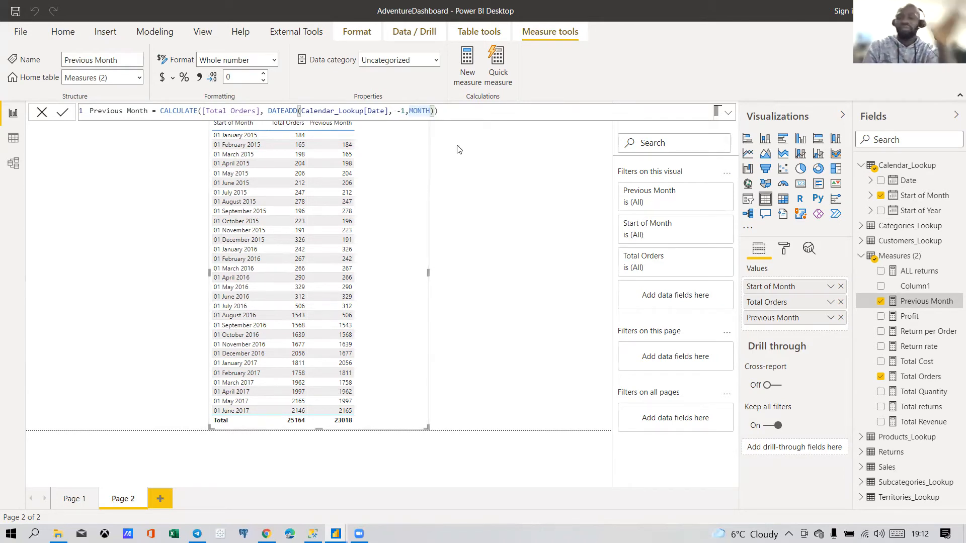
left_click(458, 158)
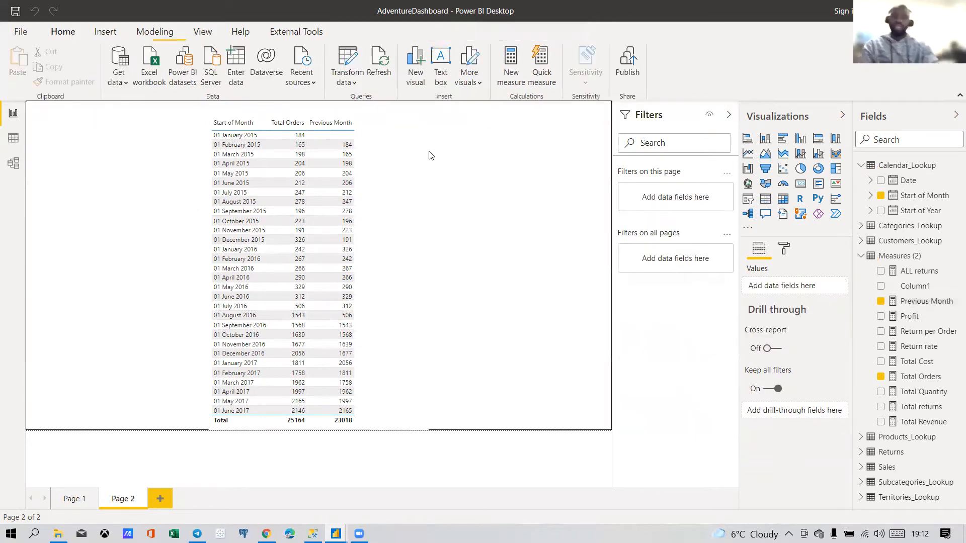
left_click(370, 196)
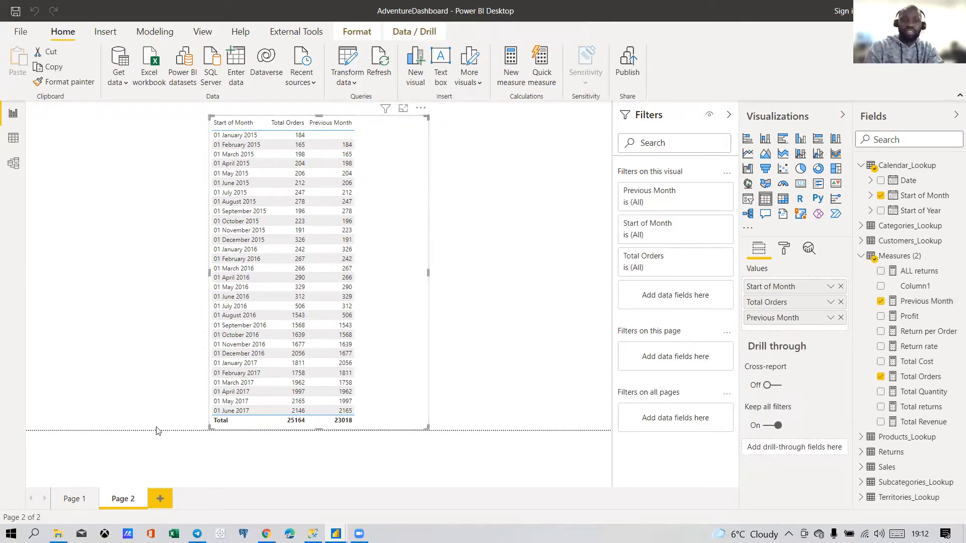
Step: Add an empty KPI visual to Page 1 and enlarge it over the product table and top product cards
left_click(78, 500)
left_click(123, 502)
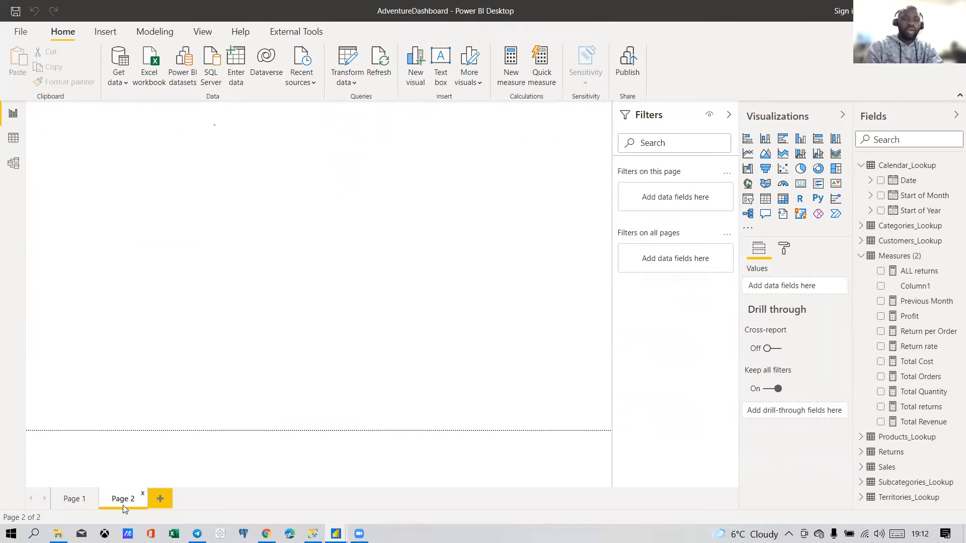
left_click(75, 499)
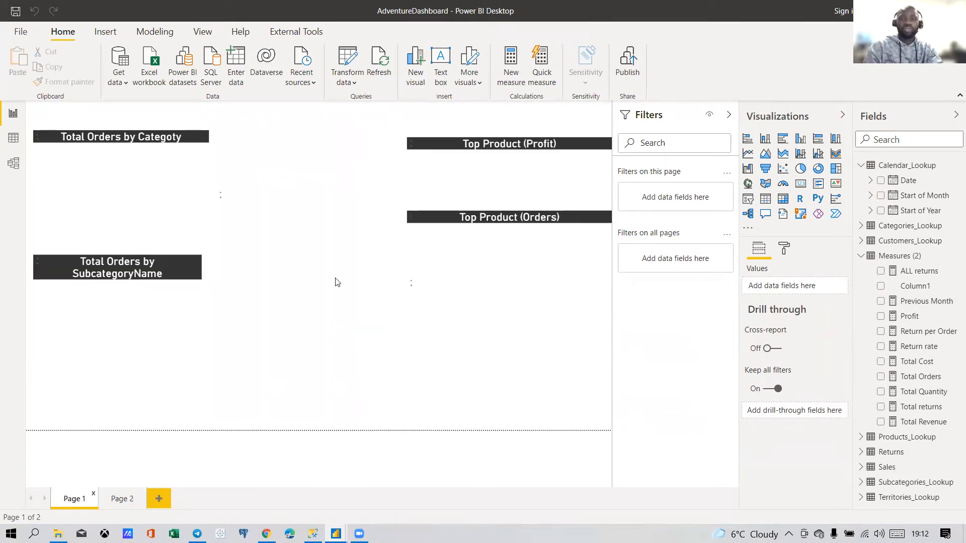
left_click(322, 156)
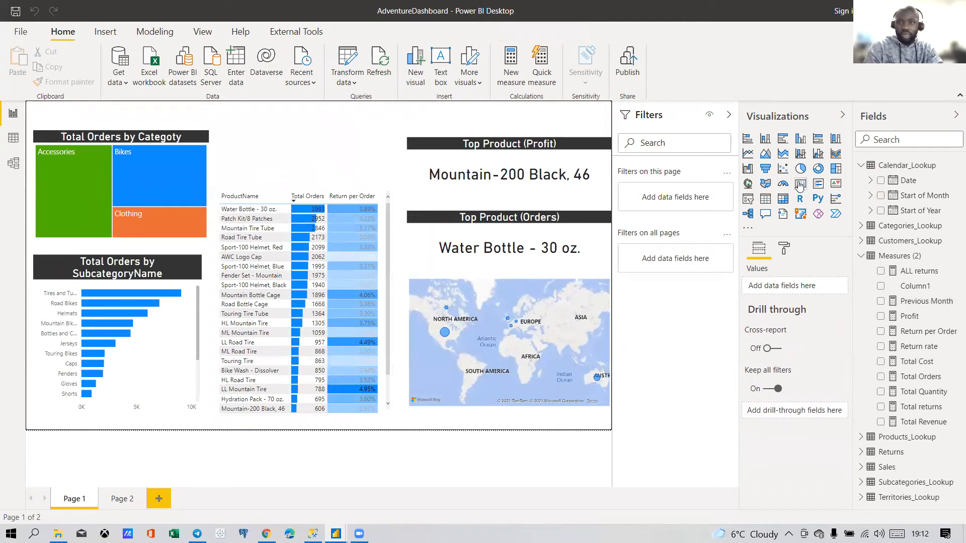
left_click(835, 184)
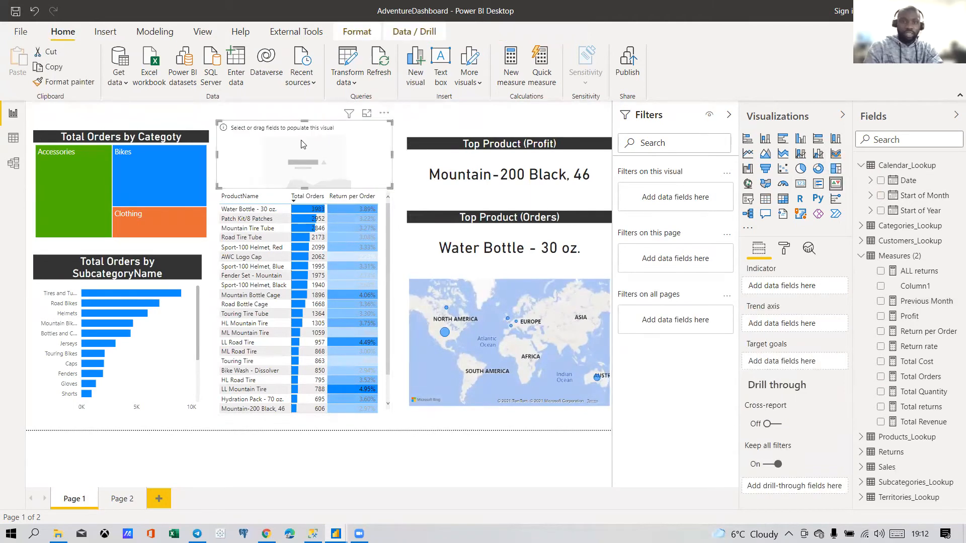
left_click_drag(394, 189, 464, 312)
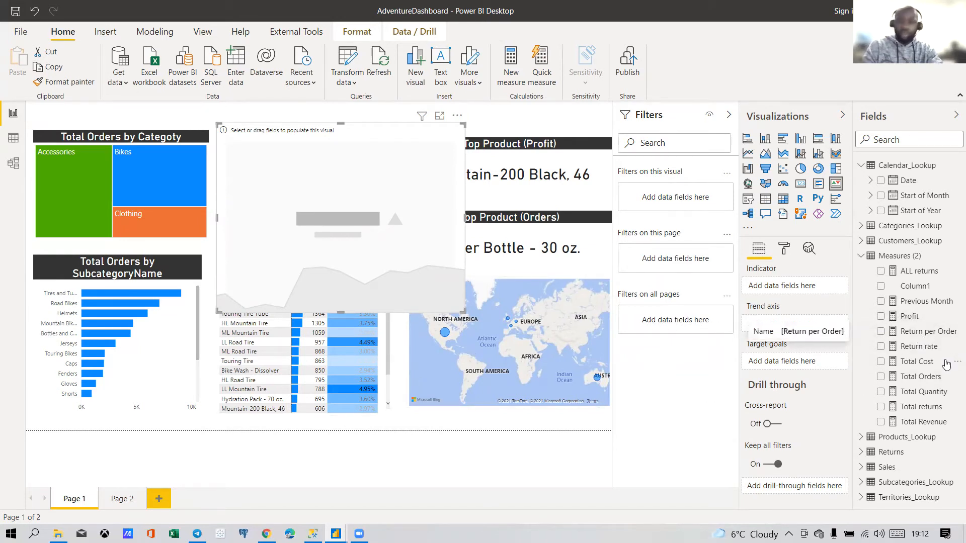
Step: Set Total Orders as the KPI's indicator and the Calendar_Lookup Date as its trend axis
left_click_drag(913, 381, 796, 287)
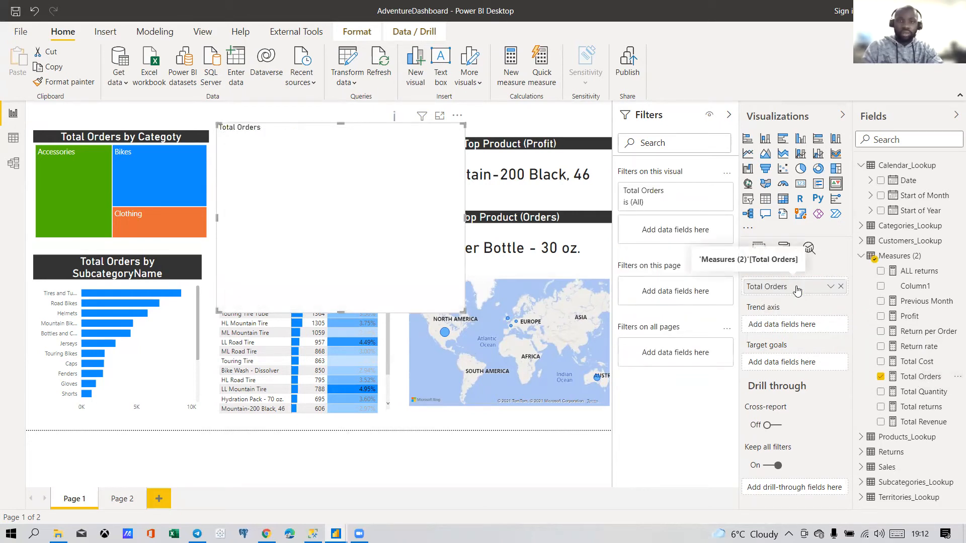
left_click(841, 286)
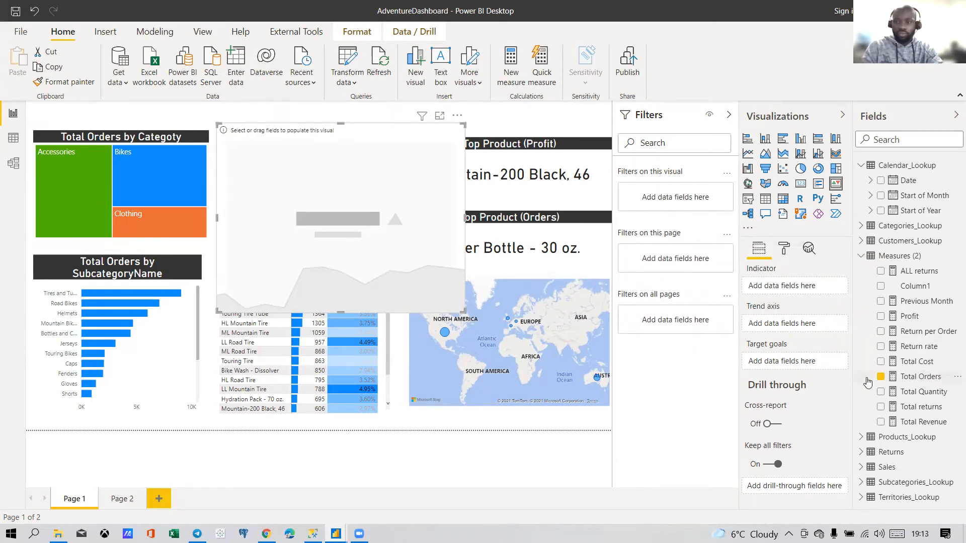
left_click(880, 377)
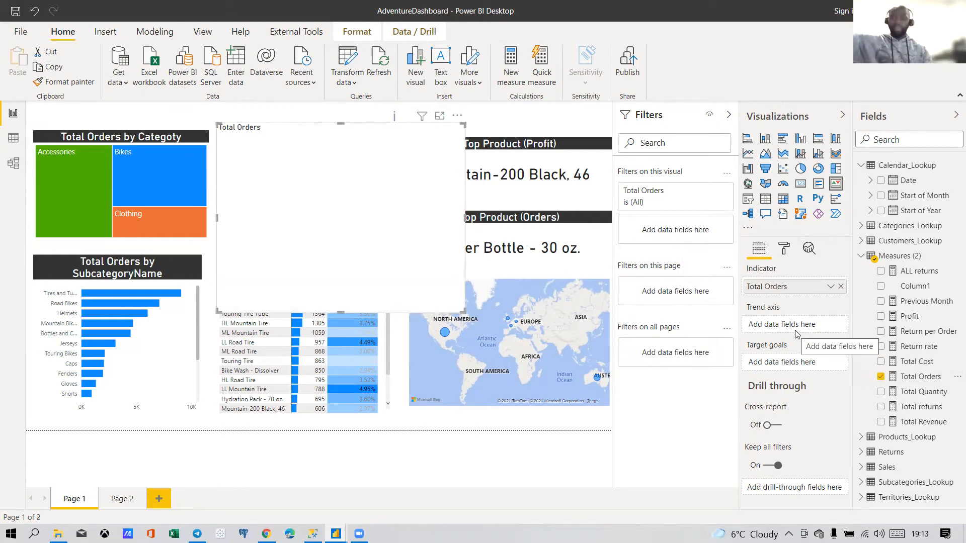
left_click(880, 181)
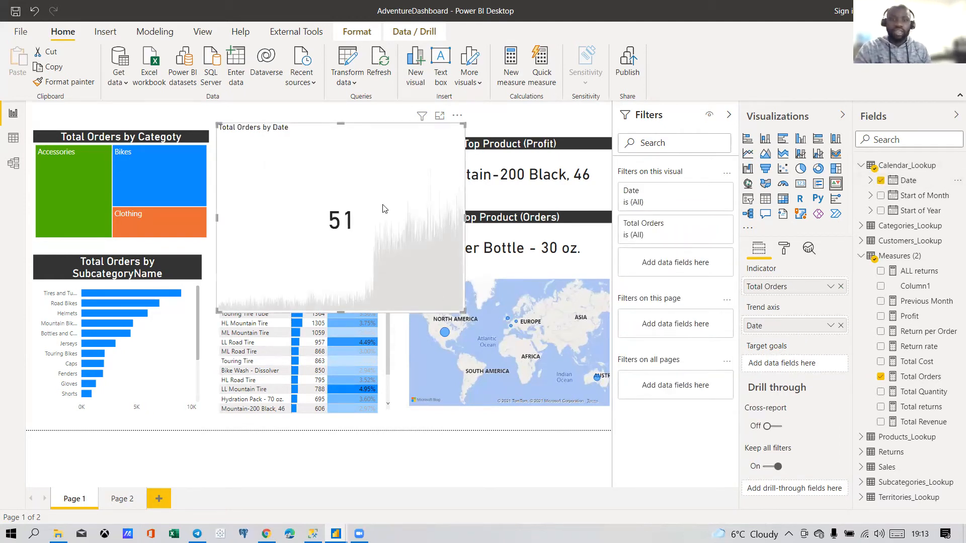
Step: Reposition the KPI between the category treemap and the Top Product (Profit) card, and shrink it to fit that space
left_click_drag(381, 190, 507, 257)
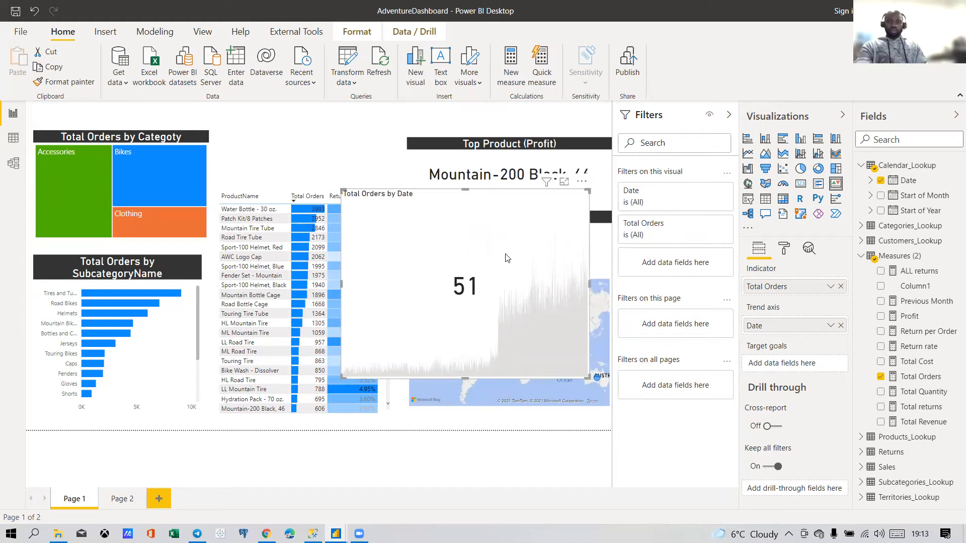
left_click(118, 506)
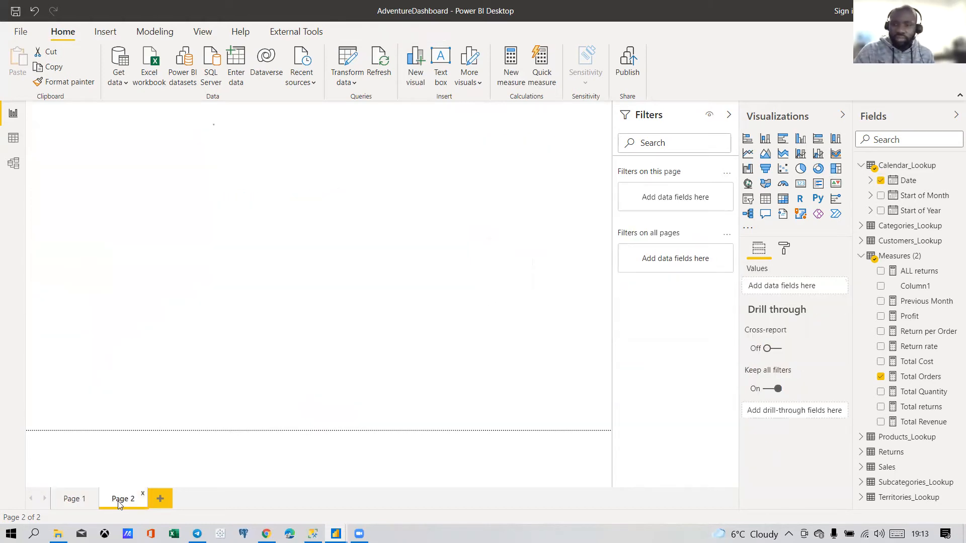
left_click(71, 501)
left_click_drag(413, 274, 327, 189)
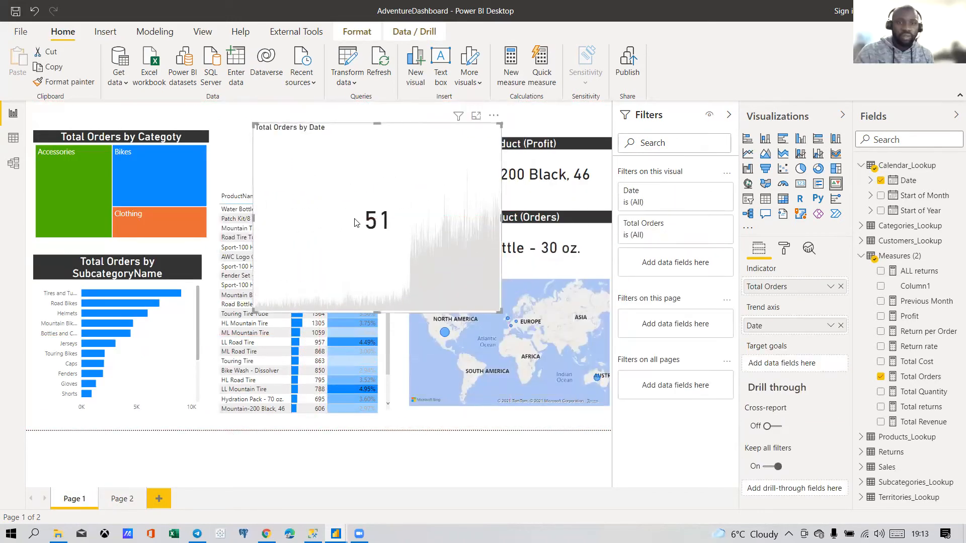
left_click_drag(502, 297, 420, 209)
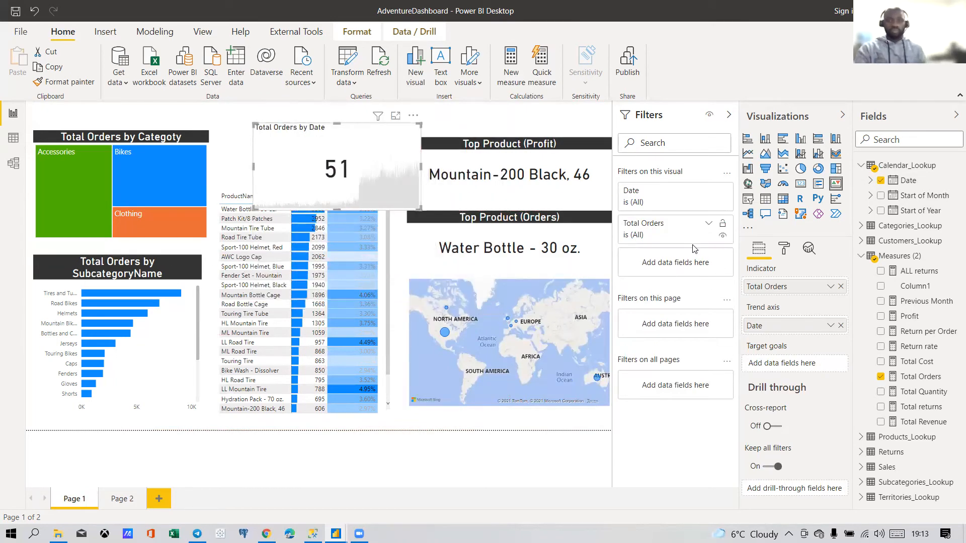
Step: Replace Date on the KPI's trend axis, trying Start of Year first and settling on Start of Month
left_click(111, 499)
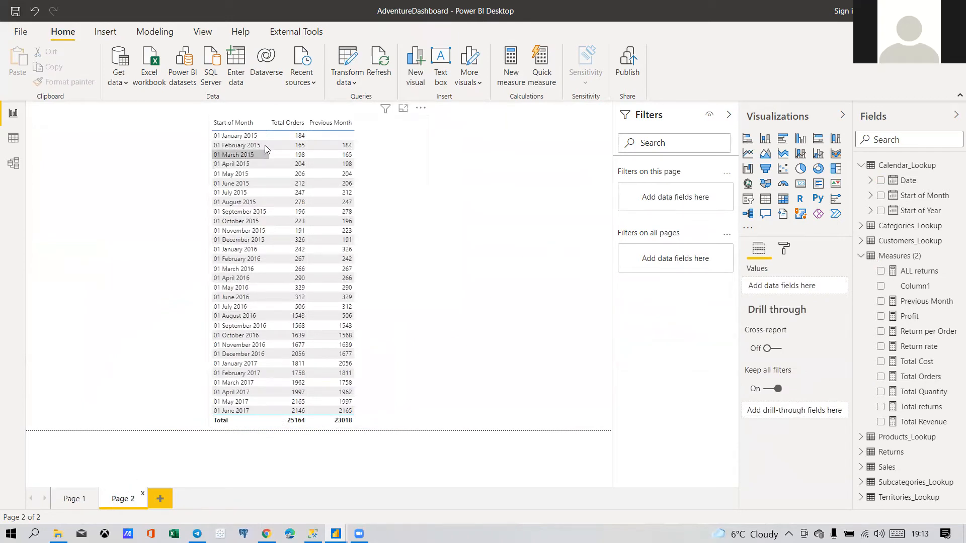
left_click(74, 499)
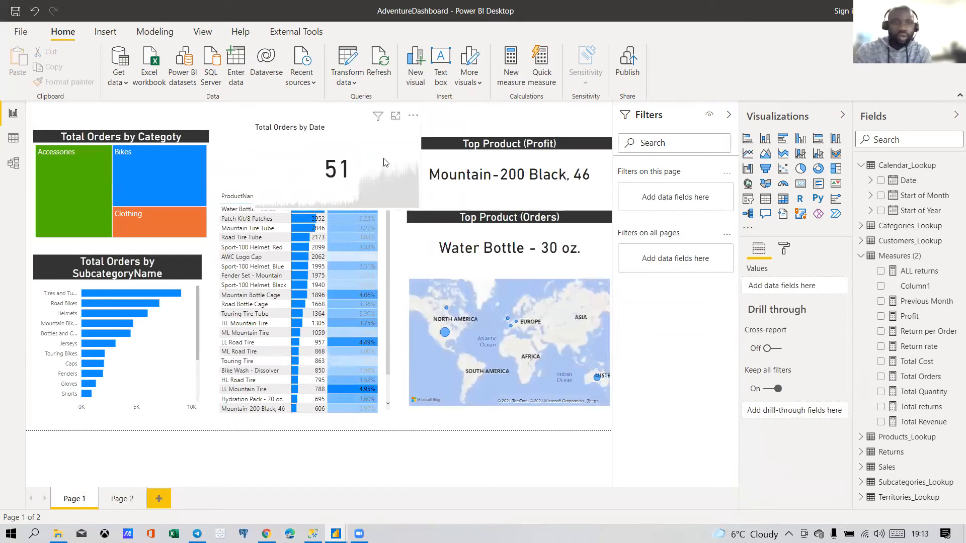
left_click(384, 162)
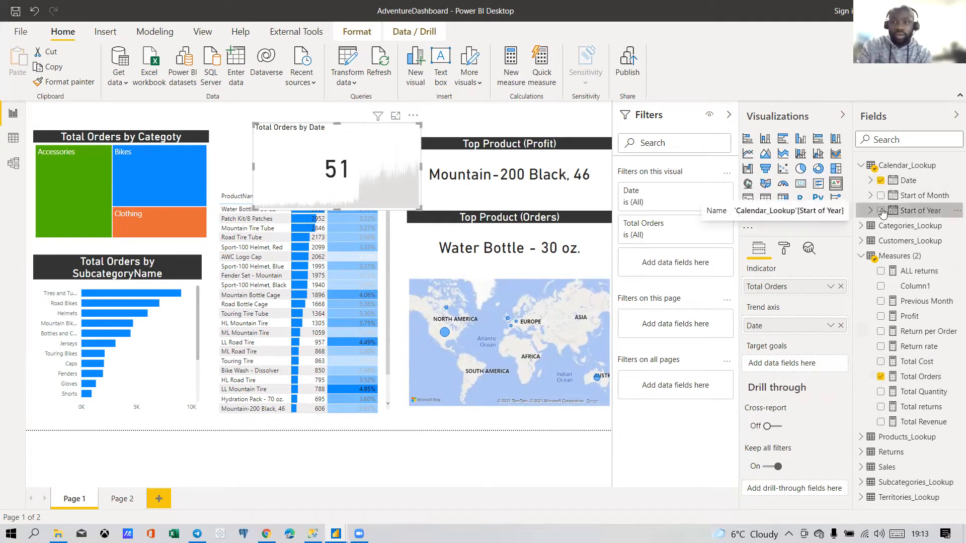
left_click(880, 181)
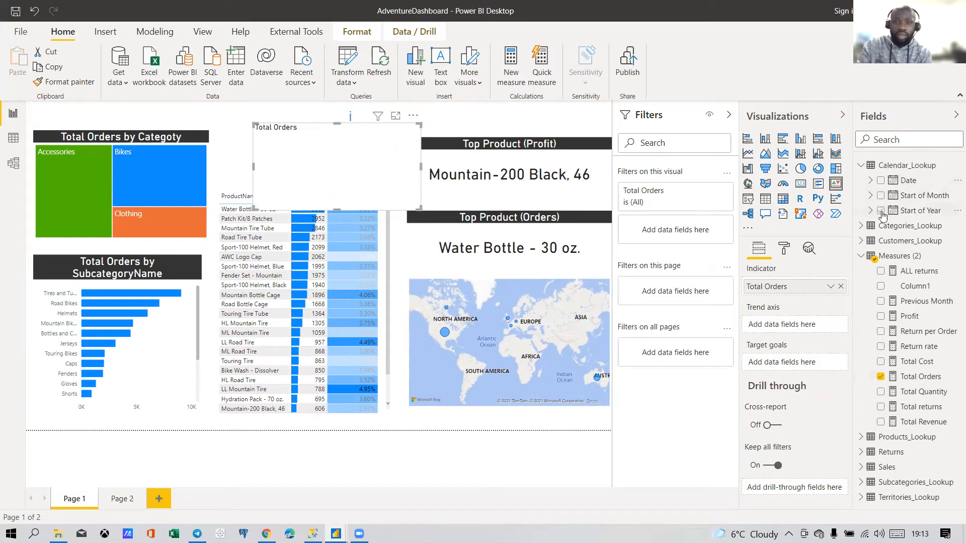
left_click(880, 211)
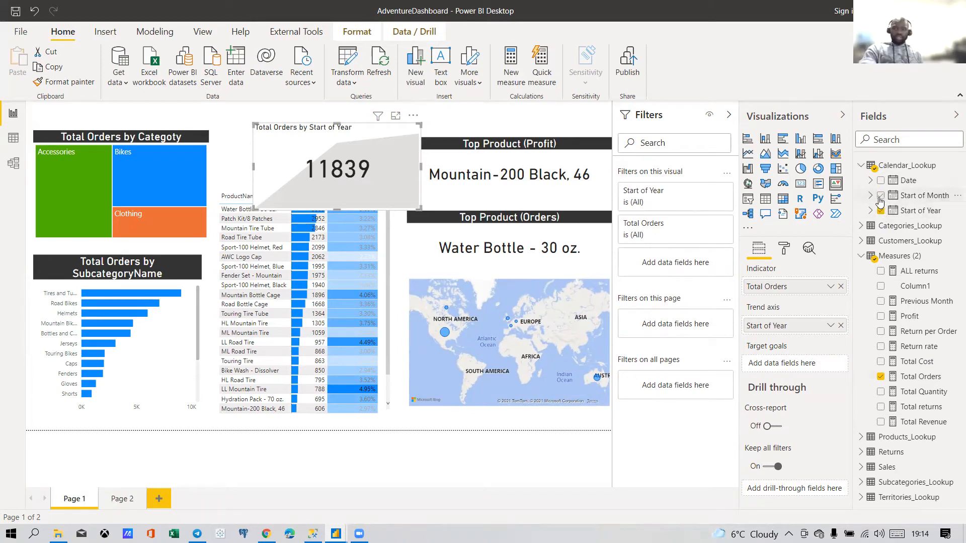
left_click(880, 196)
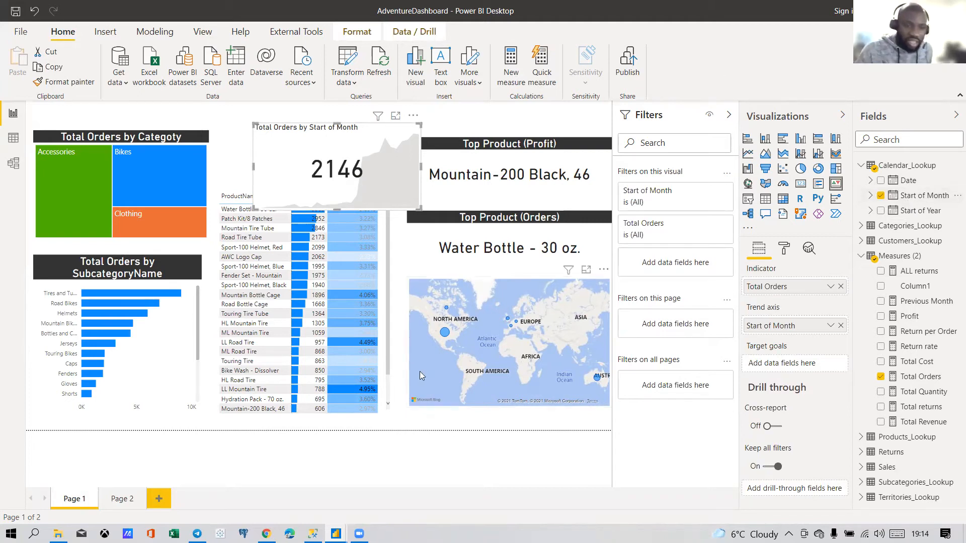
Step: Examine the OrderDate values in the Sales table down to the latest date, leaving the column unfiltered
left_click(116, 498)
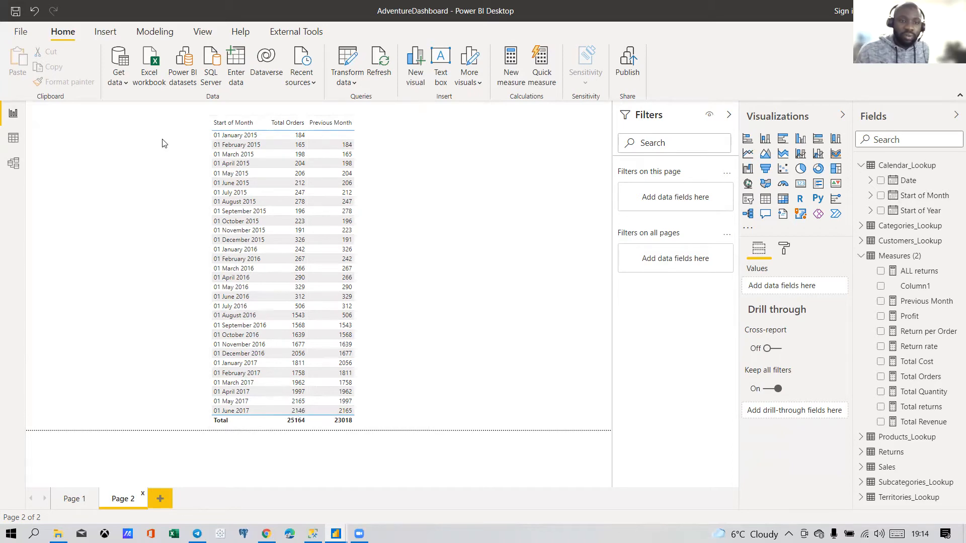
left_click(14, 137)
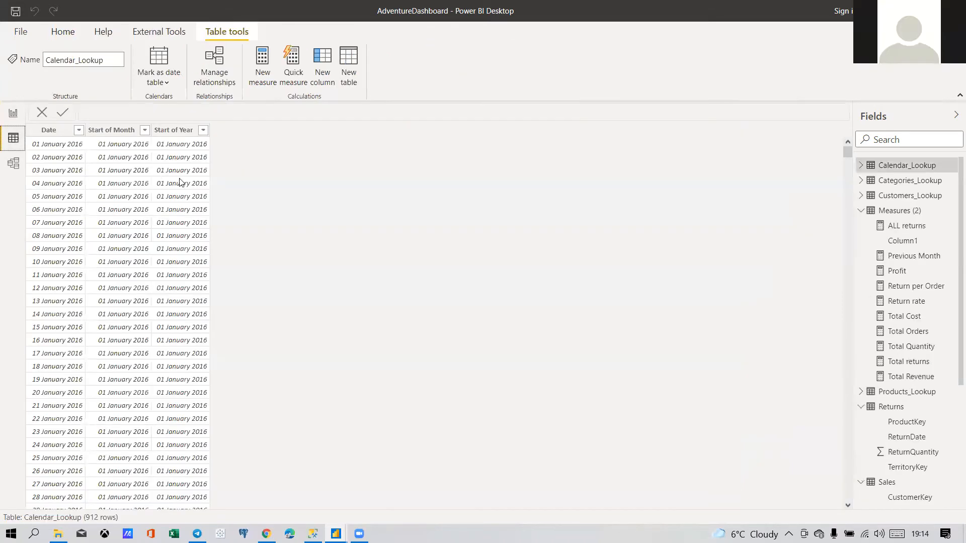
scroll(886, 408, "down", 2)
scroll(886, 409, "down", 1)
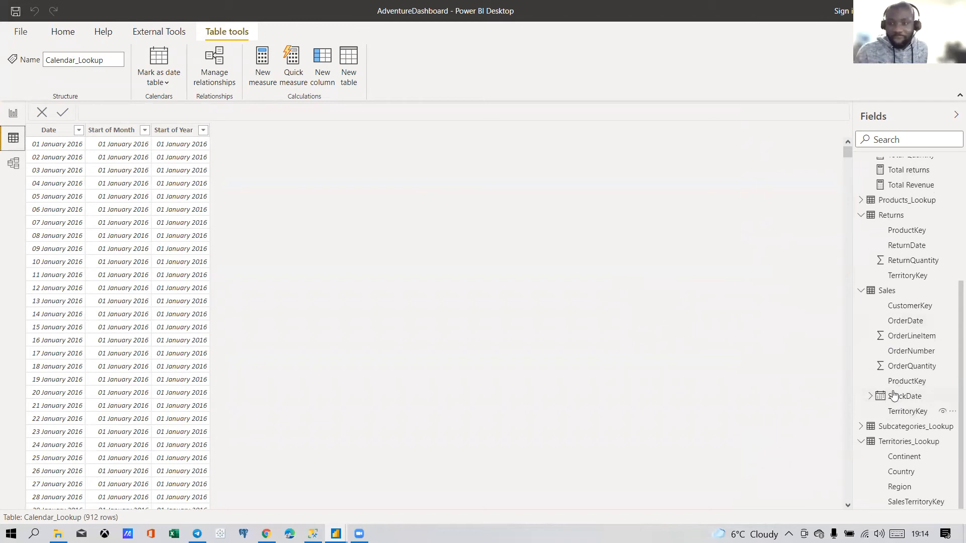
scroll(895, 352, "up", 4)
scroll(885, 371, "down", 5)
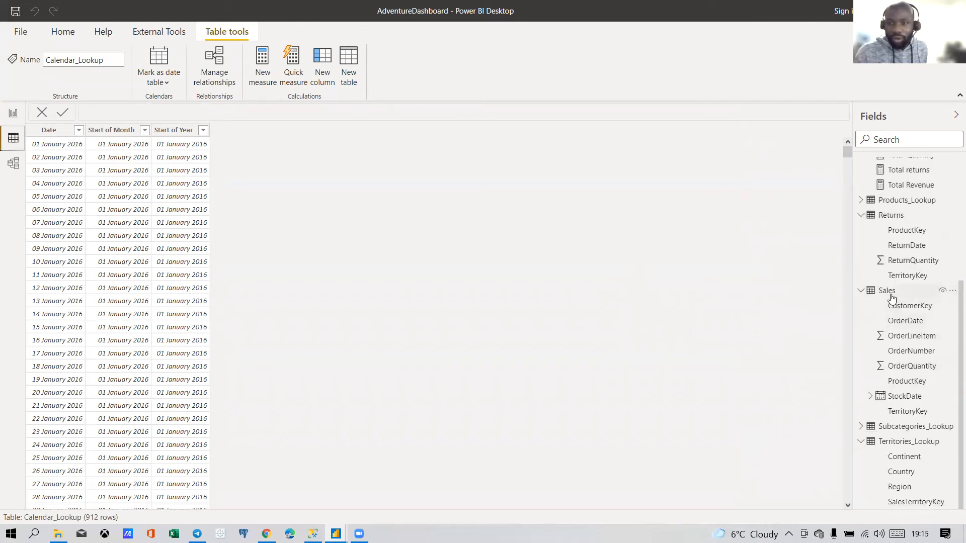
left_click(889, 296)
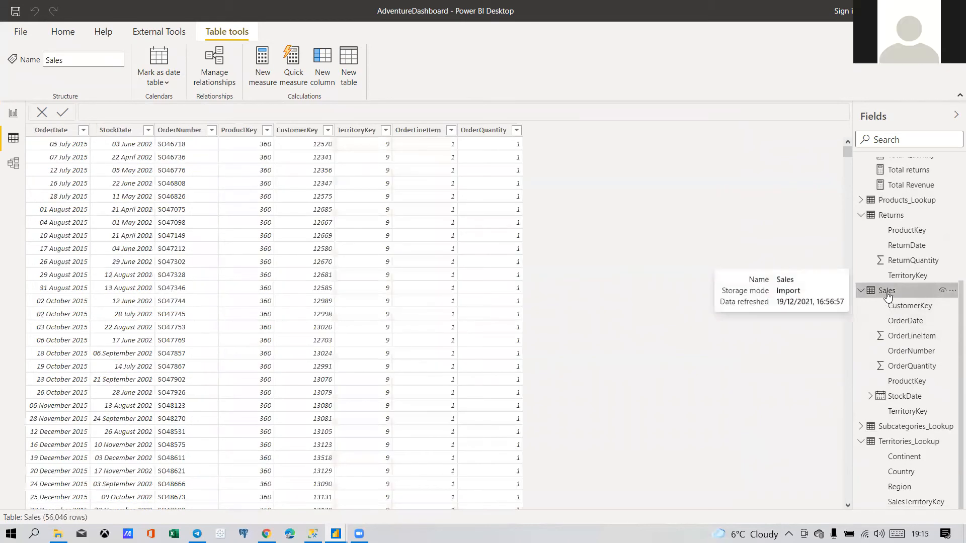
left_click(83, 131)
scroll(235, 279, "down", 10)
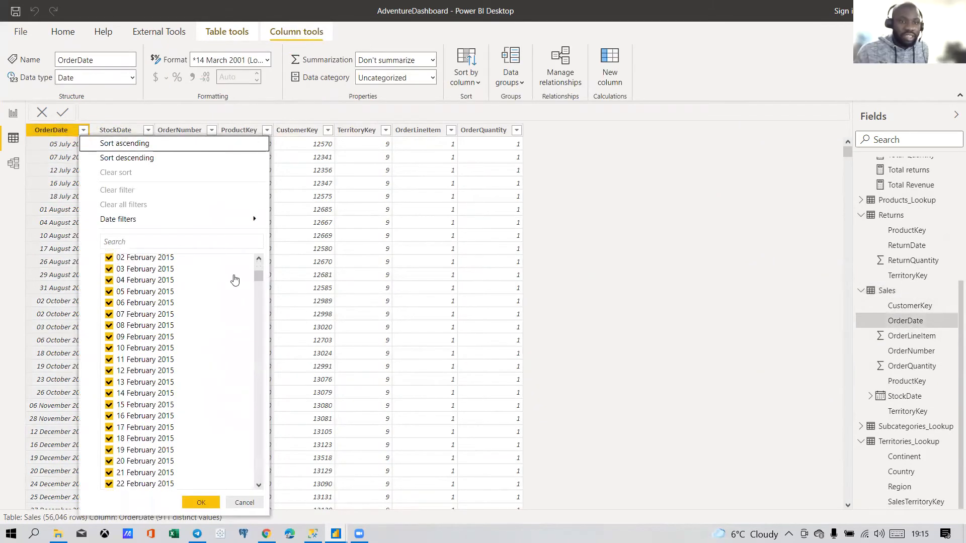
left_click_drag(258, 277, 258, 483)
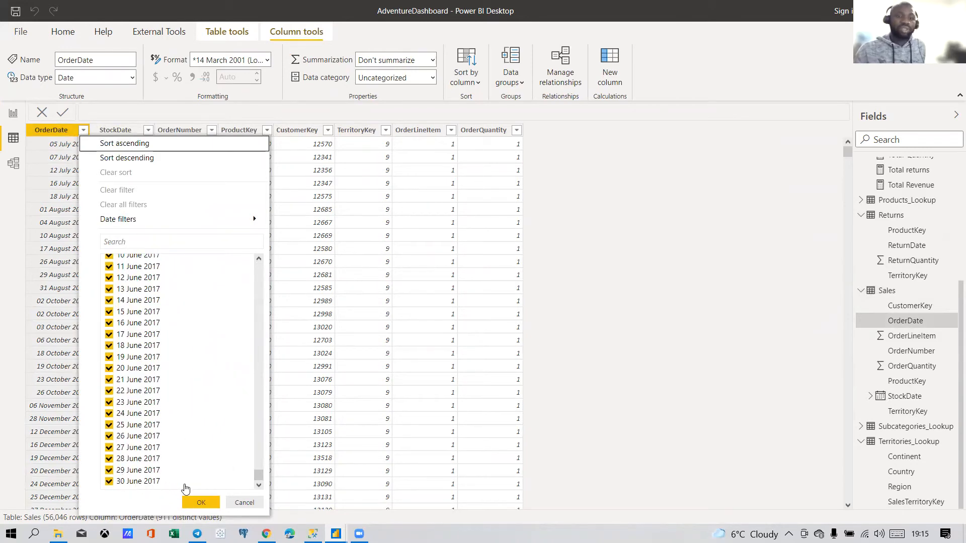
left_click(242, 505)
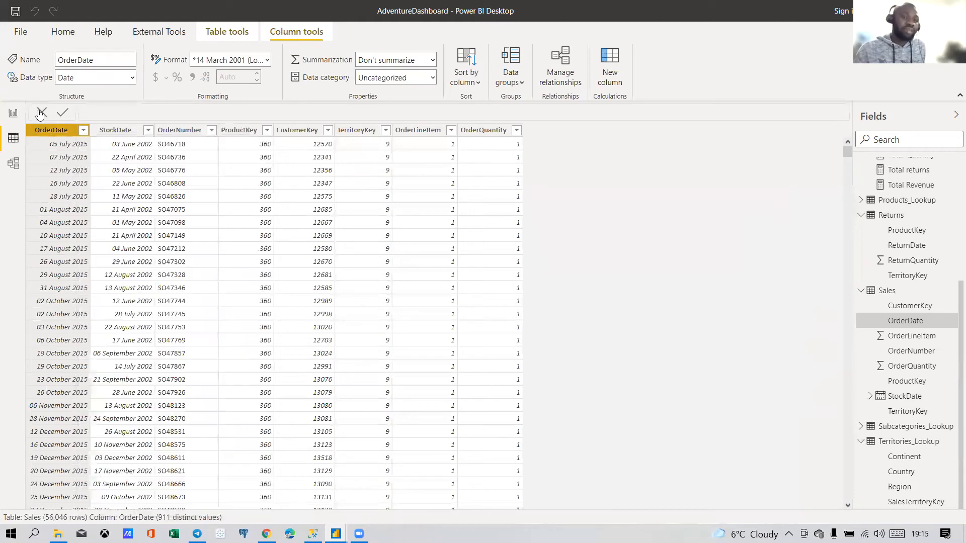
Step: Compare the last month of Total Orders in the Page 2 table with the KPI on Page 1, and select the KPI
left_click(14, 113)
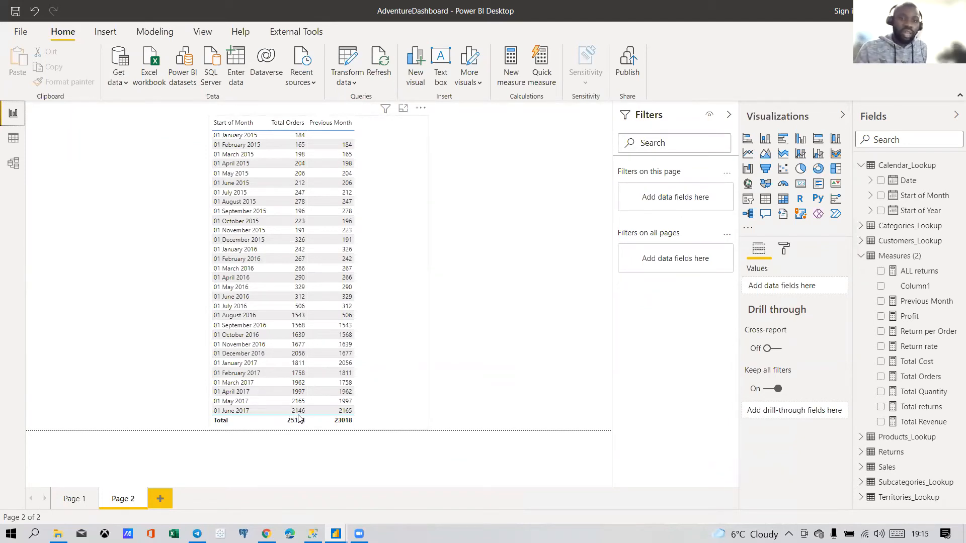
left_click(73, 499)
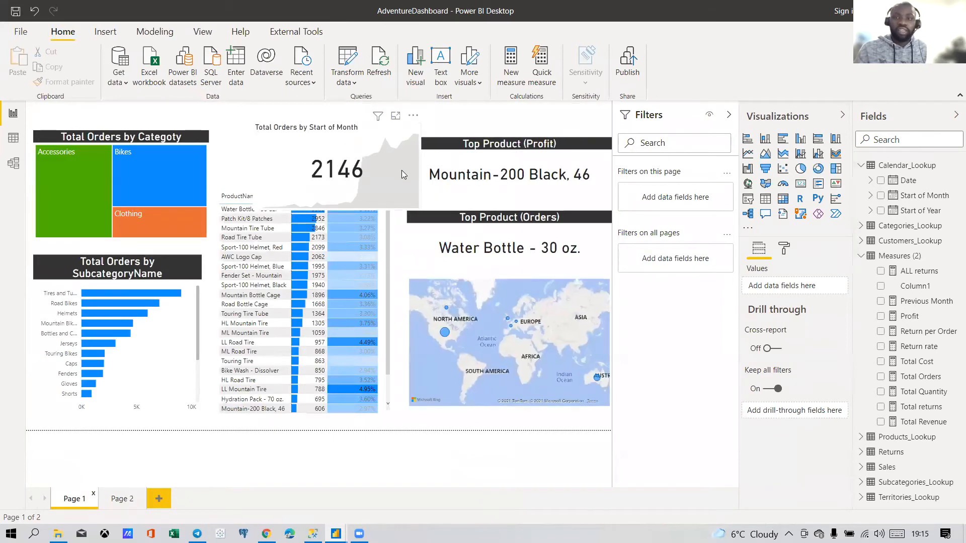
left_click(408, 174)
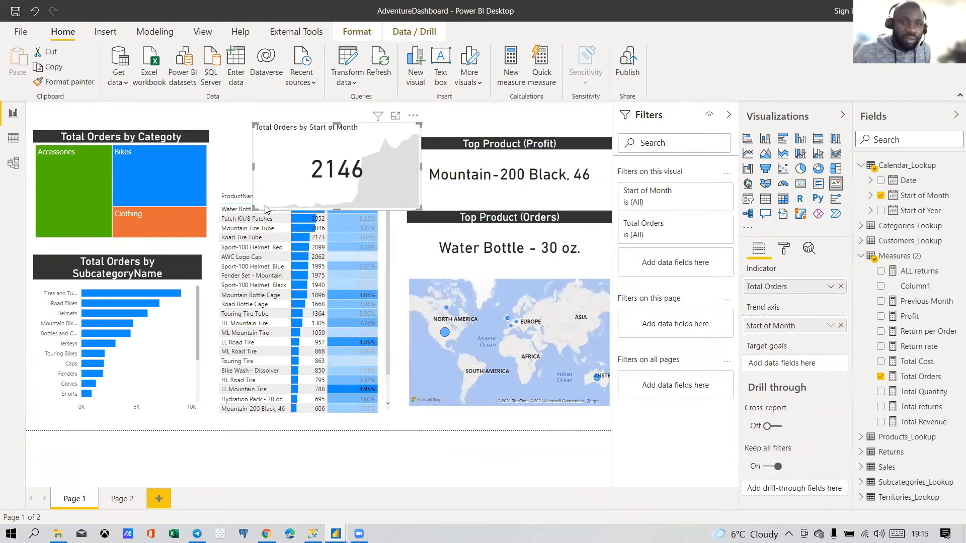
Step: Position the Total Orders KPI on Page 1 directly above the product table and shrink it so the table's header is uncovered
left_click(120, 504)
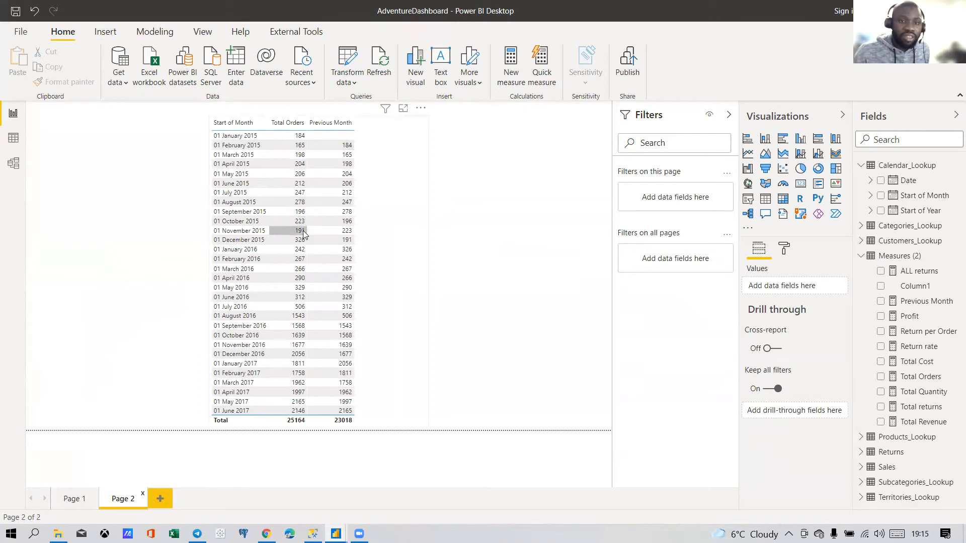
left_click(86, 498)
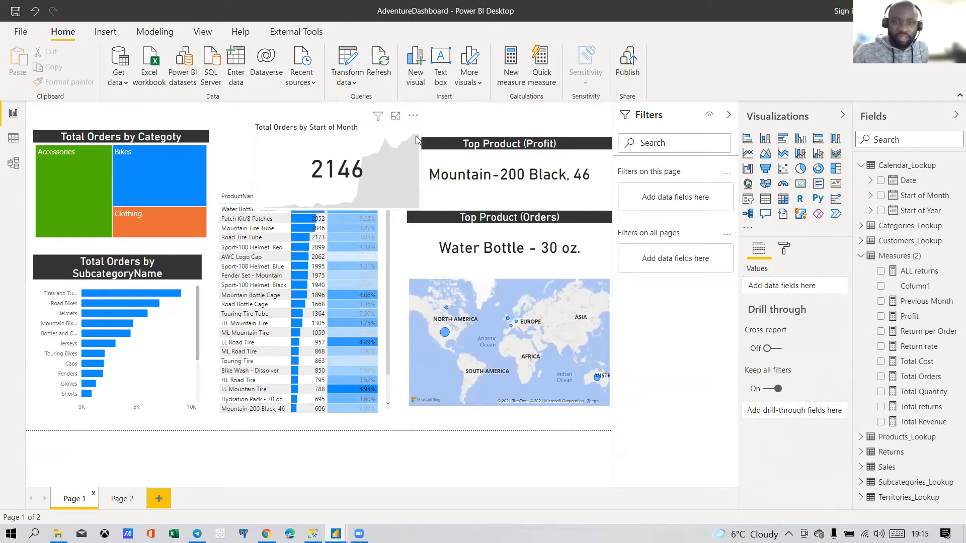
left_click_drag(413, 136, 387, 145)
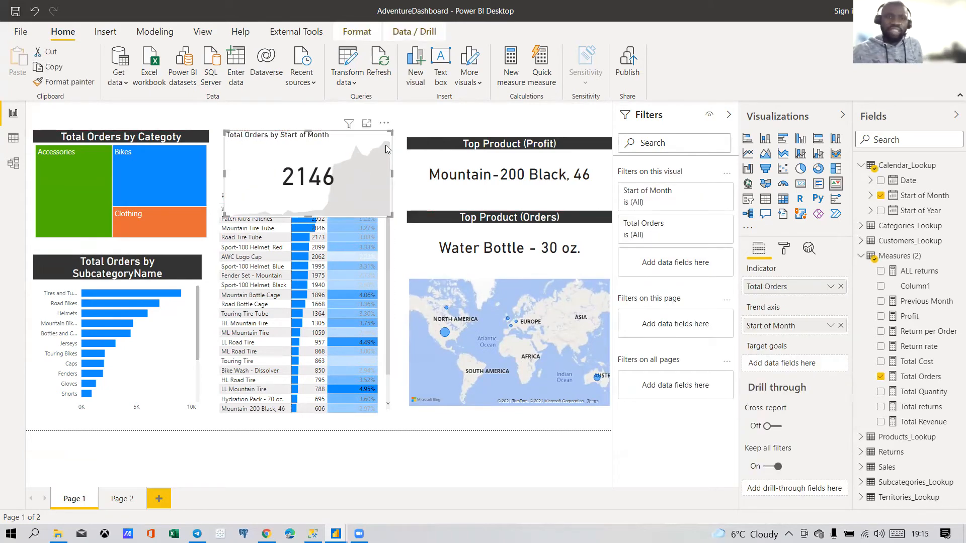
left_click_drag(390, 208, 352, 154)
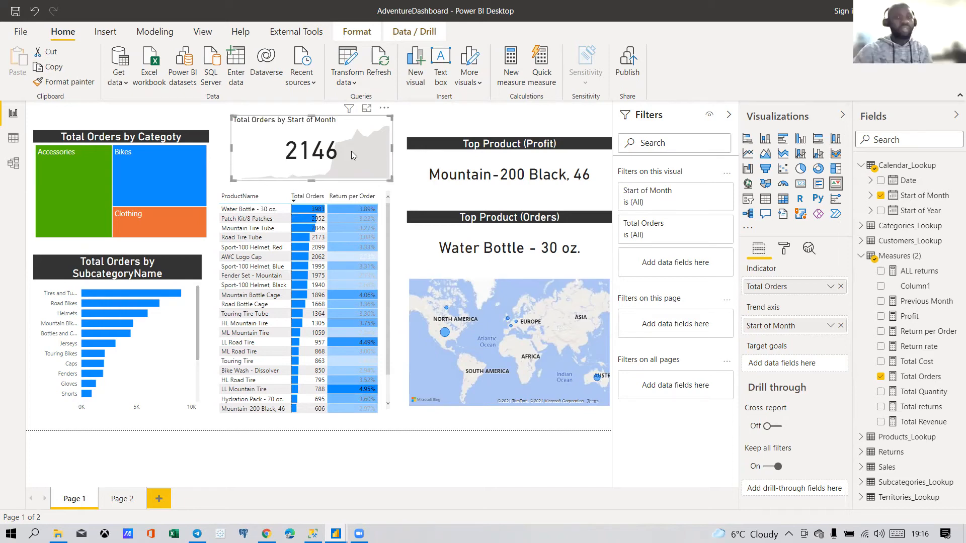
Step: Compare the Previous Month figures in the Page 2 table with the KPI on Page 1 and review the KPI's field assignments
left_click(121, 500)
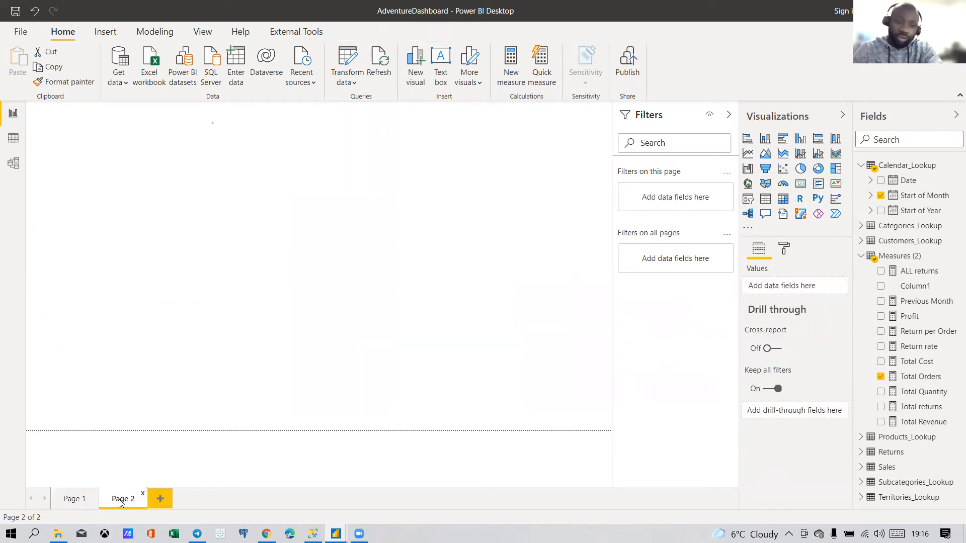
left_click(375, 151)
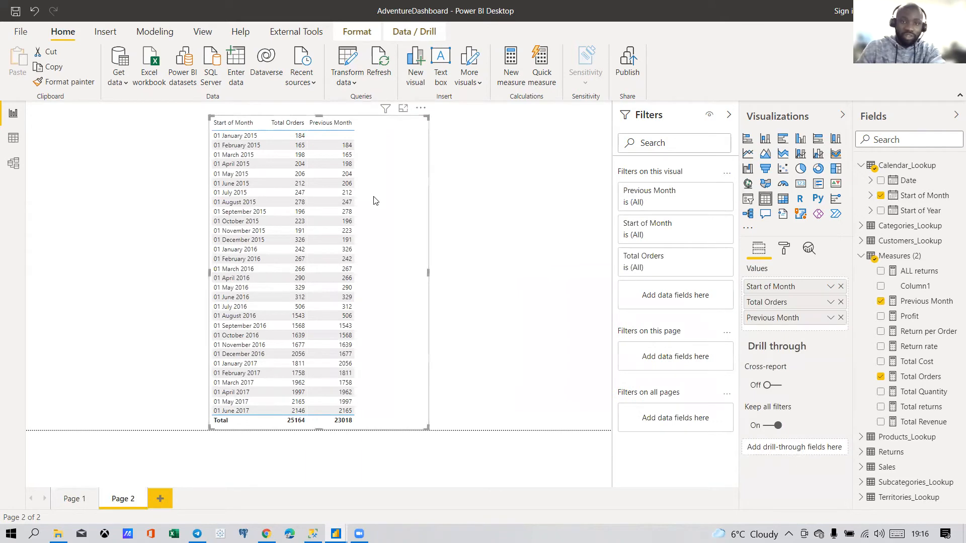
left_click(75, 503)
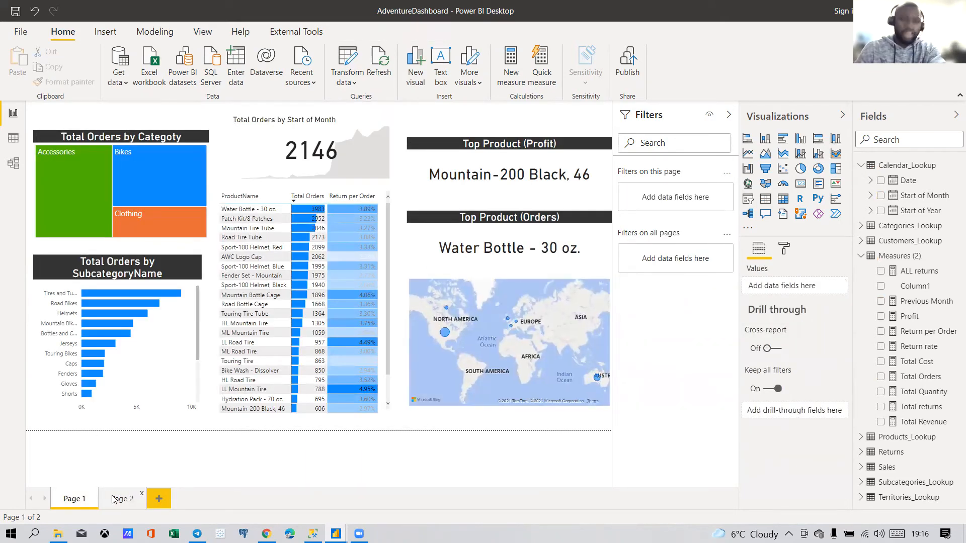
left_click(114, 498)
left_click(71, 499)
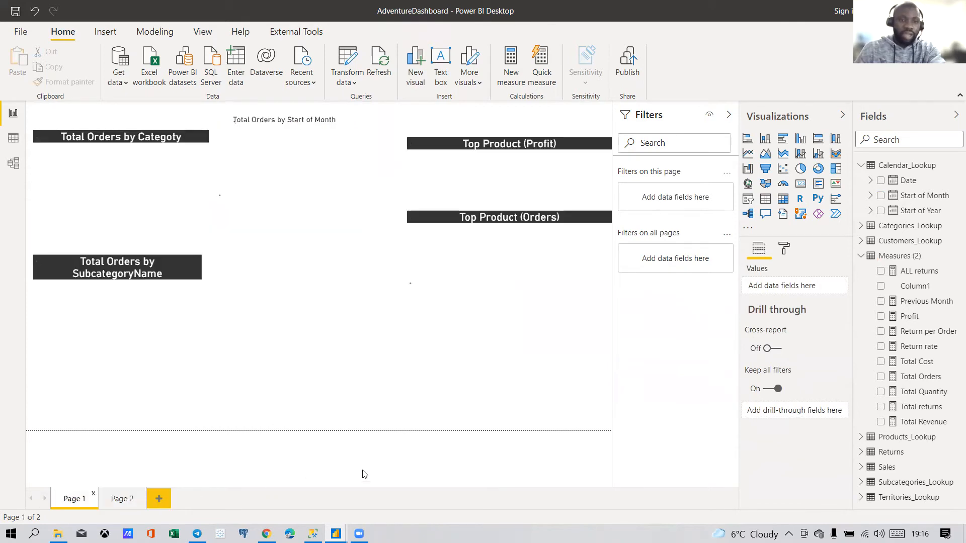
left_click(370, 162)
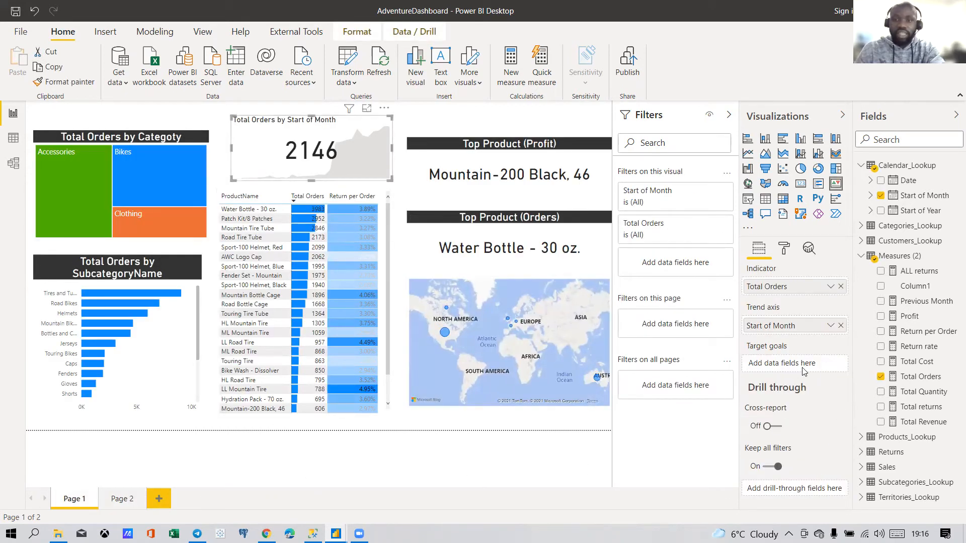
Step: Add a new measure named Target to the Measures (2) table
left_click(120, 499)
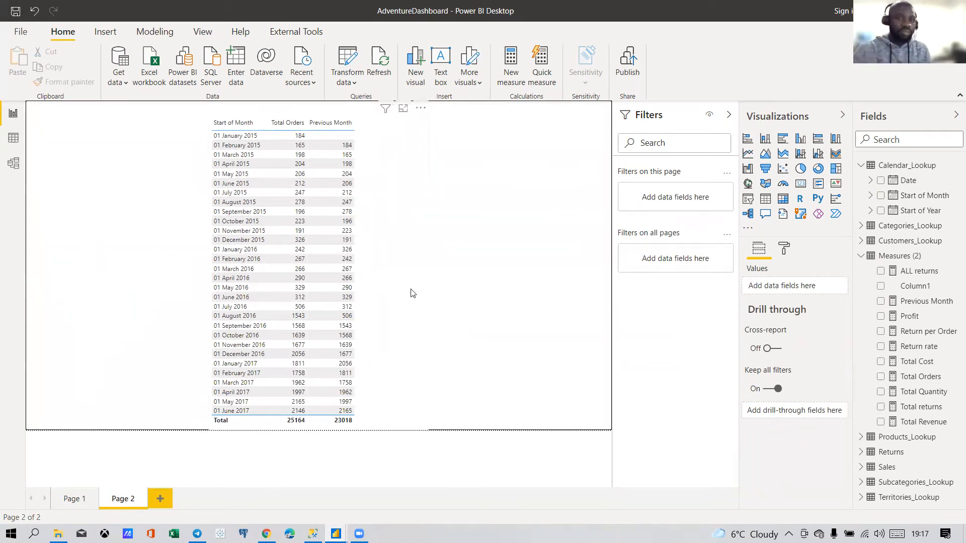
left_click(391, 274)
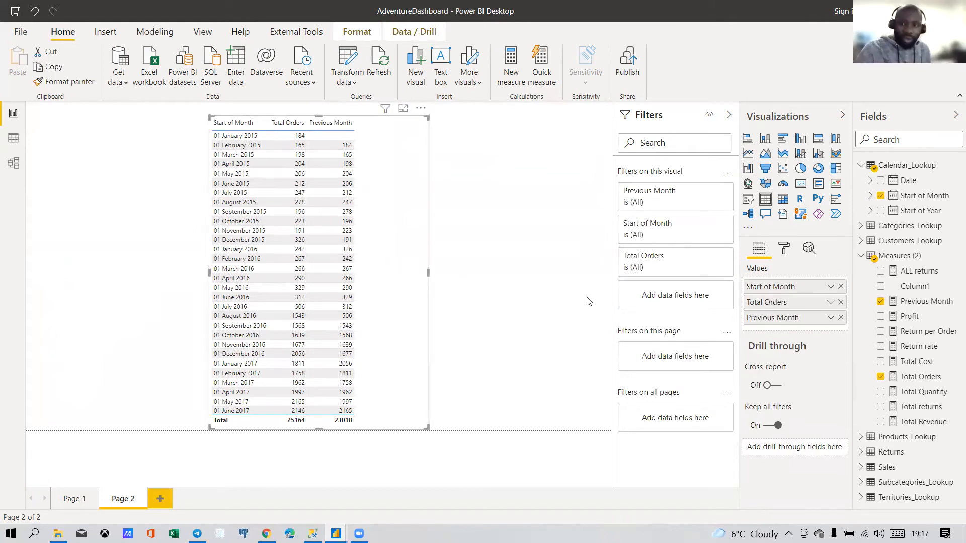
right_click(907, 257)
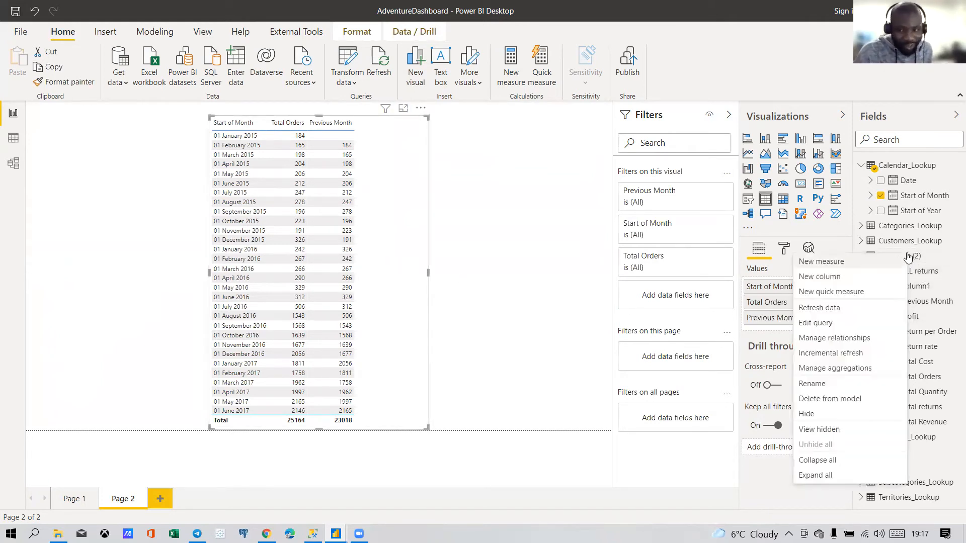
left_click(850, 262)
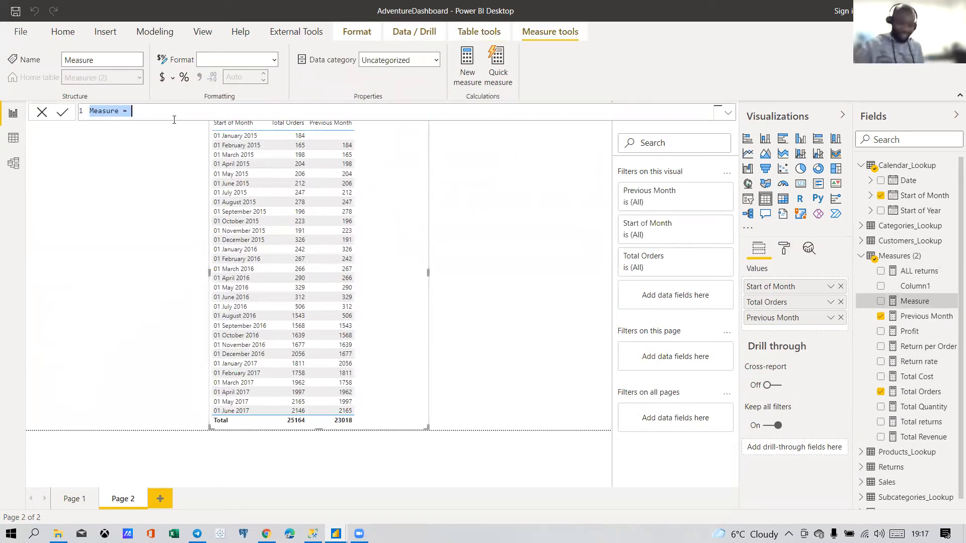
type("T")
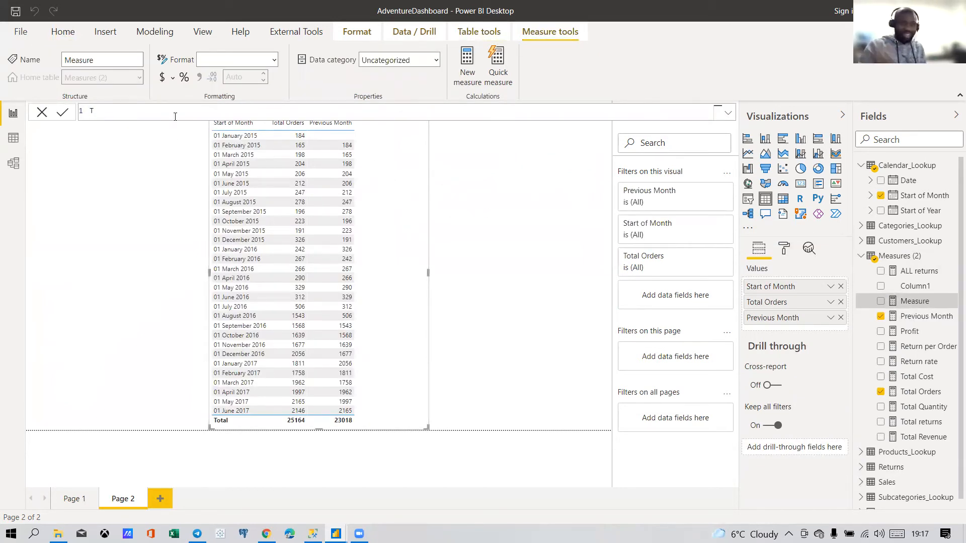
type("arget ")
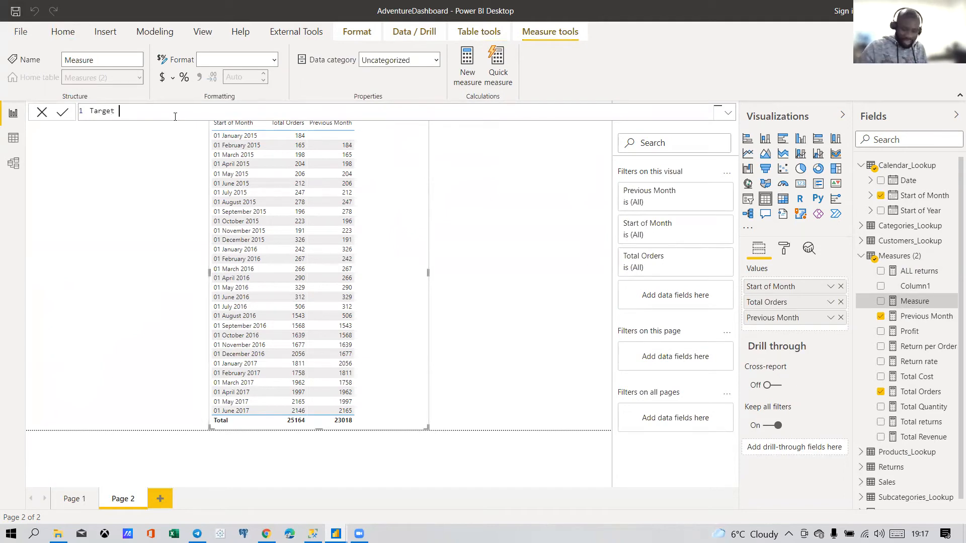
Step: Define the Target measure as [Previous Month] * 1.1 and commit the formula
type("= prev")
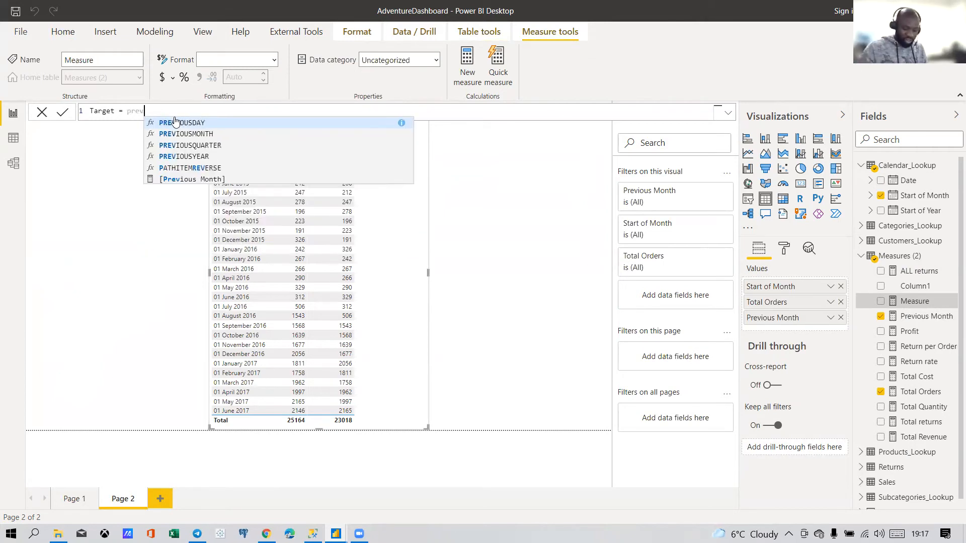
type("ious")
key("Down")
key("Down")
key("Down")
key("Down")
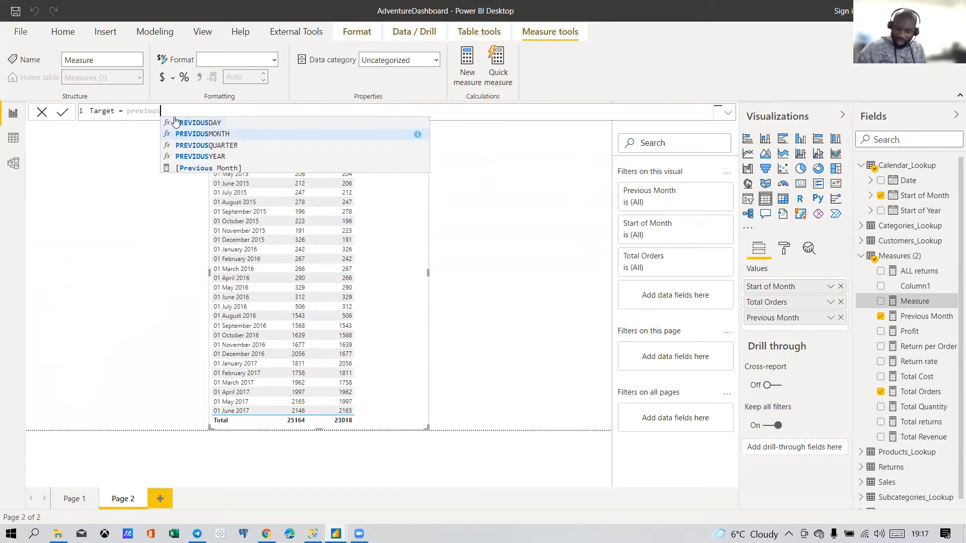
key("Tab")
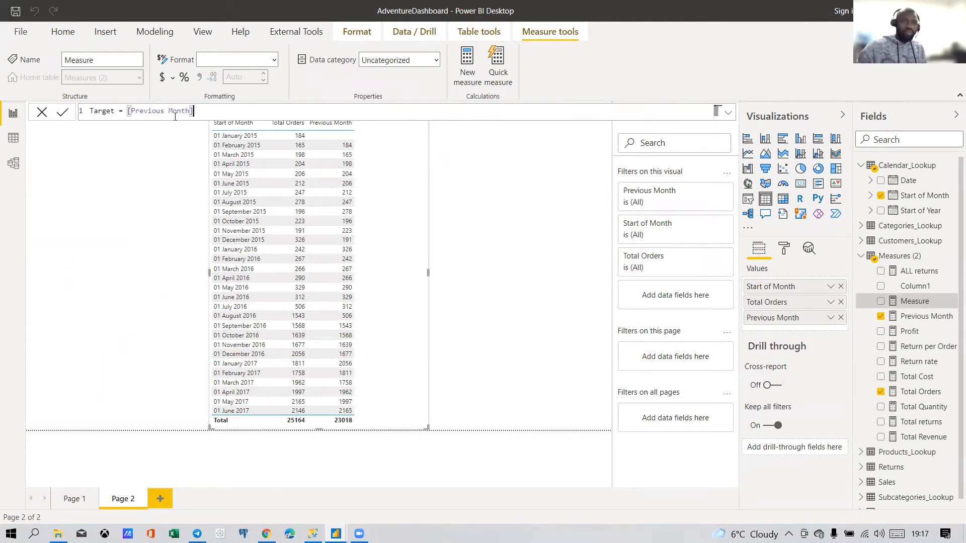
type("* 1.1")
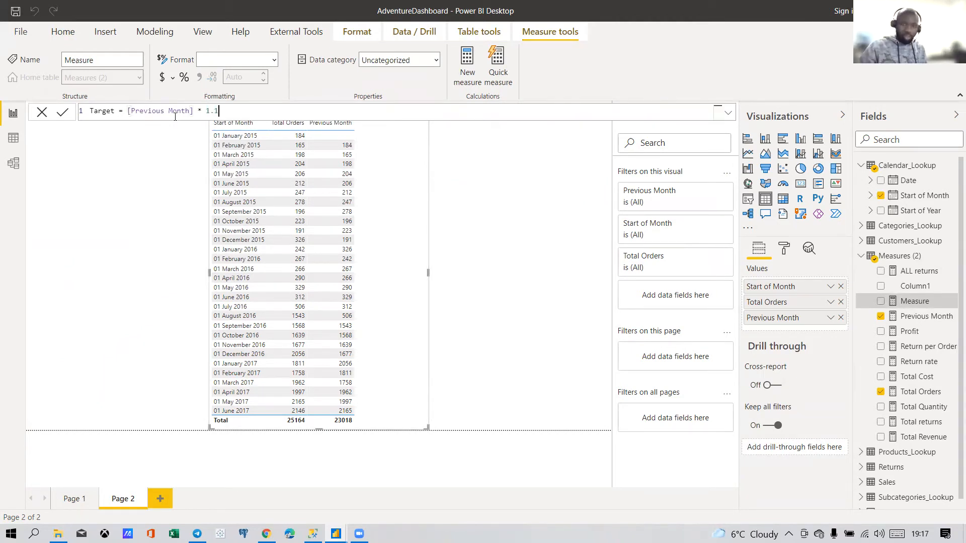
key("Return")
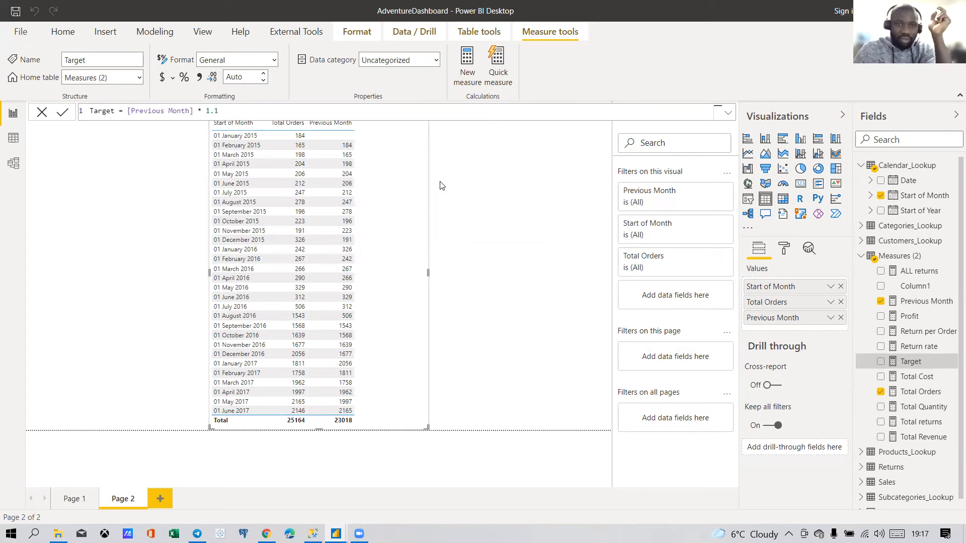
Step: Add the Target measure as a column in the monthly orders table on Page 2
left_click(473, 170)
left_click(377, 210)
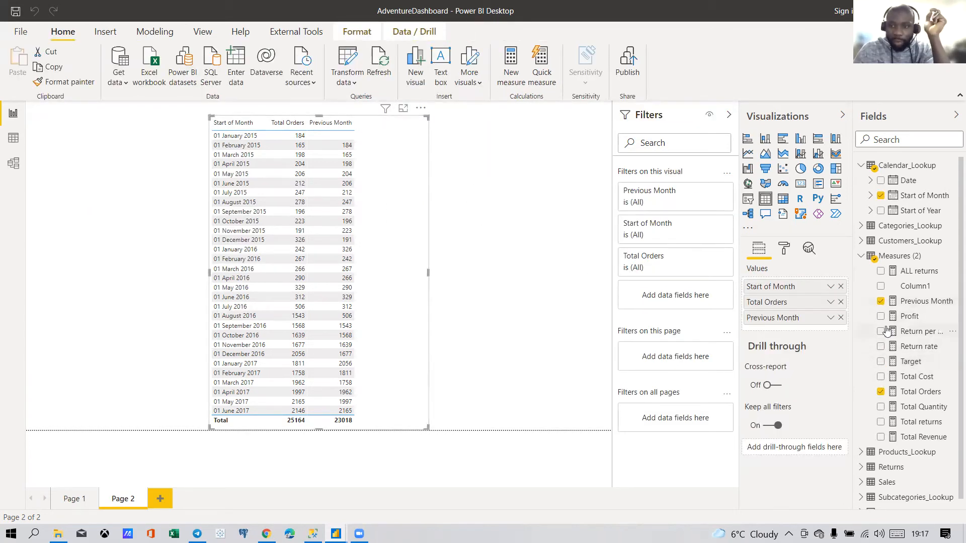
left_click(881, 361)
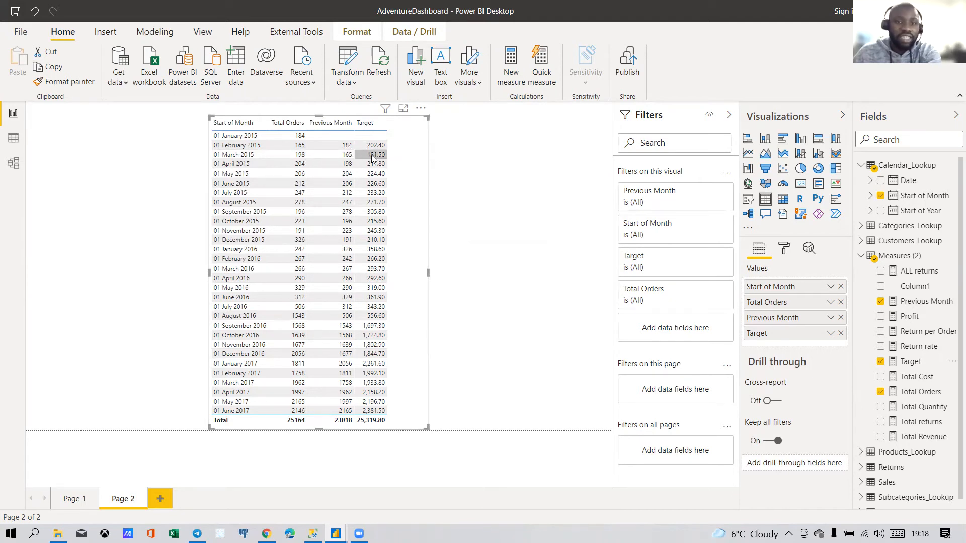
Step: Use the Target measure as the target goal of the KPI on Page 1 and enlarge the KPI slightly
left_click(75, 499)
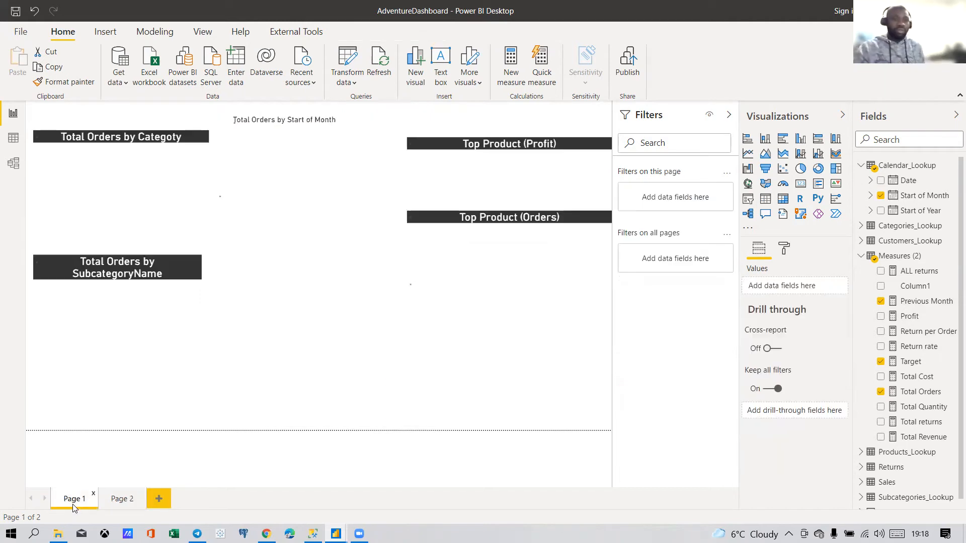
left_click(368, 162)
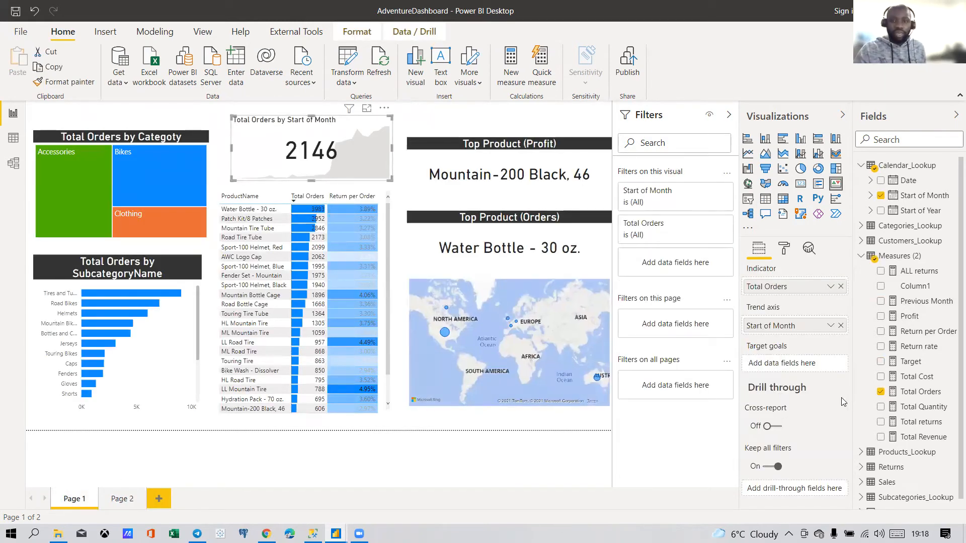
scroll(901, 296, "down", 1)
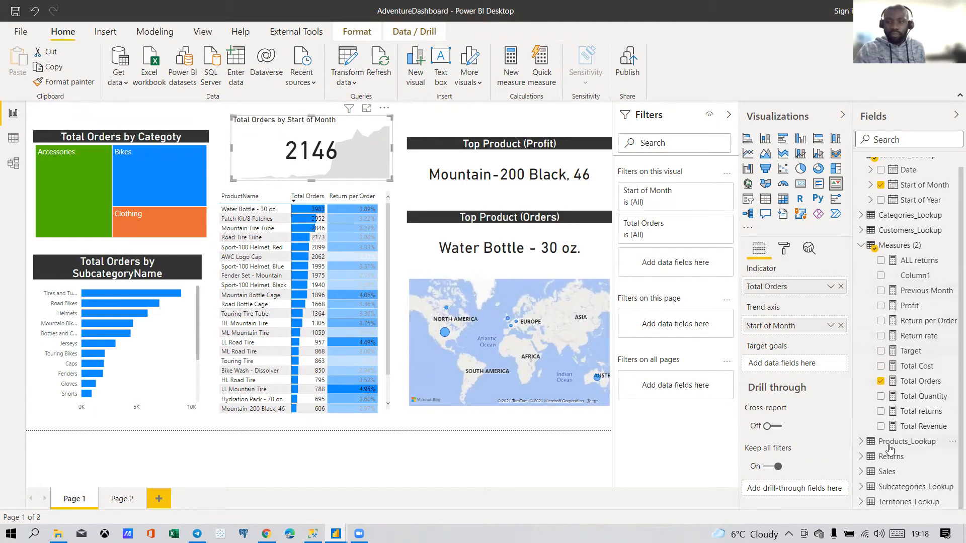
left_click(880, 355)
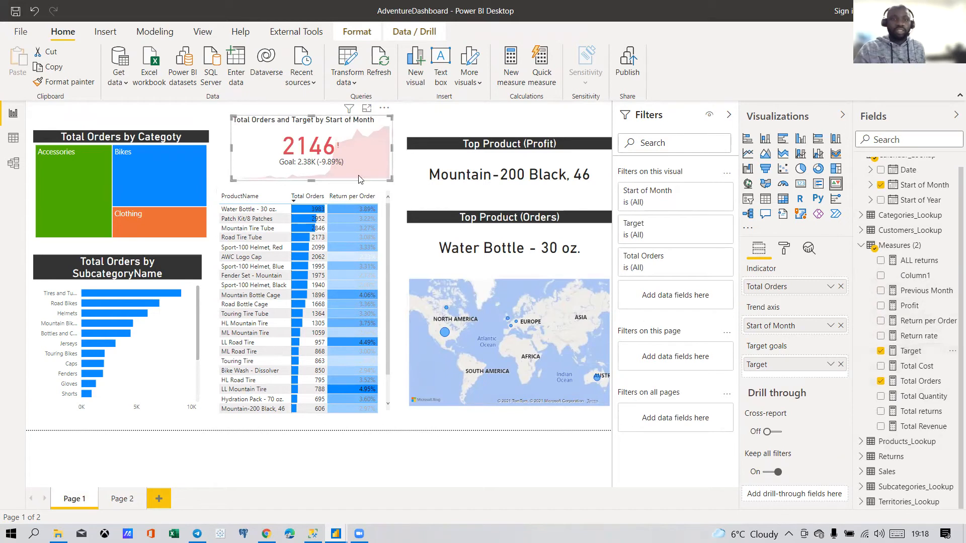
left_click_drag(389, 181, 407, 203)
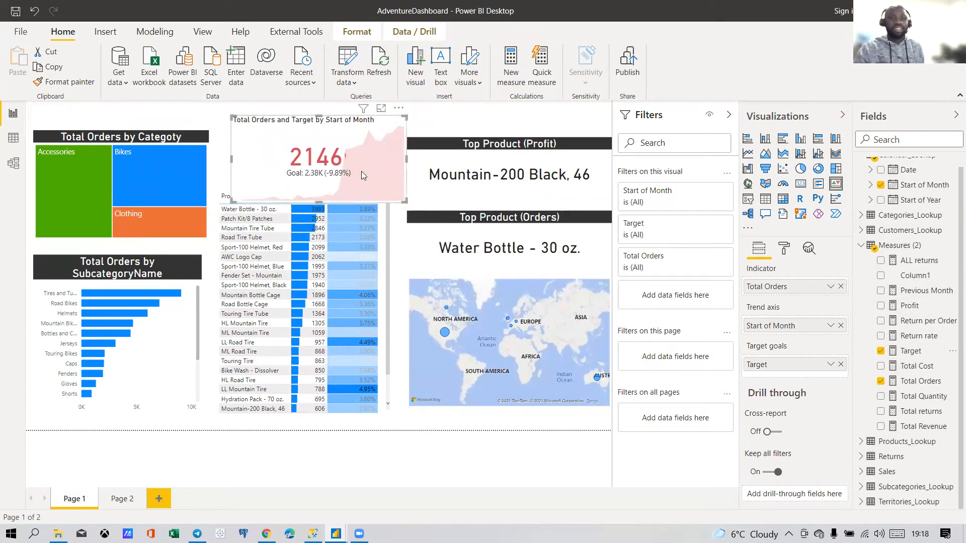
Step: Check the June 2017 Target on Page 2 against the KPI's goal, and refit the KPI above the product table on Page 1
left_click(119, 498)
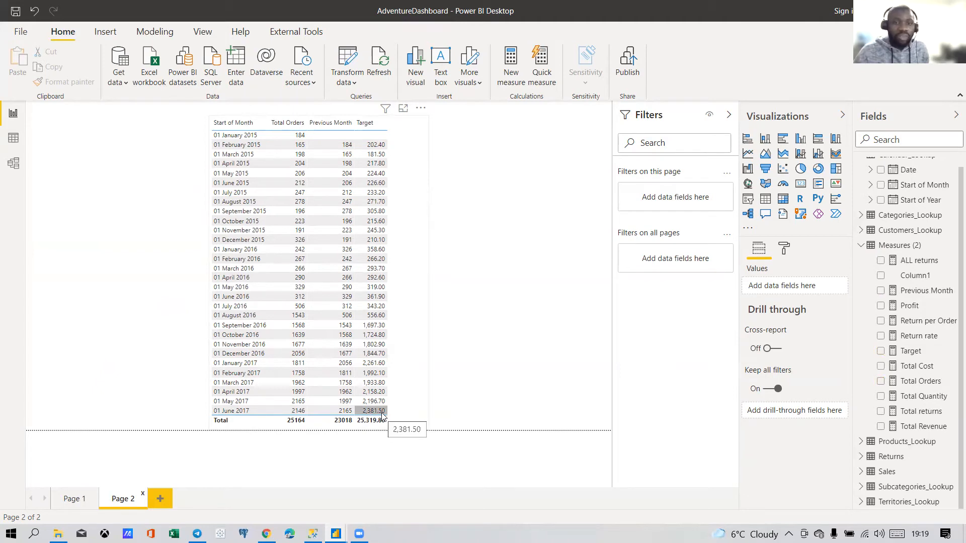
left_click(75, 497)
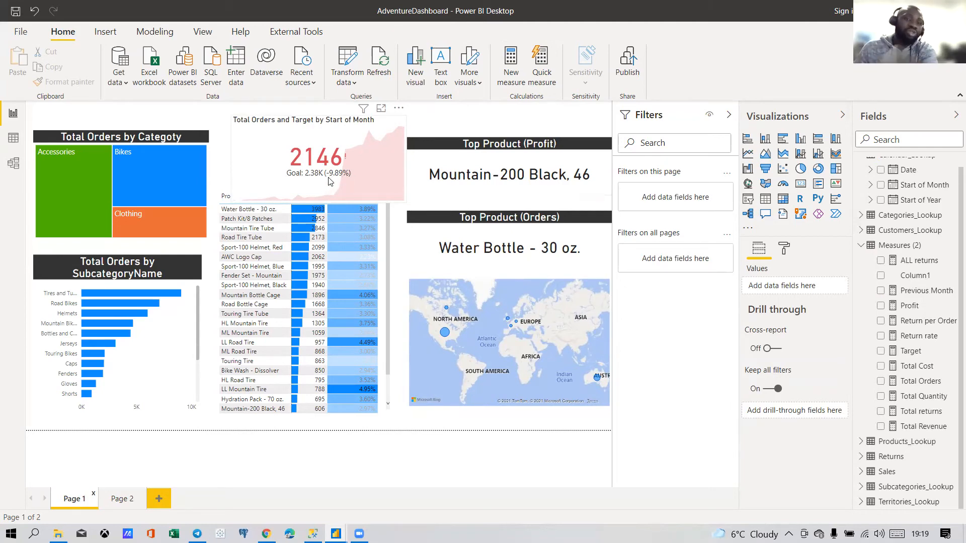
left_click(361, 173)
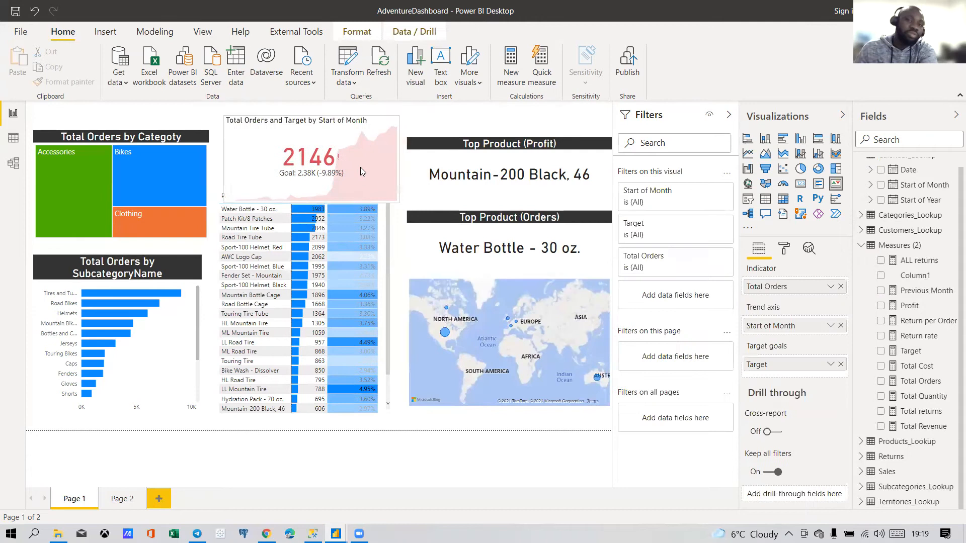
left_click_drag(360, 168, 360, 167)
left_click_drag(390, 195, 367, 186)
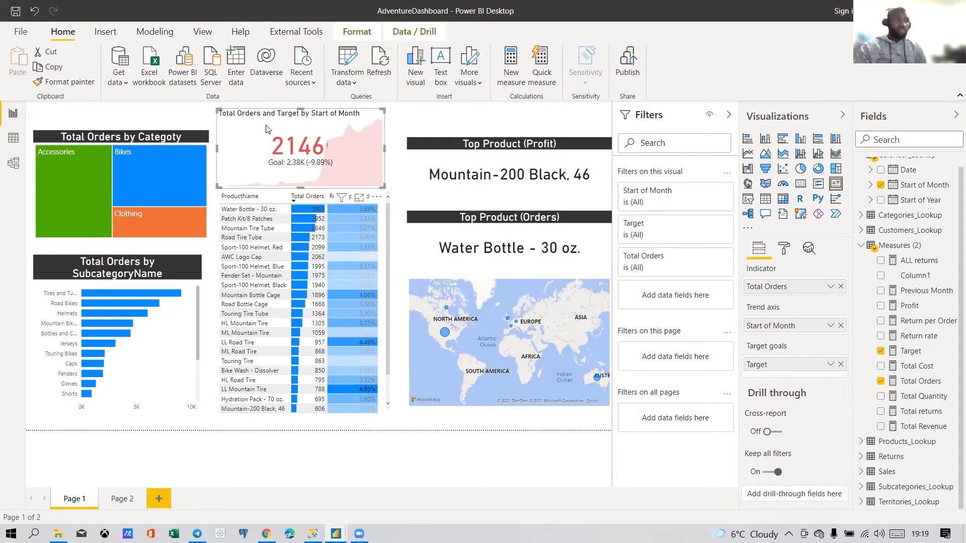
Step: Examine the KPI's color coding settings, including the direction and the good, neutral and bad colors
left_click(784, 248)
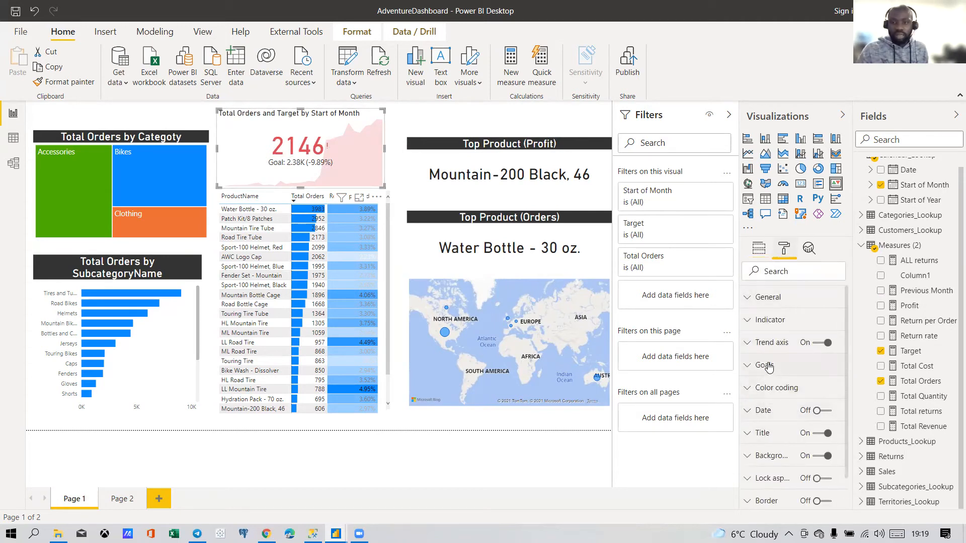
left_click(768, 397)
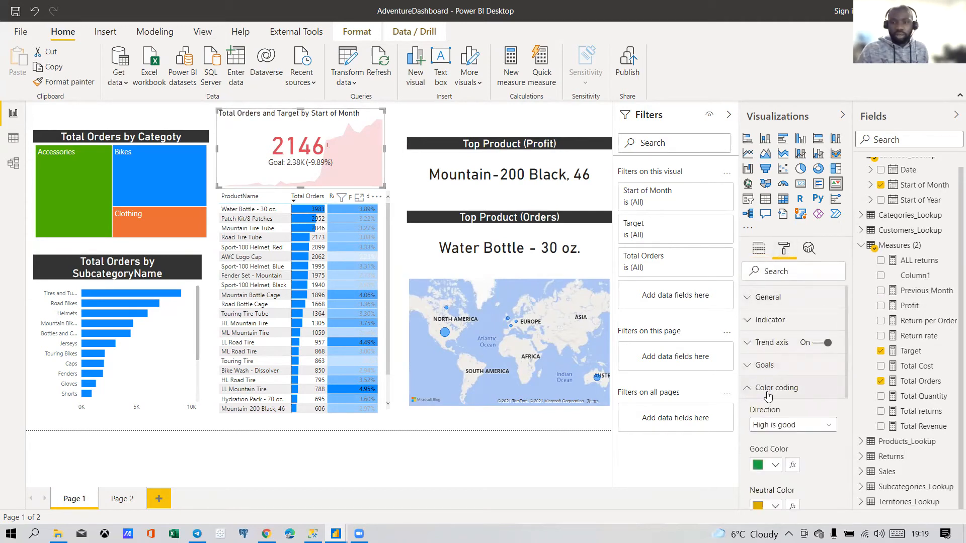
scroll(774, 425, "down", 2)
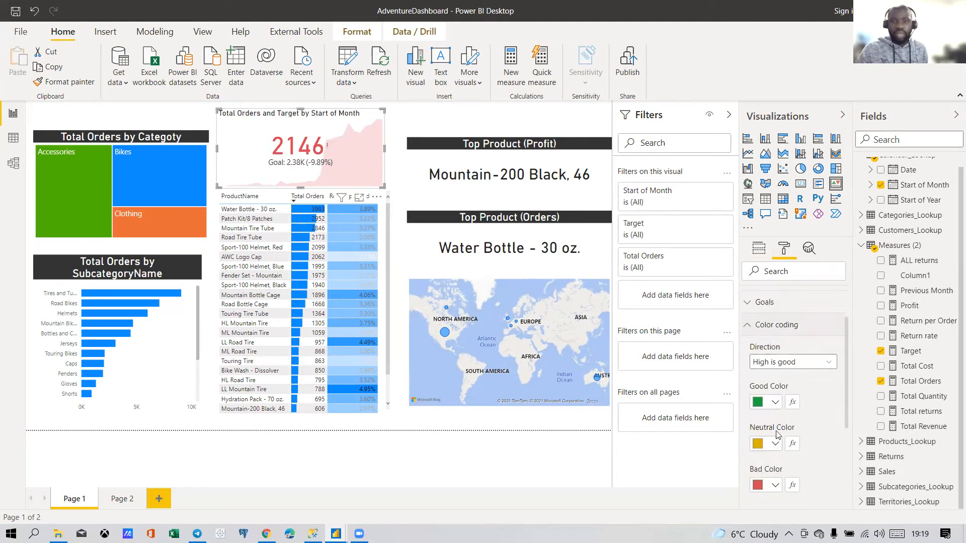
scroll(778, 405, "down", 2)
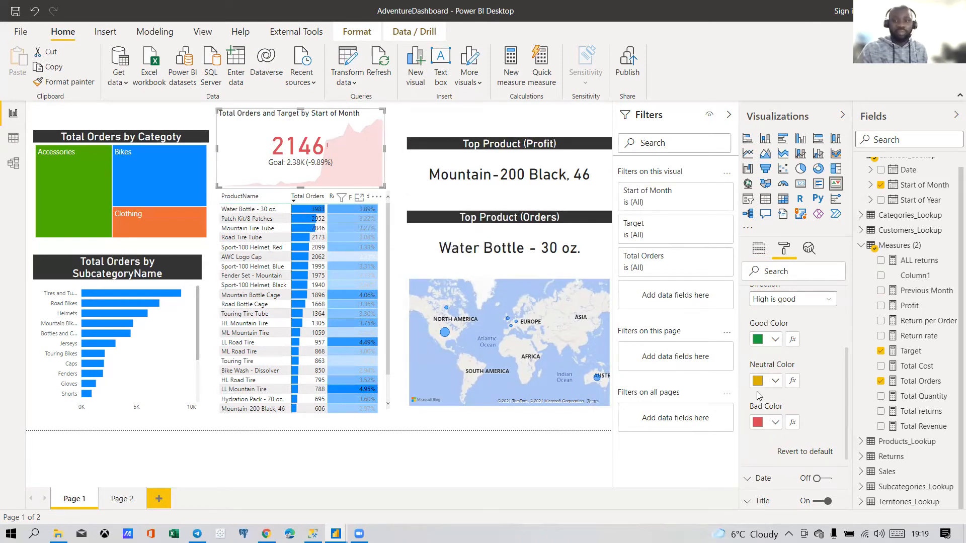
Step: Narrow the KPI slightly and set its title text to Monthly Orders
left_click_drag(386, 187, 362, 180)
scroll(844, 327, "up", 3)
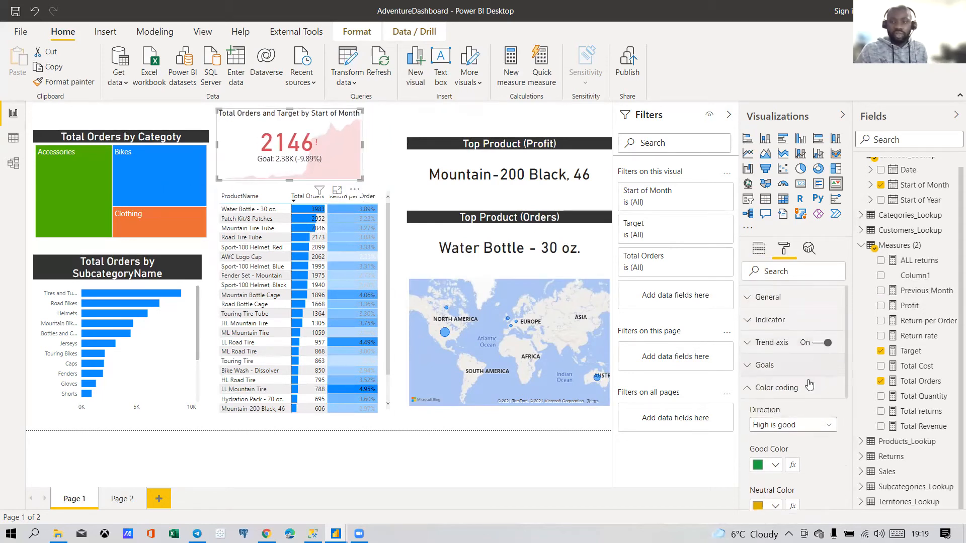
left_click(774, 395)
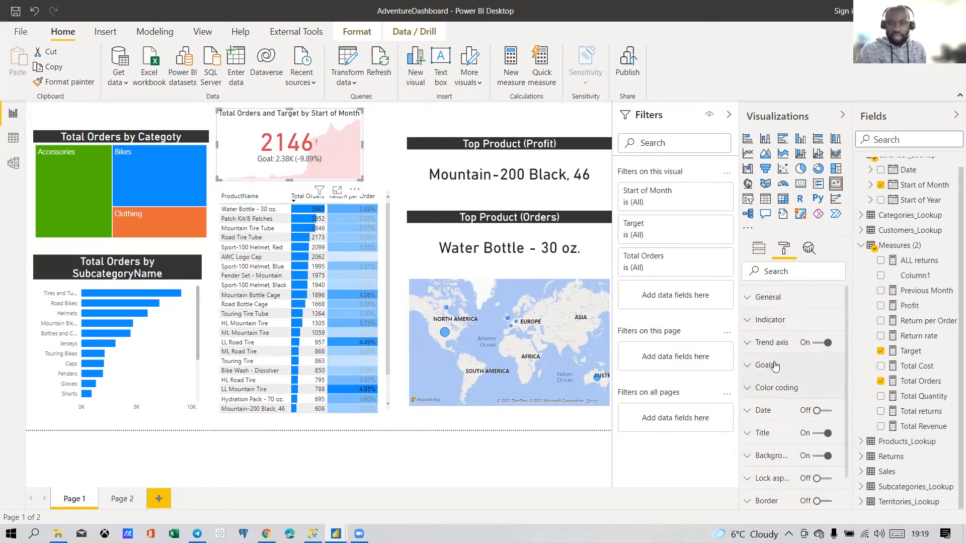
left_click(772, 322)
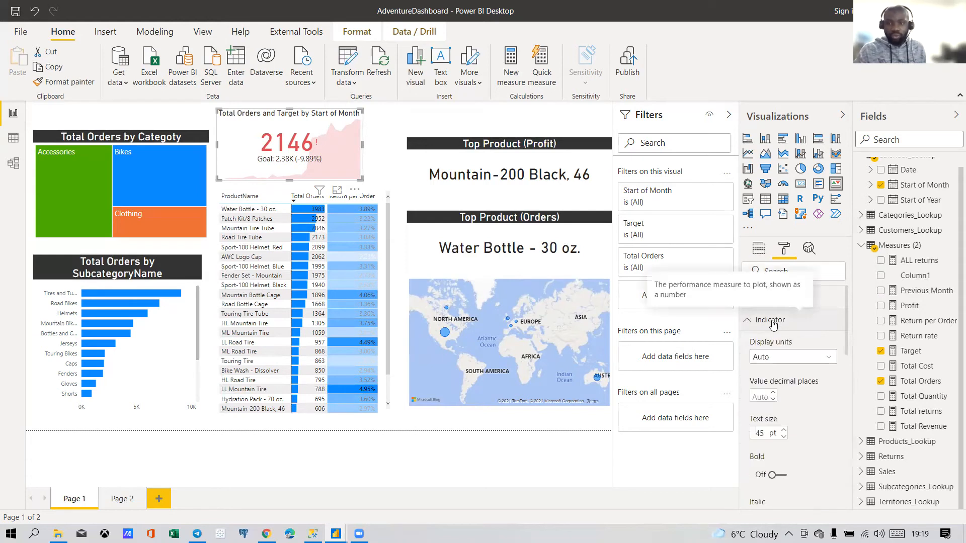
left_click(773, 322)
scroll(772, 397, "down", 2)
left_click(771, 393)
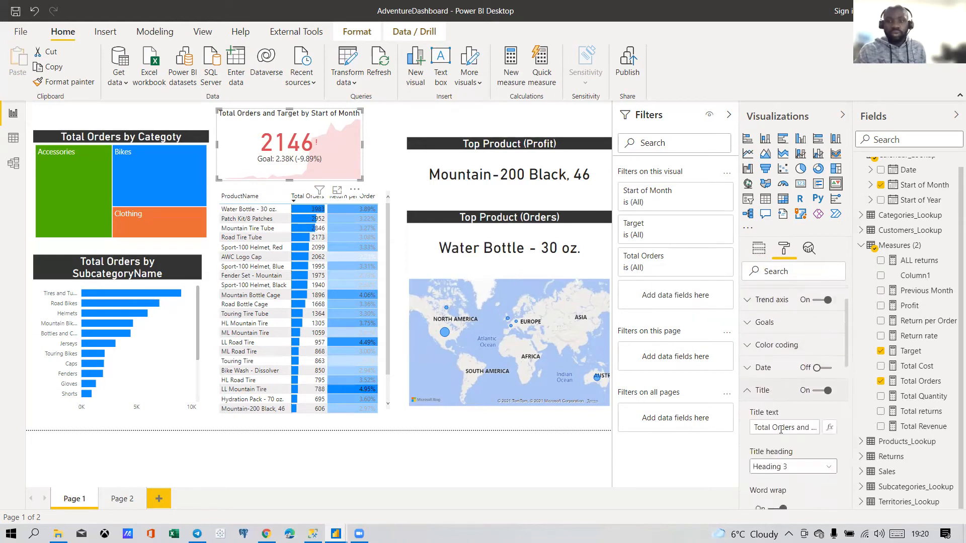
left_click(786, 428)
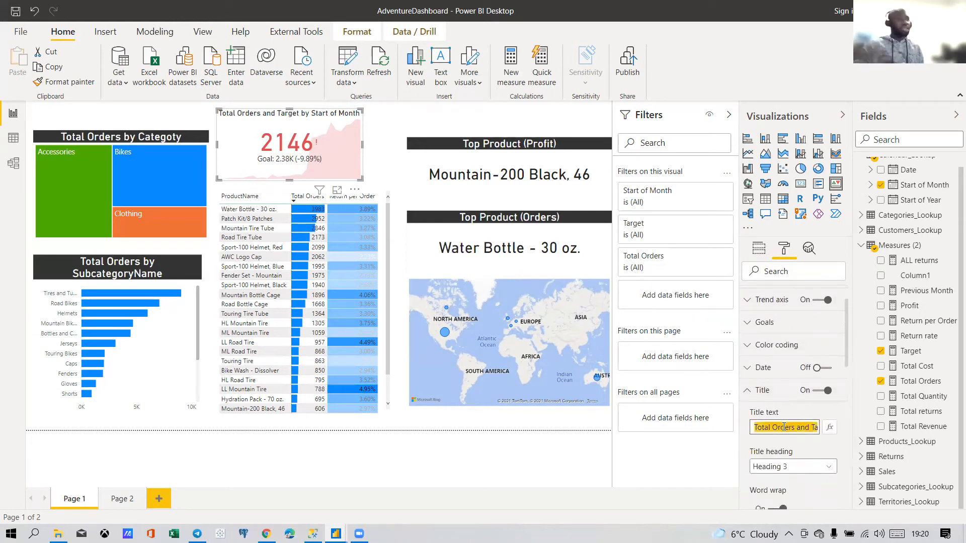
type("Mo")
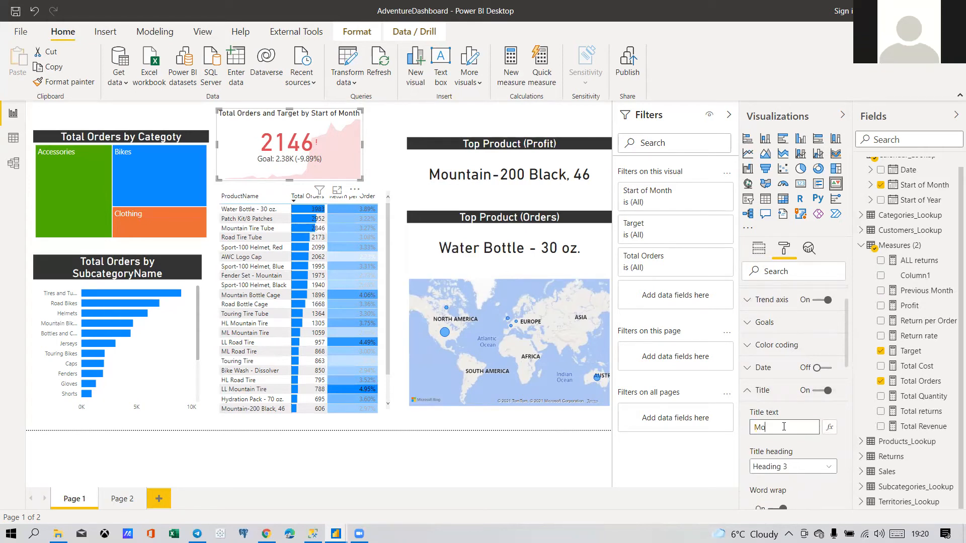
type("nthl")
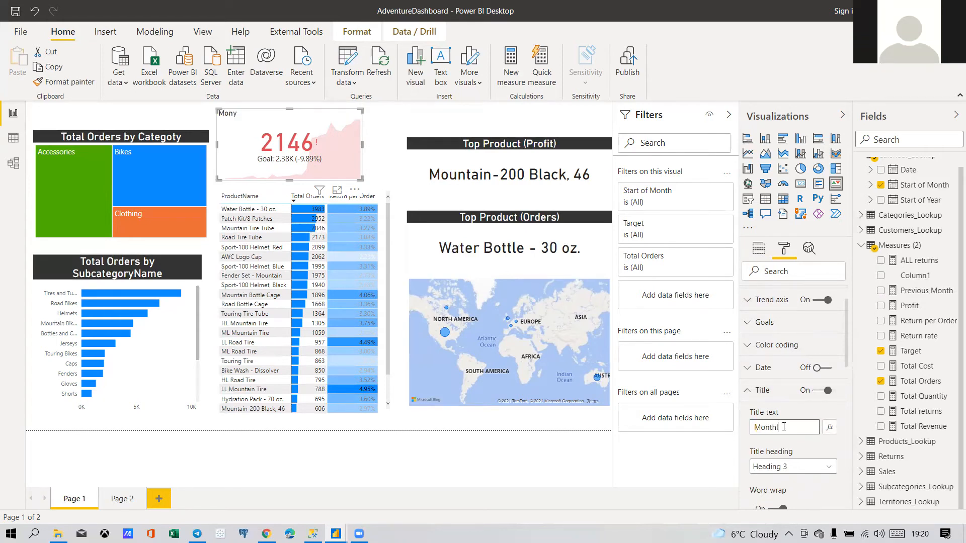
type("y Orders")
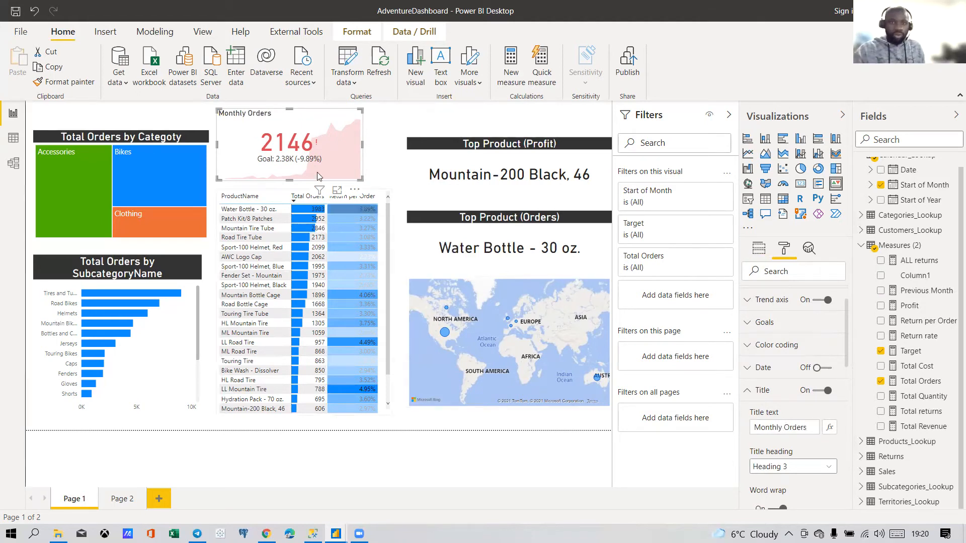
Step: Copy the Top Product (Profit) card's formatting to the Monthly Orders KPI and reposition the KPI above the product table
left_click(422, 155)
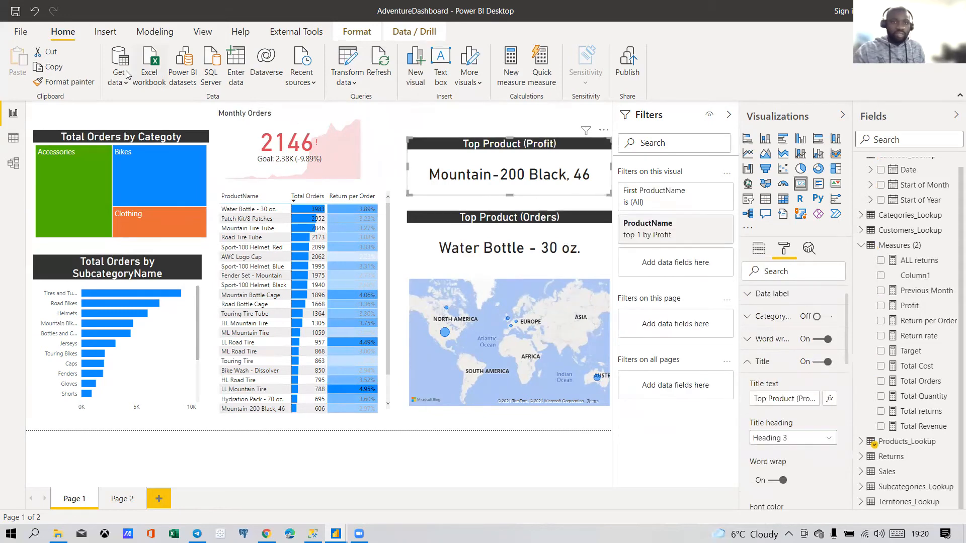
left_click(65, 81)
left_click(334, 135)
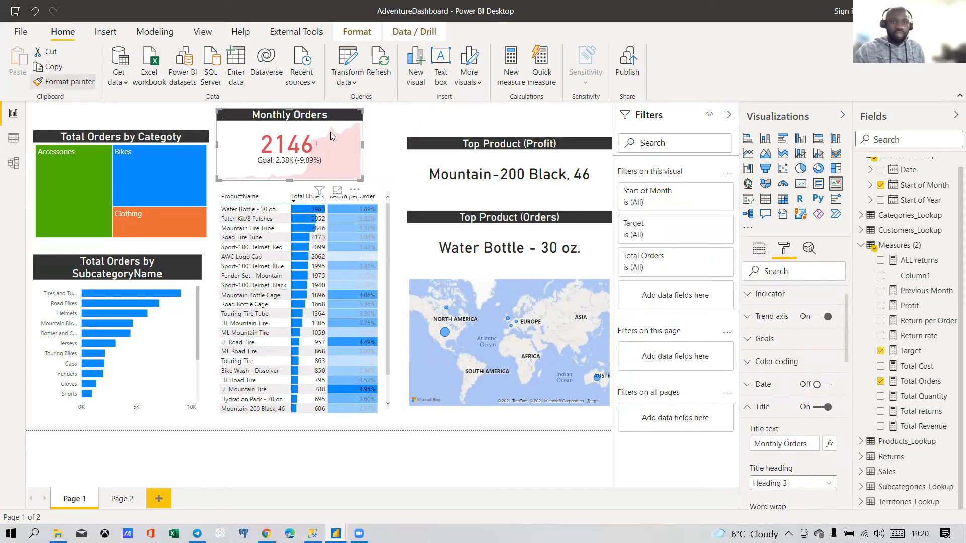
left_click_drag(349, 162, 352, 183)
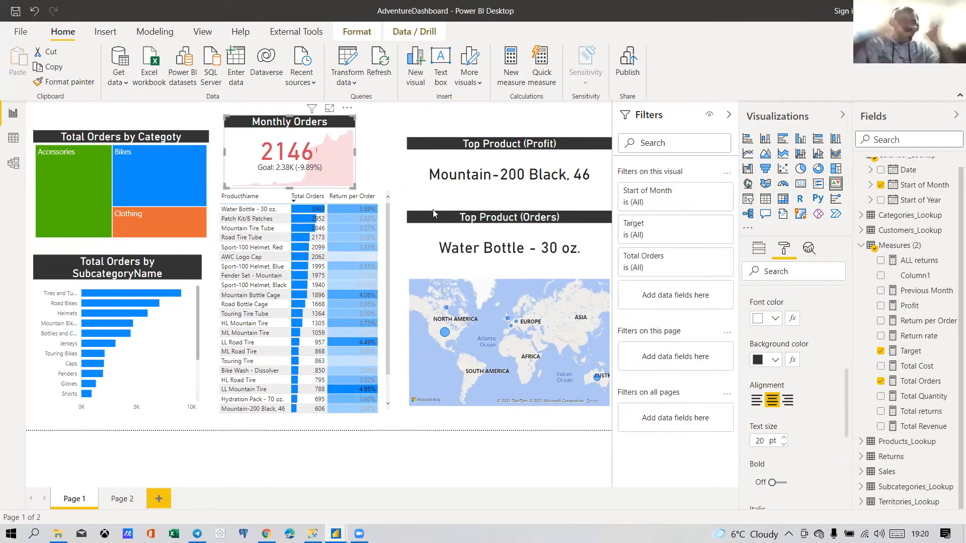
left_click(728, 116)
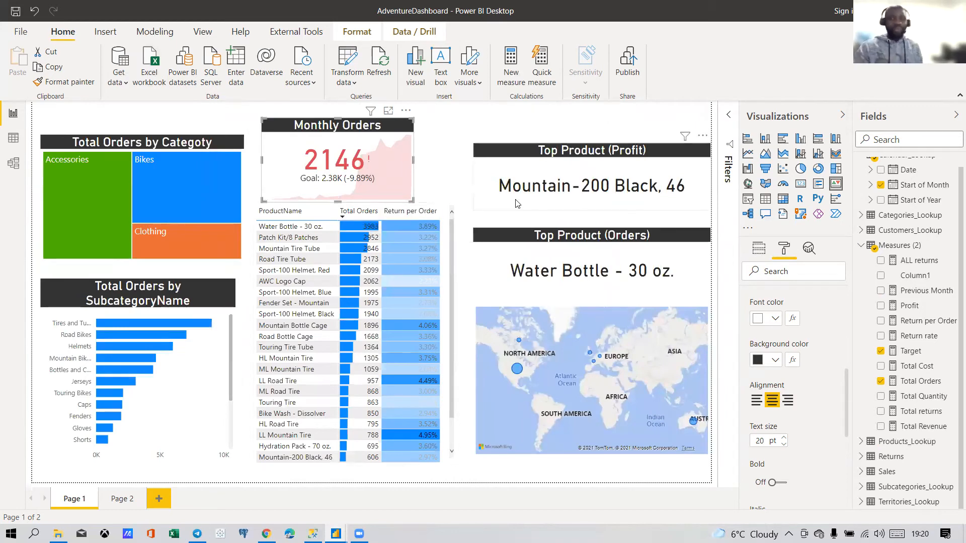
mouse_move(393, 160)
left_mouse_down()
mouse_move(395, 147)
mouse_move(379, 153)
mouse_move(386, 156)
left_mouse_up()
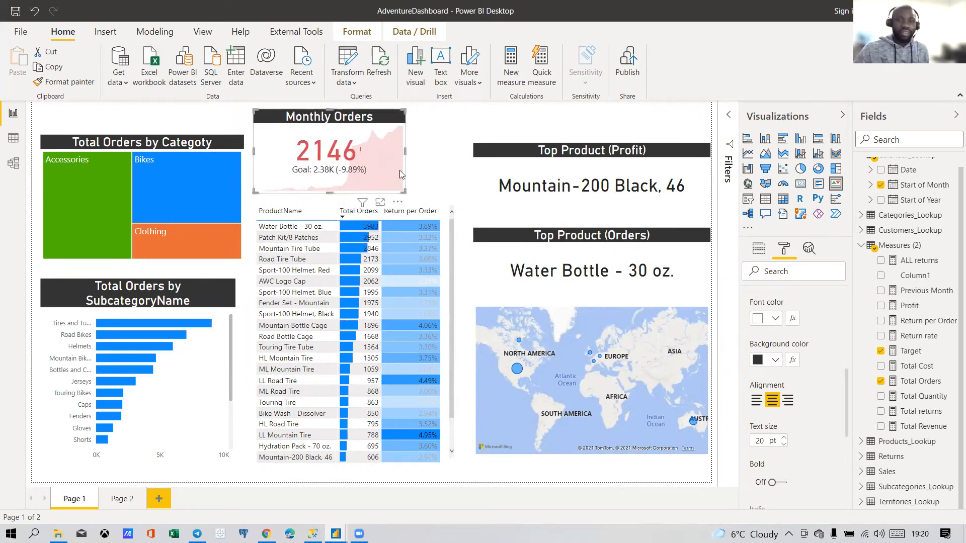
Step: Duplicate the Monthly Orders KPI and place the copy directly beside the original
left_click(400, 170)
left_click(391, 169)
key("ctrl+c")
key("ctrl+v")
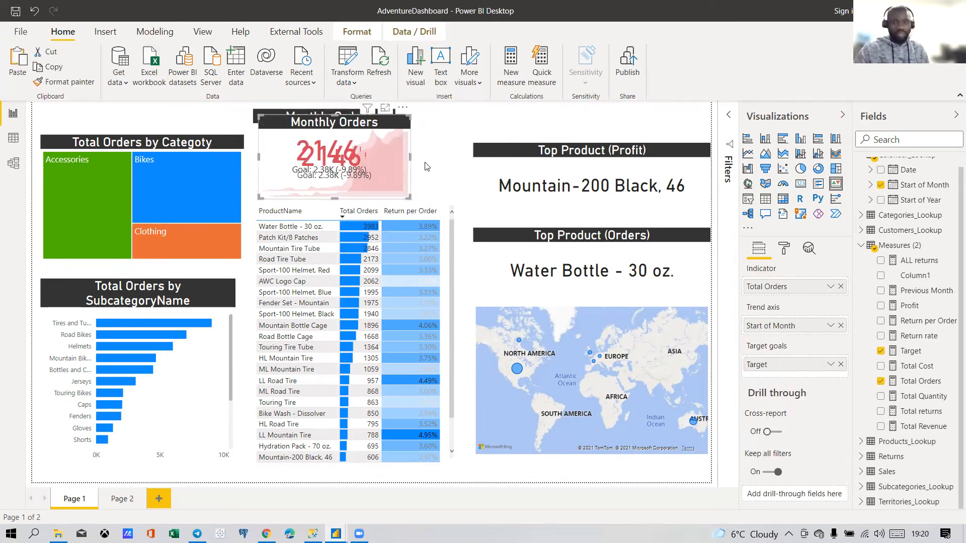
left_click_drag(399, 129, 546, 123)
Step: Shrink both Monthly Orders KPIs to matching sizes and align them side by side above the product table
left_click(389, 124)
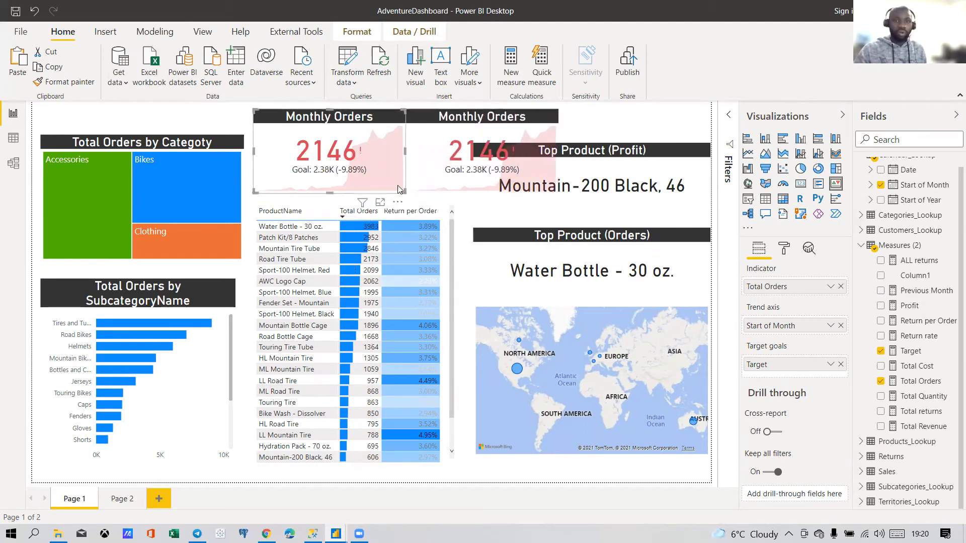
left_click_drag(405, 193, 360, 184)
left_click_drag(429, 121, 393, 120)
left_click_drag(517, 192, 481, 182)
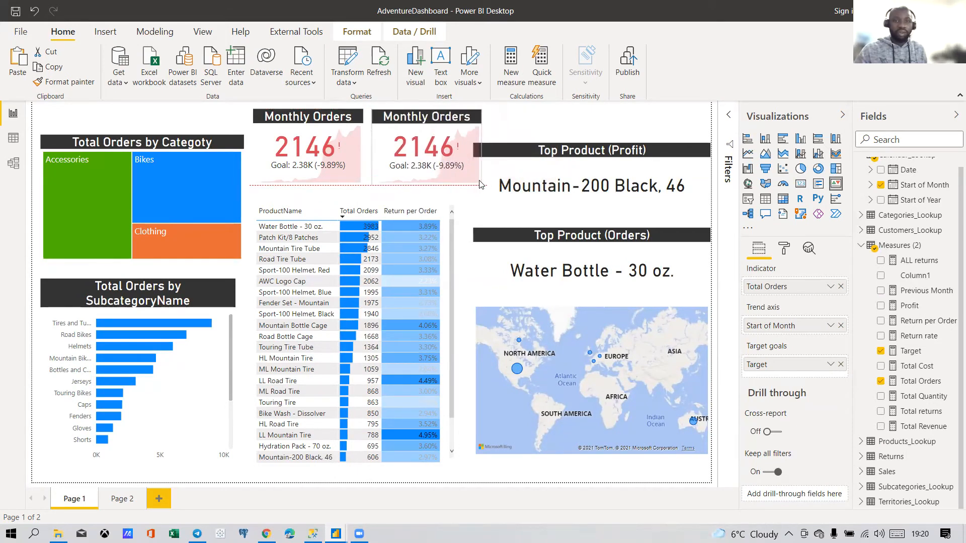
left_click(500, 132)
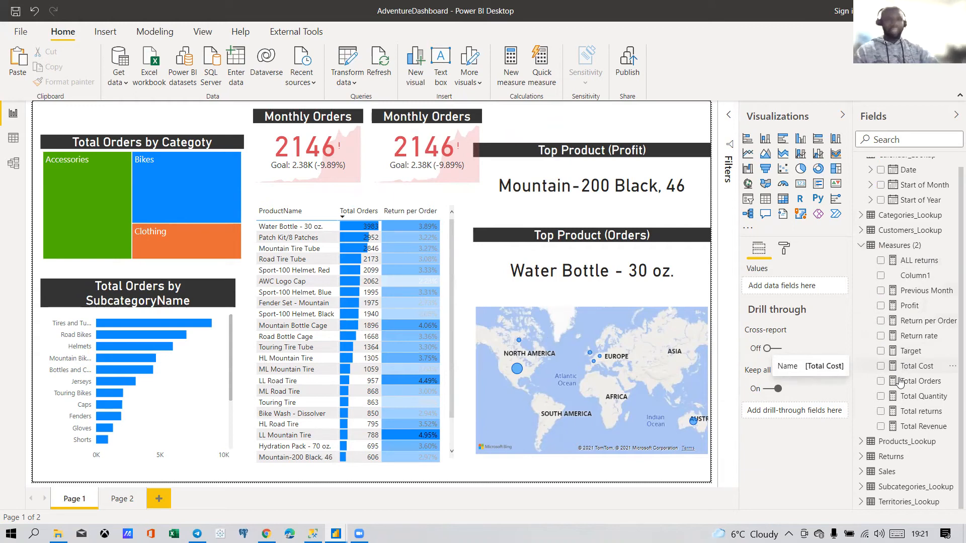
Step: Copy the Previous Month measure's formula and rename the measure Previous Month Orders
left_click(895, 246)
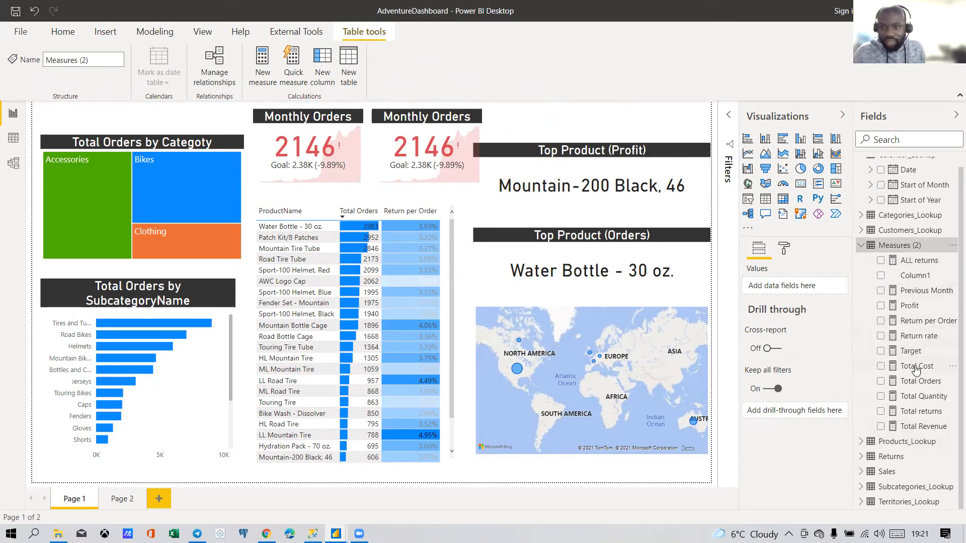
left_click(916, 291)
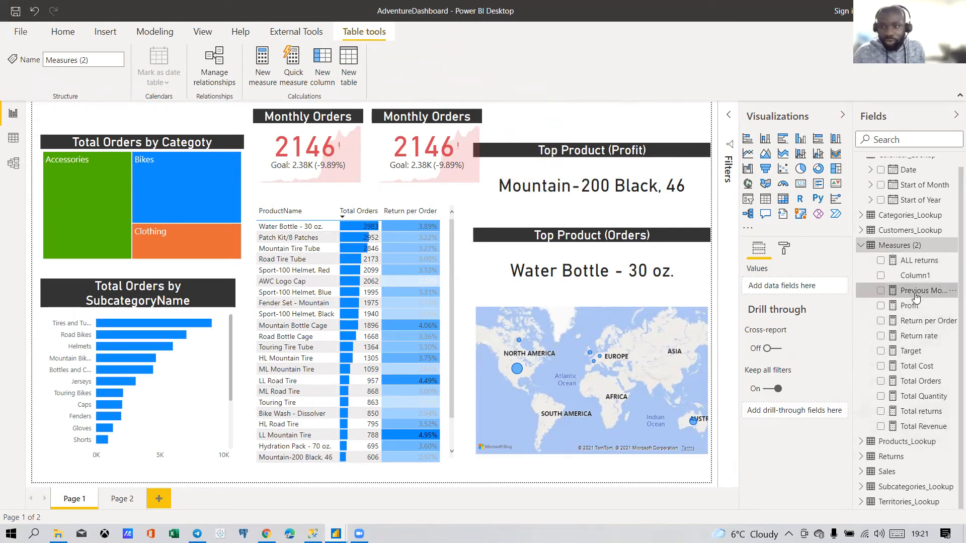
left_click_drag(442, 114, 44, 124)
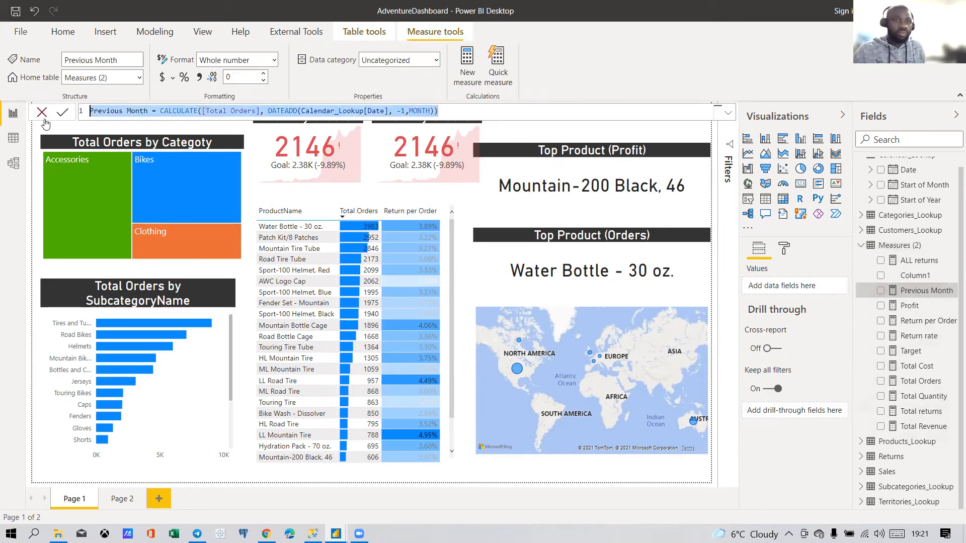
left_click(572, 128)
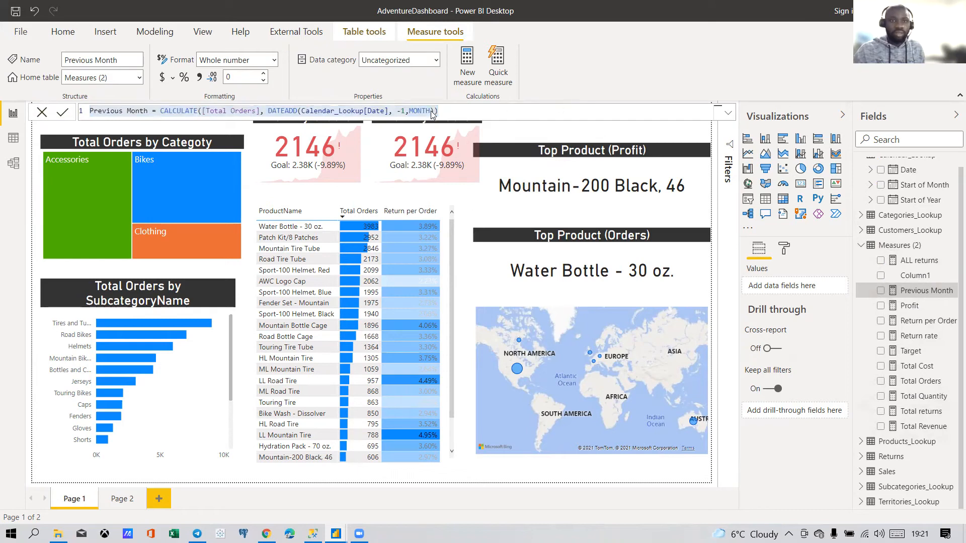
left_click(445, 113)
left_click(148, 112)
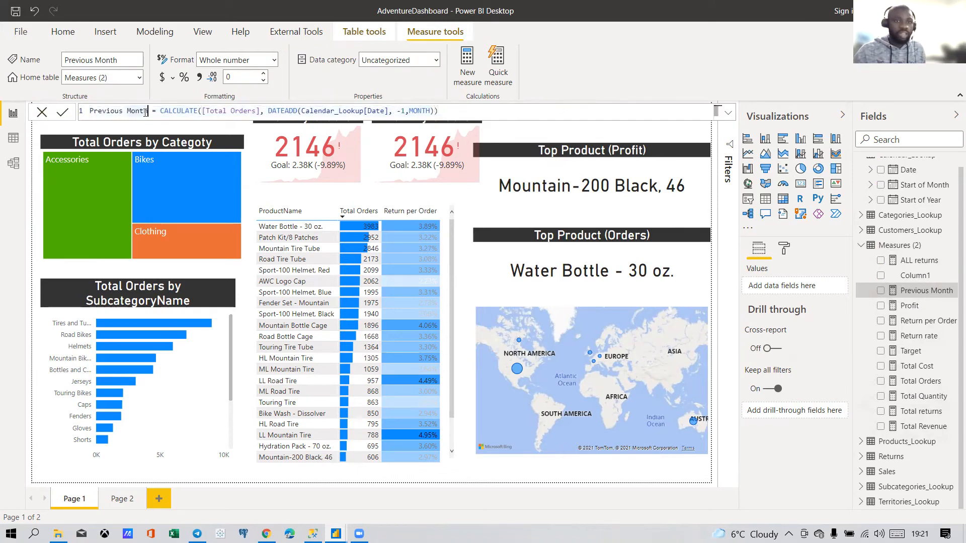
type("Or")
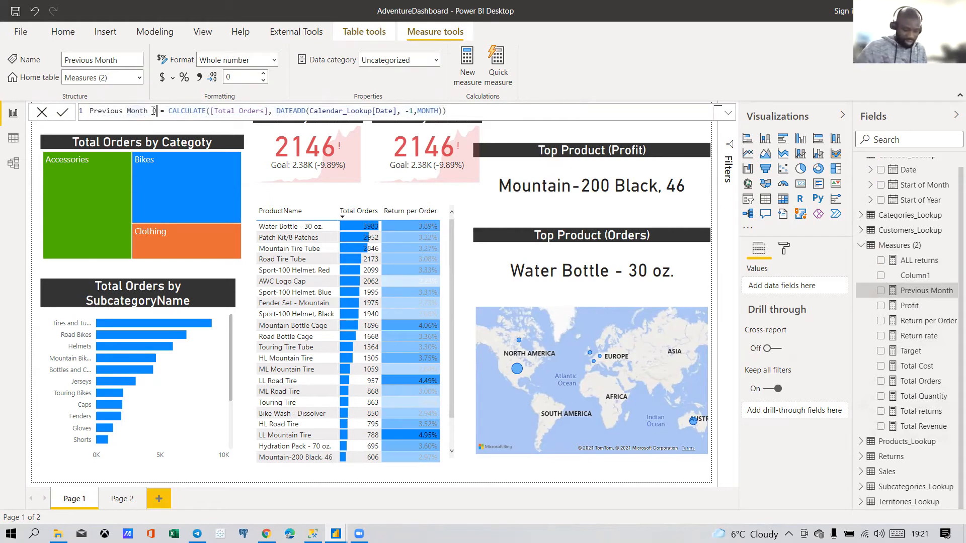
type("ders")
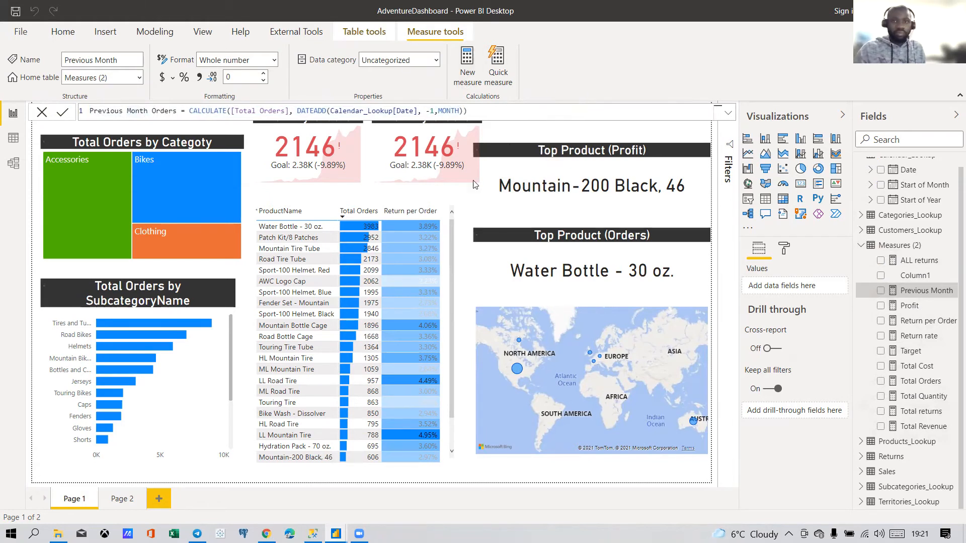
key("Return")
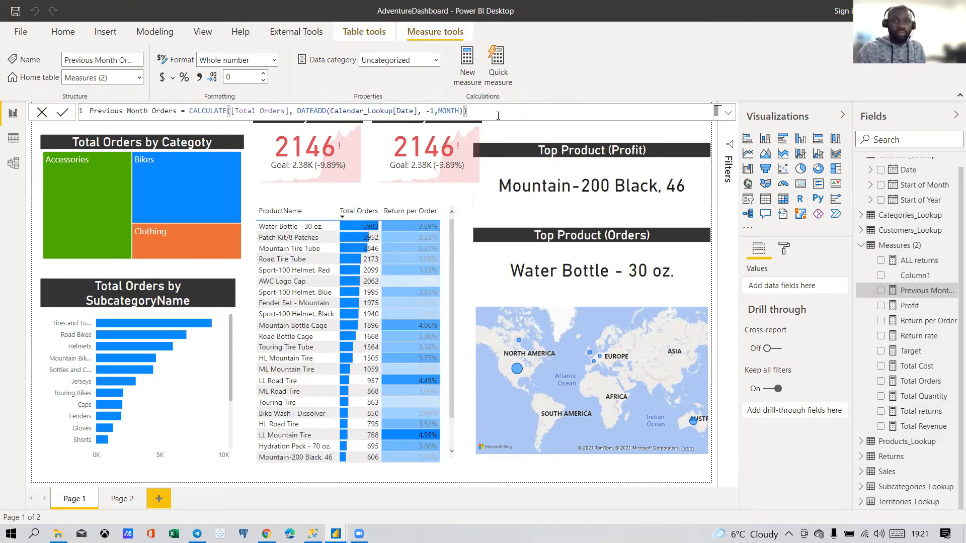
left_click(425, 278)
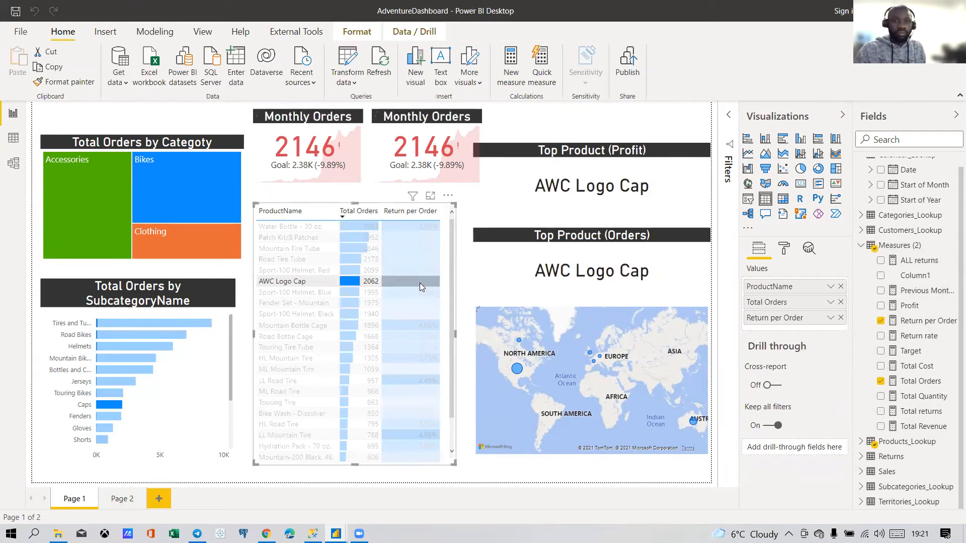
left_click(421, 285)
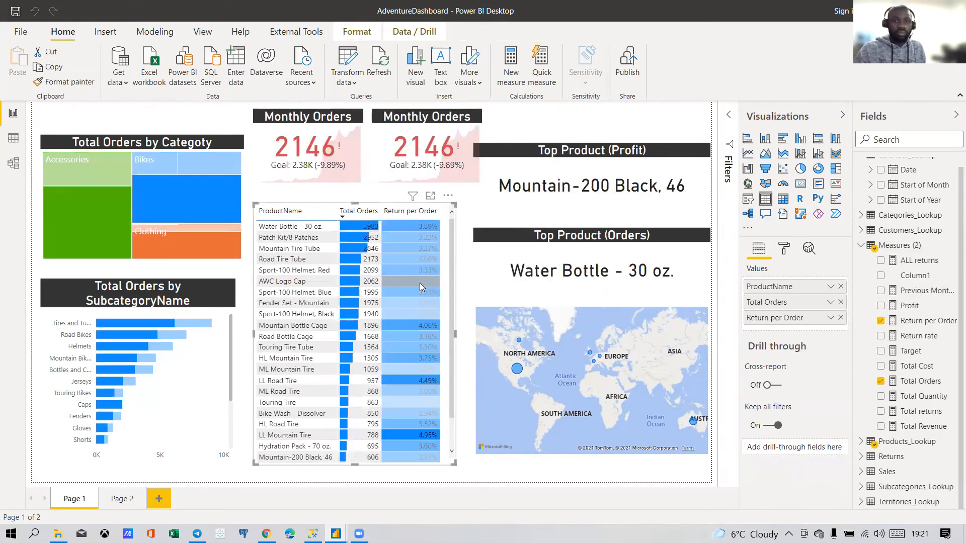
Step: Create a new measure in the Measures (2) table from the copied formula and name it Previous Month Revenue
right_click(899, 247)
left_click(837, 254)
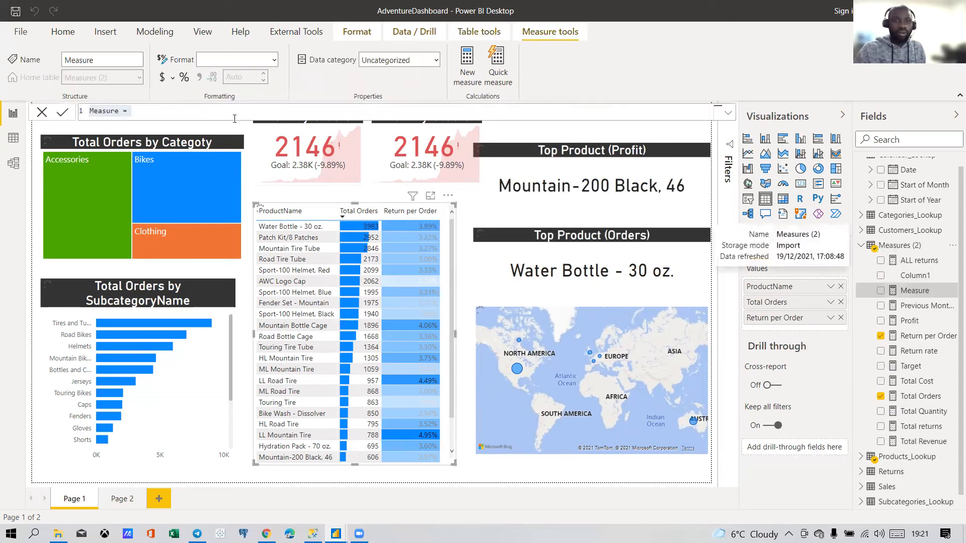
key("ctrl+v")
left_click(150, 111)
type("Reve")
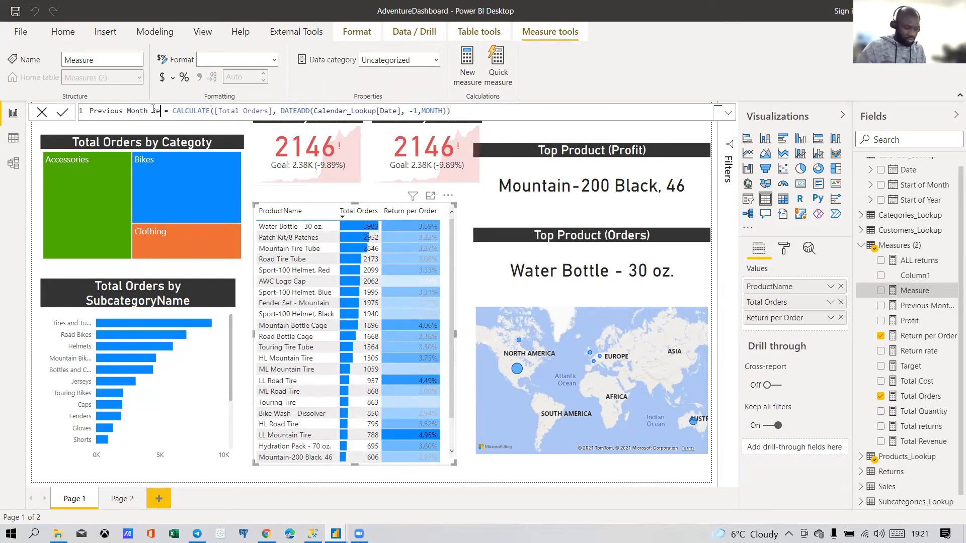
type("nu")
key("BackSpace")
key("BackSpace")
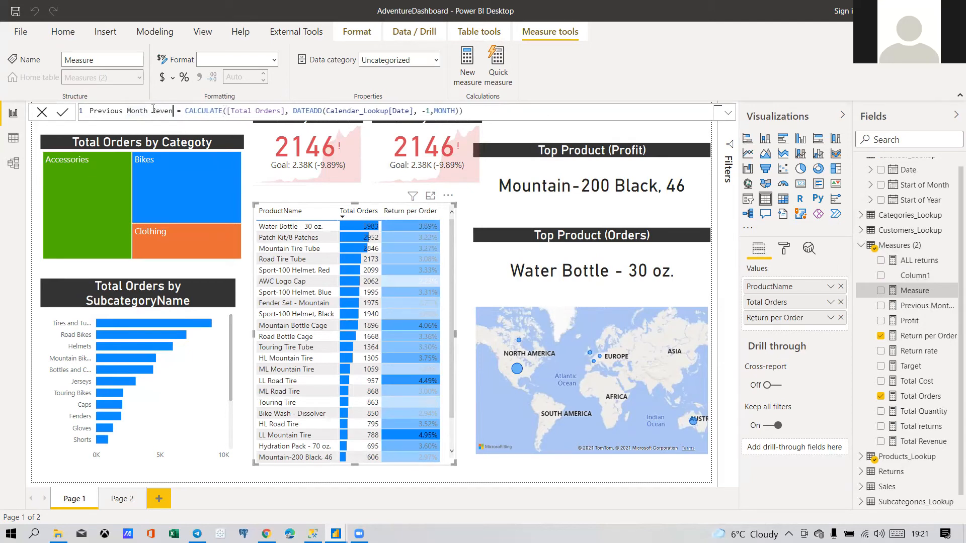
type("ue")
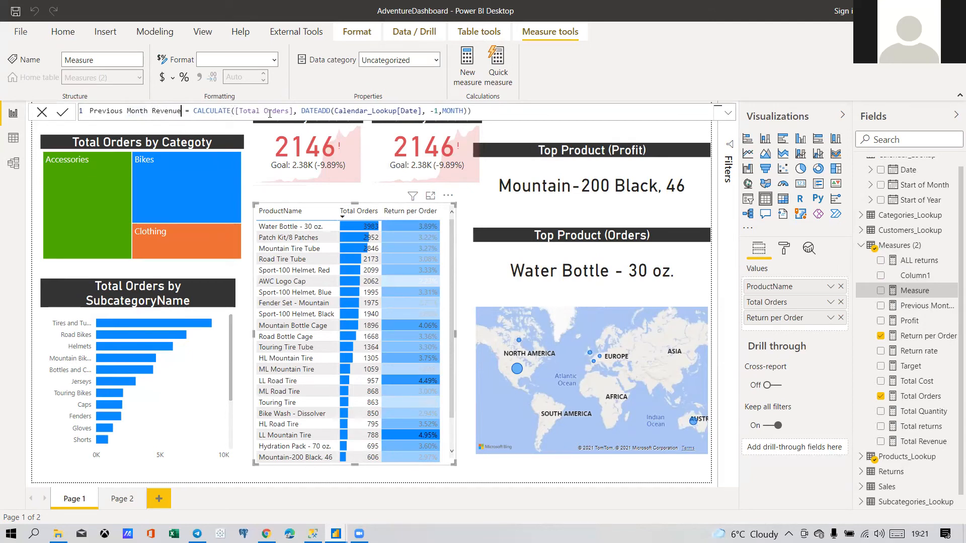
Step: Replace [Total Orders] with [Total Revenue] in the Previous Month Revenue formula and commit the measure
left_click_drag(293, 111, 234, 112)
type("revenue")
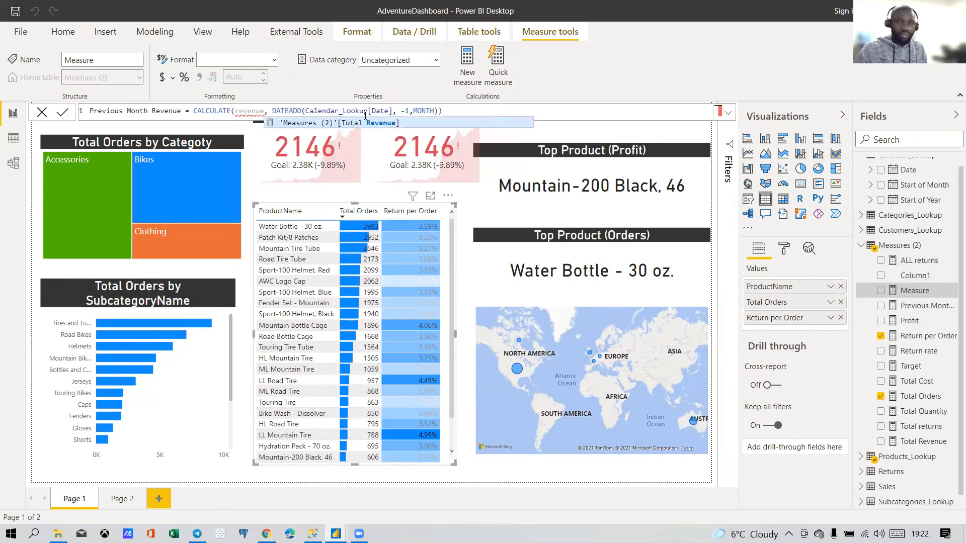
left_click(378, 123)
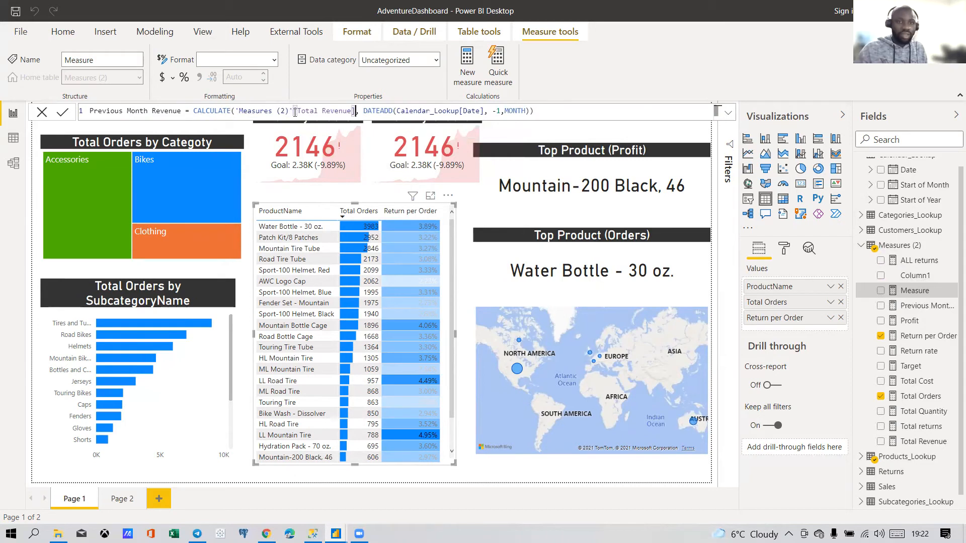
key("BackSpace")
key("BackSpace")
key("BackSpace")
key("BackSpace")
key("BackSpace")
key("BackSpace")
key("BackSpace")
key("BackSpace")
key("BackSpace")
key("BackSpace")
key("BackSpace")
key("BackSpace")
key("BackSpace")
key("BackSpace")
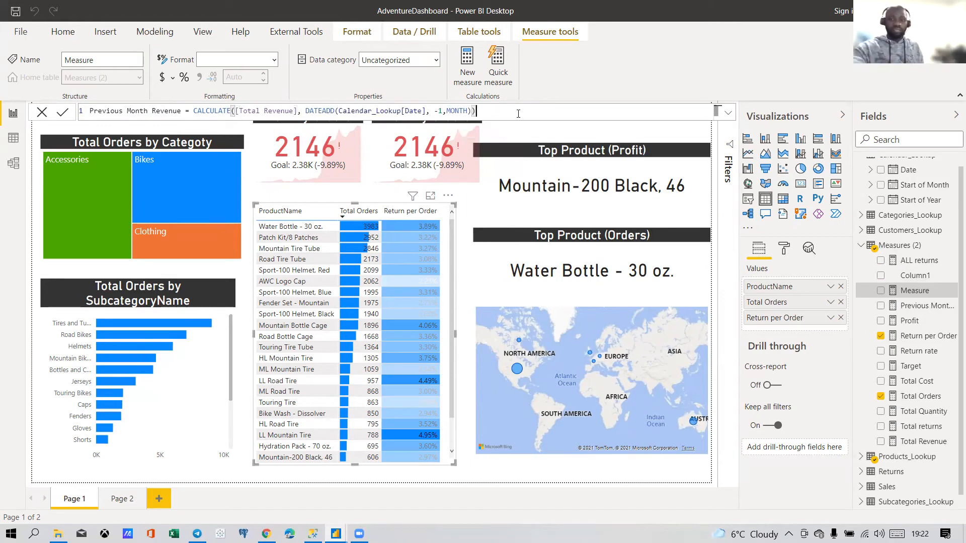
key("Return")
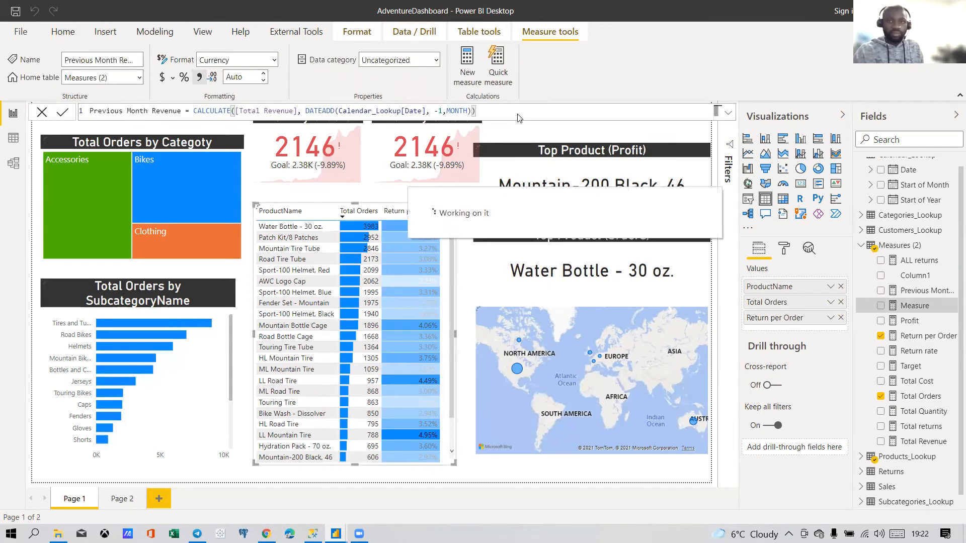
Step: Replace Total Orders with Total Revenue as the indicator of the second Monthly Orders KPI
left_click(471, 476)
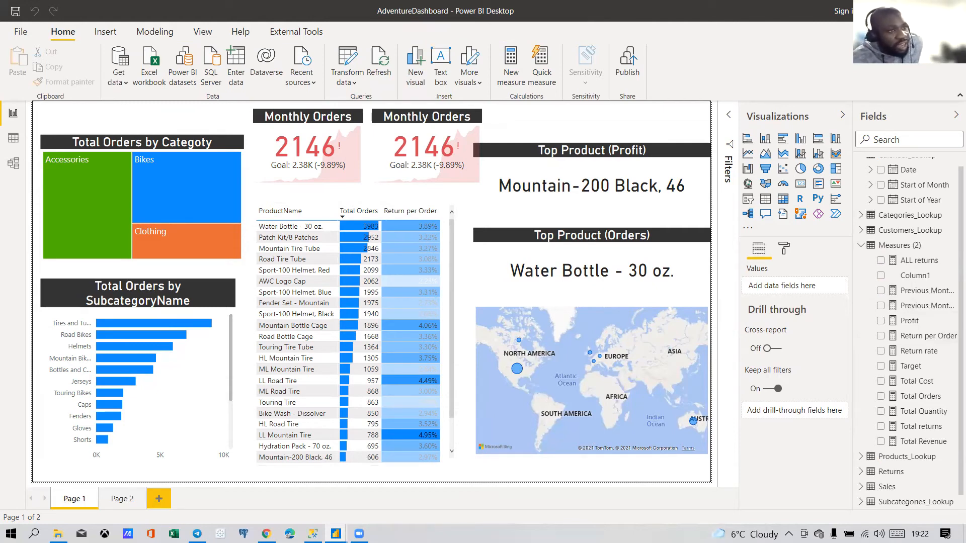
left_click(387, 143)
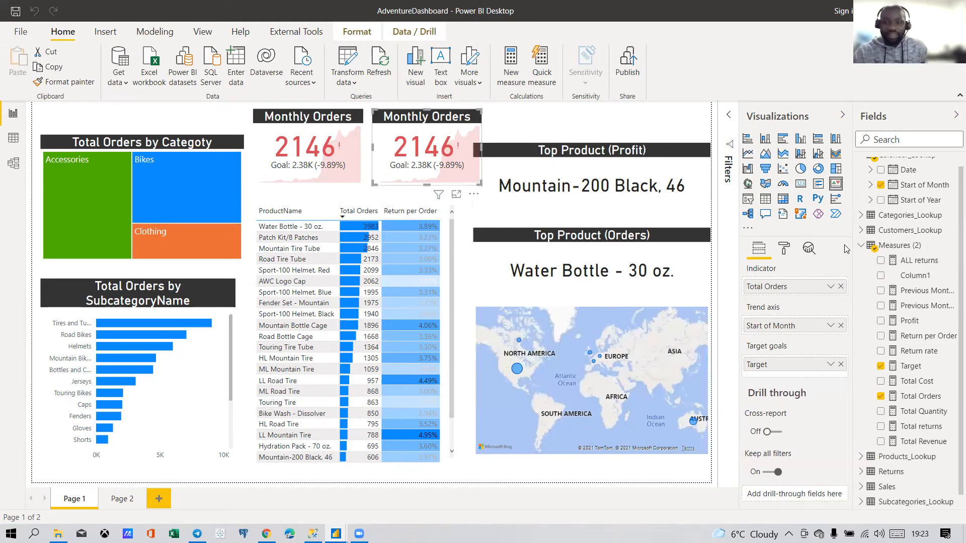
left_click(840, 287)
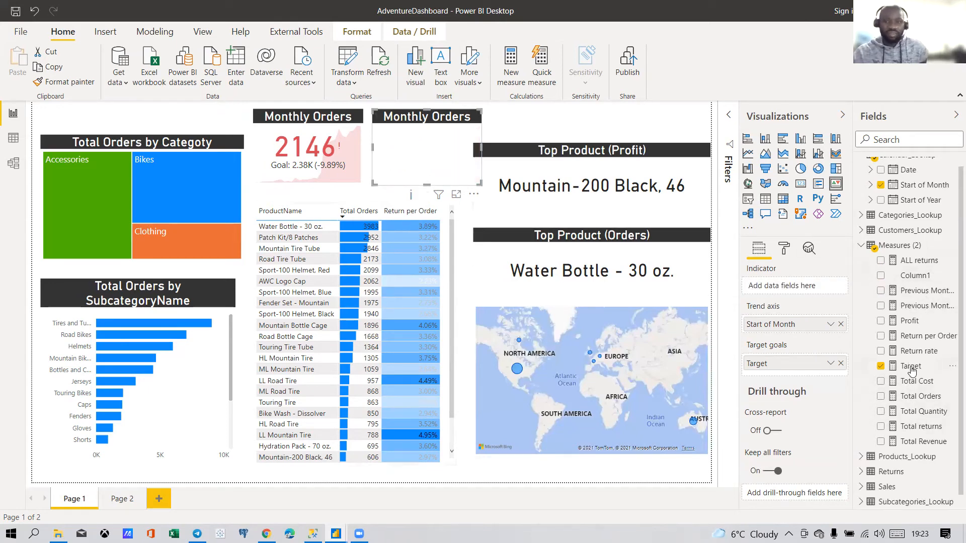
scroll(930, 362, "up", 1)
scroll(904, 287, "down", 1)
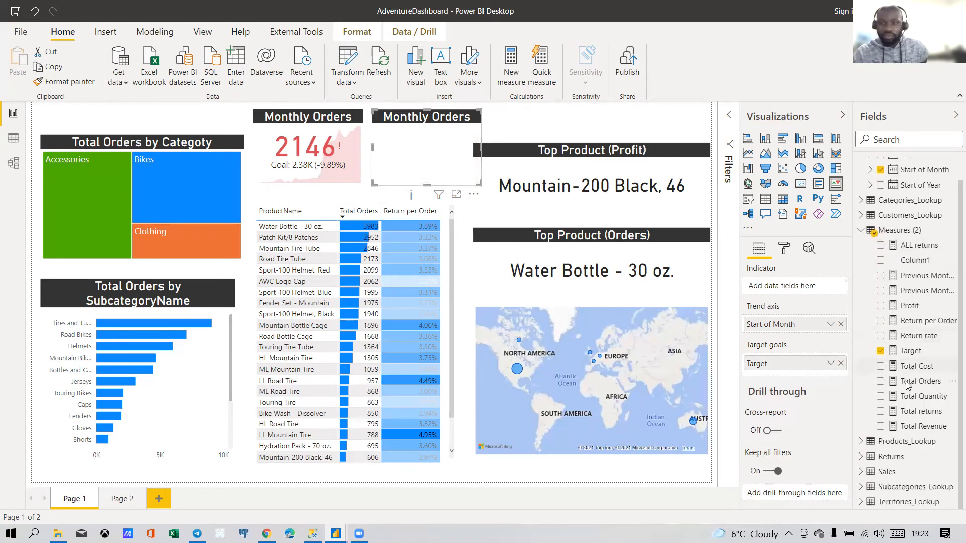
left_click(880, 426)
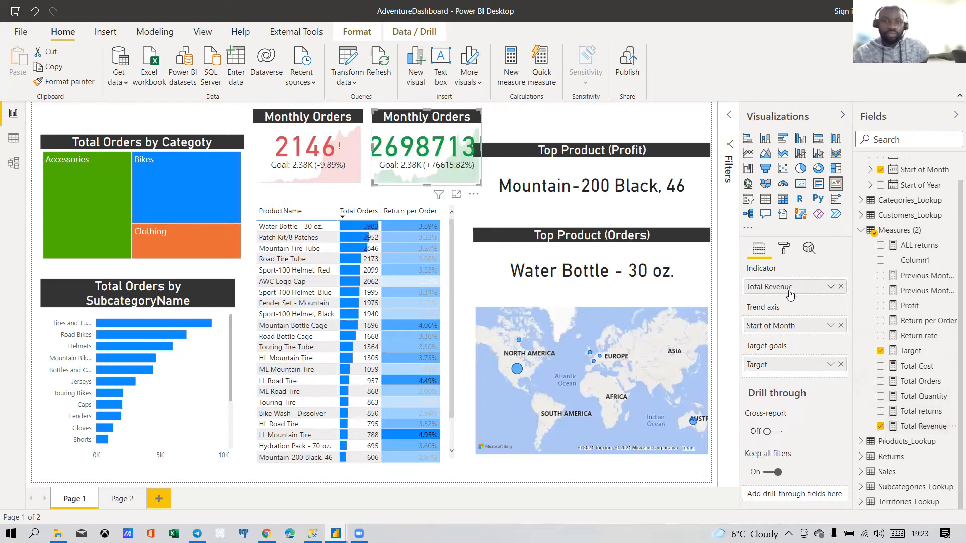
Step: Enlarge the Total Revenue KPI and replace its Target goal with the Previous Month Revenue measure
left_click_drag(481, 184, 604, 207)
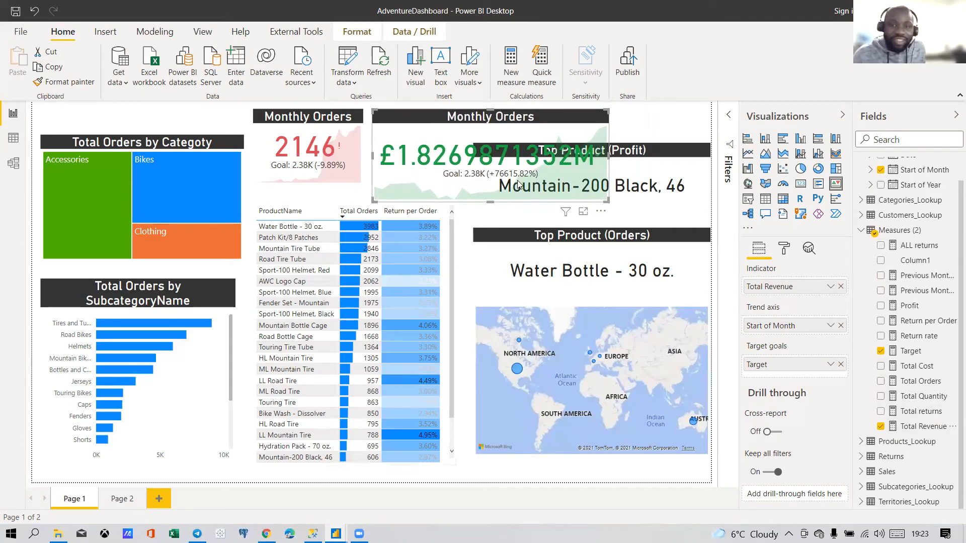
left_click(841, 364)
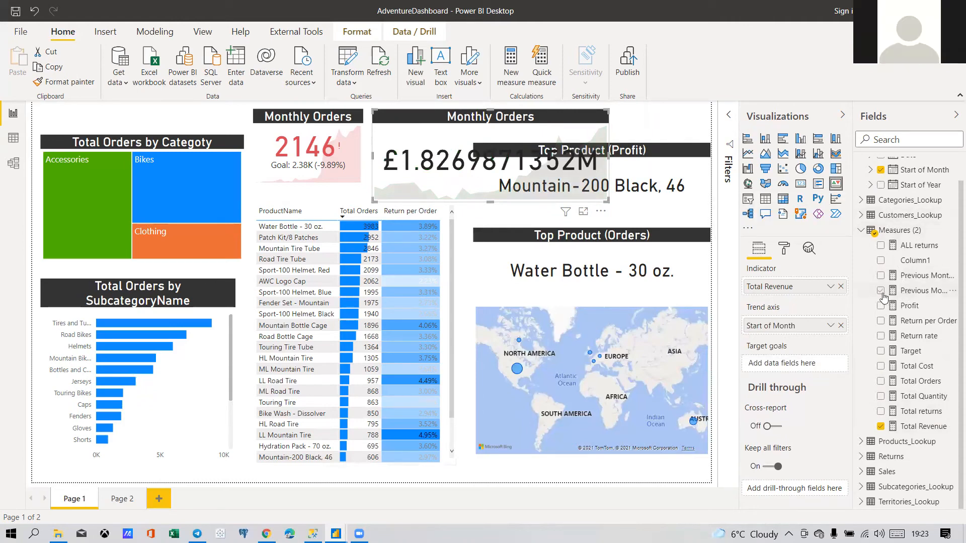
left_click(882, 352)
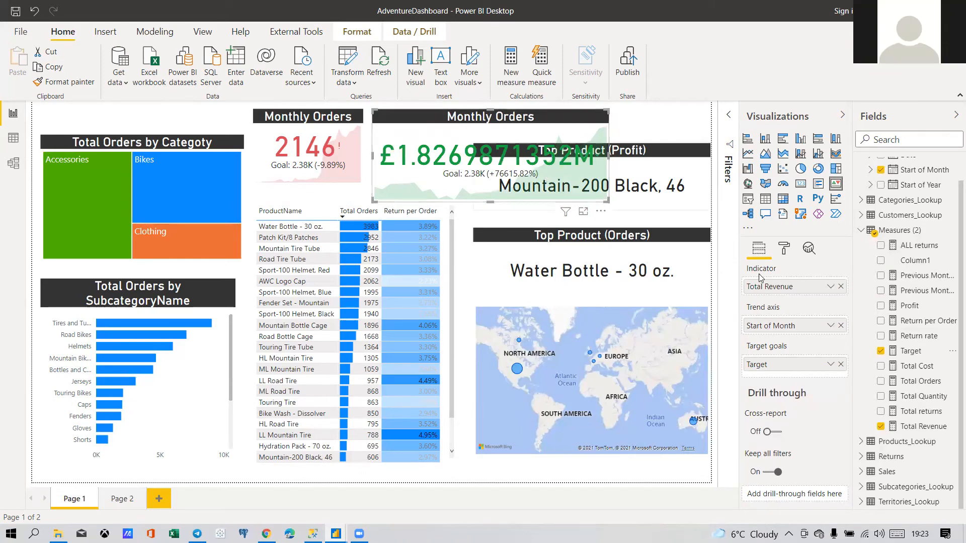
left_click(880, 351)
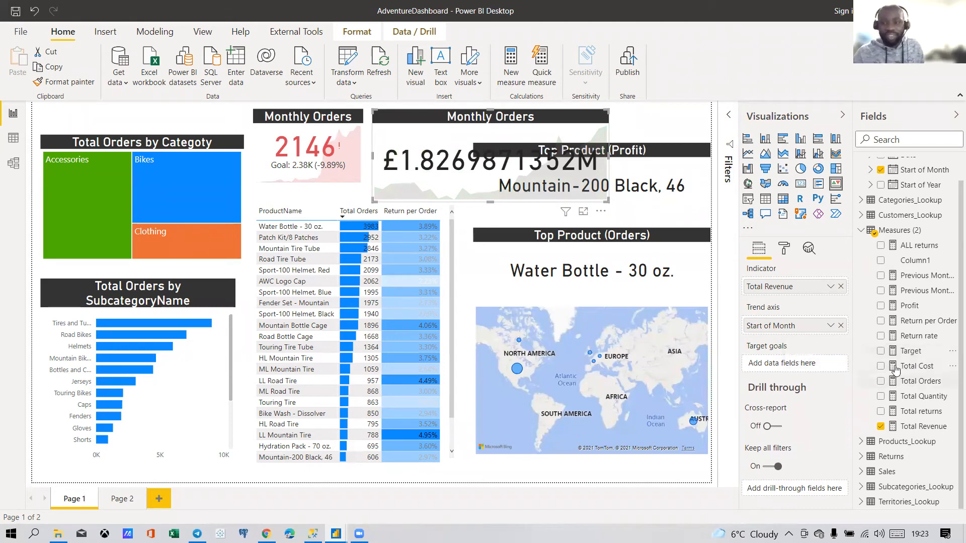
left_click(880, 292)
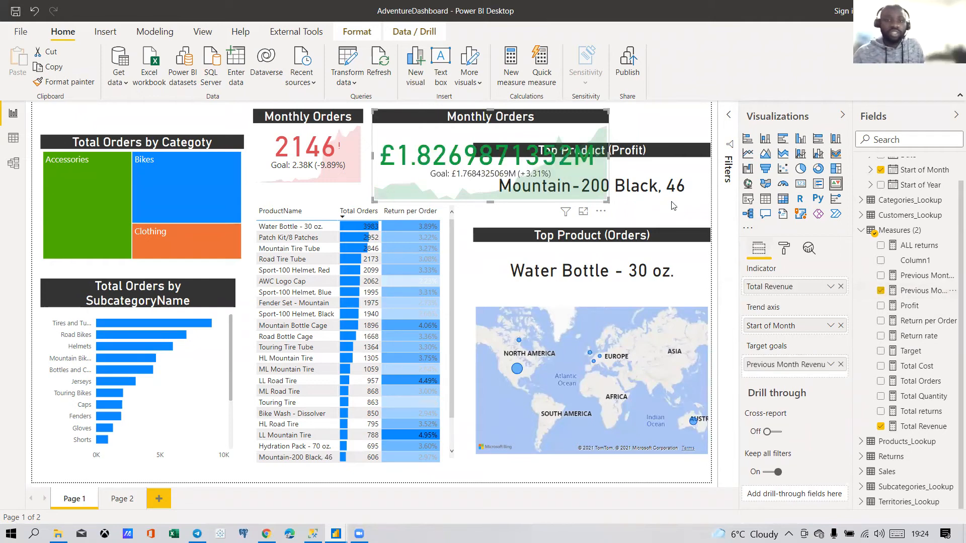
left_click_drag(606, 199, 592, 216)
Step: Format the Previous Month Revenue measure with 0 decimal places
left_click(906, 290)
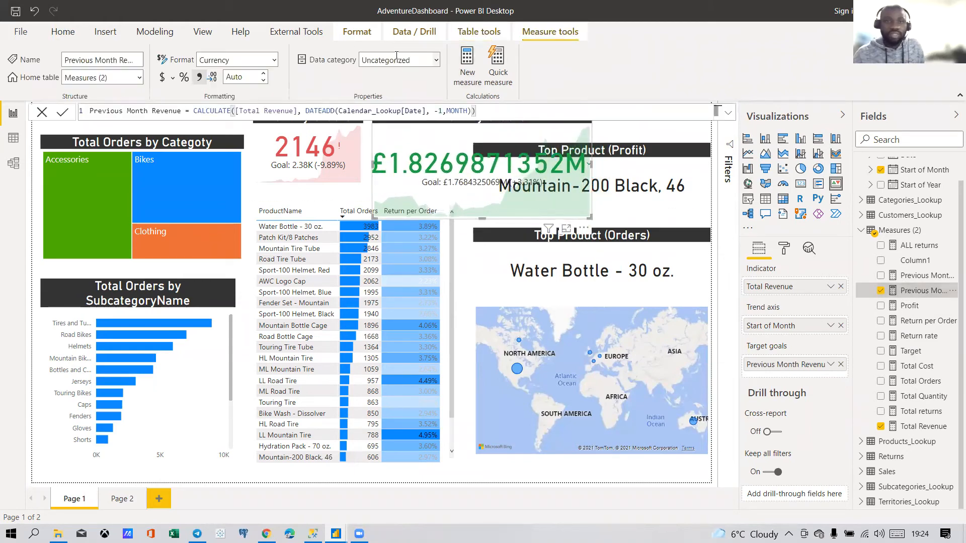
left_click(265, 76)
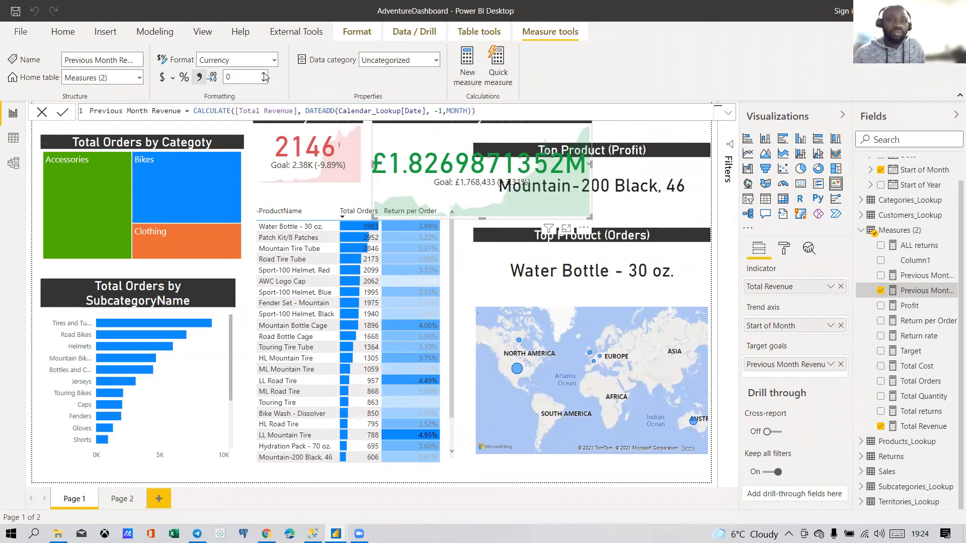
left_click(264, 74)
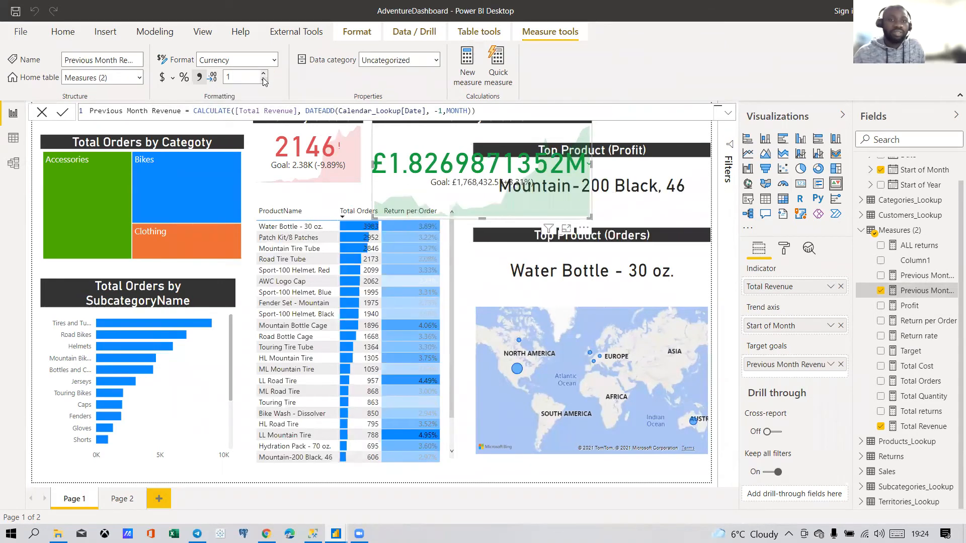
left_click(264, 80)
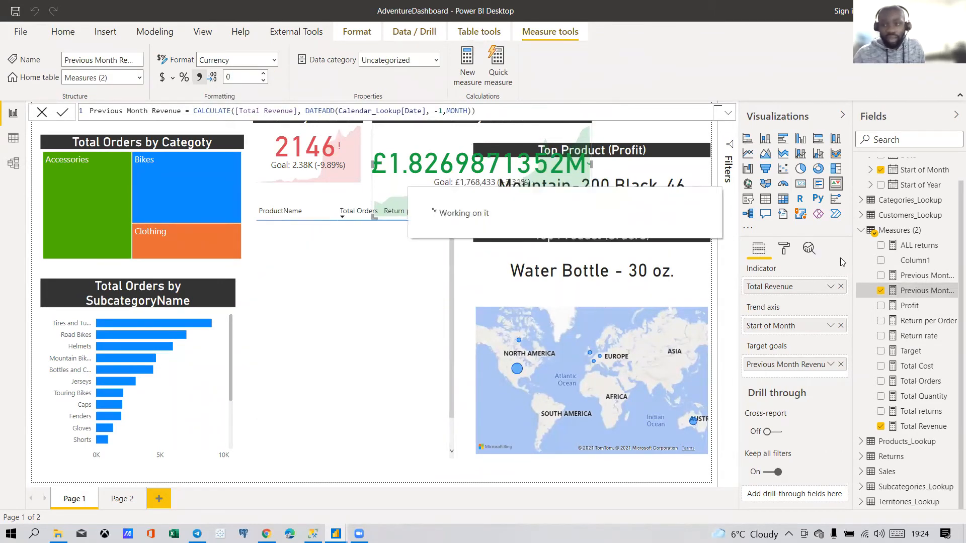
right_click(888, 295)
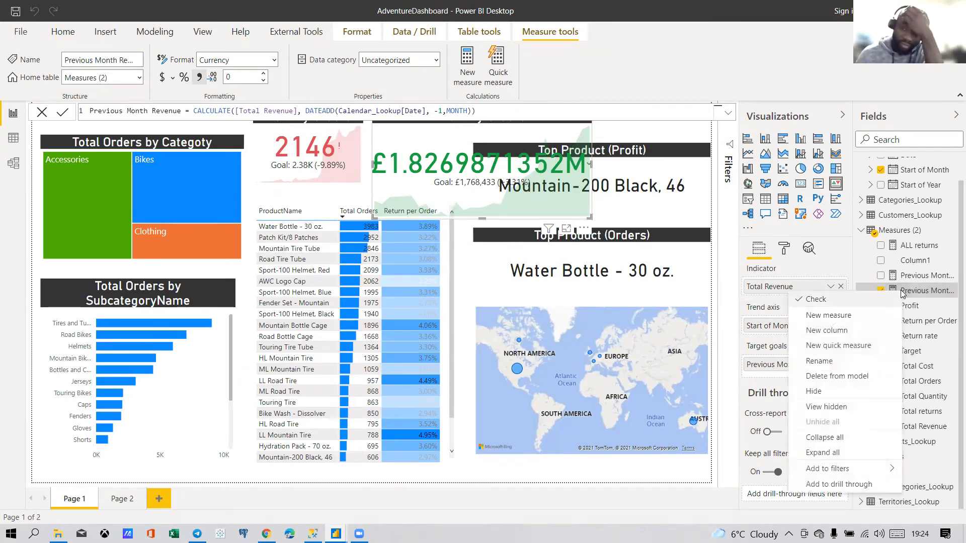
left_click(669, 85)
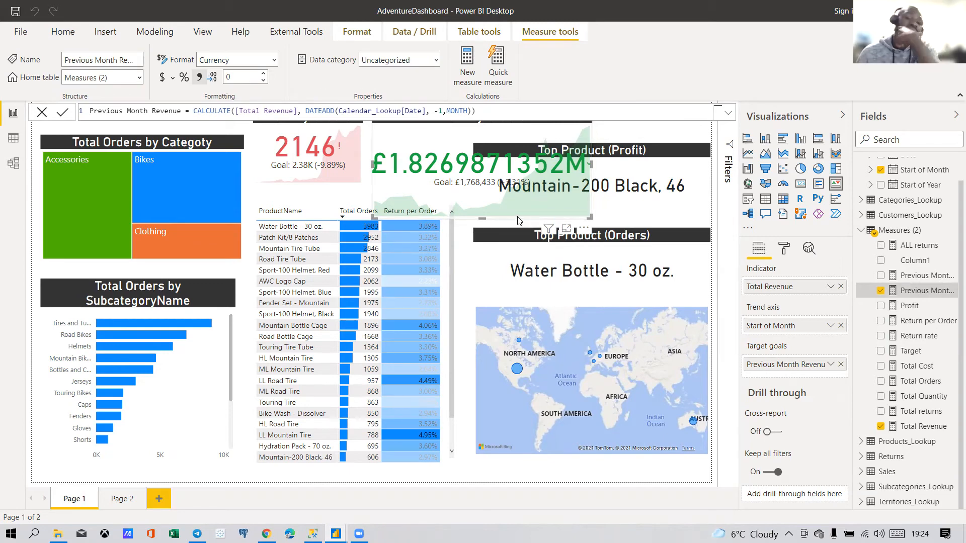
Step: Set the revenue KPI's indicator display units to Millions
left_click_drag(497, 179, 479, 196)
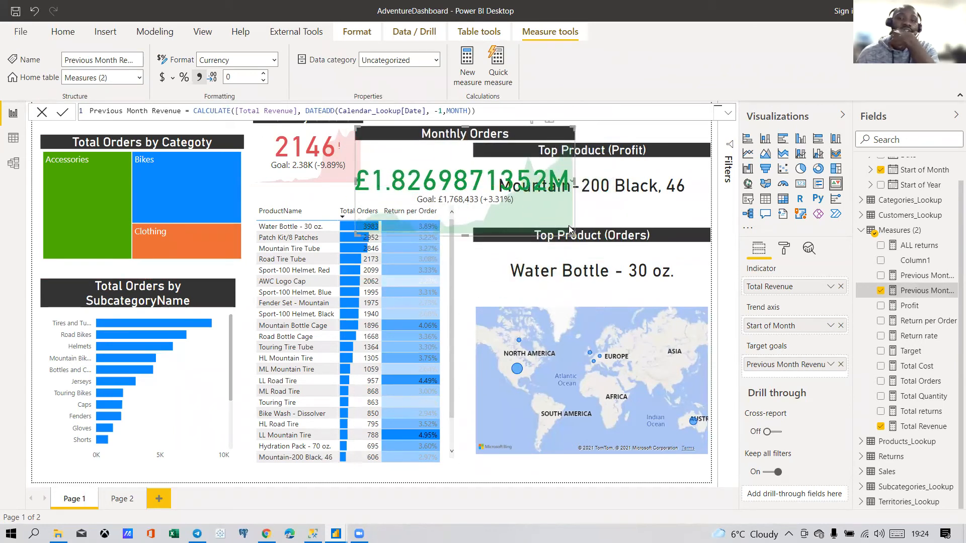
left_click_drag(555, 223, 564, 223)
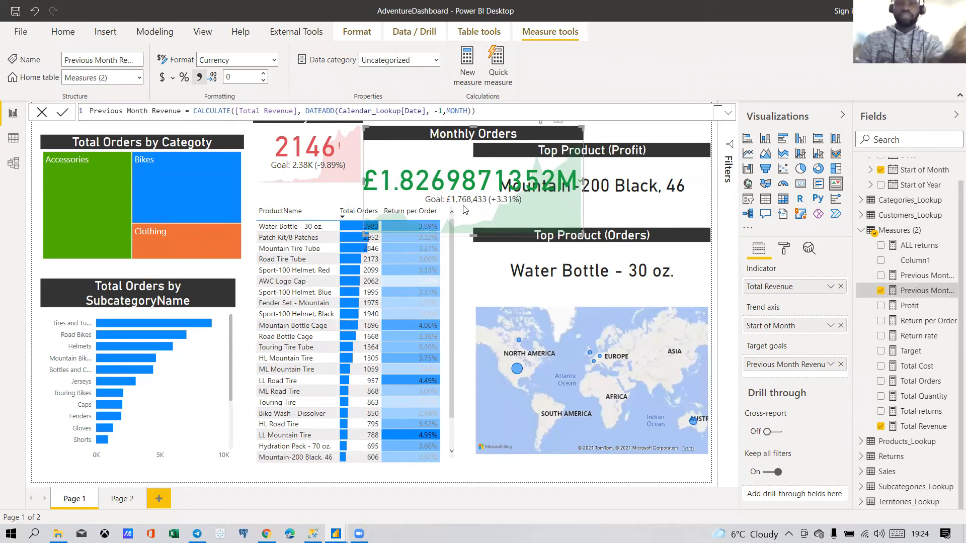
left_click(784, 250)
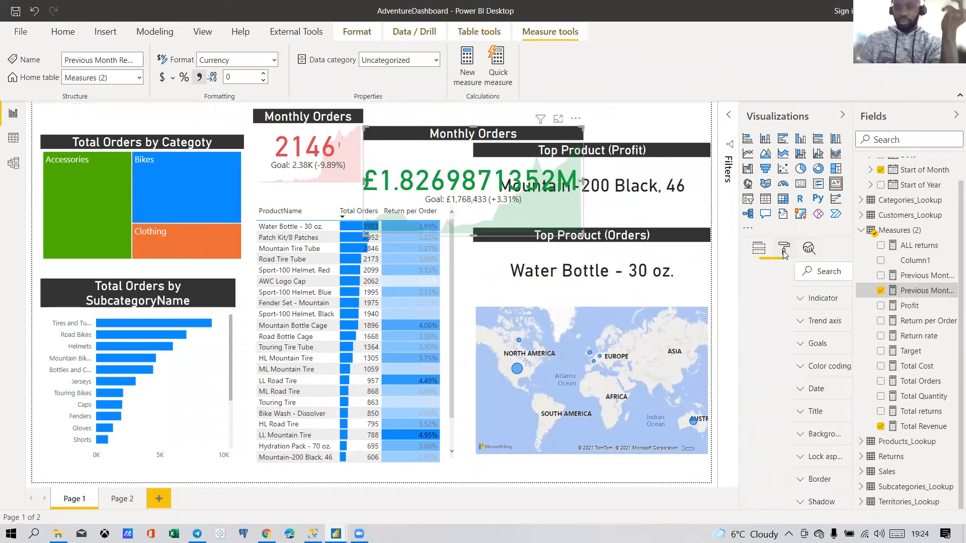
scroll(772, 392, "down", 1)
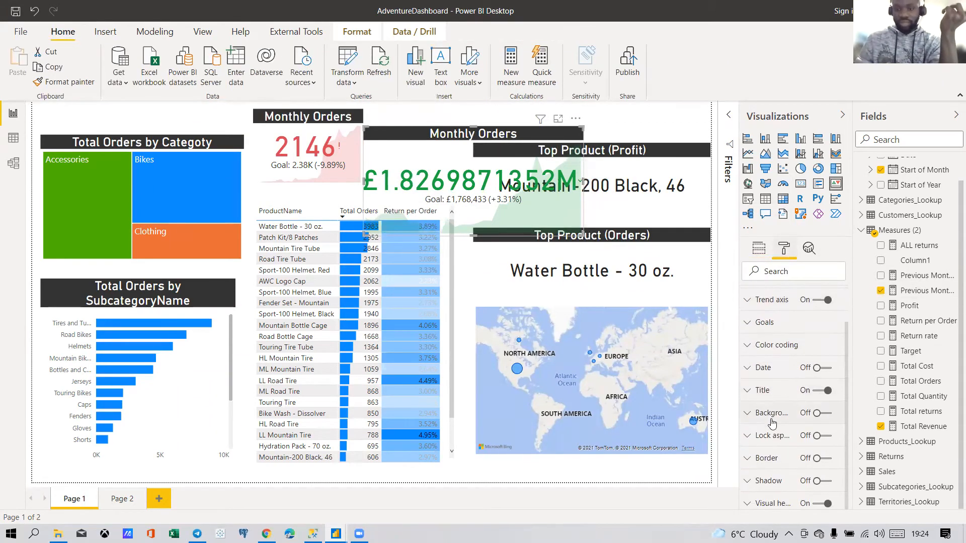
scroll(776, 361, "up", 1)
scroll(776, 361, "up", 1)
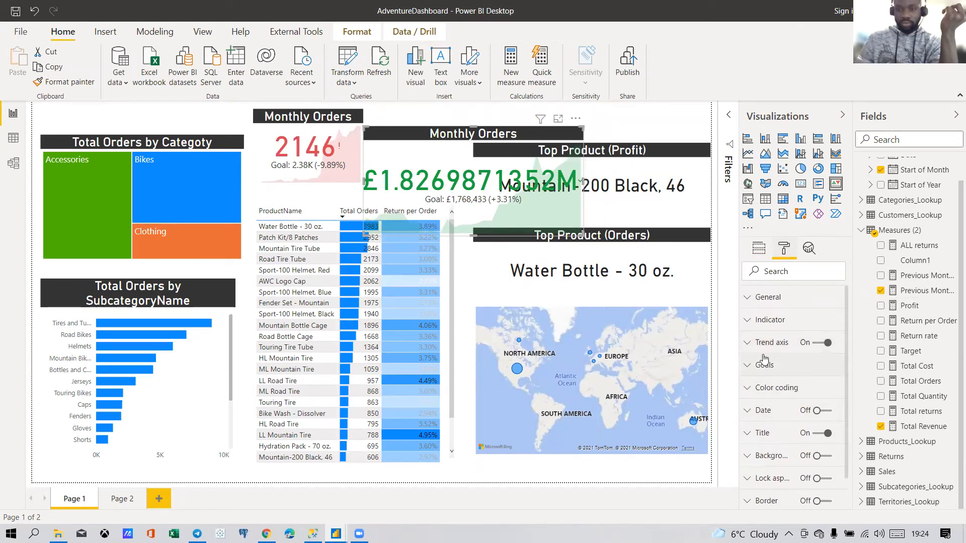
left_click(770, 322)
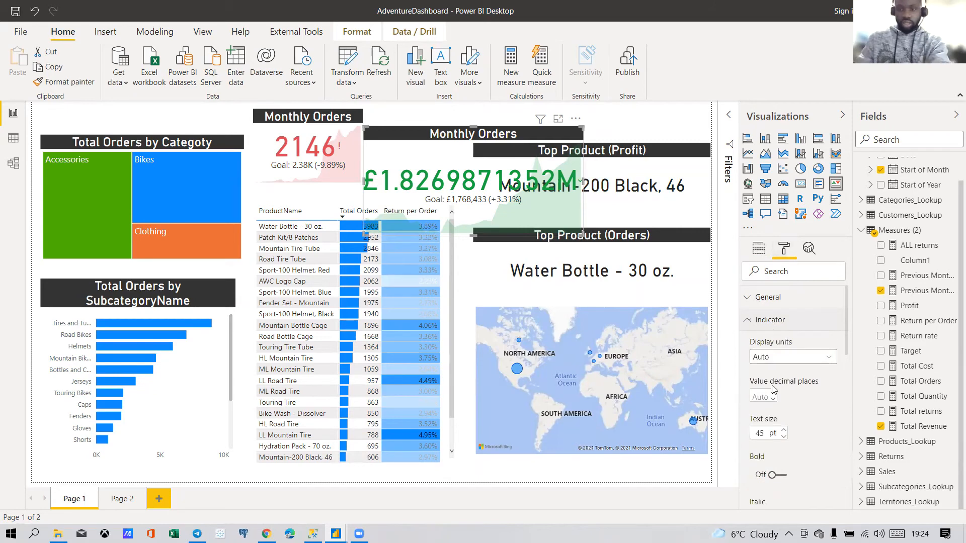
left_click(782, 358)
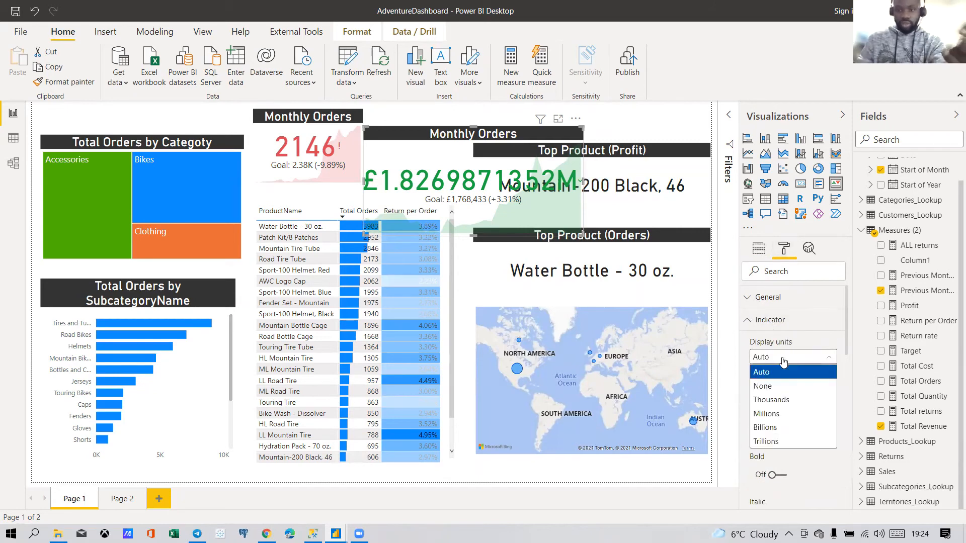
left_click(780, 414)
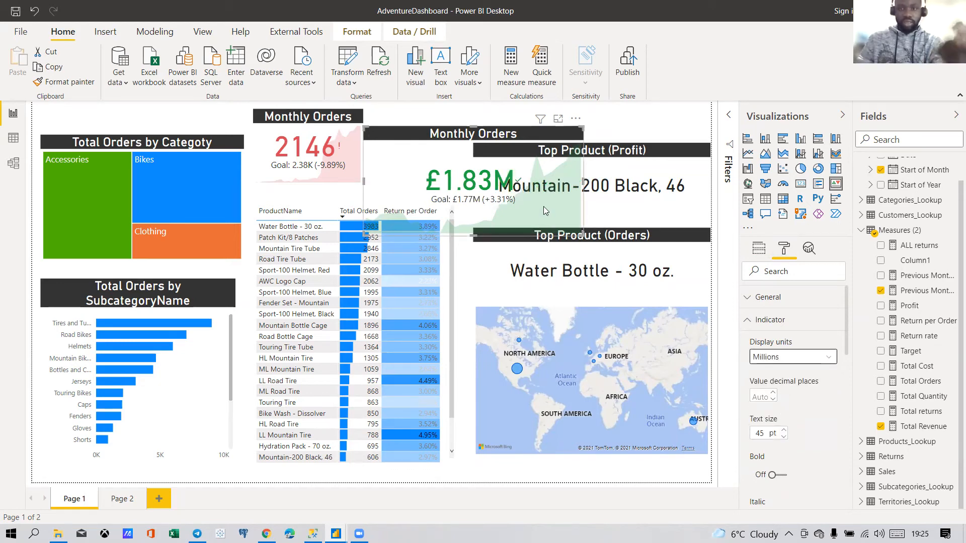
left_click(755, 319)
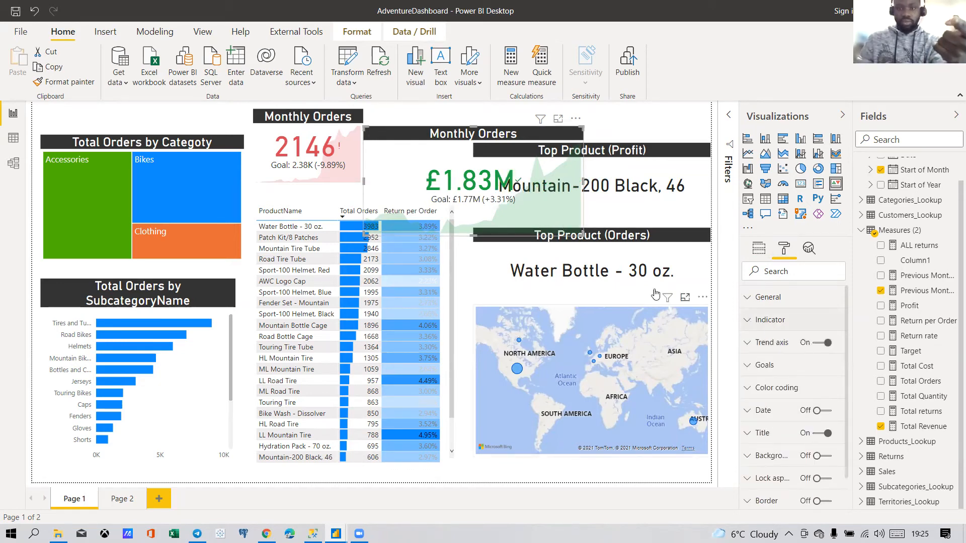
Step: Shrink the revenue KPI and place it directly beside the orders KPI above the product table
left_click_drag(582, 235, 477, 185)
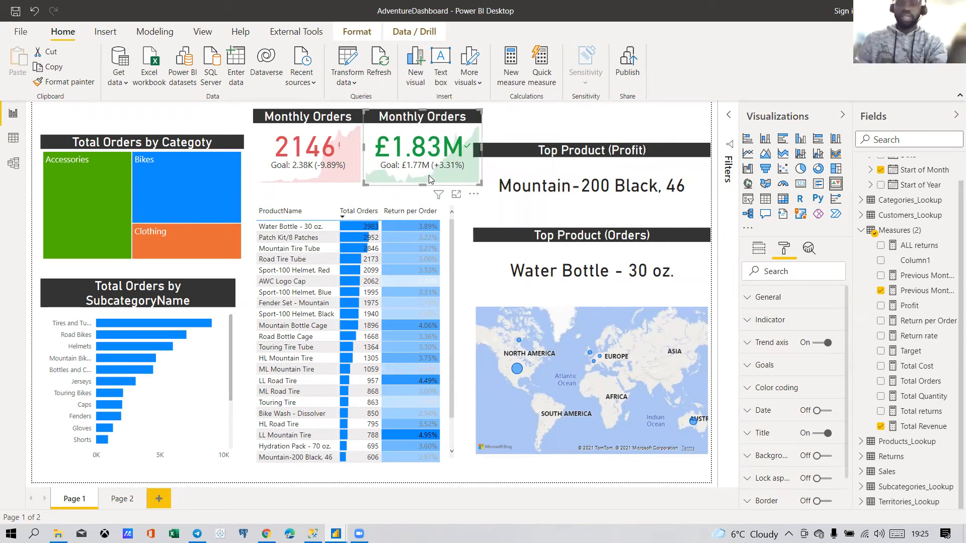
left_click(343, 195)
left_click(395, 179)
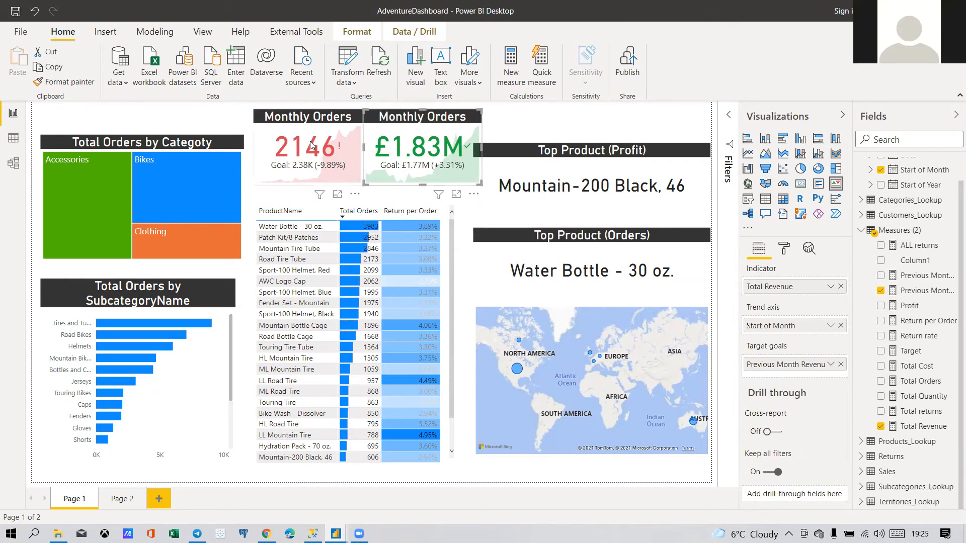
left_click(236, 123)
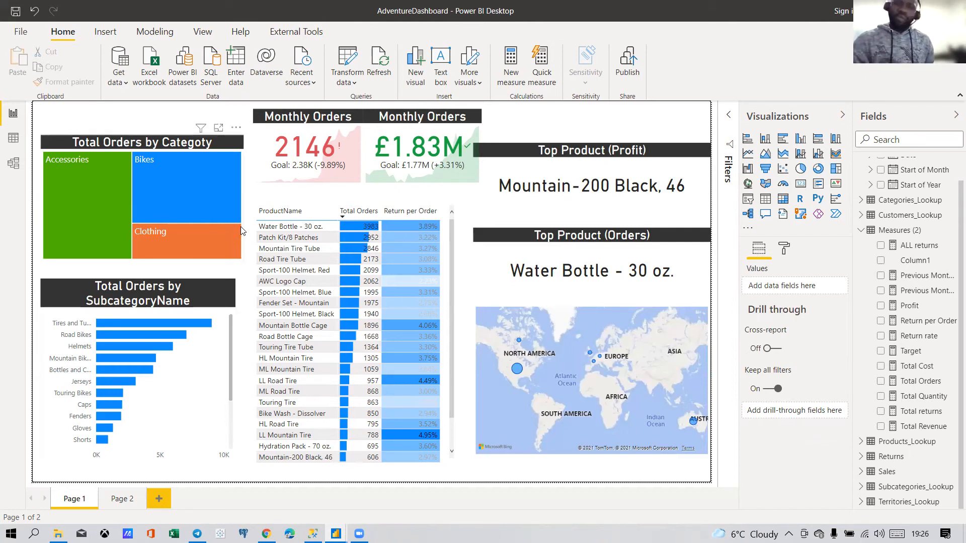
mouse_move(241, 229)
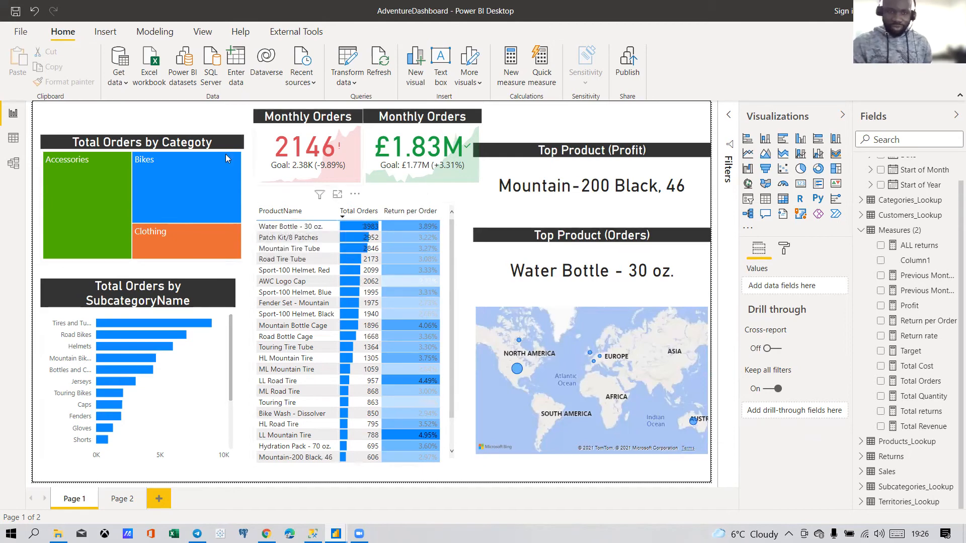
left_click(784, 248)
left_click(784, 342)
left_click(784, 343)
left_click(787, 320)
left_click(787, 321)
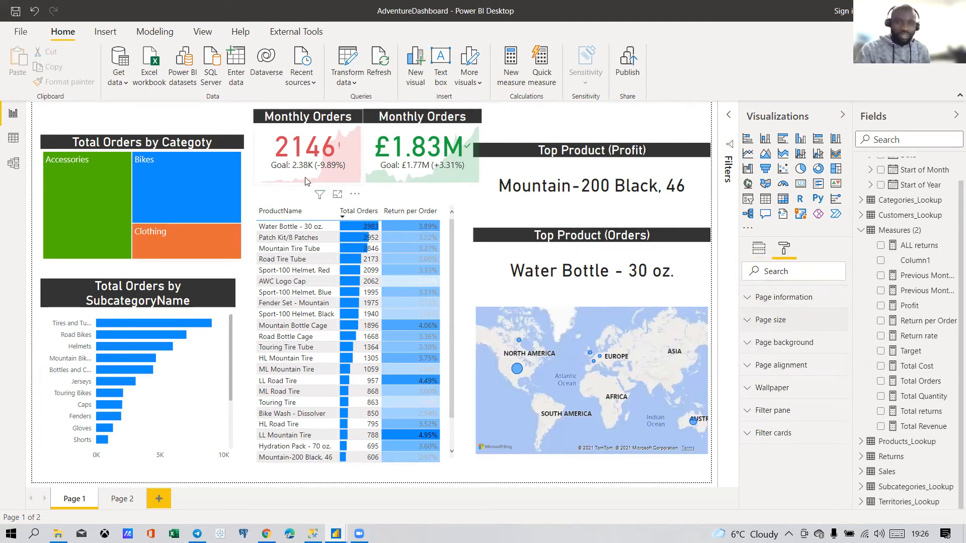
Step: Shrink the orders and revenue KPIs to matching sizes and align them with a small gap between them
left_click(278, 179)
left_click_drag(360, 184, 265, 173)
left_click(380, 184)
left_click_drag(357, 176, 345, 177)
left_click_drag(282, 117, 376, 113)
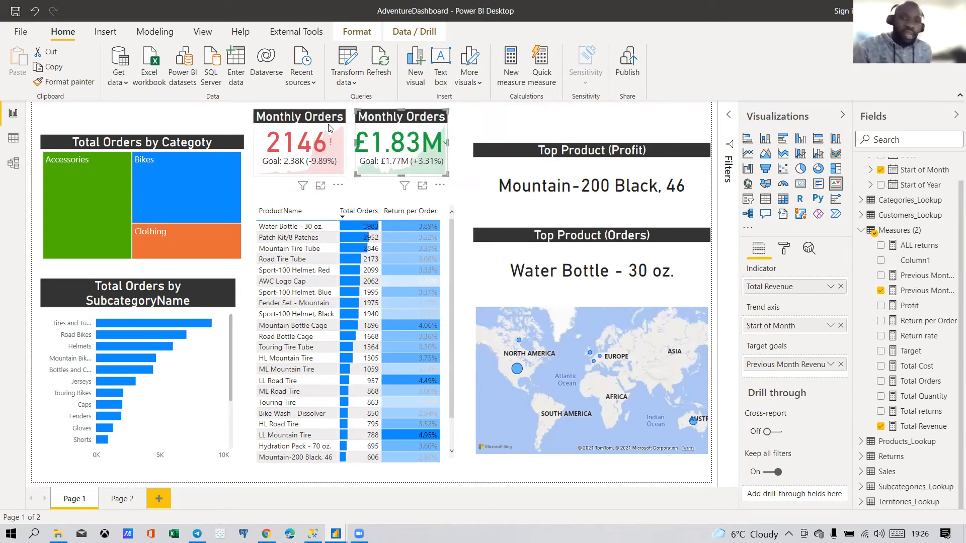
left_click(458, 131)
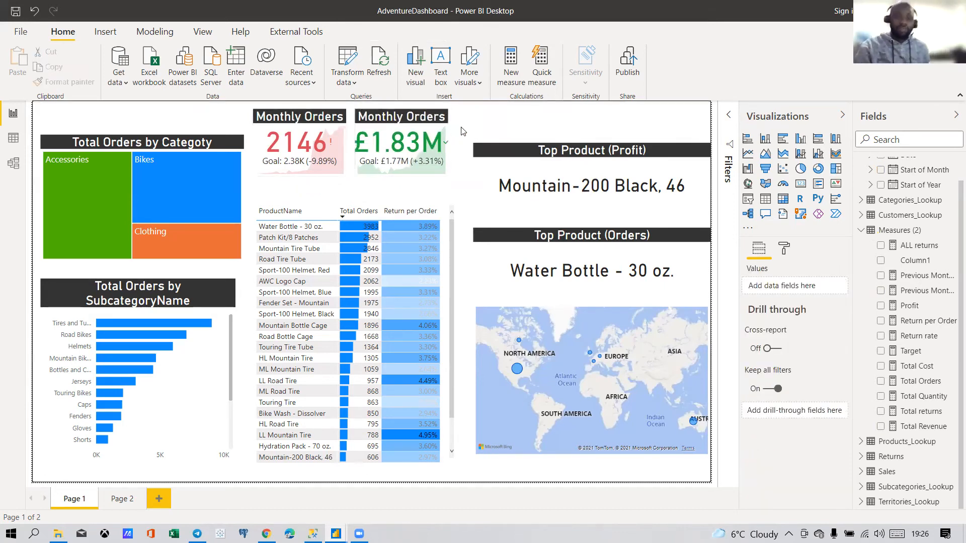
Step: Change the revenue KPI's title text to "Monthly Revenue"
left_click(444, 132)
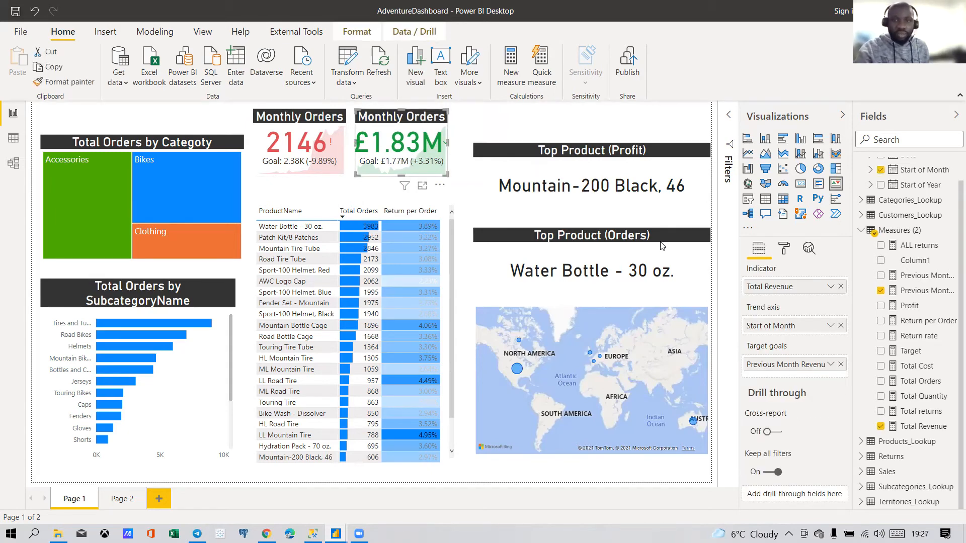
left_click(784, 248)
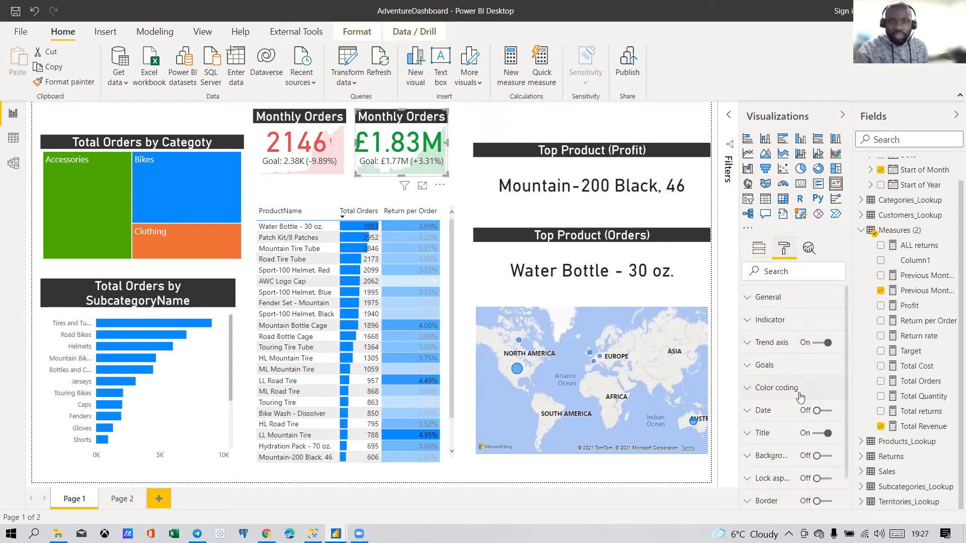
left_click(769, 434)
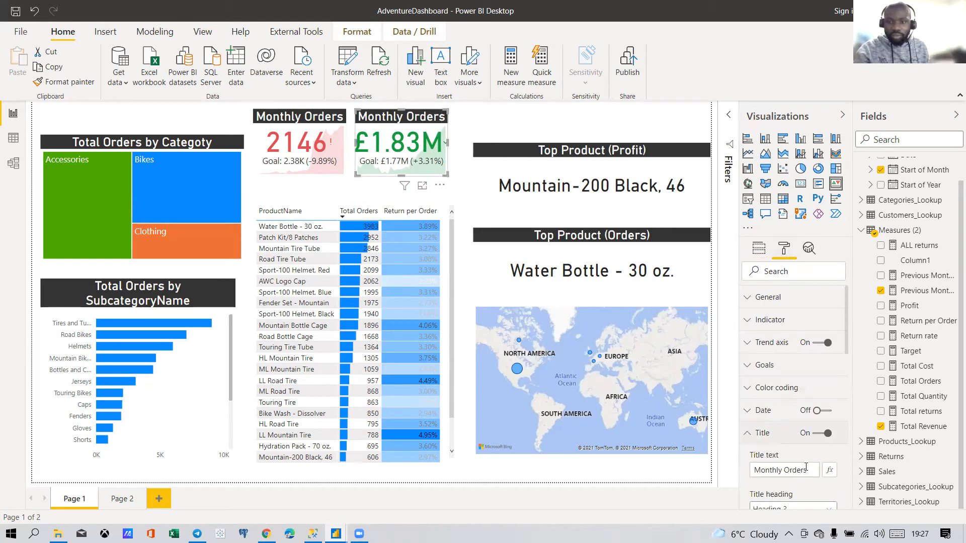
left_click_drag(806, 469, 783, 469)
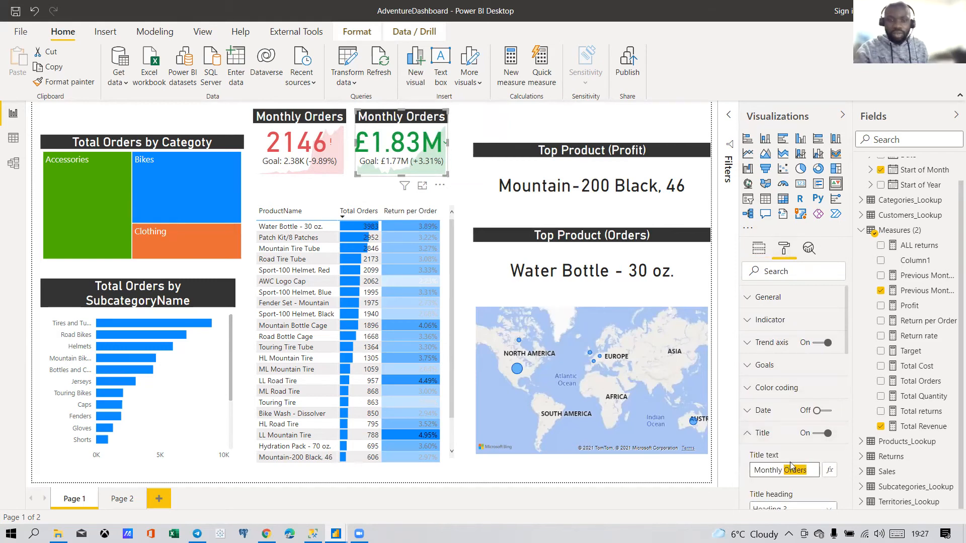
type("Revenue")
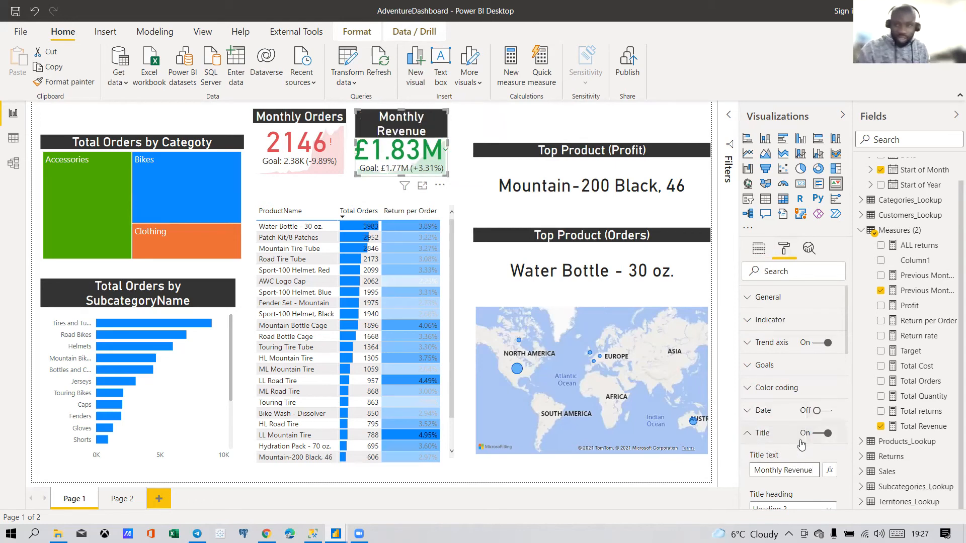
Step: Reduce the revenue KPI's title text size to 15 pt so it fits on one line
scroll(786, 450, "down", 5)
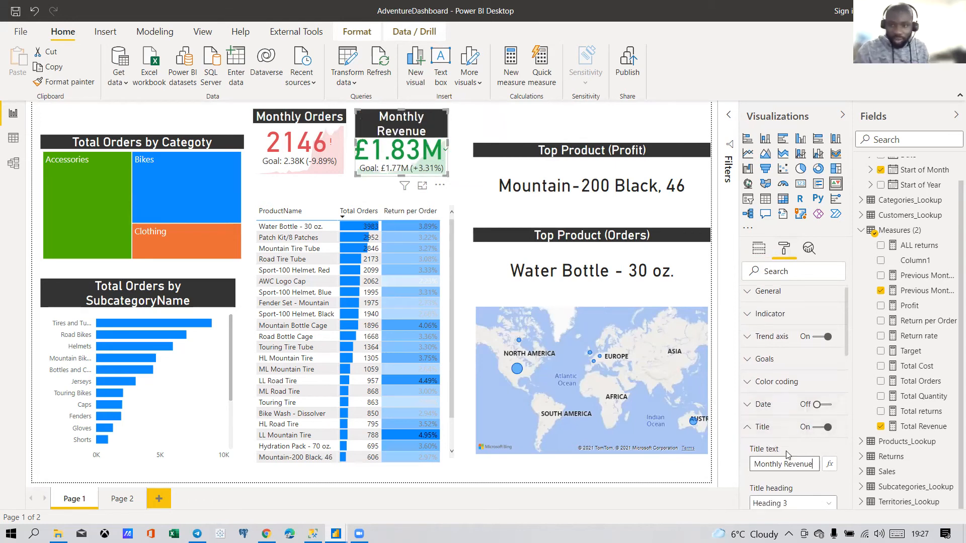
scroll(793, 352, "up", 2)
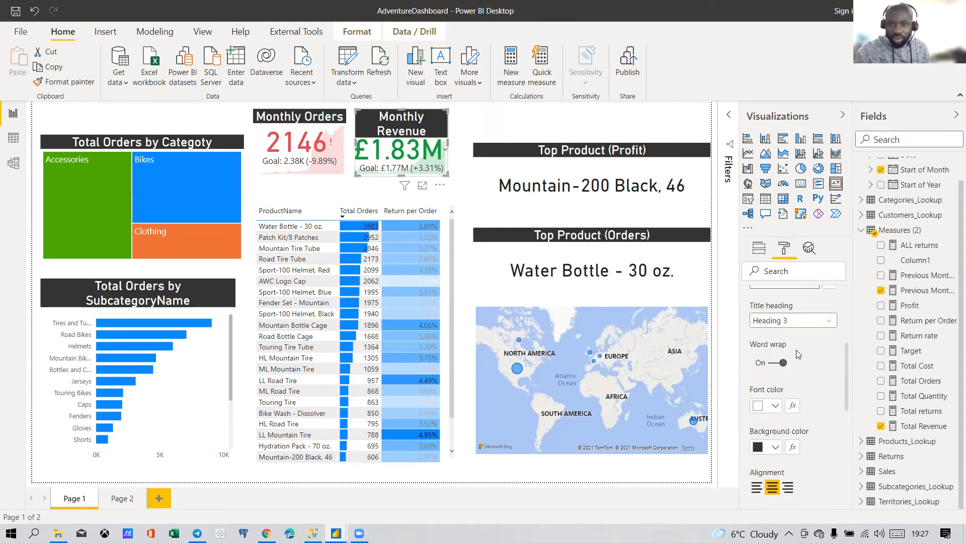
scroll(794, 355, "down", 4)
left_click(784, 406)
left_click(784, 406)
left_click(783, 406)
left_click(784, 406)
left_click(783, 406)
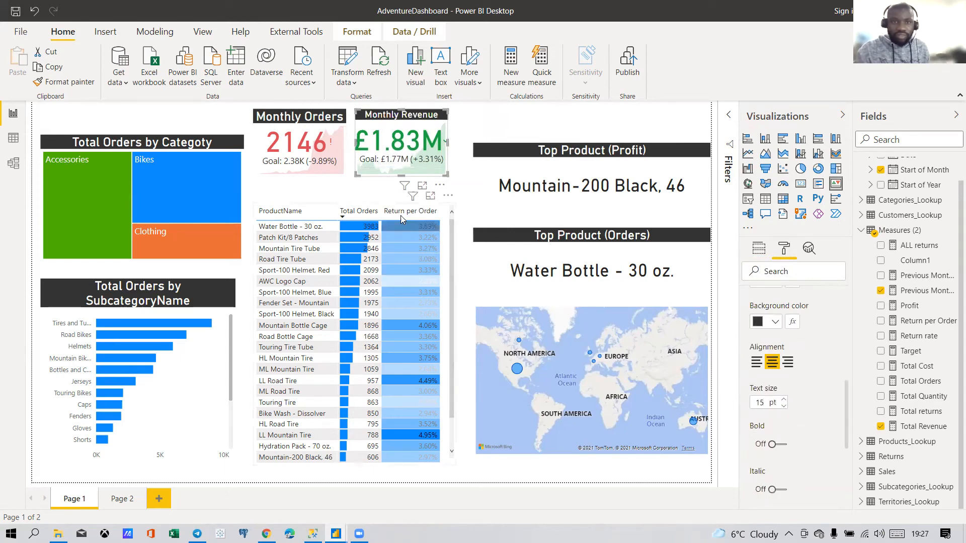
Step: Try copying the revenue KPI's formatting onto the orders KPI, and undo the copied formatting
left_click(66, 82)
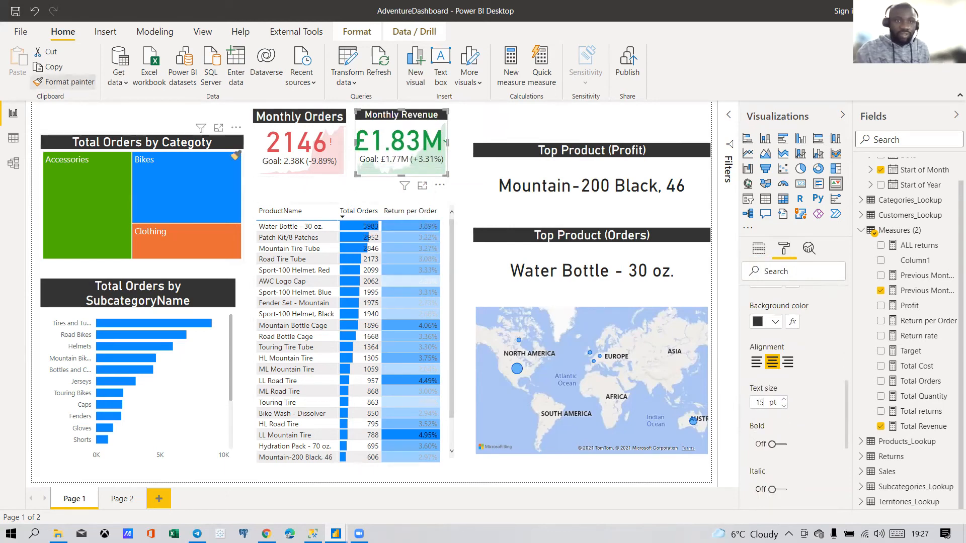
left_click(255, 139)
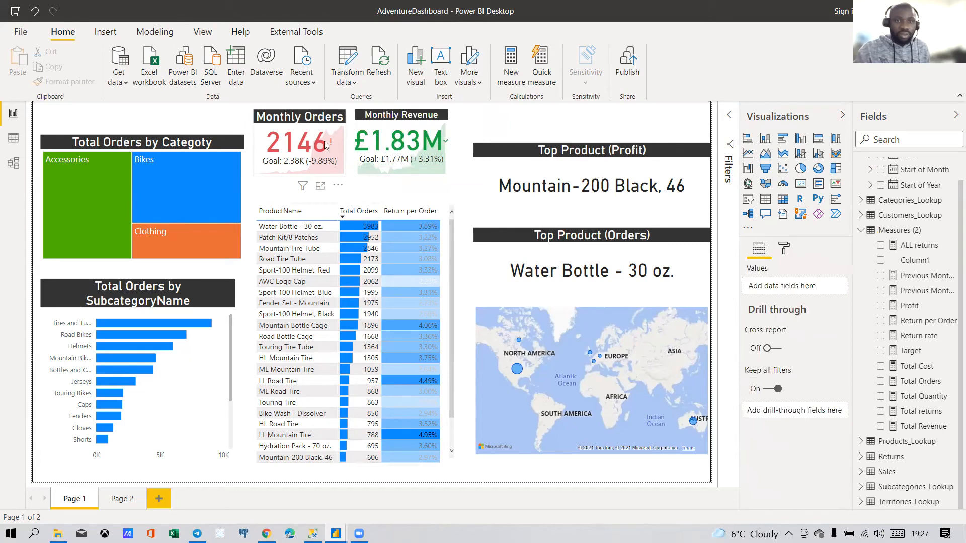
left_click(364, 171)
left_click(75, 82)
left_click(265, 124)
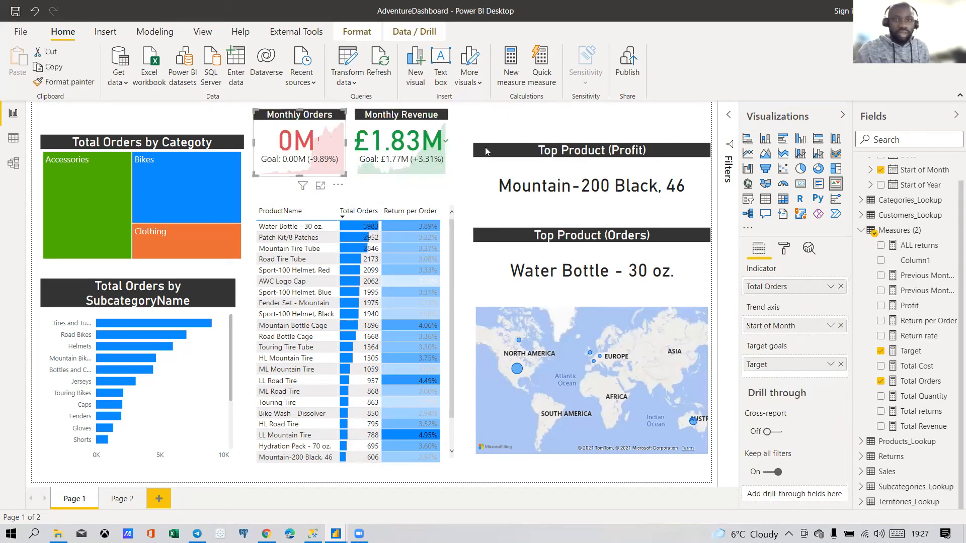
mouse_move(346, 175)
left_mouse_down()
mouse_move(446, 191)
mouse_move(349, 171)
left_mouse_up()
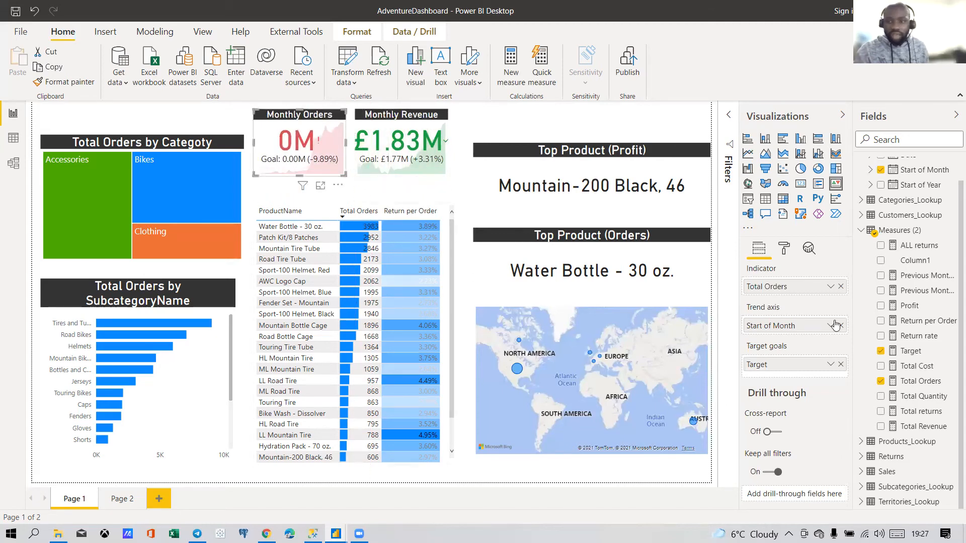
left_click(218, 114)
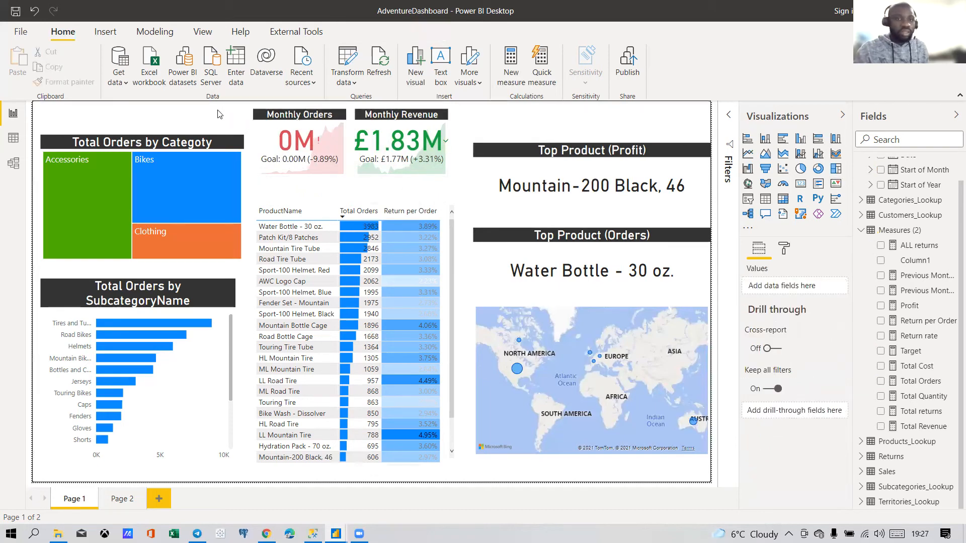
key("ctrl+z")
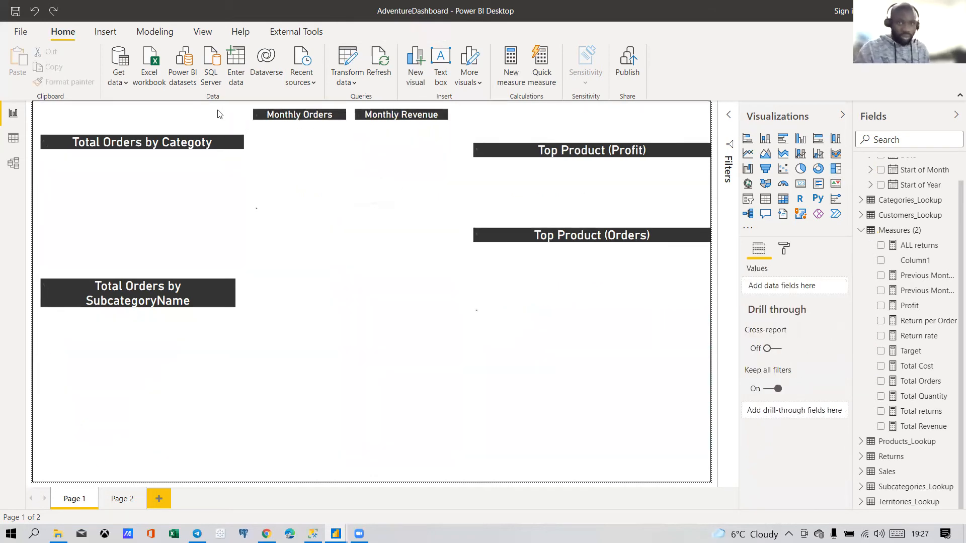
key("ctrl+z")
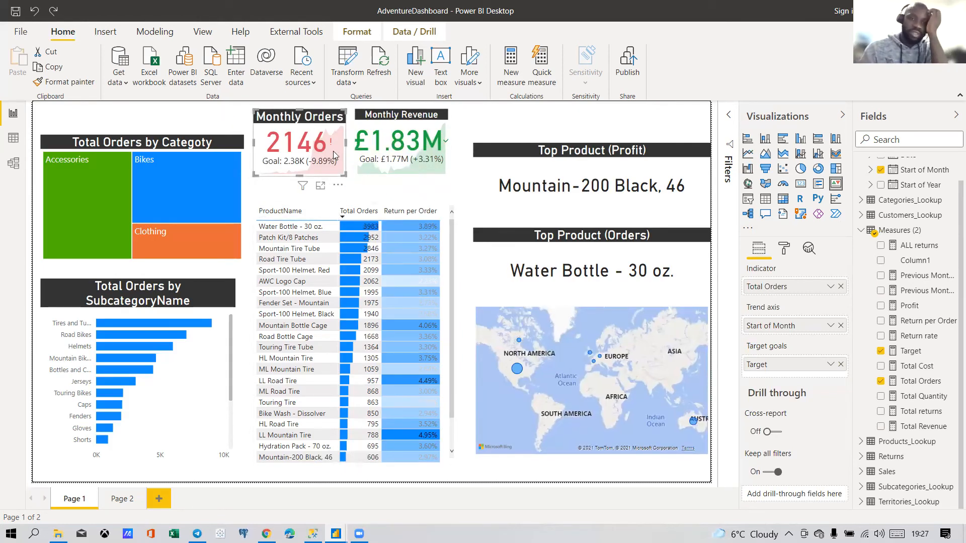
Step: Set the Monthly Orders KPI's title text size to 15 pt to match the revenue KPI
left_click(783, 249)
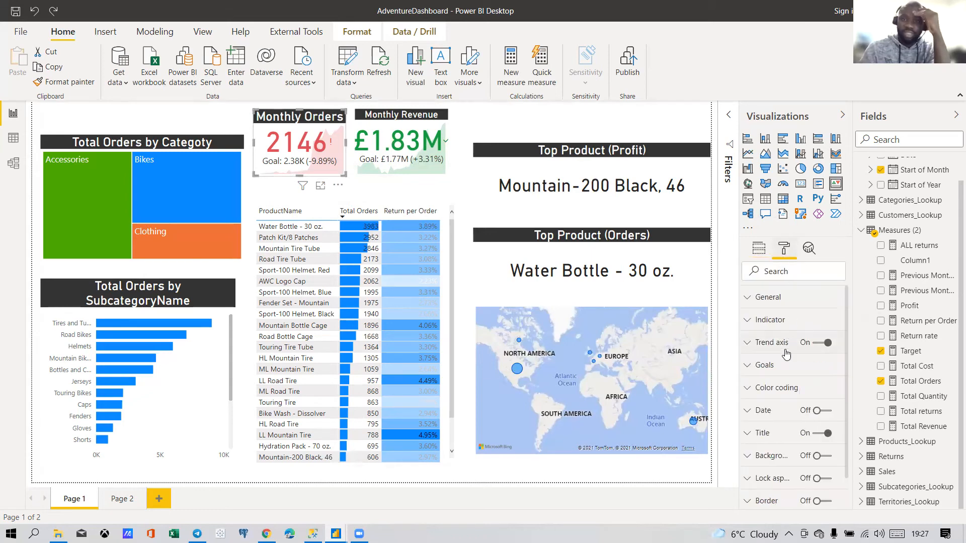
left_click(794, 429)
scroll(791, 421, "down", 6)
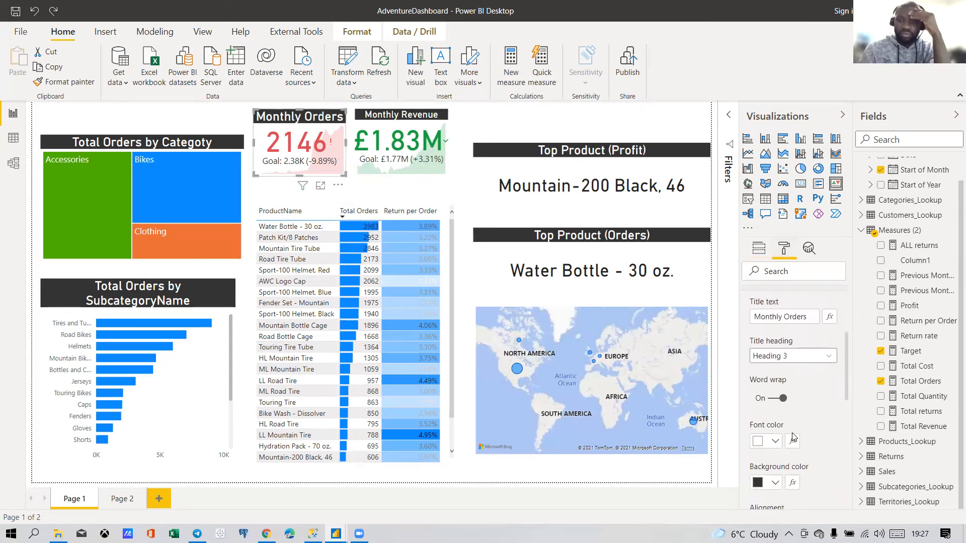
left_click(784, 408)
left_click(784, 407)
left_click(784, 408)
left_click(783, 407)
left_click(784, 407)
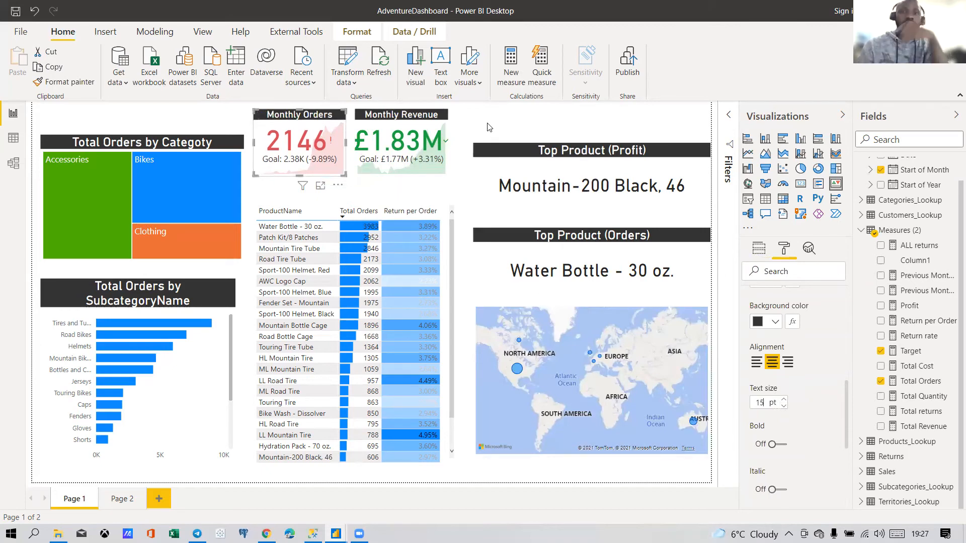
left_click(488, 125)
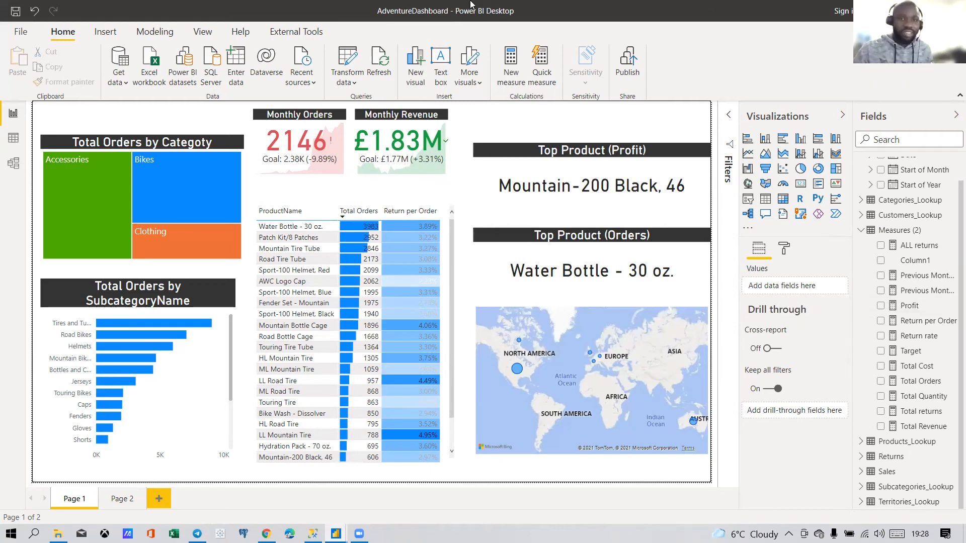
Step: Move the Monthly Orders and Monthly Revenue KPIs down by the same amount, closer to the product table
left_click_drag(318, 118, 322, 137)
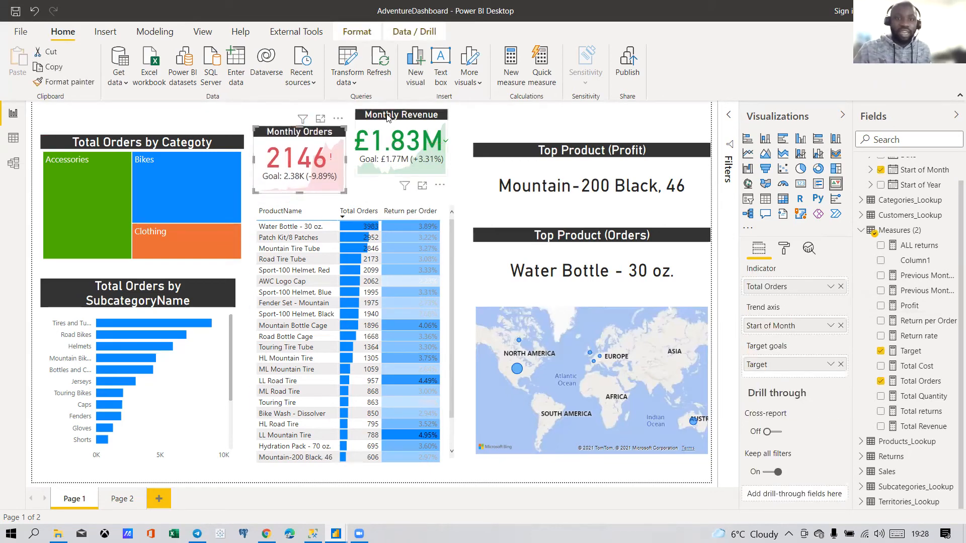
left_click_drag(405, 125, 406, 143)
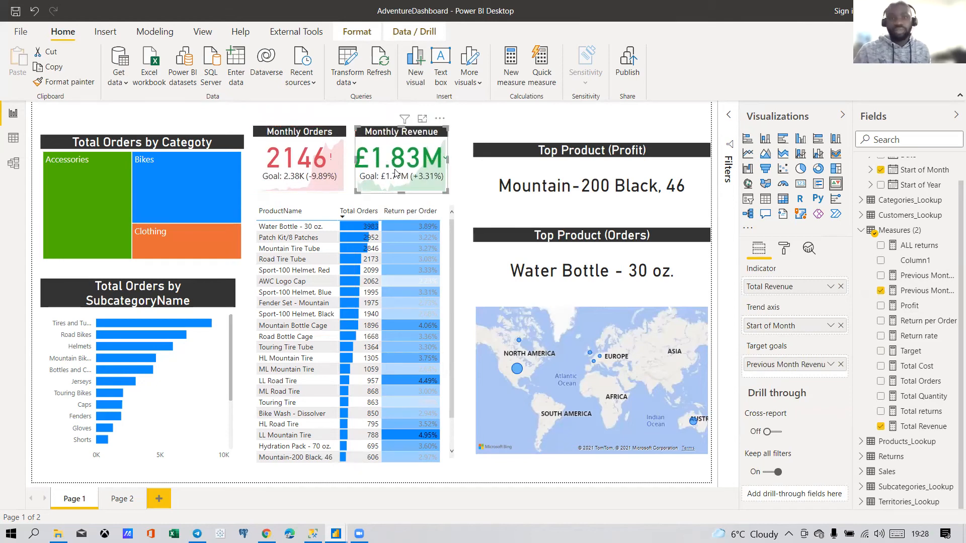
left_click(474, 129)
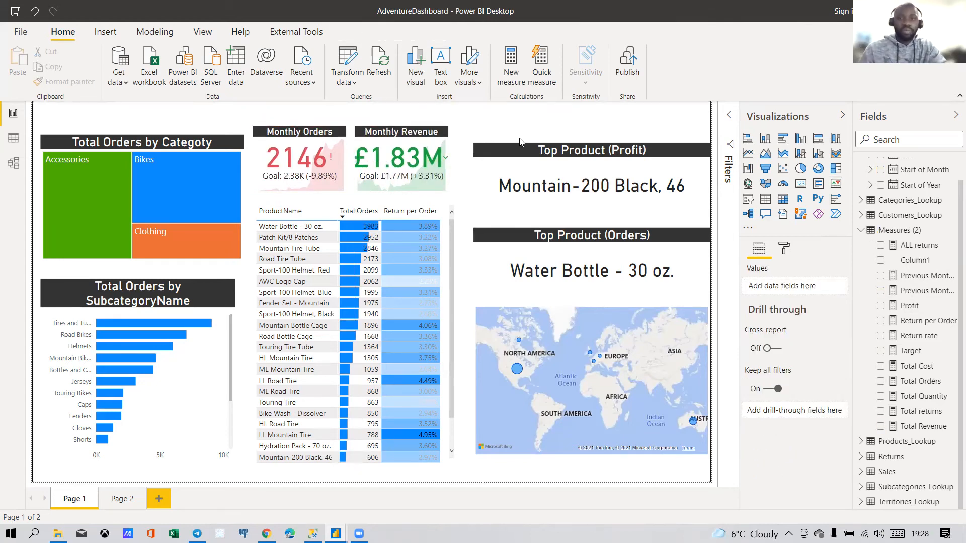
left_click(747, 184)
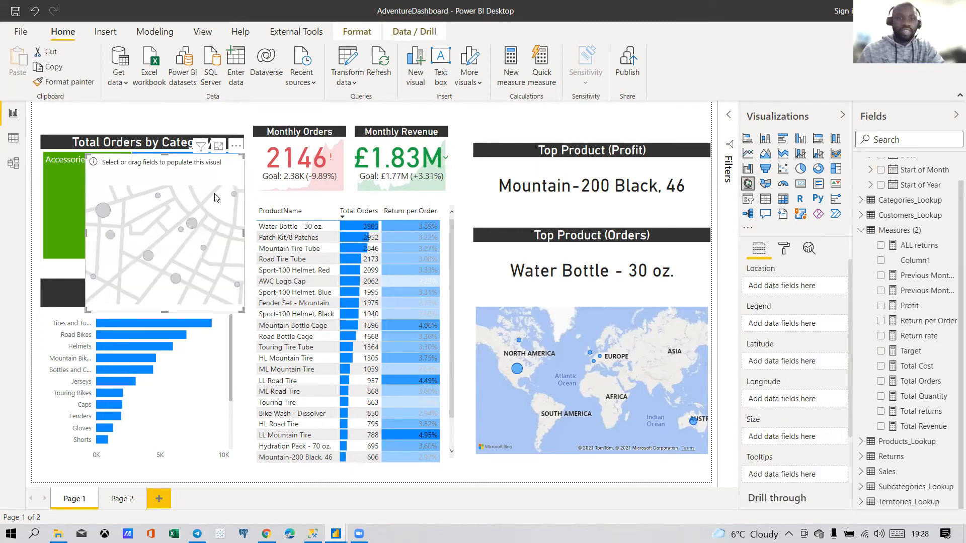
left_click_drag(237, 240, 439, 214)
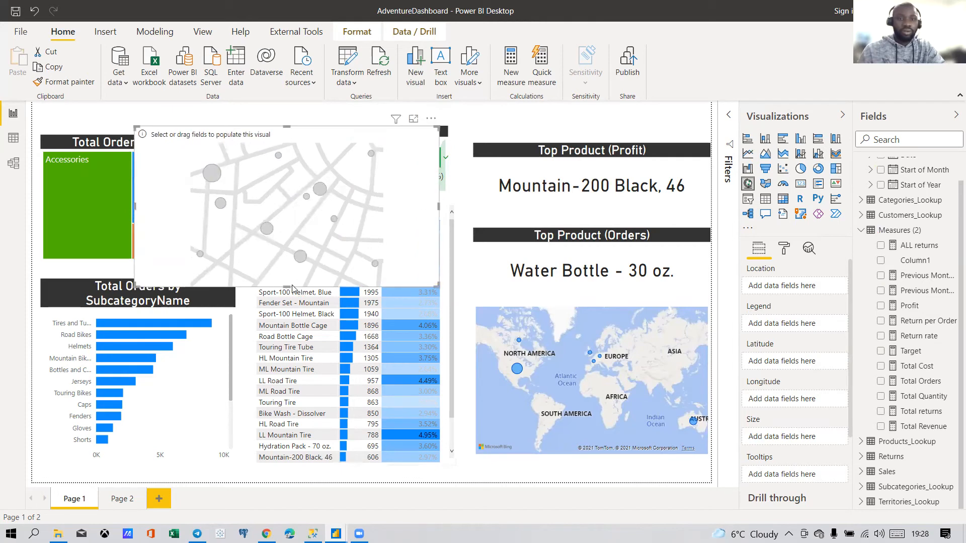
left_click_drag(287, 284, 287, 210)
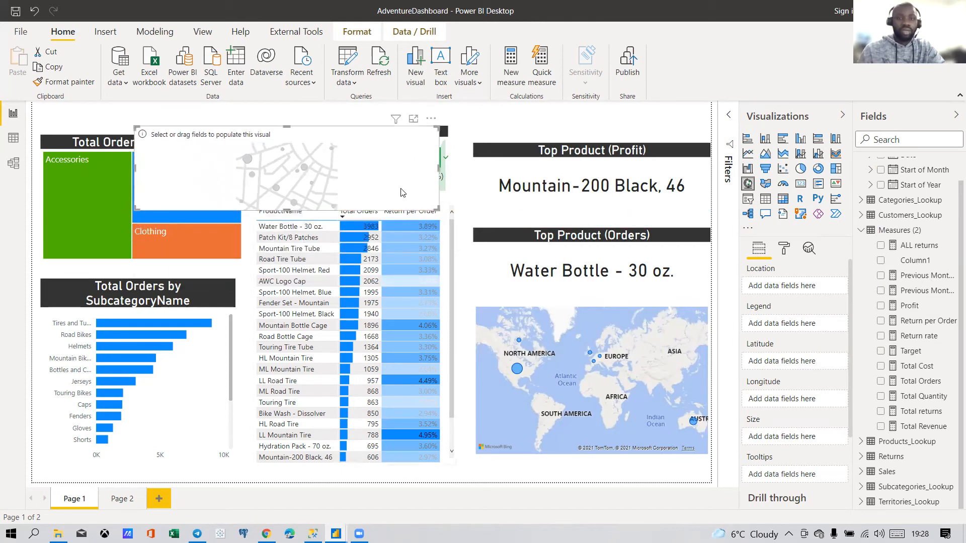
scroll(776, 305, "down", 2)
scroll(774, 321, "up", 2)
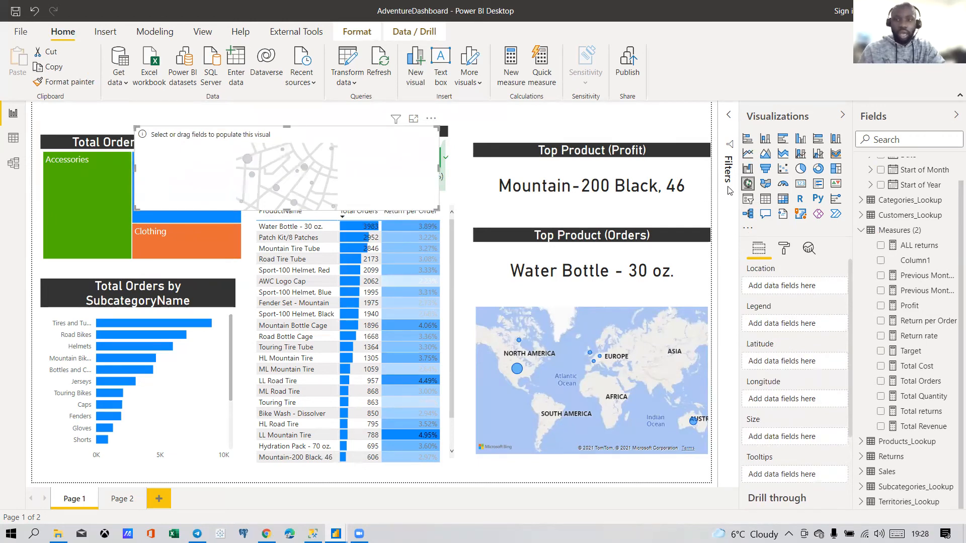
key("Delete")
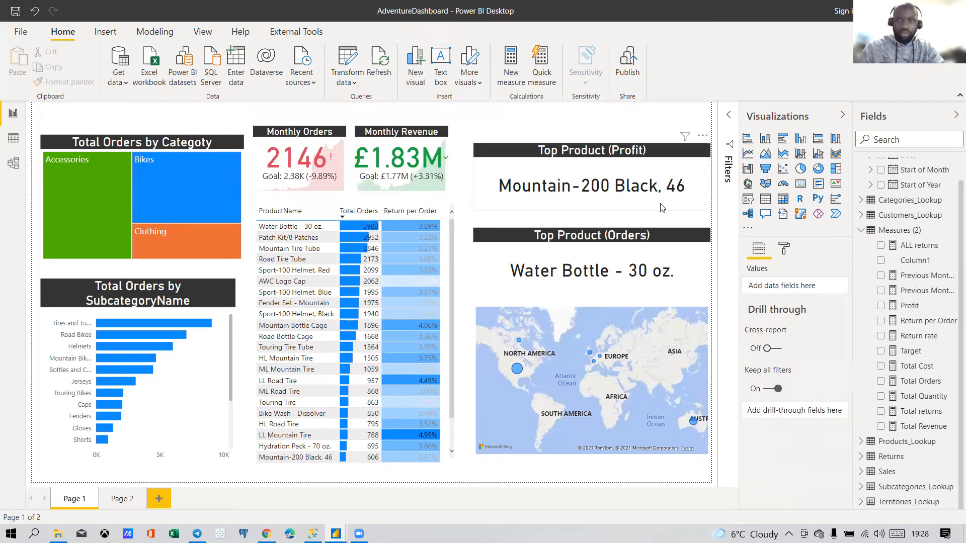
Step: Insert a slicer with the Calendar_Lookup Date field and reshape it into a wide, short band
left_click(747, 199)
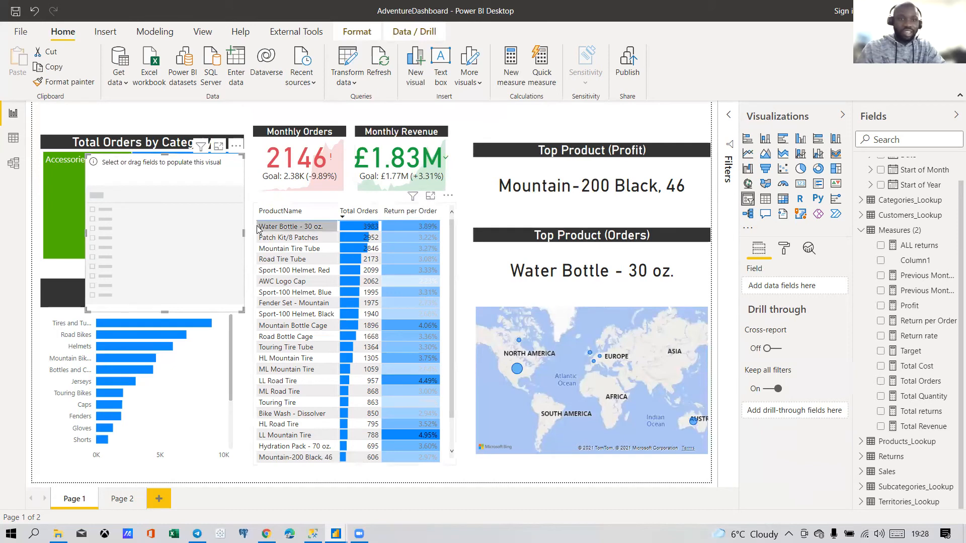
left_click_drag(411, 217, 490, 230)
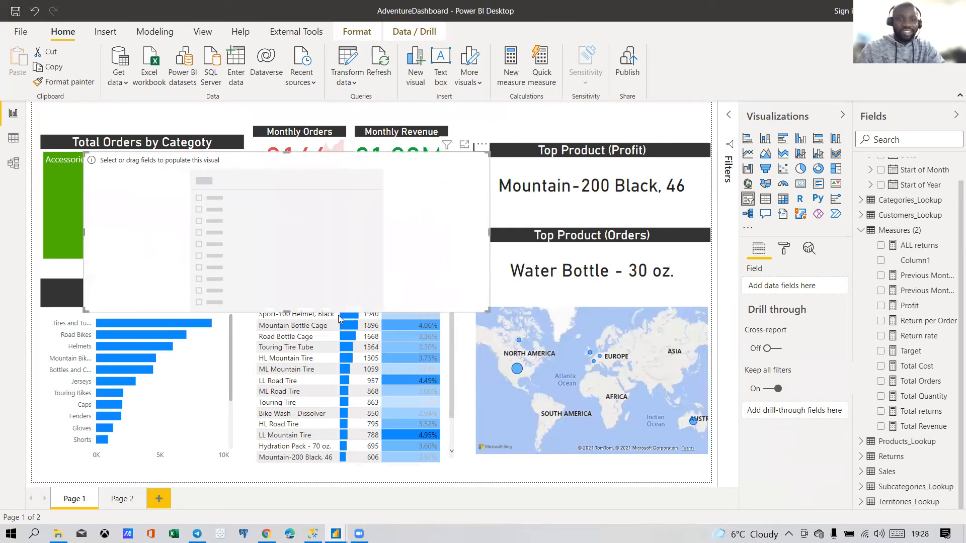
left_click_drag(289, 304, 289, 261)
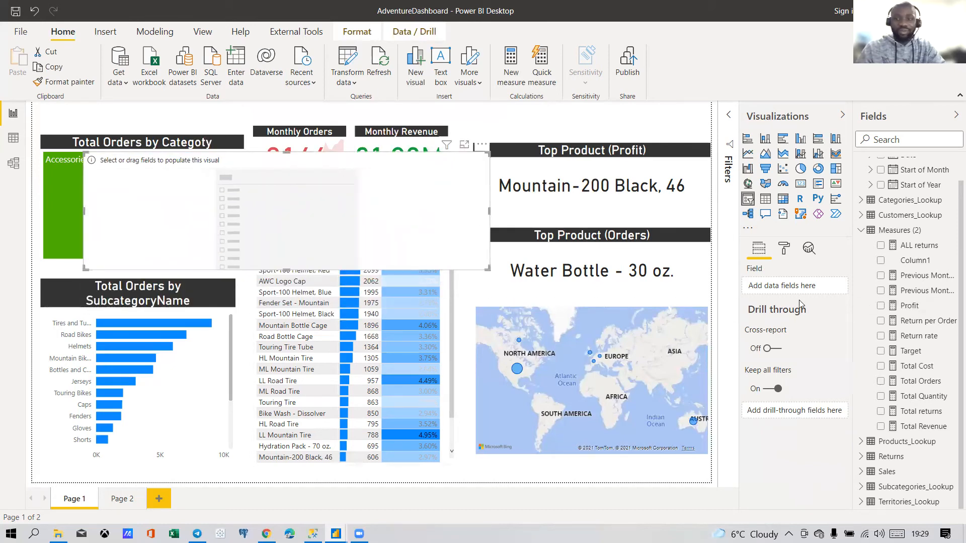
scroll(918, 222, "up", 1)
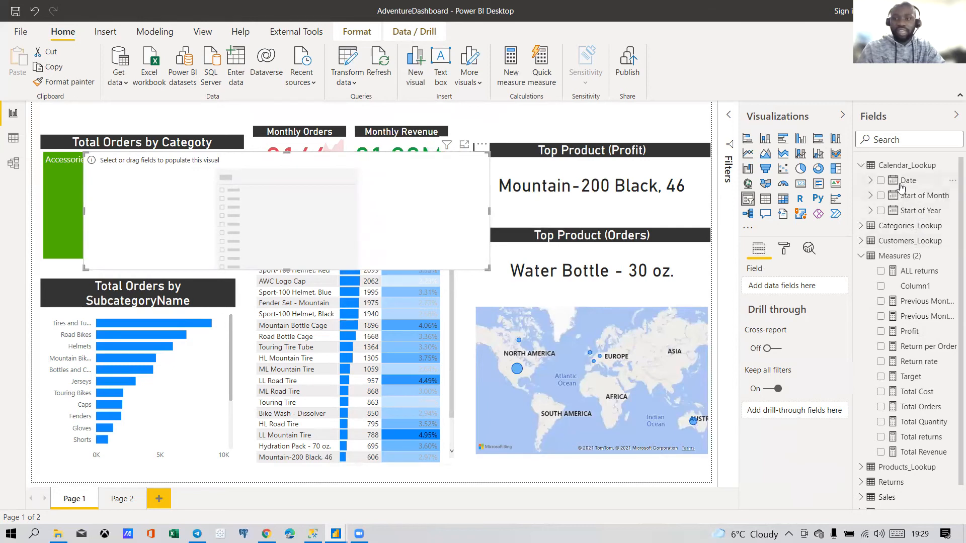
left_click(880, 180)
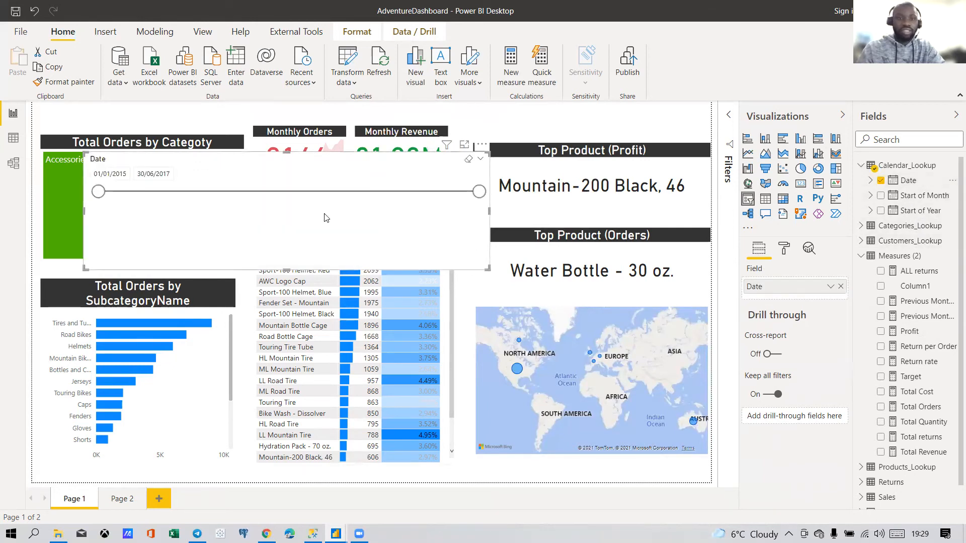
left_click_drag(283, 269, 308, 216)
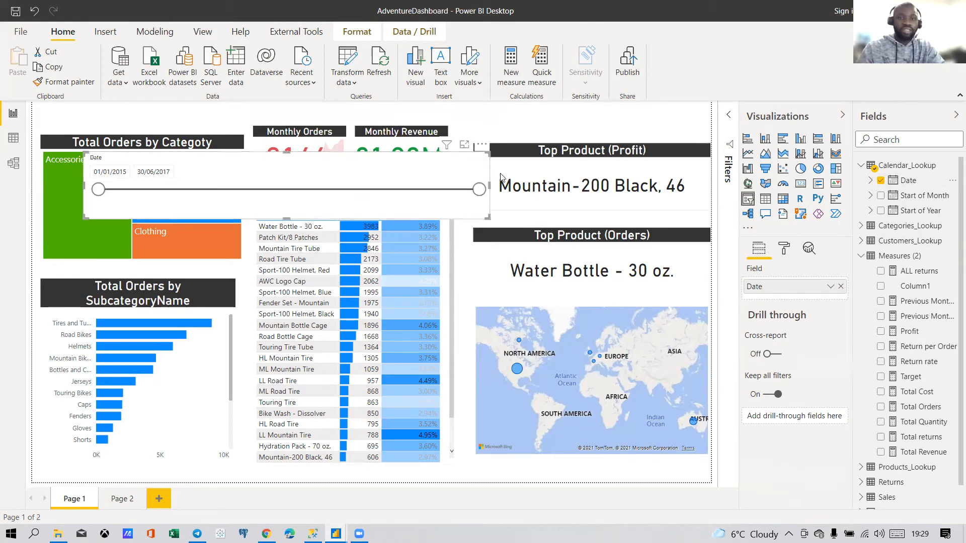
Step: Try the Before, After and List styles on the Date slicer, and return it to Between
left_click(480, 160)
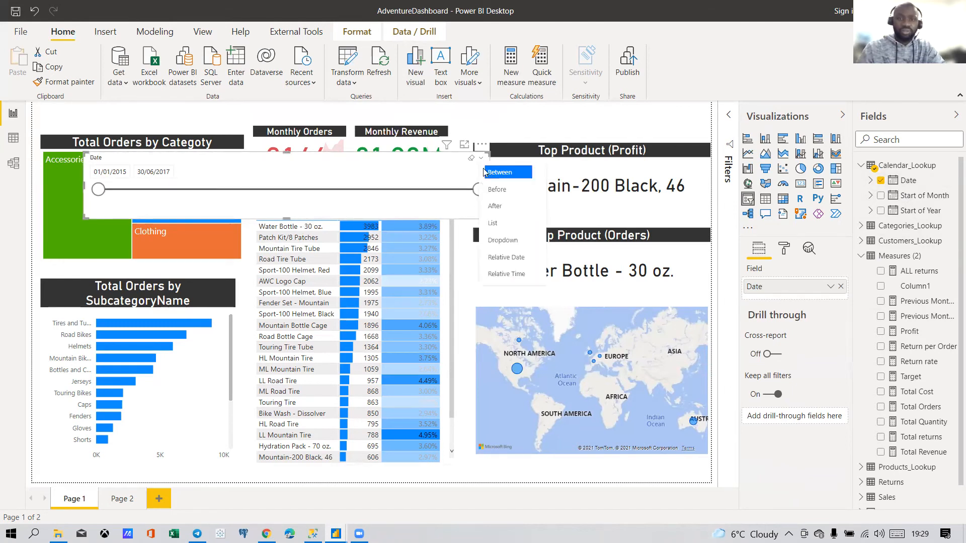
left_click(502, 198)
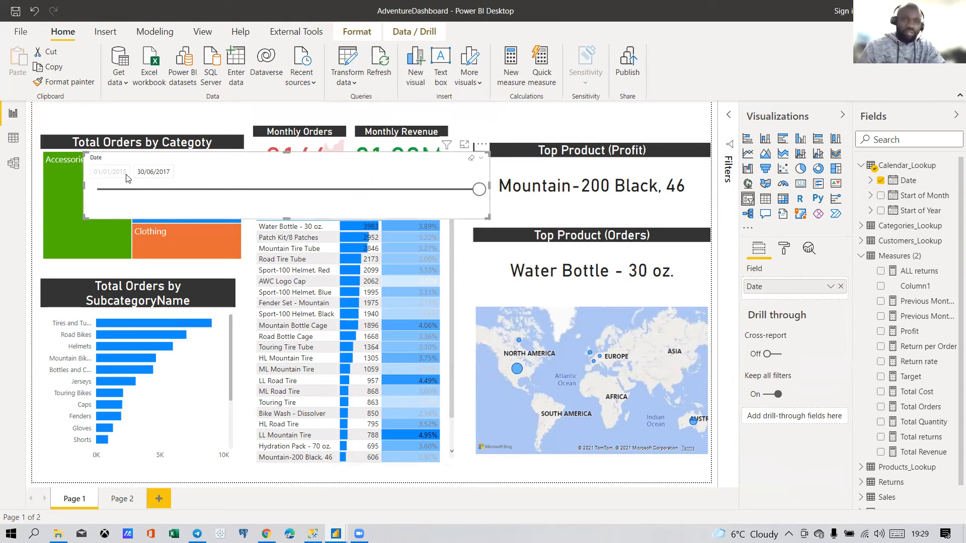
left_click(482, 160)
left_click(498, 203)
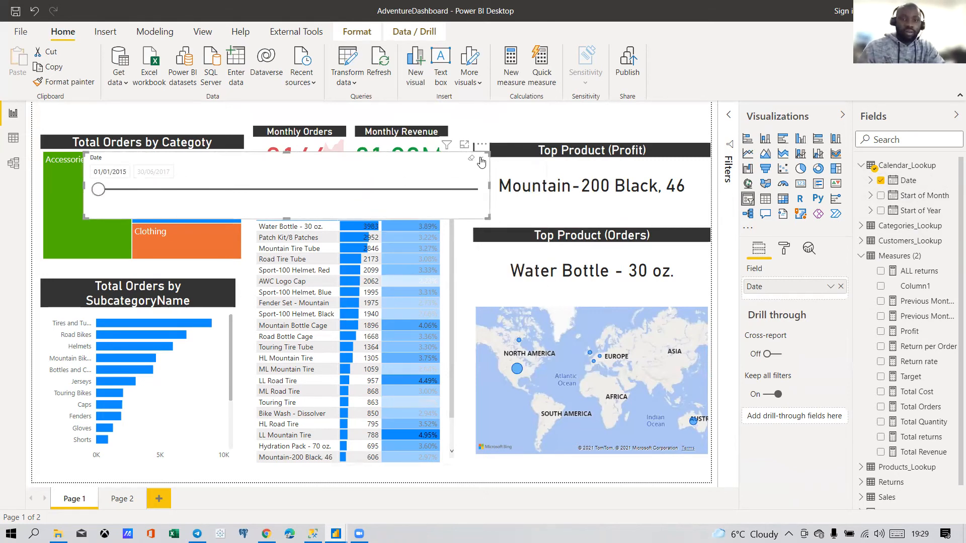
left_click(481, 161)
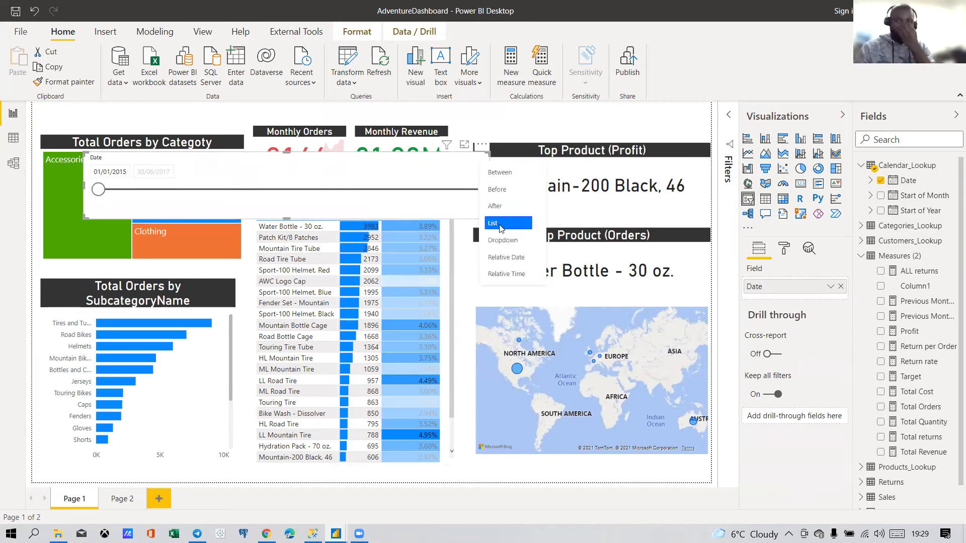
left_click(500, 229)
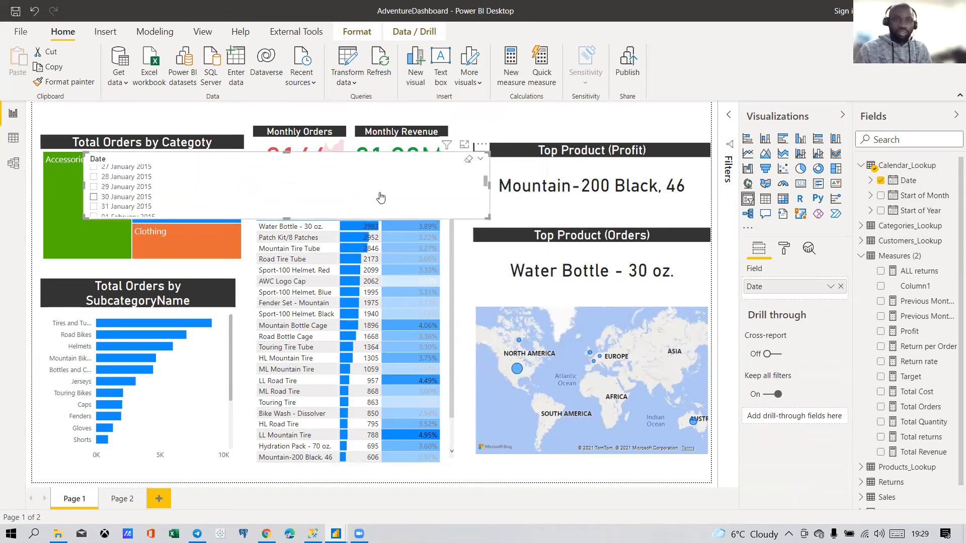
left_click(482, 160)
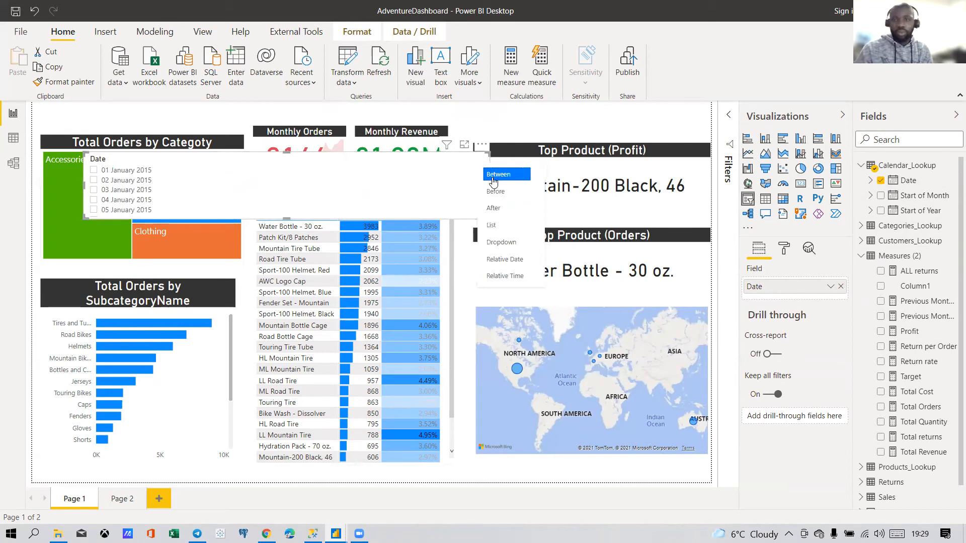
left_click(493, 175)
Step: Shrink and reposition the Date slicer, and test its range, ending with 02/09/2015 to 28/11/2016
left_click_drag(484, 216, 337, 195)
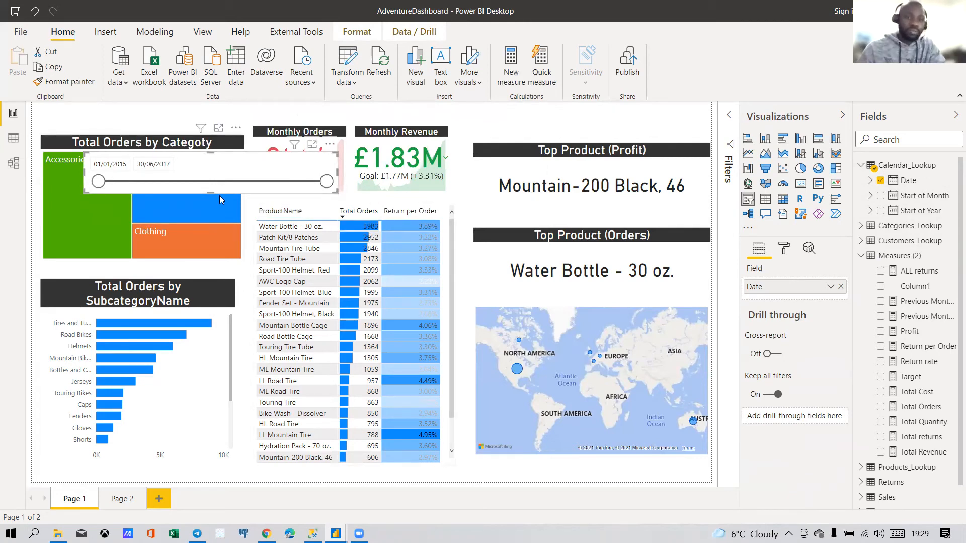
left_click_drag(228, 192, 537, 173)
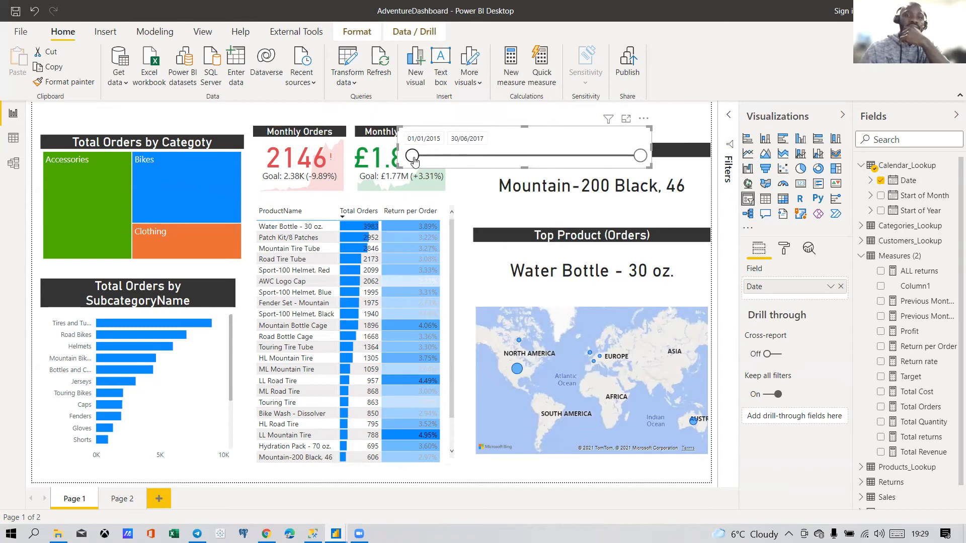
left_click_drag(413, 156, 513, 155)
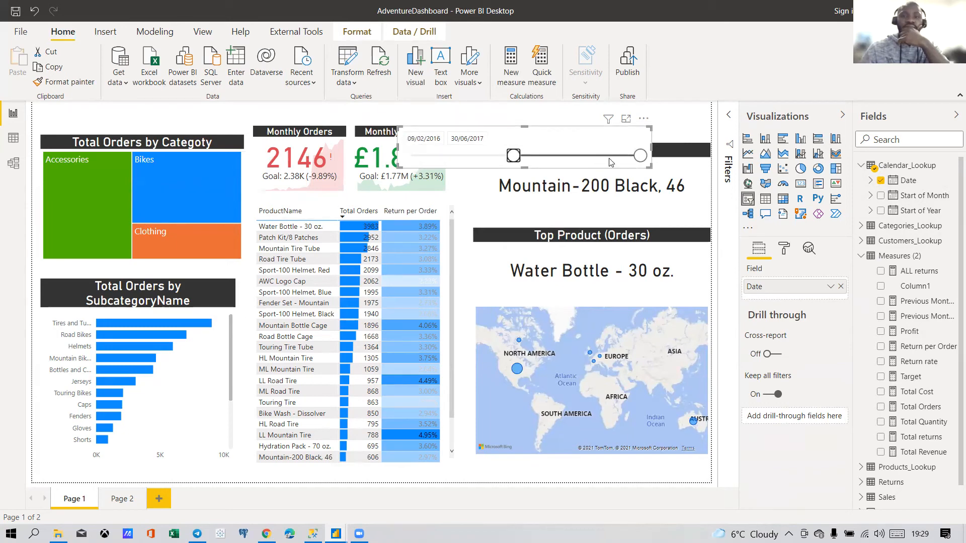
left_click_drag(638, 160, 516, 300)
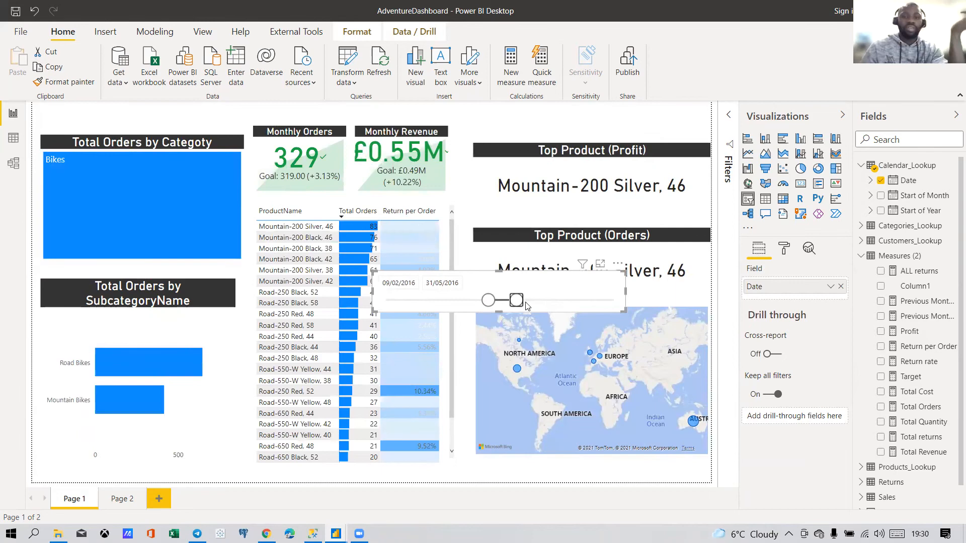
left_click_drag(516, 300, 561, 300)
left_click_drag(484, 301, 448, 300)
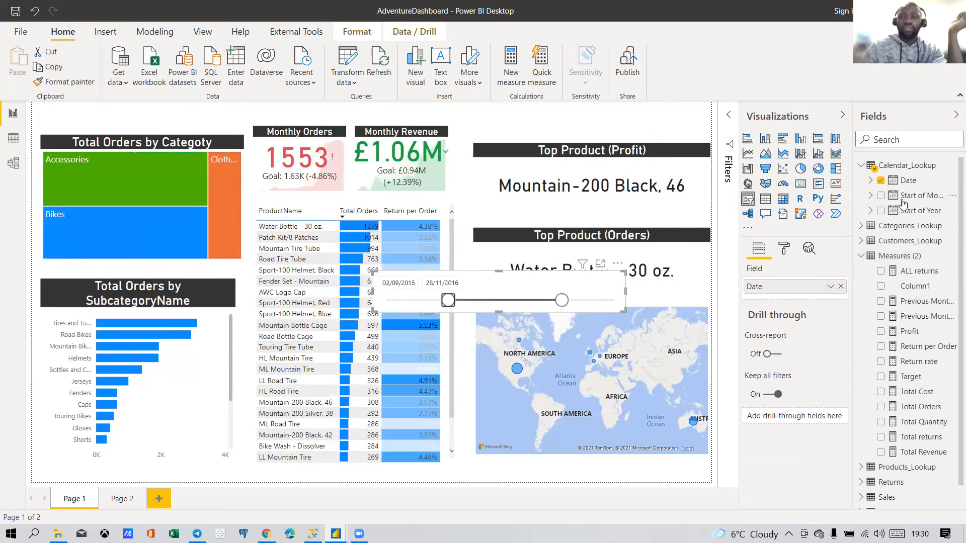
Step: Replace the slicer's Date field with Start of Month and test a range from 05/01/2016 to 06/01/2017
left_click(880, 181)
left_click(880, 196)
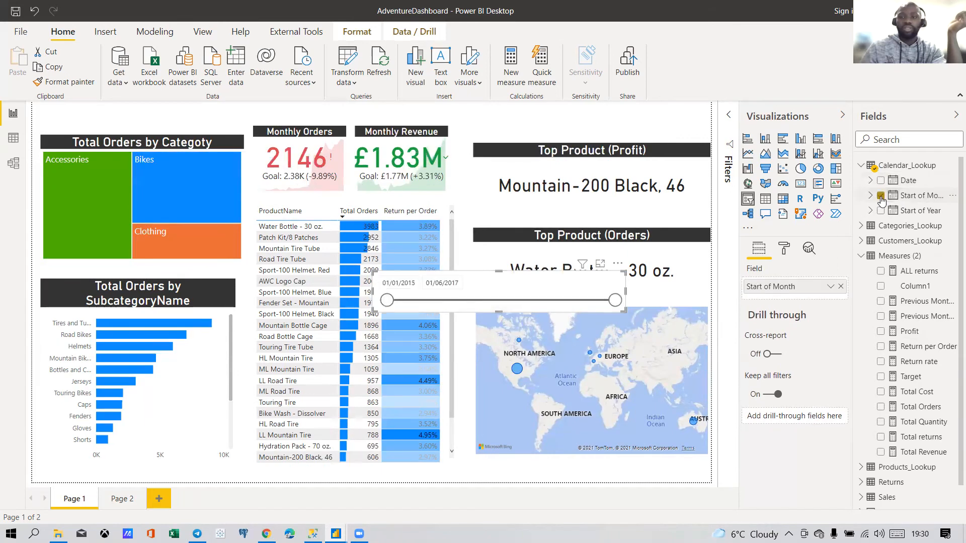
left_click_drag(615, 300, 577, 302)
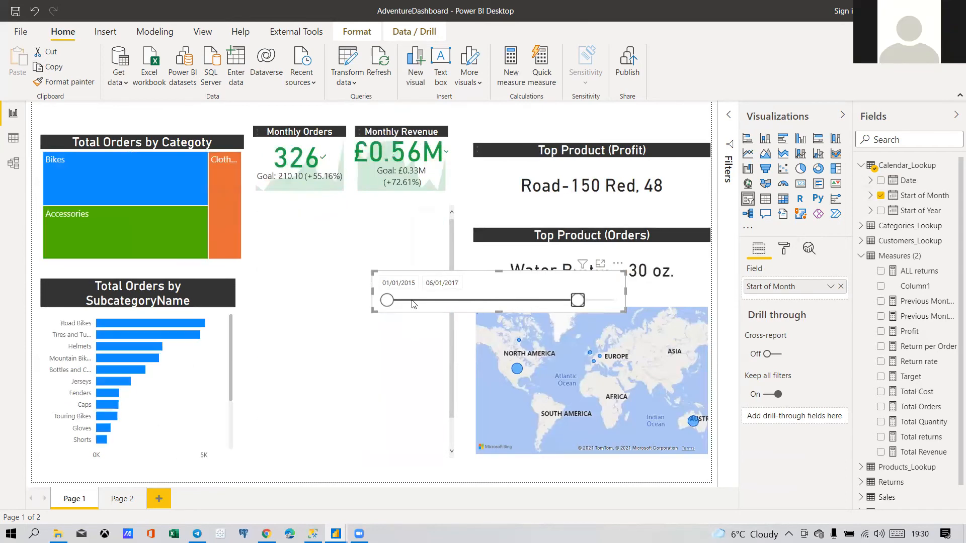
left_click_drag(386, 300, 485, 303)
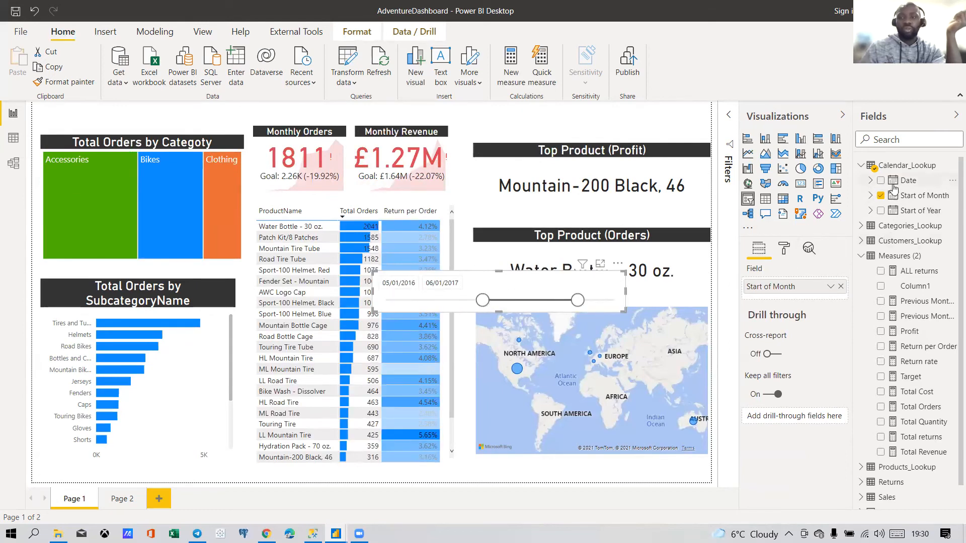
Step: Replace the slicer's Start of Month field with Start of Year, set its style to Between and enlarge it
left_click(880, 210)
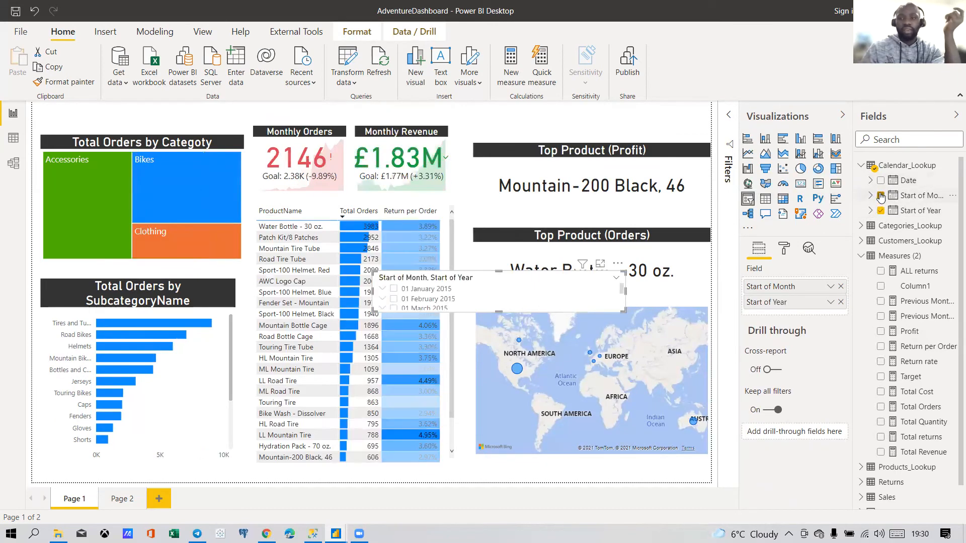
left_click(881, 196)
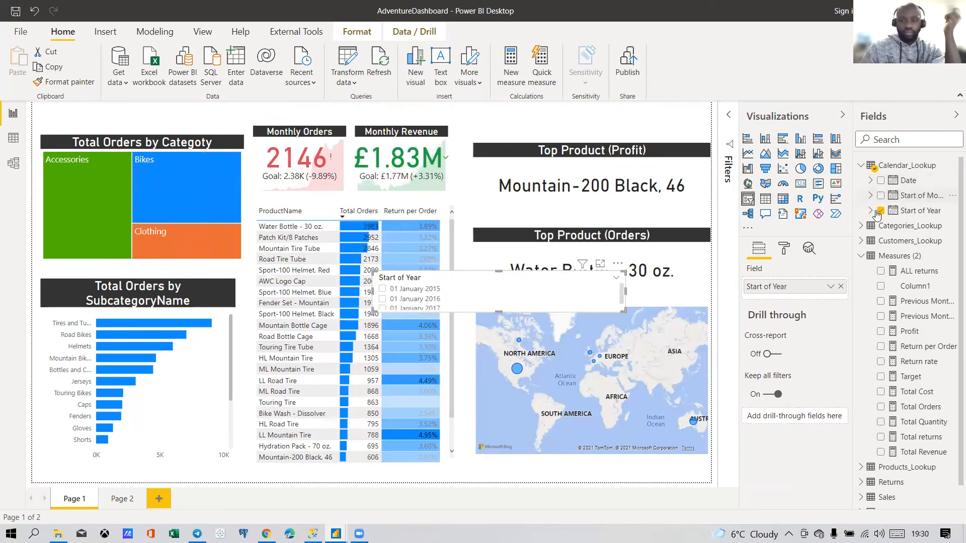
left_click(618, 281)
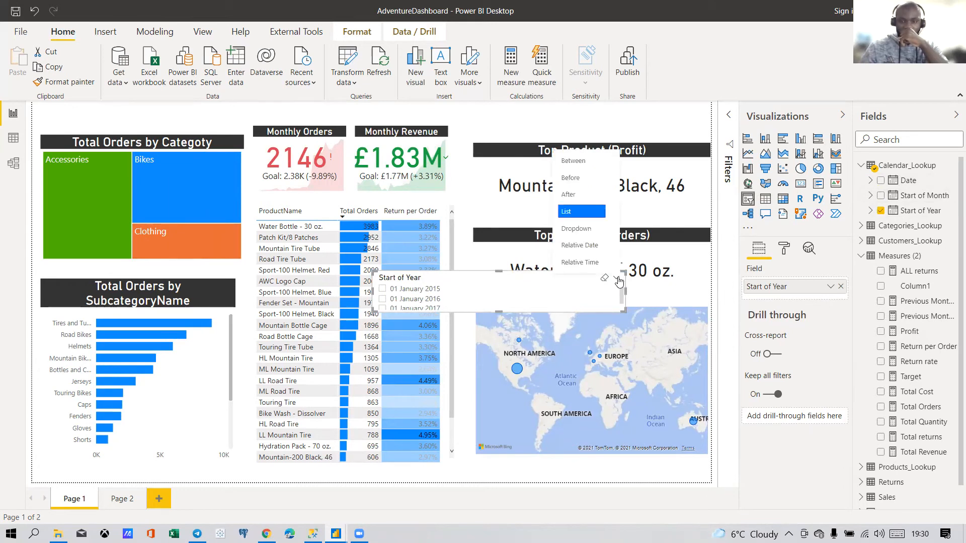
left_click(578, 159)
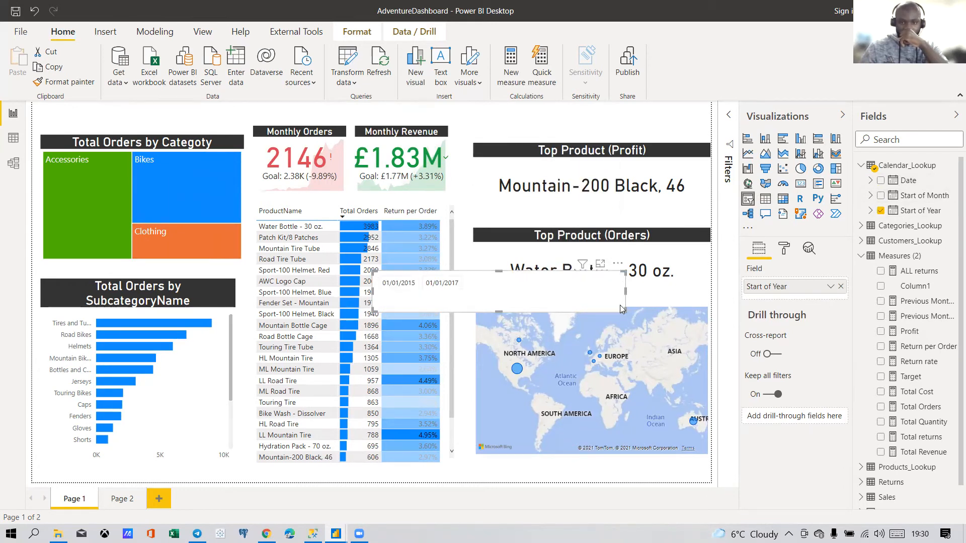
left_click_drag(626, 292, 685, 352)
mouse_move(672, 312)
left_mouse_down()
mouse_move(626, 313)
mouse_move(676, 311)
left_mouse_up()
Step: Replace the slicer's Start of Year field with Date and set its style to Between
left_click(880, 180)
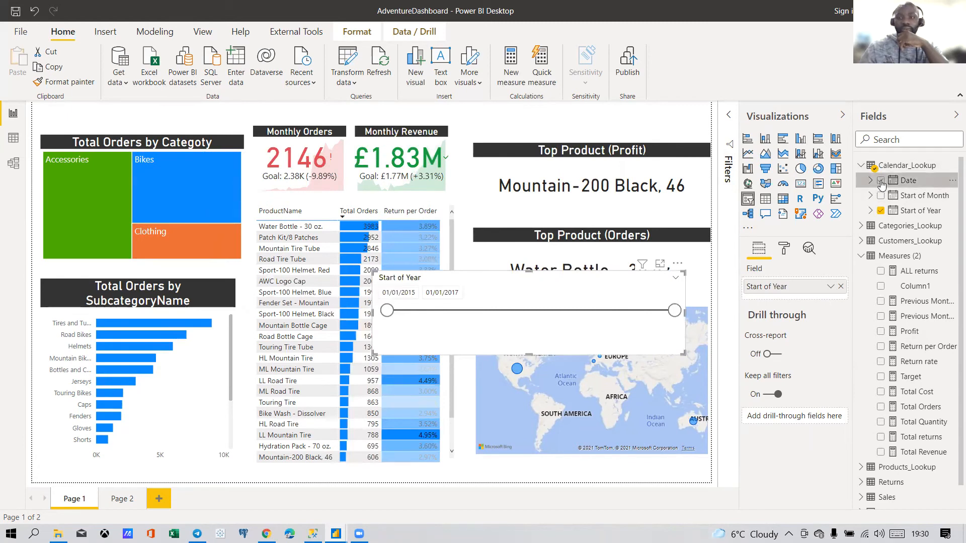
left_click(881, 211)
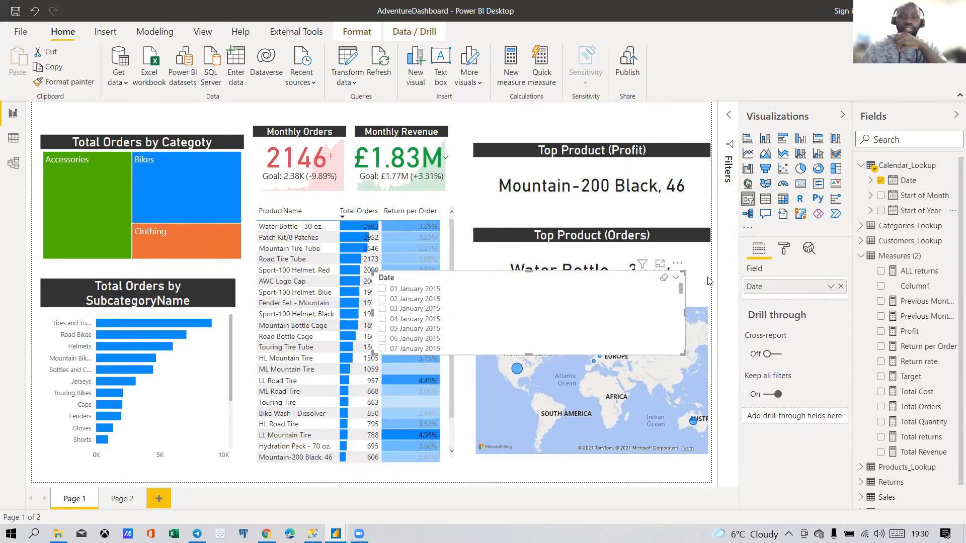
left_click(676, 277)
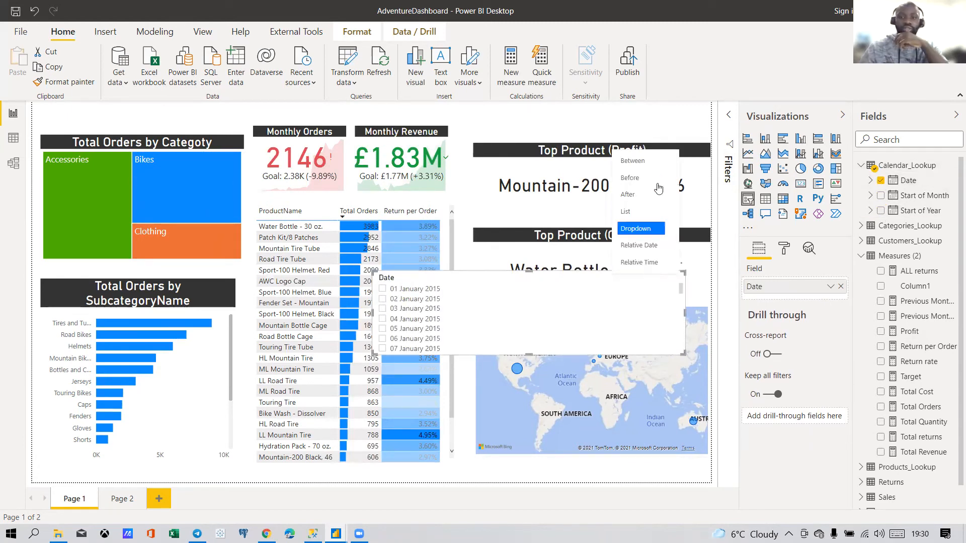
left_click(638, 157)
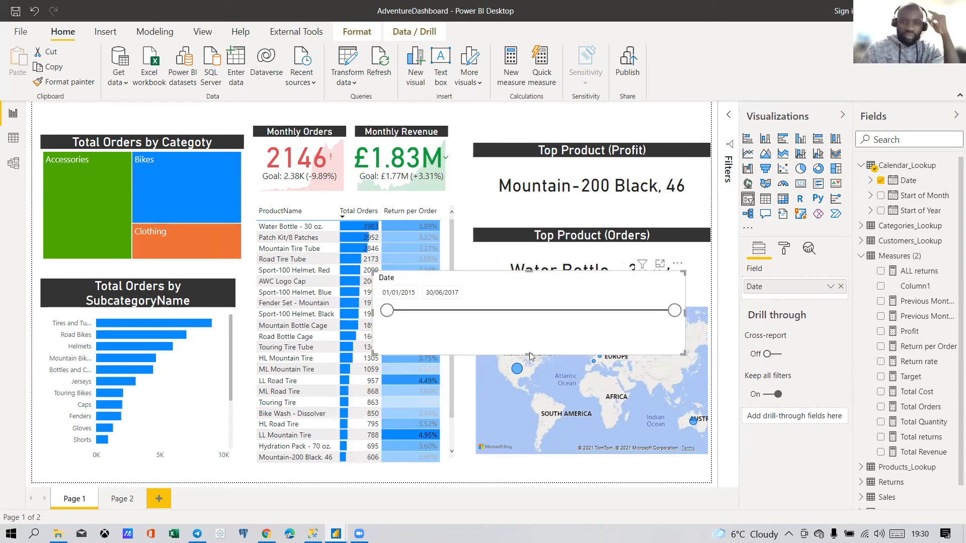
Step: Shrink the Date slicer and move it to the top of the report page, above the Top Product (Profit) card
left_click_drag(529, 354, 536, 336)
left_click_drag(683, 336, 610, 129)
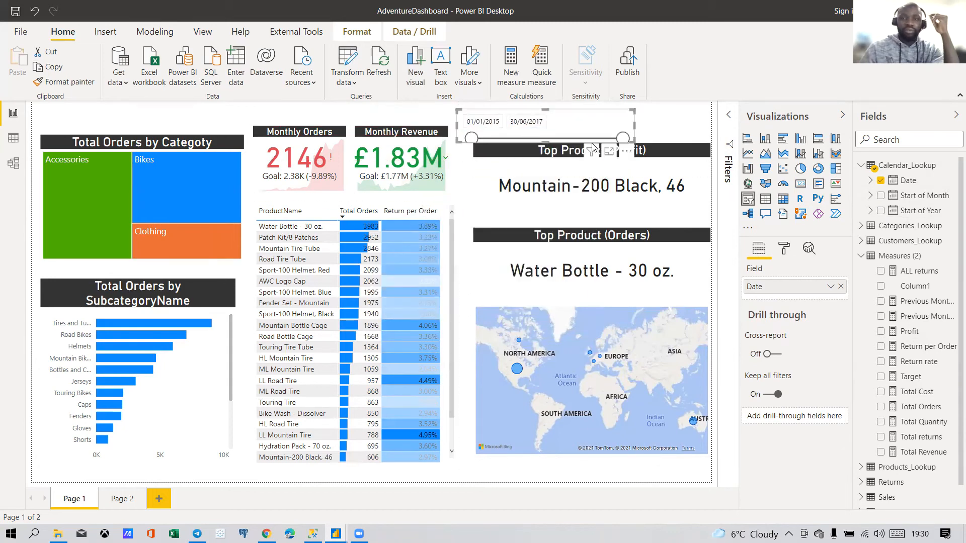
Step: Turn off the Date slicer's background and nudge the slicer up, clear of the Top Product (Profit) card's title
left_click(784, 250)
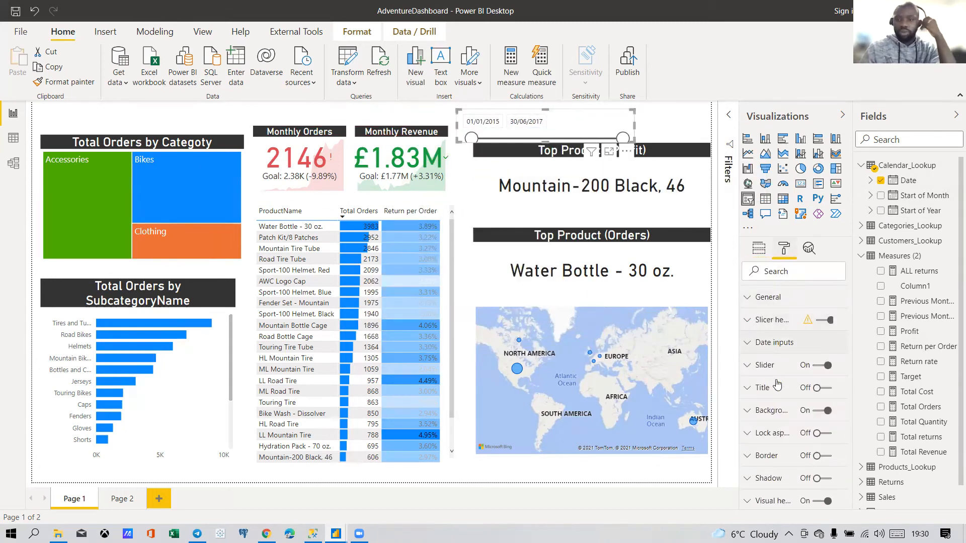
left_click(771, 411)
left_click(812, 413)
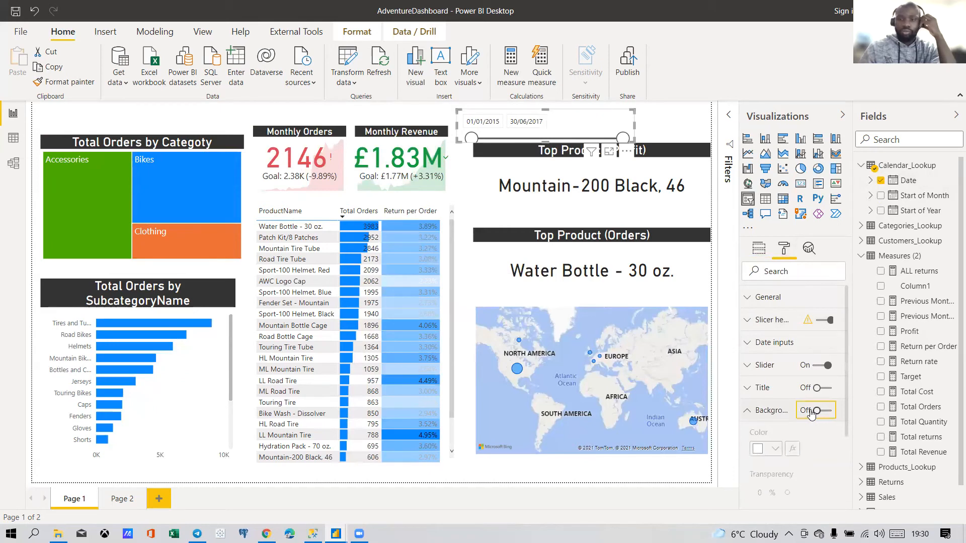
left_click(765, 415)
left_click_drag(624, 119, 624, 112)
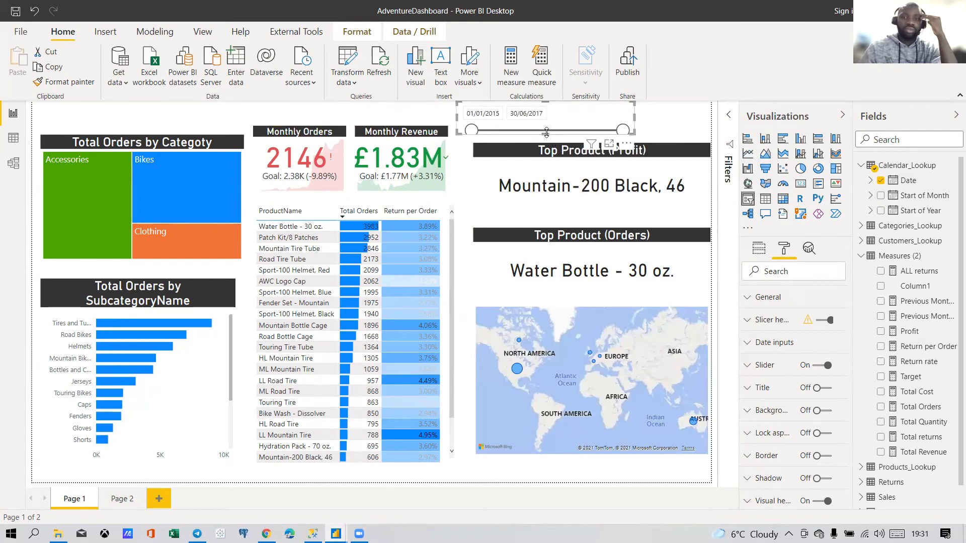
left_click(659, 128)
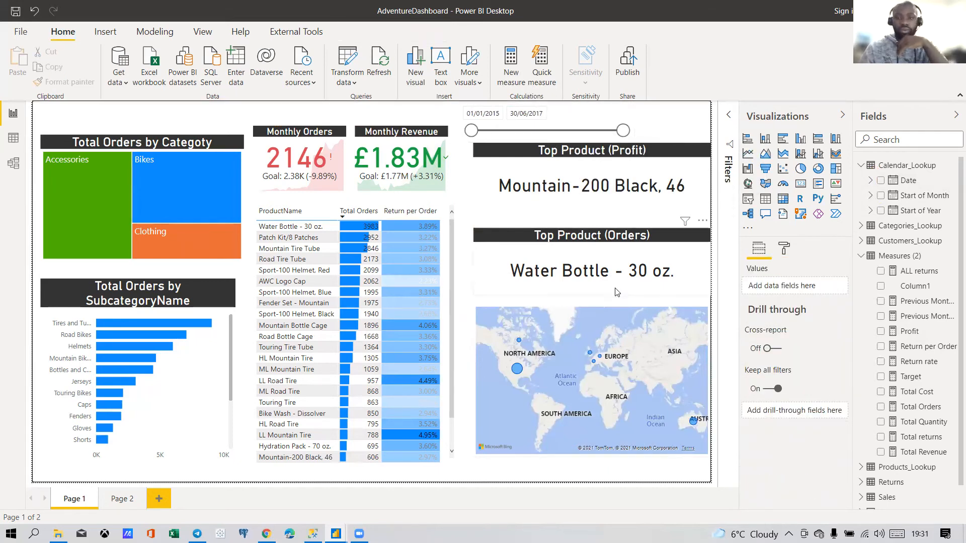
Step: Shorten the Top Product (Orders) and Top Product (Profit) cards and move the Orders card up beneath the Profit card
left_click(584, 291)
left_click_drag(594, 295, 595, 281)
left_click(594, 206)
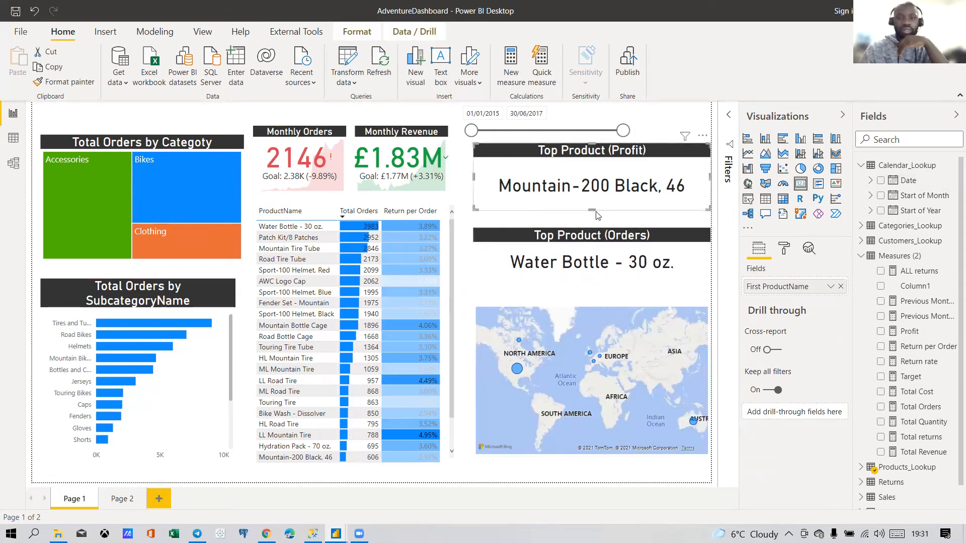
left_click_drag(594, 203, 597, 193)
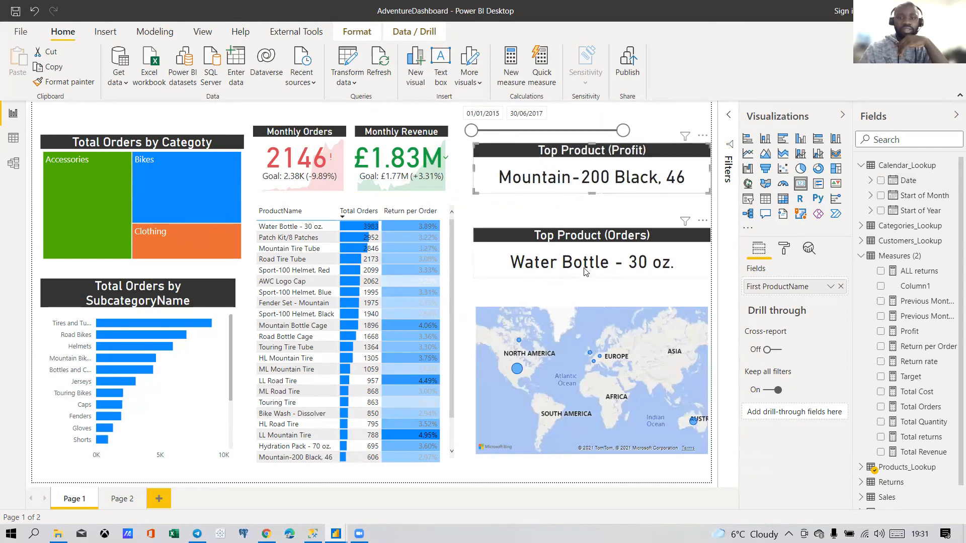
left_click_drag(585, 276, 588, 256)
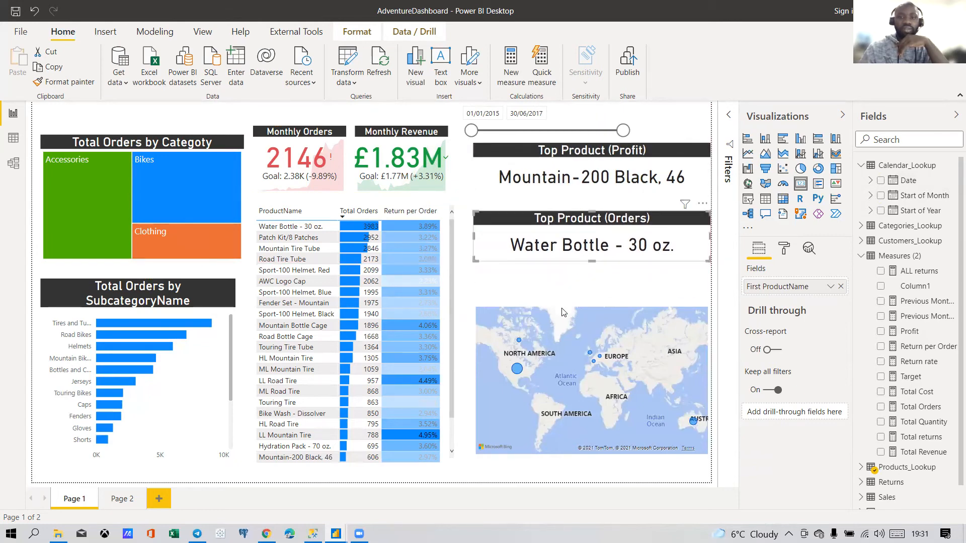
left_click(637, 281)
Step: Add a new slicer to the page with the Continent field from Territories_Lookup and widen it
left_click(747, 198)
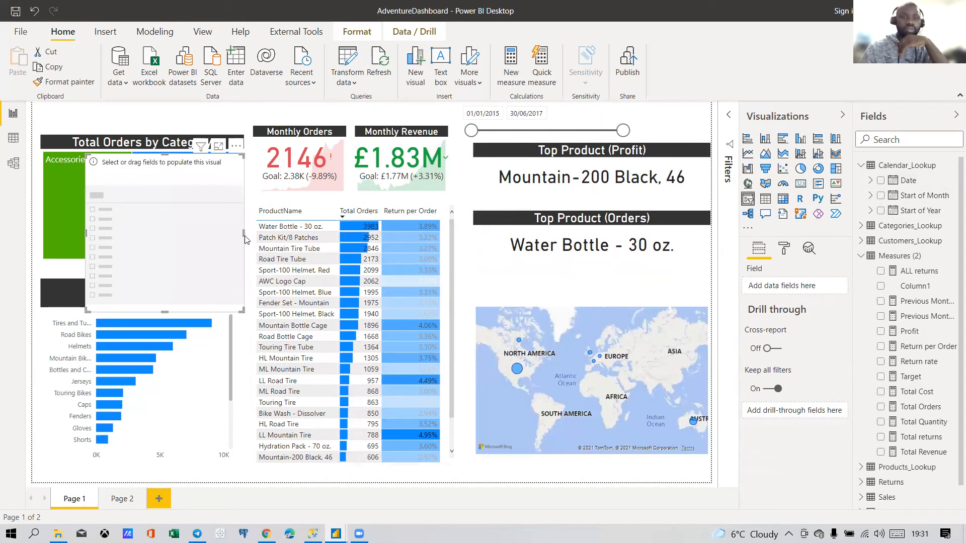
left_click_drag(244, 232, 371, 232)
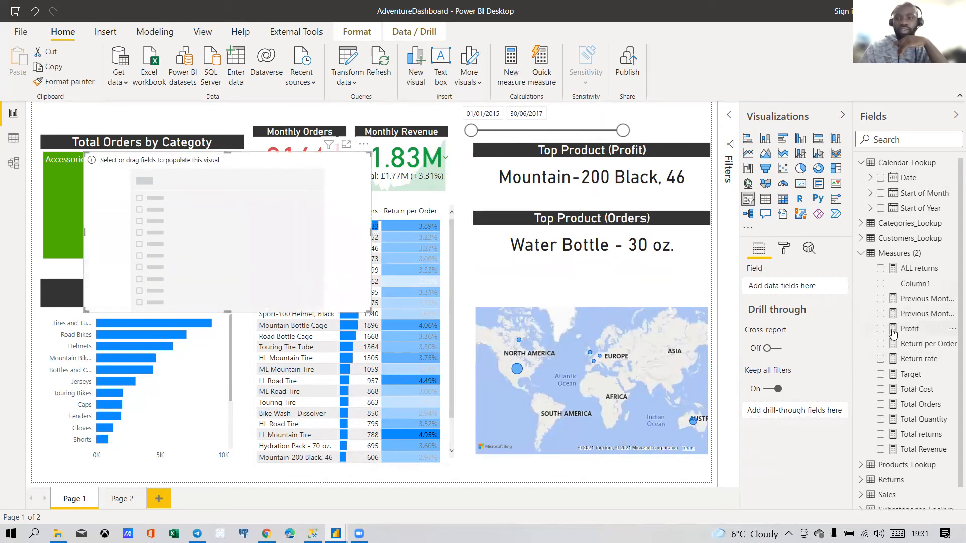
scroll(883, 425, "down", 1)
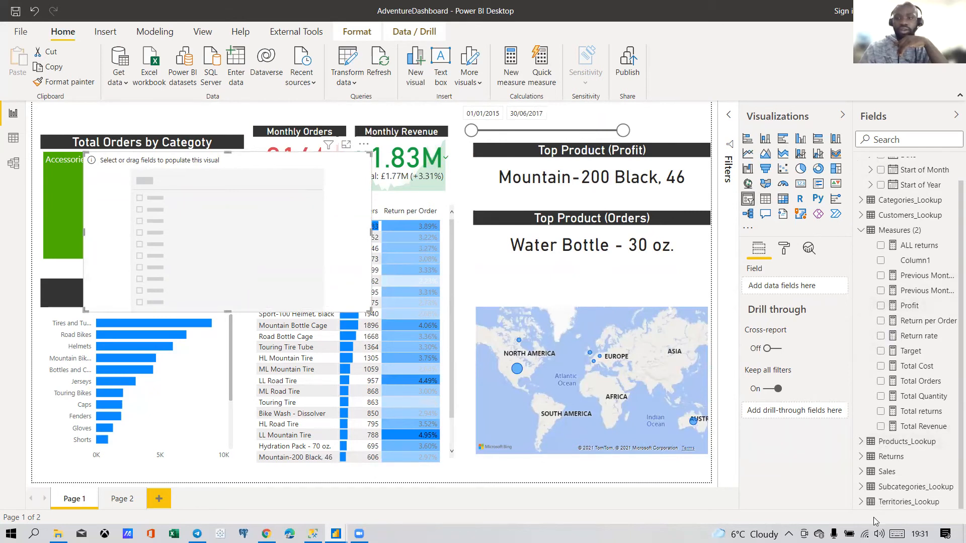
left_click(863, 505)
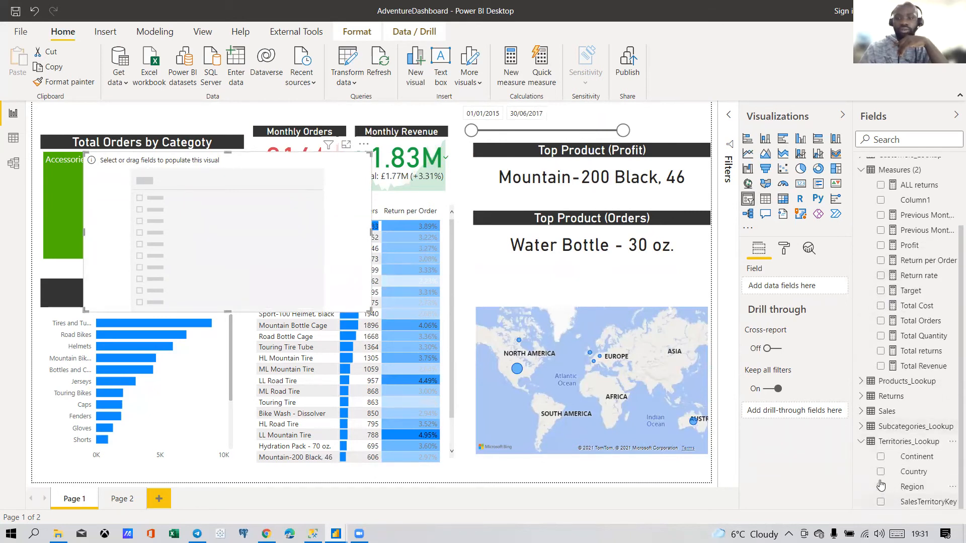
left_click(880, 457)
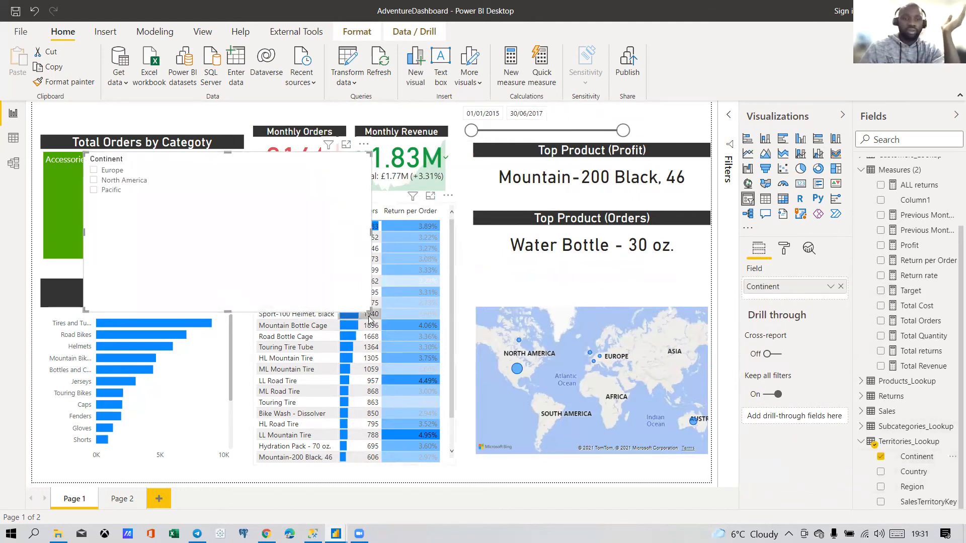
Step: Set the Continent slicer's style to Dropdown and make the slicer shorter and slightly wider
left_click(361, 158)
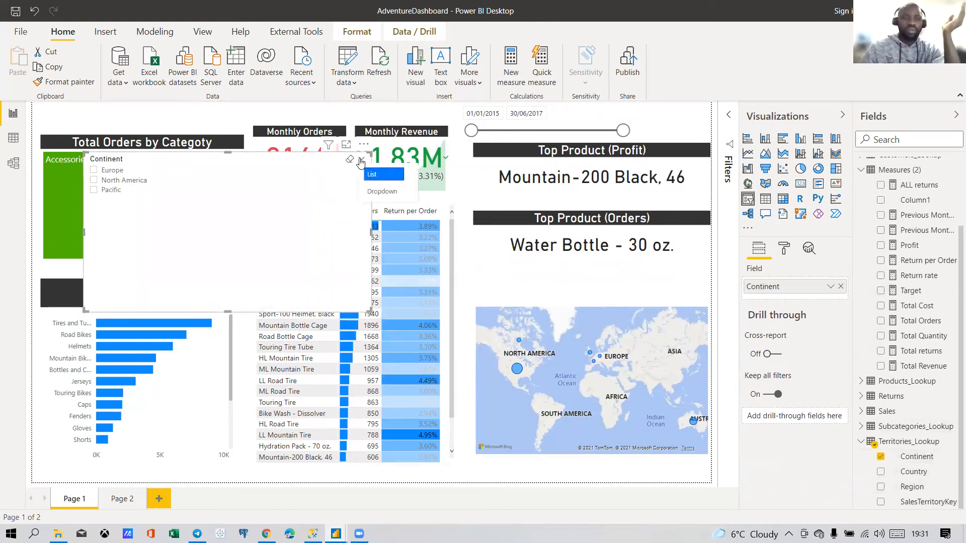
left_click(380, 192)
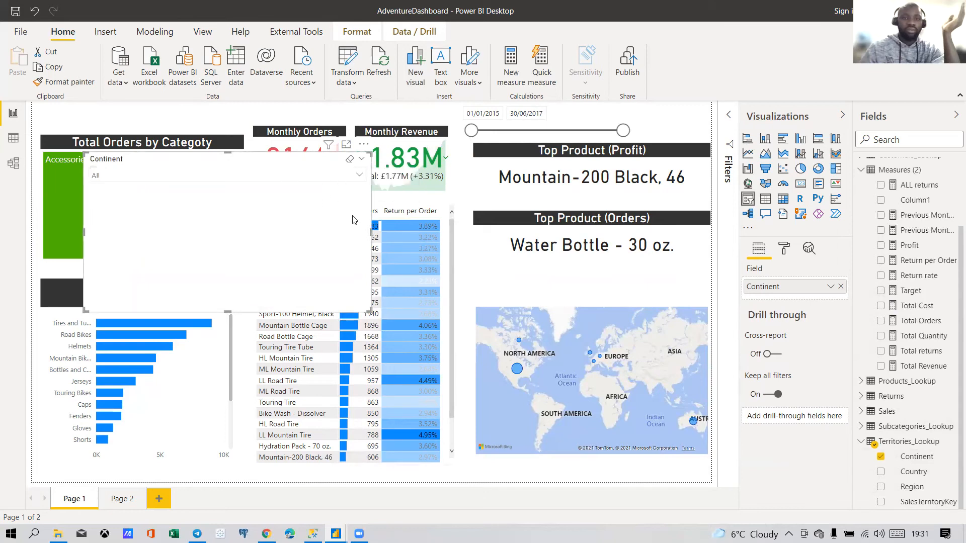
left_click_drag(365, 308, 403, 214)
Step: Examine the selection controls and general formatting options of the Continent slicer
left_click(784, 248)
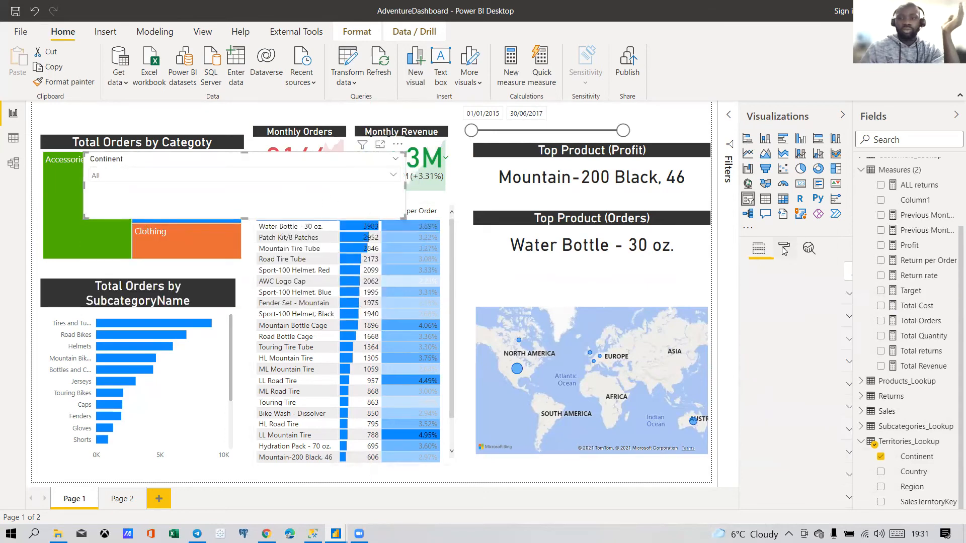
left_click(785, 322)
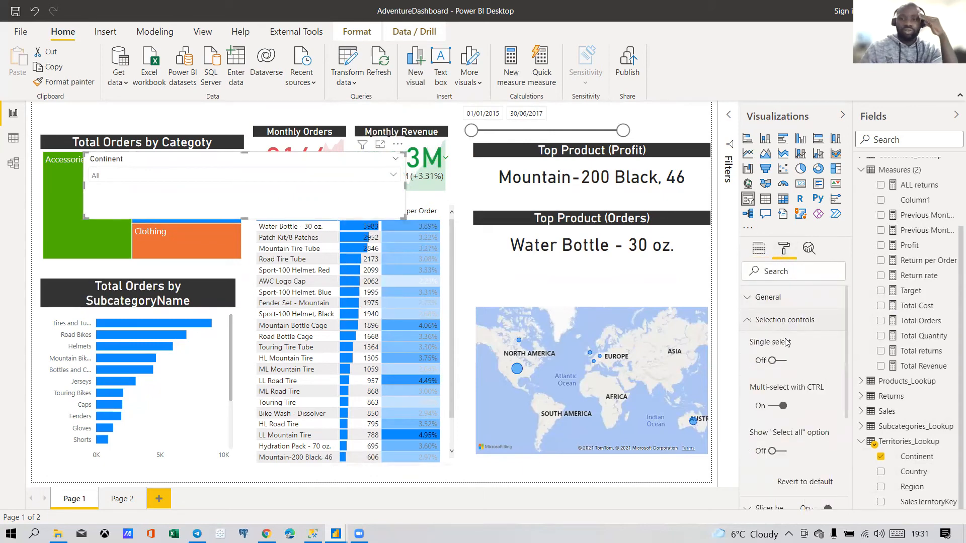
scroll(788, 373, "down", 2)
scroll(784, 352, "up", 2)
left_click(779, 320)
left_click(777, 297)
scroll(777, 306, "down", 4)
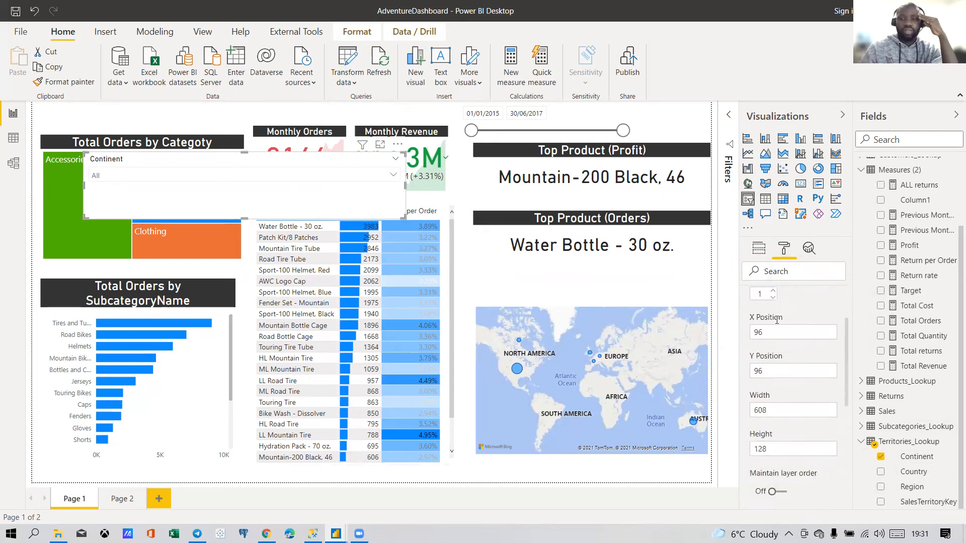
scroll(782, 342, "up", 4)
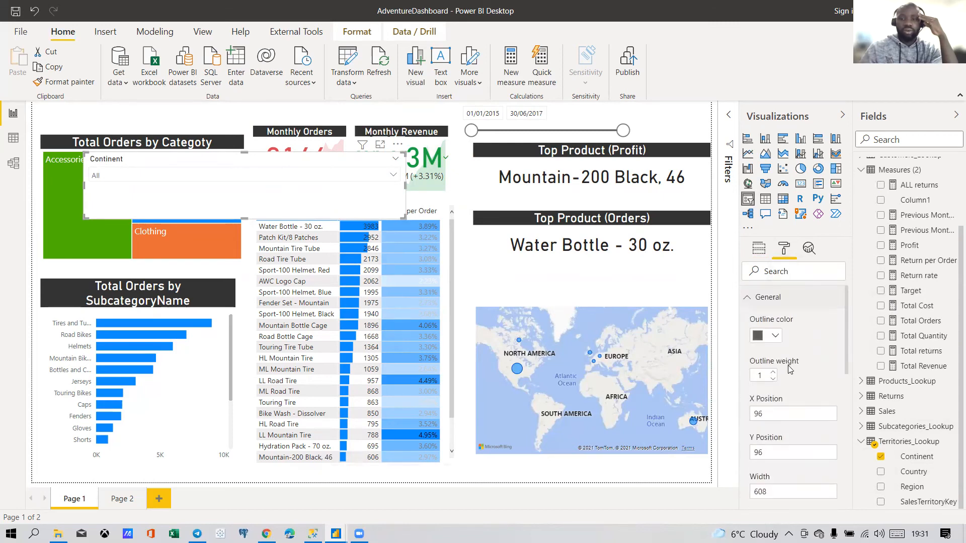
left_click(791, 298)
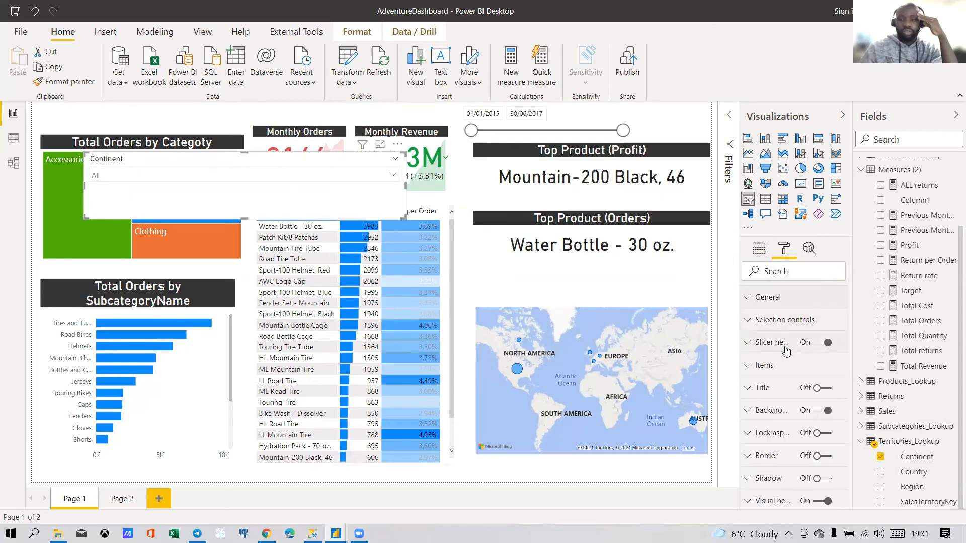
Step: Examine the Continent slicer's header and item formatting options, including the available outline choices
left_click(785, 345)
left_click(783, 348)
left_click(781, 371)
scroll(792, 378, "down", 2)
left_click(793, 360)
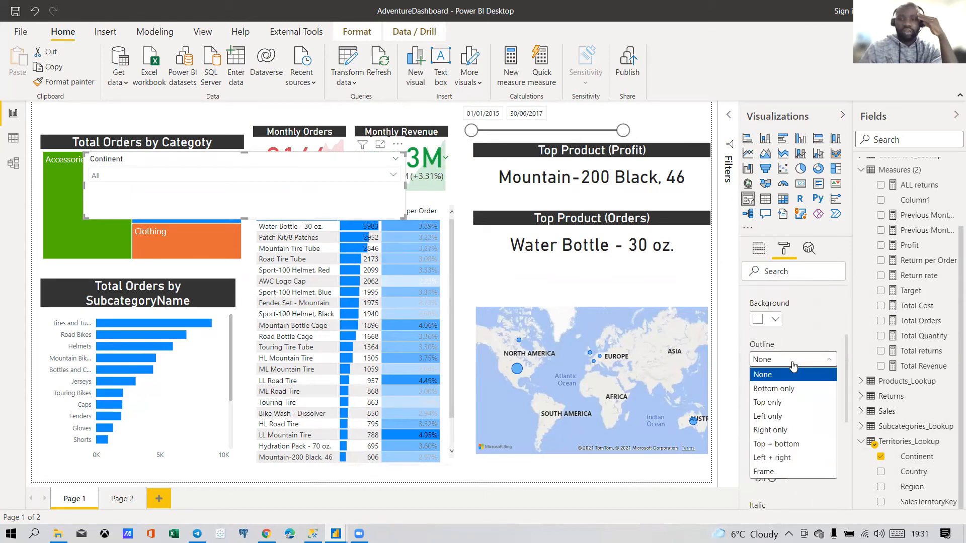
scroll(806, 339, "up", 2)
scroll(802, 346, "down", 1)
scroll(791, 337, "up", 1)
left_click(783, 366)
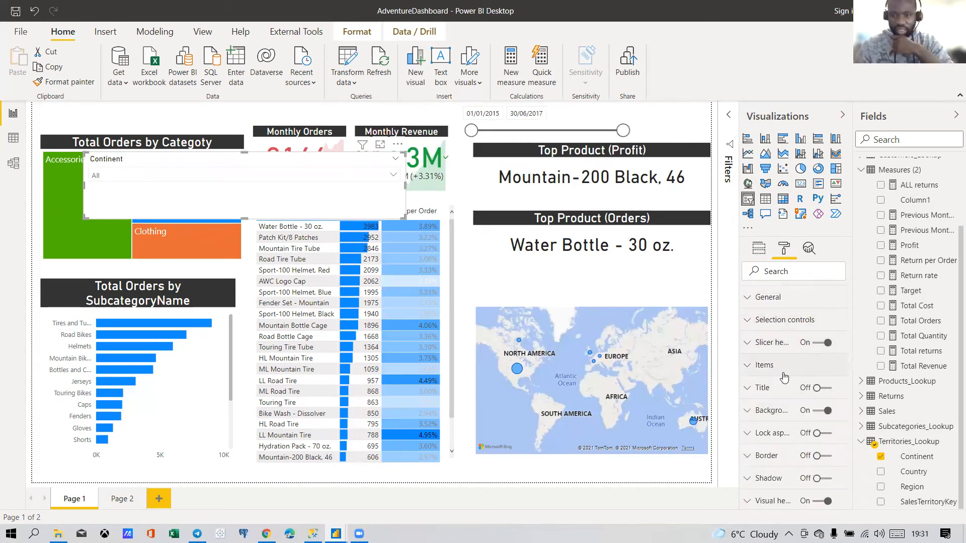
Step: Review the Continent slicer's selection controls and its general position, size and outline settings again
left_click(783, 321)
scroll(782, 377, "down", 1)
scroll(781, 373, "up", 2)
left_click(778, 324)
left_click(782, 304)
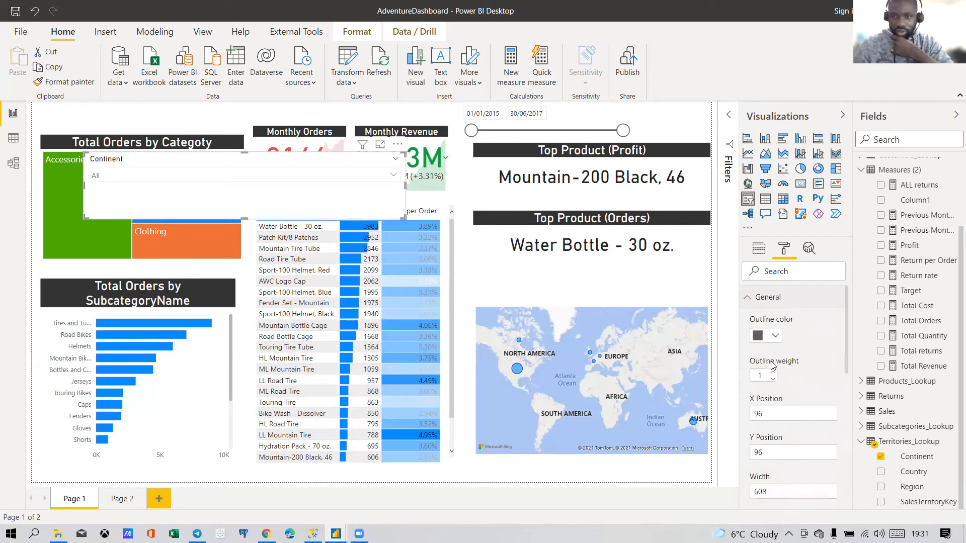
scroll(791, 392, "down", 3)
scroll(792, 393, "up", 3)
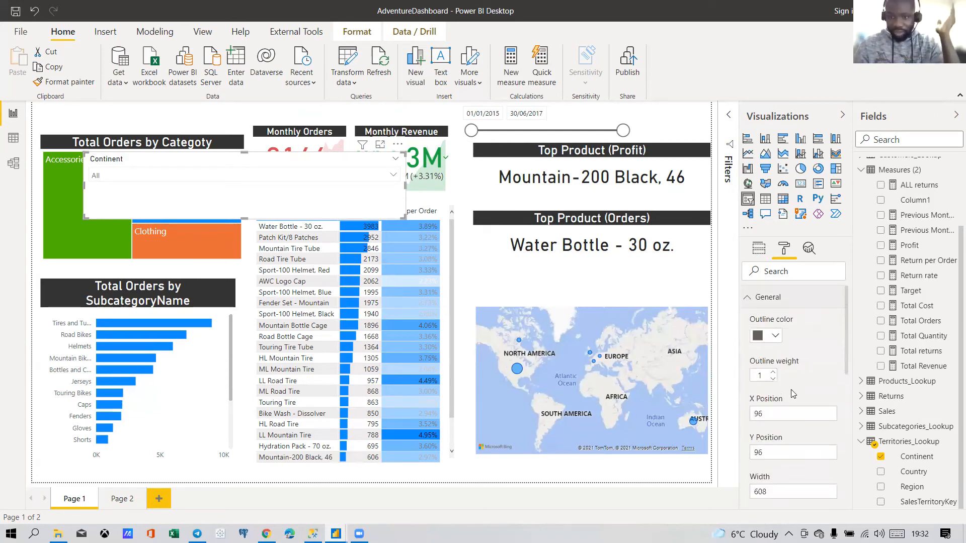
left_click(794, 302)
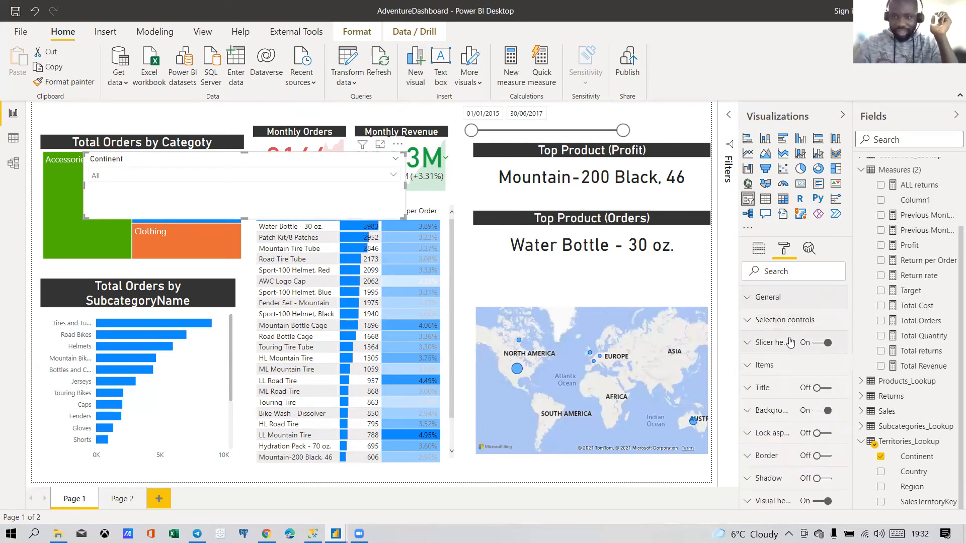
Step: Look through the Continent slicer's item formatting for font color, background, outline, text size and font family
left_click(768, 368)
scroll(787, 420, "down", 2)
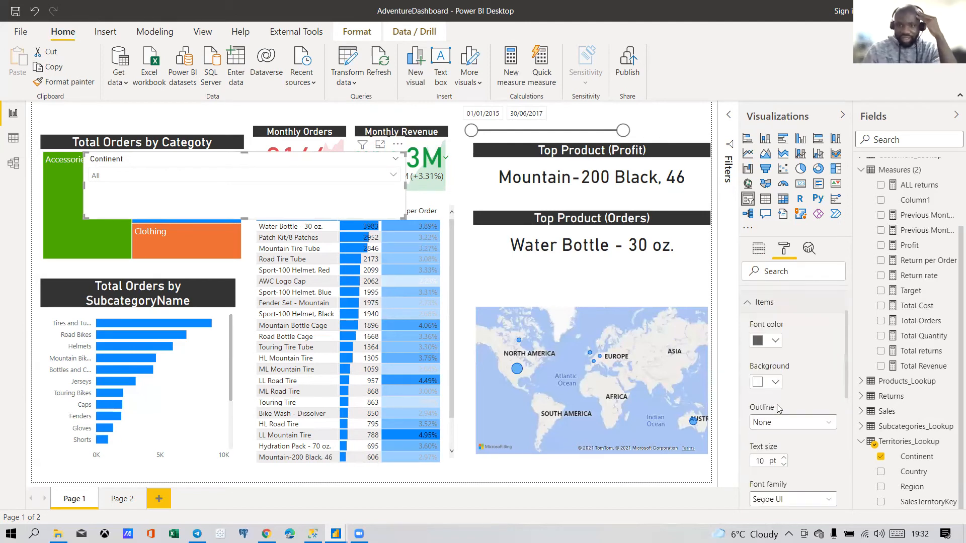
left_click(793, 428)
left_click(793, 427)
scroll(810, 412, "down", 3)
scroll(813, 402, "up", 2)
scroll(814, 402, "down", 4)
scroll(813, 402, "up", 5)
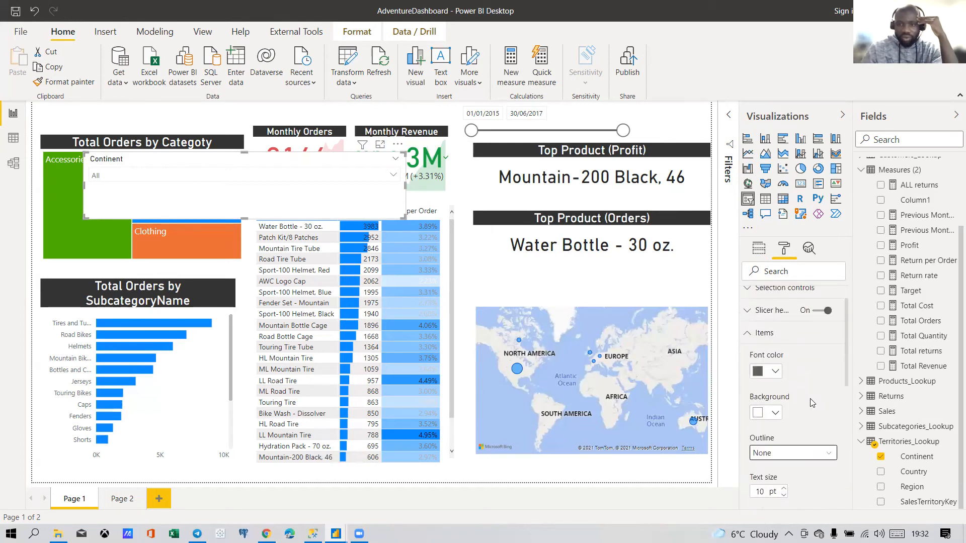
scroll(811, 402, "up", 1)
left_click(782, 372)
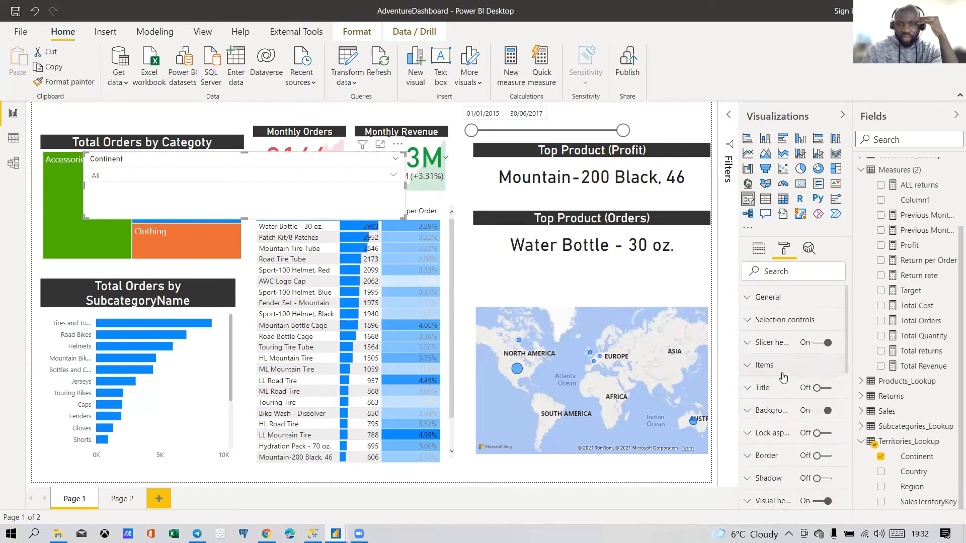
Step: Set the Continent slicer's style to List
left_click(395, 159)
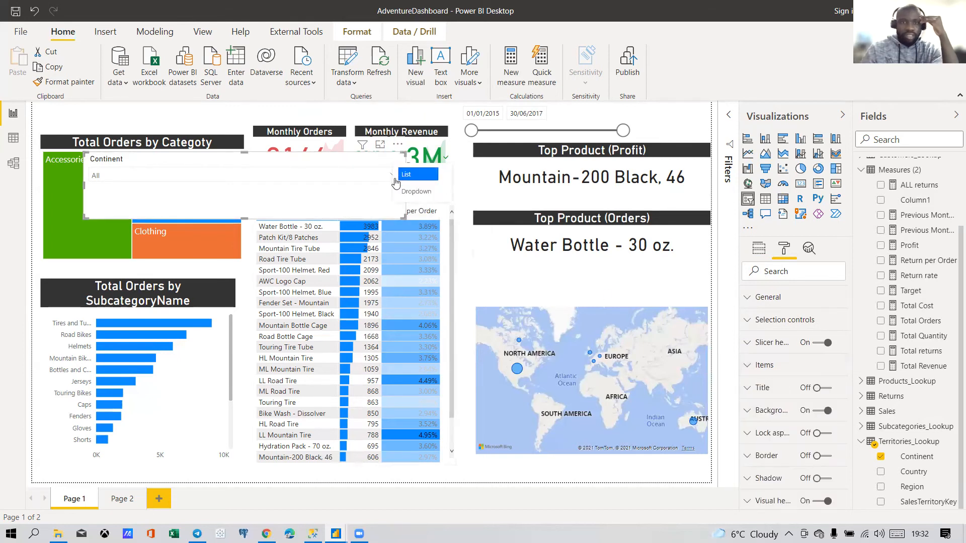
left_click(415, 176)
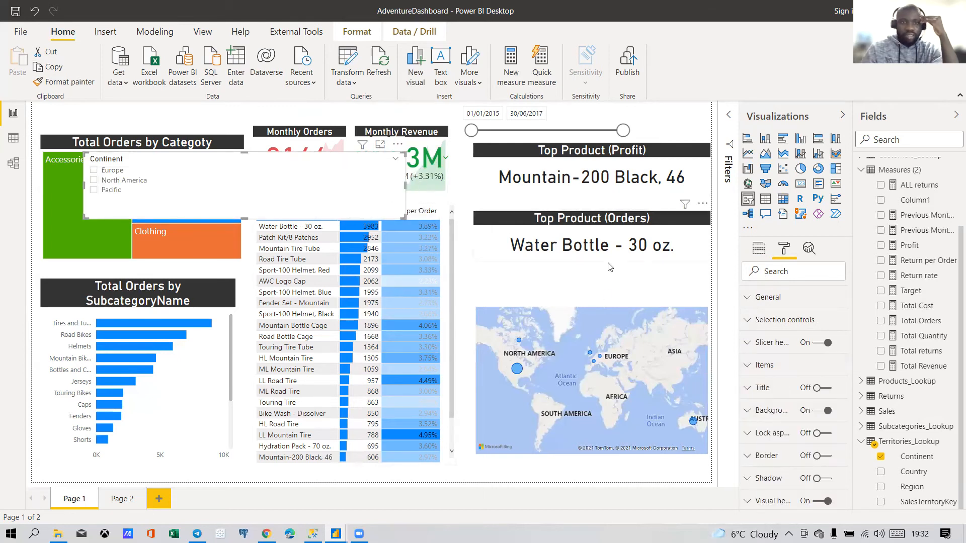
Step: Turn on Show summary in the Continent slicer's header and narrow the slicer
left_click(777, 349)
scroll(783, 392, "down", 10)
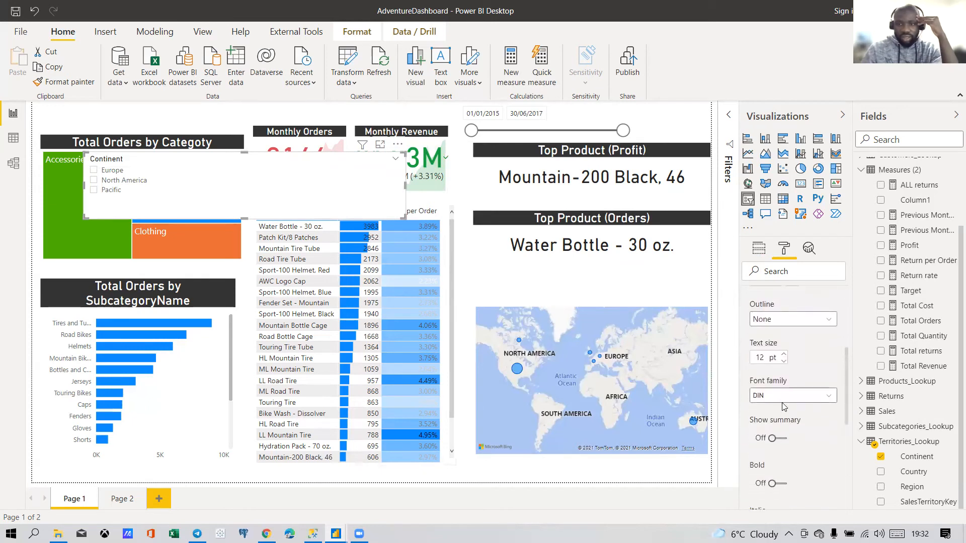
scroll(783, 406, "up", 3)
scroll(783, 415, "down", 4)
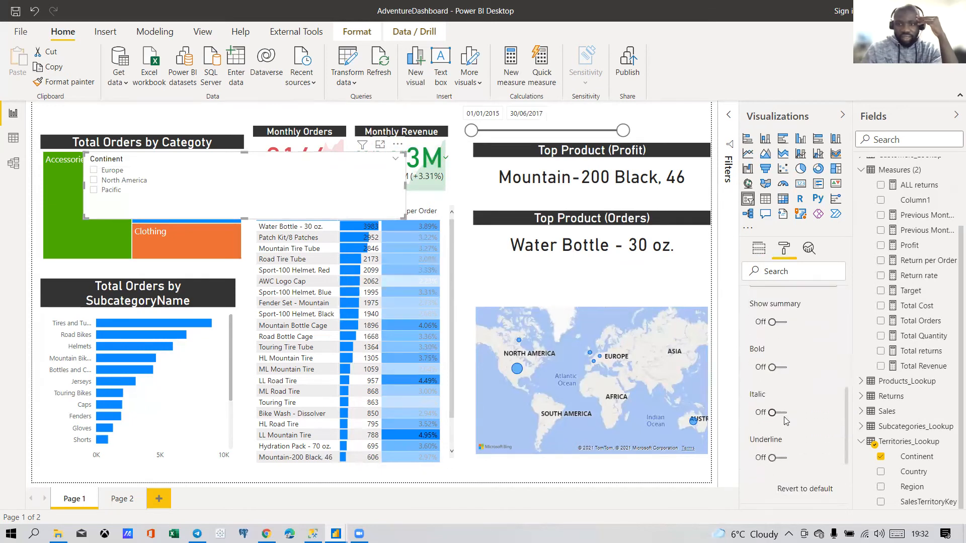
scroll(783, 415, "up", 2)
left_click(783, 387)
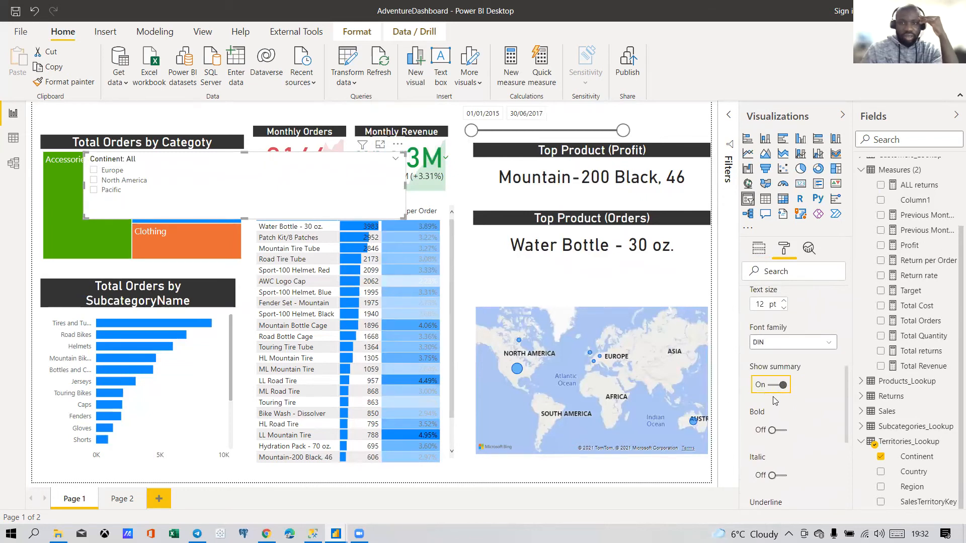
left_click_drag(405, 218, 226, 210)
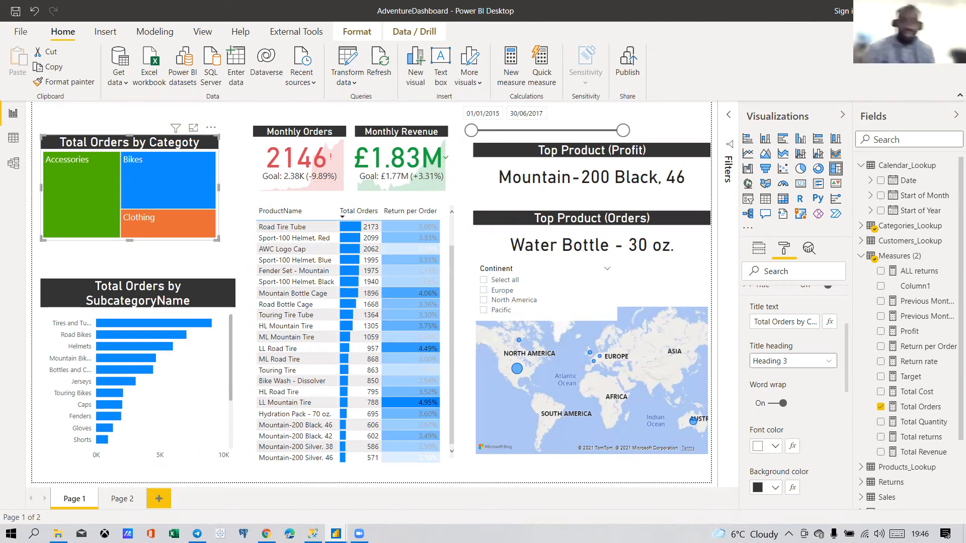
Step: Test the Continent slicer by selecting Pacific, adding North America and Europe, and clearing the selection
left_click(603, 313)
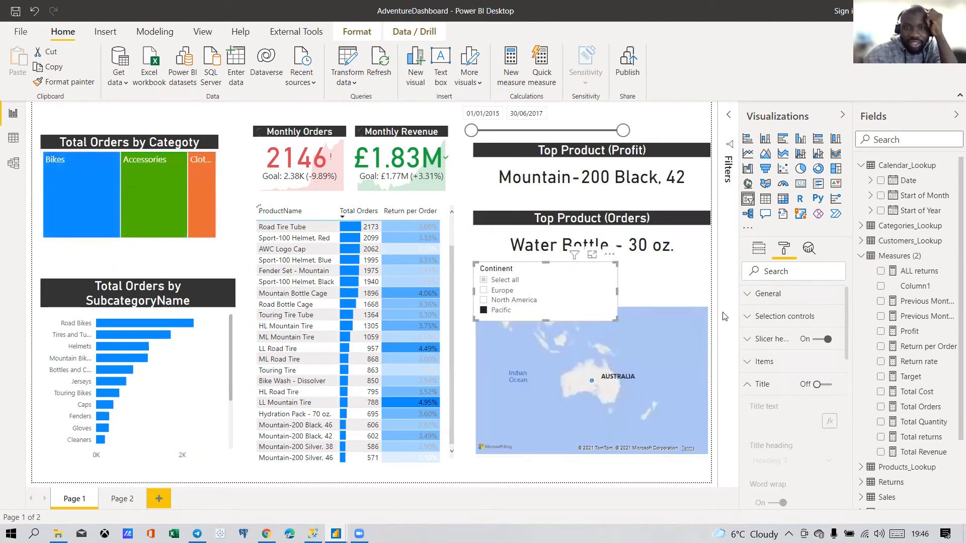
left_click(495, 300, "ctrl")
left_click(492, 290, "ctrl")
left_click(595, 269)
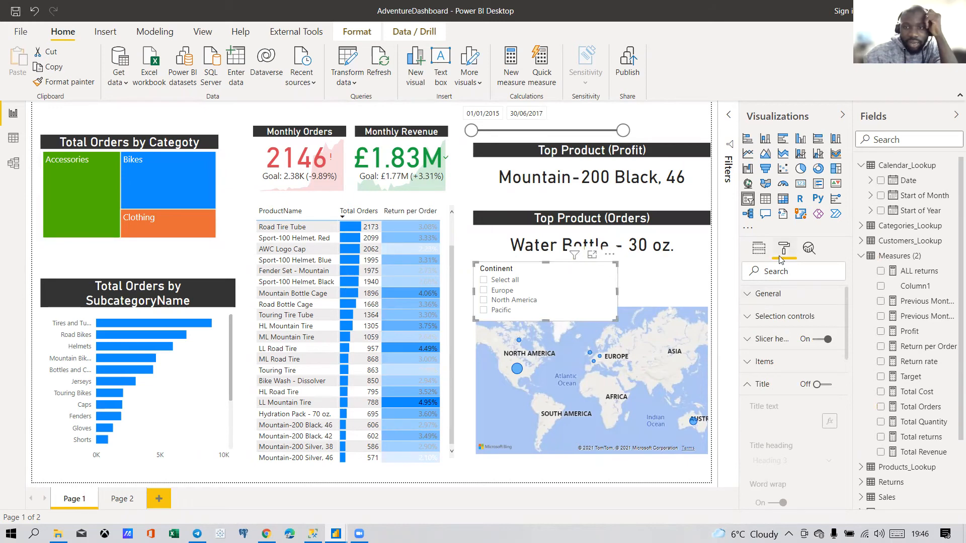
Step: Set the Continent slicer's orientation to Horizontal
left_click(772, 324)
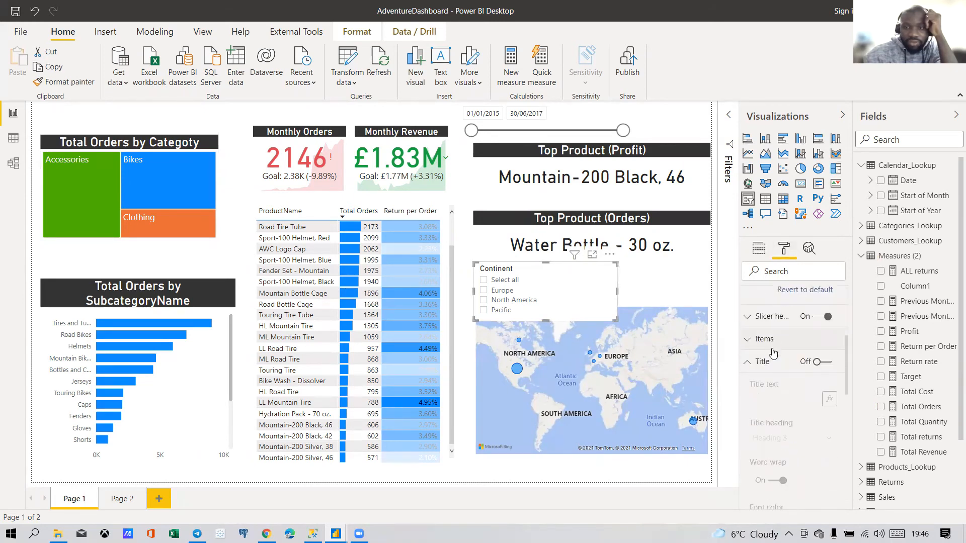
left_click(775, 297)
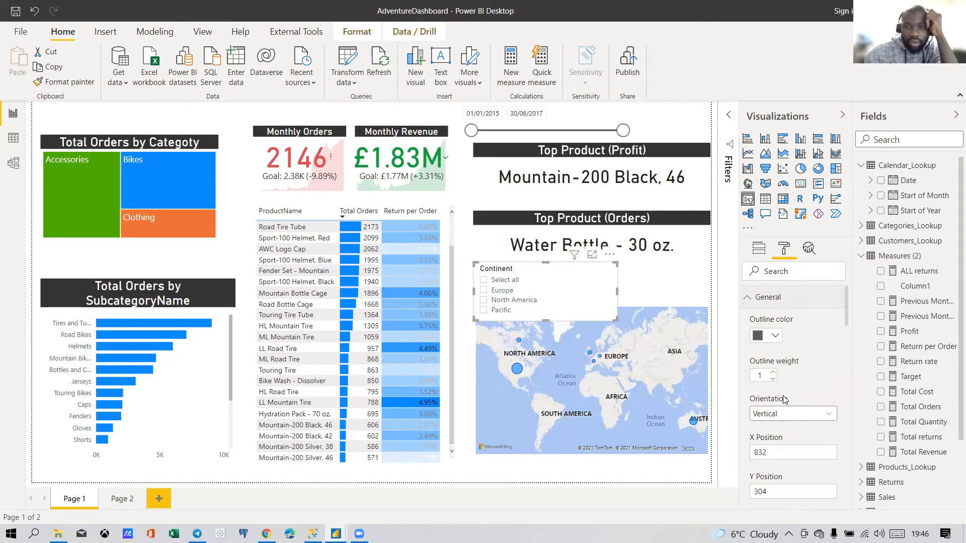
scroll(787, 367, "down", 2)
left_click(782, 351)
left_click(775, 382)
Step: Widen the Continent slicer to span the map's full width and trim its height to sit above the map
left_click_drag(617, 291, 709, 287)
left_click_drag(474, 296, 465, 296)
left_click_drag(544, 318, 591, 313)
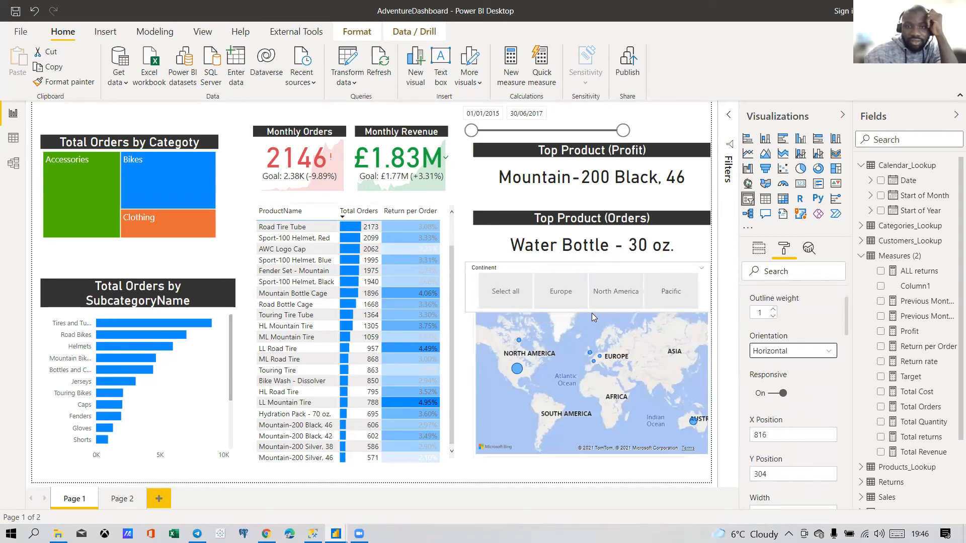
left_click(460, 431)
Step: Test the Continent slicer by selecting all continents and deselecting Europe and North America
left_click(520, 302)
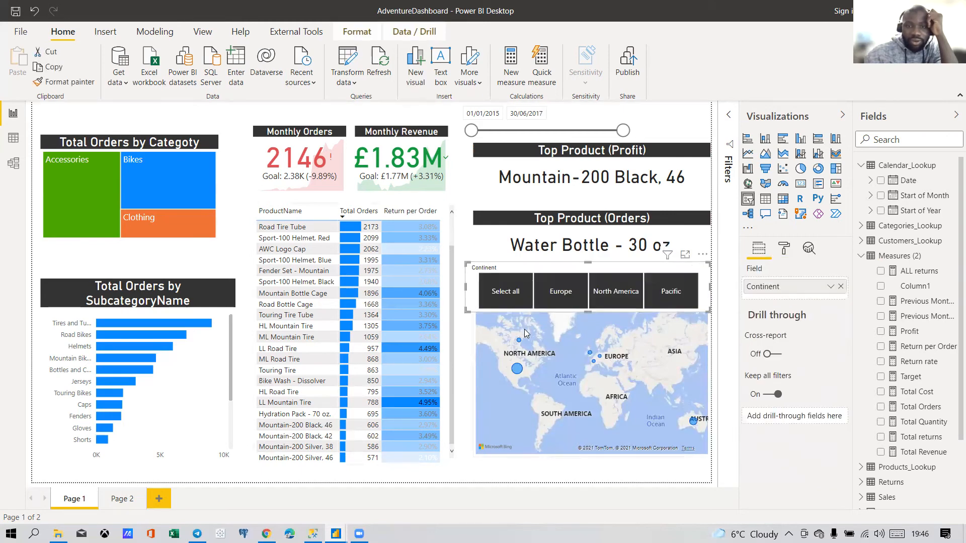
left_click(560, 289)
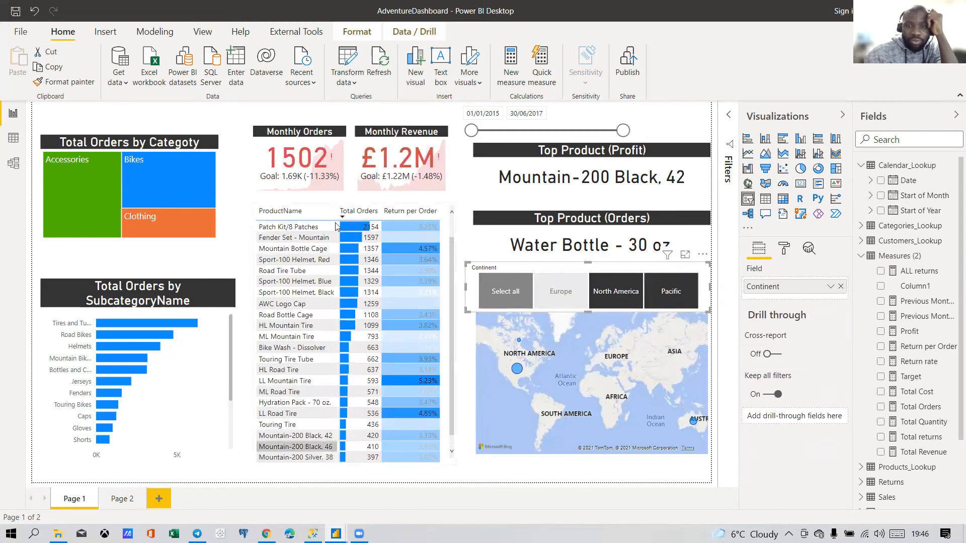
left_click(609, 295)
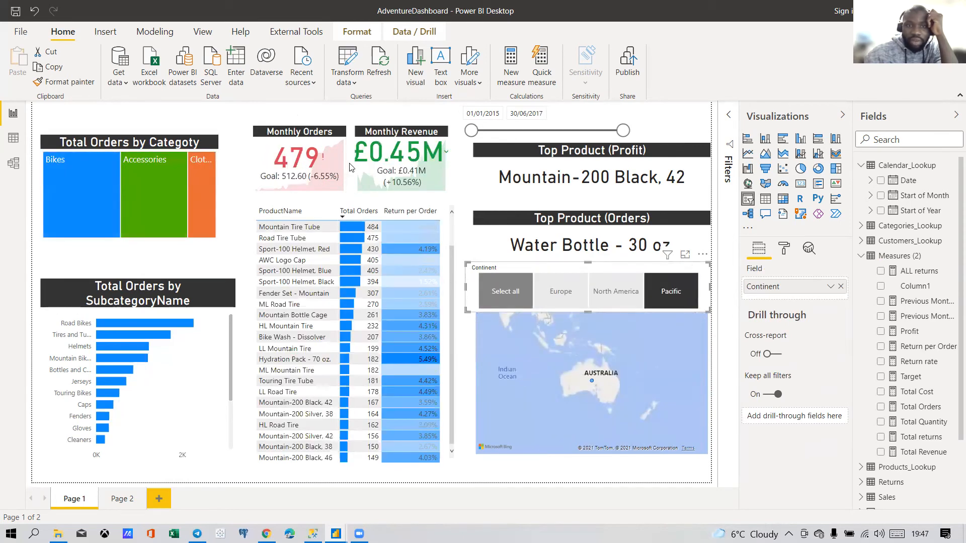
Step: Try widening the Monthly Orders card and restore its original size
left_click(265, 165)
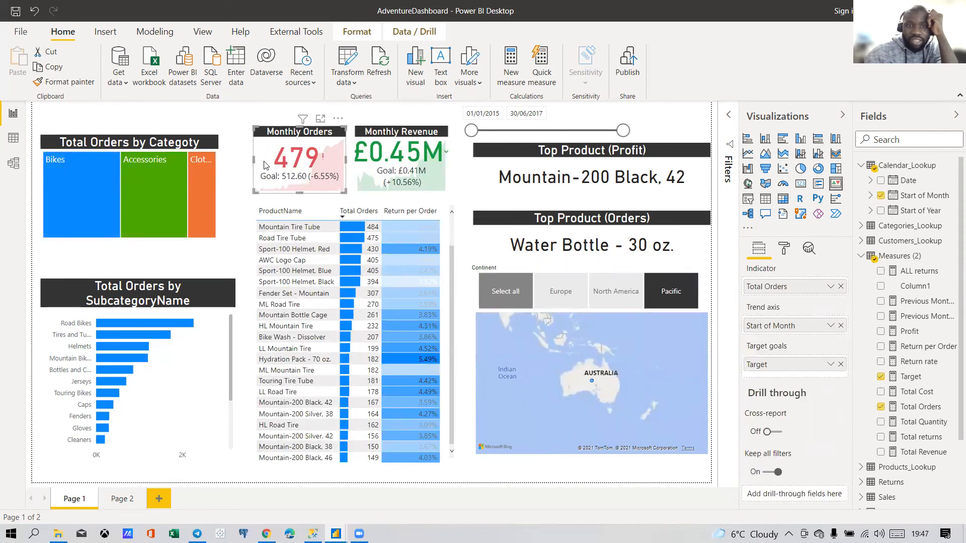
left_click_drag(252, 160, 235, 161)
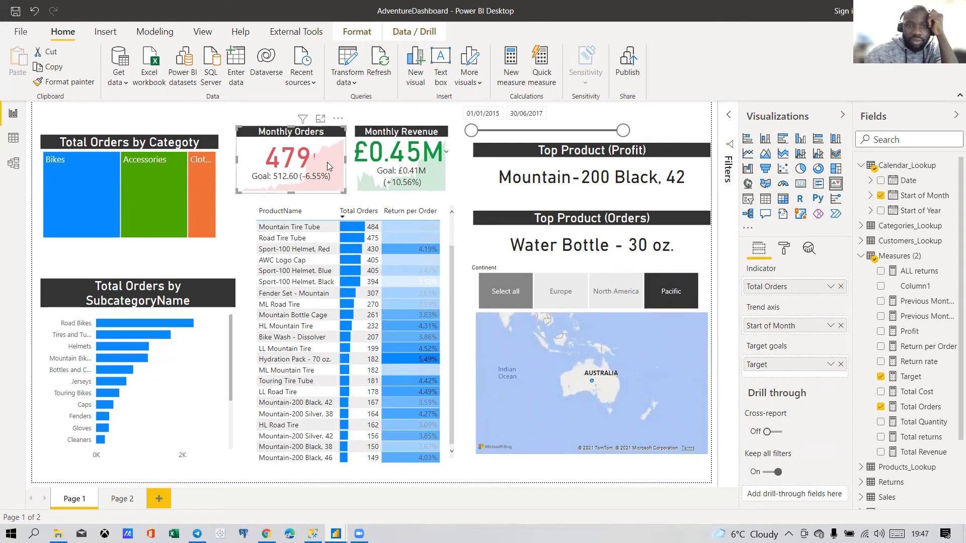
left_click_drag(345, 161, 317, 193)
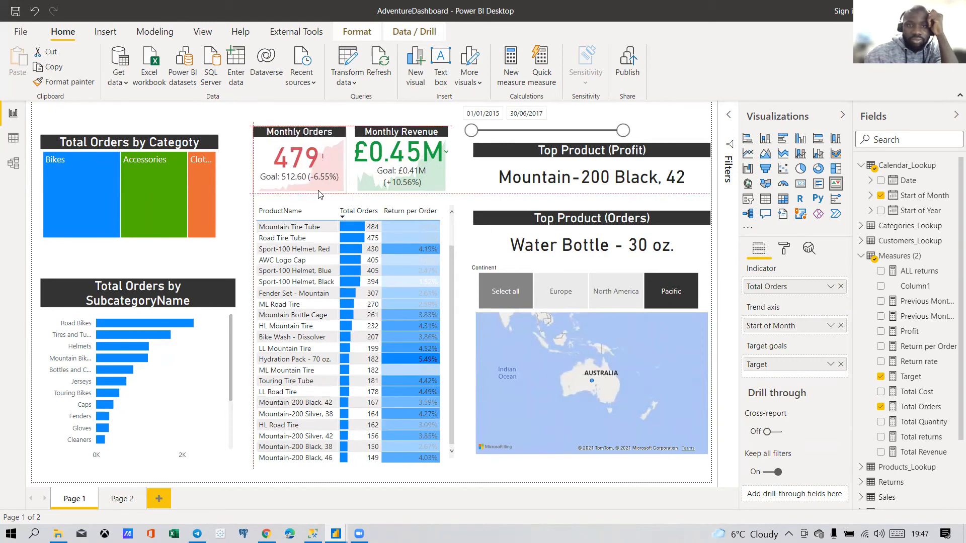
Step: Test the Continent slicer with North America added back, all continents cleared and Europe alone selected, and clear the selection
left_click(628, 294)
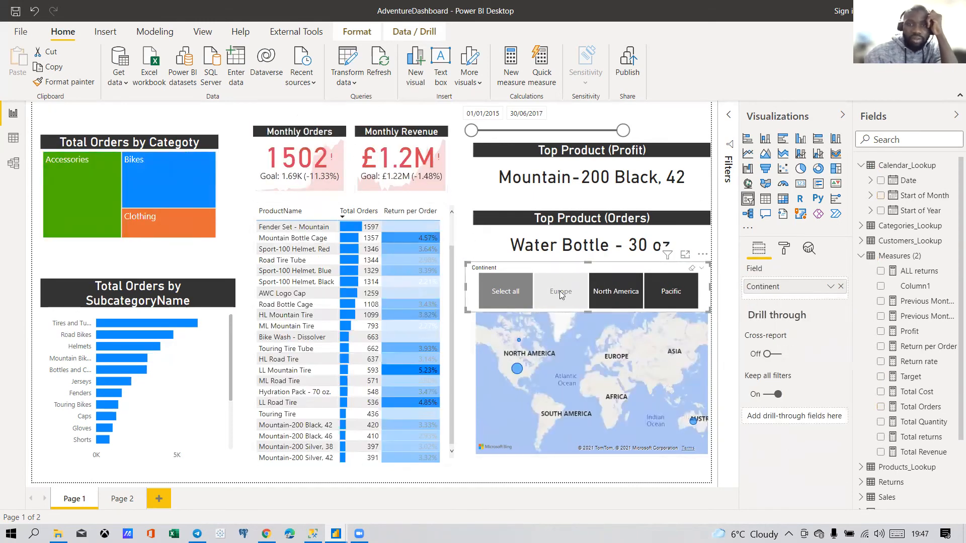
left_click(518, 296)
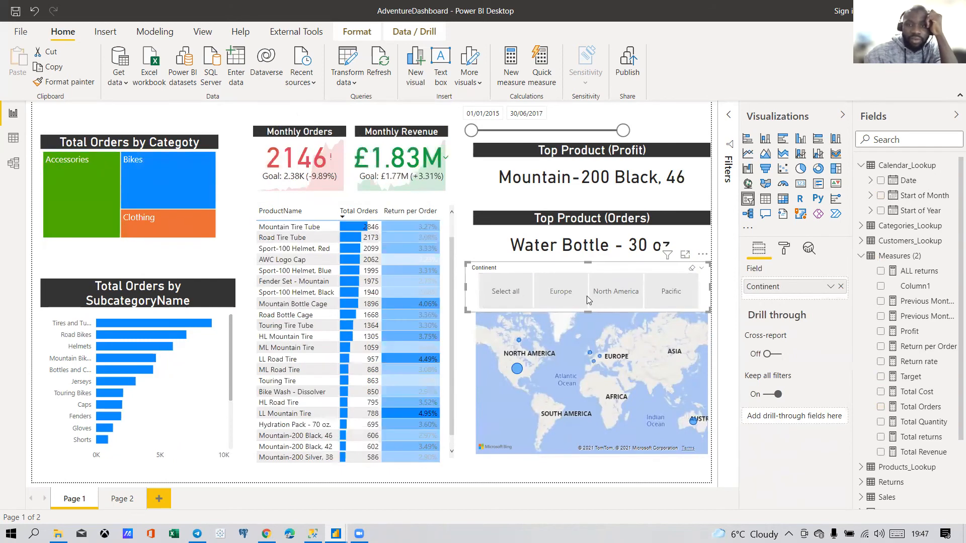
left_click(603, 294)
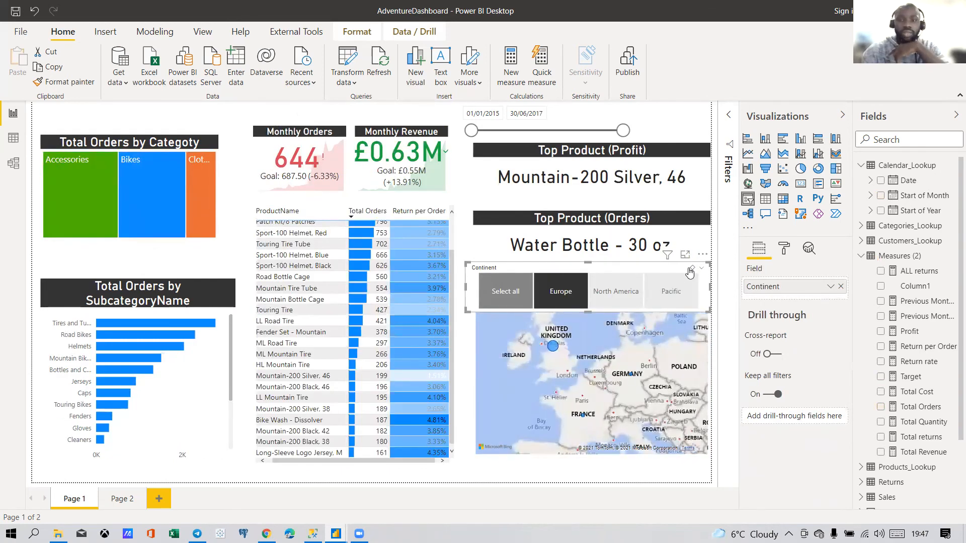
left_click(690, 271)
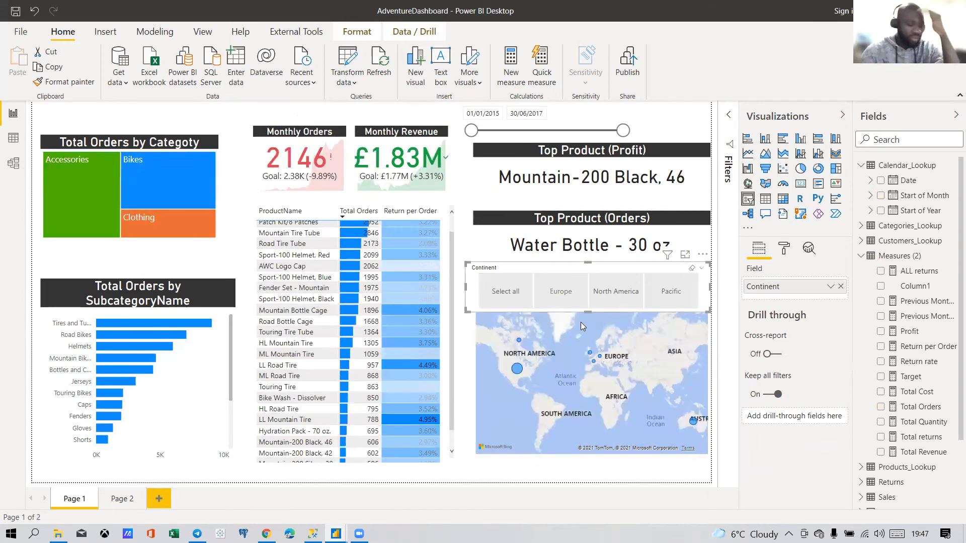
Step: Reduce the Continent slicer's height slightly and turn off its background
left_click_drag(601, 309, 589, 303)
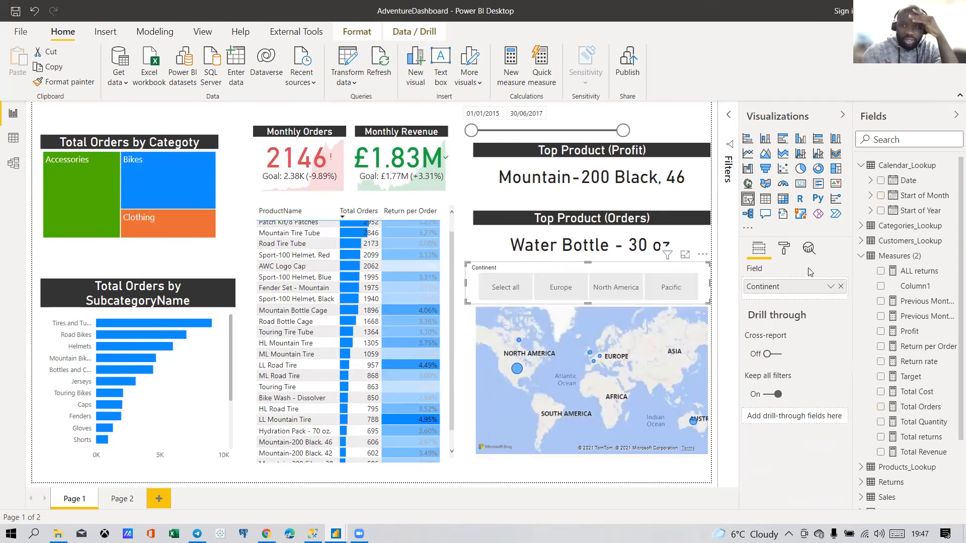
left_click(785, 250)
left_click(772, 412)
scroll(779, 436, "down", 2)
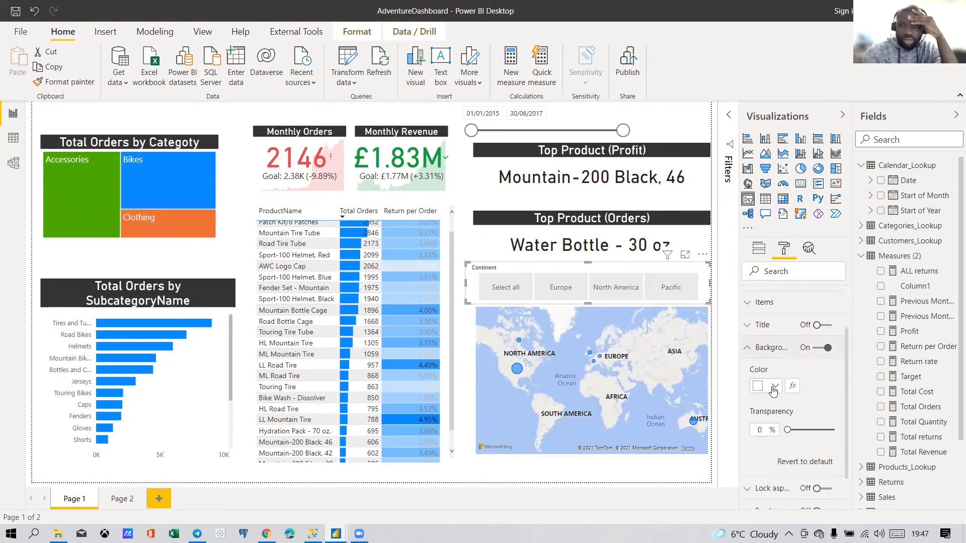
left_click(816, 348)
left_click(747, 347)
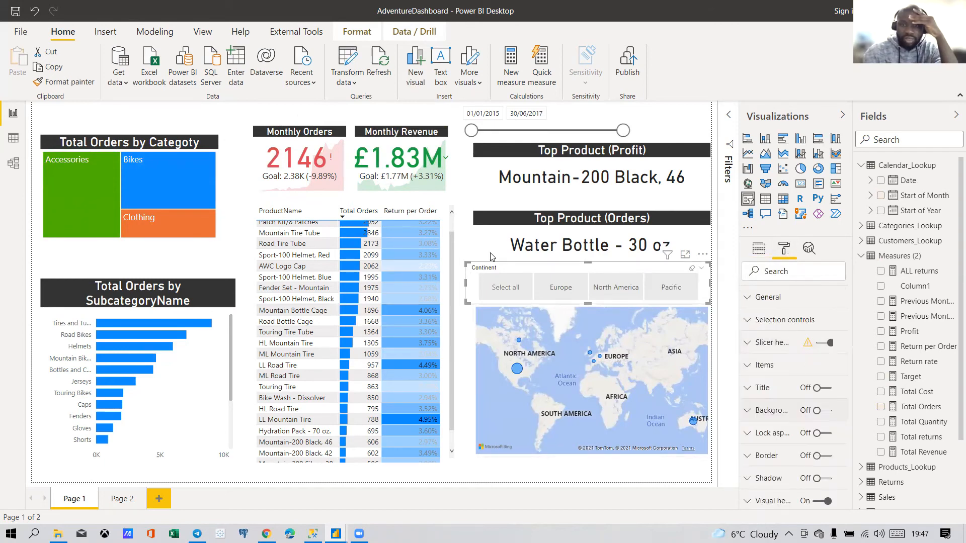
Step: Shift the map's view to bring Australia into frame
left_click_drag(499, 386, 497, 357)
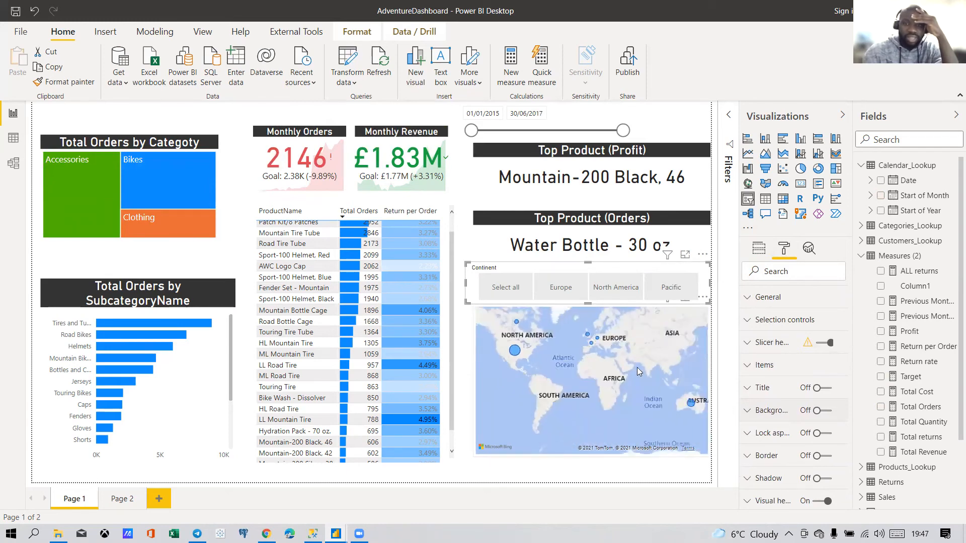
left_click(625, 402)
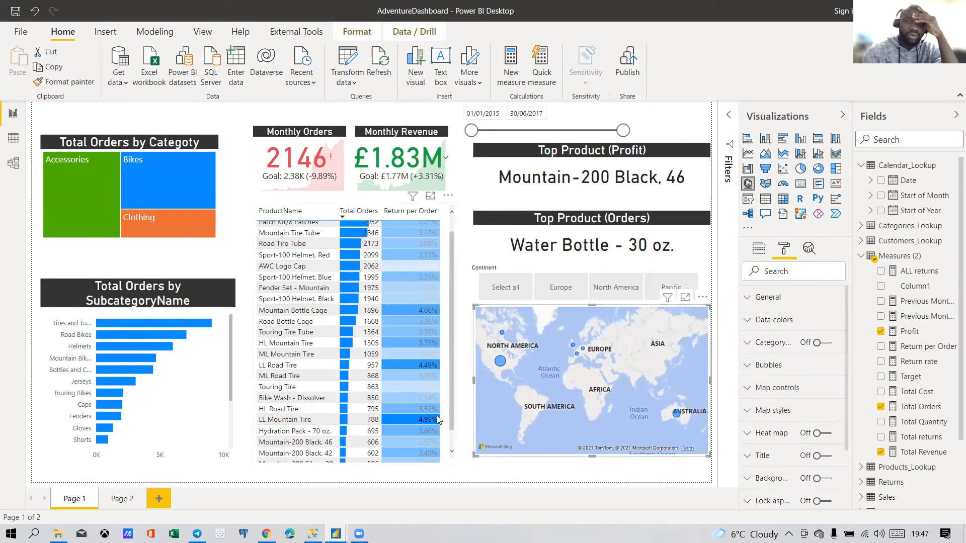
Step: Set the page background to a dark blue theme color with 59% transparency
left_click(225, 117)
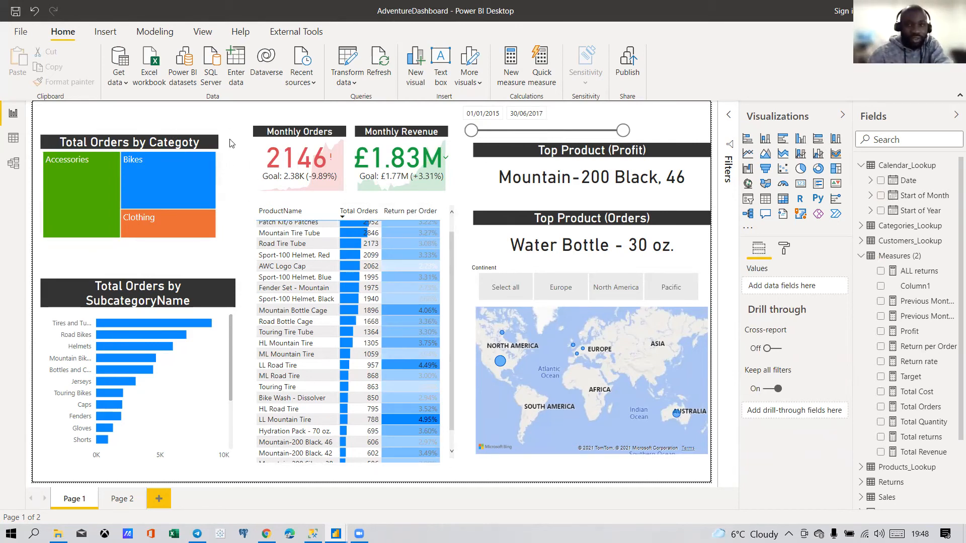
left_click(783, 248)
left_click(776, 345)
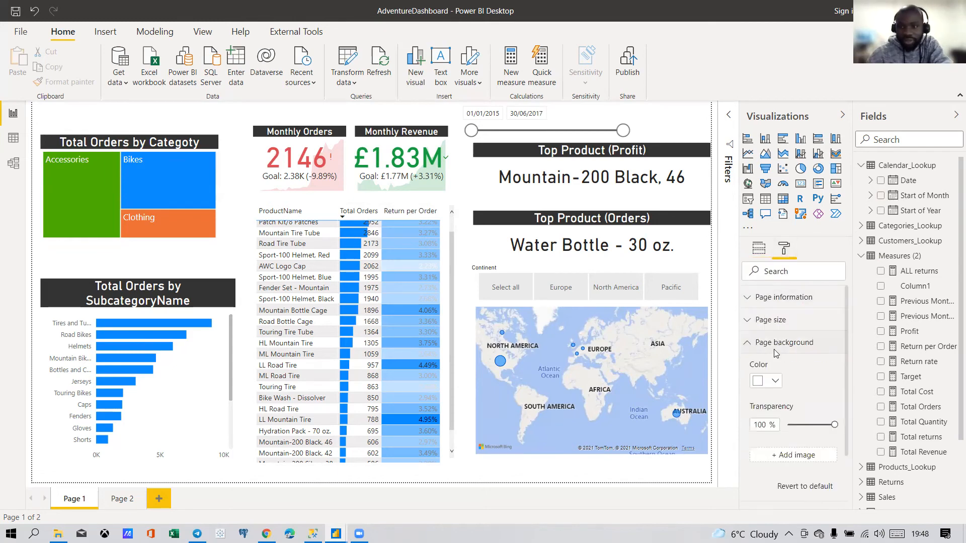
scroll(780, 400, "down", 3)
scroll(780, 398, "up", 3)
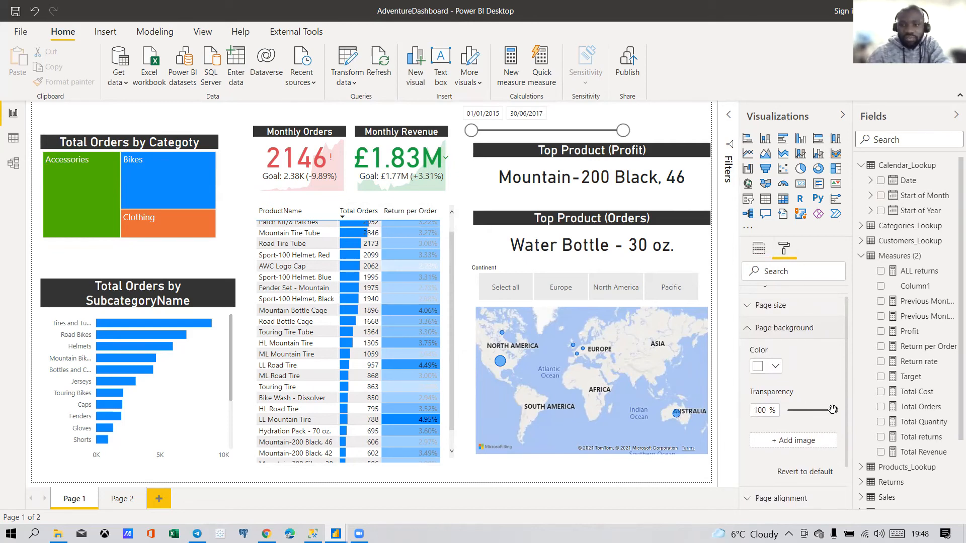
left_click(771, 367)
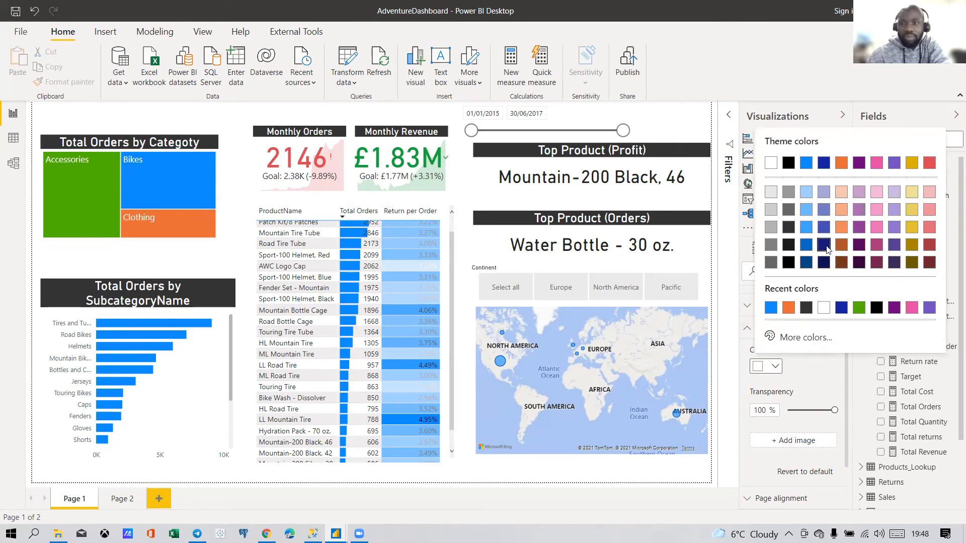
left_click(824, 245)
left_click_drag(833, 411, 786, 411)
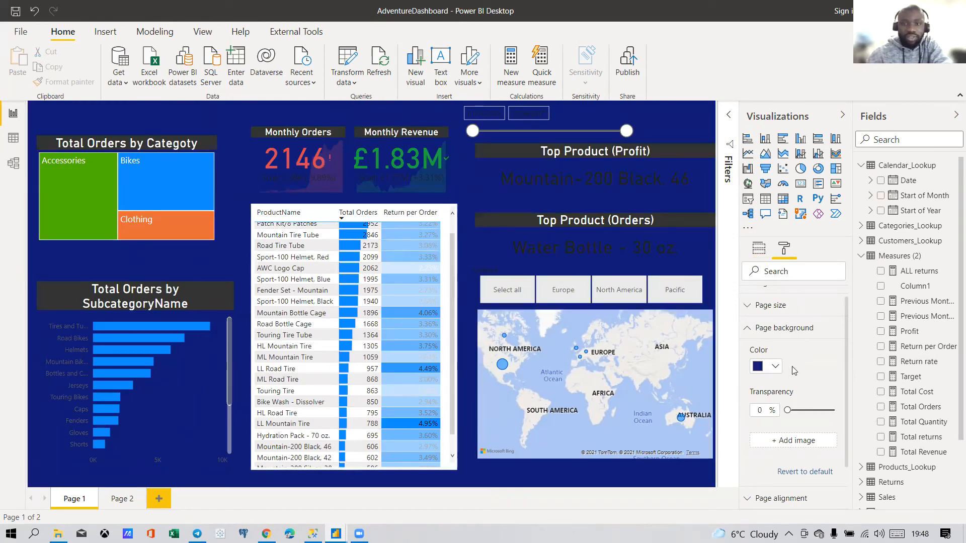
left_click_drag(786, 410, 814, 408)
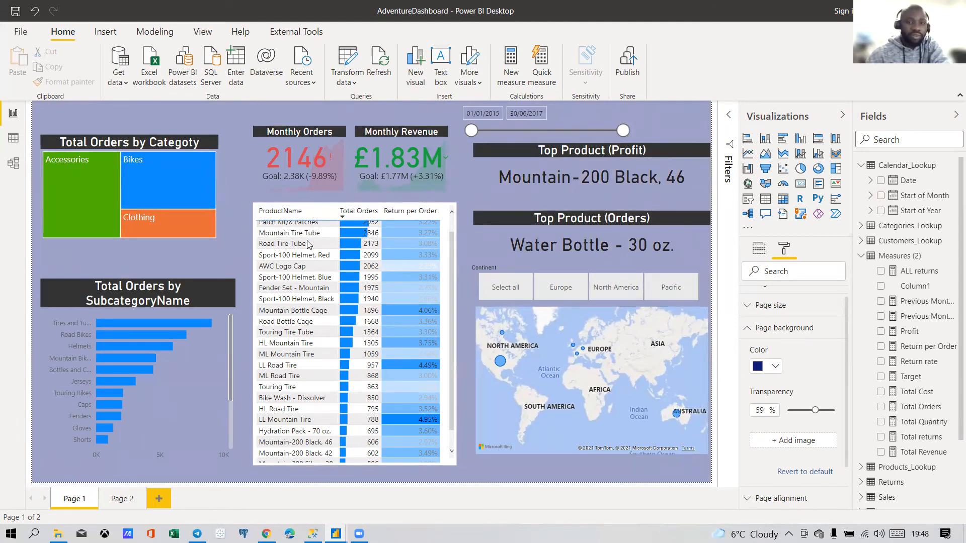
Step: Turn off the background of the product table
left_click(325, 206)
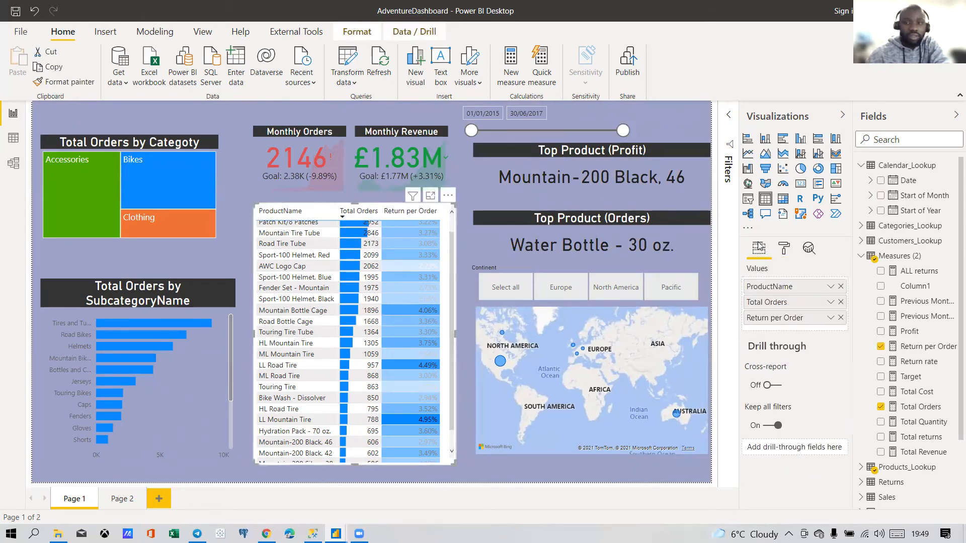
scroll(795, 468, "down", 3)
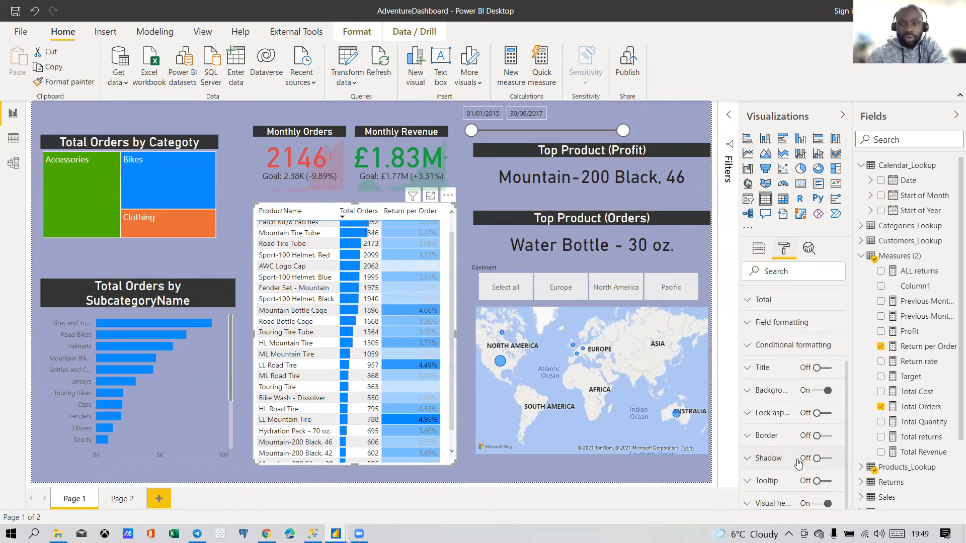
left_click(820, 390)
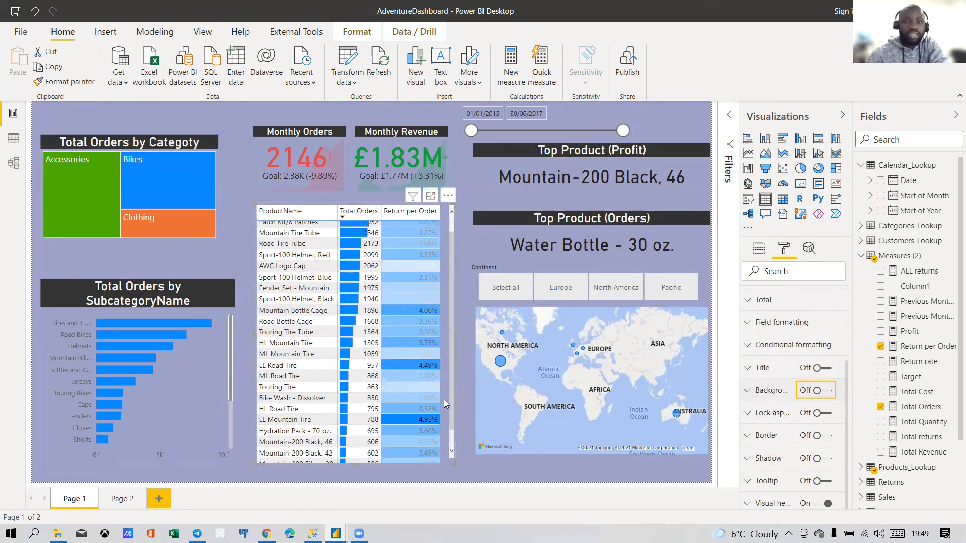
left_click(243, 252)
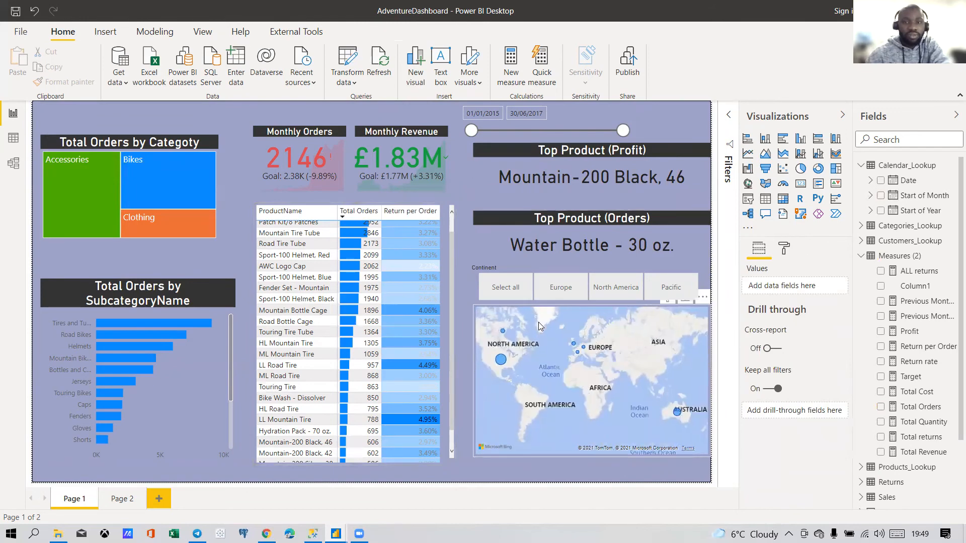
left_click(639, 270)
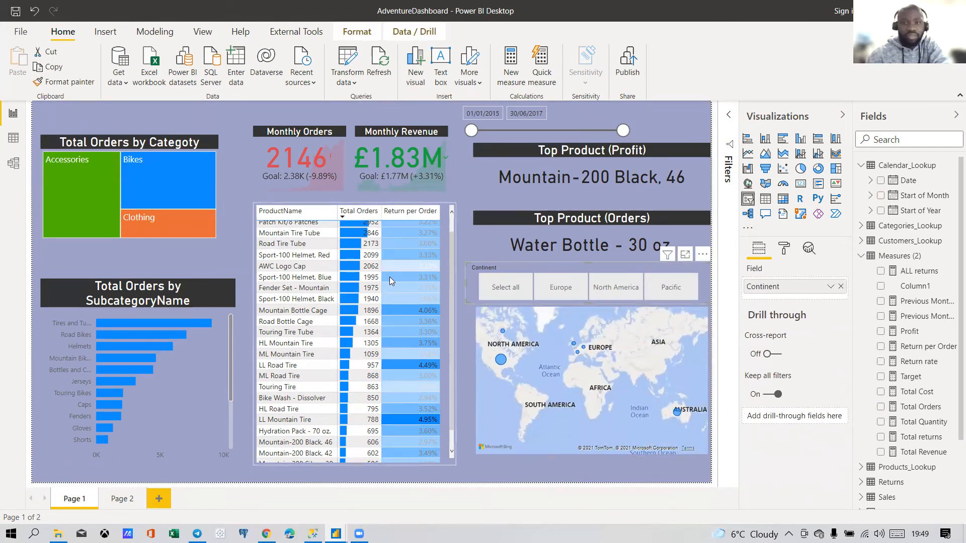
left_click(231, 238)
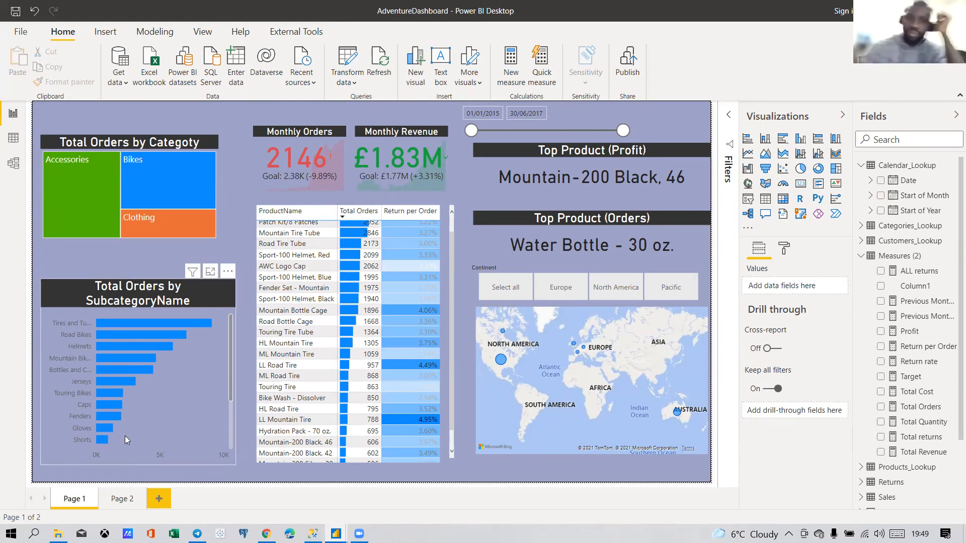
Step: Move the category treemap down close to the subcategory bar chart, leaving free space above it on the page
left_click_drag(111, 146, 122, 169)
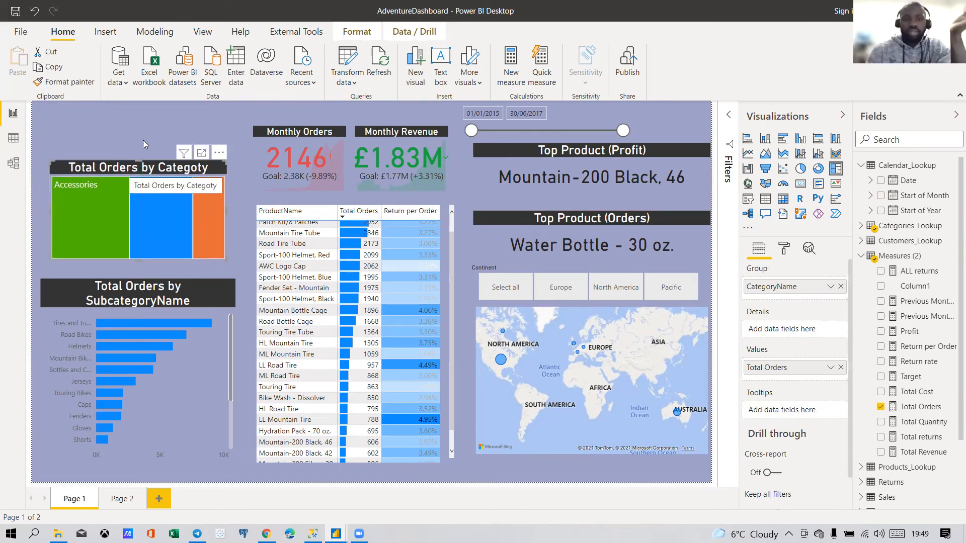
left_click(133, 116)
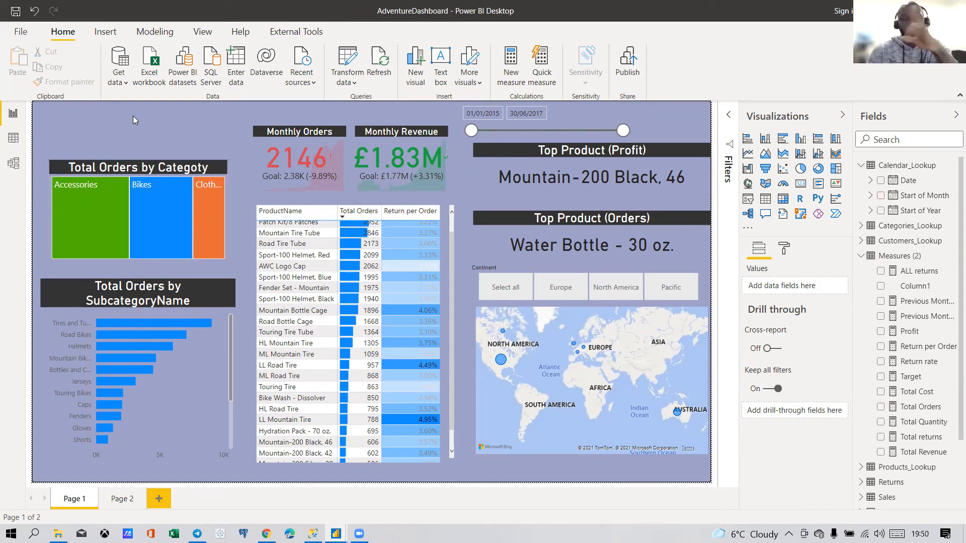
mouse_move(151, 216)
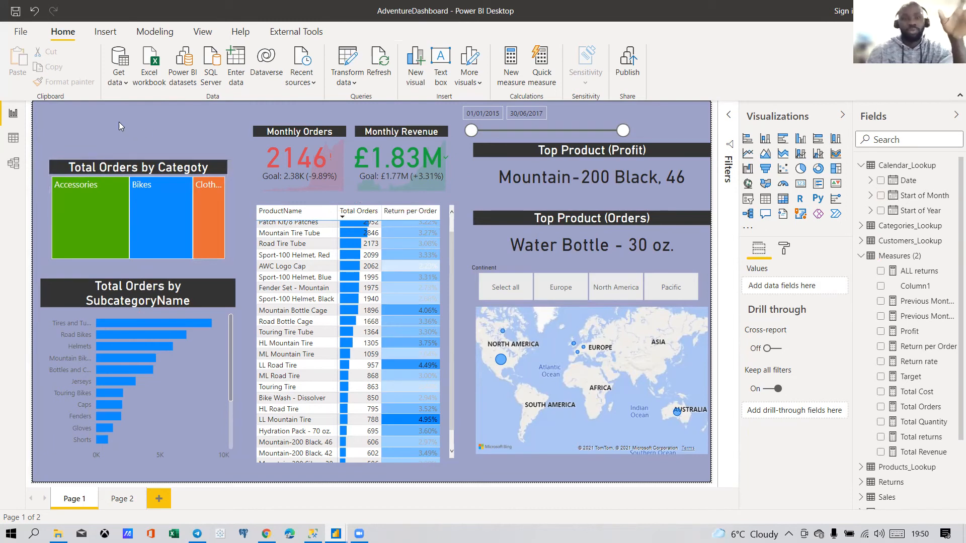
mouse_move(107, 240)
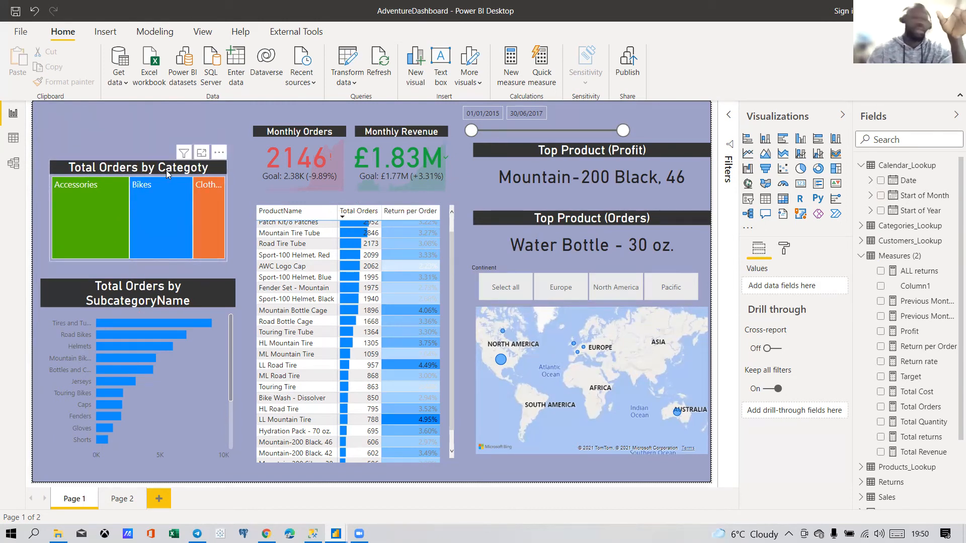
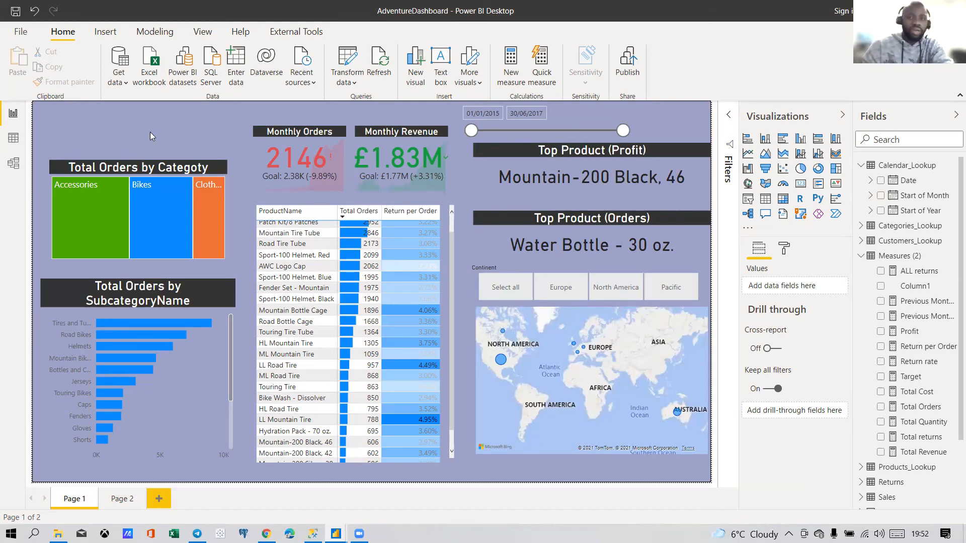
Step: Add a text box to the report page with the title "ARE WE MAKING PROFITS?"
left_click(441, 71)
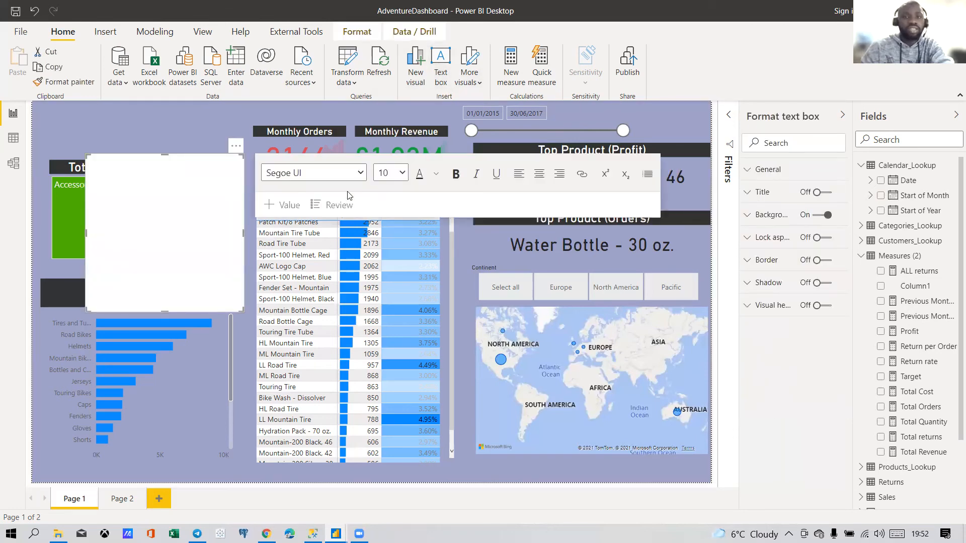
left_click(195, 194)
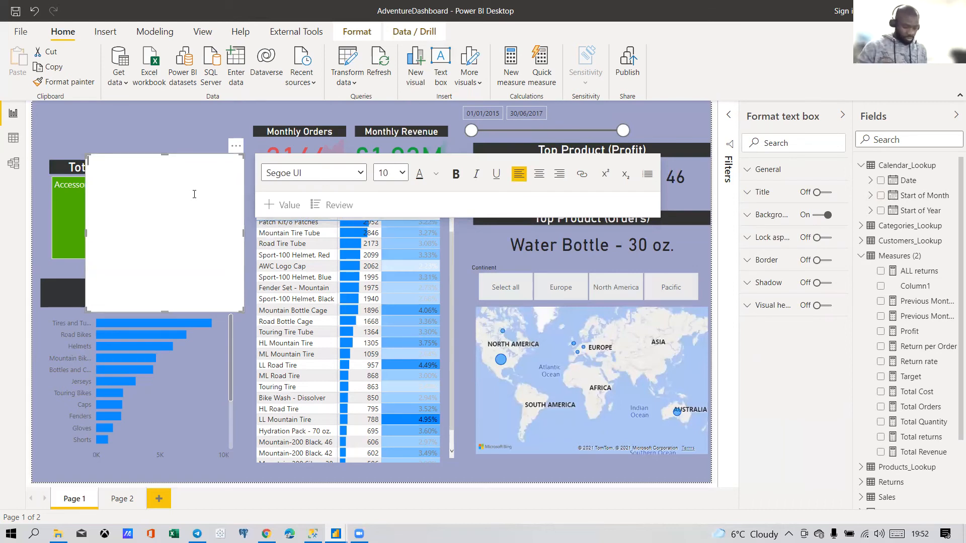
type("ARE WE")
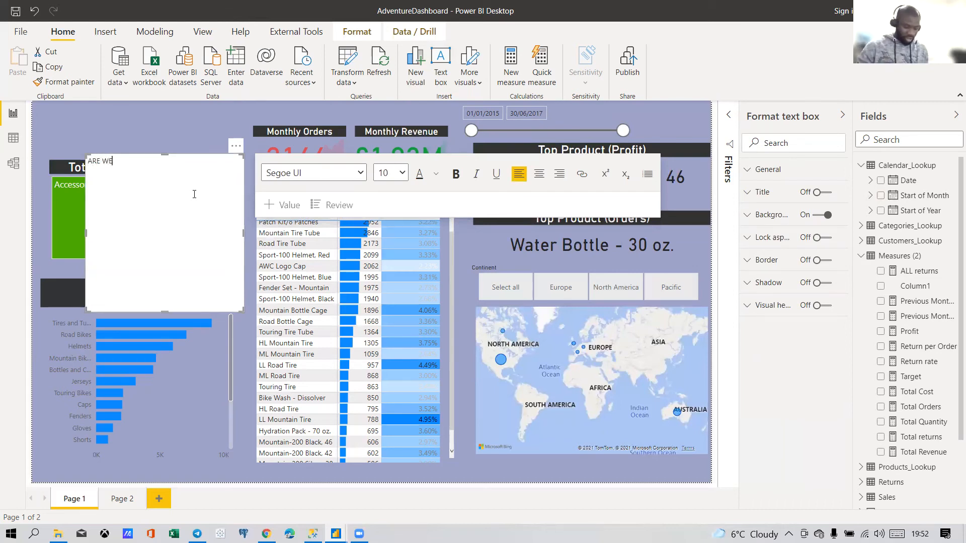
type(" MAKING PR")
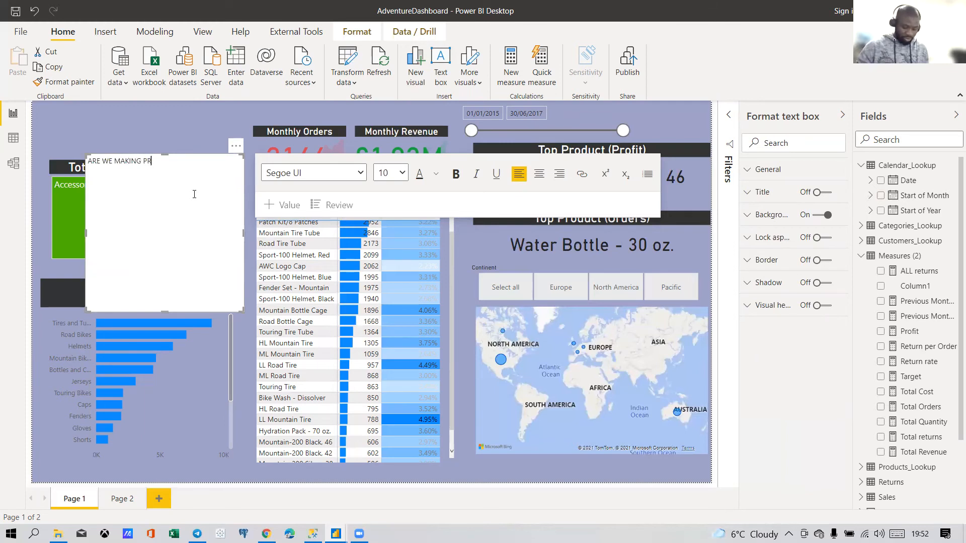
type("OFITS ?")
Step: Set the title's font size to 60 and resize its text box so the text fits on a single line
key("ctrl+a")
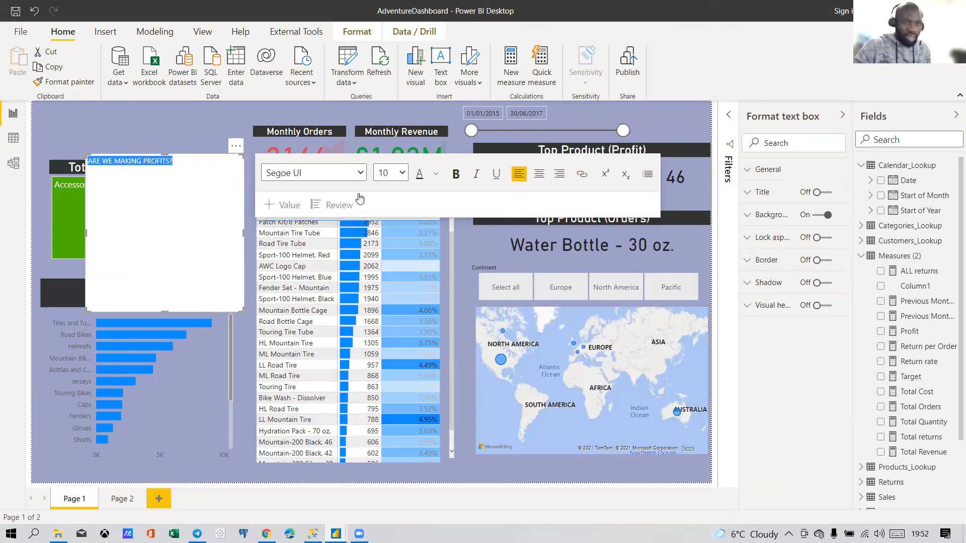
left_click(390, 172)
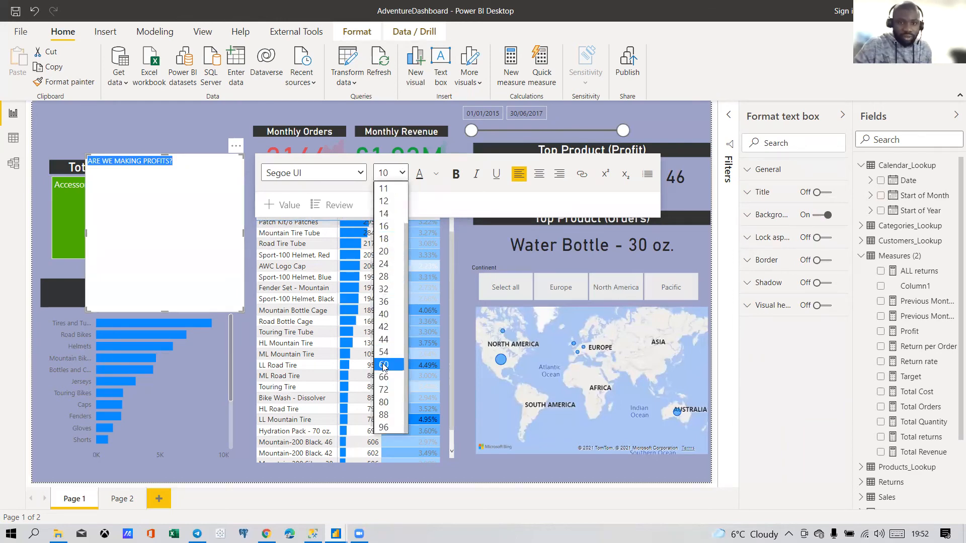
left_click(383, 365)
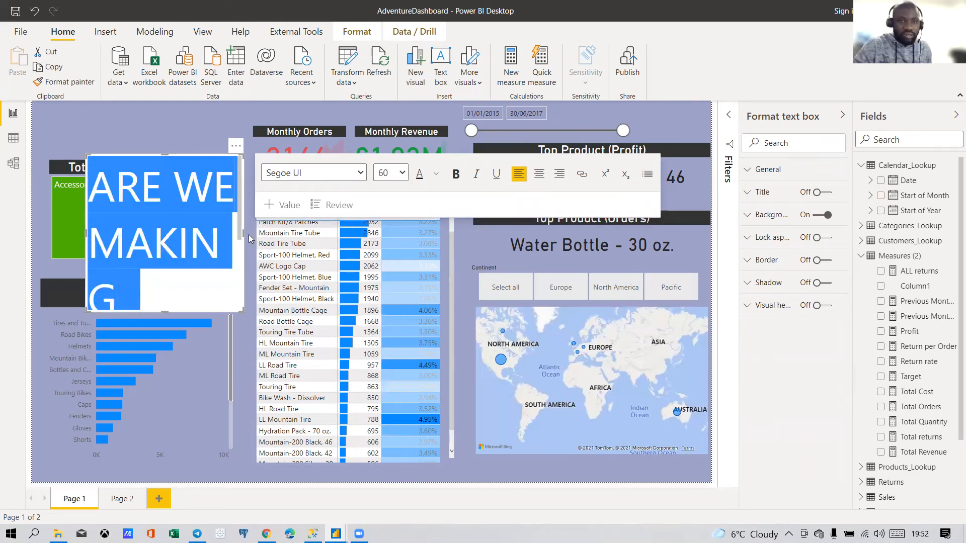
left_click_drag(248, 234, 699, 230)
left_click_drag(652, 276, 598, 217)
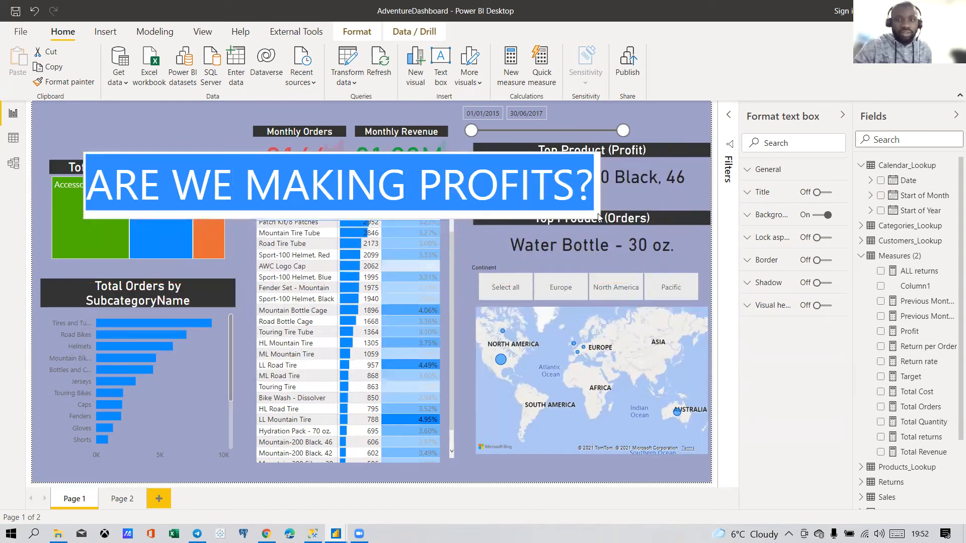
Step: Turn off the title text box's background and move it to the page's upper-left corner
left_click(823, 215)
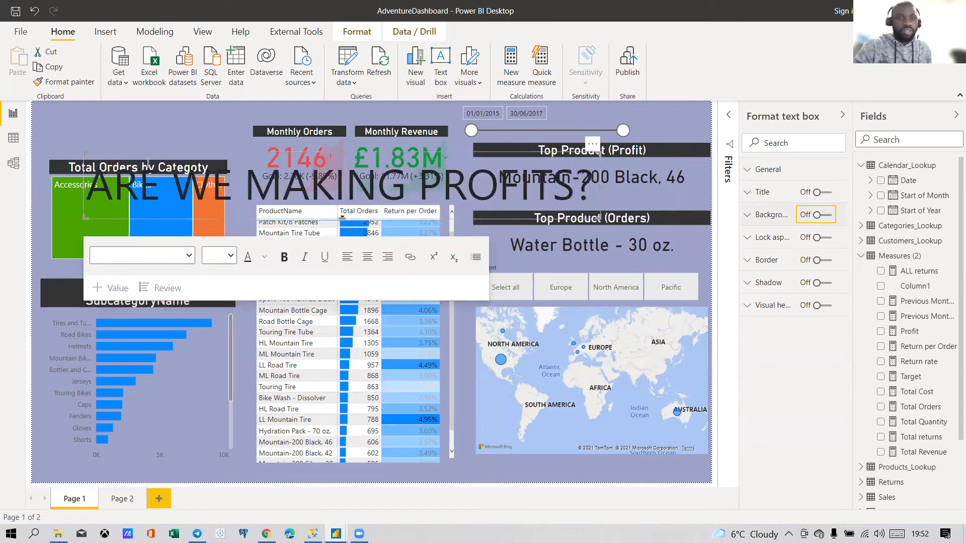
left_click(244, 222)
left_click_drag(242, 221, 187, 151)
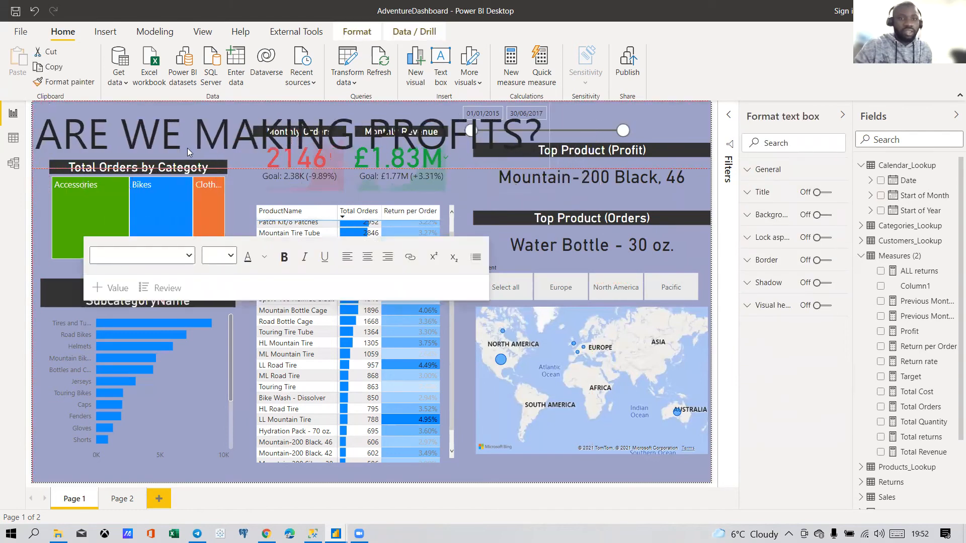
Step: Reduce the font size of the whole title to 40
left_click(183, 147)
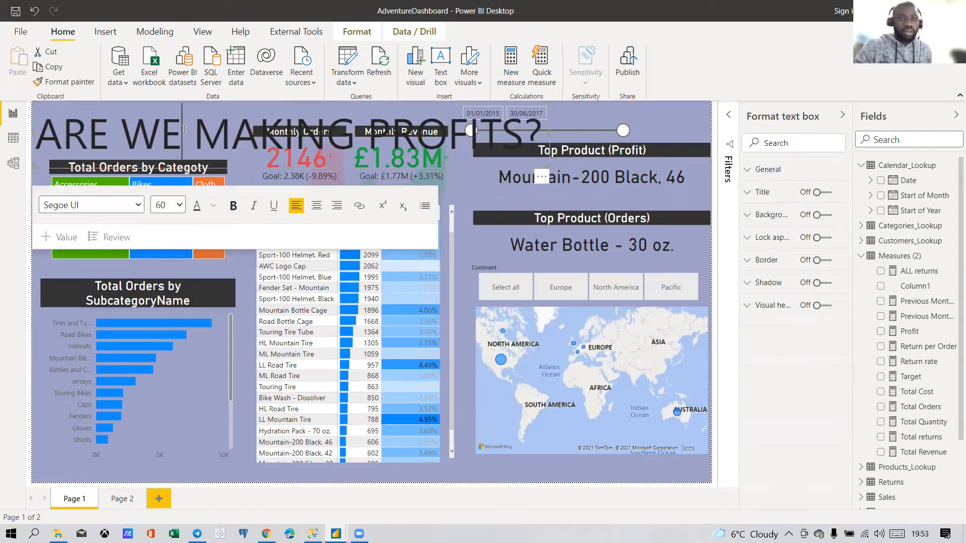
key("ctrl+a")
left_click(182, 207)
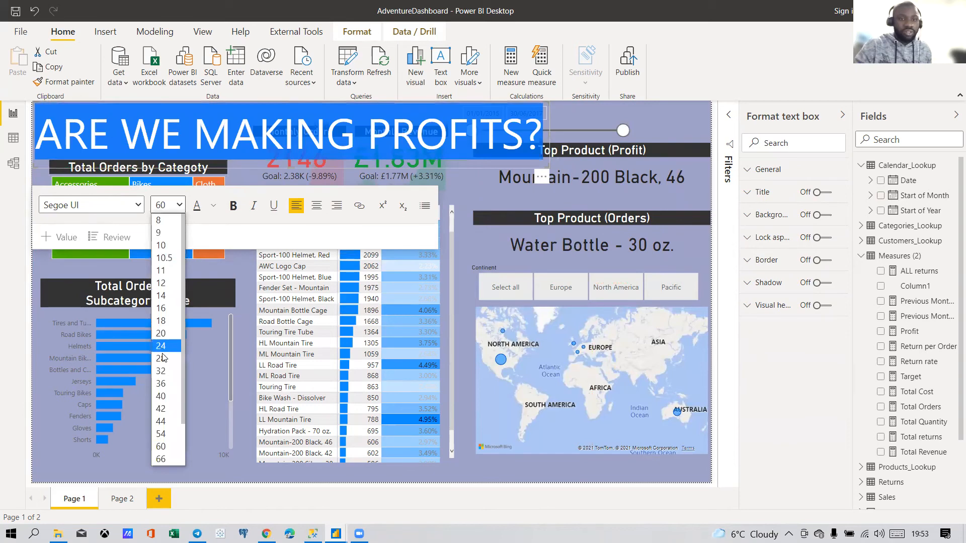
left_click(162, 384)
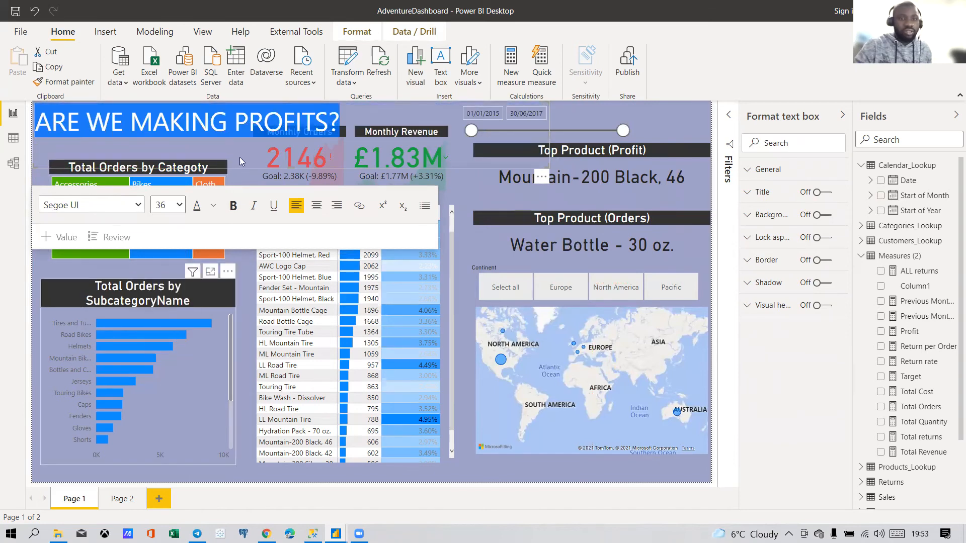
left_click(180, 206)
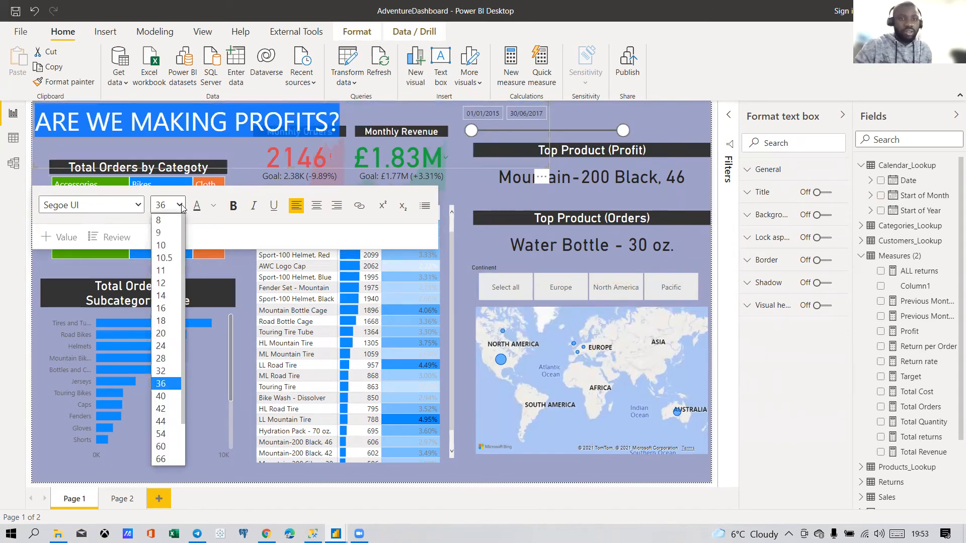
left_click(162, 396)
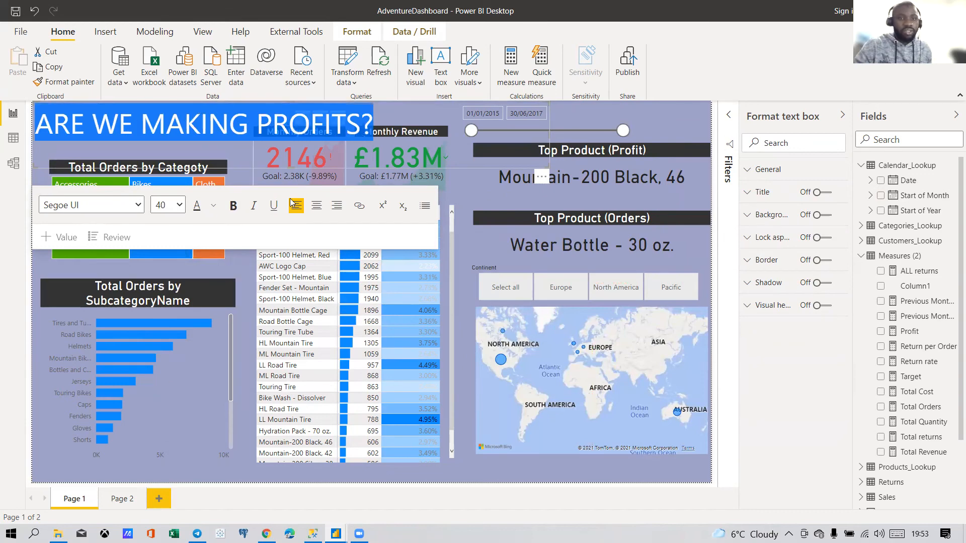
left_click(243, 474)
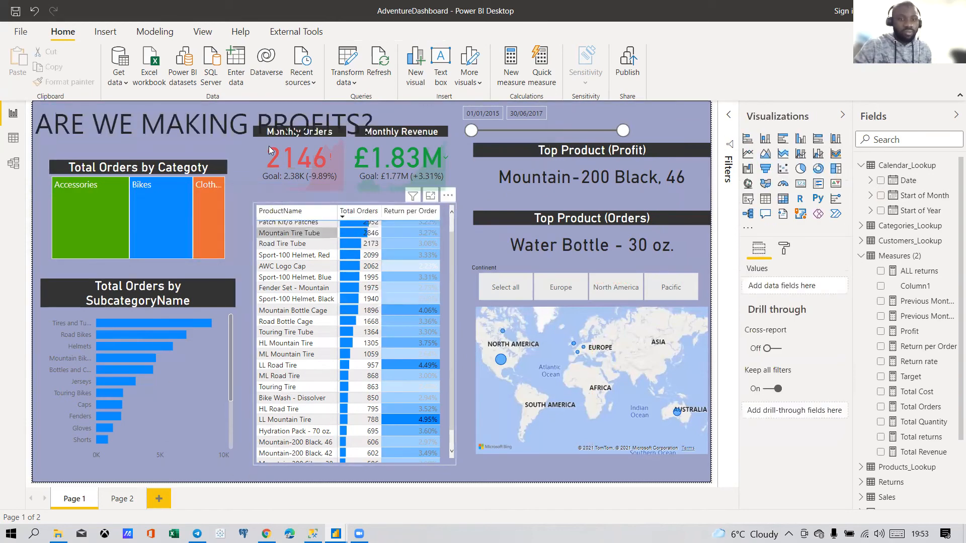
Step: Shrink the title's text box in width and height to fit more closely around its text
left_click(402, 178)
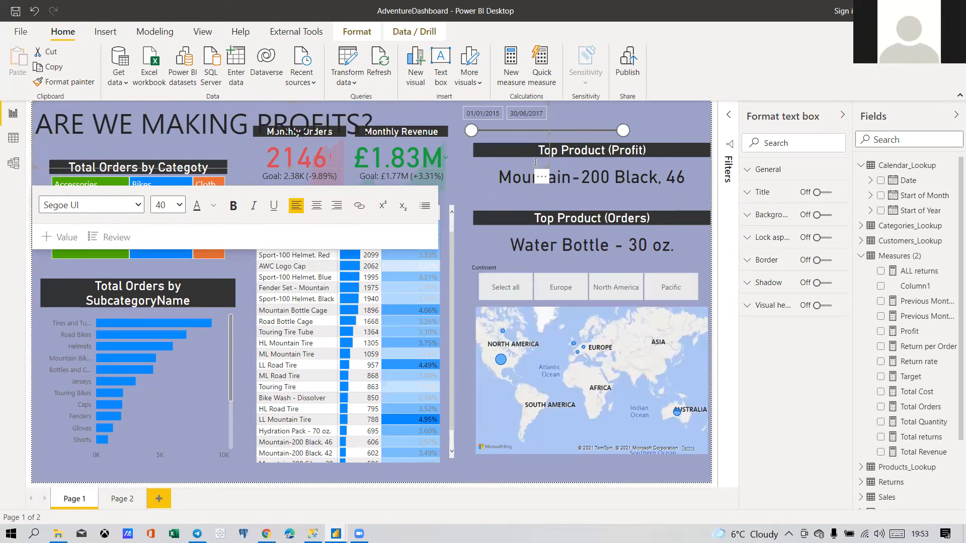
left_click(468, 195)
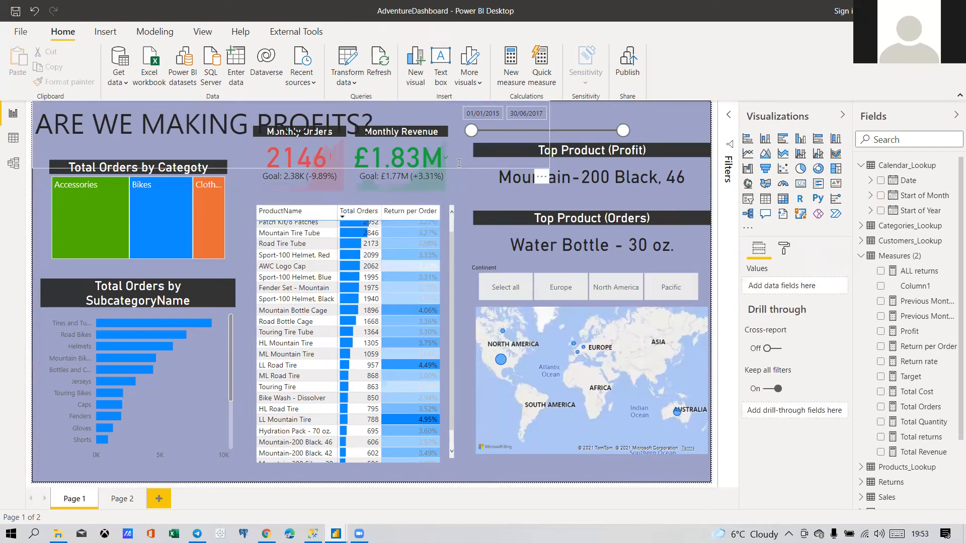
left_click(458, 167)
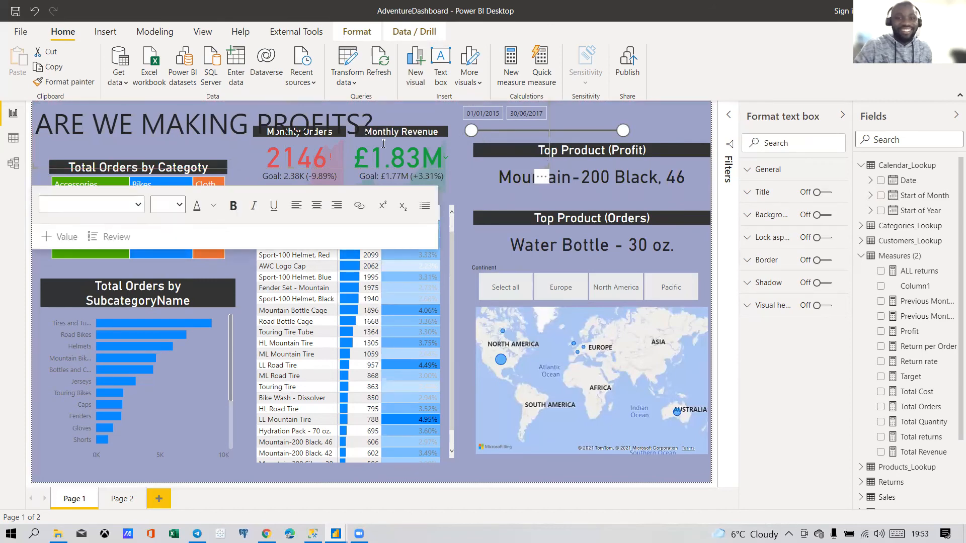
left_click(38, 387)
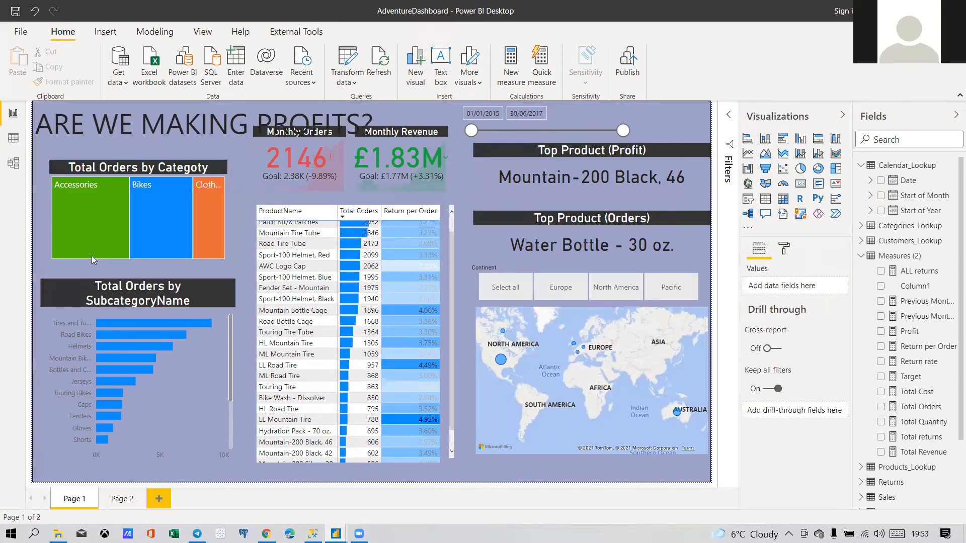
left_click(39, 174)
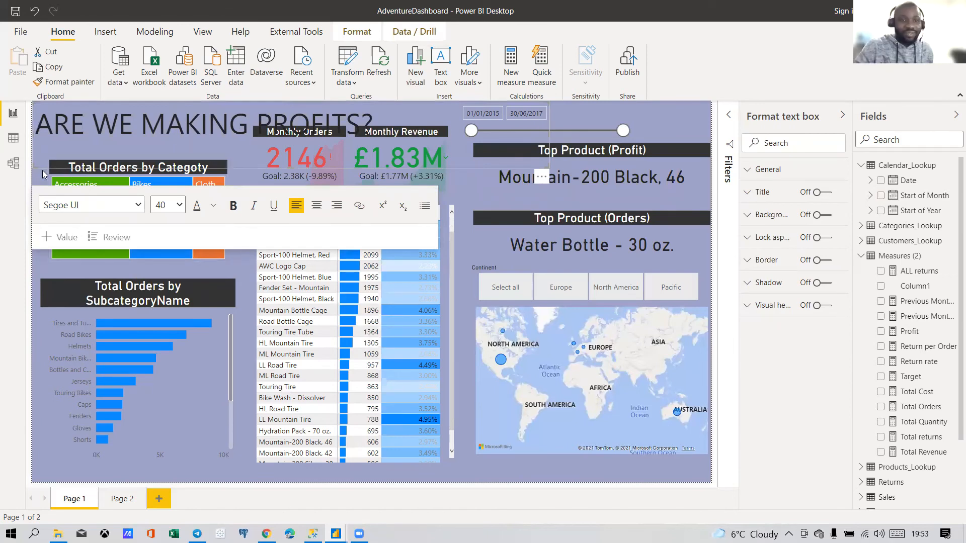
left_click(39, 169)
left_click(40, 168)
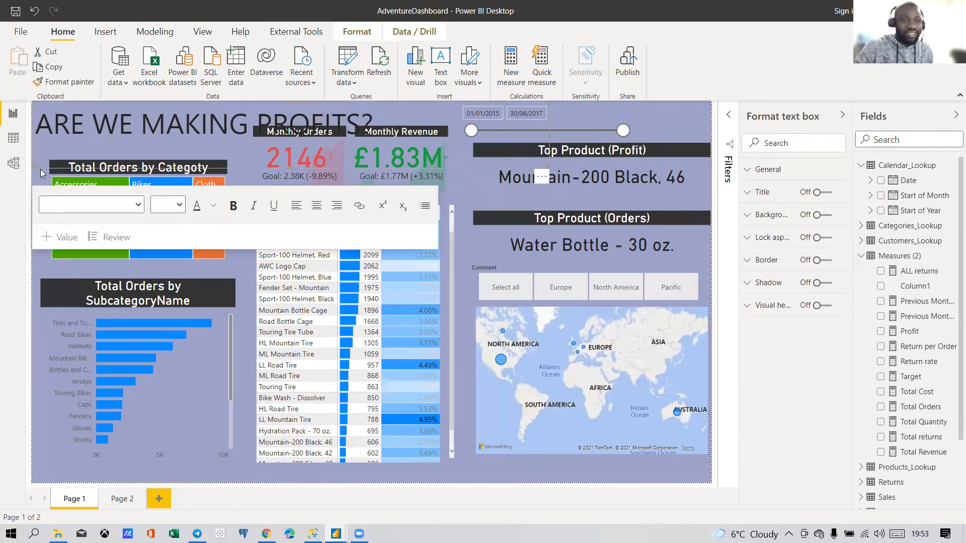
left_click_drag(548, 169, 430, 151)
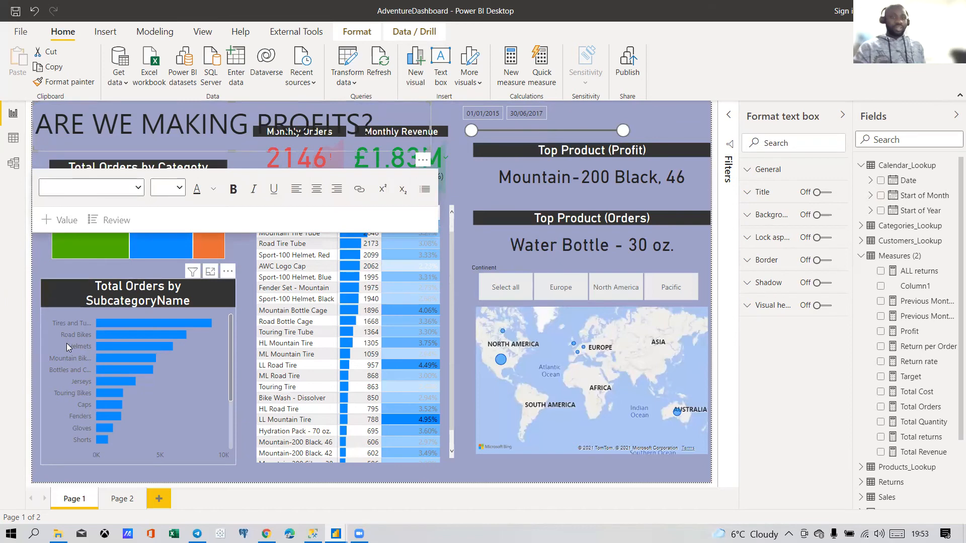
left_click(38, 366)
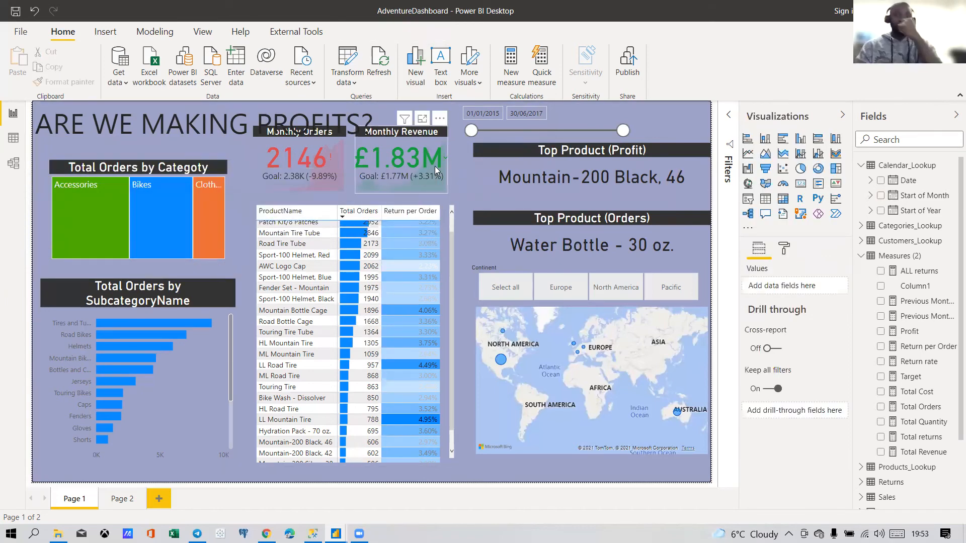
Step: Move the category treemap down against the subcategory bar chart and shorten the product table by lowering its upper edge
left_click_drag(143, 167, 134, 184)
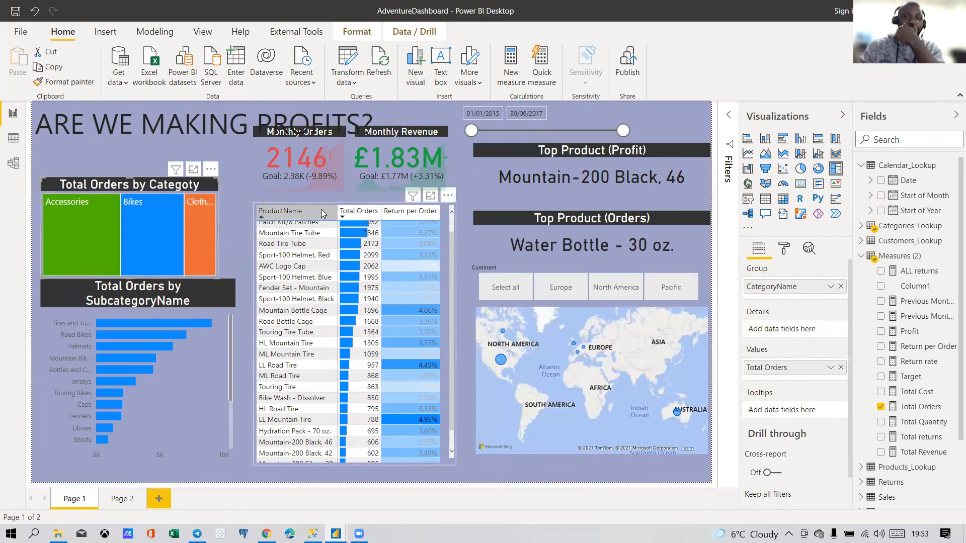
left_click(360, 210)
left_click_drag(353, 203, 351, 265)
left_click(351, 251)
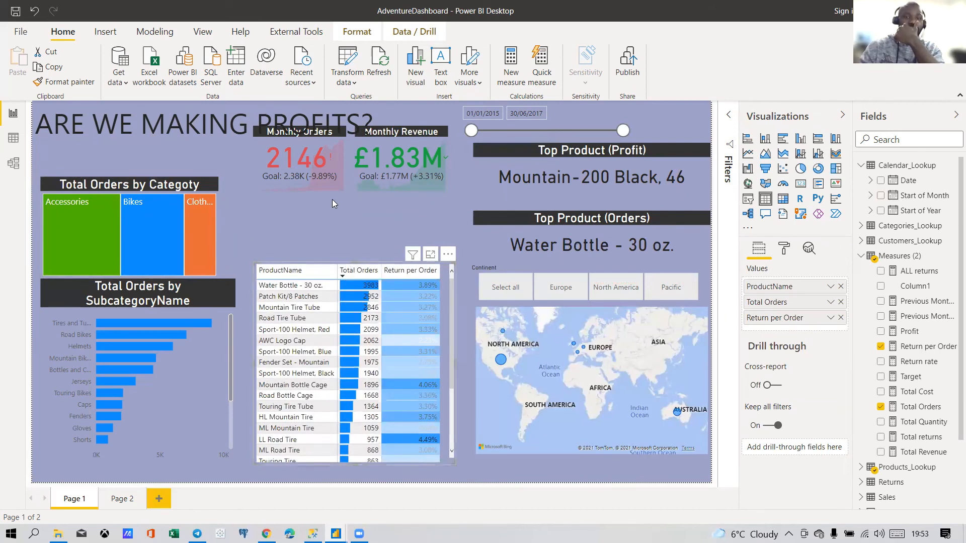
Step: Move the Monthly Orders and Monthly Revenue KPIs down to just above the product table, clear of the title
left_click_drag(340, 188, 334, 232)
left_click_drag(380, 187, 406, 259)
left_click_drag(321, 236, 316, 253)
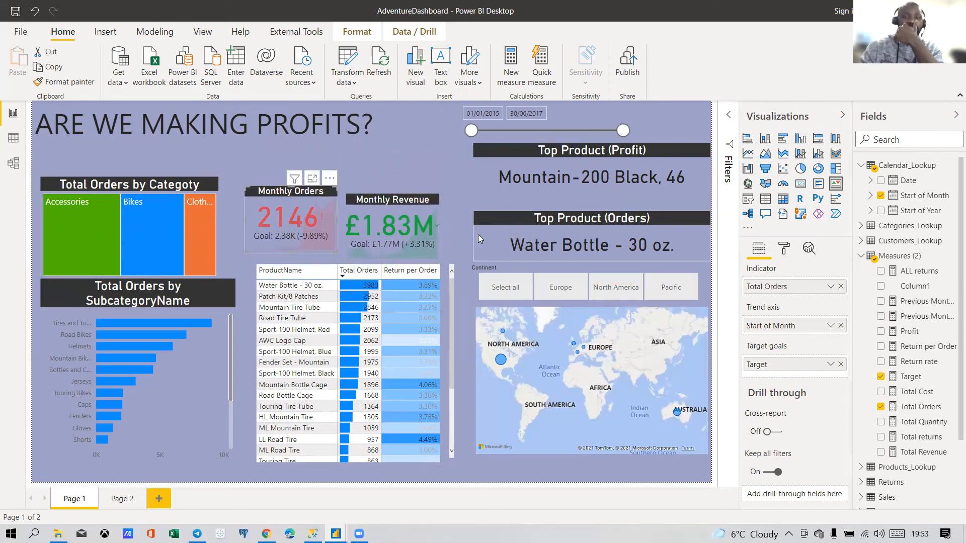
Step: Shorten the Top Product (Orders) card by lowering its upper edge and move the Top Product (Profit) card down directly above it
left_click(596, 210)
left_click_drag(595, 210, 591, 225)
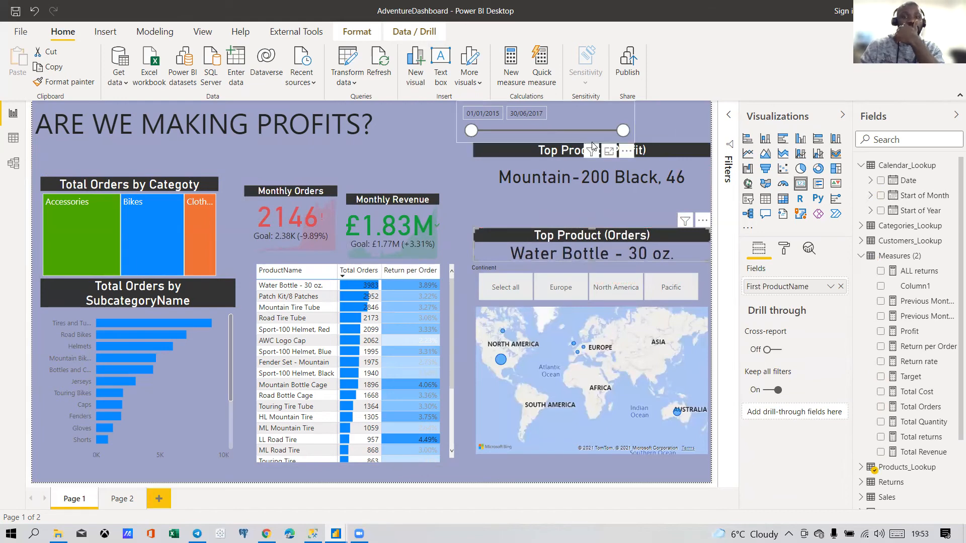
left_click_drag(569, 150, 568, 185)
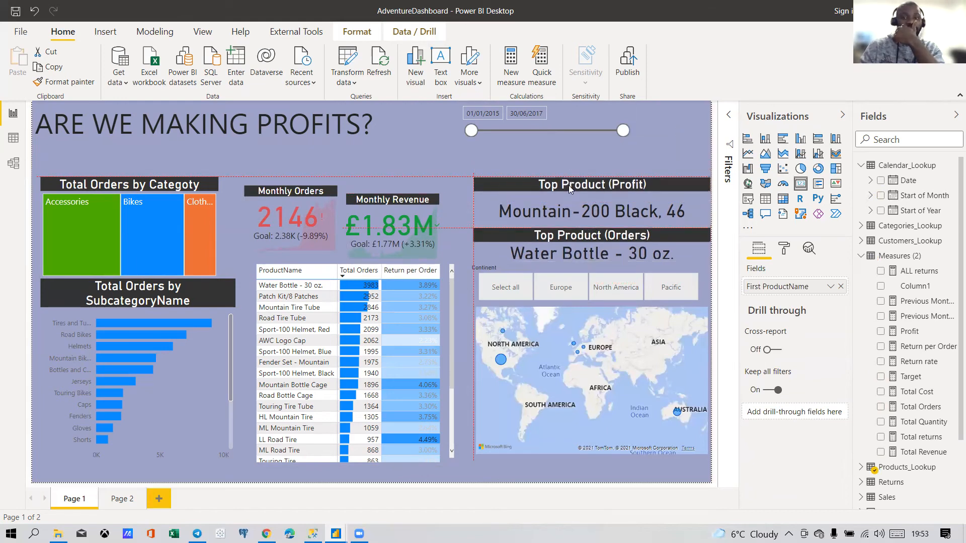
Step: Move the date slicer left, closer to the page title
left_click(560, 143)
left_click_drag(554, 142, 514, 145)
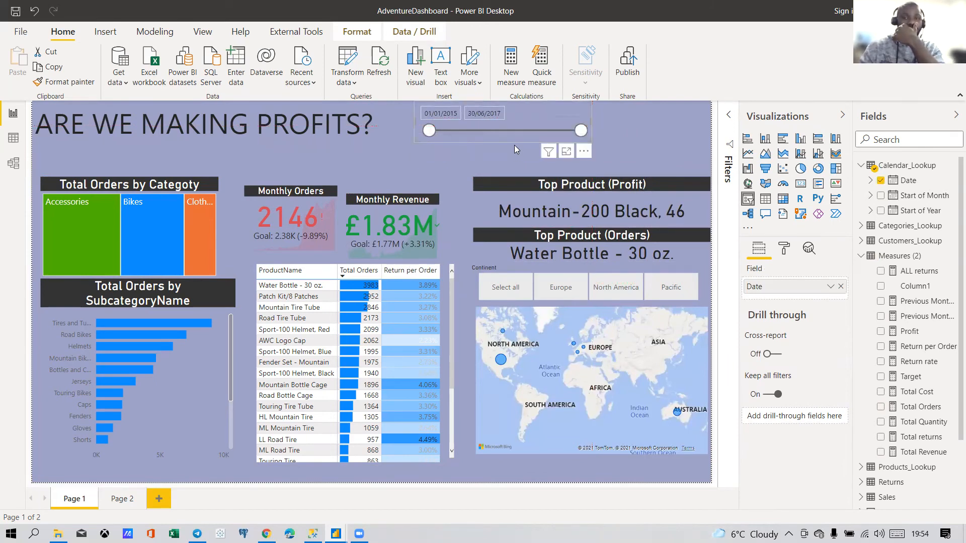
Step: Make the "ARE WE MAKING PROFITS?" title bold and set its font size to 32
left_click(371, 124)
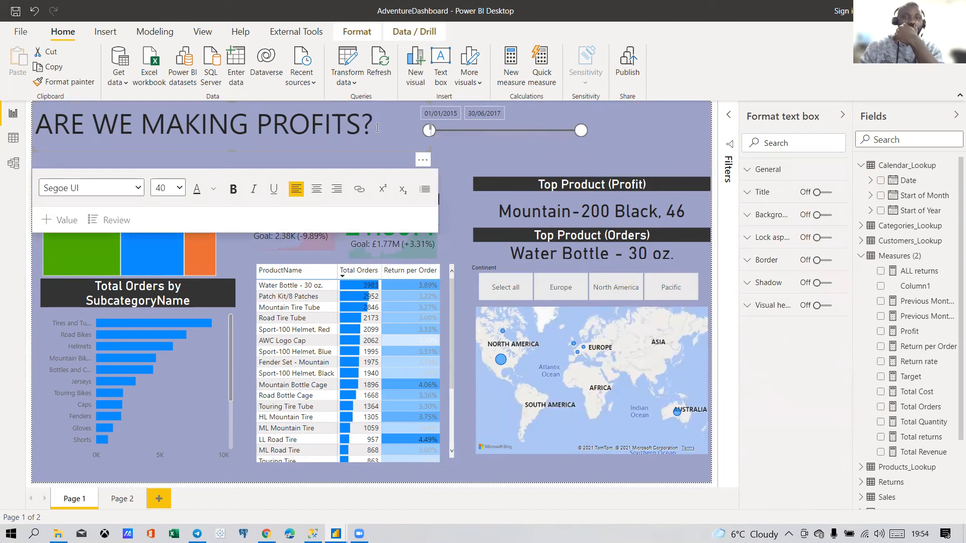
left_click_drag(393, 146, 34, 126)
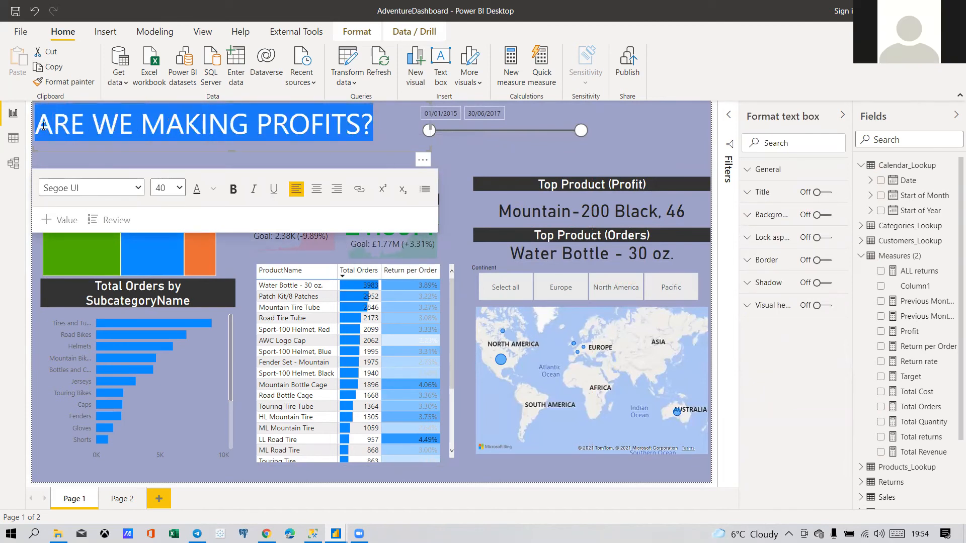
left_click(232, 189)
left_click(179, 189)
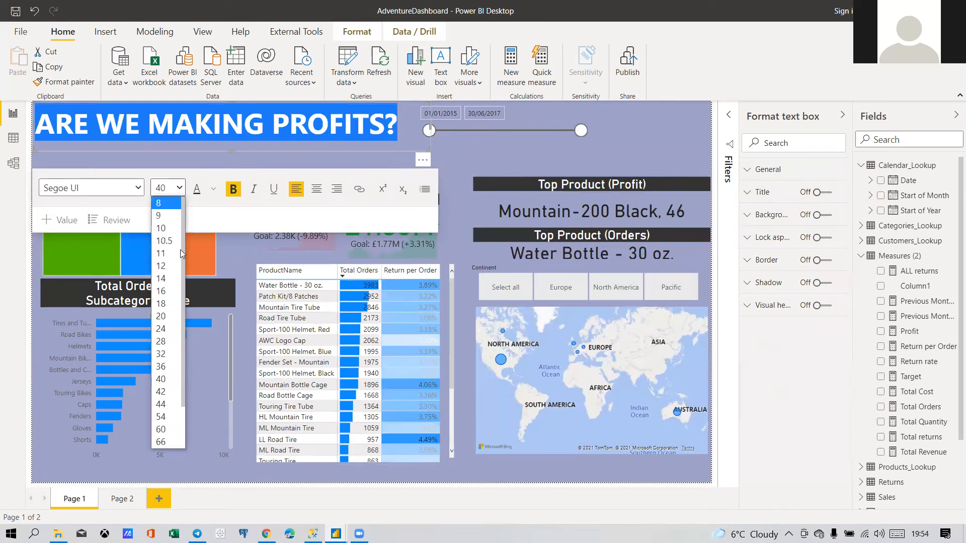
left_click(166, 347)
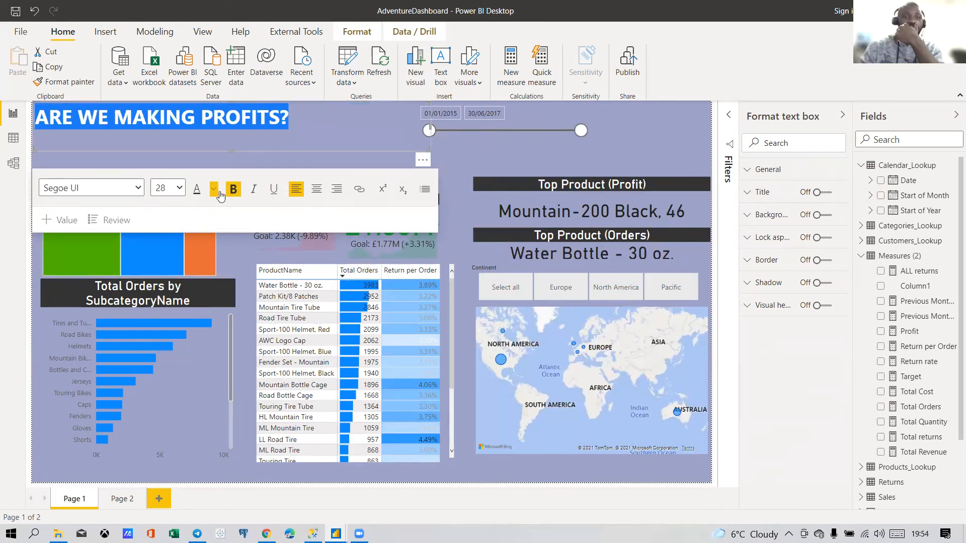
left_click(179, 188)
left_click(166, 354)
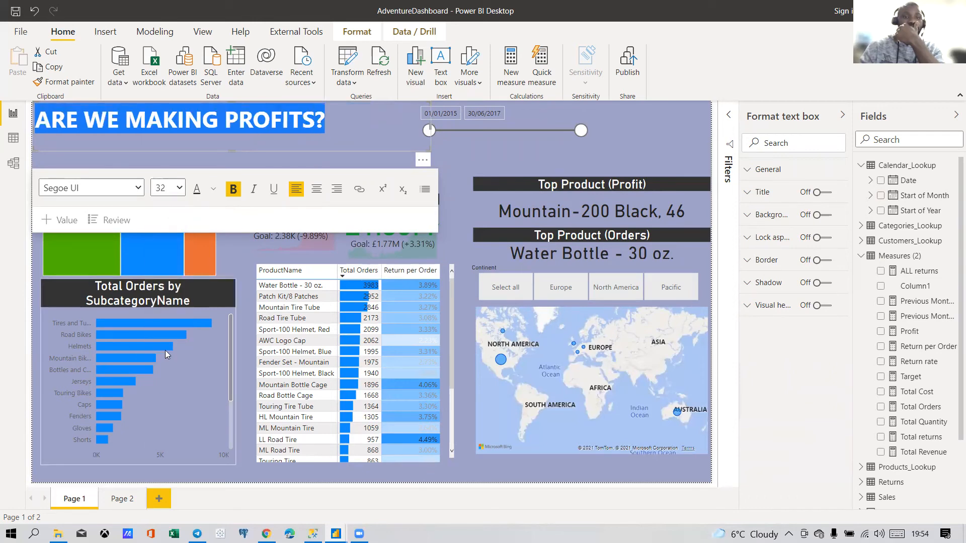
Step: Insert a rectangle shape and size it into a full-width banner across the page's upper edge, covering the title and date slicer
left_click(449, 163)
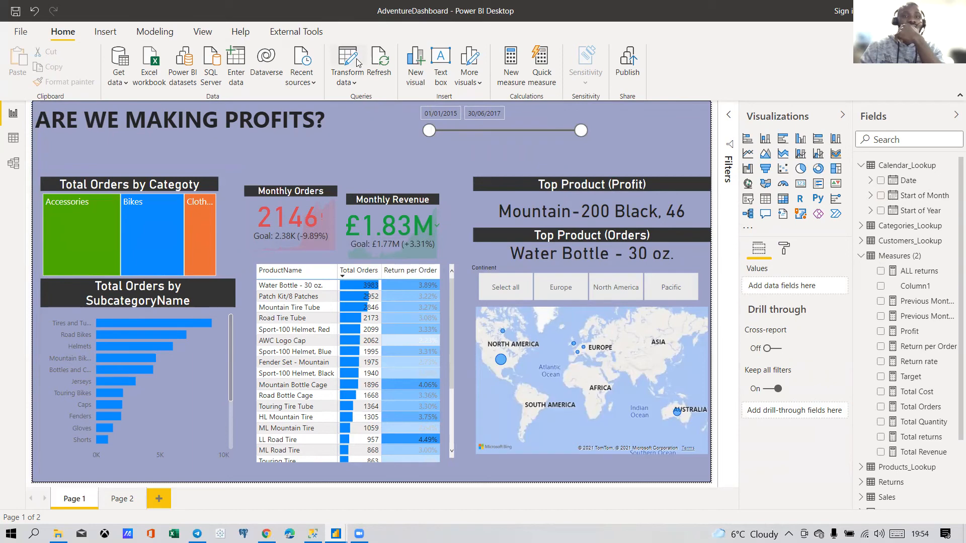
left_click(105, 31)
left_click(428, 76)
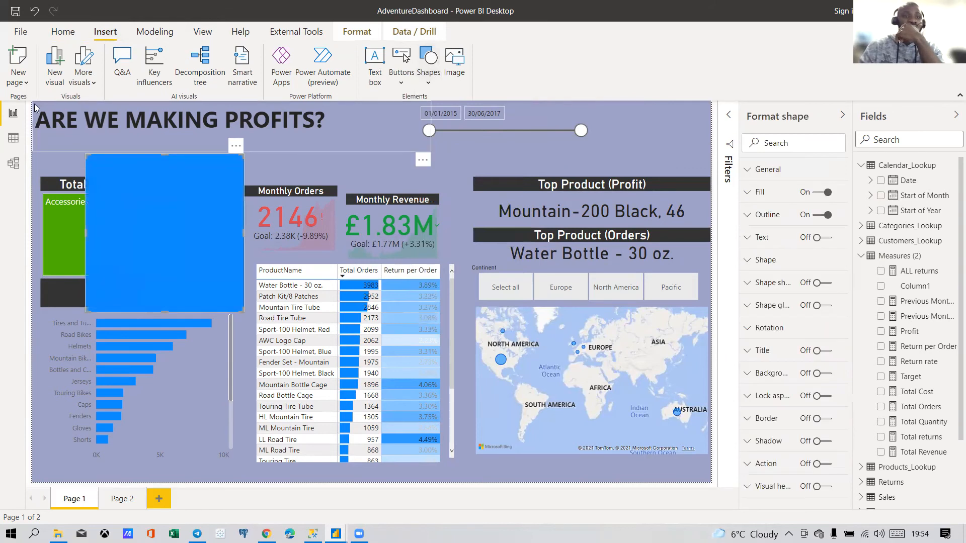
left_click_drag(158, 224, 100, 169)
left_click_drag(190, 194, 726, 169)
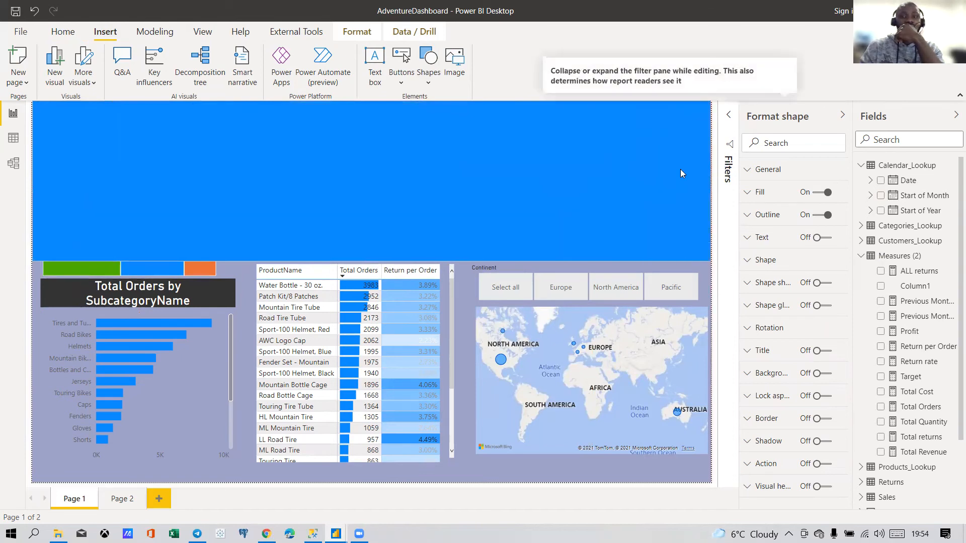
left_click_drag(382, 260, 416, 154)
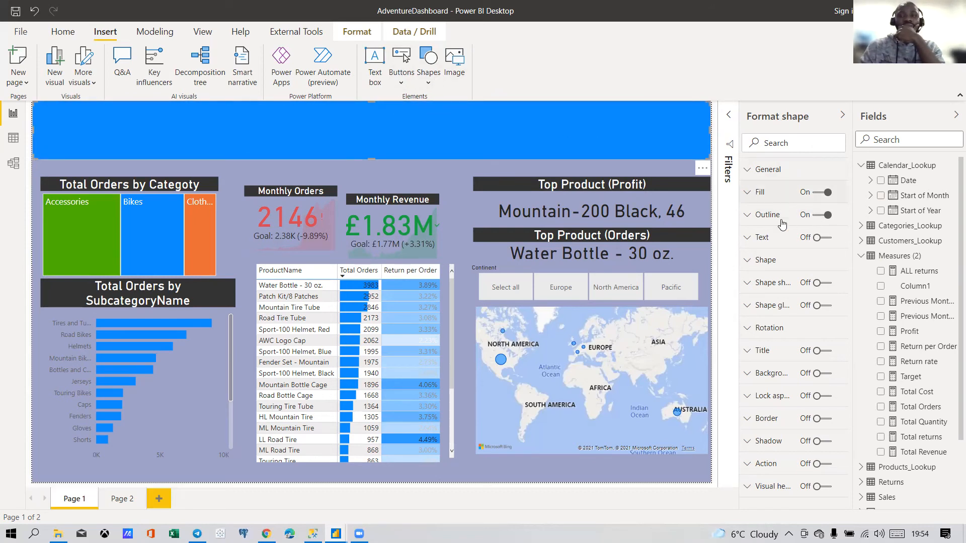
Step: Set the banner rectangle's fill color to black
left_click(760, 192)
left_click(769, 231)
left_click(788, 255)
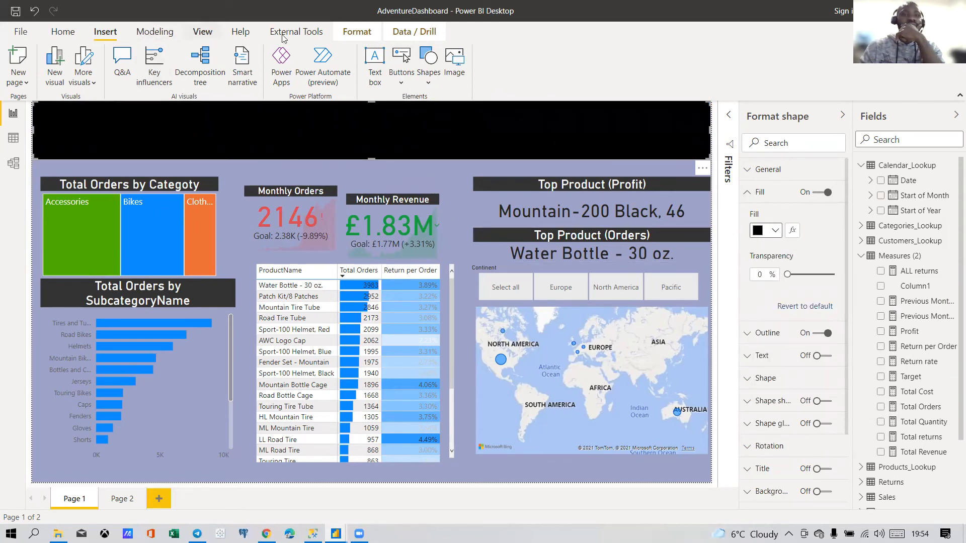
Step: Send the black banner to the back, behind the page title and the date slicer
left_click(356, 31)
left_click(199, 57)
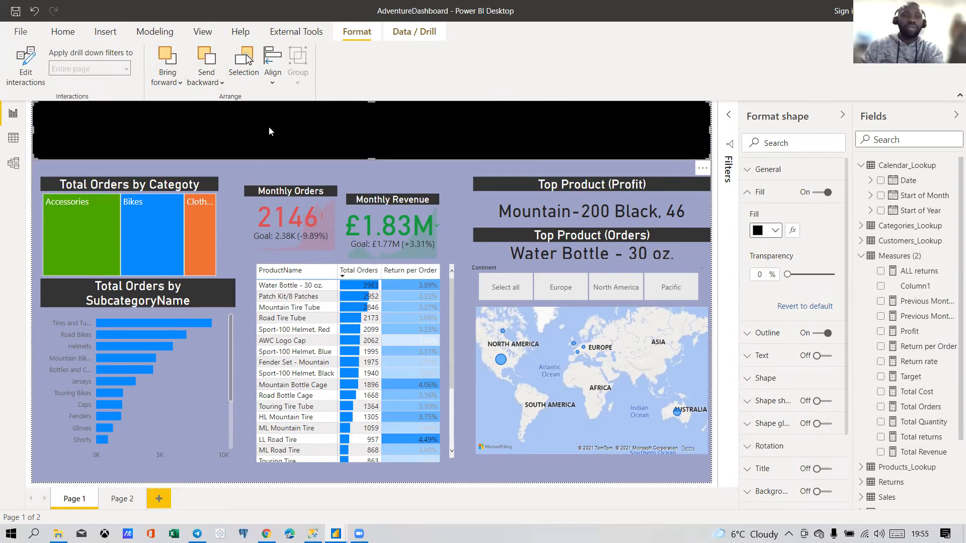
left_click(221, 82)
left_click(218, 123)
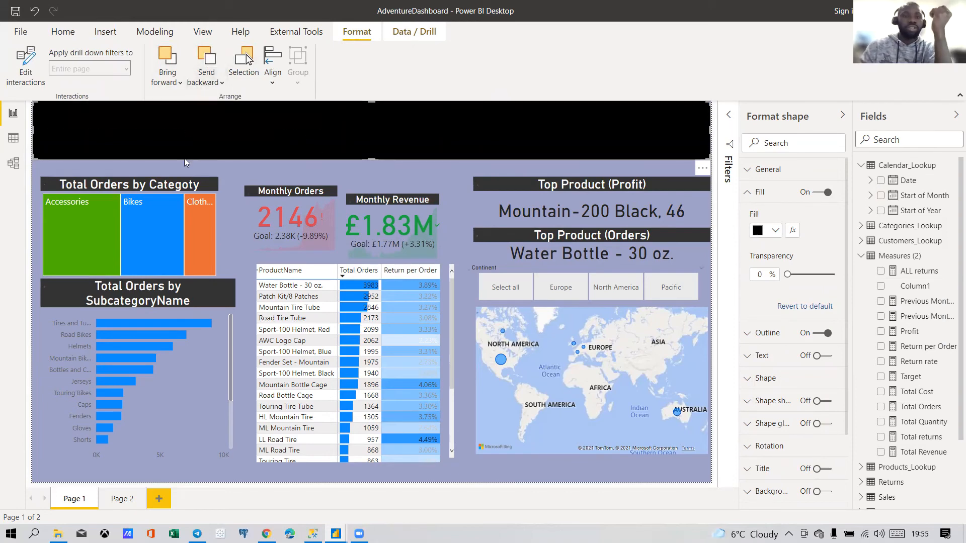
left_click(318, 157)
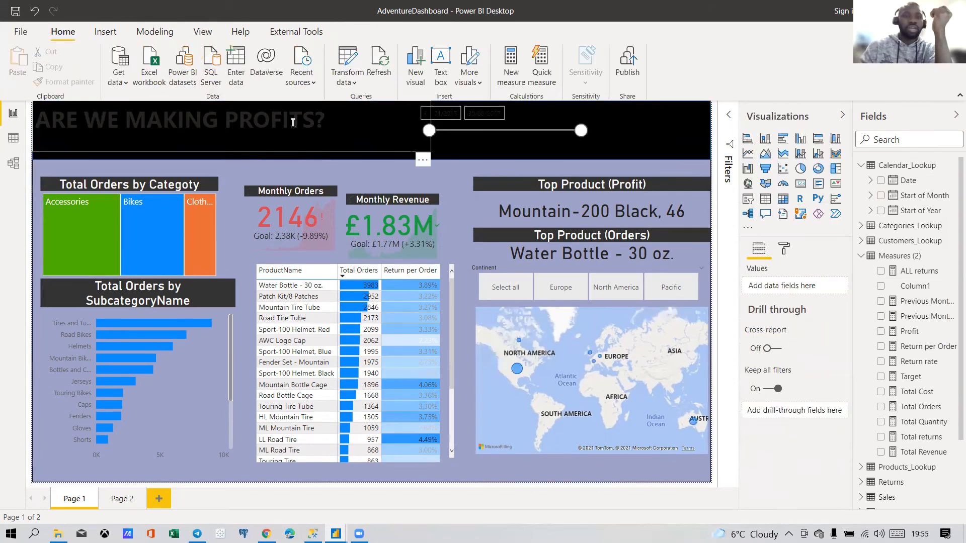
Step: Change the font color of the "ARE WE MAKING PROFITS?" title to white
left_click(307, 153)
left_click_drag(358, 121, 18, 117)
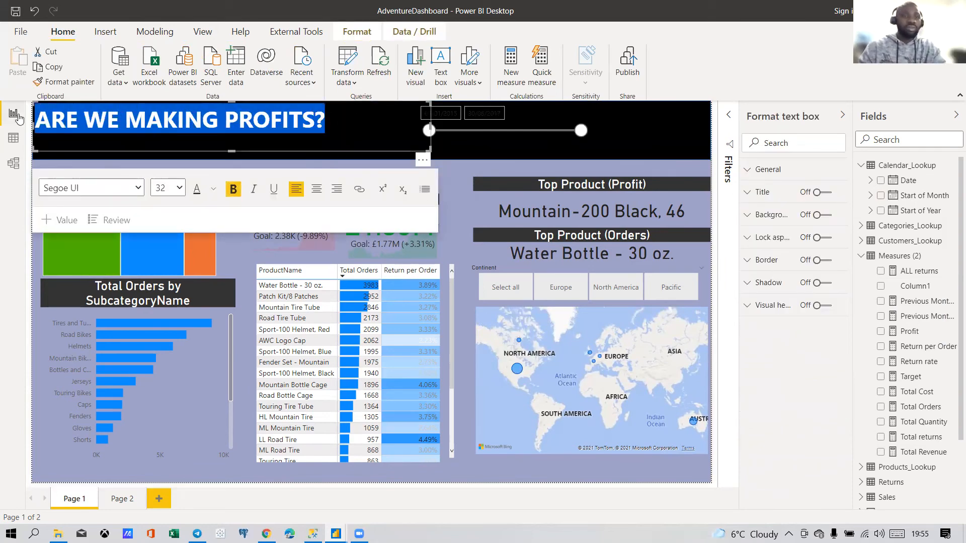
left_click(215, 193)
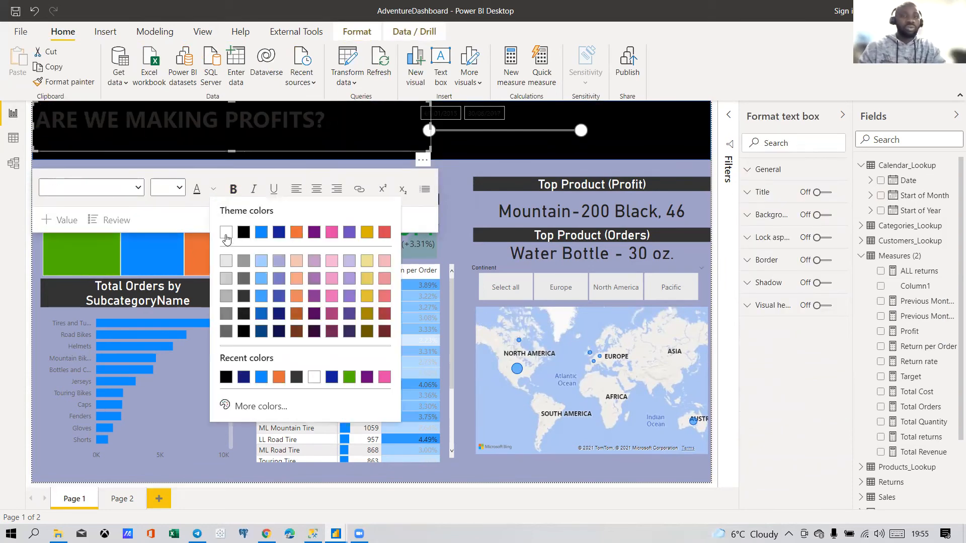
left_click(225, 232)
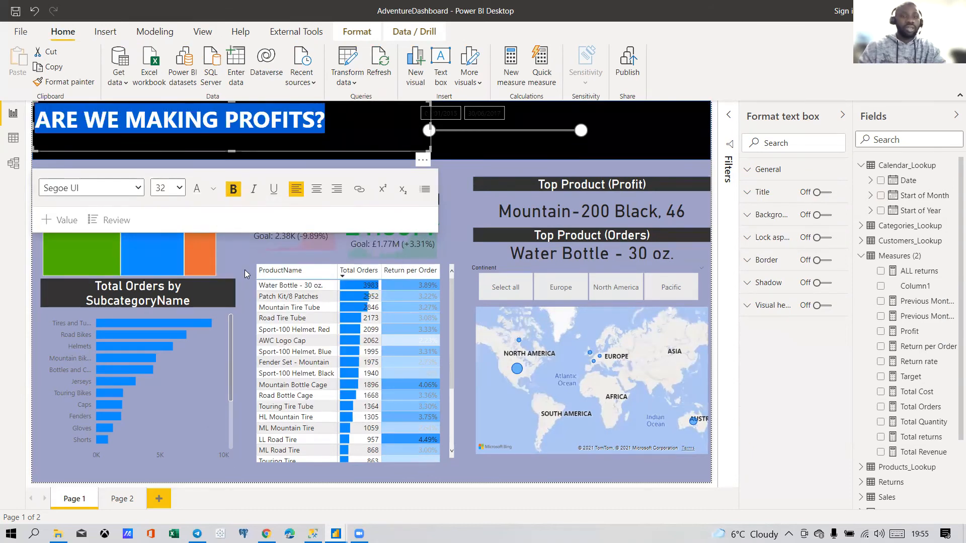
left_click(456, 184)
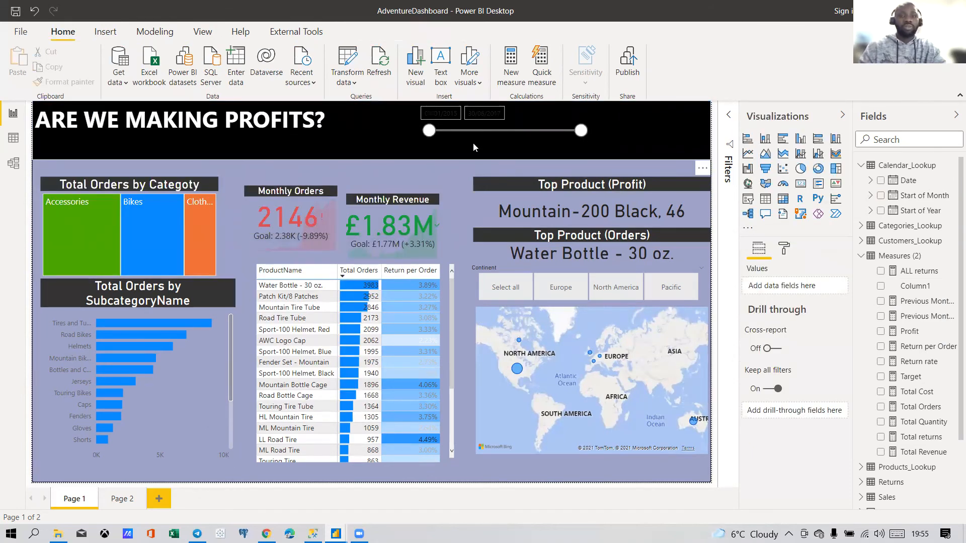
Step: Move the date slicer slightly left and down within the banner and set its date inputs' font color to white
left_click_drag(473, 143, 450, 152)
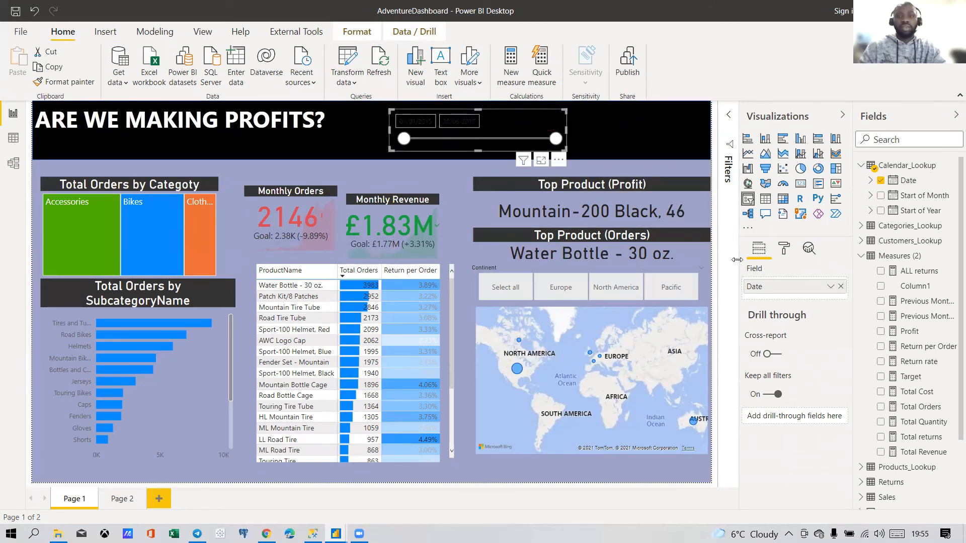
left_click(784, 249)
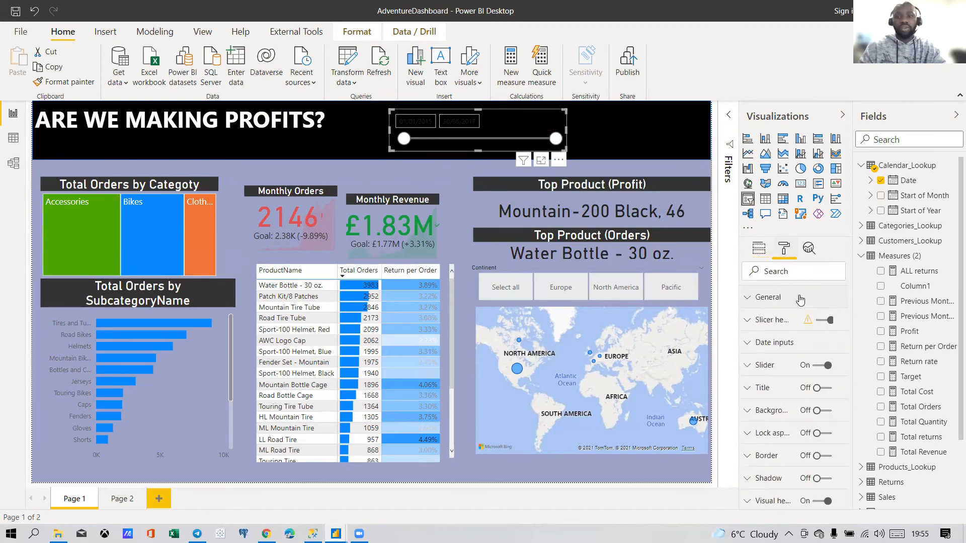
left_click(776, 325)
left_click(776, 325)
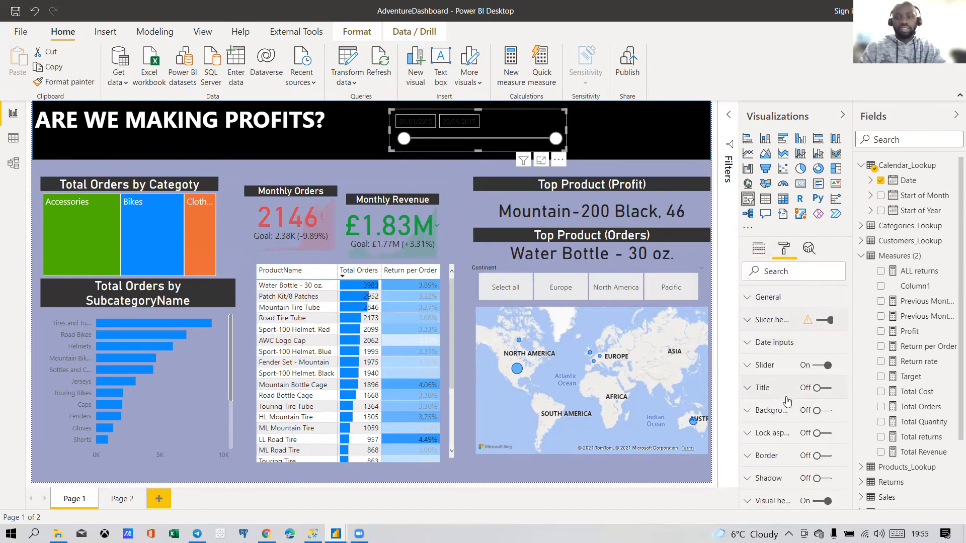
left_click(768, 344)
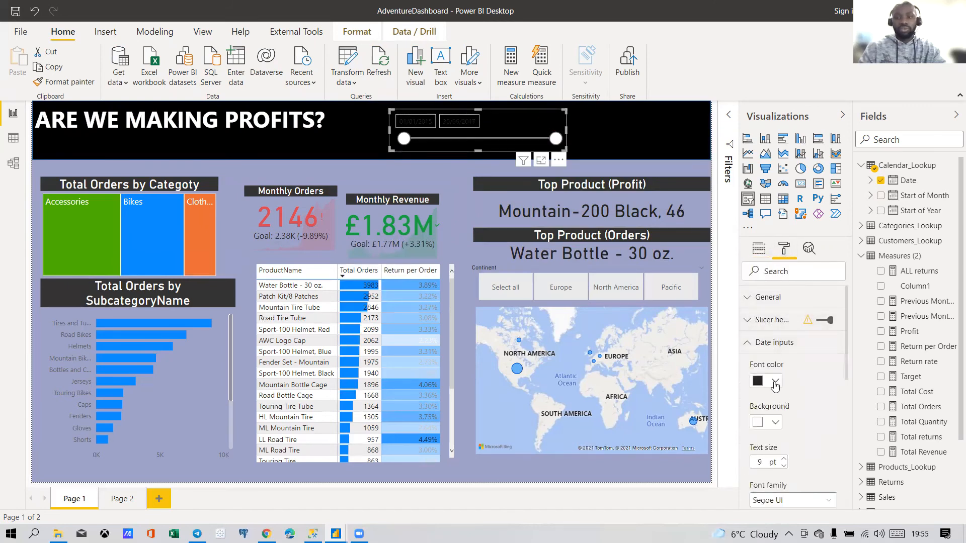
left_click(775, 382)
left_click(770, 322)
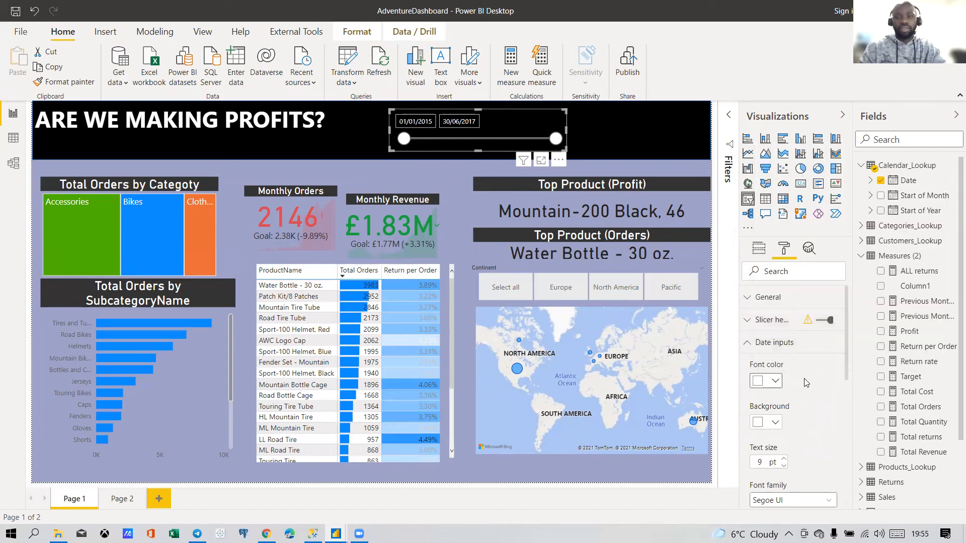
Step: Increase the text size of the slicer's date inputs and set their font family to Georgia
scroll(799, 398, "down", 3)
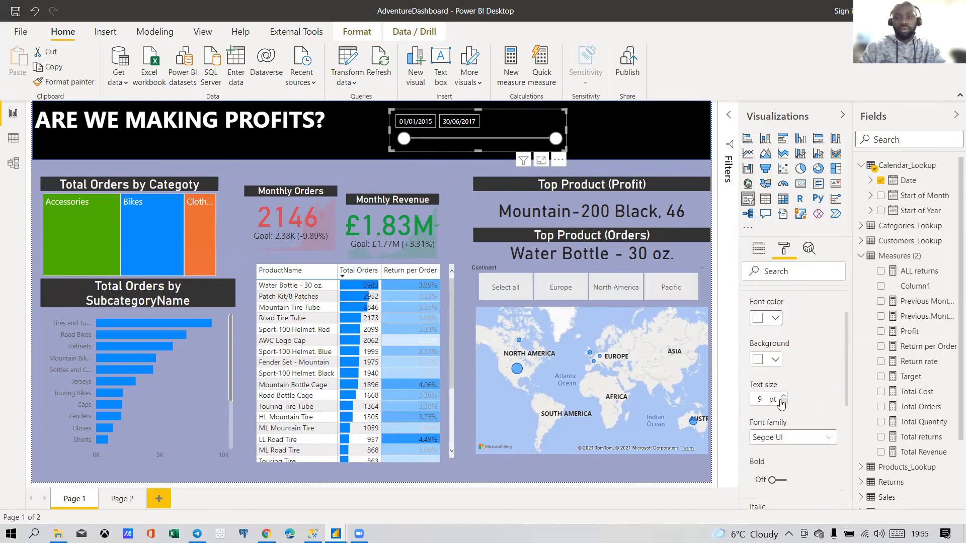
left_click(783, 397)
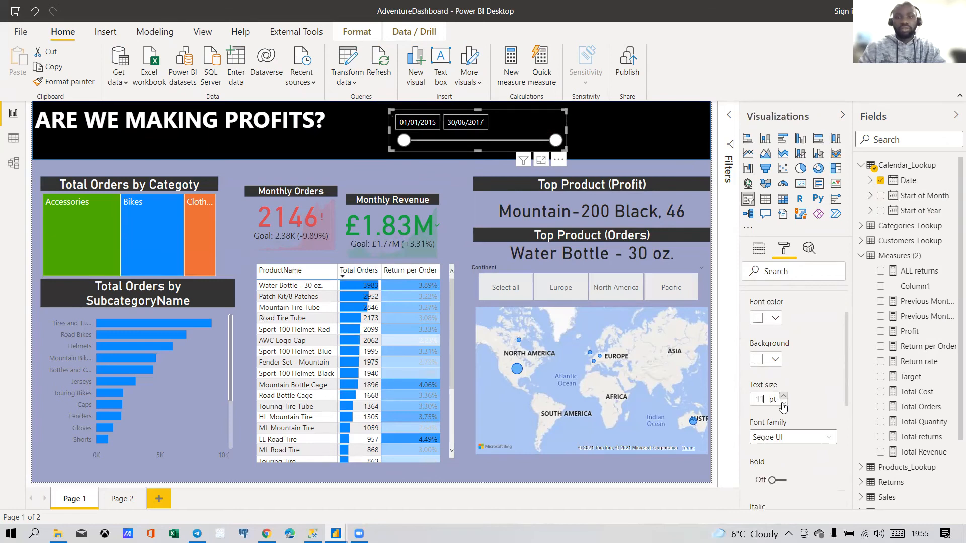
scroll(803, 399, "down", 5)
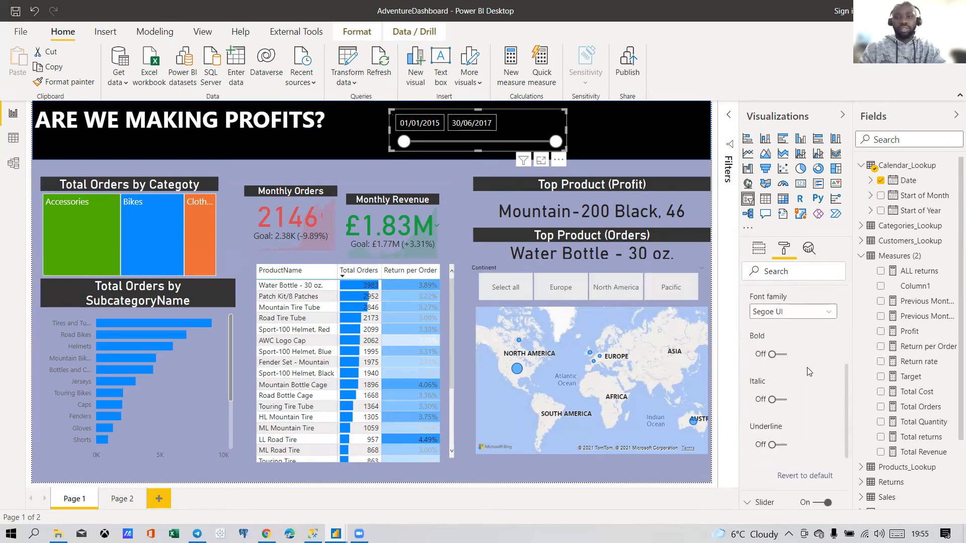
left_click(799, 315)
scroll(789, 417, "down", 3)
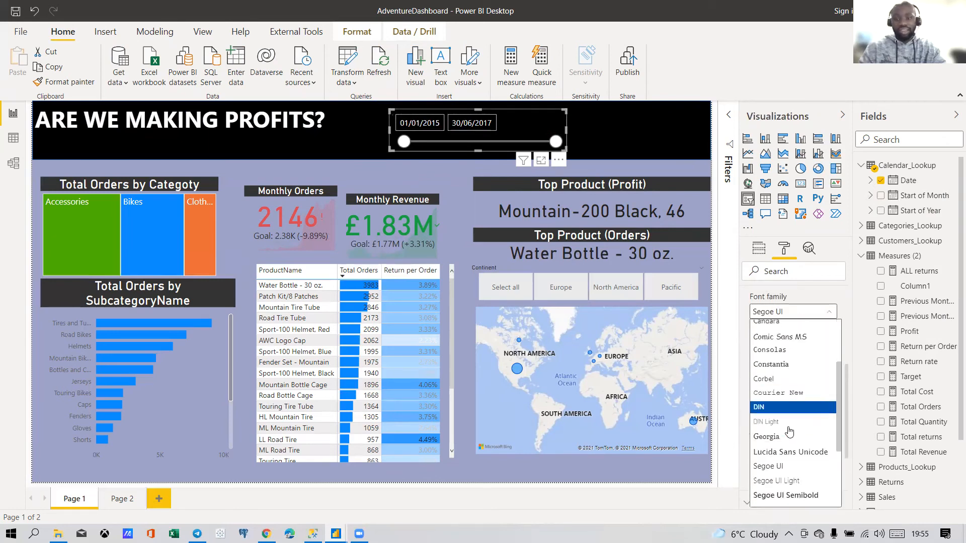
left_click(768, 408)
scroll(818, 372, "down", 4)
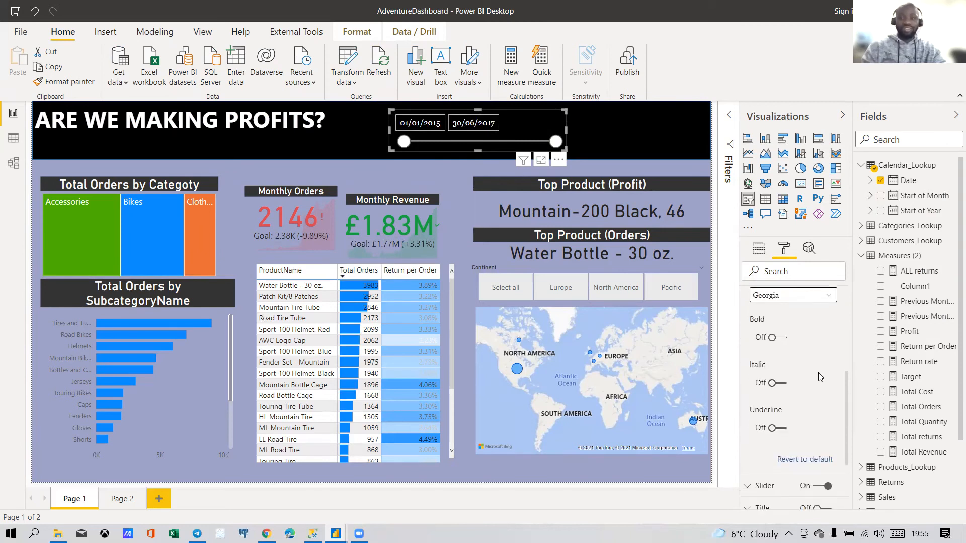
Step: Change the date slicer's slider color to light grey so it stands out on the black banner
left_click(767, 380)
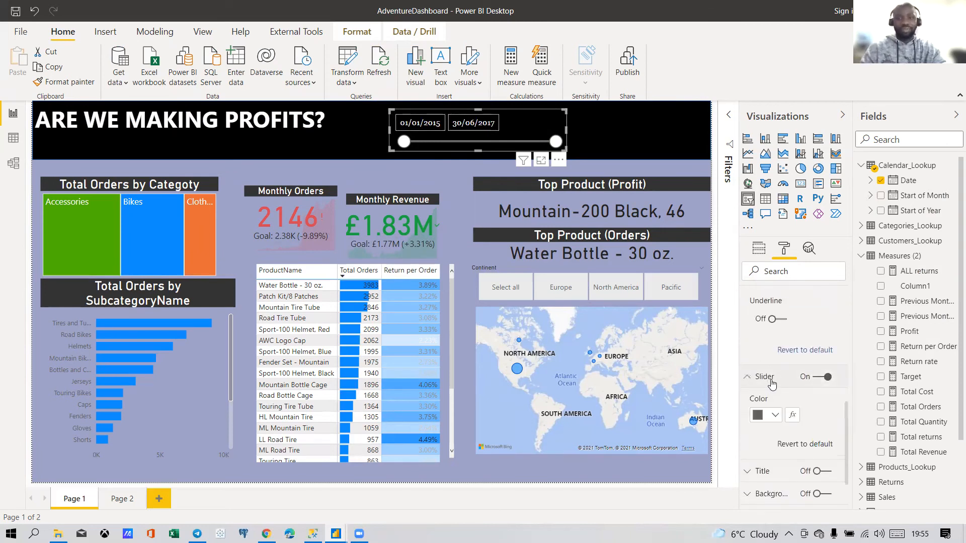
scroll(792, 375, "down", 2)
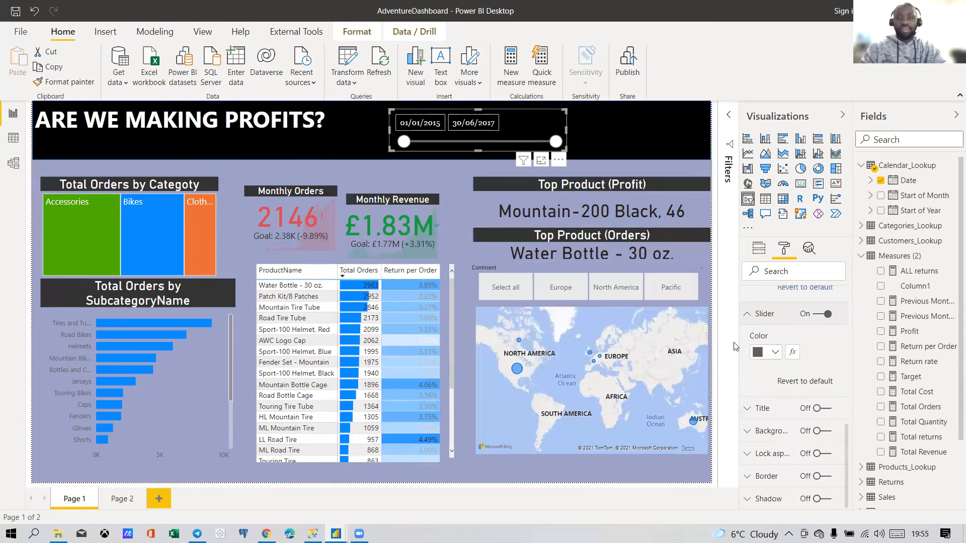
left_click(766, 354)
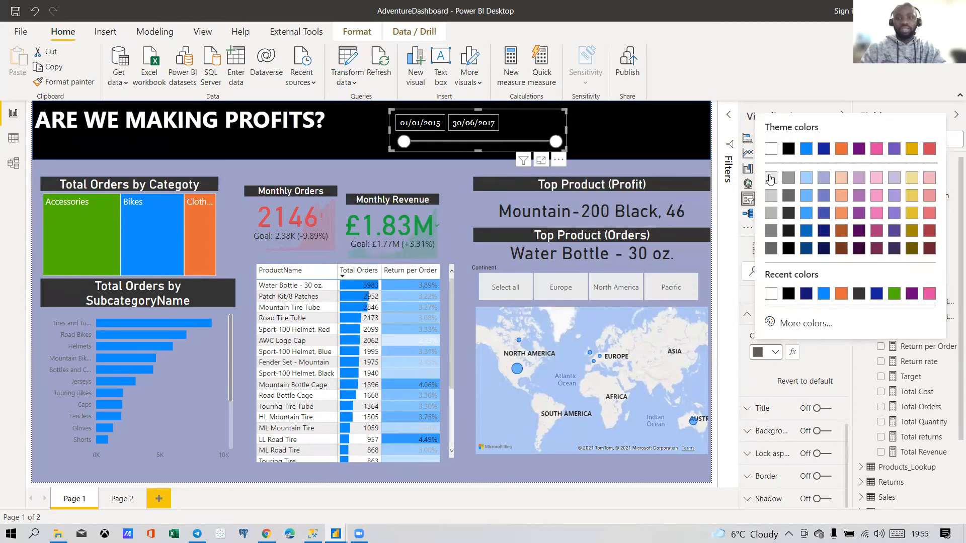
left_click(770, 178)
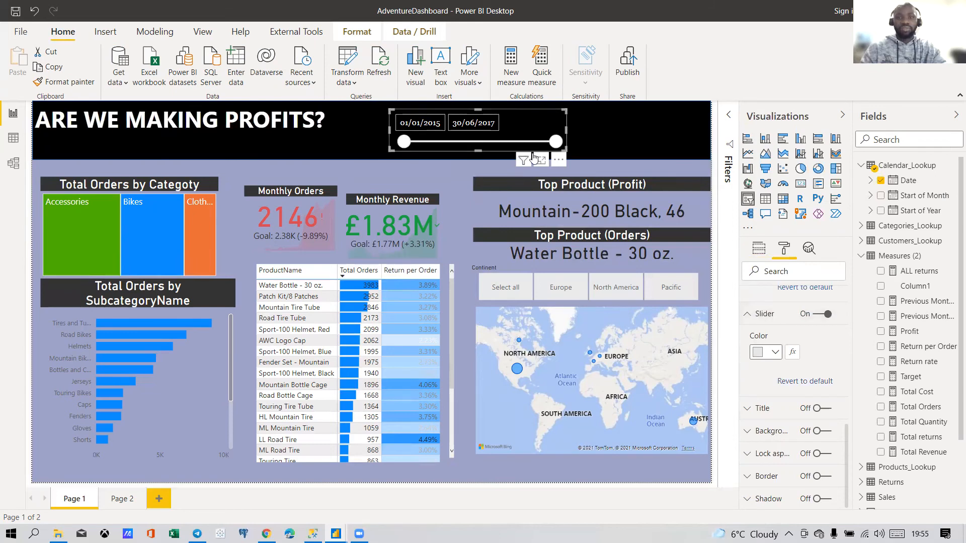
mouse_move(524, 159)
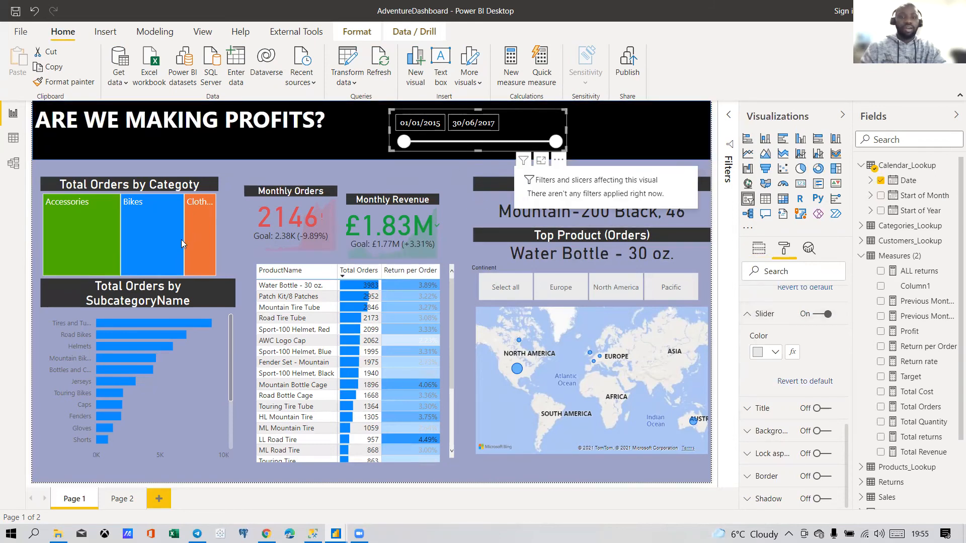
left_click(237, 167)
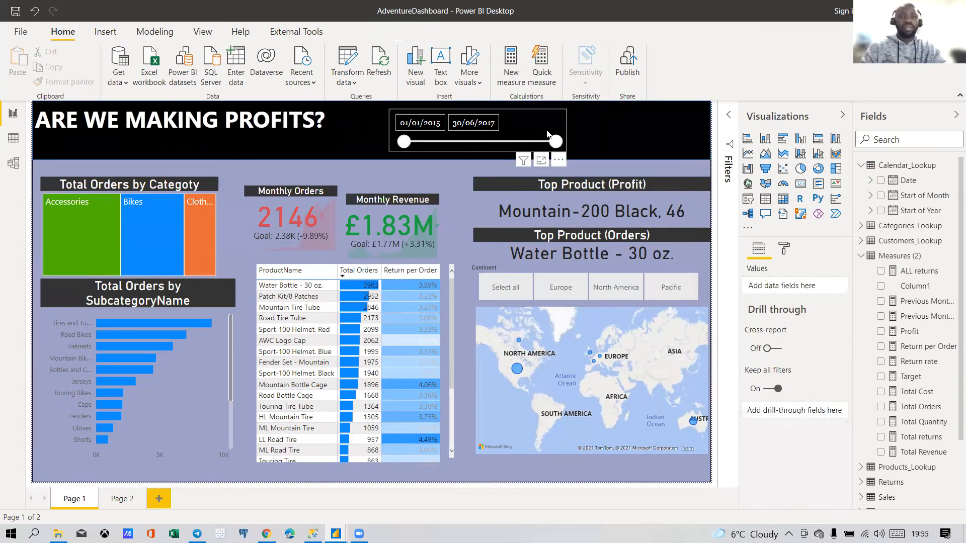
Step: Insert the Adventure Works logo image, place it at the banner's right end and enlarge it to fill the banner's height
left_click(113, 33)
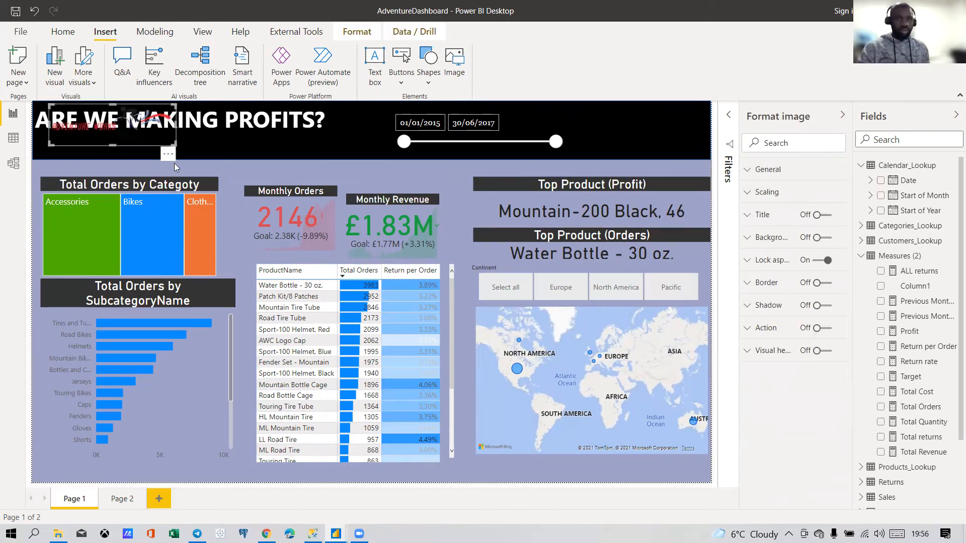
left_click_drag(130, 146, 661, 158)
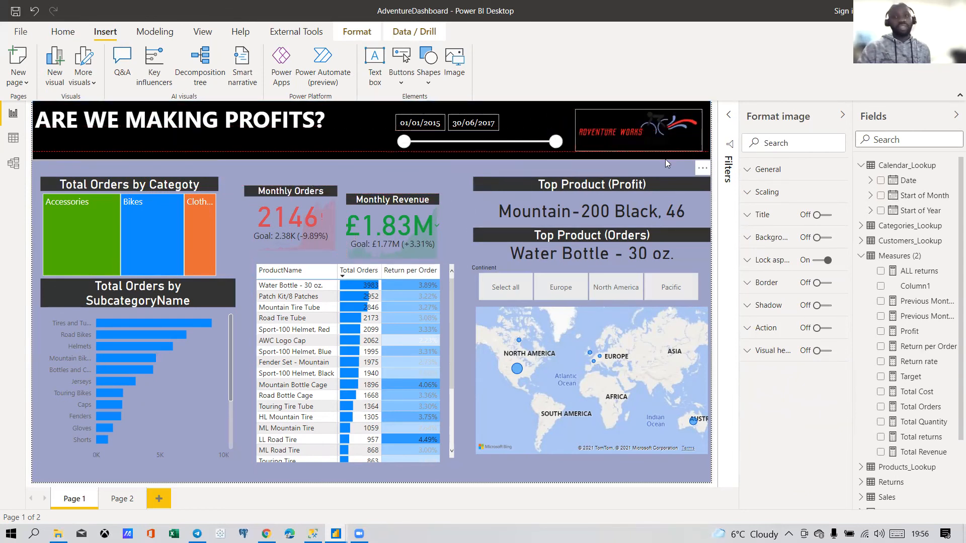
left_click_drag(662, 155, 669, 156)
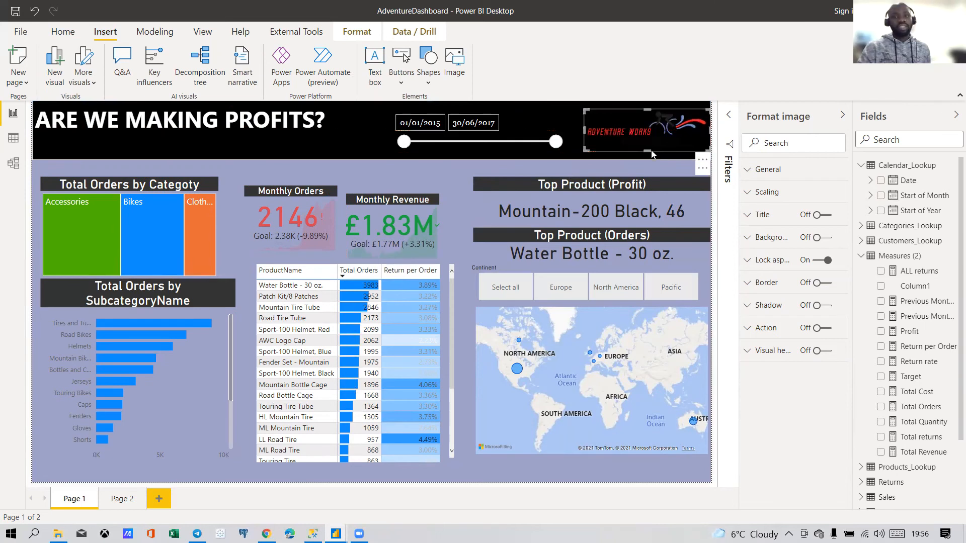
left_click_drag(584, 112, 568, 103)
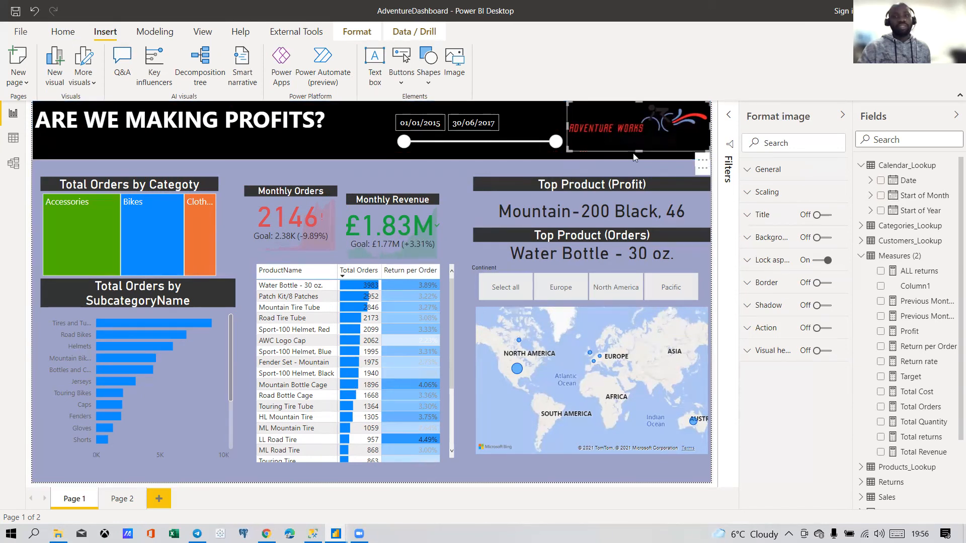
left_click_drag(637, 152, 638, 159)
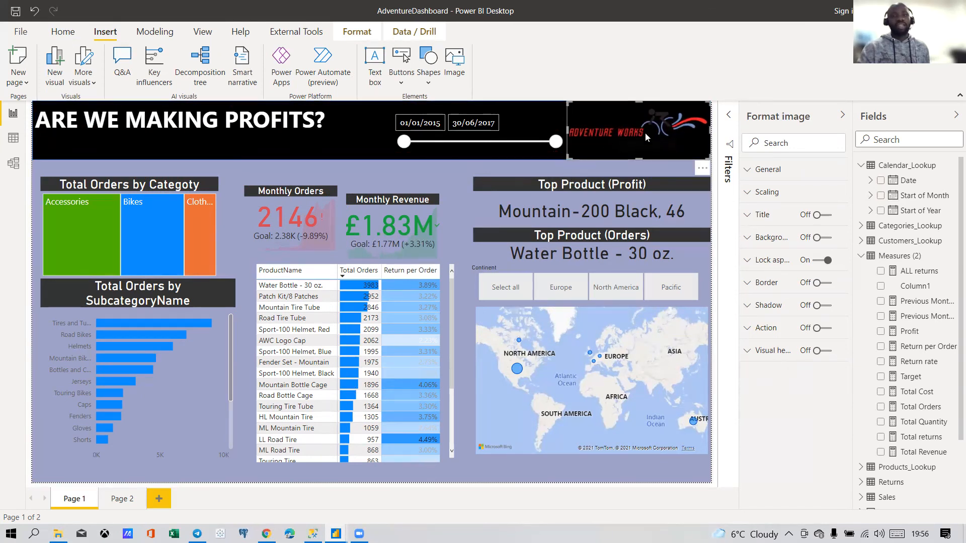
left_click(424, 170)
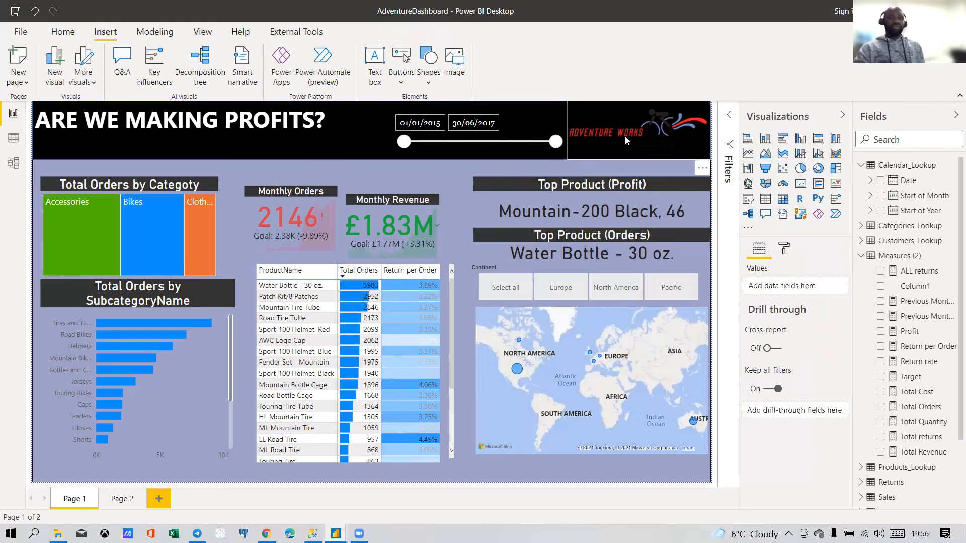
Step: Move the date slicer left to leave space between it and the Adventure Works logo
left_click_drag(503, 149, 484, 150)
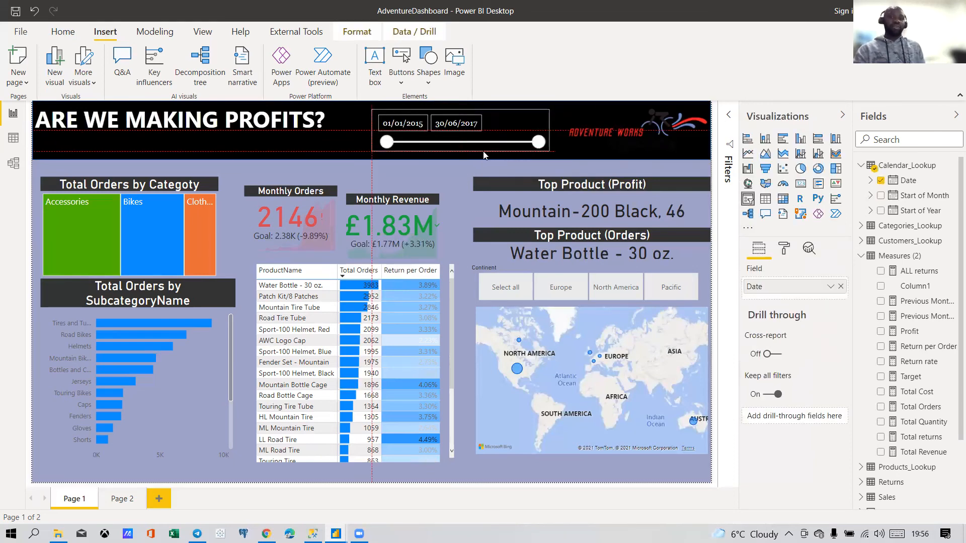
Step: Narrow the date slicer in the black banner and turn on the background of the Adventure Works logo image
left_click_drag(549, 130, 525, 130)
left_click(439, 173)
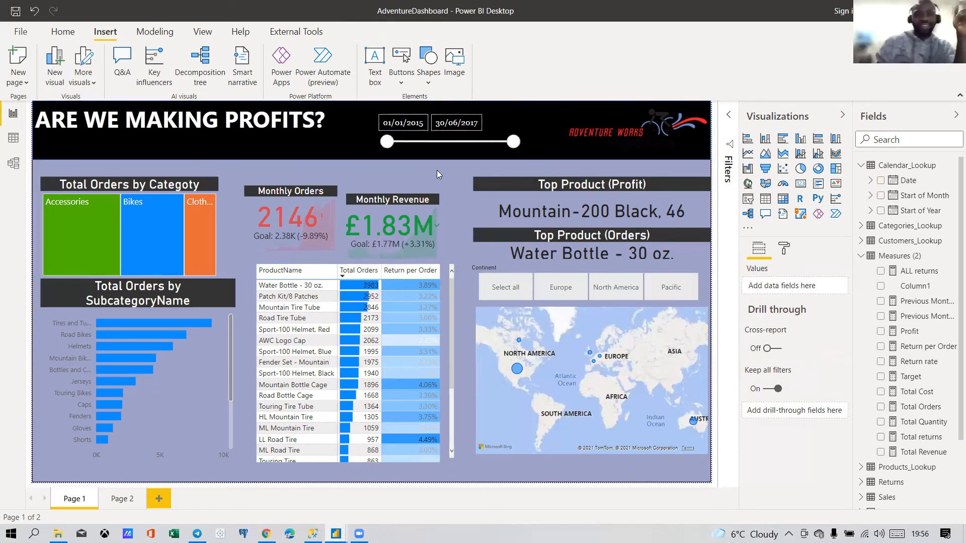
left_click(645, 137)
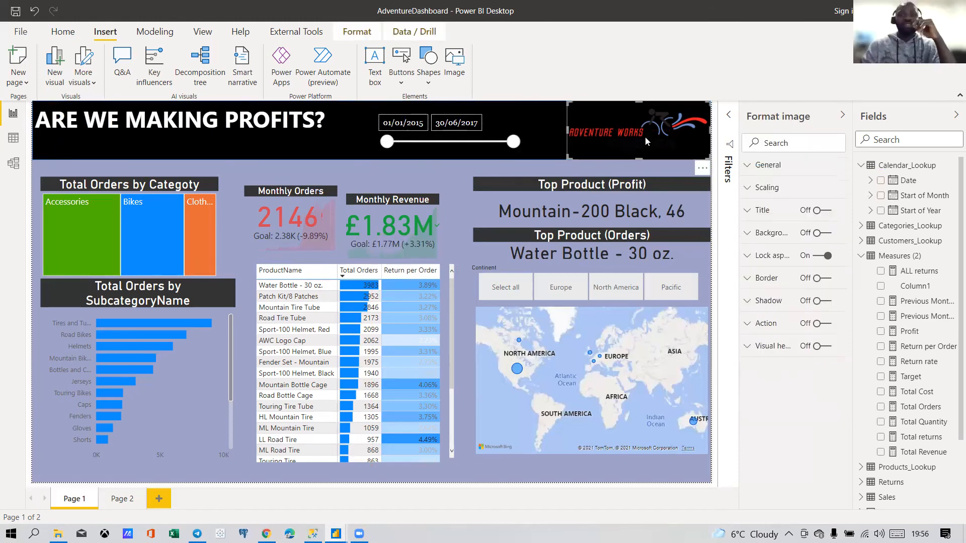
left_click(817, 237)
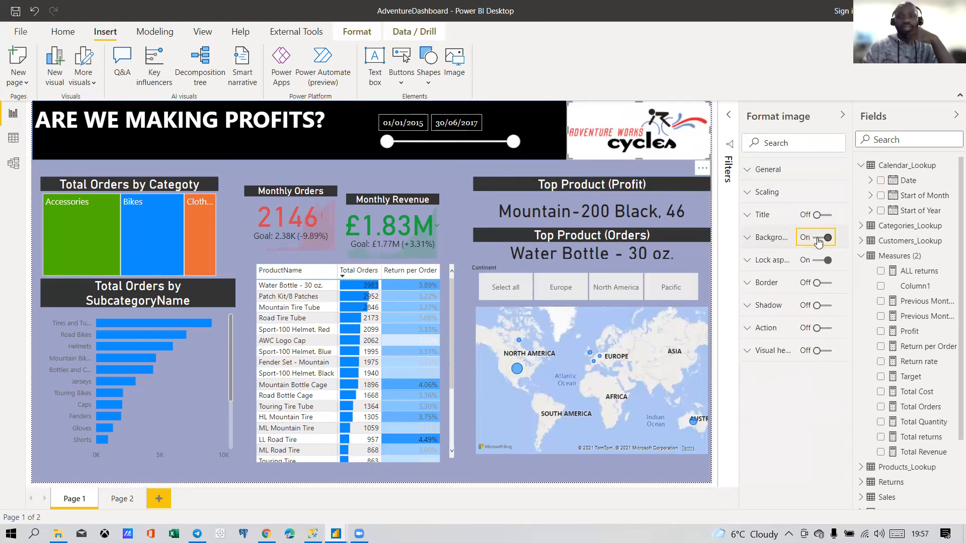
left_click(247, 171)
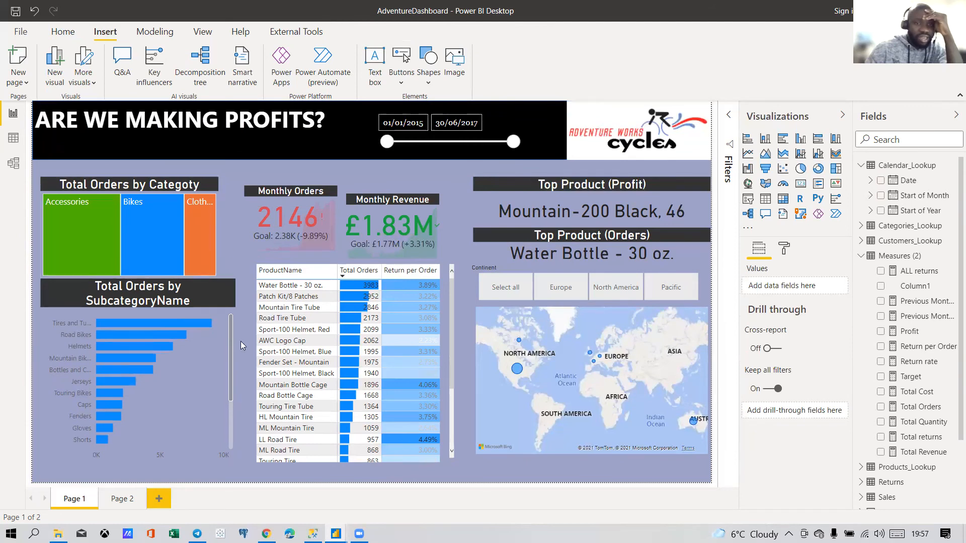
Step: Place the Monthly Orders and Monthly Revenue cards side by side at the same height and widen the revenue card slightly
left_click(229, 293)
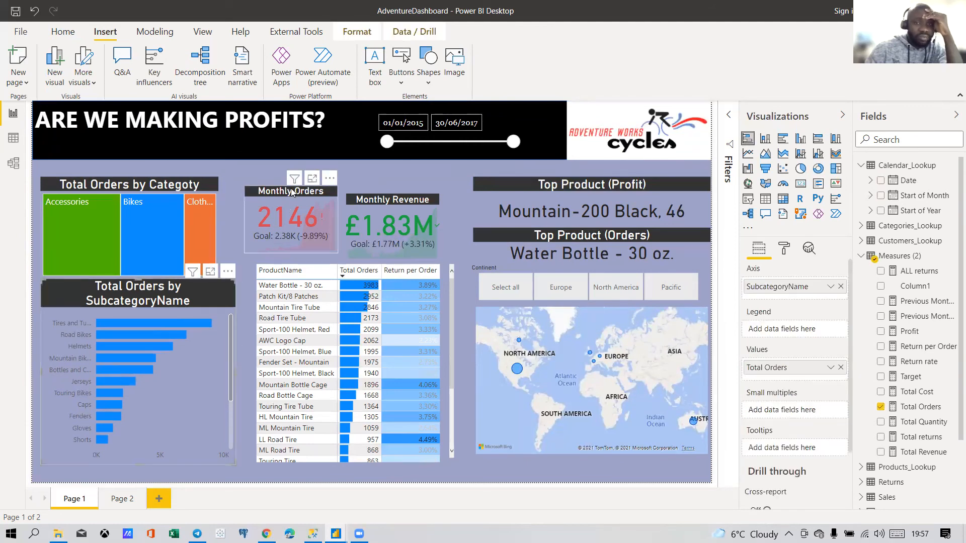
mouse_move(288, 190)
left_mouse_down()
mouse_move(313, 182)
mouse_move(303, 182)
left_mouse_up()
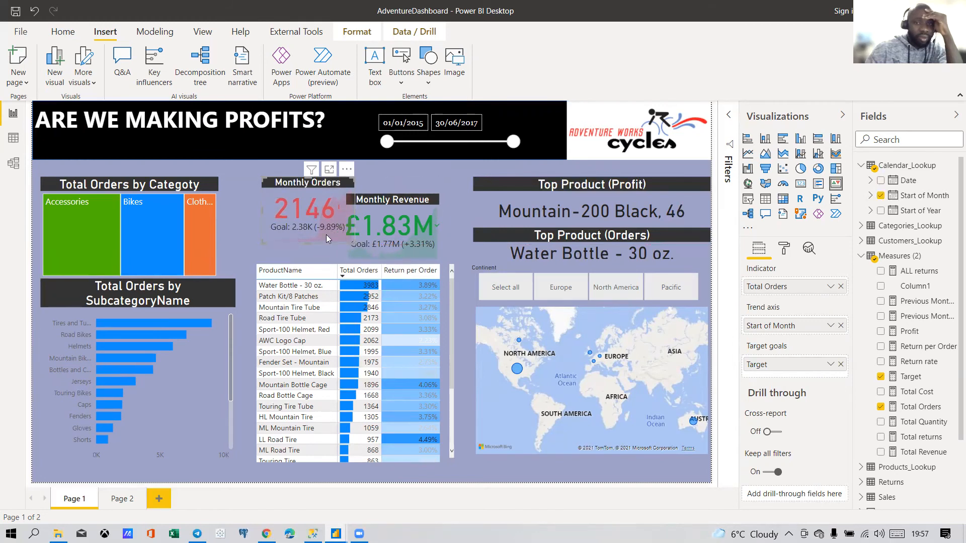
mouse_move(351, 239)
left_mouse_down()
mouse_move(336, 232)
mouse_move(364, 238)
left_mouse_up()
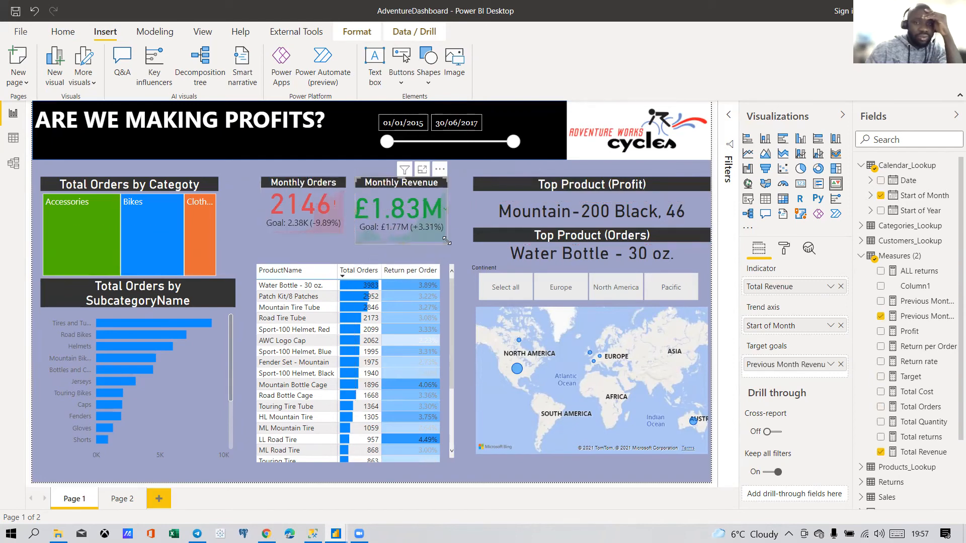
left_click_drag(449, 231, 452, 236)
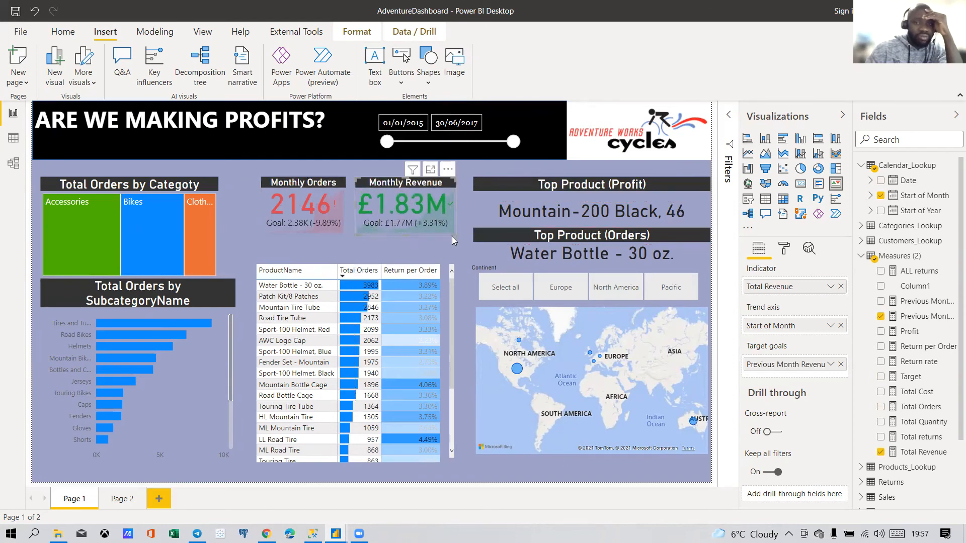
left_click(250, 241)
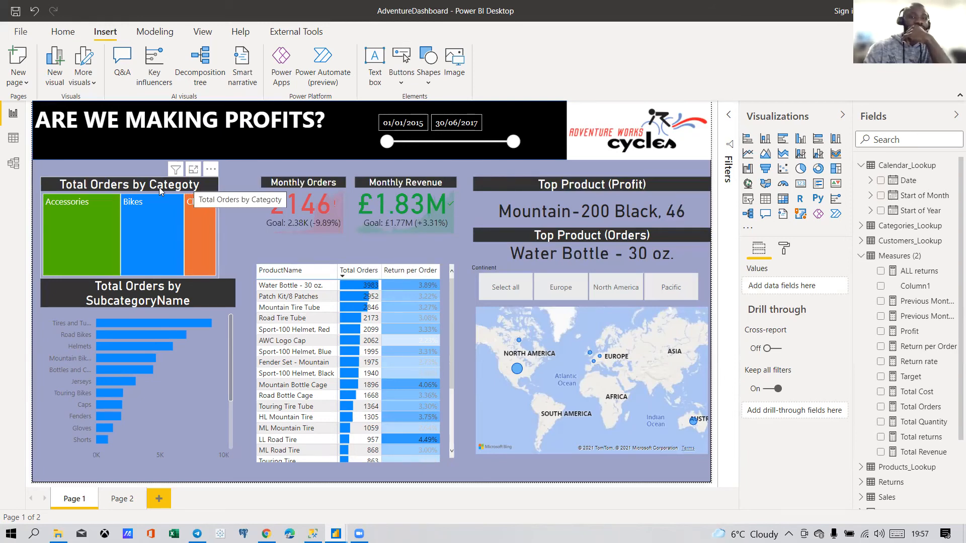
Step: Move the category treemap down over the subcategory chart and shift the Top Product (Profit) card slightly up
left_click_drag(158, 187, 205, 346)
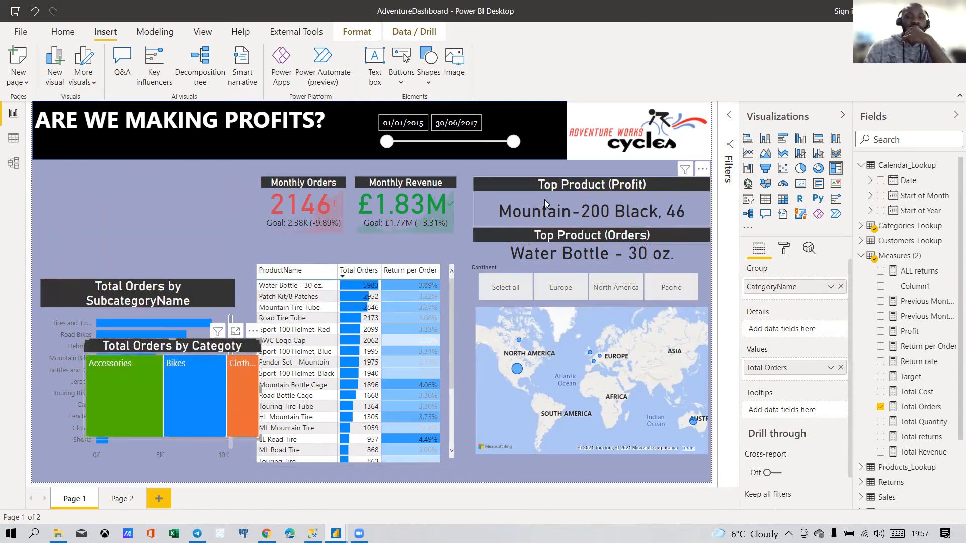
left_click_drag(501, 187, 520, 176)
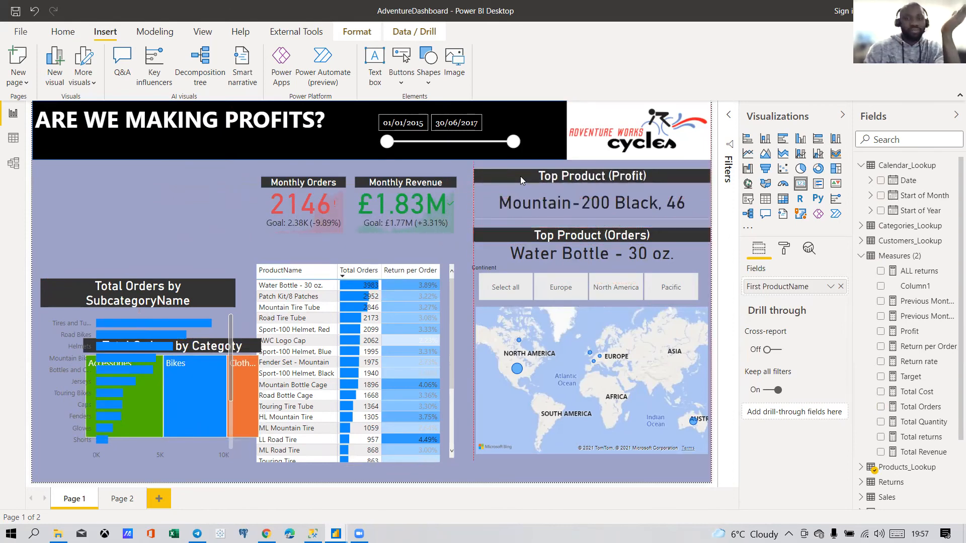
Step: Widen the Monthly Revenue card a little toward the Top Product cards
left_click(379, 184)
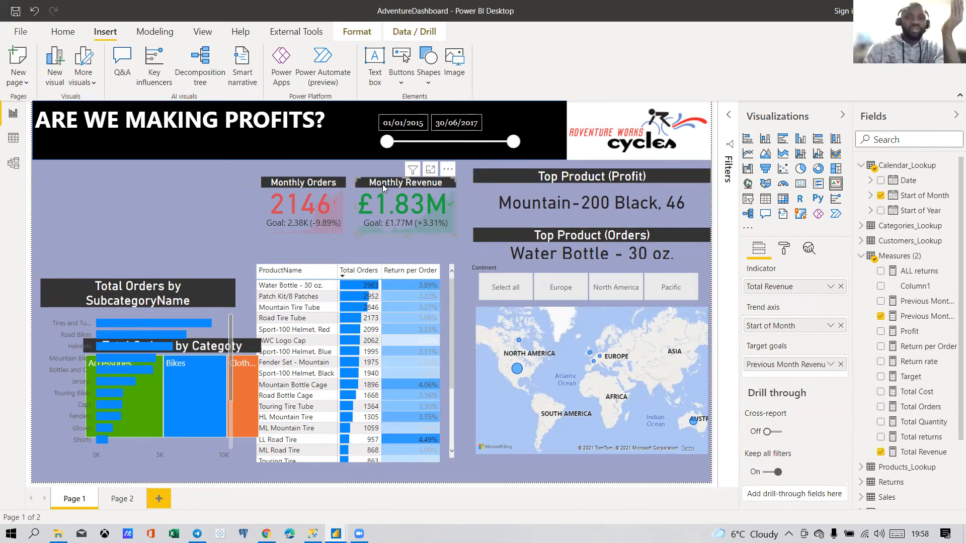
mouse_move(382, 184)
left_mouse_down()
mouse_move(375, 210)
mouse_move(390, 181)
mouse_move(382, 184)
left_mouse_up()
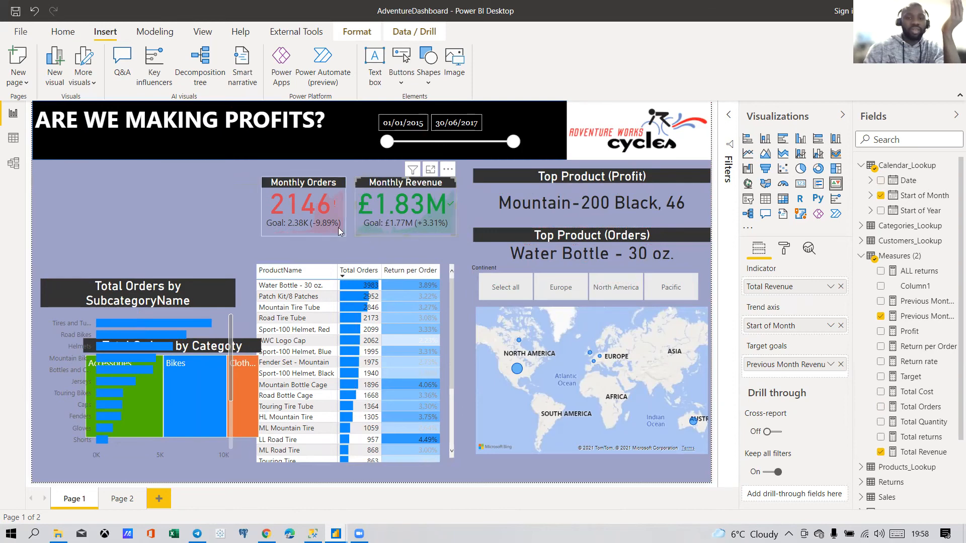
left_click(339, 246)
left_click(373, 189)
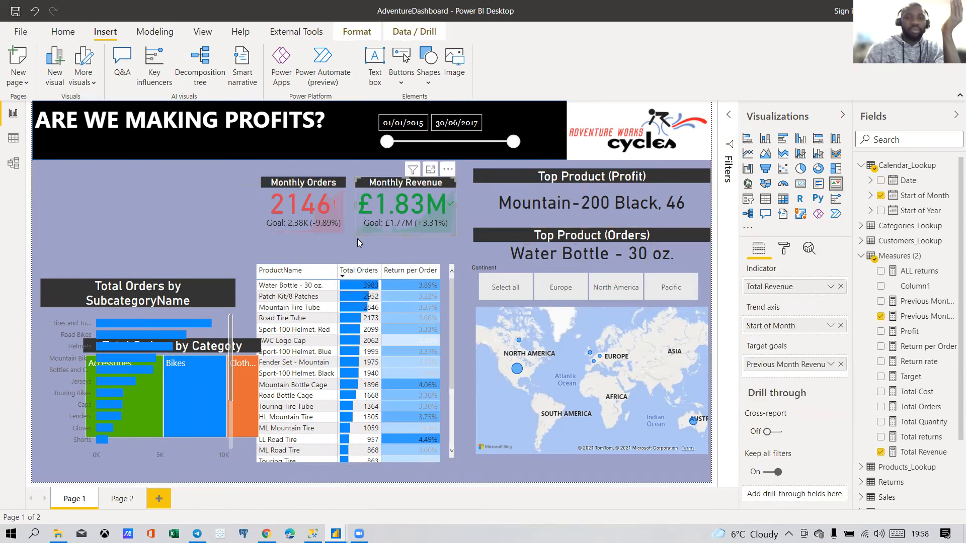
left_click_drag(360, 222, 392, 184)
left_click(219, 204)
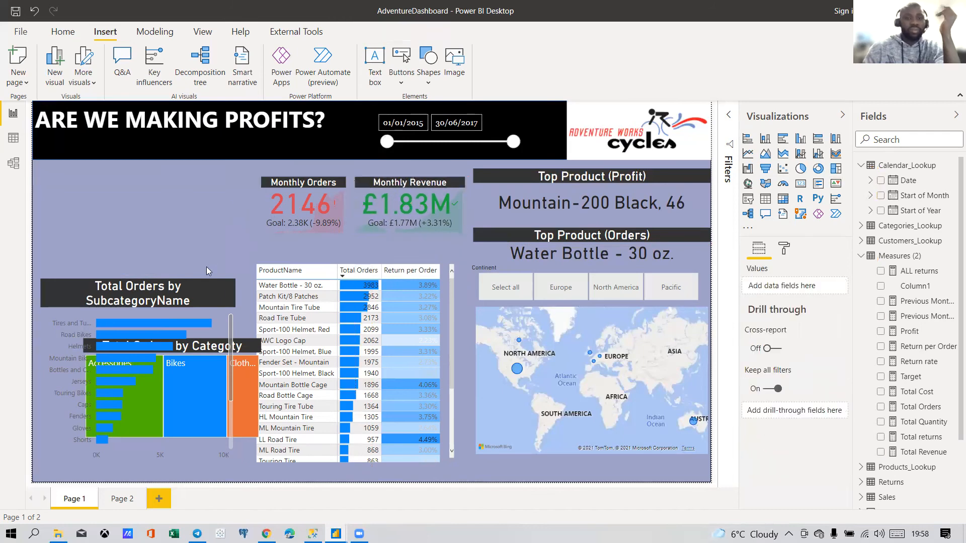
Step: Stack the category treemap above the subcategory bar chart beside the monthly cards, resizing both to matching widths and aligned edges
left_click_drag(161, 352, 196, 392)
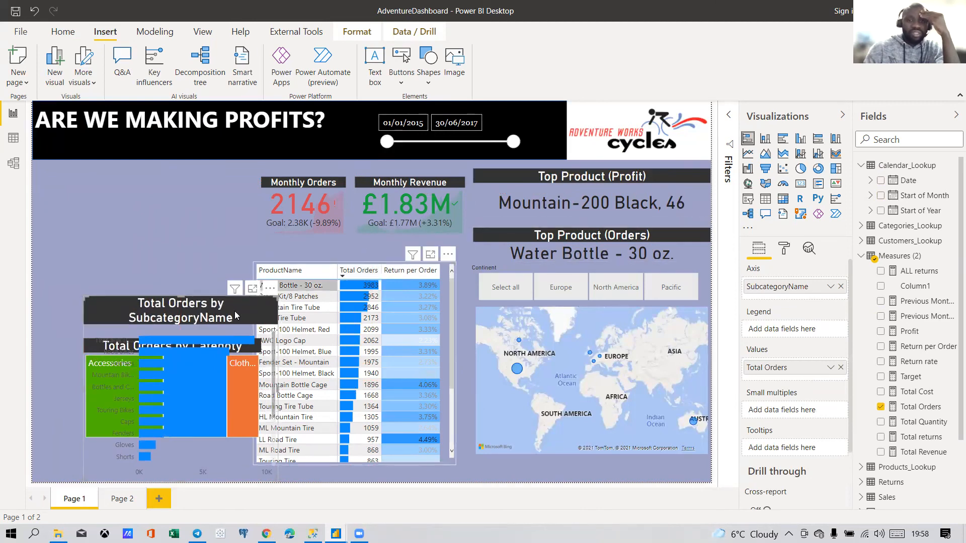
left_click_drag(183, 302, 183, 224)
left_click_drag(256, 294, 421, 369)
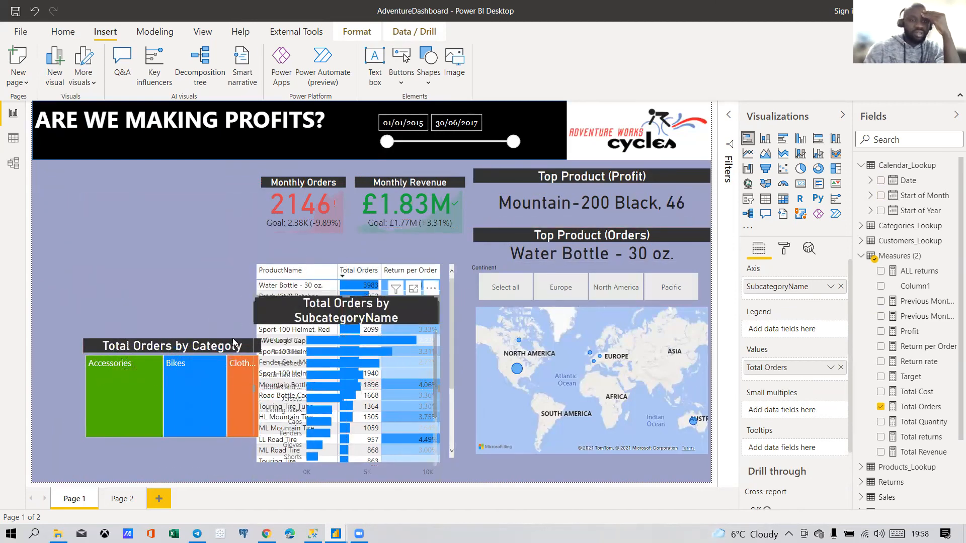
left_click_drag(152, 348, 114, 188)
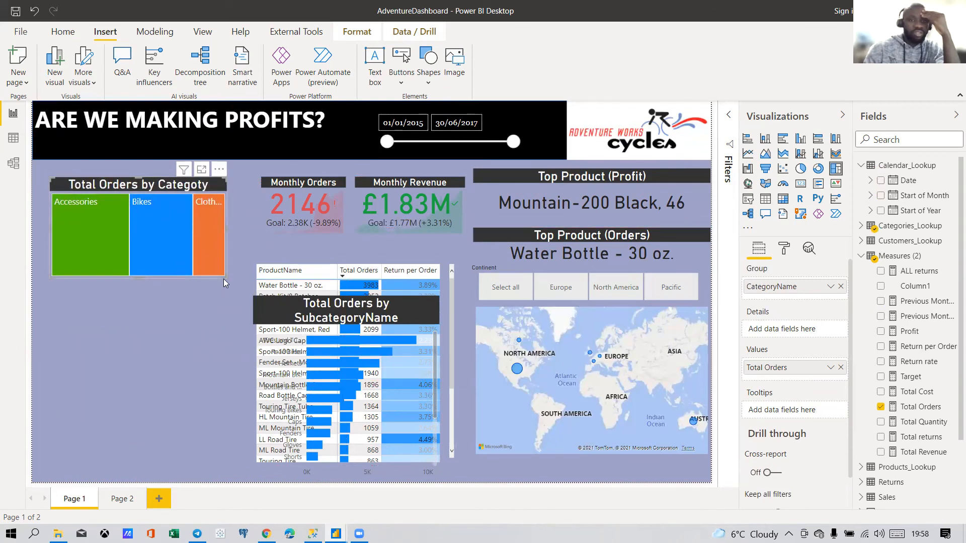
left_click_drag(226, 278, 233, 276)
left_click_drag(303, 303, 99, 298)
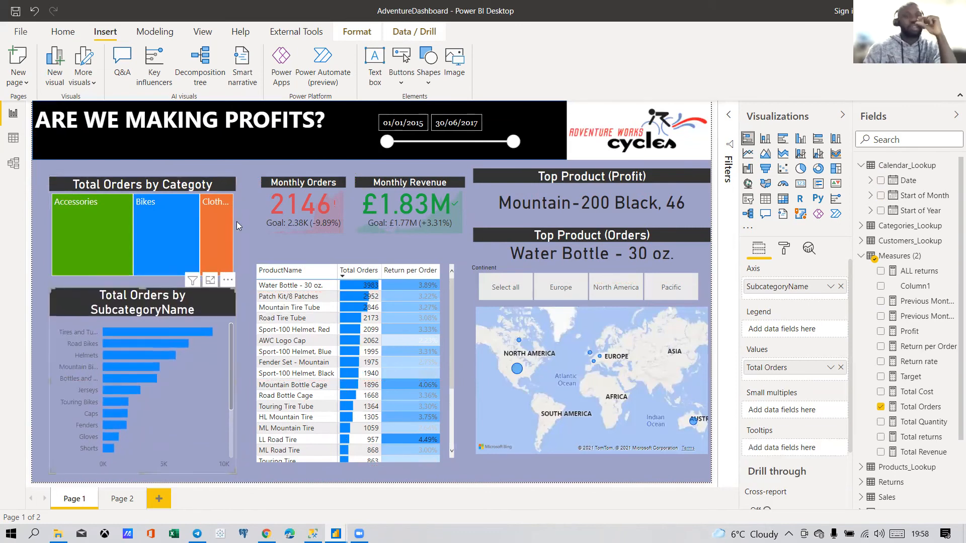
left_click(246, 210)
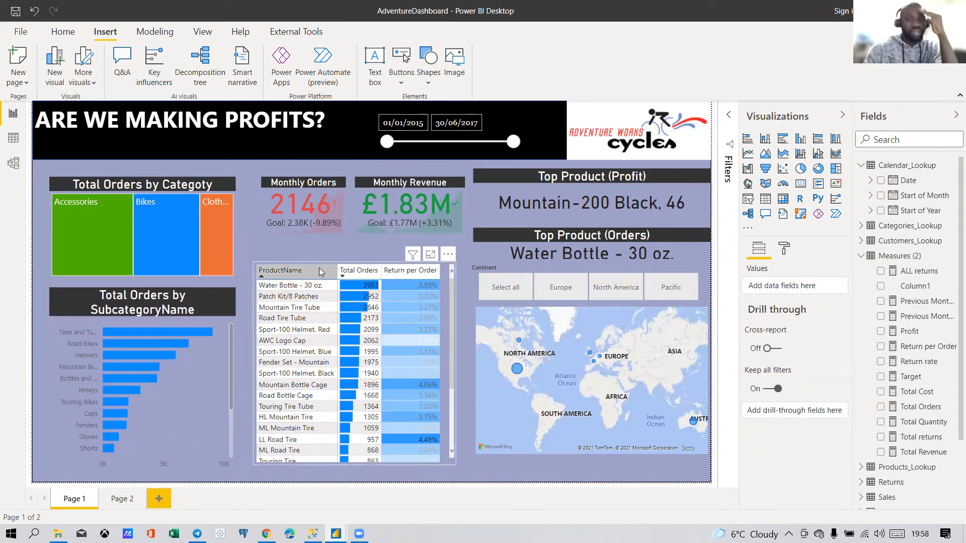
Step: Move the product table down below the monthly cards, lining up its left edge with the Monthly Orders card
left_click_drag(319, 271, 331, 286)
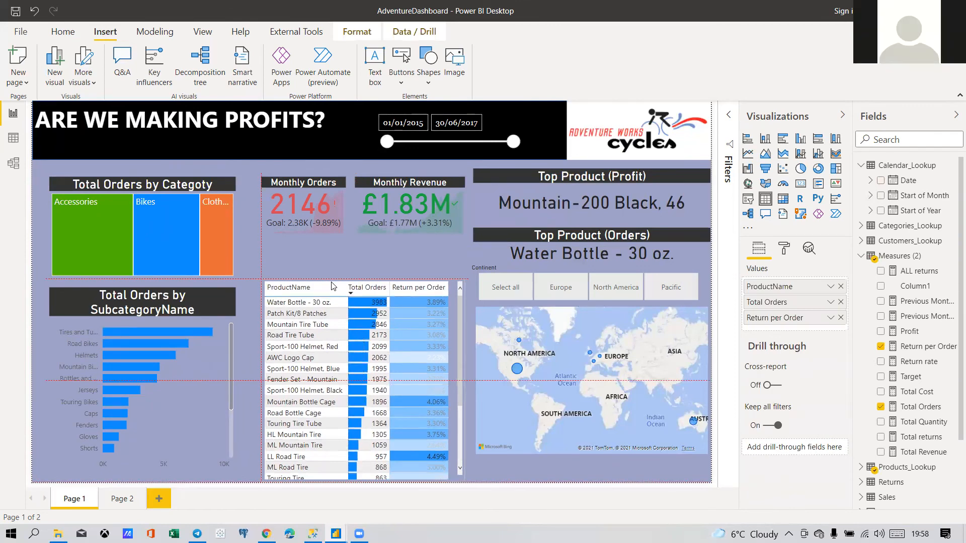
left_click_drag(331, 286, 331, 287)
Step: Try showing data labels on the category treemap
left_click(225, 181)
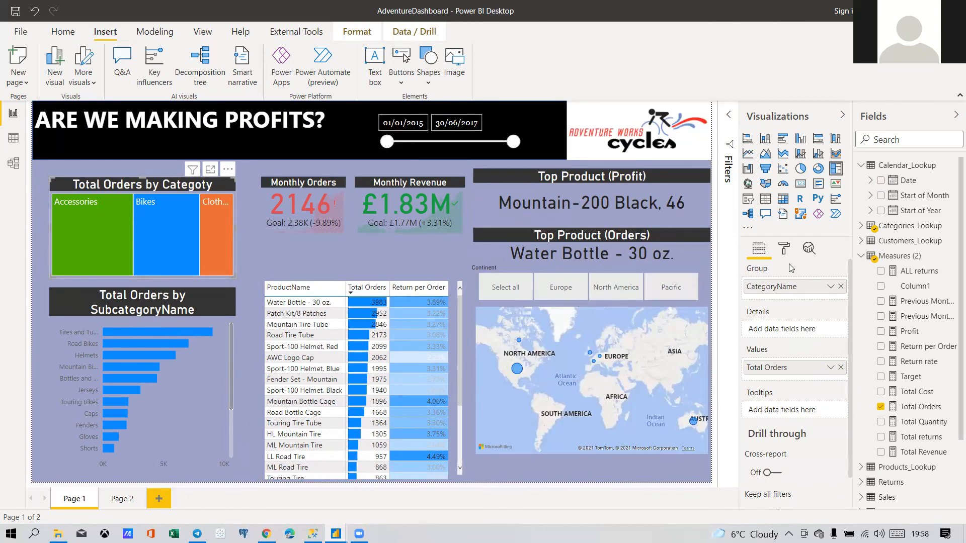
left_click(784, 248)
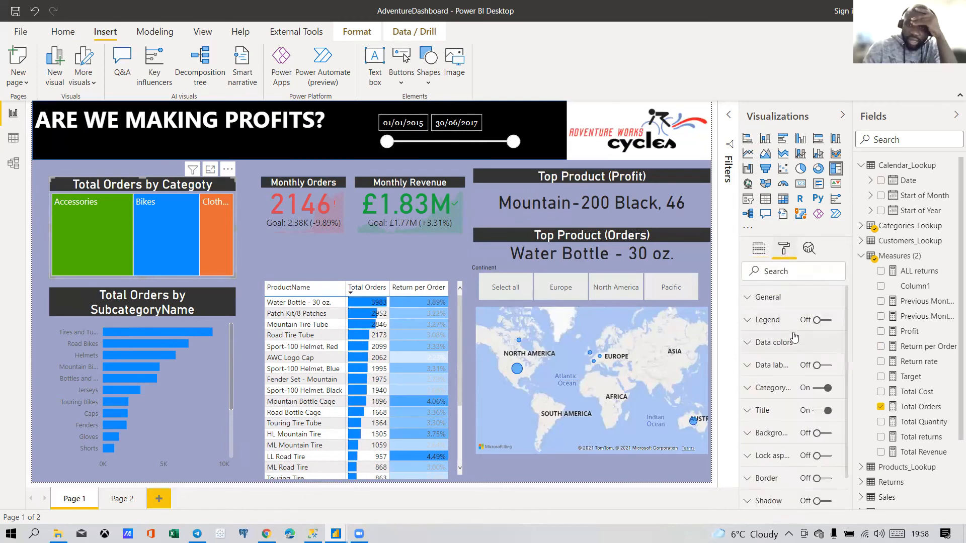
left_click(772, 367)
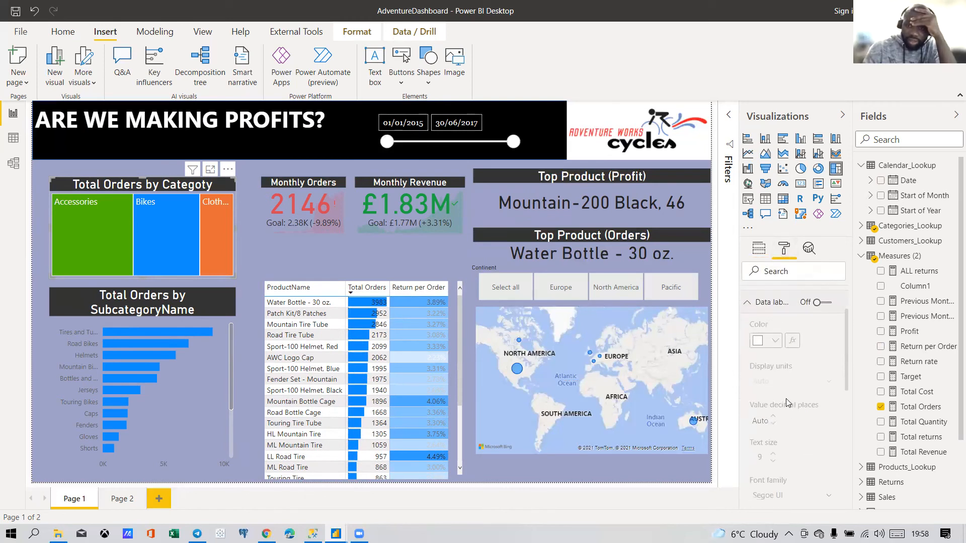
scroll(786, 398, "down", 5)
scroll(784, 397, "up", 5)
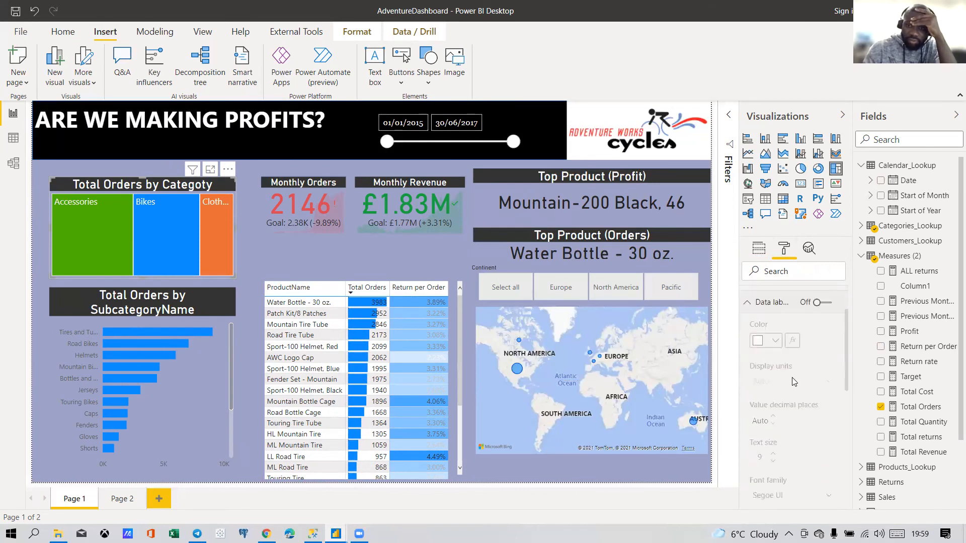
left_click(823, 302)
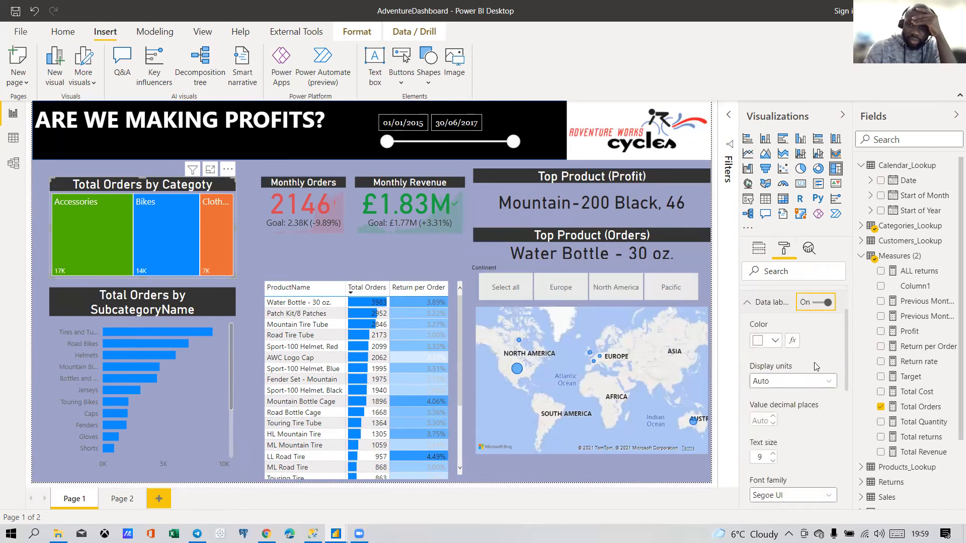
scroll(813, 367, "down", 3)
scroll(813, 372, "up", 3)
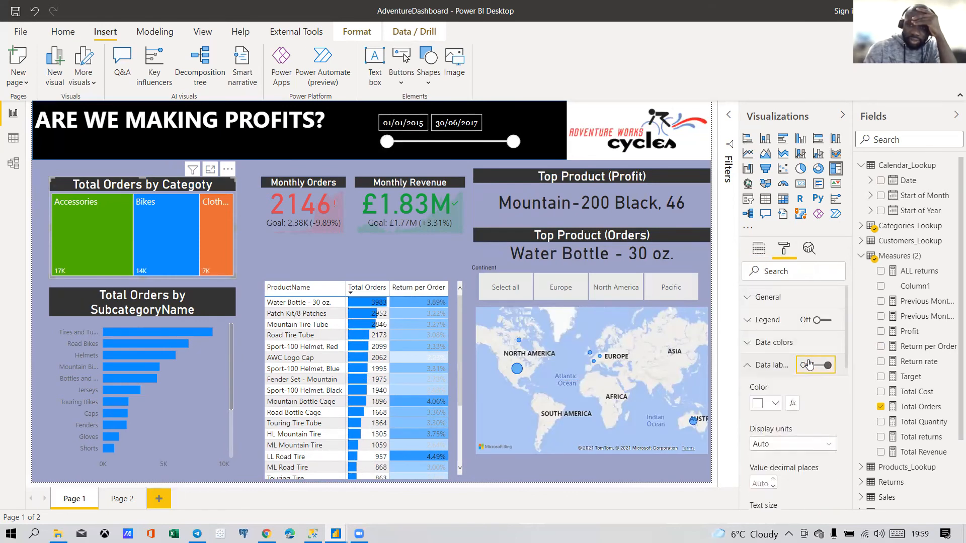
left_click(815, 365)
left_click(769, 364)
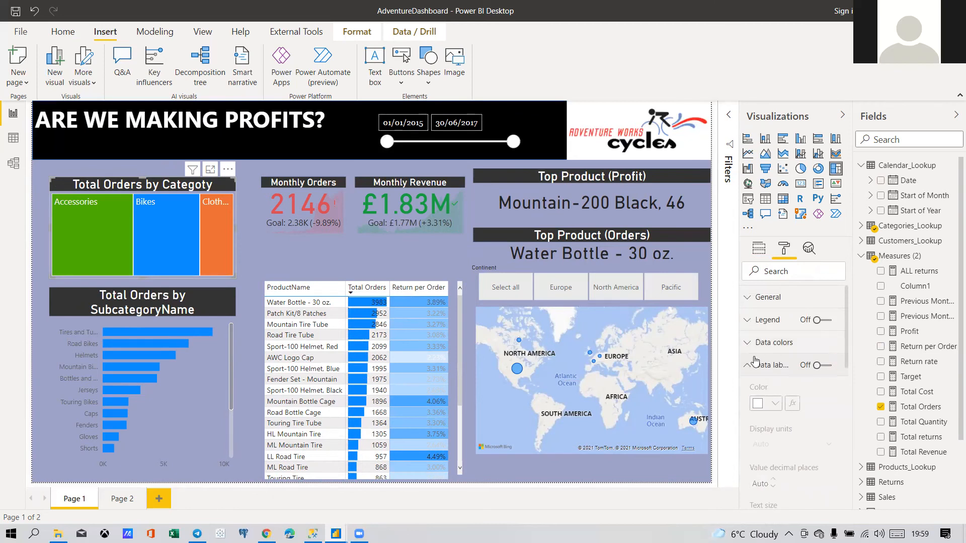
Step: Try adding a legend to the category treemap and review its formatting options
left_click(776, 323)
left_click(820, 320)
scroll(818, 348, "down", 1)
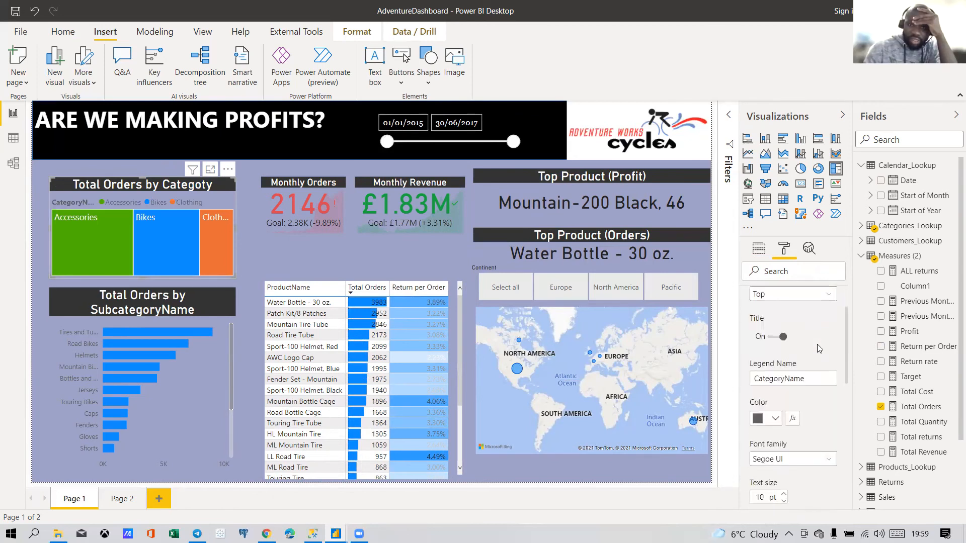
scroll(817, 349, "down", 1)
scroll(813, 349, "down", 2)
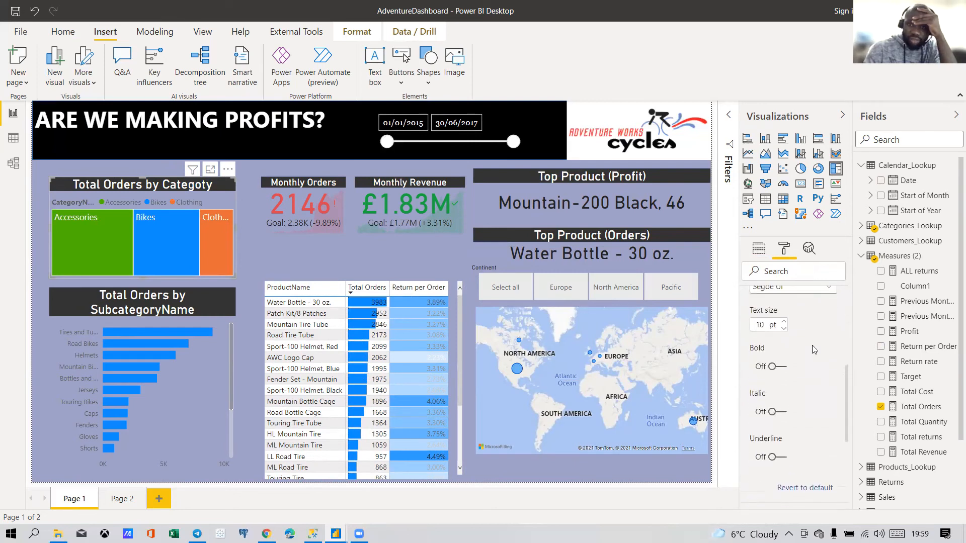
scroll(813, 348, "up", 4)
left_click(820, 320)
scroll(816, 372, "down", 3)
scroll(817, 381, "down", 3)
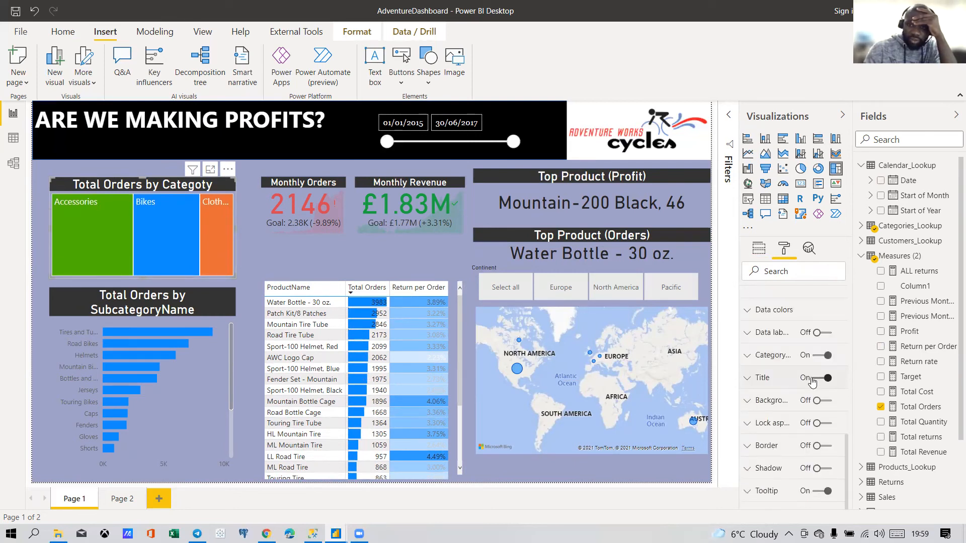
Step: Review the treemap's category label options and try hiding the labels
left_click(759, 357)
scroll(791, 396, "down", 4)
scroll(791, 393, "up", 4)
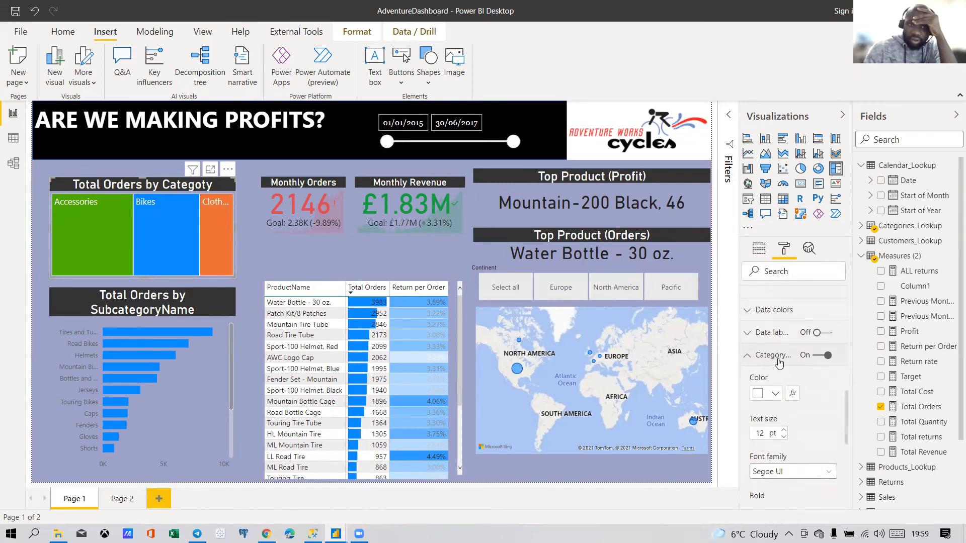
left_click(824, 357)
left_click(826, 358)
left_click(764, 357)
Step: Turn on data labels for the category treemap and increase their text size
left_click(780, 333)
left_click(822, 333)
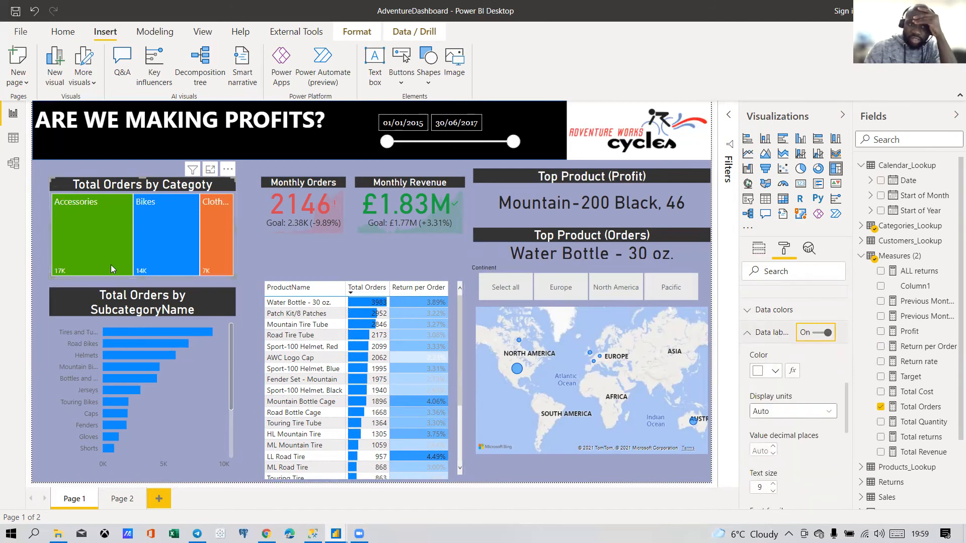
scroll(784, 429, "down", 3)
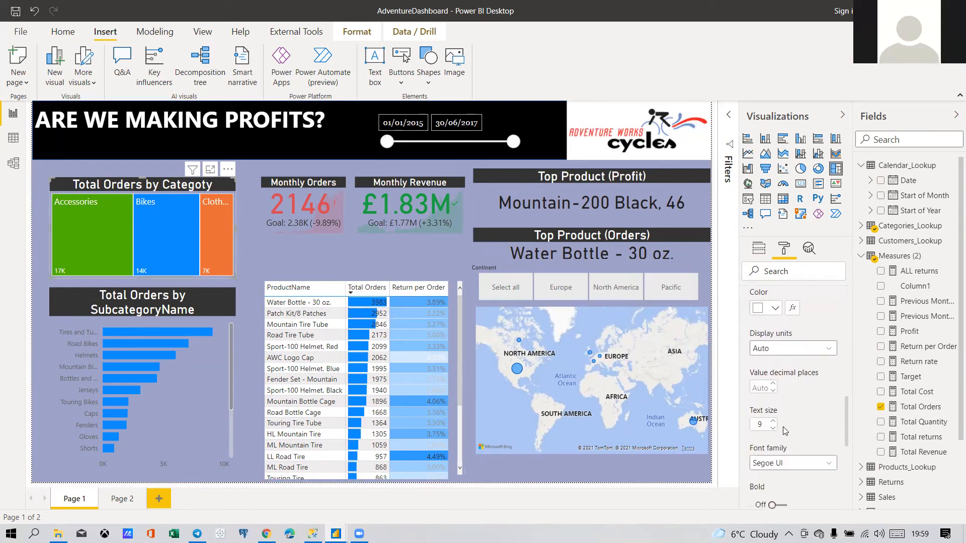
left_click(772, 421)
scroll(806, 426, "down", 3)
scroll(806, 426, "down", 5)
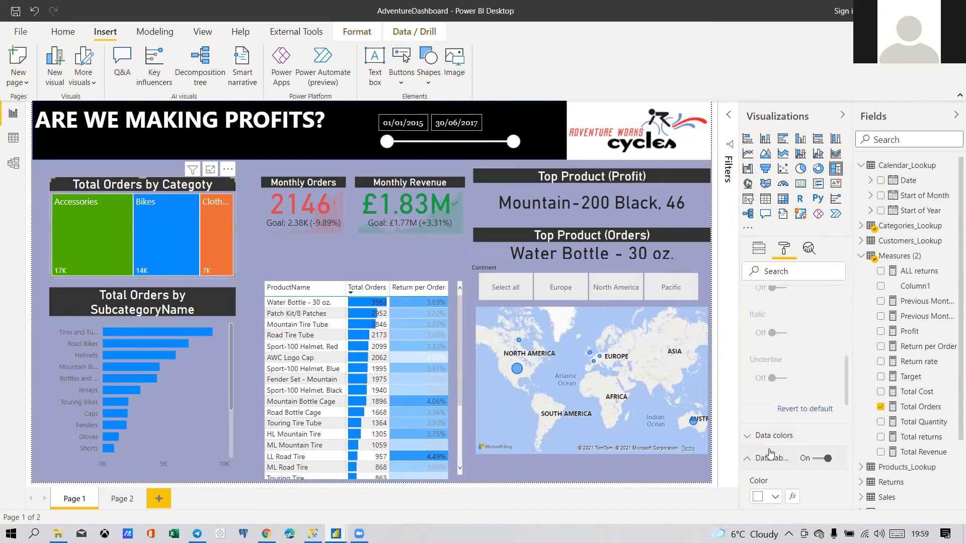
left_click(245, 262)
left_click(159, 188)
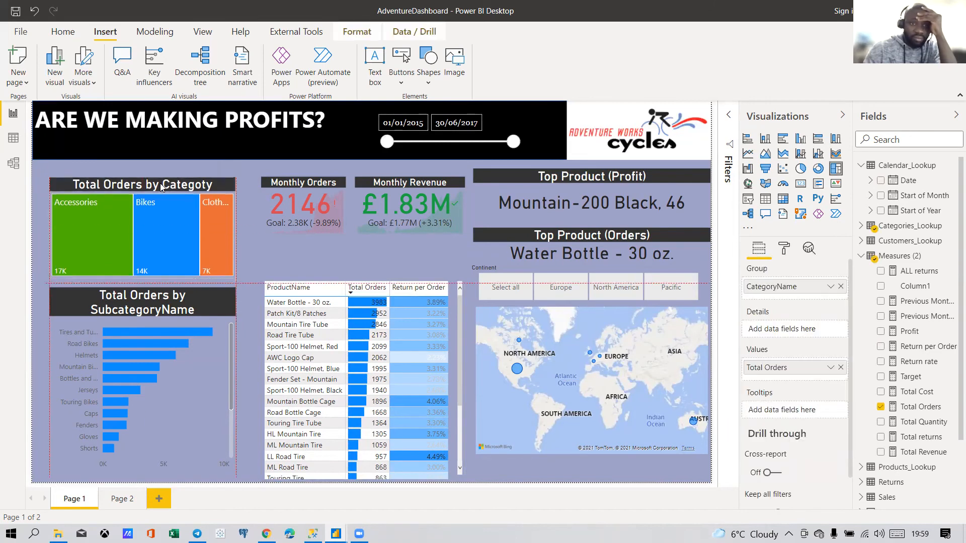
left_click_drag(160, 182, 162, 181)
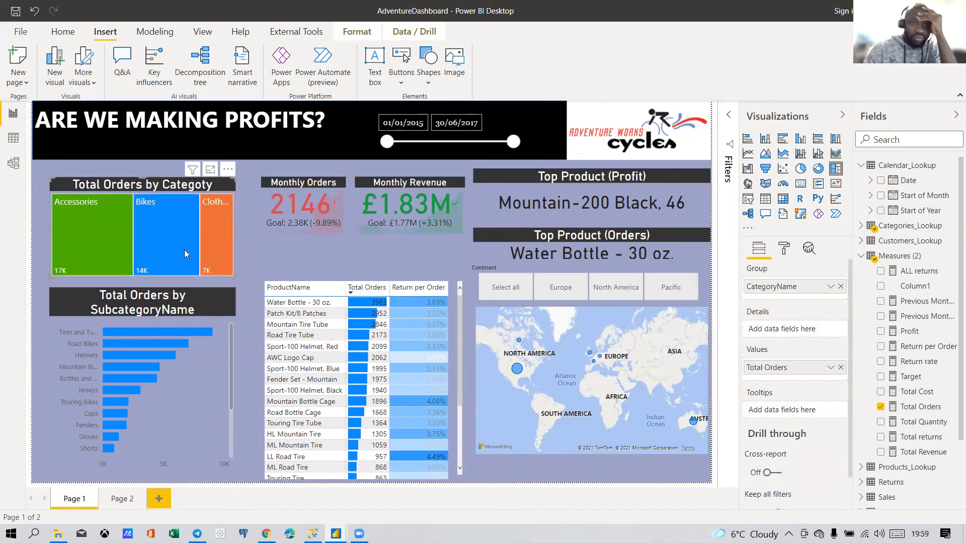
left_click(218, 302)
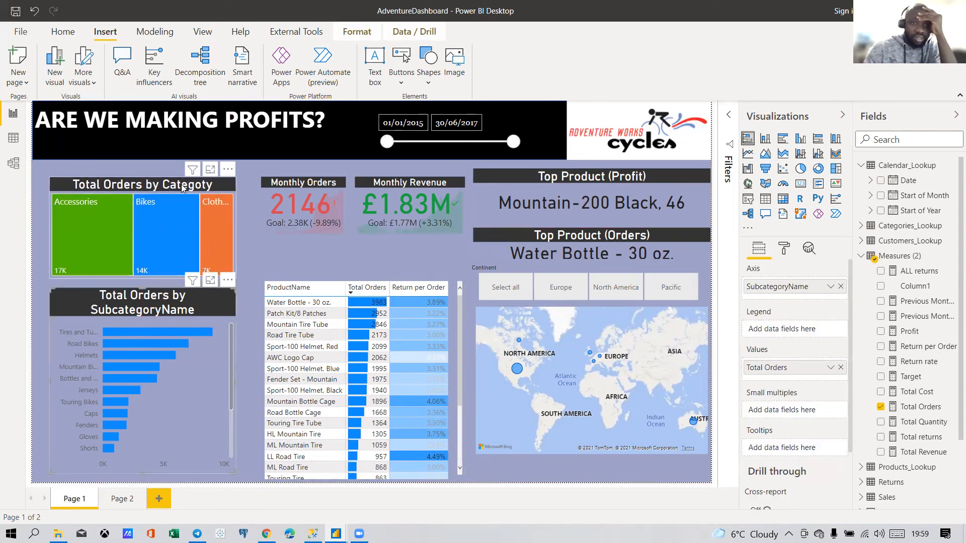
Step: Reduce the category treemap's title text size to 14 pt
left_click(236, 196)
left_click(783, 247)
left_click(764, 415)
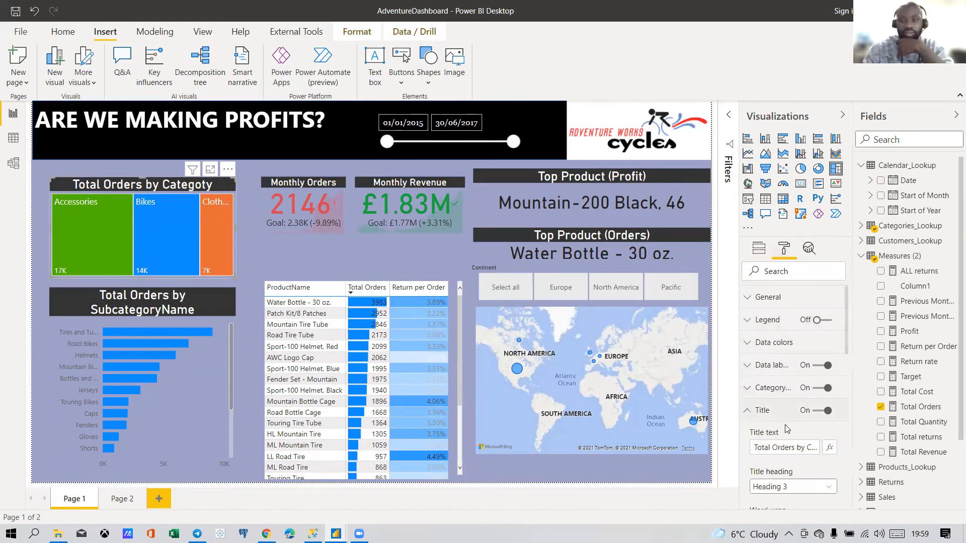
scroll(784, 425, "down", 4)
scroll(788, 432, "down", 2)
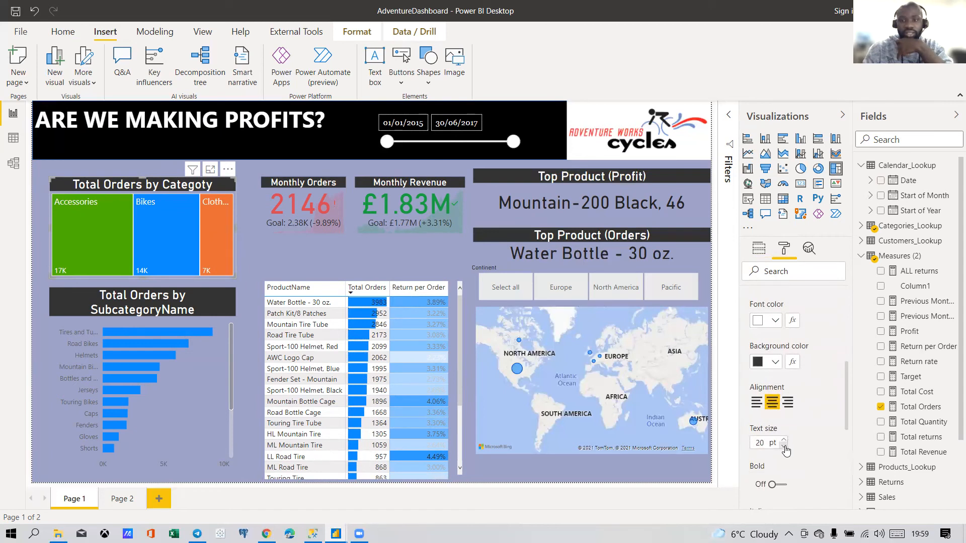
left_click(783, 446)
left_click(783, 446)
left_click(783, 446)
left_click(783, 446)
left_click(783, 446)
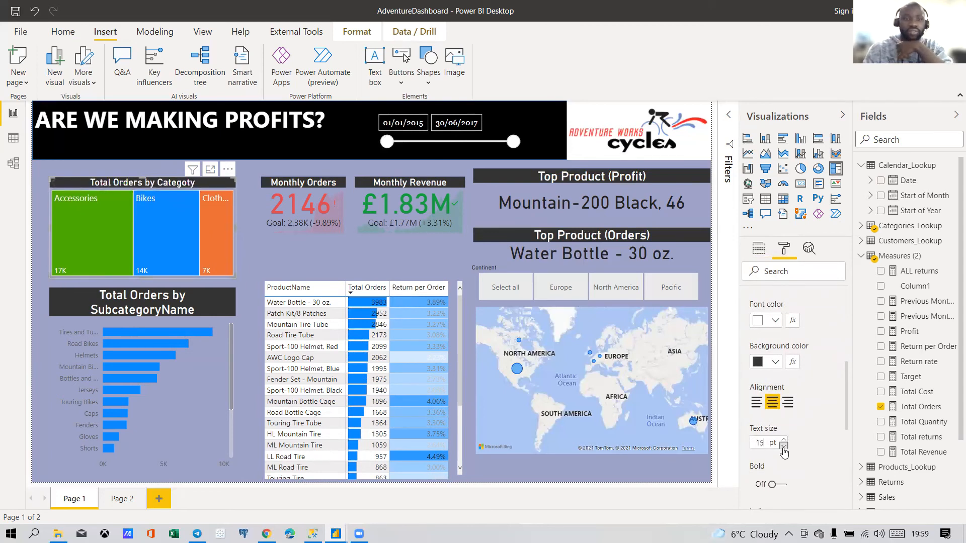
left_click(783, 446)
Step: Correct the spelling of the treemap's title to read "Total Orders by Category"
scroll(805, 402, "up", 4)
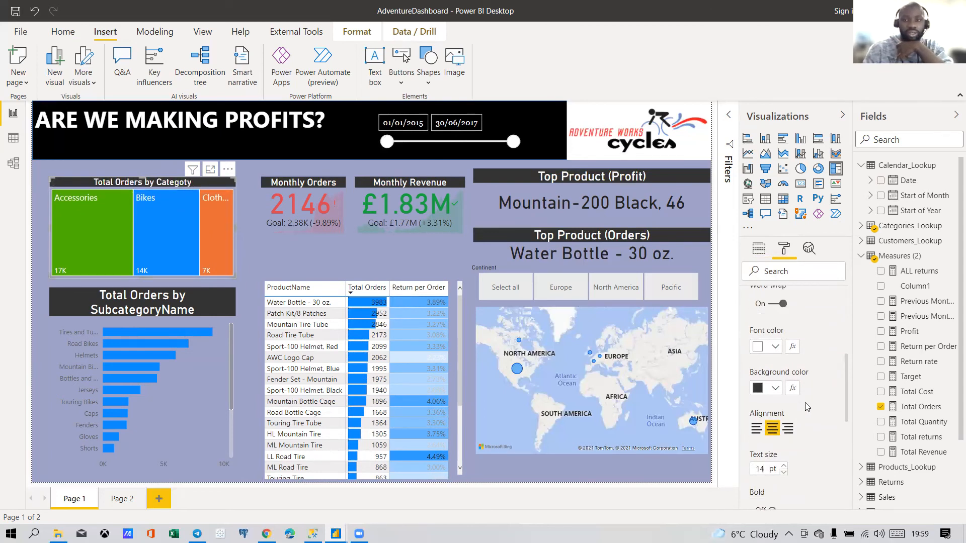
left_click(804, 323)
key("Right")
key("Right")
key("Right")
key("Right")
key("Right")
key("Right")
key("Right")
key("Right")
key("Right")
key("Right")
key("BackSpace")
key("BackSpace")
type("RY")
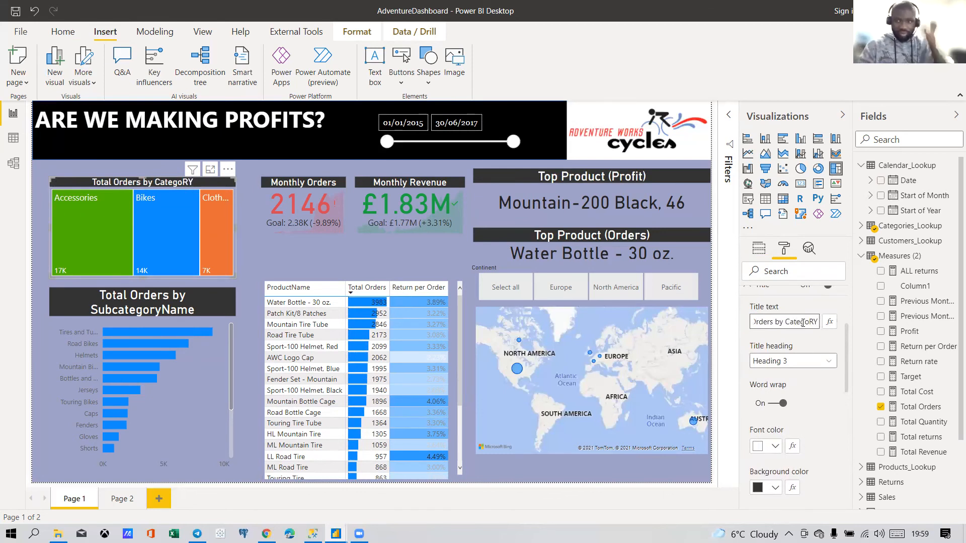
key("BackSpace")
key("BackSpace")
type("ry")
left_click(255, 254)
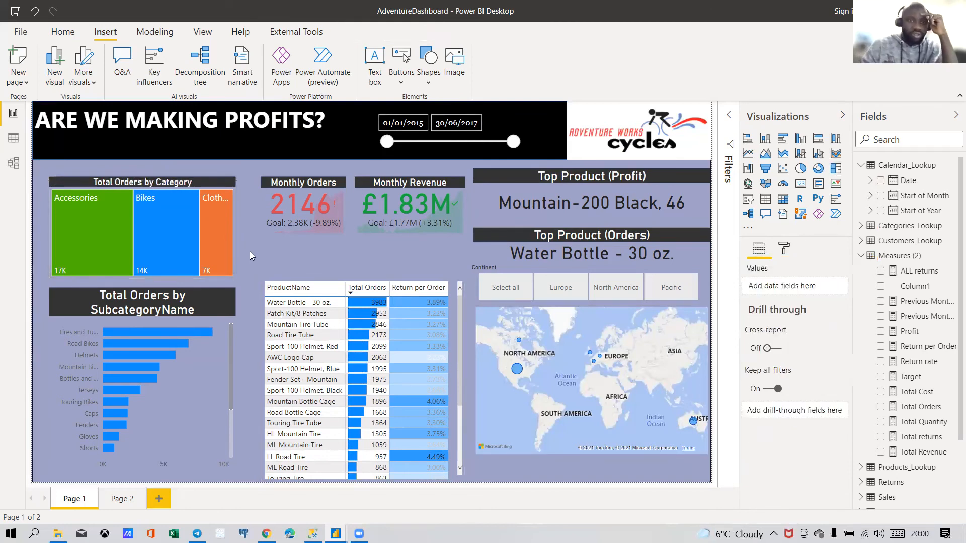
Step: Copy the category treemap's formatting onto the subcategory bar chart with Format painter and nudge the chart slightly down
left_click(98, 306)
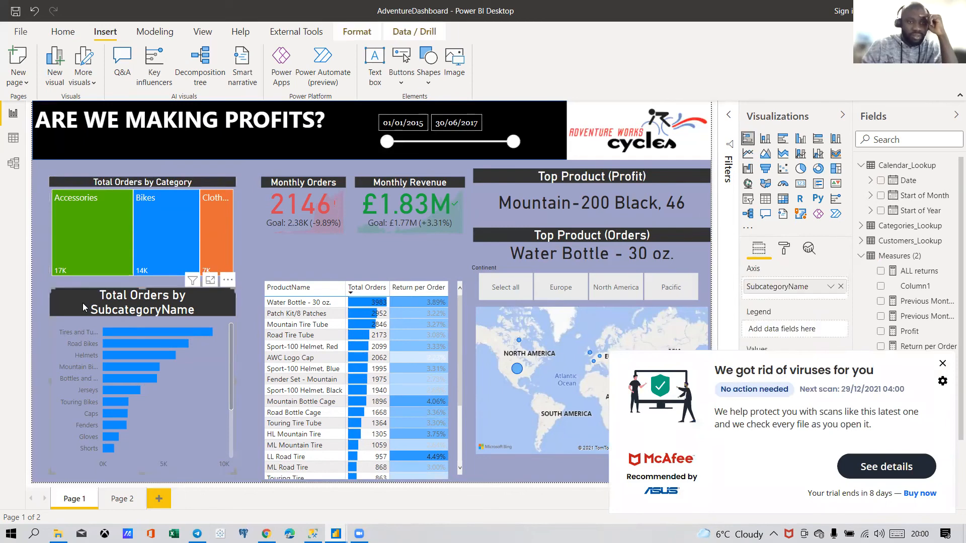
left_click(85, 181)
left_click(59, 35)
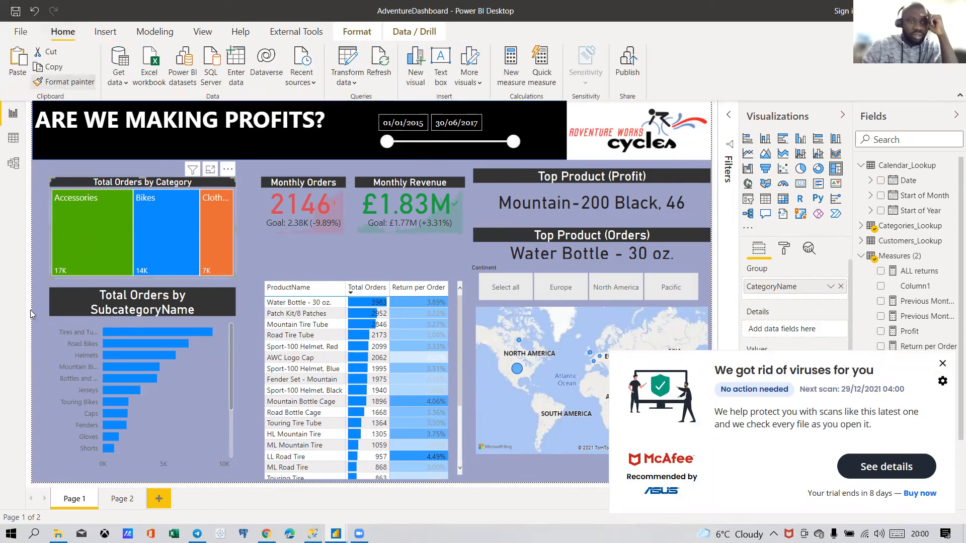
left_click(63, 304)
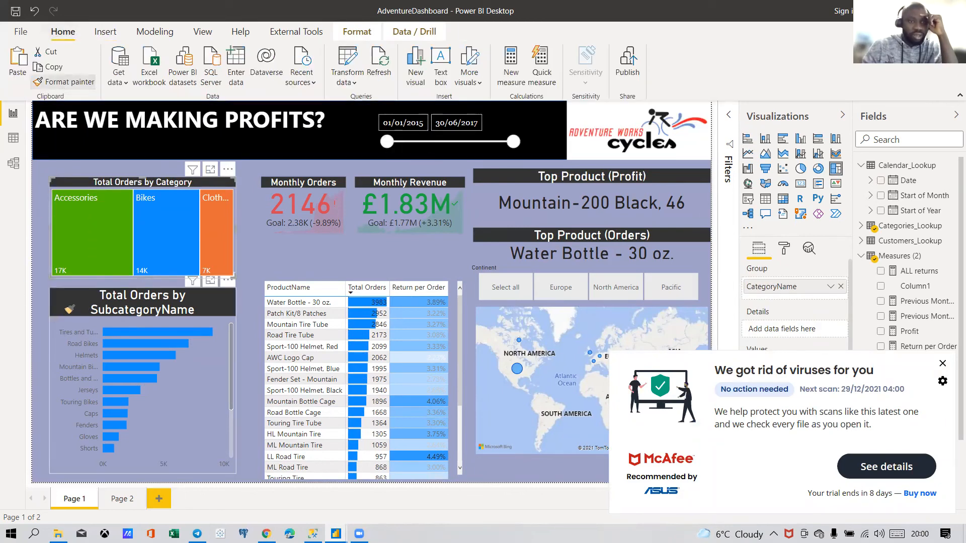
left_click(244, 385)
mouse_move(232, 430)
left_mouse_down()
mouse_move(225, 450)
mouse_move(231, 428)
left_mouse_up()
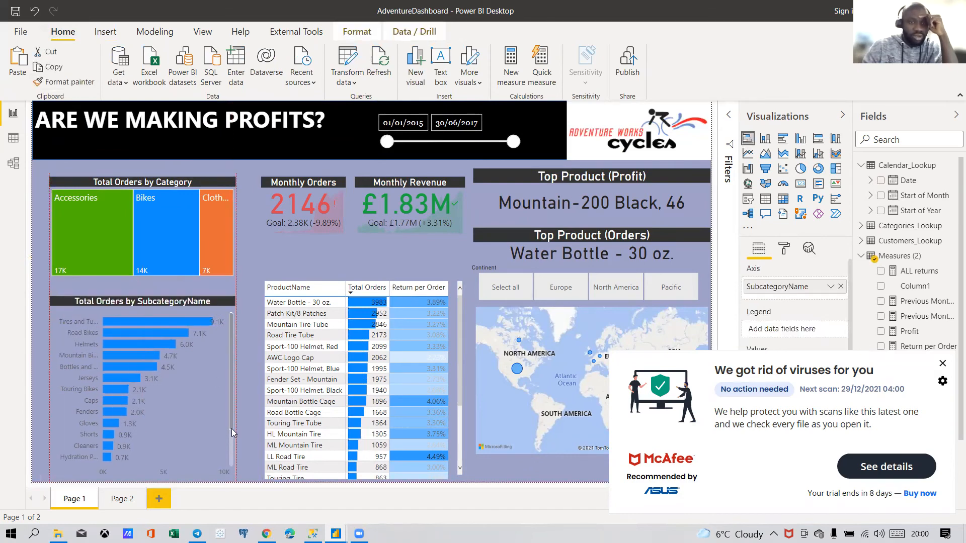
left_click(248, 391)
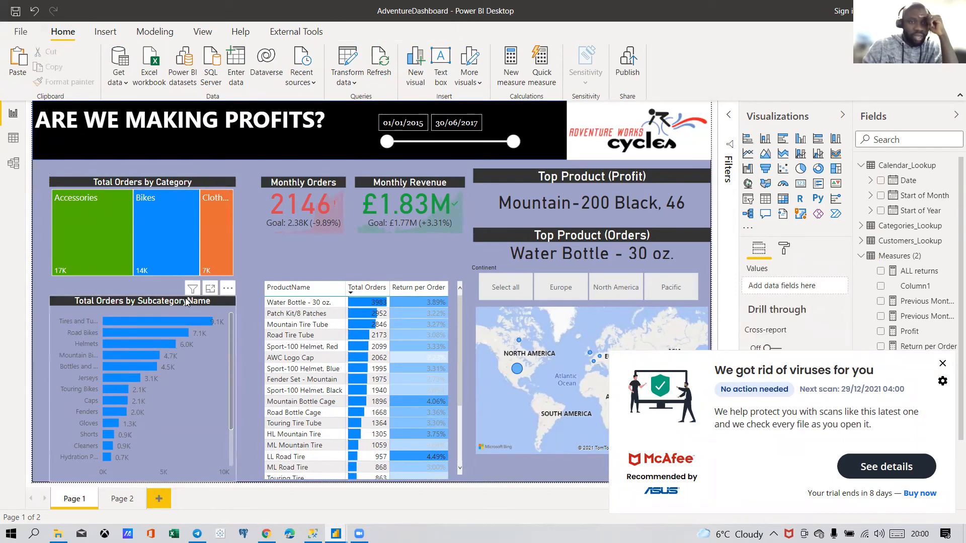
Step: Dismiss the antivirus notification and change the subcategory bar chart's title to "Total Orders by Subcategory"
left_click(158, 300)
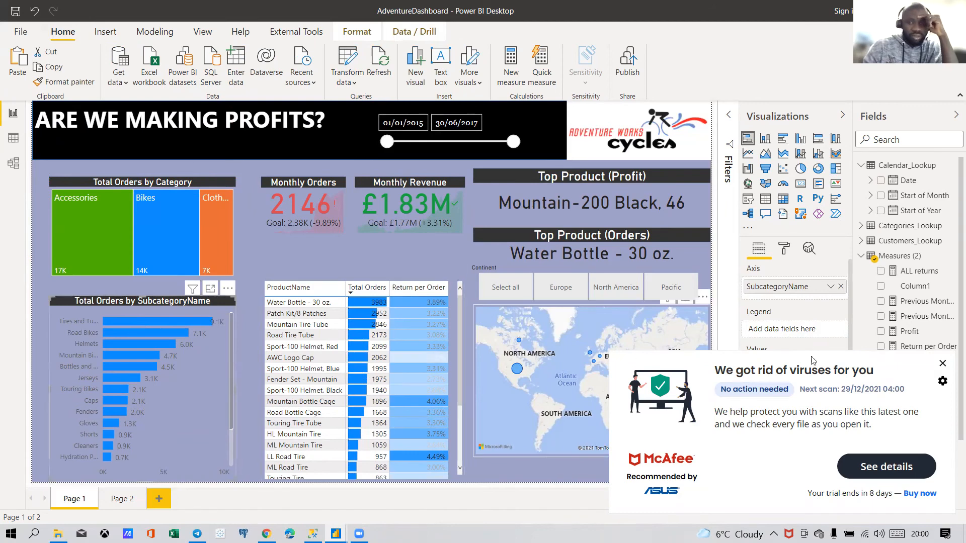
left_click(942, 363)
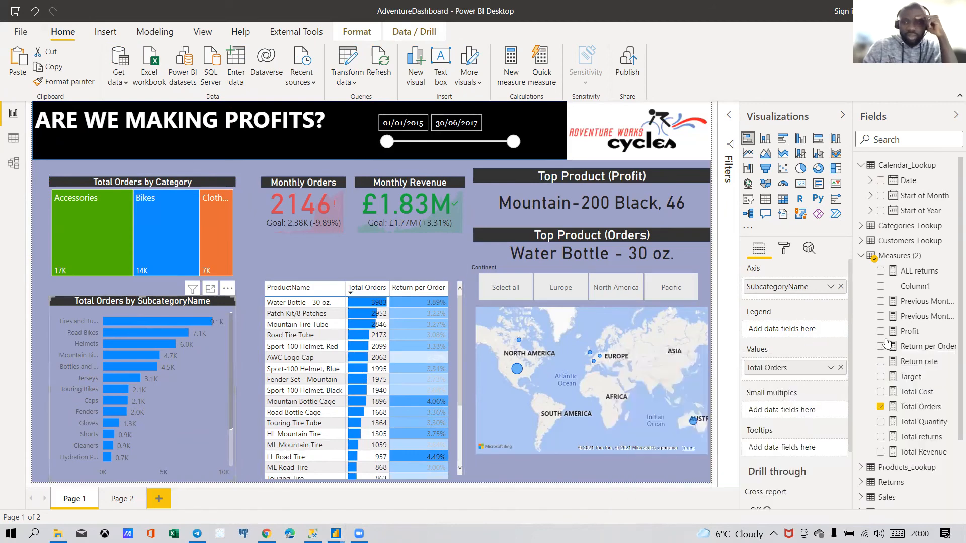
left_click(783, 250)
left_click(766, 454)
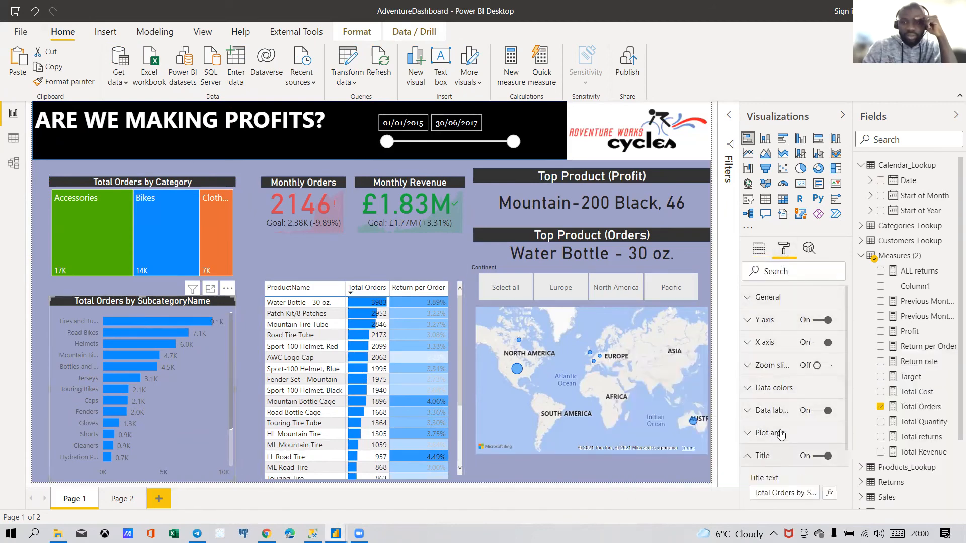
scroll(782, 442, "down", 4)
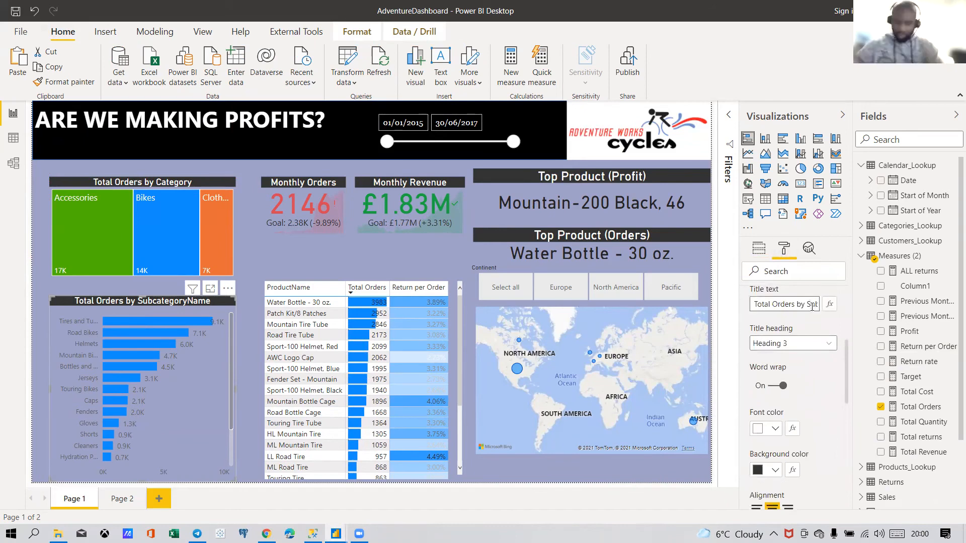
left_click(811, 306)
key("BackSpace")
key("BackSpace")
key("BackSpace")
key("BackSpace")
type("y")
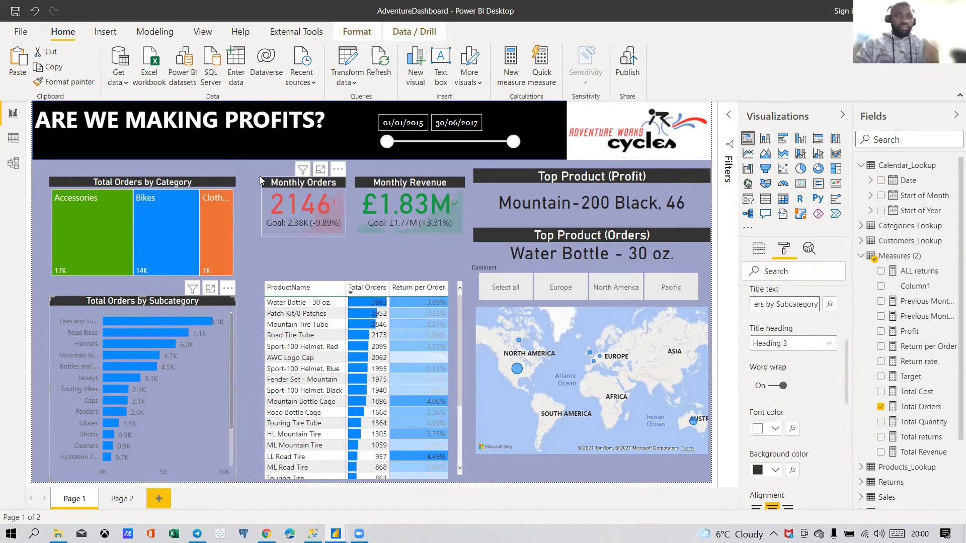
left_click(253, 177)
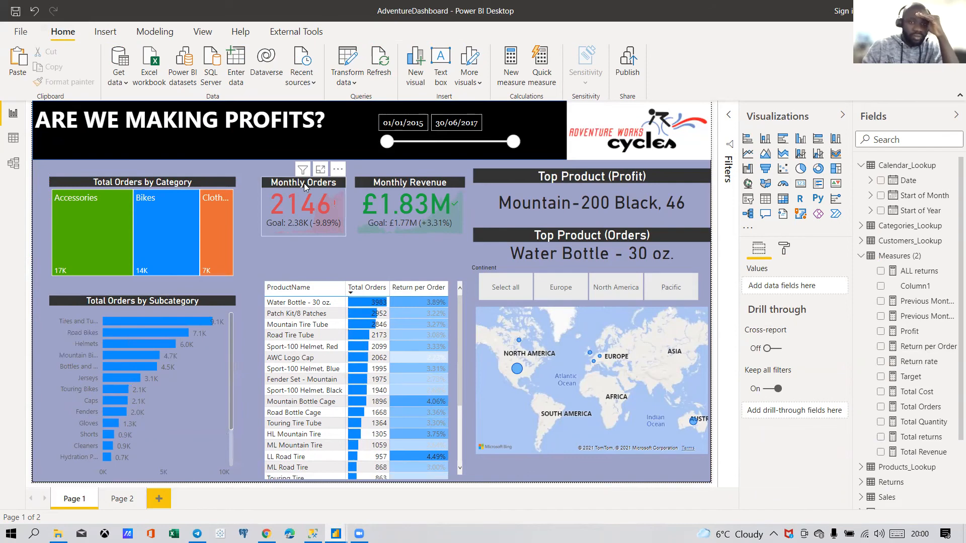
mouse_move(324, 283)
left_mouse_down()
mouse_move(322, 258)
mouse_move(292, 248)
mouse_move(317, 254)
mouse_move(324, 289)
mouse_move(315, 290)
mouse_move(326, 291)
left_mouse_up()
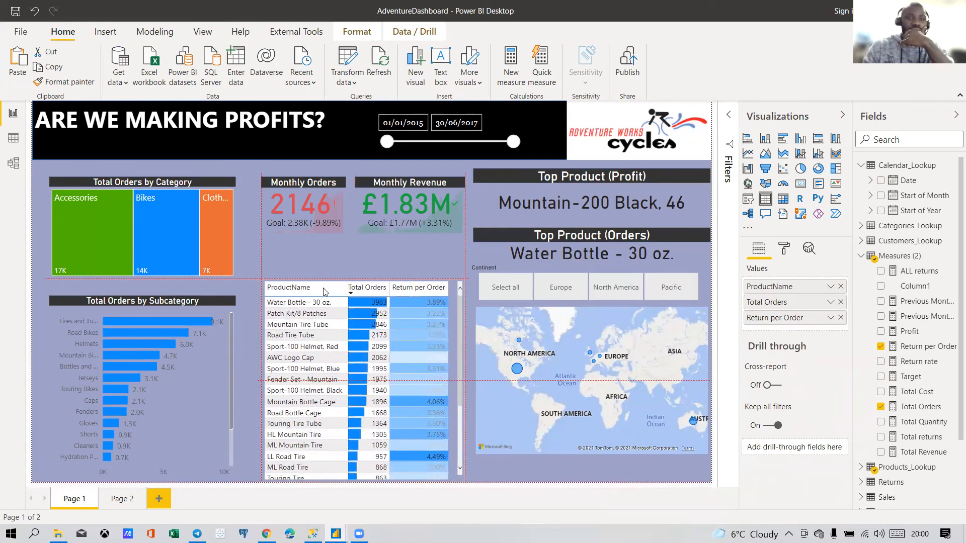
left_click_drag(325, 292, 325, 291)
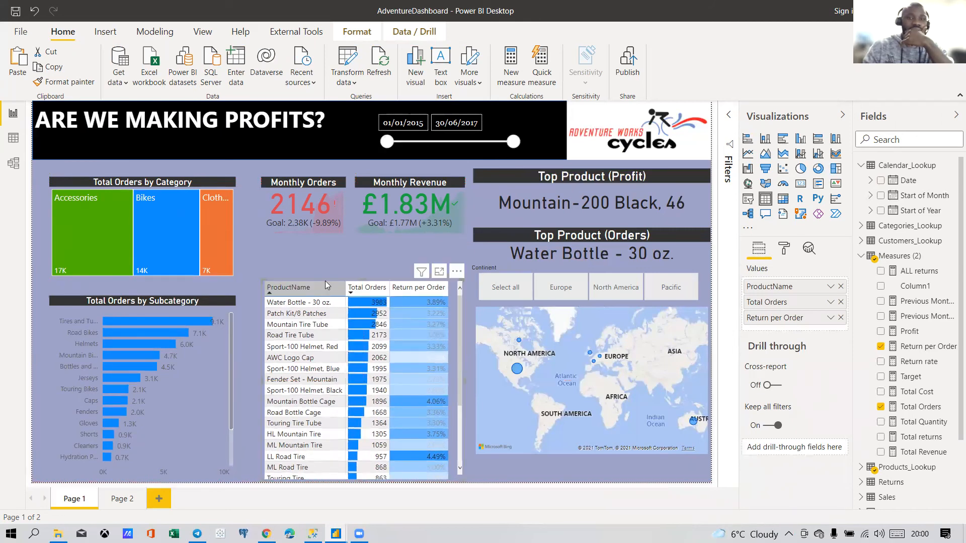
left_click(334, 262)
left_click(398, 180)
mouse_move(404, 182)
left_mouse_down()
mouse_move(404, 192)
mouse_move(400, 174)
mouse_move(405, 182)
left_mouse_up()
mouse_move(332, 184)
left_mouse_down()
mouse_move(311, 185)
mouse_move(333, 184)
left_mouse_up()
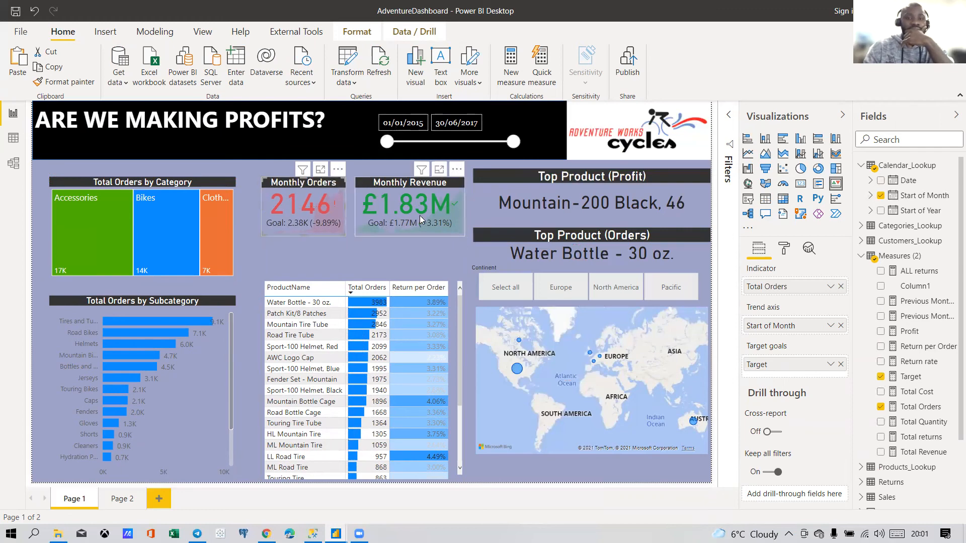
left_click_drag(425, 184, 398, 234)
mouse_move(315, 182)
left_mouse_down()
mouse_move(350, 185)
mouse_move(316, 184)
left_mouse_up()
left_click_drag(383, 229, 402, 186)
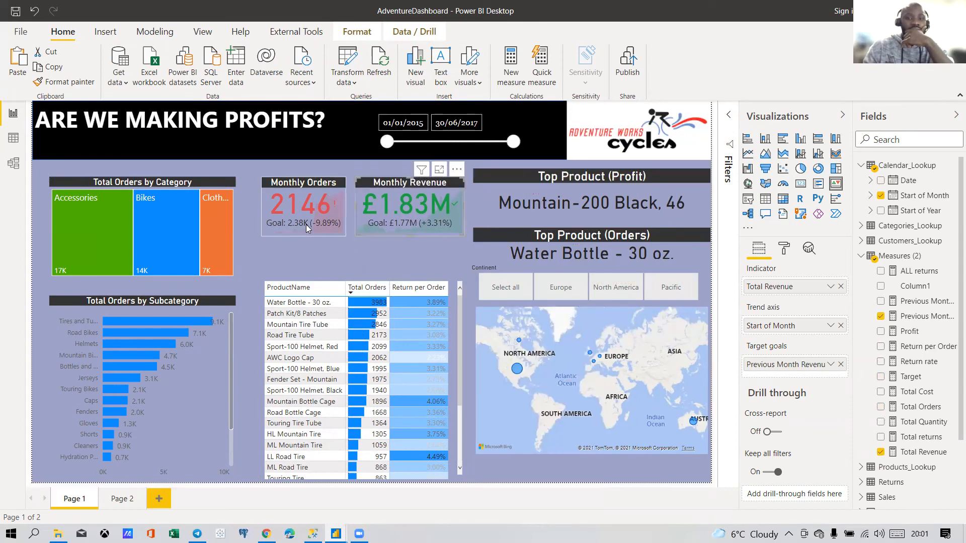
left_click(353, 260)
left_click_drag(390, 182, 392, 181)
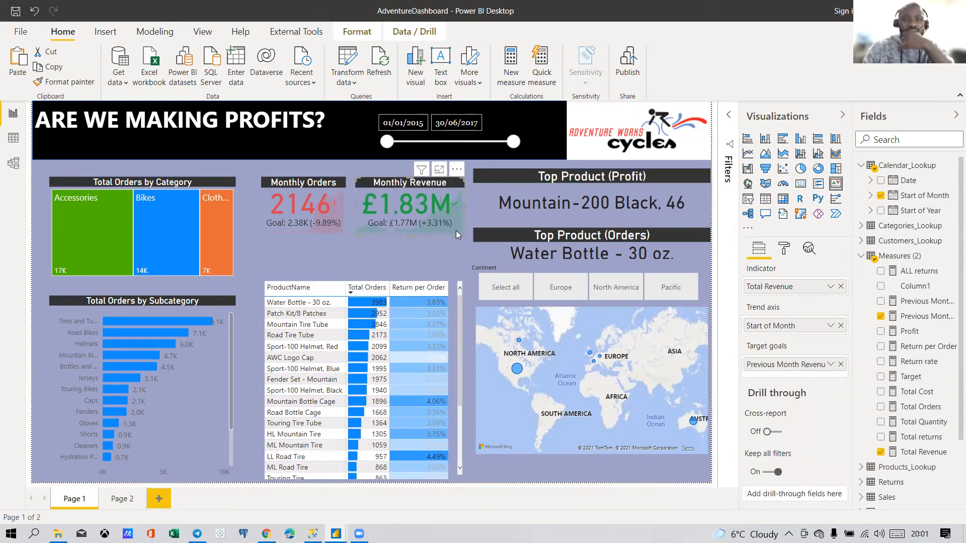
mouse_move(456, 230)
left_mouse_down()
mouse_move(452, 261)
mouse_move(450, 246)
left_mouse_up()
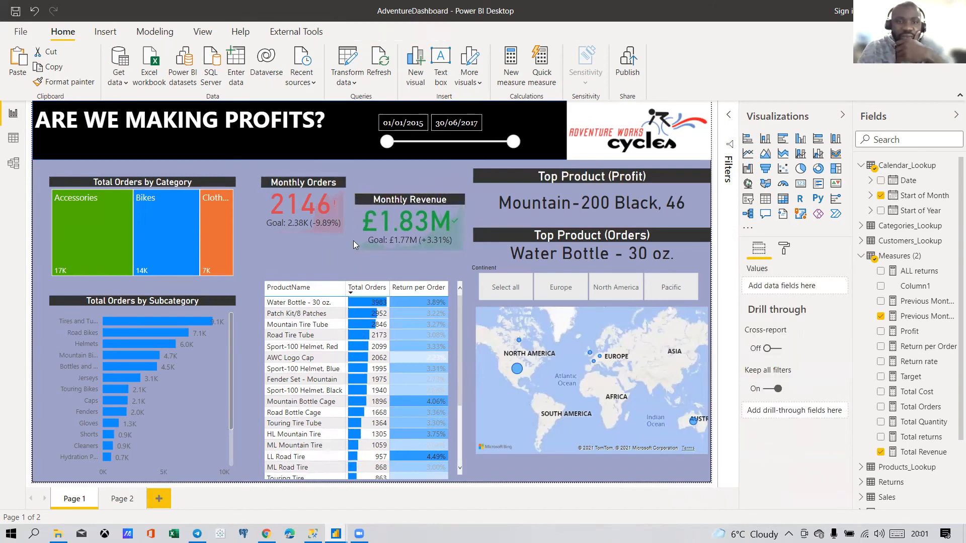
left_click_drag(375, 201, 374, 185)
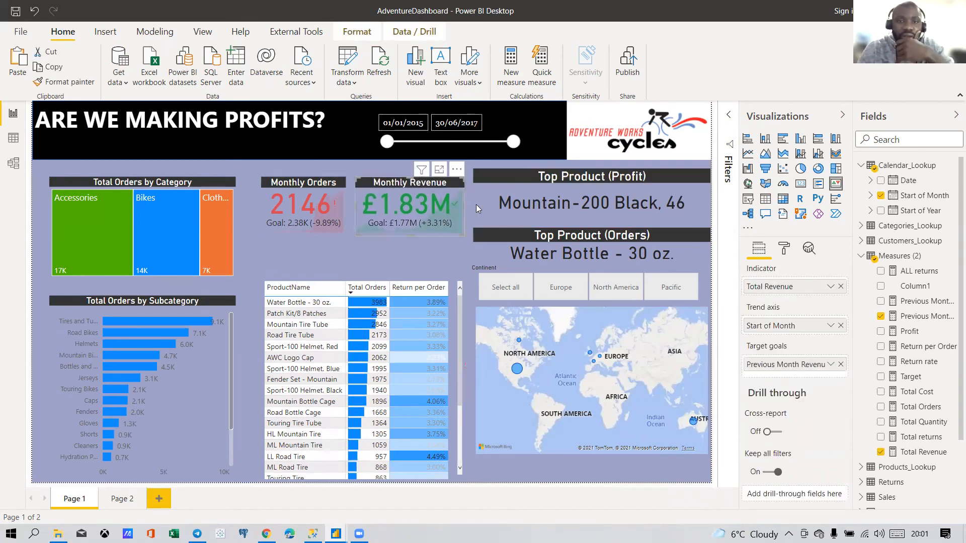
Step: Widen the Monthly Orders card and set the Monthly Revenue card beside it on the same row with a small gap
left_click_drag(464, 208, 501, 207)
left_click(323, 186)
left_click_drag(323, 186, 325, 242)
left_click_drag(404, 184, 463, 219)
left_click_drag(337, 241, 329, 188)
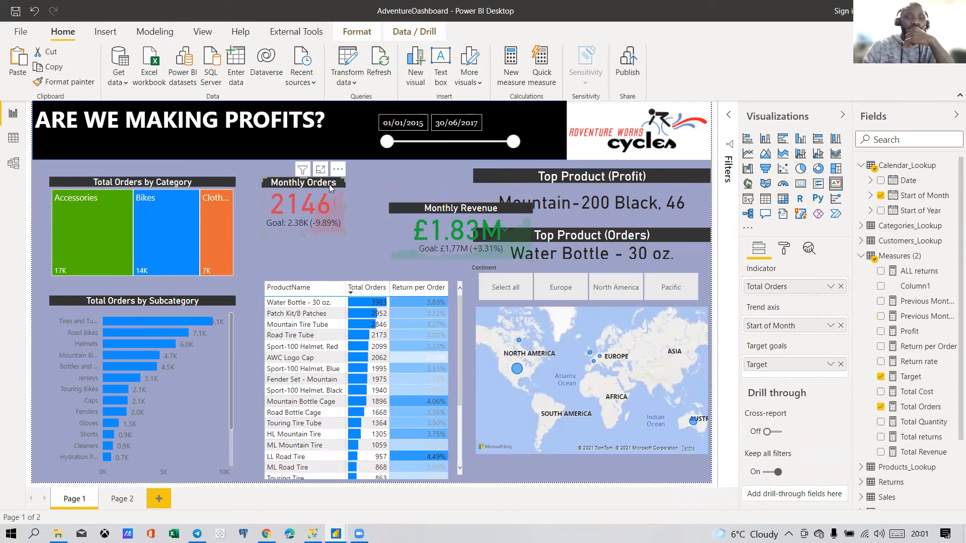
left_click_drag(358, 207, 407, 181)
left_click(362, 260)
Step: Resize the Monthly Revenue card so its right edge meets the Top Product (Profit) card
left_click_drag(514, 205, 465, 204)
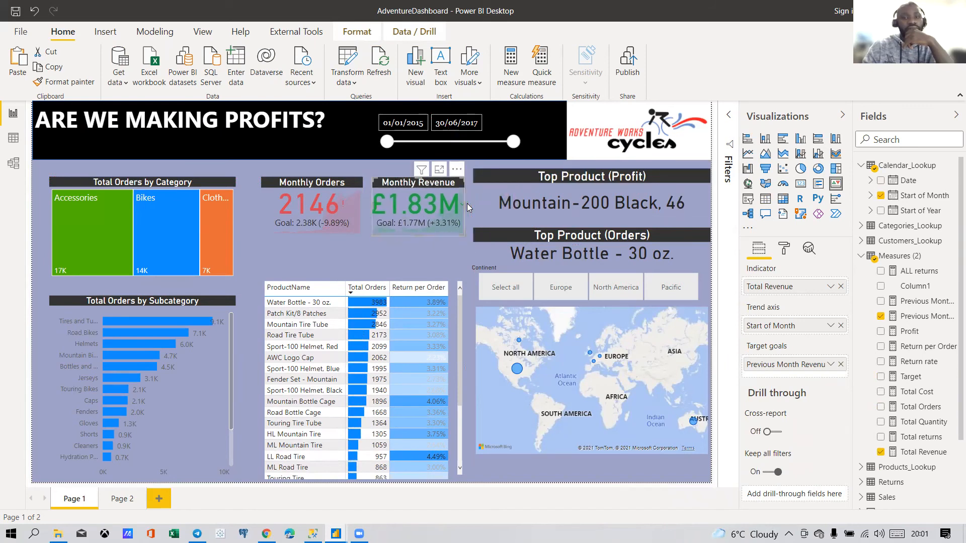
left_click(392, 260)
left_click(398, 182)
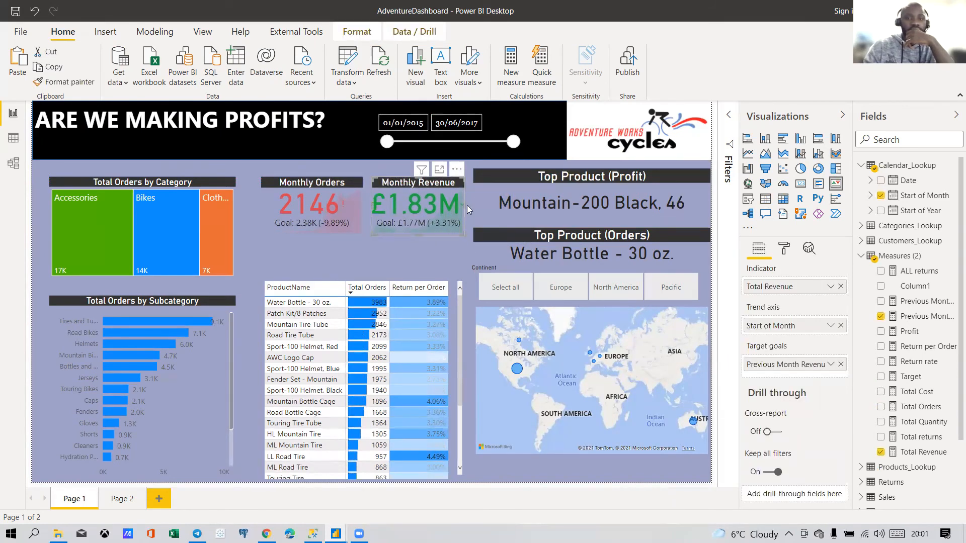
left_click_drag(462, 205, 471, 204)
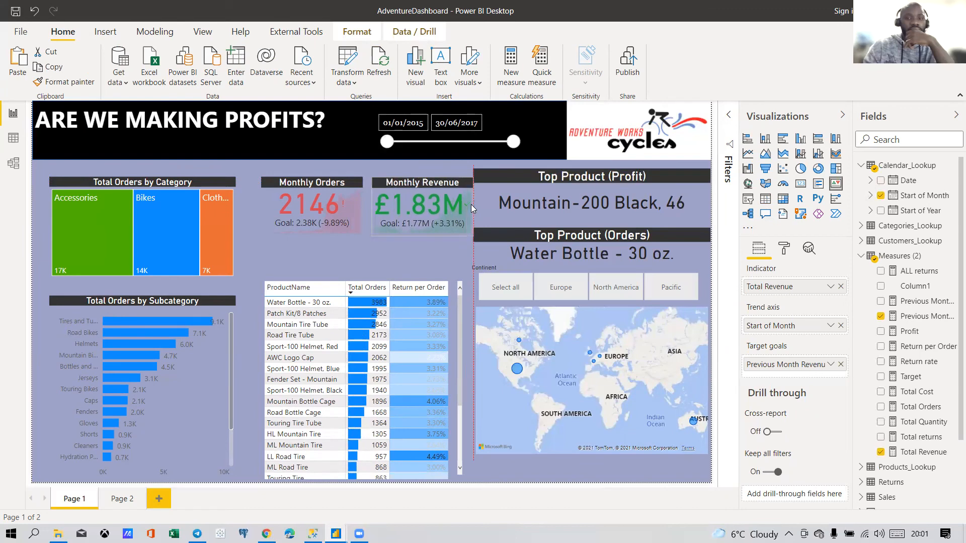
left_click_drag(410, 182, 411, 184)
left_click(375, 247)
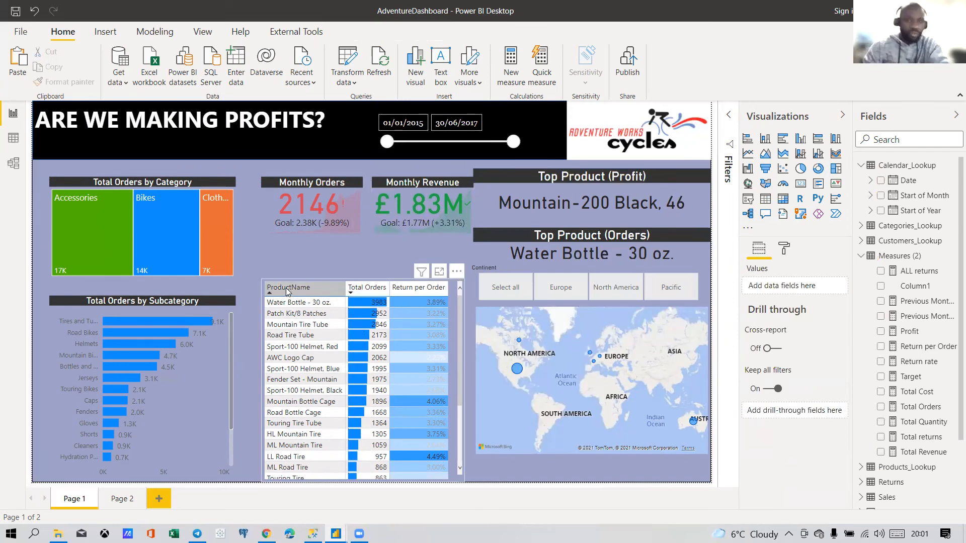
Step: Move the product table up beneath the monthly cards and extend its height to the bottom of the report page
left_click_drag(346, 278, 346, 244)
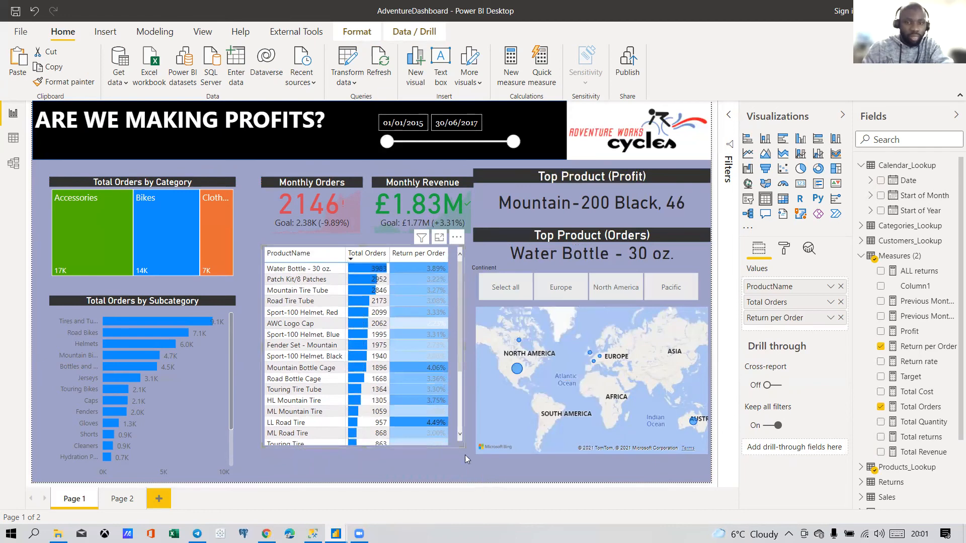
left_click_drag(461, 446, 458, 481)
scroll(348, 364, "down", 2)
scroll(355, 364, "up", 2)
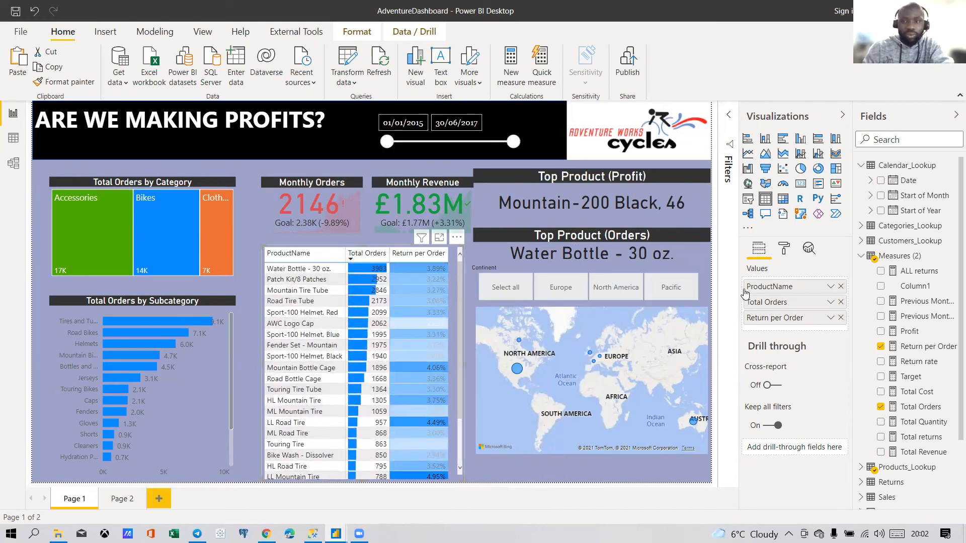
Step: Limit the product table to the top 20 products by Total Orders through its ProductName filter
left_click(729, 121)
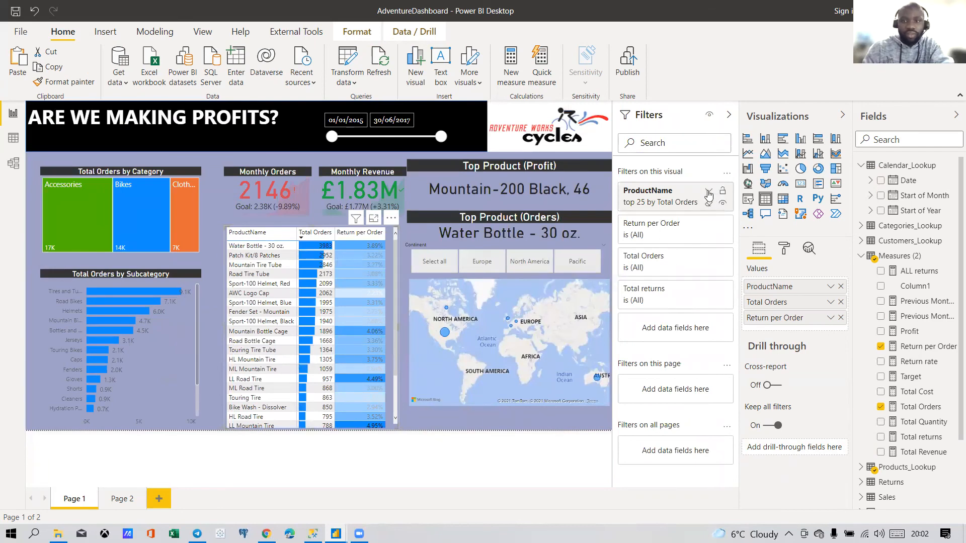
left_click(709, 192)
double_click(685, 268)
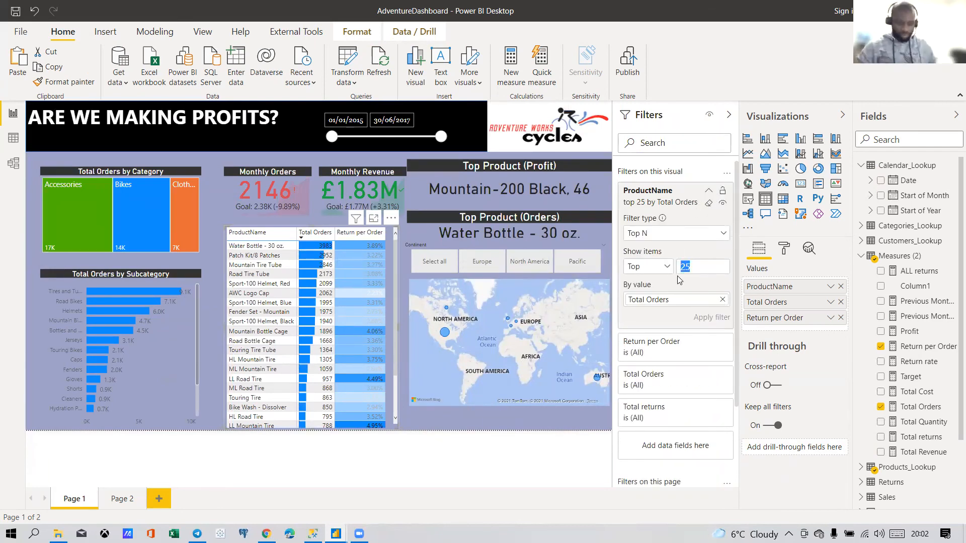
type("20")
key("Return")
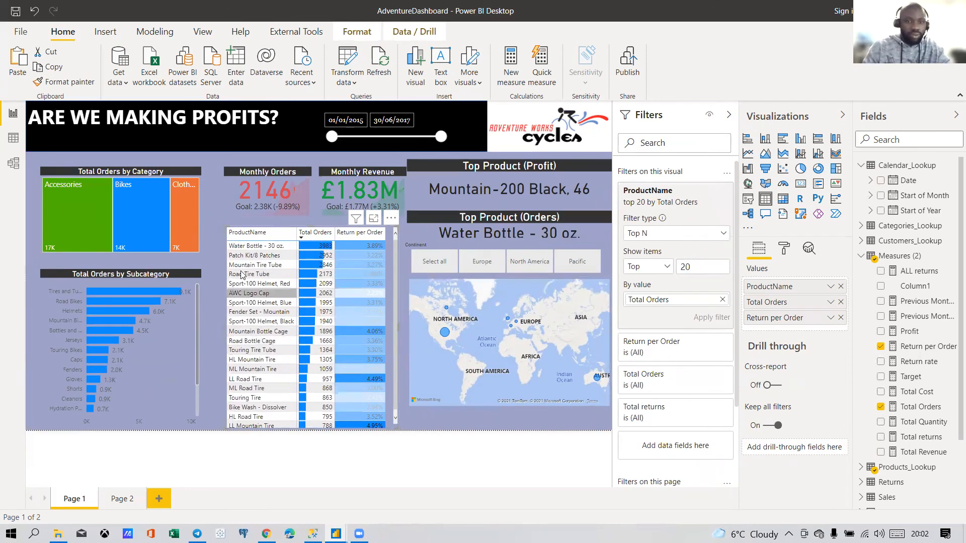
Step: Deselect the product table and collapse the Visualizations and Filters panes to enlarge the report canvas
left_click(218, 234)
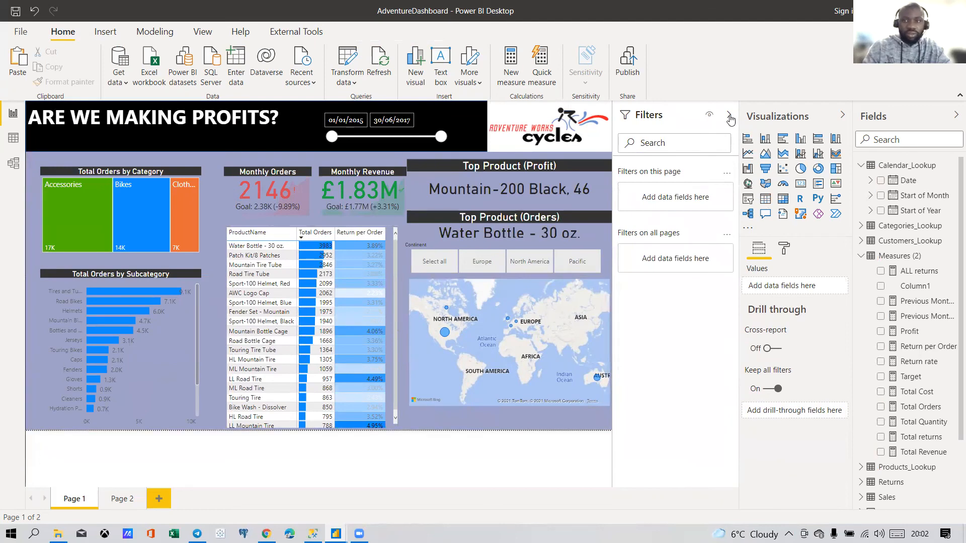
left_click(840, 117)
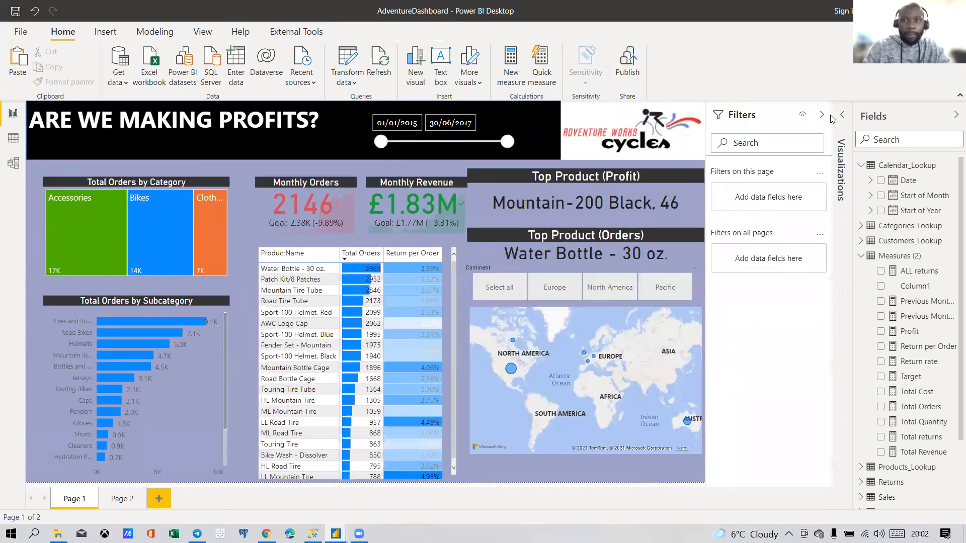
left_click(823, 117)
Step: Widen the product table slightly by extending its left edge beyond the Monthly Orders card
left_click(310, 258)
left_click(314, 244)
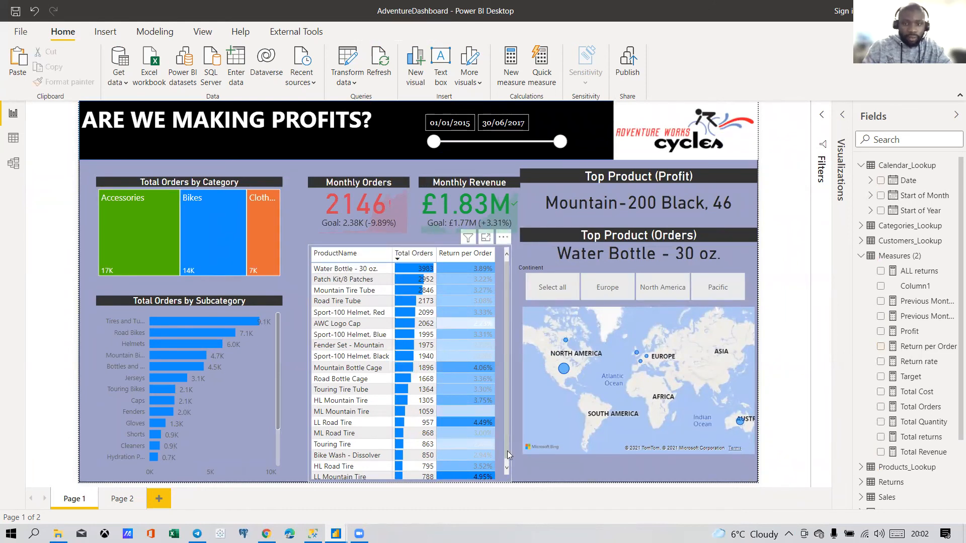
left_click(508, 455)
left_click_drag(310, 250, 301, 243)
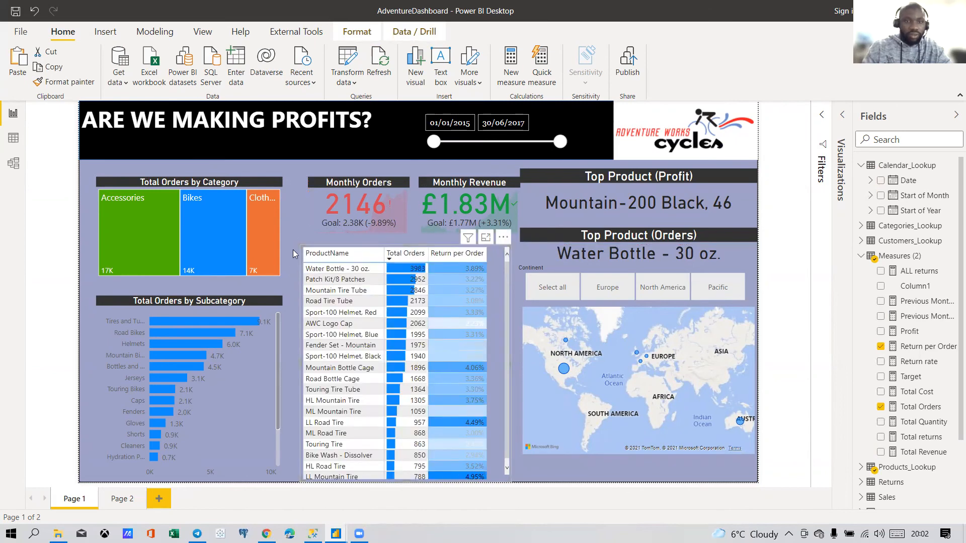
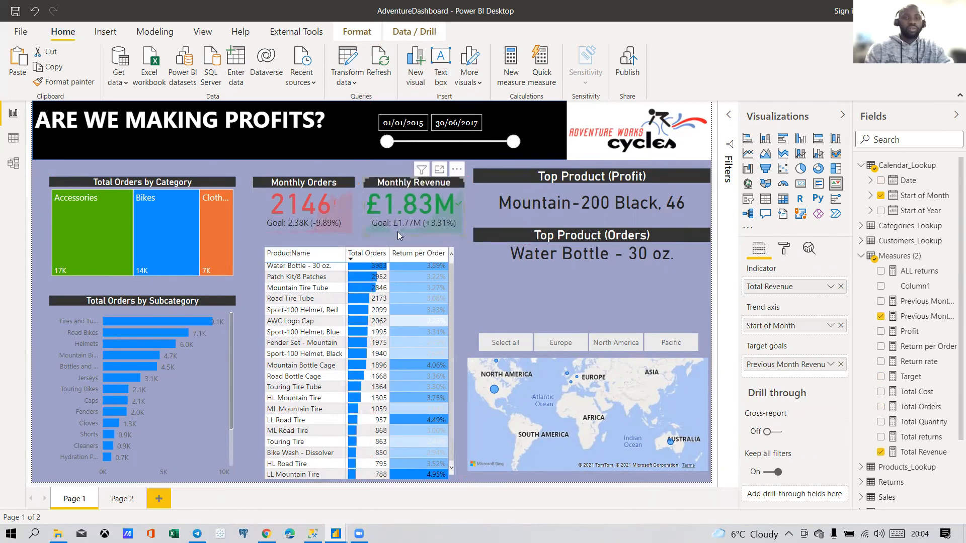
Step: Align the Monthly Revenue card's lower edge with the Monthly Orders card and move the Top Product (Orders) card down slightly
left_click_drag(413, 235, 417, 231)
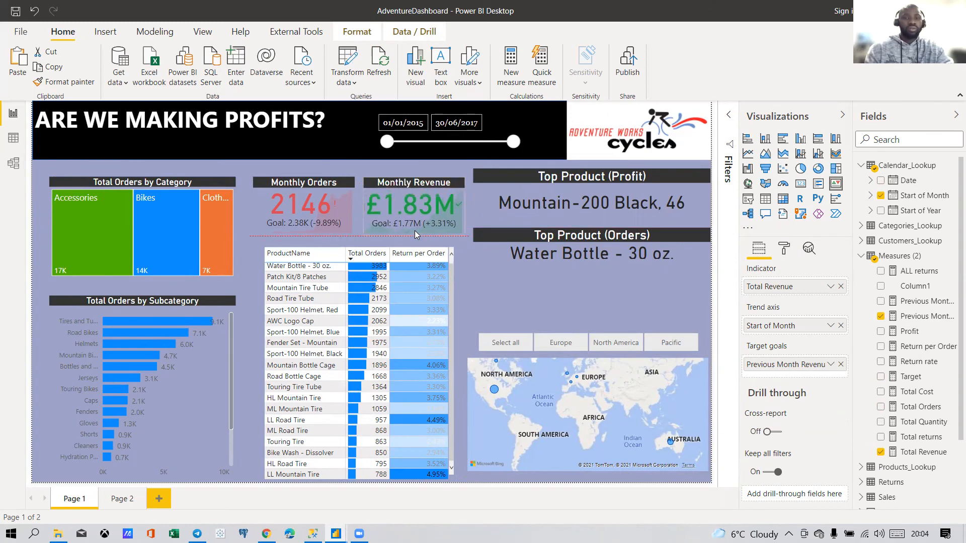
left_click(478, 275)
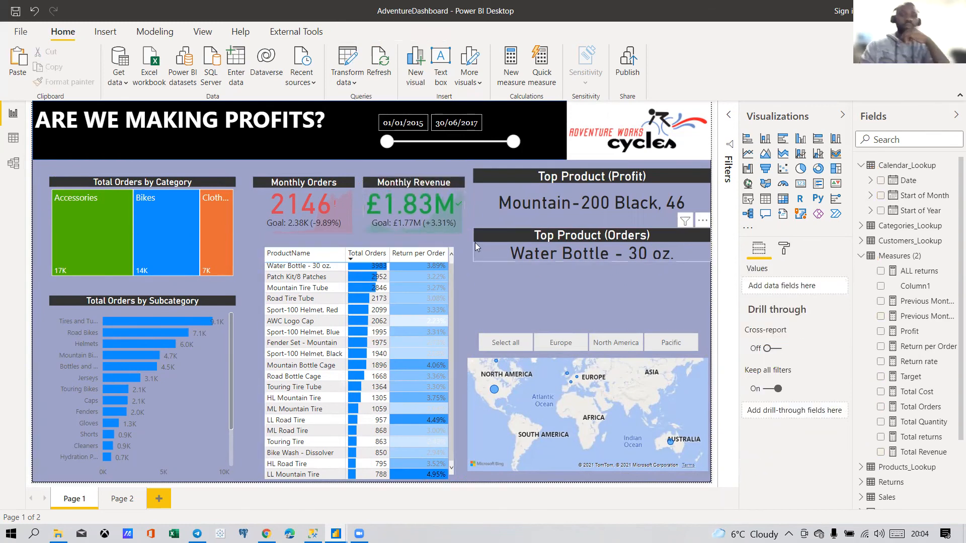
mouse_move(484, 234)
left_mouse_down()
mouse_move(478, 292)
mouse_move(490, 241)
left_mouse_up()
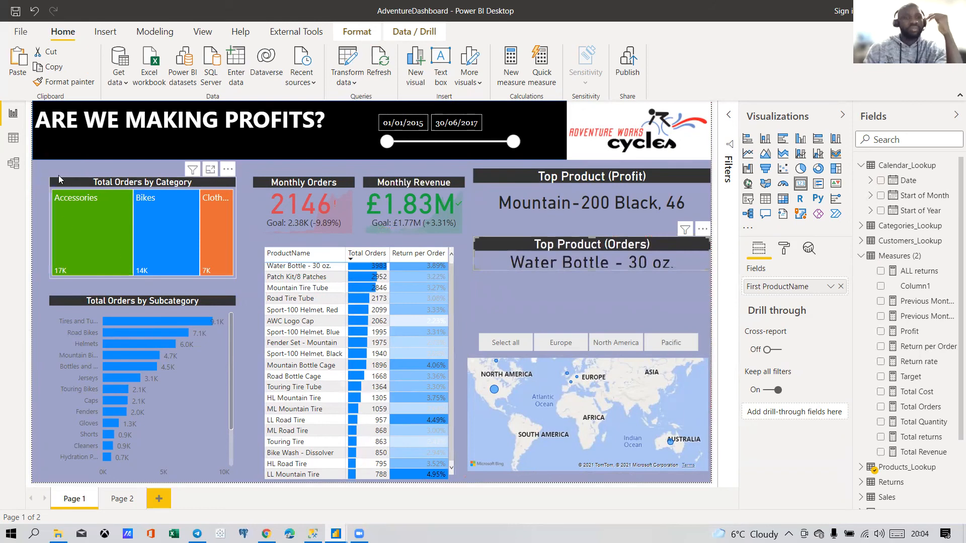
Step: Set the report page background's transparency to 100%
left_click(48, 162)
left_click(783, 248)
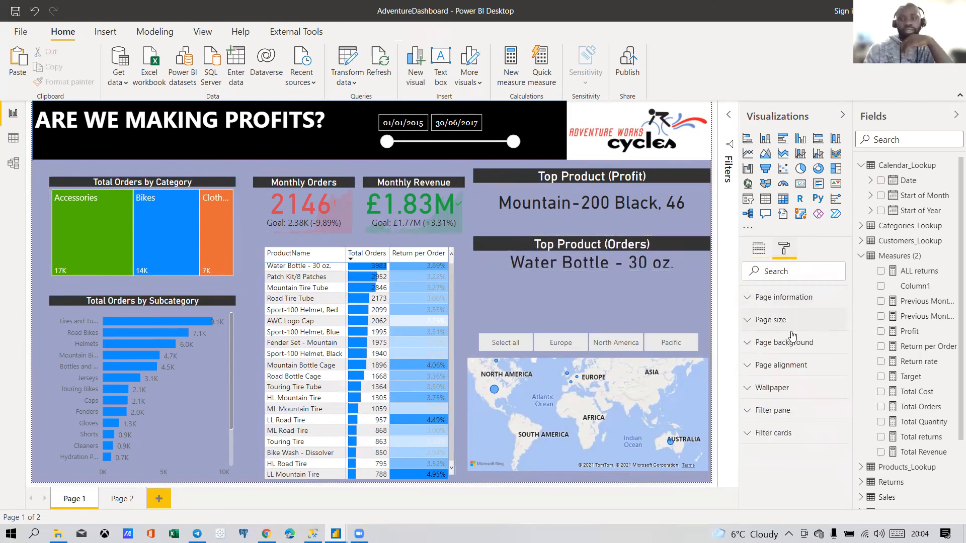
left_click(781, 345)
left_click_drag(815, 425, 835, 424)
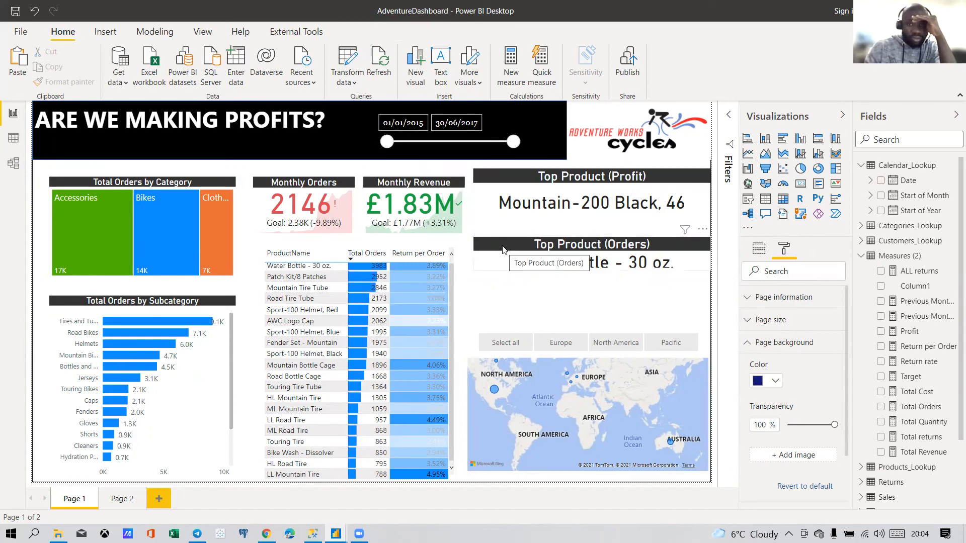
Step: Make the Top Product (Orders) card taller and place it directly beneath the Top Product (Profit) card
left_click(499, 266)
mouse_move(594, 270)
left_mouse_down()
mouse_move(594, 297)
mouse_move(596, 286)
left_mouse_up()
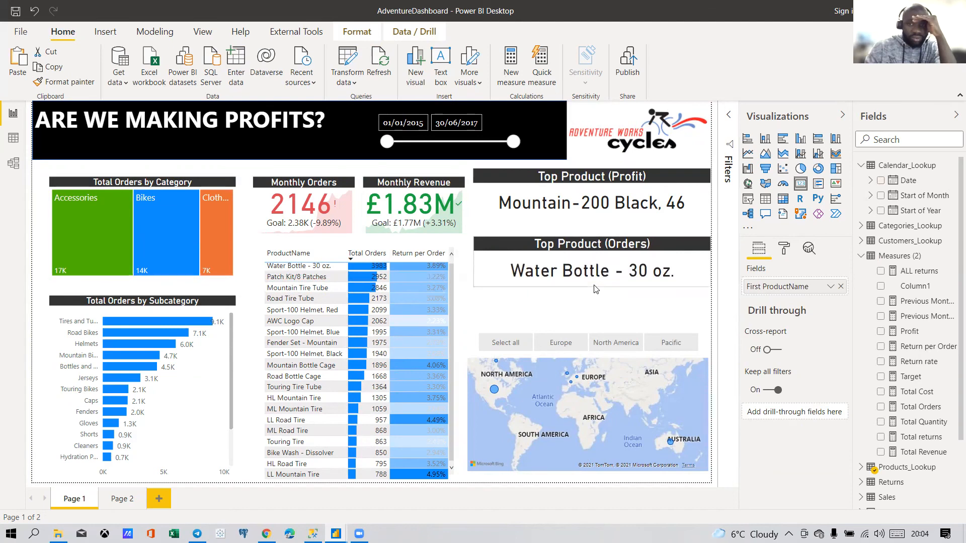
left_click_drag(504, 247, 523, 256)
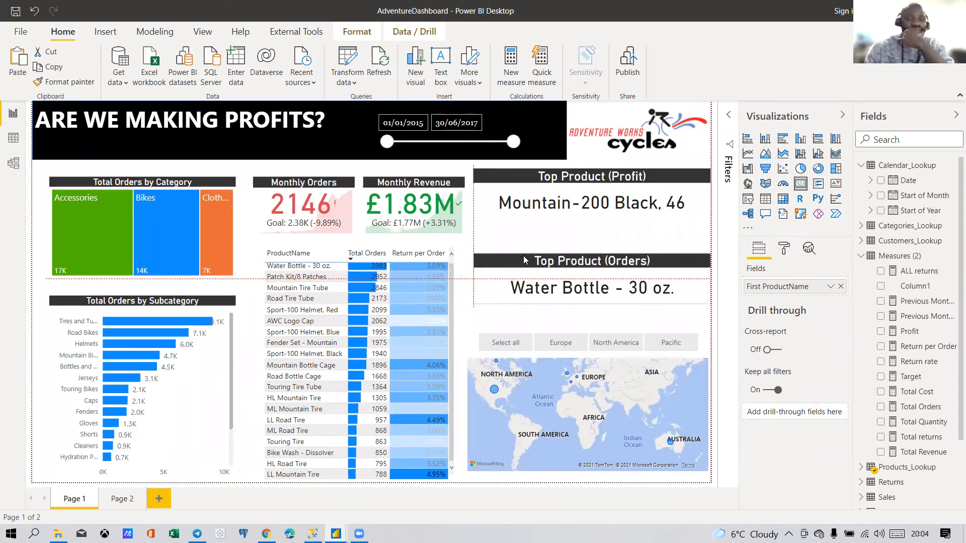
left_click_drag(523, 254, 529, 218)
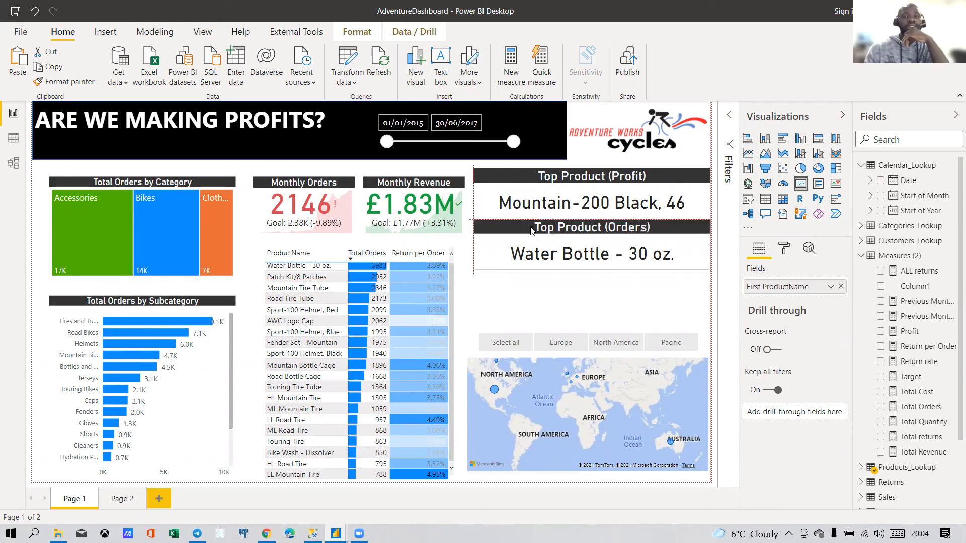
Step: Narrow the Top Product (Profit) card, lower its upper edge towards the monthly cards' titles, and shift it right to leave a gap
left_click(492, 183)
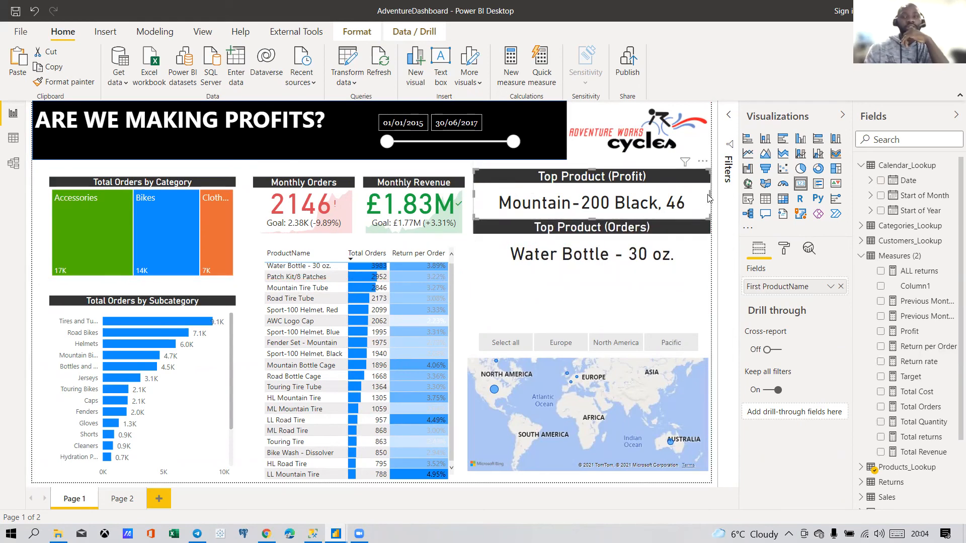
left_click_drag(709, 194, 684, 197)
mouse_move(579, 170)
left_mouse_down()
mouse_move(578, 187)
mouse_move(578, 176)
left_mouse_up()
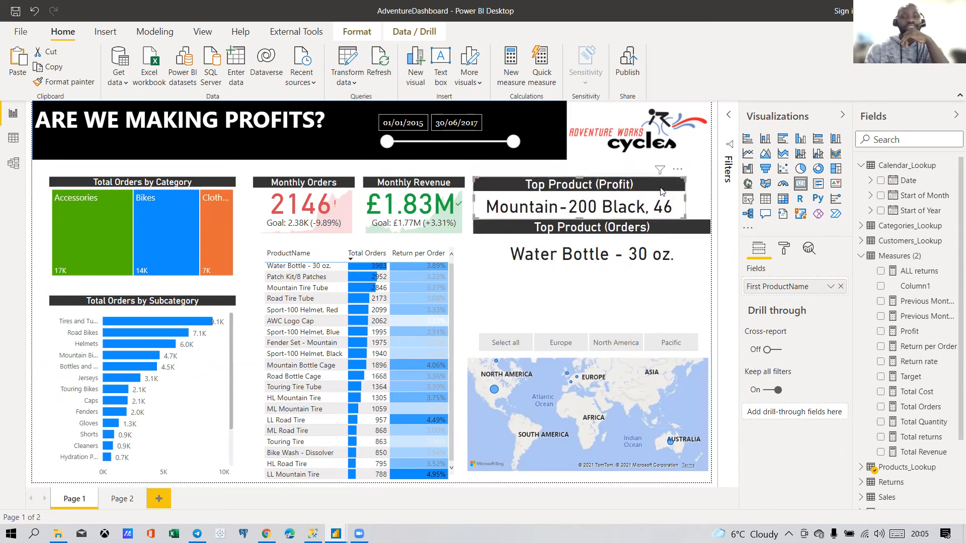
left_click_drag(669, 190, 684, 189)
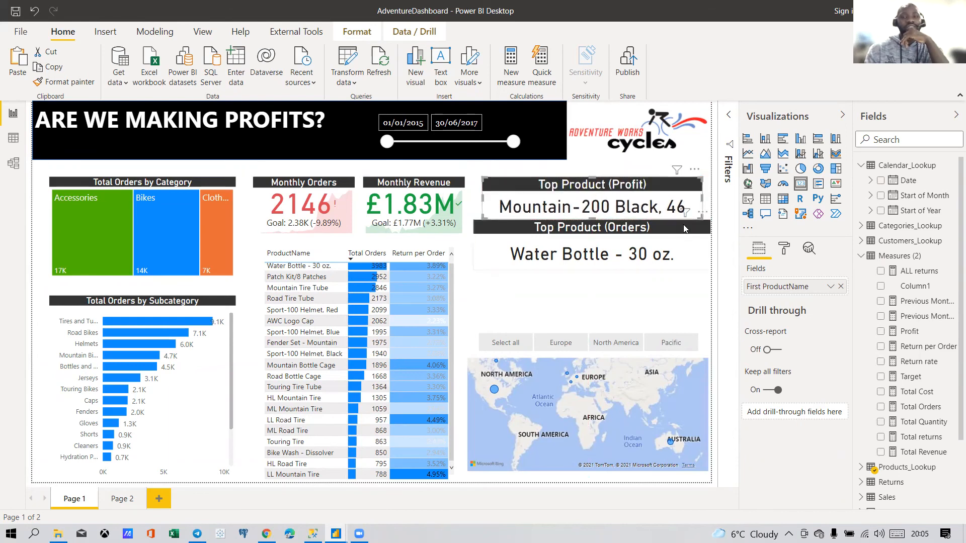
Step: Copy the Top Product (Profit) card's formatting to the Top Product (Orders) card, leave a gap between them, and match their width and height
left_click_drag(688, 236, 688, 245)
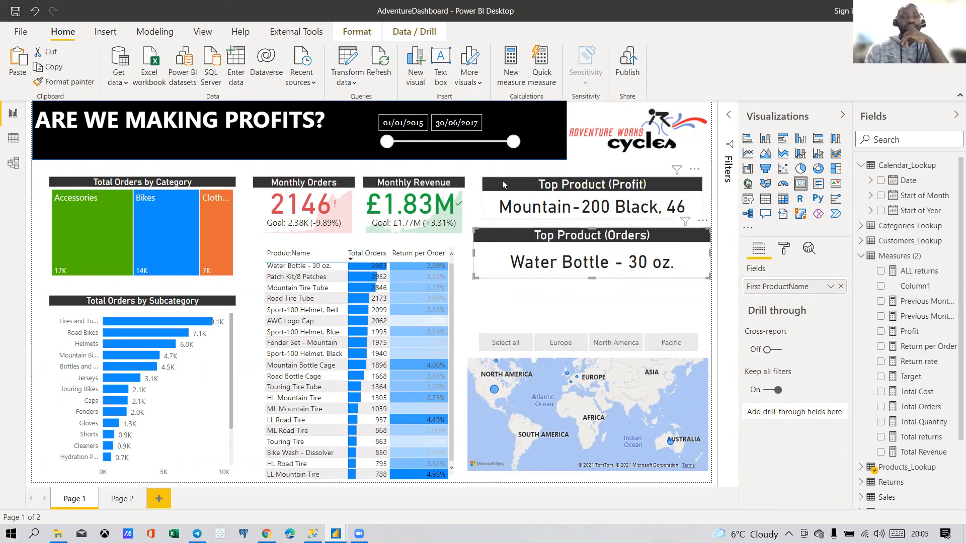
left_click(65, 81)
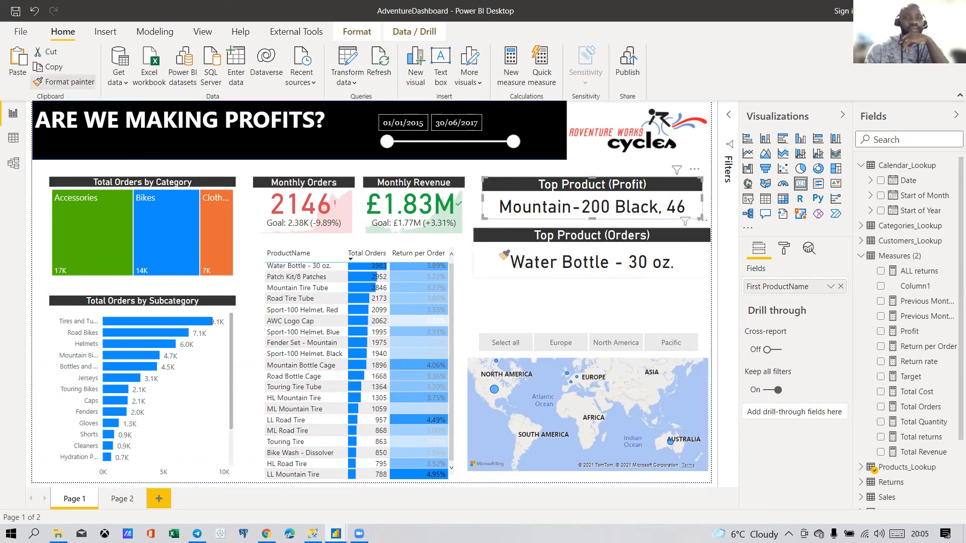
left_click(509, 233)
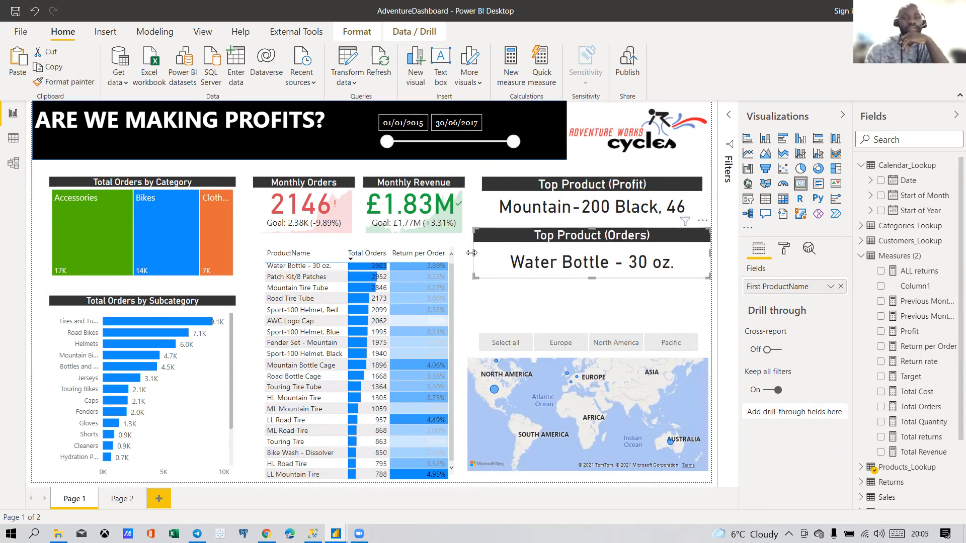
left_click_drag(483, 251, 482, 252)
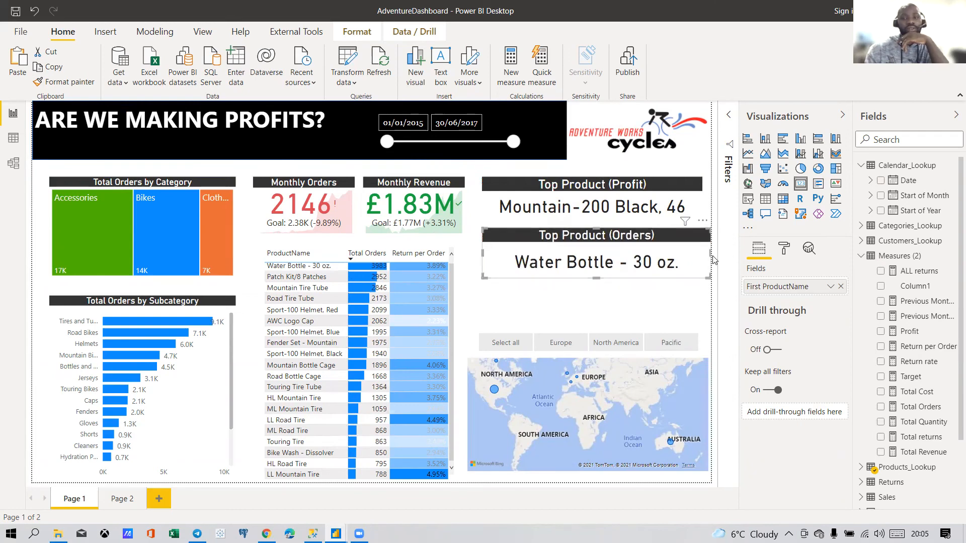
left_click_drag(710, 254, 702, 254)
left_click_drag(589, 280, 595, 269)
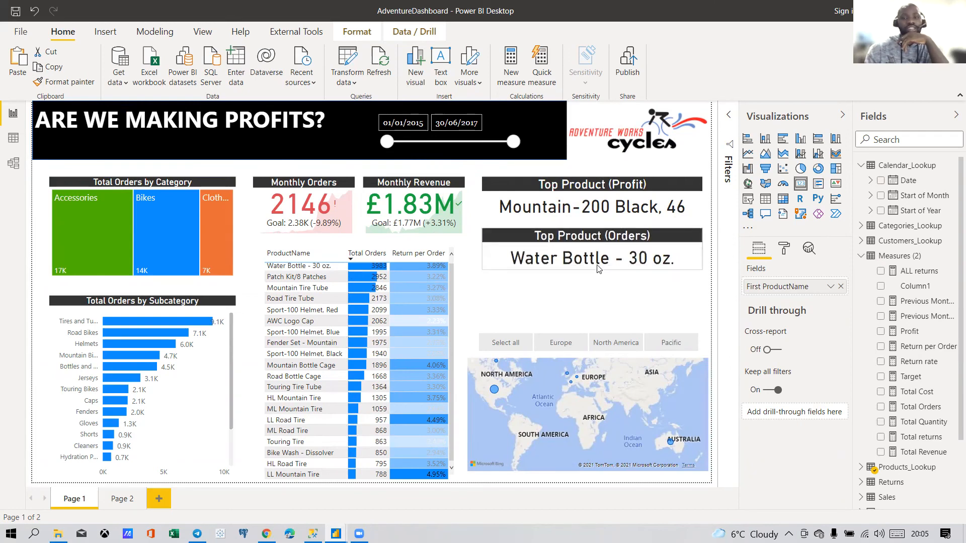
Step: Set the Top Product (Profit) card's title text size to 15 pt and copy its formatting to the Top Product (Orders) card
left_click(598, 204)
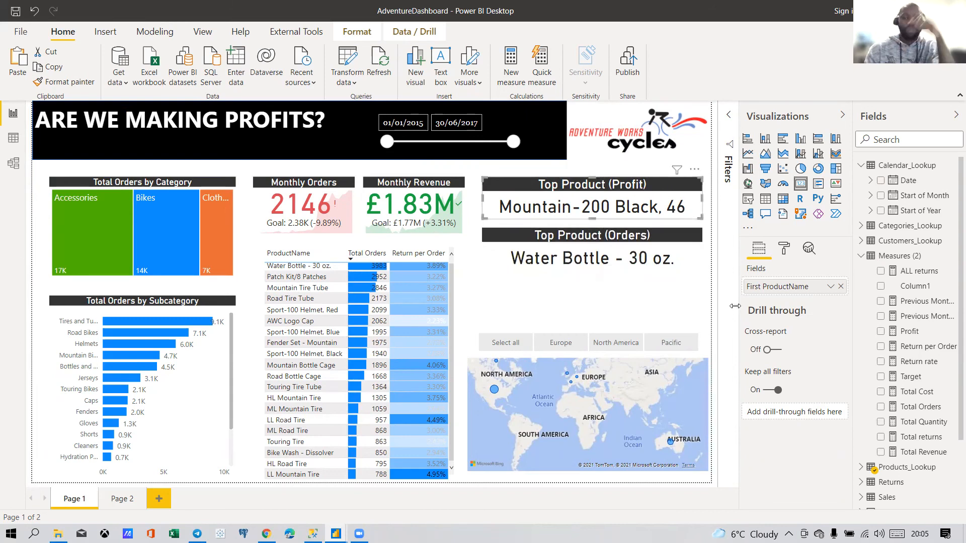
left_click(786, 250)
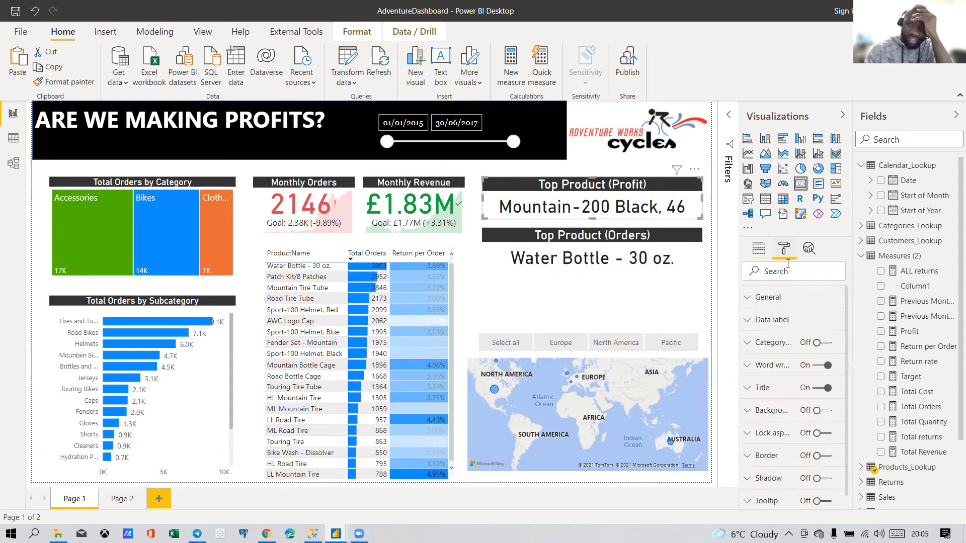
left_click(763, 389)
scroll(765, 391, "down", 5)
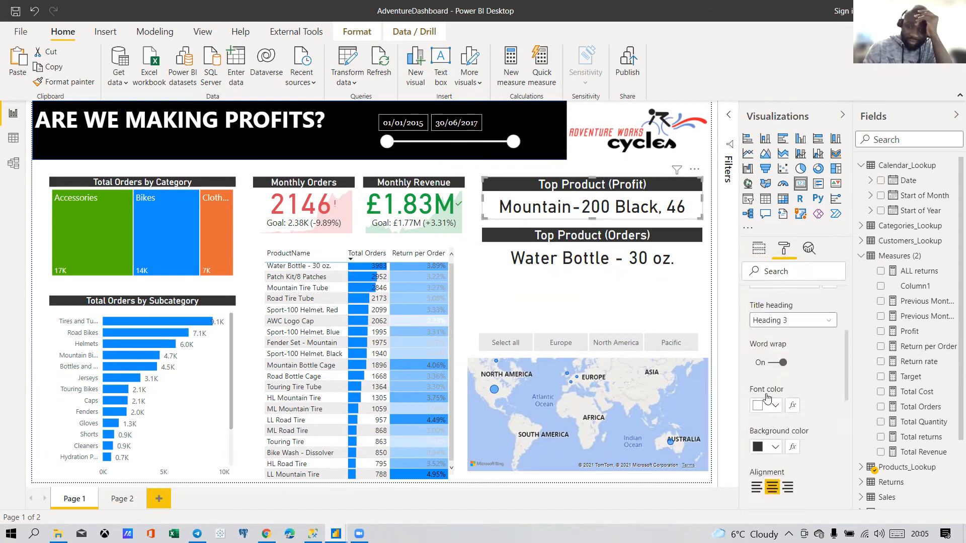
left_click(784, 424)
left_click(784, 424)
left_click(64, 81)
left_click(484, 242)
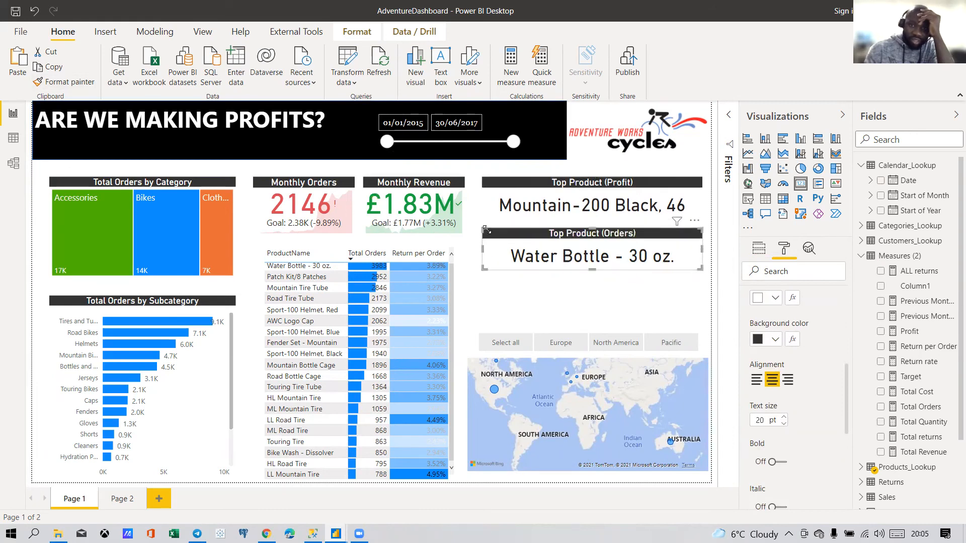
Step: Move both Top Product cards down and place the date slicer from the header above the Top Product (Profit) card
left_click_drag(593, 267, 597, 266)
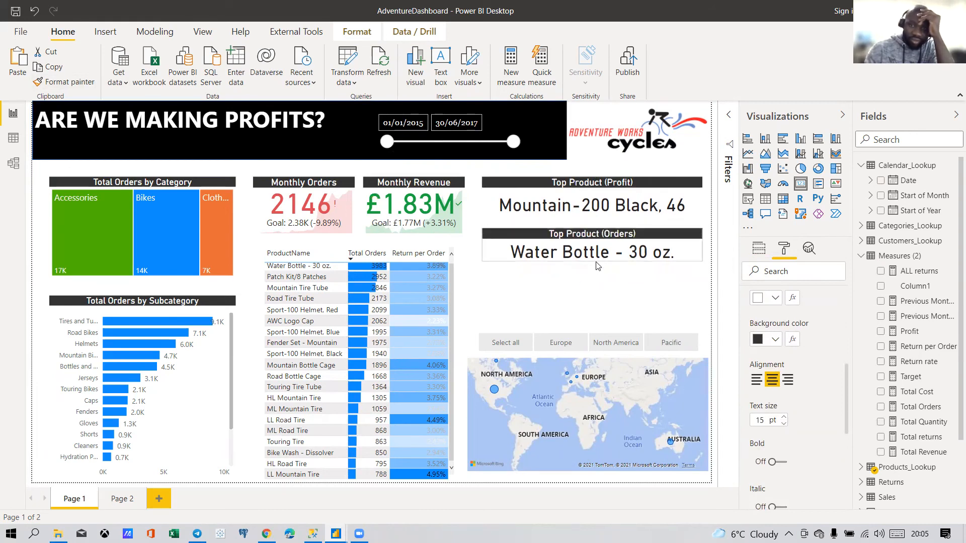
left_click(537, 300)
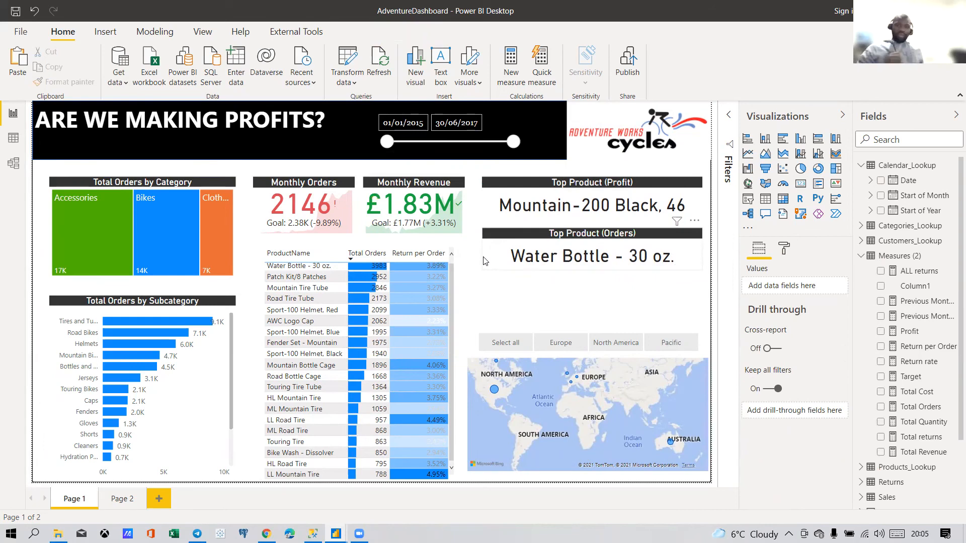
left_click_drag(509, 237, 502, 287)
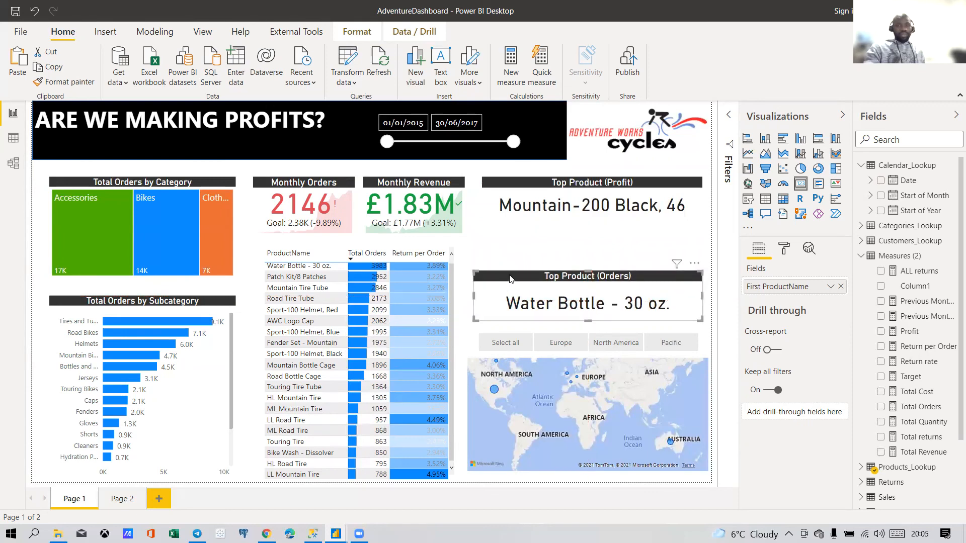
left_click_drag(534, 184, 528, 235)
left_click_drag(492, 118, 704, 199)
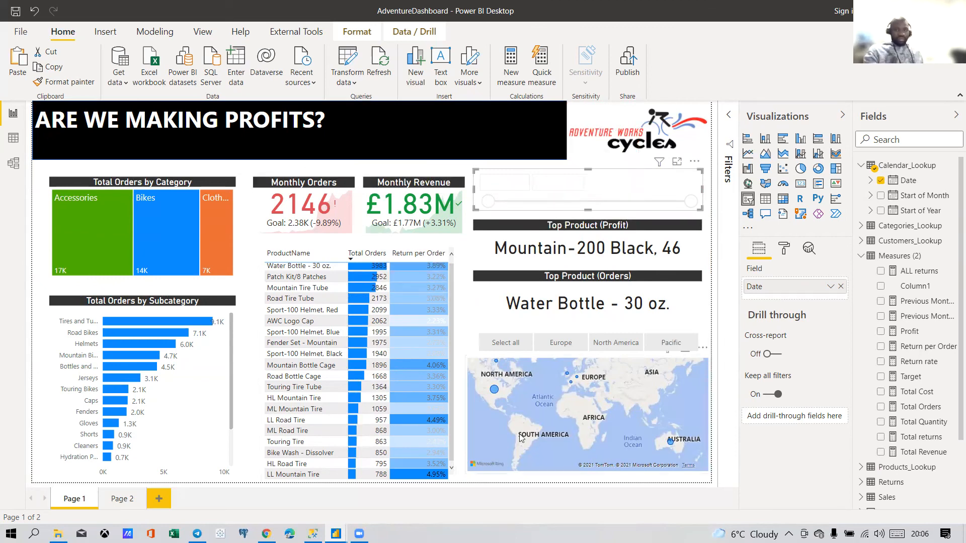
Step: Widen the product table and shift it left so its left edge lines up with the Monthly Orders card
left_click(453, 477)
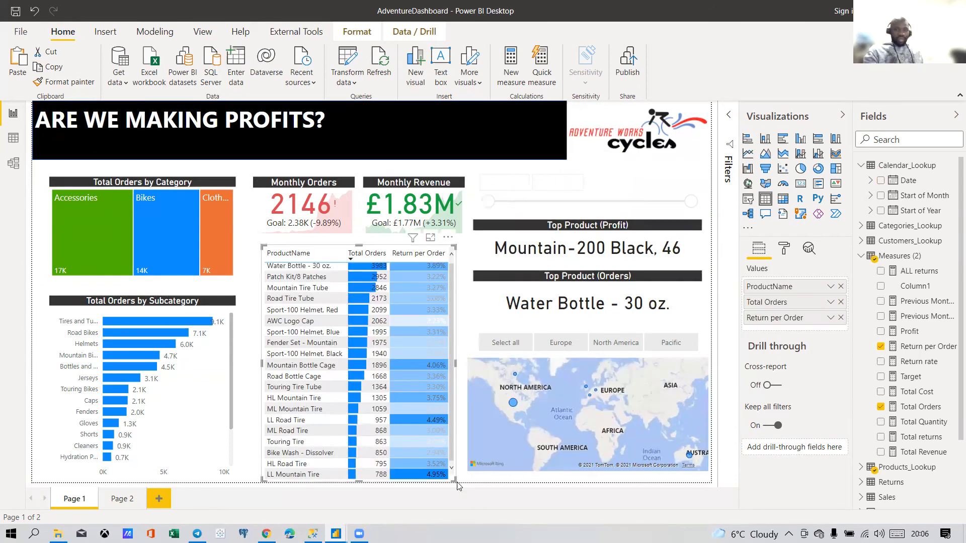
mouse_move(451, 482)
left_mouse_down()
mouse_move(473, 491)
mouse_move(464, 489)
left_mouse_up()
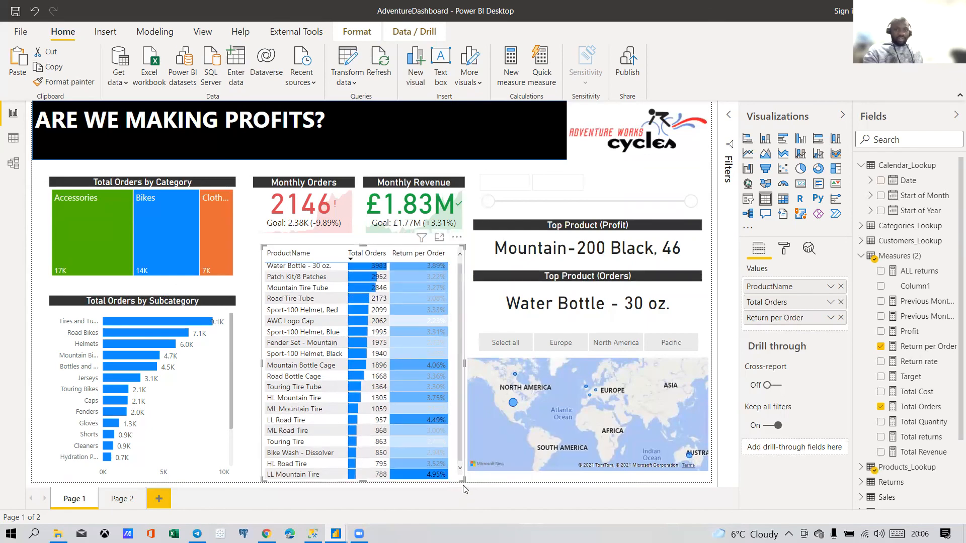
left_click(253, 342)
left_click_drag(295, 244, 291, 245)
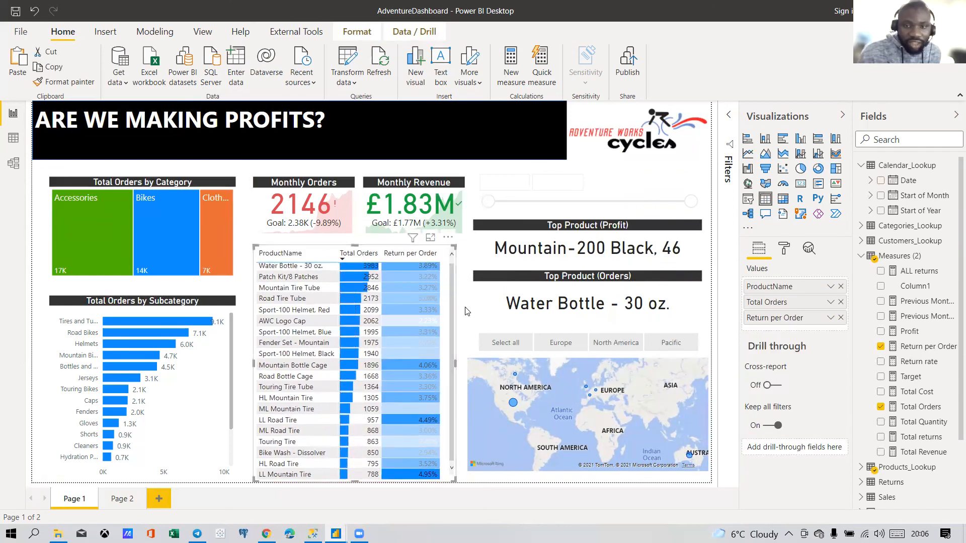
Step: Narrow the map visual and shift it so both side edges line up with the Top Product cards
left_click(476, 368)
left_click_drag(470, 422, 483, 412)
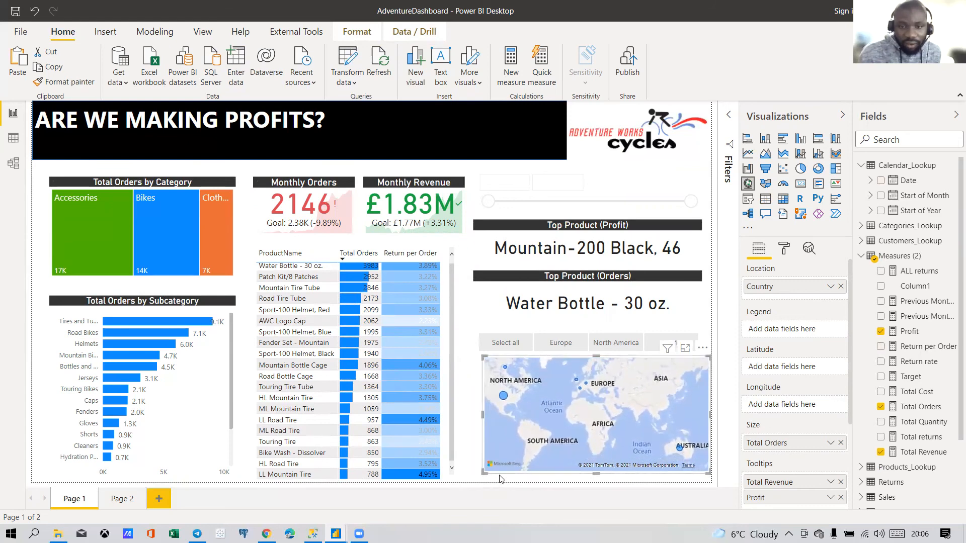
left_click_drag(501, 478, 491, 478)
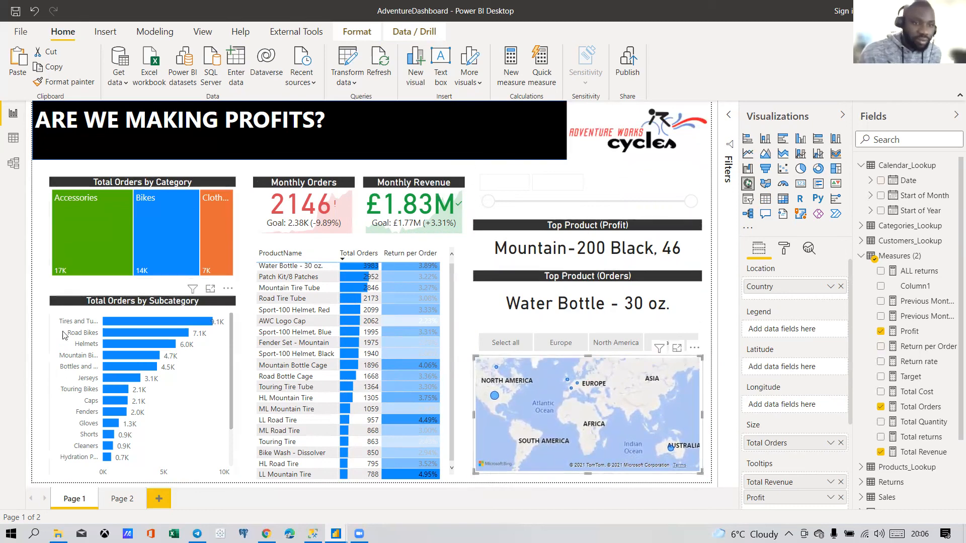
Step: Extend the Total Orders by Subcategory chart to the left and move the Total Orders by Category treemap to the same left edge
left_click_drag(56, 304, 54, 304)
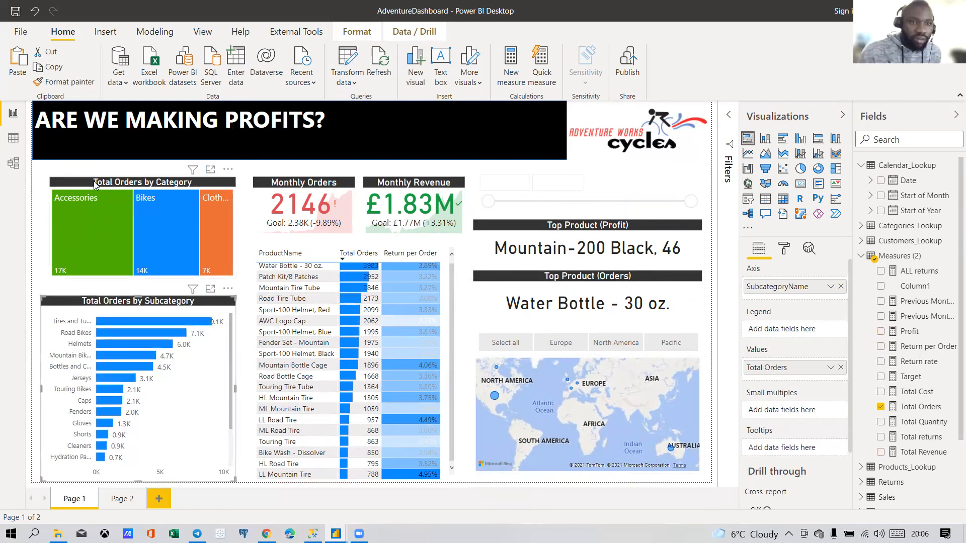
left_click_drag(94, 186, 83, 186)
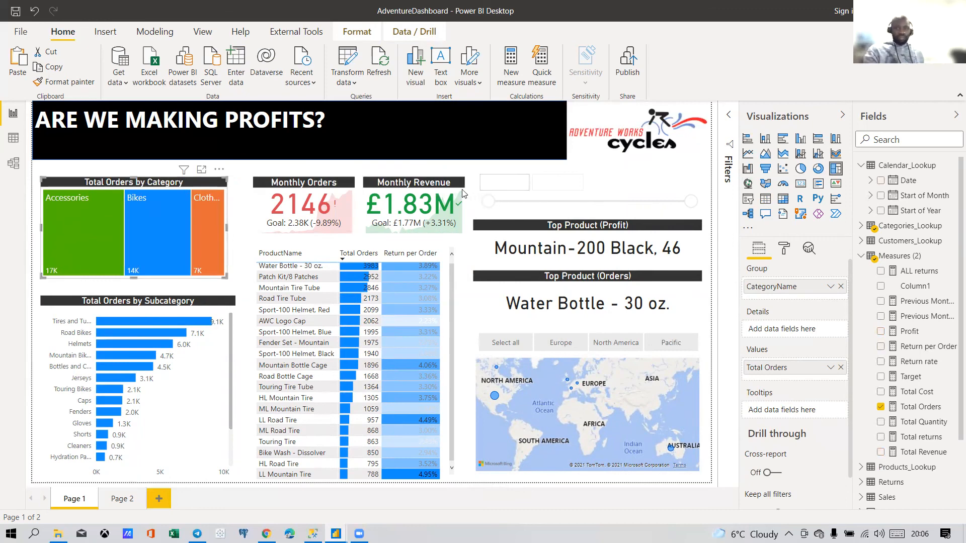
Step: Set the date slicer's slider color to black
left_click(524, 176)
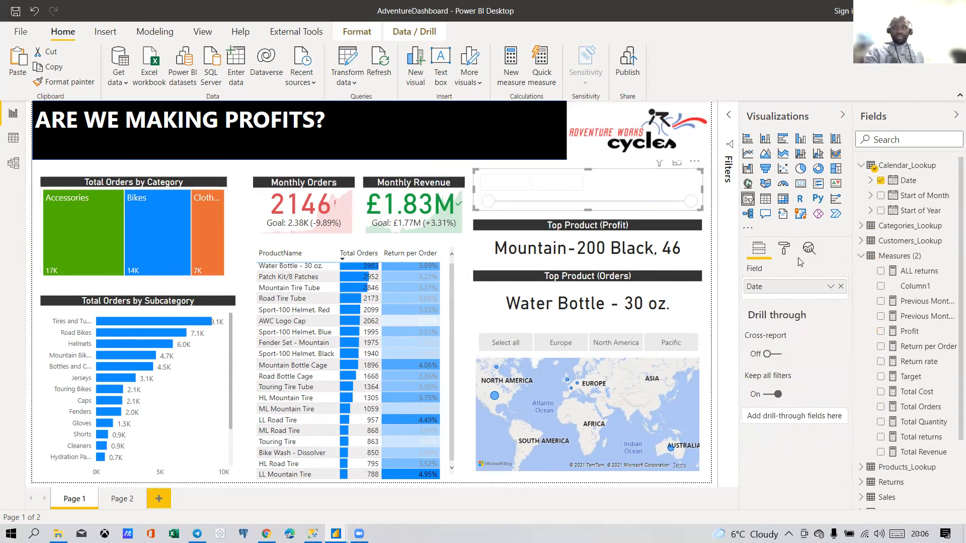
left_click(785, 249)
left_click(776, 319)
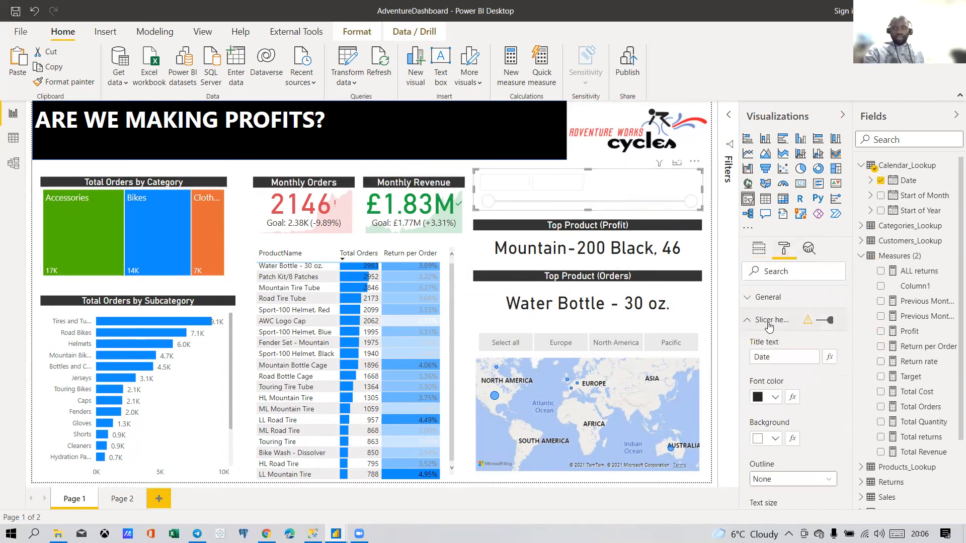
left_click(775, 397)
left_click(774, 397)
scroll(804, 432, "down", 2)
scroll(807, 434, "down", 3)
scroll(789, 392, "up", 5)
left_click(765, 321)
left_click(768, 367)
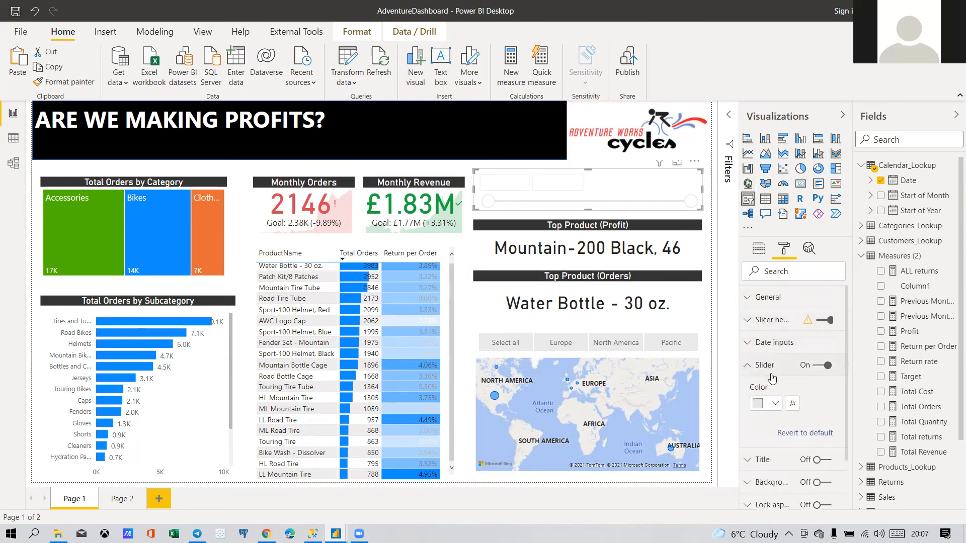
left_click(775, 404)
left_click(771, 345)
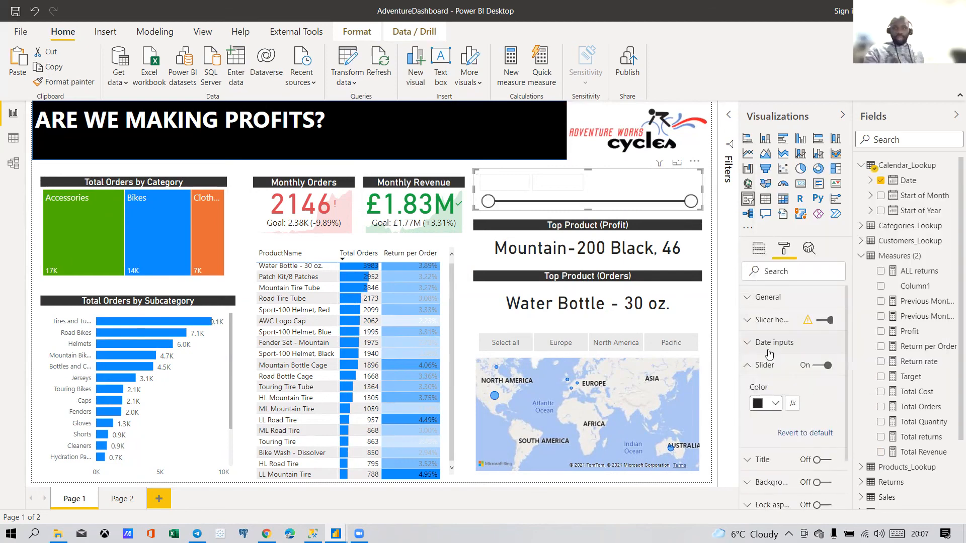
Step: Set the font color of the date slicer's date inputs to black
scroll(788, 402, "down", 3)
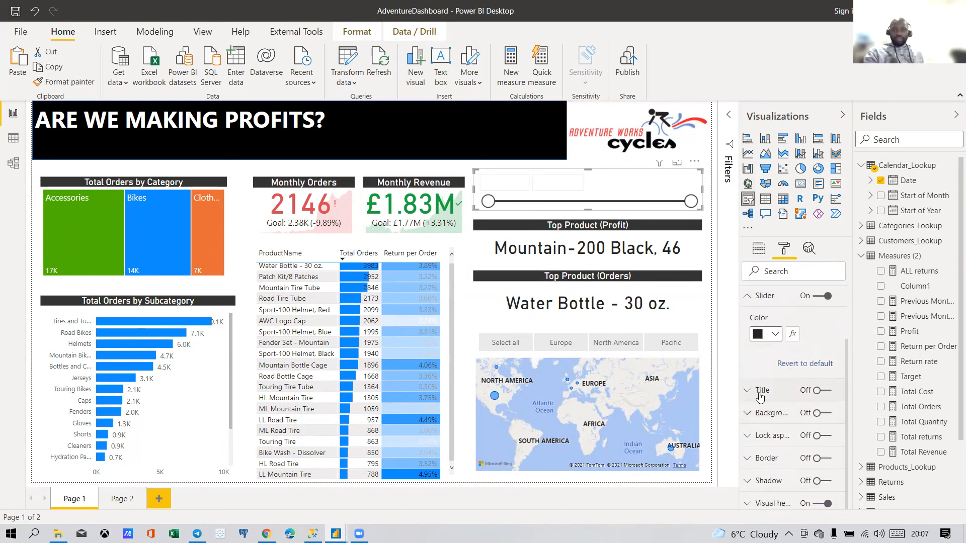
scroll(762, 387, "up", 2)
left_click(766, 347)
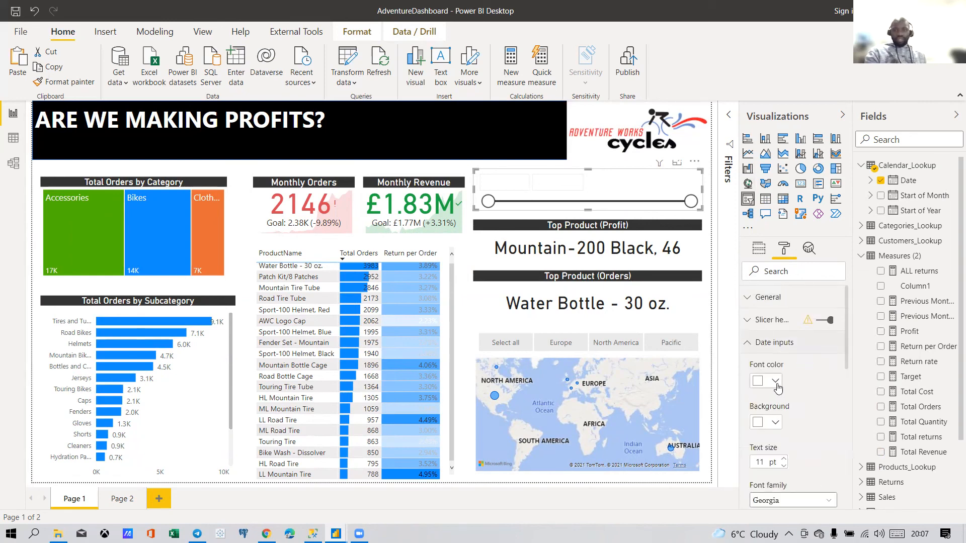
left_click(775, 382)
left_click(770, 327)
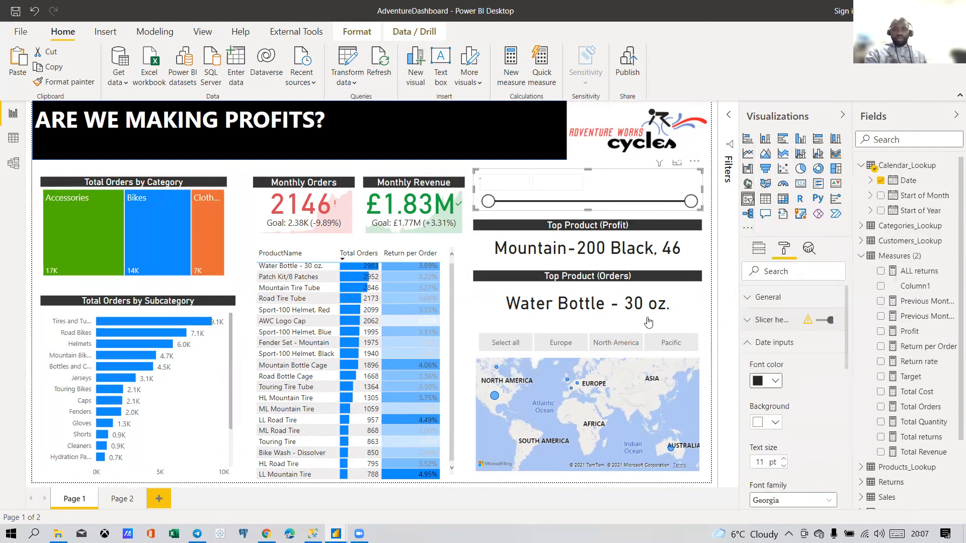
left_click(461, 292)
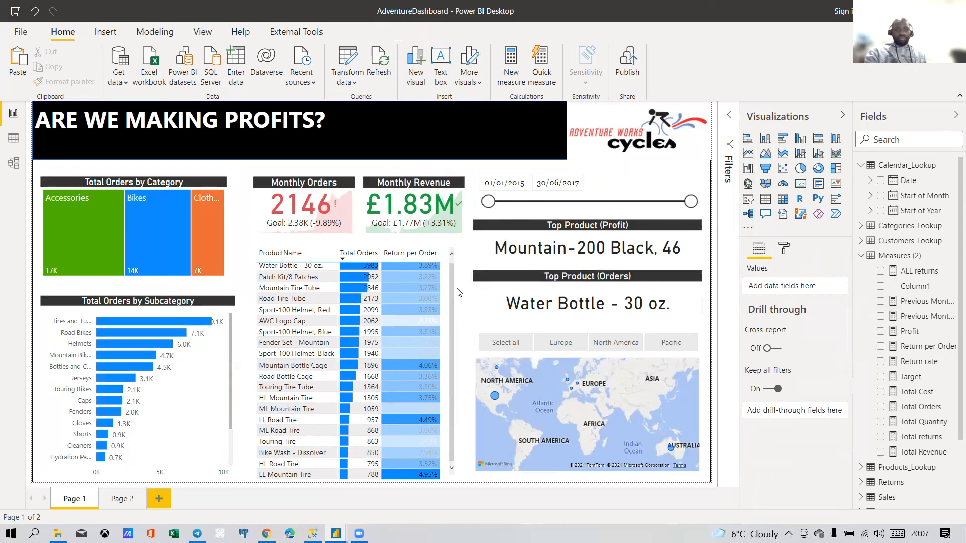
Step: Change the font color of the date slicer's date inputs to orange
left_click(628, 182)
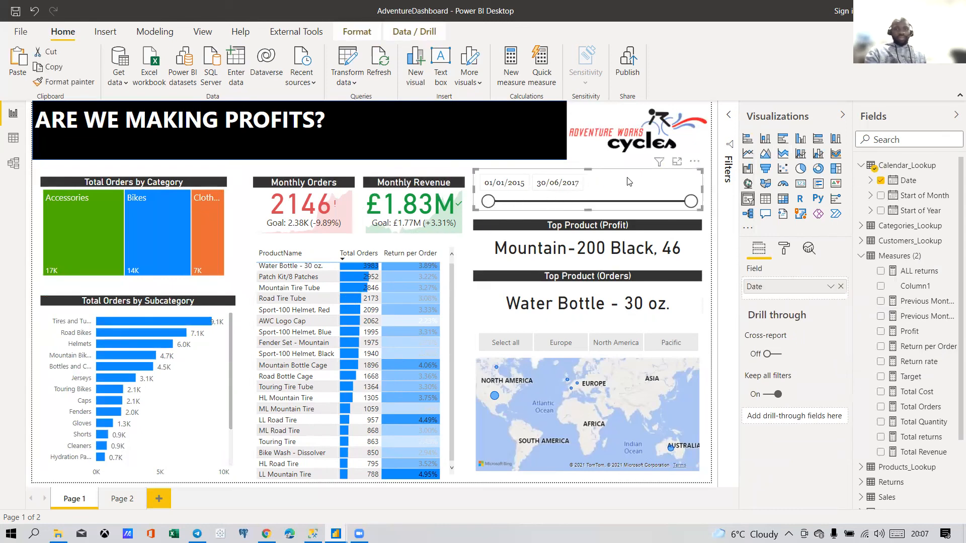
left_click(785, 249)
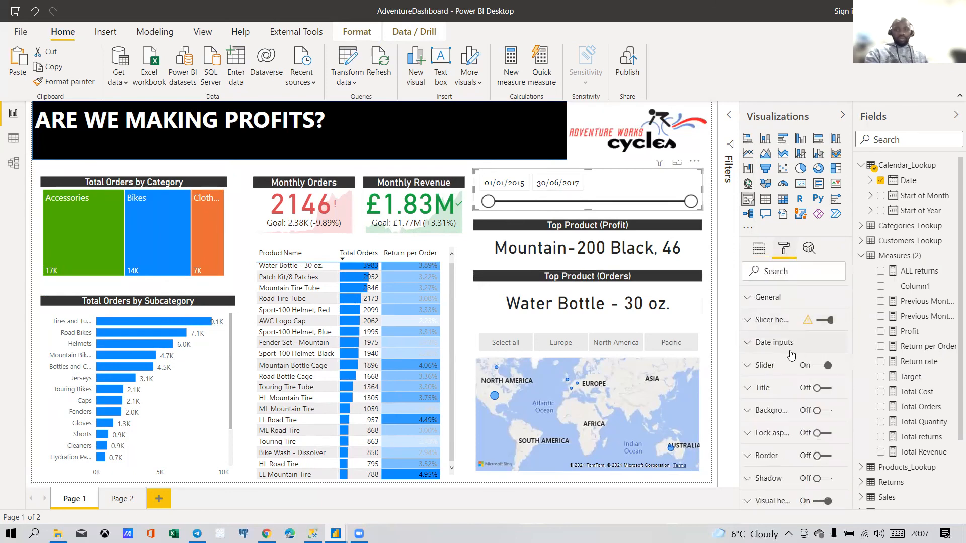
left_click(775, 343)
left_click(776, 383)
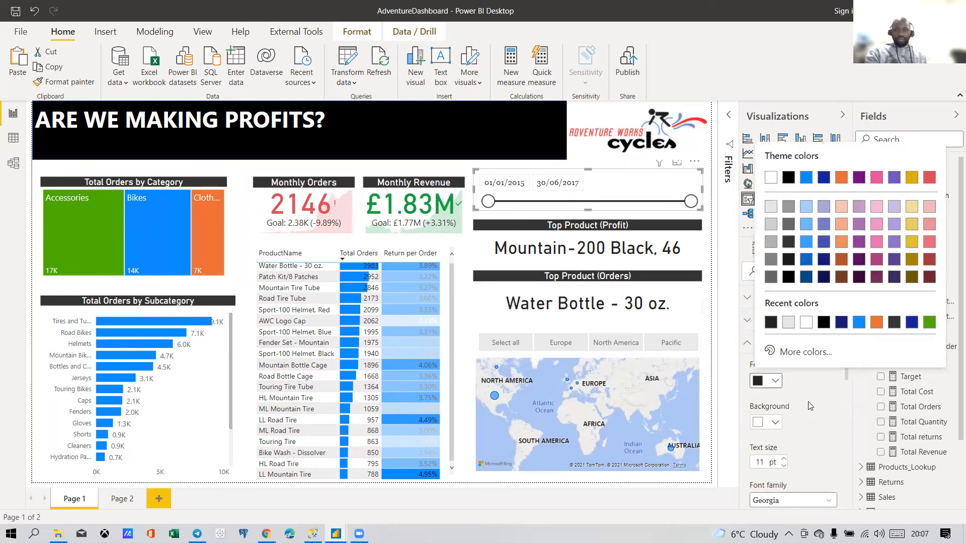
left_click(876, 322)
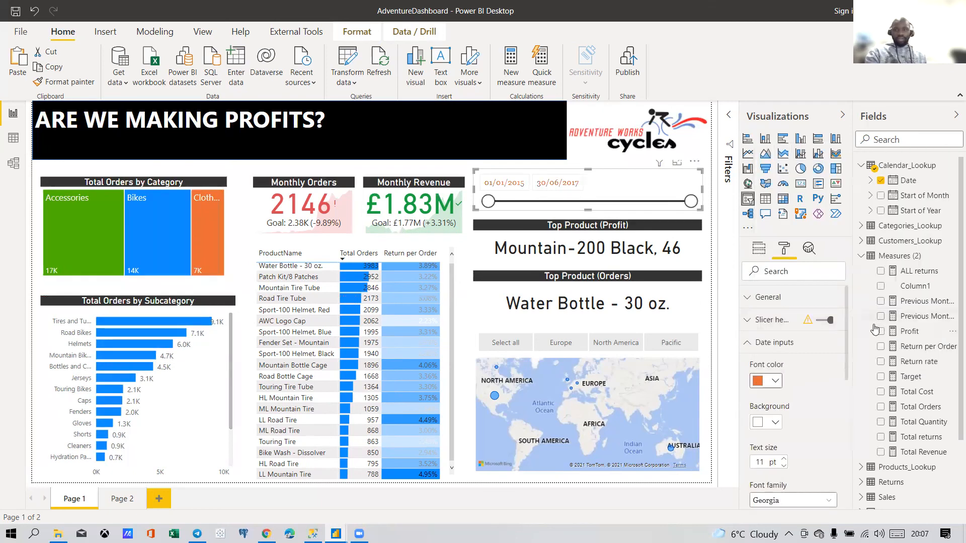
Step: Make the date slicer's date inputs bold and set their text size to 12 pt
scroll(792, 411, "down", 3)
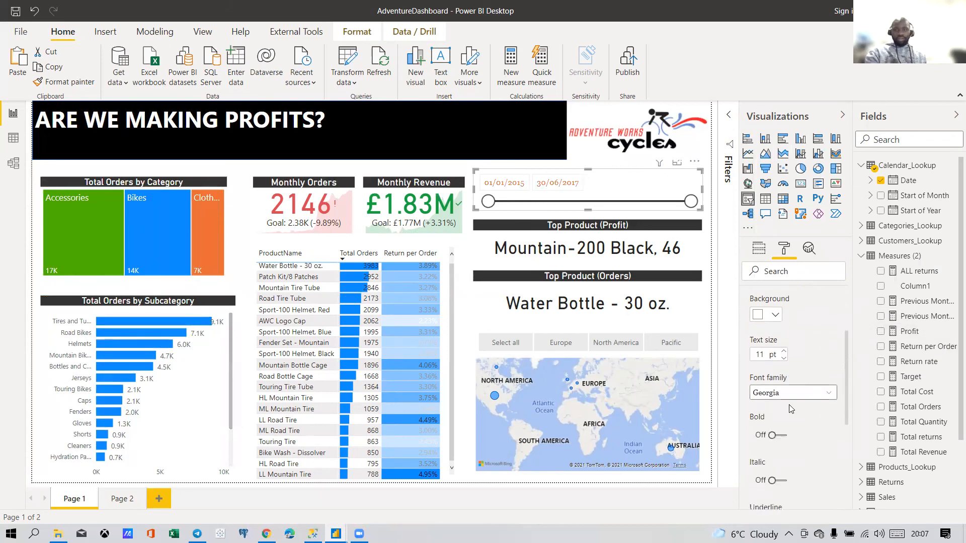
left_click(782, 416)
scroll(784, 419, "up", 2)
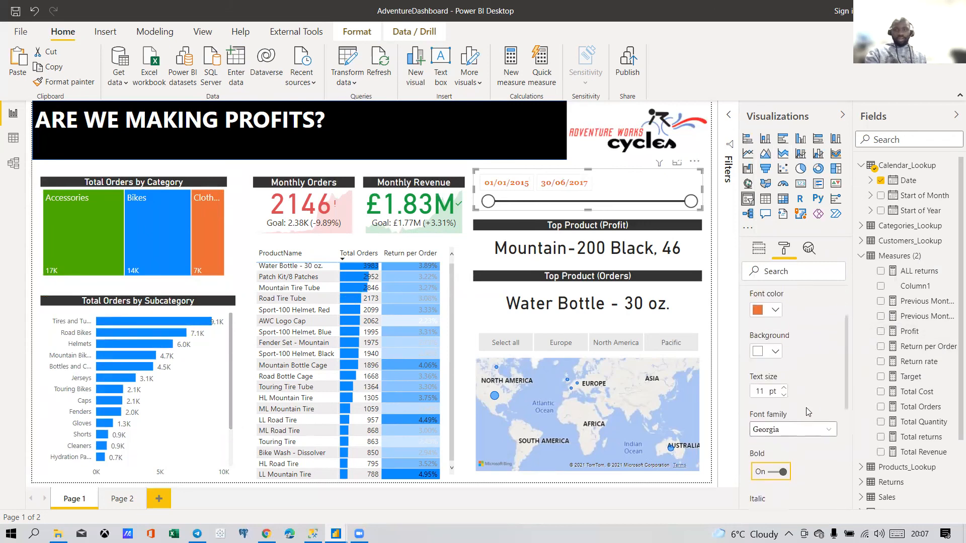
left_click(784, 396)
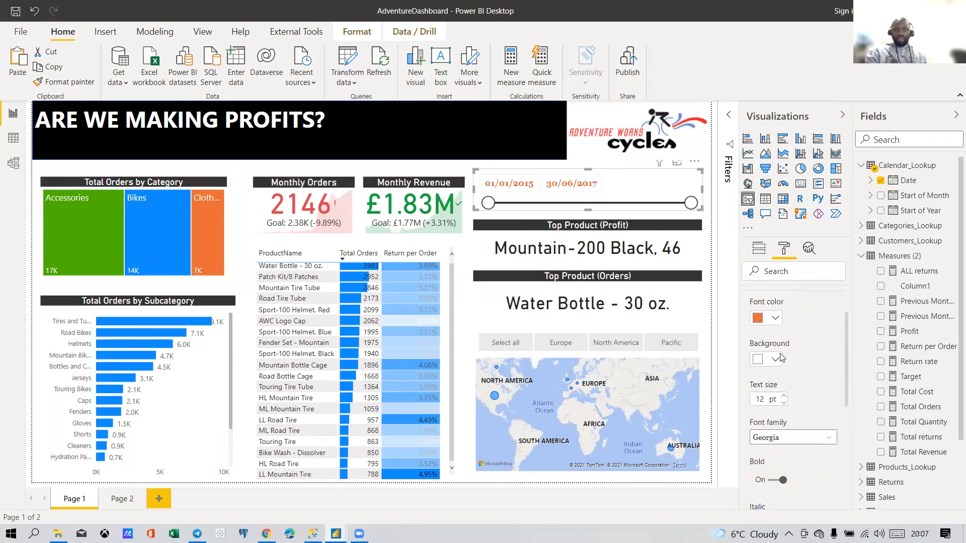
Step: Try a darker orange for the date slicer's dates and settle on a custom bright green font color
left_click(775, 320)
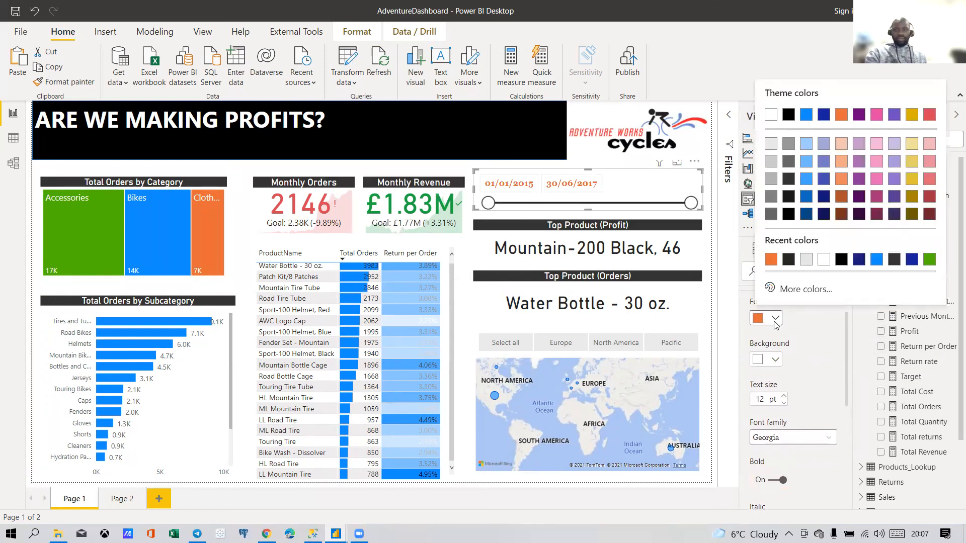
left_click(841, 203)
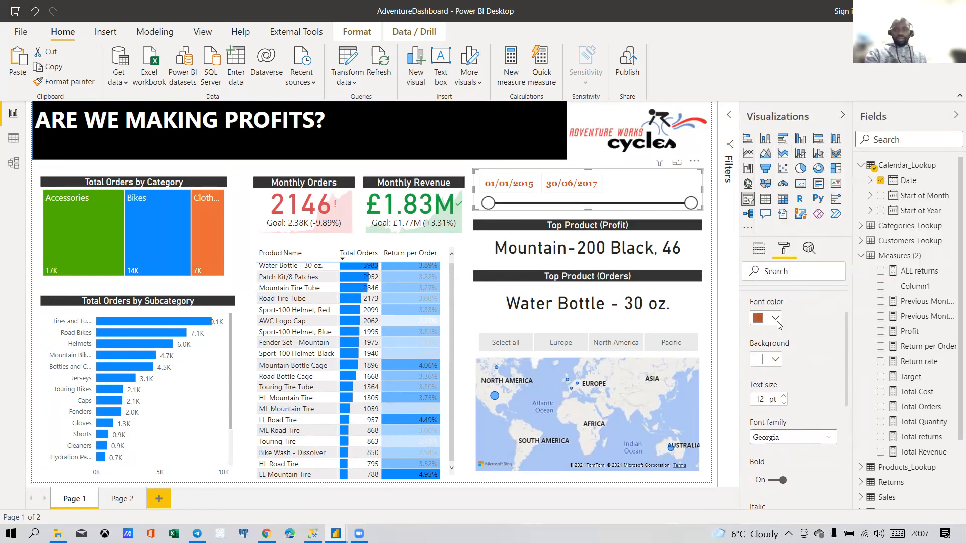
left_click(775, 318)
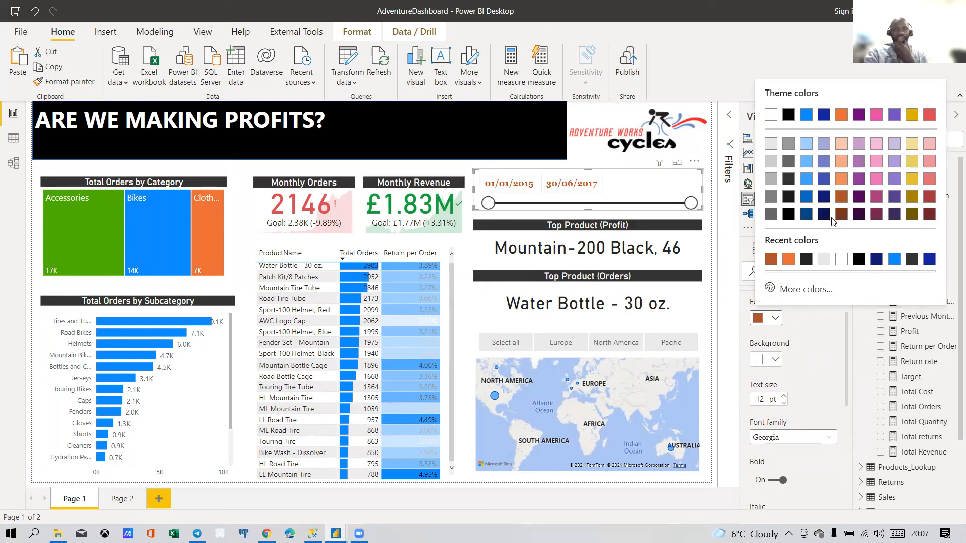
left_click(788, 289)
left_click_drag(805, 242, 824, 237)
left_click_drag(890, 134, 928, 103)
left_click(834, 339)
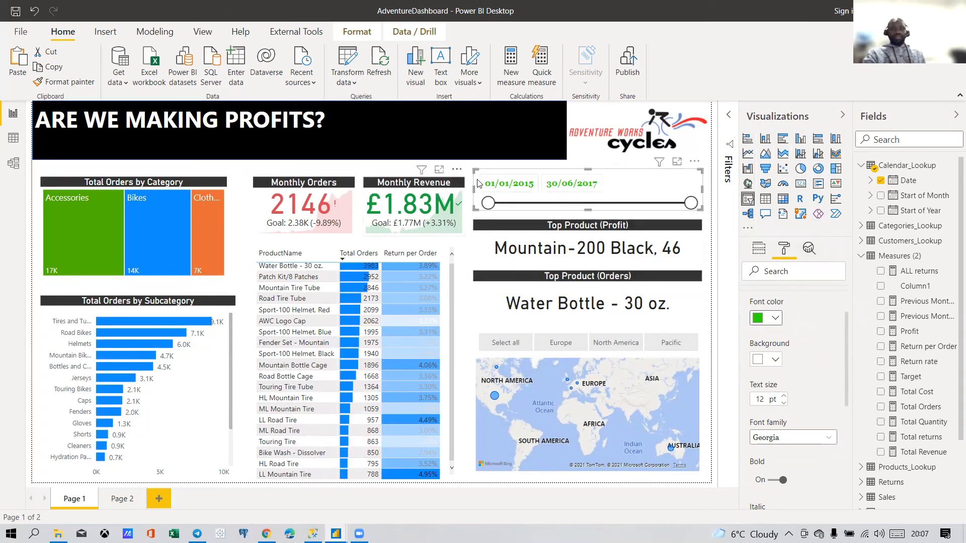
scroll(814, 350, "down", 3)
scroll(815, 351, "down", 5)
scroll(791, 347, "up", 8)
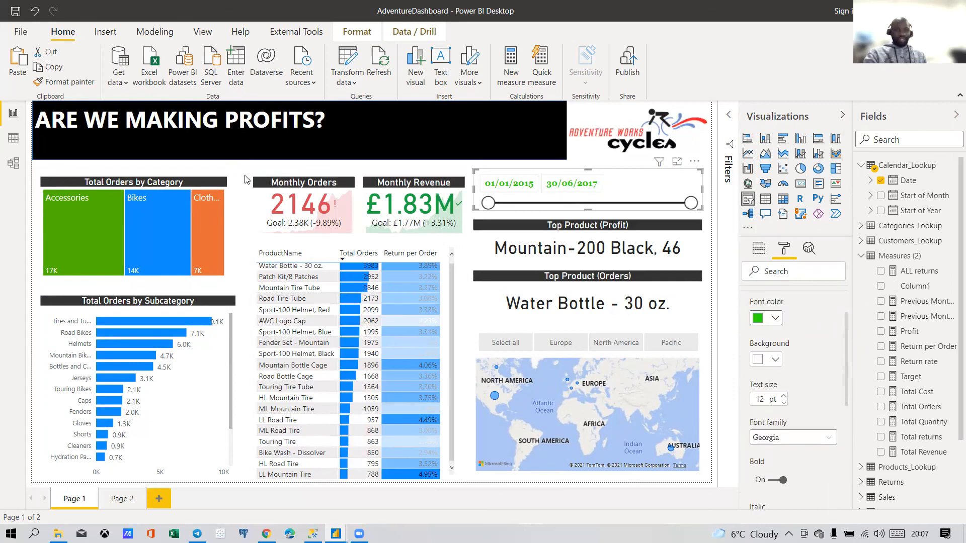
left_click(243, 179)
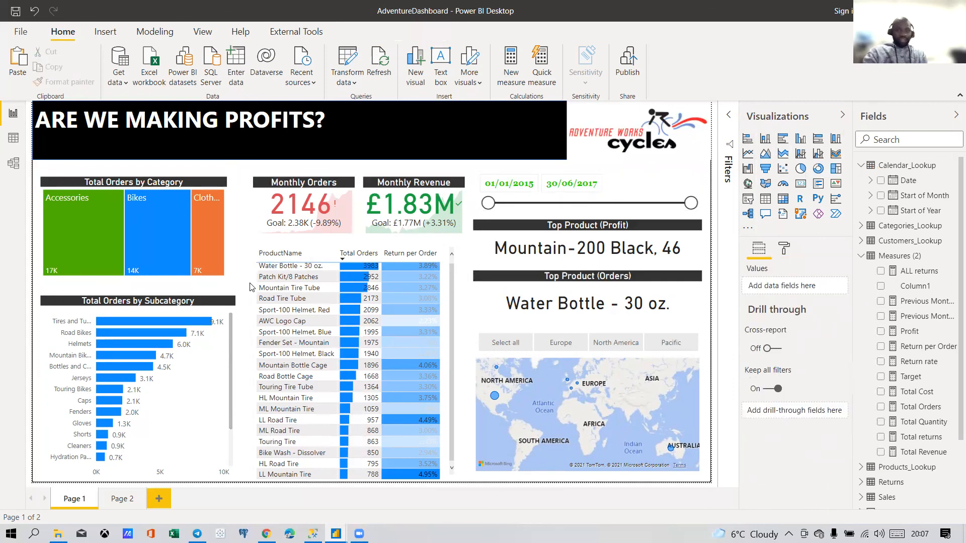
Step: Narrow the Total Orders by Subcategory chart to the treemap's width and turn off its data labels
left_click(231, 305)
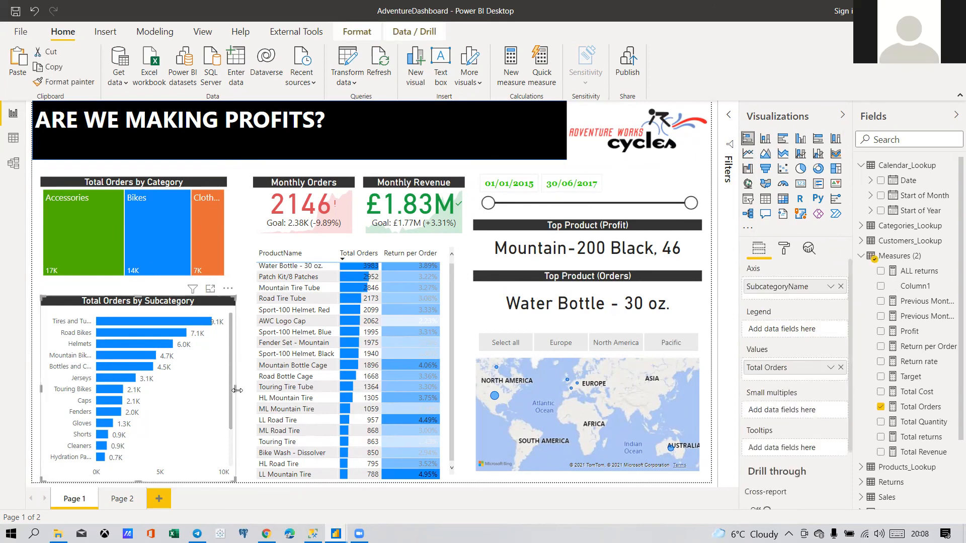
left_click_drag(233, 395, 227, 392)
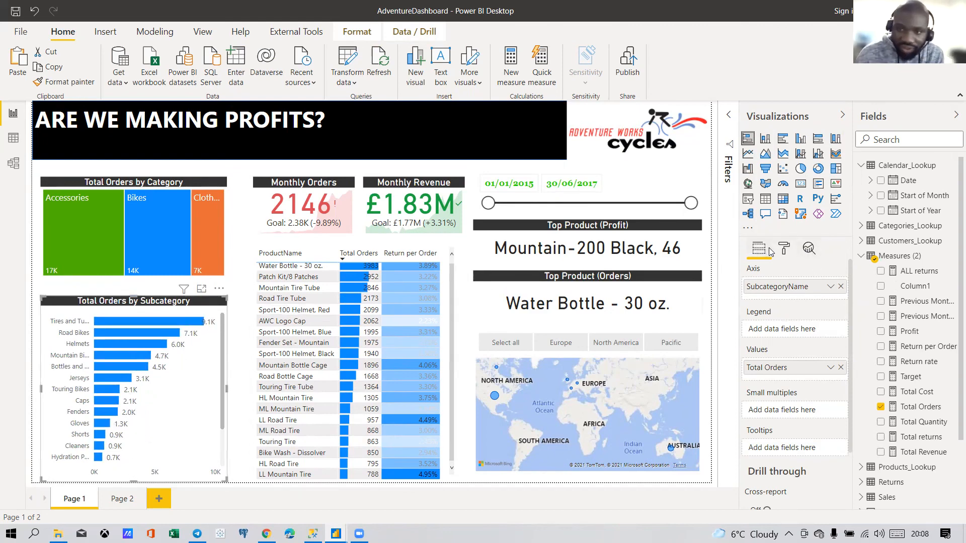
left_click(782, 250)
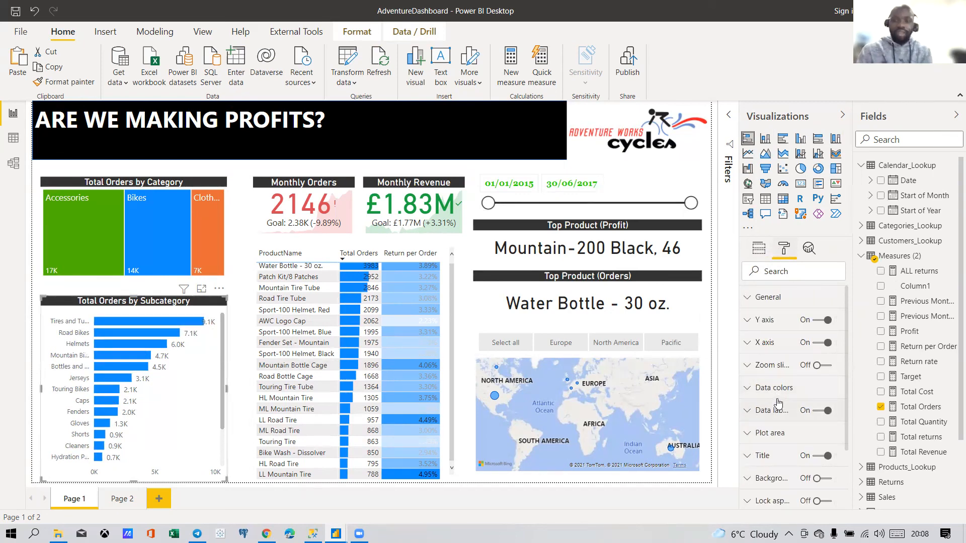
scroll(777, 408, "down", 3)
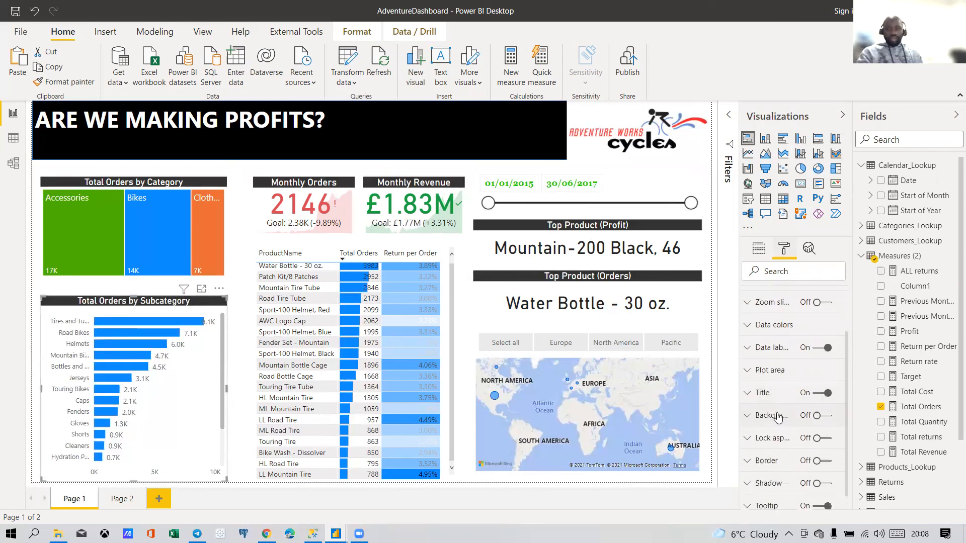
scroll(777, 416, "up", 3)
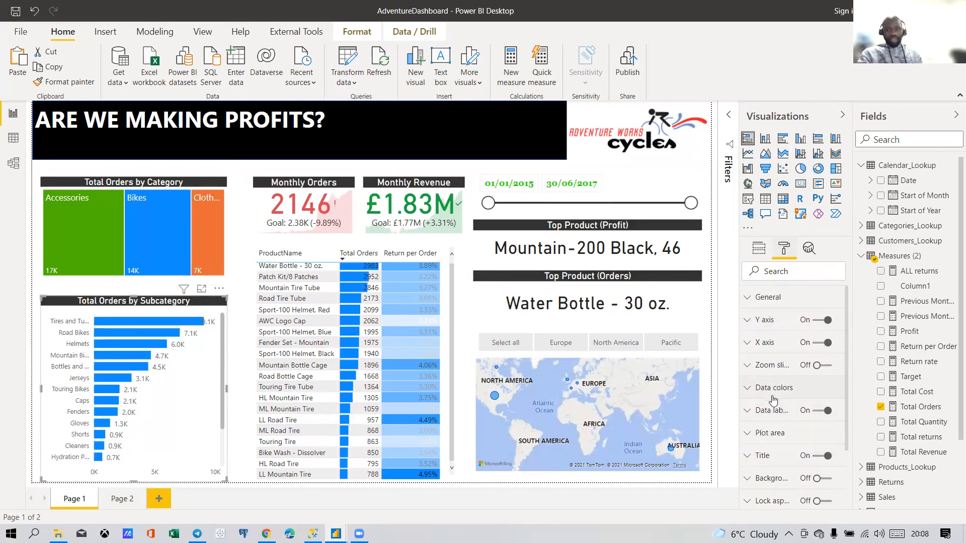
left_click(822, 413)
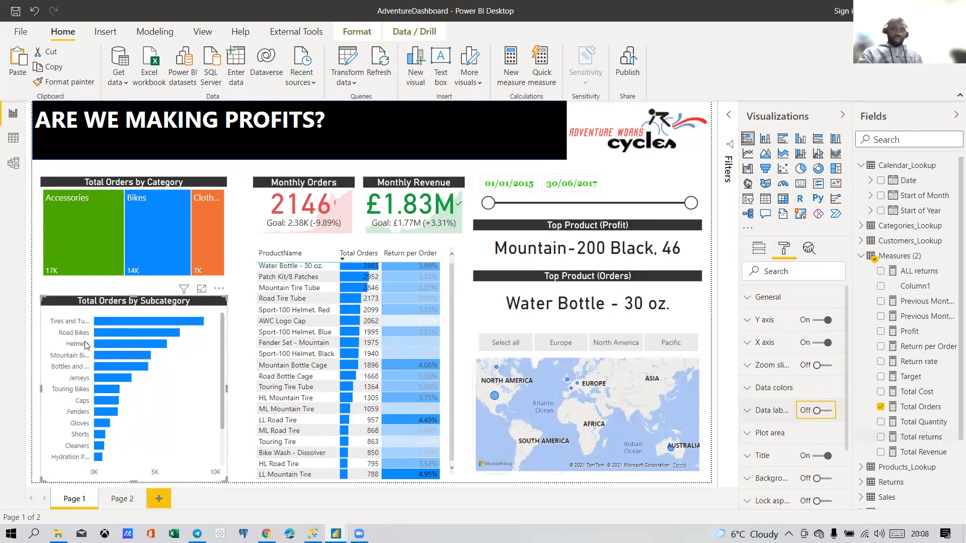
left_click(237, 282)
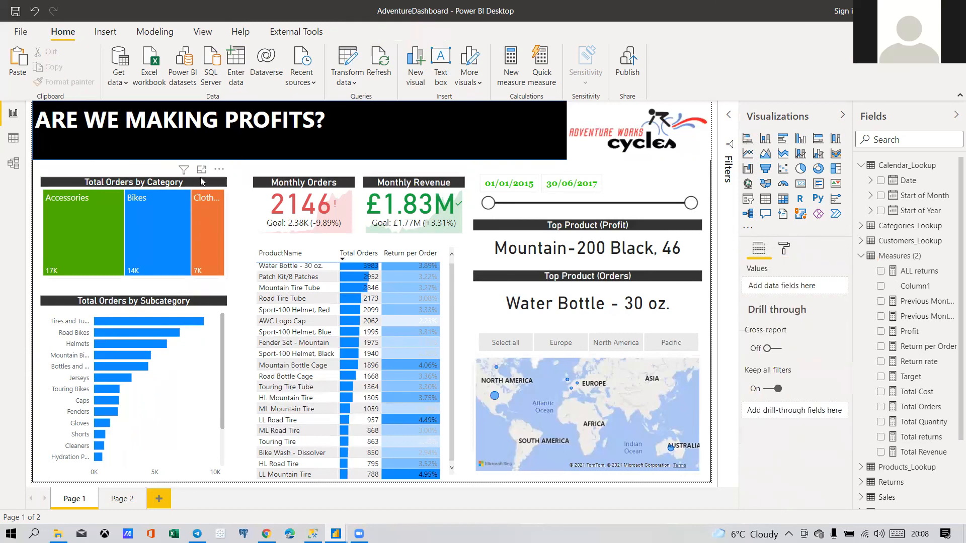
left_click(200, 185)
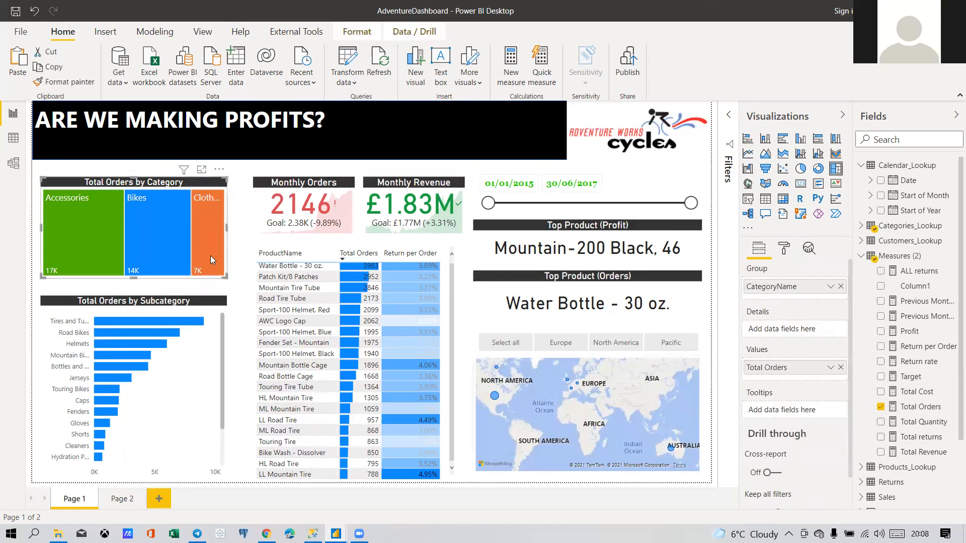
left_click(235, 277)
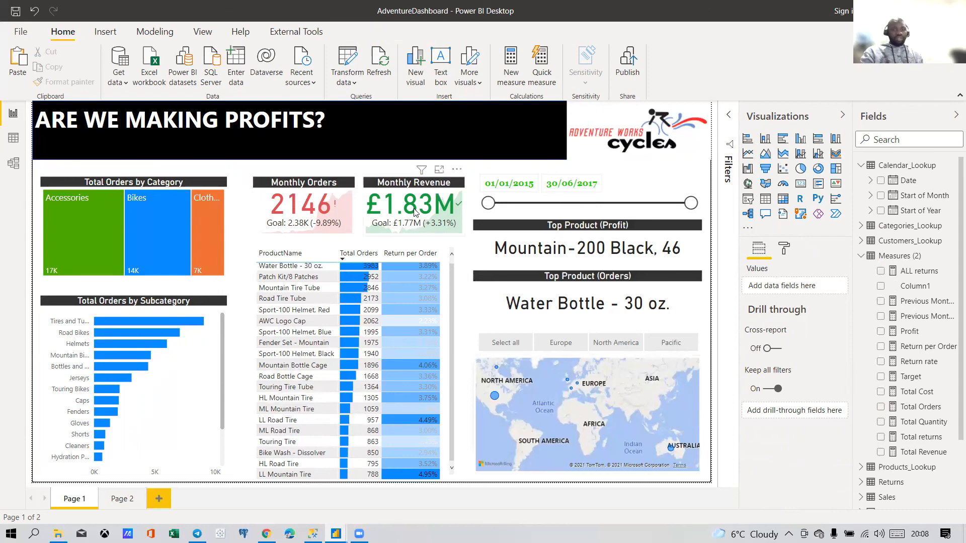
Step: Narrow the product table slightly and reduce the width of the Monthly Orders card
left_click(452, 332)
mouse_move(455, 364)
left_mouse_down()
mouse_move(464, 366)
mouse_move(453, 362)
left_mouse_up()
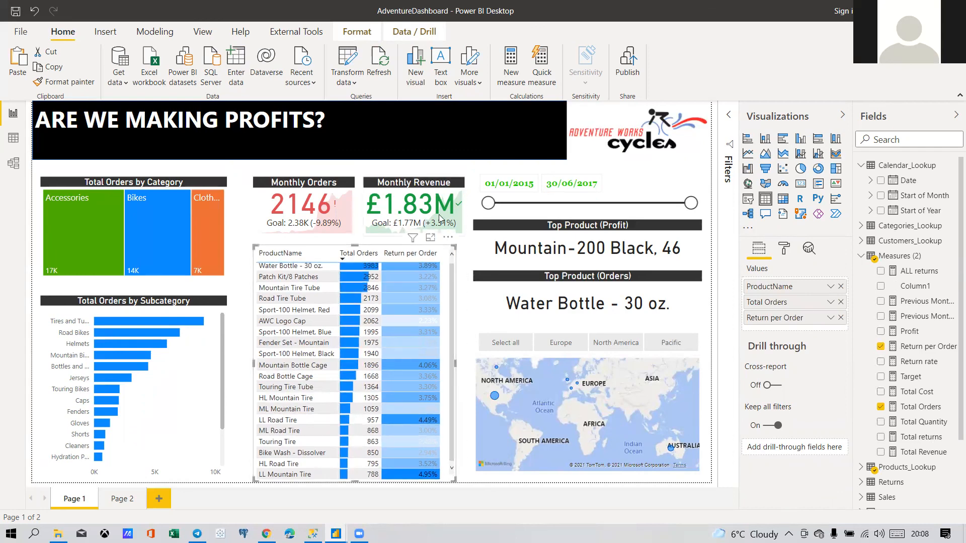
left_click(342, 190)
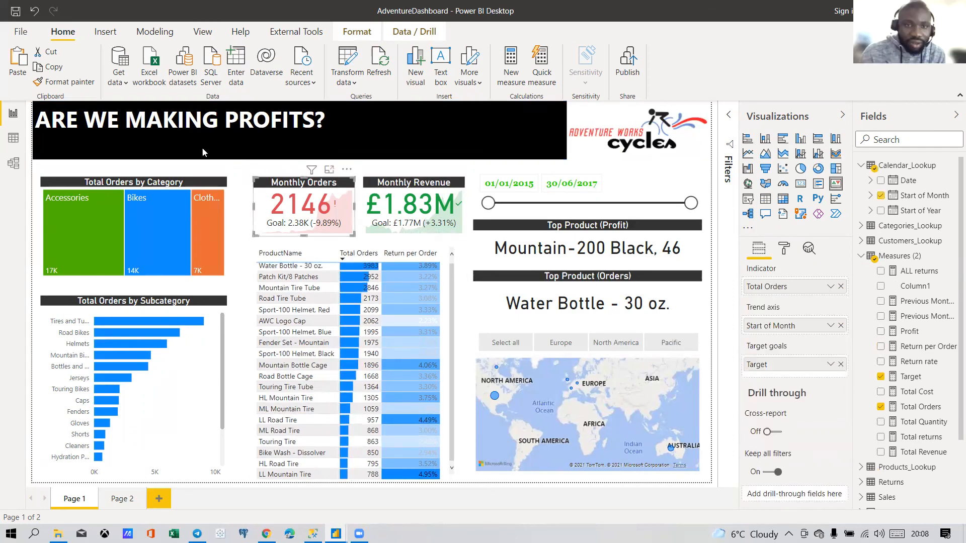
left_click(55, 83)
left_click(365, 227)
left_click(353, 230)
left_click_drag(355, 234, 345, 235)
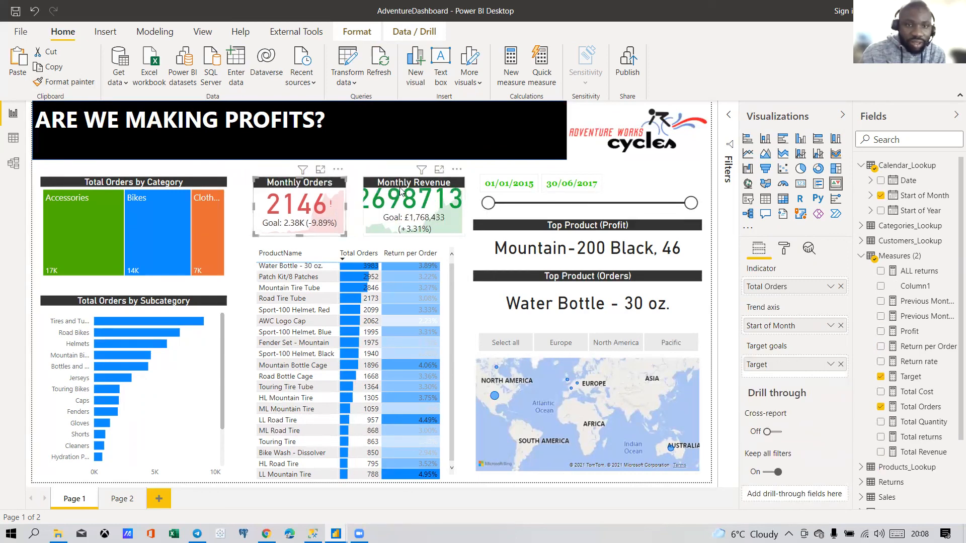
Step: Move the Monthly Revenue card closer to the Monthly Orders card and widen it to 400
mouse_move(396, 184)
left_mouse_down()
mouse_move(381, 184)
mouse_move(391, 188)
left_mouse_up()
left_click_drag(454, 243, 559, 240)
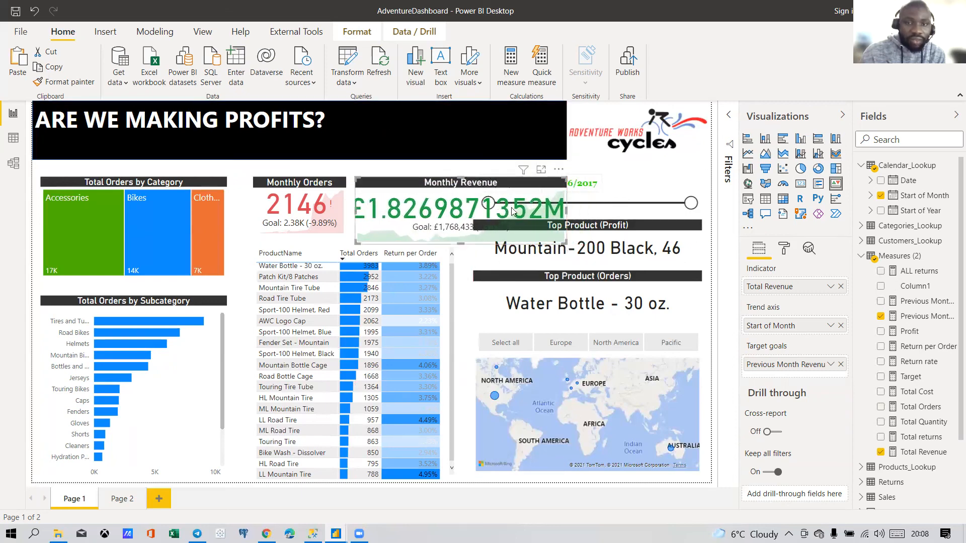
Step: Set the display units of the Monthly Revenue card's indicator to Millions
left_click(781, 250)
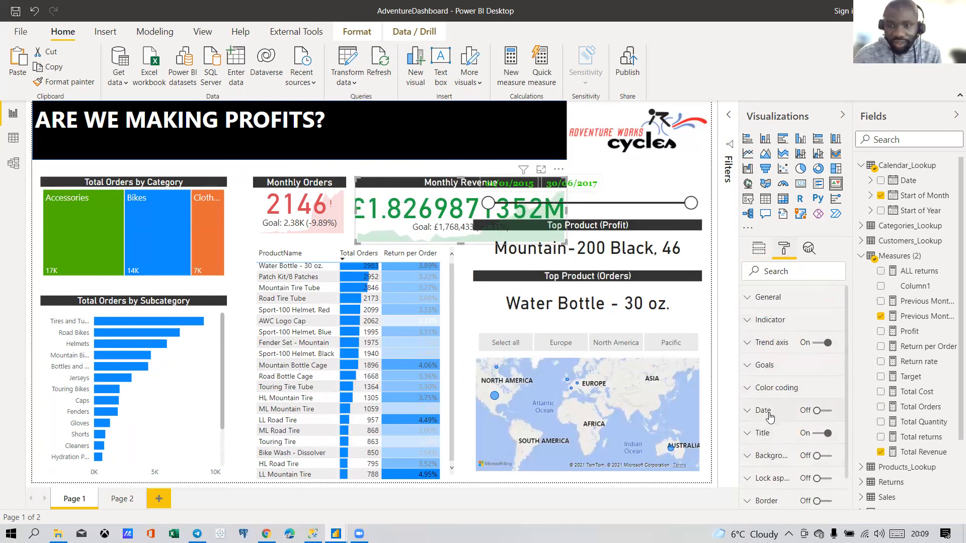
left_click(764, 347)
left_click(764, 346)
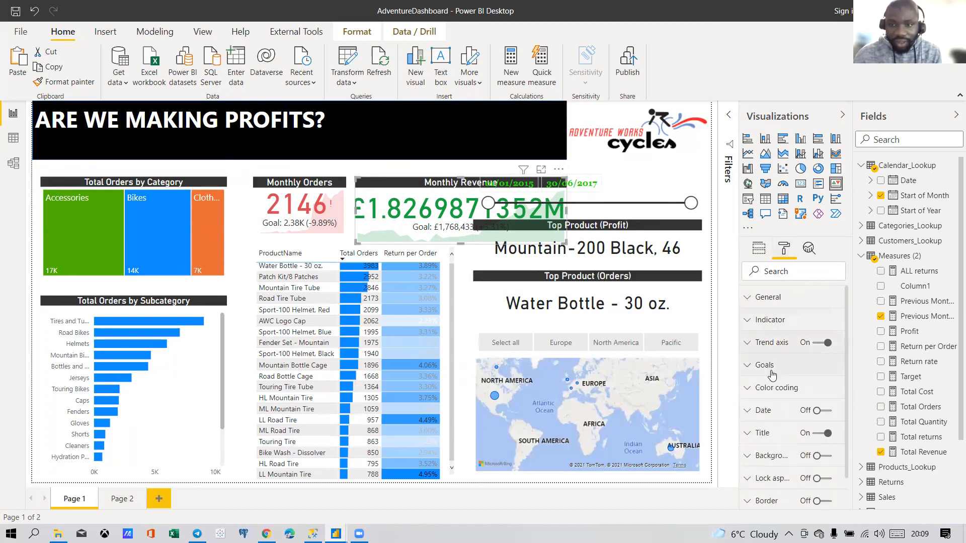
left_click(771, 371)
left_click(770, 372)
scroll(768, 379, "down", 1)
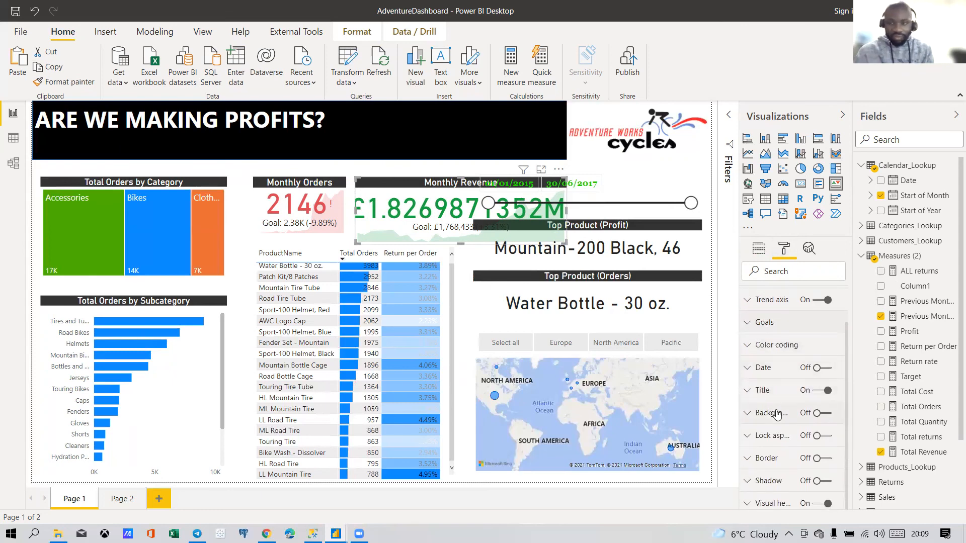
scroll(777, 380, "up", 1)
left_click(769, 298)
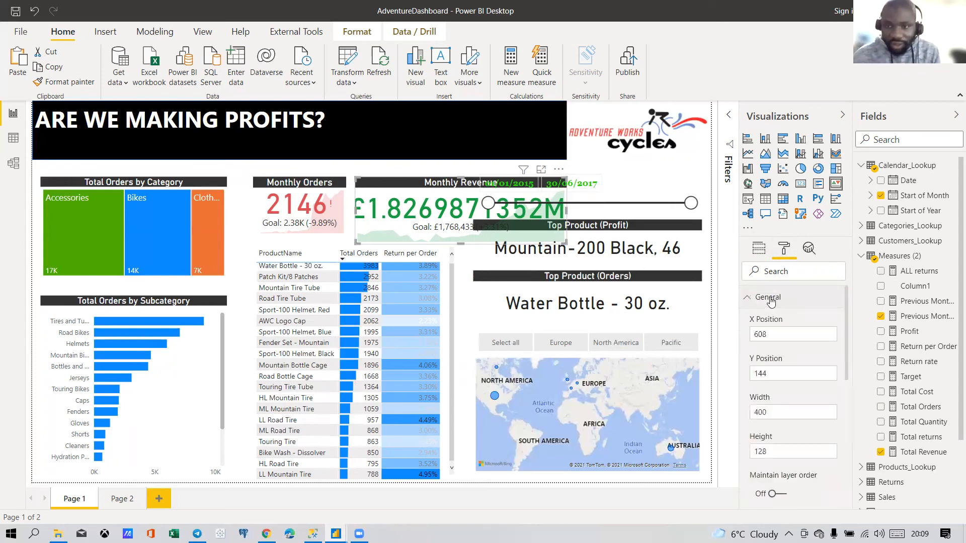
left_click(771, 300)
left_click(785, 322)
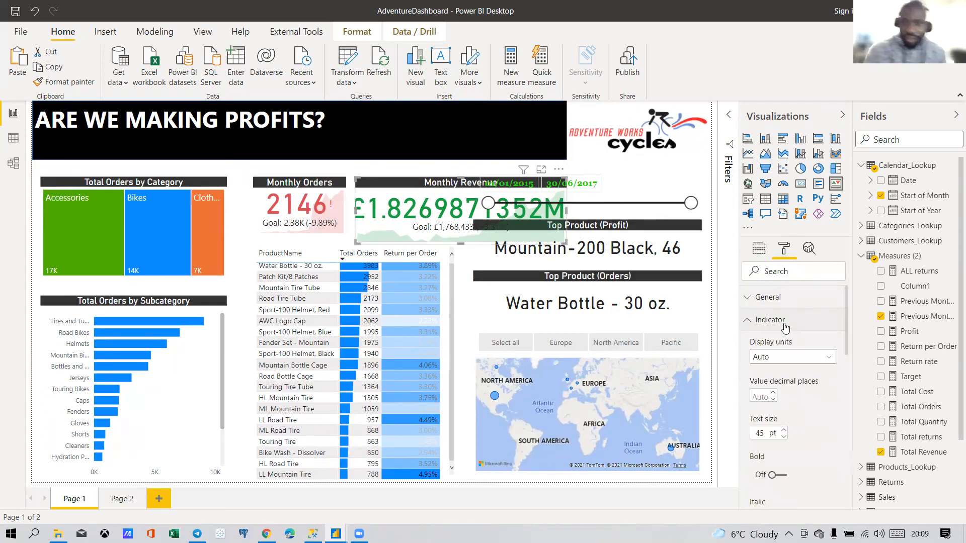
scroll(787, 334, "down", 1)
left_click(792, 295)
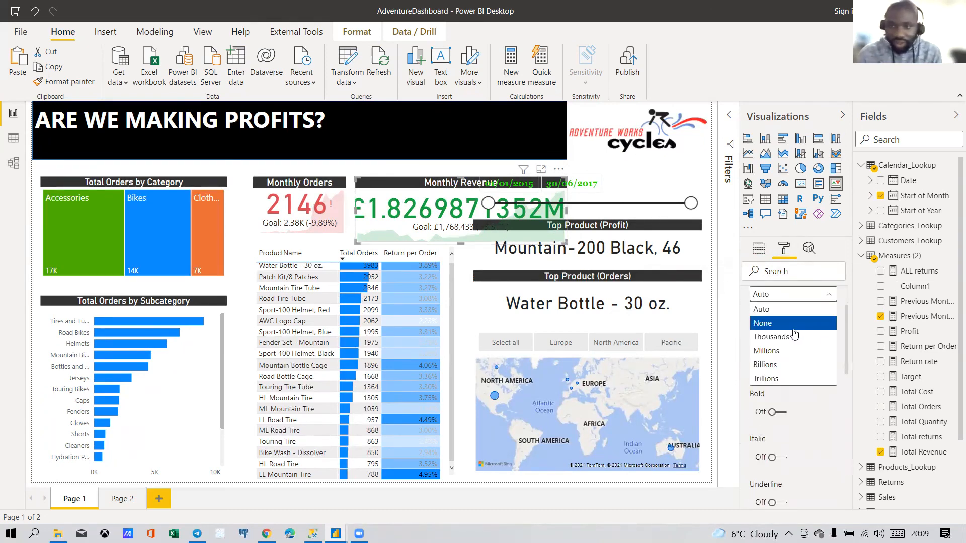
left_click(772, 355)
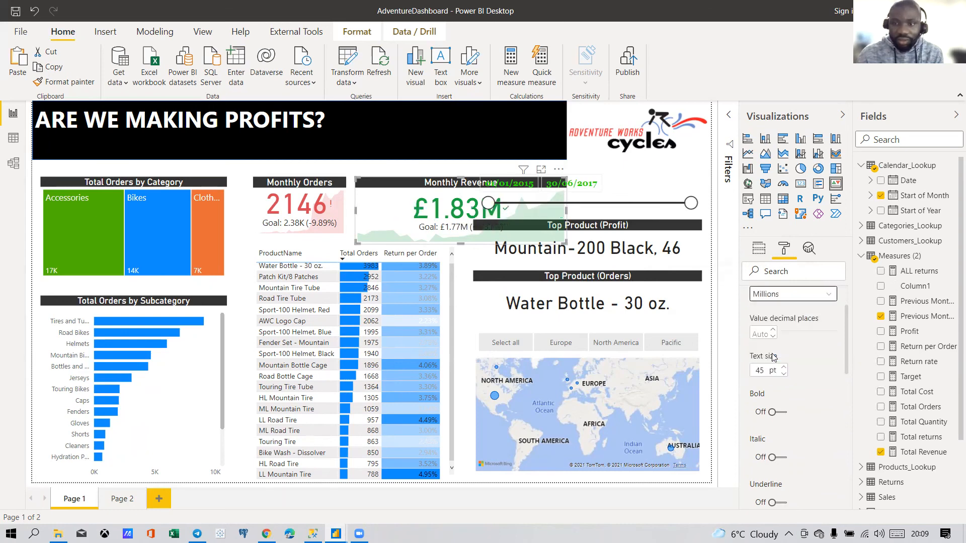
Step: Try None as the Monthly Revenue indicator's display units and restore Millions
left_click(778, 294)
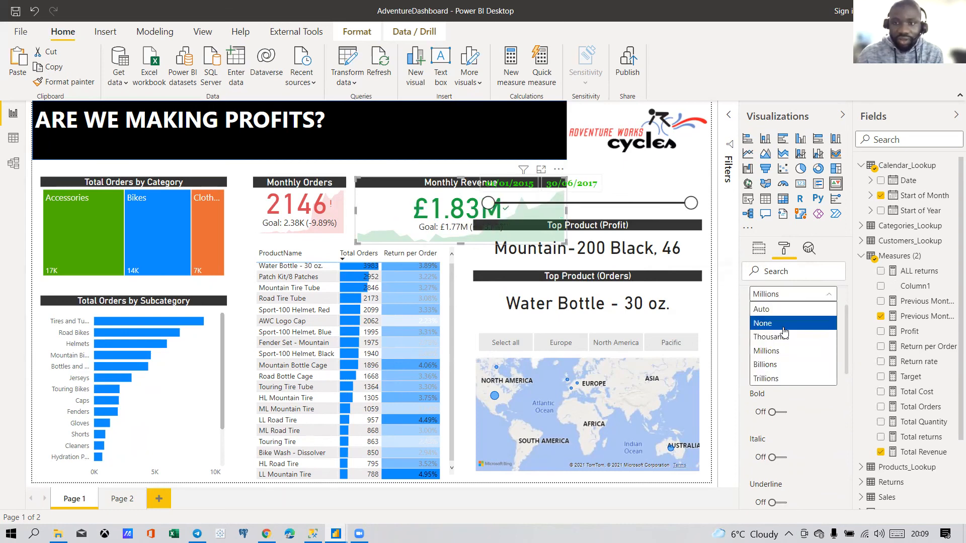
left_click(774, 323)
left_click(778, 296)
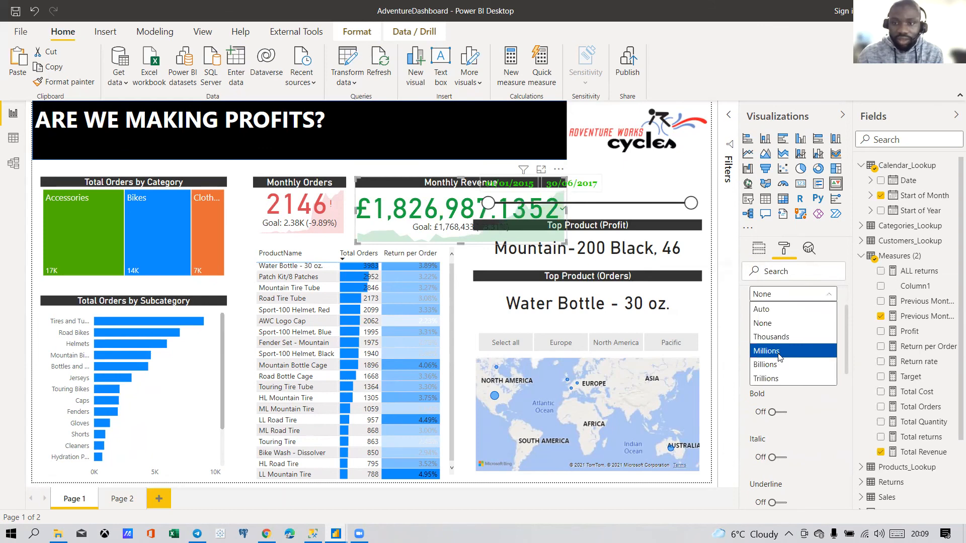
left_click(779, 353)
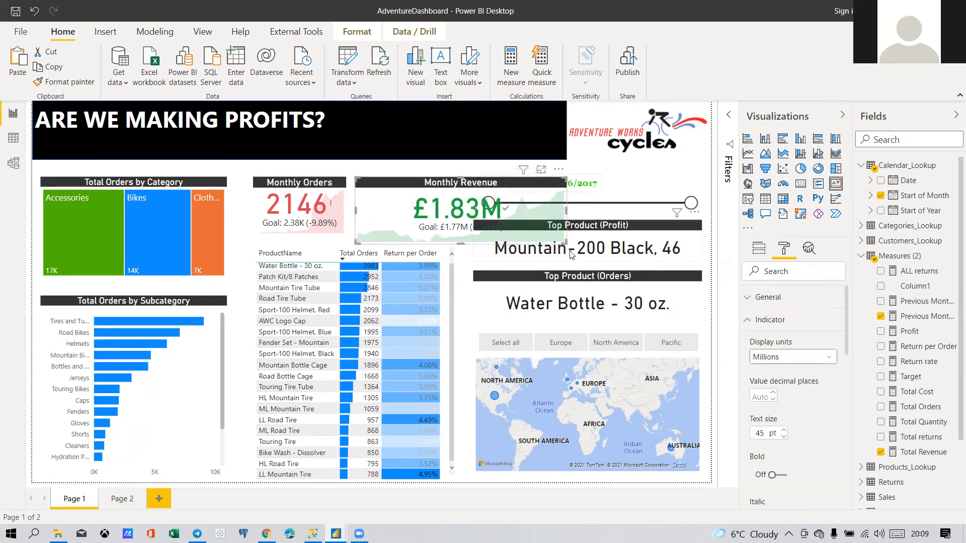
Step: Shrink the Monthly Revenue card to match the size of the neighbouring Monthly Orders card
left_click_drag(566, 244, 449, 235)
mouse_move(418, 187)
left_mouse_down()
mouse_move(315, 189)
mouse_move(418, 188)
left_mouse_up()
left_click(468, 232)
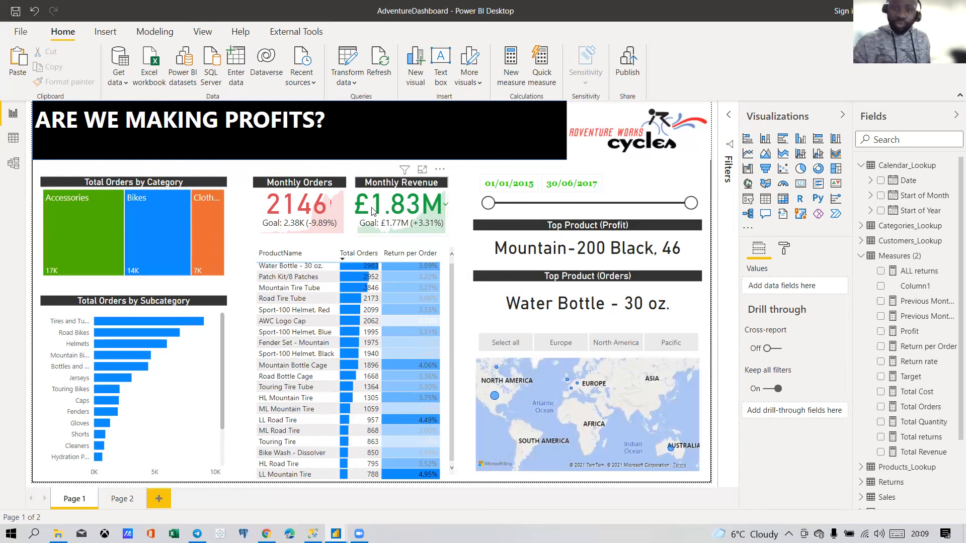
Step: Group the Monthly Orders and Monthly Revenue cards together
left_click(293, 183)
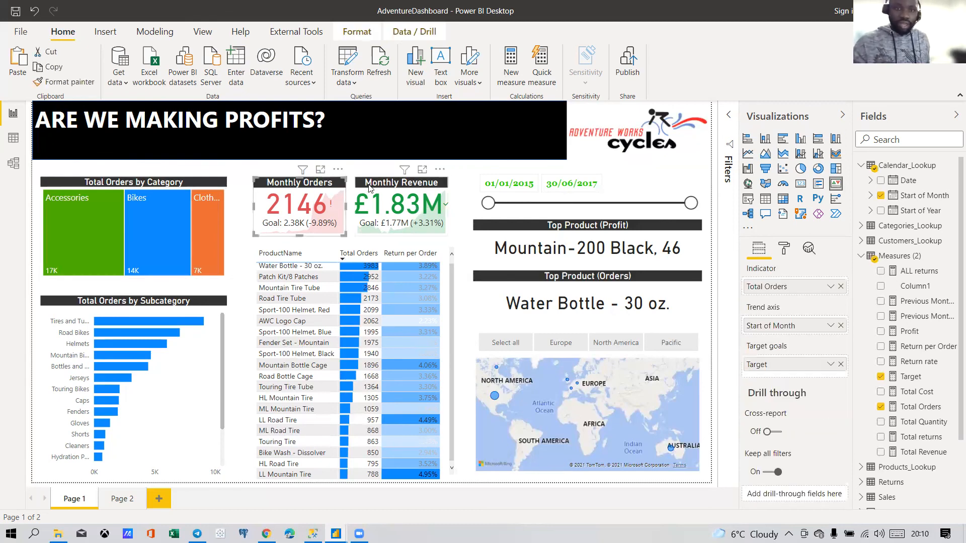
left_click(369, 188)
right_click(370, 188)
mouse_move(472, 210)
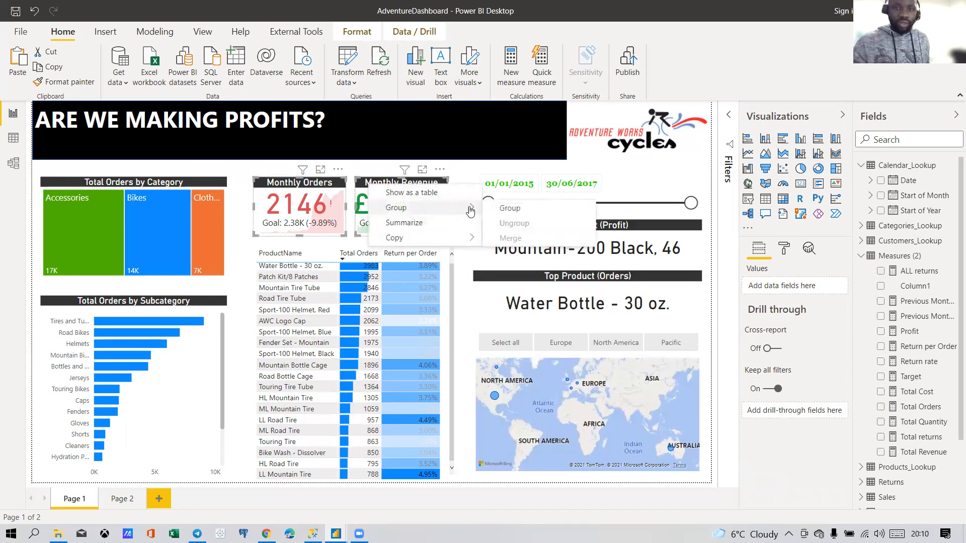
left_click(506, 210)
left_click(244, 190)
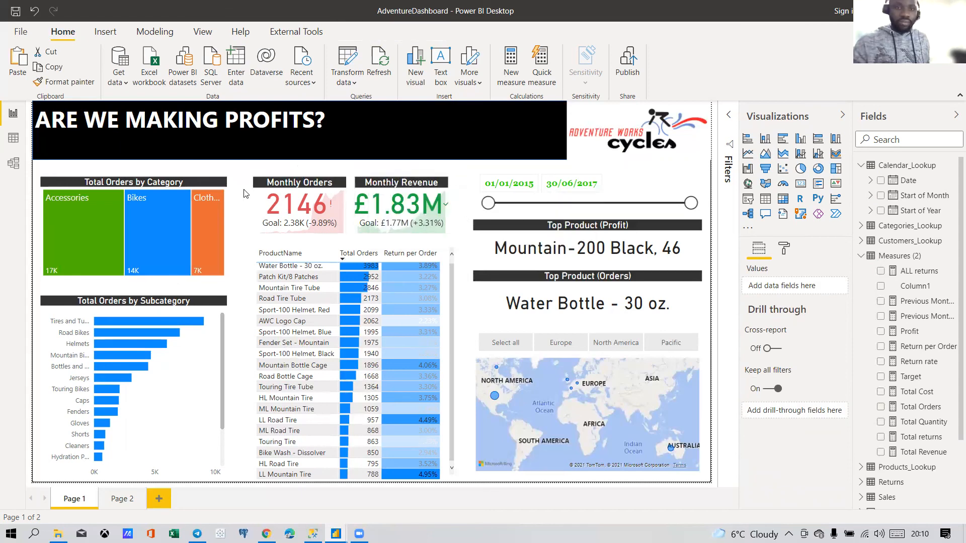
Step: Align the tops of the category treemap, the grouped monthly cards and the date slicer, and move them slightly down from the banner
left_click(198, 185)
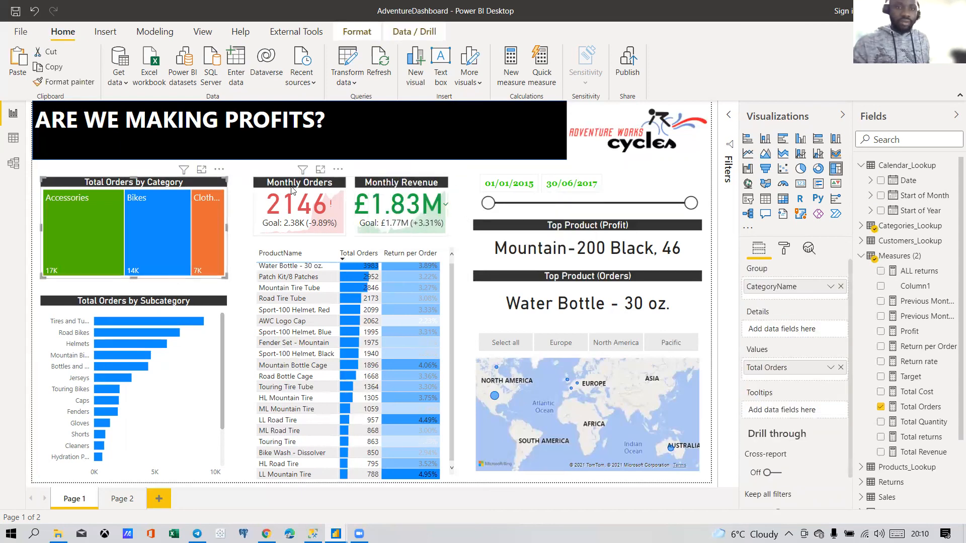
left_click(309, 184)
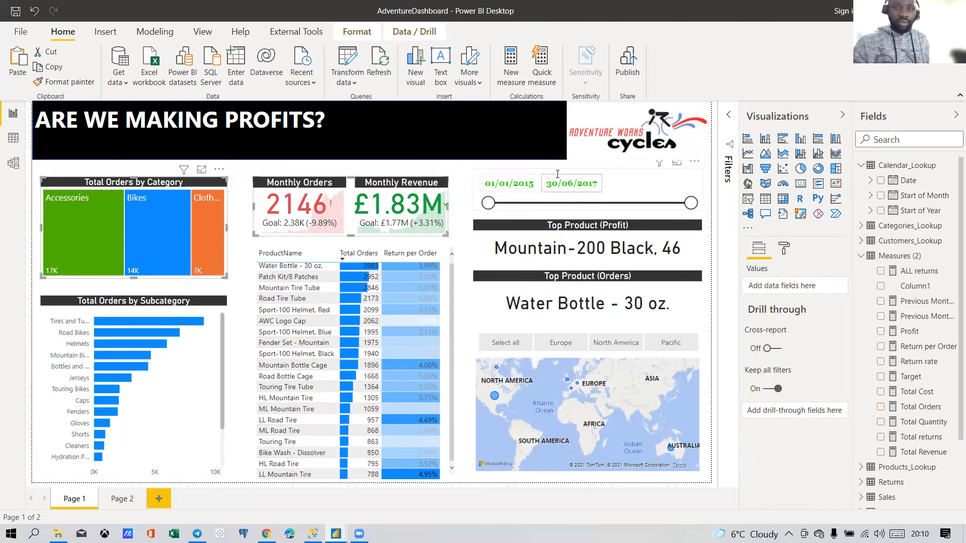
left_click(610, 177)
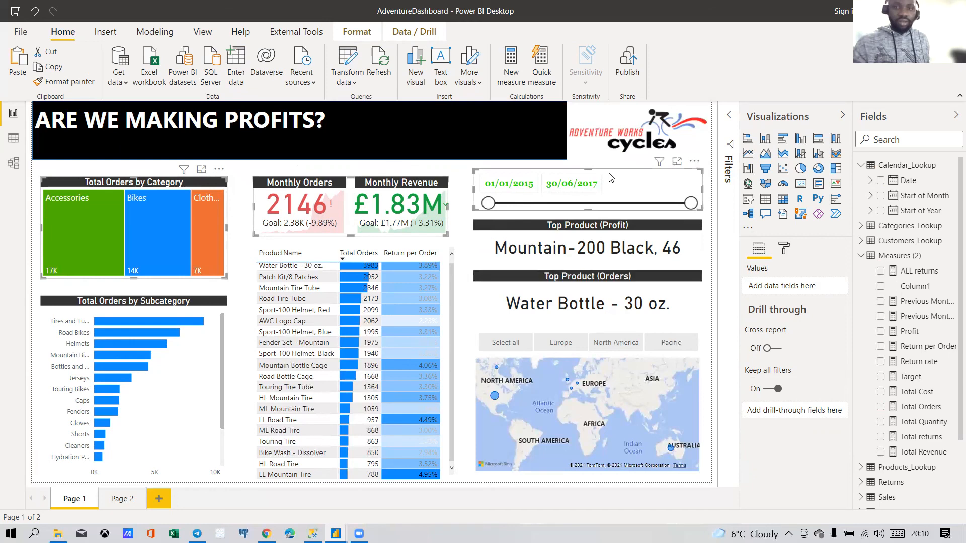
left_click(356, 31)
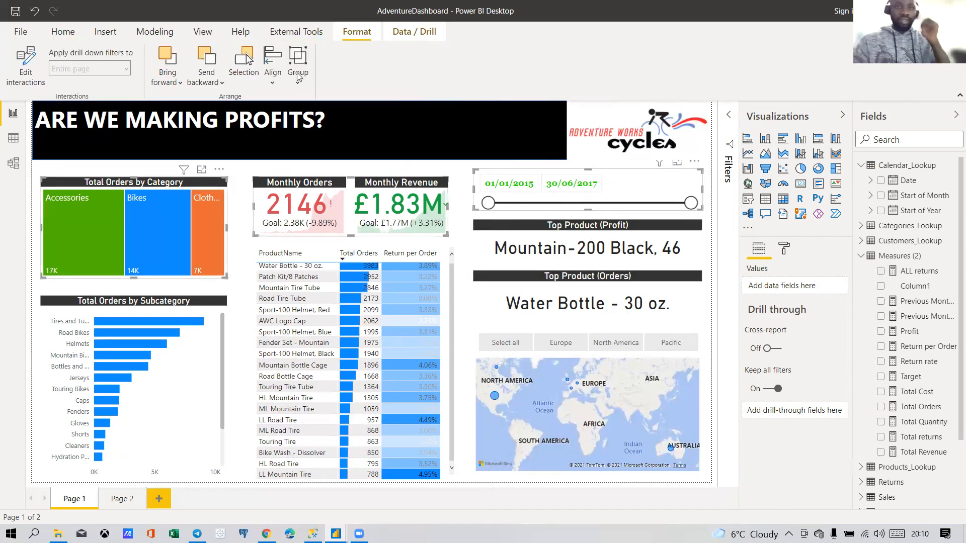
left_click(279, 81)
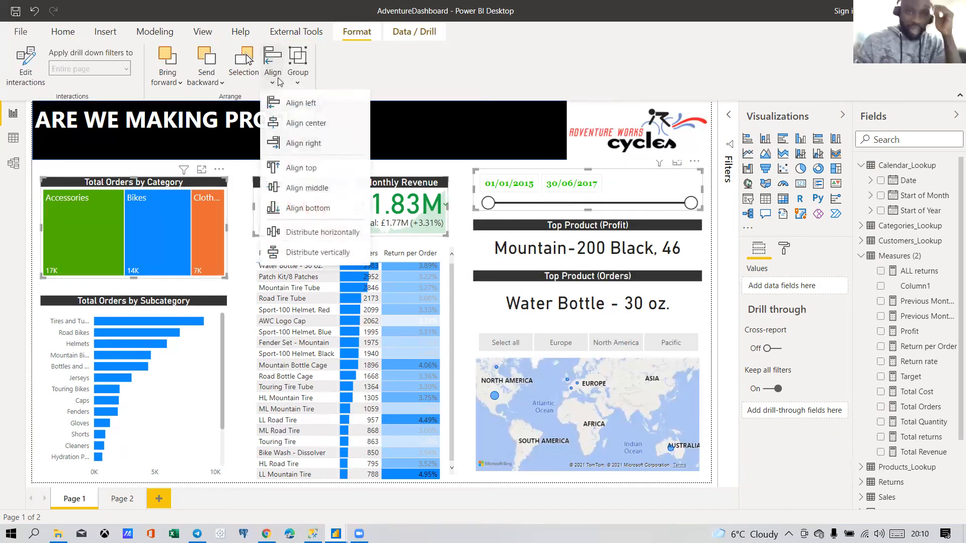
left_click(303, 170)
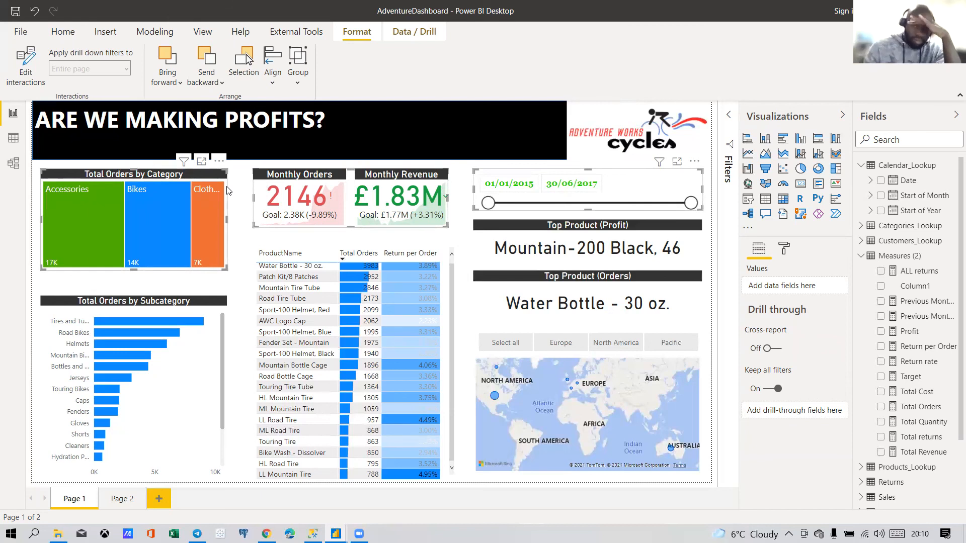
mouse_move(227, 190)
left_mouse_down()
mouse_move(227, 207)
mouse_move(226, 197)
left_mouse_up()
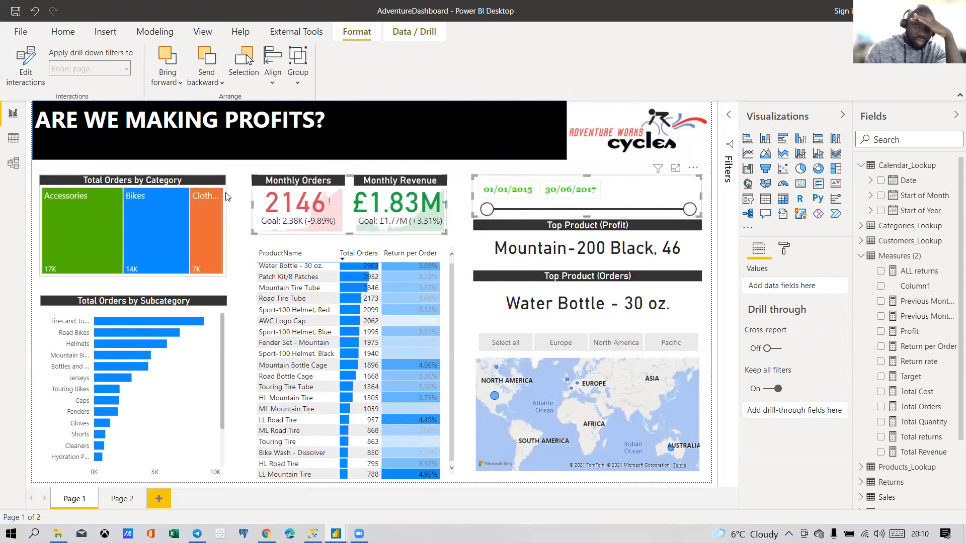
Step: Try to distribute the Total Orders by Category treemap horizontally on its own and undo it
left_click(226, 196)
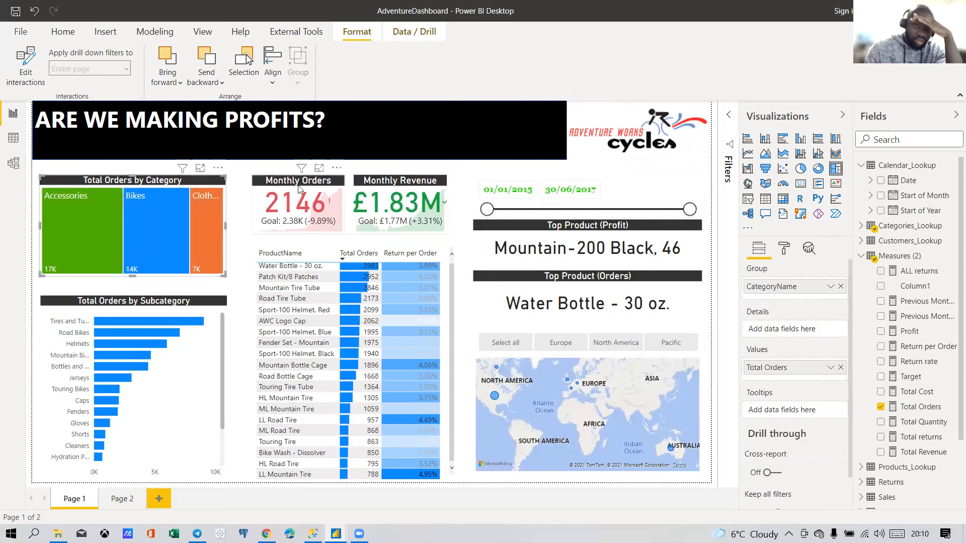
left_click(272, 73)
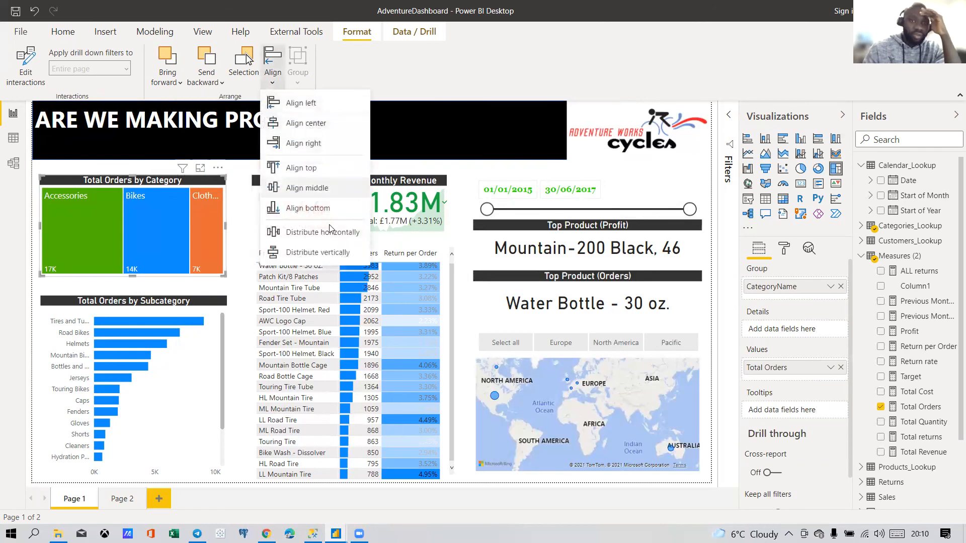
left_click(322, 233)
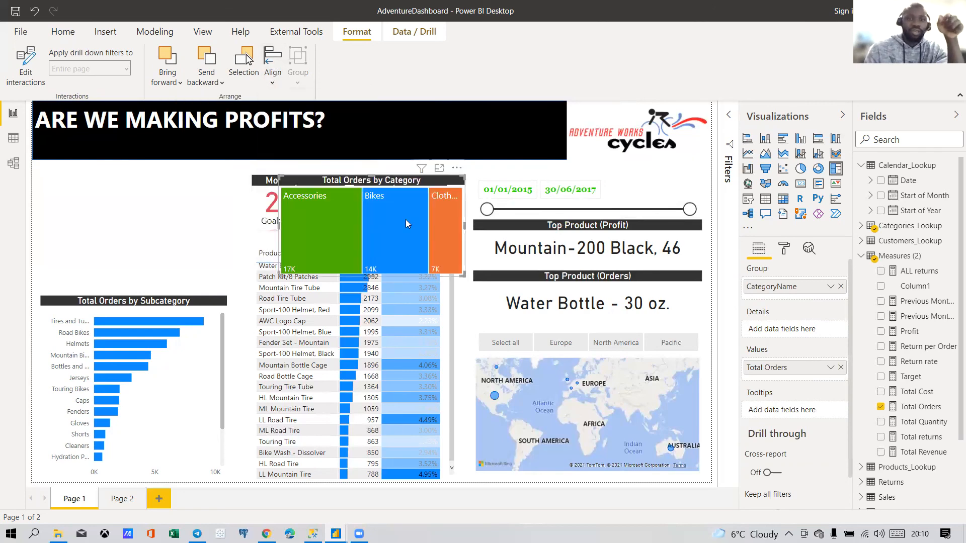
left_click(159, 209)
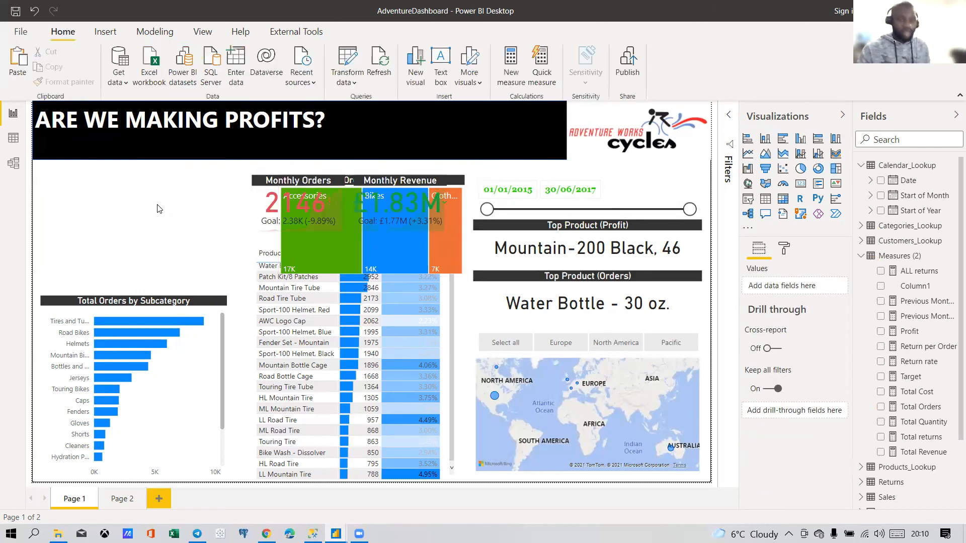
key("ctrl+z")
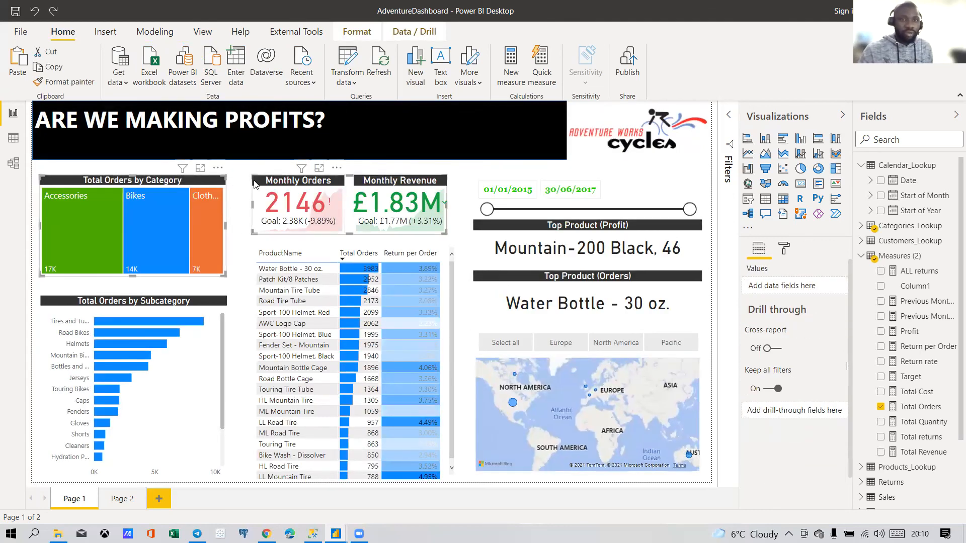
Step: Distribute the category treemap, the grouped monthly cards and the date slicer horizontally
left_click(482, 181)
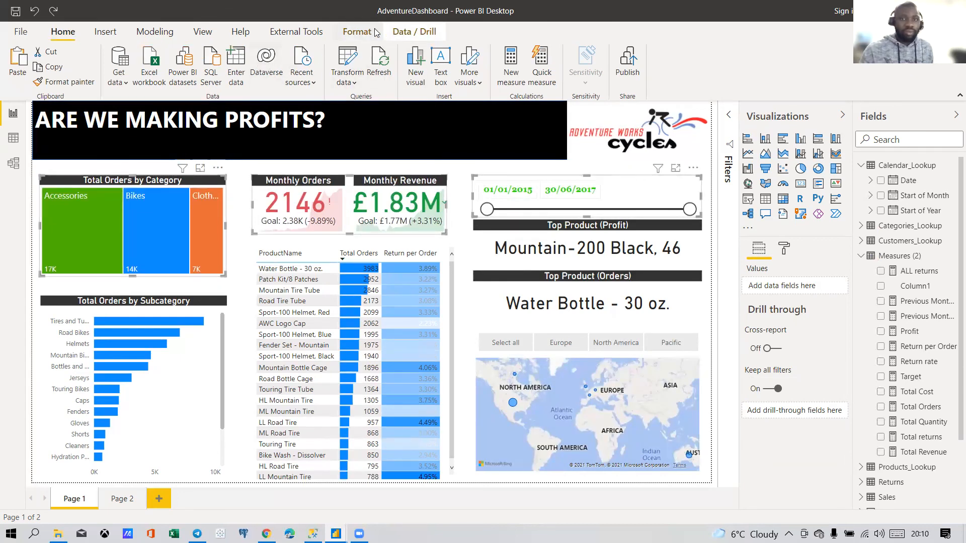
left_click(356, 31)
left_click(273, 60)
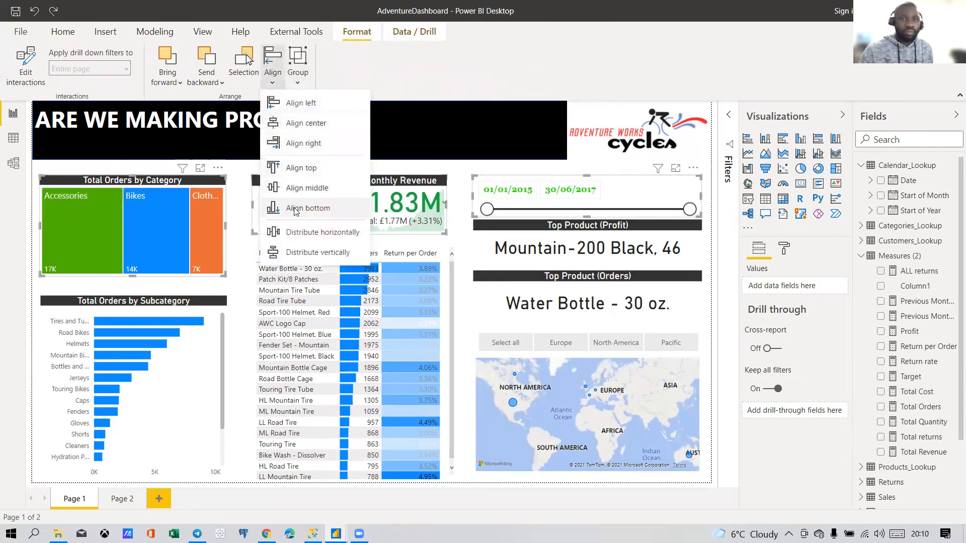
left_click(307, 227)
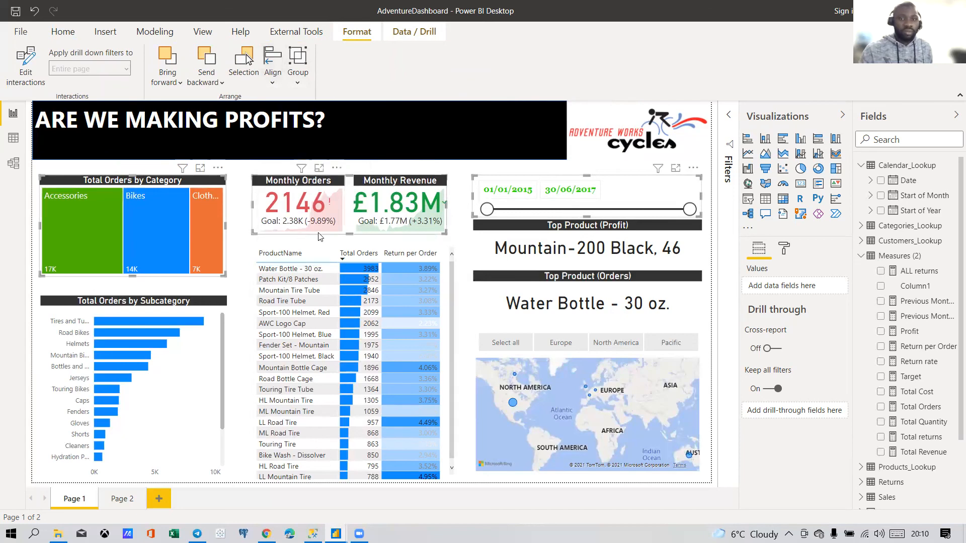
left_click(246, 266)
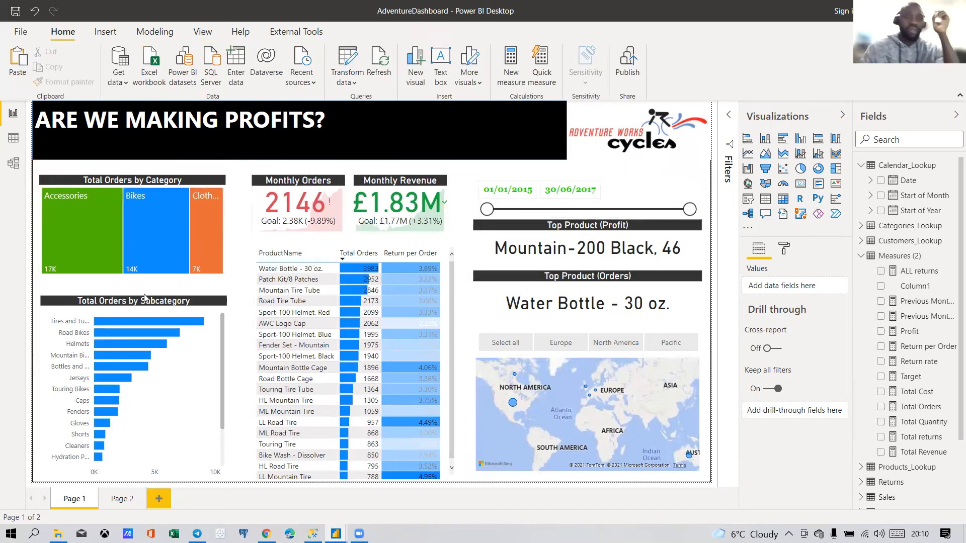
Step: Align the left edges of the Total Orders by Category treemap and the Total Orders by Subcategory chart
left_click(69, 263)
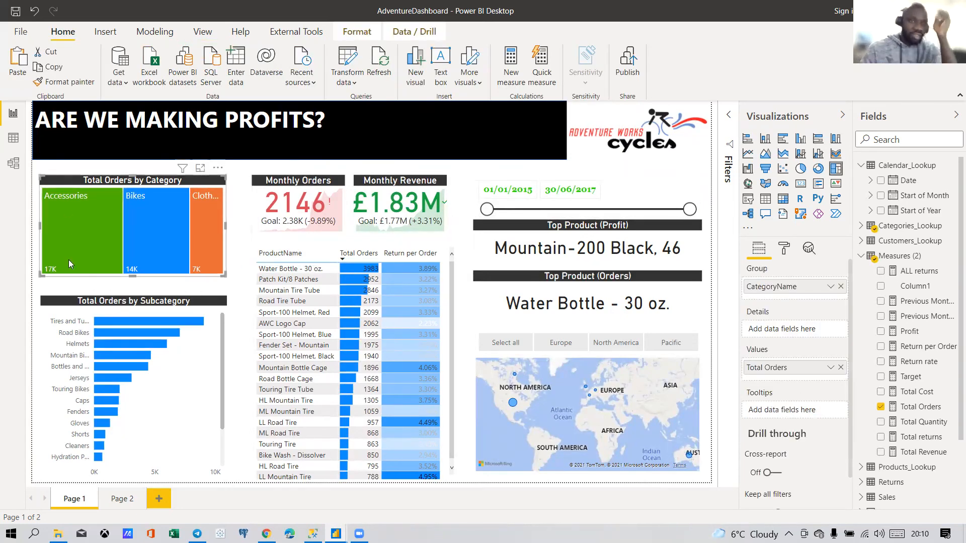
left_click(64, 301, "ctrl")
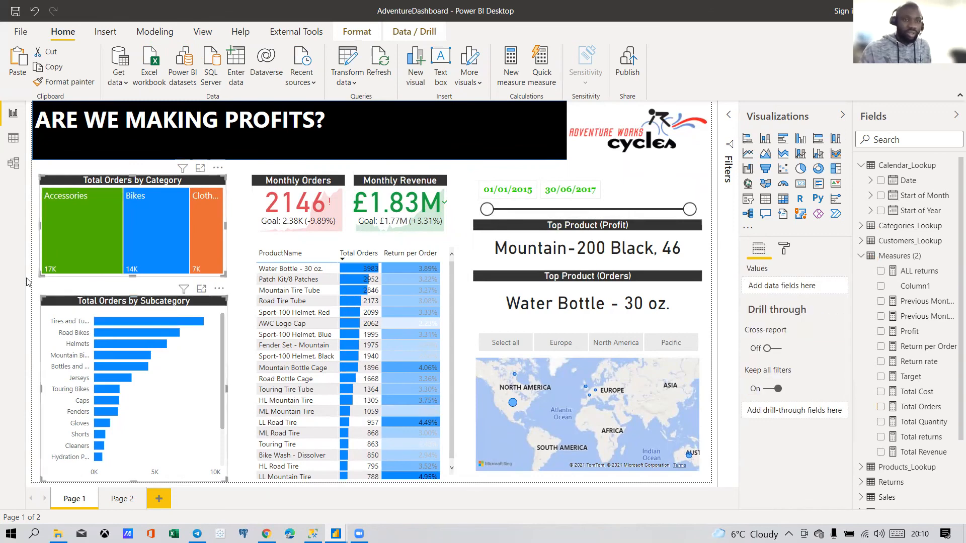
left_click(356, 32)
left_click(272, 68)
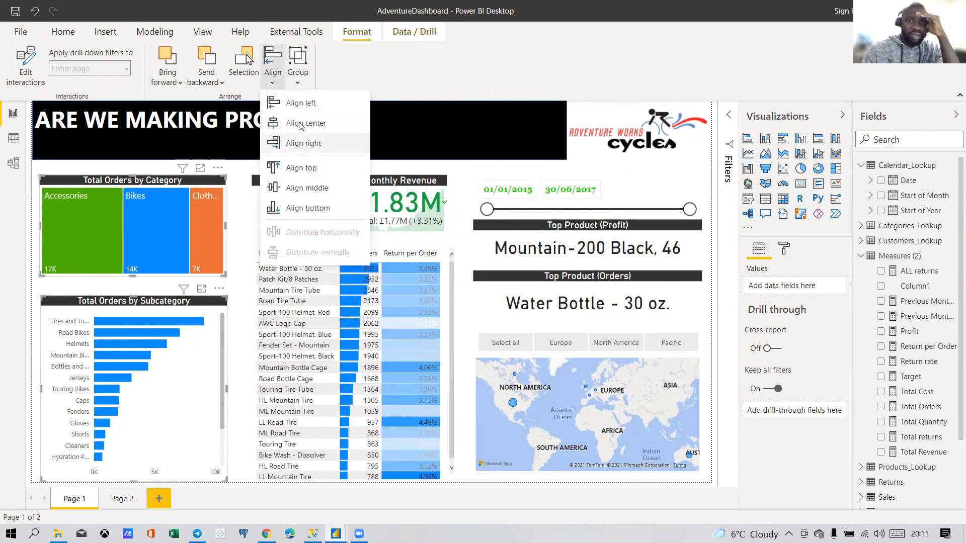
left_click(282, 103)
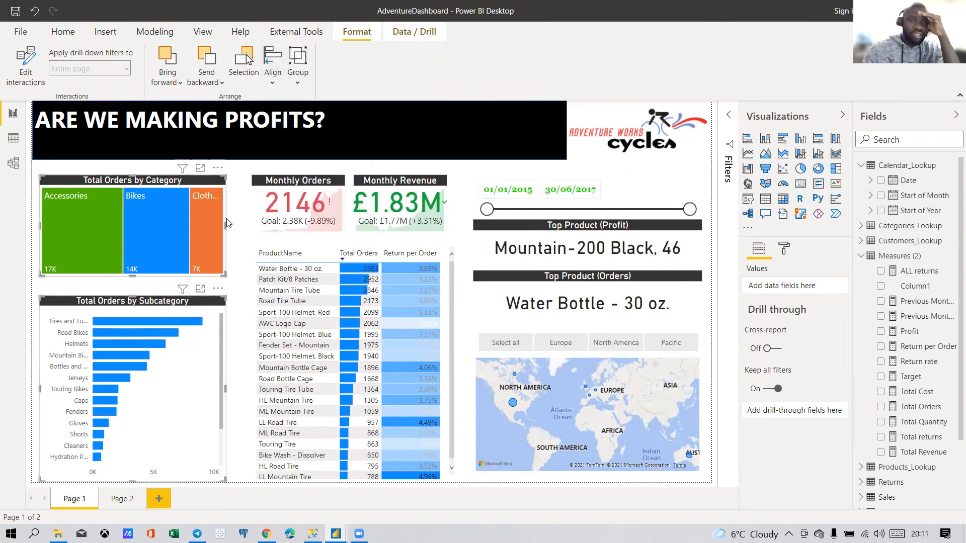
Step: Shorten the Total Orders by Subcategory chart slightly from its bottom edge
left_click(261, 183)
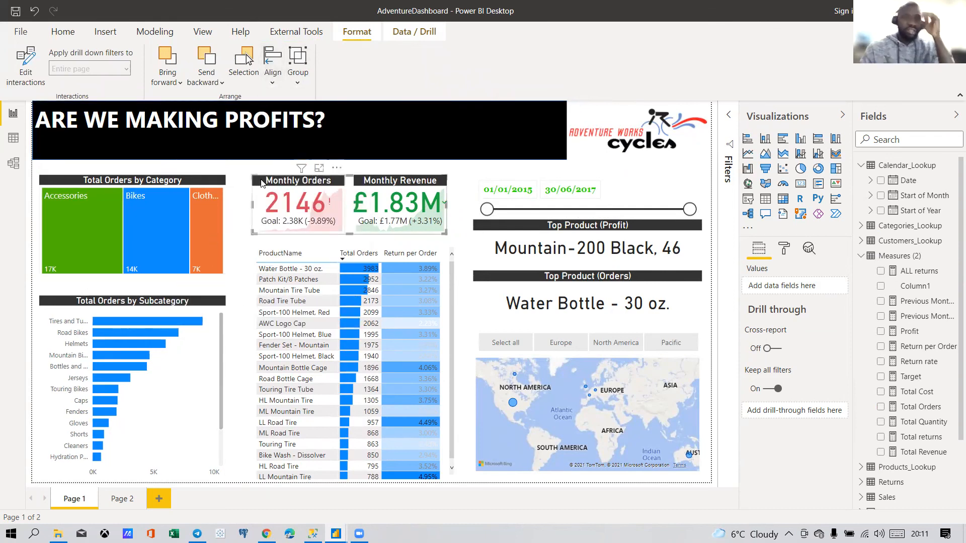
left_click(214, 306)
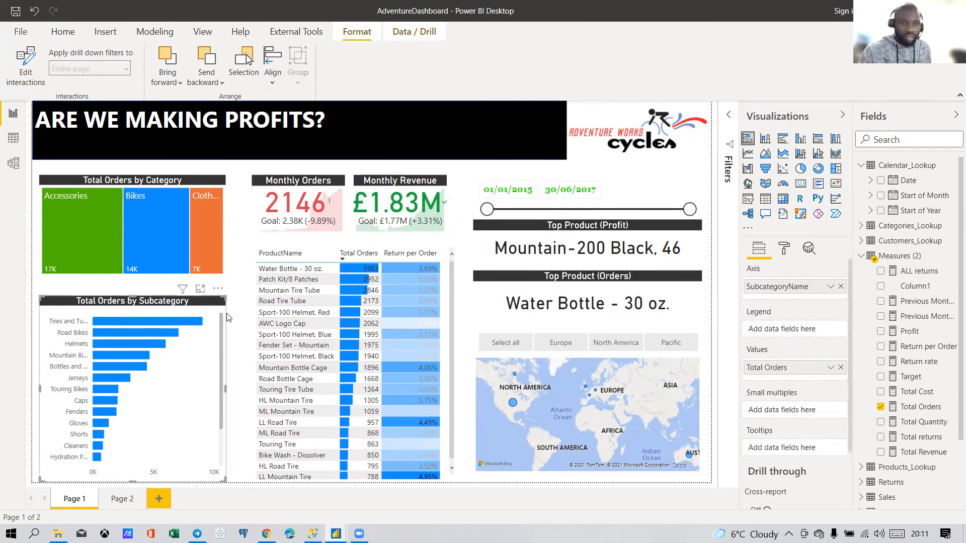
left_click_drag(132, 475, 134, 466)
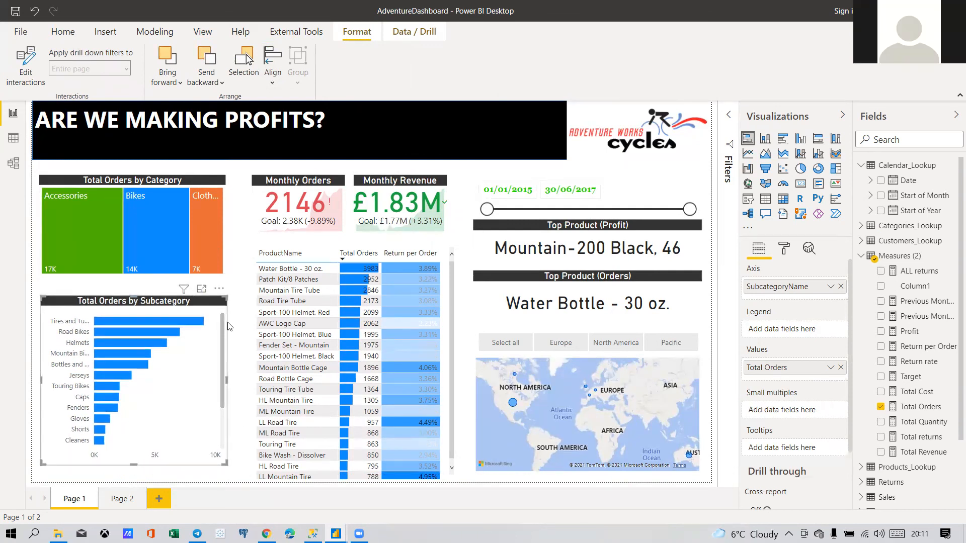
Step: Try to align the bottoms of the subcategory chart, the product table and the map, and undo it
left_click(327, 249)
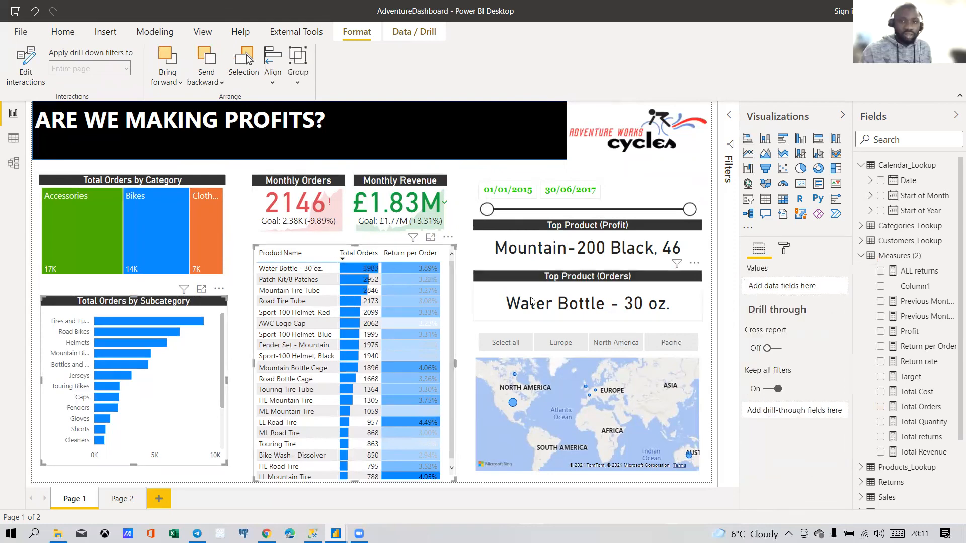
left_click(493, 364, "ctrl")
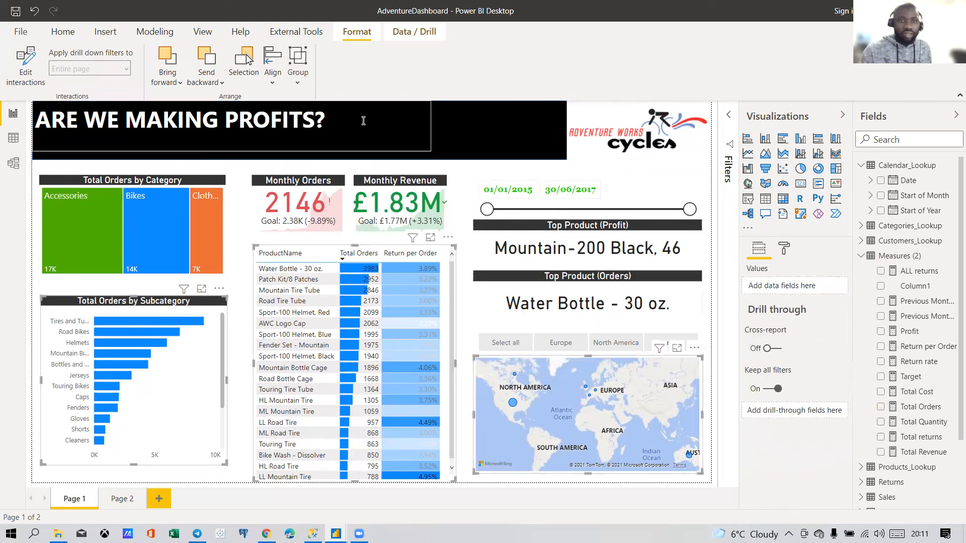
left_click(273, 84)
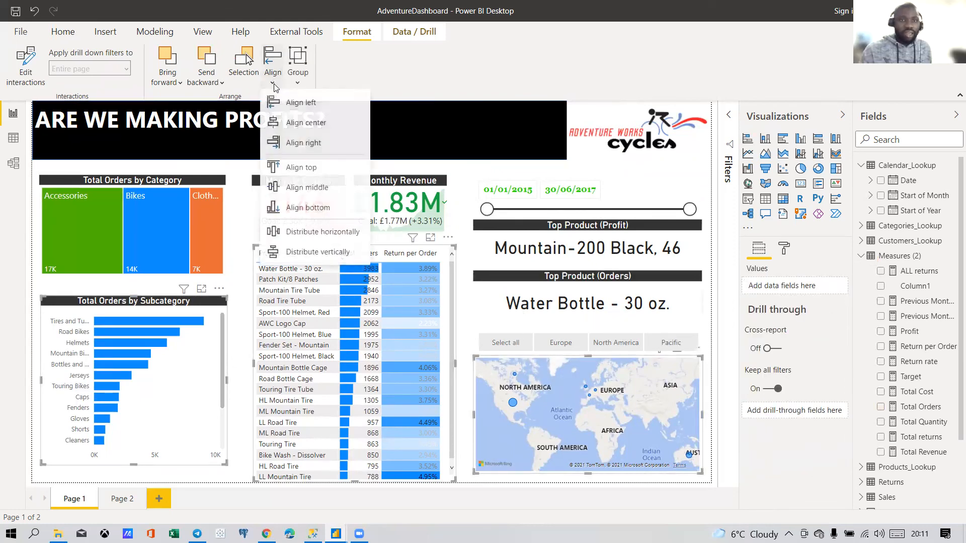
left_click(317, 209)
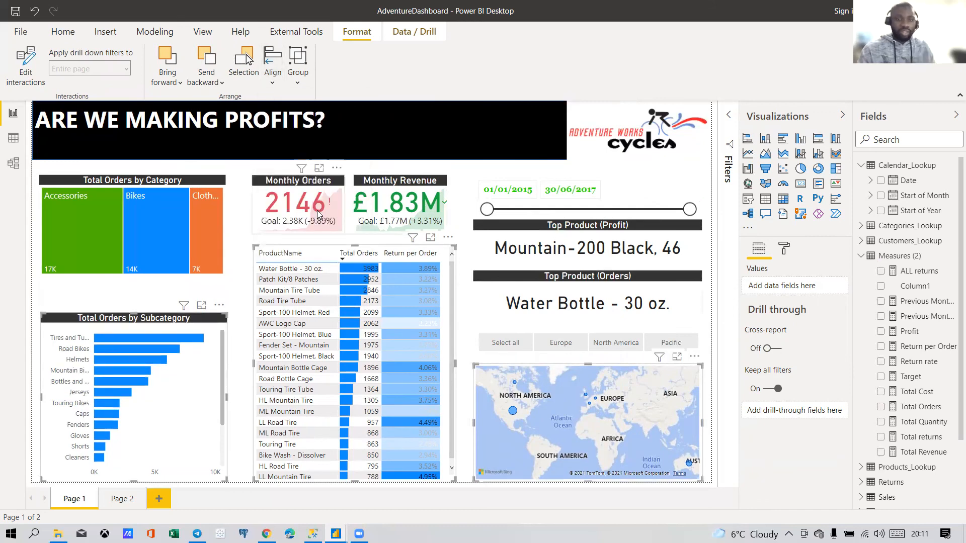
left_click(250, 340)
key("ctrl+z")
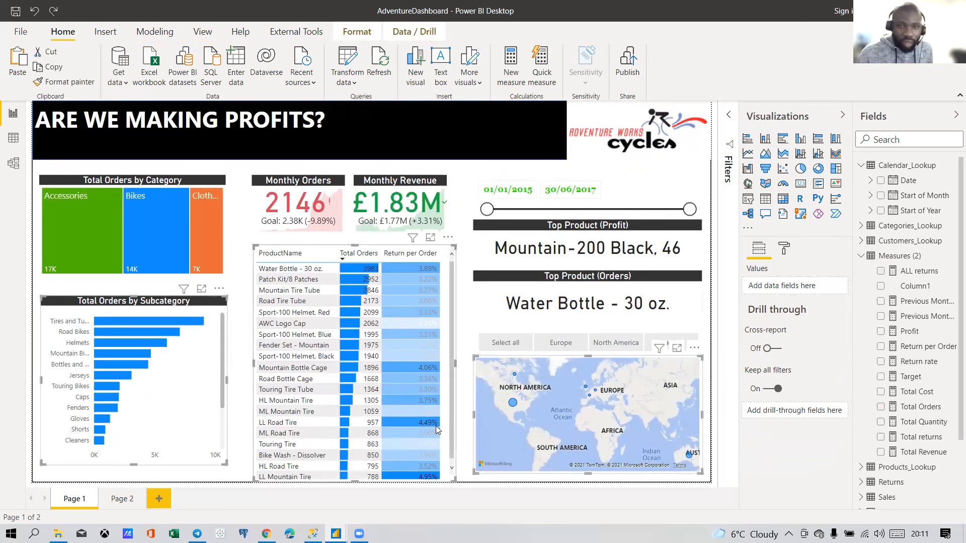
Step: Shorten the product table from its bottom edge to end level with the Total Orders by Subcategory chart
left_click_drag(350, 484, 356, 464)
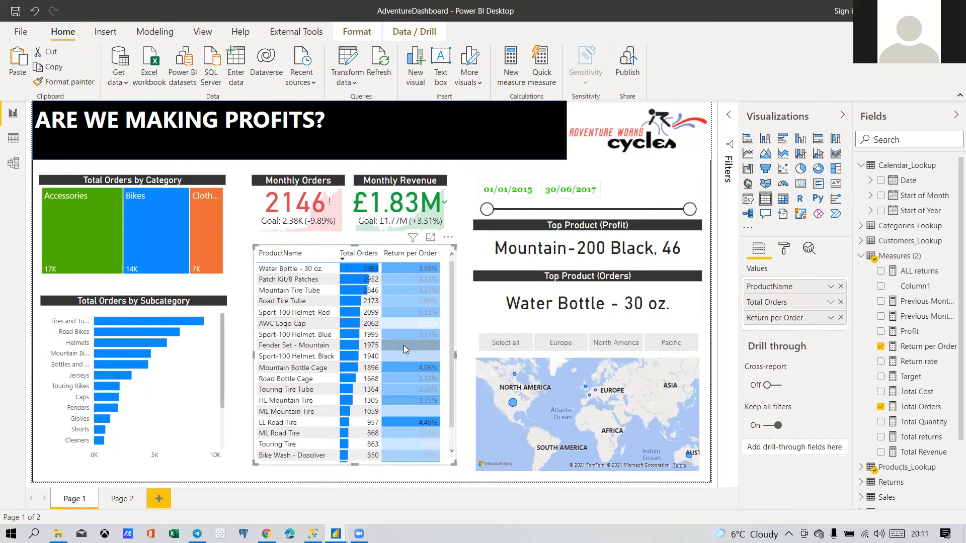
scroll(403, 345, "down", 1)
scroll(402, 347, "up", 1)
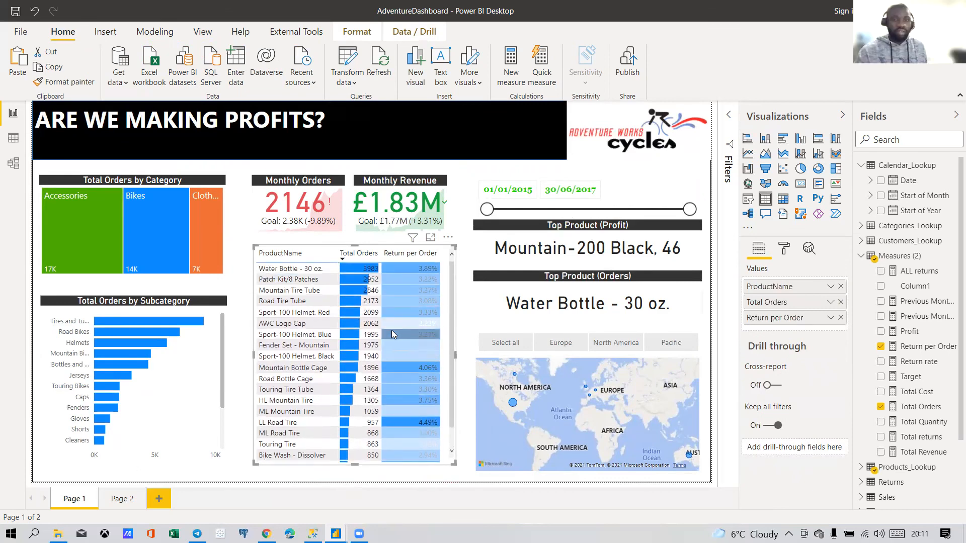
left_click(225, 456)
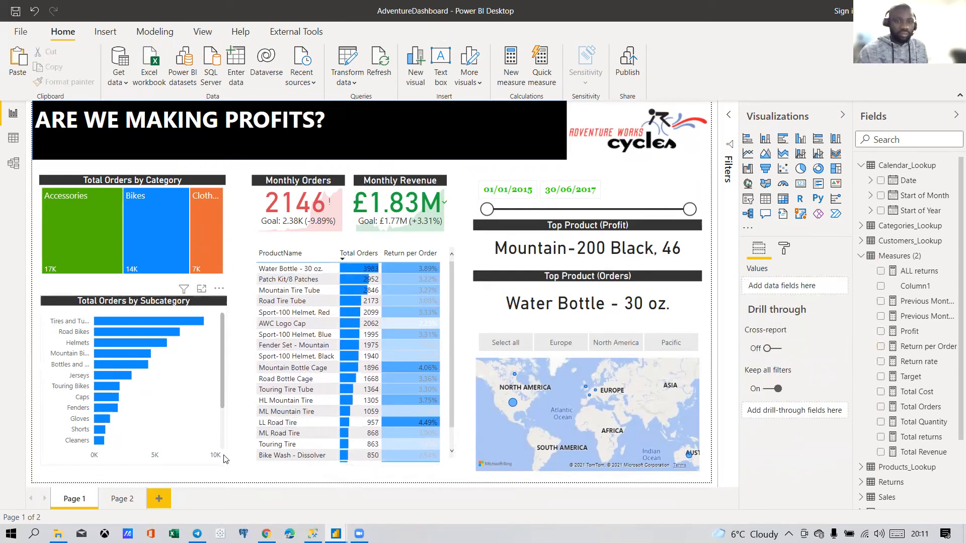
left_click(272, 461)
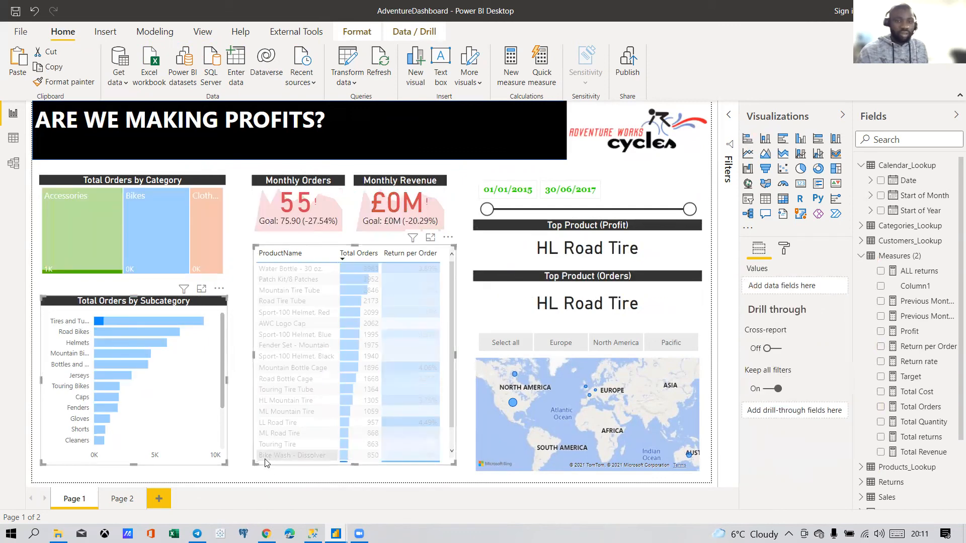
left_click(265, 459)
left_click(278, 457)
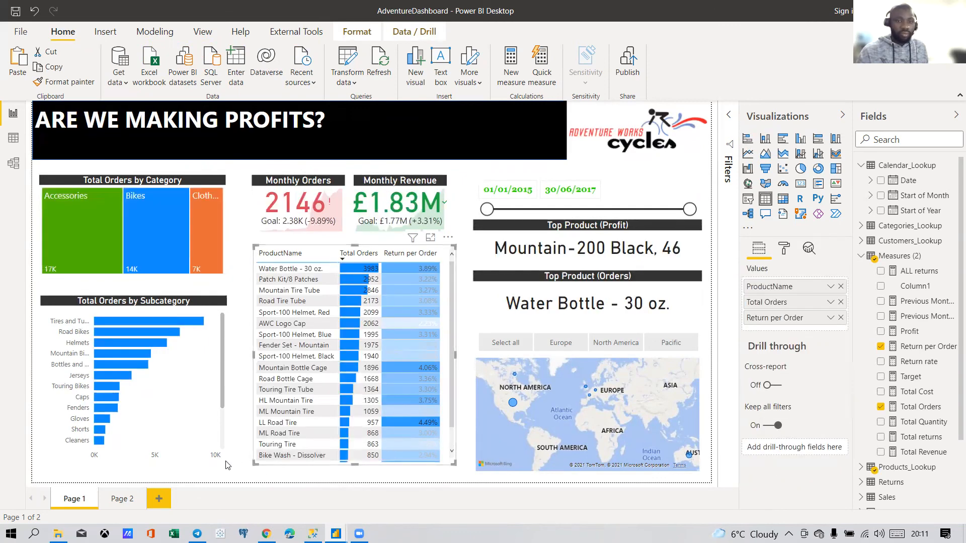
Step: Align the bottoms of the Total Orders by Subcategory chart, the product table and the map
left_click(206, 462)
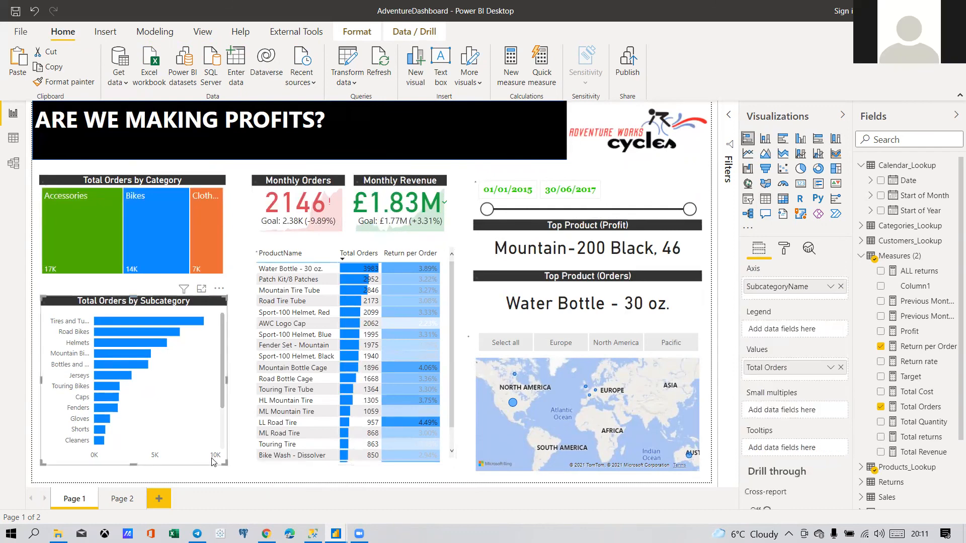
left_click(343, 258)
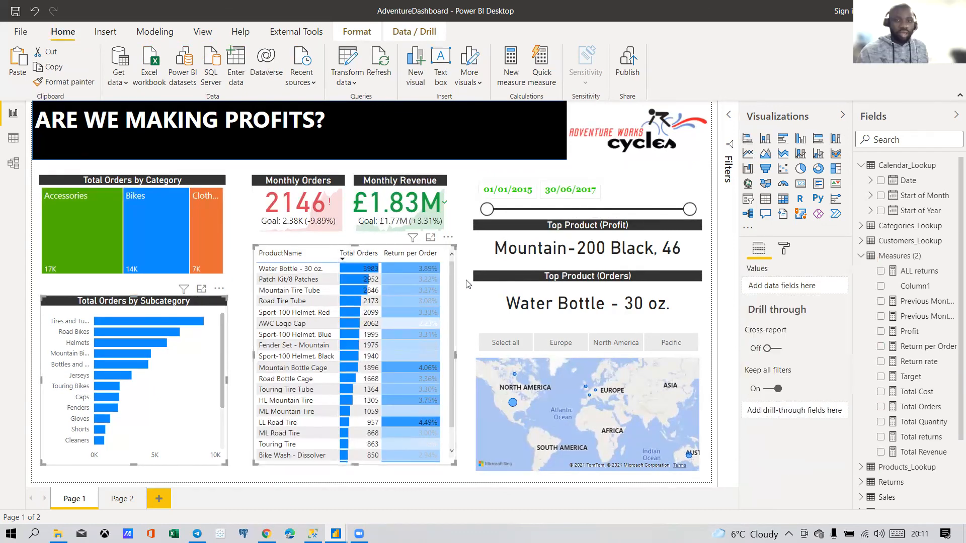
left_click(482, 362)
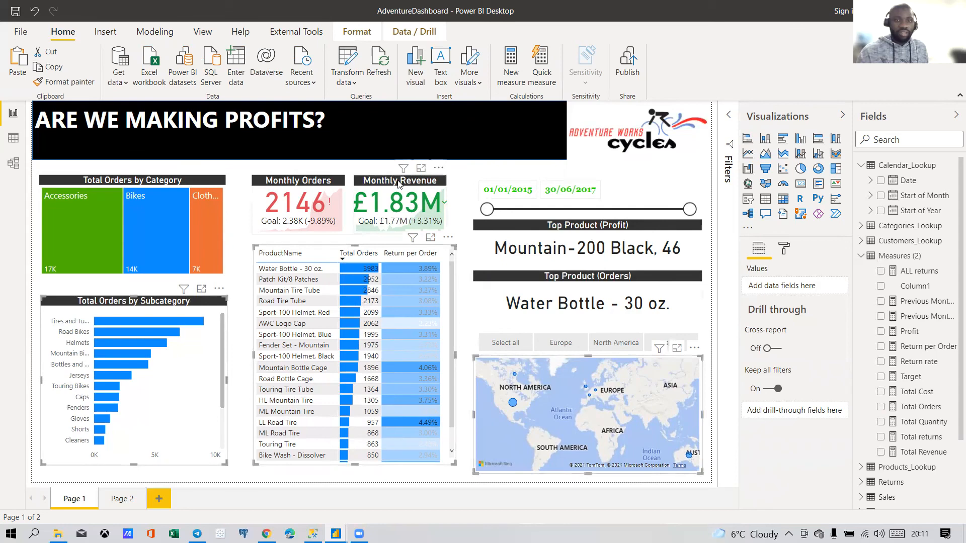
left_click(357, 31)
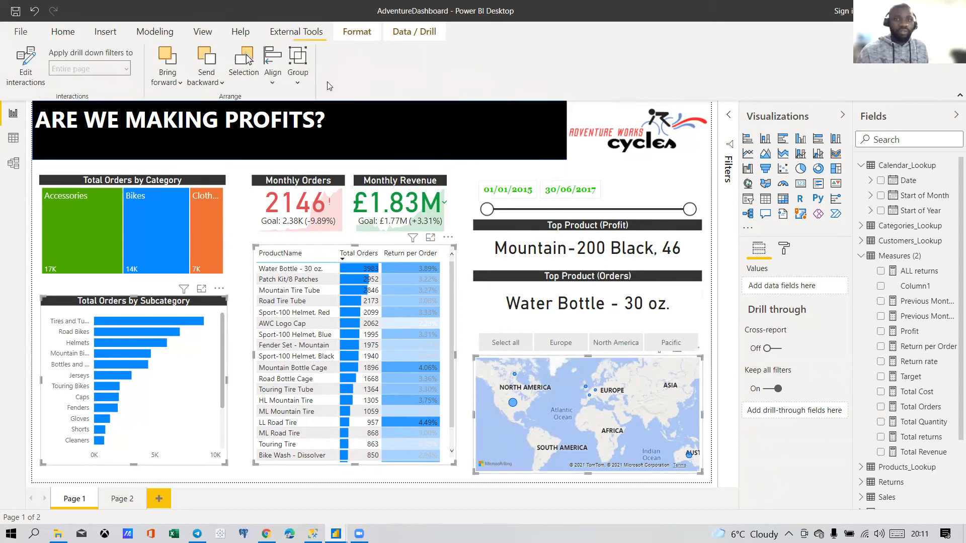
left_click(272, 66)
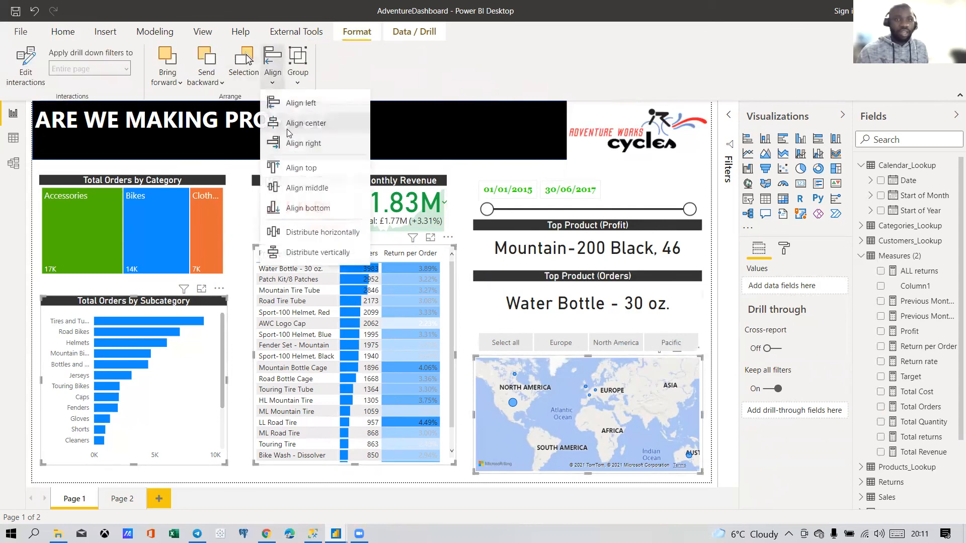
left_click(309, 208)
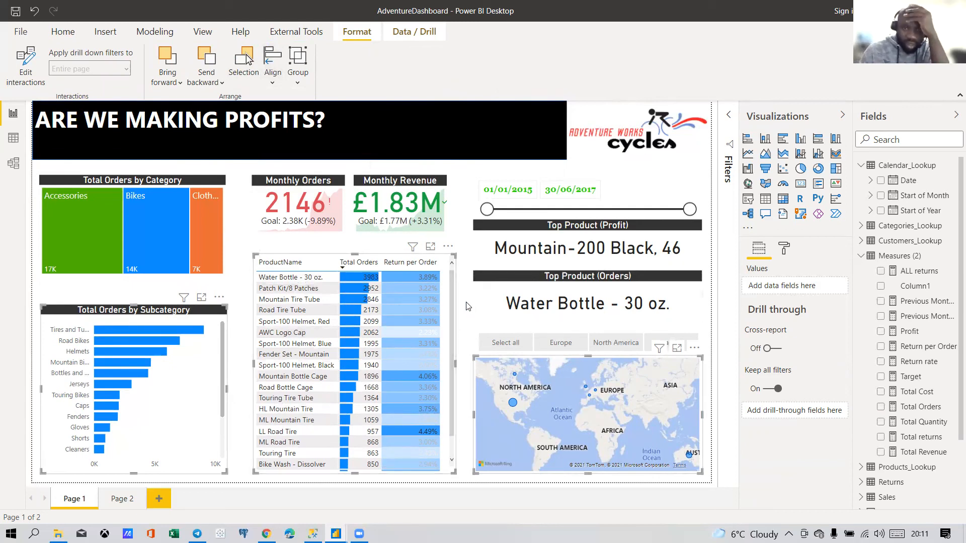
Step: Distribute the subcategory chart, the product table and the map horizontally
left_click(272, 65)
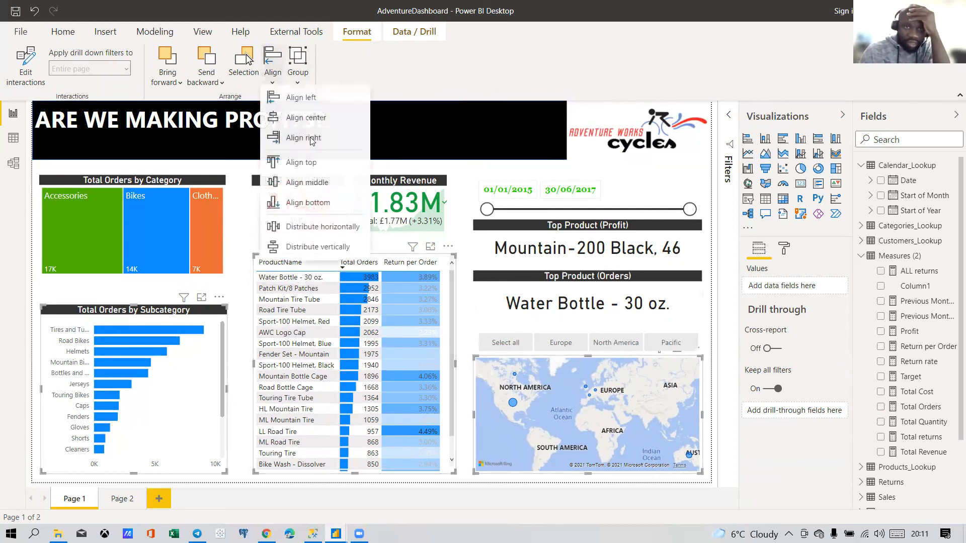
left_click(329, 232)
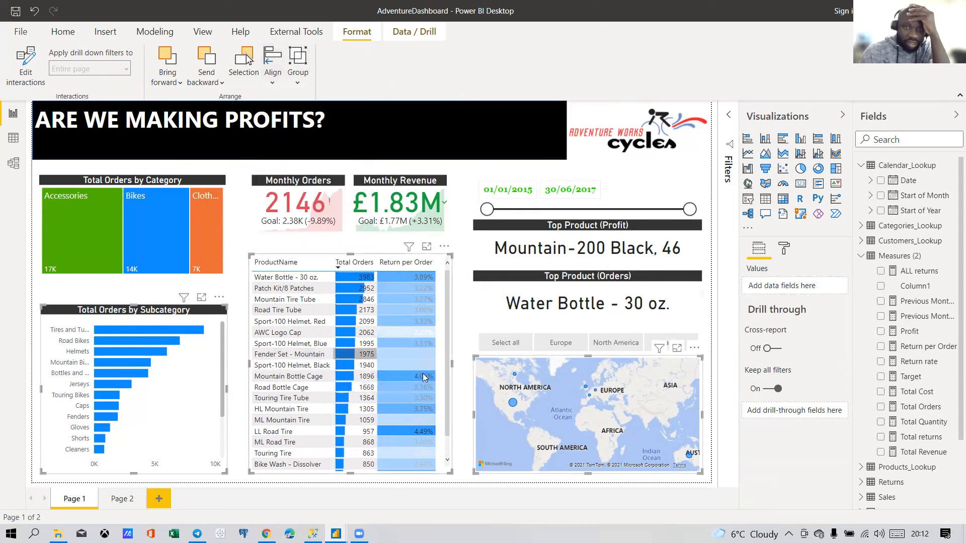
left_click(463, 270)
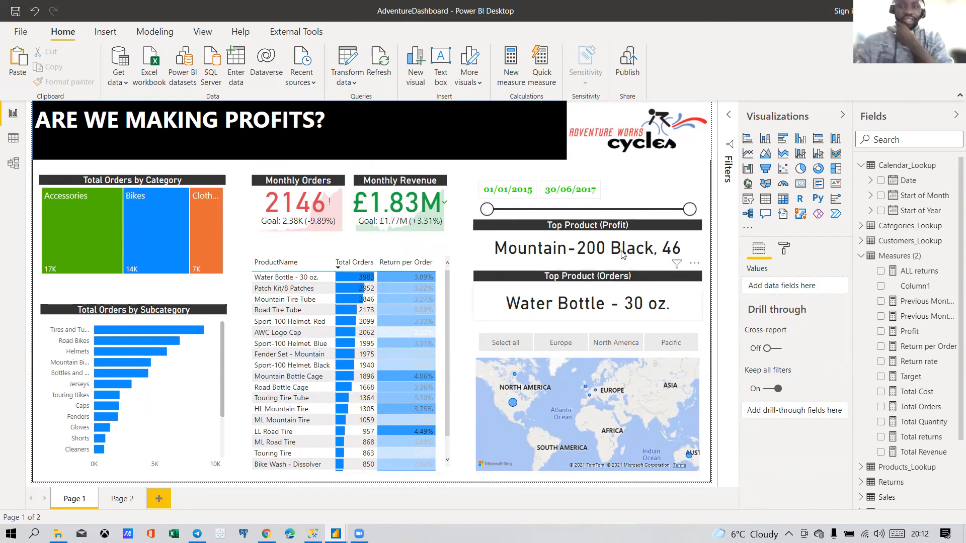
Step: Move the date slicer, made narrower, into the black banner beside the title and shift both Top Product cards up into the freed space
left_click(653, 194)
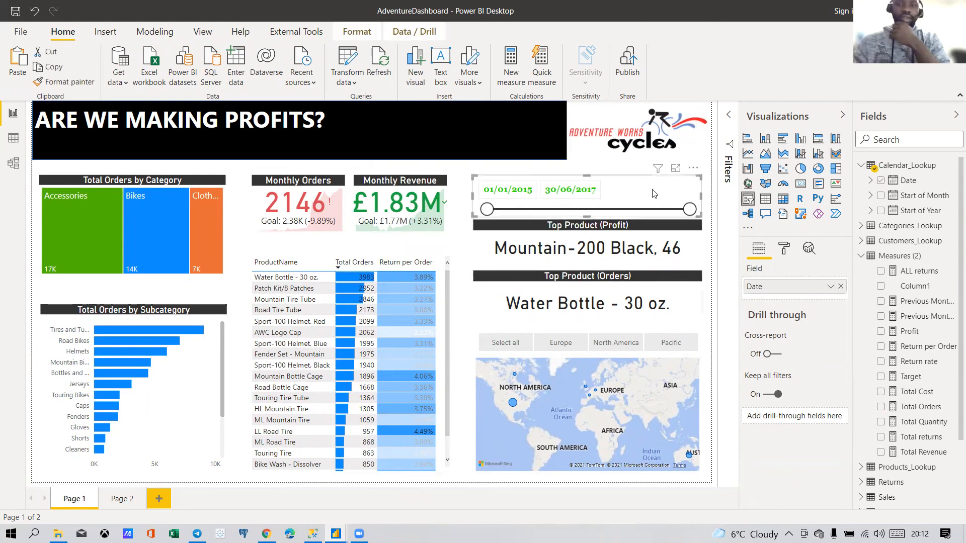
left_click_drag(651, 193, 516, 151)
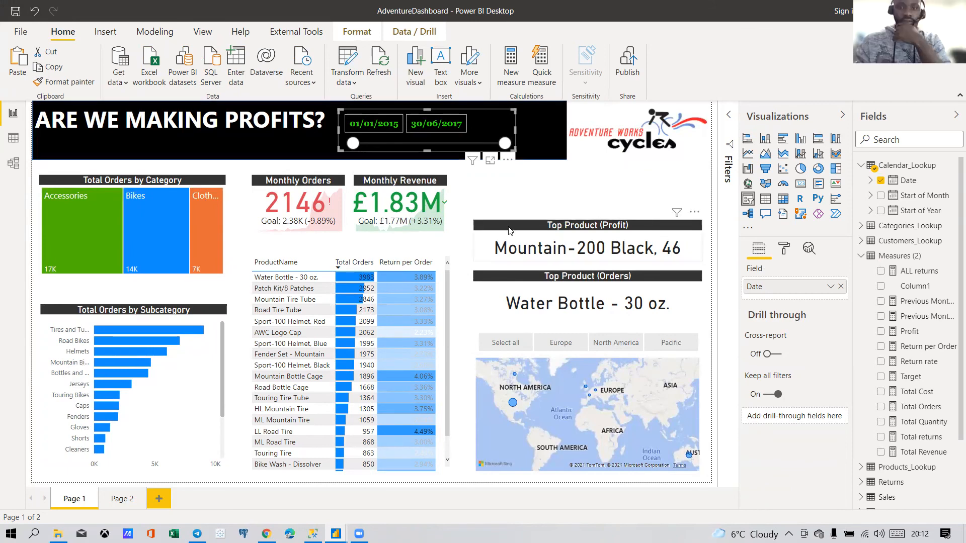
left_click_drag(512, 210, 508, 188)
left_click_drag(512, 277, 513, 237)
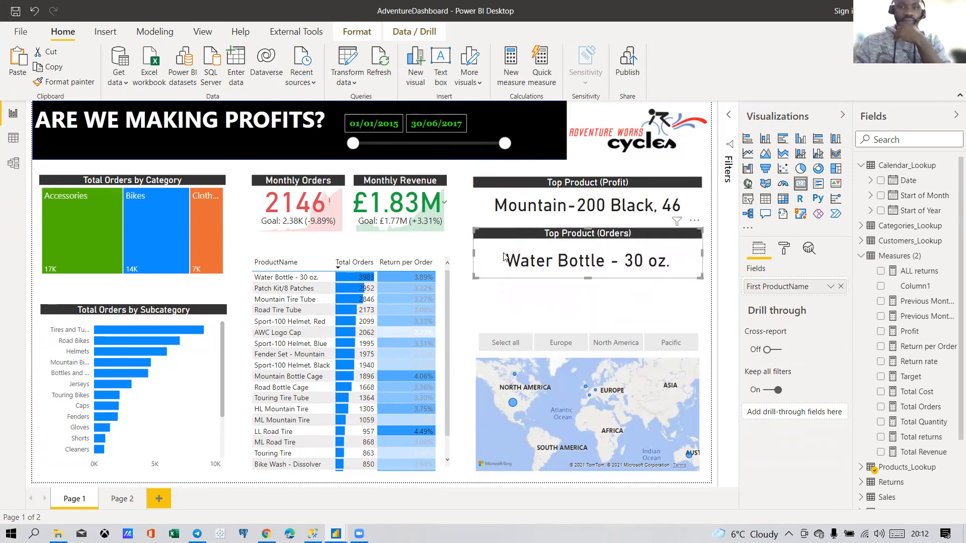
left_click(467, 276)
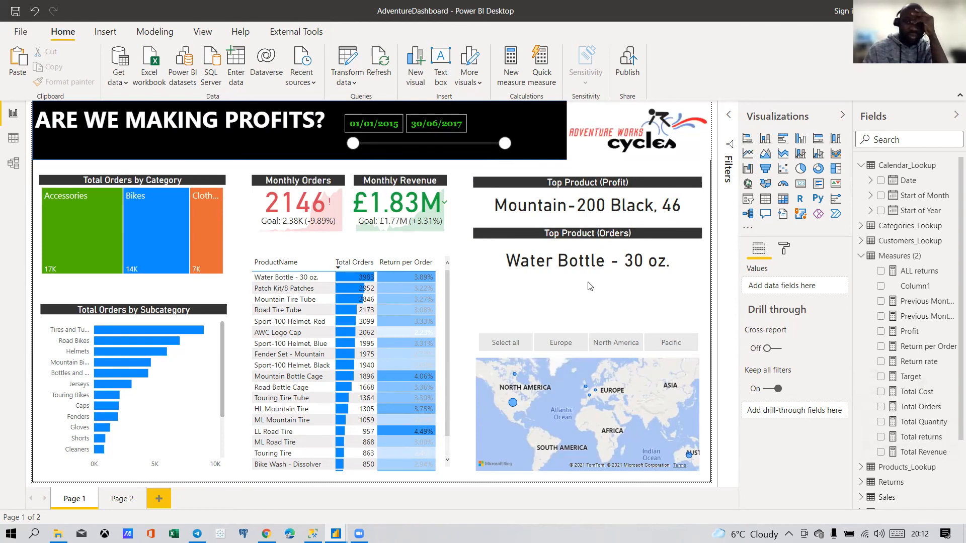
Step: Duplicate the Top Product (Orders) card and place the copy directly beneath it, above the region slicer
left_click(669, 250)
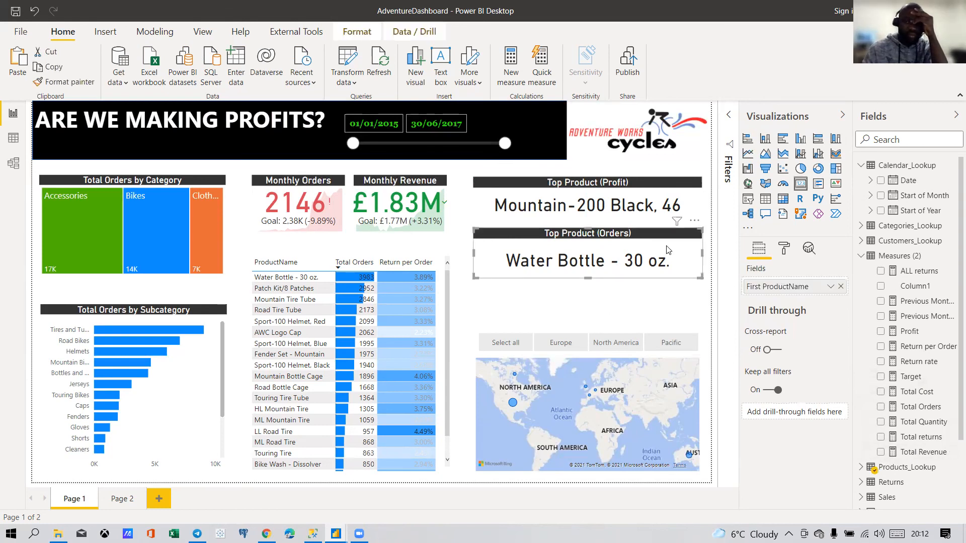
left_click(728, 114)
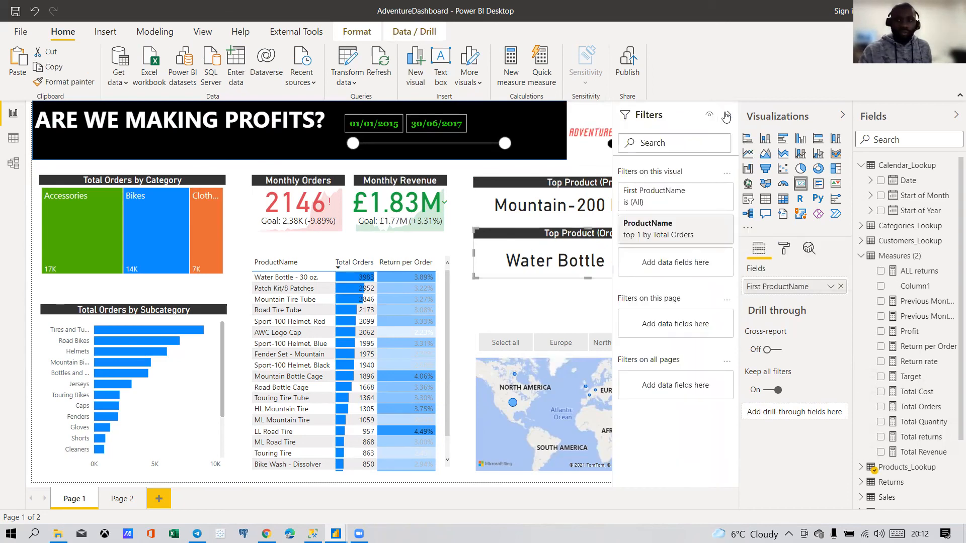
left_click(728, 115)
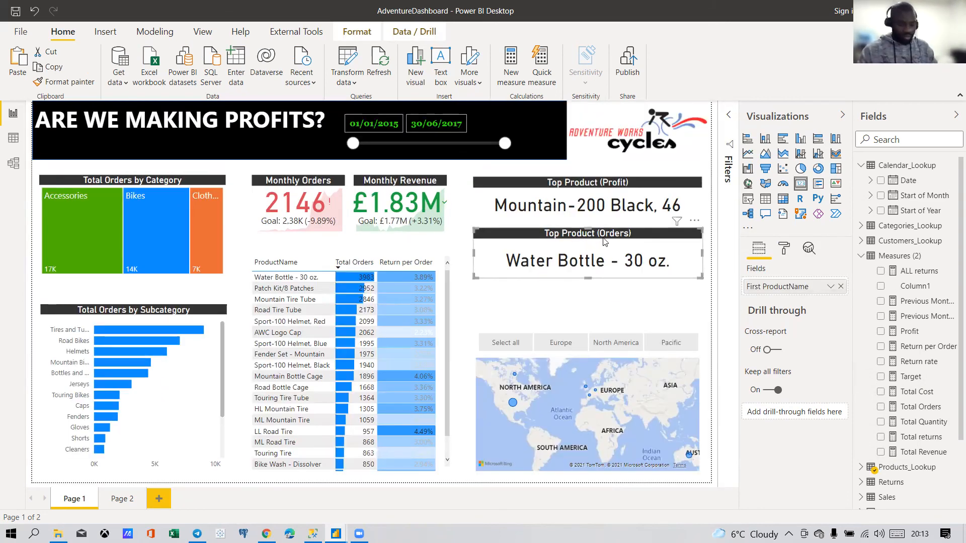
key("ctrl+c")
key("ctrl+v")
left_click_drag(603, 242, 602, 284)
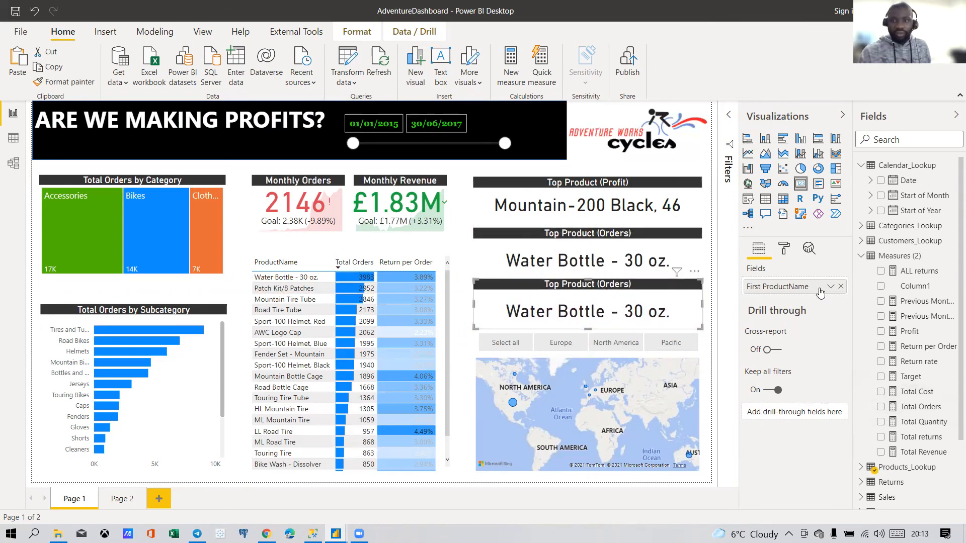
Step: Filter the duplicated Top Product card above the region slicer to the top 1 ProductName by Total Revenue
left_click(727, 125)
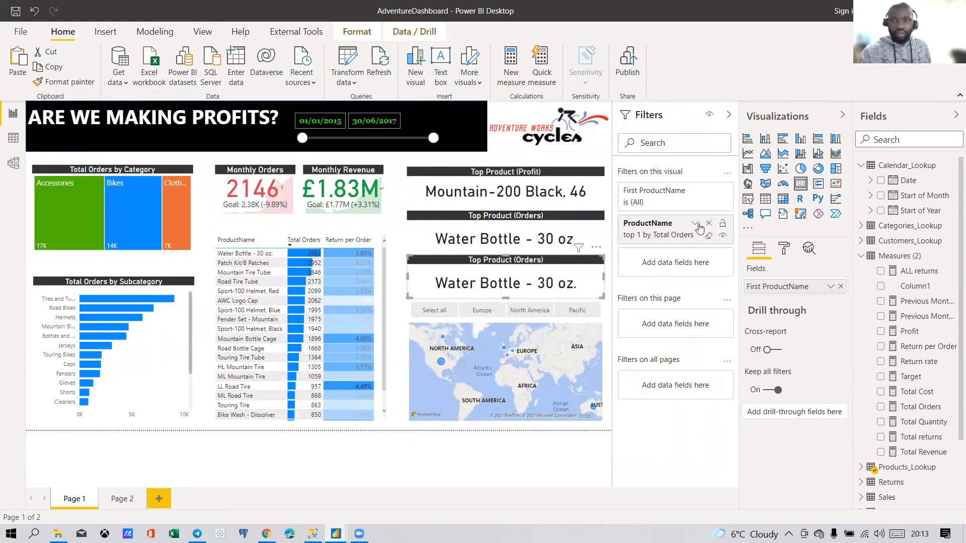
left_click(694, 223)
left_click(722, 332)
left_click_drag(916, 451, 676, 341)
left_click(706, 351)
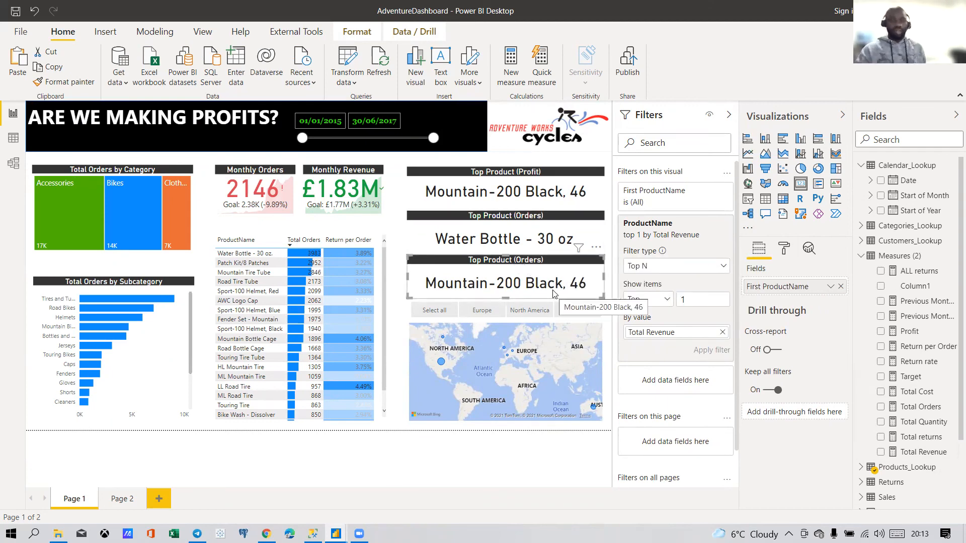
left_click(729, 118)
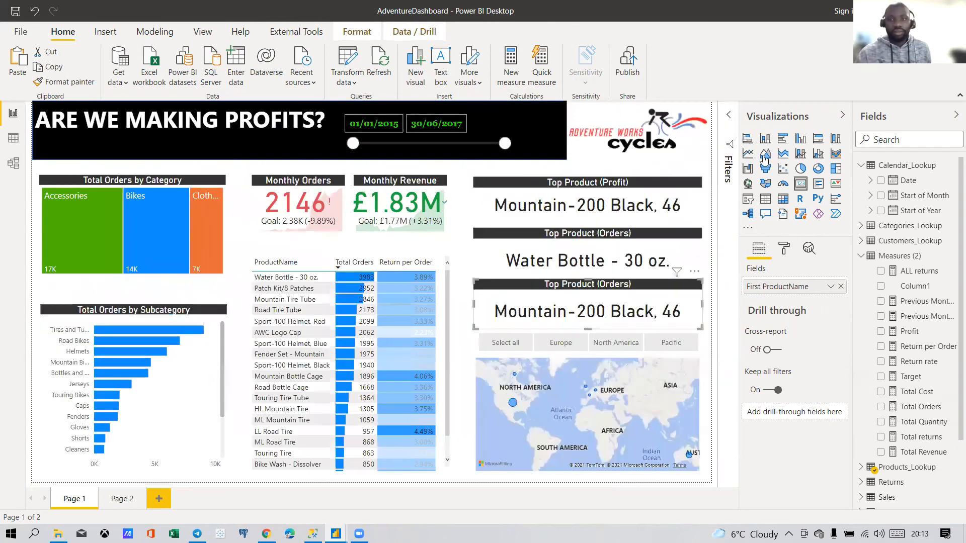
left_click(843, 117)
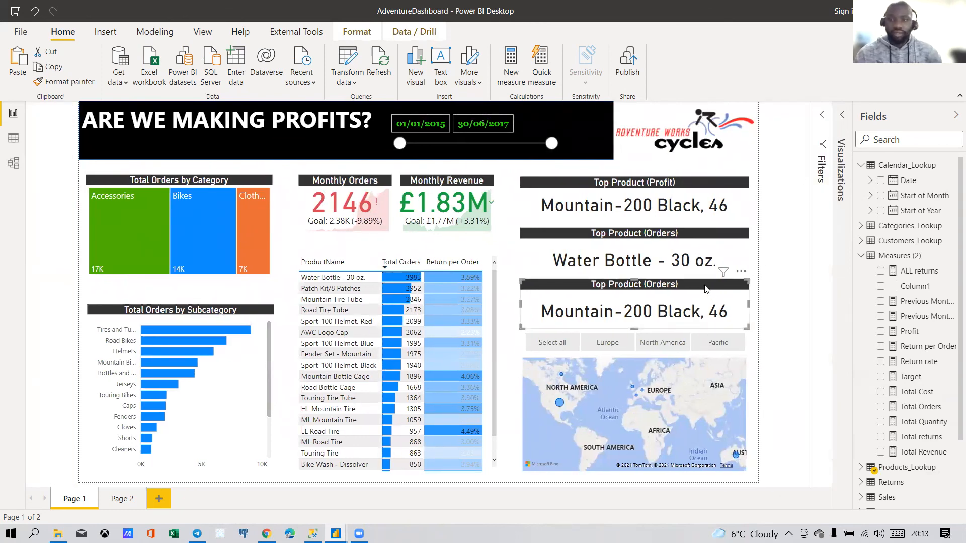
Step: Change the duplicated card's title to "Top Product (Revenue)"
left_click(822, 117)
left_click(841, 118)
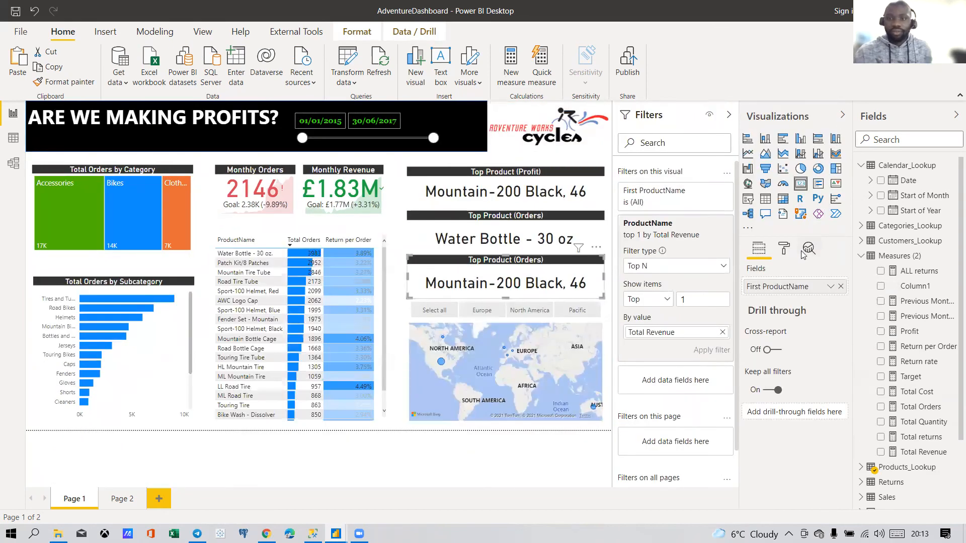
left_click(785, 249)
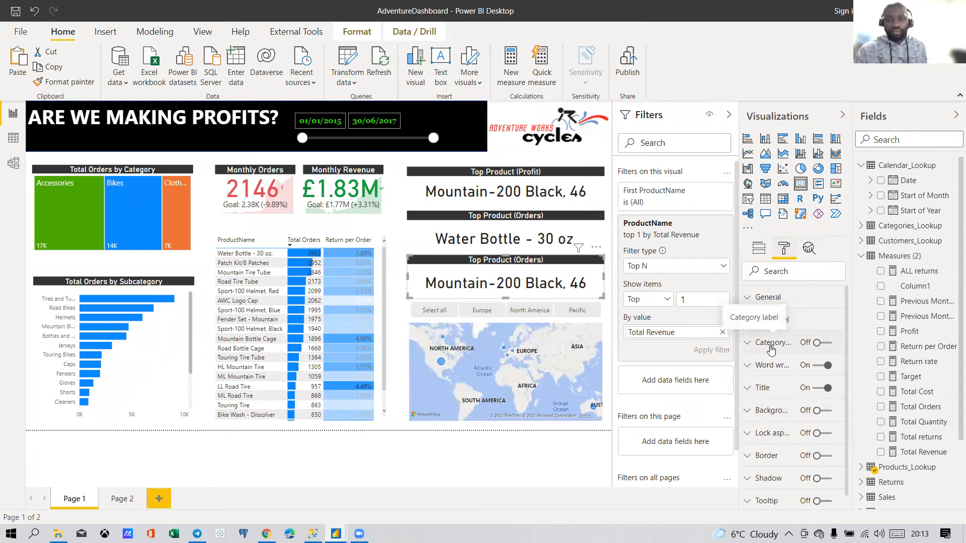
left_click(764, 387)
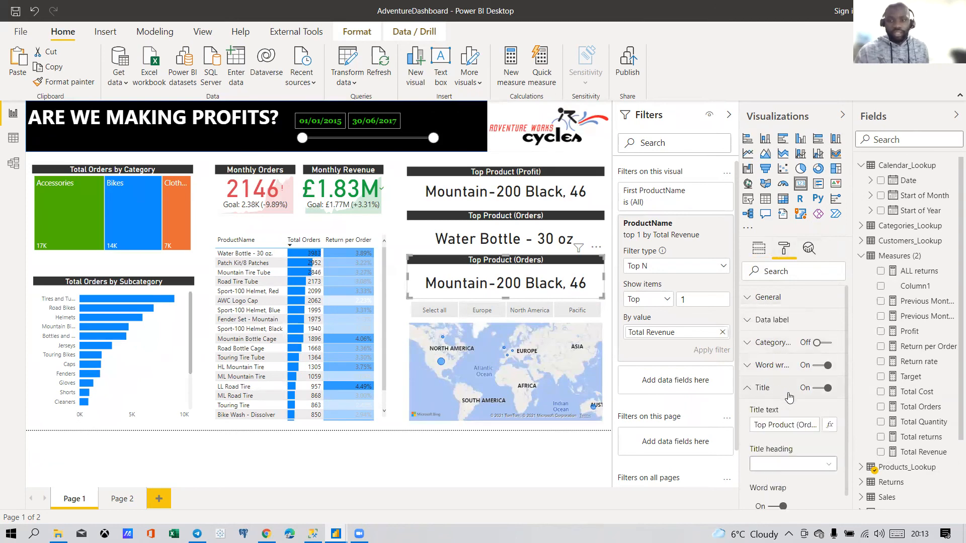
left_click(797, 425)
left_click_drag(801, 425, 855, 435)
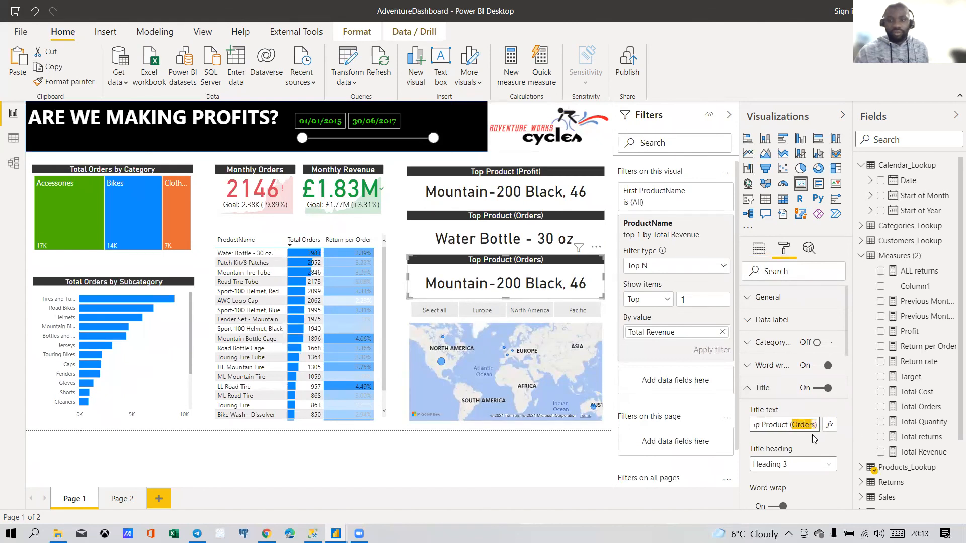
type("Revenue")
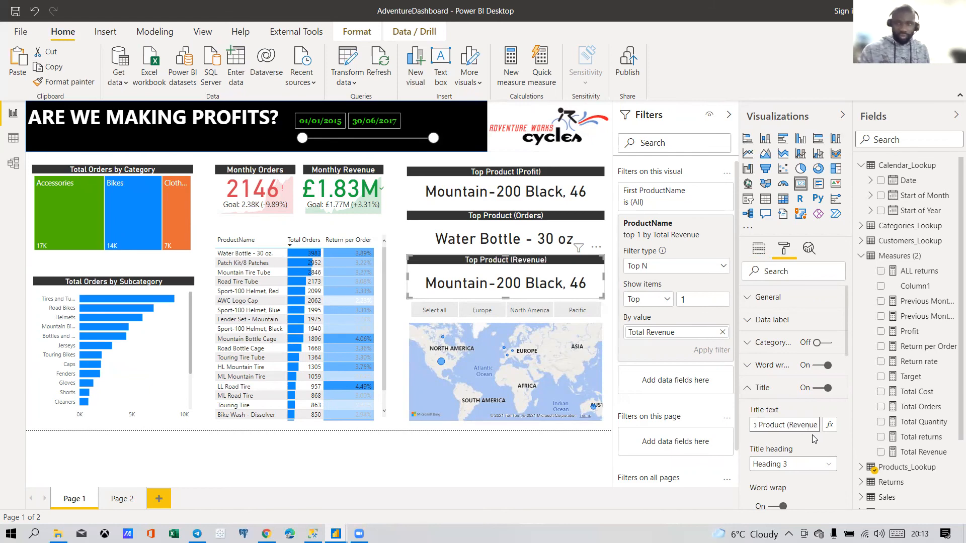
left_click(535, 465)
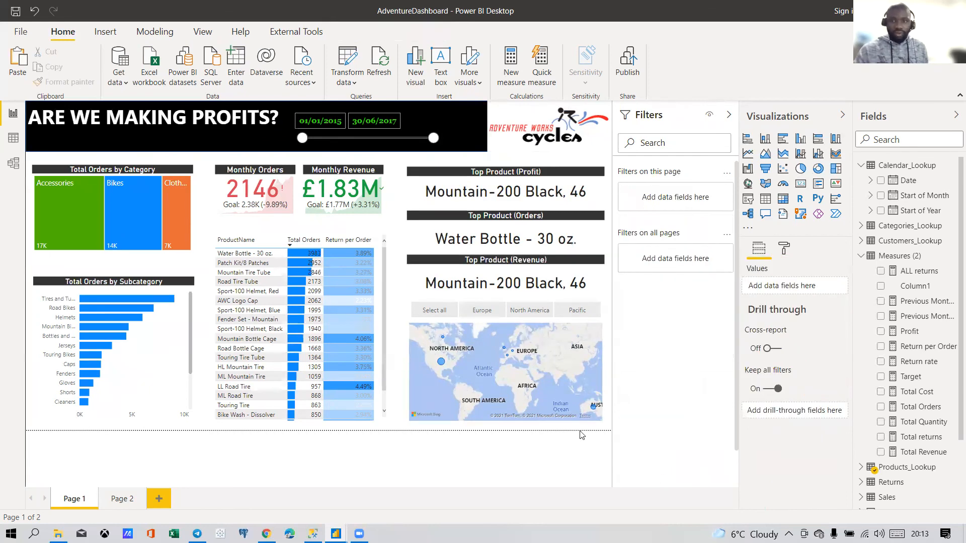
left_click(843, 116)
left_click(822, 115)
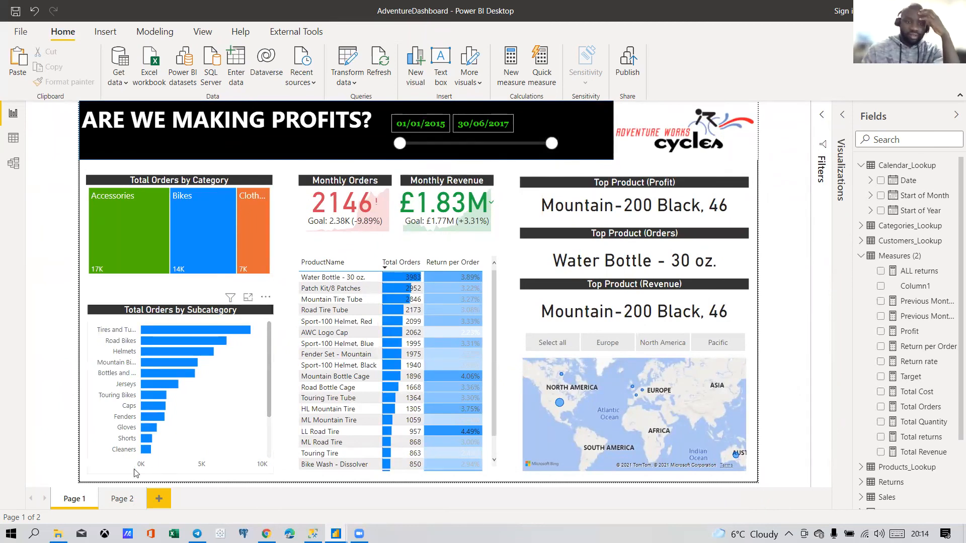
Step: Delete Page 2, which holds the monthly orders and target table, from the report
left_click(118, 499)
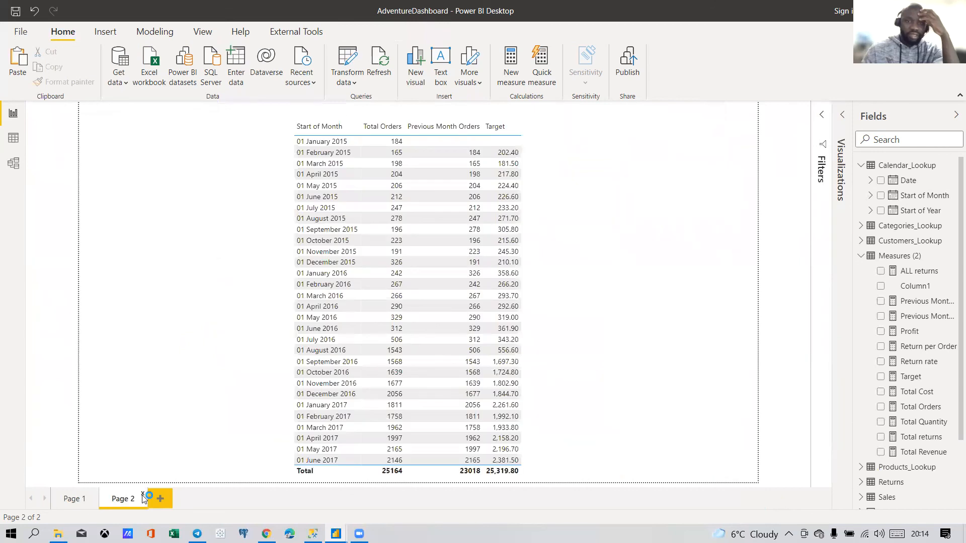
left_click(143, 494)
left_click(556, 297)
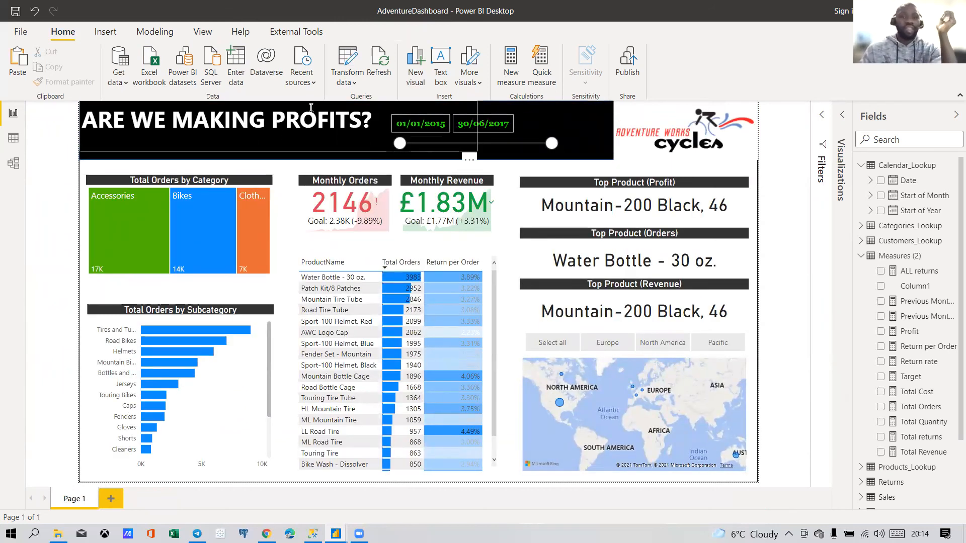
Step: Insert a text box on the report page and start its text with "Orders by"
left_click(439, 72)
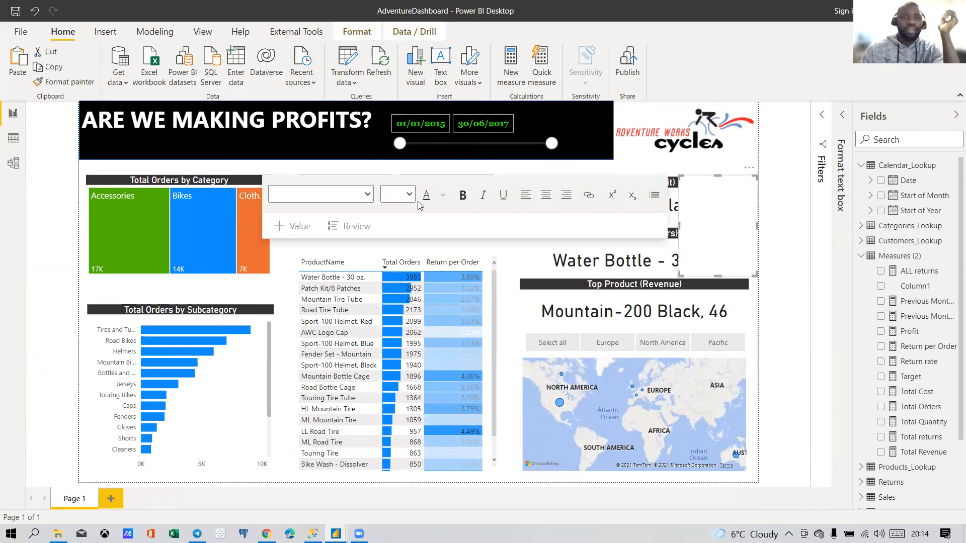
left_click(720, 209)
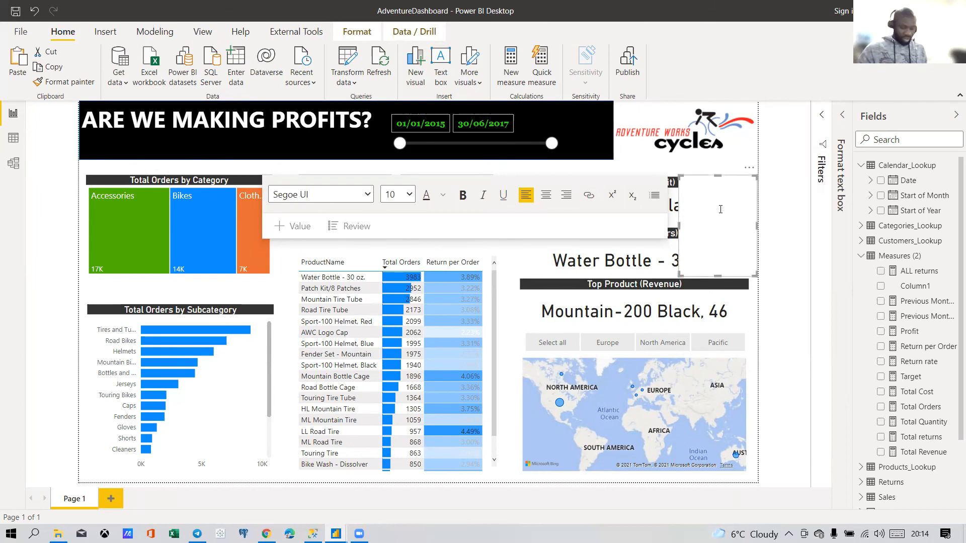
type("SA")
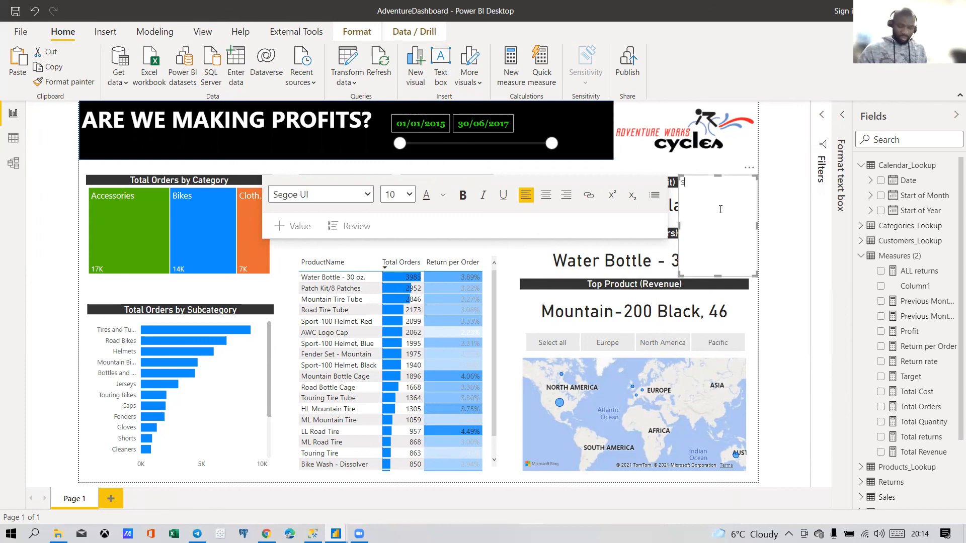
key("BackSpace")
key("BackSpace")
type("Orders ")
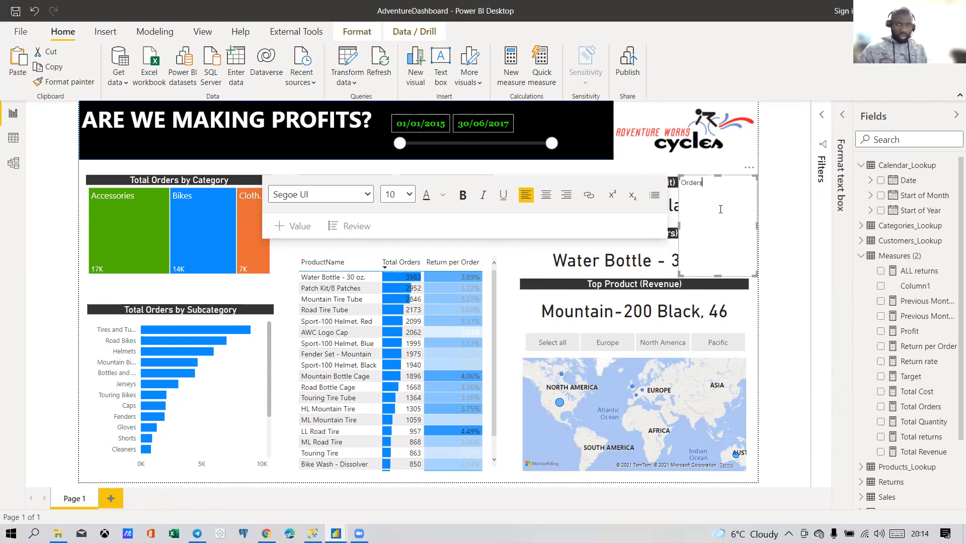
type("by")
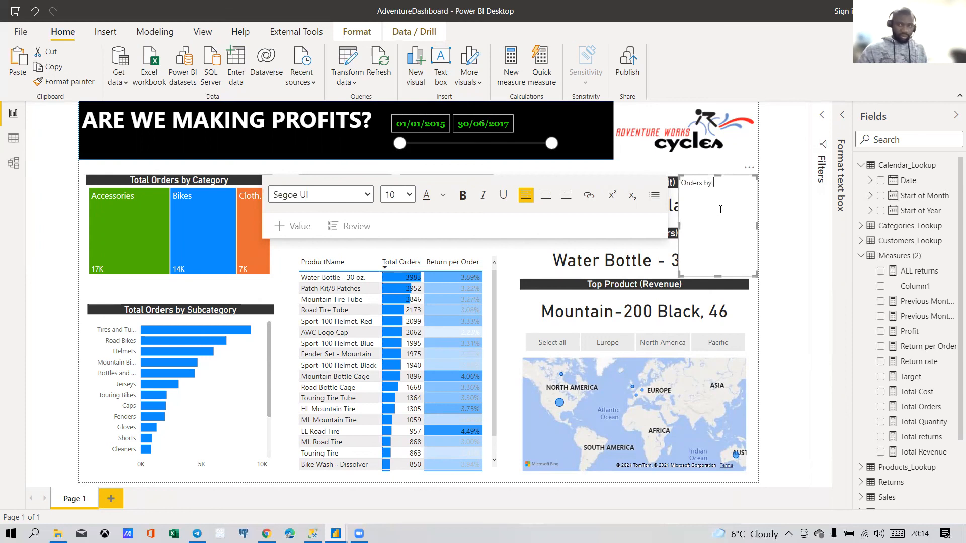